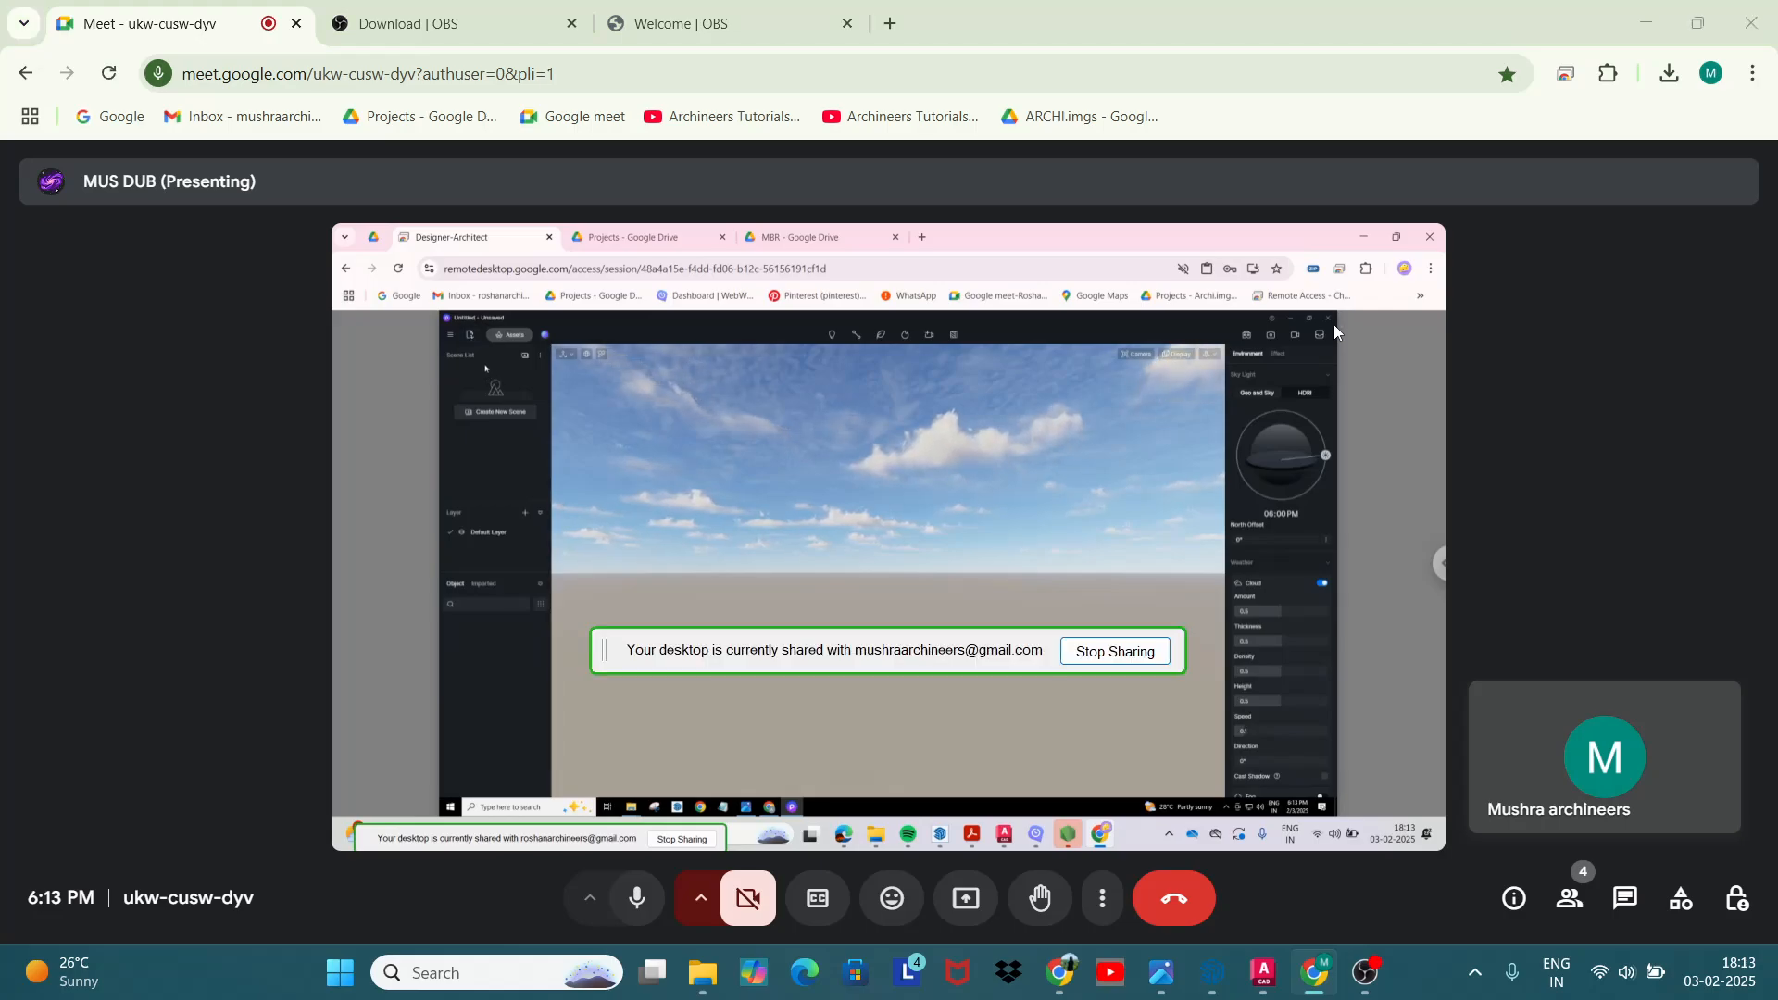
# Step: Display the meeting call in full screen
pyautogui.click(1367, 984)
pyautogui.click(1367, 985)
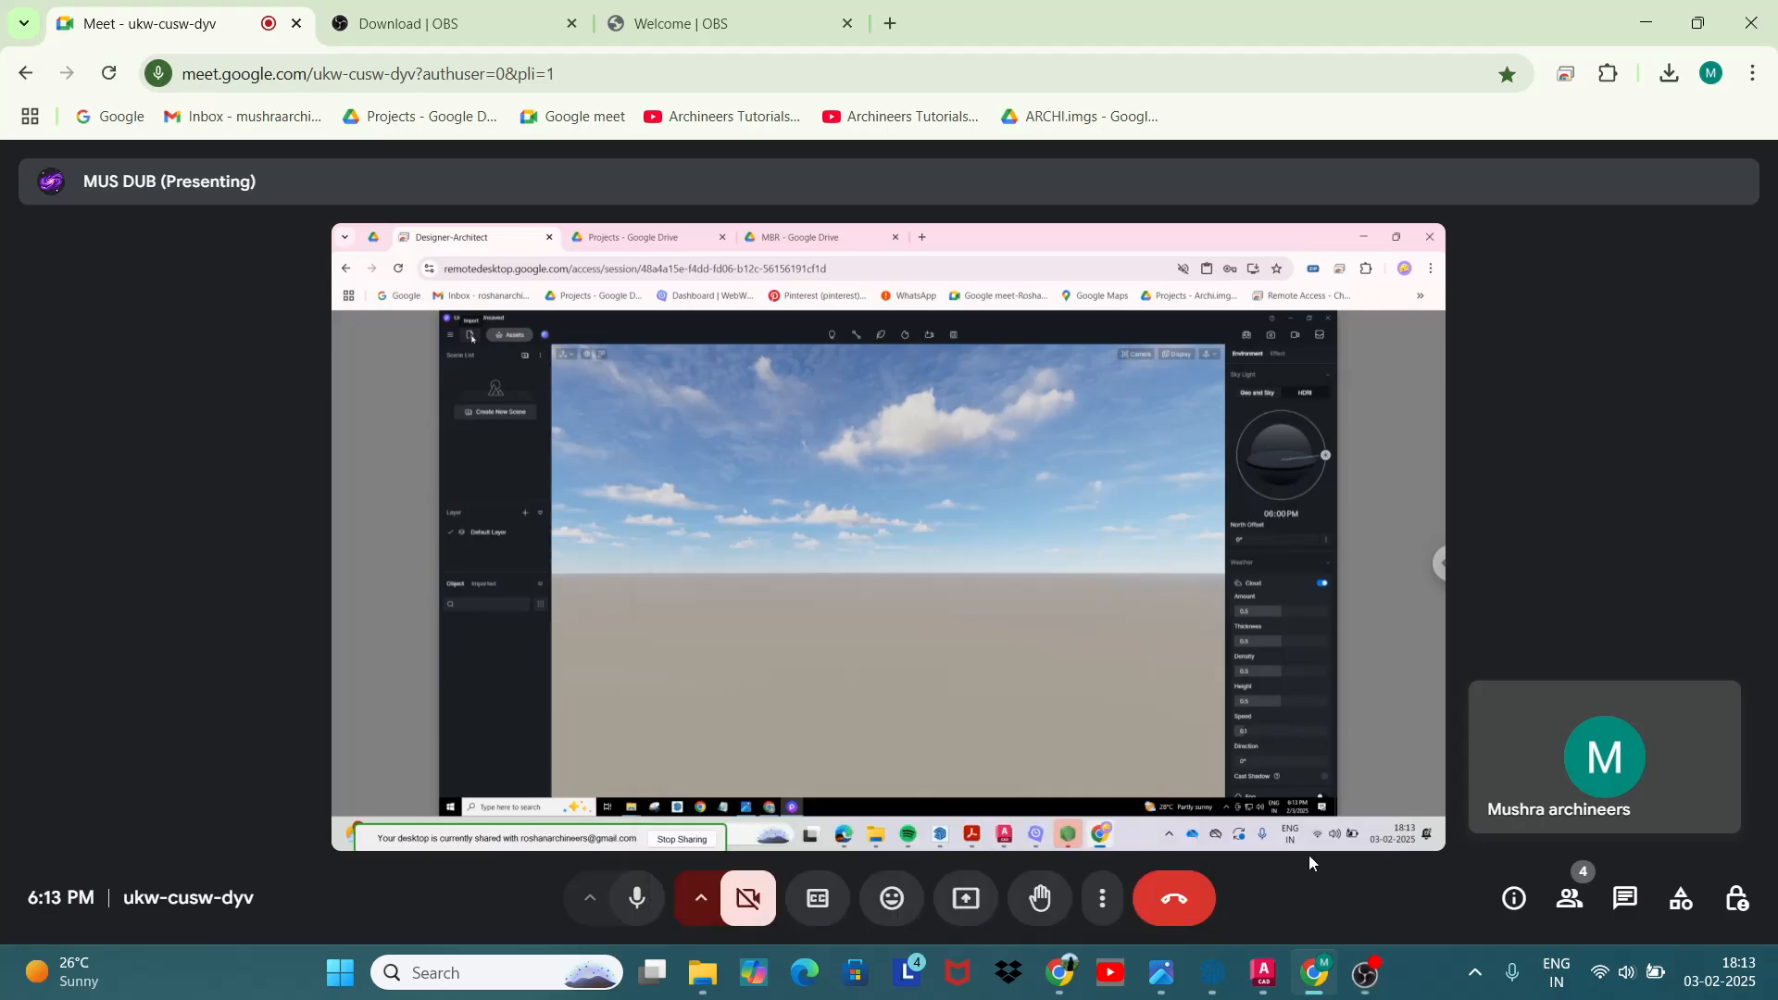
pyautogui.click(1102, 898)
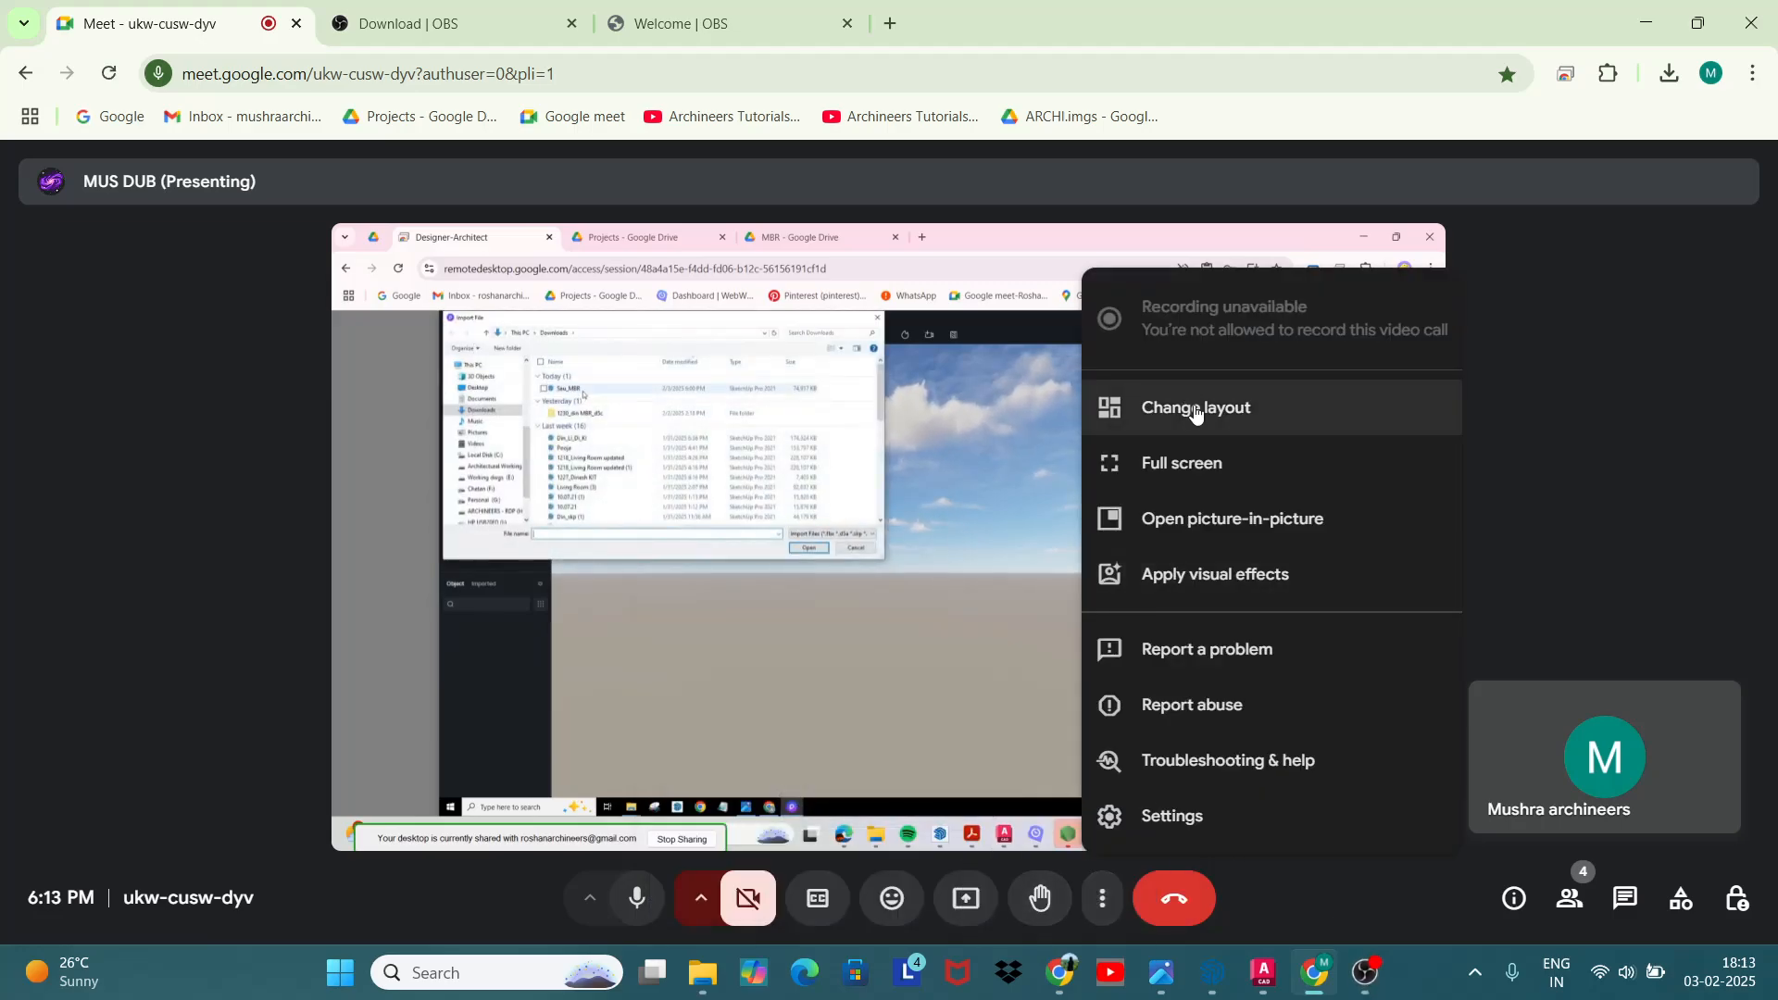
pyautogui.click(1203, 463)
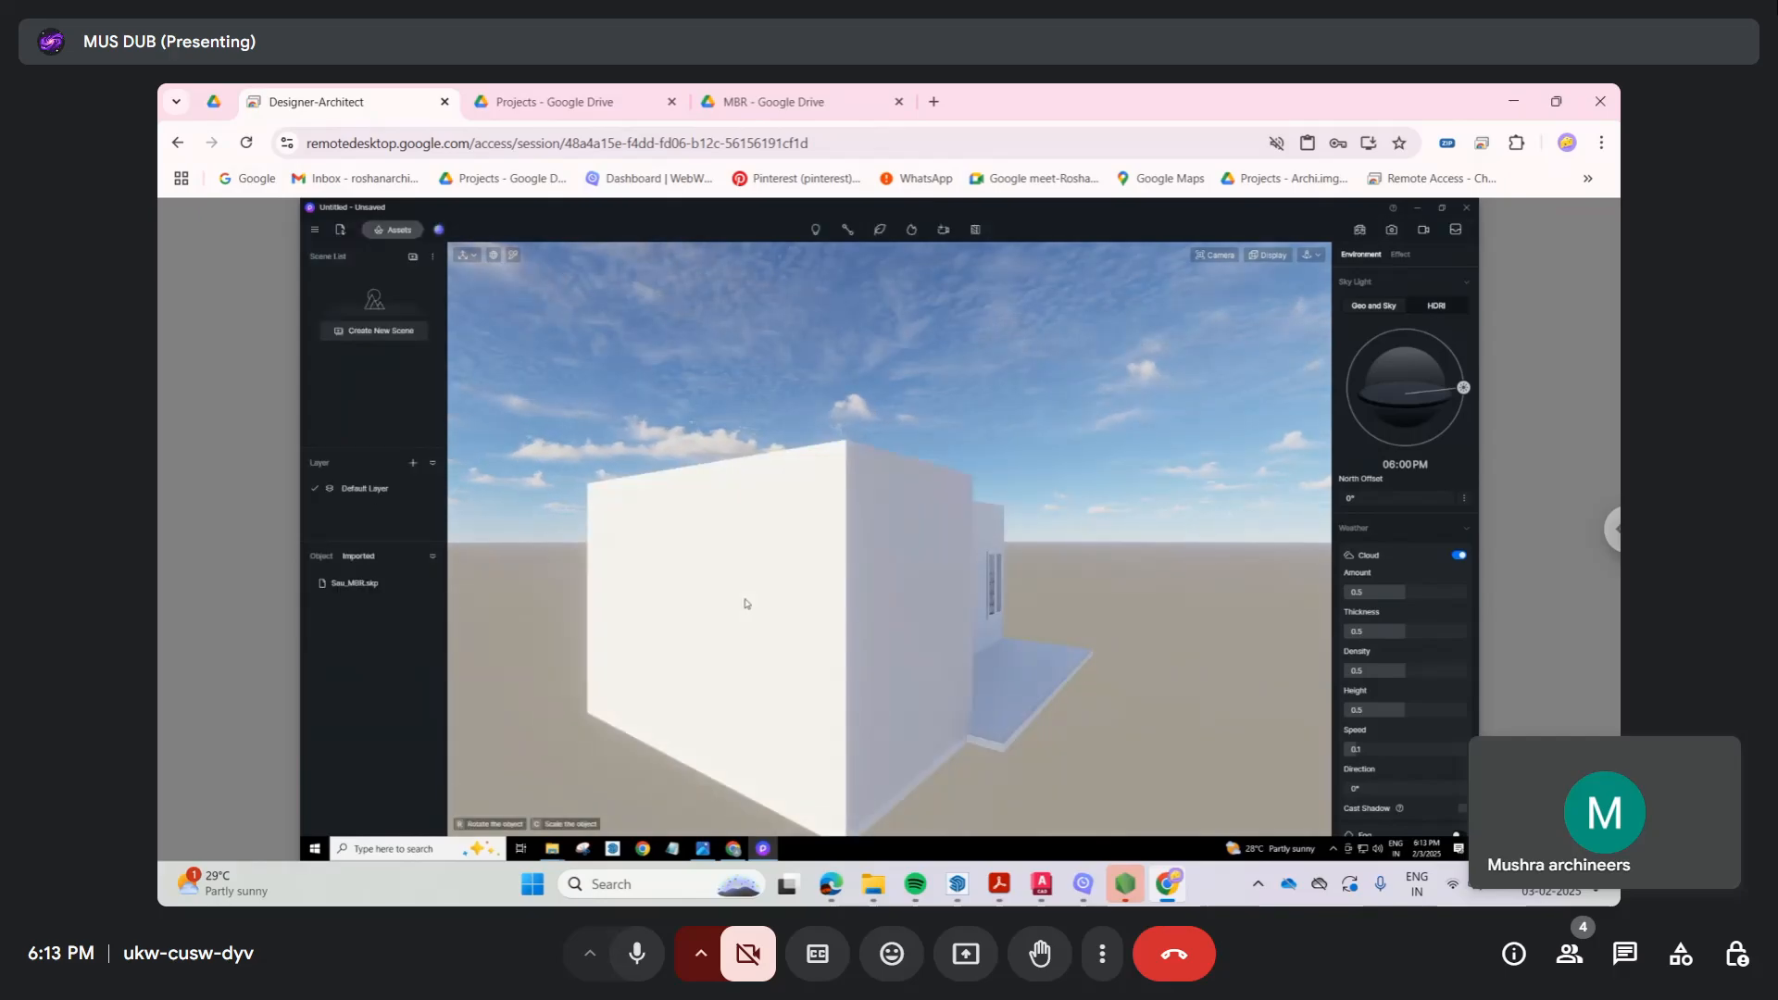
# Step: Examine the imported Sau_MBR.skp model from outside, ending close to the front wall with the door and windows
pyautogui.scroll(-5, 811, 604)
pyautogui.scroll(4, 853, 659)
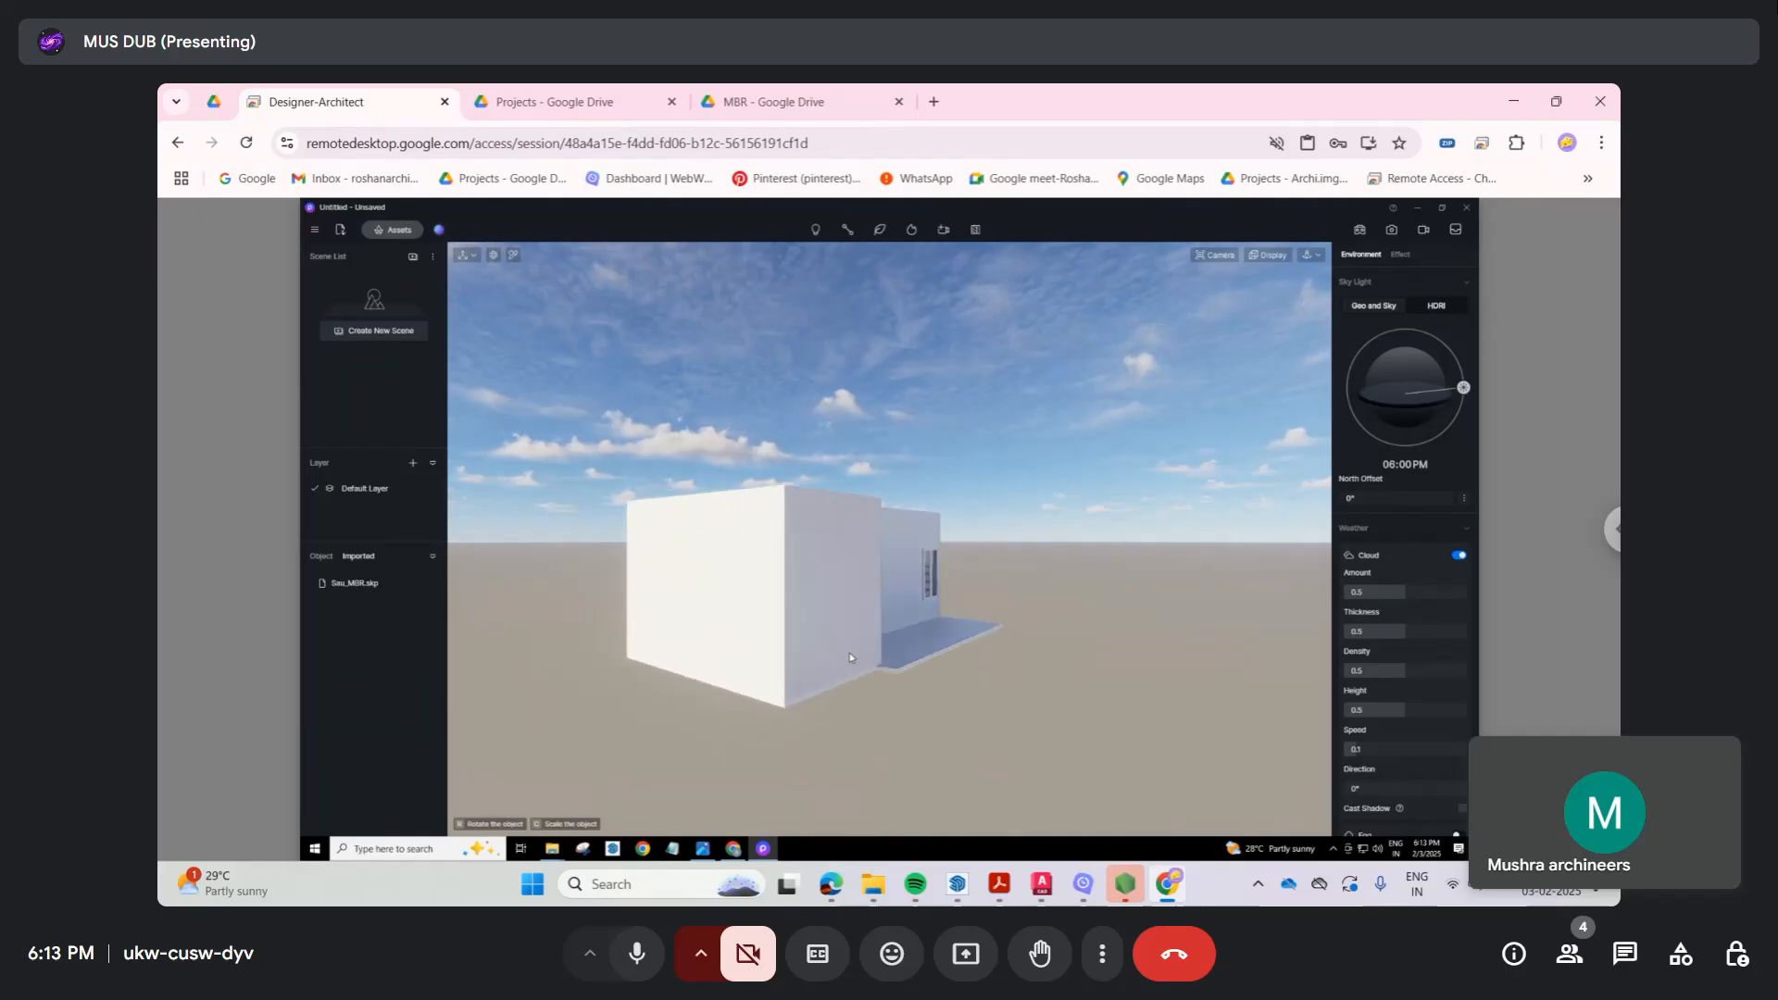
pyautogui.click(852, 660)
pyautogui.moveTo(852, 660); pyautogui.dragTo(625, 674, button='middle')
pyautogui.moveTo(1072, 609); pyautogui.dragTo(622, 628, button='middle')
pyautogui.scroll(-4, 648, 619)
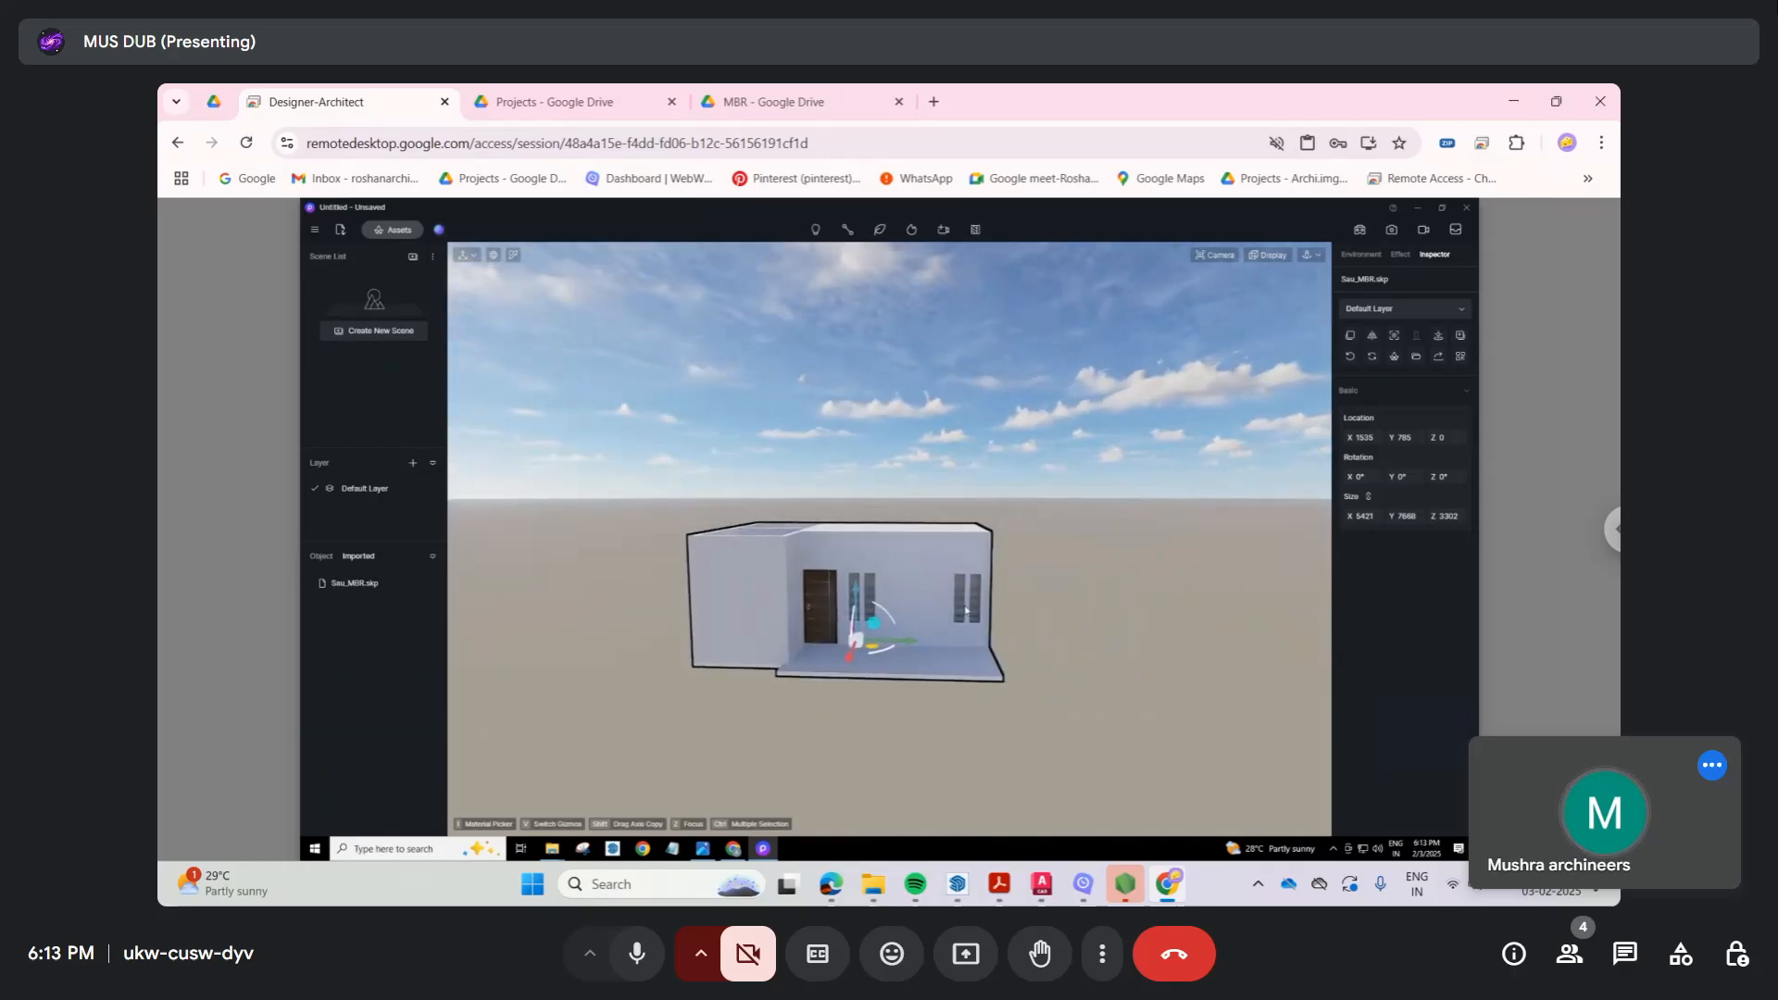
pyautogui.scroll(2, 963, 611)
pyautogui.scroll(8, 842, 618)
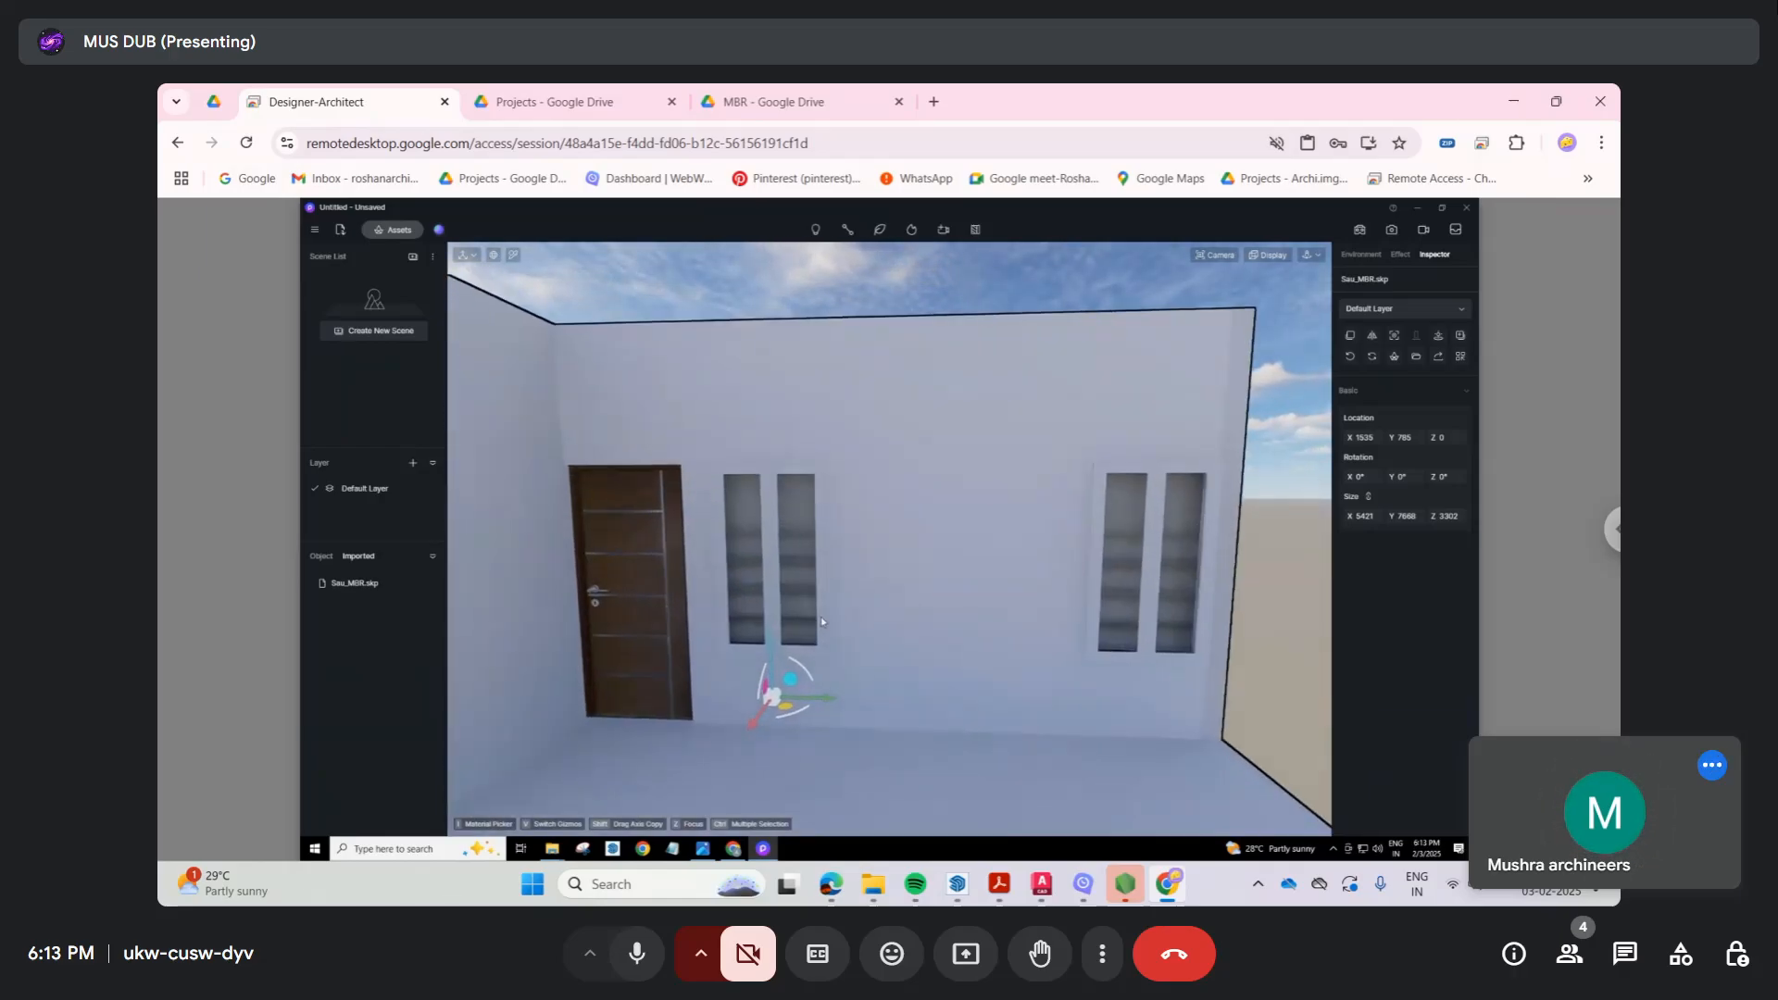
pyautogui.moveTo(815, 580); pyautogui.dragTo(861, 542, button='middle')
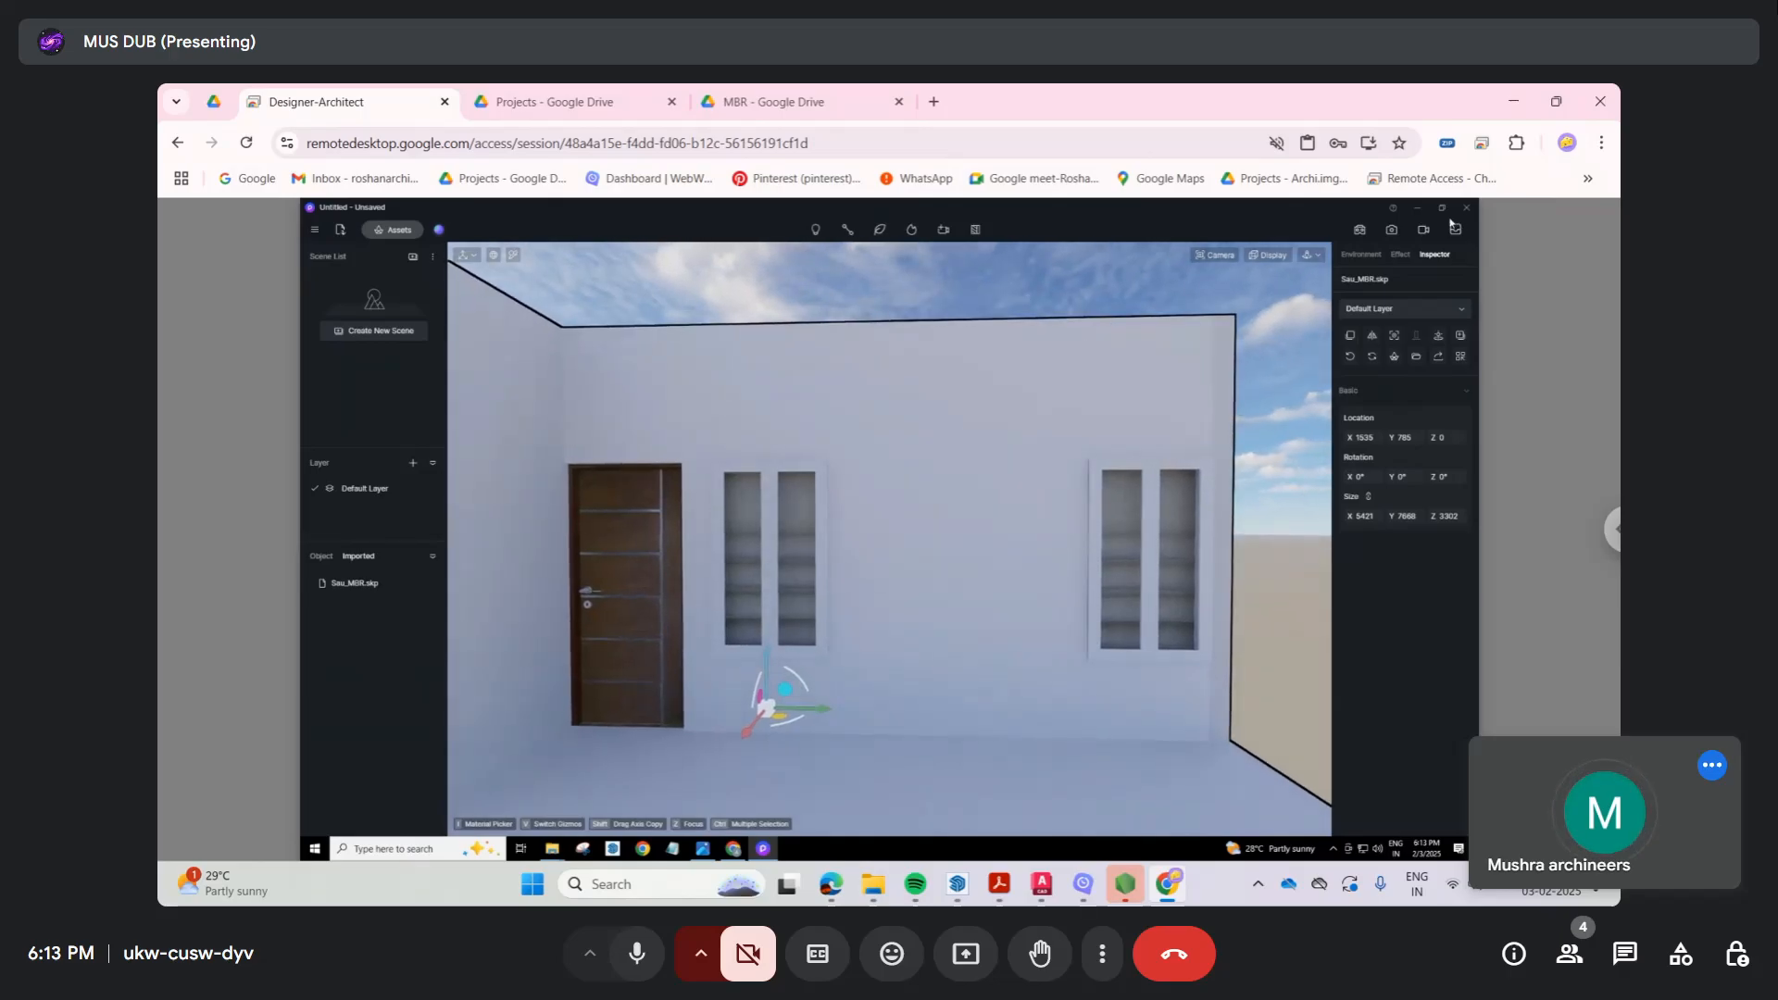
# Step: Set the viewport navigation to Fly and move the camera sideways along the front wall
pyautogui.click(1313, 263)
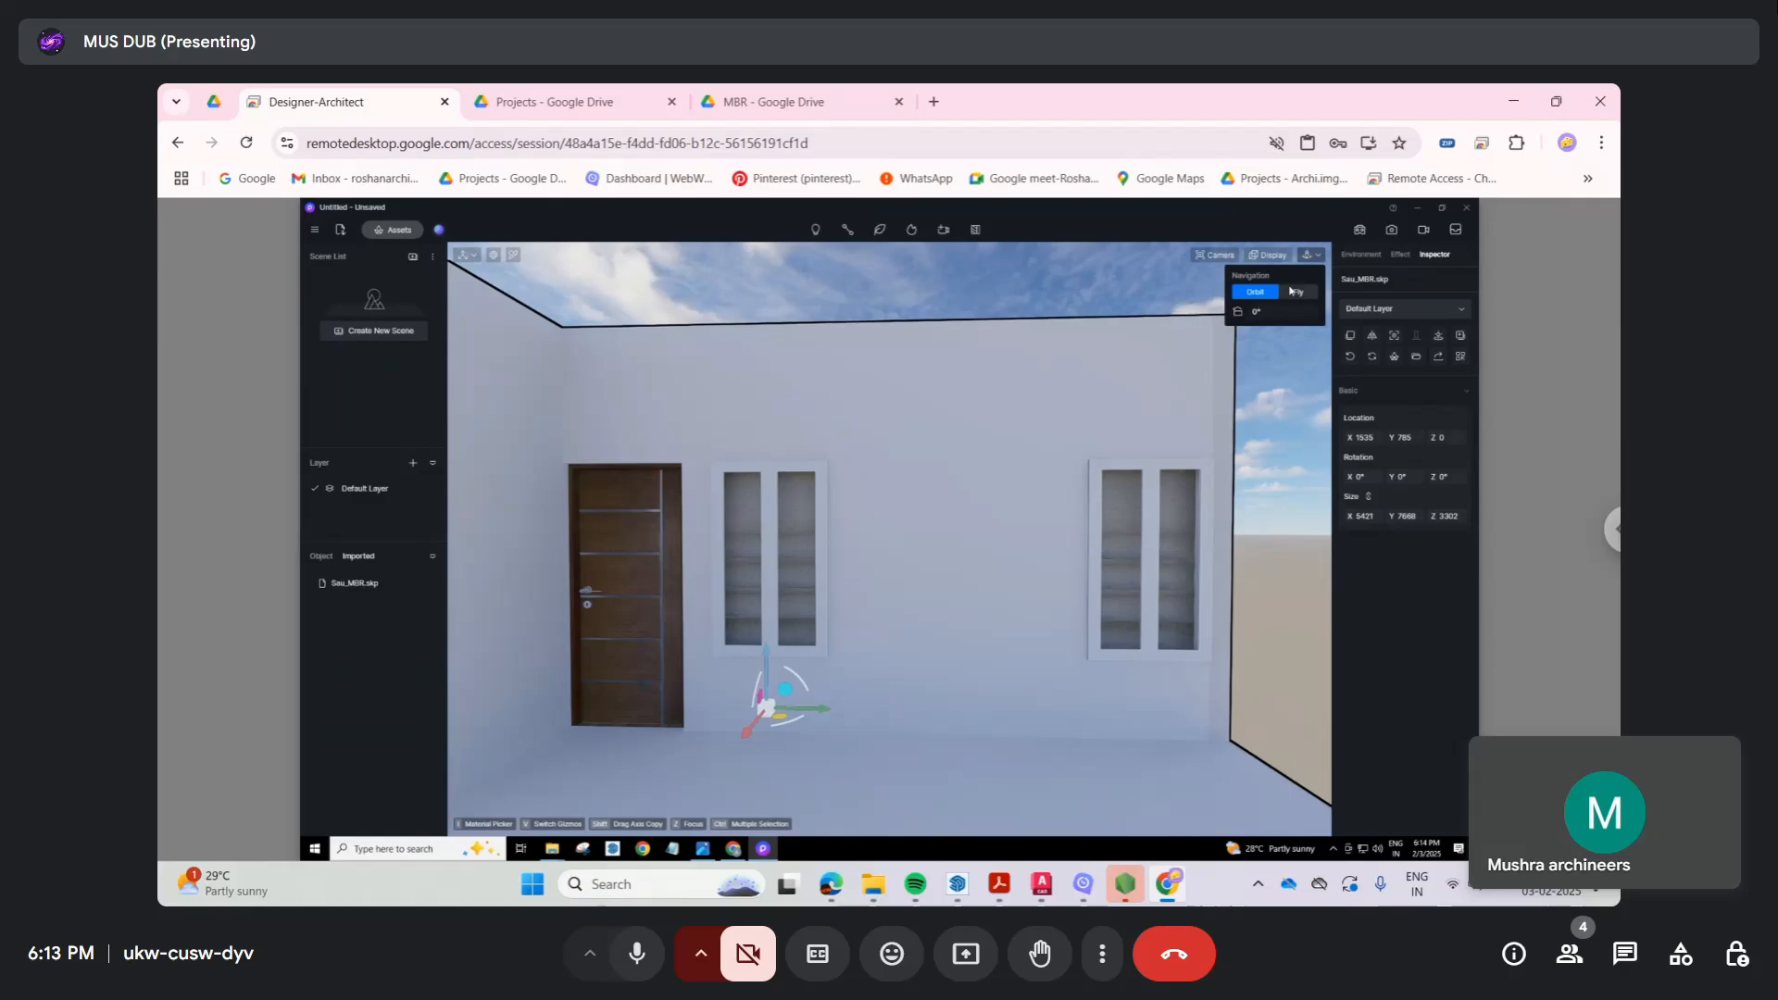
pyautogui.click(1299, 292)
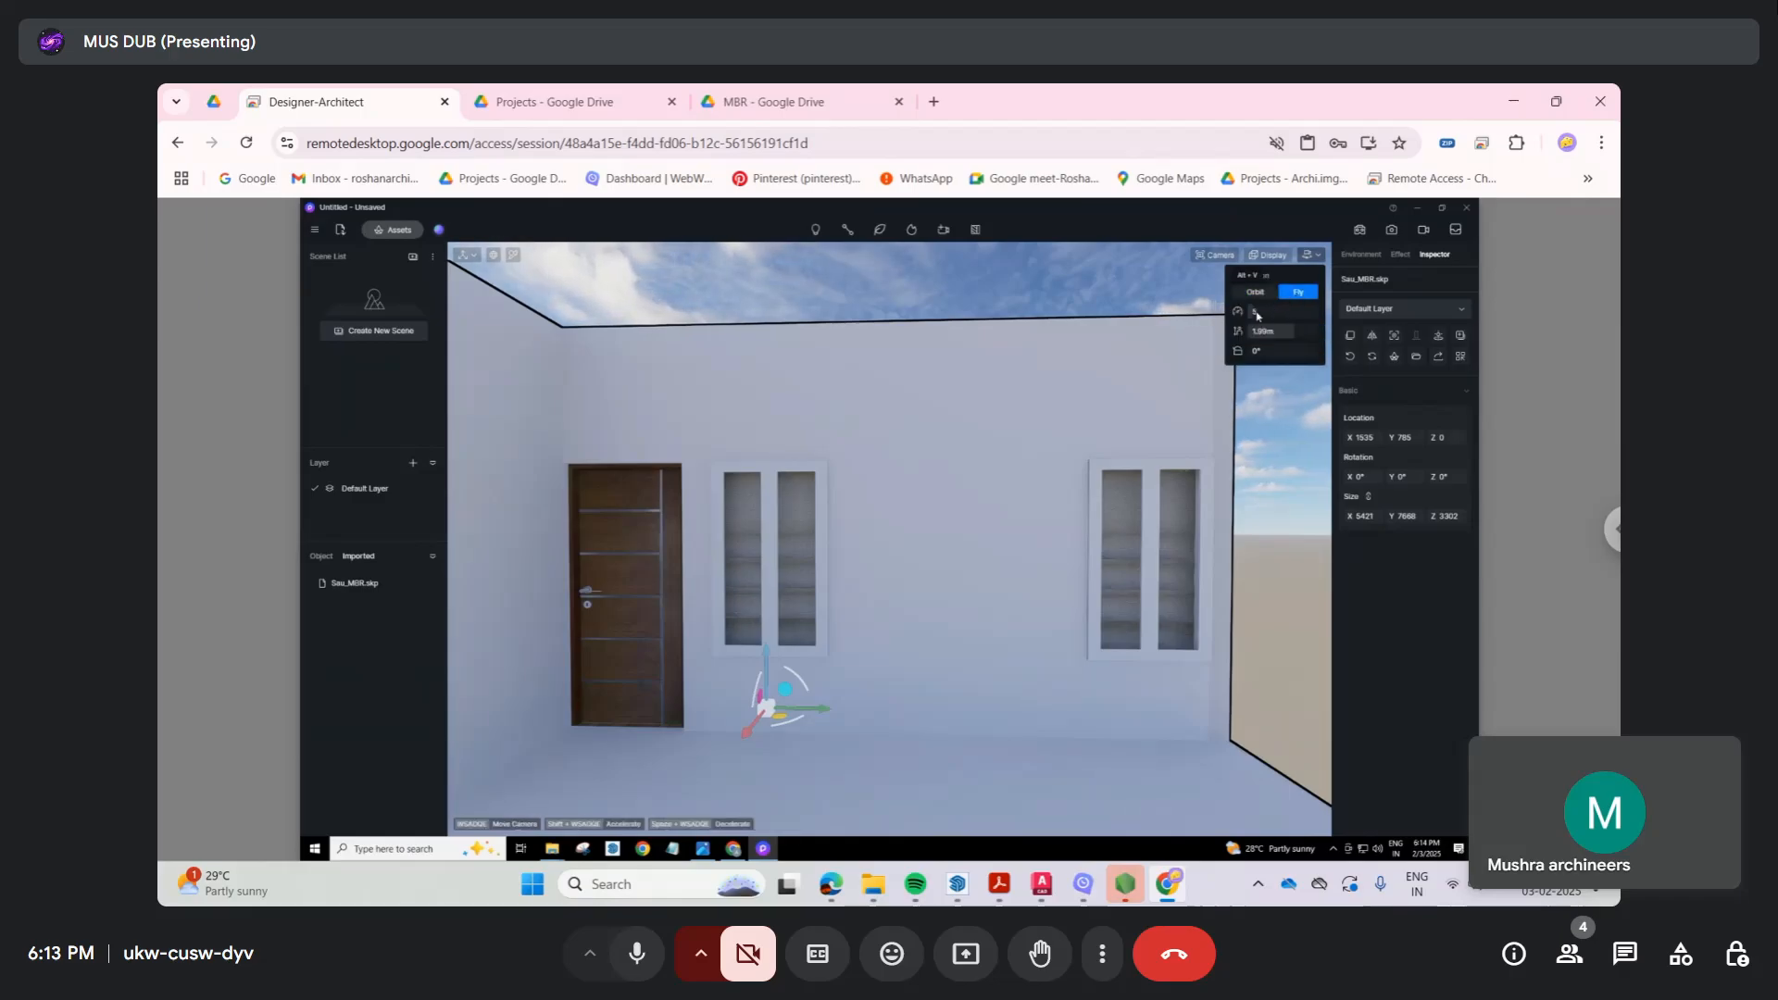
pyautogui.click(997, 525)
pyautogui.press('a')
pyautogui.press('d')
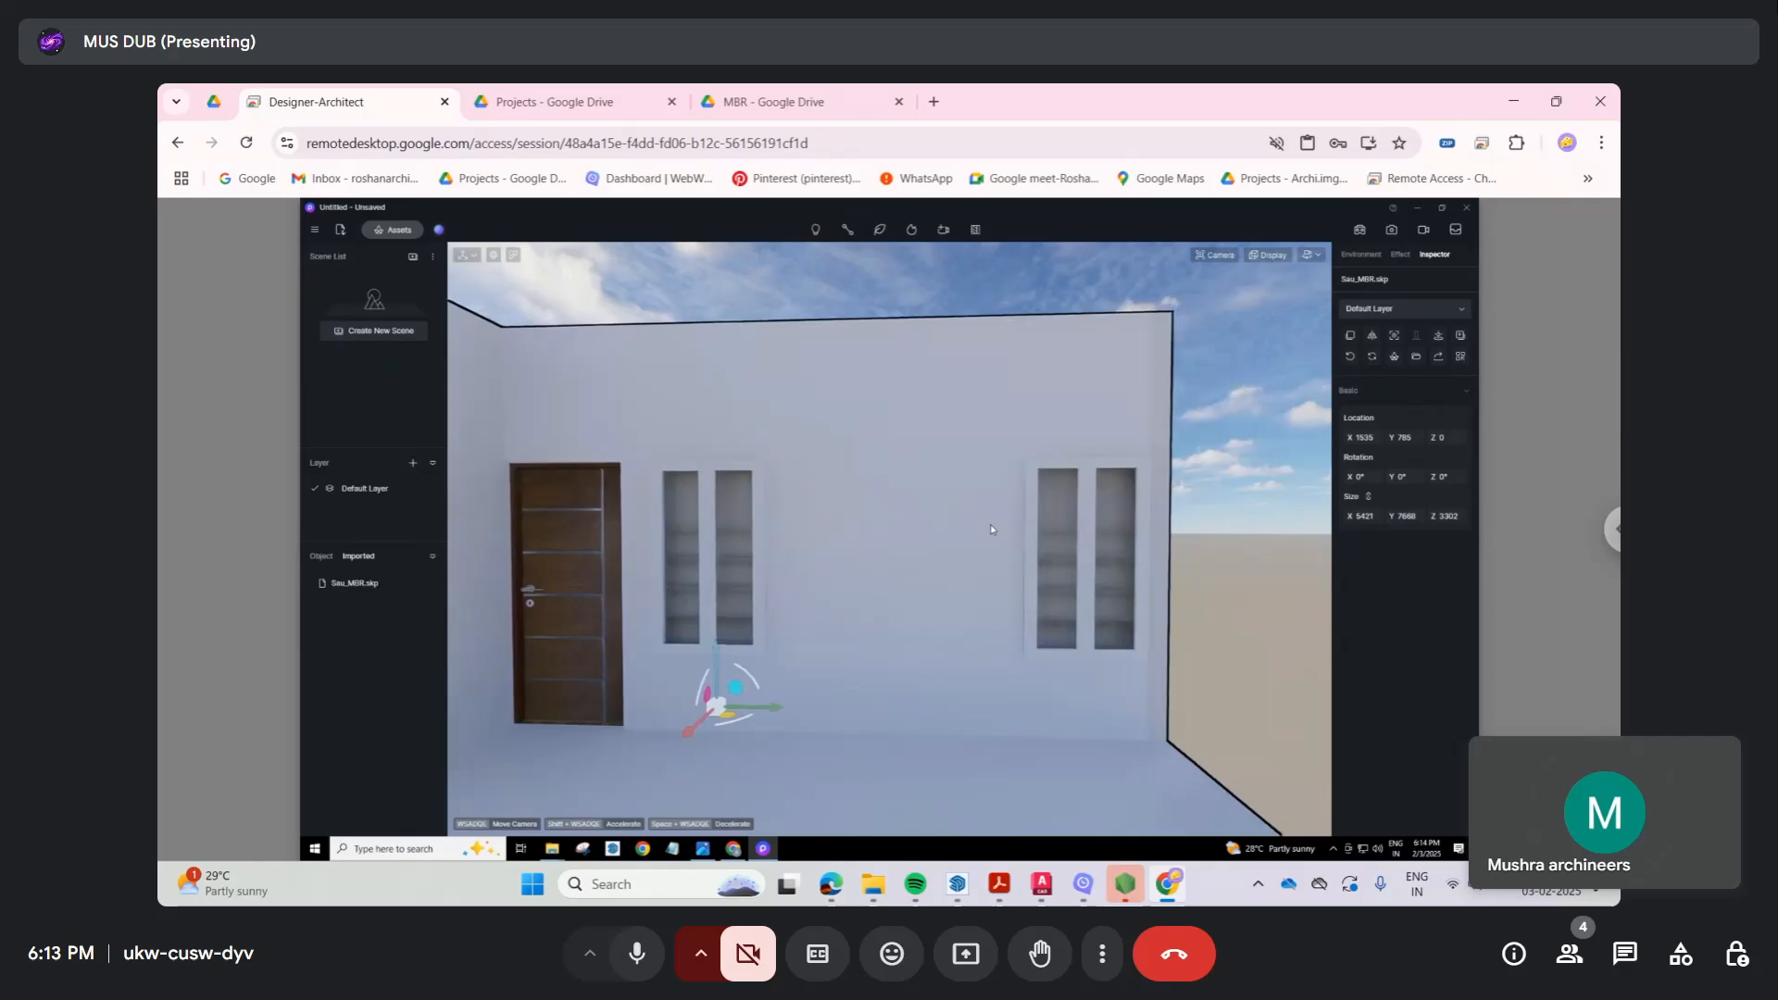
pyautogui.press('a')
pyautogui.press('d')
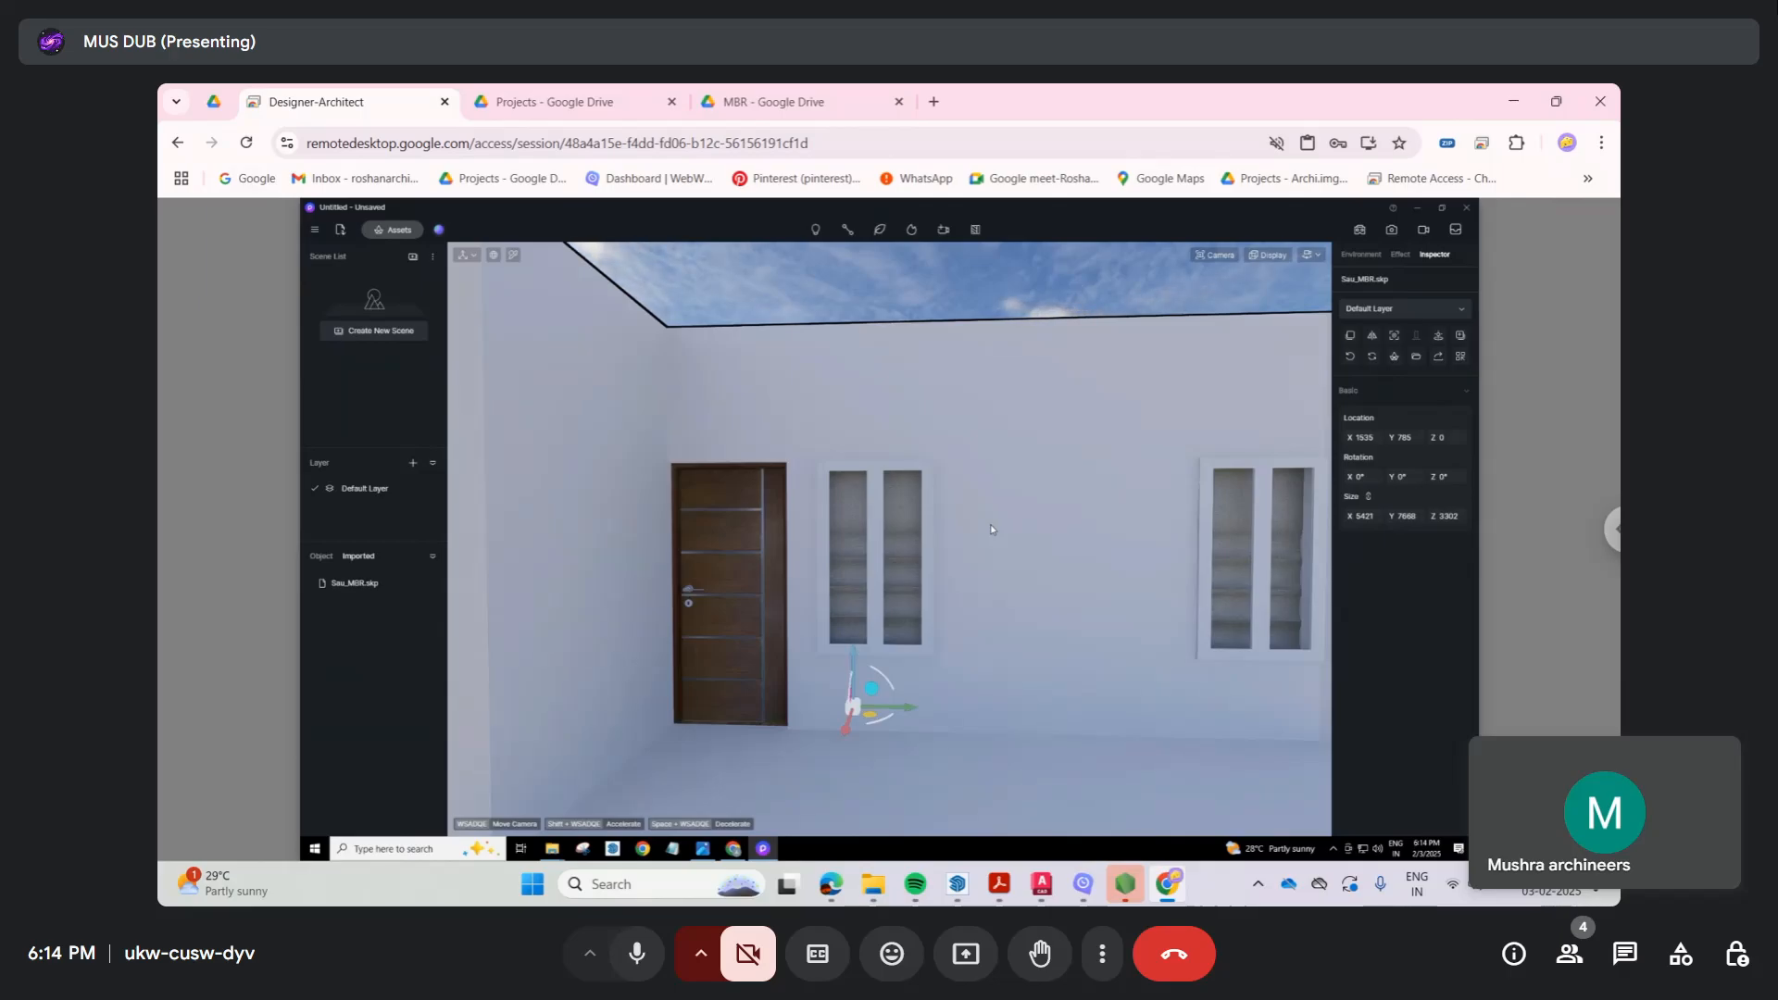
# Step: Fly the camera through the front wall into the bedroom and frame the bed with its headboard wall
pyautogui.press('a')
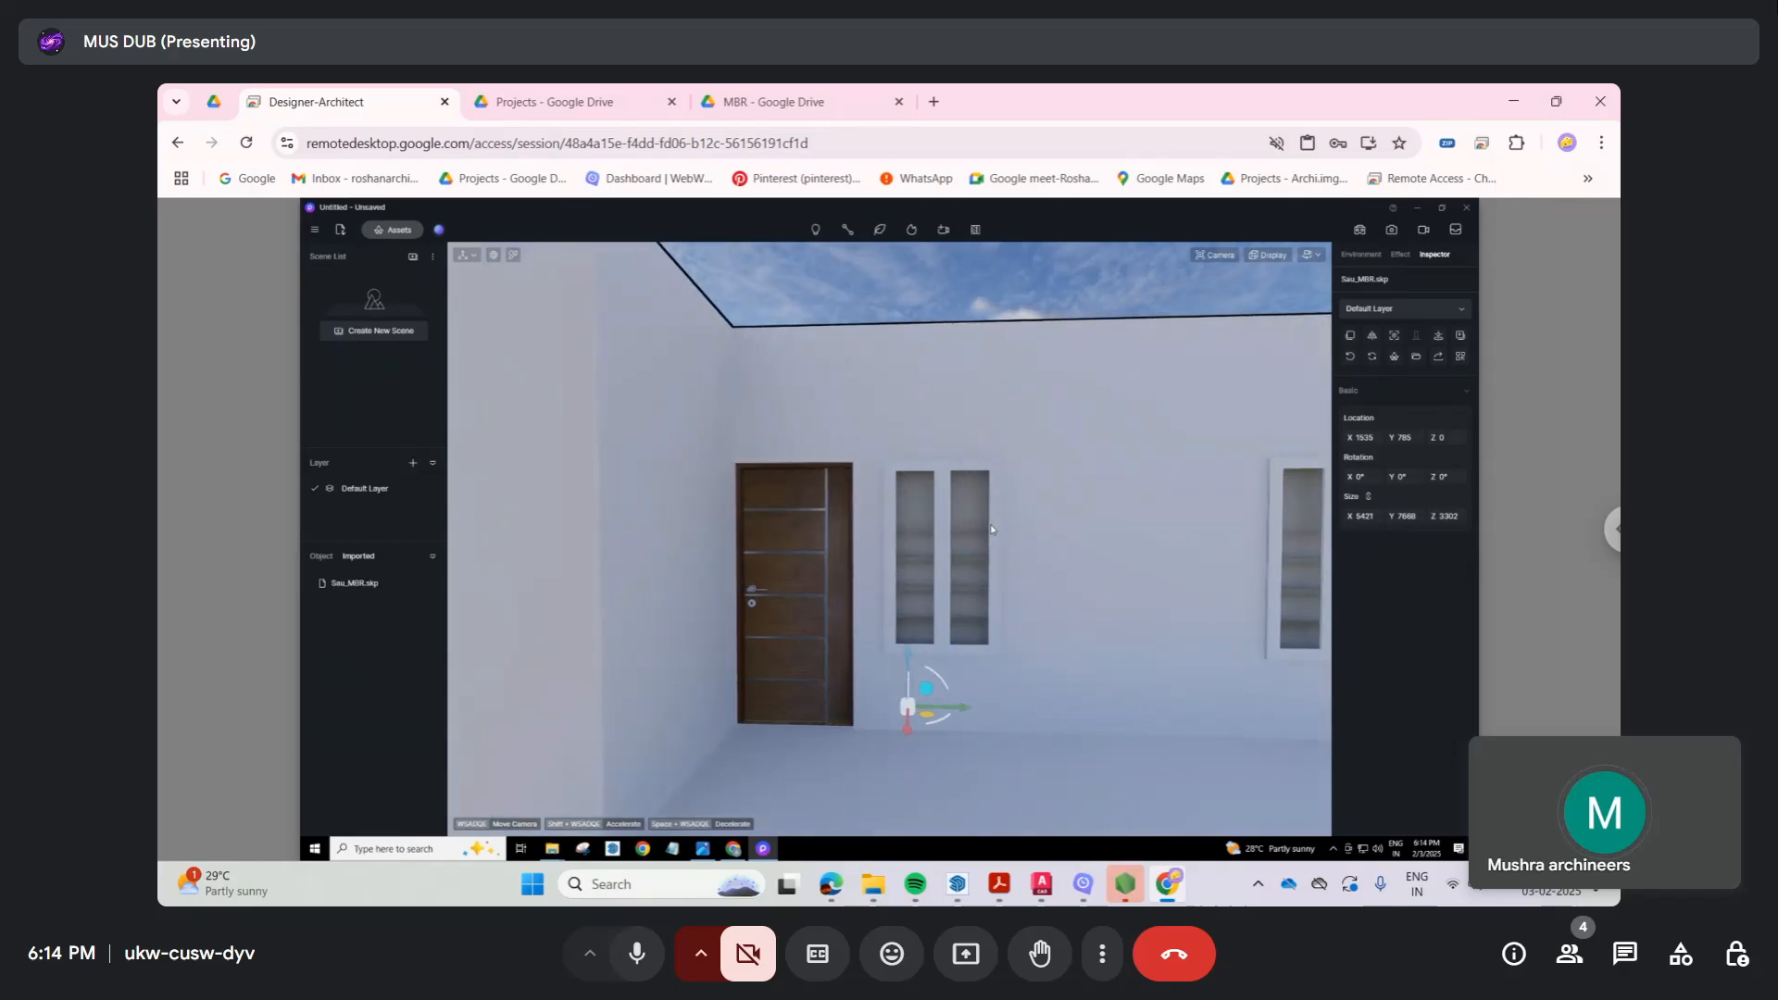
pyautogui.press('d')
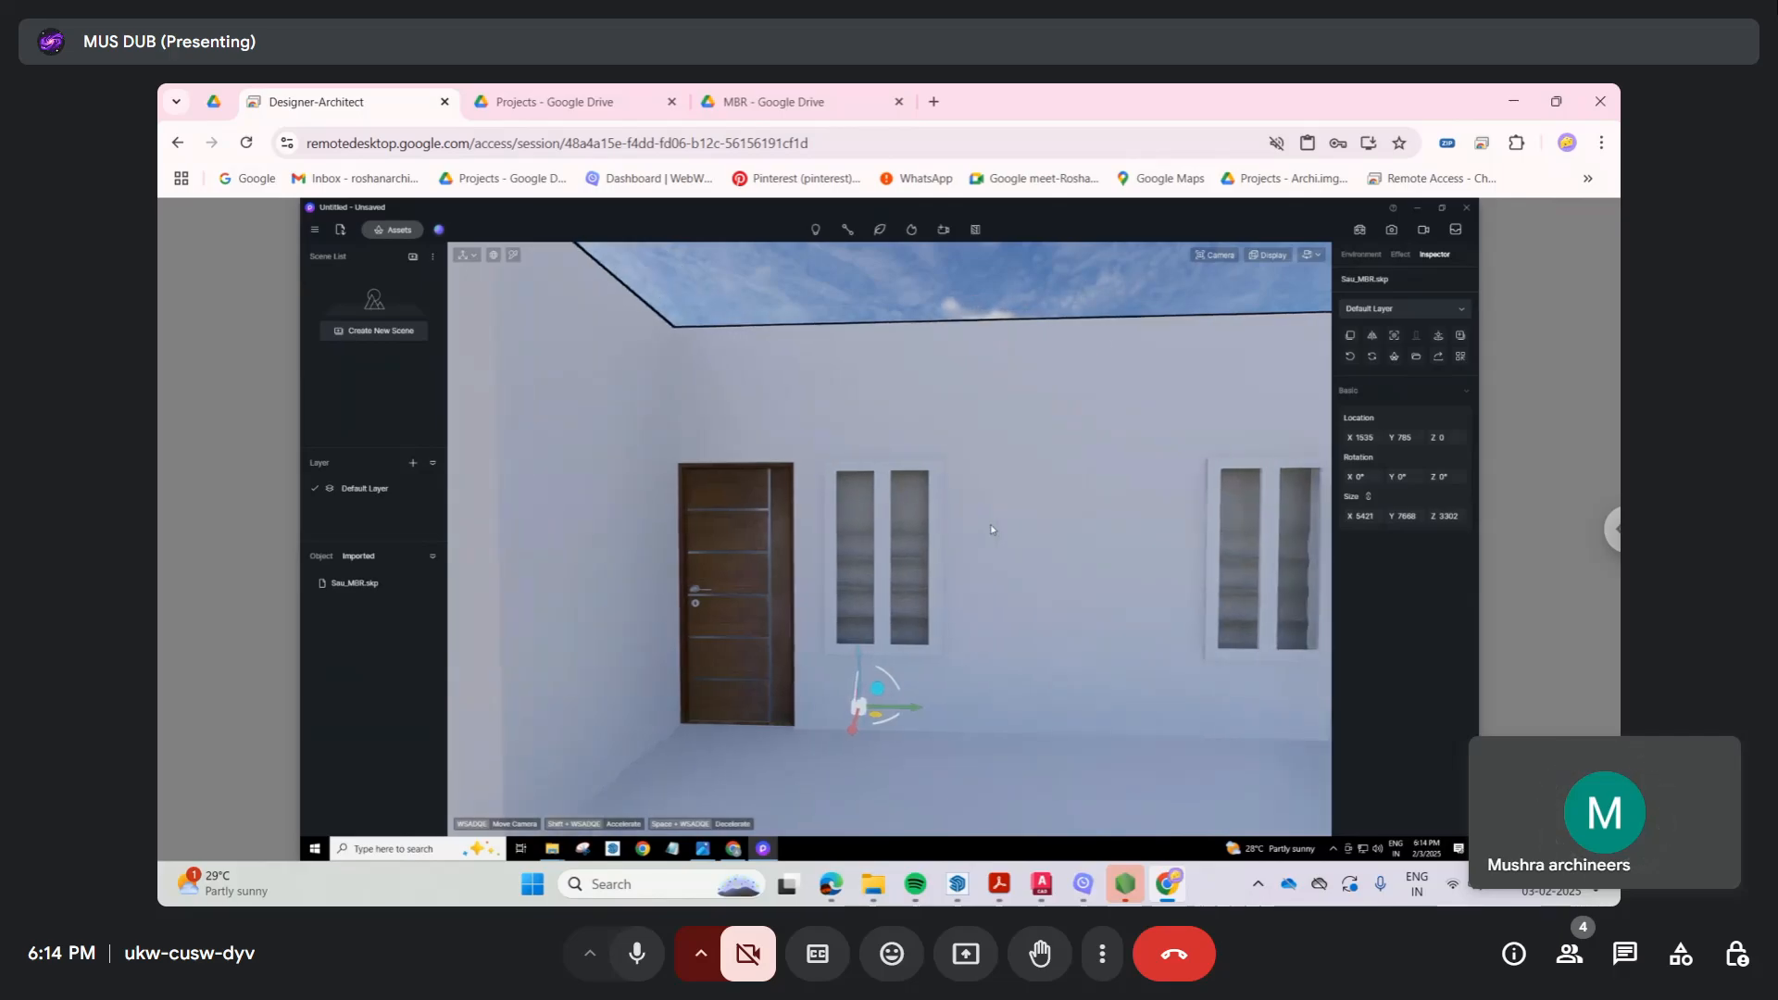
pyautogui.press('w')
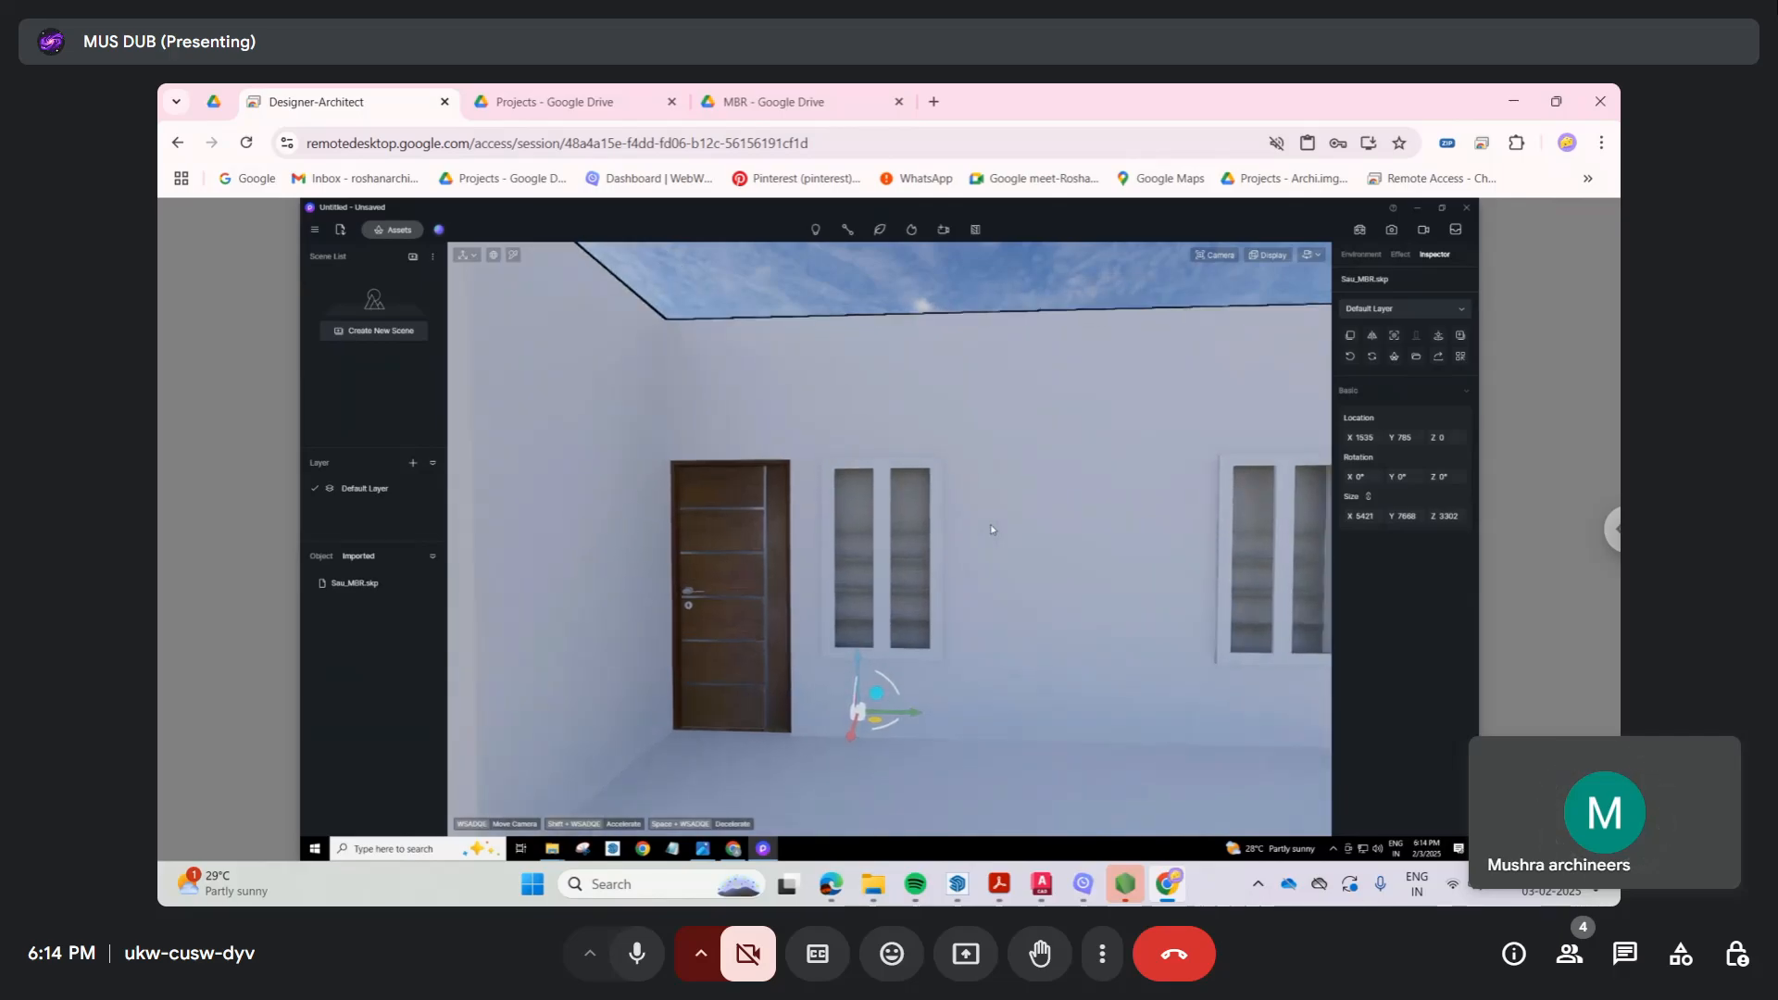
pyautogui.press('w')
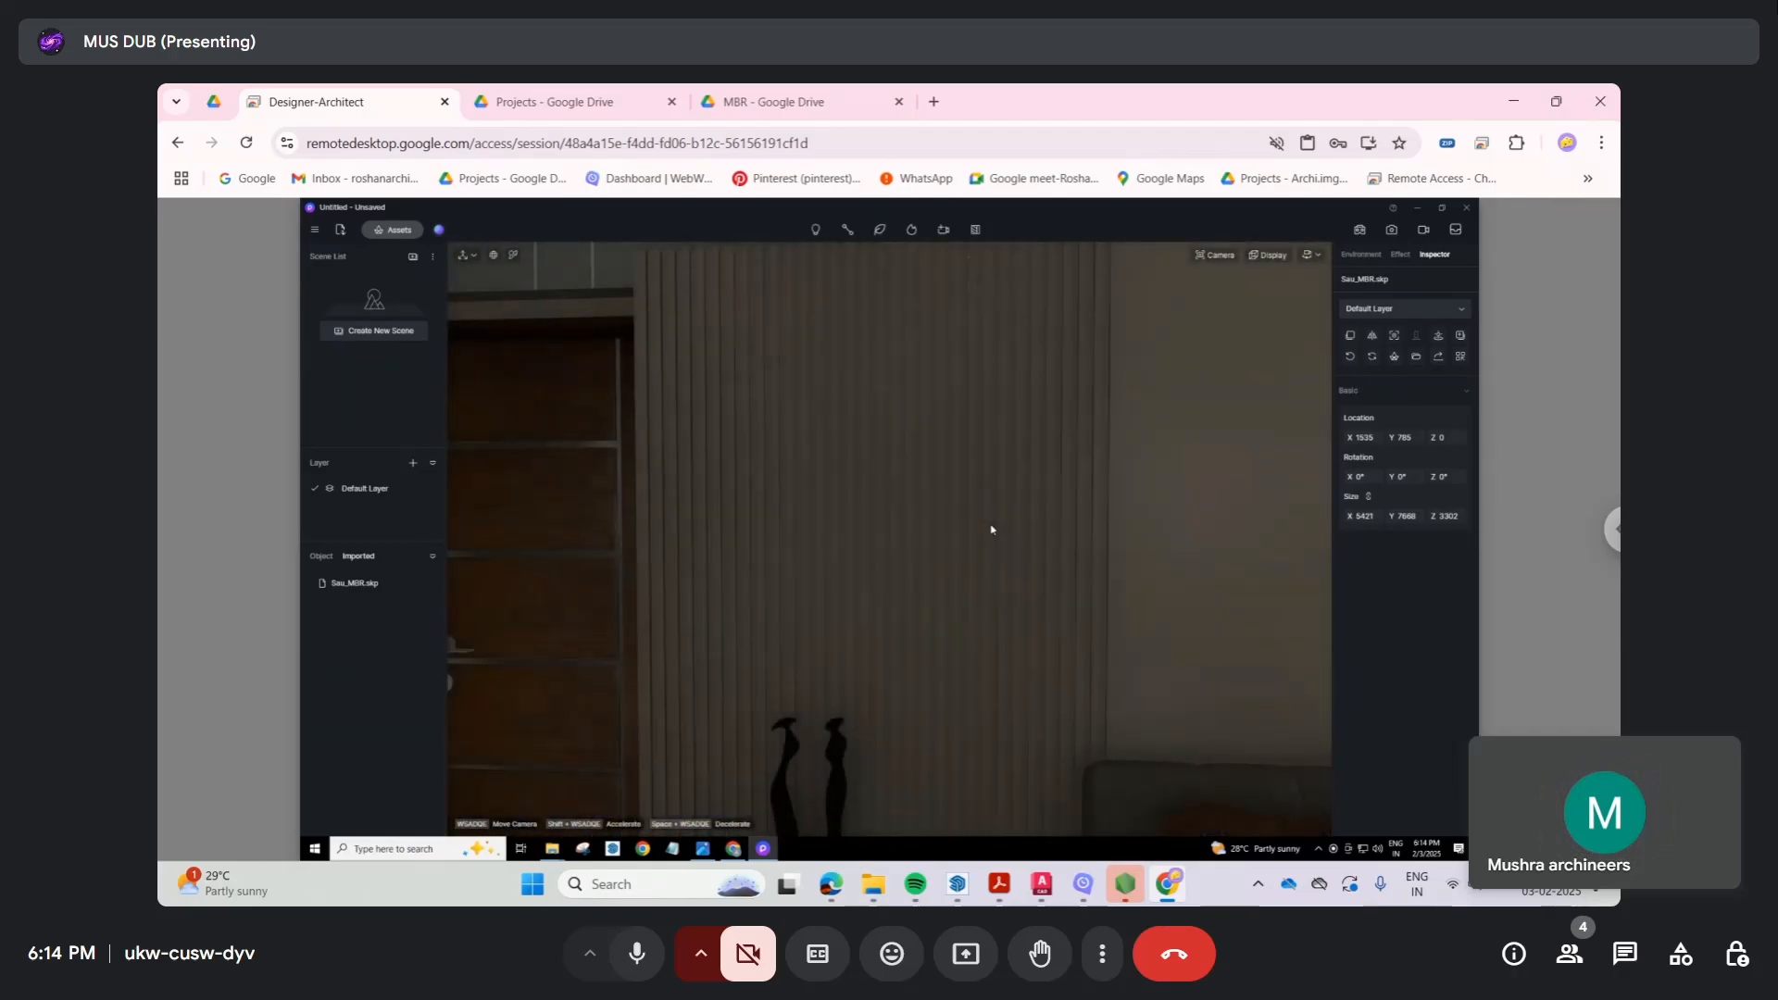
pyautogui.press('s')
pyautogui.moveTo(991, 530); pyautogui.dragTo(1298, 556, button='right')
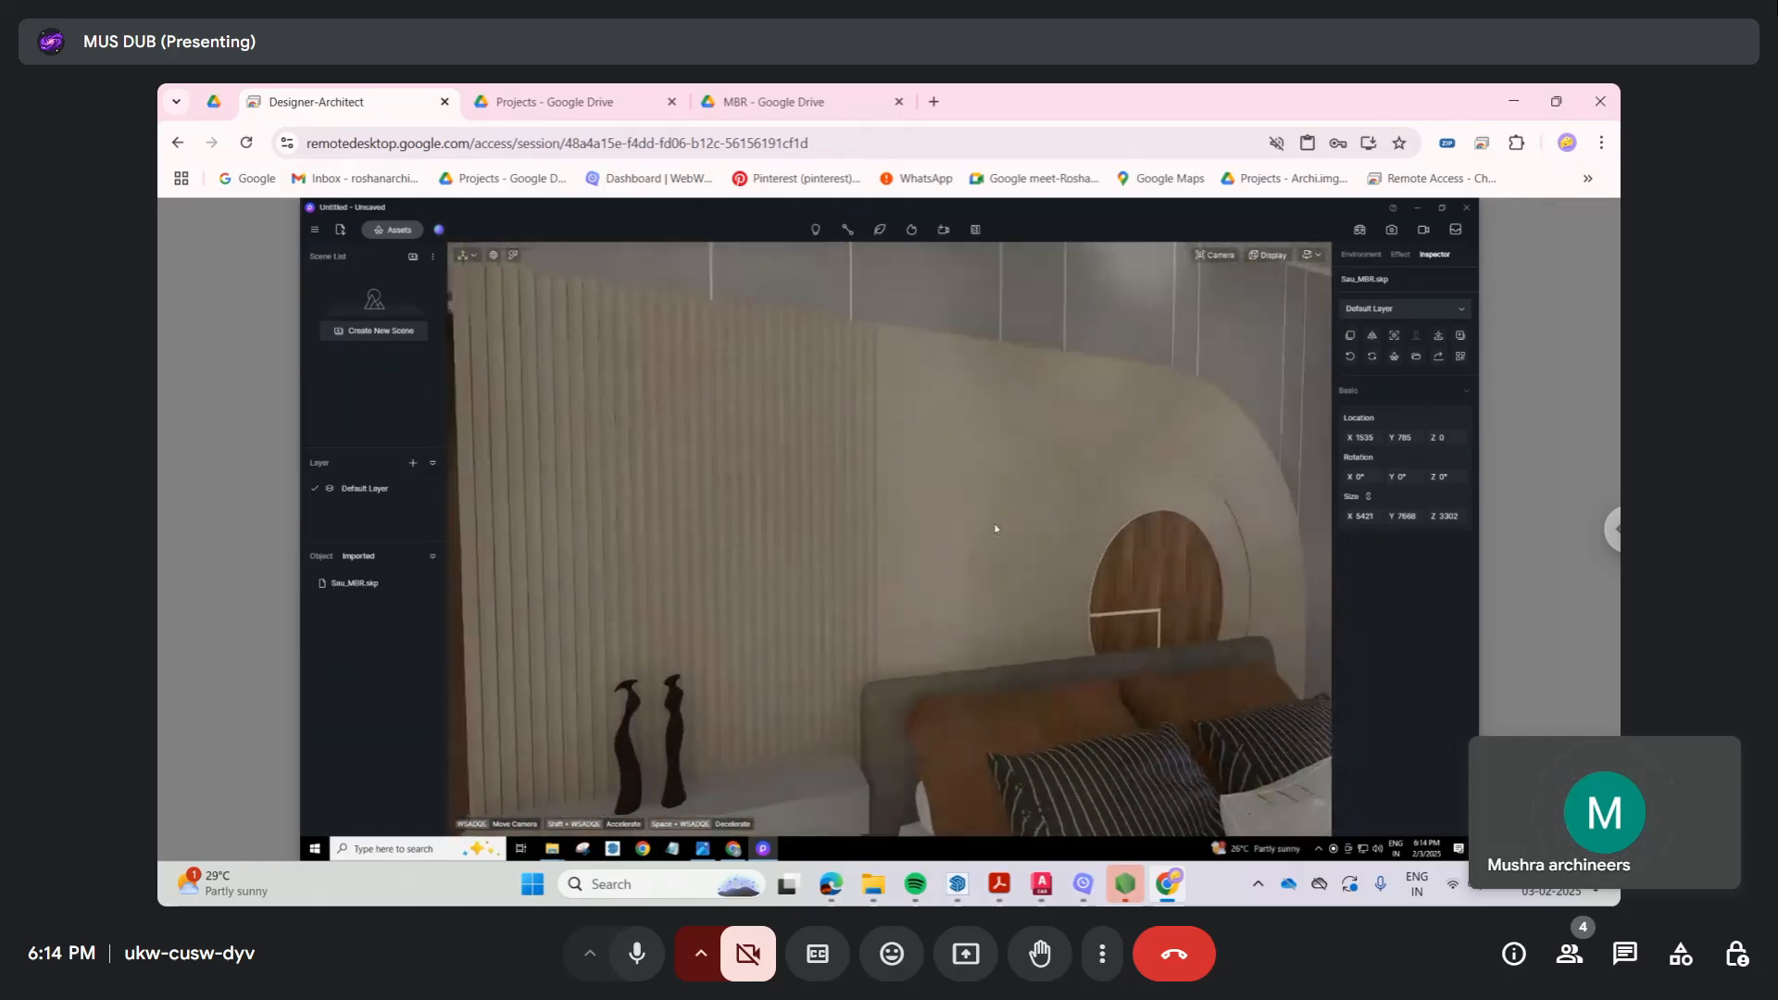
pyautogui.moveTo(996, 528); pyautogui.dragTo(1329, 512, button='right')
pyautogui.moveTo(1059, 521); pyautogui.dragTo(1291, 521, button='right')
pyautogui.press('s')
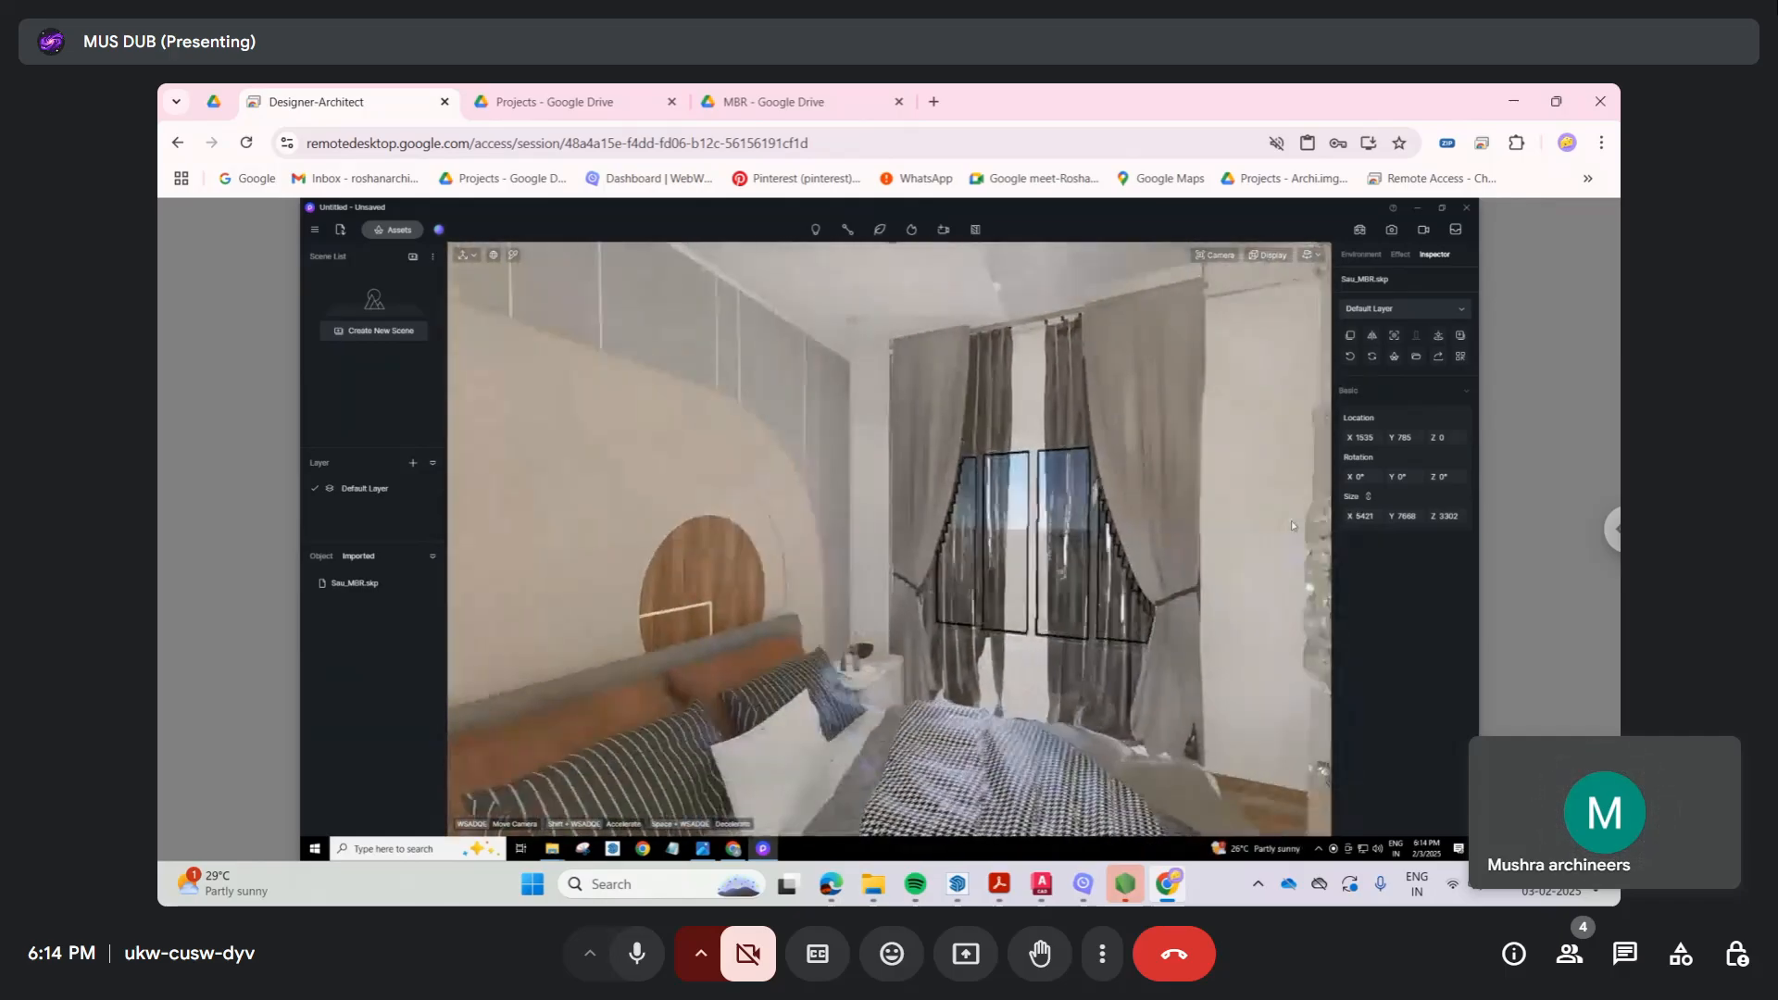
pyautogui.moveTo(996, 524); pyautogui.dragTo(683, 490, button='right')
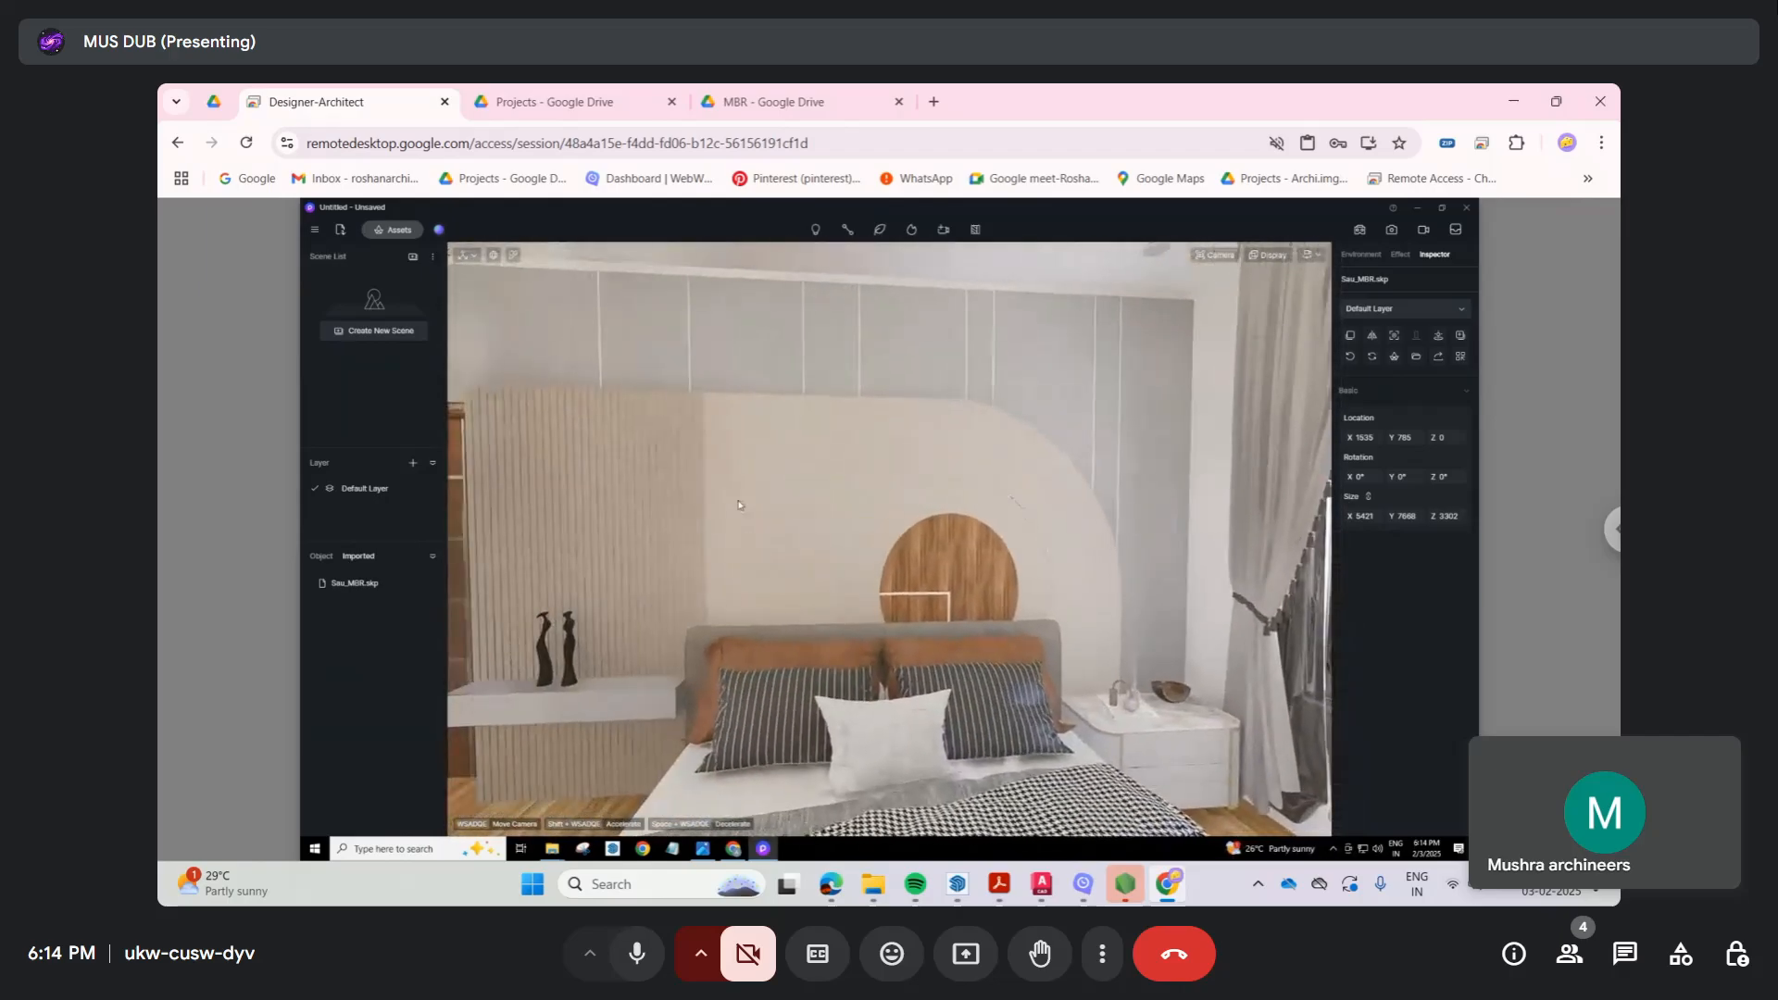
pyautogui.moveTo(821, 501); pyautogui.dragTo(805, 488, button='right')
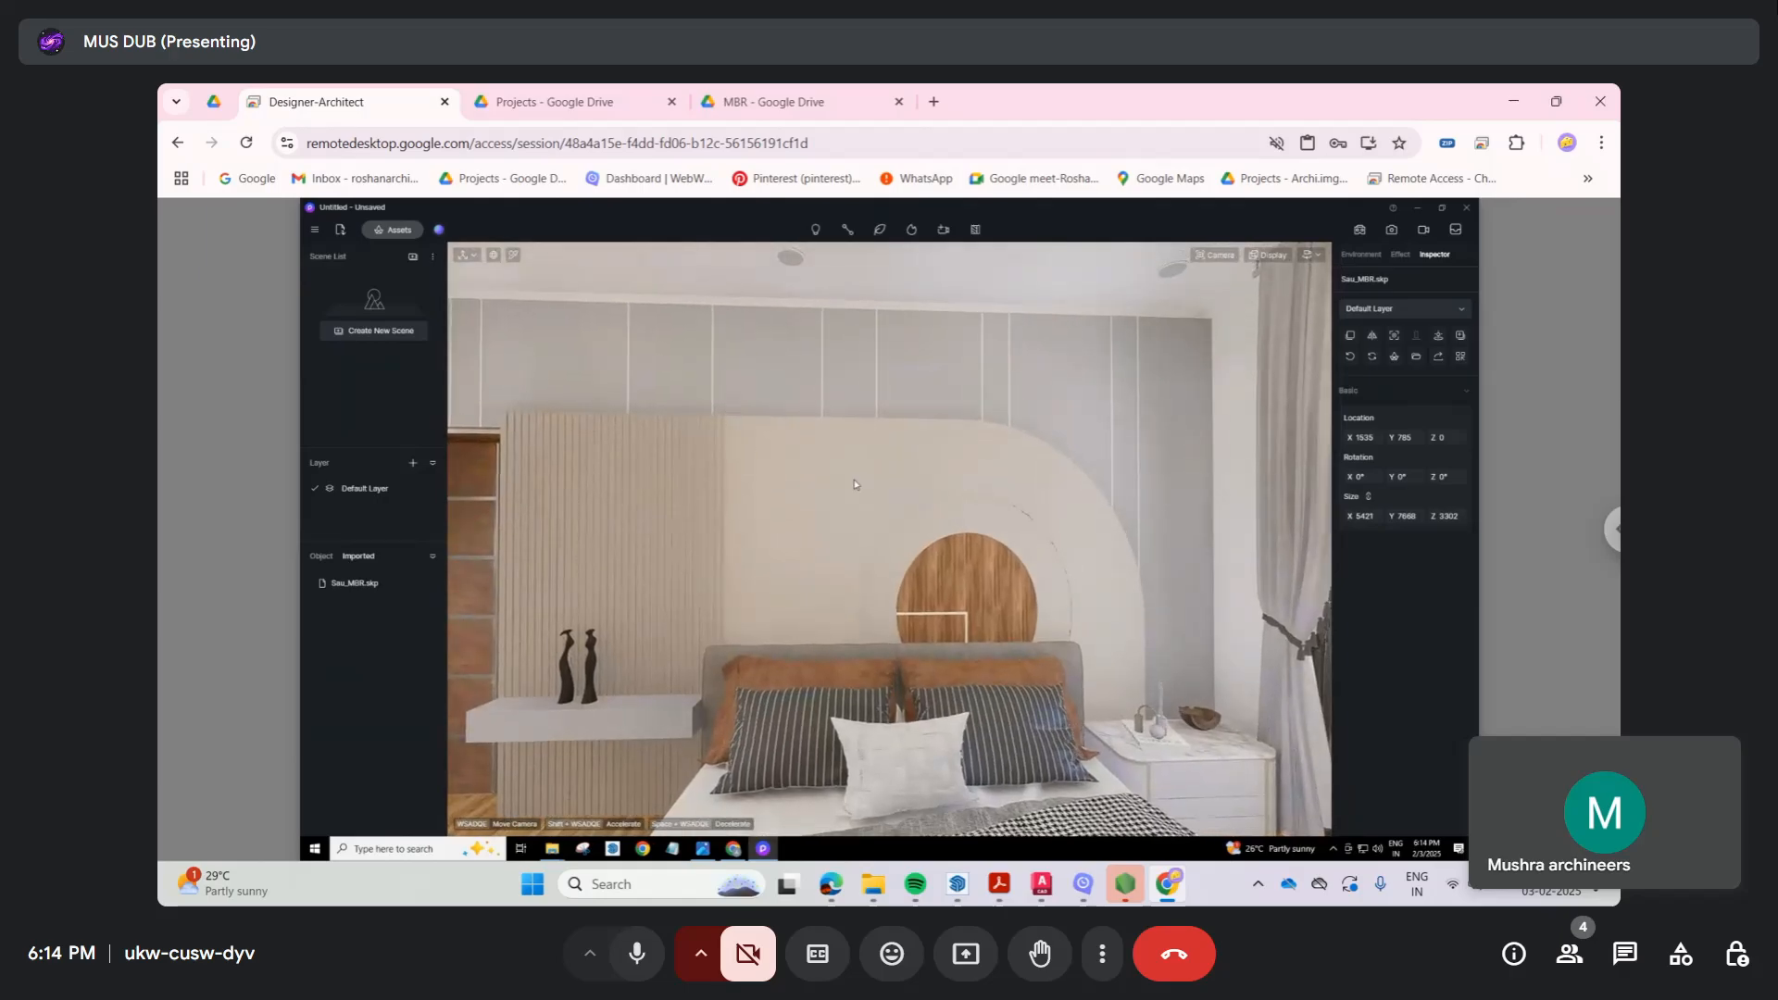
pyautogui.moveTo(914, 486); pyautogui.dragTo(903, 488, button='right')
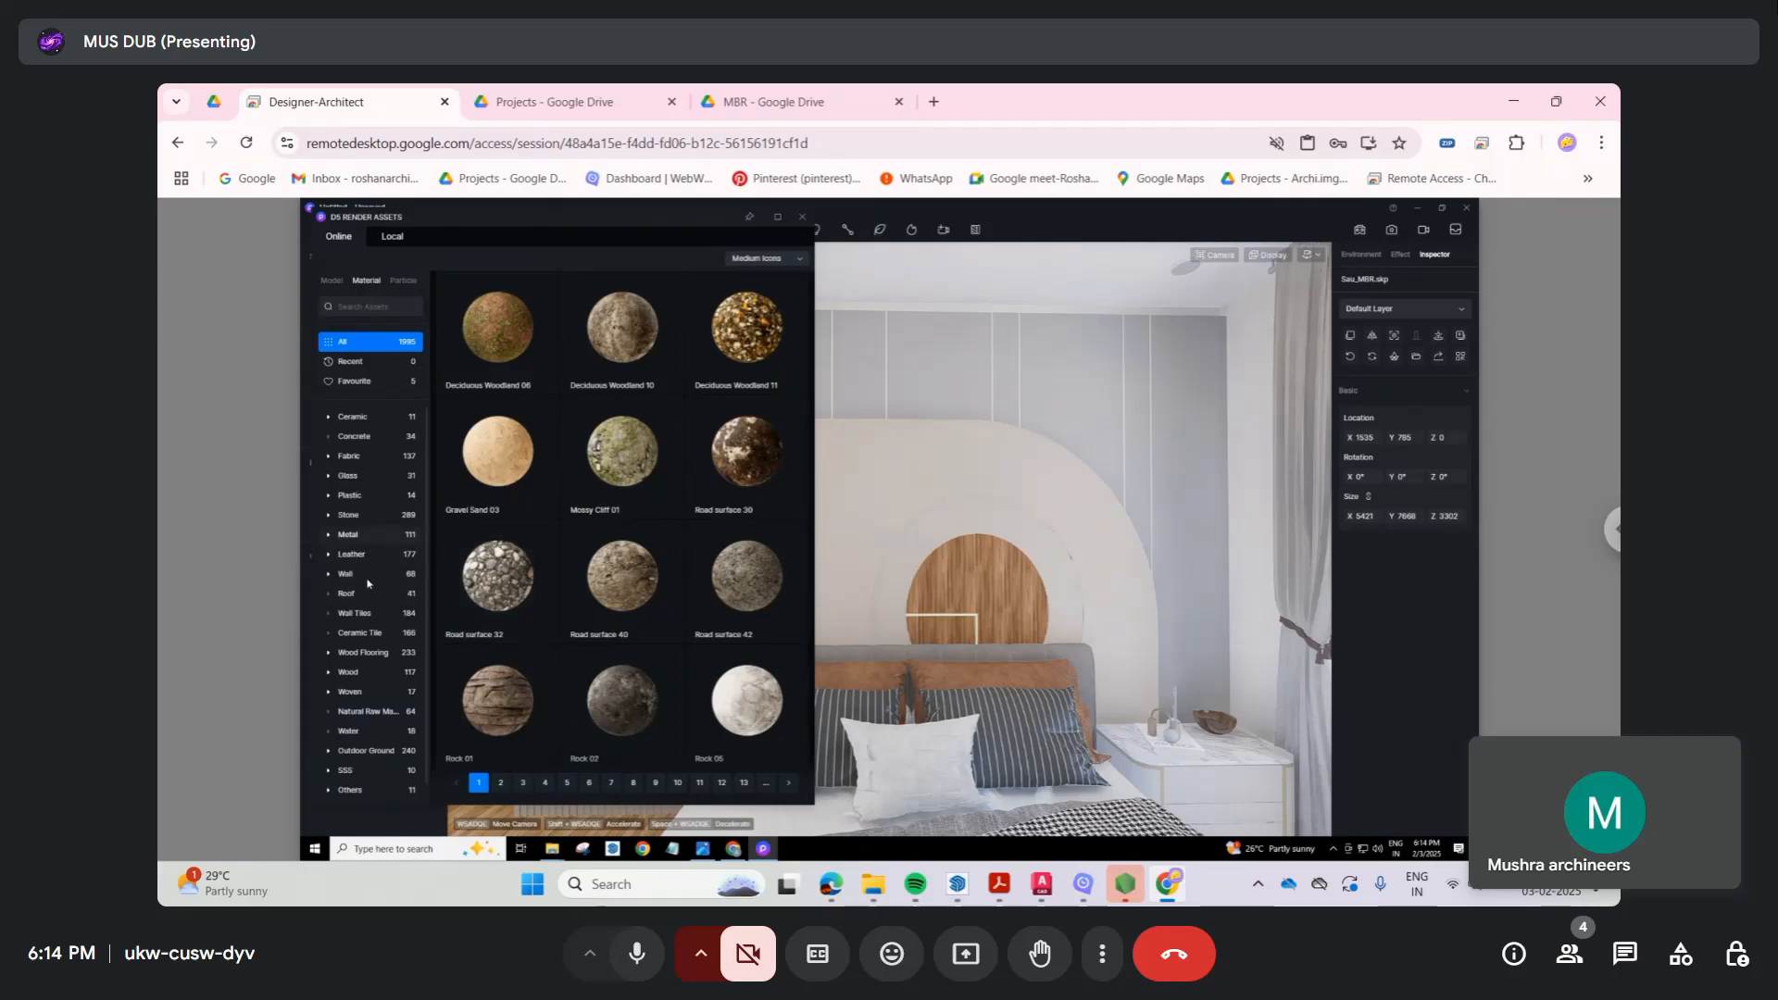
# Step: Close the asset library and inspect the bedroom from the door and sliding glass partition round to the curtained window
pyautogui.click(802, 216)
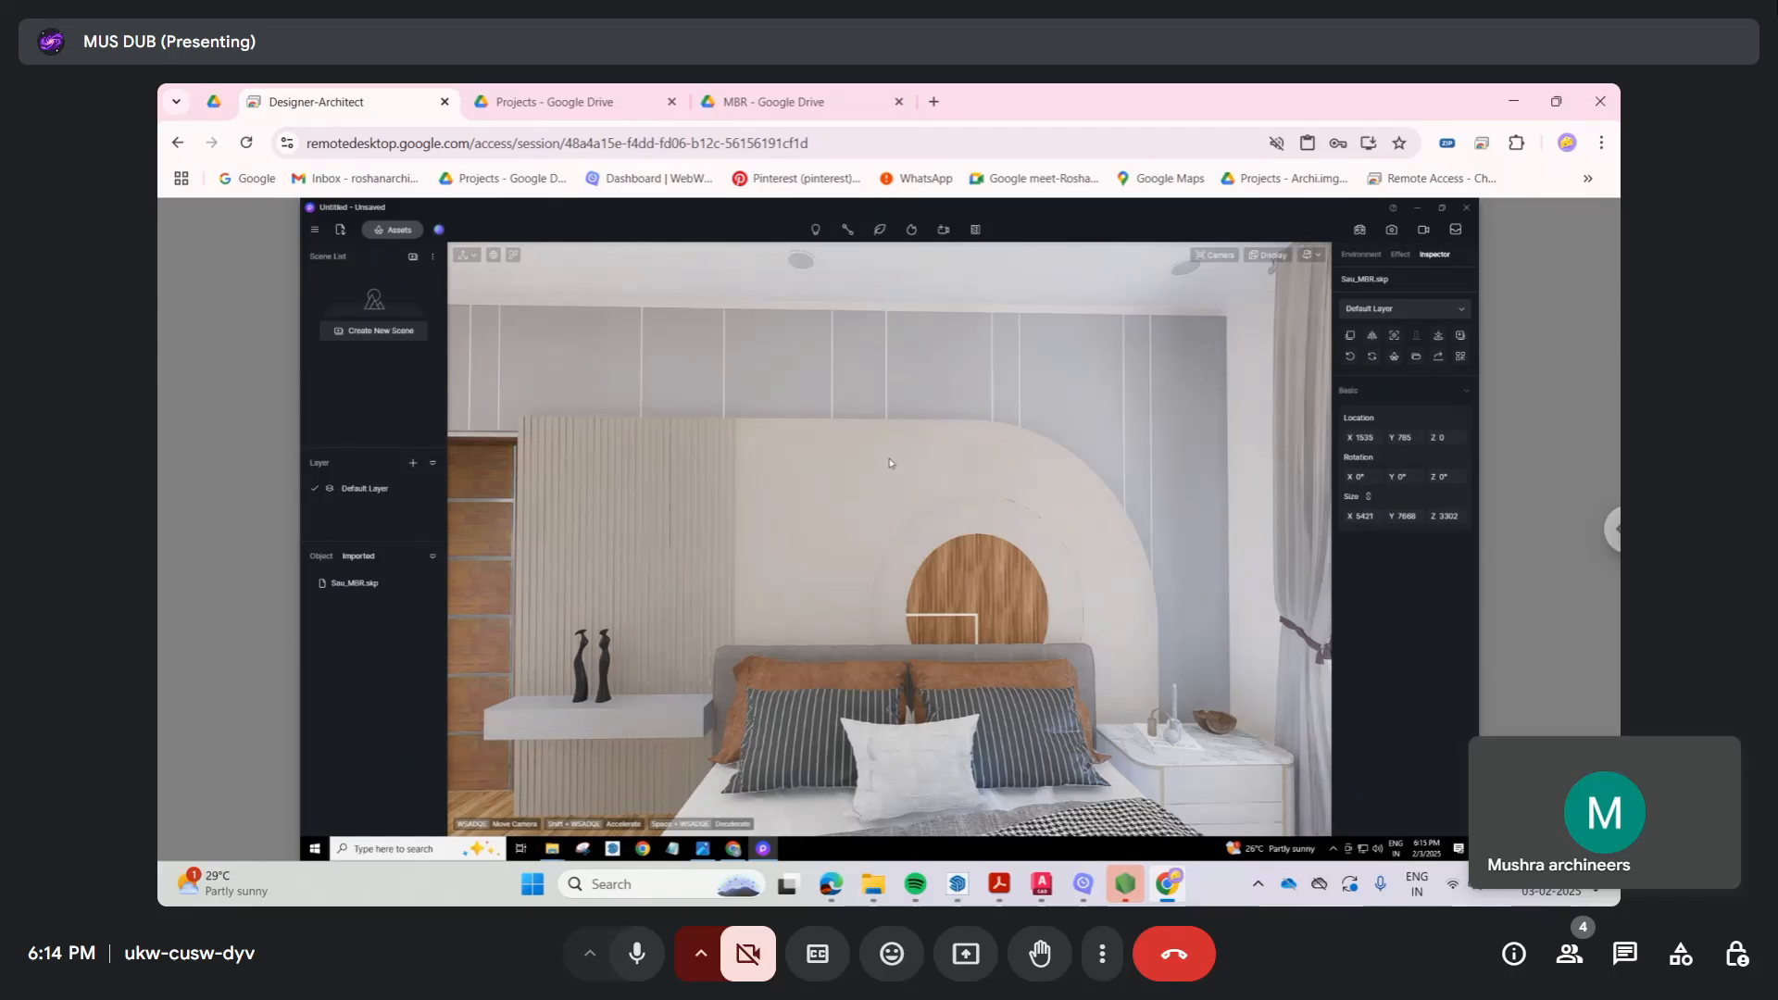
pyautogui.moveTo(889, 459); pyautogui.dragTo(735, 497, button='middle')
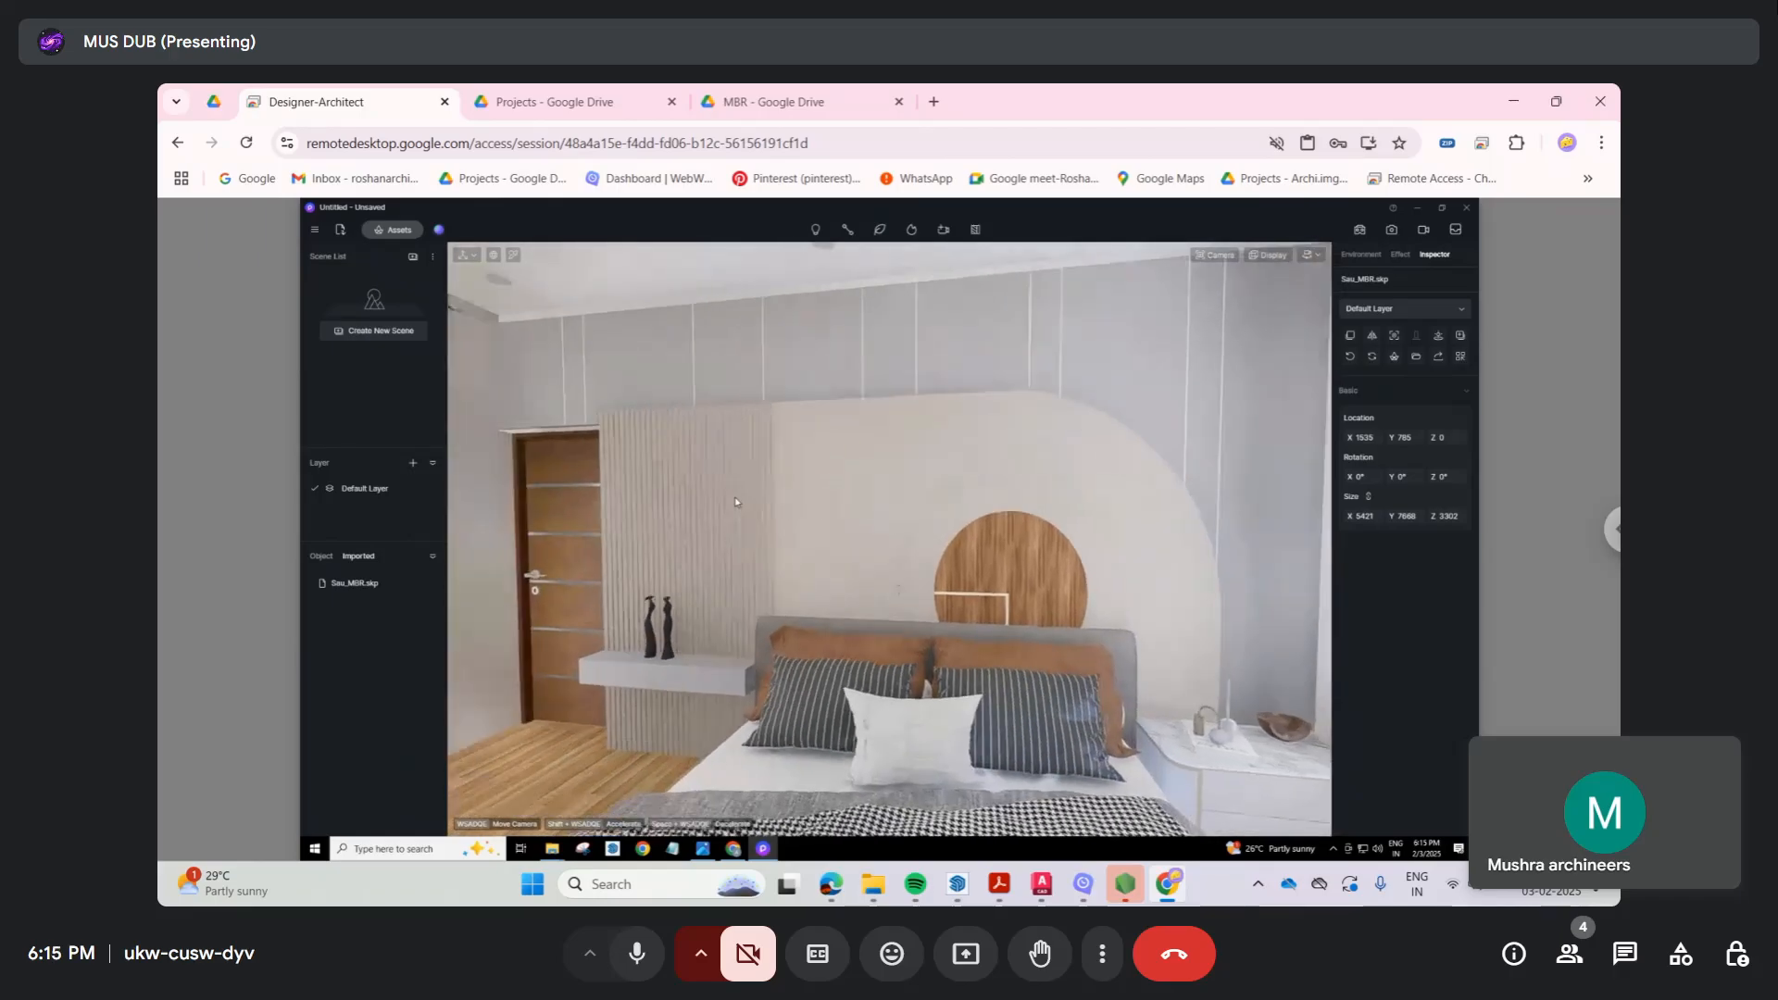
pyautogui.moveTo(735, 498); pyautogui.dragTo(504, 460, button='right')
pyautogui.scroll(2, 904, 468)
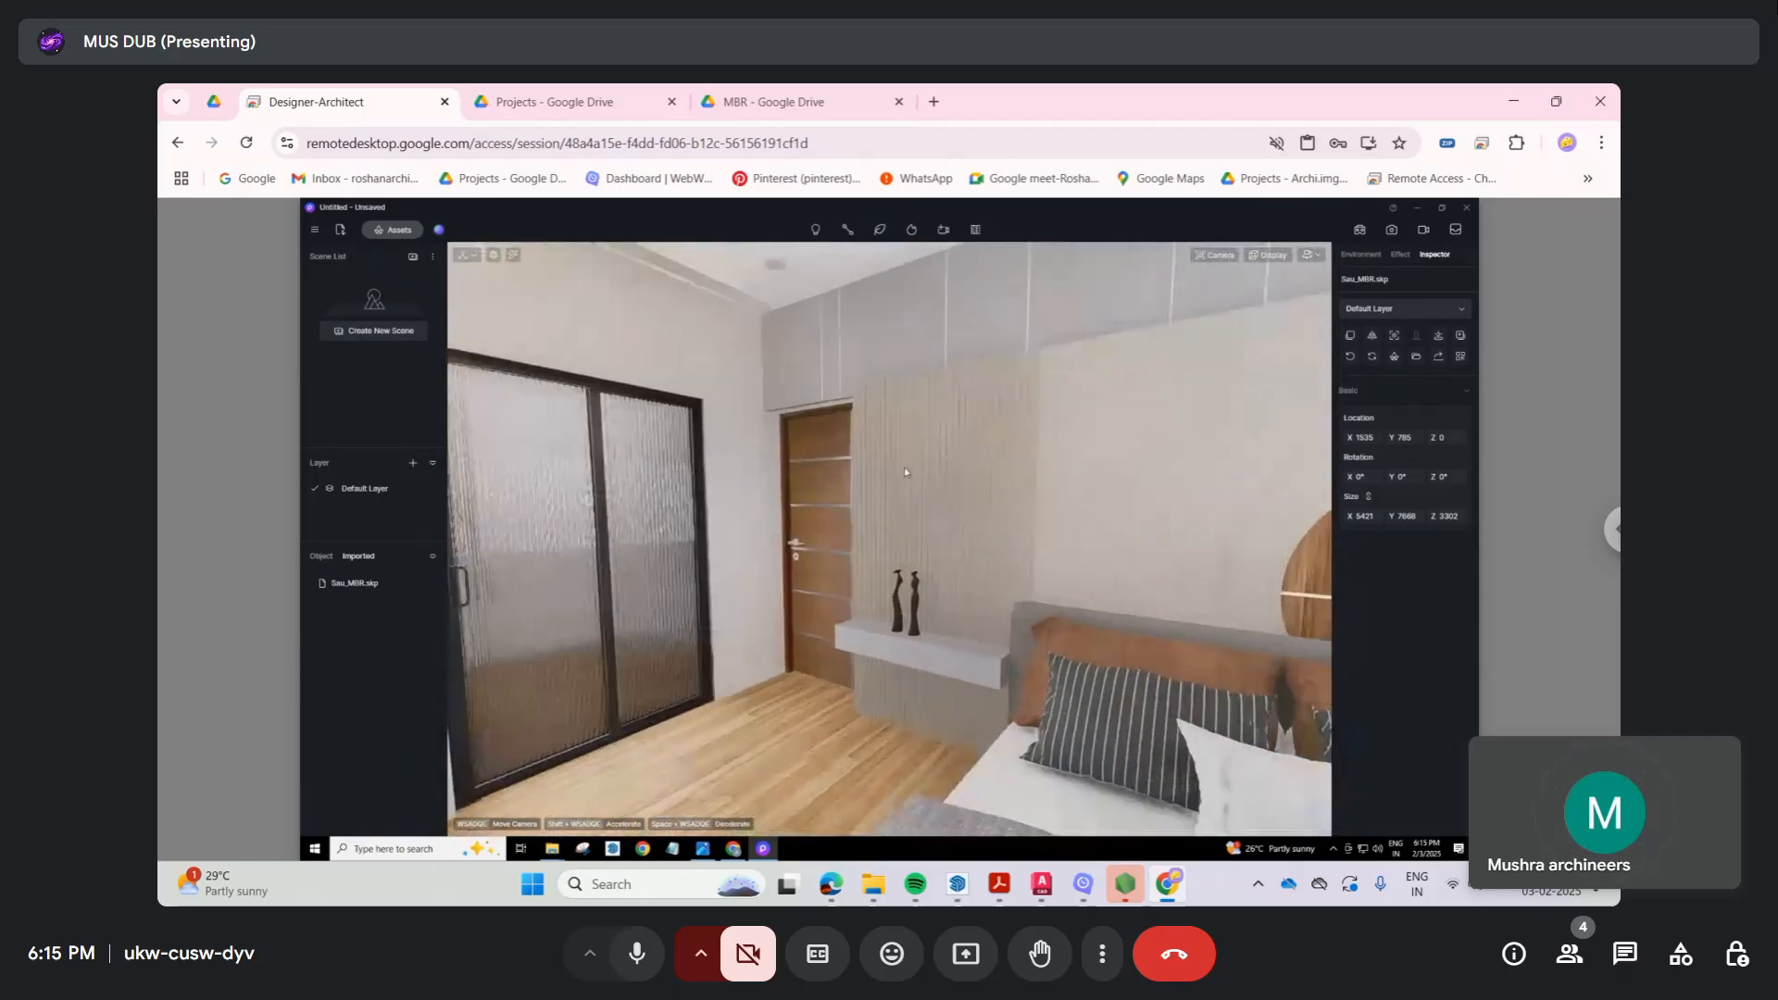
pyautogui.moveTo(904, 467); pyautogui.dragTo(1021, 478, button='middle')
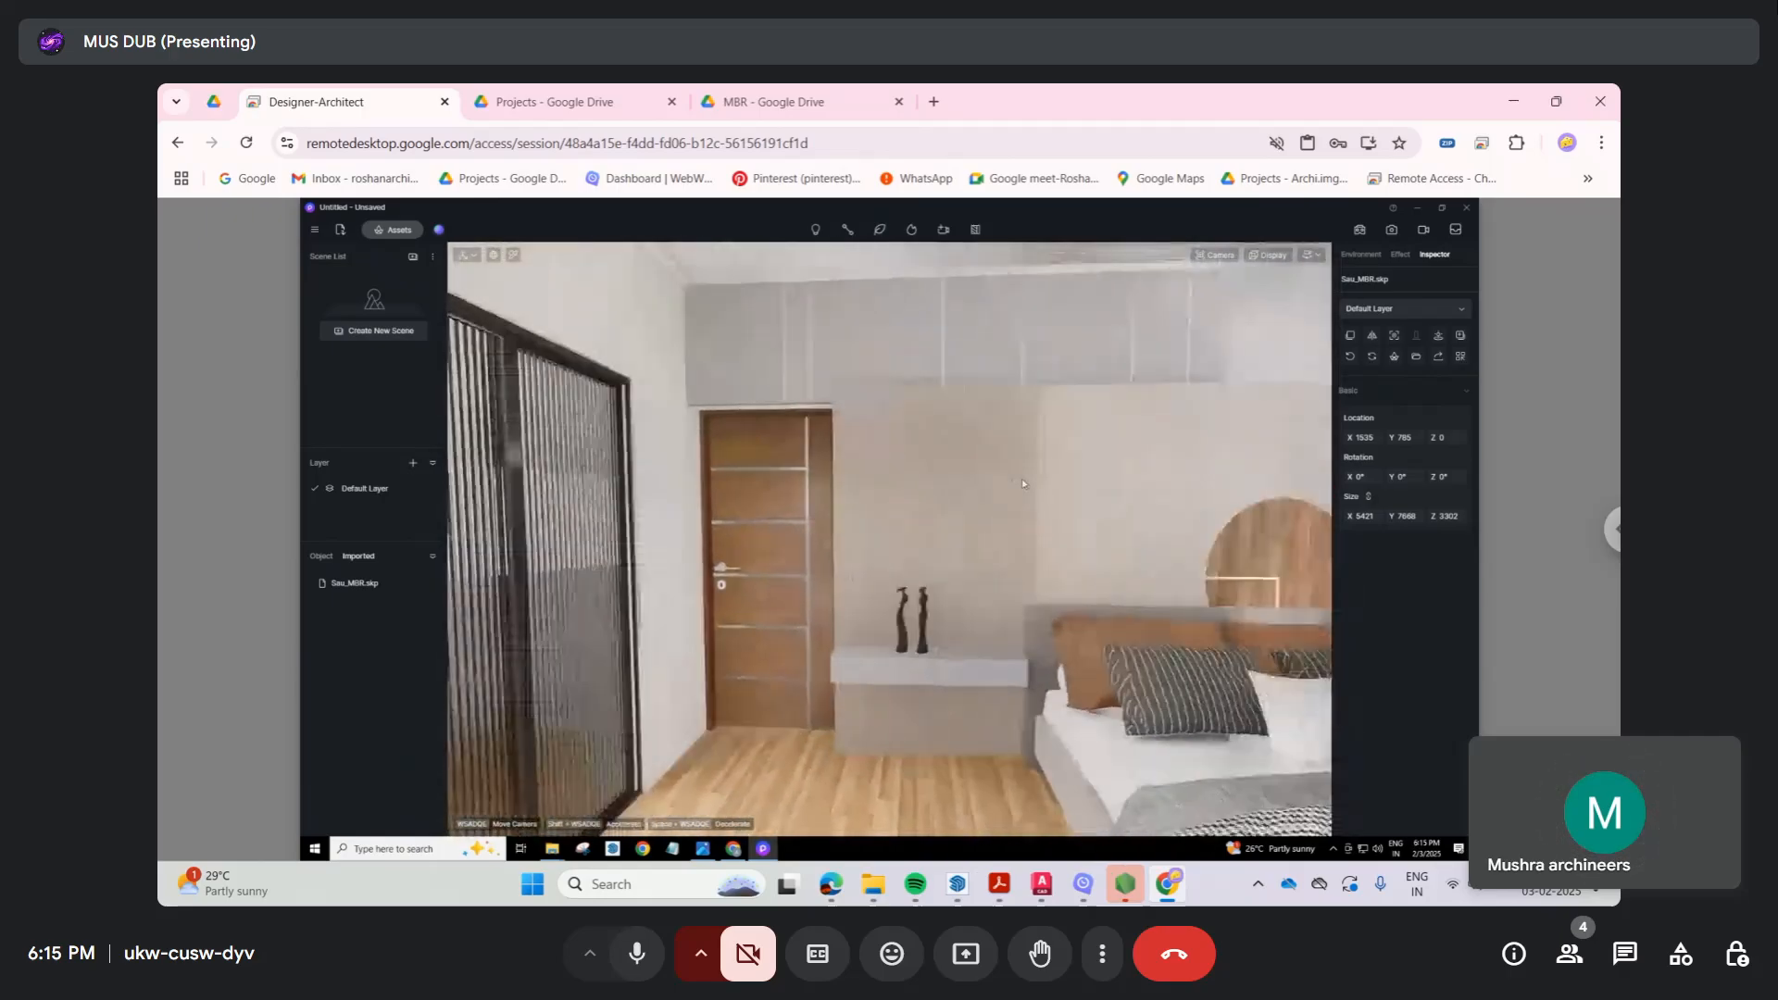
pyautogui.moveTo(1024, 482); pyautogui.dragTo(868, 476, button='right')
pyautogui.scroll(5, 1240, 502)
pyautogui.scroll(-5, 945, 523)
pyautogui.scroll(-4, 944, 523)
pyautogui.scroll(4, 1111, 517)
pyautogui.scroll(4, 963, 529)
pyautogui.press('a')
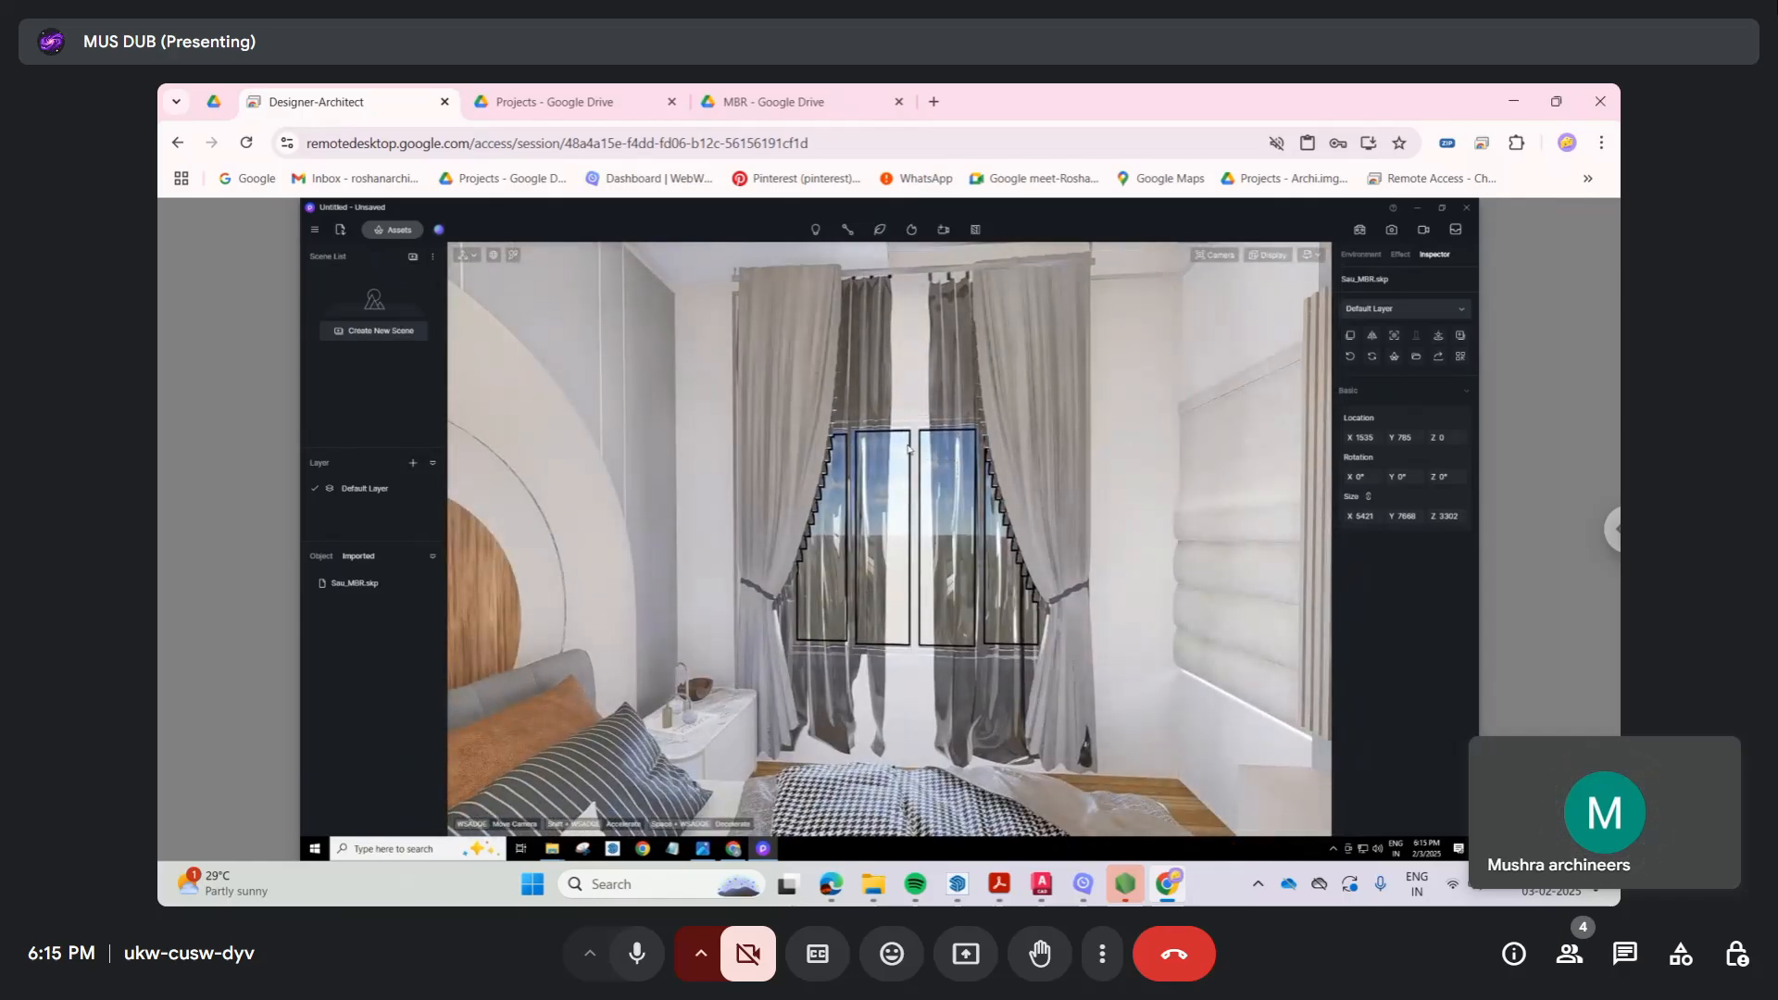
# Step: Pick the inner curtains' material with the material picker and set its template to Cloth
pyautogui.click(514, 258)
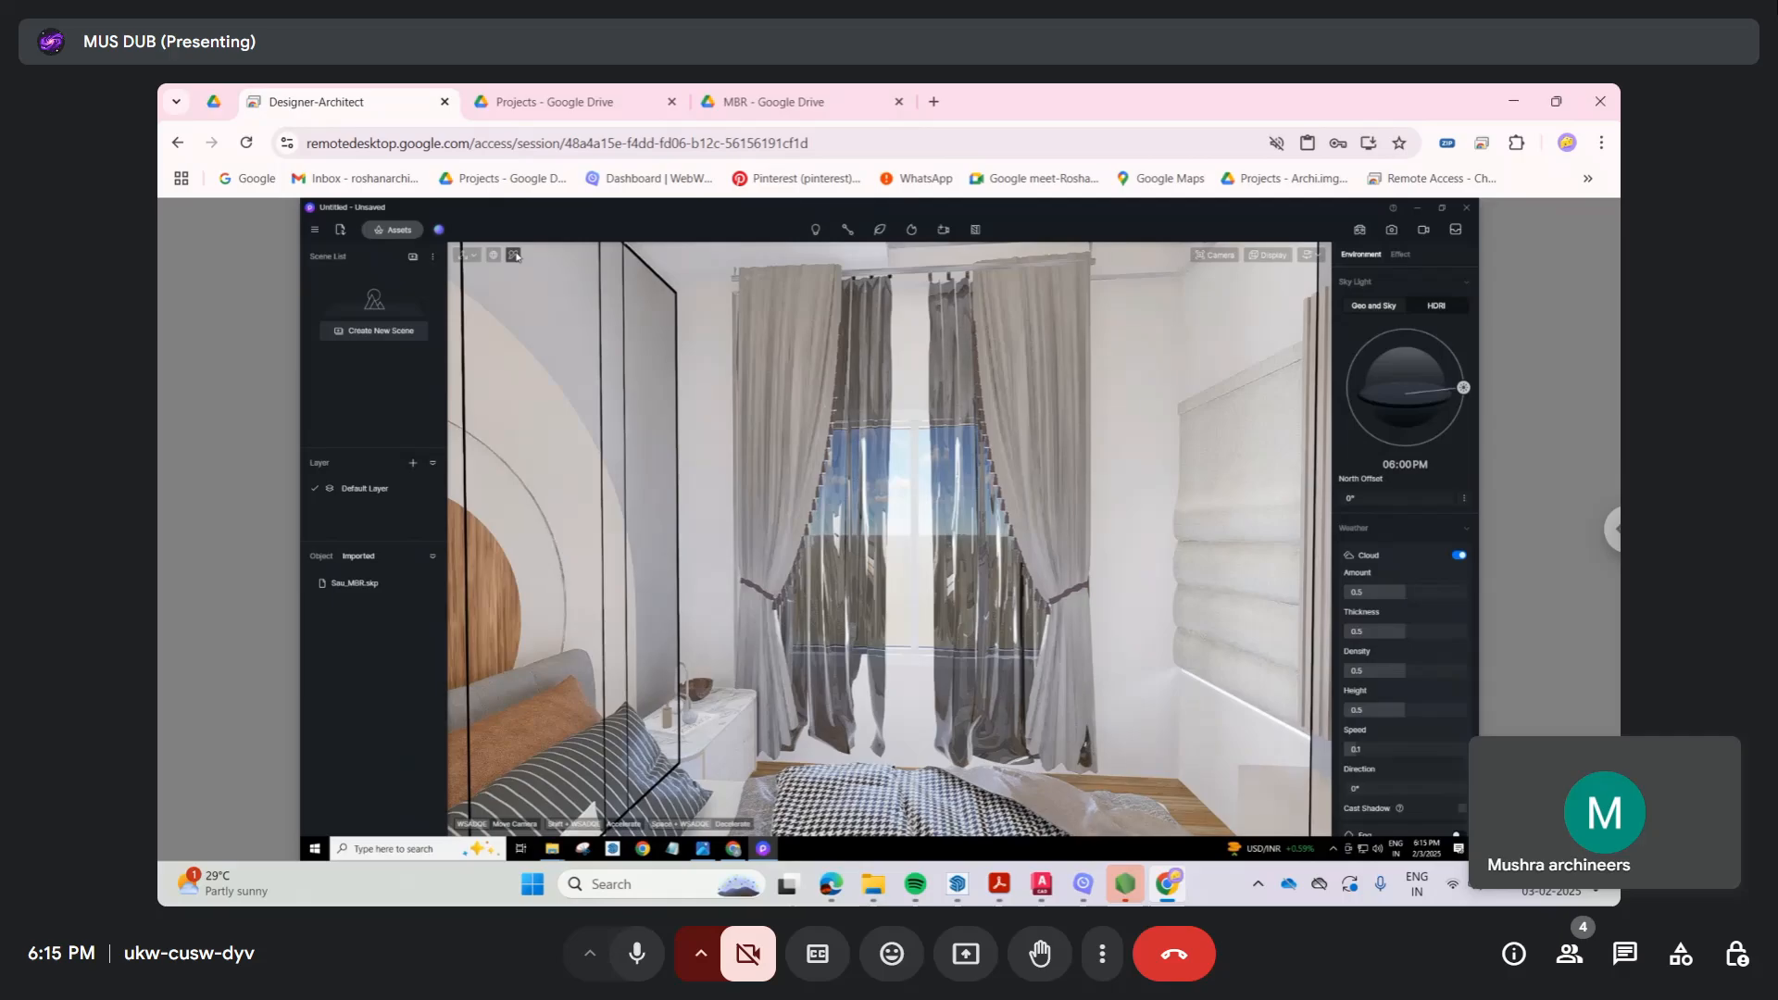
pyautogui.click(878, 493)
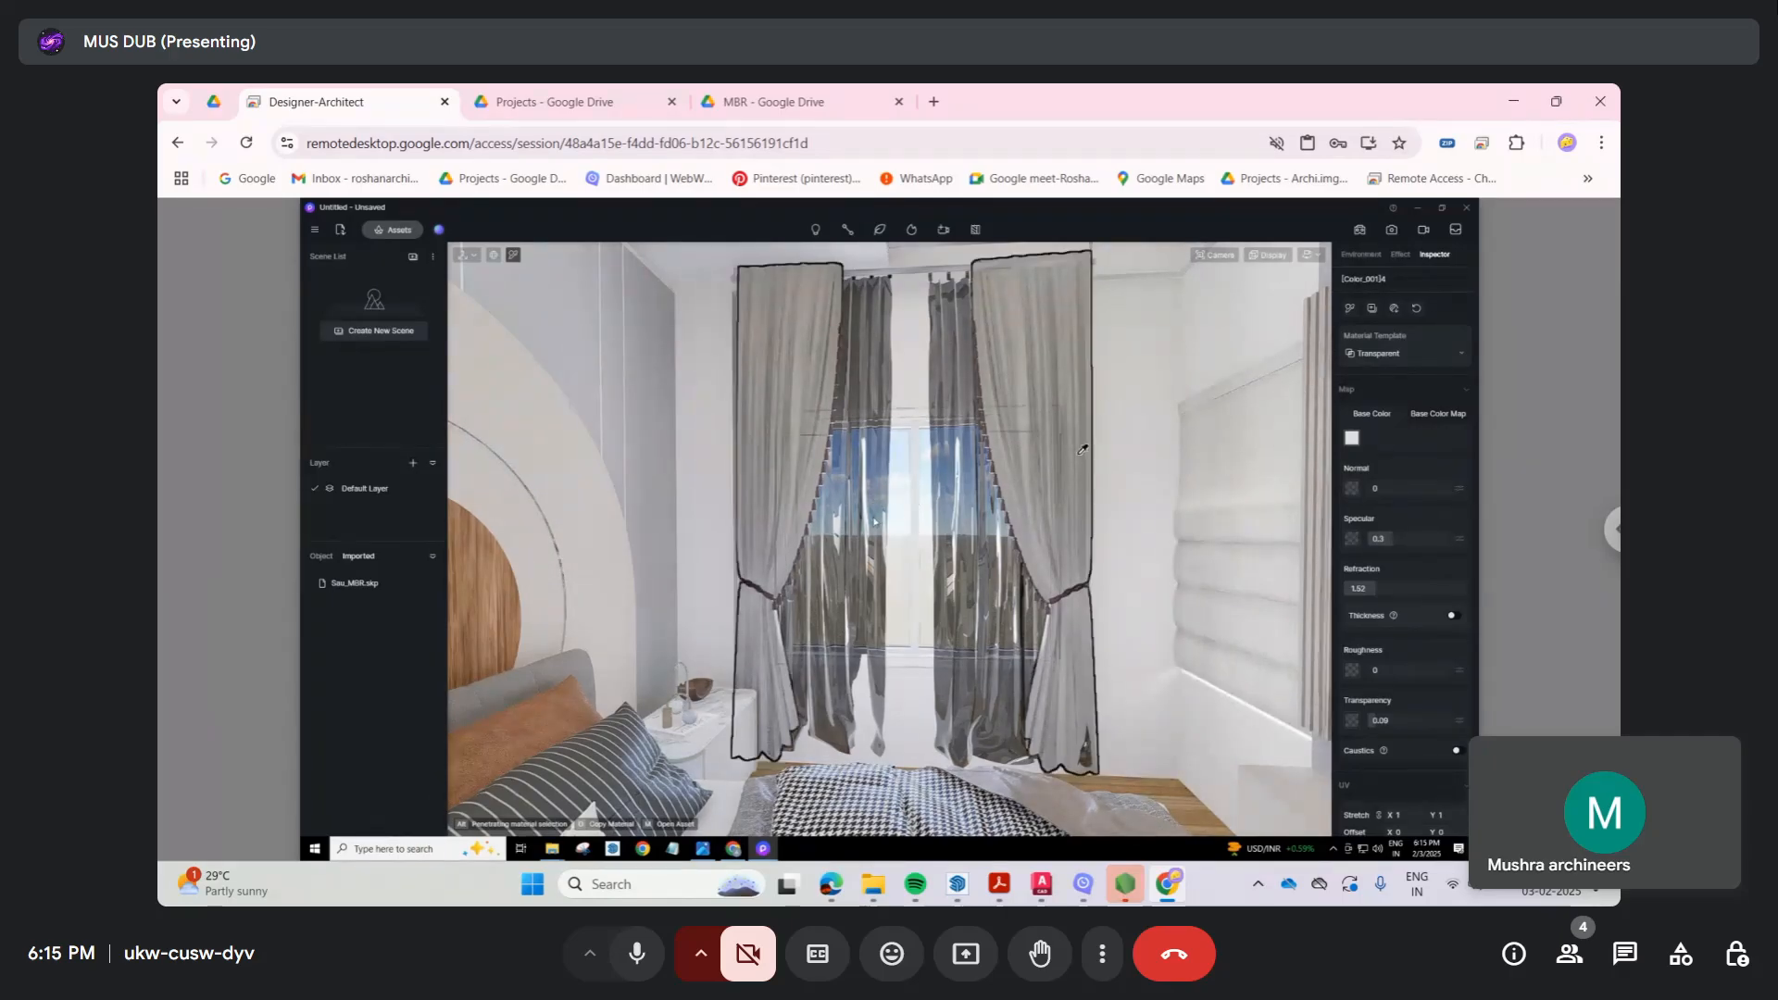
pyautogui.click(1382, 353)
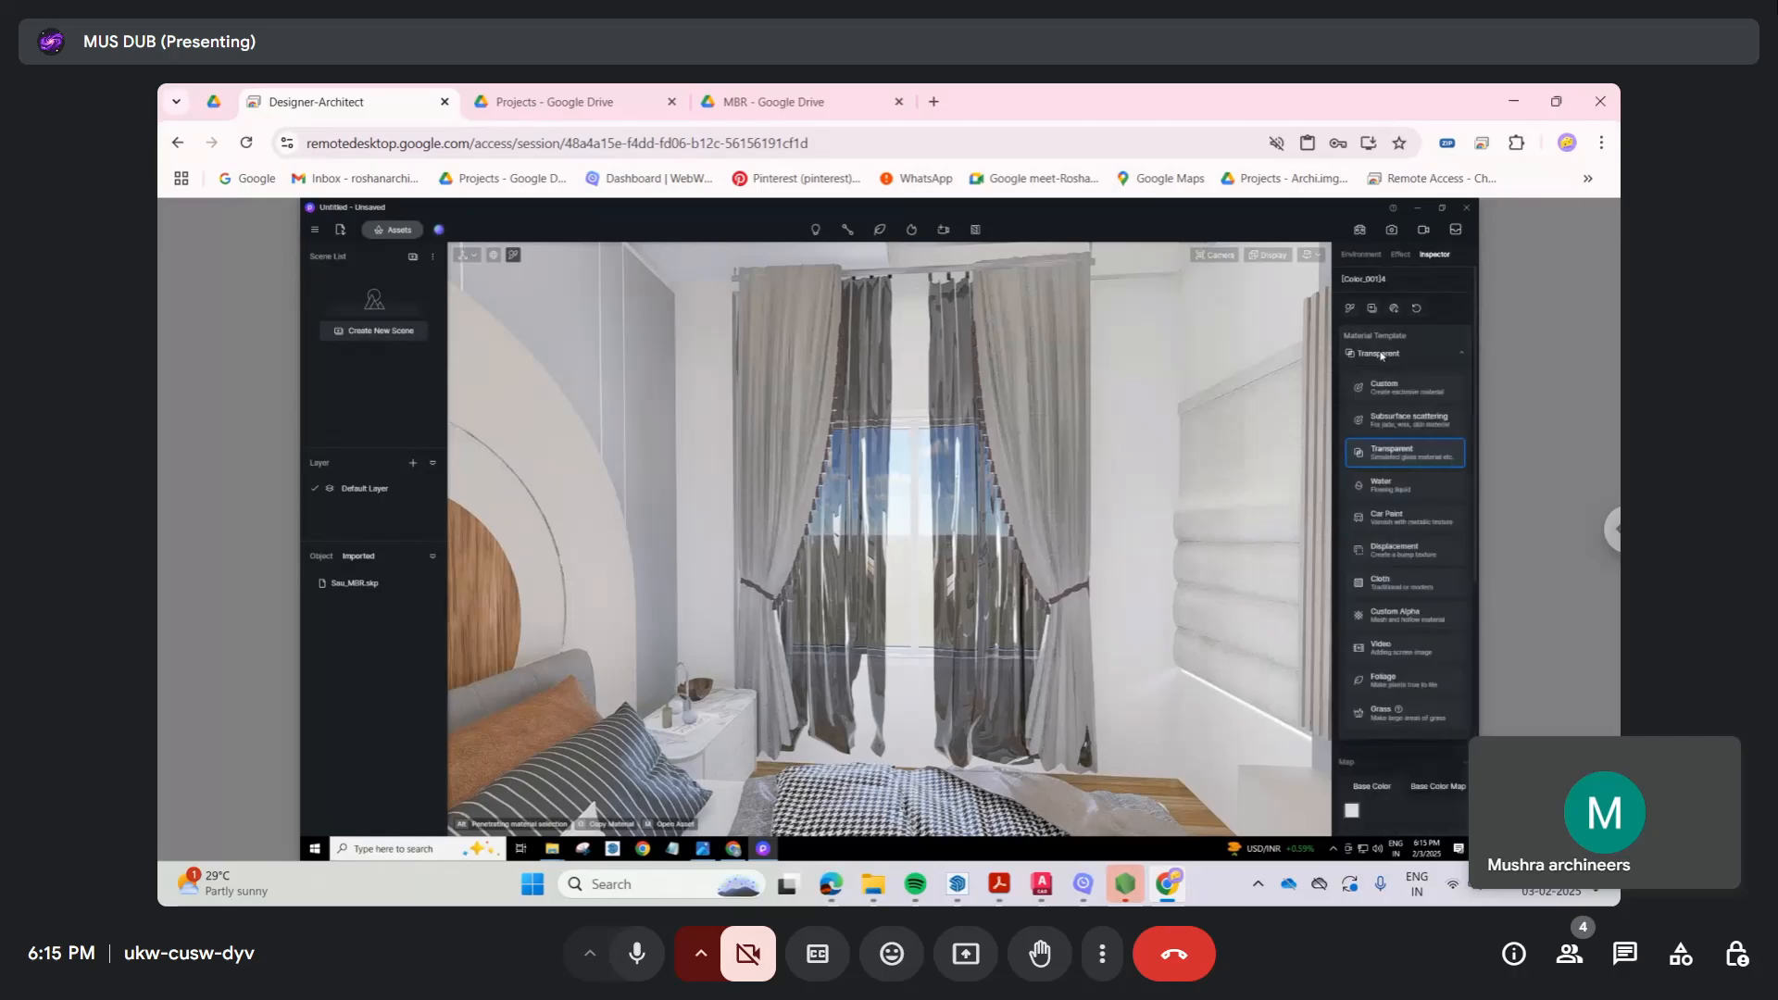
pyautogui.click(1384, 356)
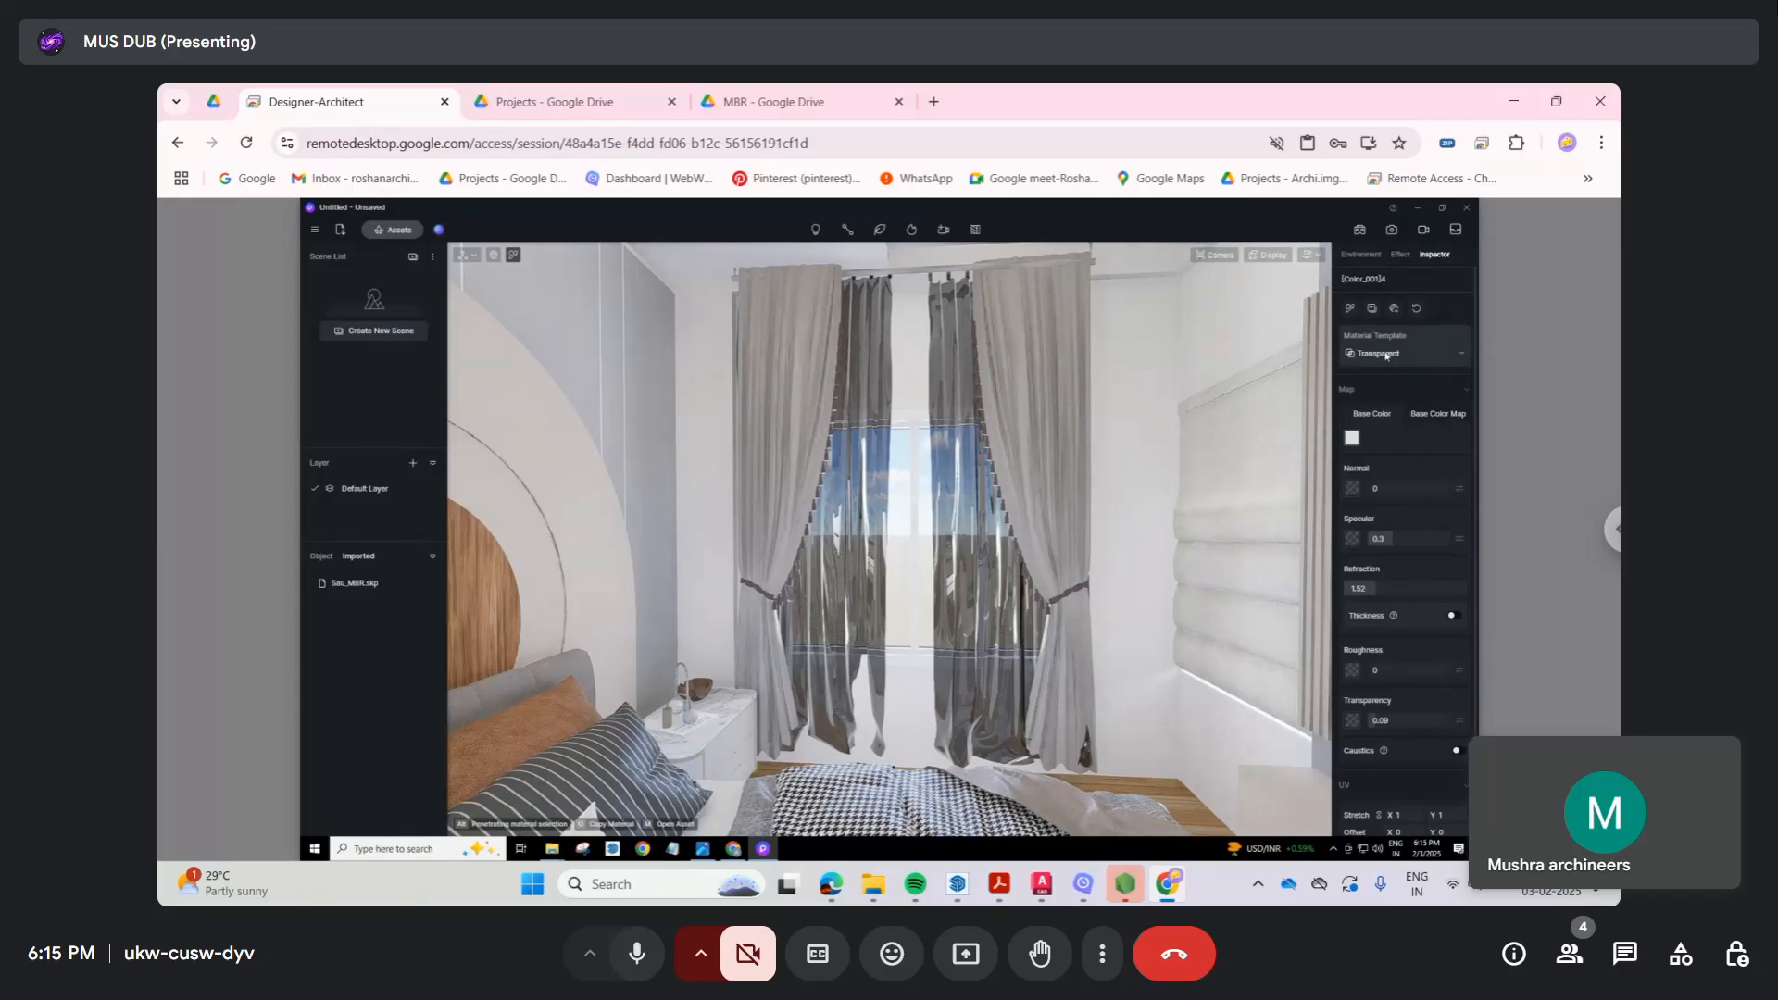
pyautogui.click(1386, 355)
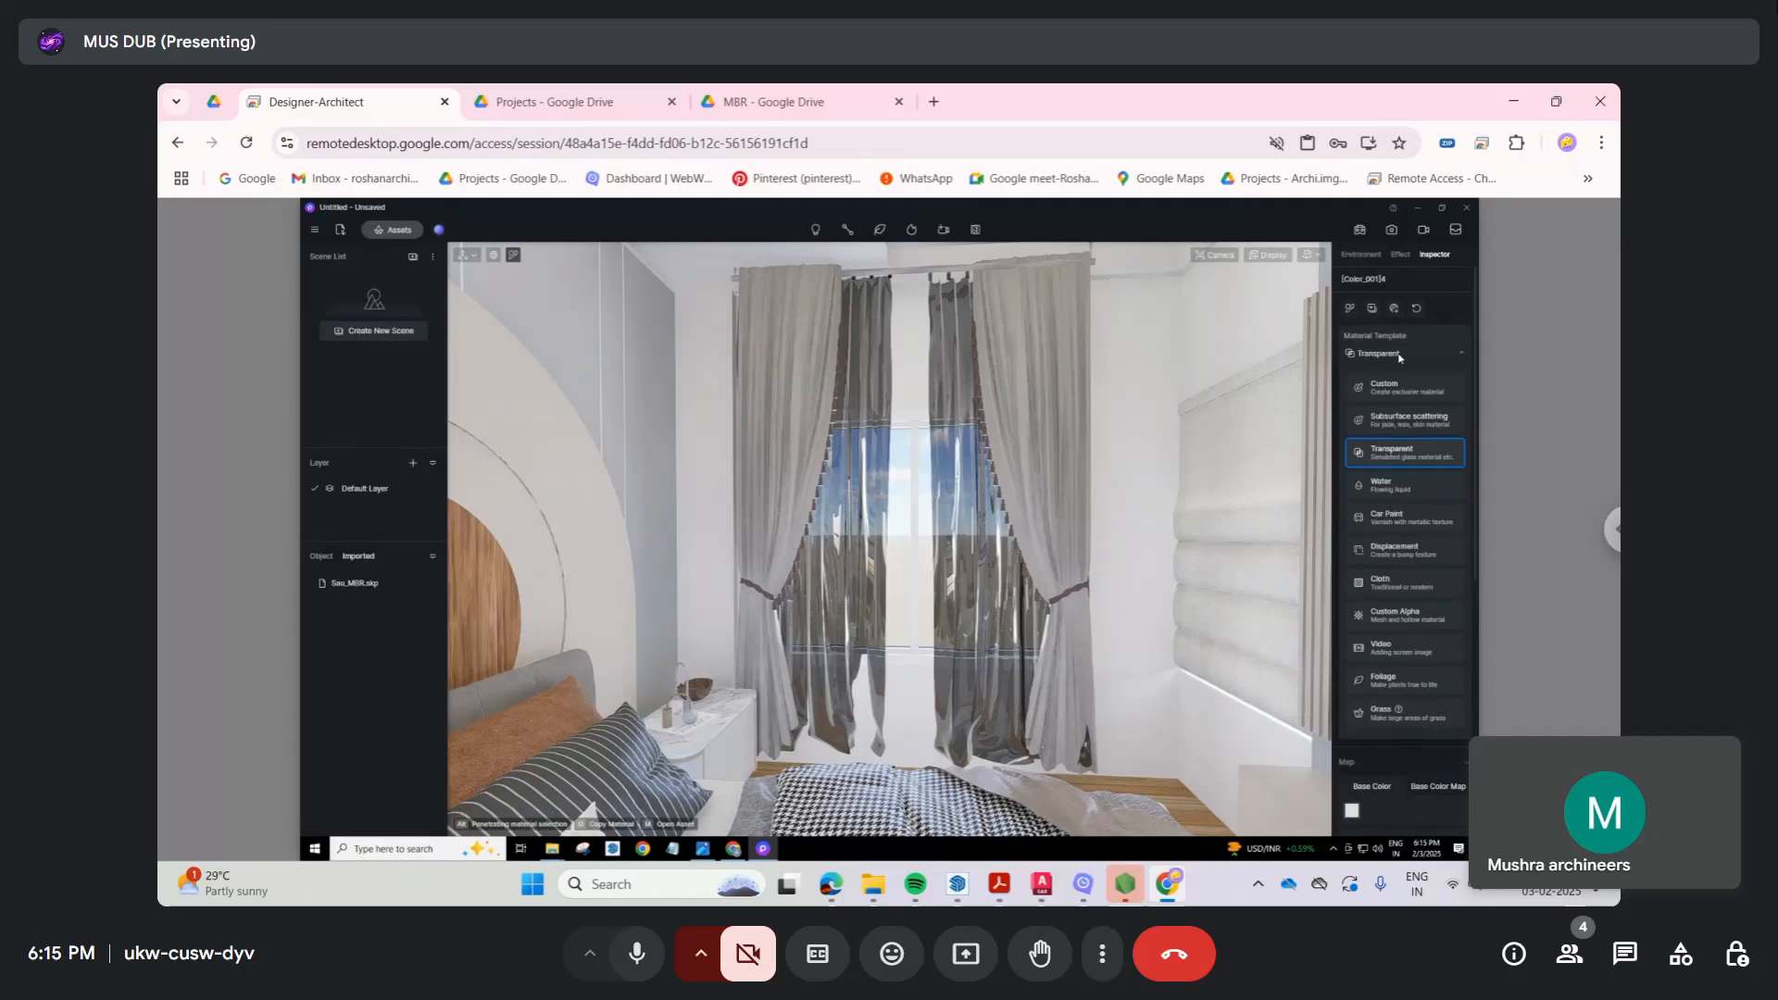
pyautogui.click(1383, 583)
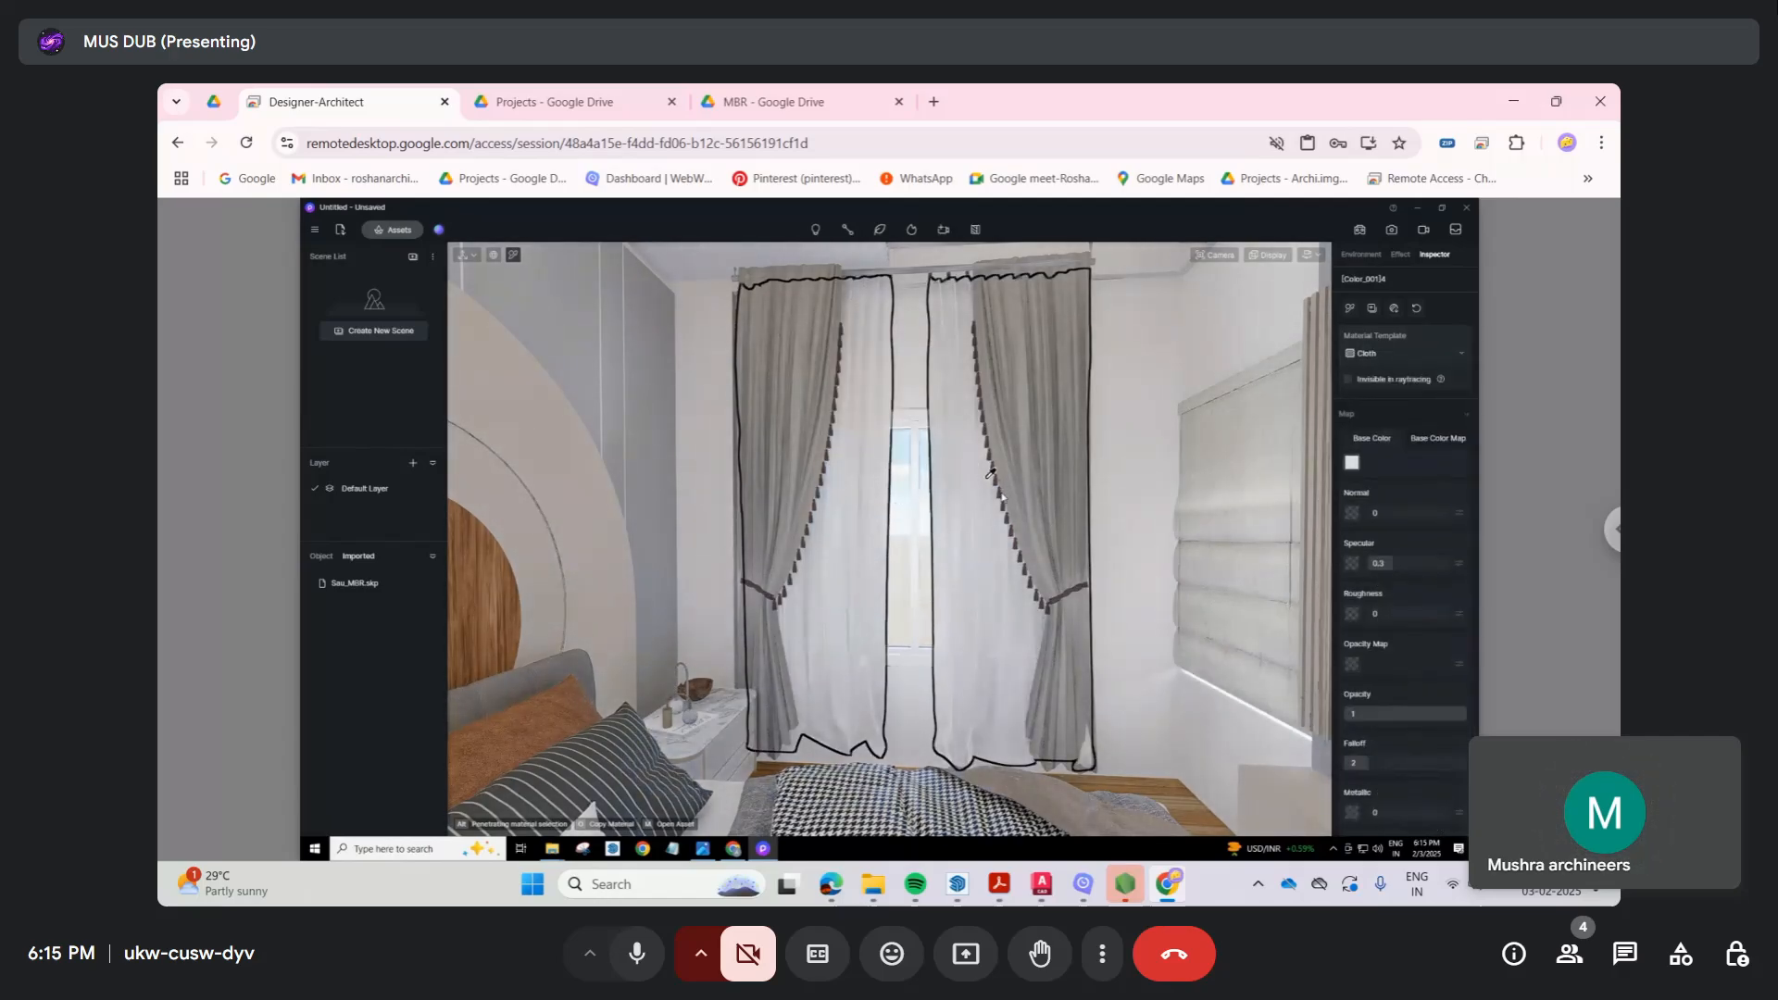
# Step: Pick the grey outer curtains' material and set its template to Cloth
pyautogui.click(802, 439)
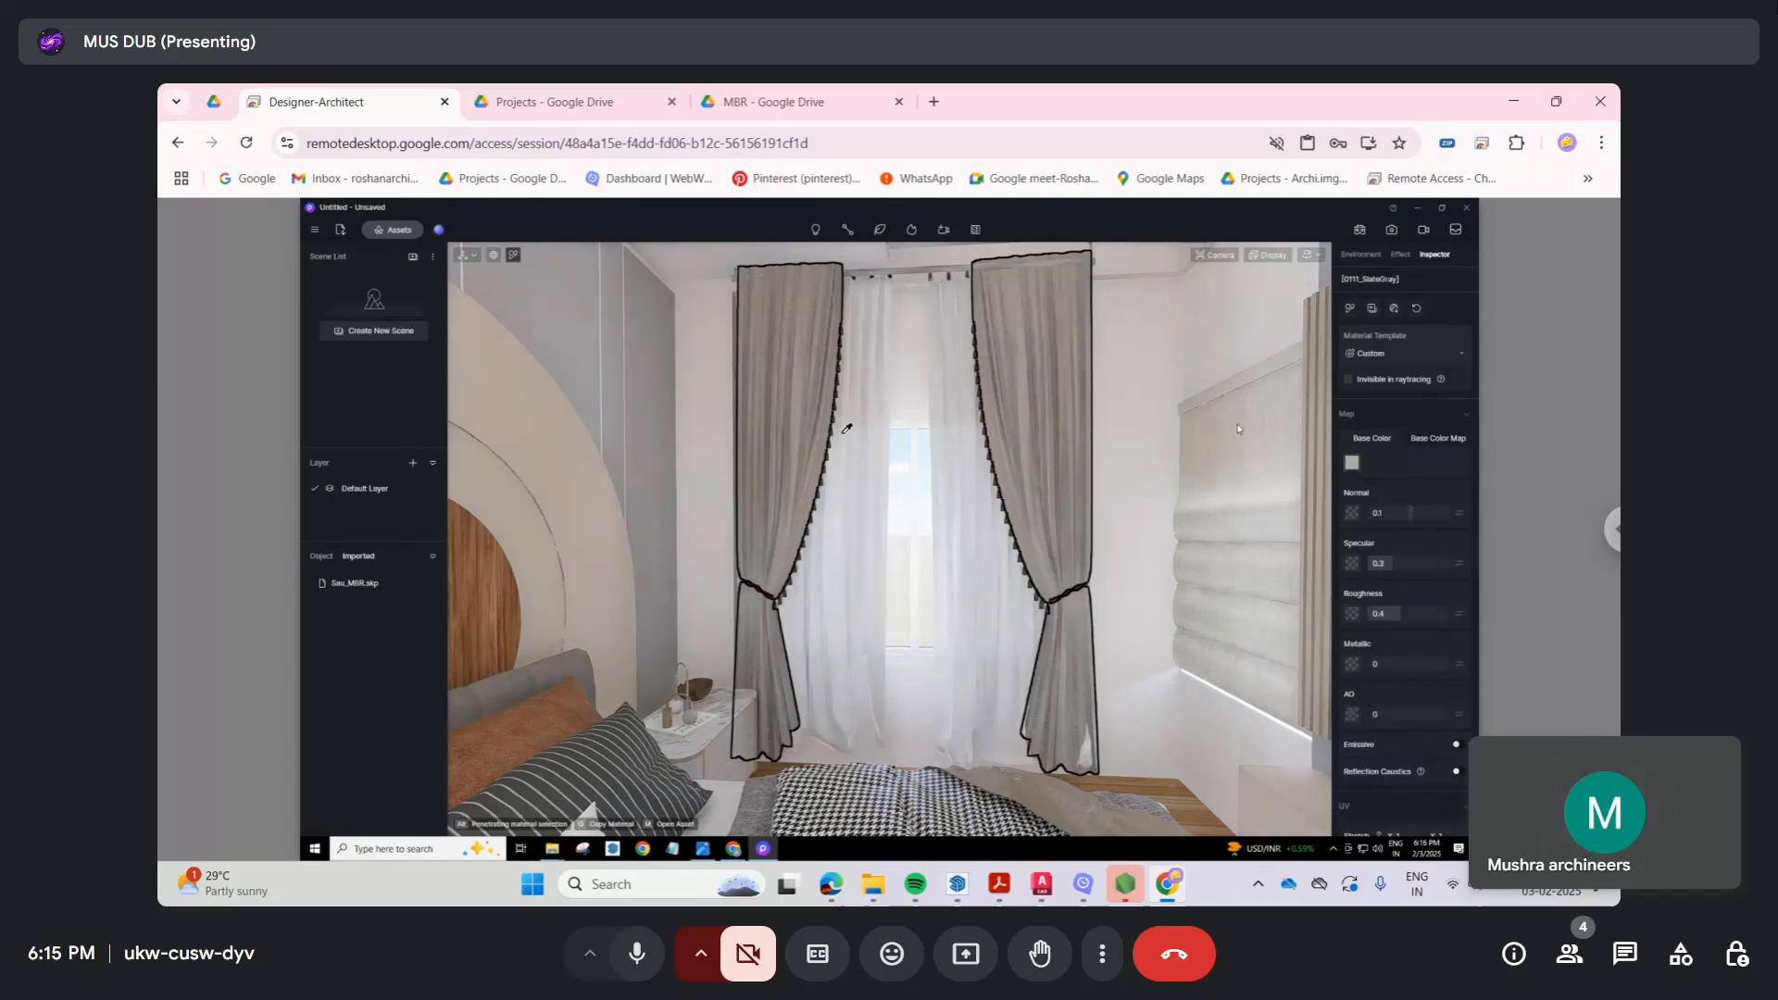
pyautogui.click(1392, 350)
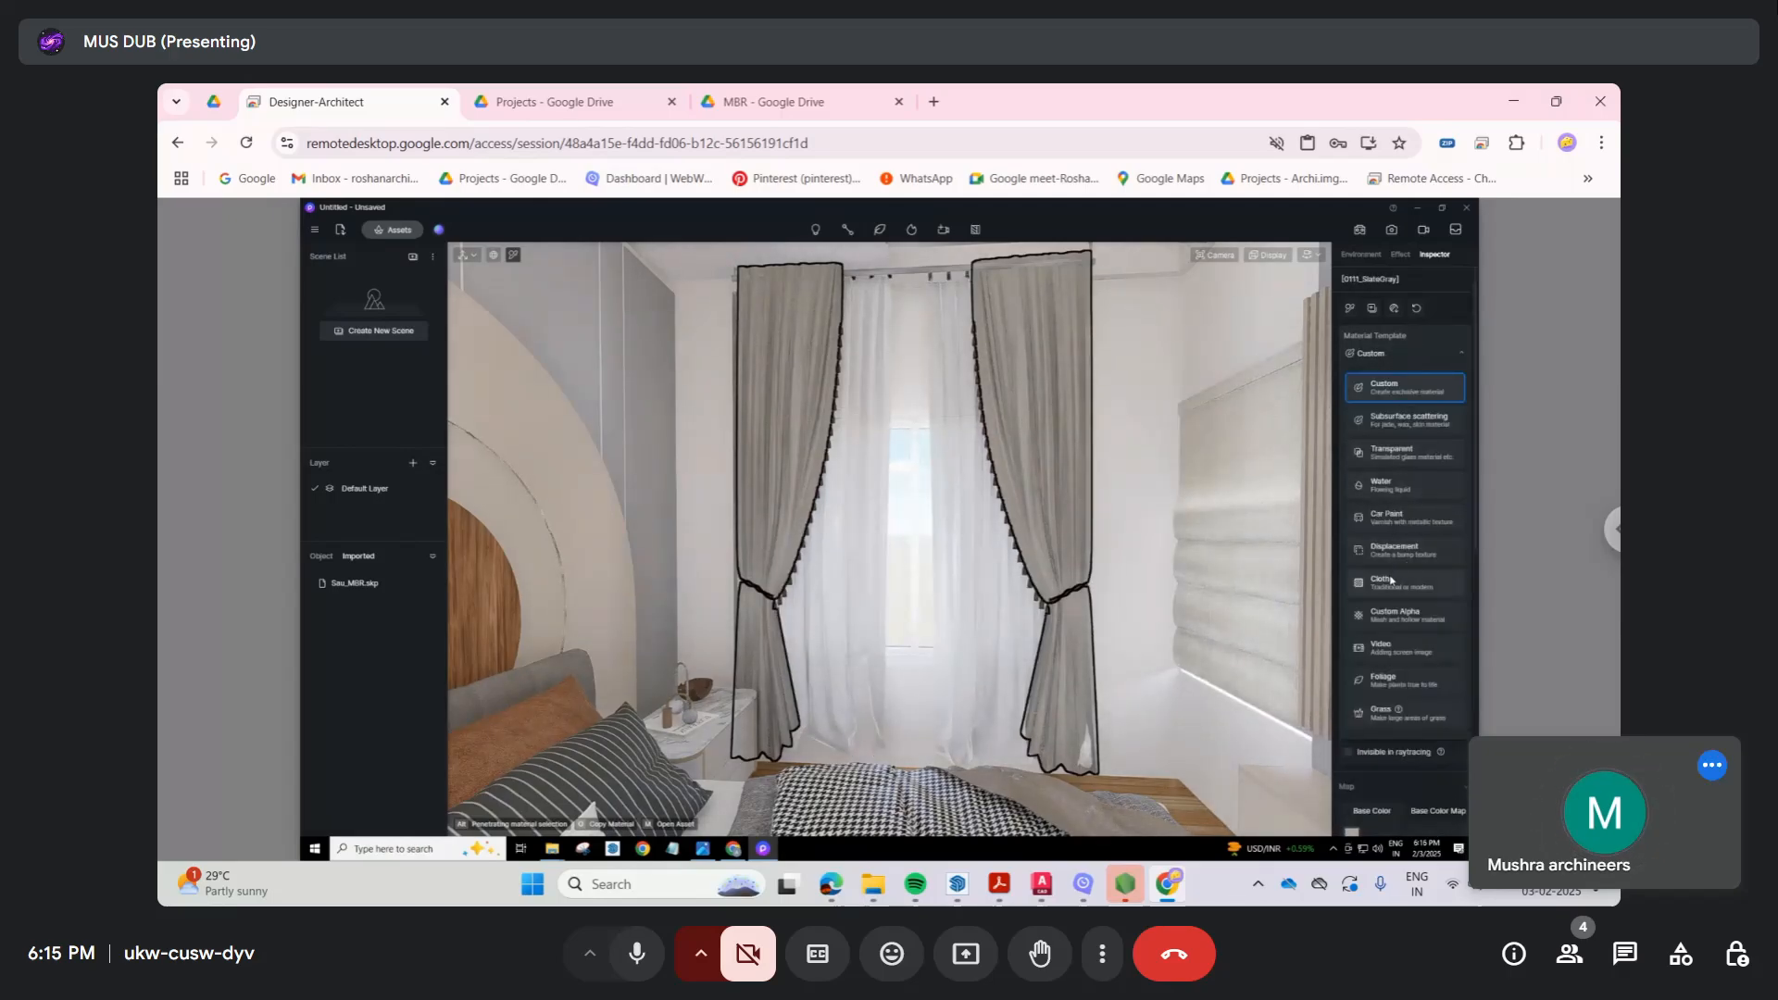
pyautogui.click(1393, 576)
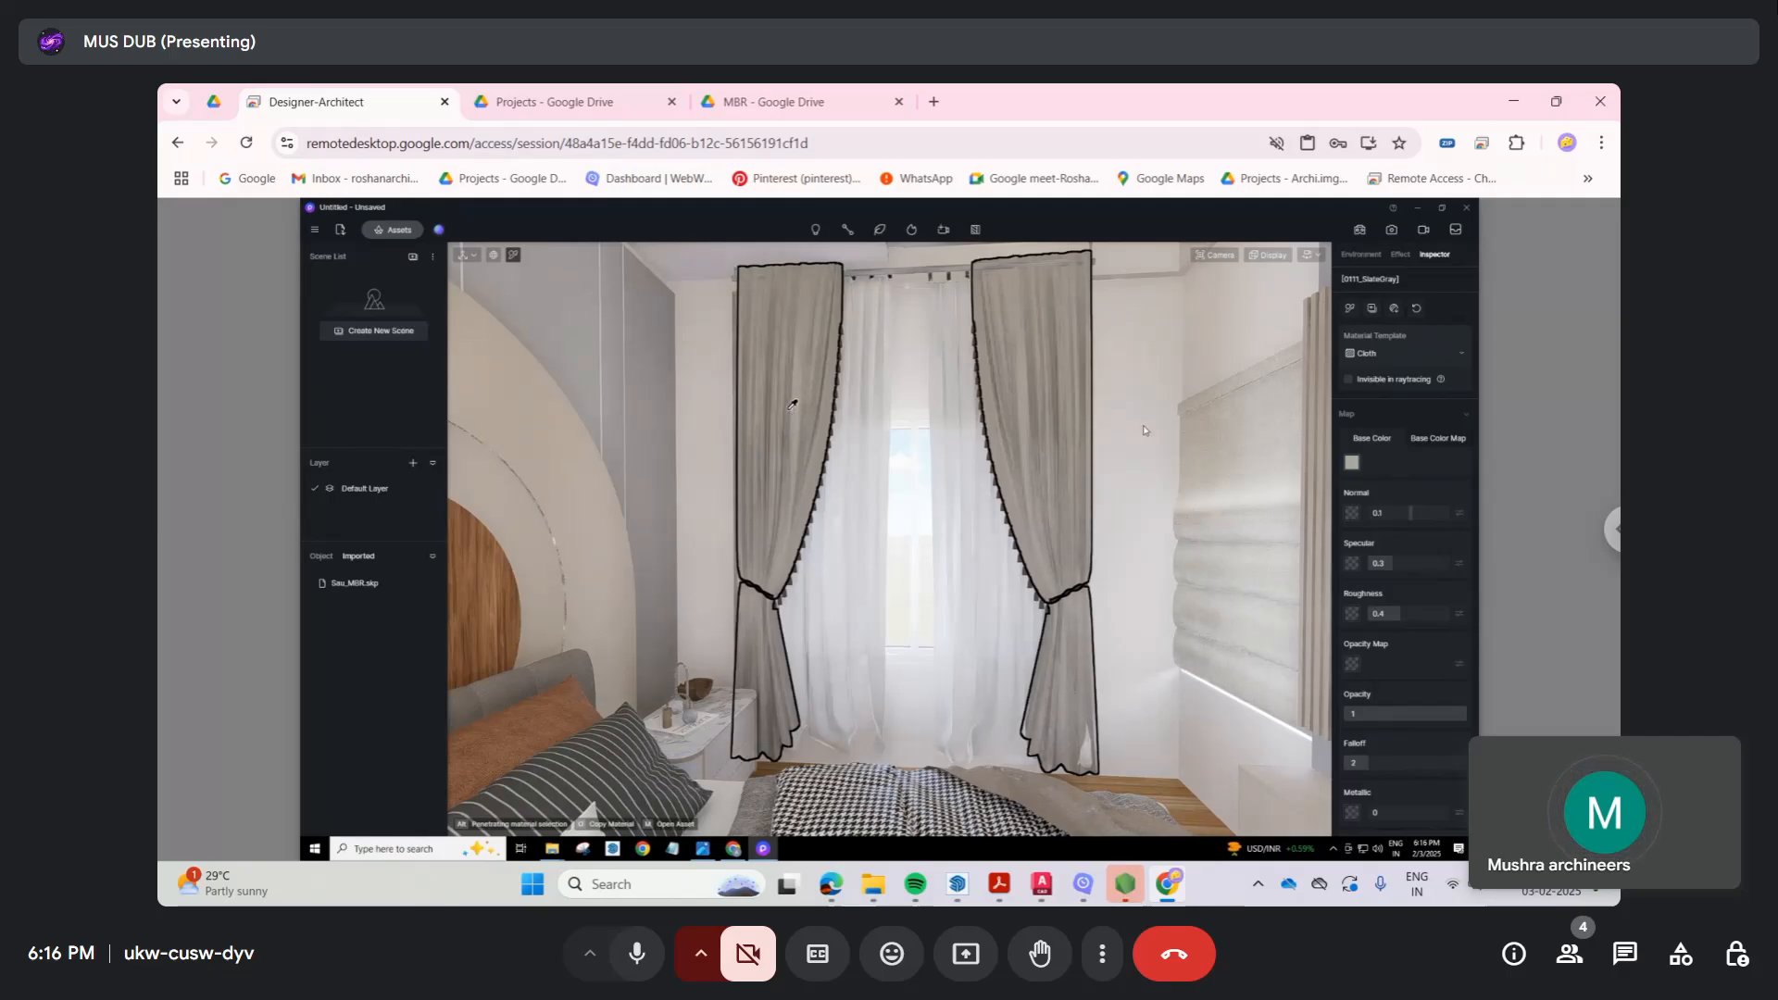
# Step: Tint the outer curtains' base colour to a soft green by setting its hue to 87
pyautogui.click(1352, 463)
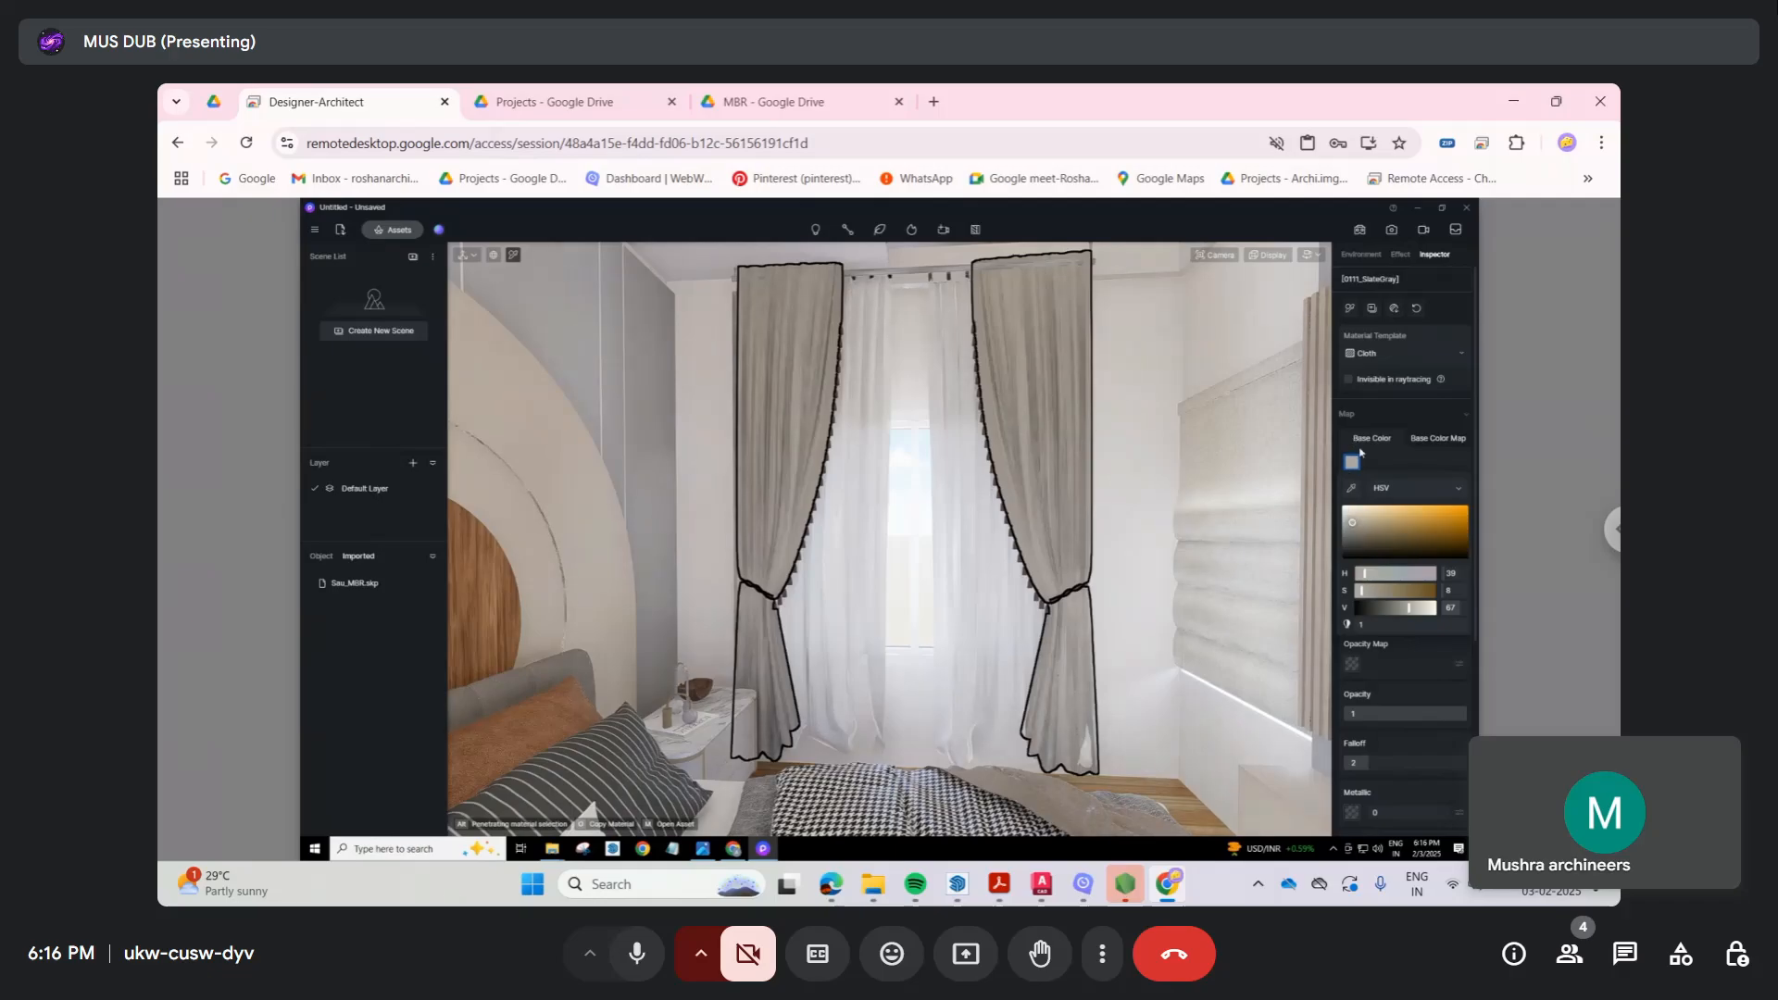
pyautogui.click(1369, 465)
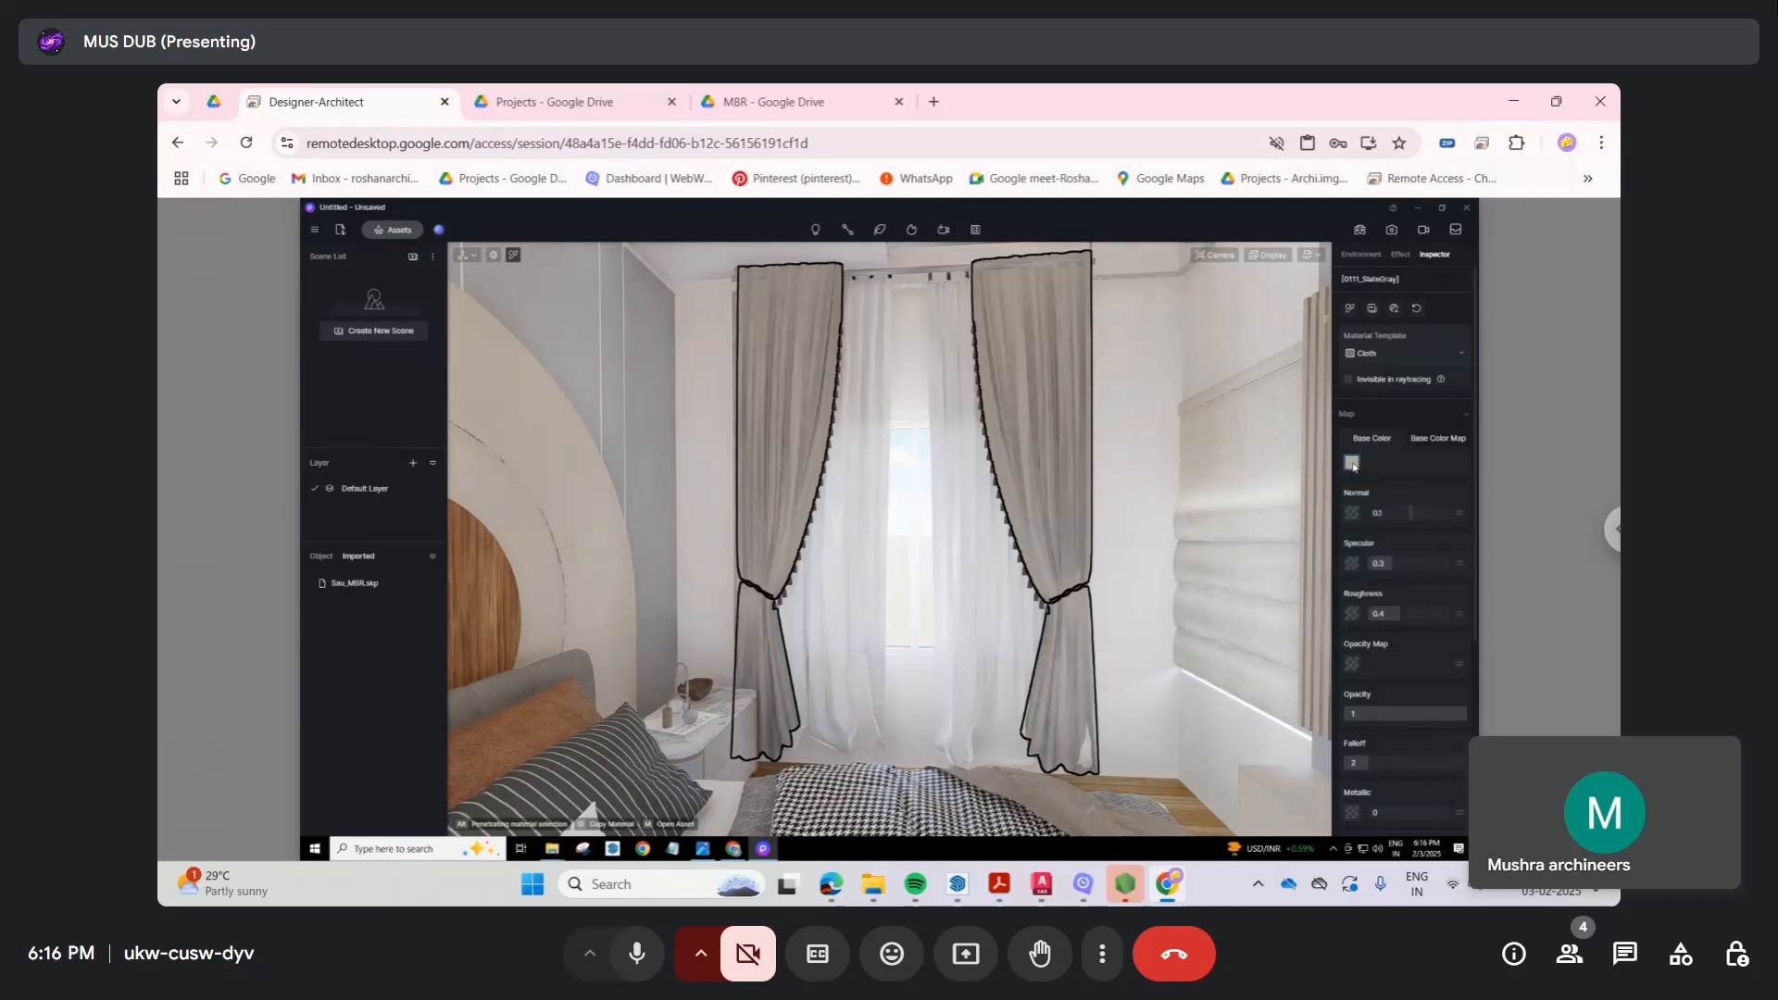
pyautogui.click(1352, 464)
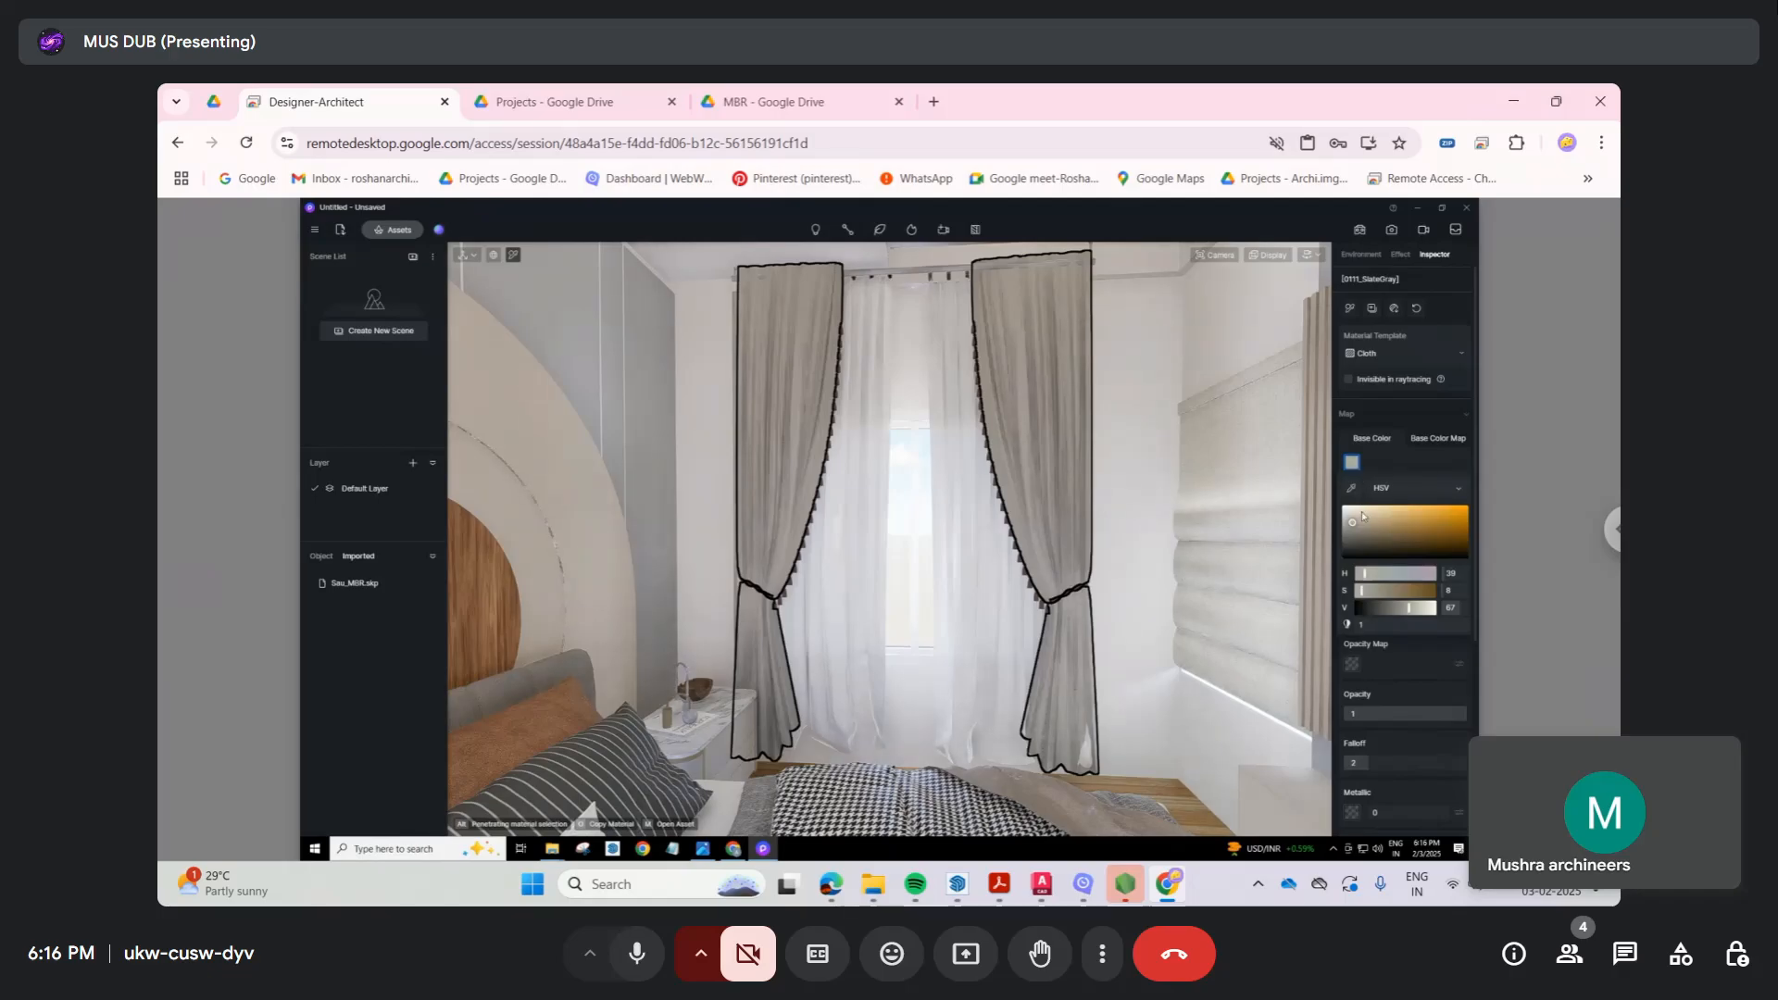
pyautogui.moveTo(1364, 573)
pyautogui.mouseDown()
pyautogui.moveTo(1432, 567)
pyautogui.moveTo(1355, 571)
pyautogui.moveTo(1375, 572)
pyautogui.mouseUp()
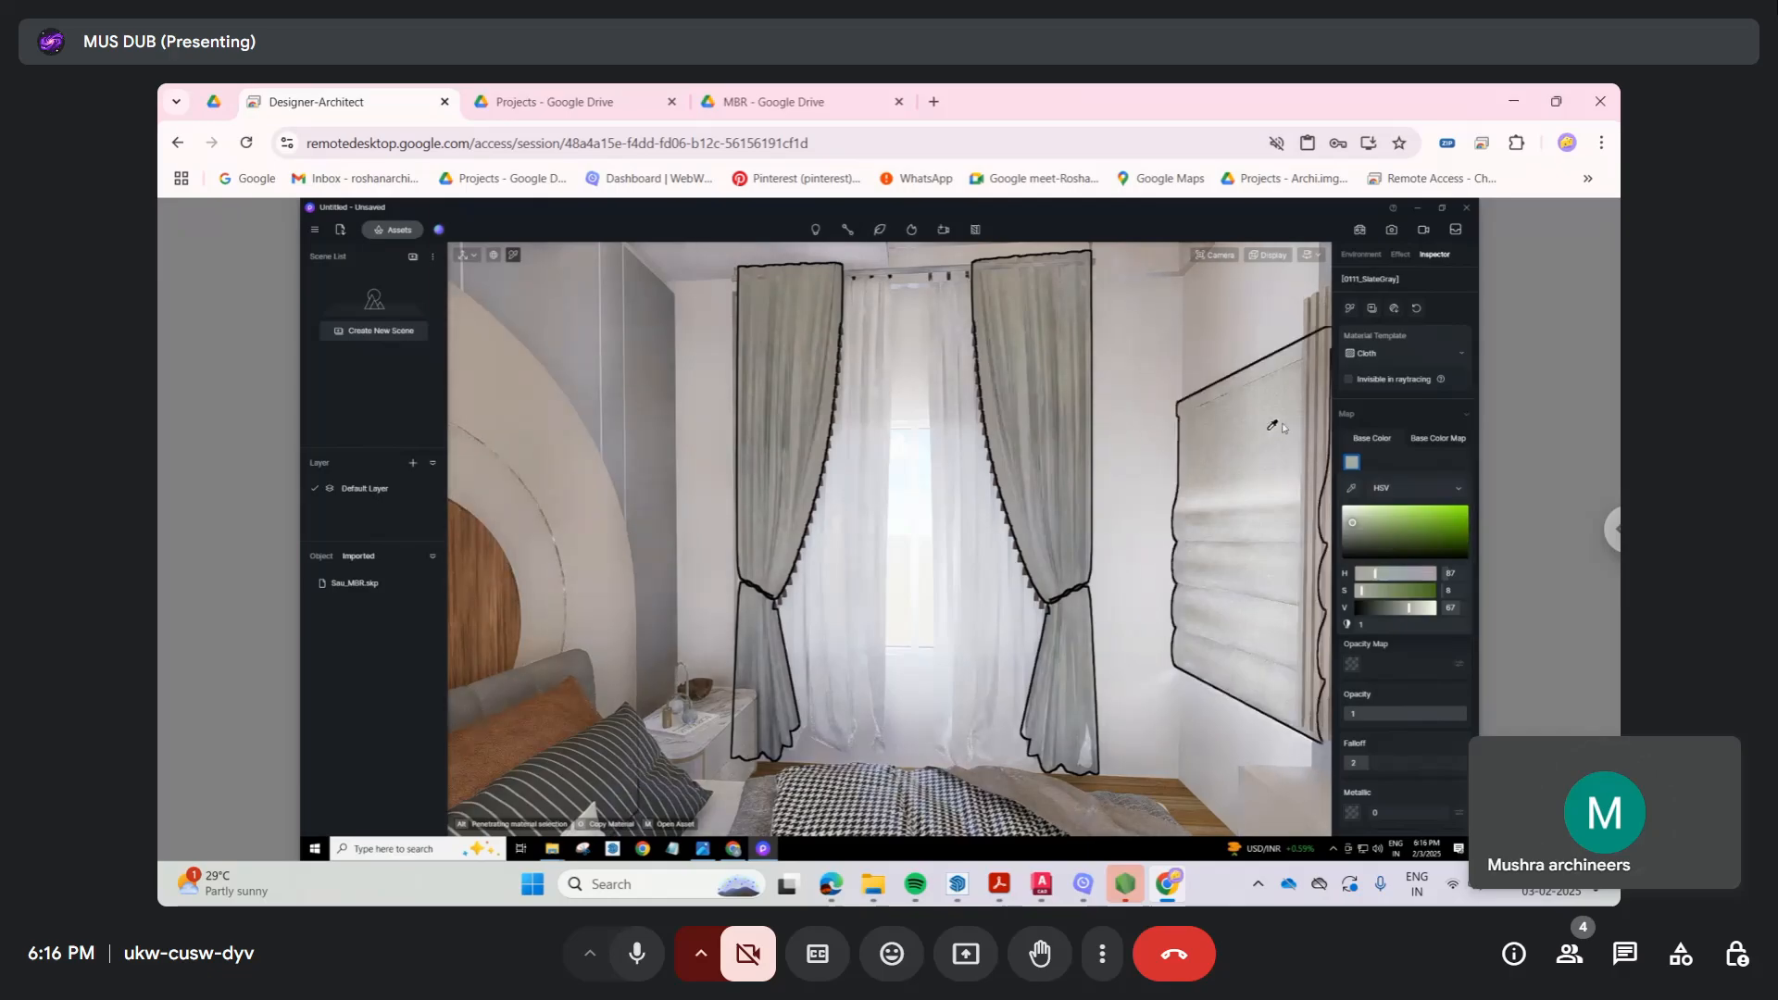
pyautogui.click(1415, 459)
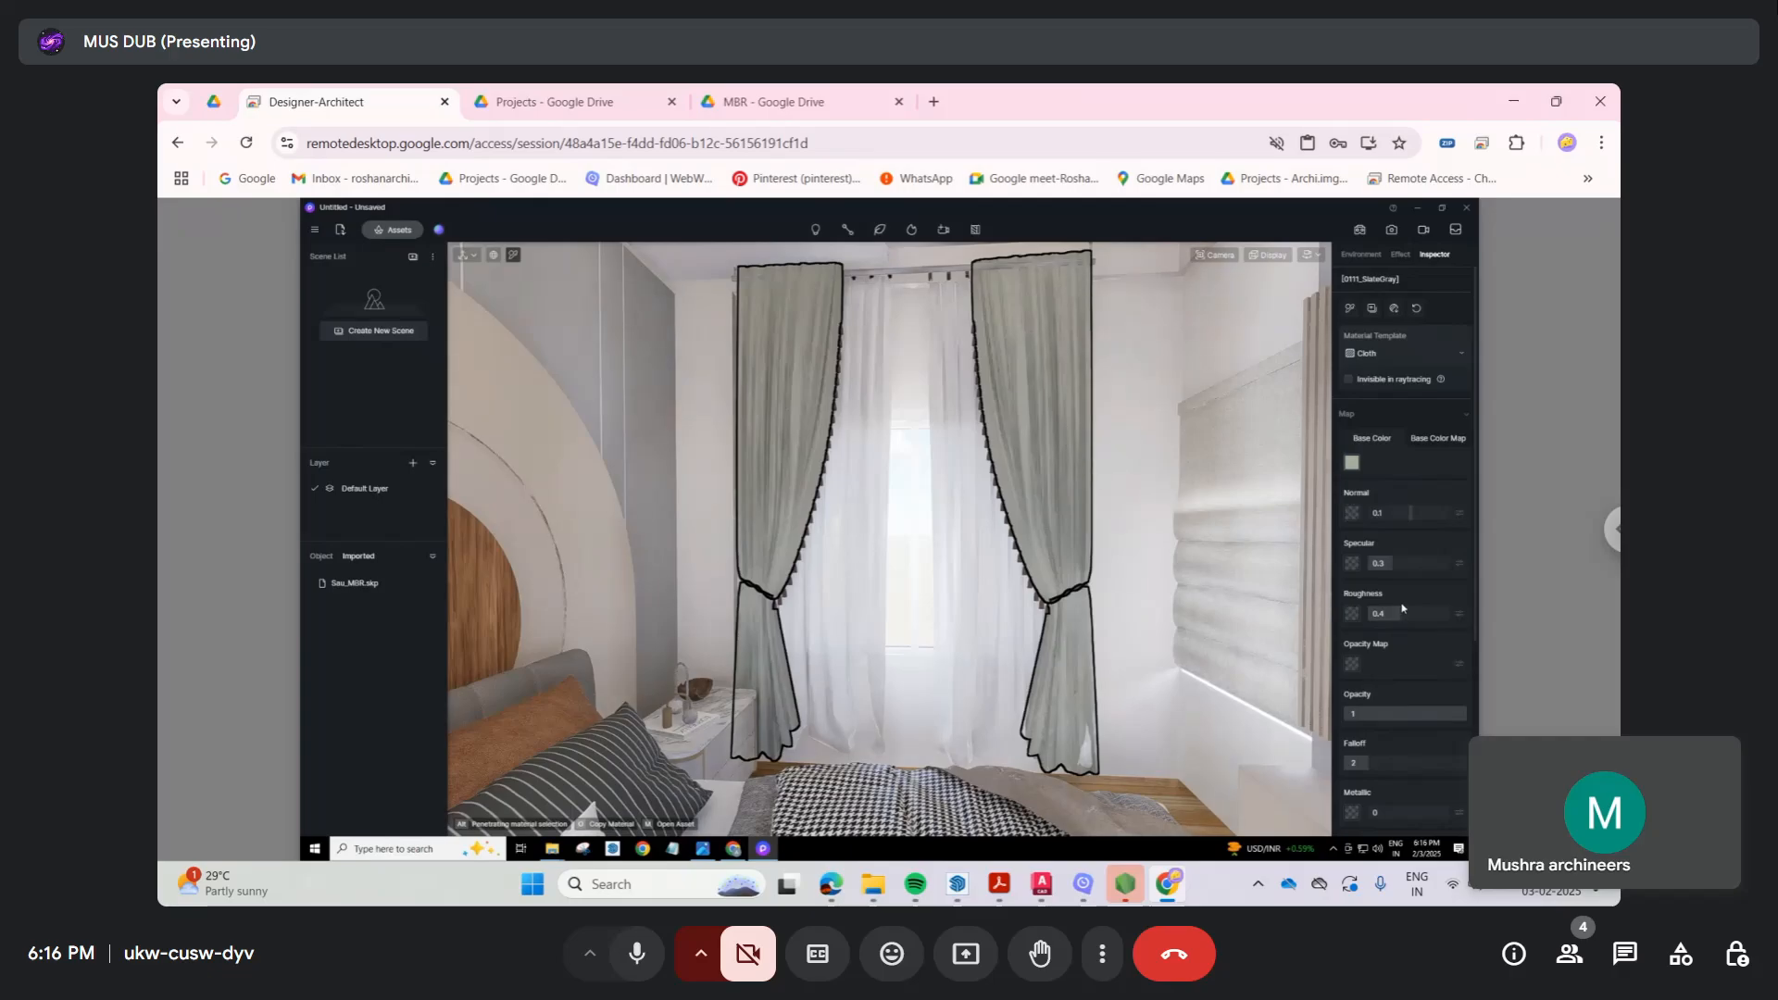
# Step: Raise the outer curtains' roughness to 0.98, checking the fabric from a closer angle
pyautogui.scroll(-1, 1403, 608)
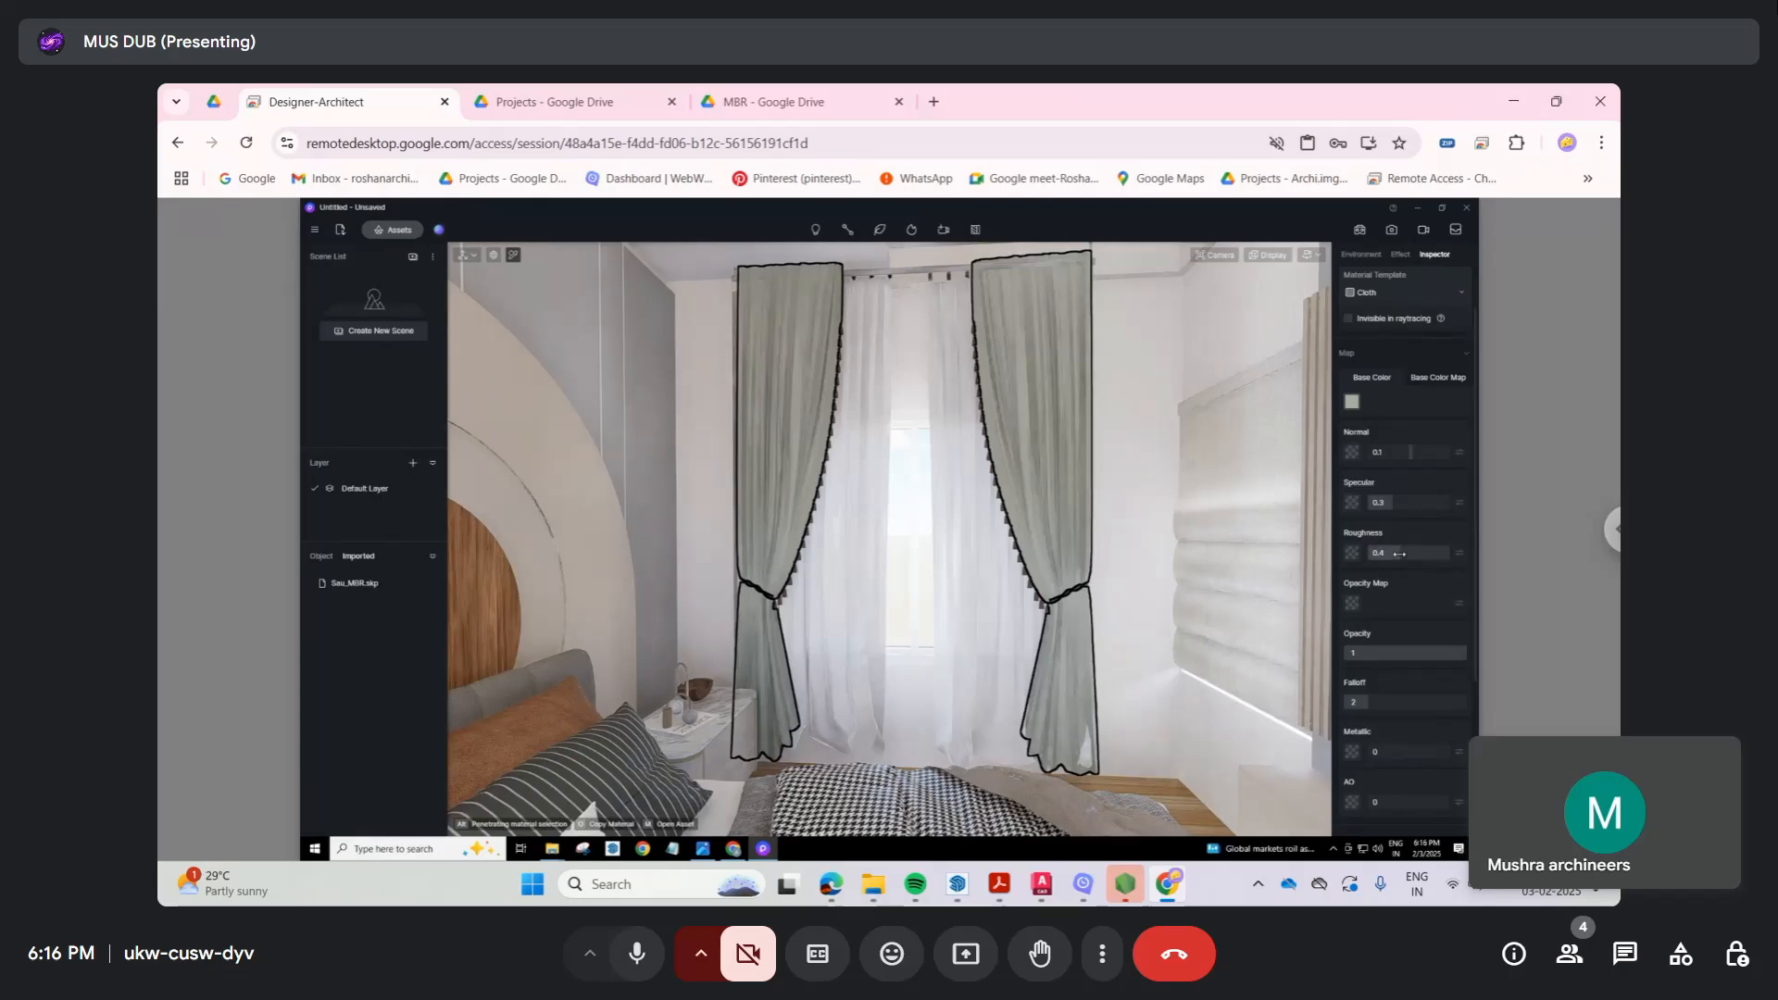
pyautogui.moveTo(1416, 552); pyautogui.dragTo(1434, 552)
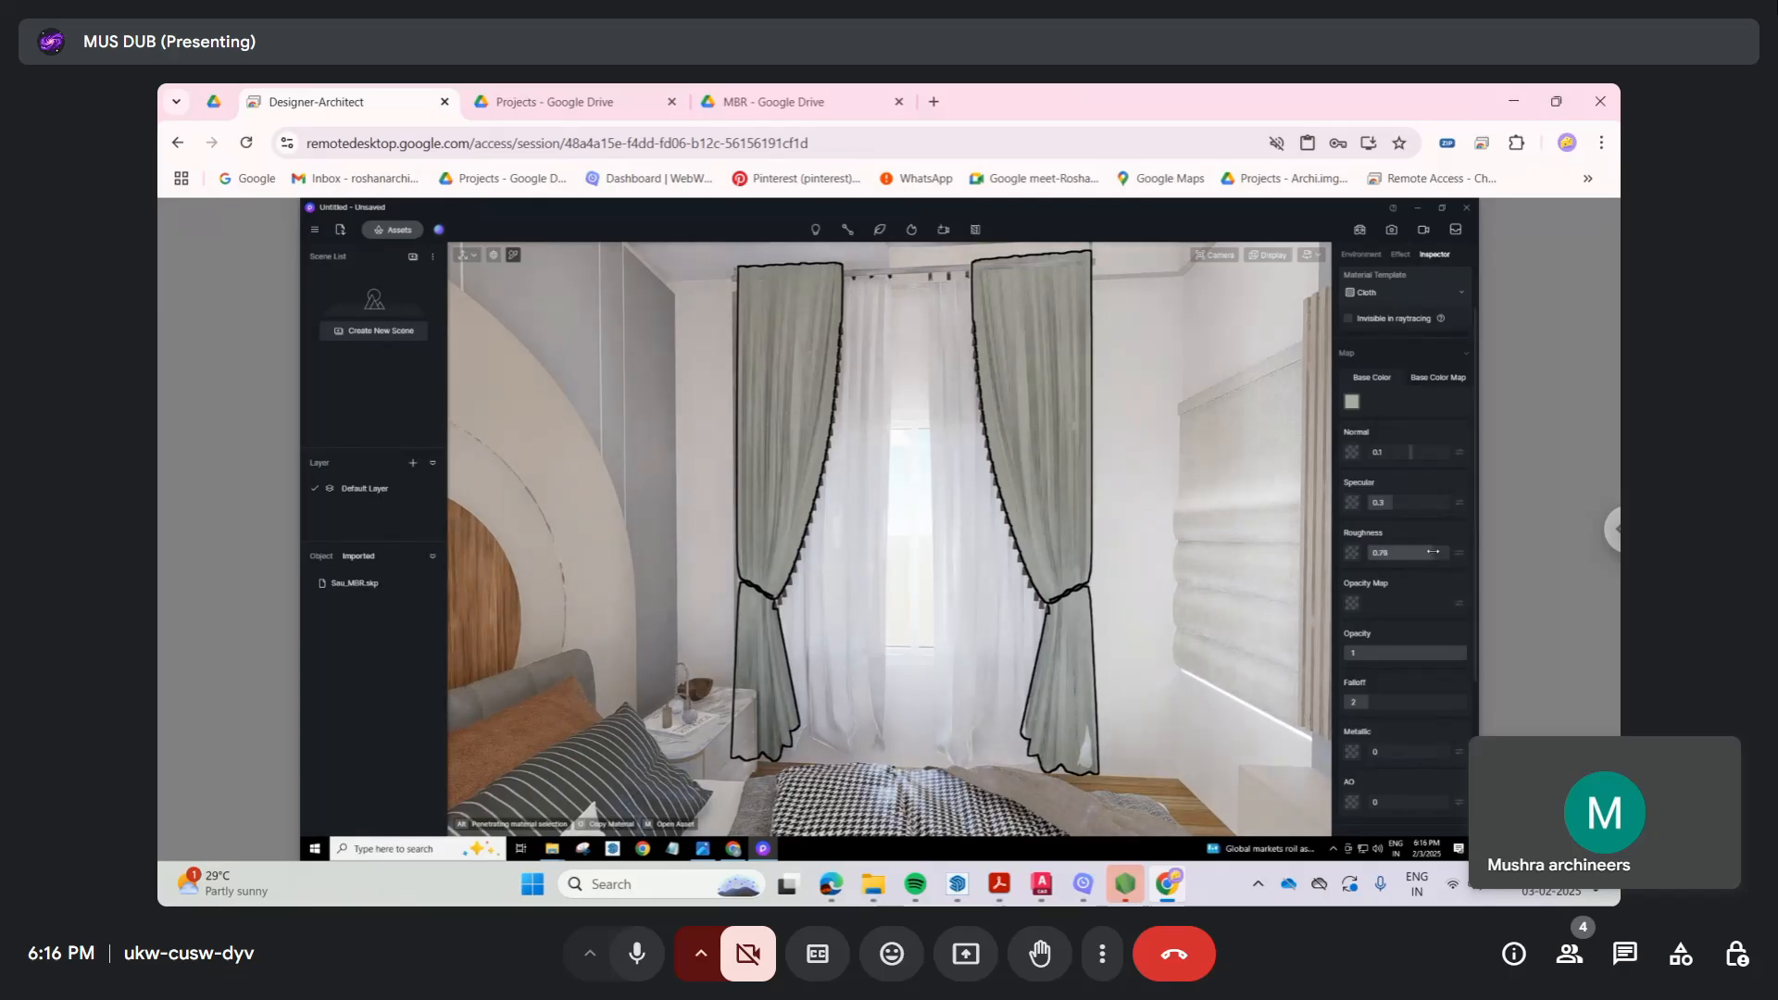
pyautogui.click(1434, 551)
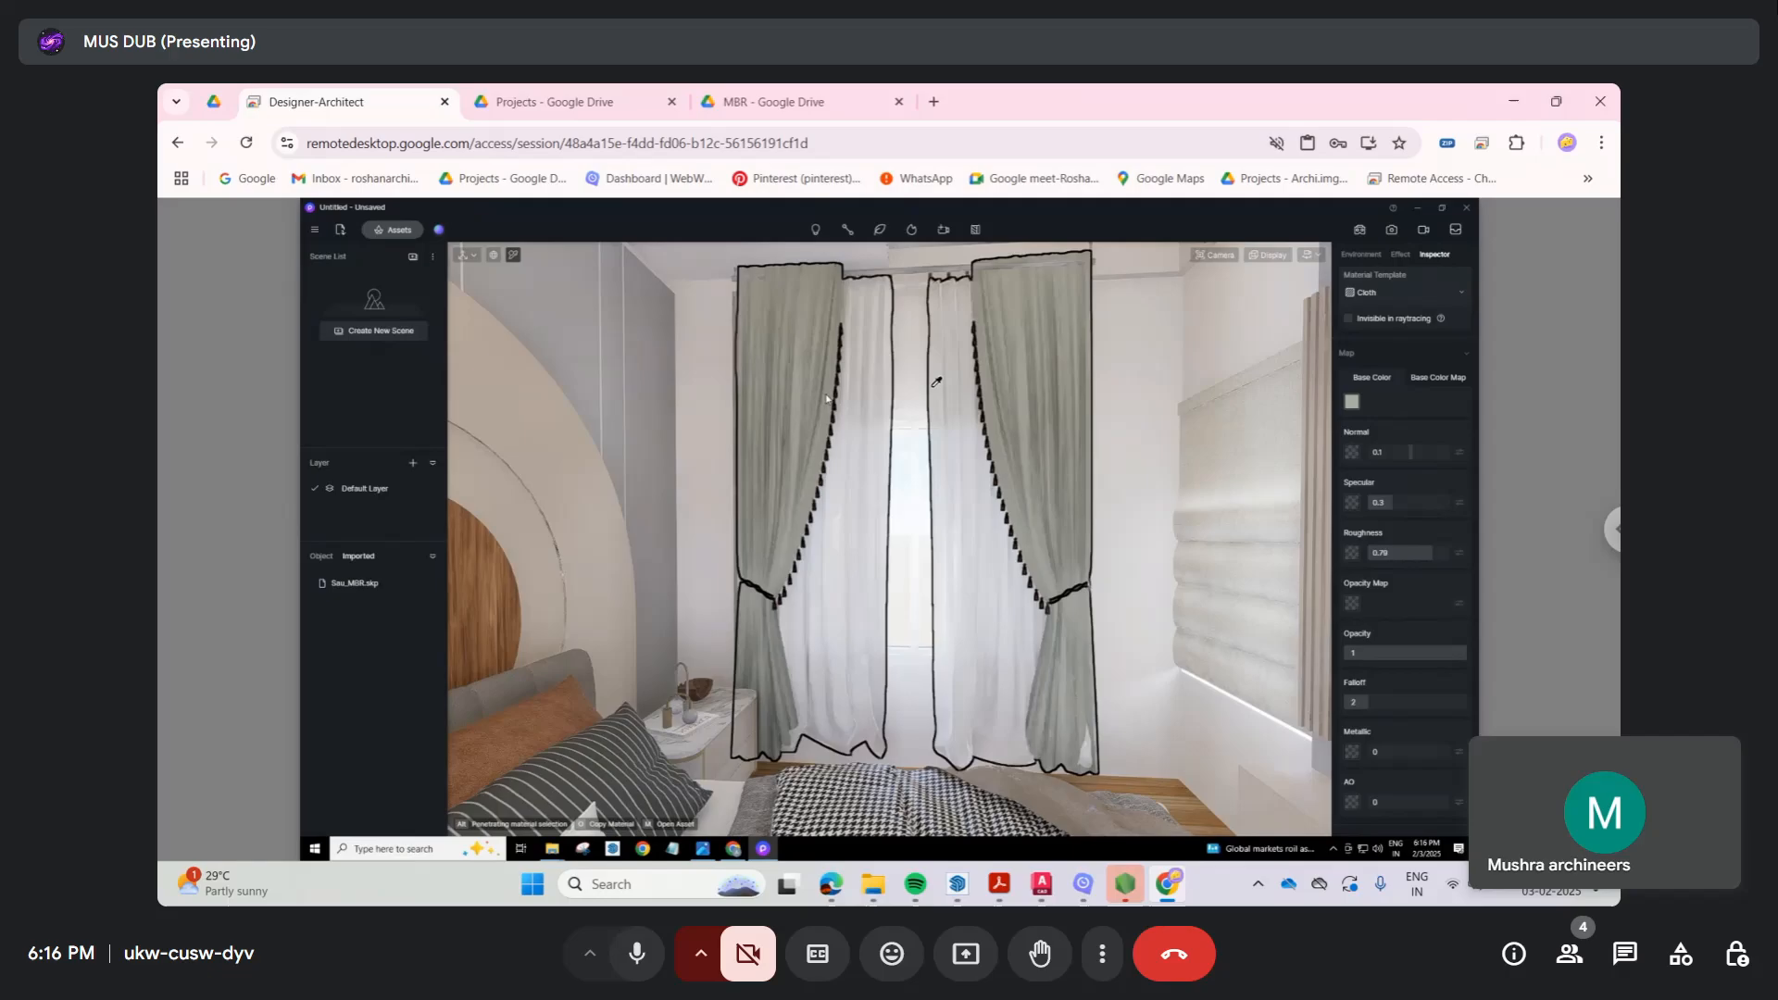
pyautogui.moveTo(937, 384); pyautogui.dragTo(813, 403, button='right')
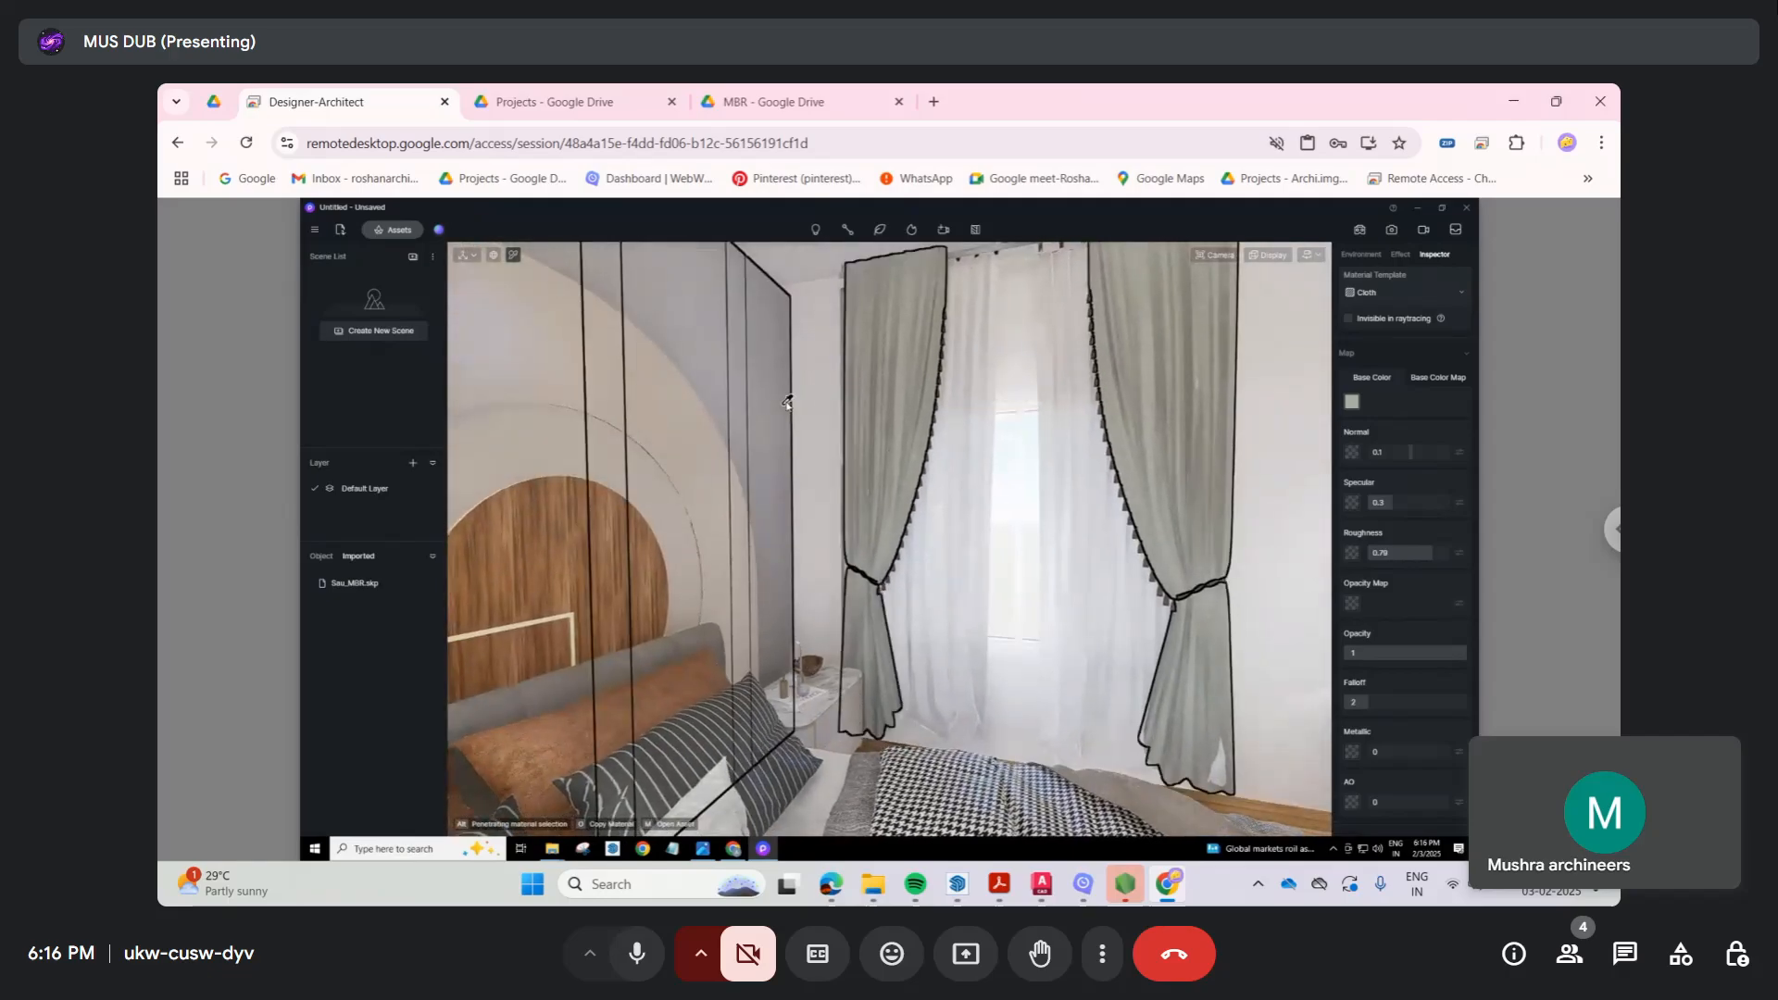
pyautogui.press('d')
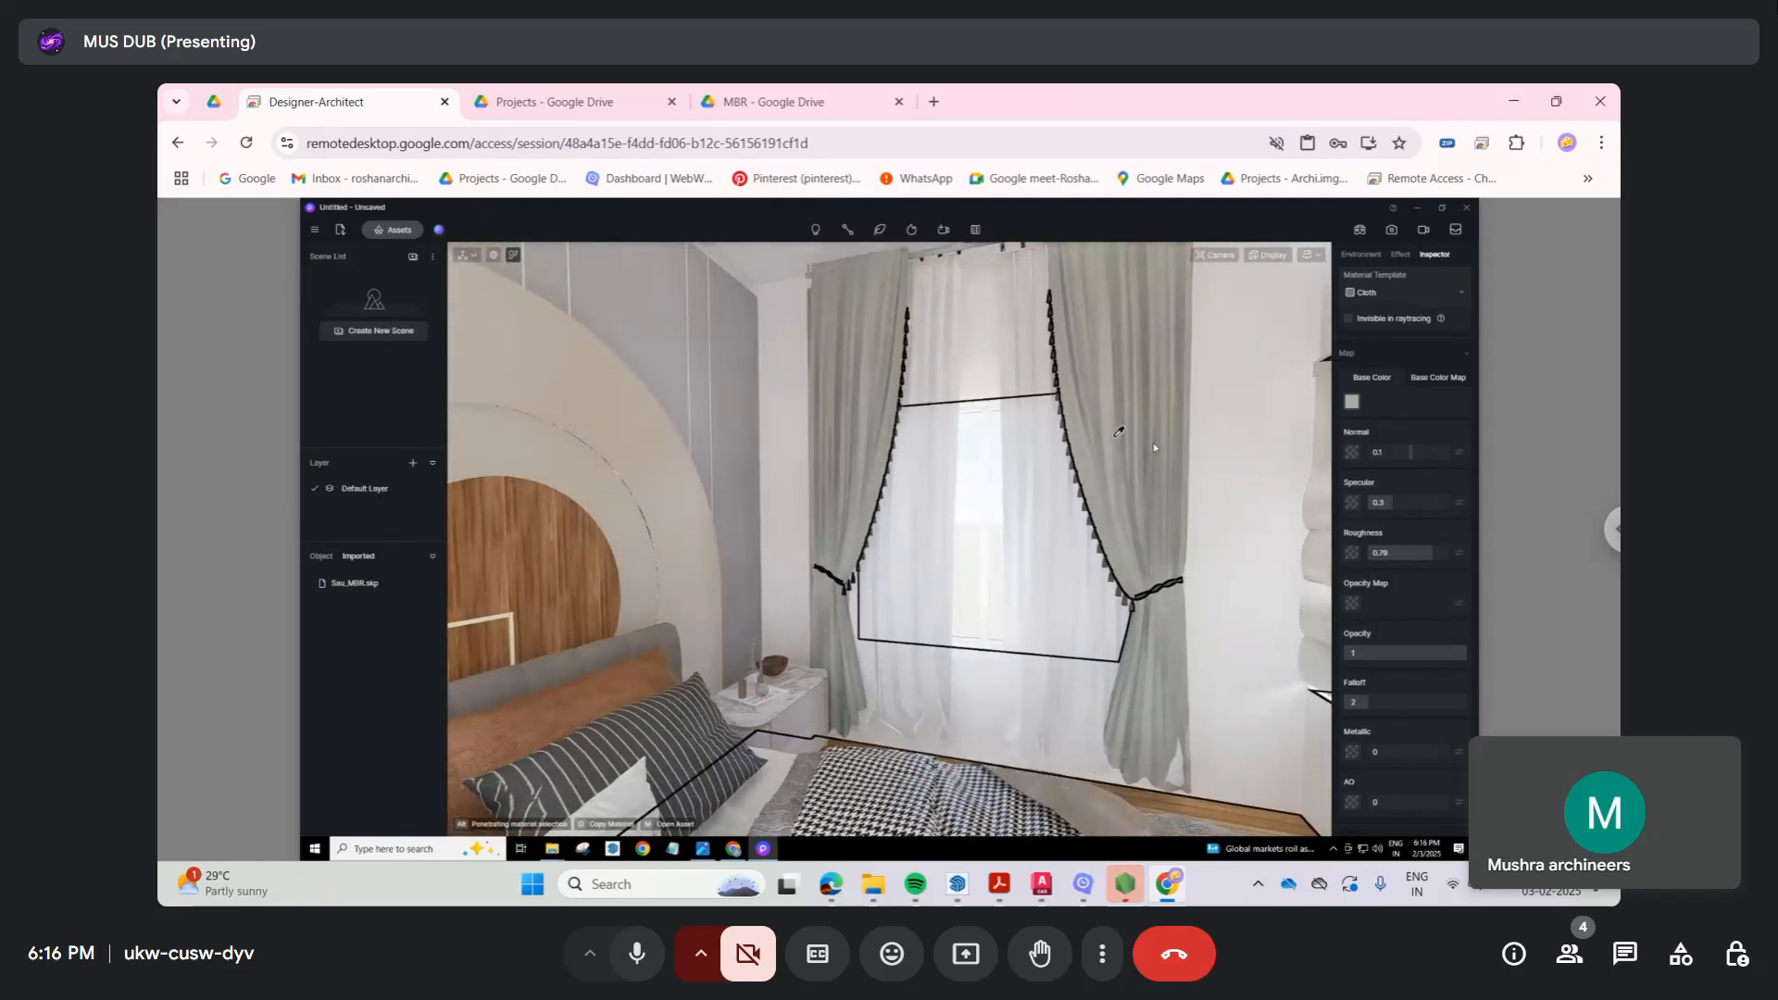
pyautogui.click(1446, 552)
# Step: View the headboard wall, then switch to WhatsApp and examine the enlarged reference render of the bedroom's wall panelling and lighting
pyautogui.scroll(4, 1102, 454)
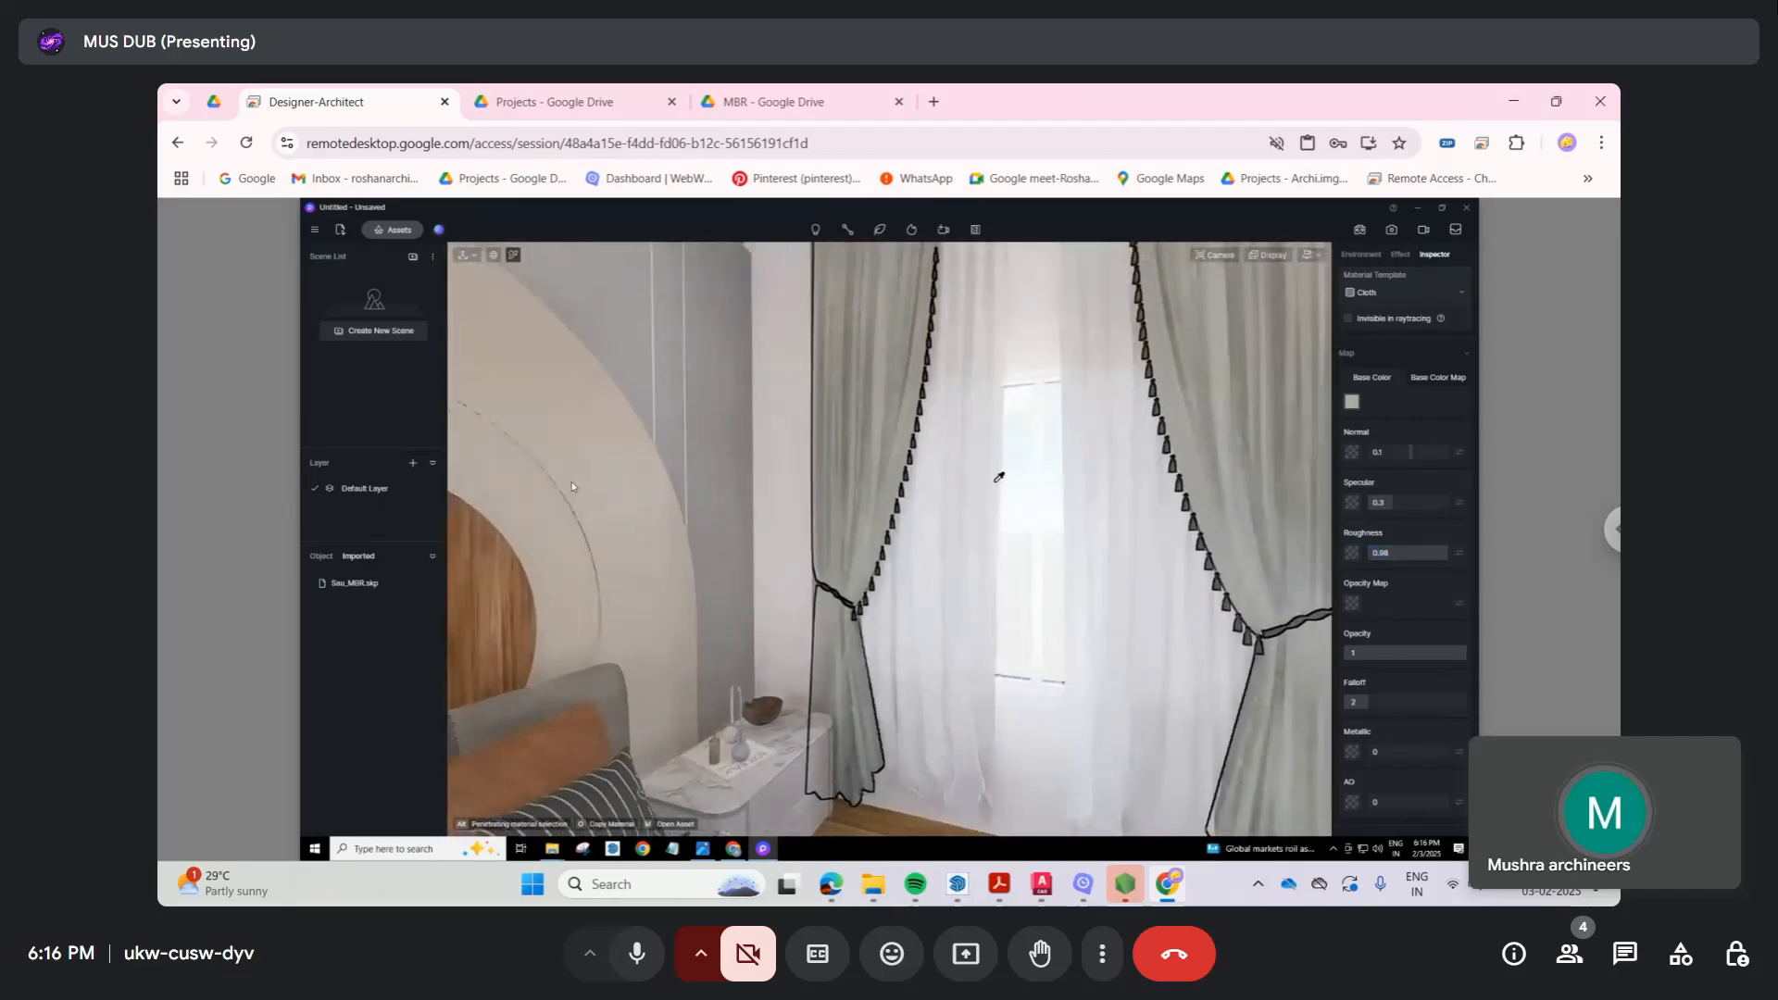
pyautogui.moveTo(999, 478); pyautogui.dragTo(660, 413, button='right')
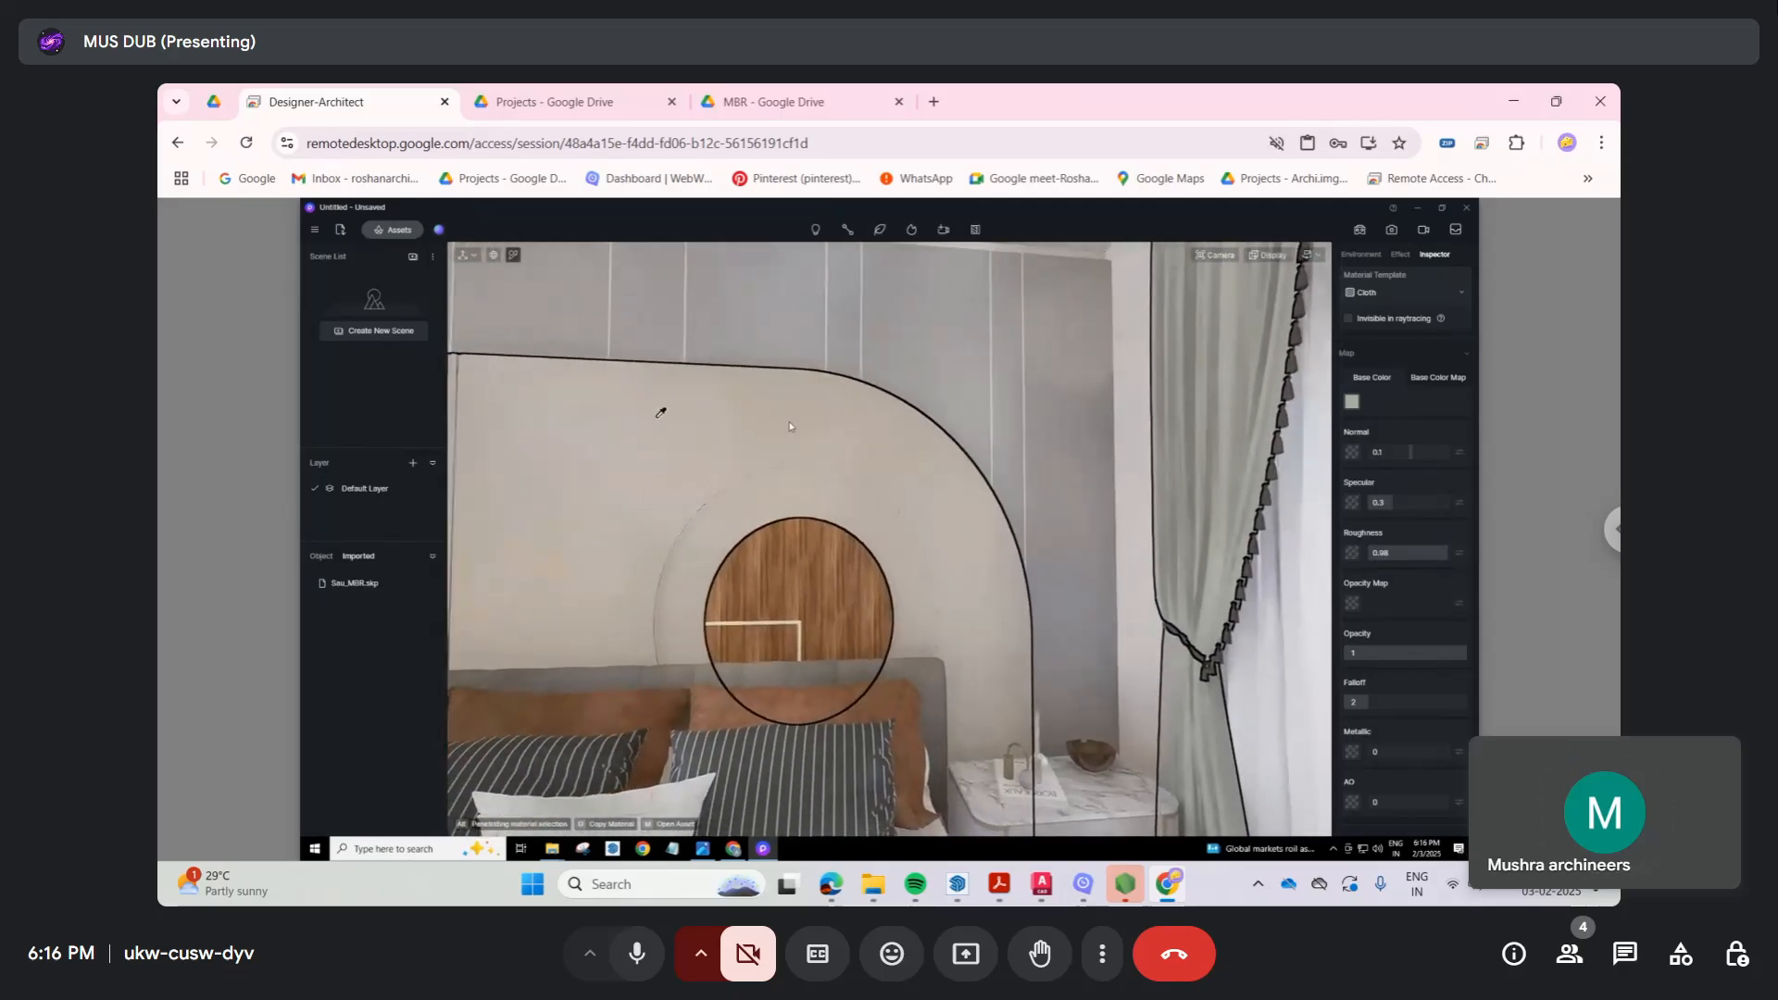
pyautogui.moveTo(790, 426); pyautogui.dragTo(669, 396, button='right')
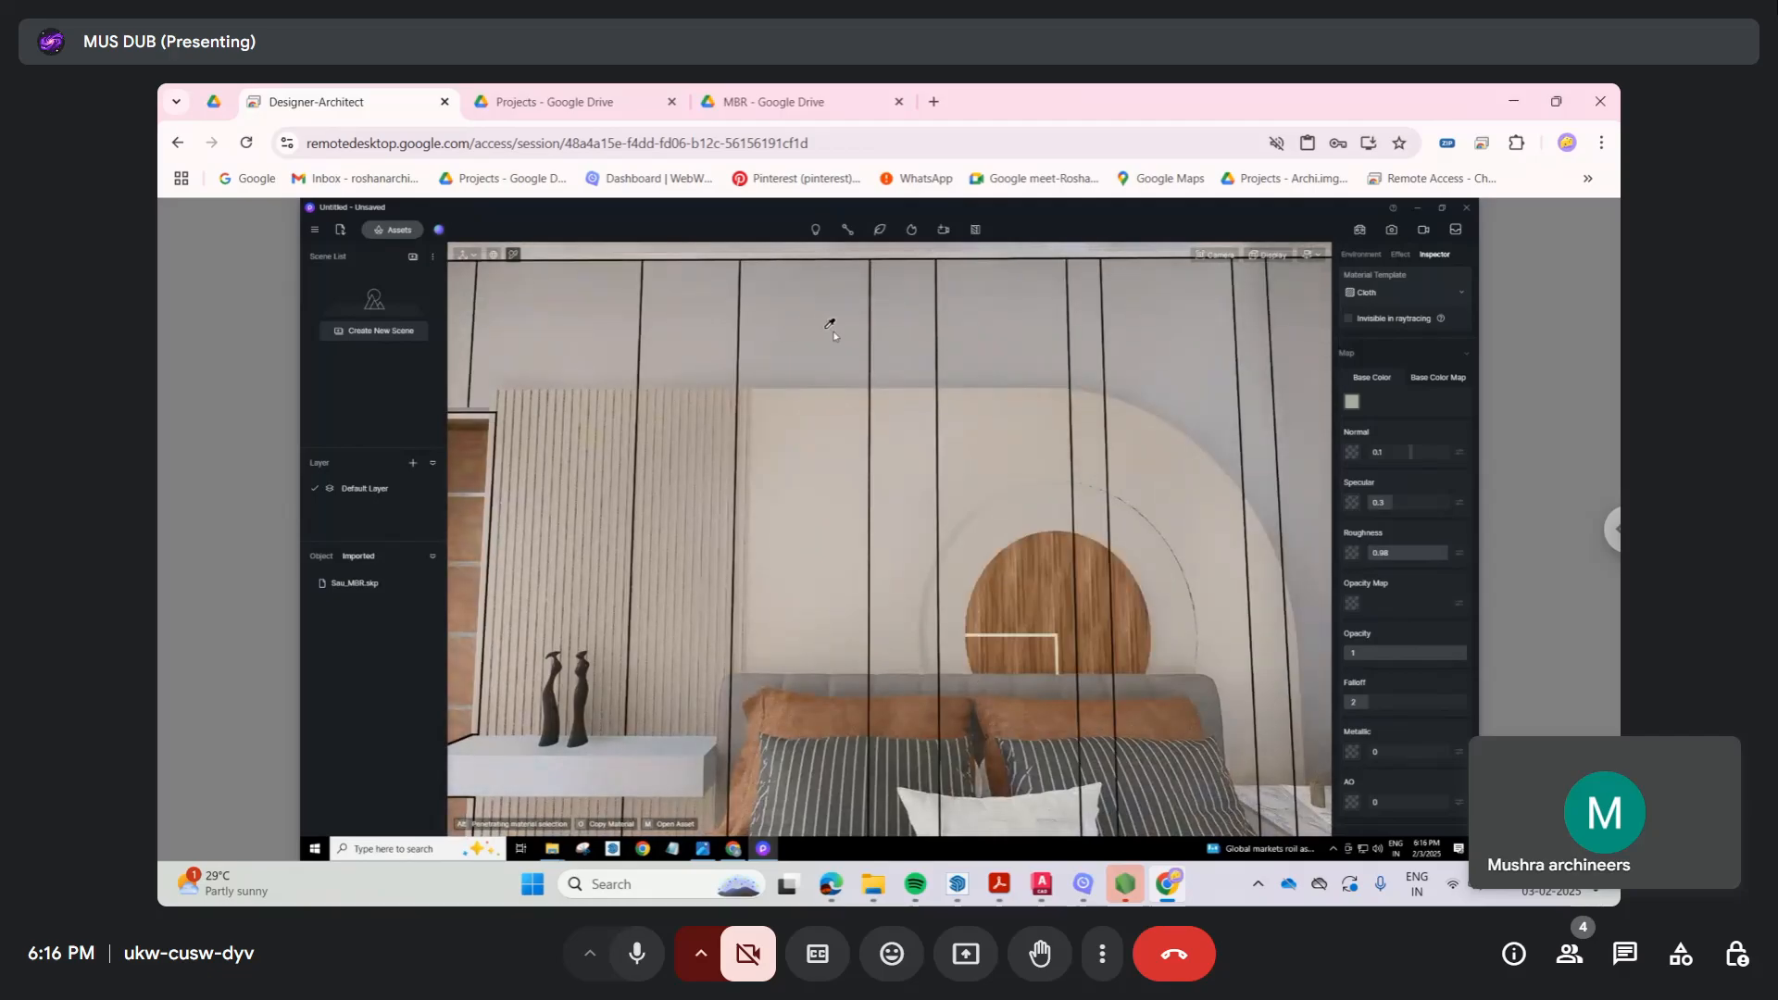
pyautogui.moveTo(960, 329); pyautogui.dragTo(1124, 367, button='right')
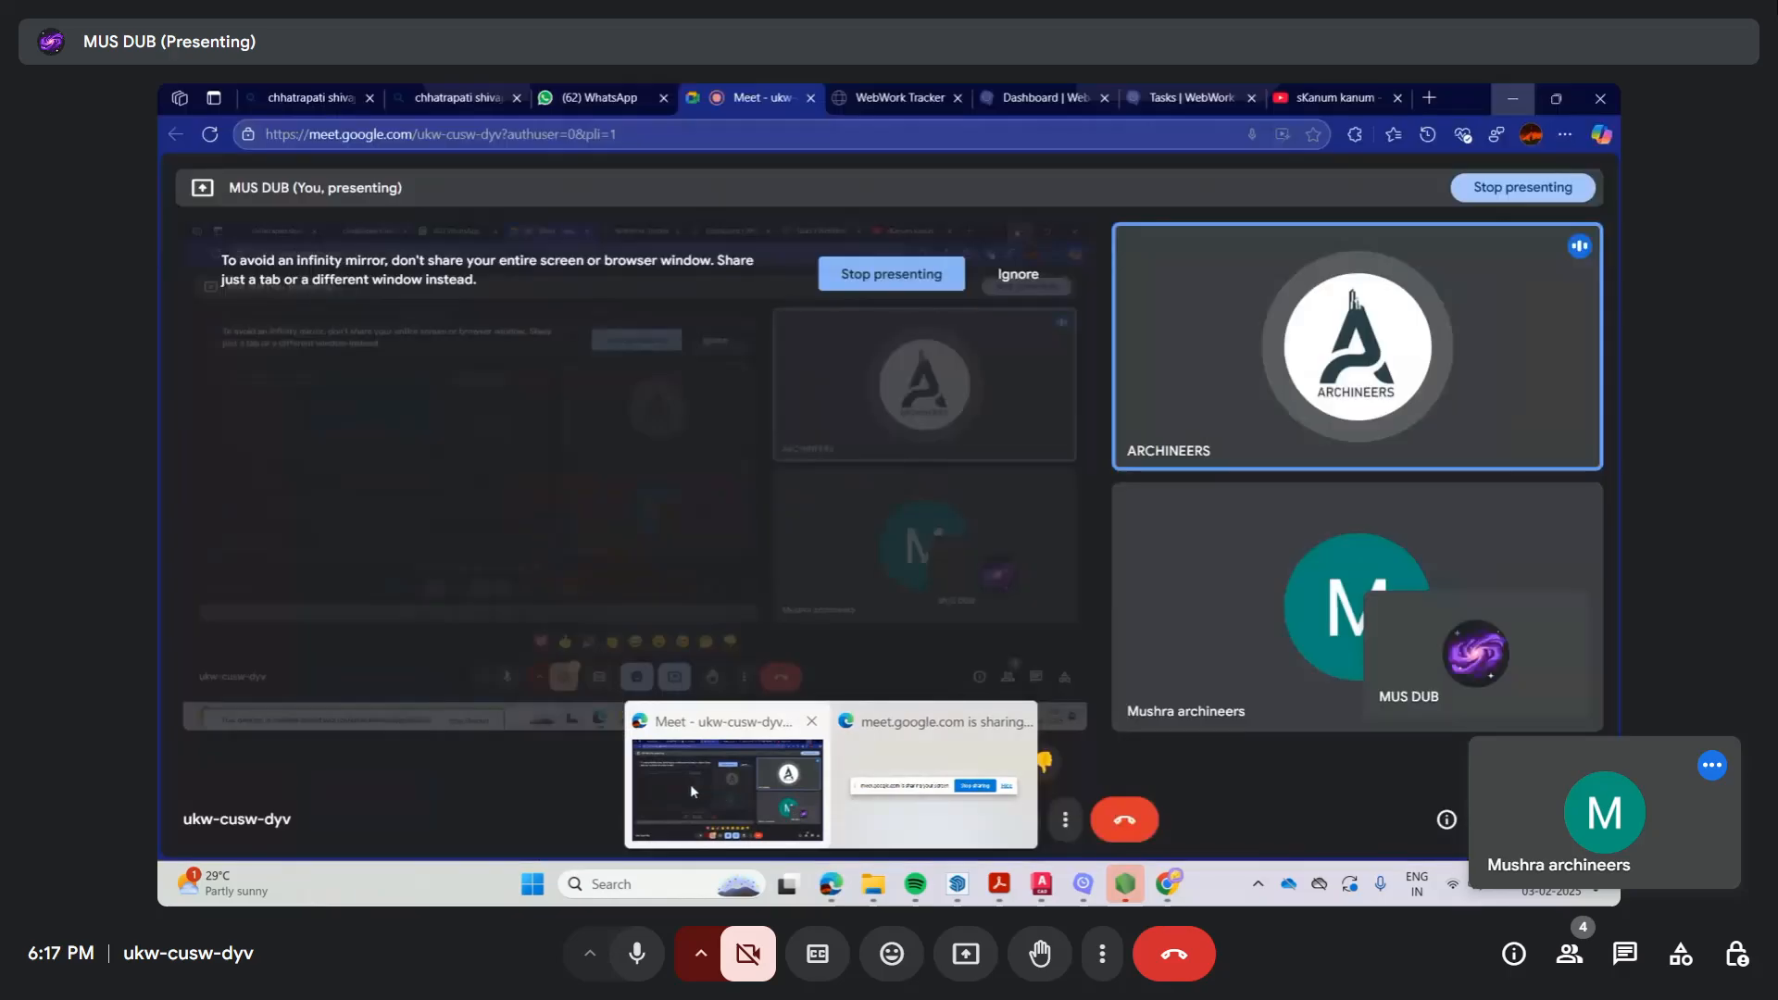
pyautogui.click(566, 93)
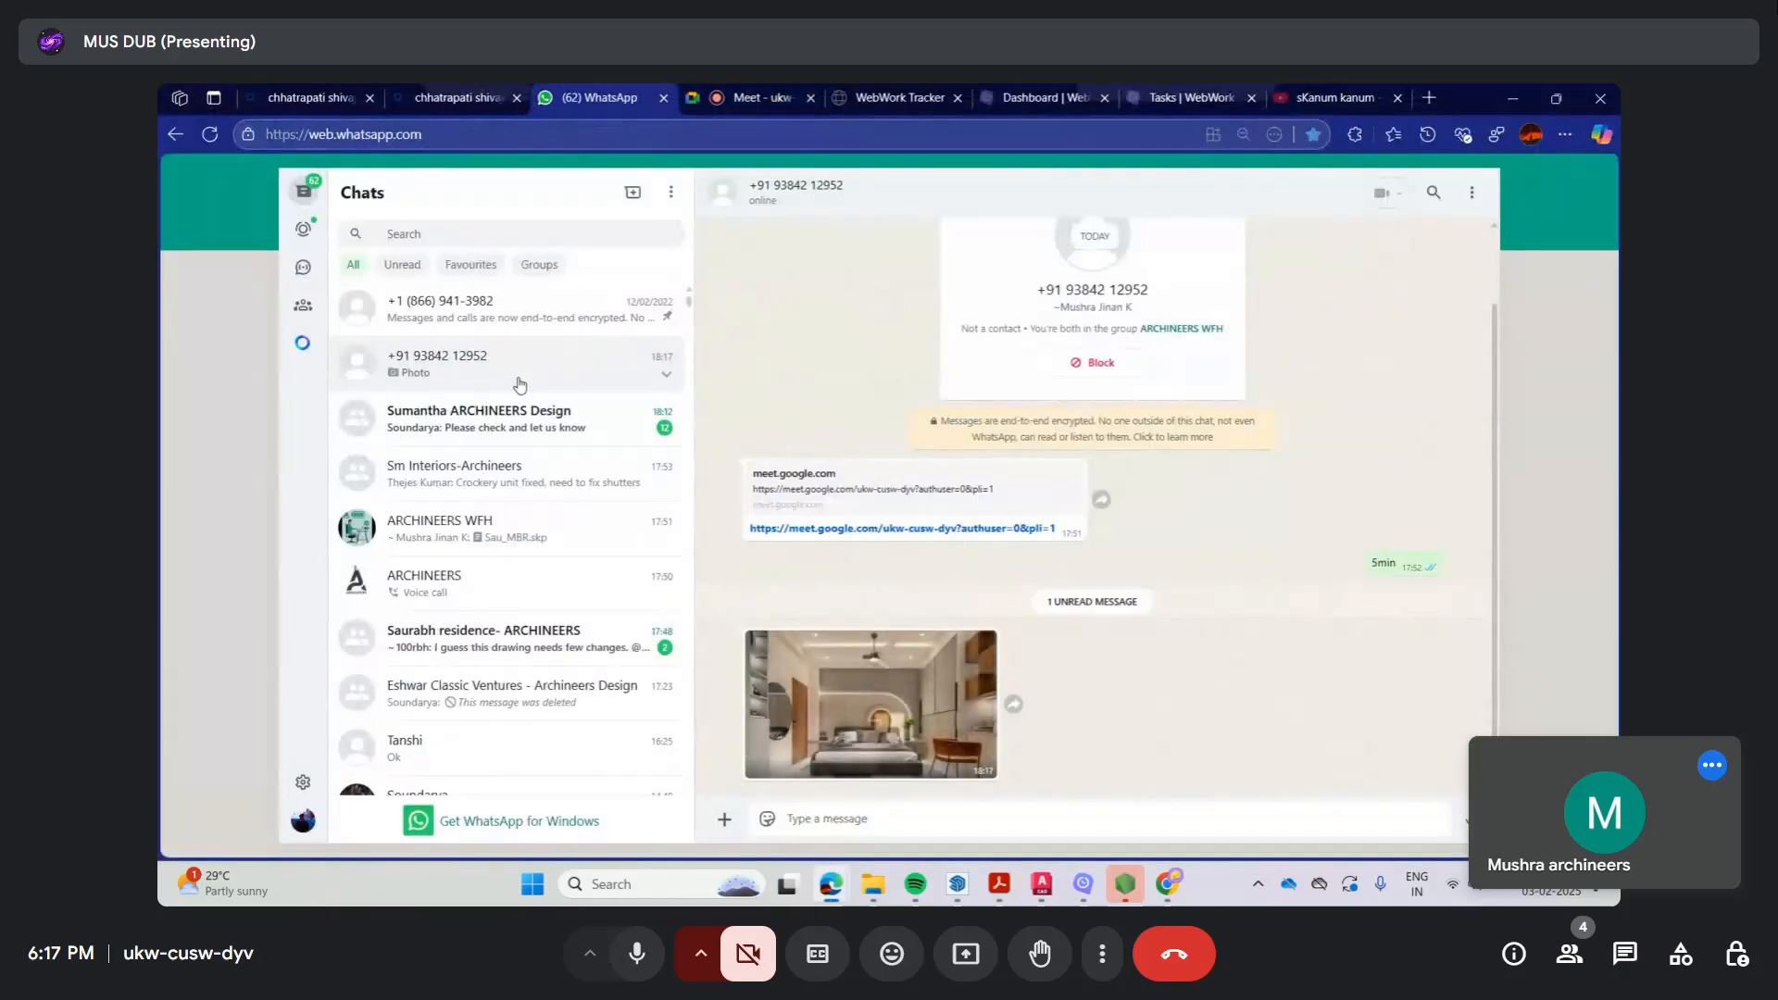
pyautogui.click(866, 699)
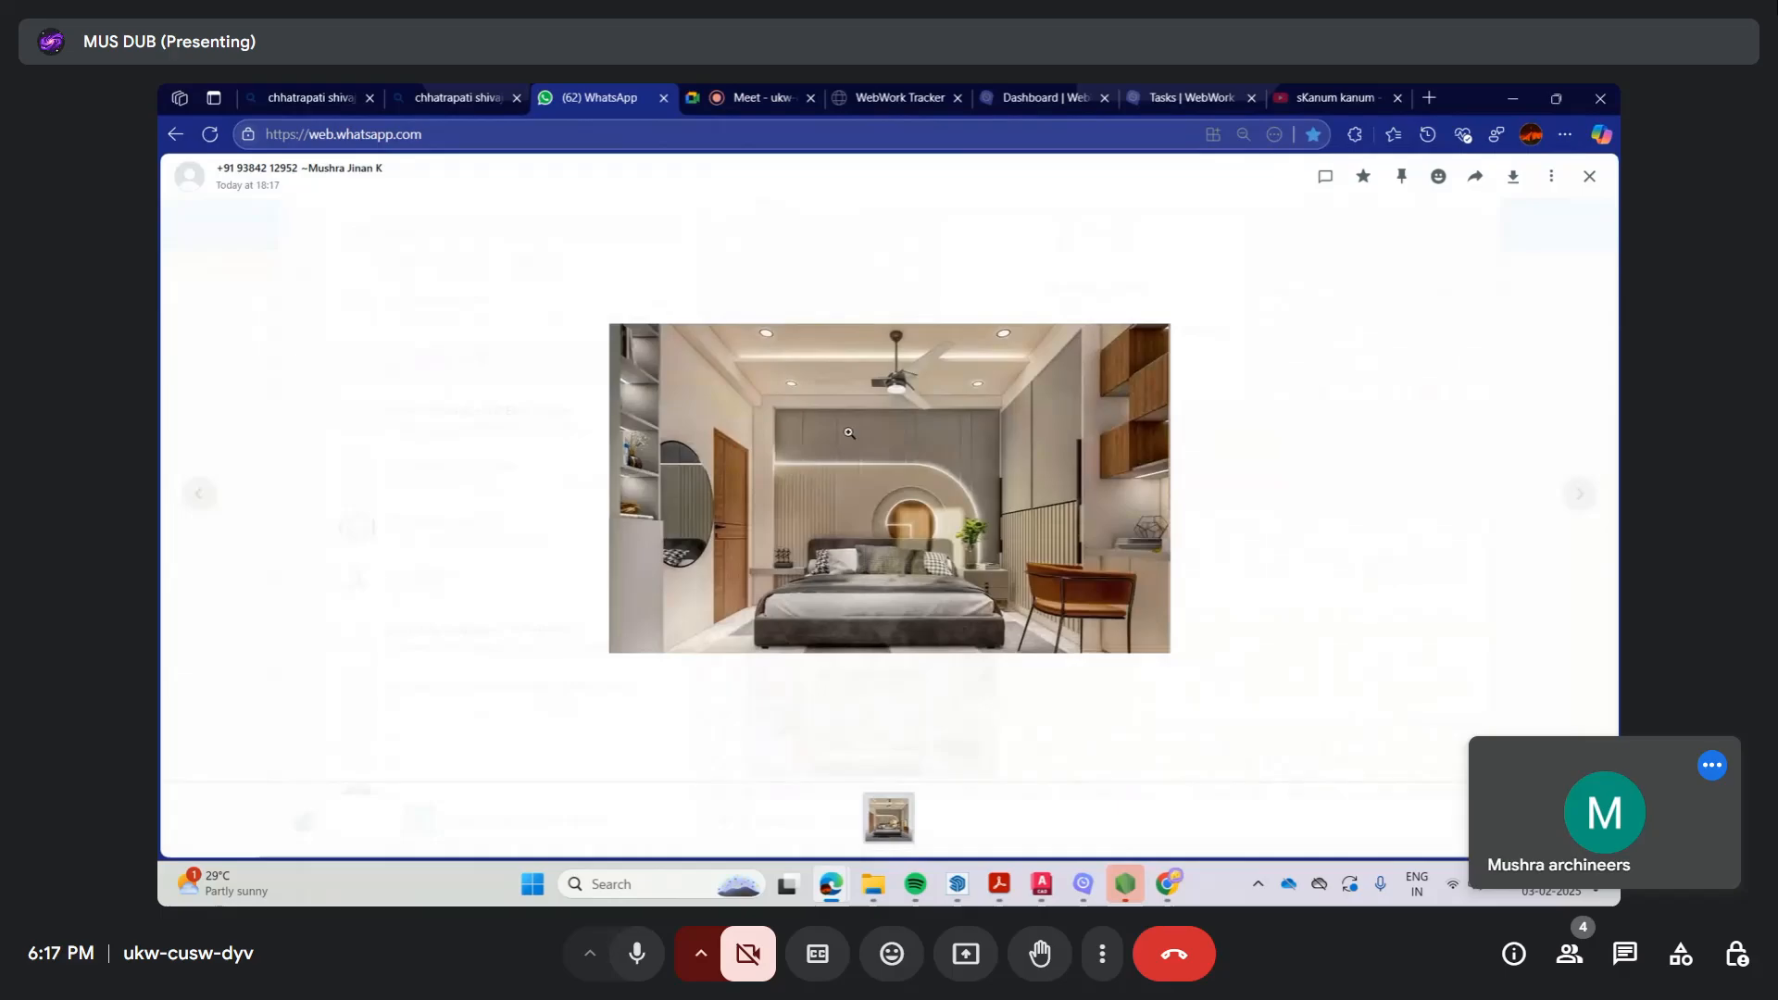
pyautogui.click(848, 432)
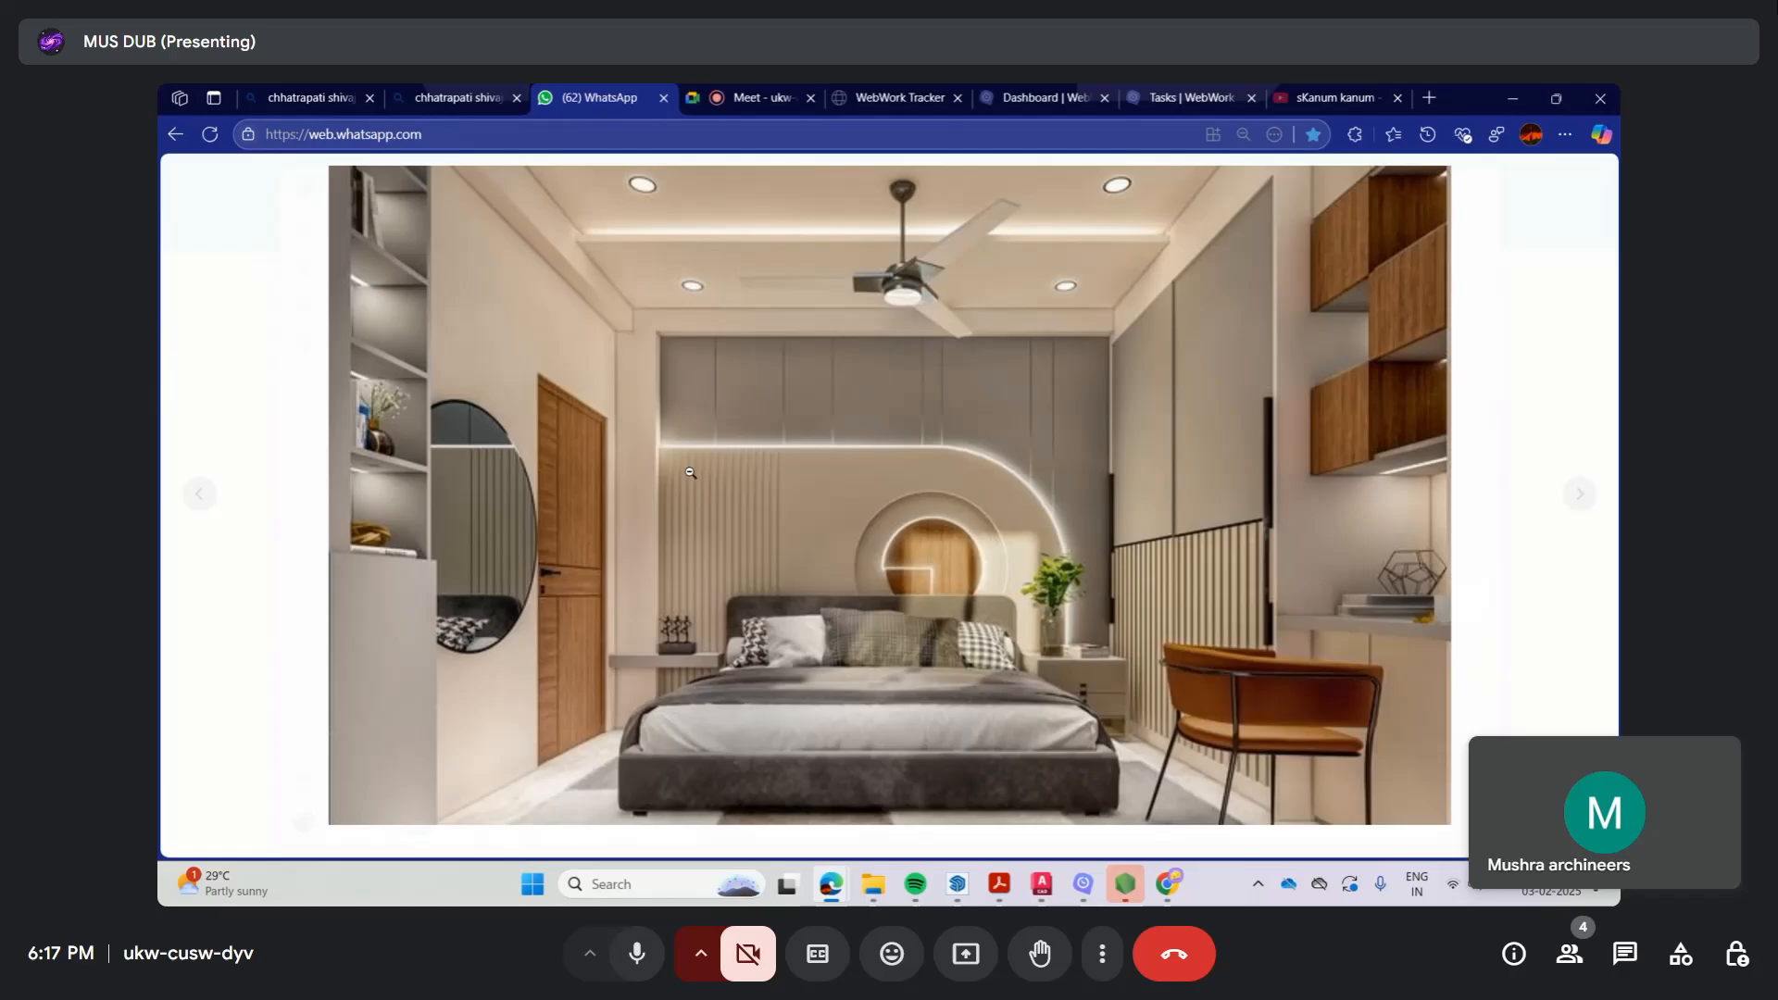
pyautogui.click(689, 472)
pyautogui.click(613, 445)
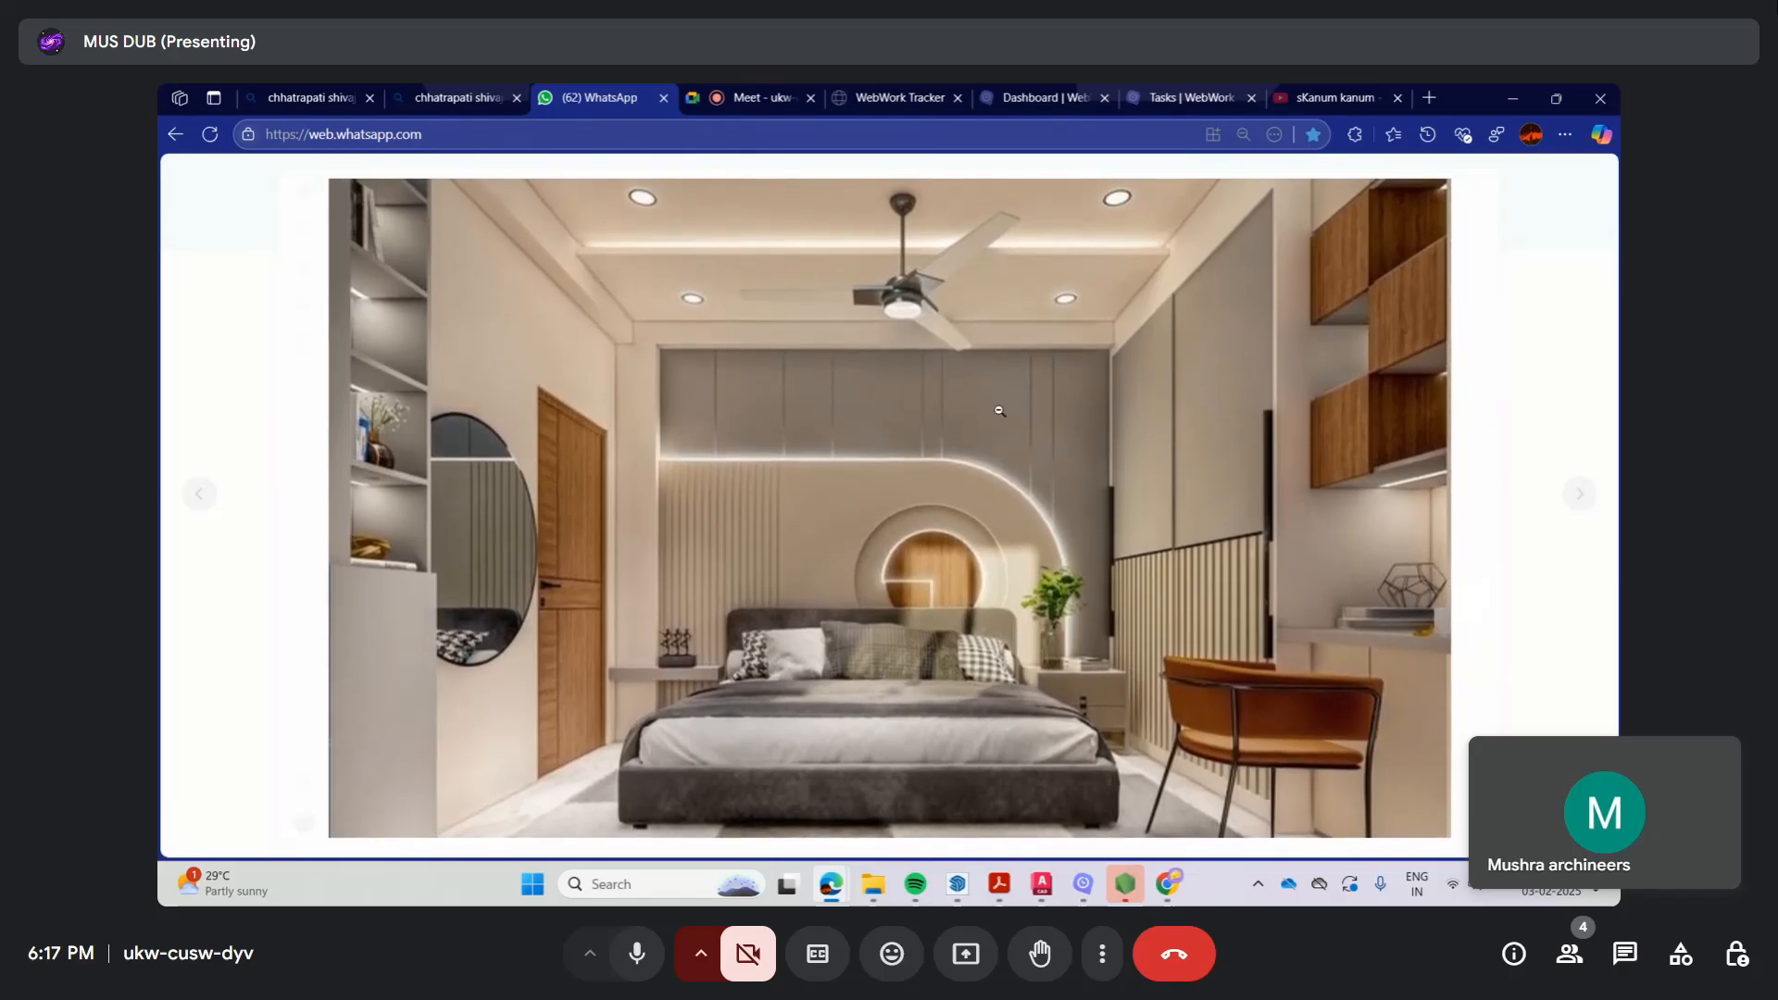
pyautogui.click(1266, 568)
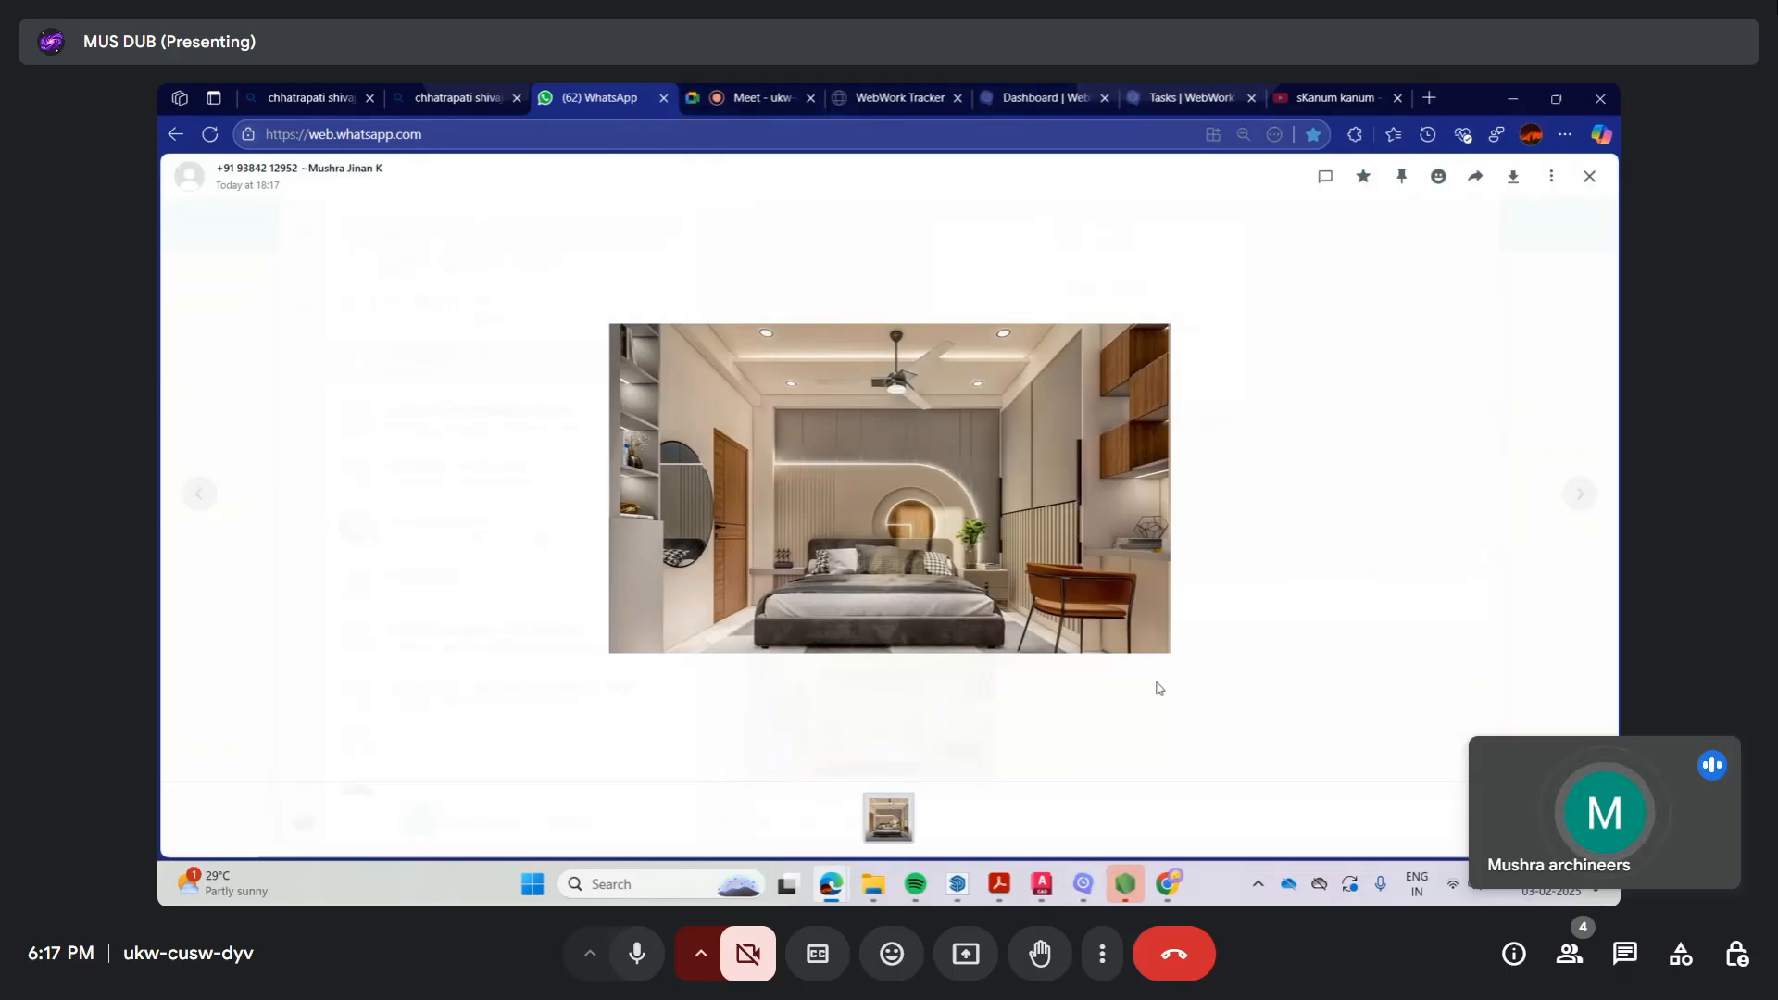
pyautogui.click(857, 501)
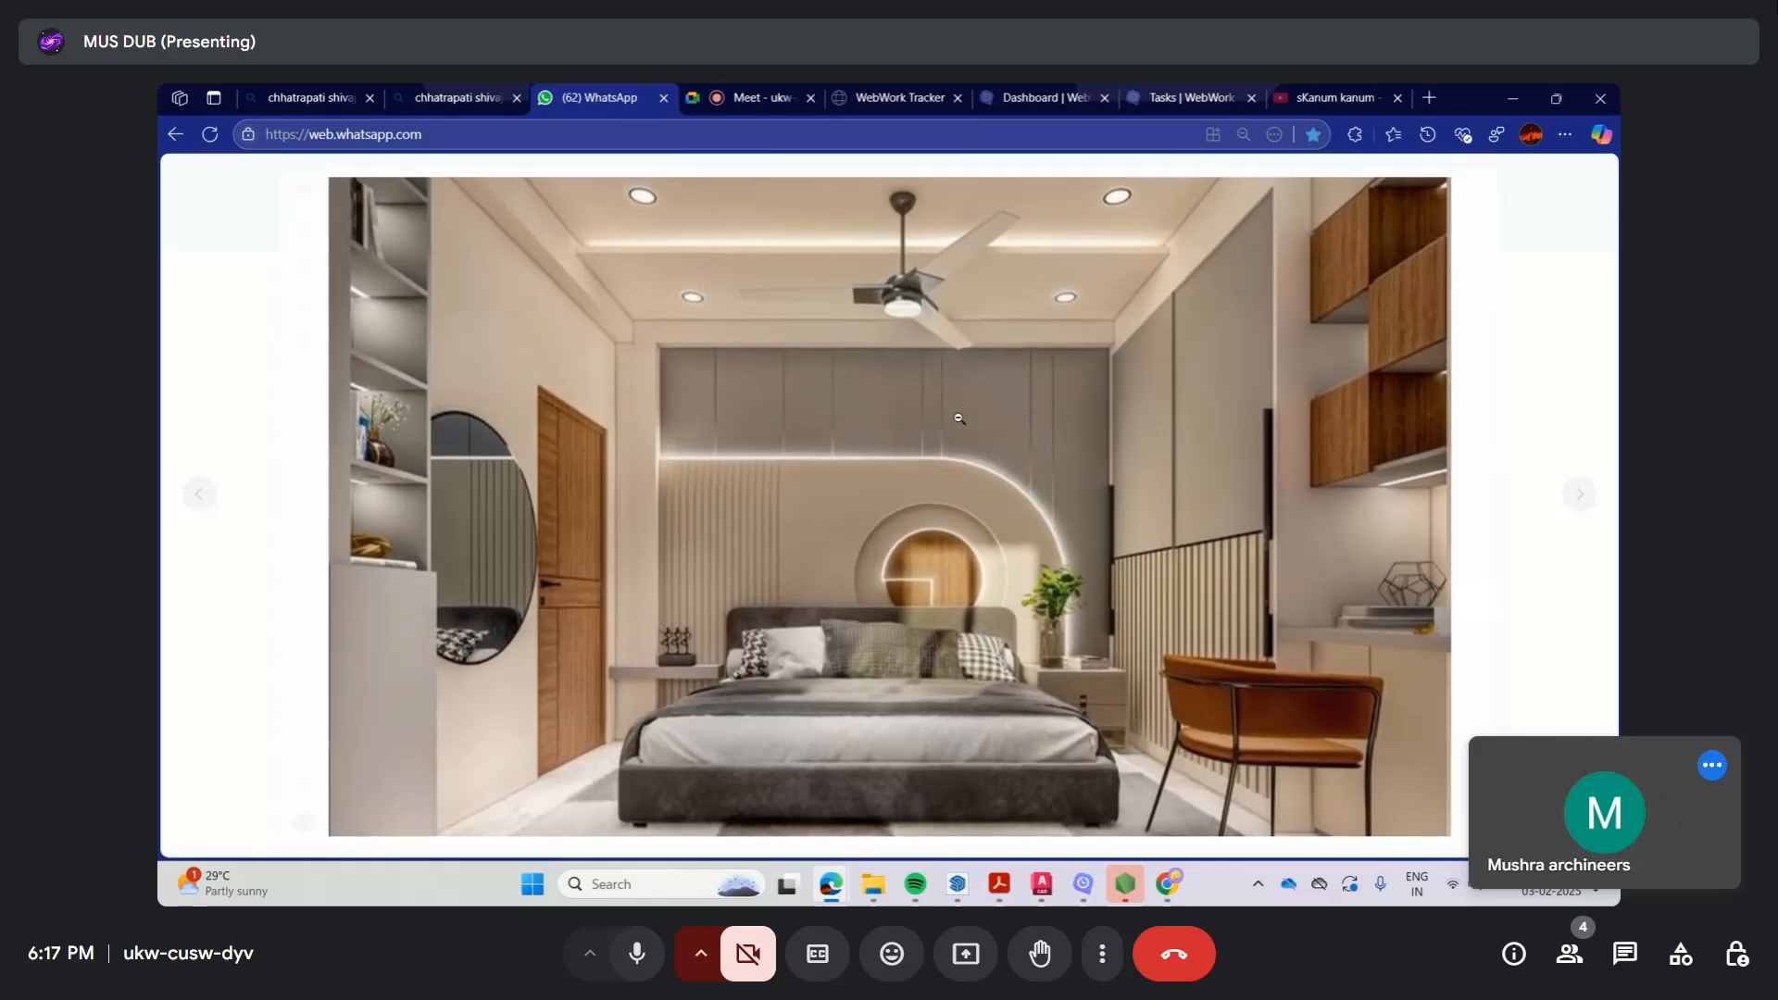
pyautogui.click(1030, 234)
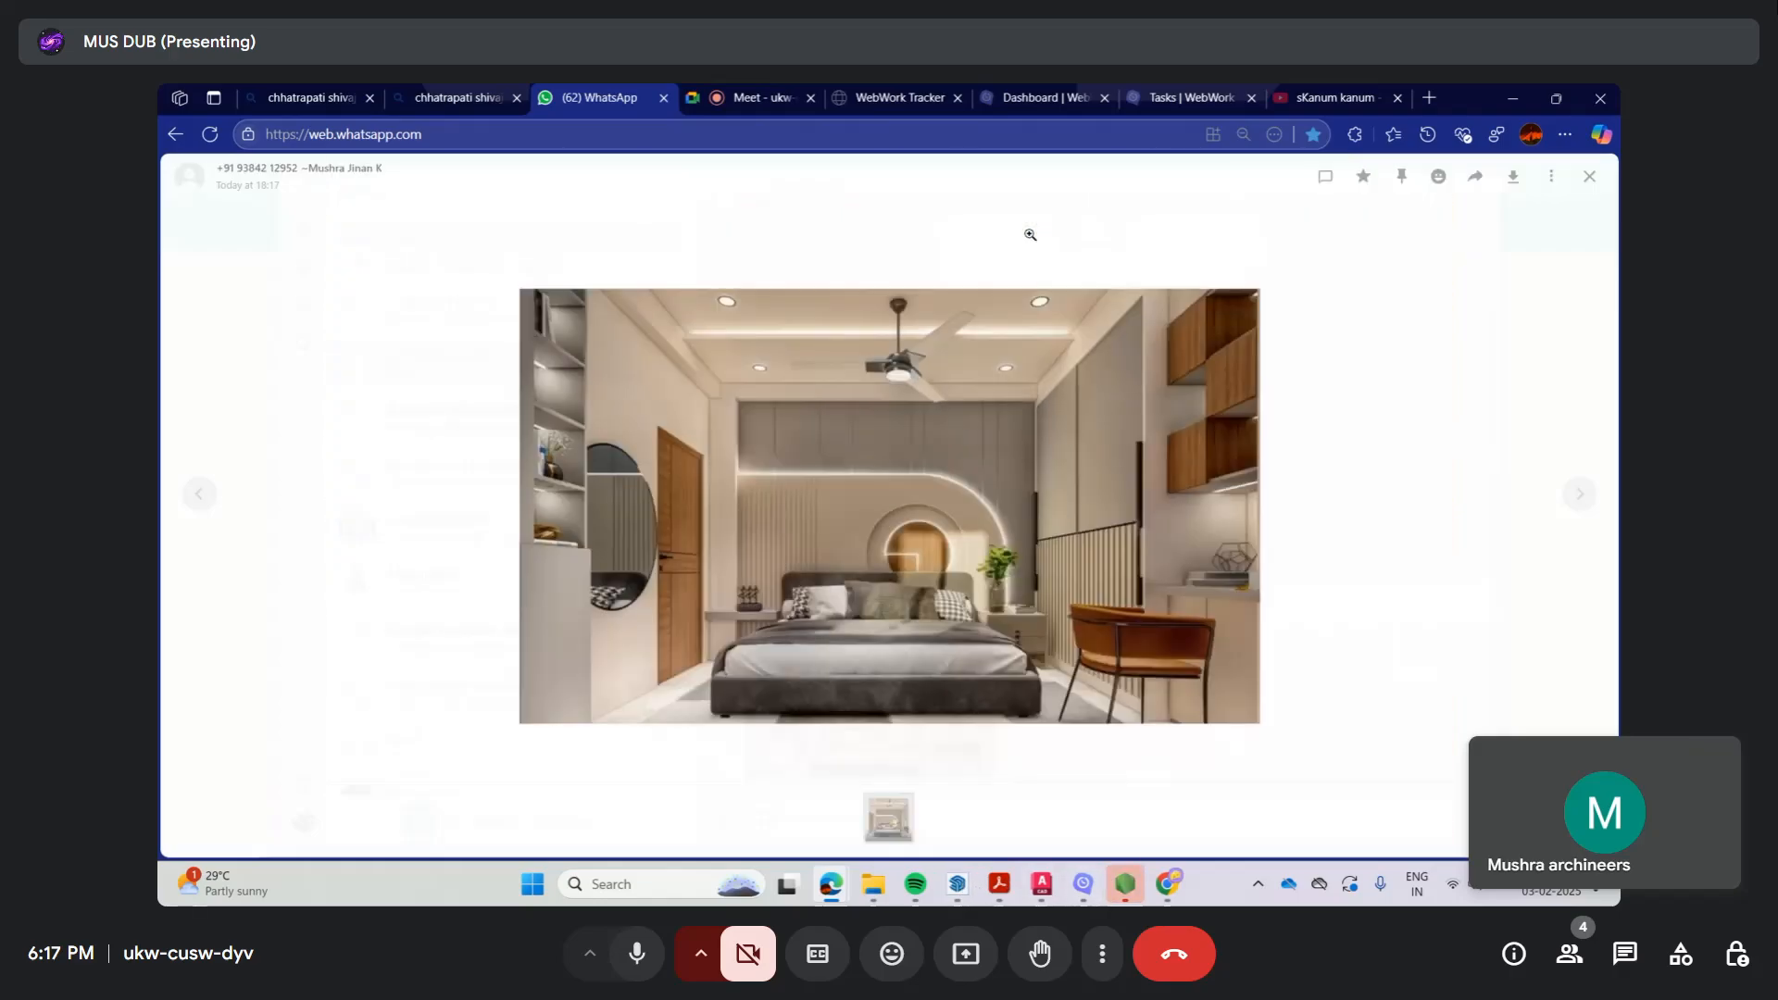
pyautogui.press('Escape')
# Step: Switch back to the remote D5 Render session and inspect the thin vertical strips in the grey panelling behind the bed
pyautogui.moveTo(1168, 883)
pyautogui.click(1165, 796)
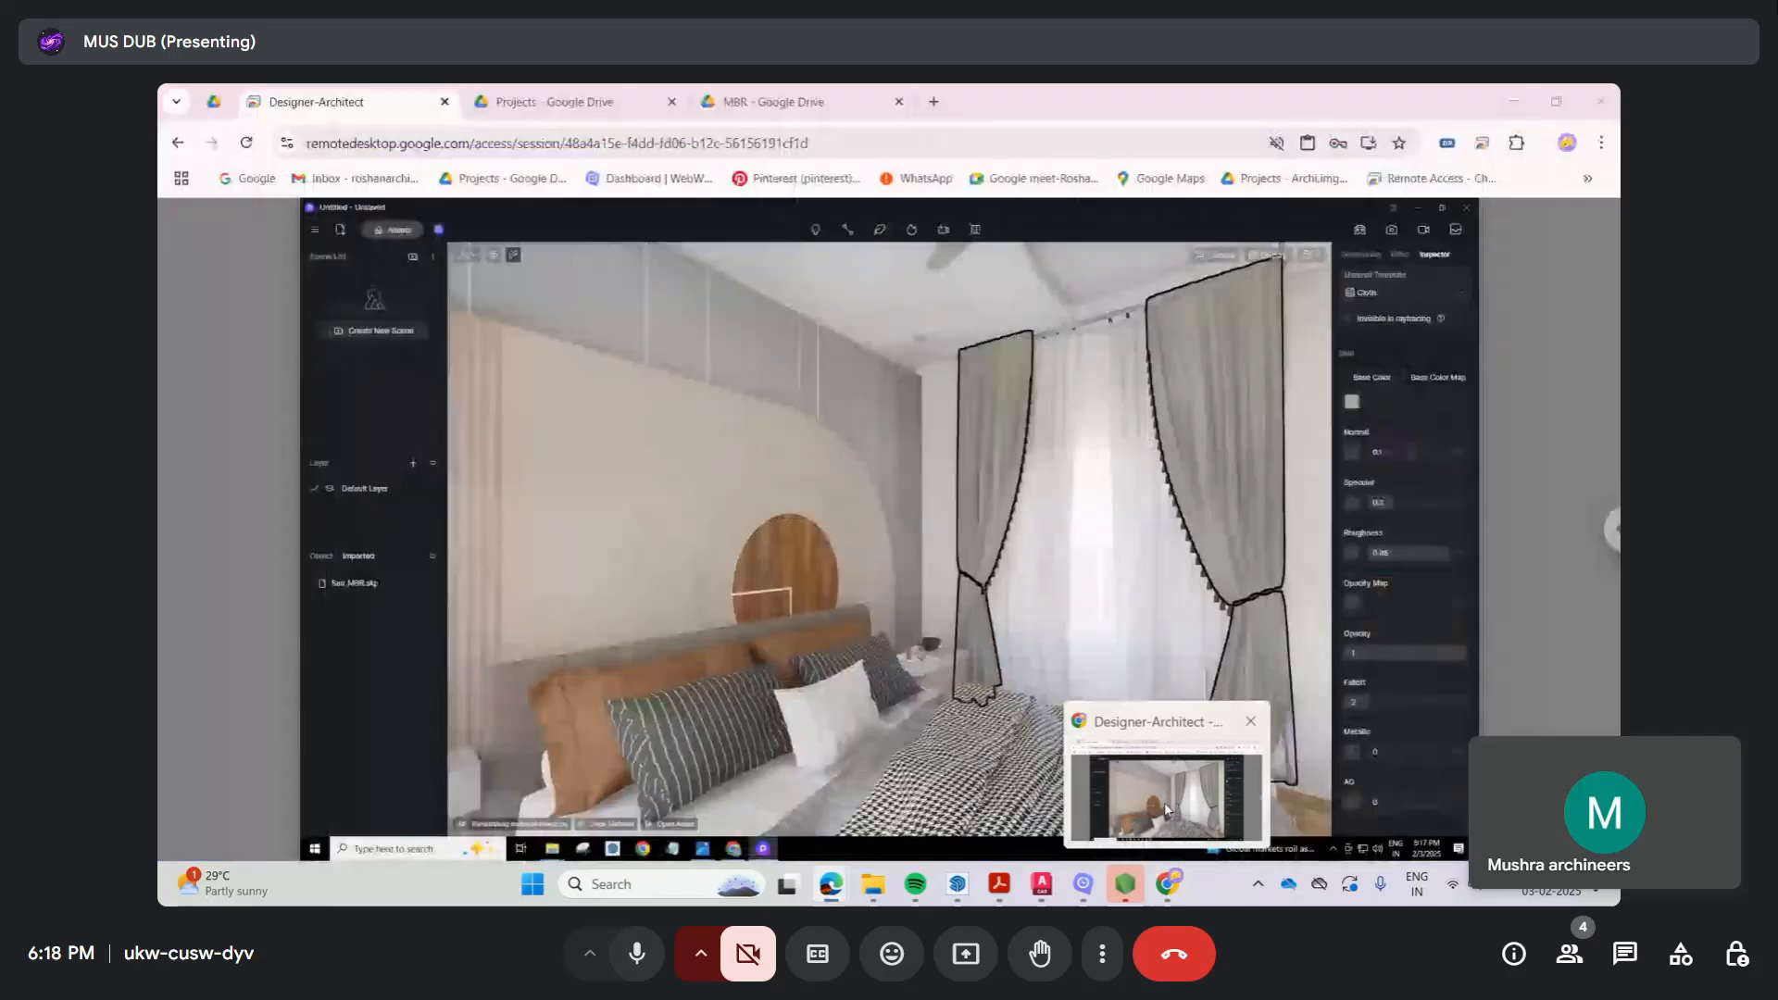
pyautogui.click(1166, 810)
pyautogui.scroll(3, 906, 392)
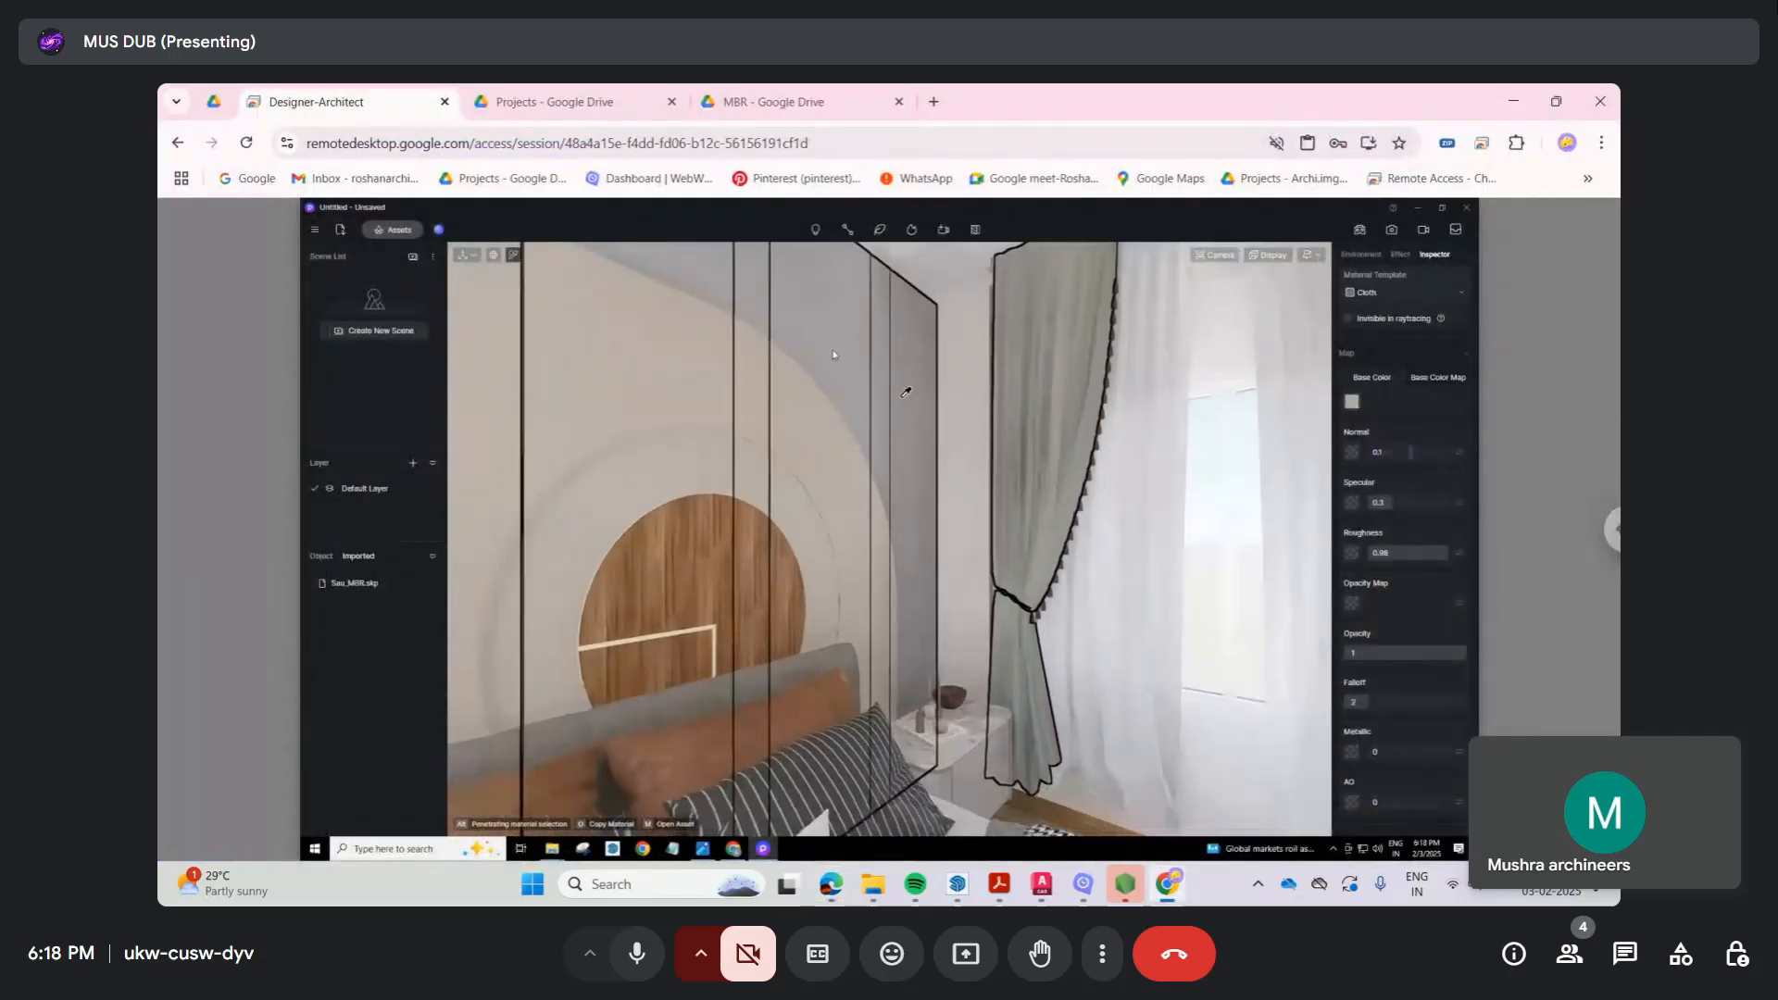
pyautogui.moveTo(906, 393); pyautogui.dragTo(780, 197, button='right')
pyautogui.scroll(3, 781, 208)
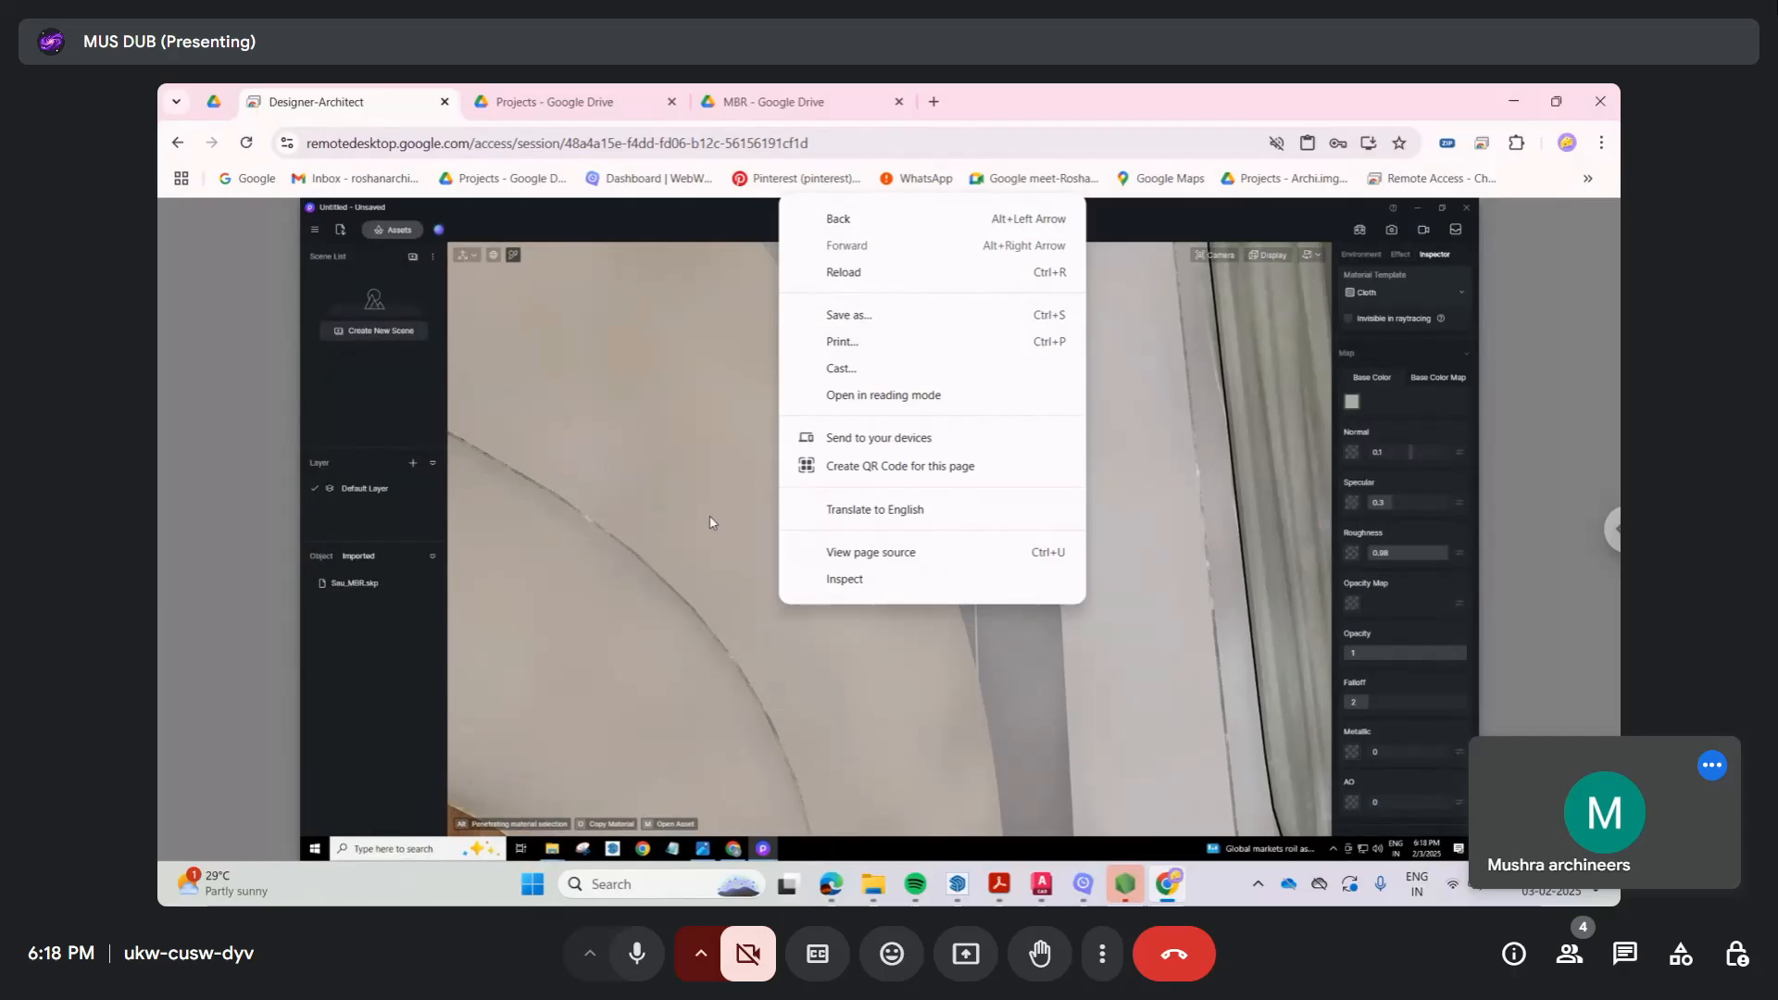
pyautogui.click(710, 523)
pyautogui.moveTo(615, 468); pyautogui.dragTo(543, 322, button='right')
pyautogui.scroll(2, 645, 319)
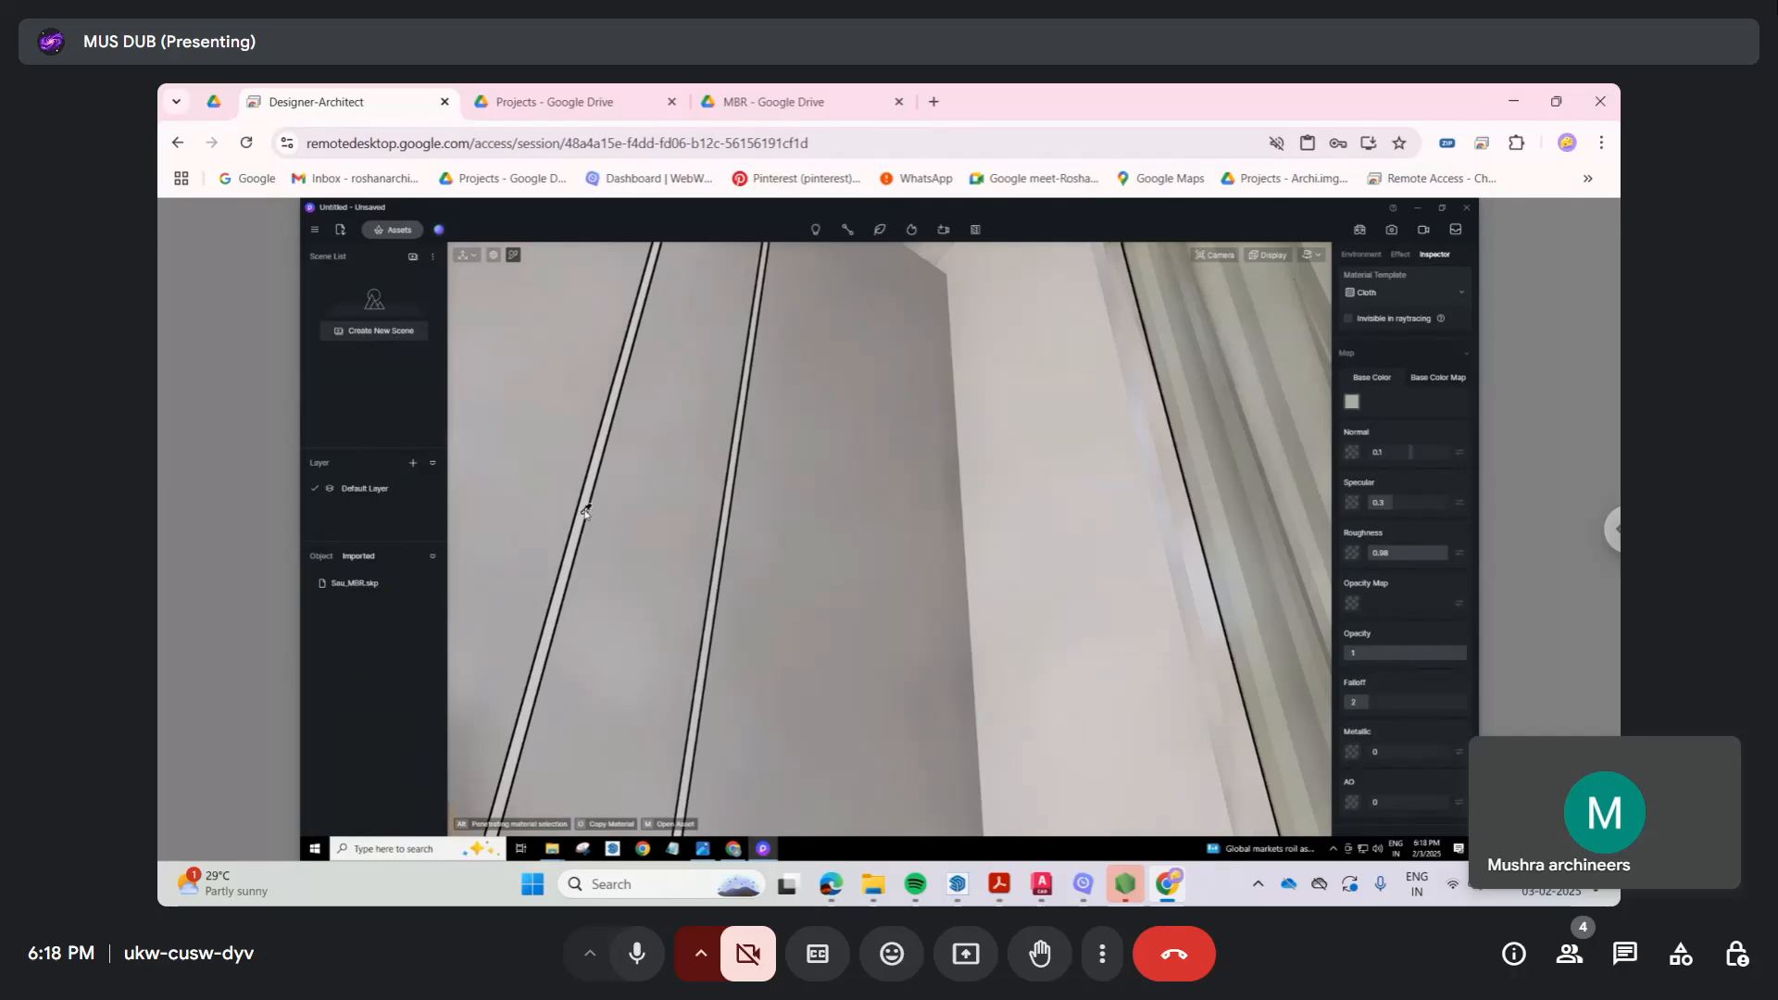
pyautogui.moveTo(691, 512); pyautogui.dragTo(357, 592, button='right')
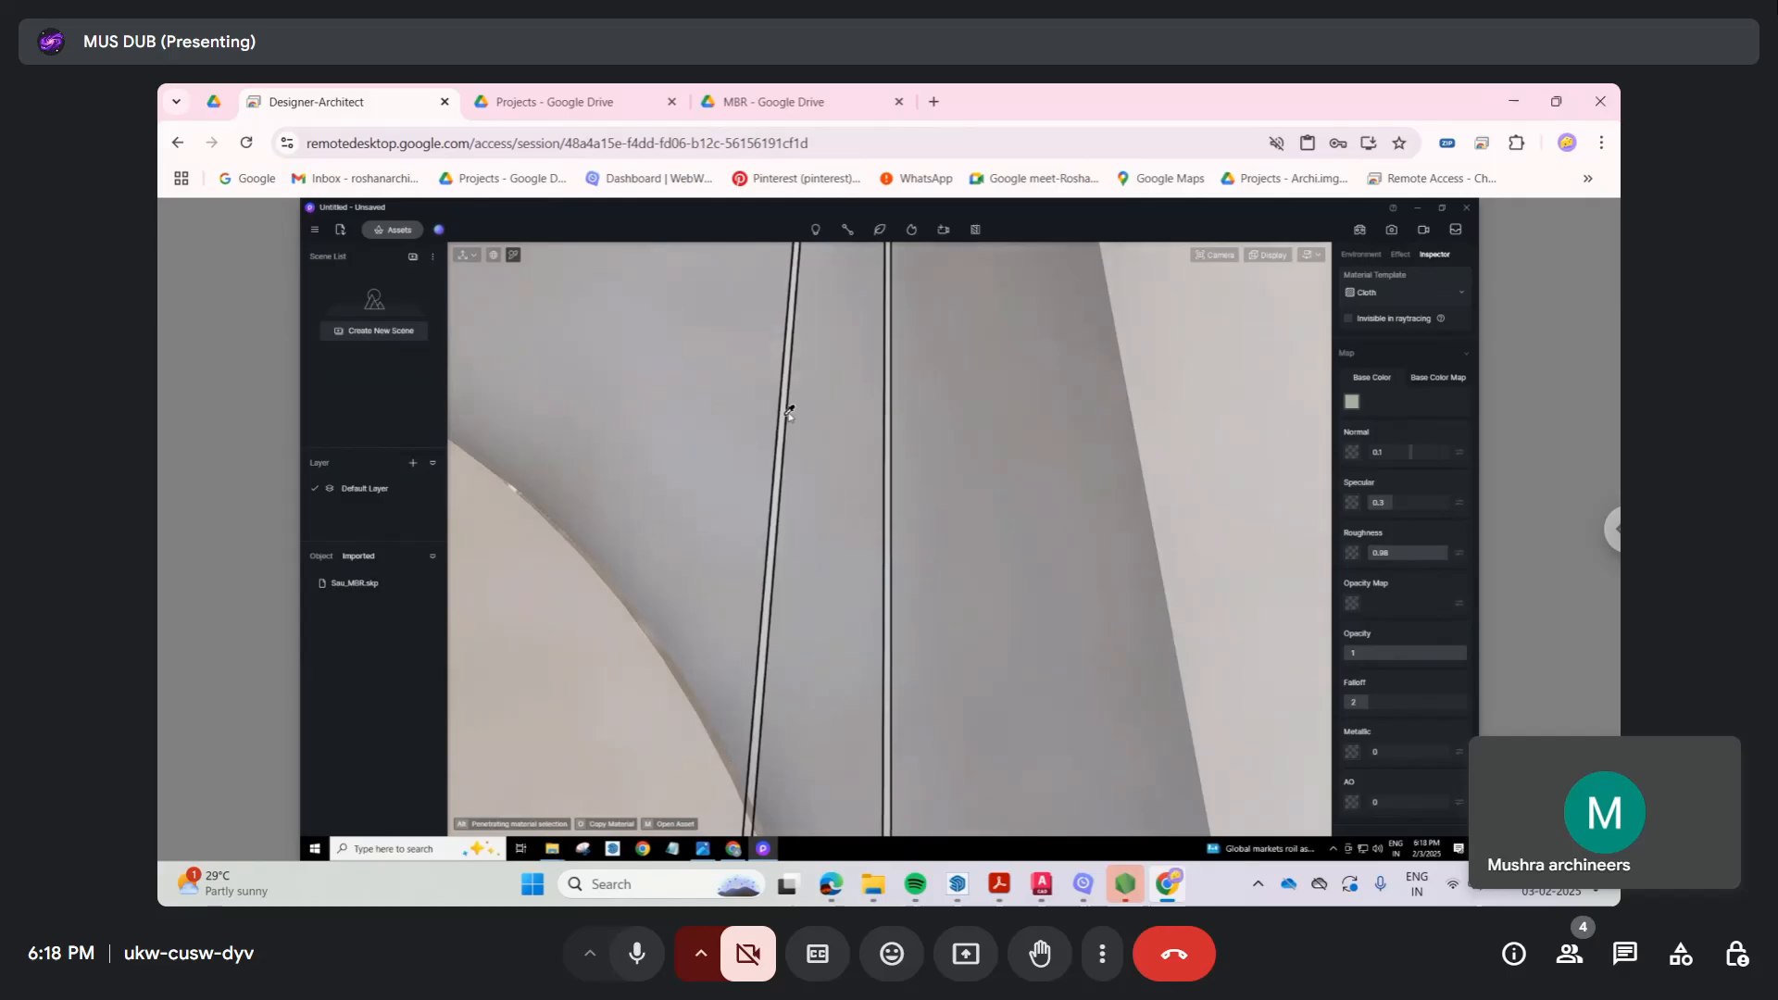
# Step: Apply the Mirror material from the Metal category of the online library to the thin vertical strips in the grey wall panelling
pyautogui.click(399, 229)
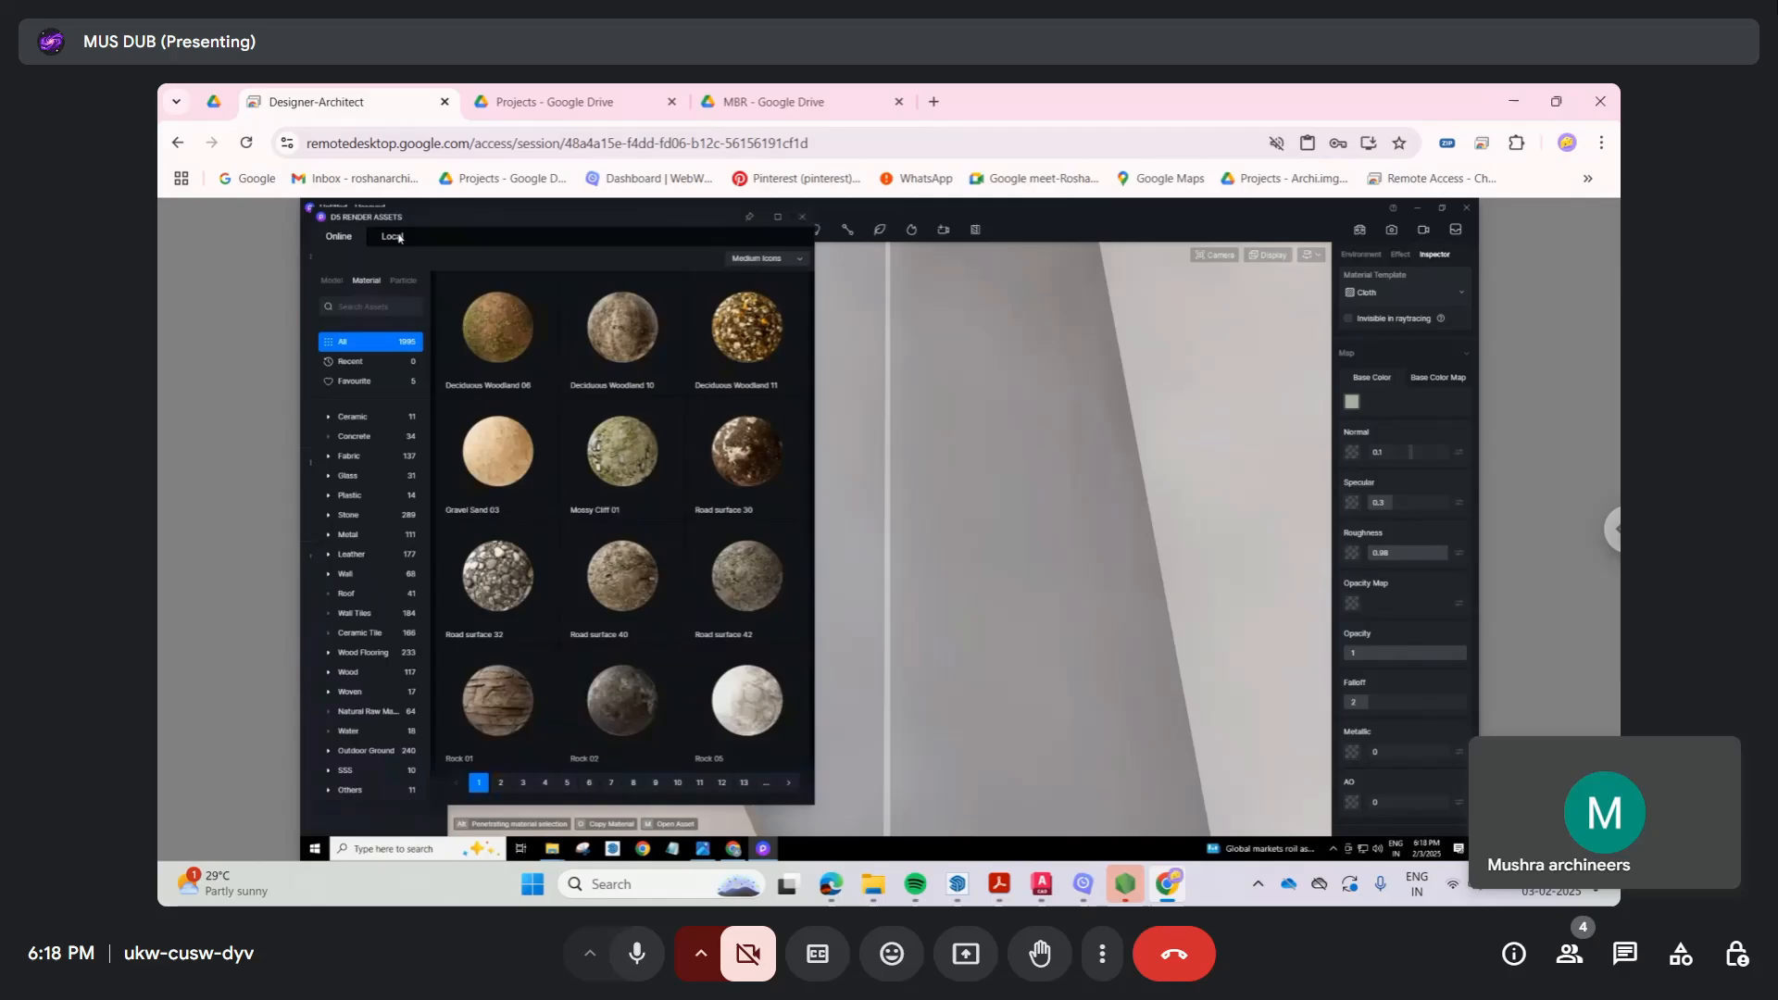
pyautogui.click(355, 535)
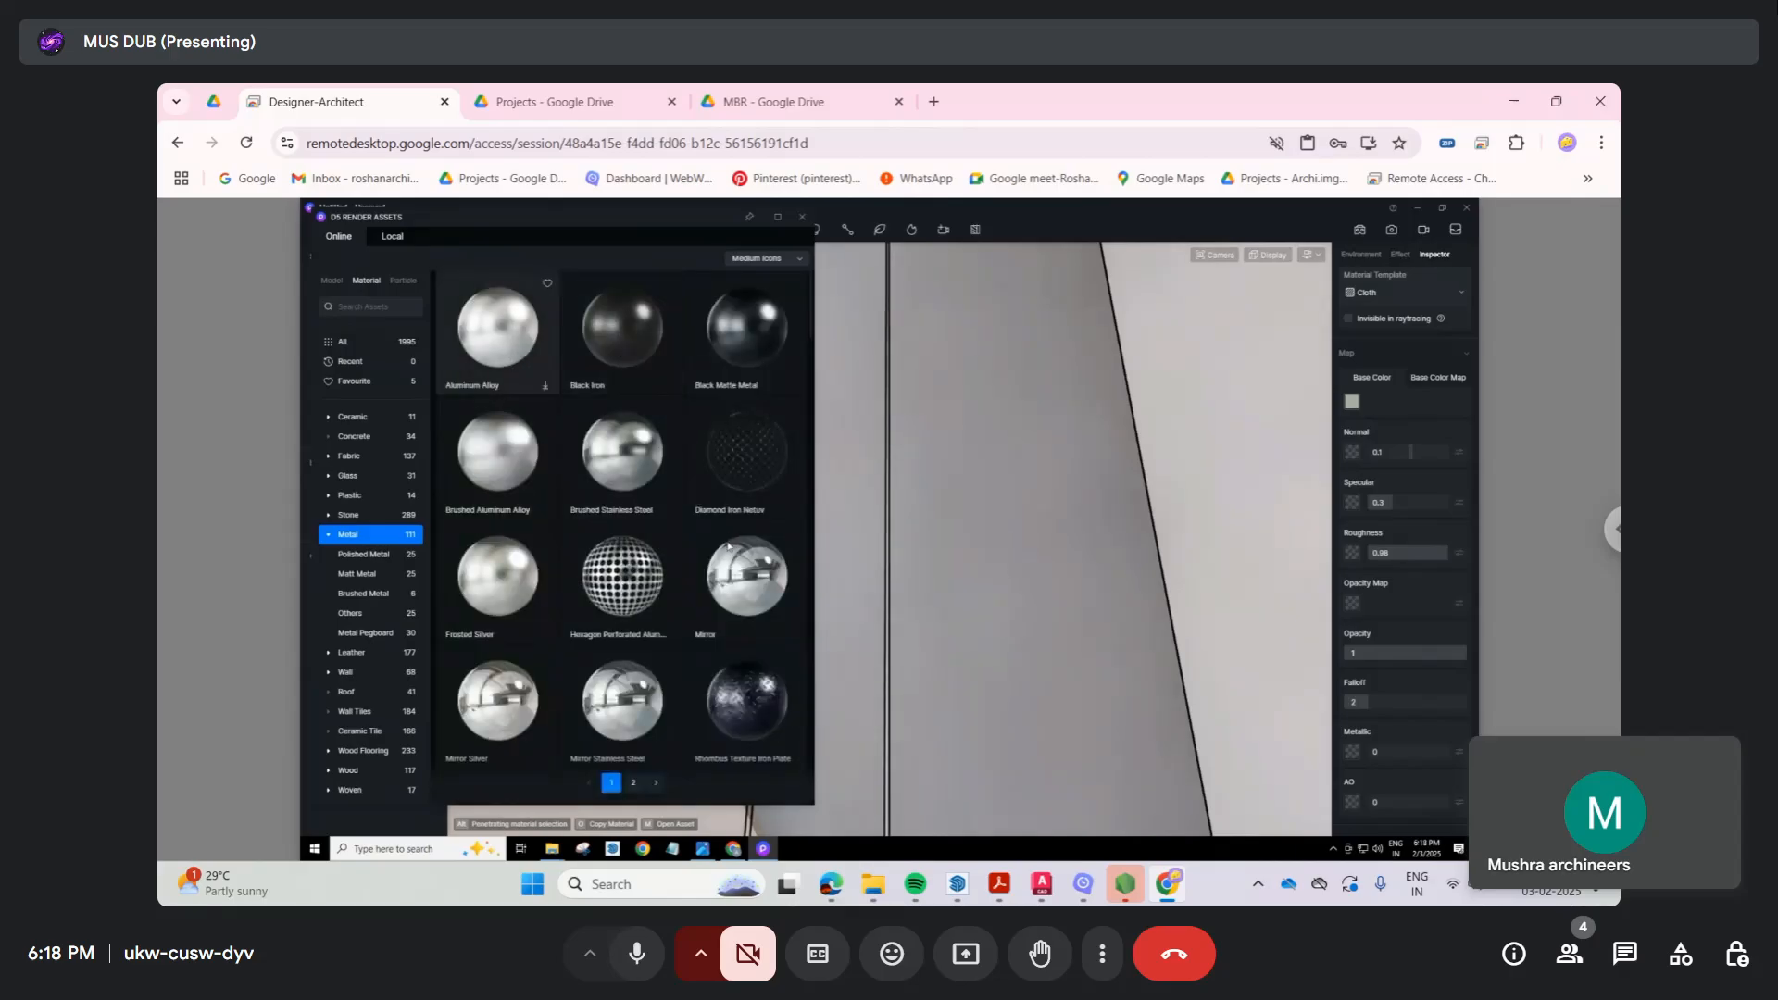
pyautogui.click(739, 544)
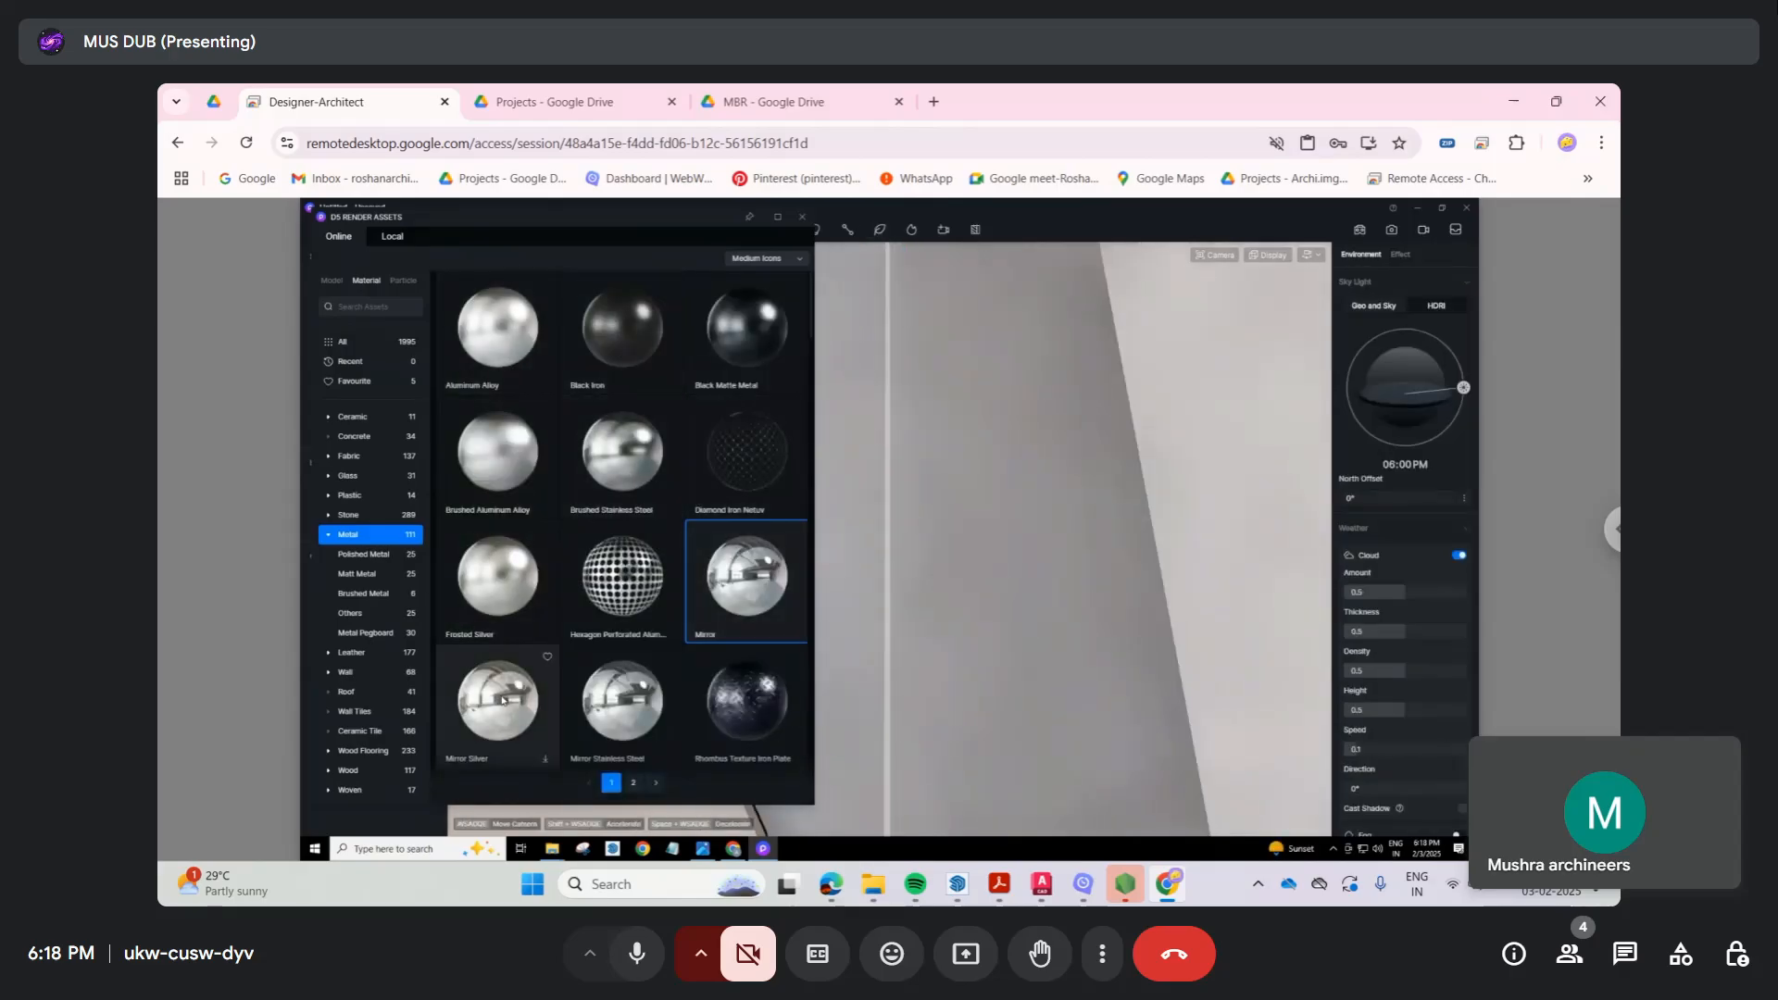
pyautogui.click(503, 324)
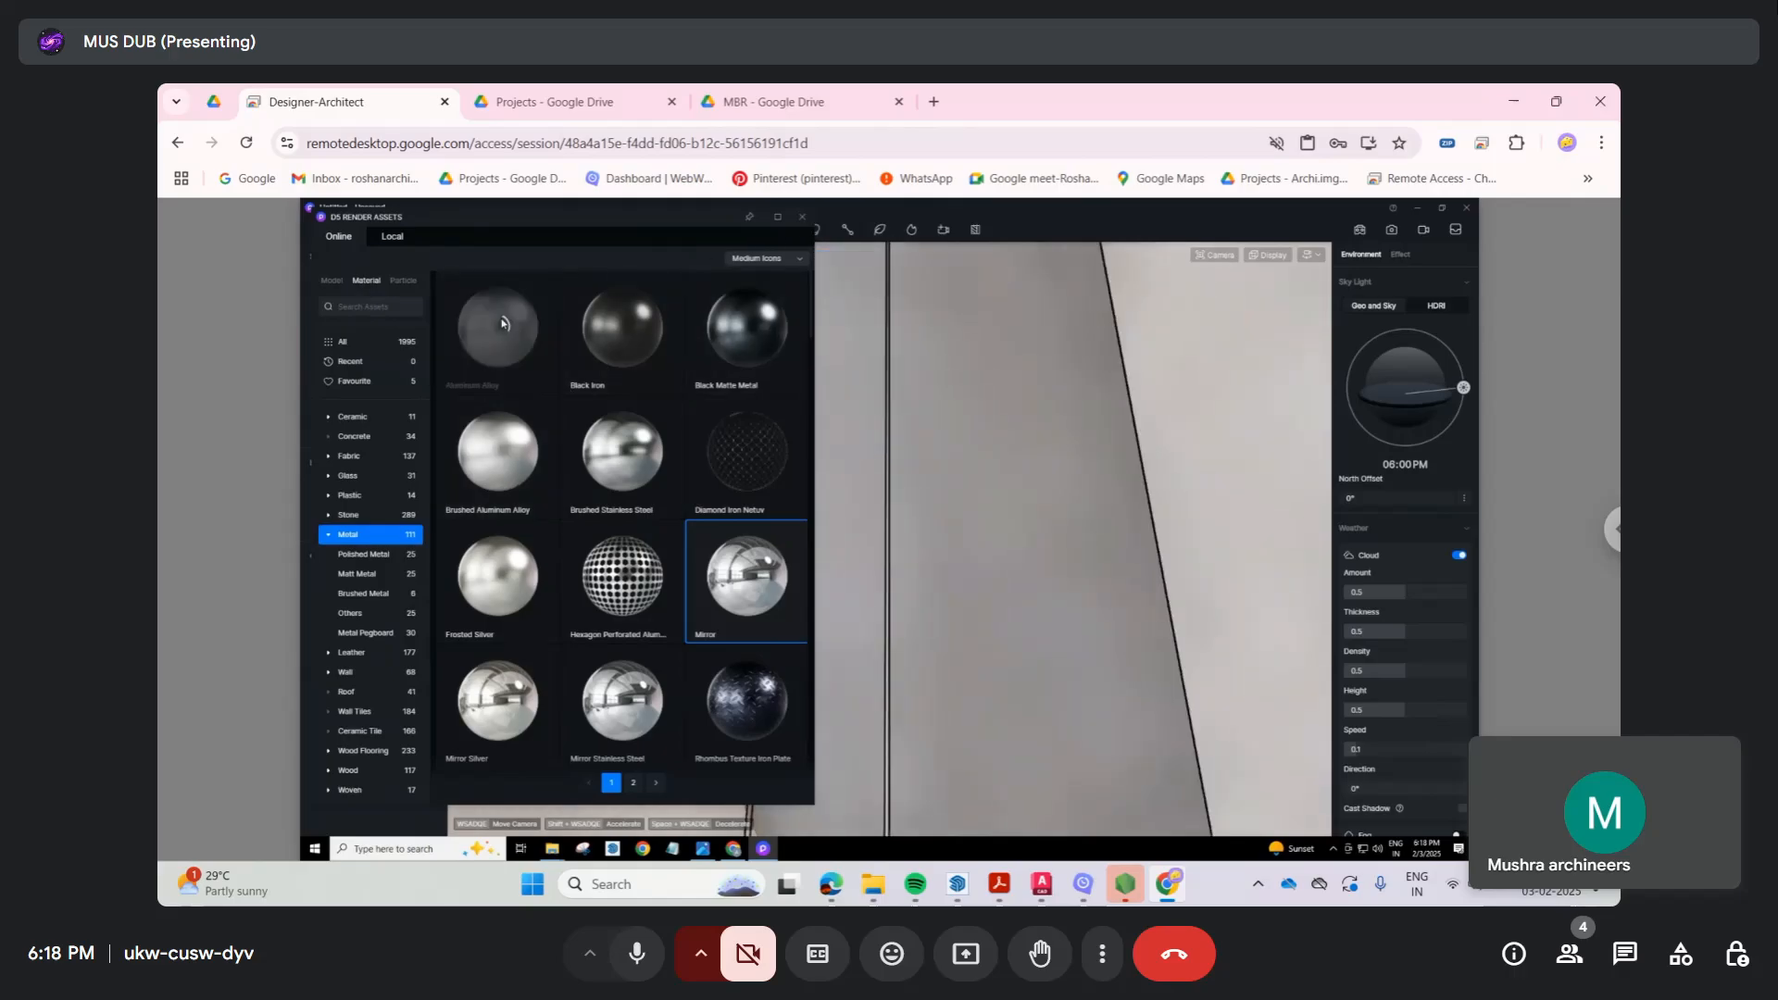
pyautogui.click(802, 220)
pyautogui.click(889, 443)
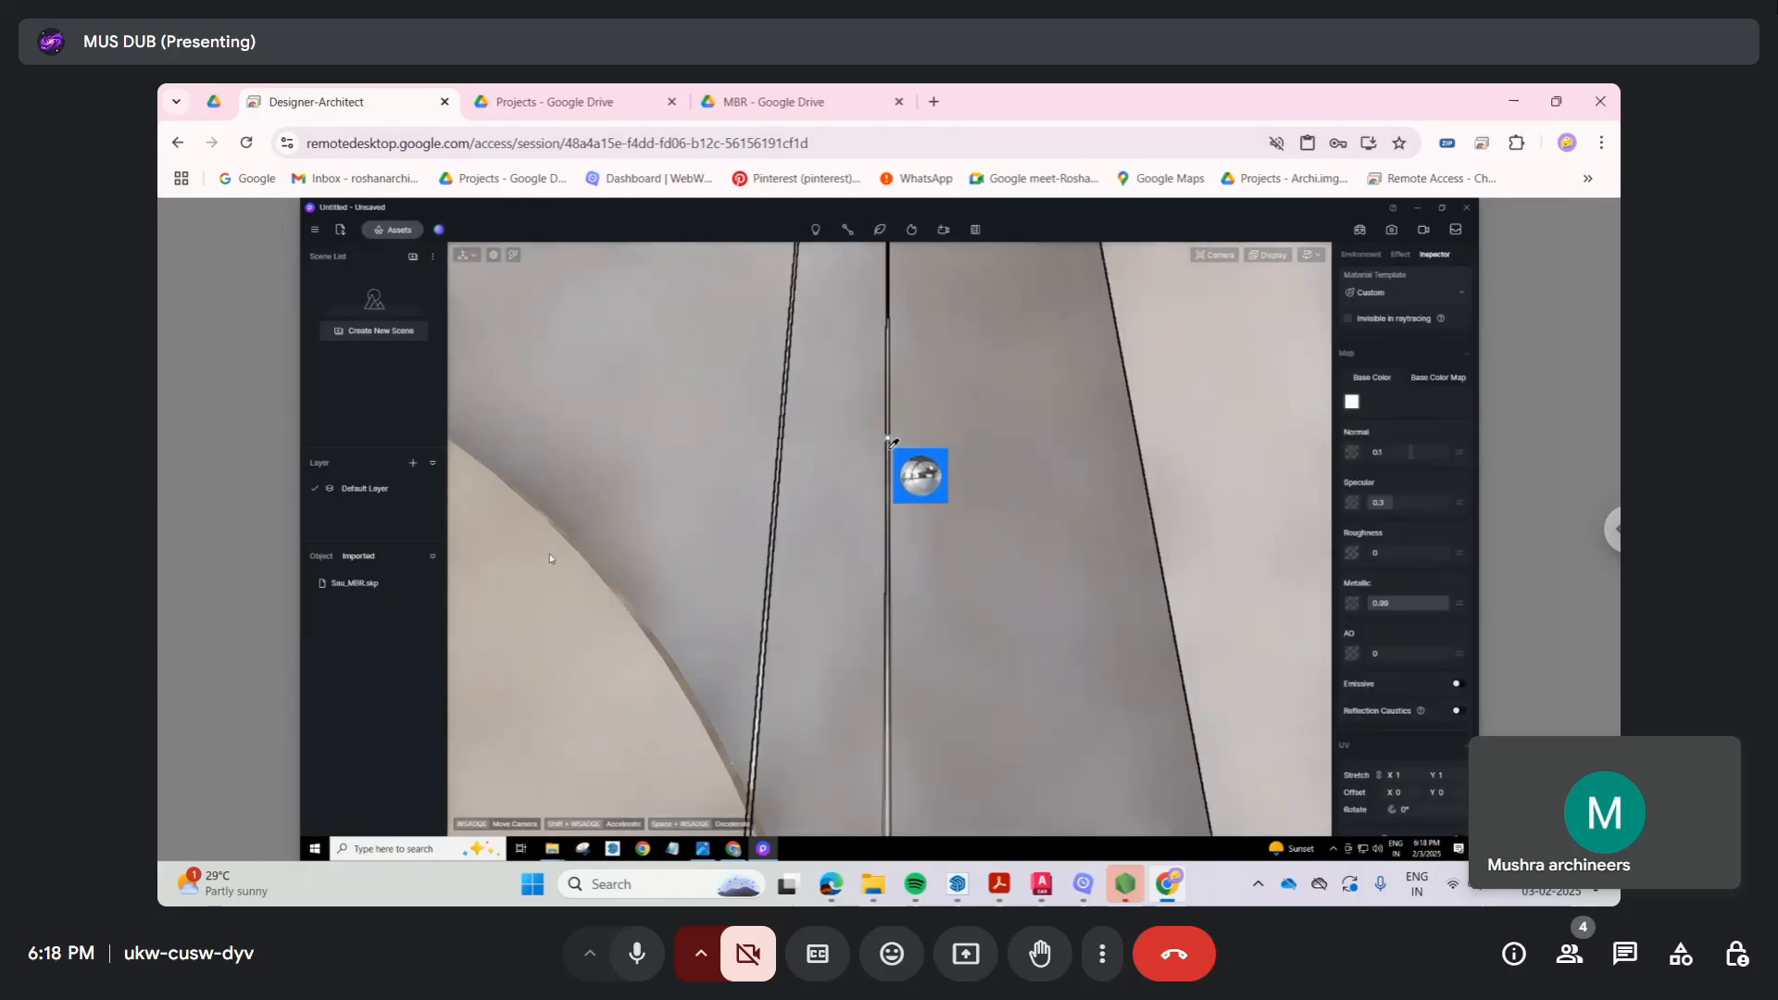
pyautogui.click(523, 555)
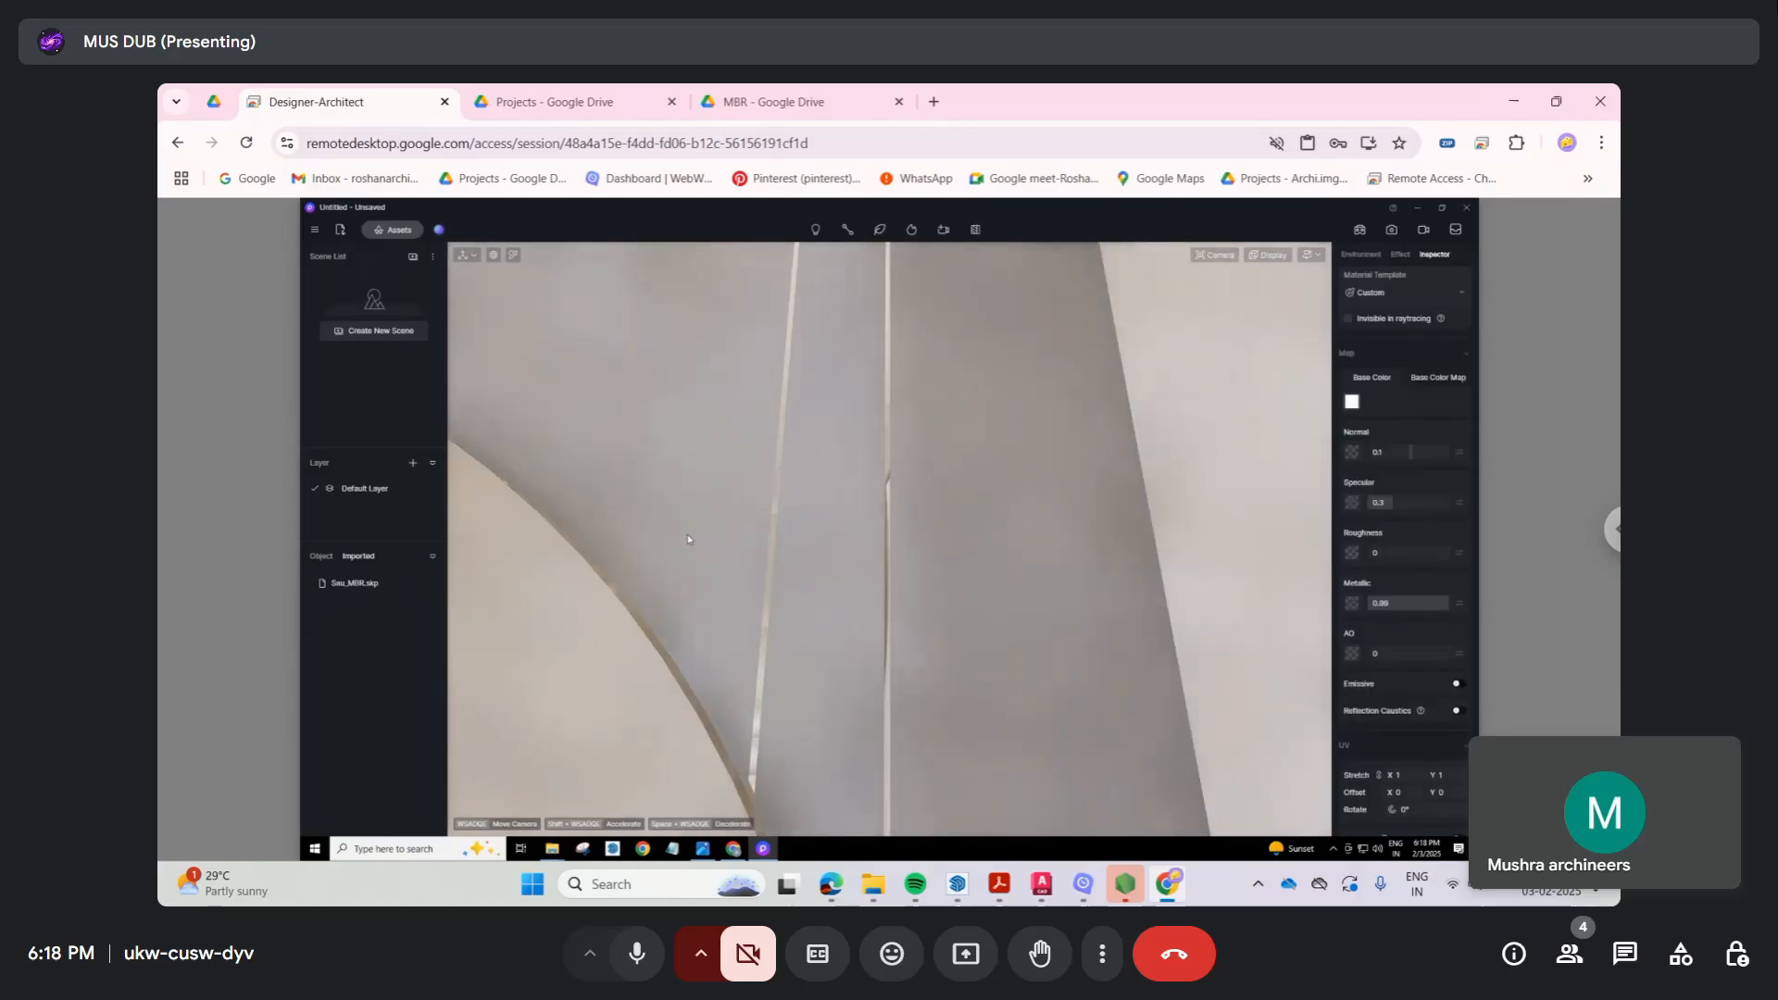
# Step: Pick the grey panelling material above the curved headboard panel for editing, after checking the mirror strips from different angles
pyautogui.scroll(-8, 688, 538)
pyautogui.moveTo(688, 538); pyautogui.dragTo(548, 647, button='right')
pyautogui.scroll(5, 547, 646)
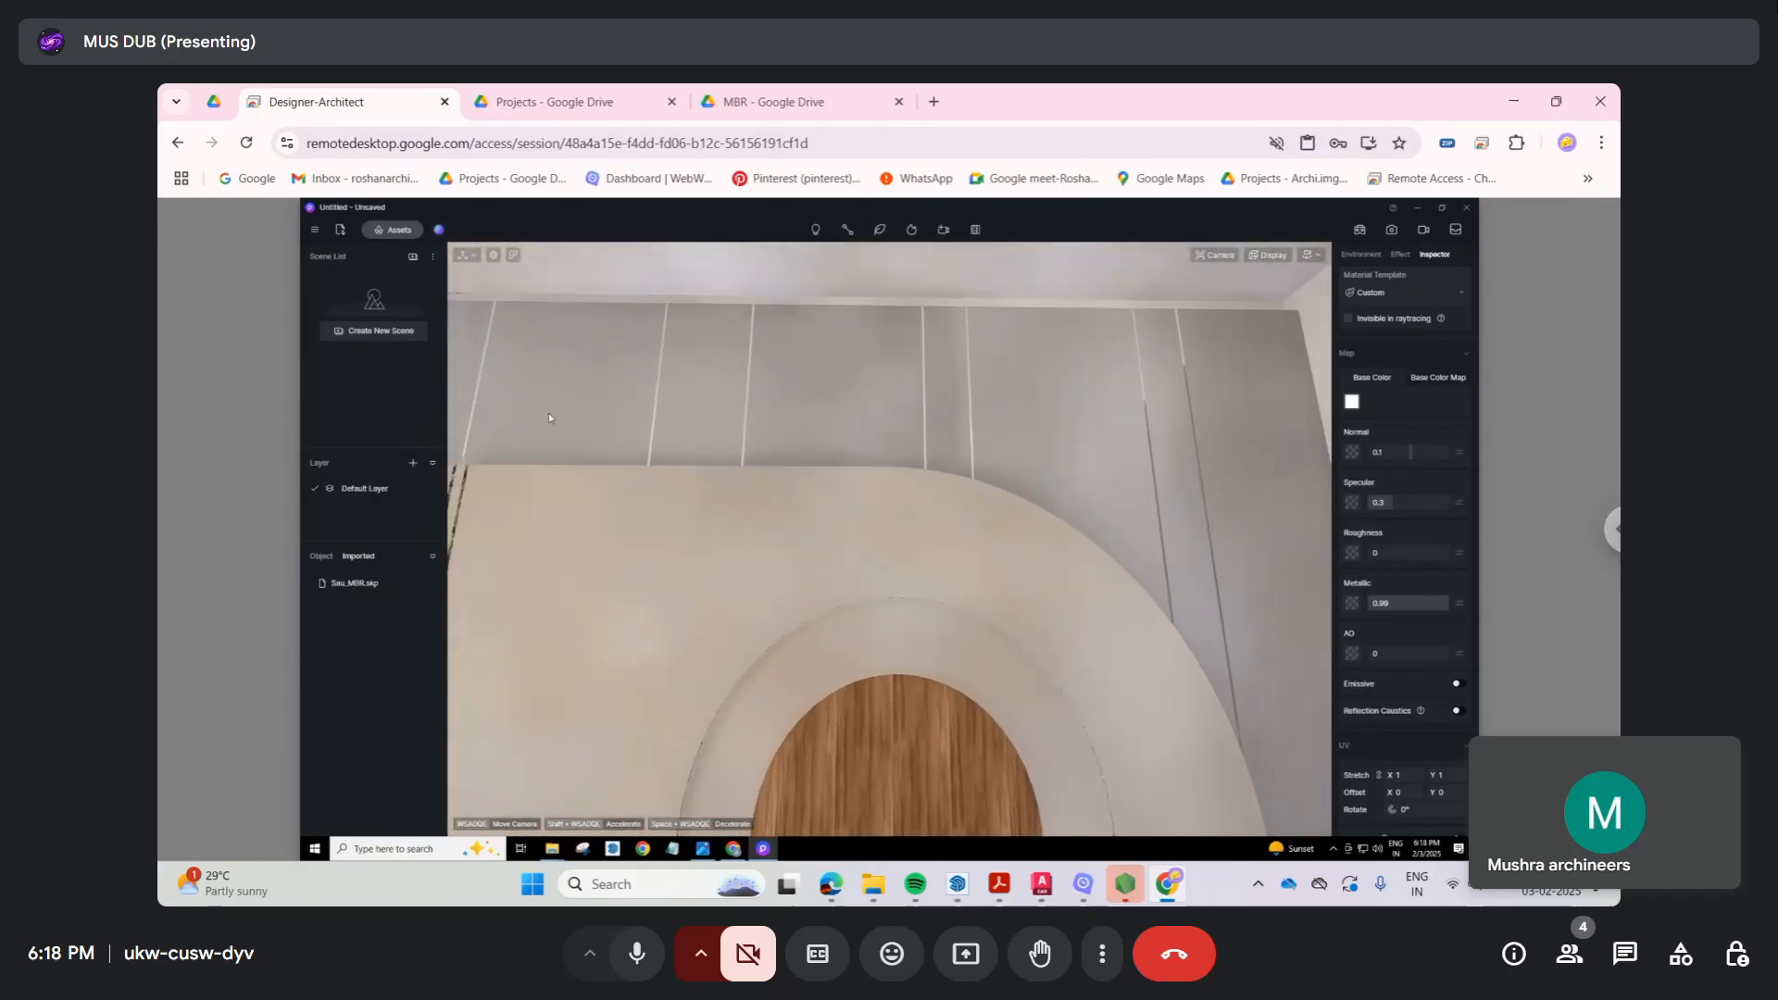
pyautogui.scroll(2, 550, 417)
pyautogui.moveTo(550, 417); pyautogui.dragTo(719, 398, button='right')
pyautogui.moveTo(611, 413); pyautogui.dragTo(669, 419, button='right')
pyautogui.scroll(-4, 669, 419)
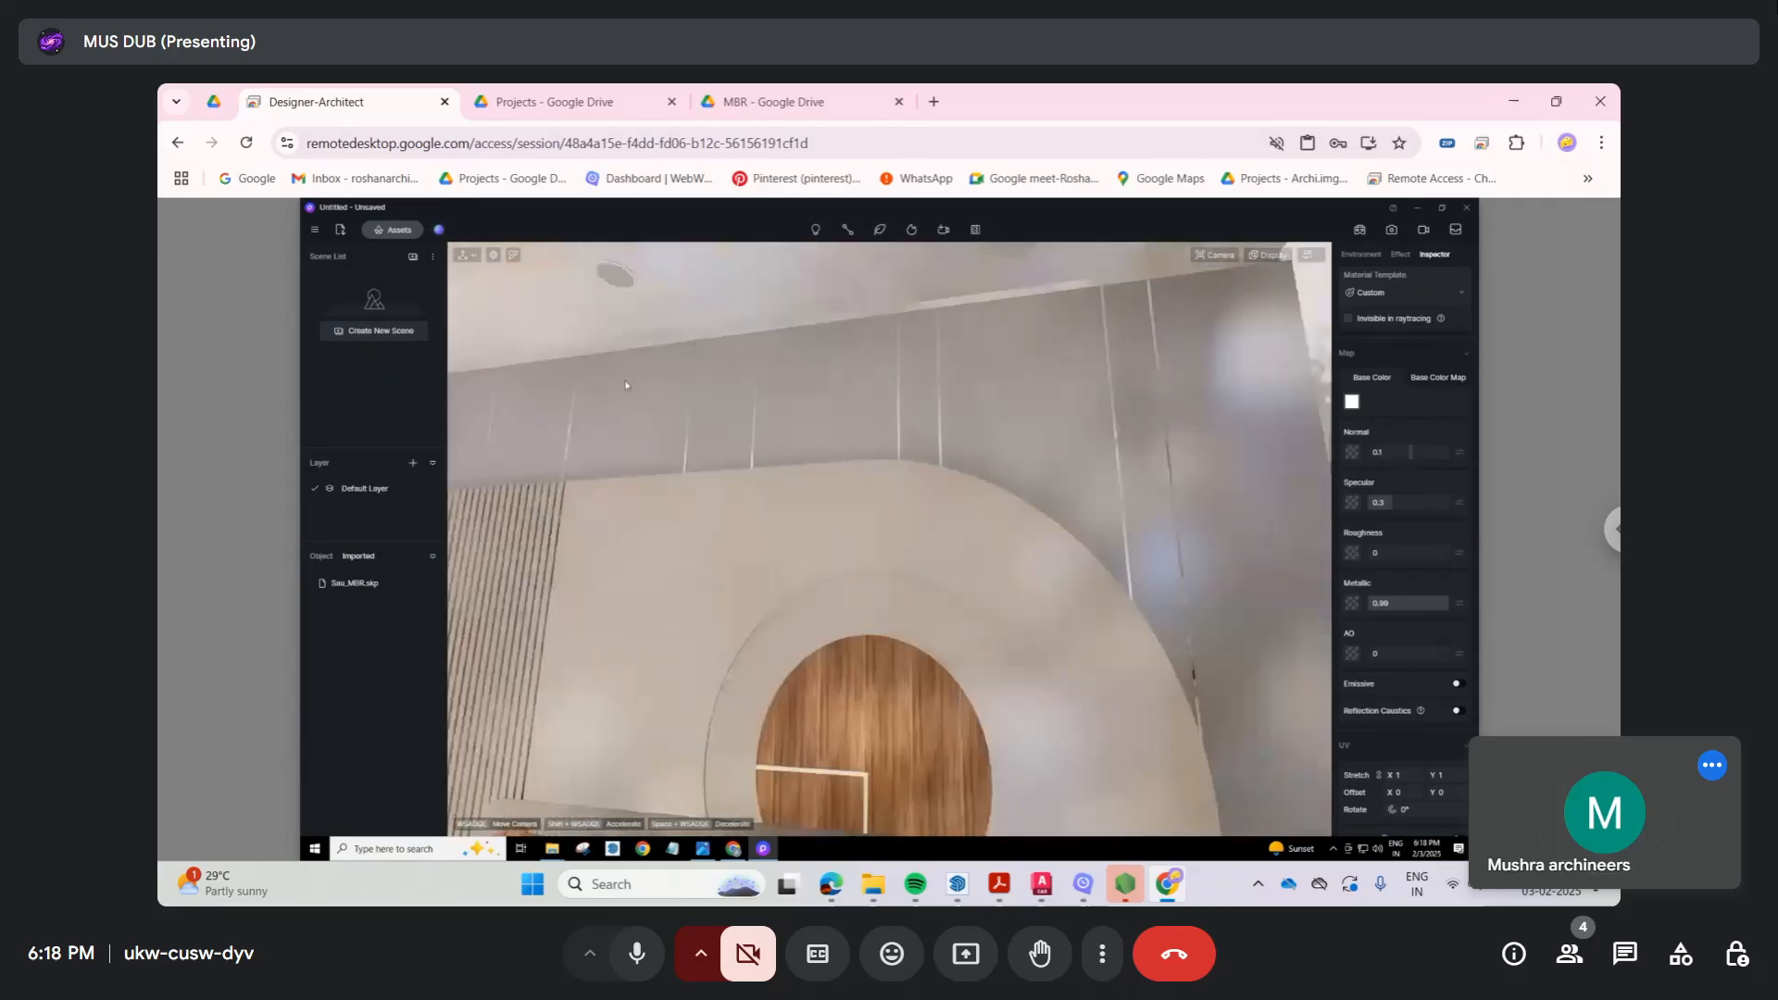
pyautogui.click(512, 256)
pyautogui.click(803, 384)
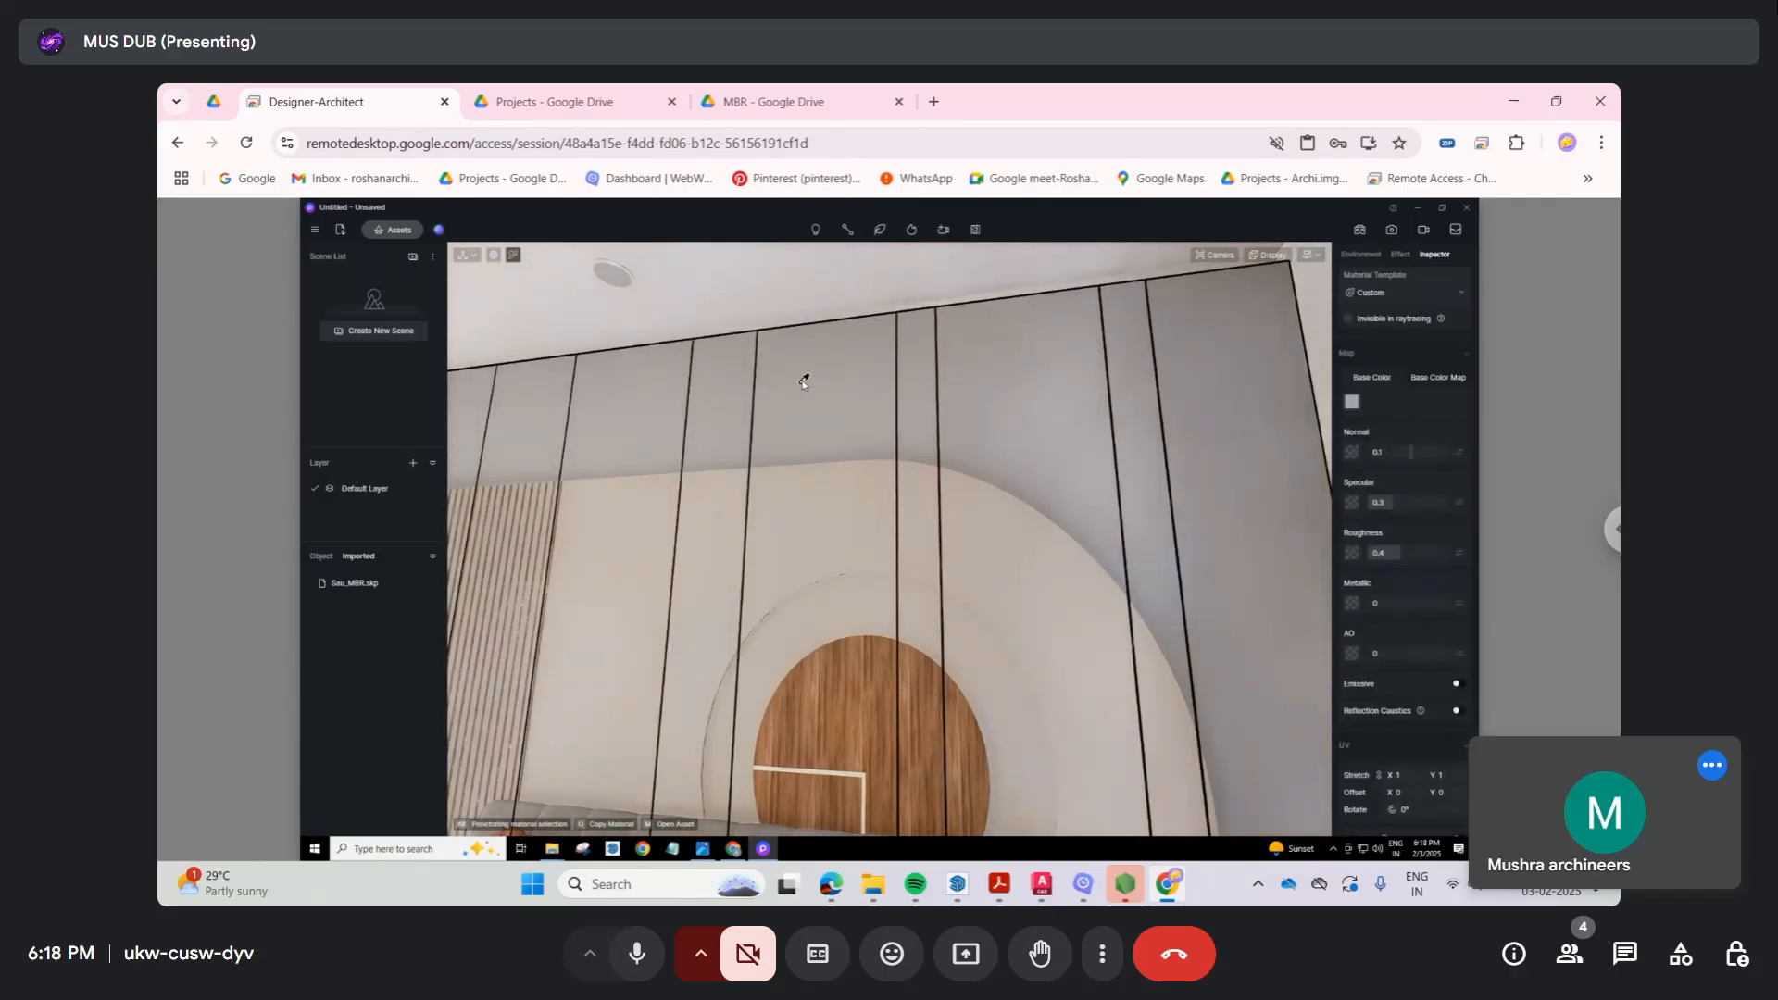
pyautogui.moveTo(804, 380); pyautogui.dragTo(1038, 388, button='right')
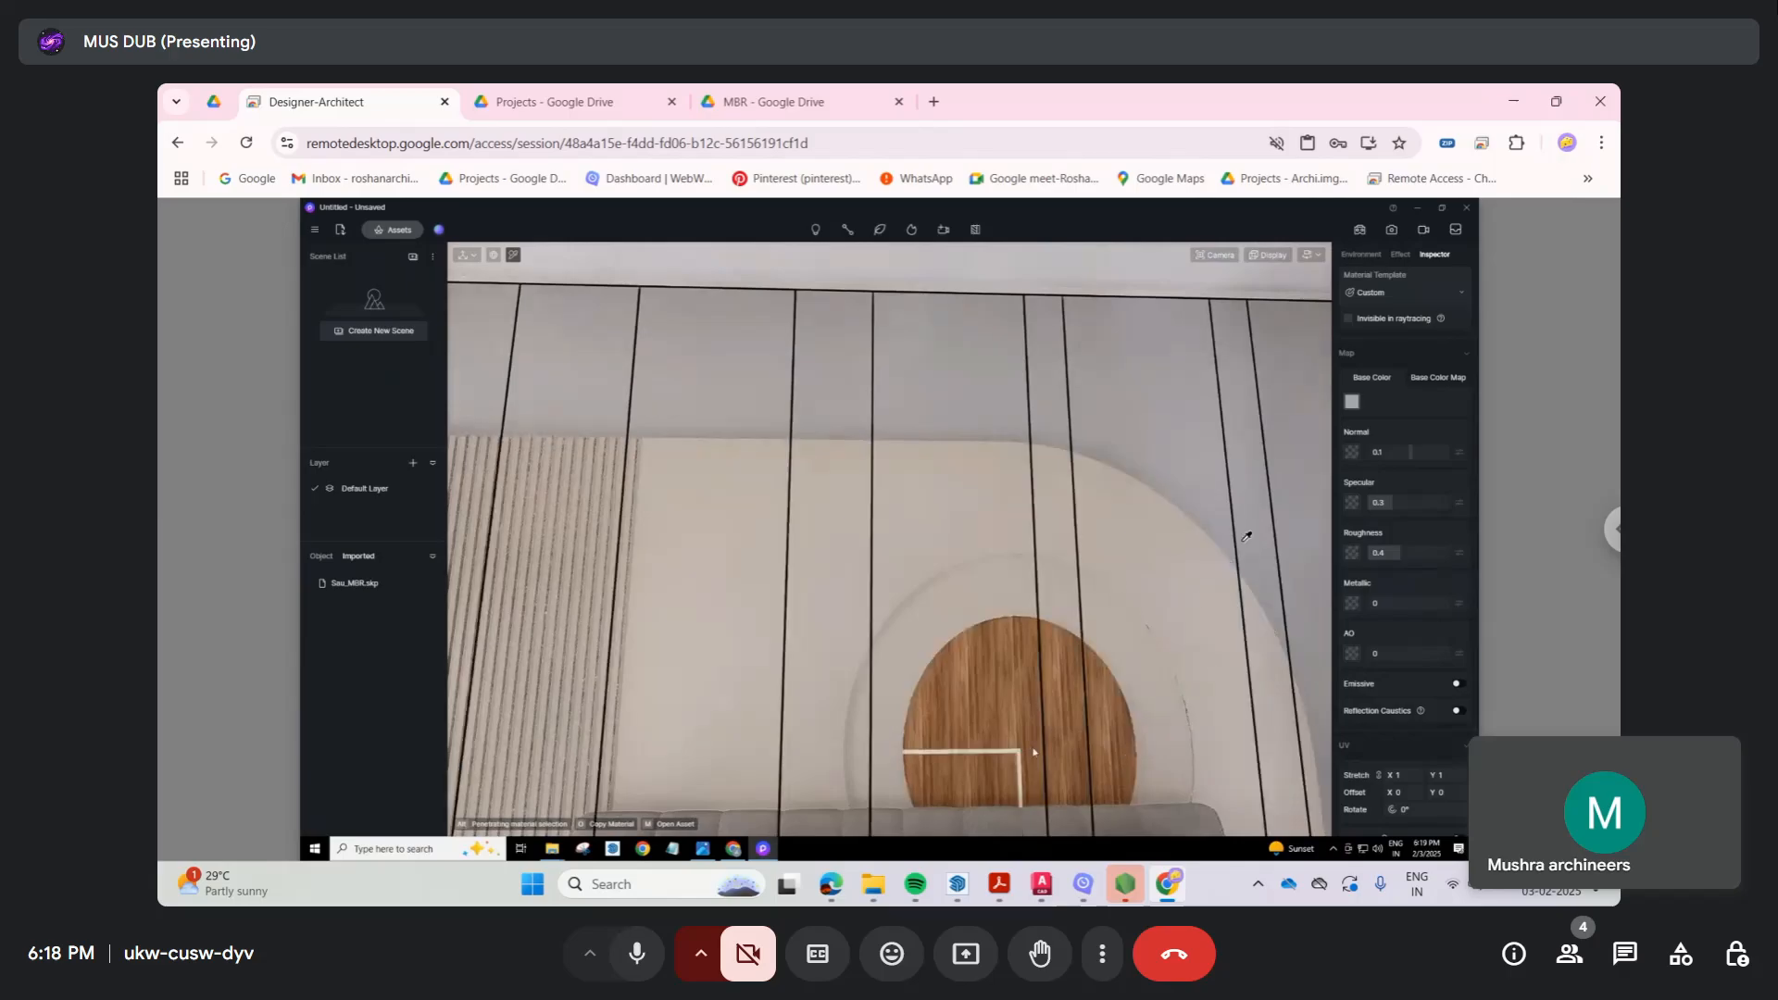
# Step: Switch to WhatsApp, examine the enlarged reference render of the bedroom, and return to the remote D5 Render session
pyautogui.moveTo(838, 873)
pyautogui.click(727, 819)
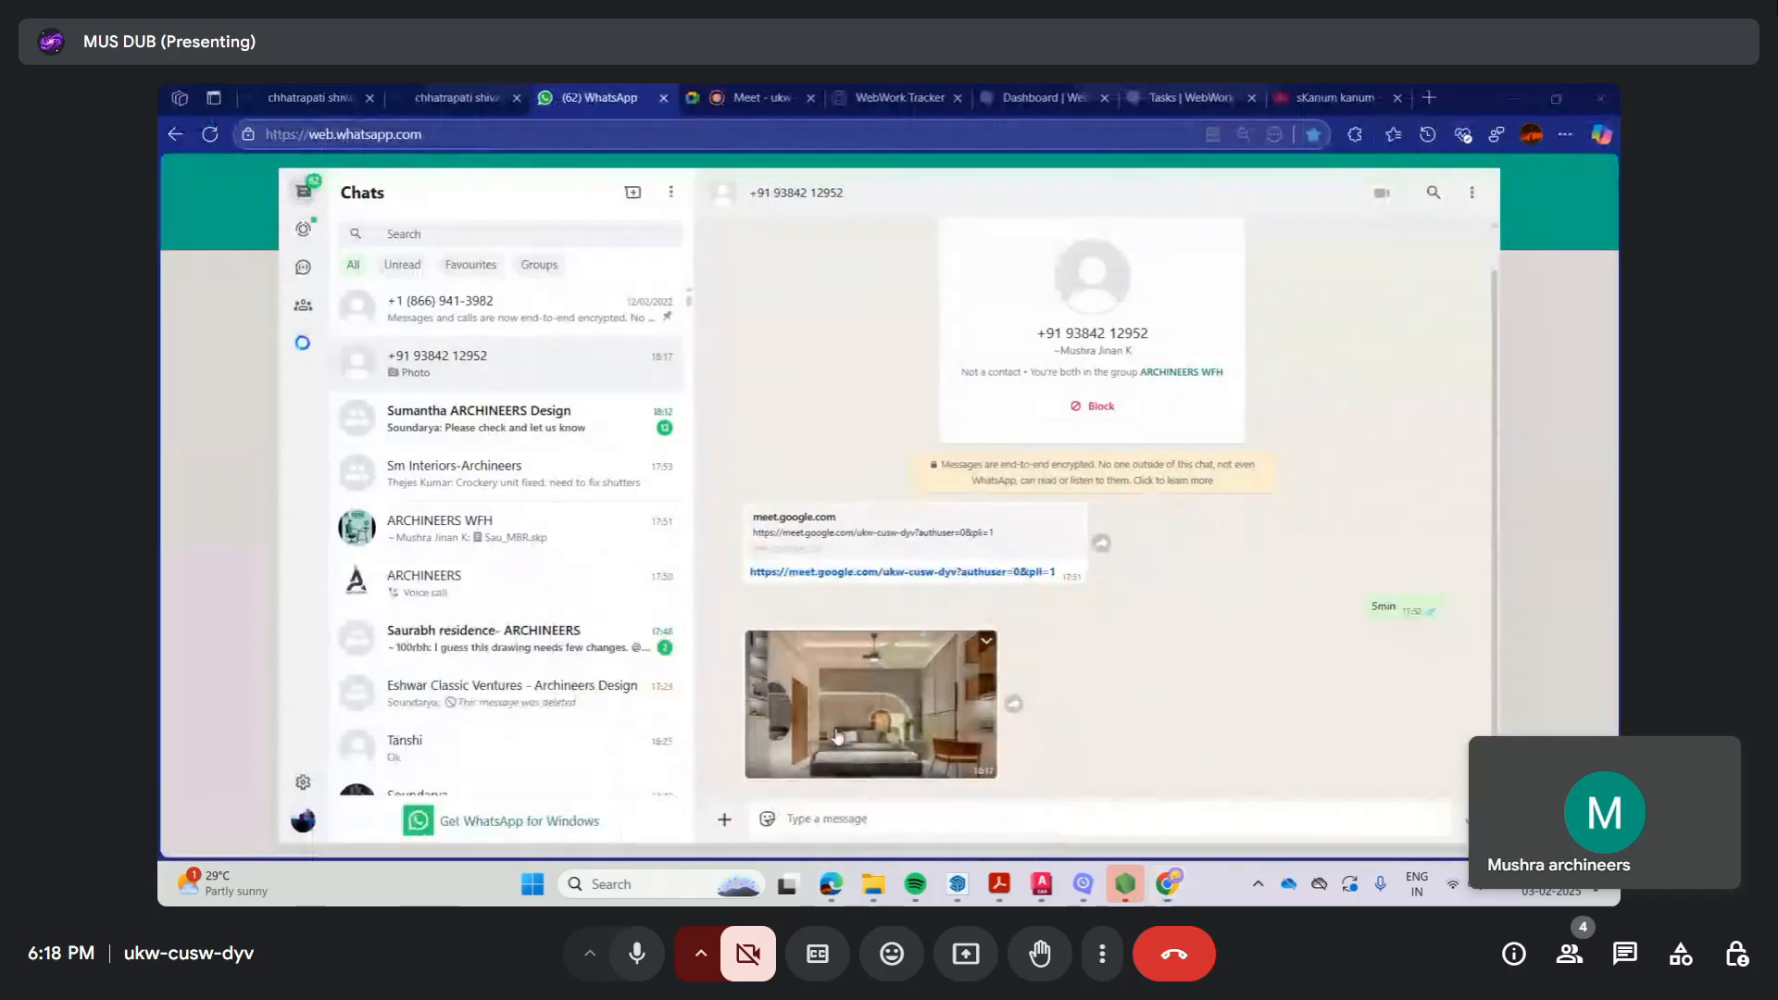
pyautogui.click(870, 704)
pyautogui.click(875, 433)
pyautogui.click(875, 433)
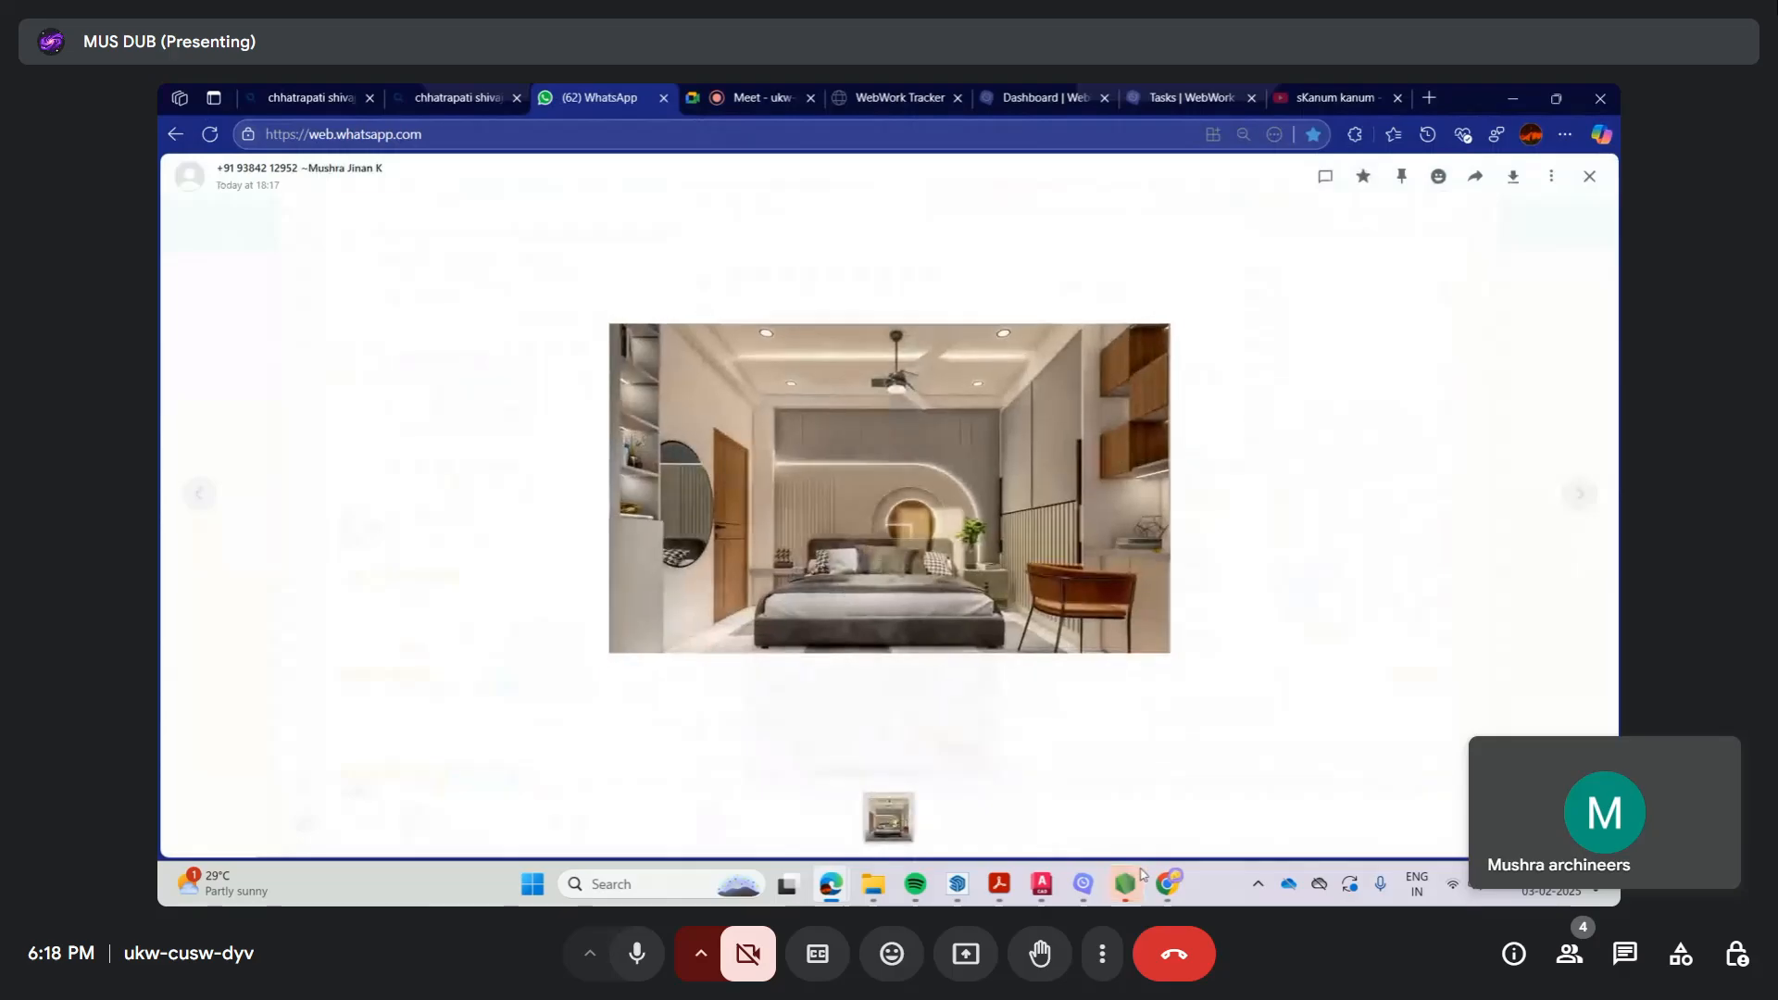
pyautogui.moveTo(1169, 883)
pyautogui.click(1159, 844)
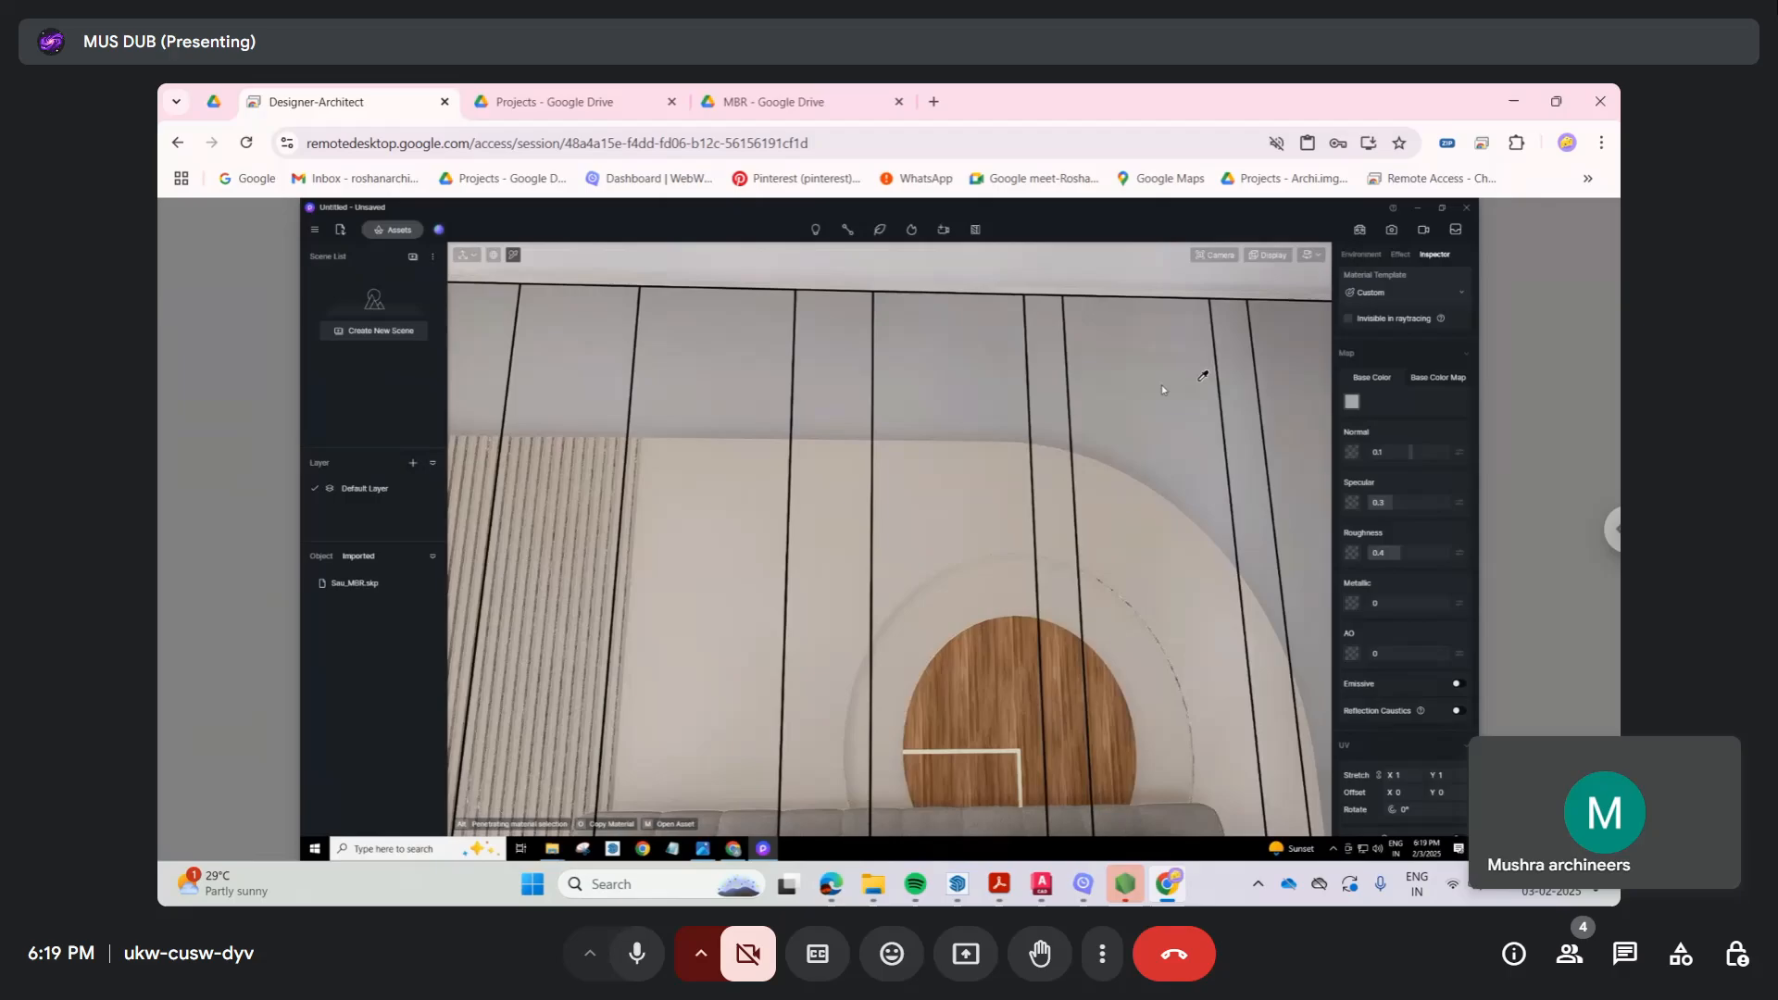
# Step: Darken the grey wall panelling's base colour to an HSV value of 60 and set its roughness to 0.14
pyautogui.click(1352, 400)
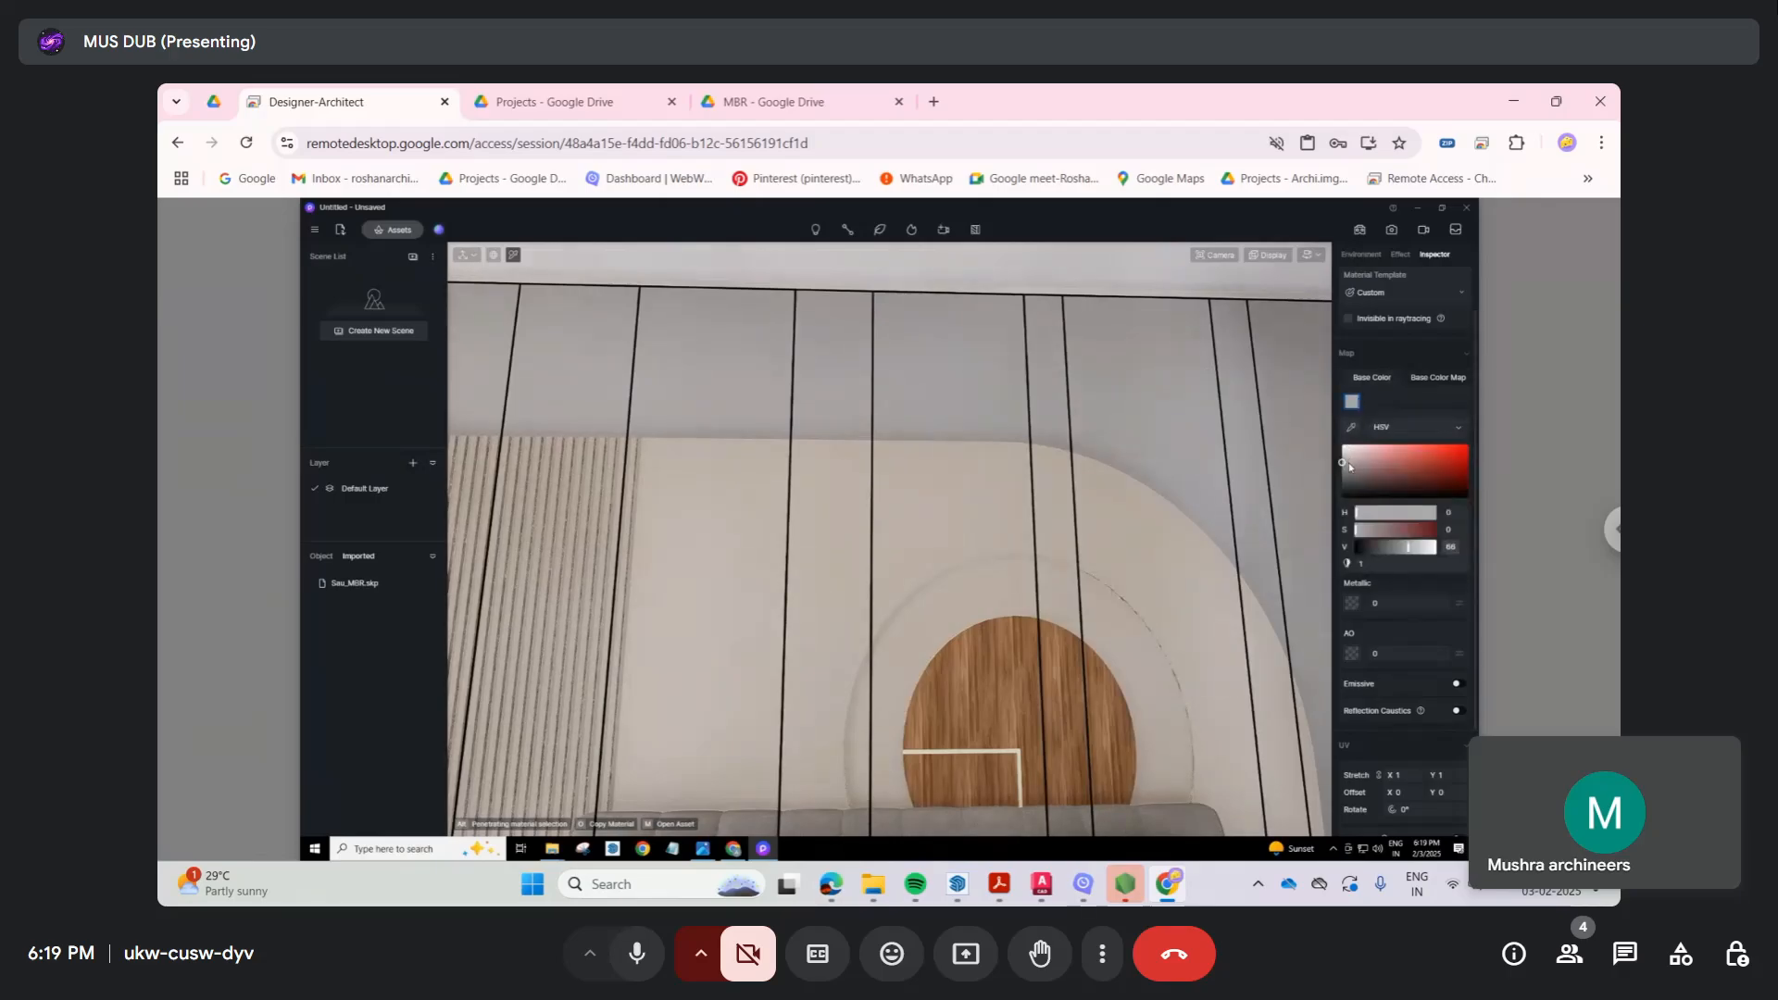
pyautogui.moveTo(1346, 469); pyautogui.dragTo(1342, 466)
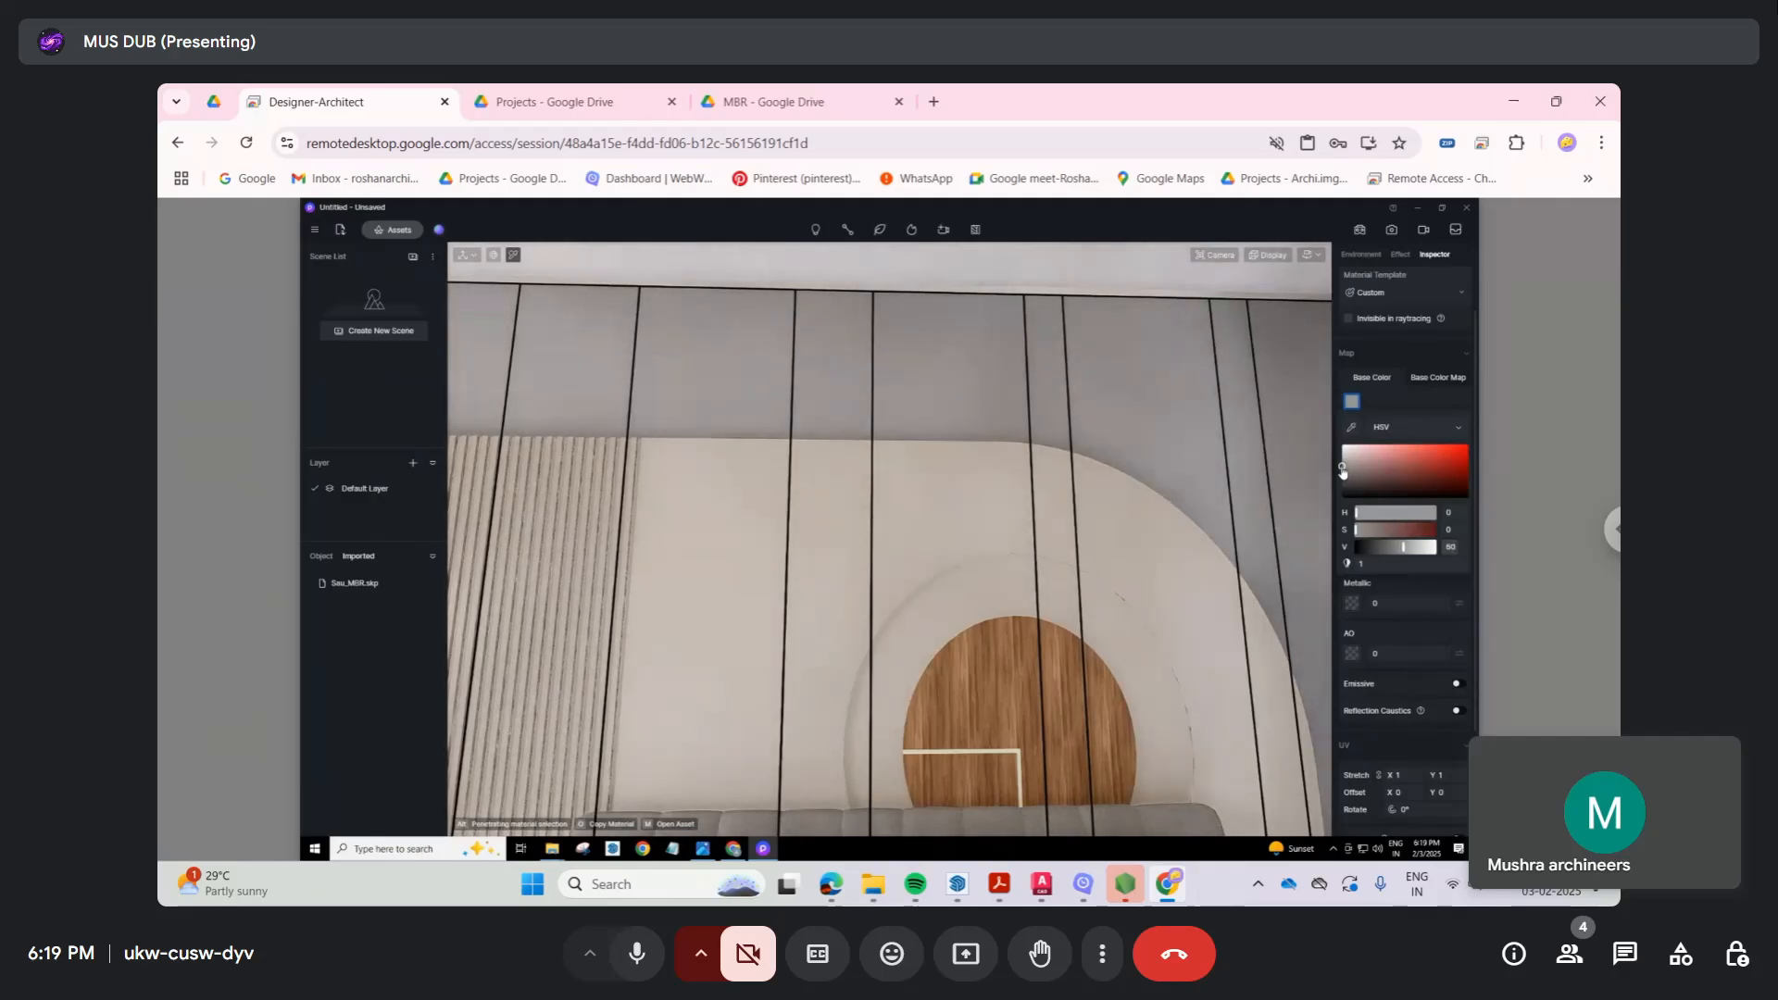
pyautogui.click(1429, 411)
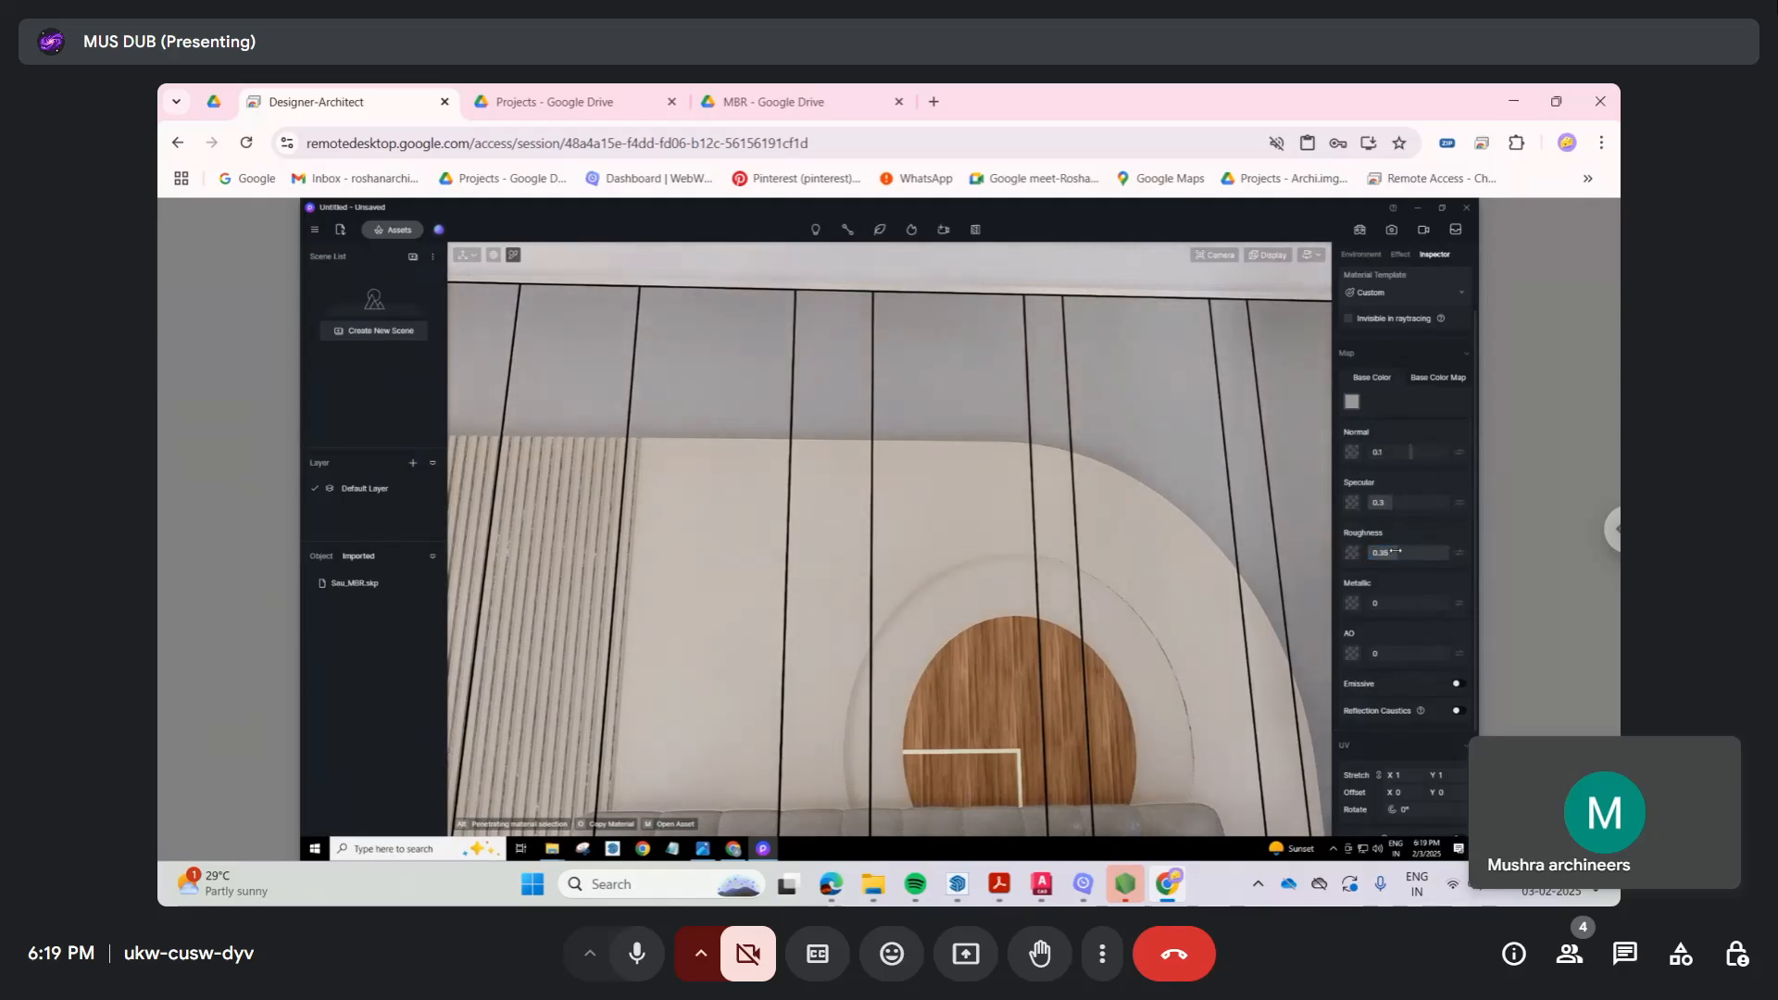
pyautogui.doubleClick(1380, 553)
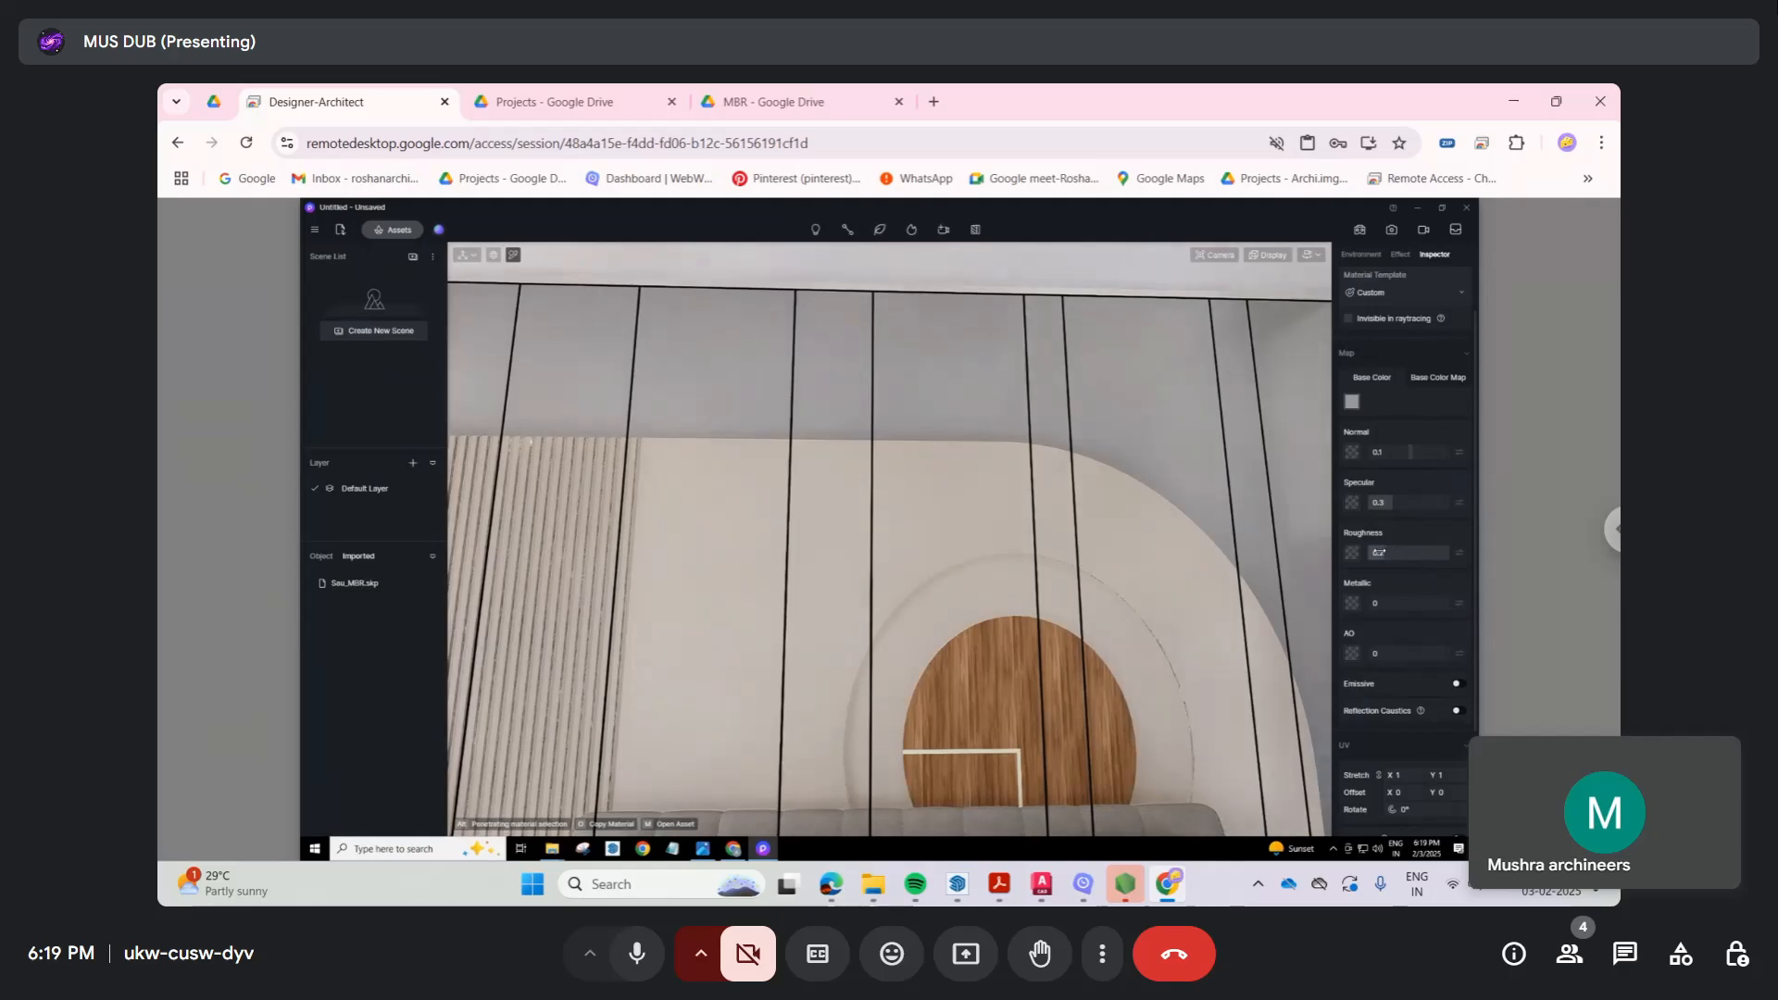
pyautogui.moveTo(984, 492); pyautogui.dragTo(1110, 528, button='right')
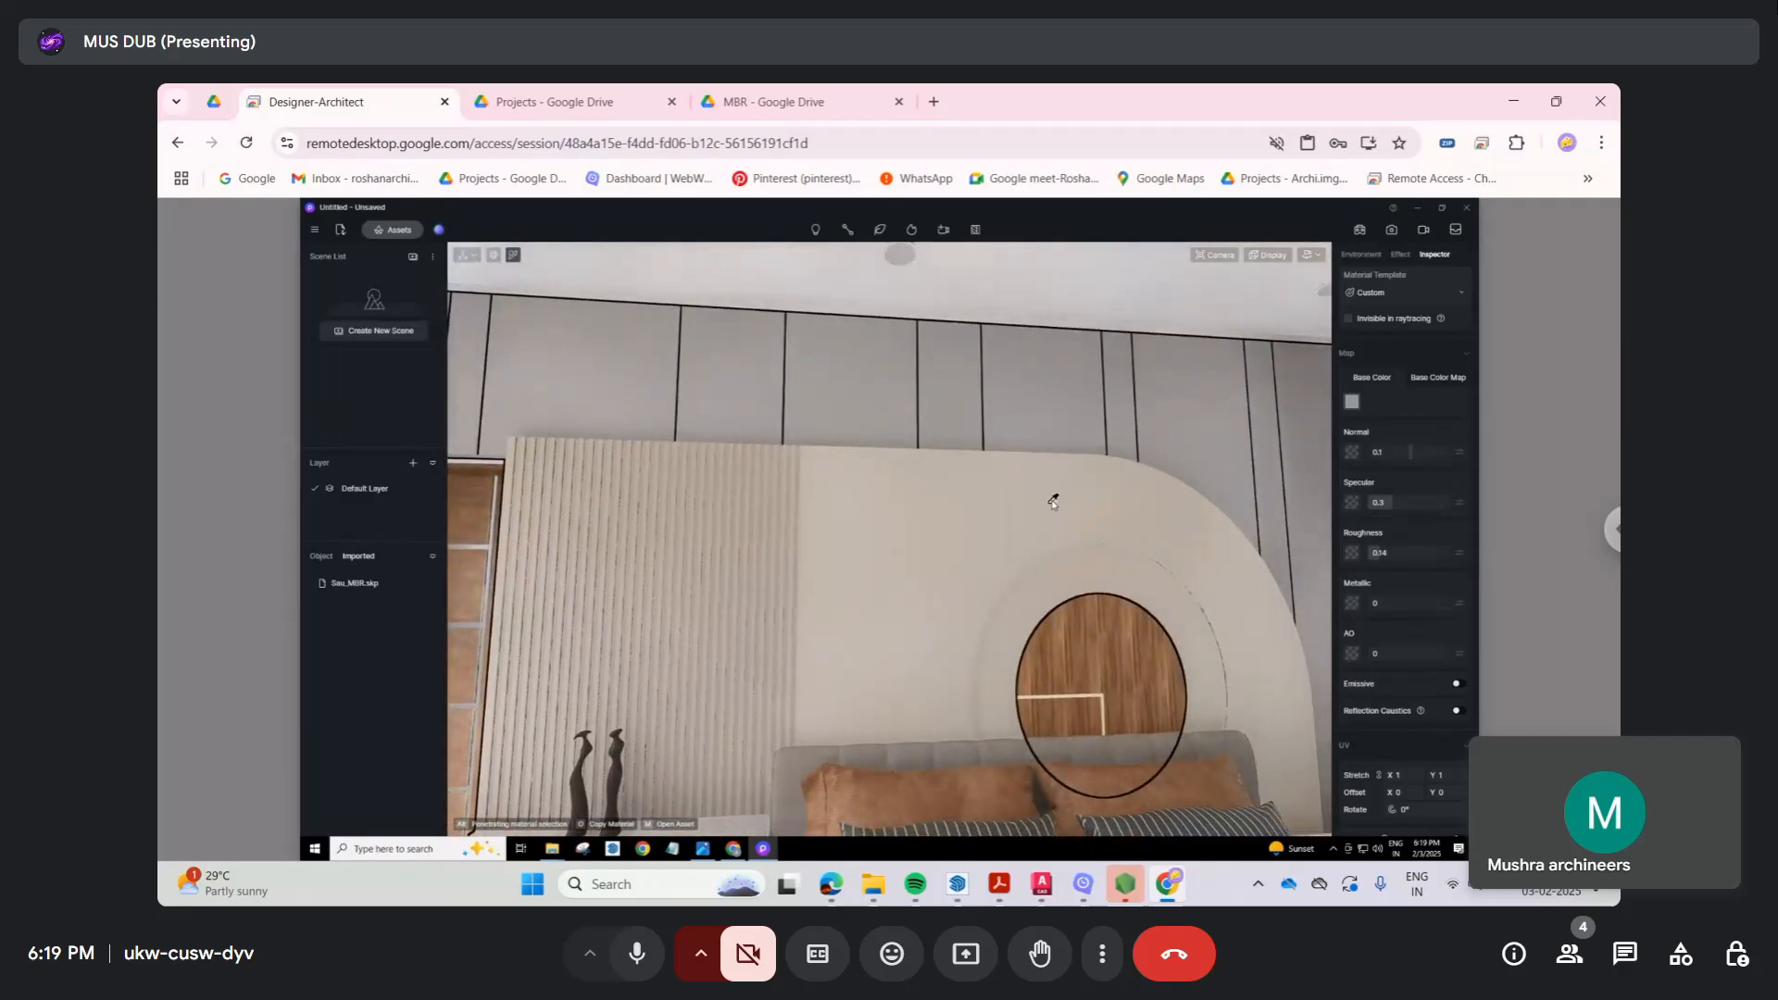
# Step: Darken the curved beige headboard panel's base colour to HSV 31, 13, 61 and set its roughness to 1
pyautogui.click(1053, 501)
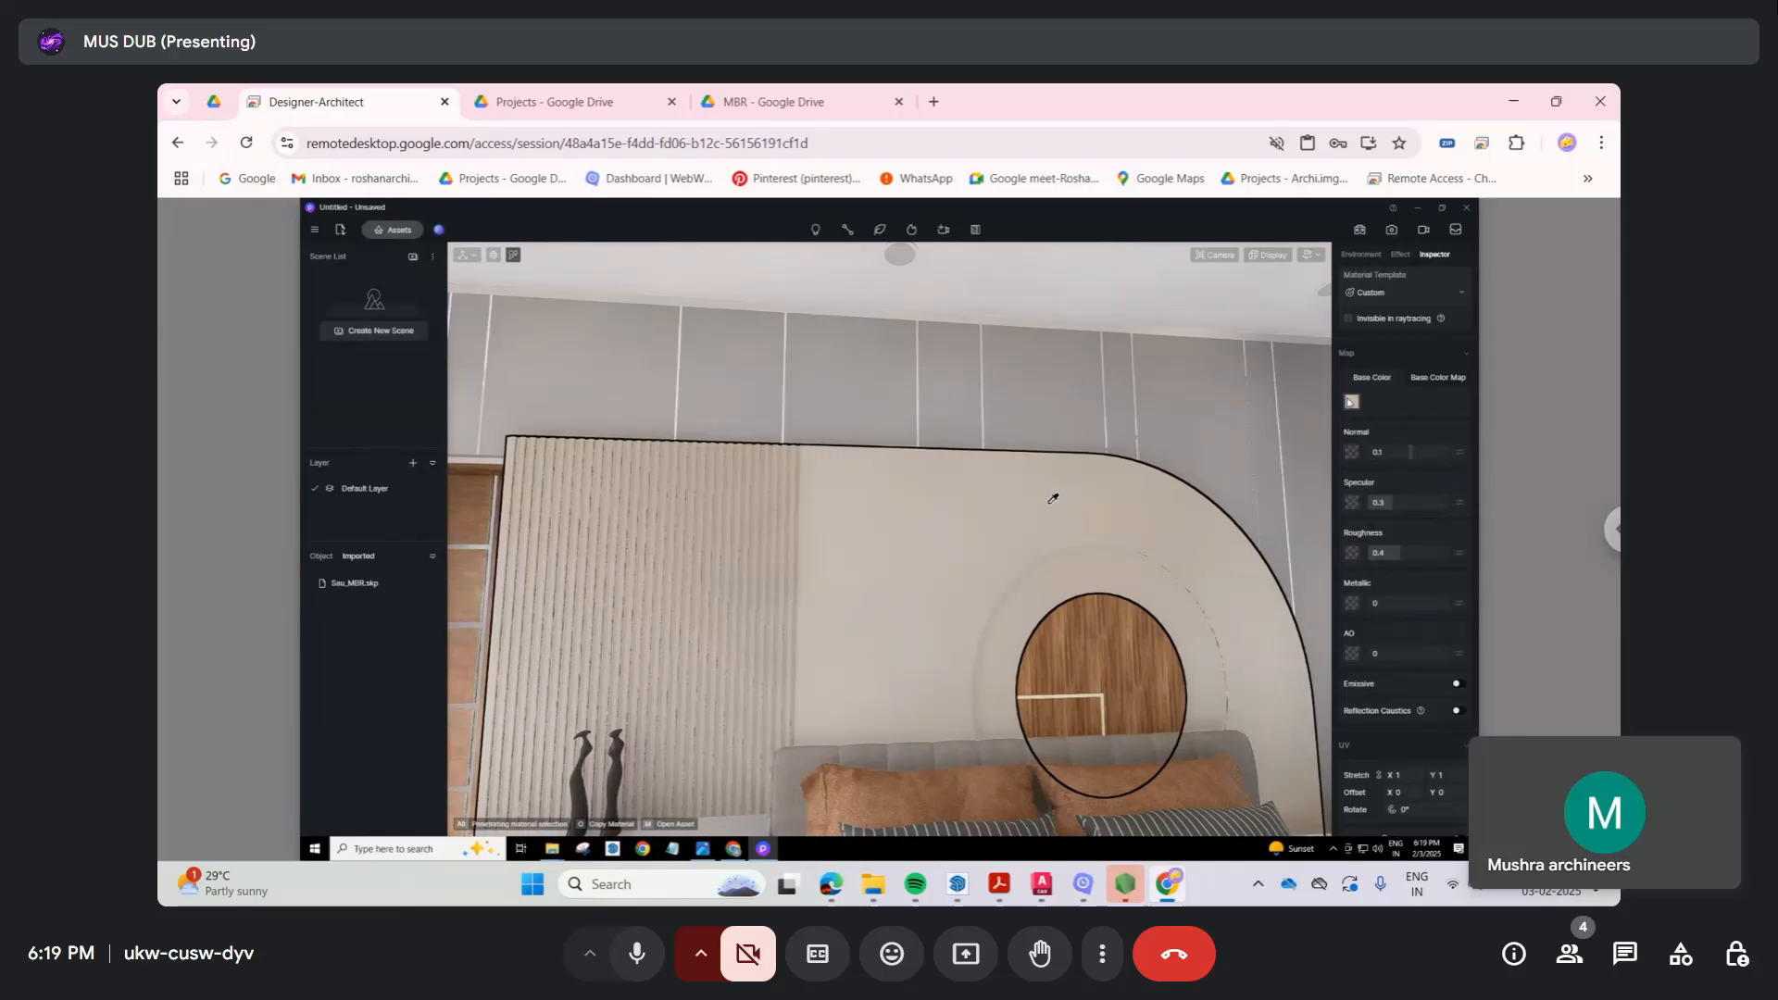
pyautogui.click(1351, 404)
pyautogui.click(1352, 405)
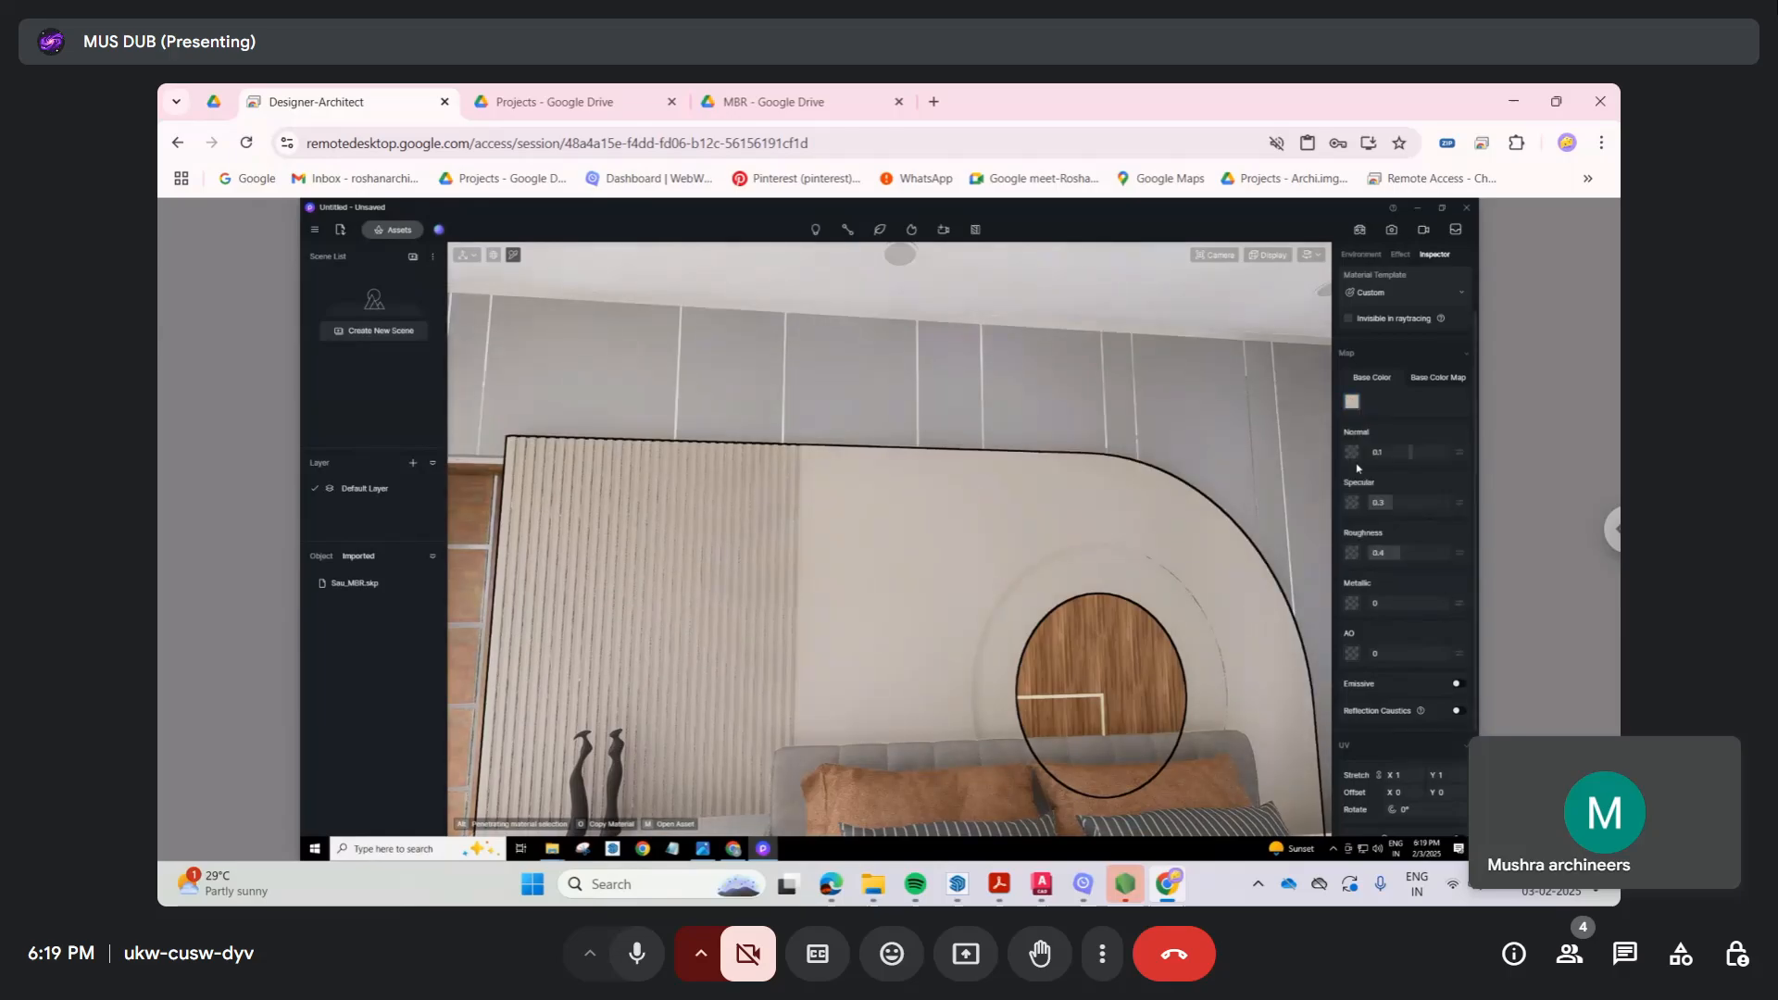
pyautogui.click(1353, 404)
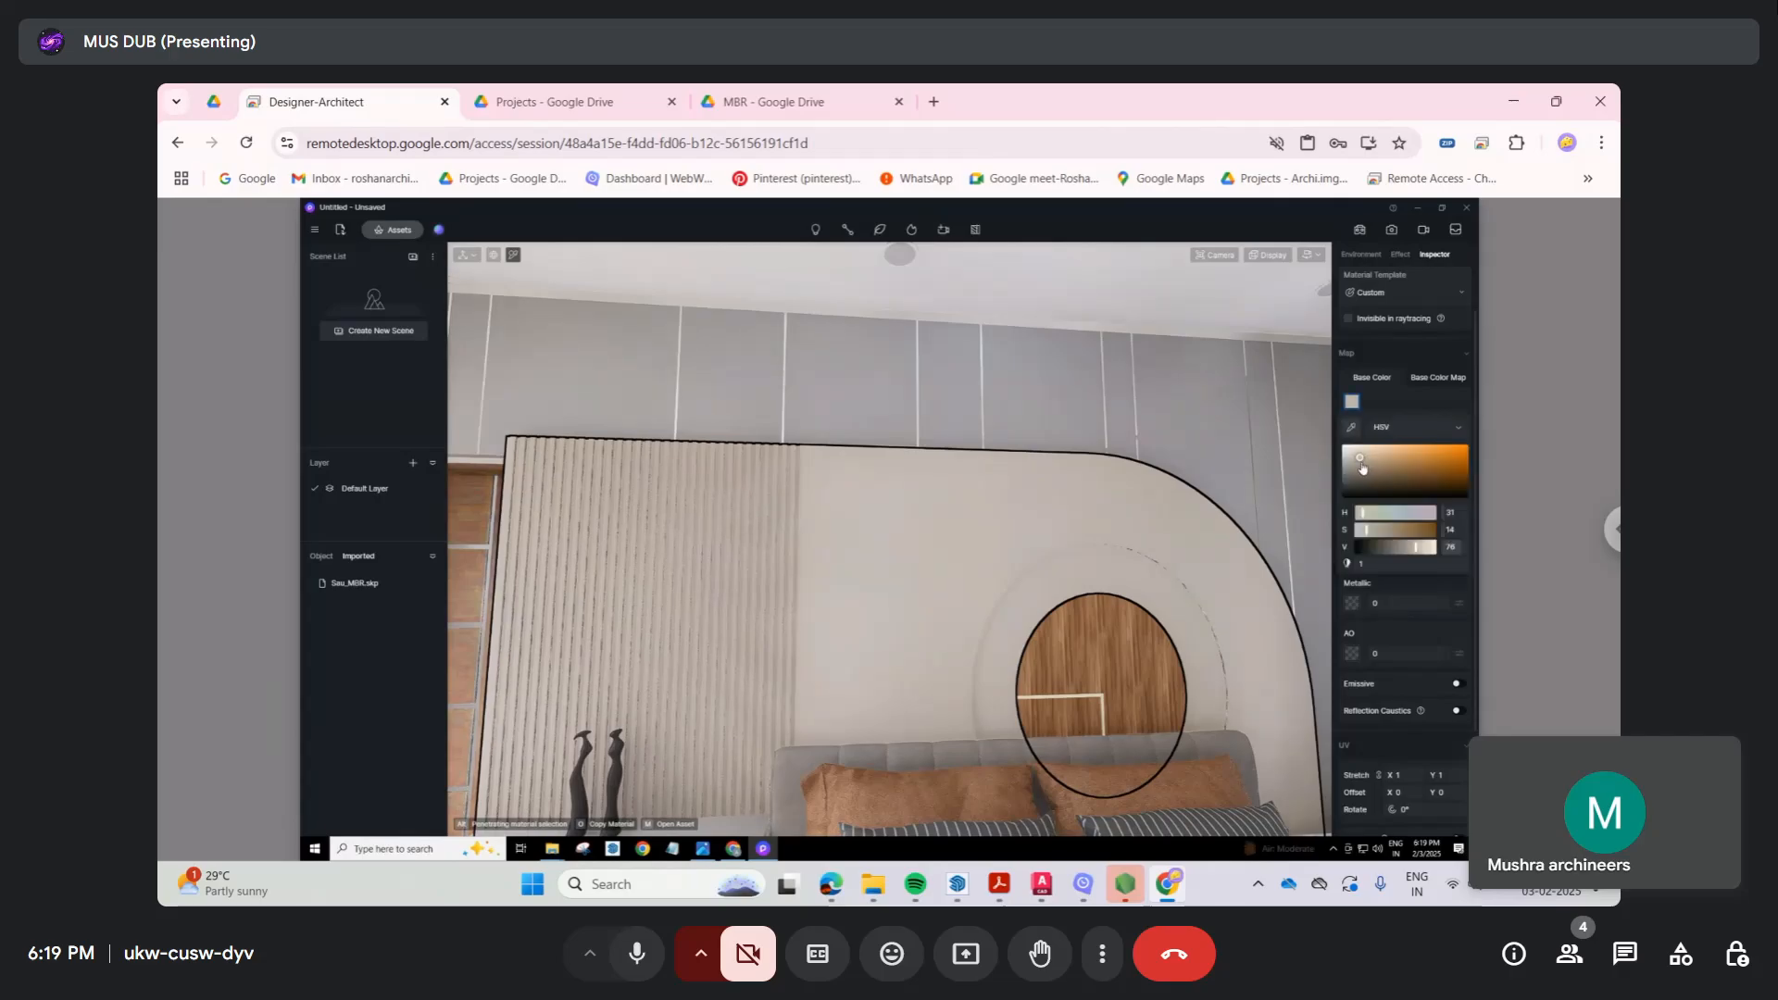
pyautogui.click(1361, 474)
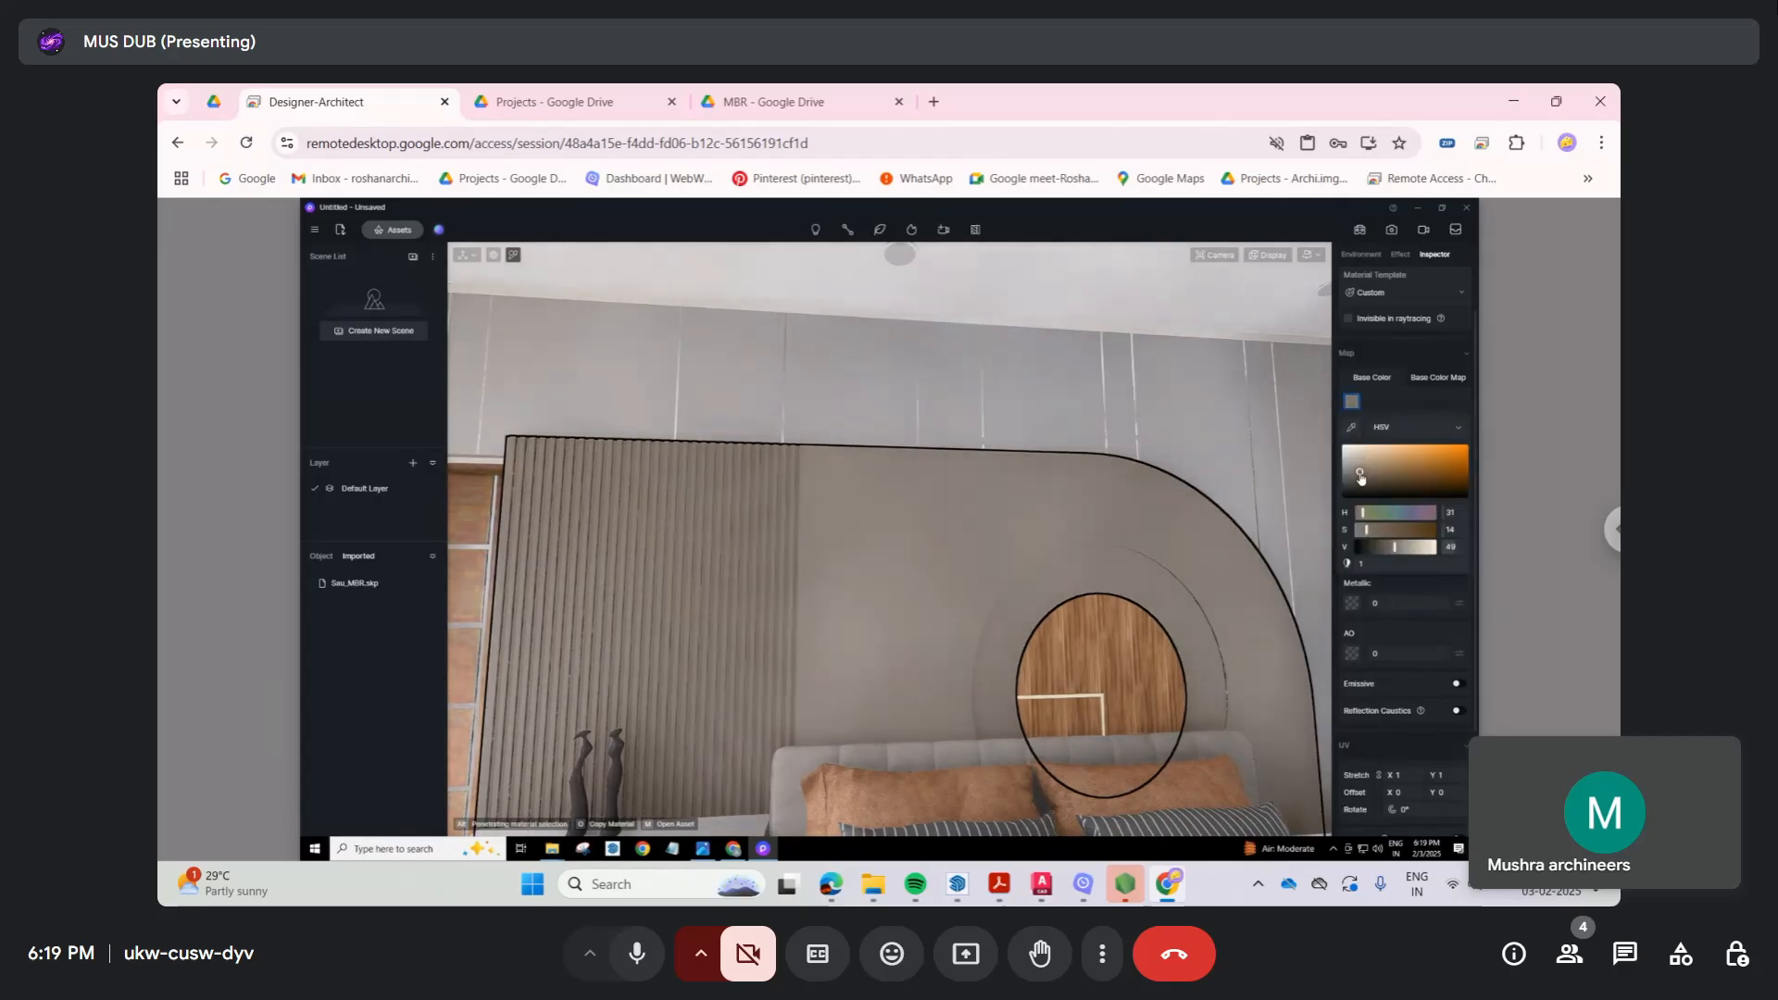
pyautogui.click(1360, 474)
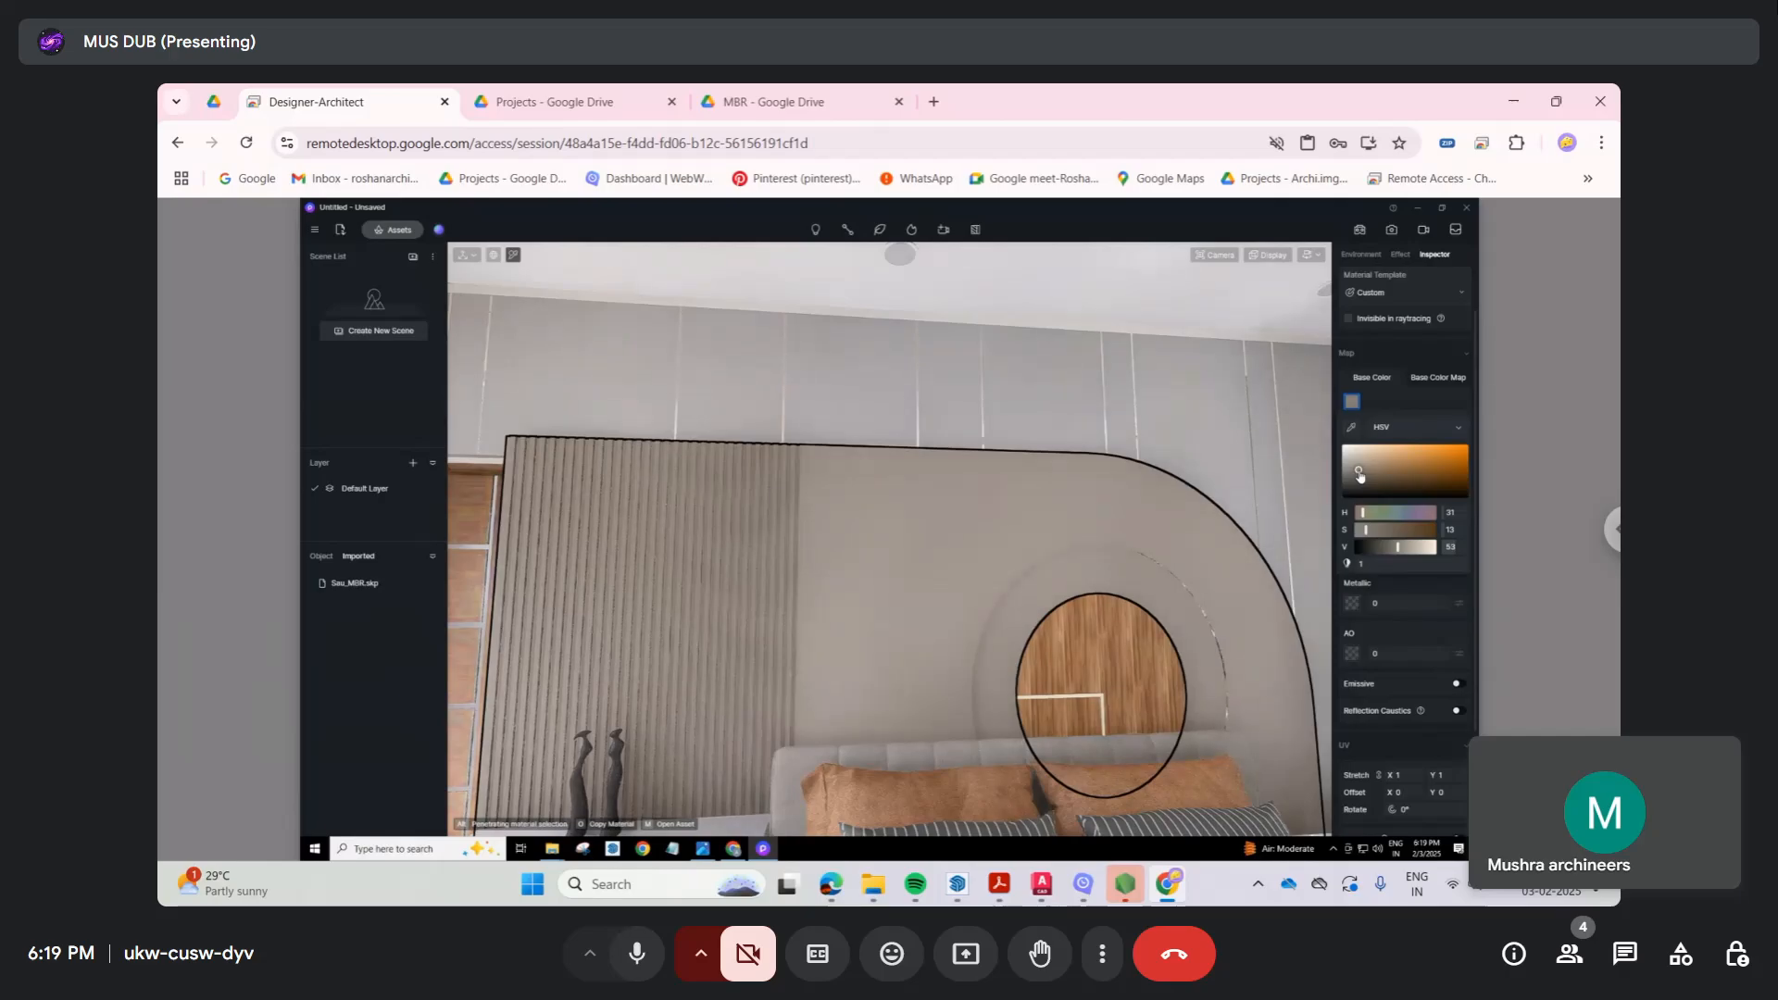
pyautogui.click(1360, 472)
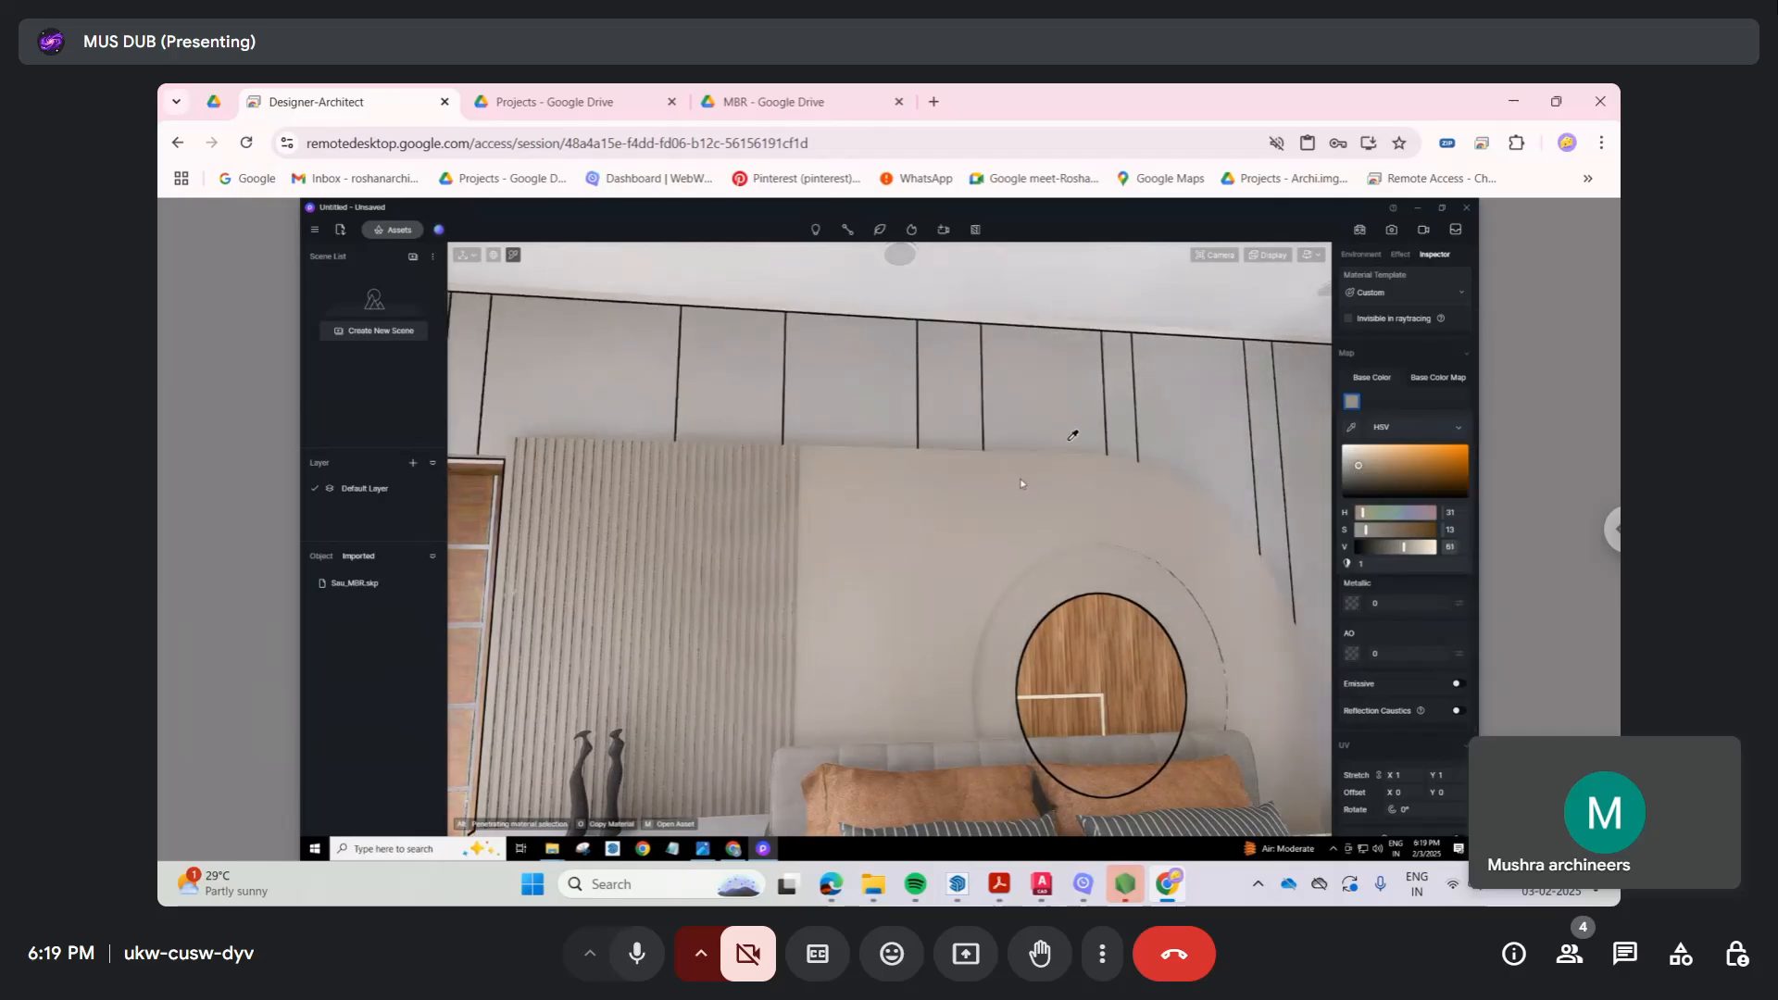
pyautogui.press('d')
pyautogui.click(1456, 426)
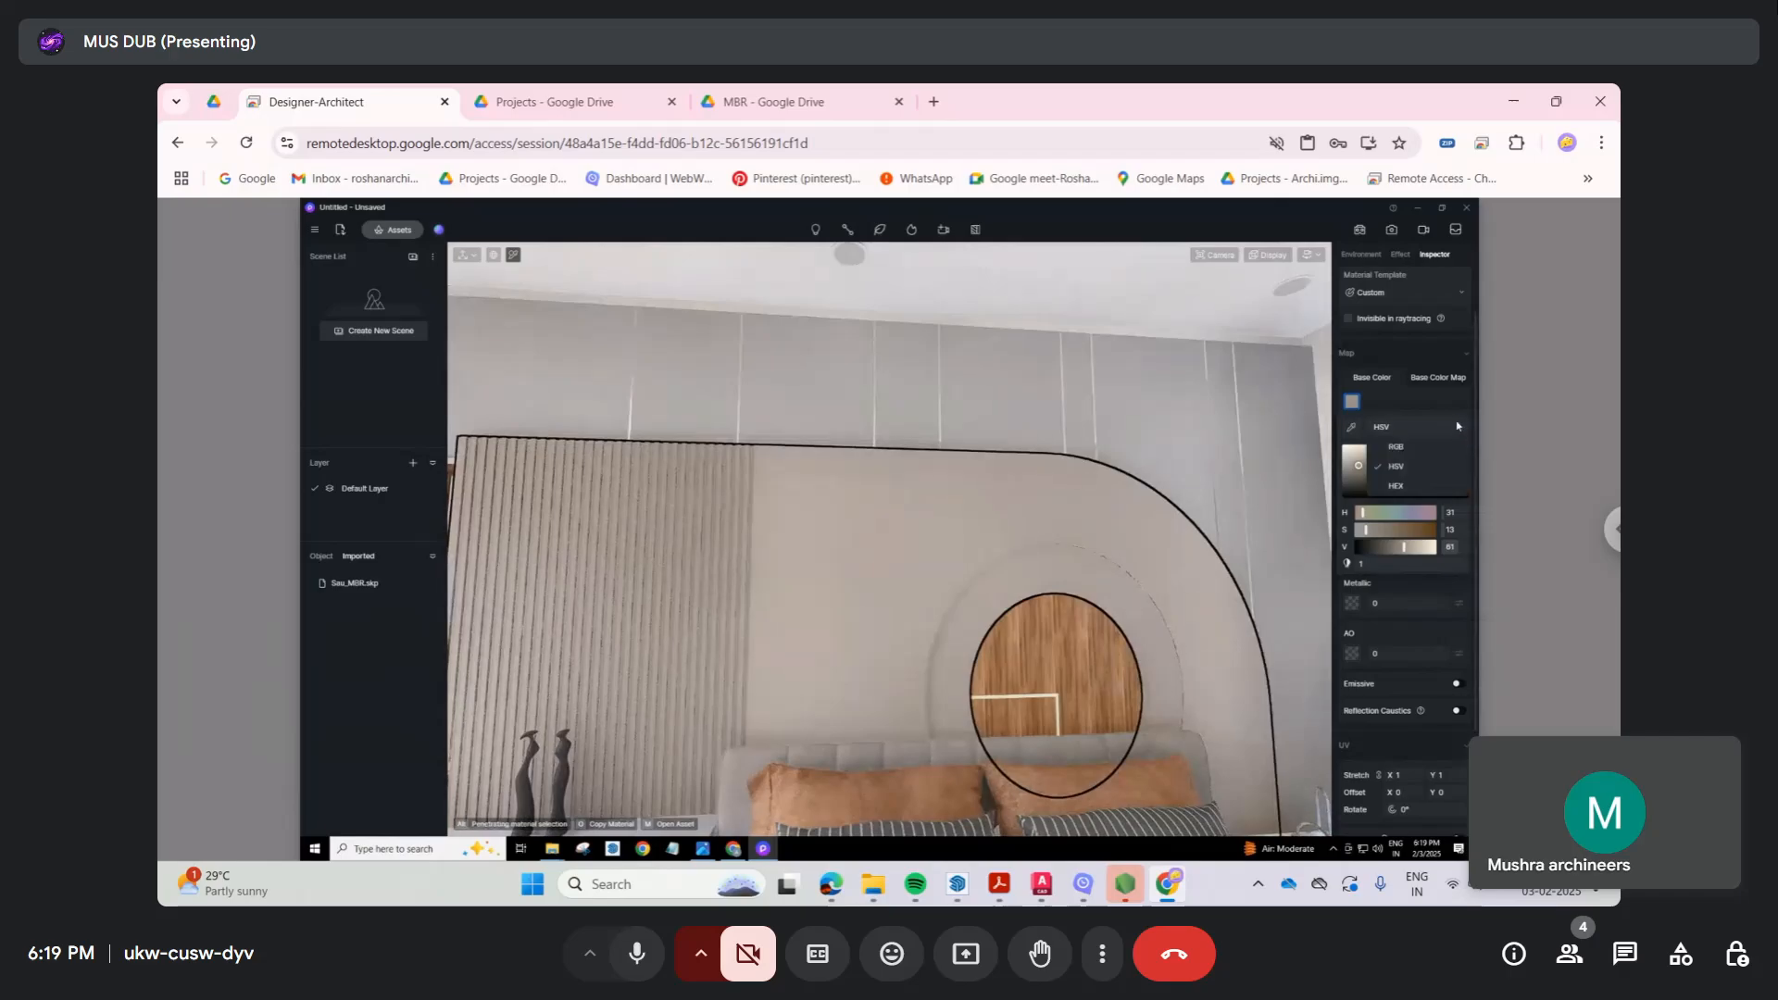
pyautogui.click(1455, 408)
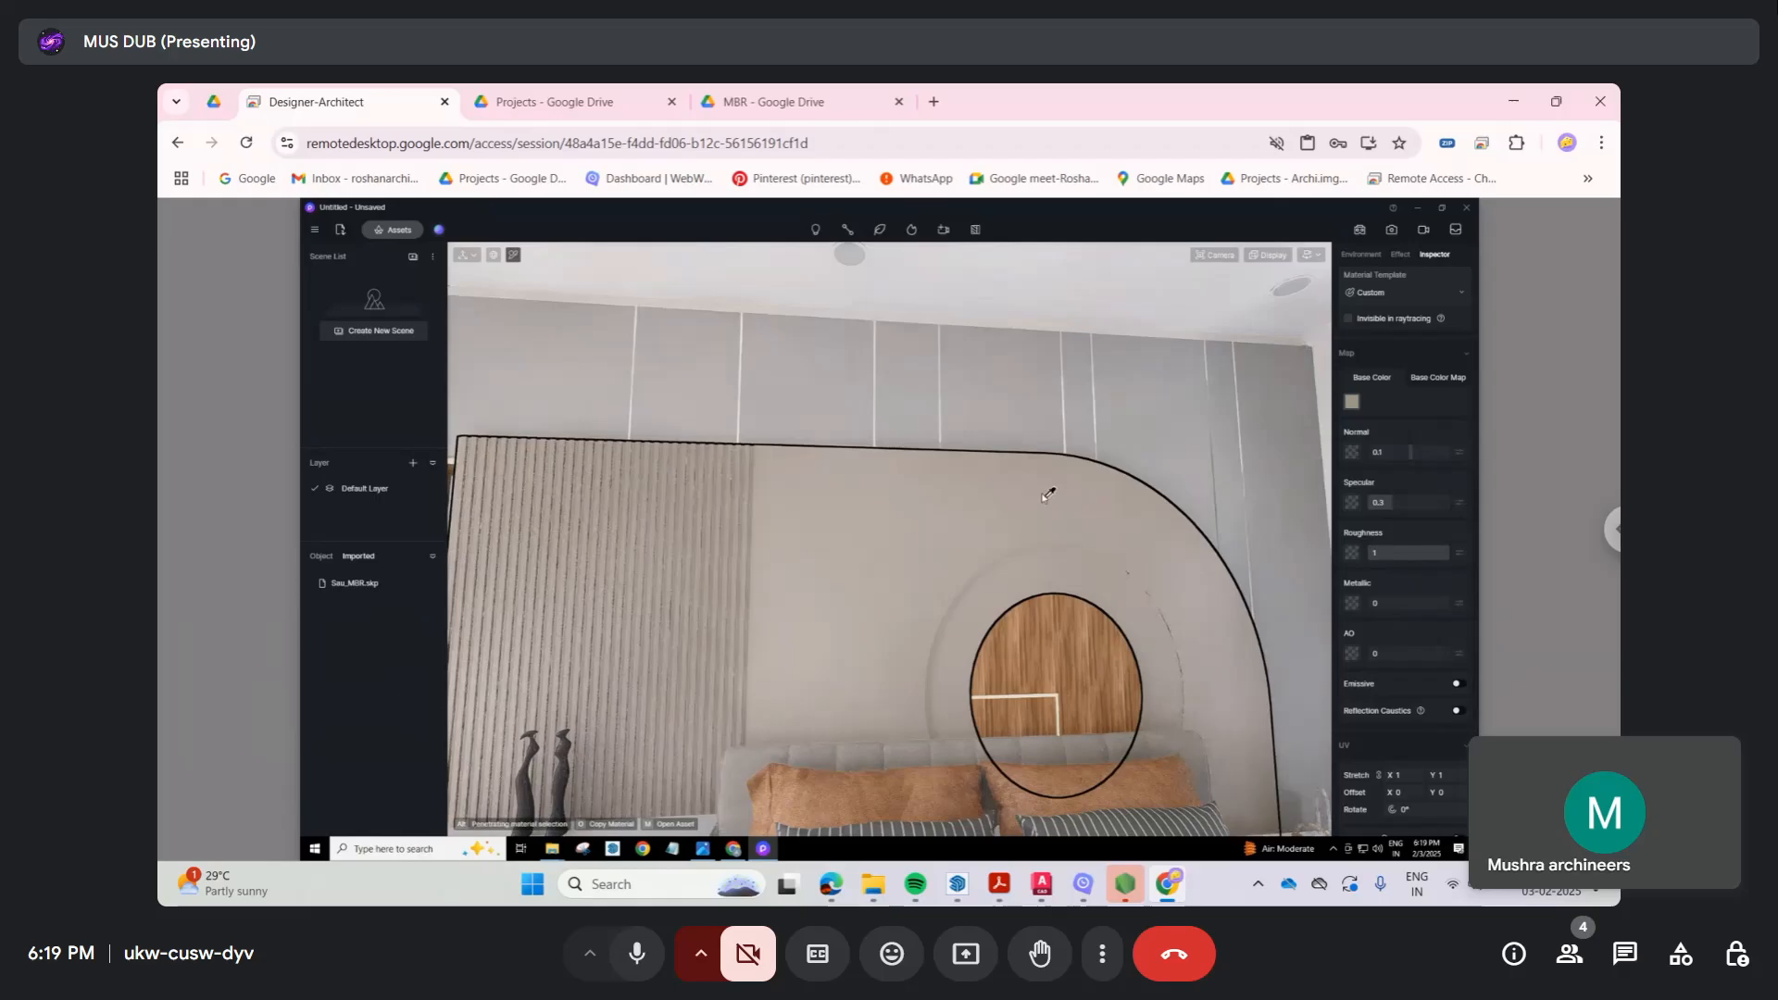
# Step: Pick the wooden circle's material behind the bed and set its UV stretch to 1.188 and X offset to 1.65
pyautogui.moveTo(992, 508); pyautogui.dragTo(1011, 663, button='right')
pyautogui.scroll(-1, 950, 514)
pyautogui.scroll(2, 996, 622)
pyautogui.scroll(2, 1009, 661)
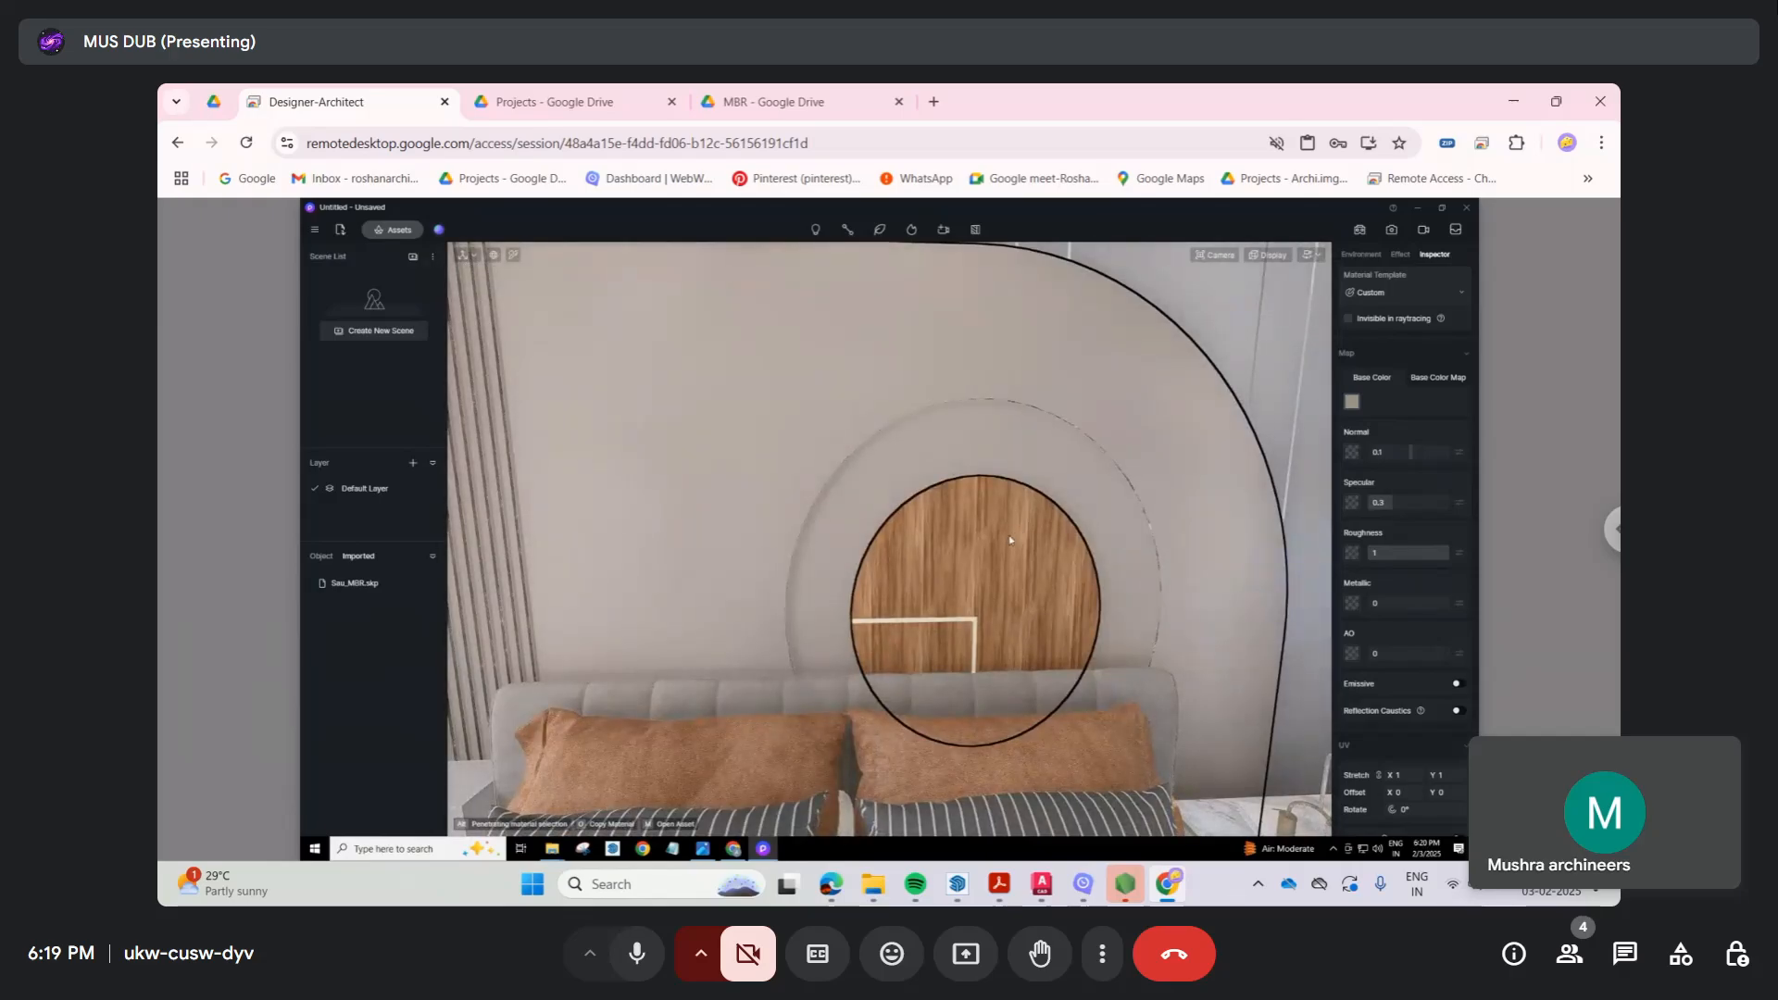
pyautogui.click(513, 255)
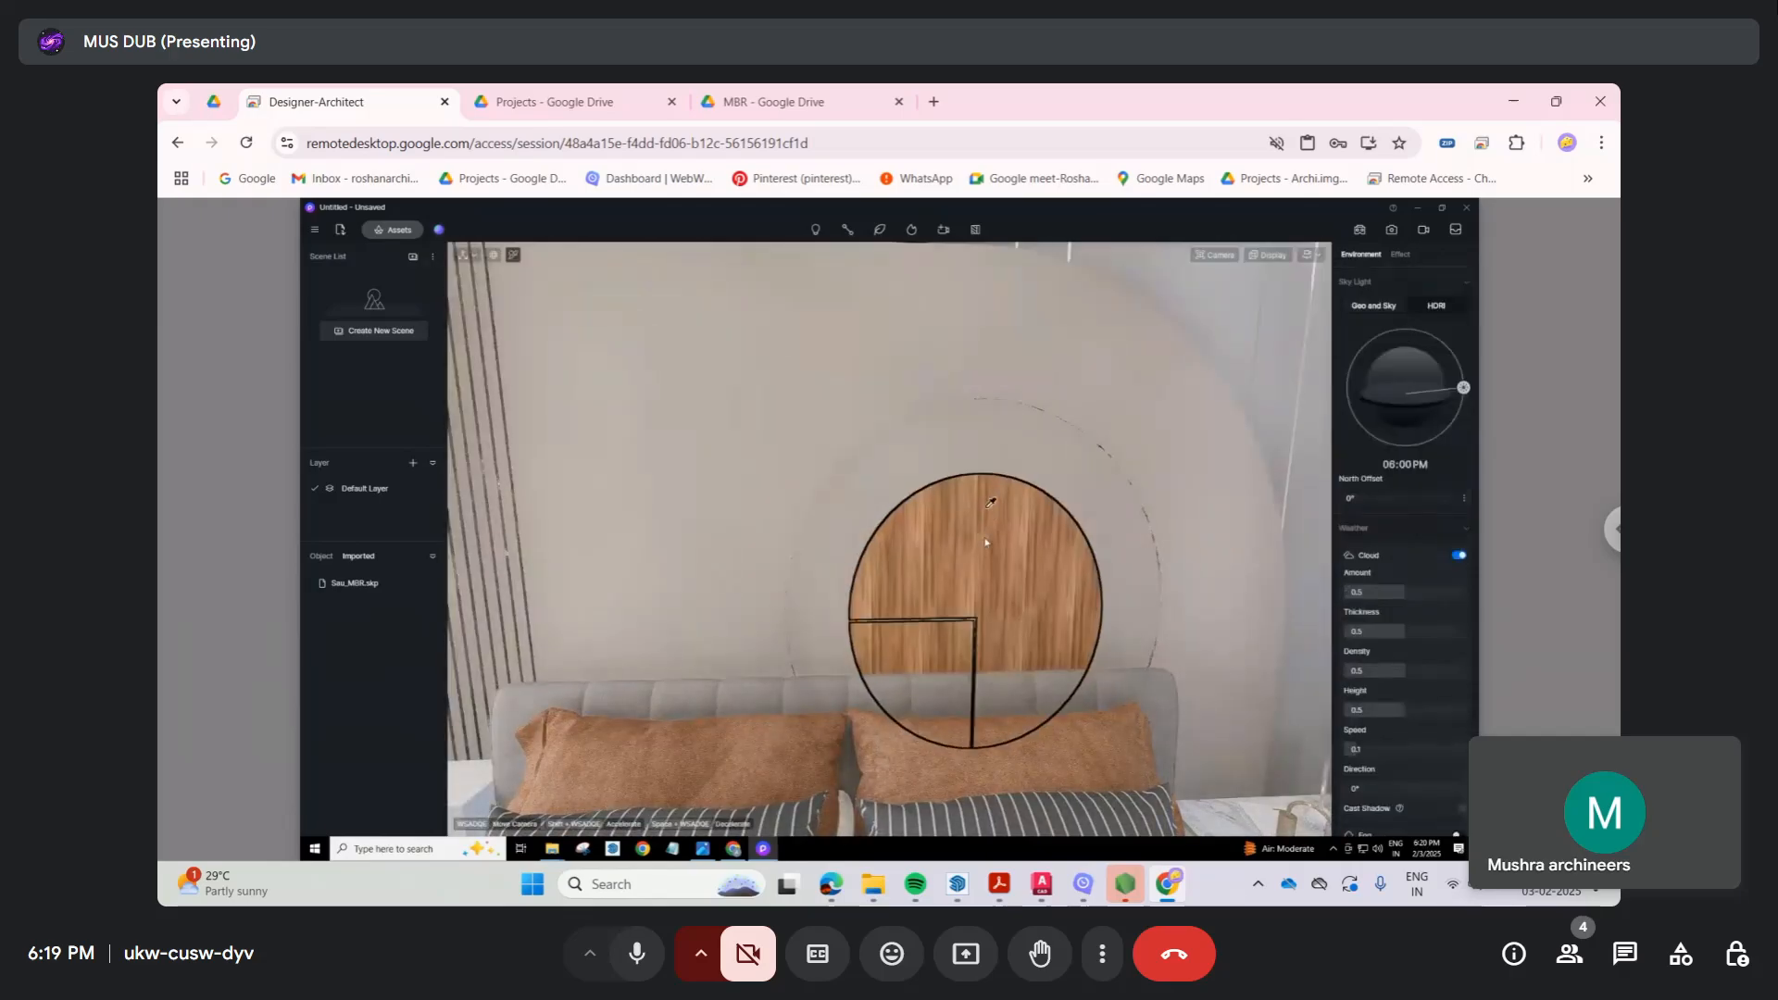
pyautogui.click(983, 541)
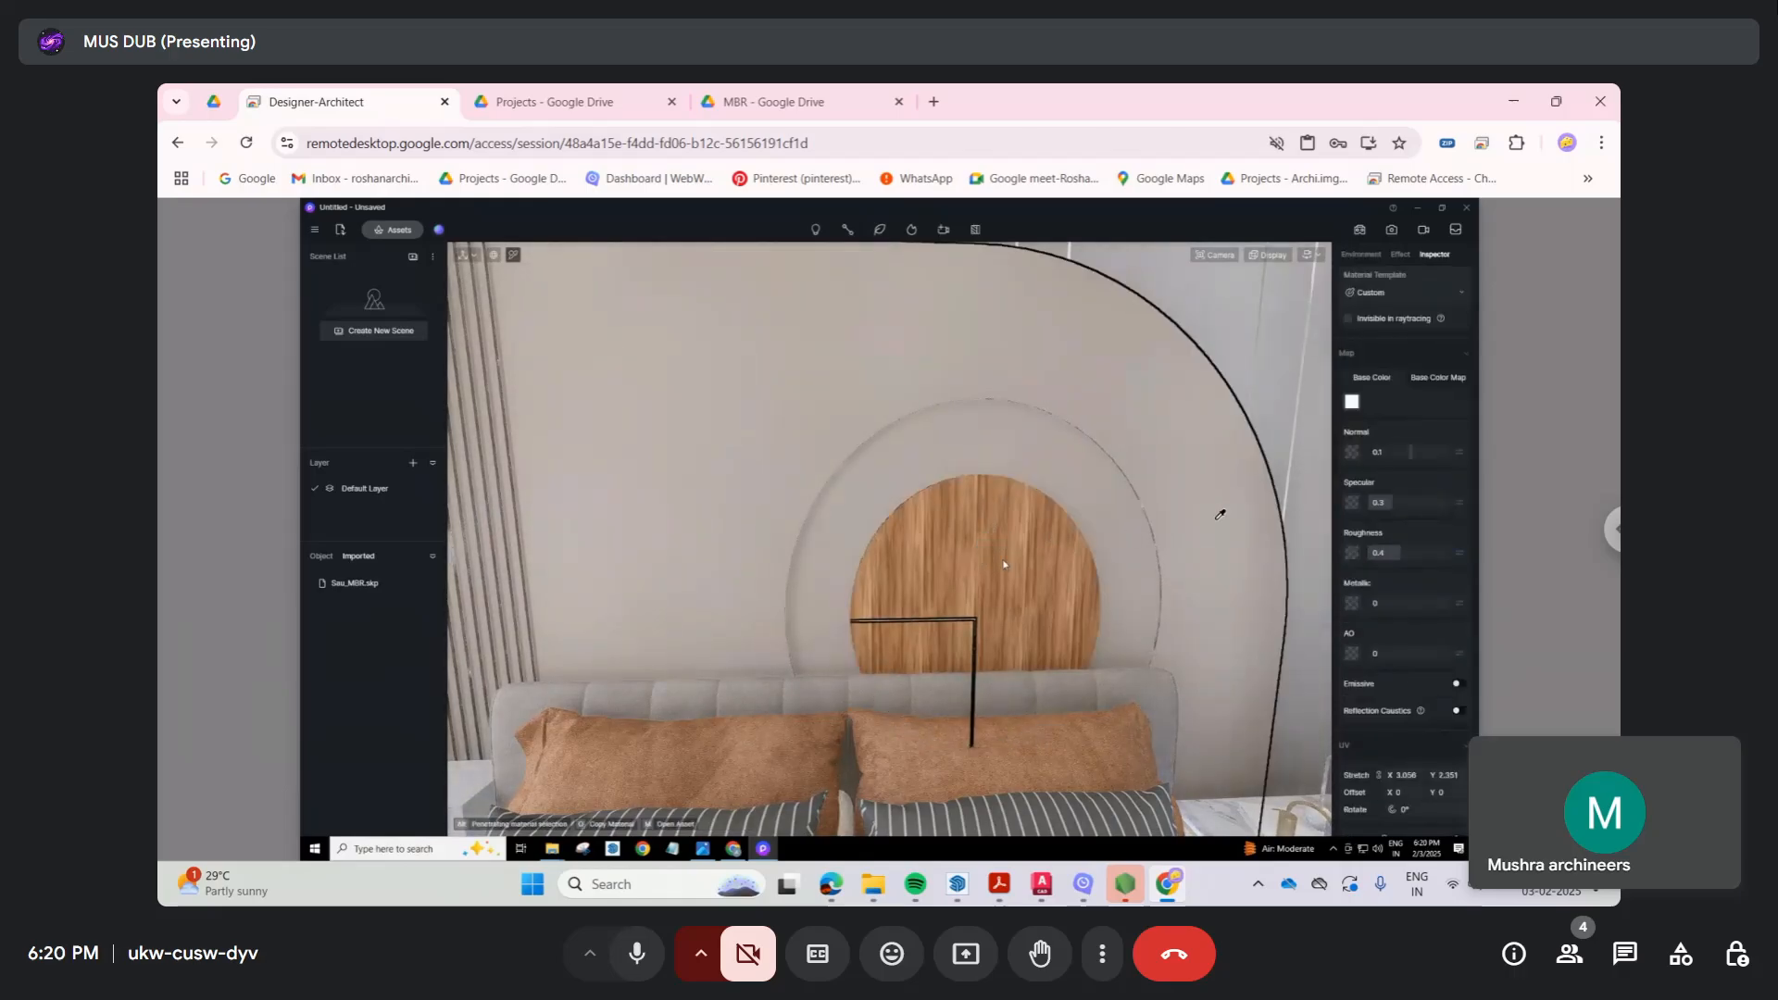
pyautogui.scroll(-2, 1402, 597)
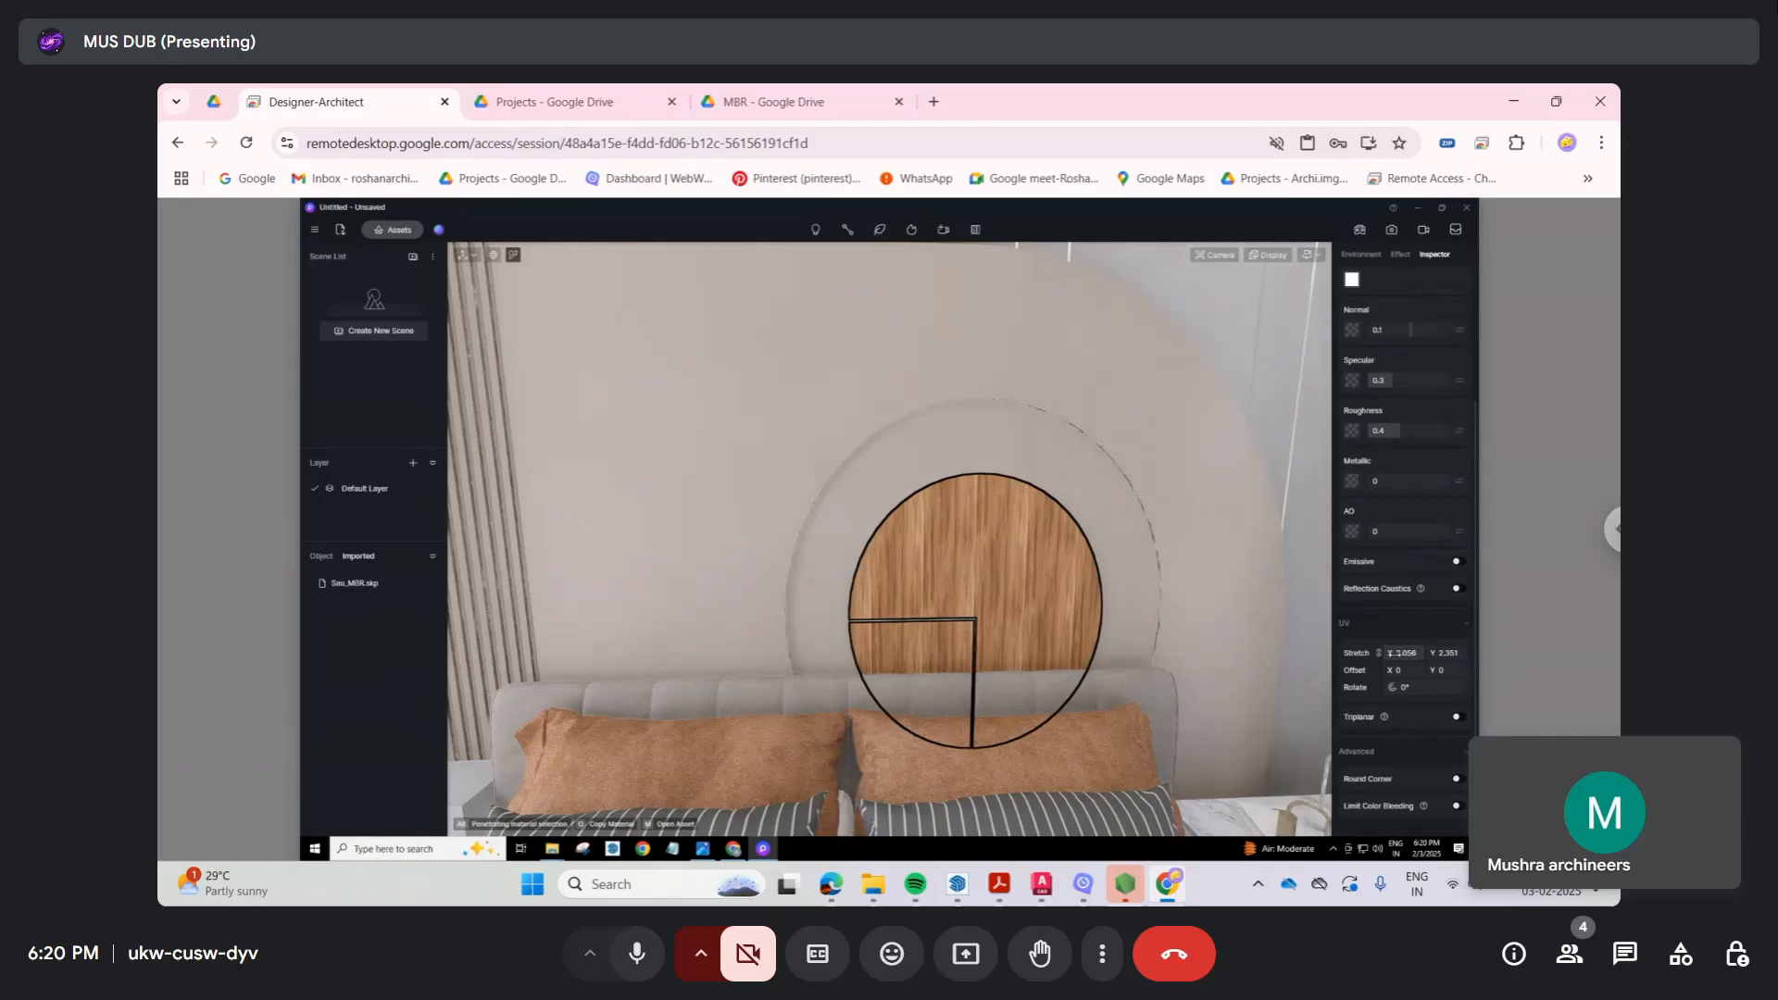
pyautogui.moveTo(1391, 653); pyautogui.dragTo(1276, 662)
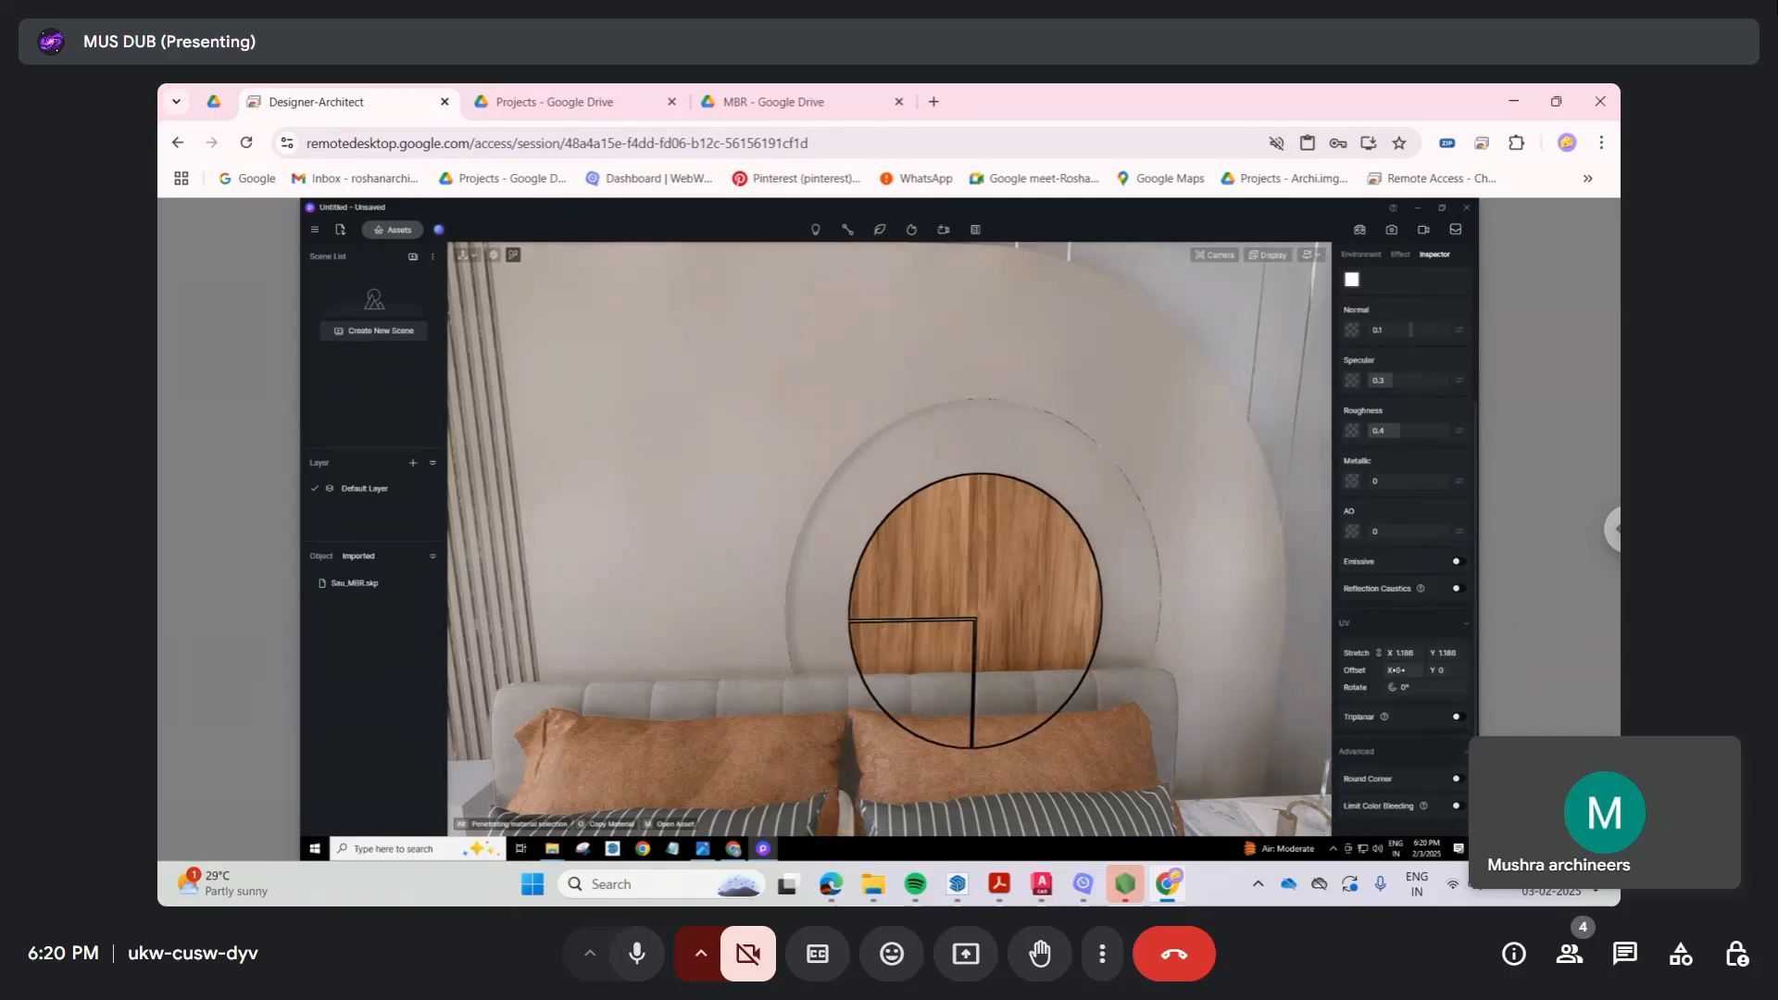
pyautogui.moveTo(1397, 673); pyautogui.dragTo(1436, 667)
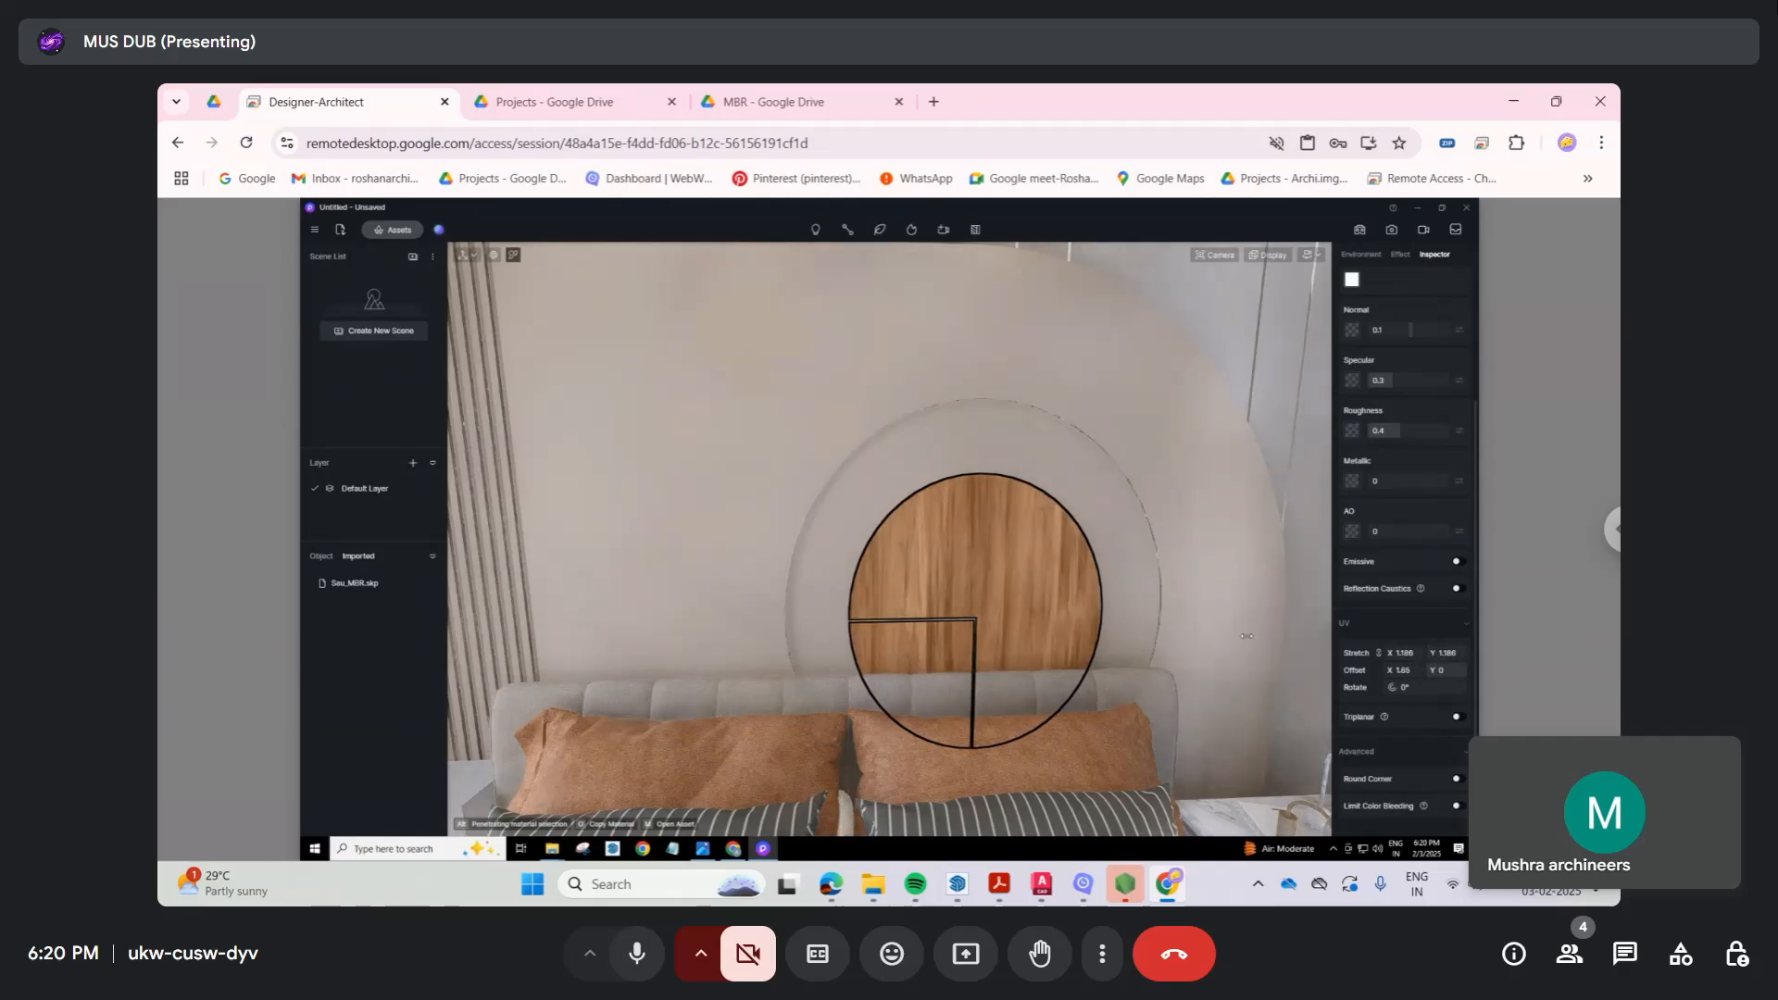
# Step: Darken the wooden circle's base colour to an HSV value of 60 and lower its roughness to 0
pyautogui.click(1352, 279)
pyautogui.moveTo(1343, 326); pyautogui.dragTo(1340, 345)
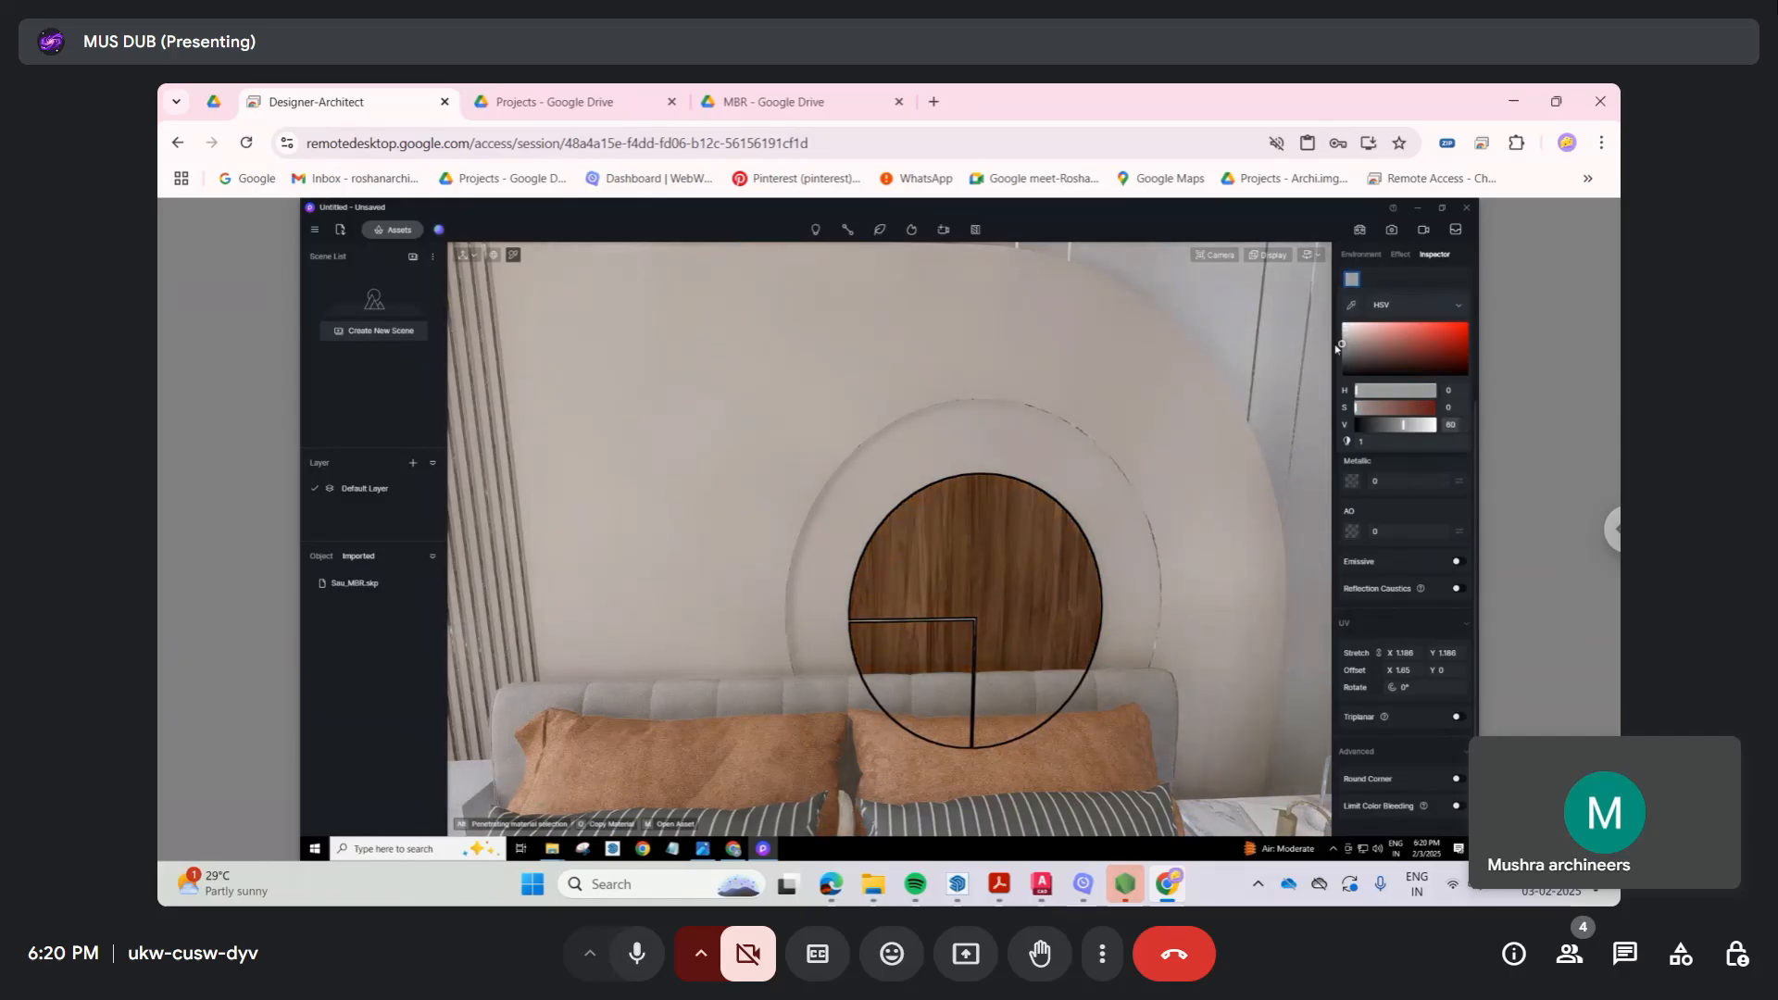
pyautogui.click(1301, 355)
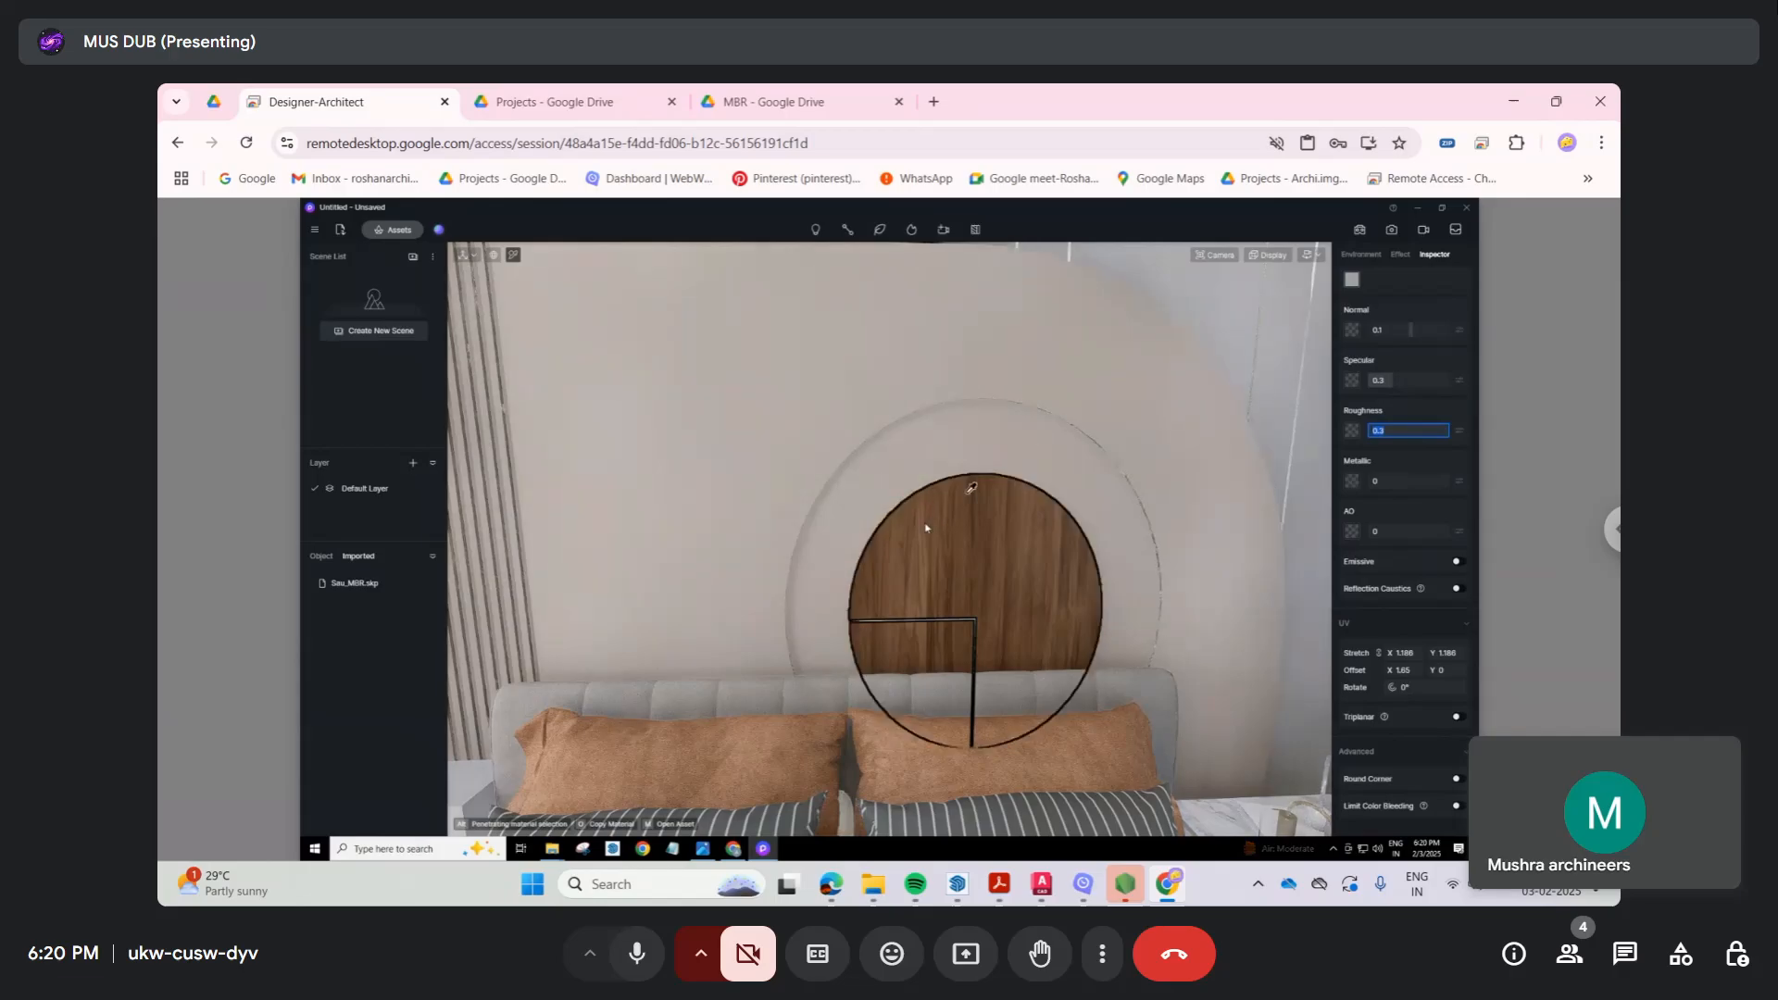
# Step: Examine the reflections on the wooden circle and headboard wall from farther away and close up
pyautogui.moveTo(843, 561); pyautogui.dragTo(952, 575, button='right')
pyautogui.scroll(-2, 912, 488)
pyautogui.scroll(-5, 952, 575)
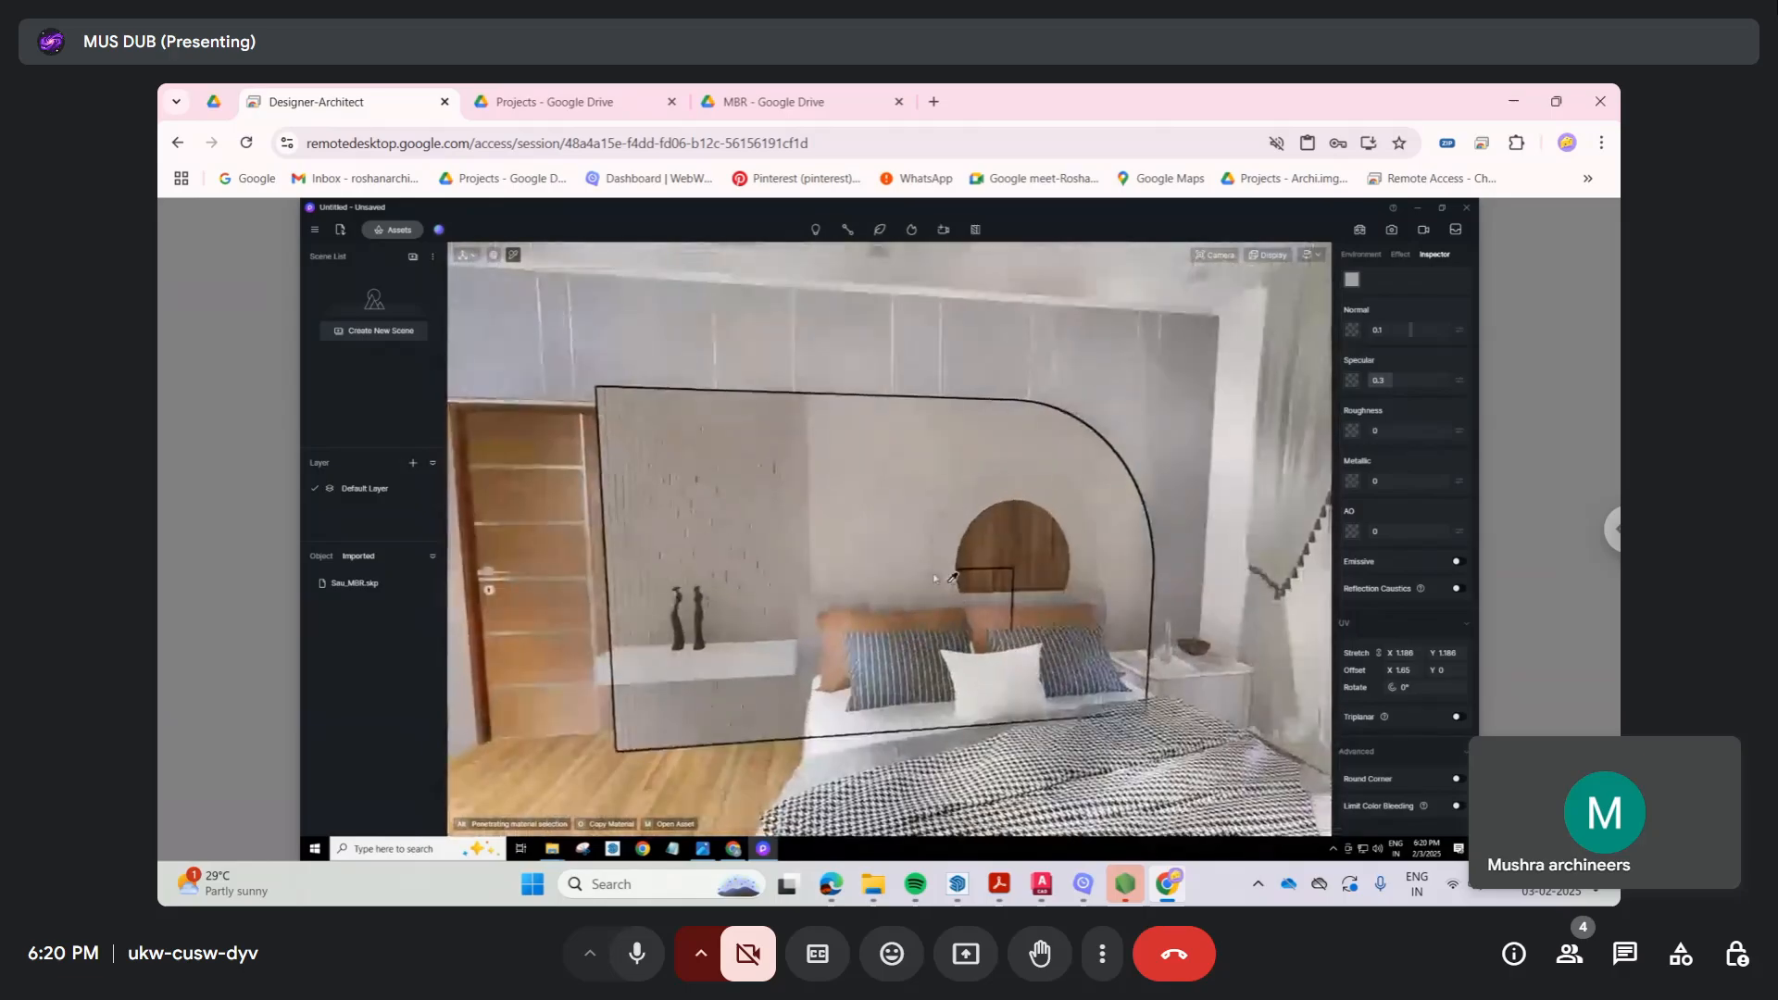
pyautogui.scroll(5, 852, 525)
pyautogui.scroll(-5, 853, 526)
pyautogui.scroll(1, 853, 527)
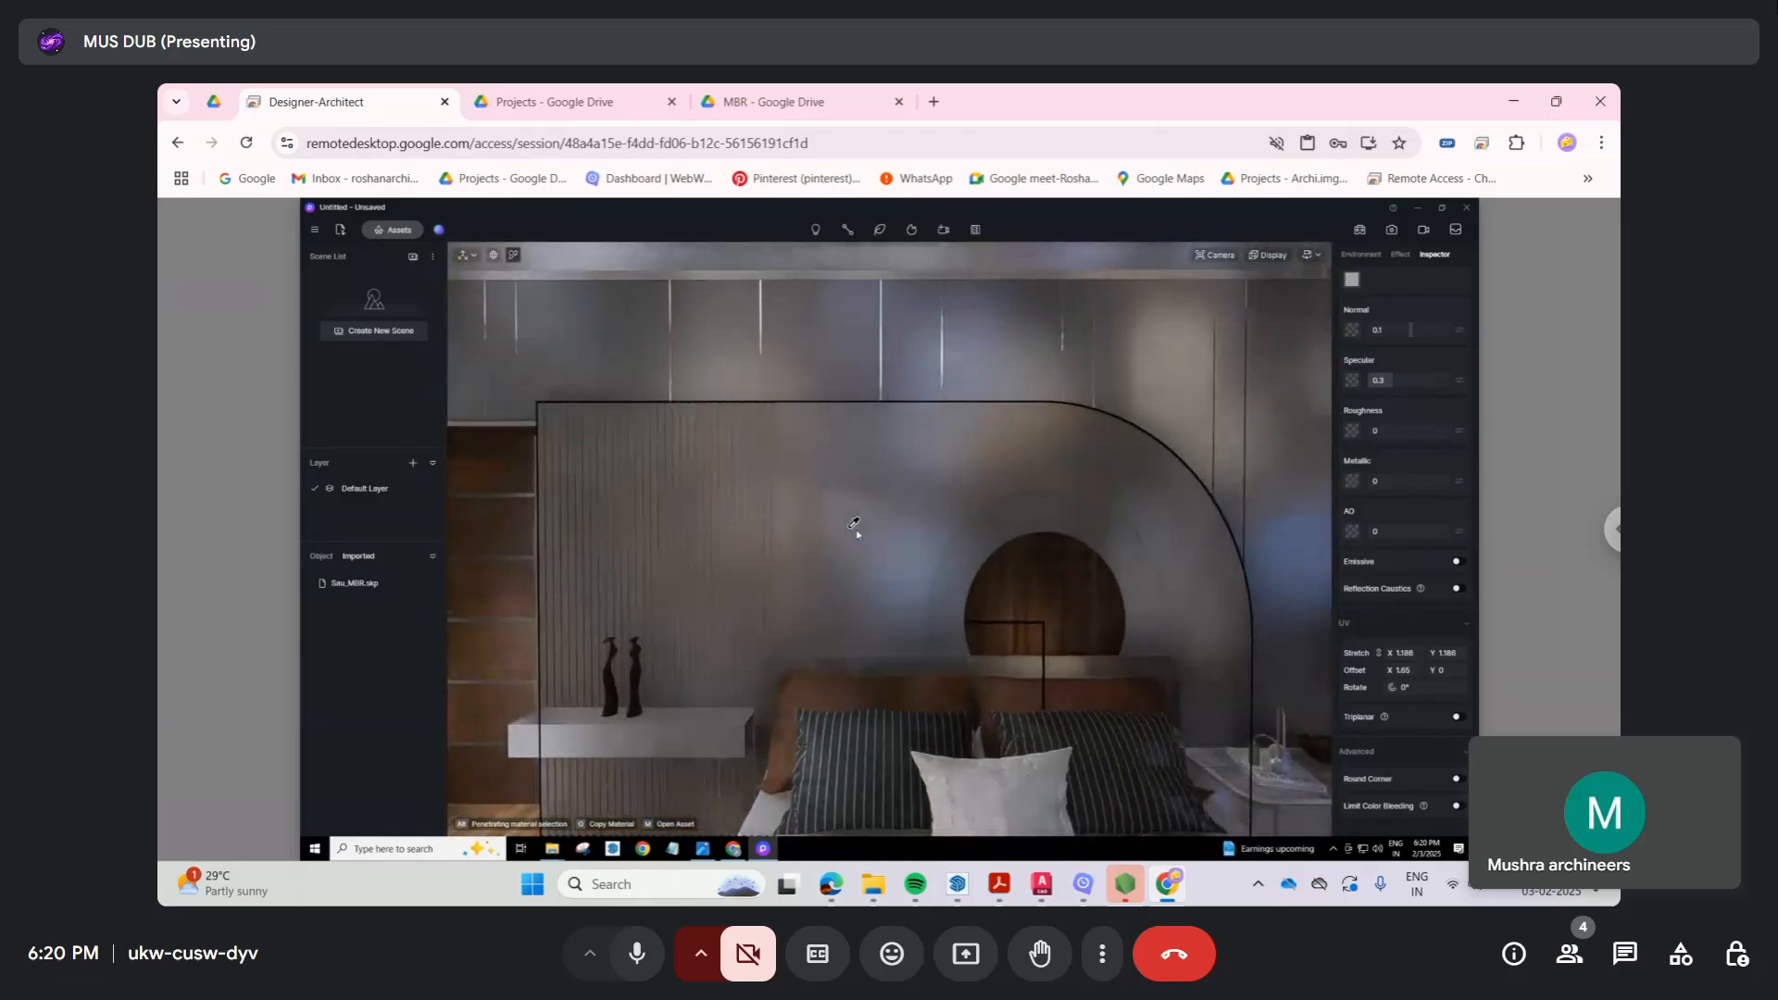
pyautogui.moveTo(853, 528); pyautogui.dragTo(978, 580, button='right')
pyautogui.scroll(5, 977, 580)
pyautogui.scroll(-5, 977, 579)
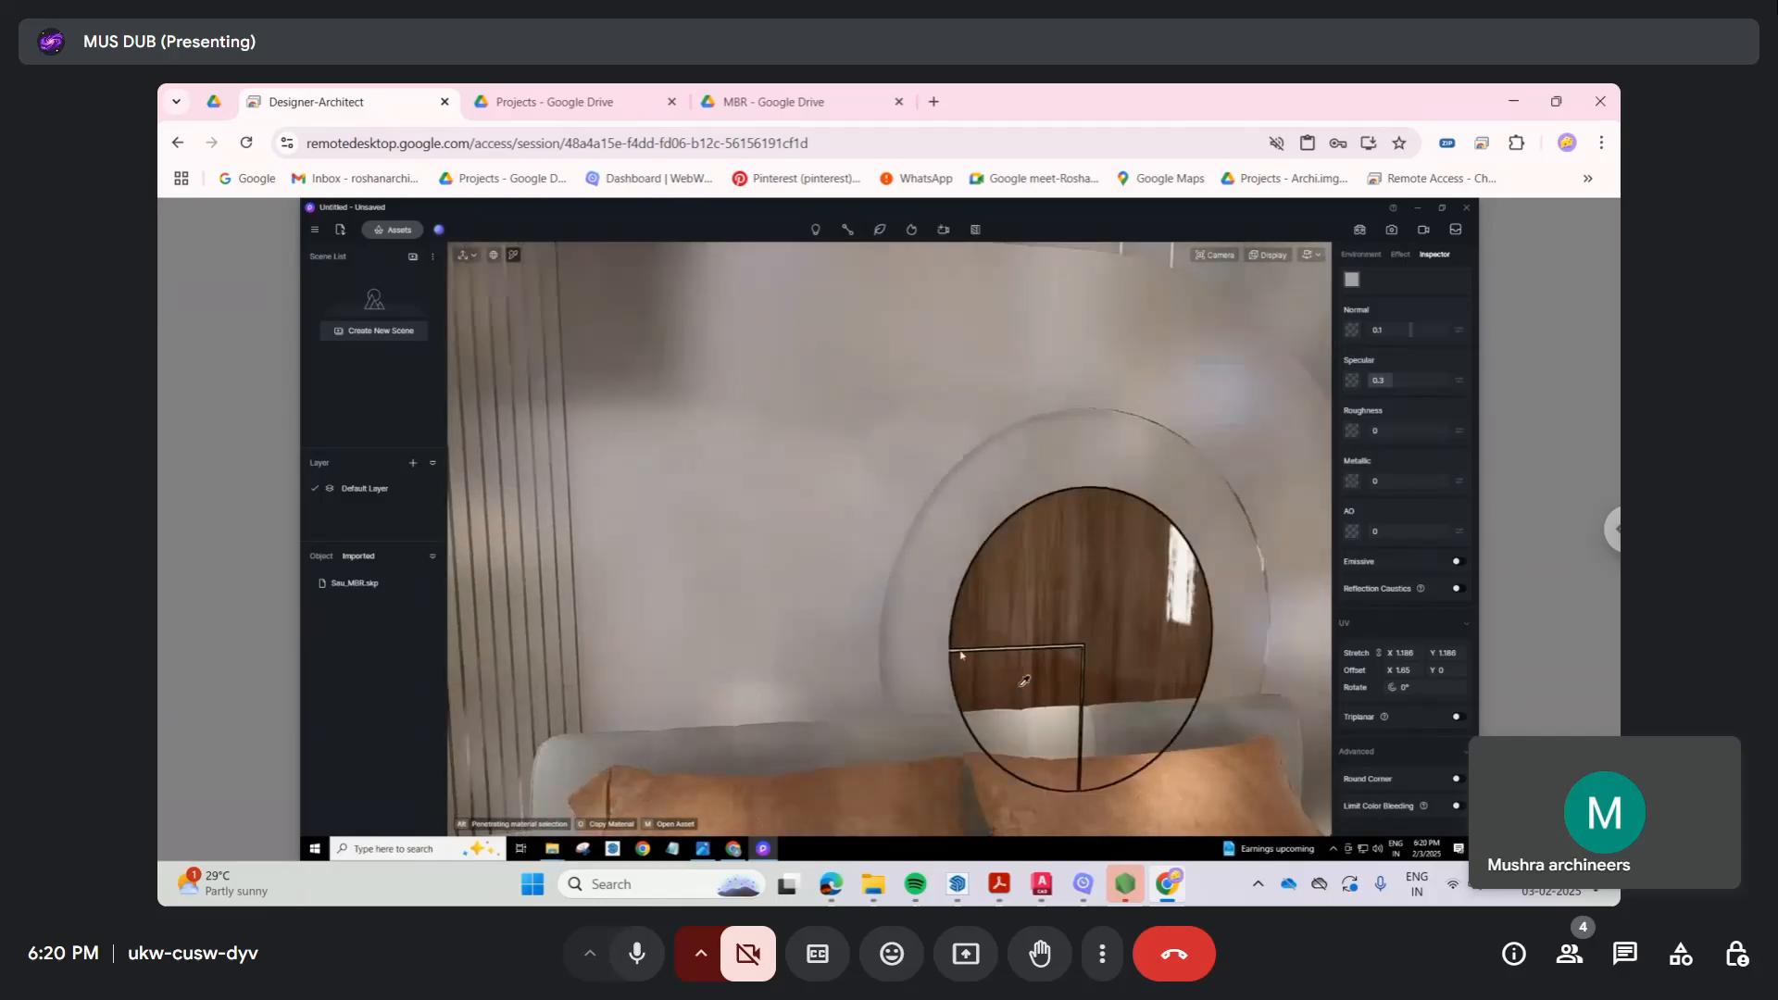
pyautogui.scroll(5, 1043, 724)
pyautogui.scroll(5, 1053, 763)
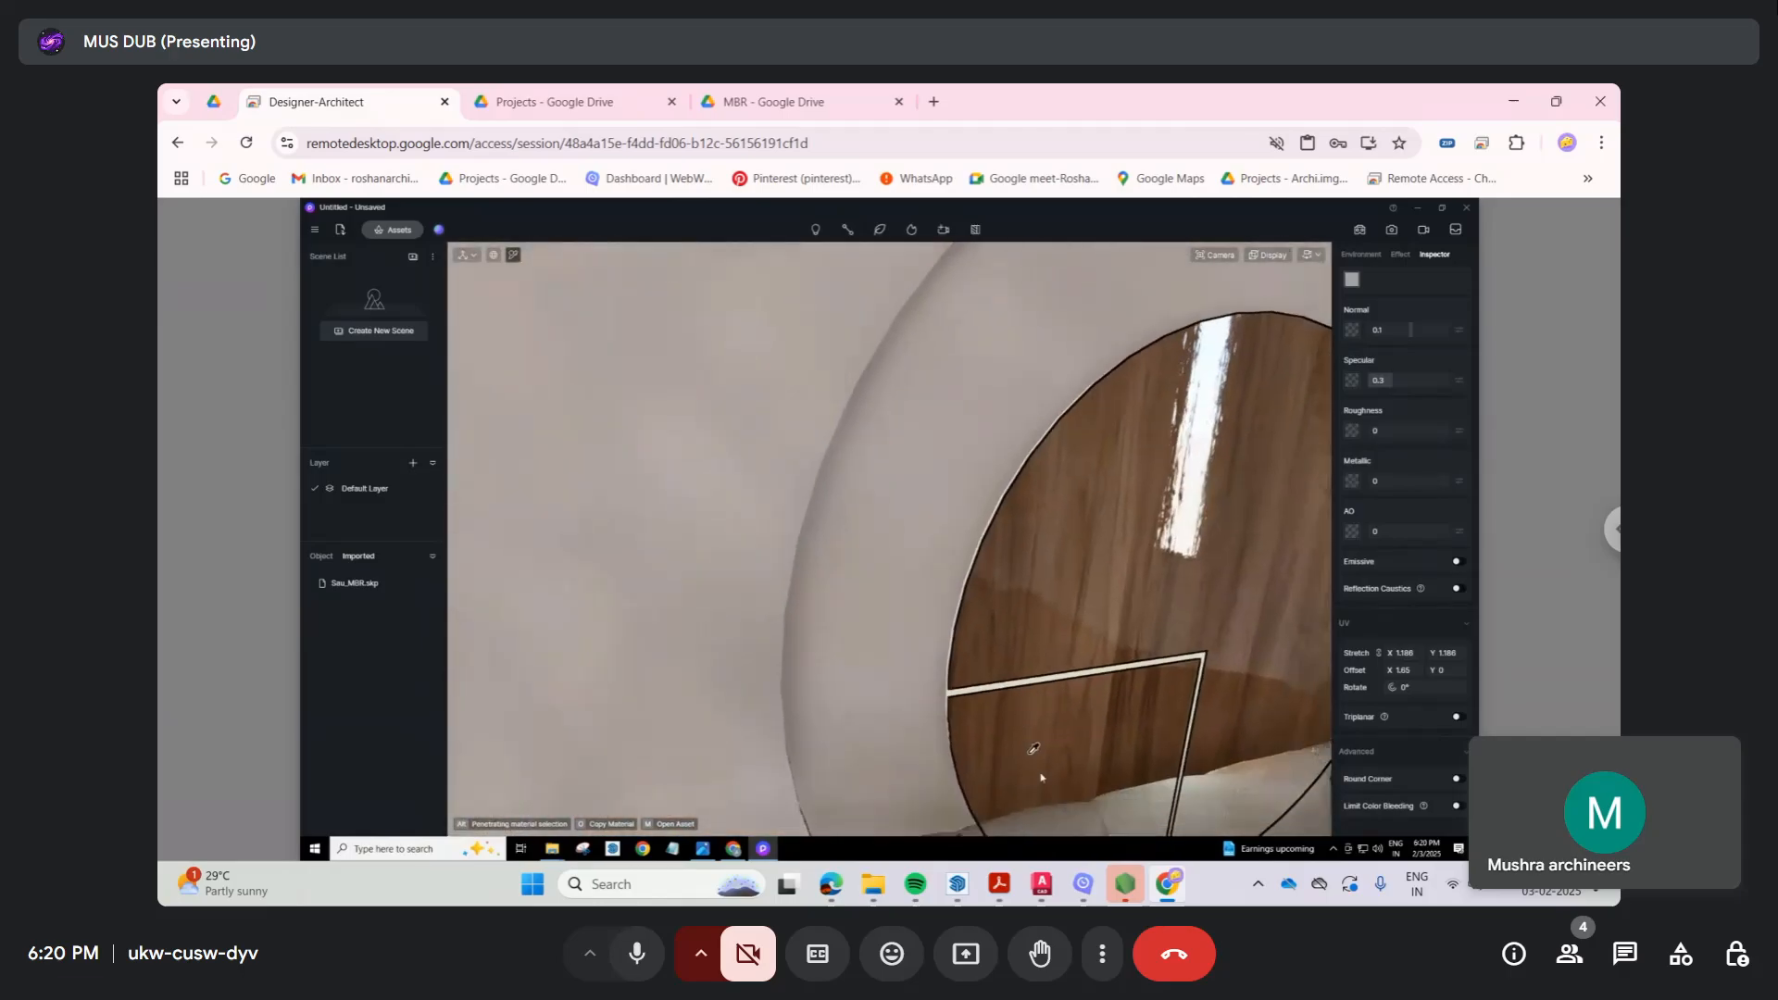
# Step: Raise the wooden circle's roughness to 0.41 while viewing its surface up close
pyautogui.scroll(-3, 1006, 692)
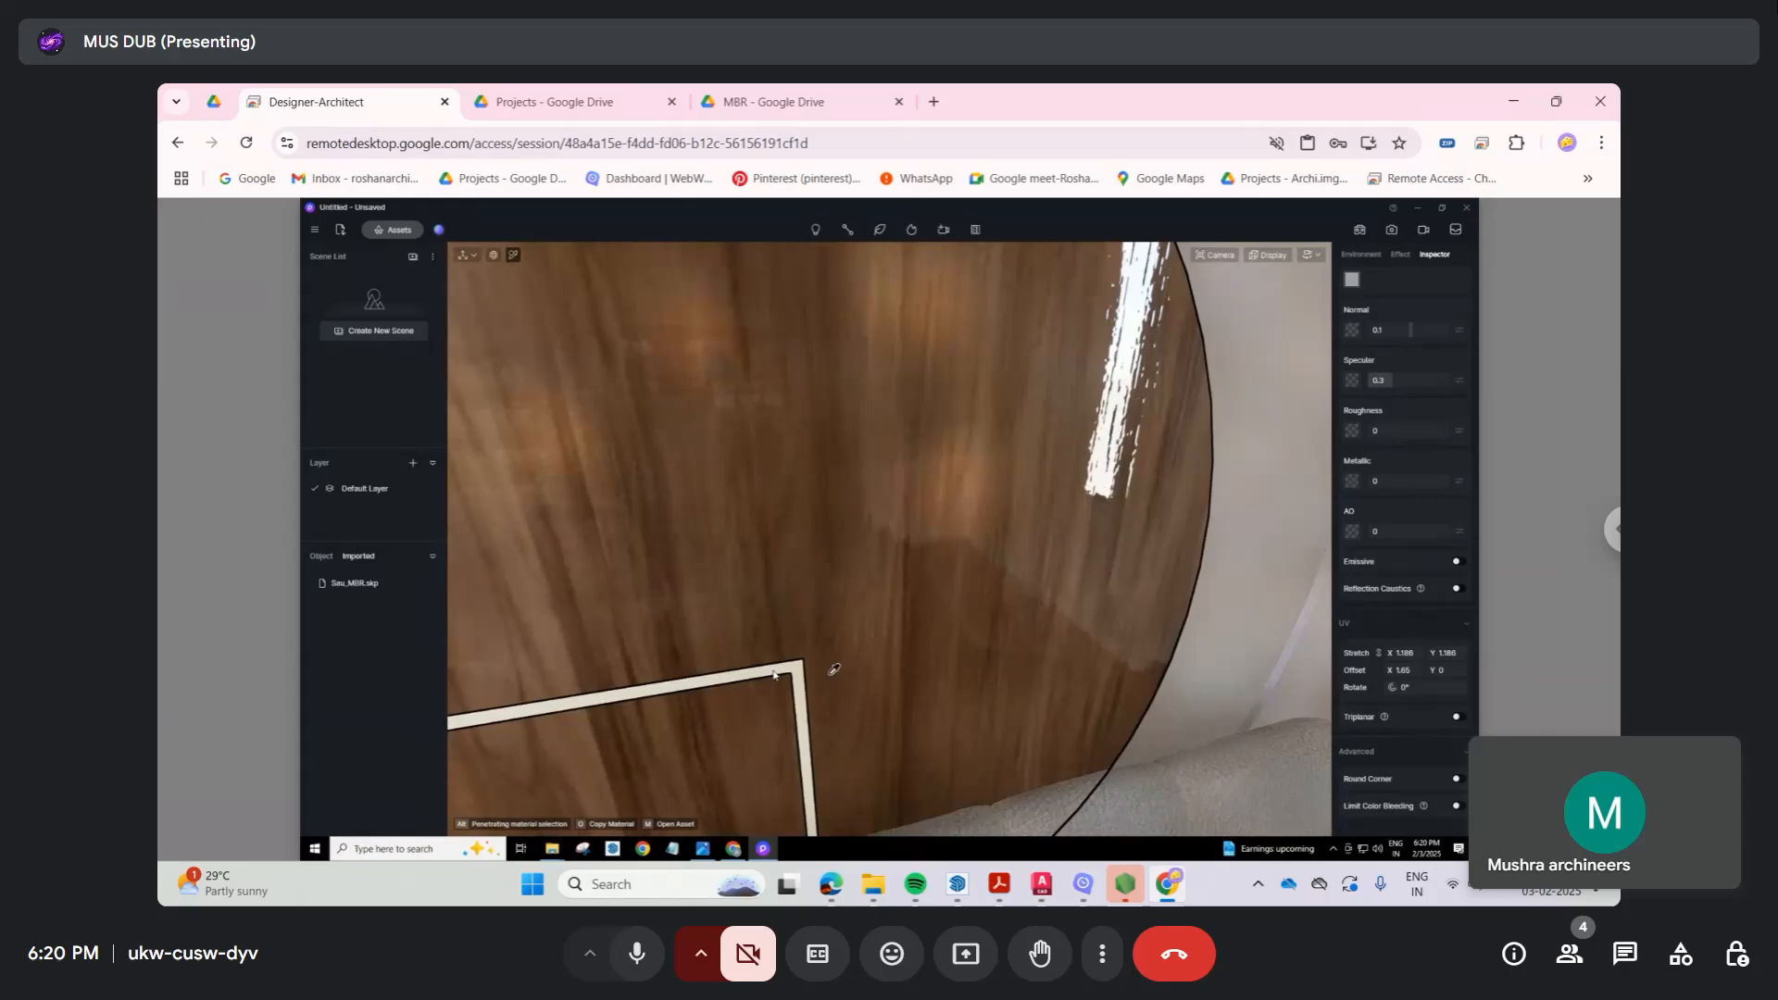
pyautogui.scroll(3, 897, 639)
pyautogui.scroll(-5, 905, 601)
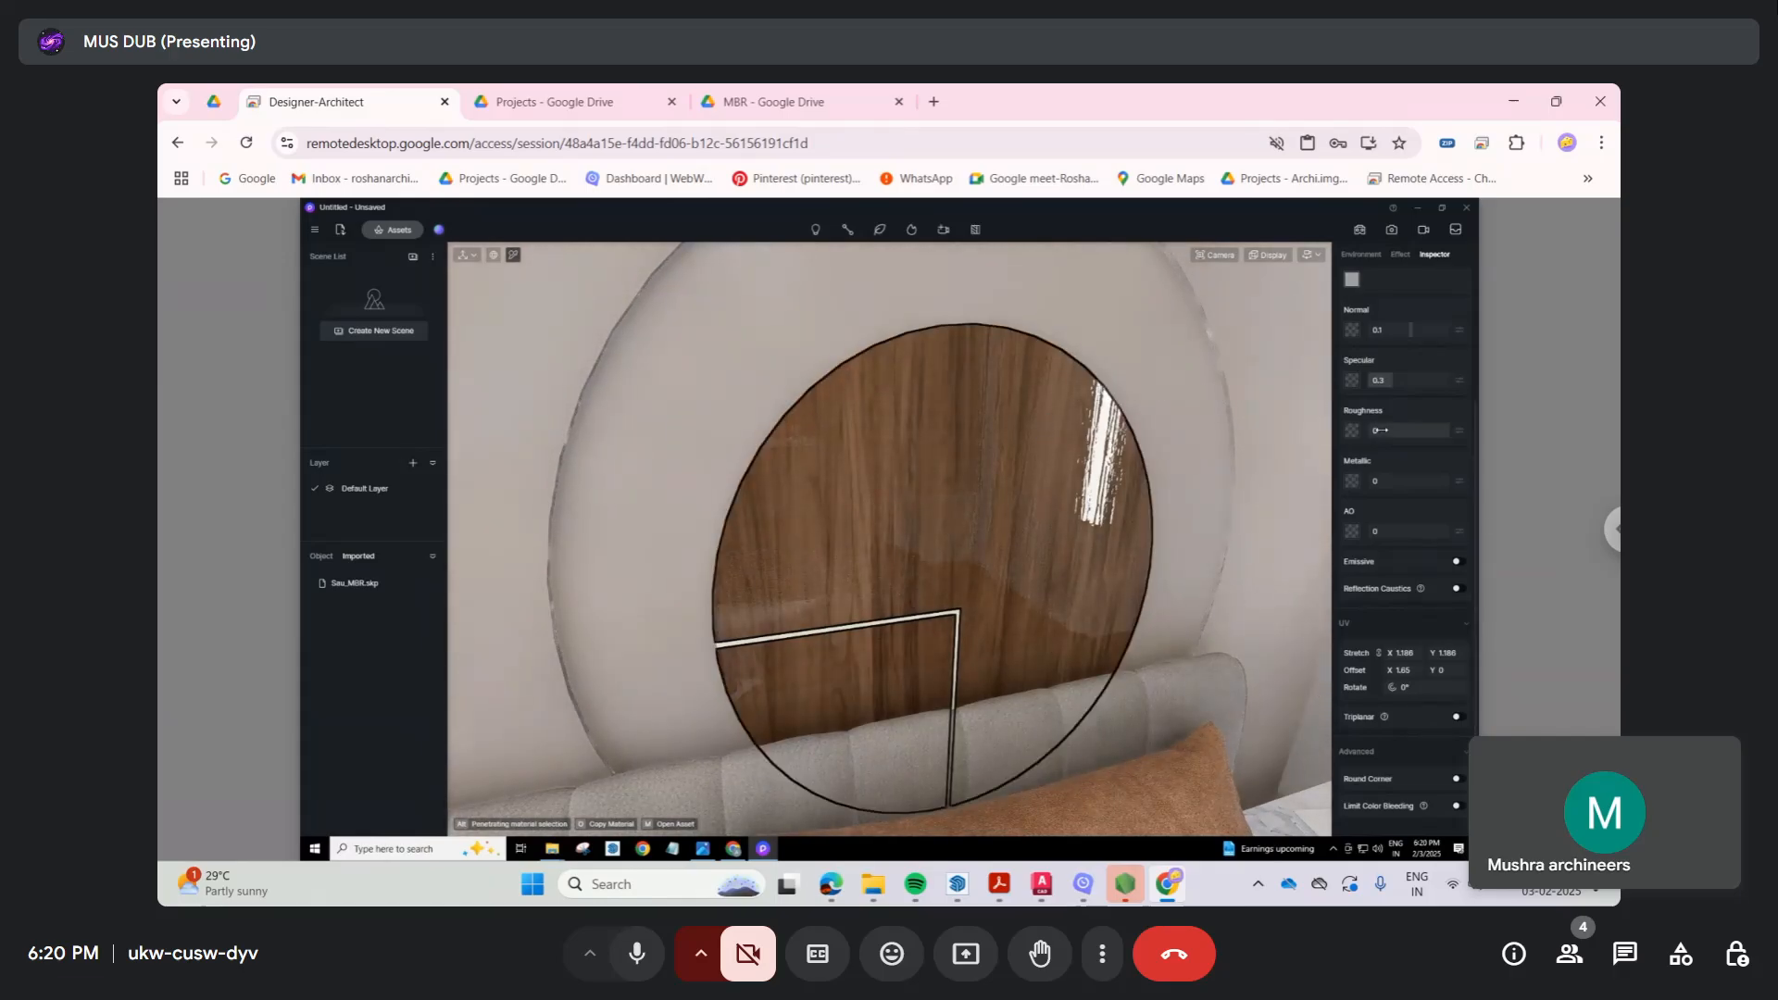
pyautogui.moveTo(1380, 430); pyautogui.dragTo(1404, 428)
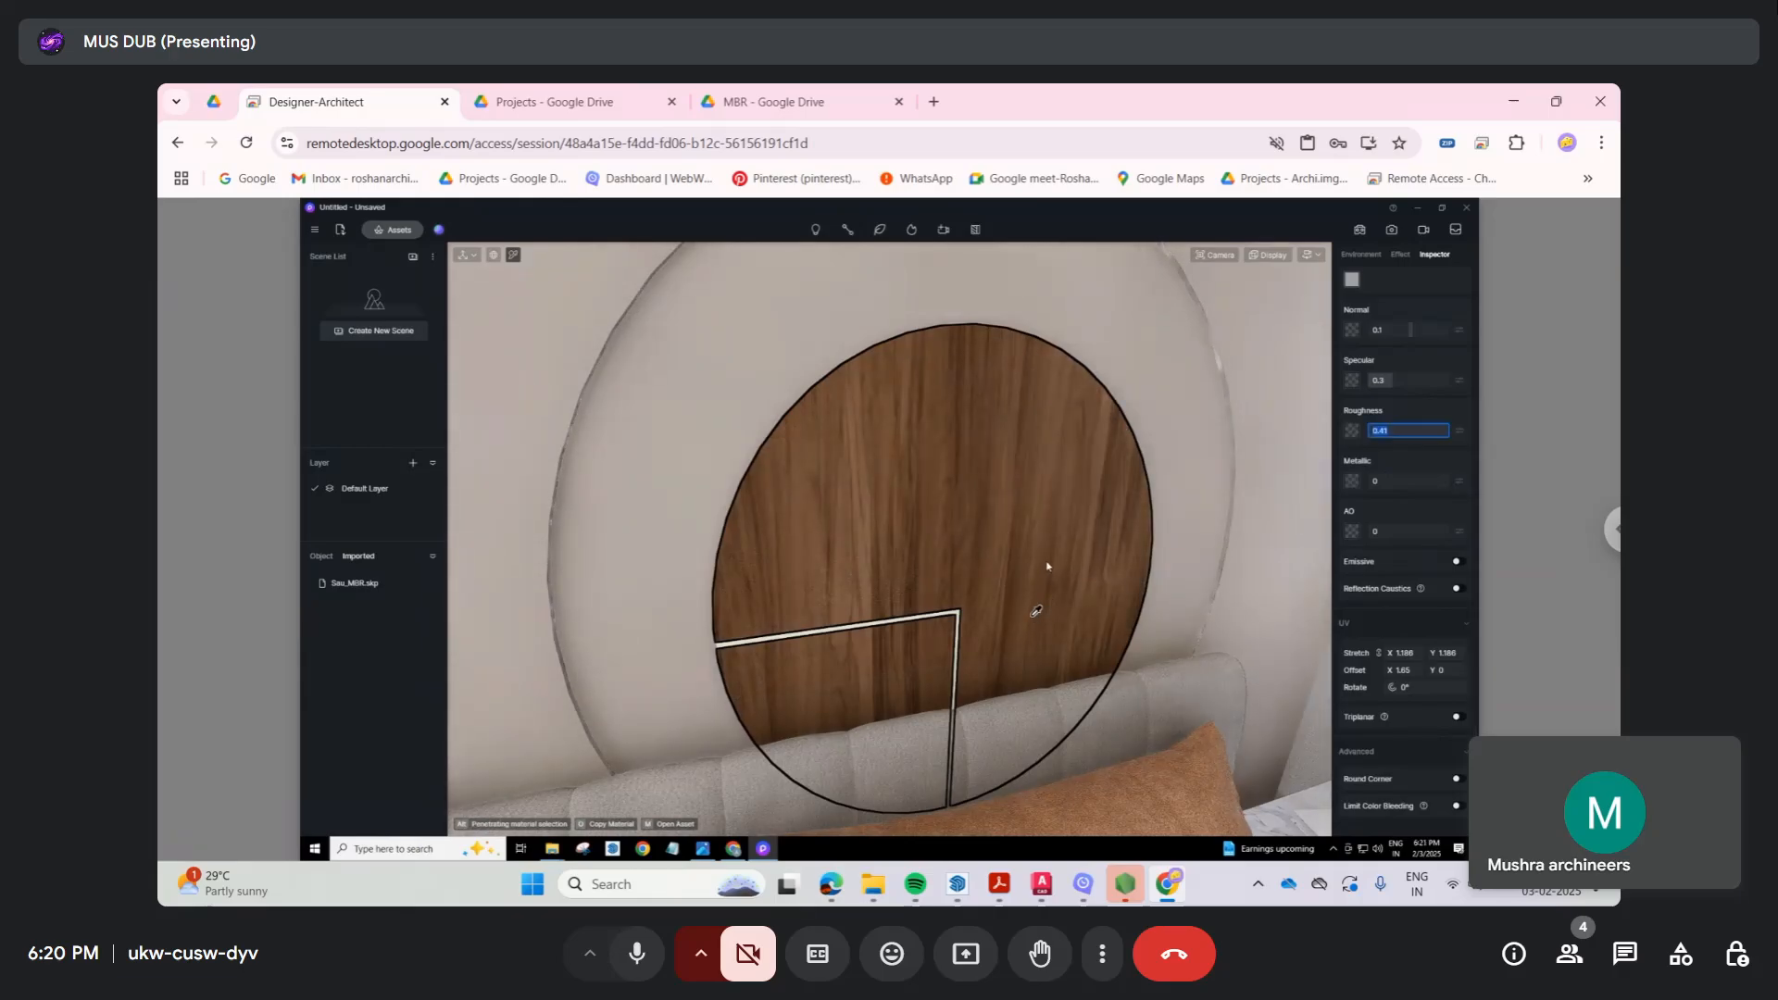
# Step: Apply the Basic Emissive Material from the online library's Others category to the L-shaped strip on the wooden circle
pyautogui.moveTo(1035, 612); pyautogui.dragTo(1074, 522, button='right')
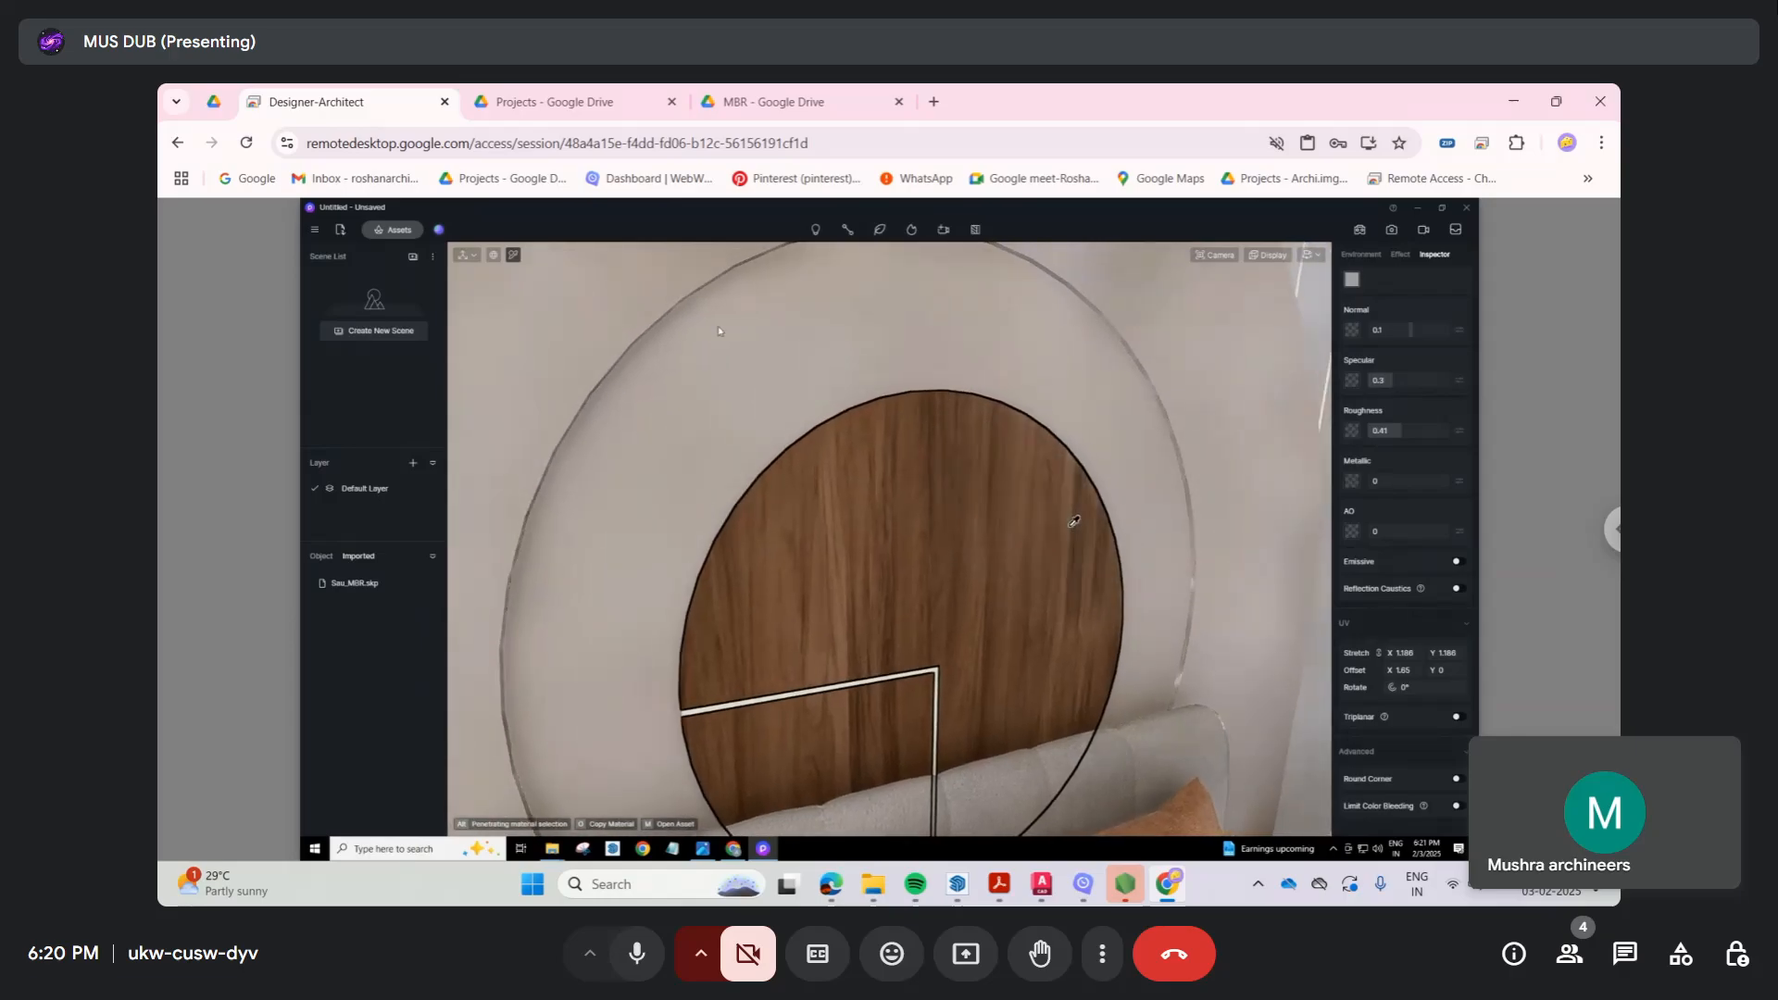
pyautogui.click(394, 230)
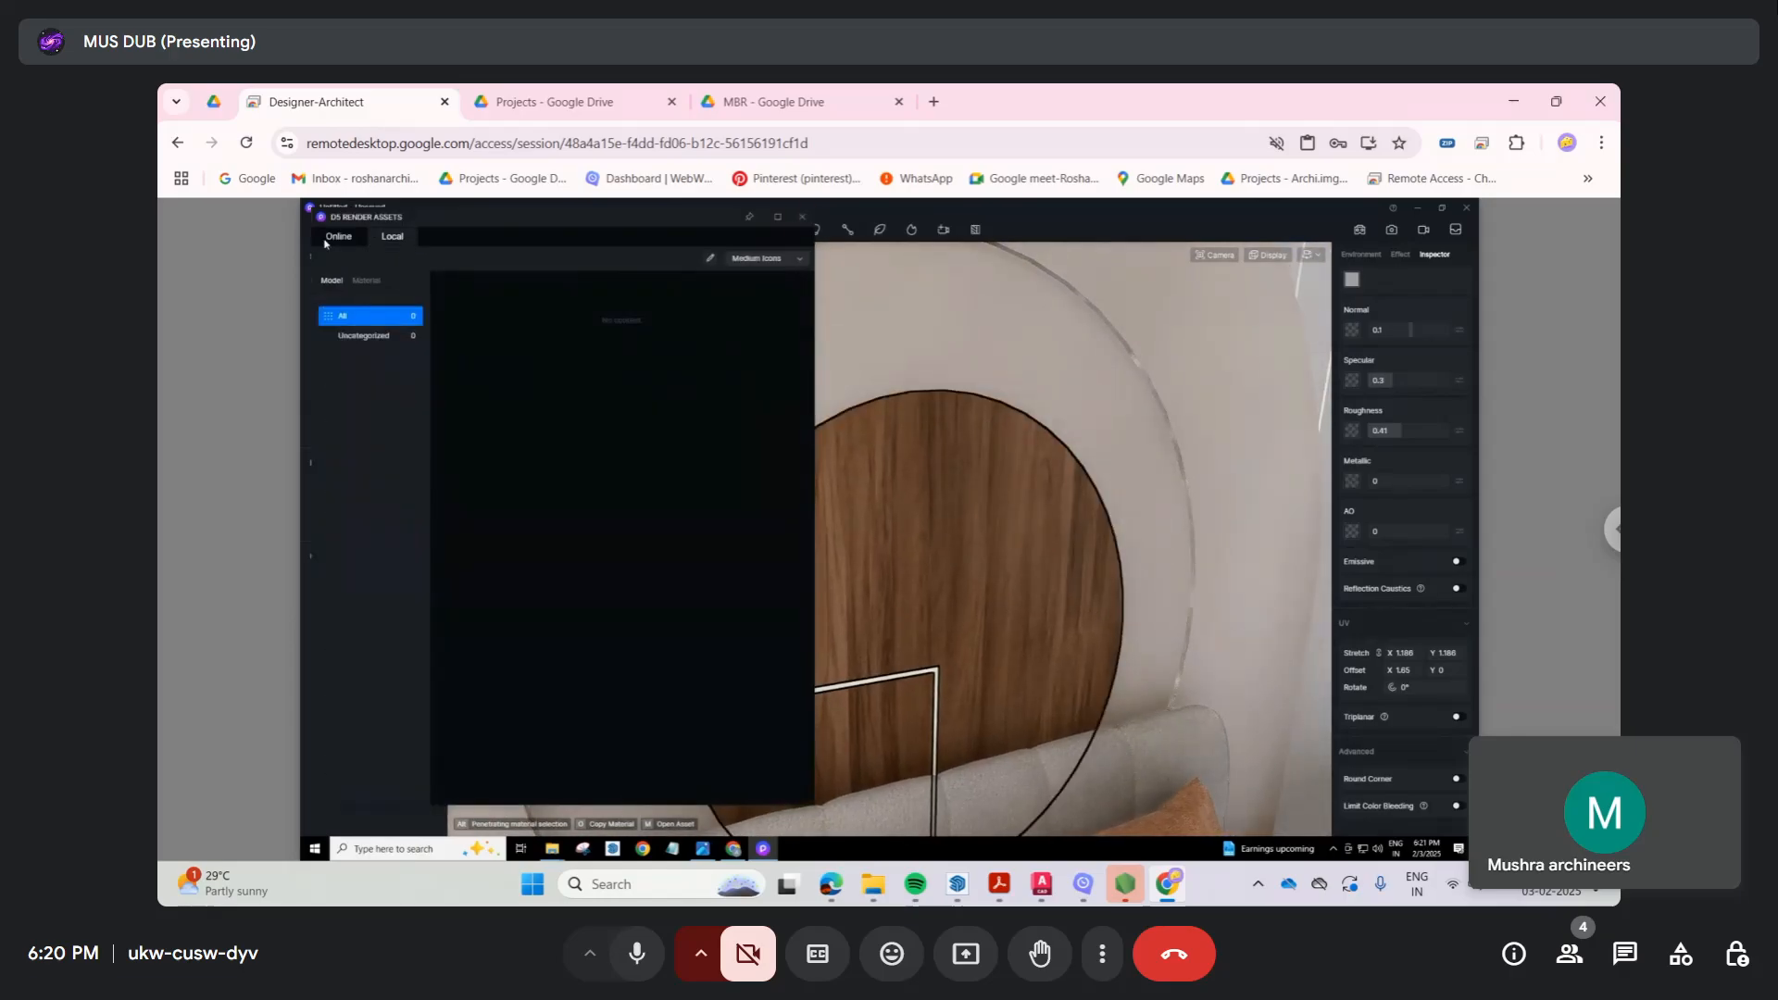
pyautogui.click(370, 279)
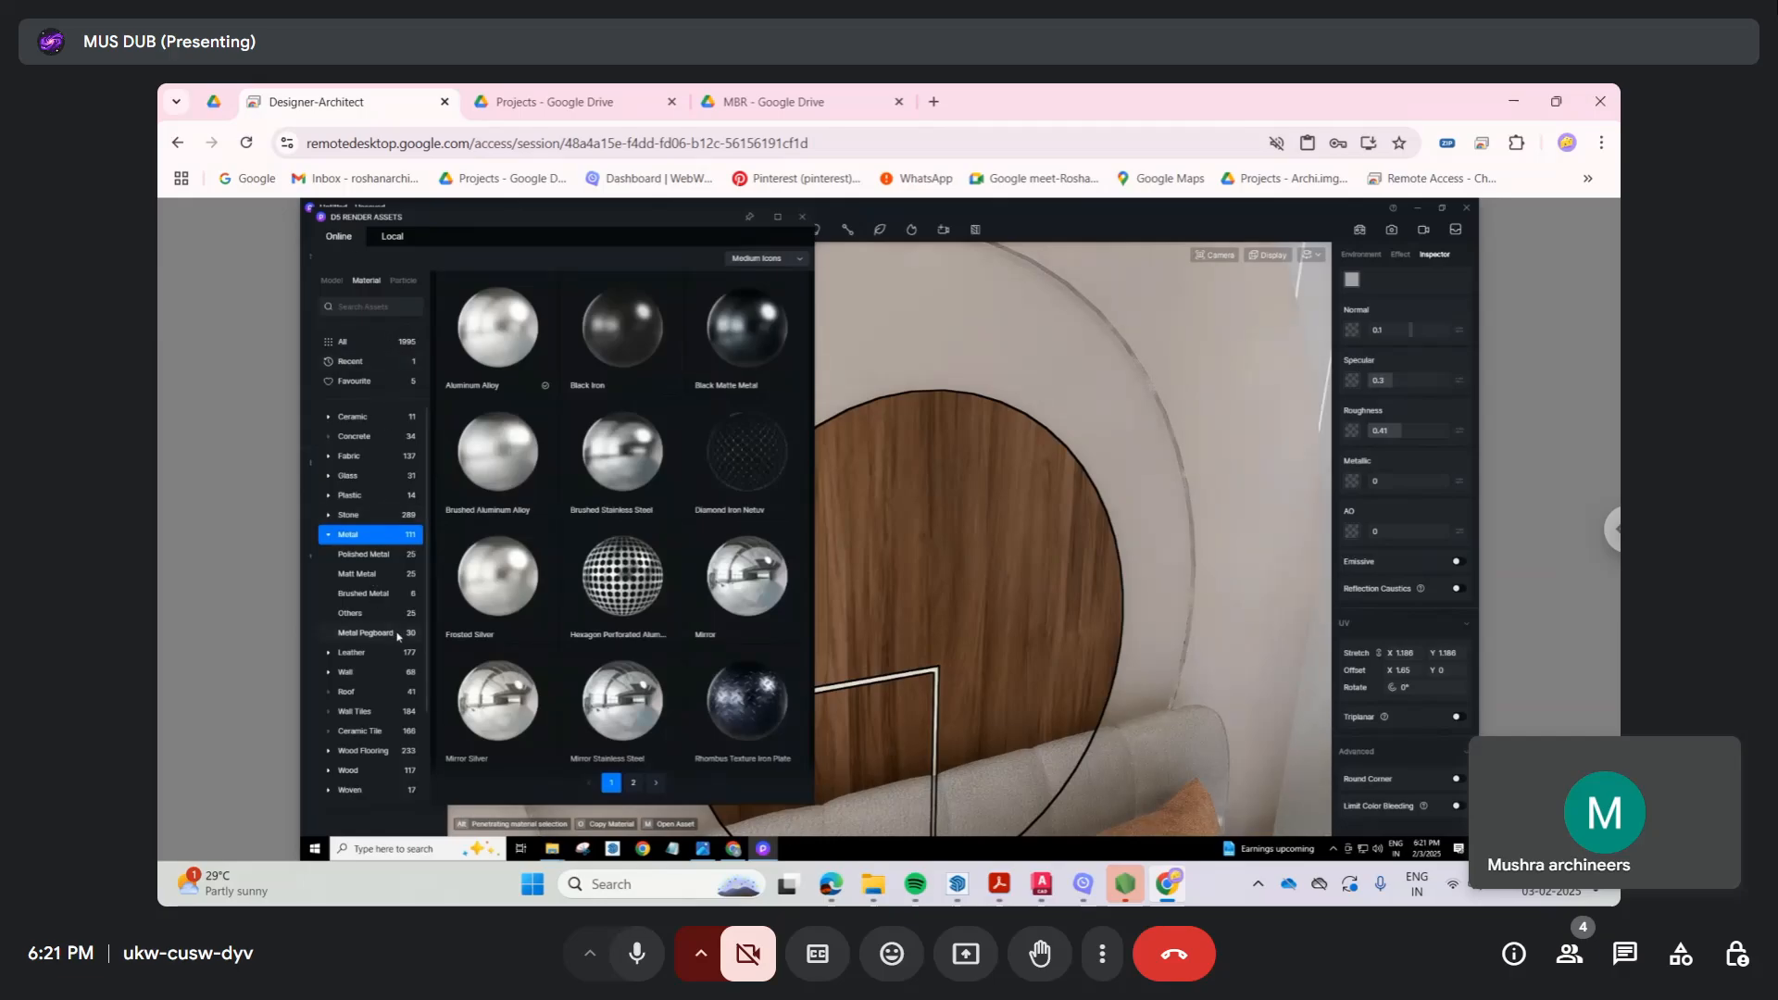
pyautogui.scroll(-3, 412, 554)
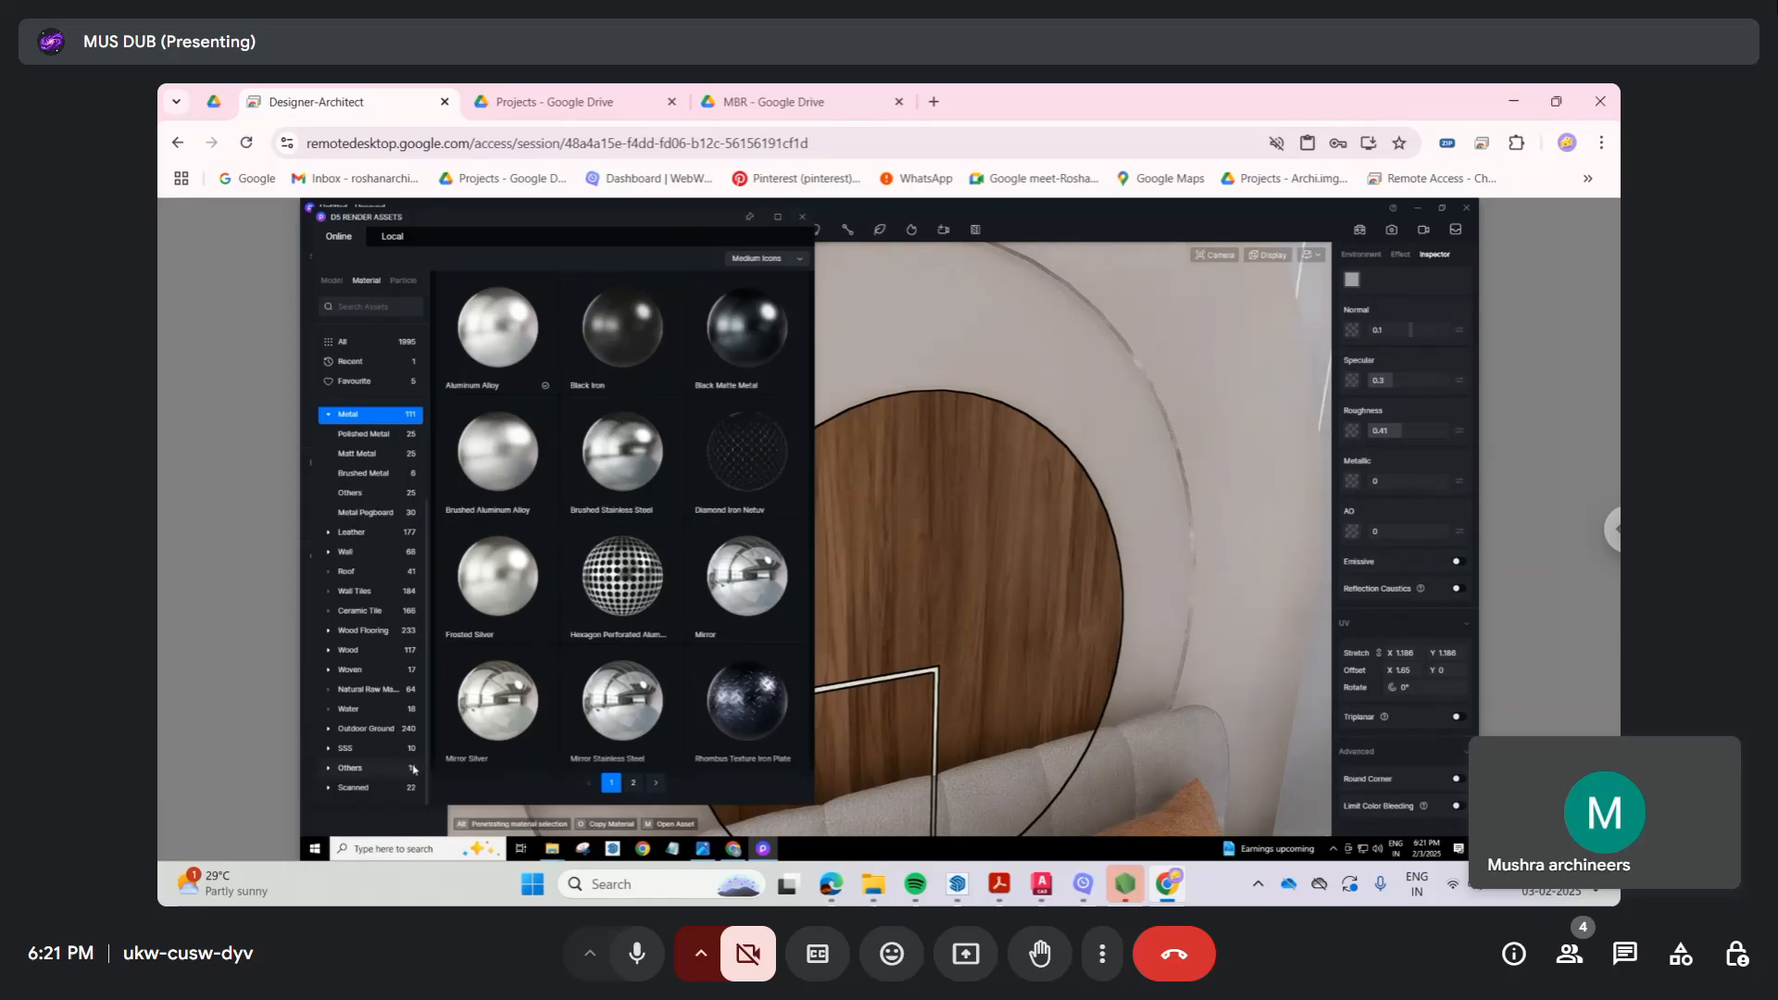
pyautogui.scroll(2, 374, 599)
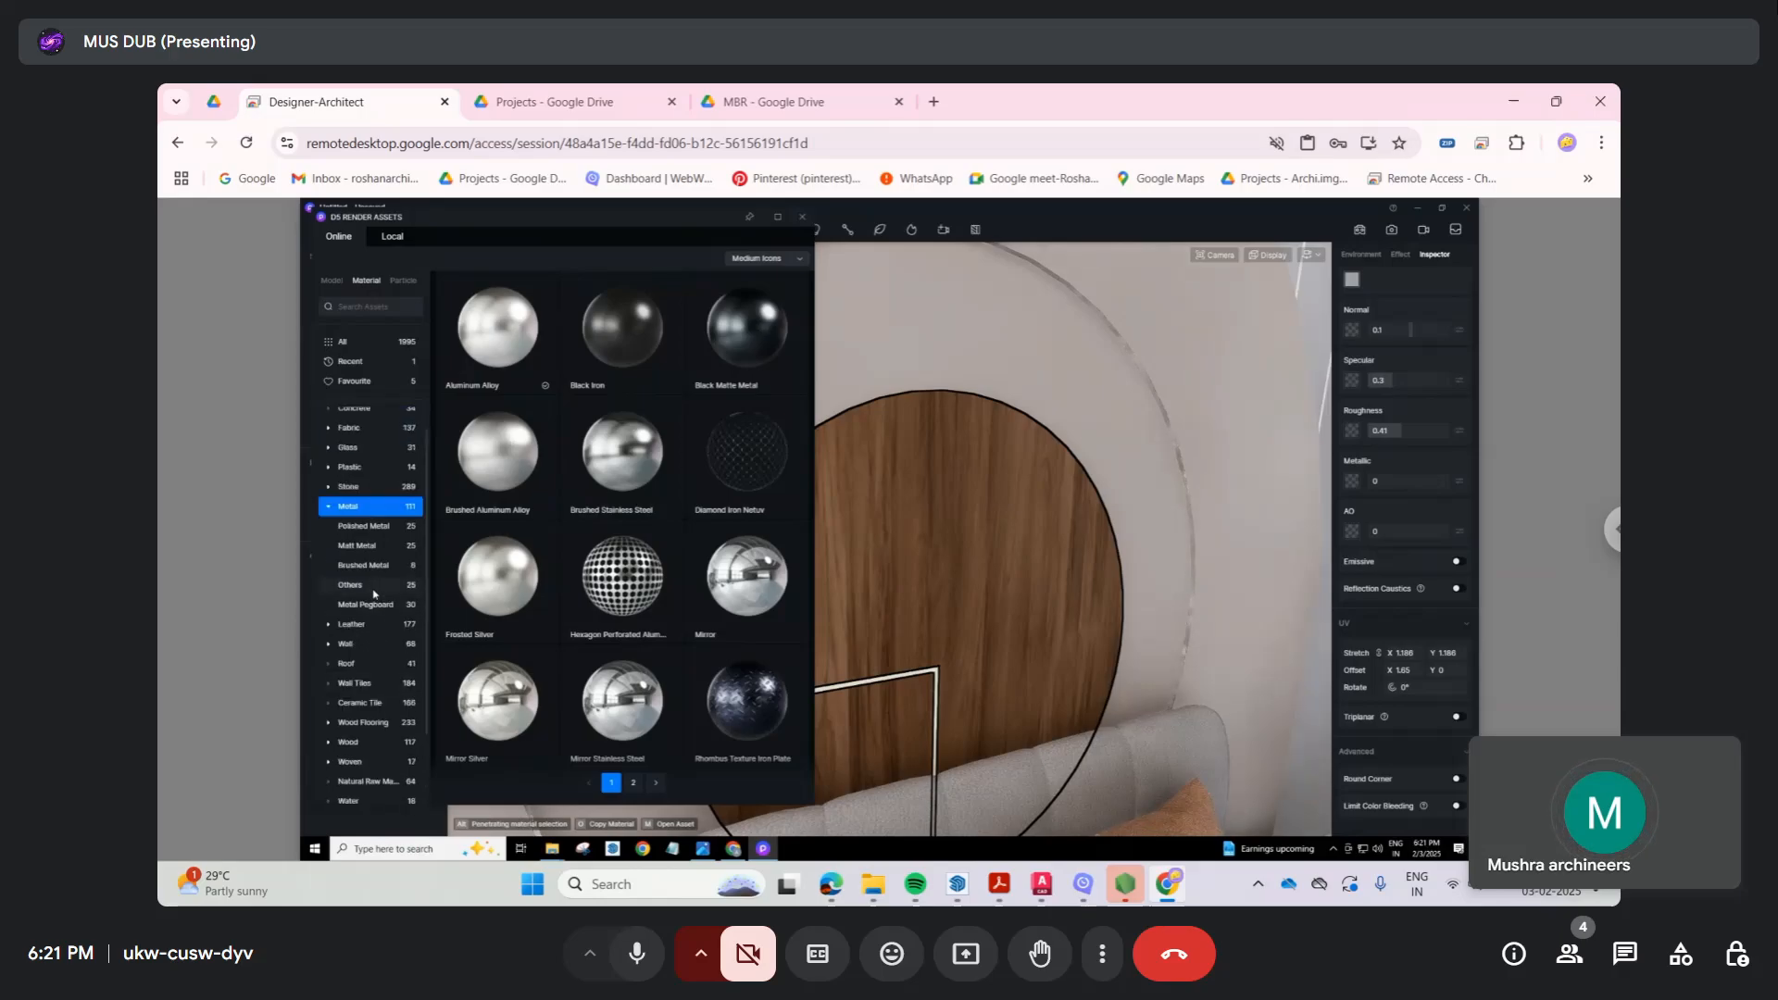
pyautogui.scroll(-2, 396, 679)
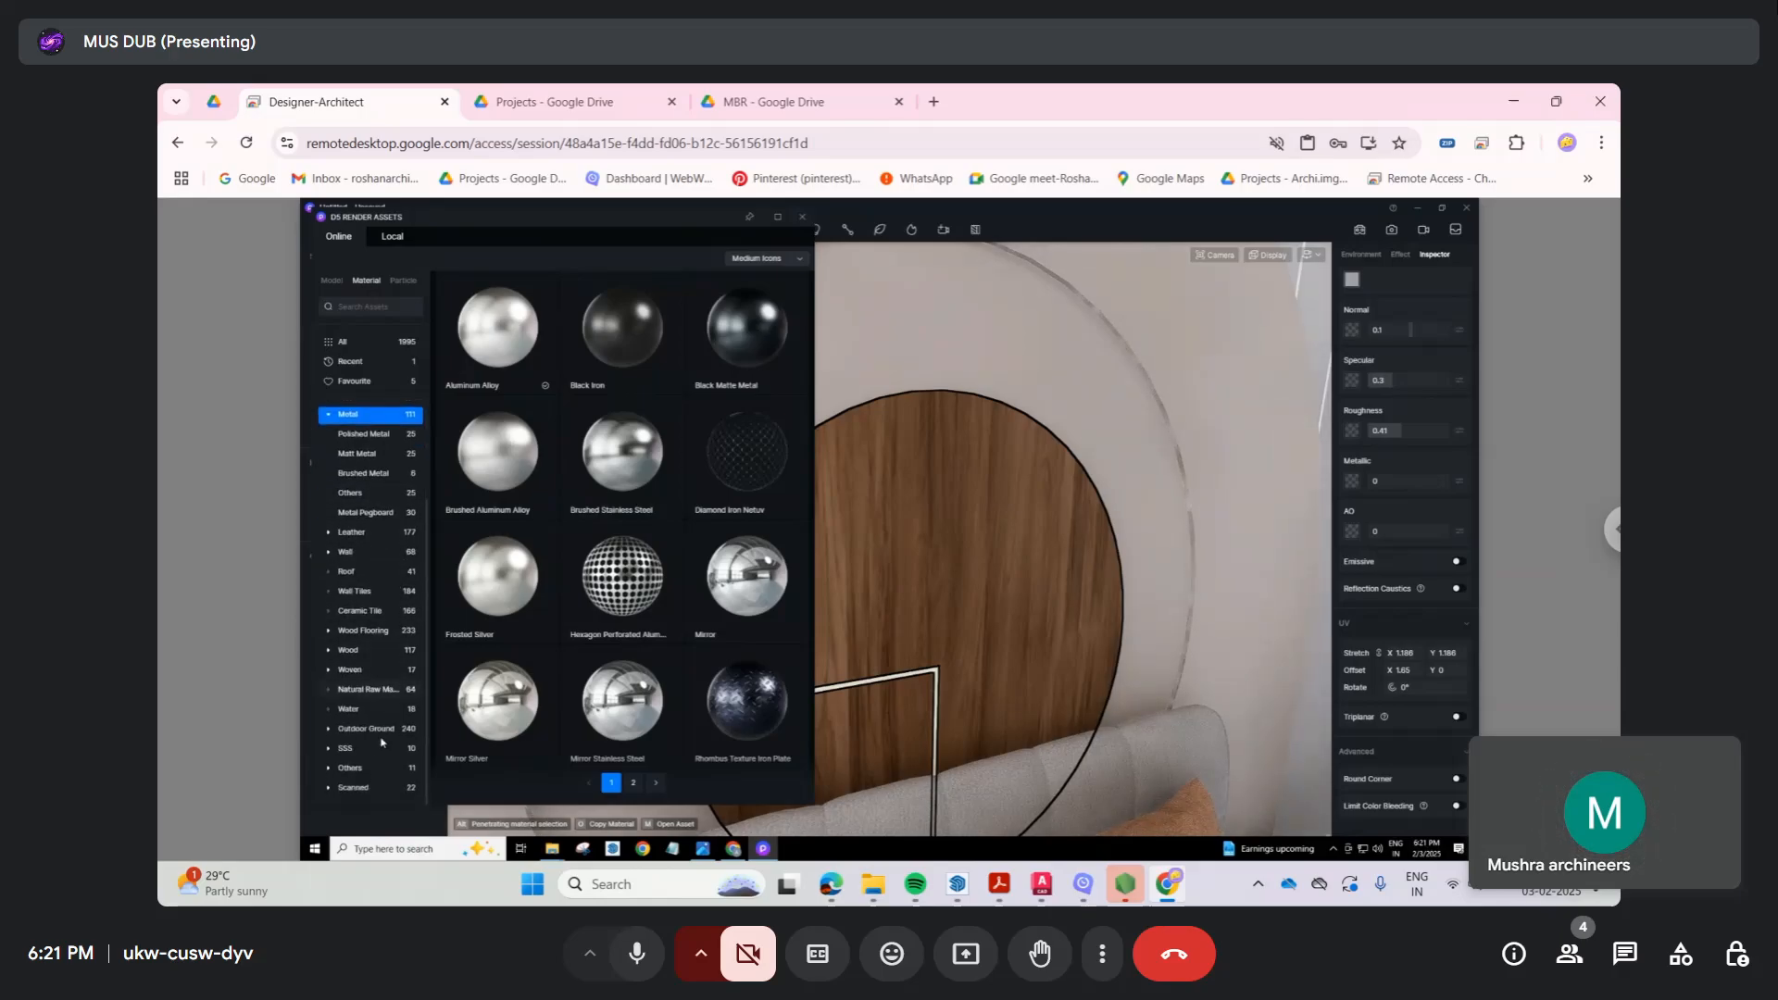
pyautogui.click(399, 772)
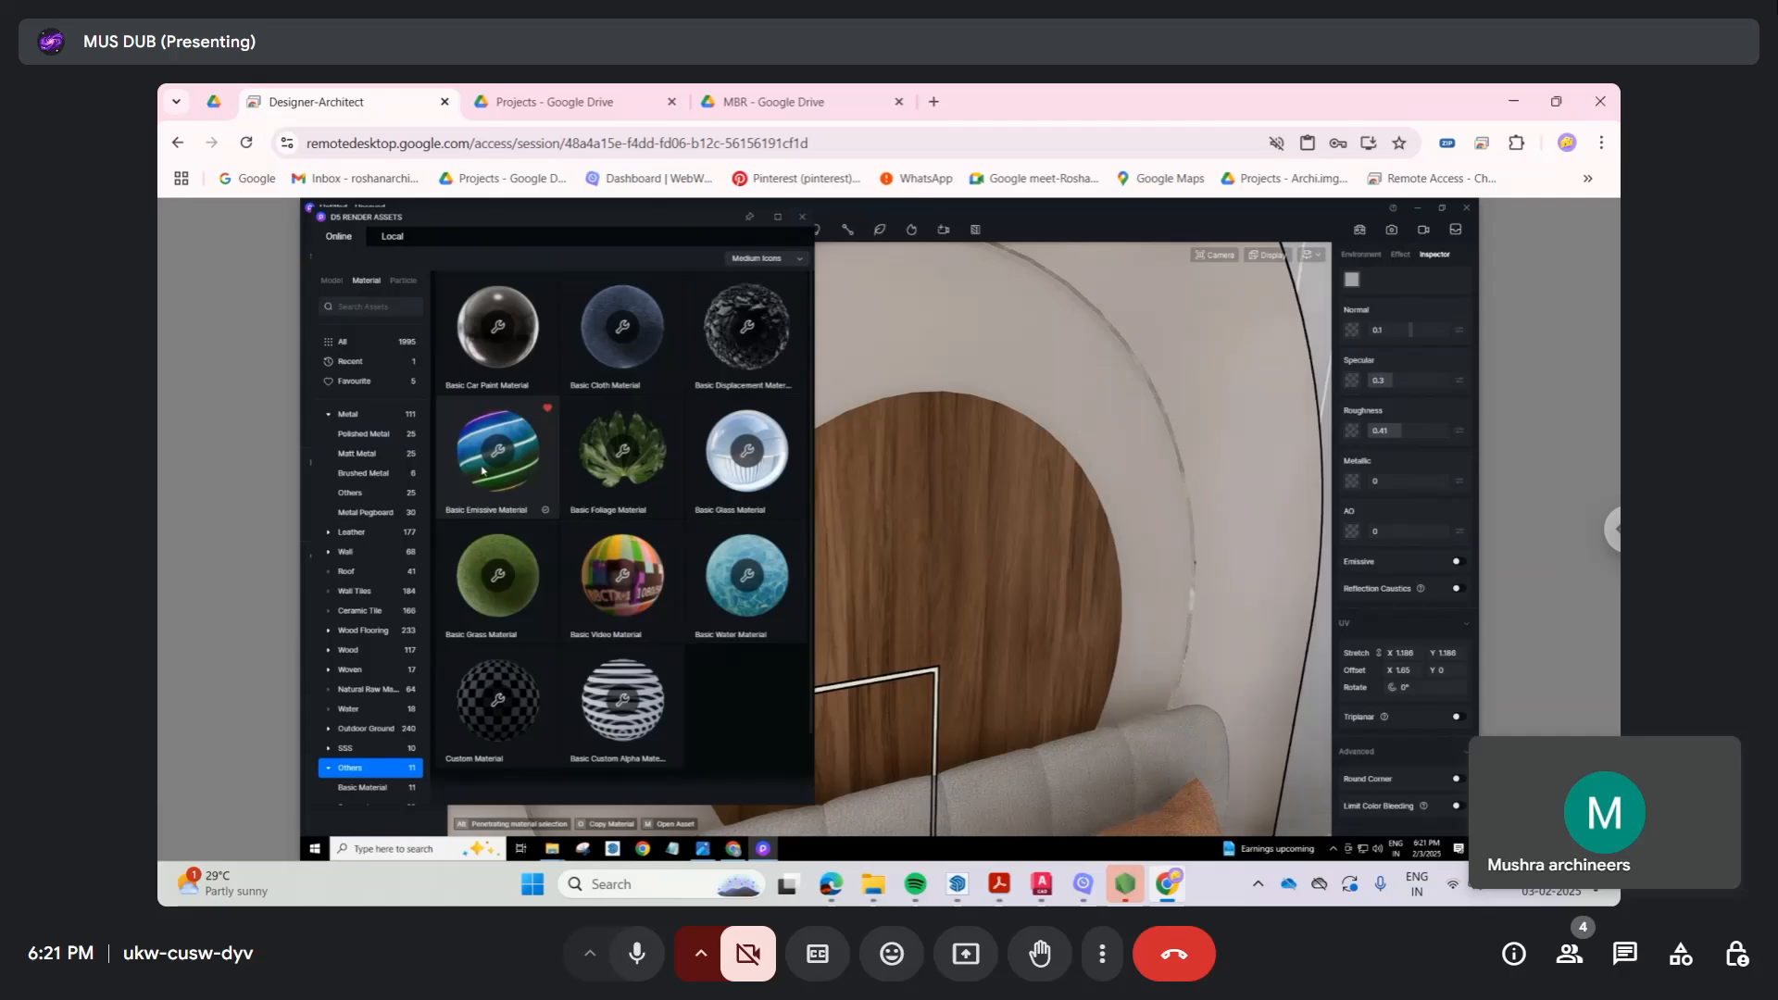
pyautogui.click(481, 470)
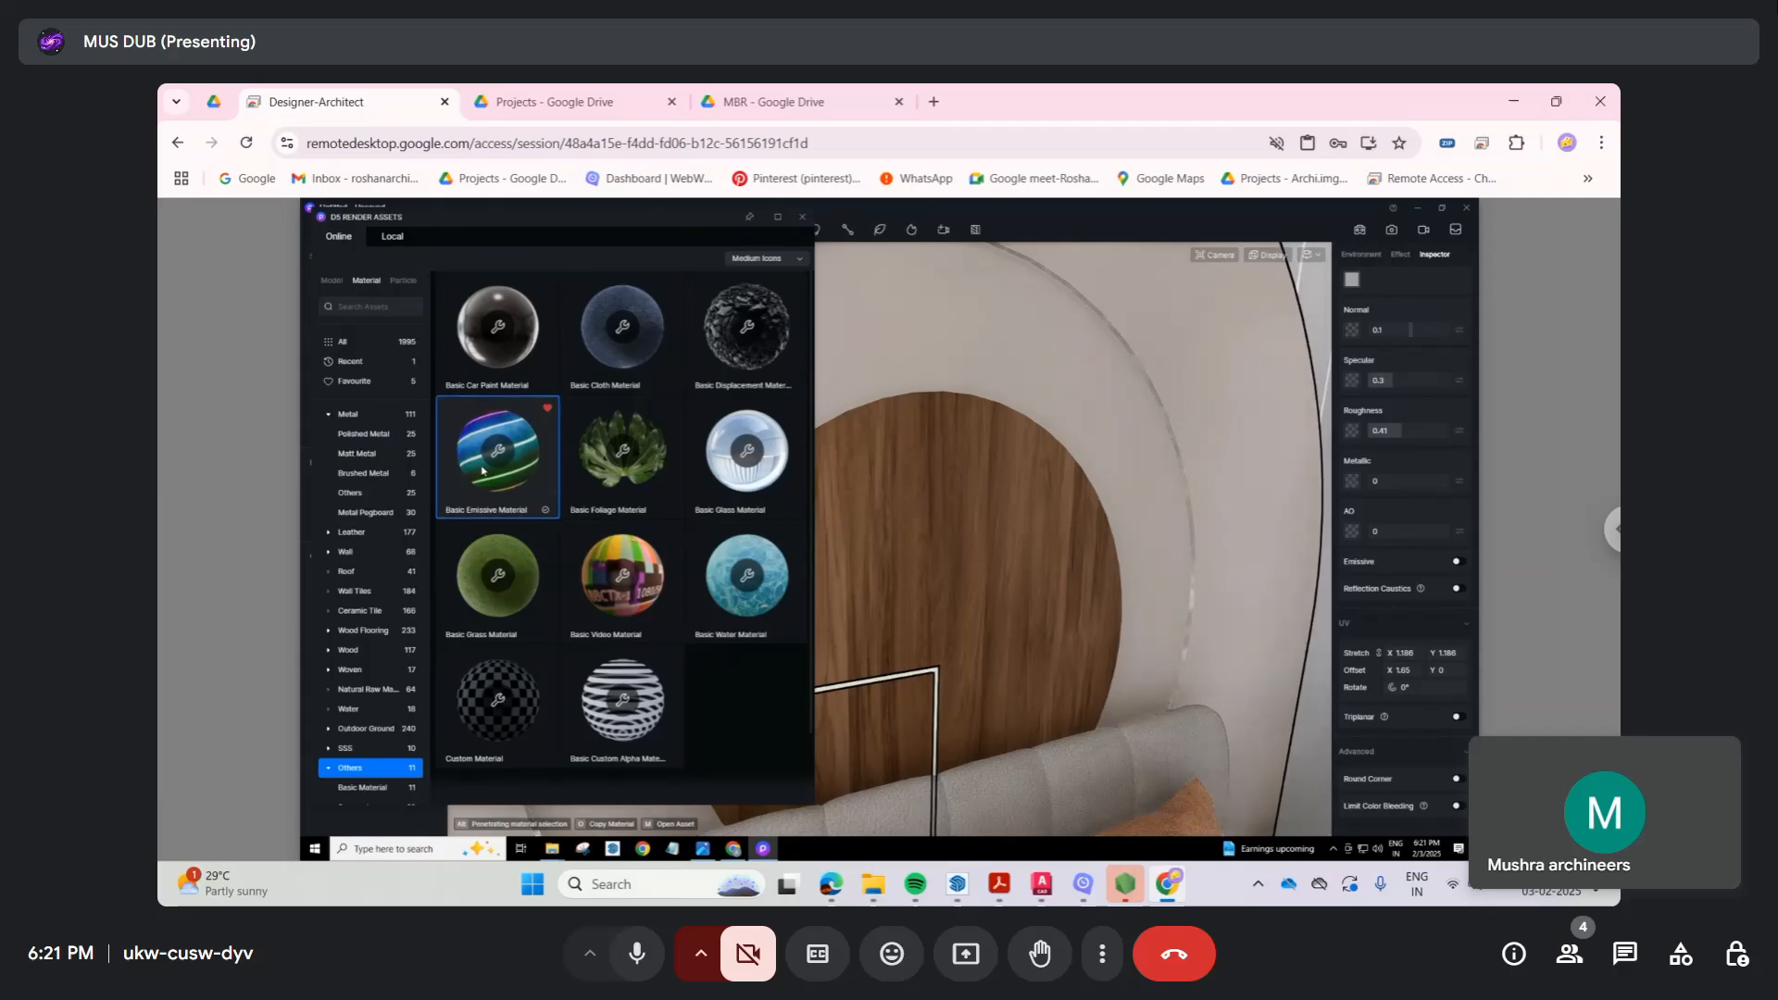
pyautogui.click(802, 218)
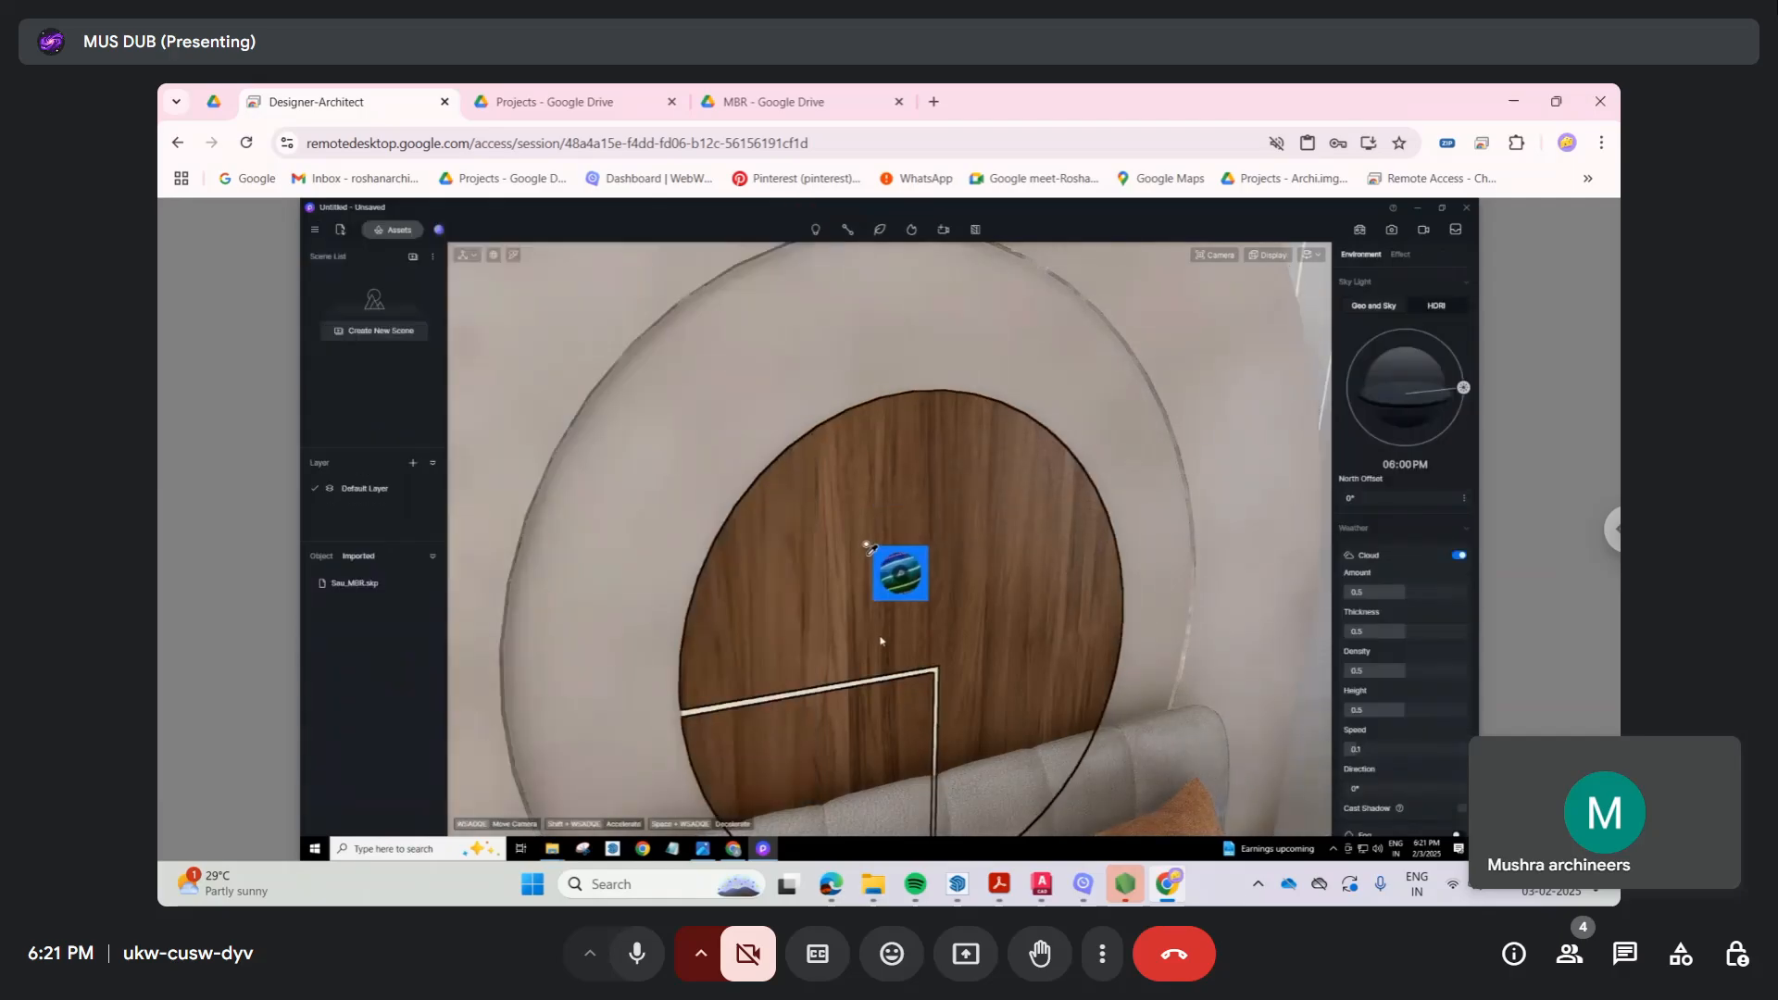
pyautogui.click(838, 683)
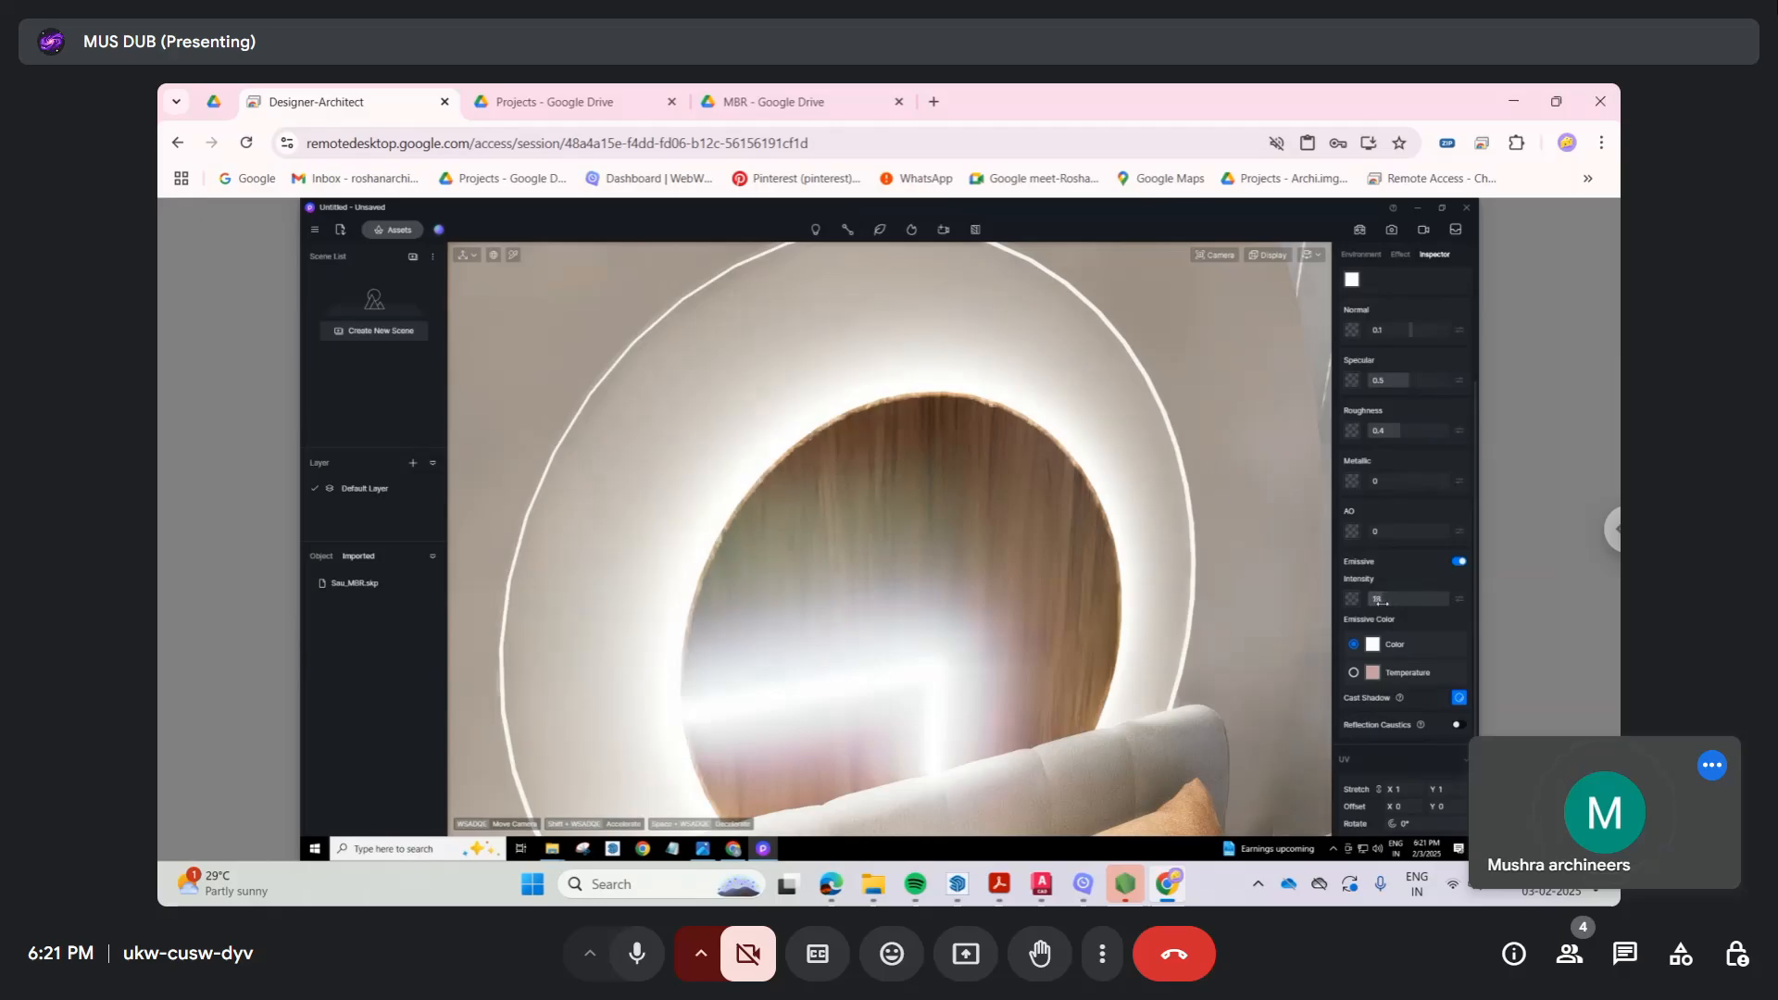
# Step: Set the wooden circle light strip's emissive intensity to 3.8 and its emissive color to a temperature of 4350
pyautogui.moveTo(1380, 602); pyautogui.dragTo(1374, 613)
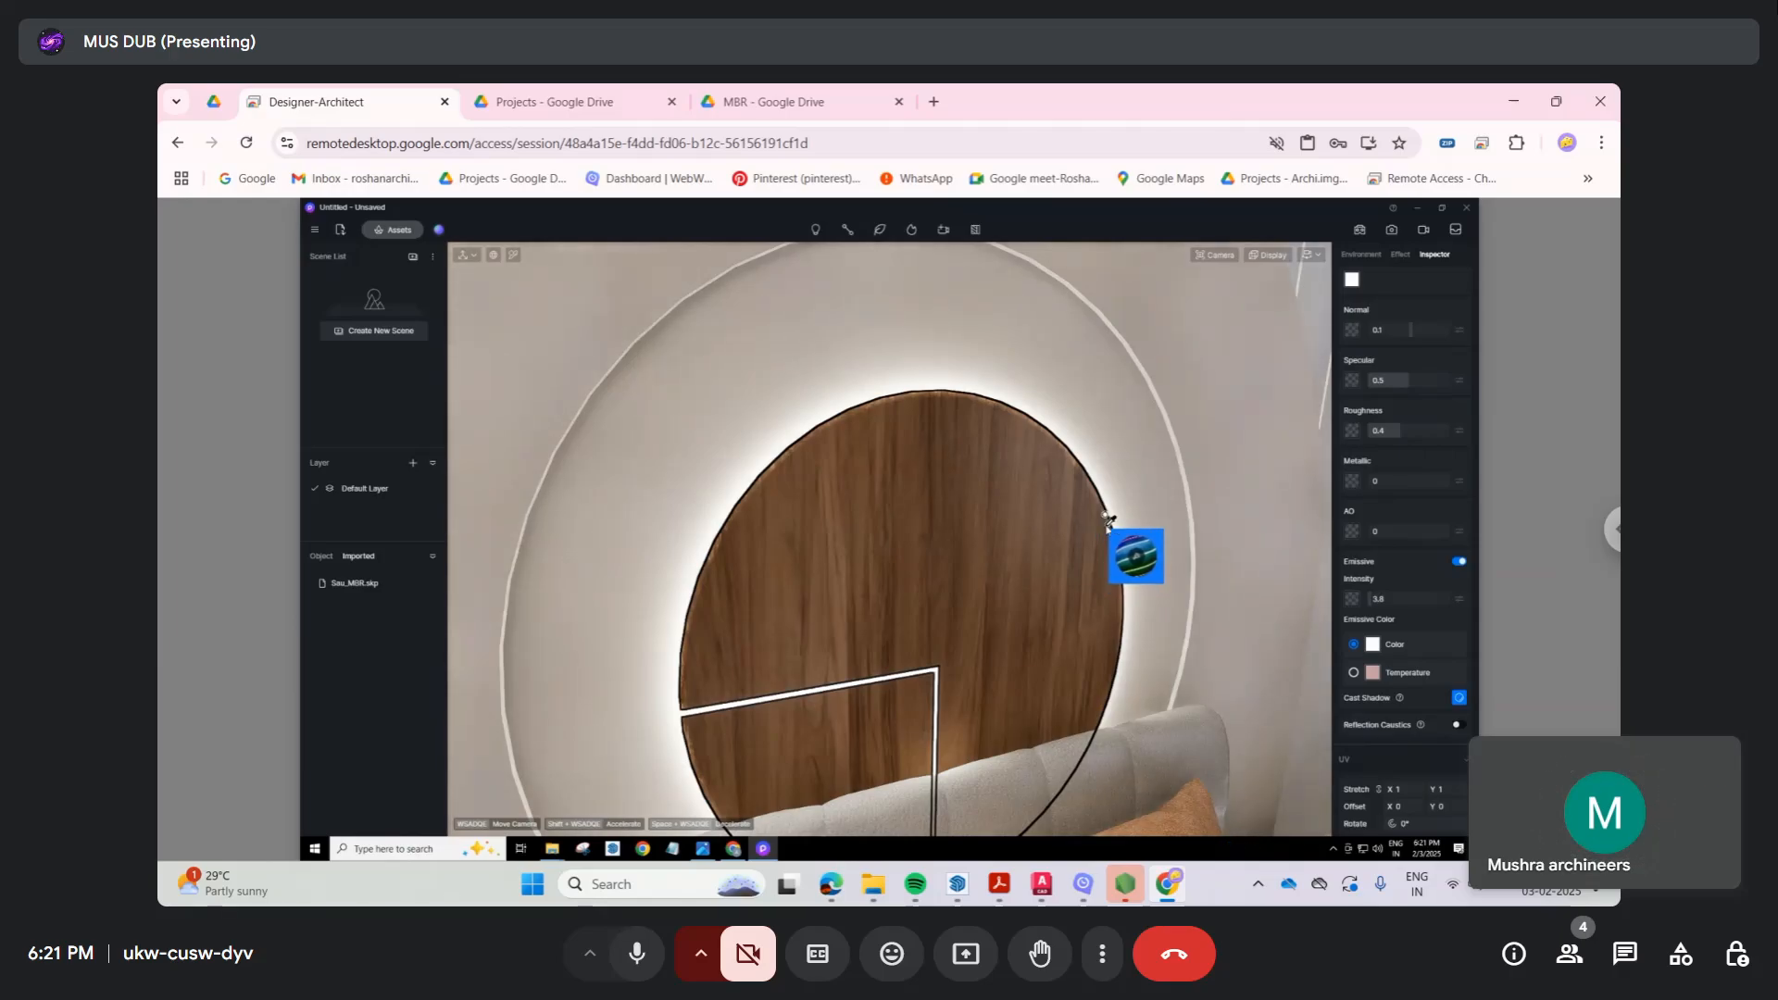
pyautogui.moveTo(1022, 478); pyautogui.dragTo(896, 408, button='right')
pyautogui.scroll(-3, 960, 436)
pyautogui.scroll(-5, 960, 436)
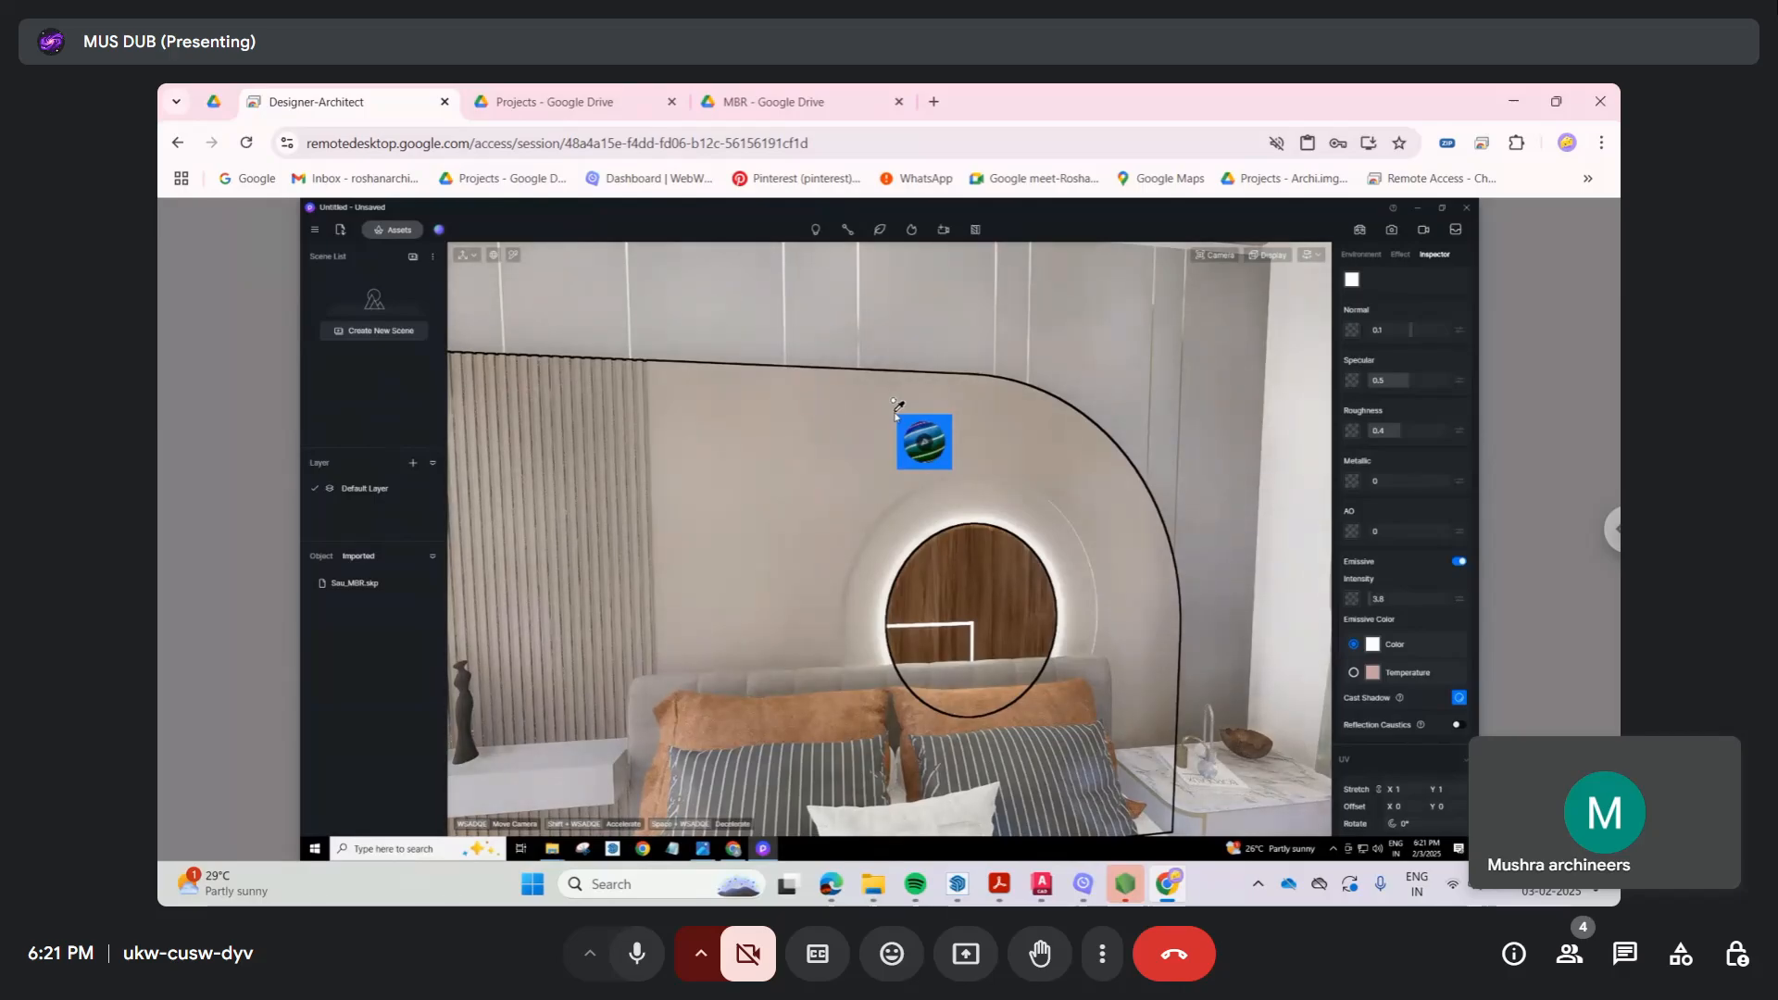
pyautogui.moveTo(1035, 523); pyautogui.dragTo(921, 446, button='right')
pyautogui.scroll(-1, 921, 446)
pyautogui.scroll(-2, 921, 446)
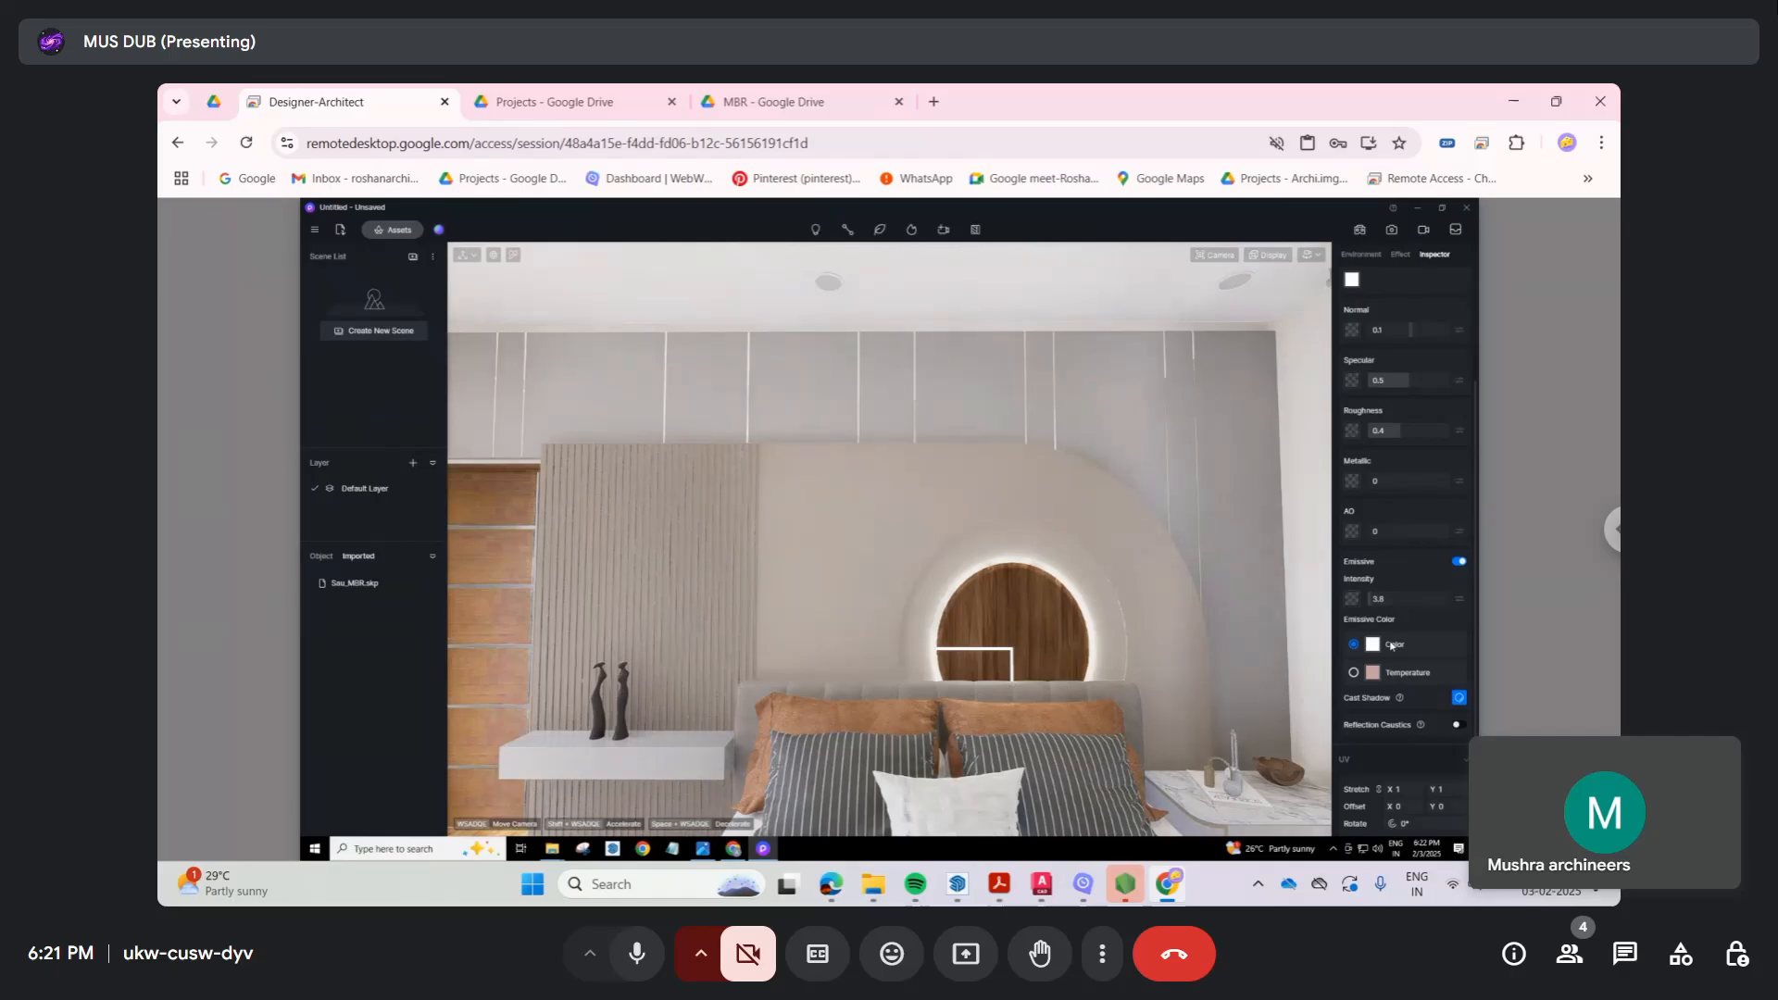
pyautogui.click(1354, 674)
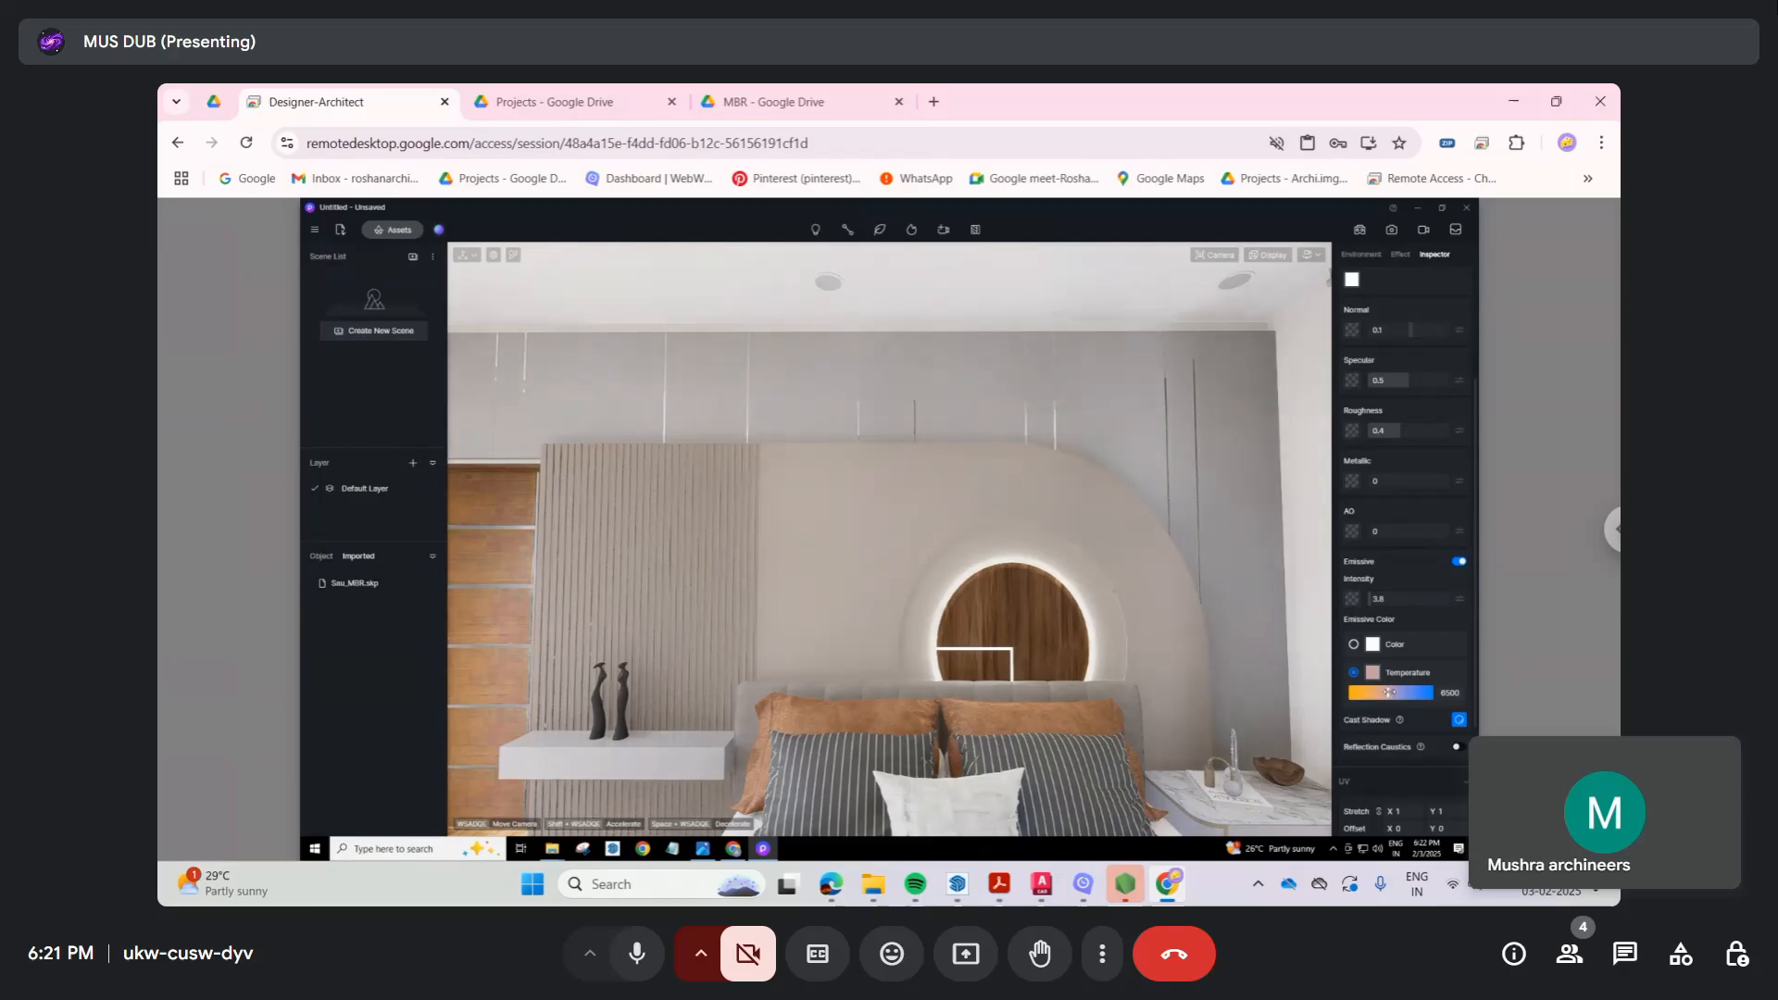
pyautogui.moveTo(1389, 692)
pyautogui.mouseDown()
pyautogui.moveTo(1371, 692)
pyautogui.moveTo(1418, 693)
pyautogui.mouseUp()
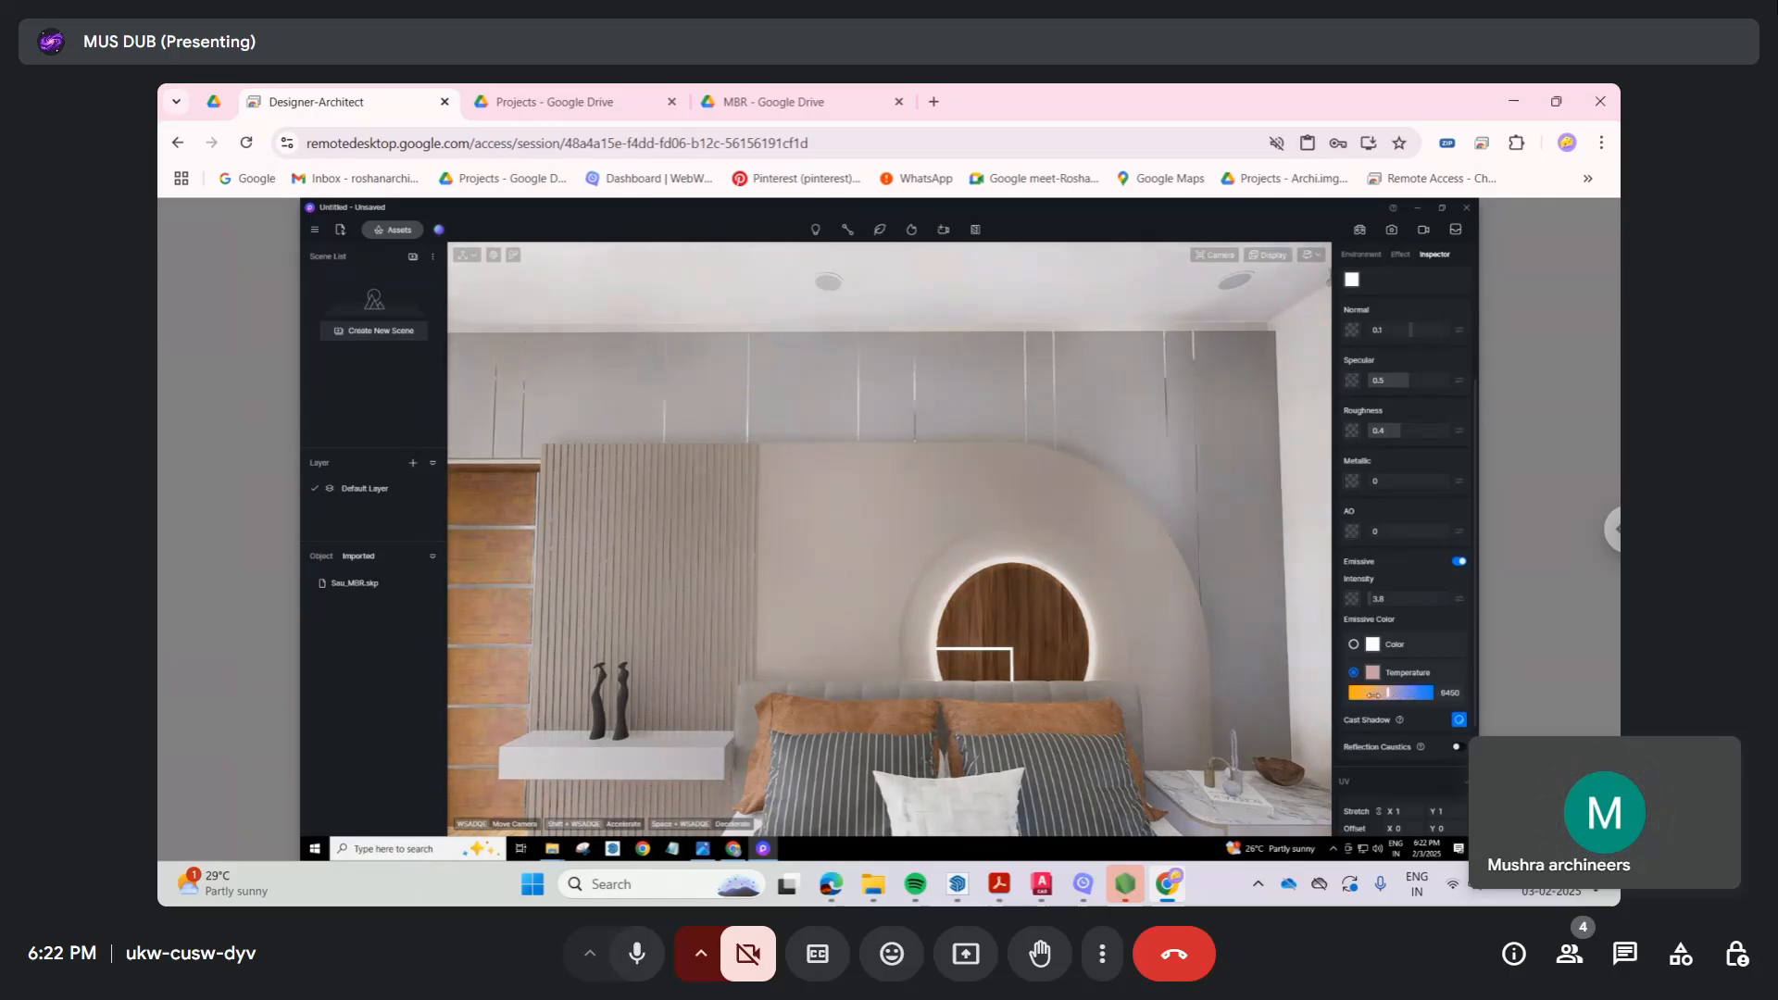
pyautogui.moveTo(1361, 692); pyautogui.dragTo(1370, 693)
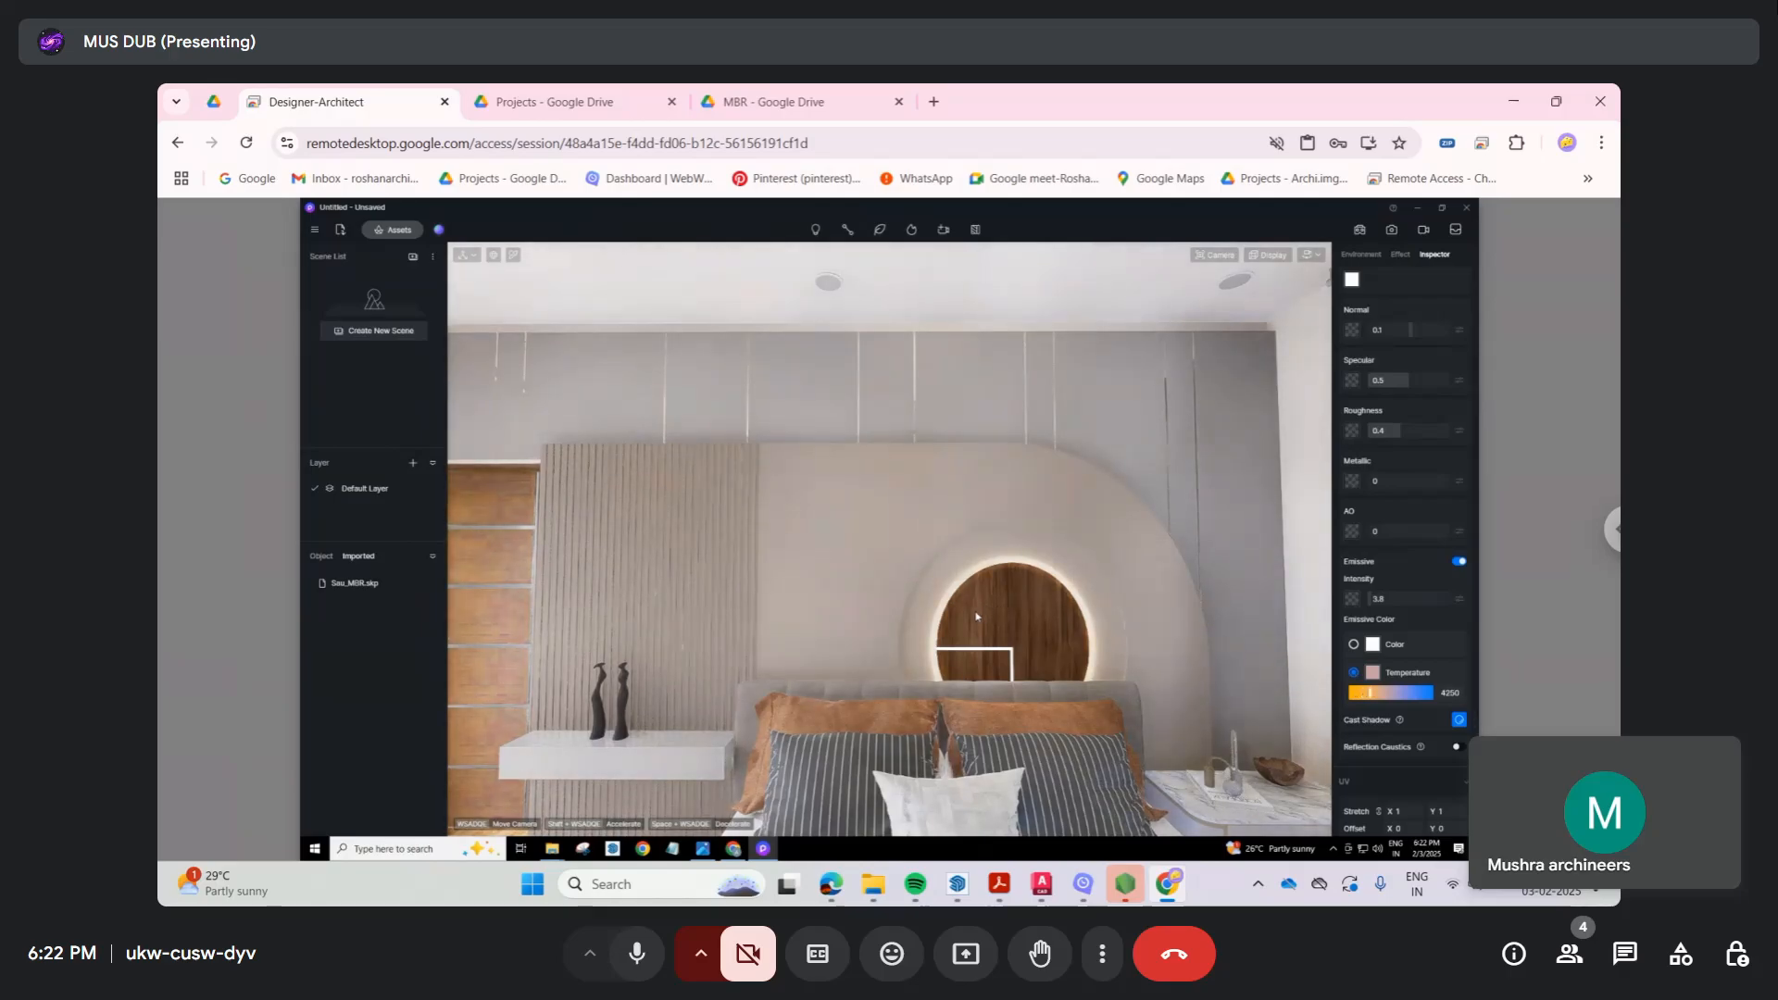
# Step: Examine the warm glow around the wooden circle and the headboard wall from close up and farther away
pyautogui.click(789, 581)
pyautogui.moveTo(808, 581); pyautogui.dragTo(1169, 728, button='right')
pyautogui.scroll(3, 1168, 732)
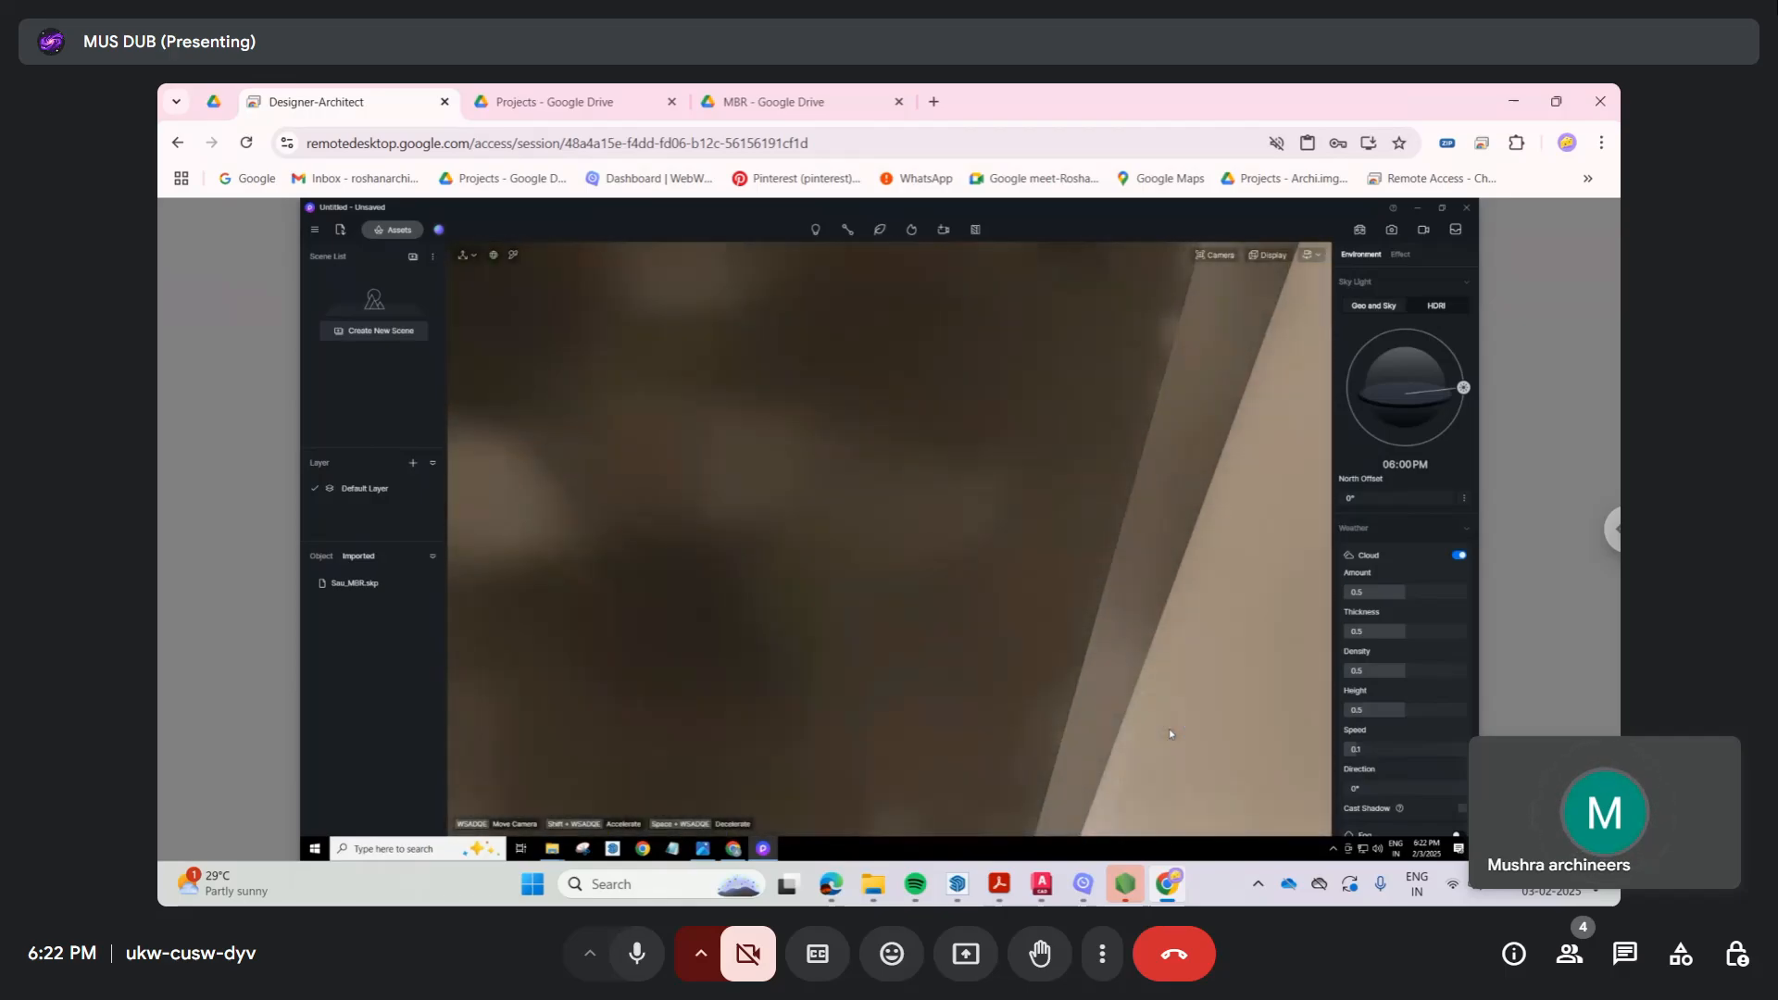
pyautogui.scroll(-3, 1168, 732)
pyautogui.moveTo(1059, 699); pyautogui.dragTo(1236, 620, button='right')
pyautogui.scroll(-3, 821, 520)
pyautogui.scroll(-5, 808, 510)
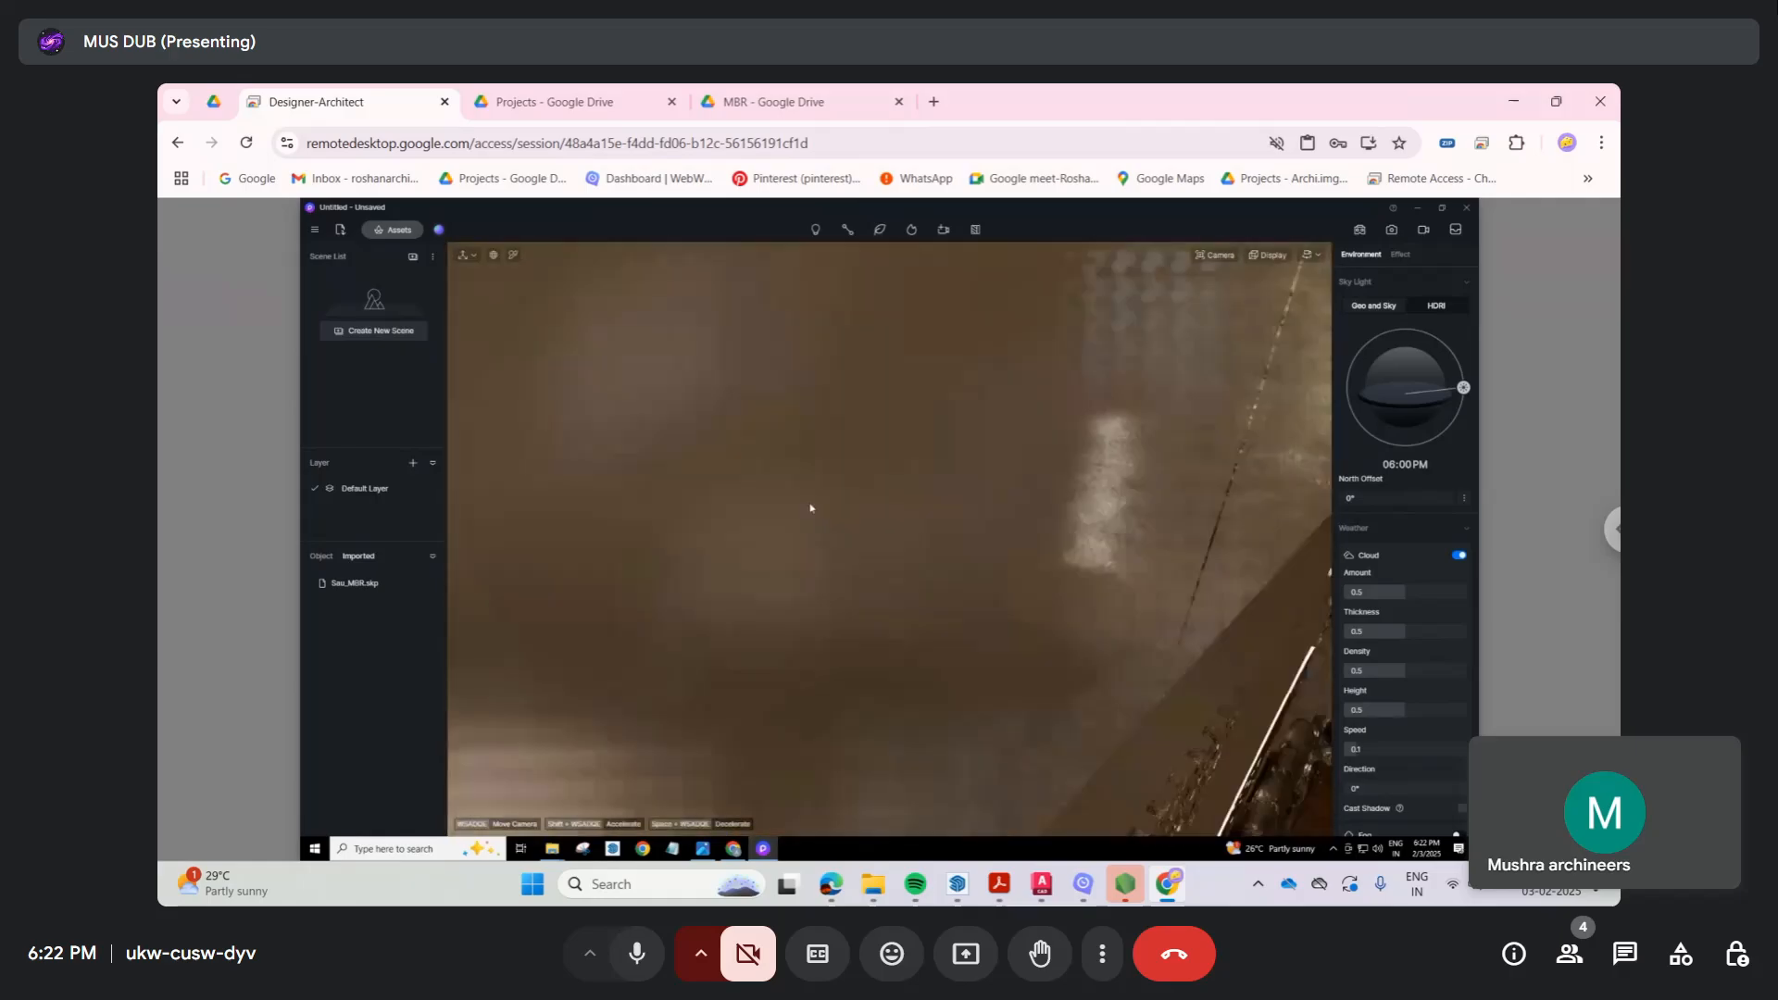
pyautogui.scroll(-3, 830, 564)
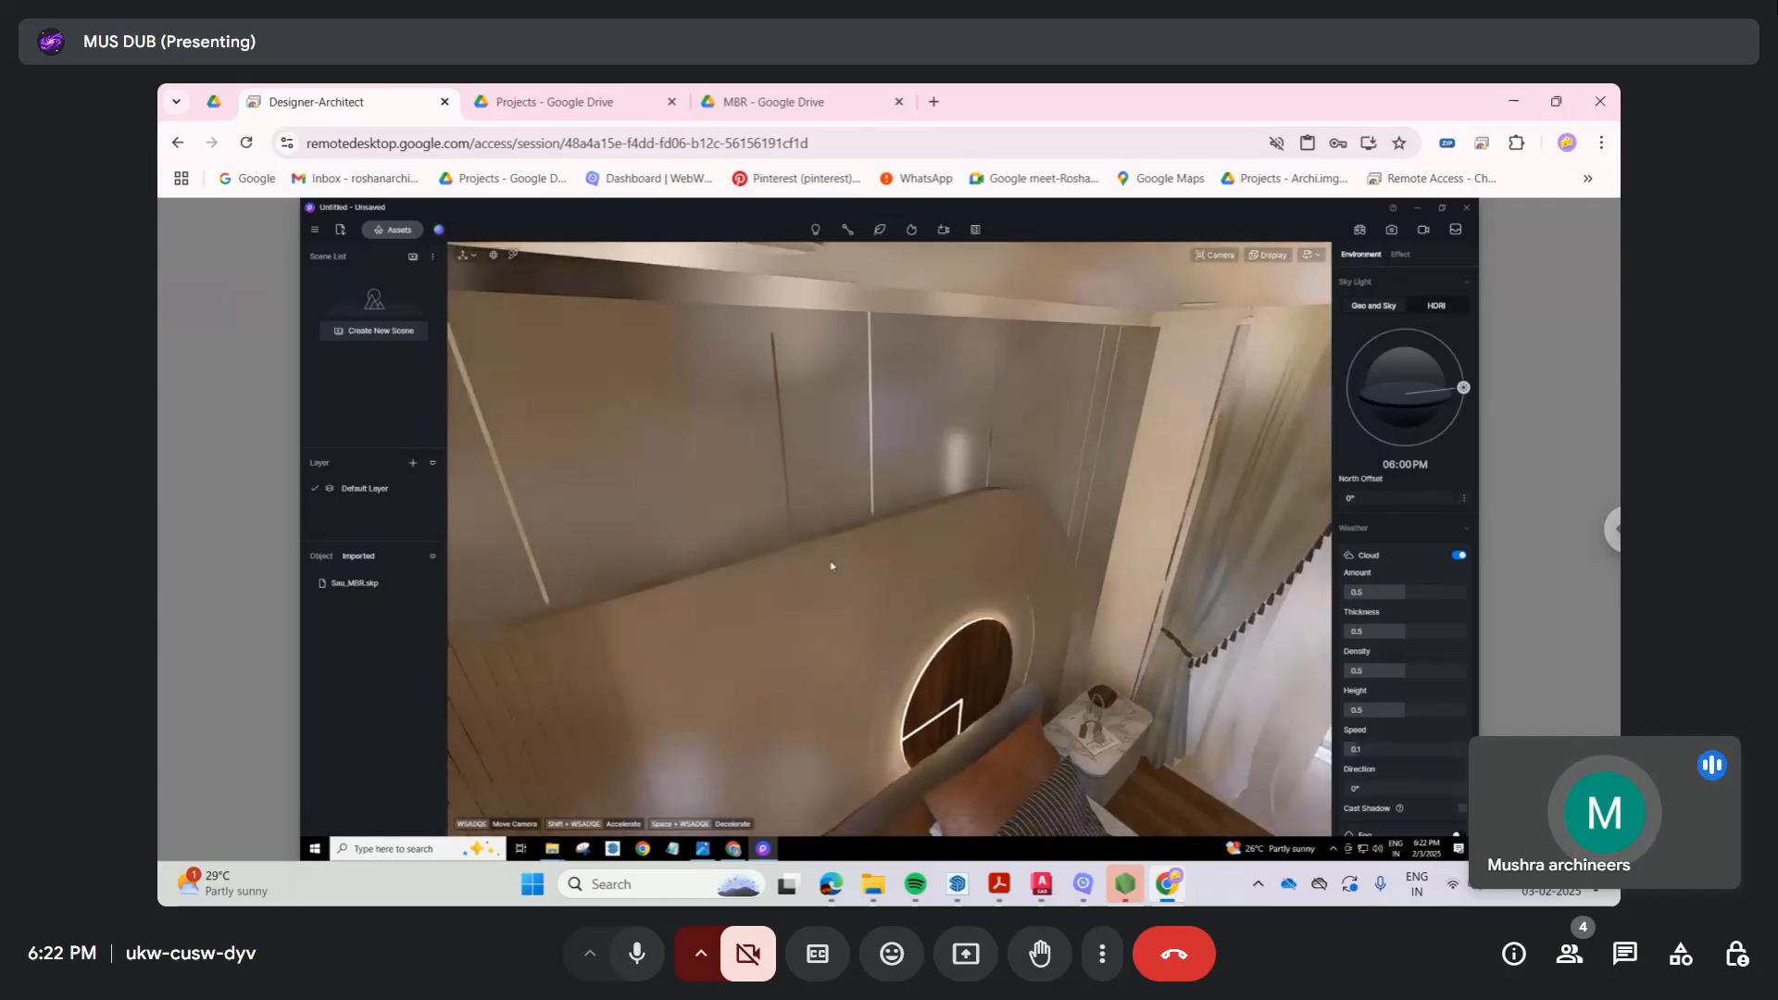
pyautogui.moveTo(829, 564); pyautogui.dragTo(849, 600, button='right')
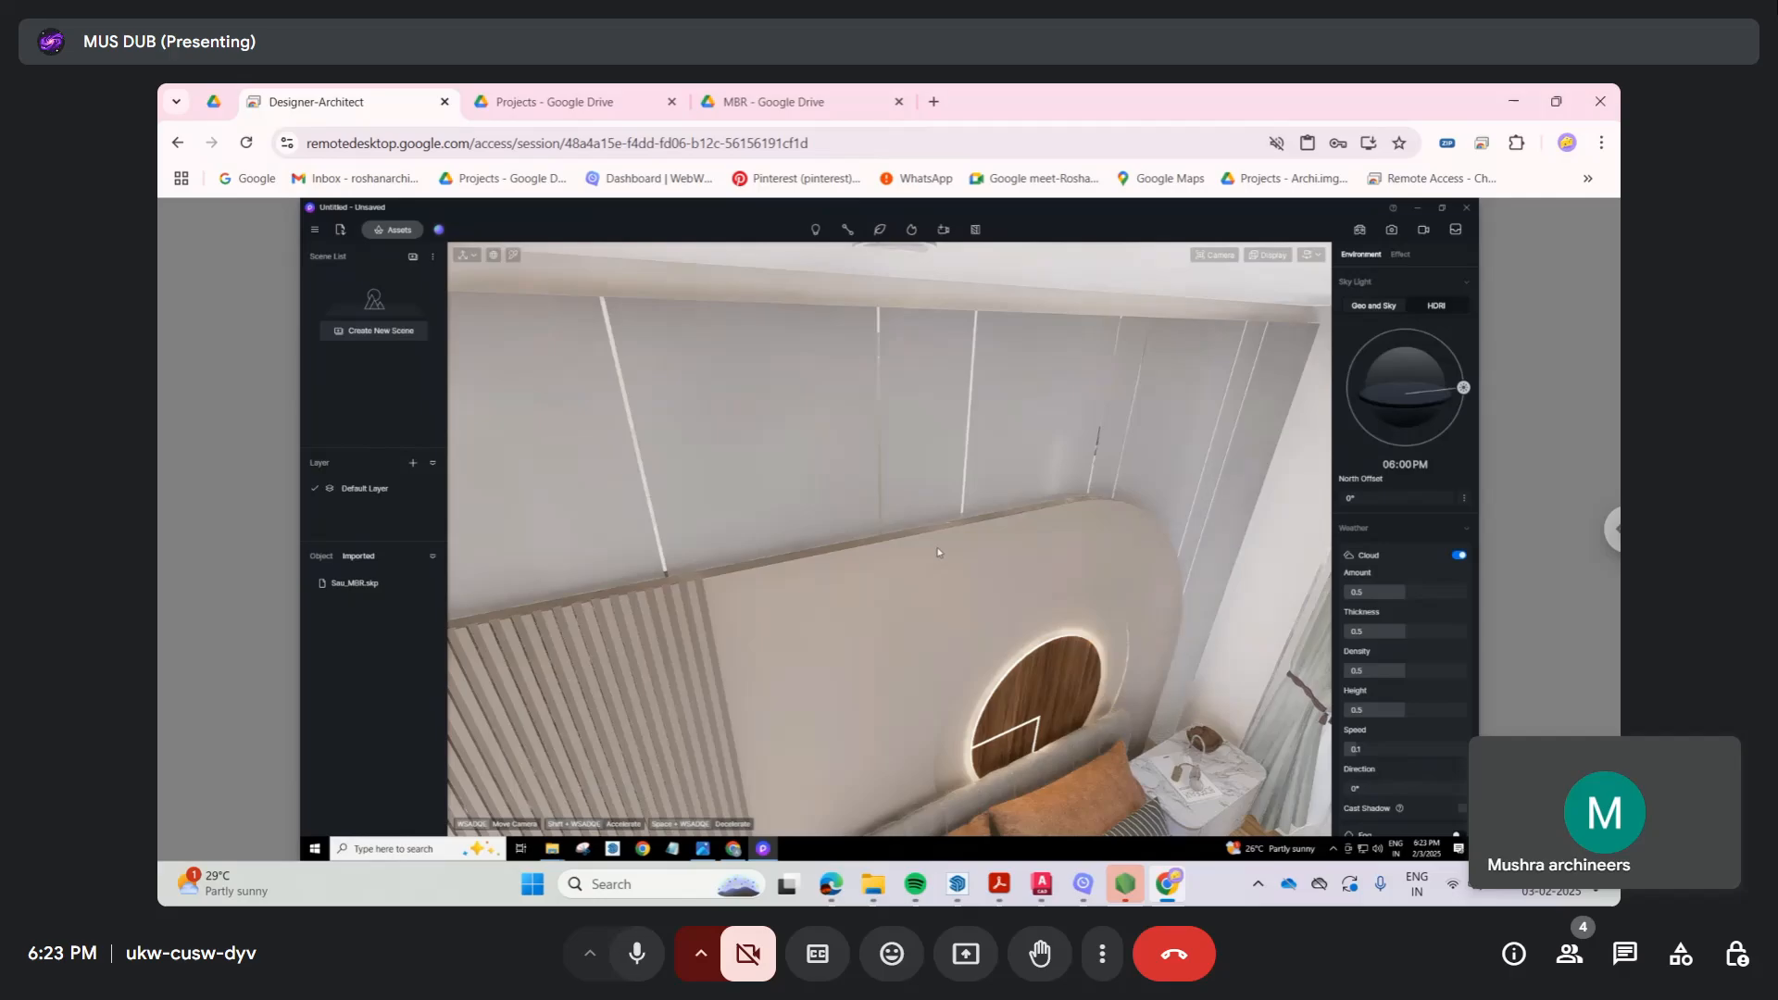
pyautogui.moveTo(1029, 543); pyautogui.dragTo(935, 769, button='middle')
pyautogui.scroll(-5, 935, 771)
pyautogui.scroll(2, 889, 555)
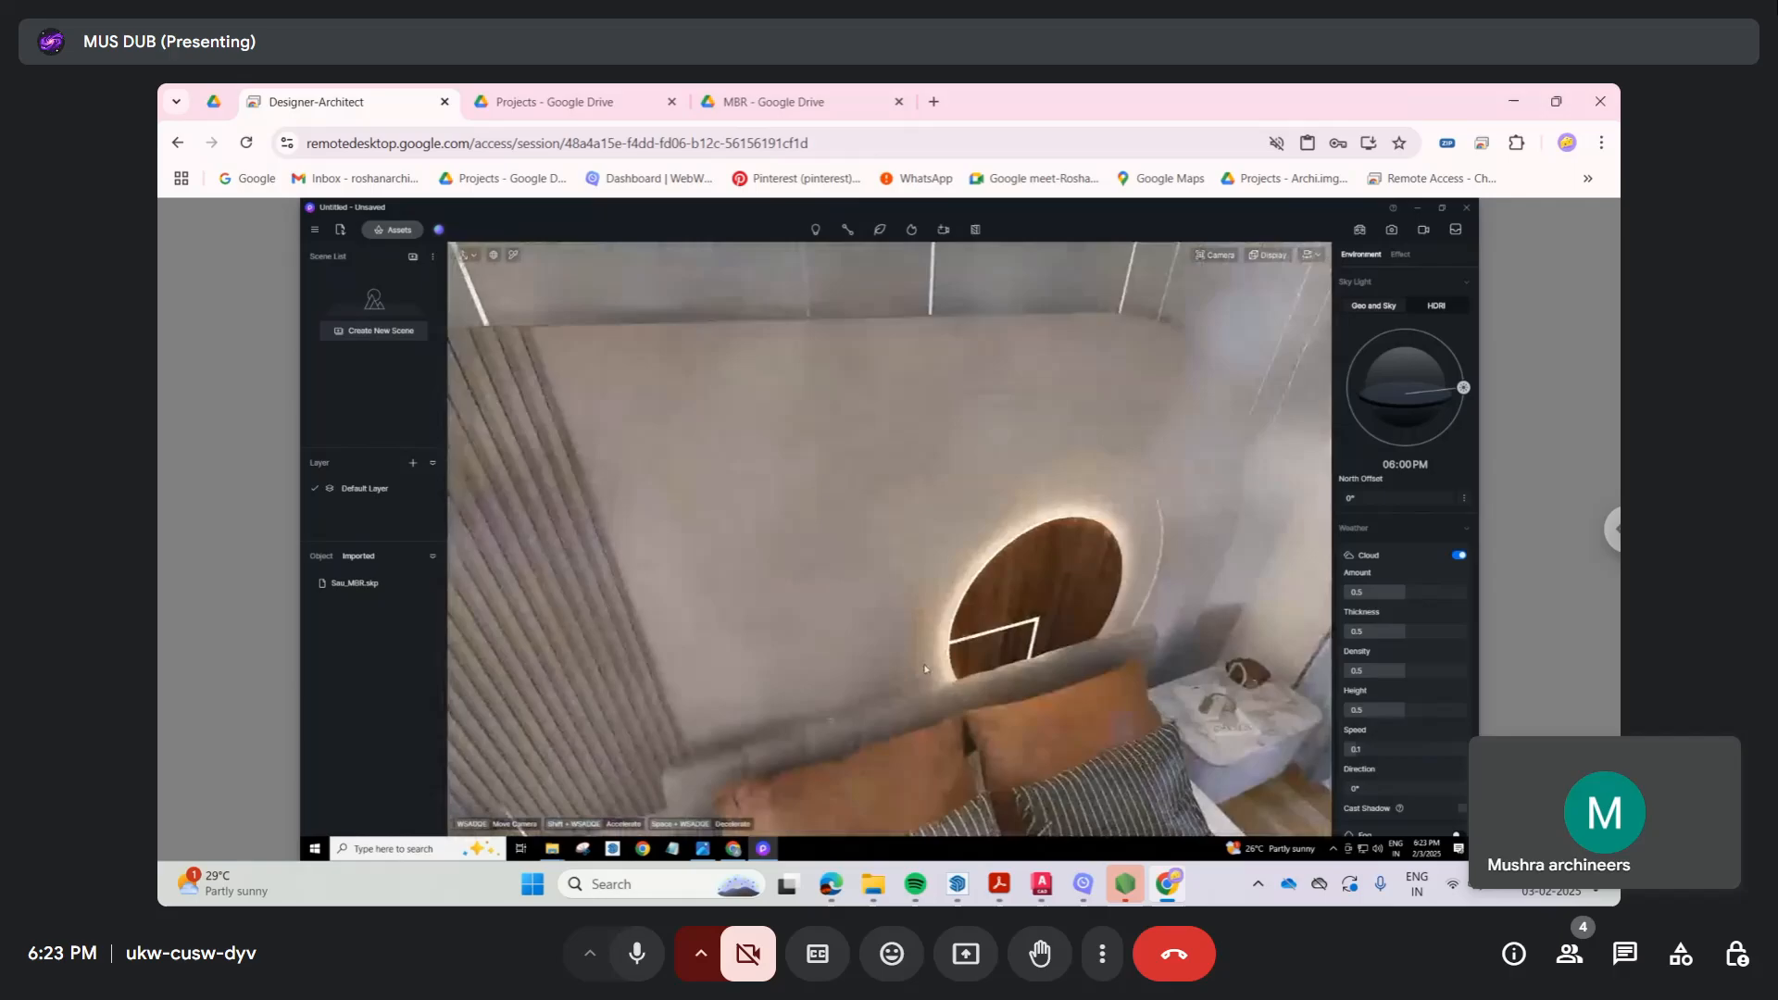
# Step: Apply the Basic Emissive Material to the inner disc of the recessed ceiling downlight above the headboard wall
pyautogui.moveTo(838, 519); pyautogui.dragTo(764, 351, button='right')
pyautogui.scroll(-4, 764, 351)
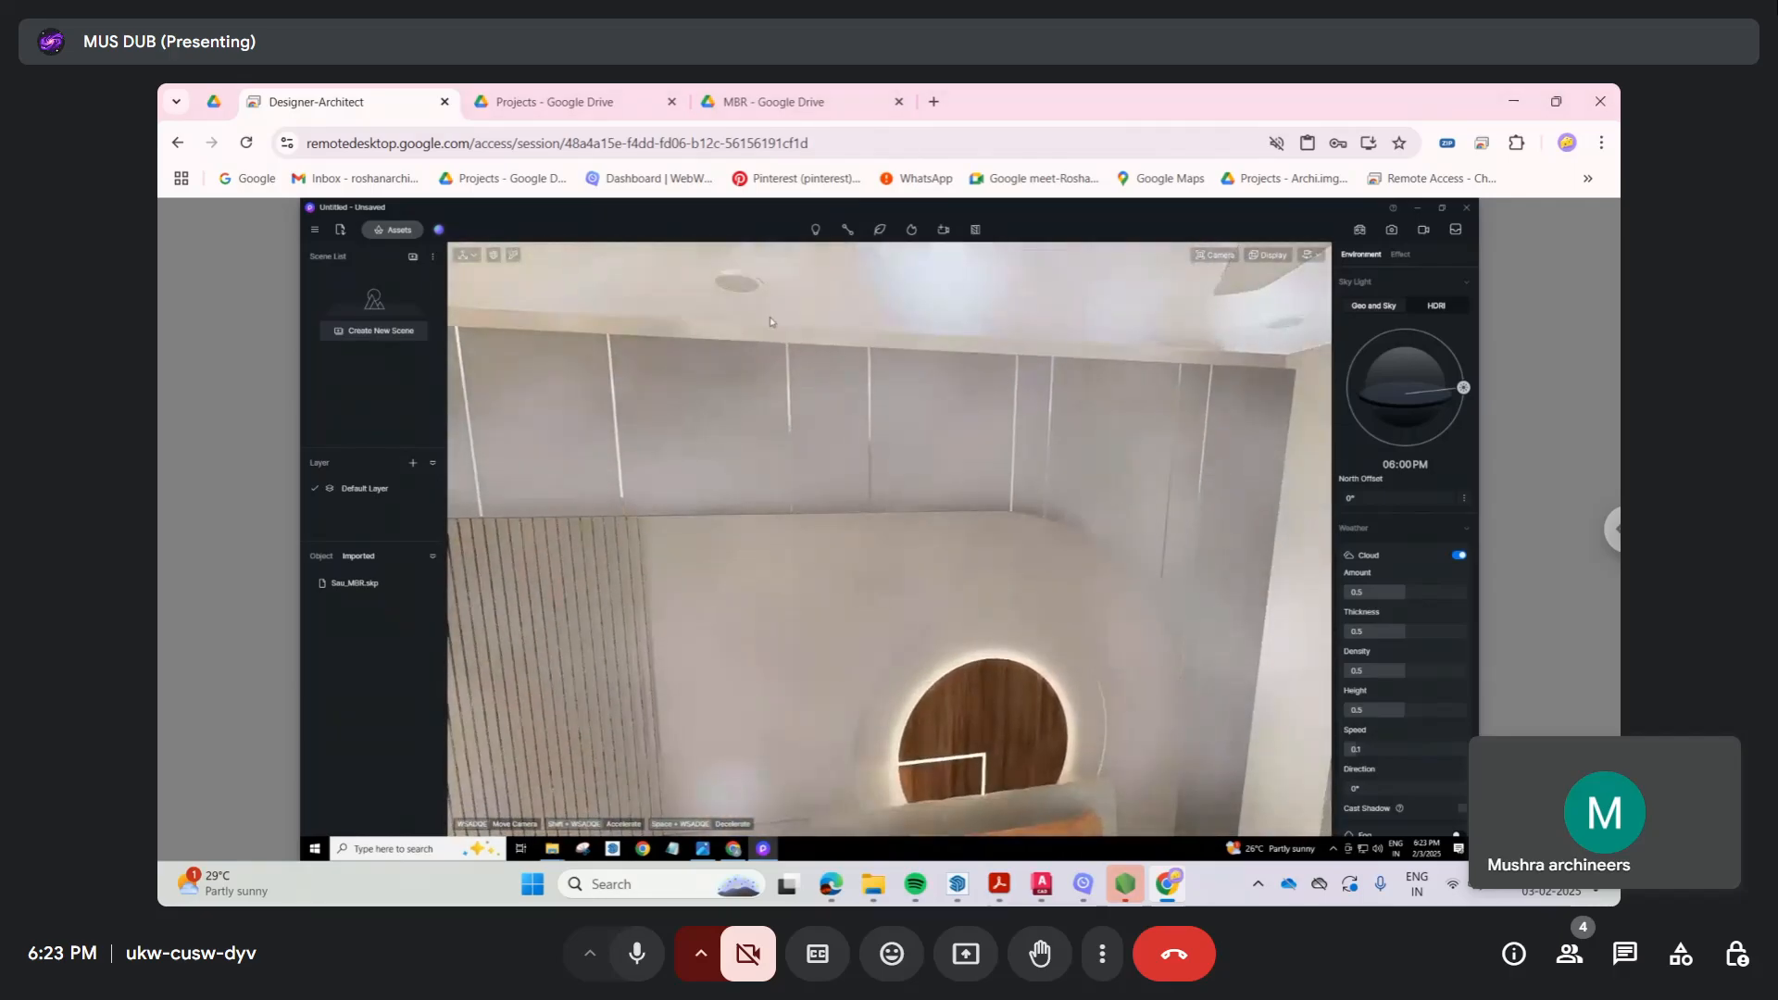
pyautogui.moveTo(838, 509); pyautogui.dragTo(745, 342, button='right')
pyautogui.scroll(3, 821, 467)
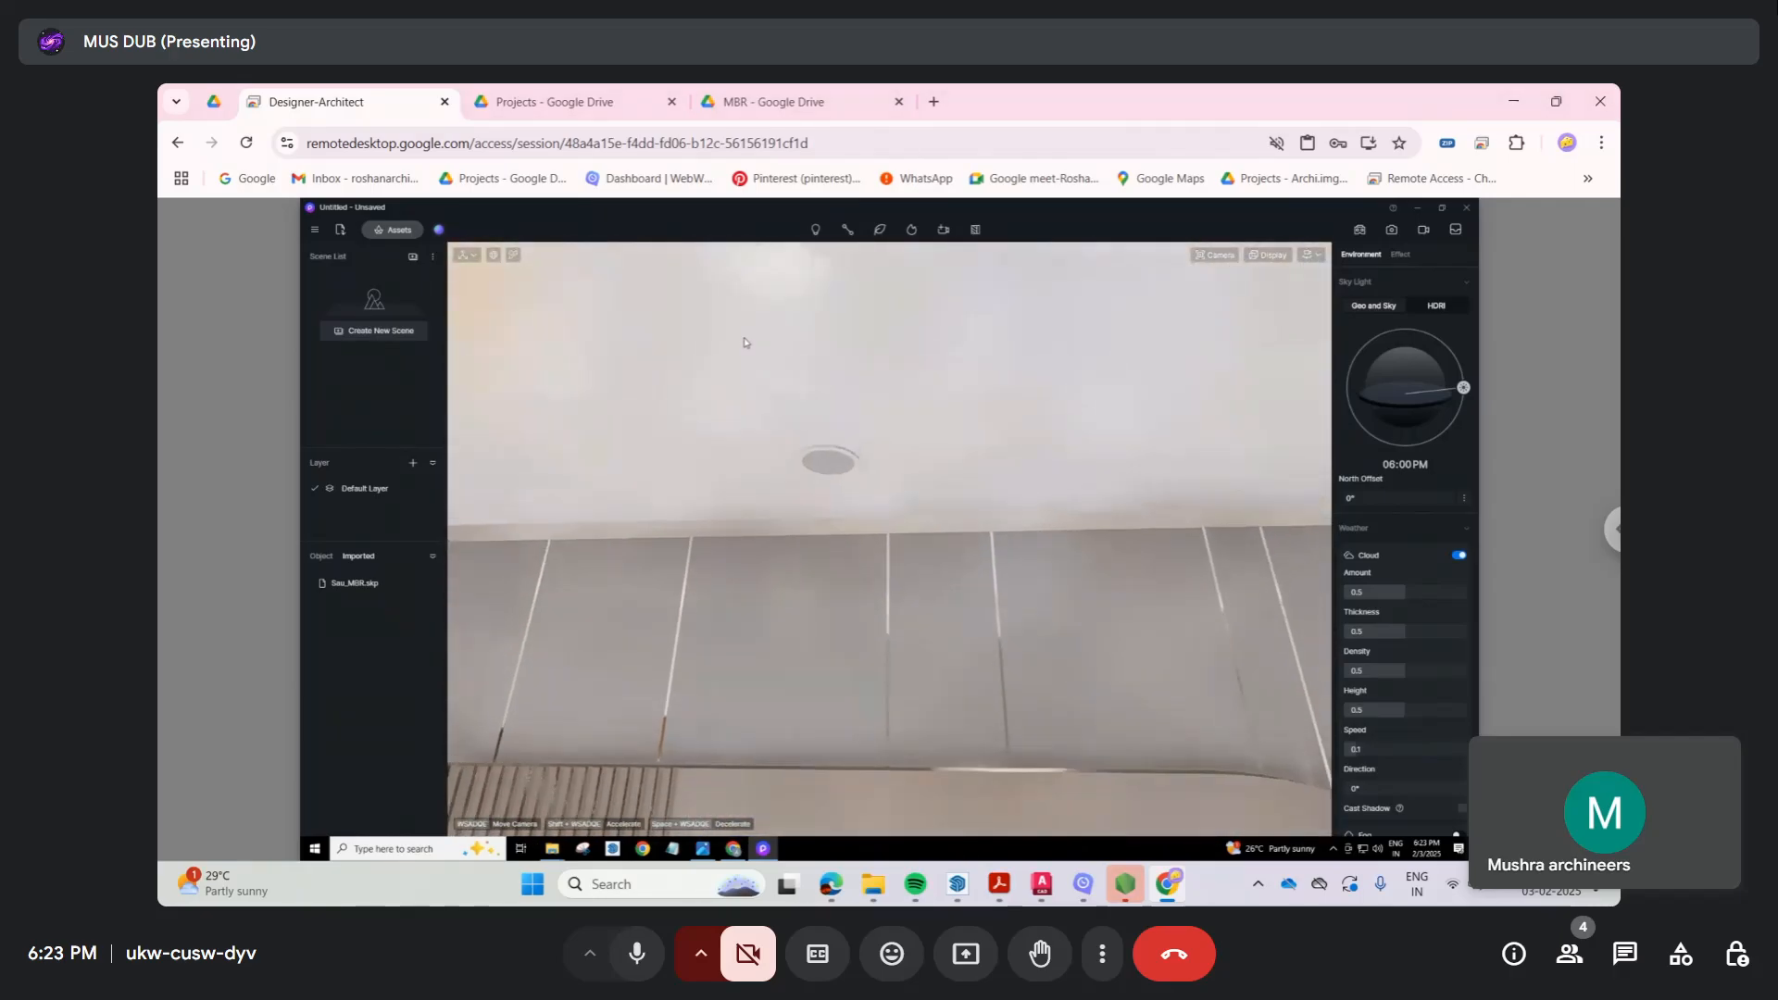
pyautogui.scroll(3, 745, 343)
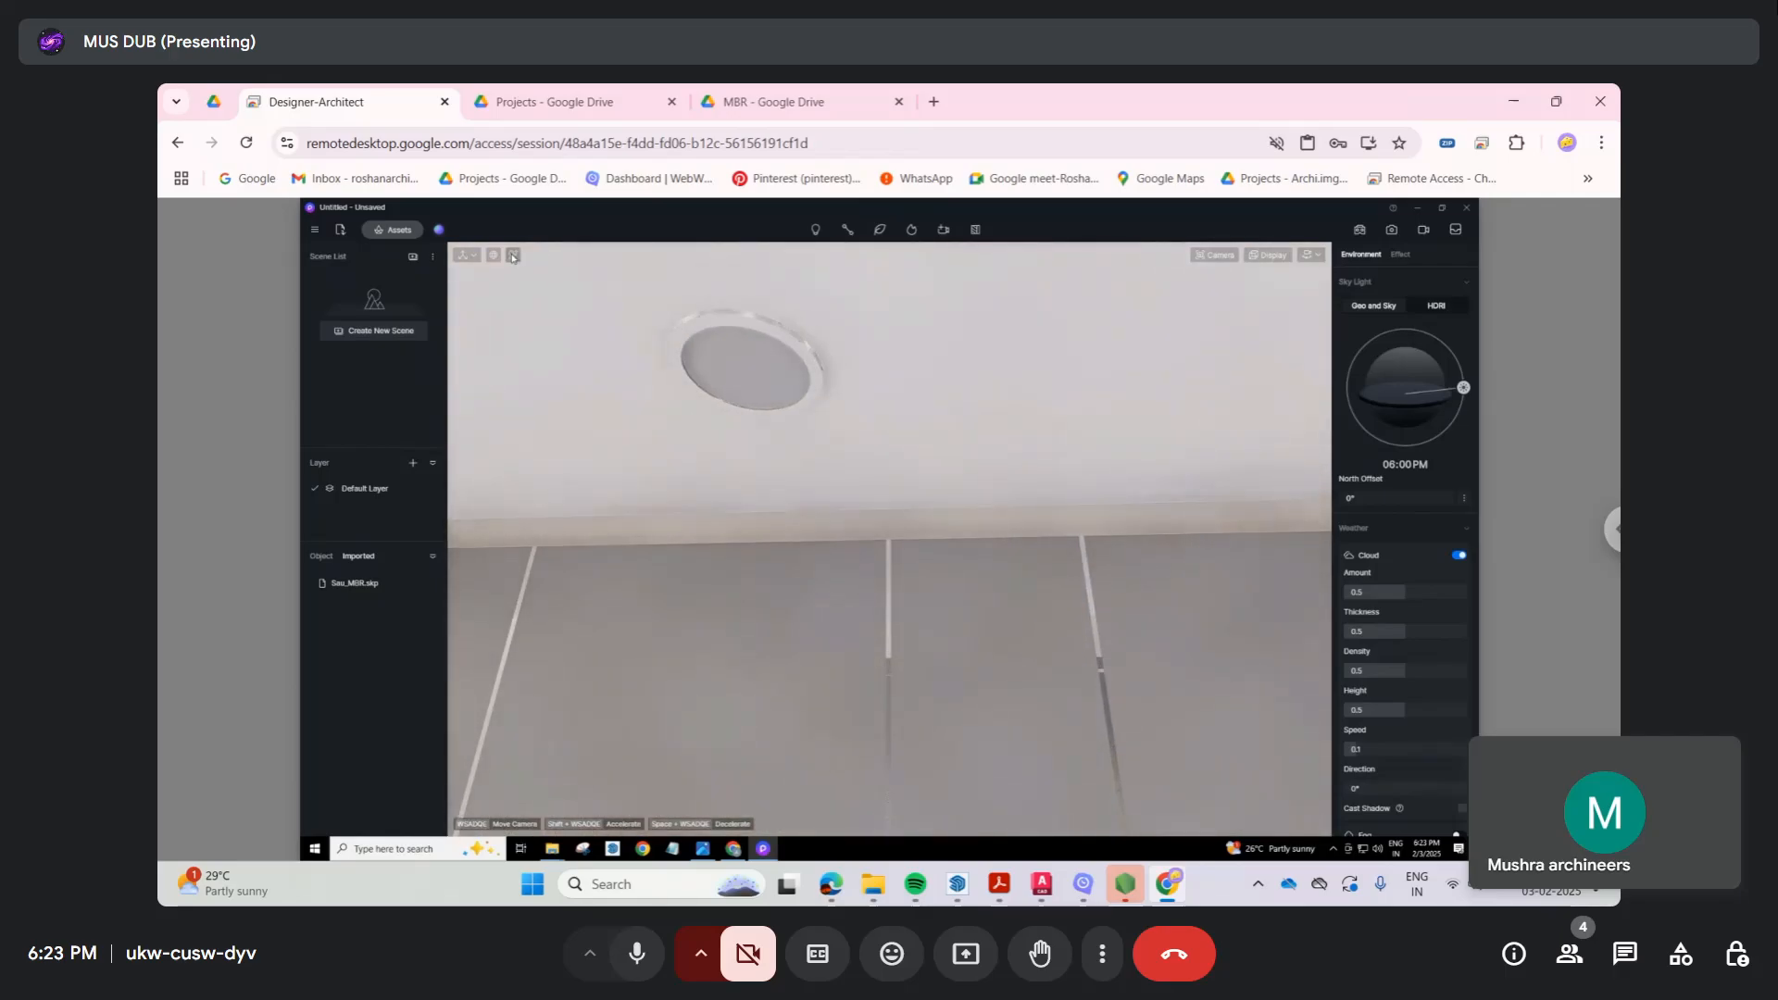
pyautogui.click(513, 255)
pyautogui.click(753, 380)
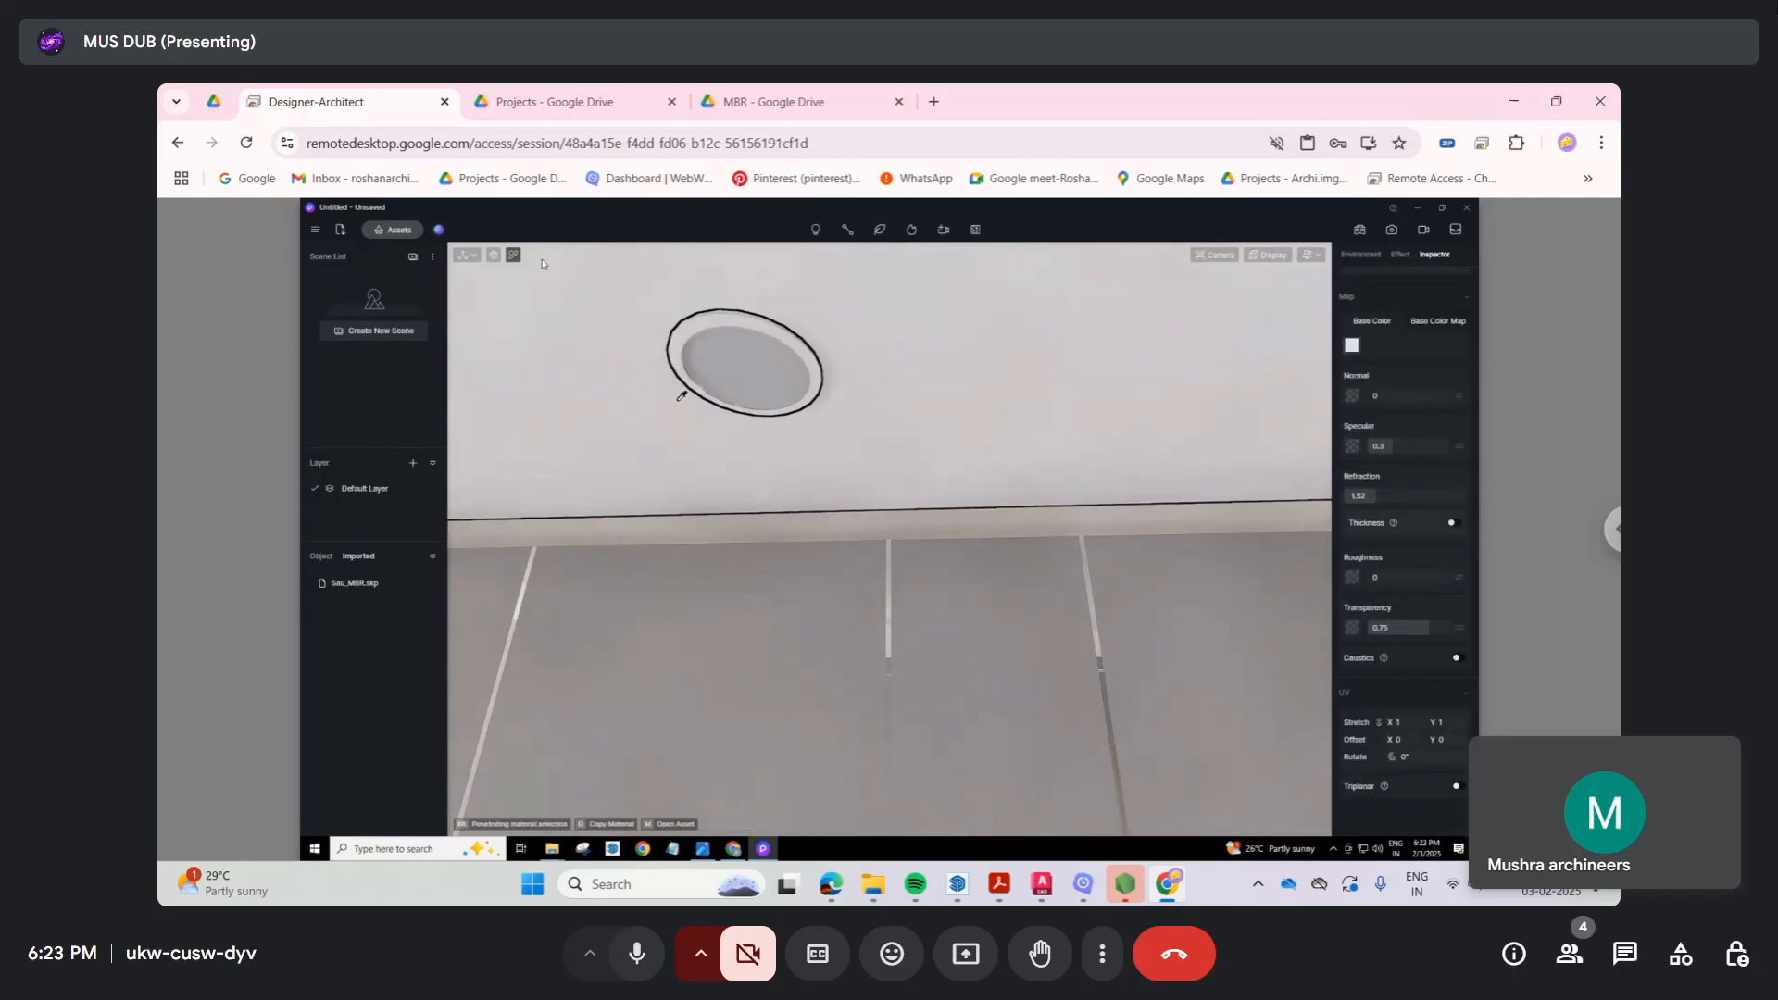
pyautogui.click(399, 229)
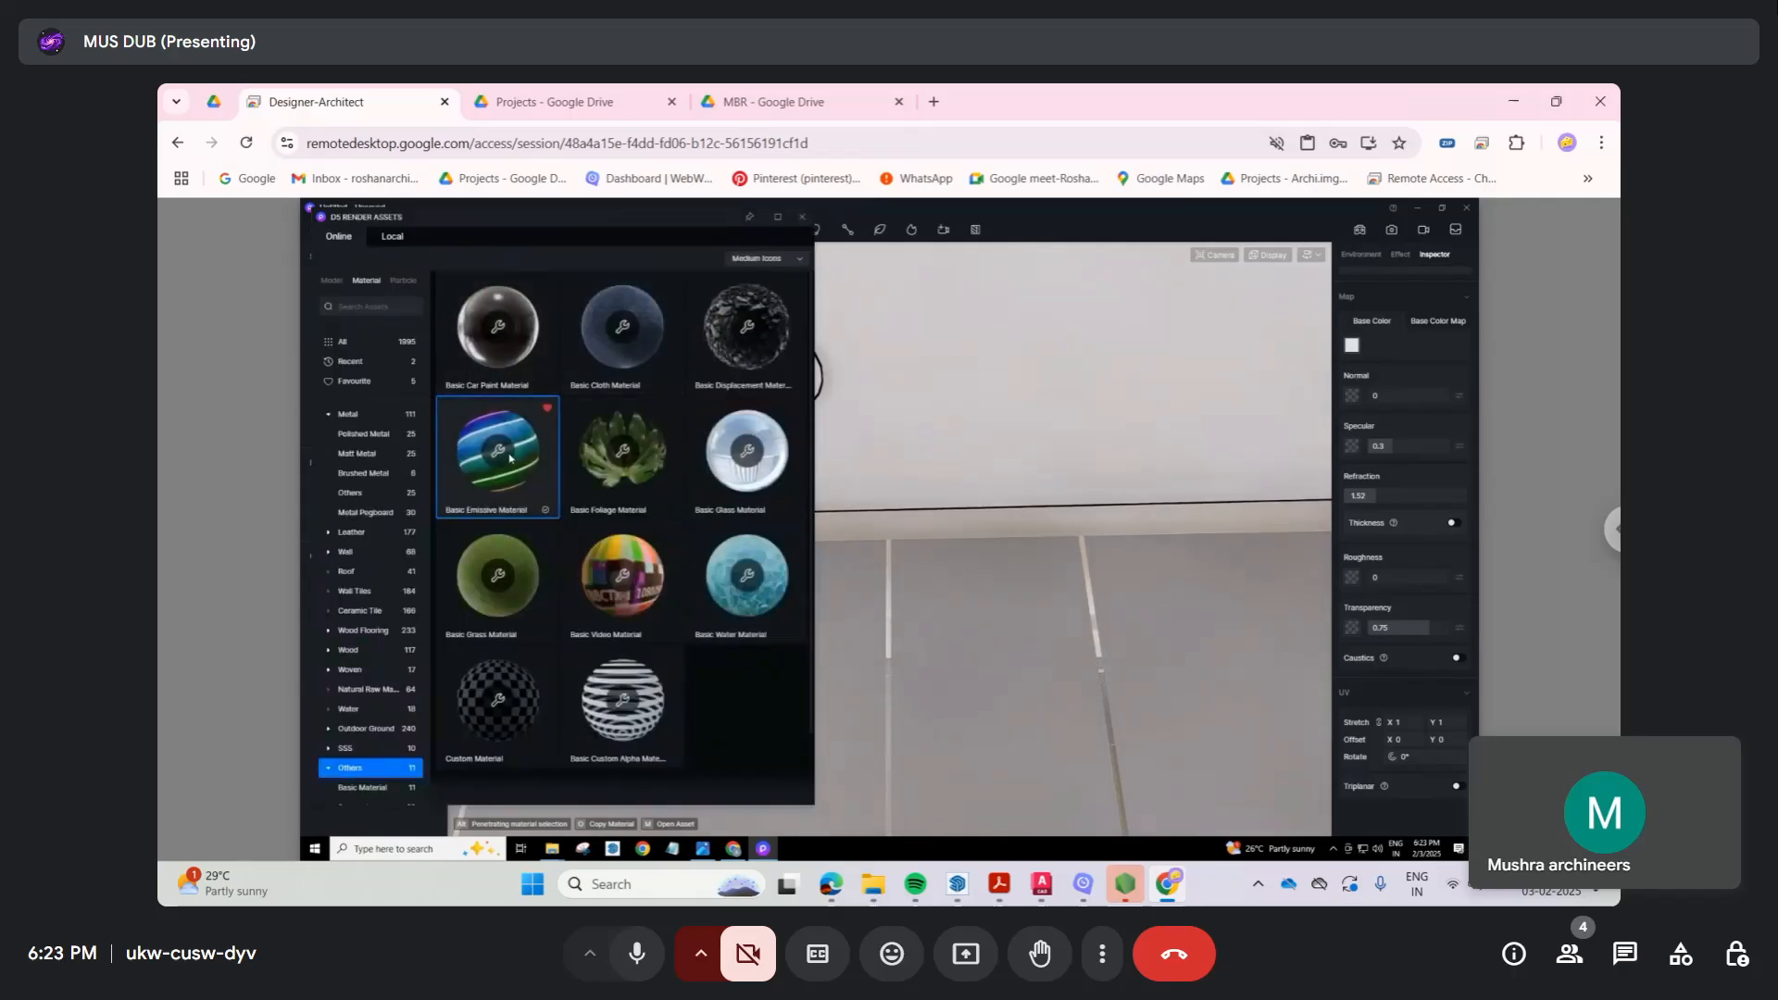
pyautogui.click(802, 216)
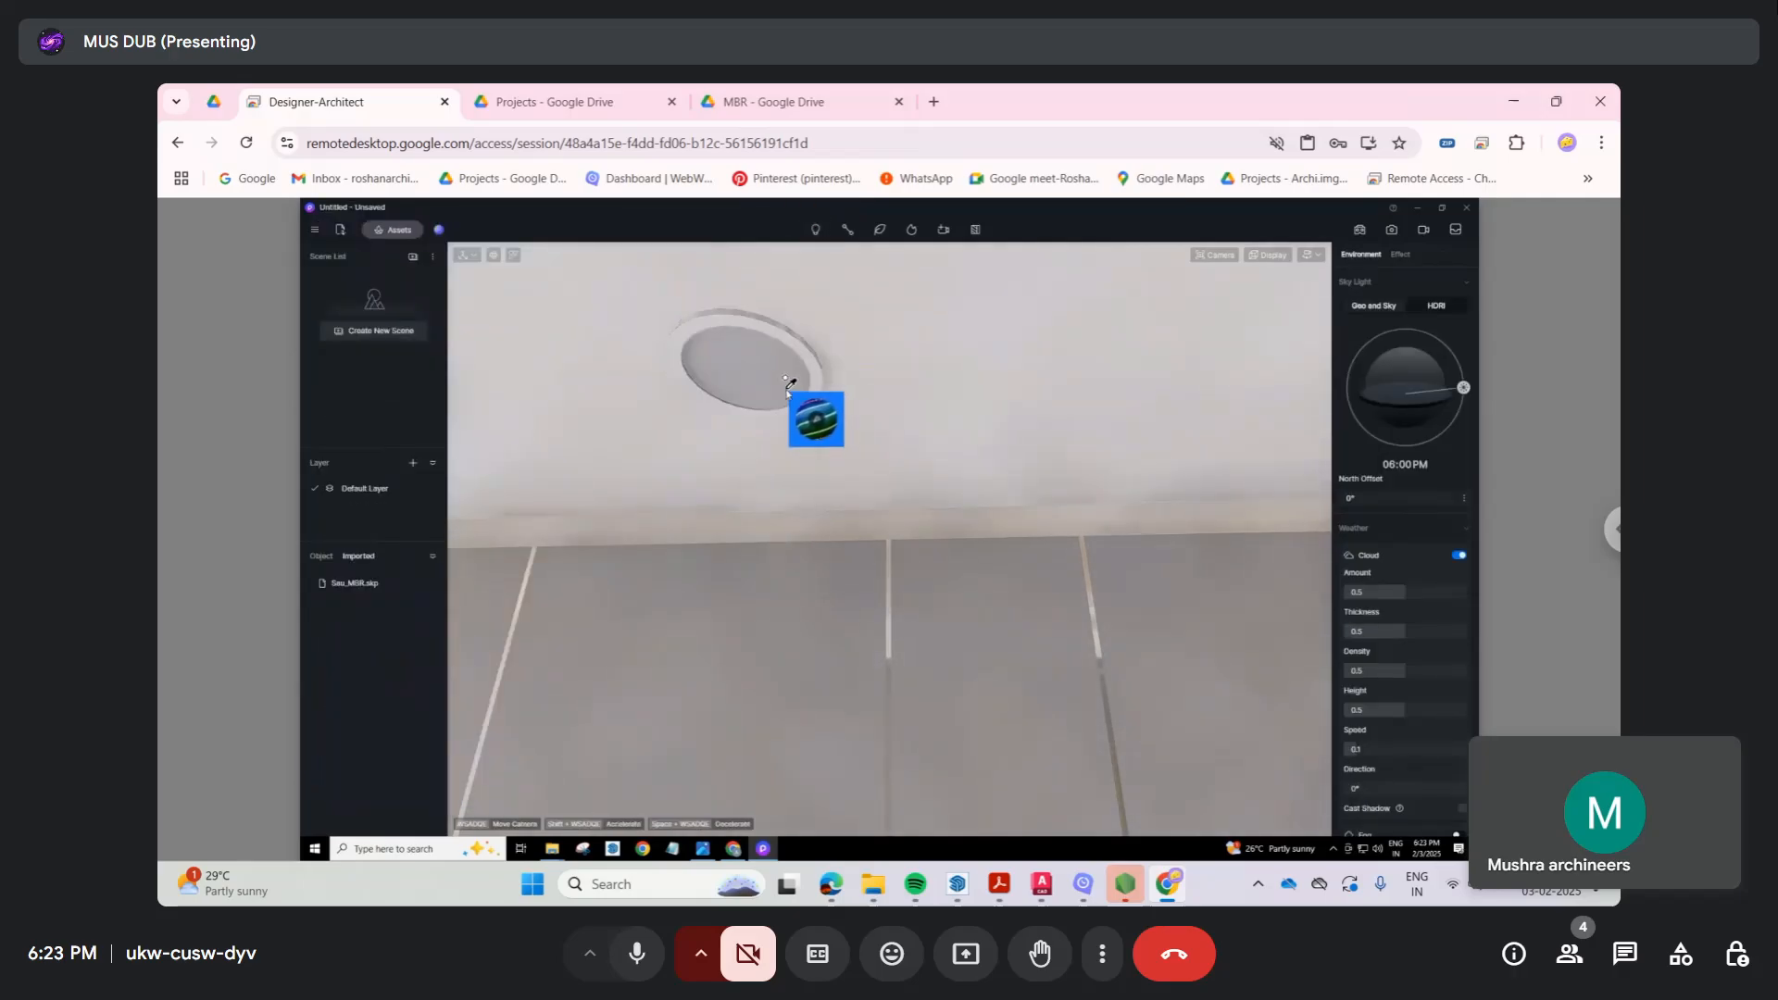
pyautogui.click(772, 384)
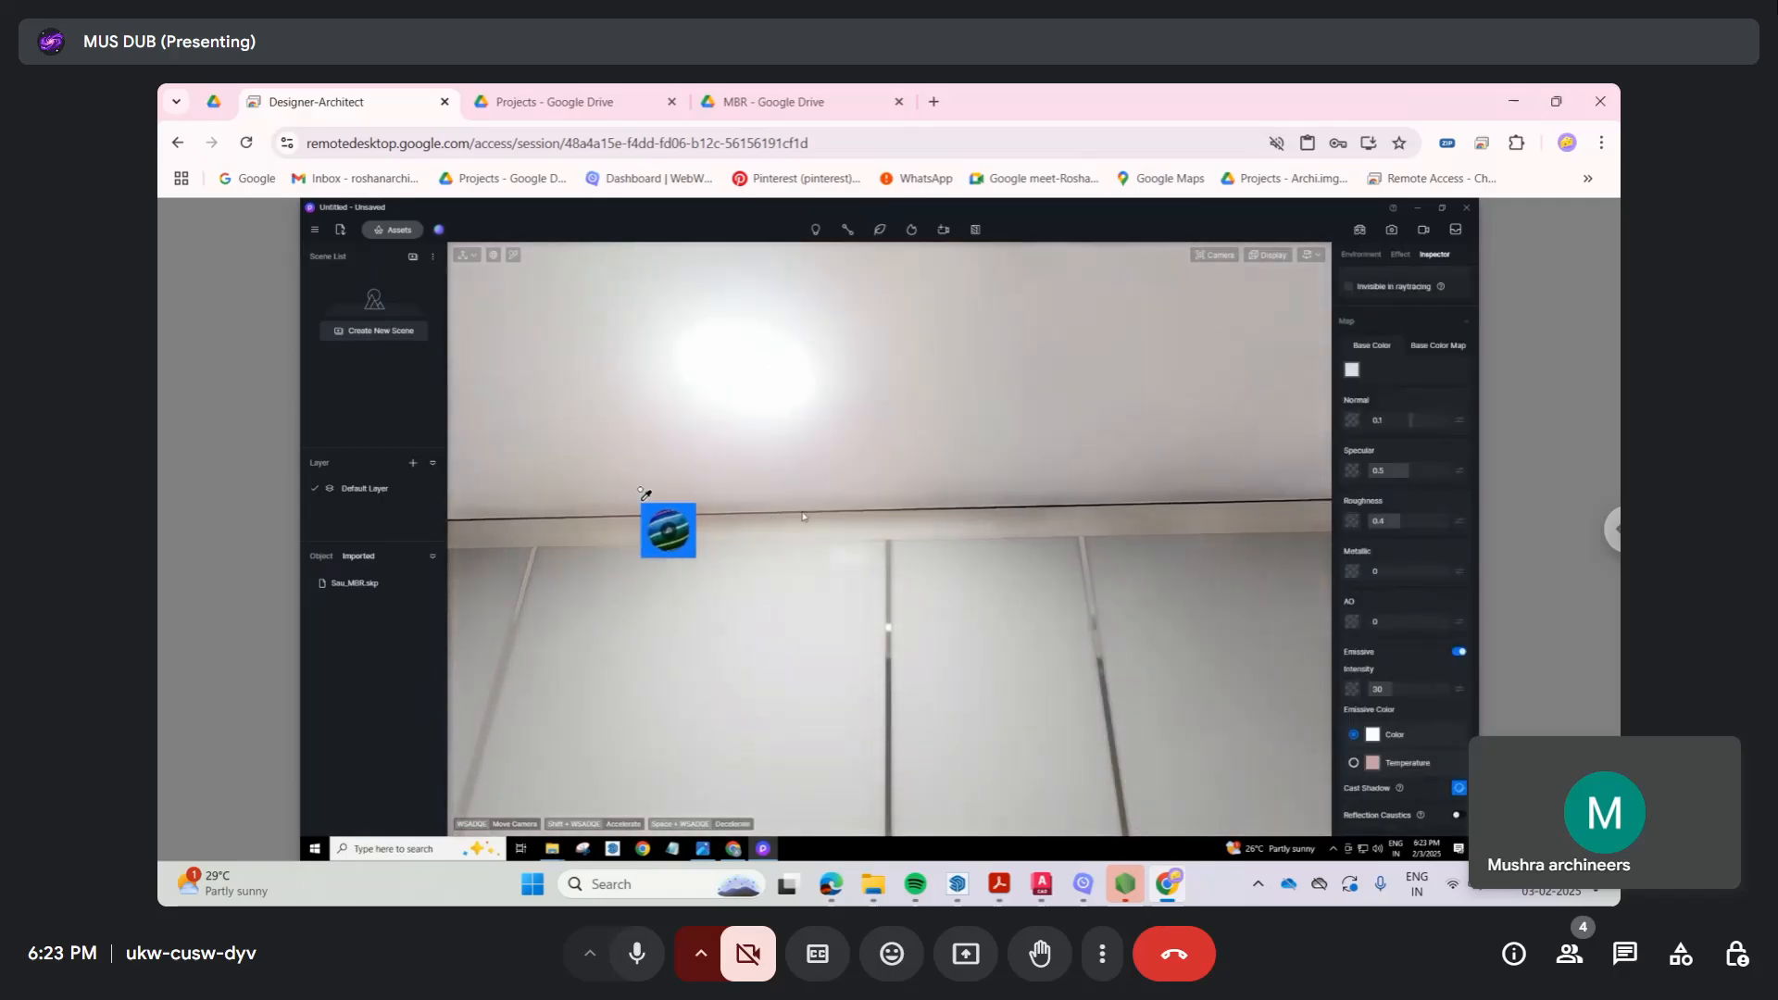
# Step: Examine the lit ceiling downlights' effect on the headboard wall from across the room and the wooden circle up close
pyautogui.moveTo(643, 496); pyautogui.dragTo(925, 719, button='right')
pyautogui.scroll(-5, 926, 548)
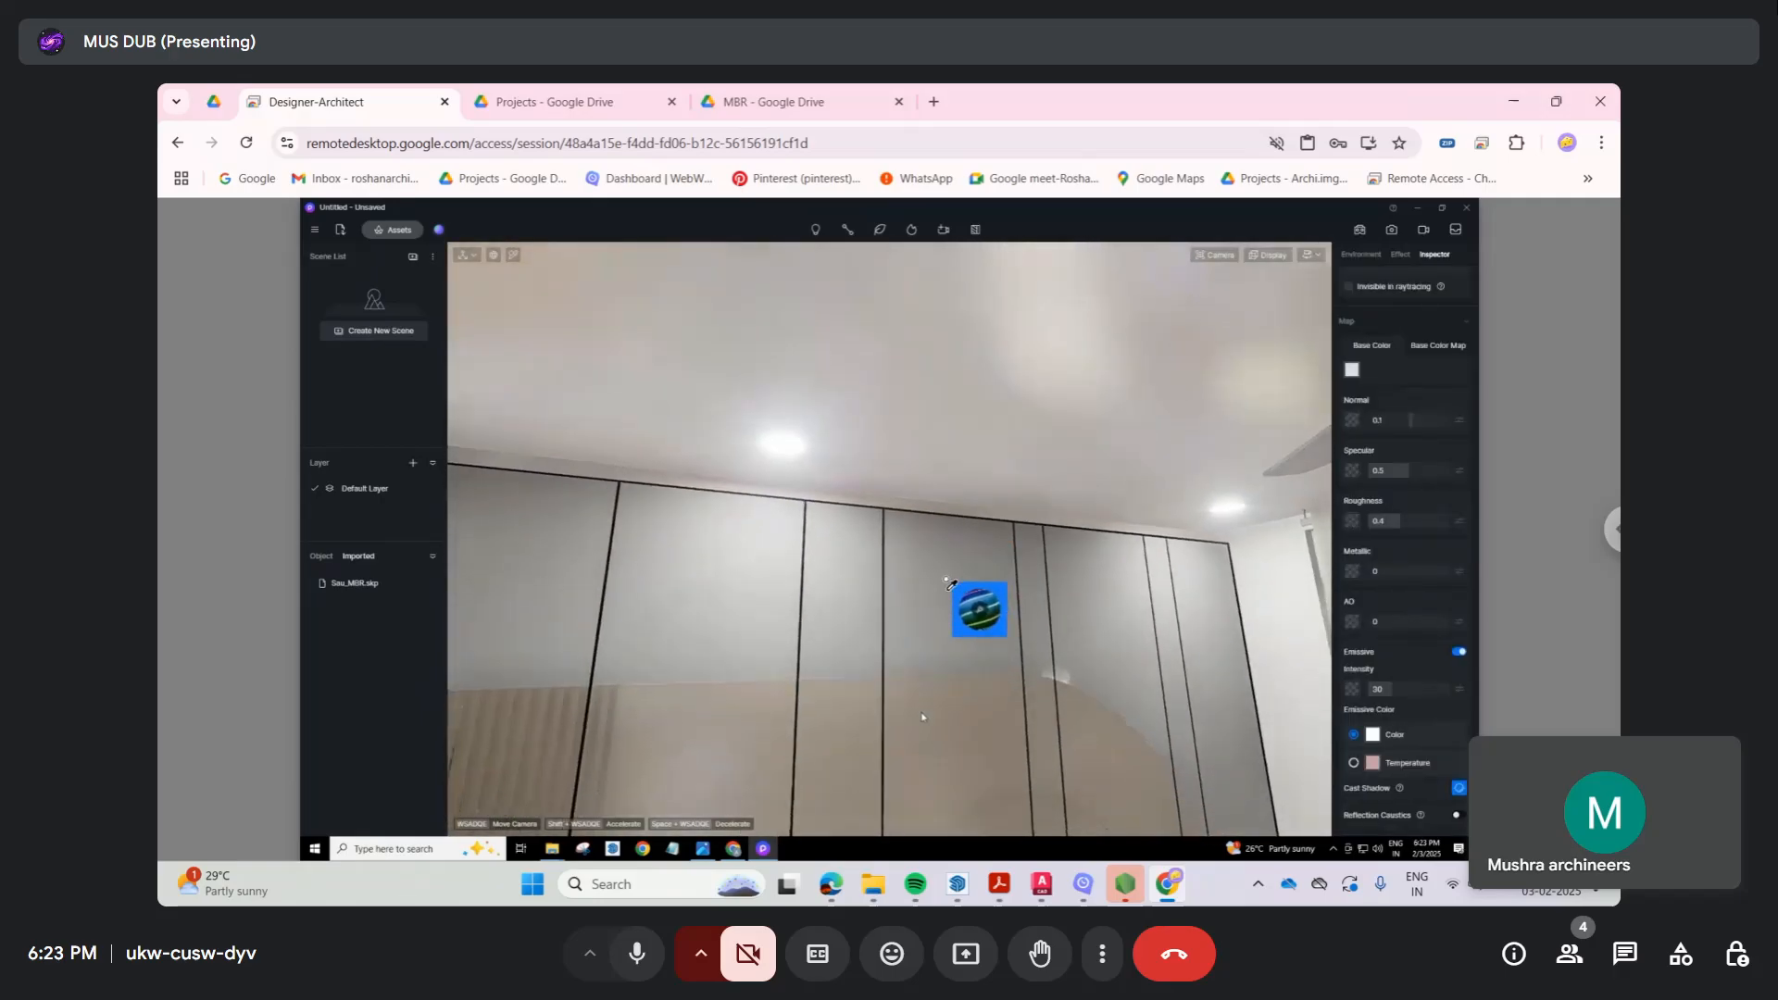
pyautogui.scroll(-5, 928, 468)
pyautogui.moveTo(929, 468); pyautogui.dragTo(956, 703, button='right')
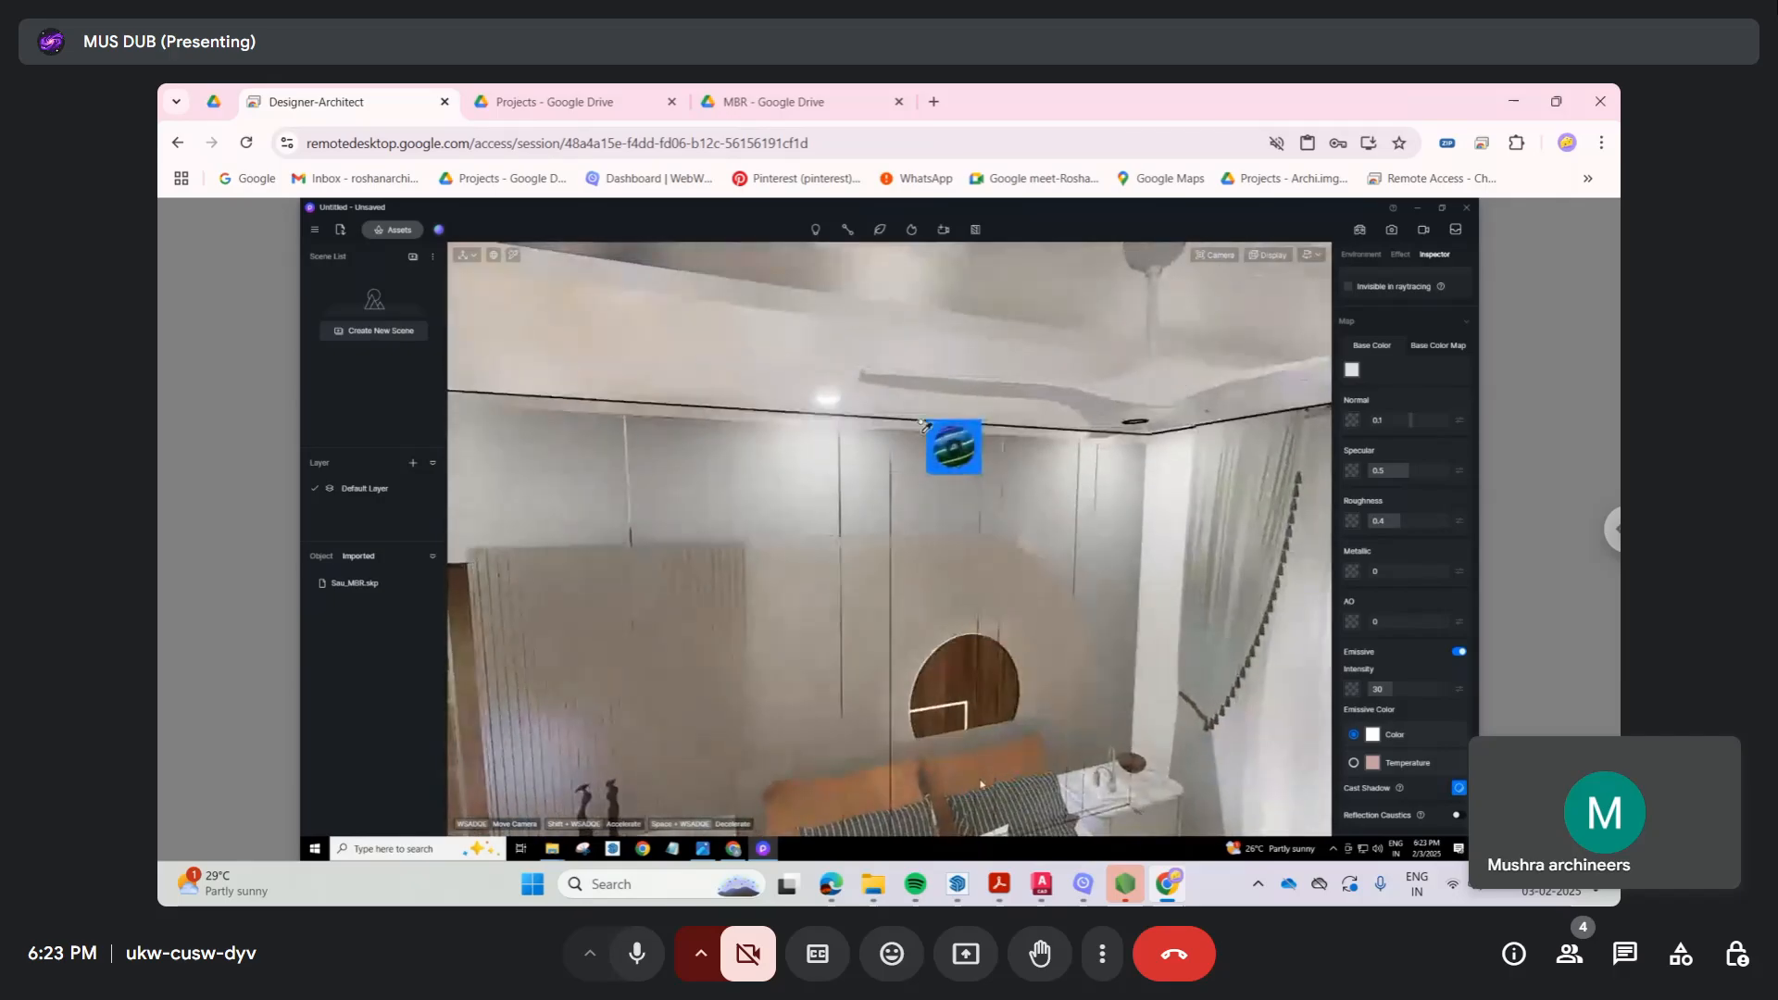
pyautogui.moveTo(926, 413); pyautogui.dragTo(818, 321, button='right')
pyautogui.scroll(4, 984, 778)
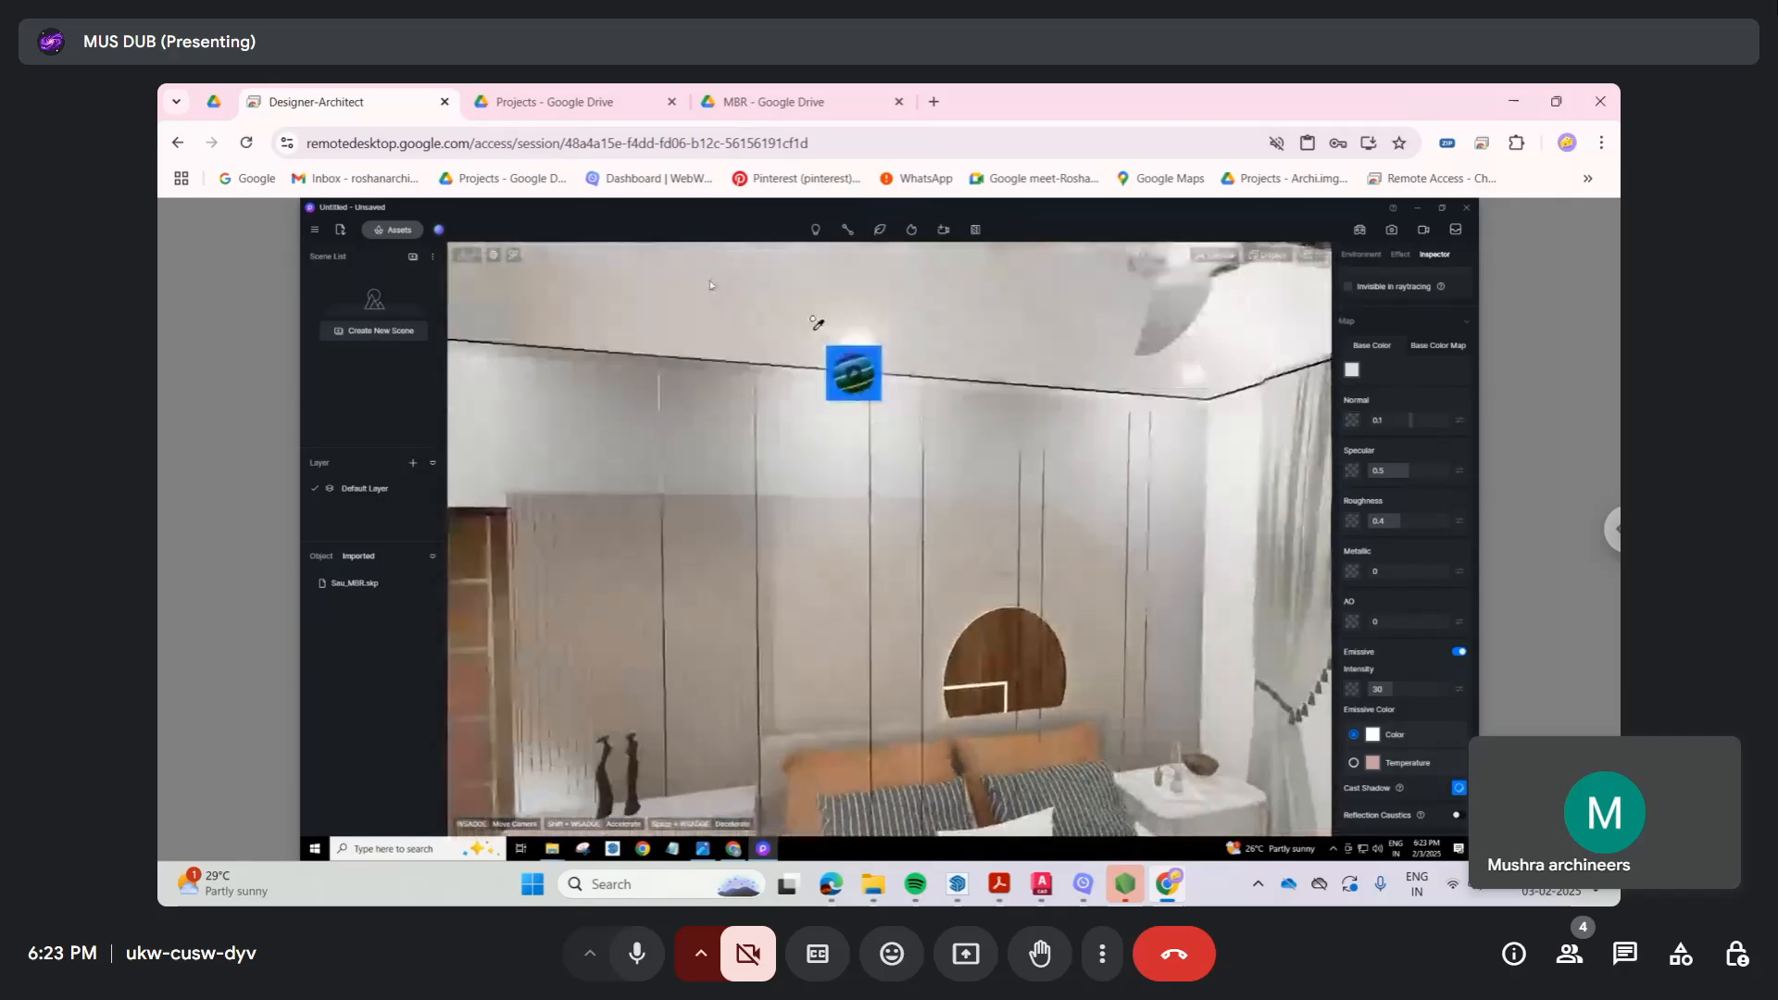
pyautogui.scroll(5, 740, 335)
pyautogui.scroll(-5, 967, 574)
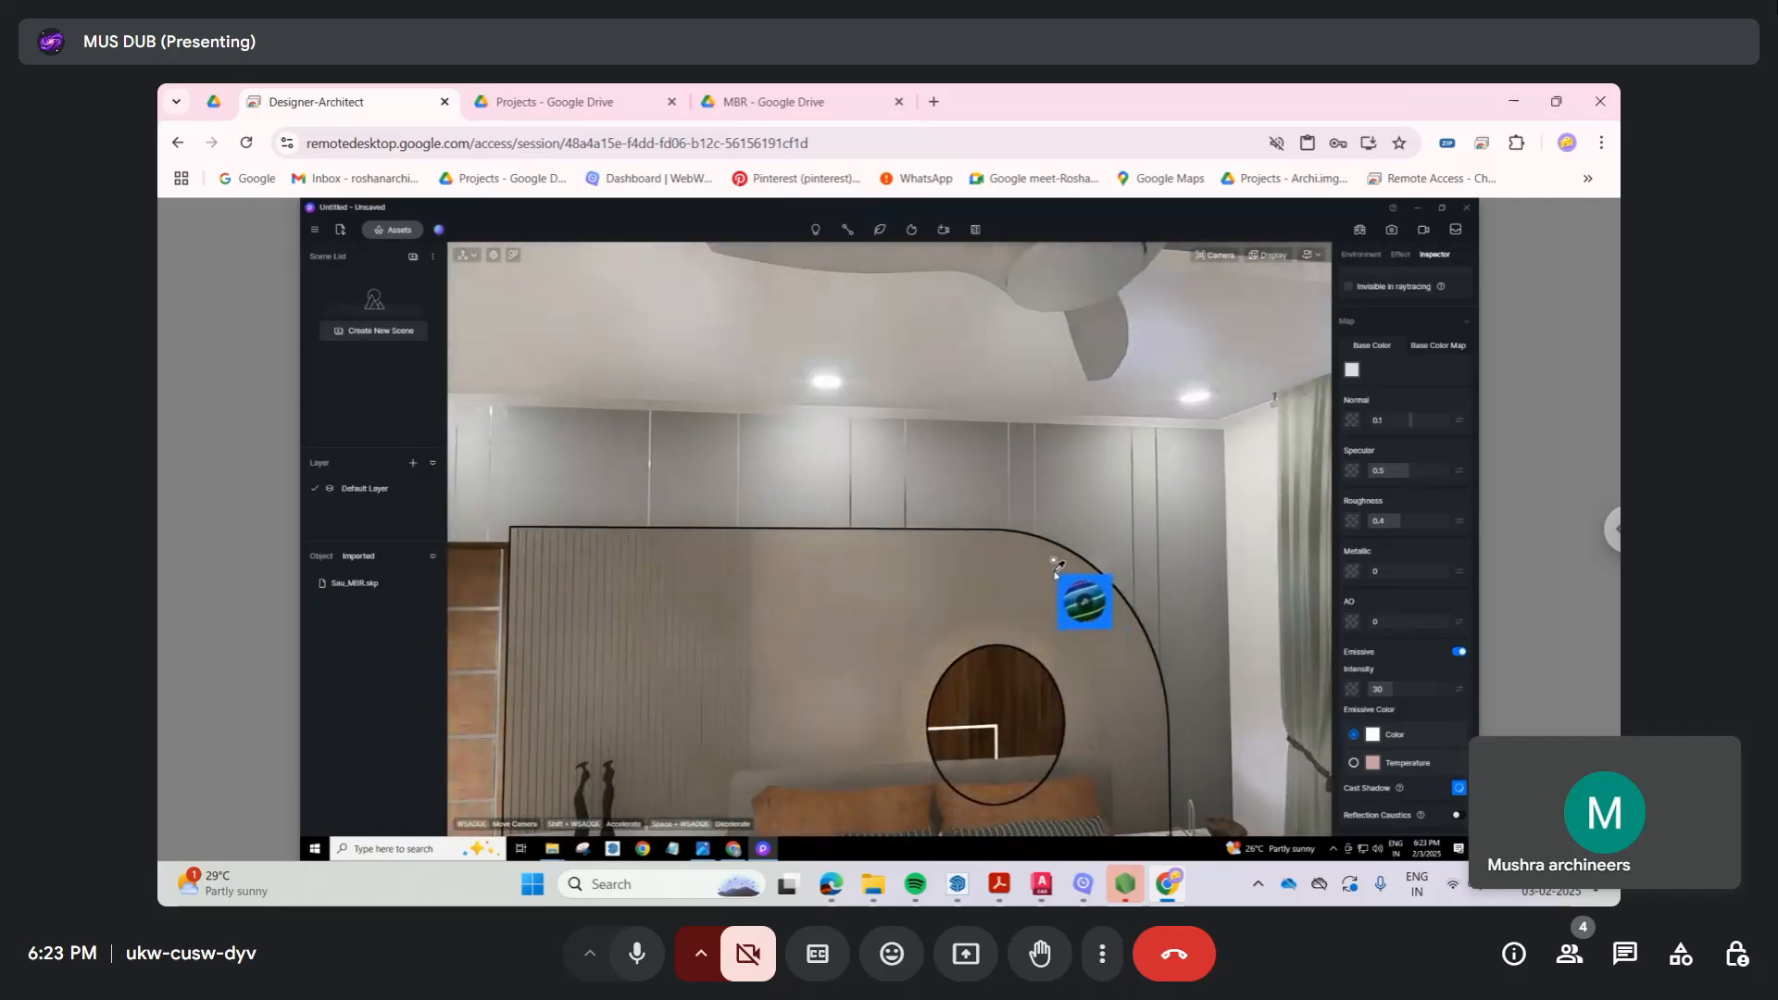
pyautogui.scroll(-3, 1019, 572)
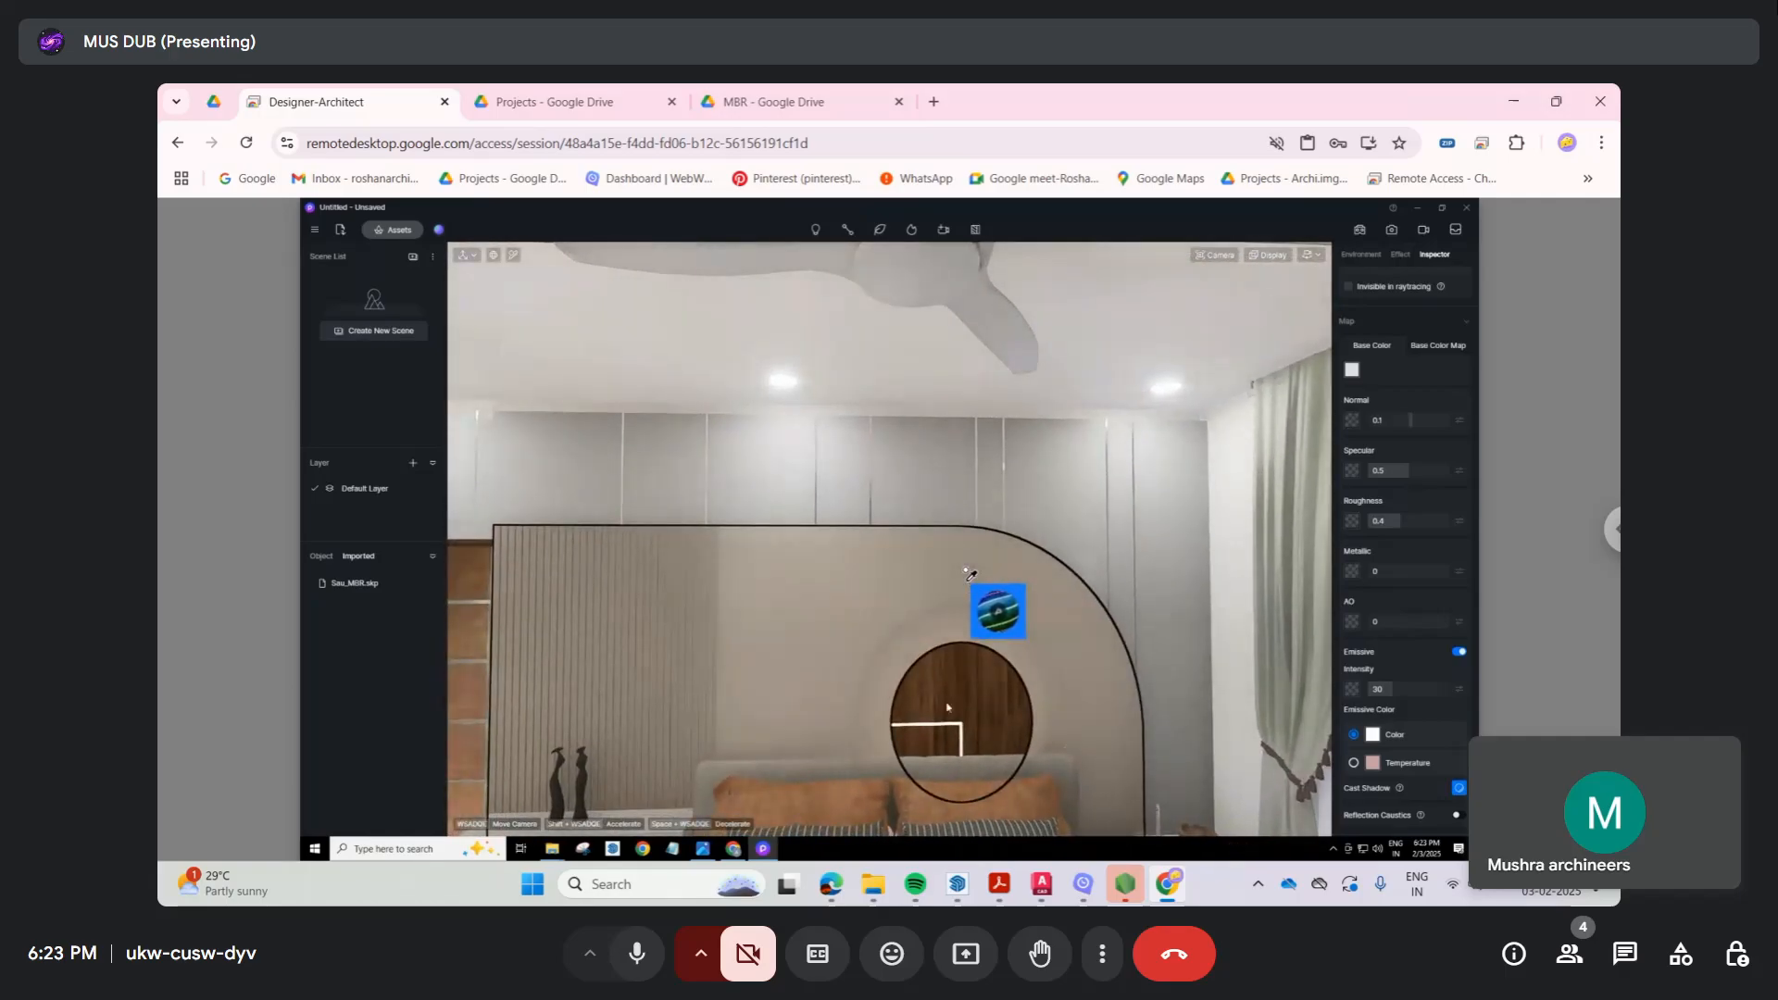
pyautogui.moveTo(967, 574); pyautogui.dragTo(1153, 500, button='right')
pyautogui.scroll(3, 906, 720)
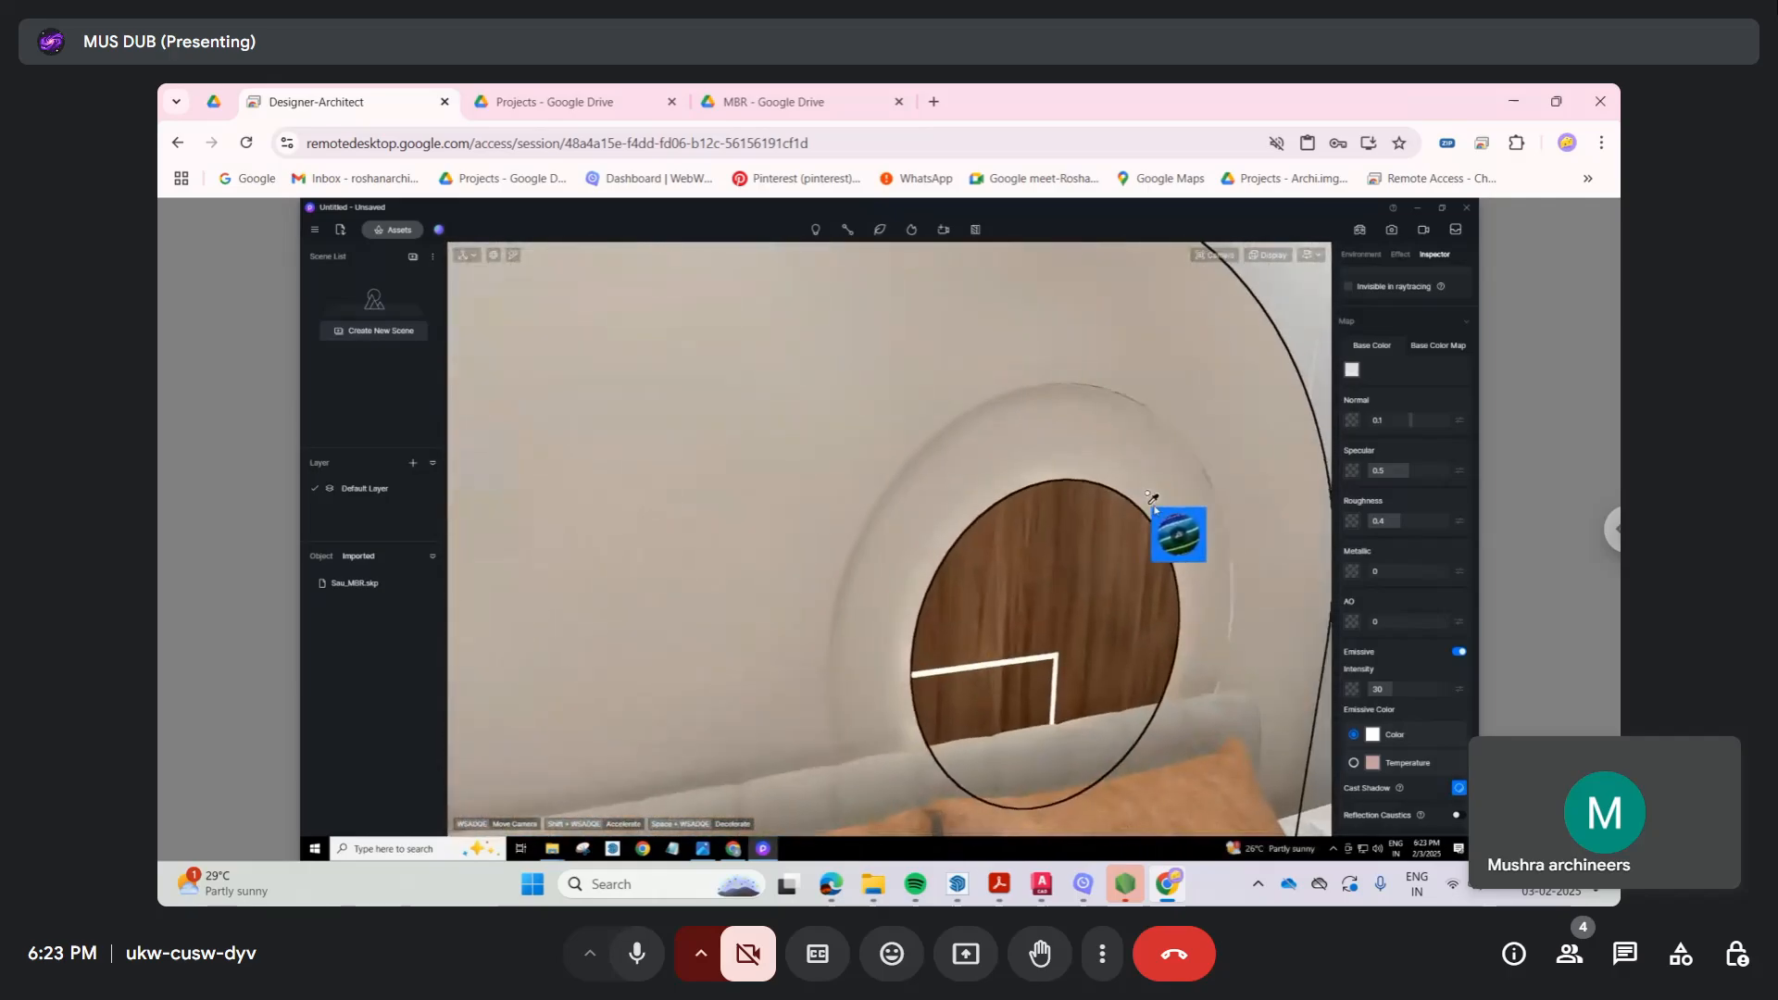
pyautogui.click(1028, 565)
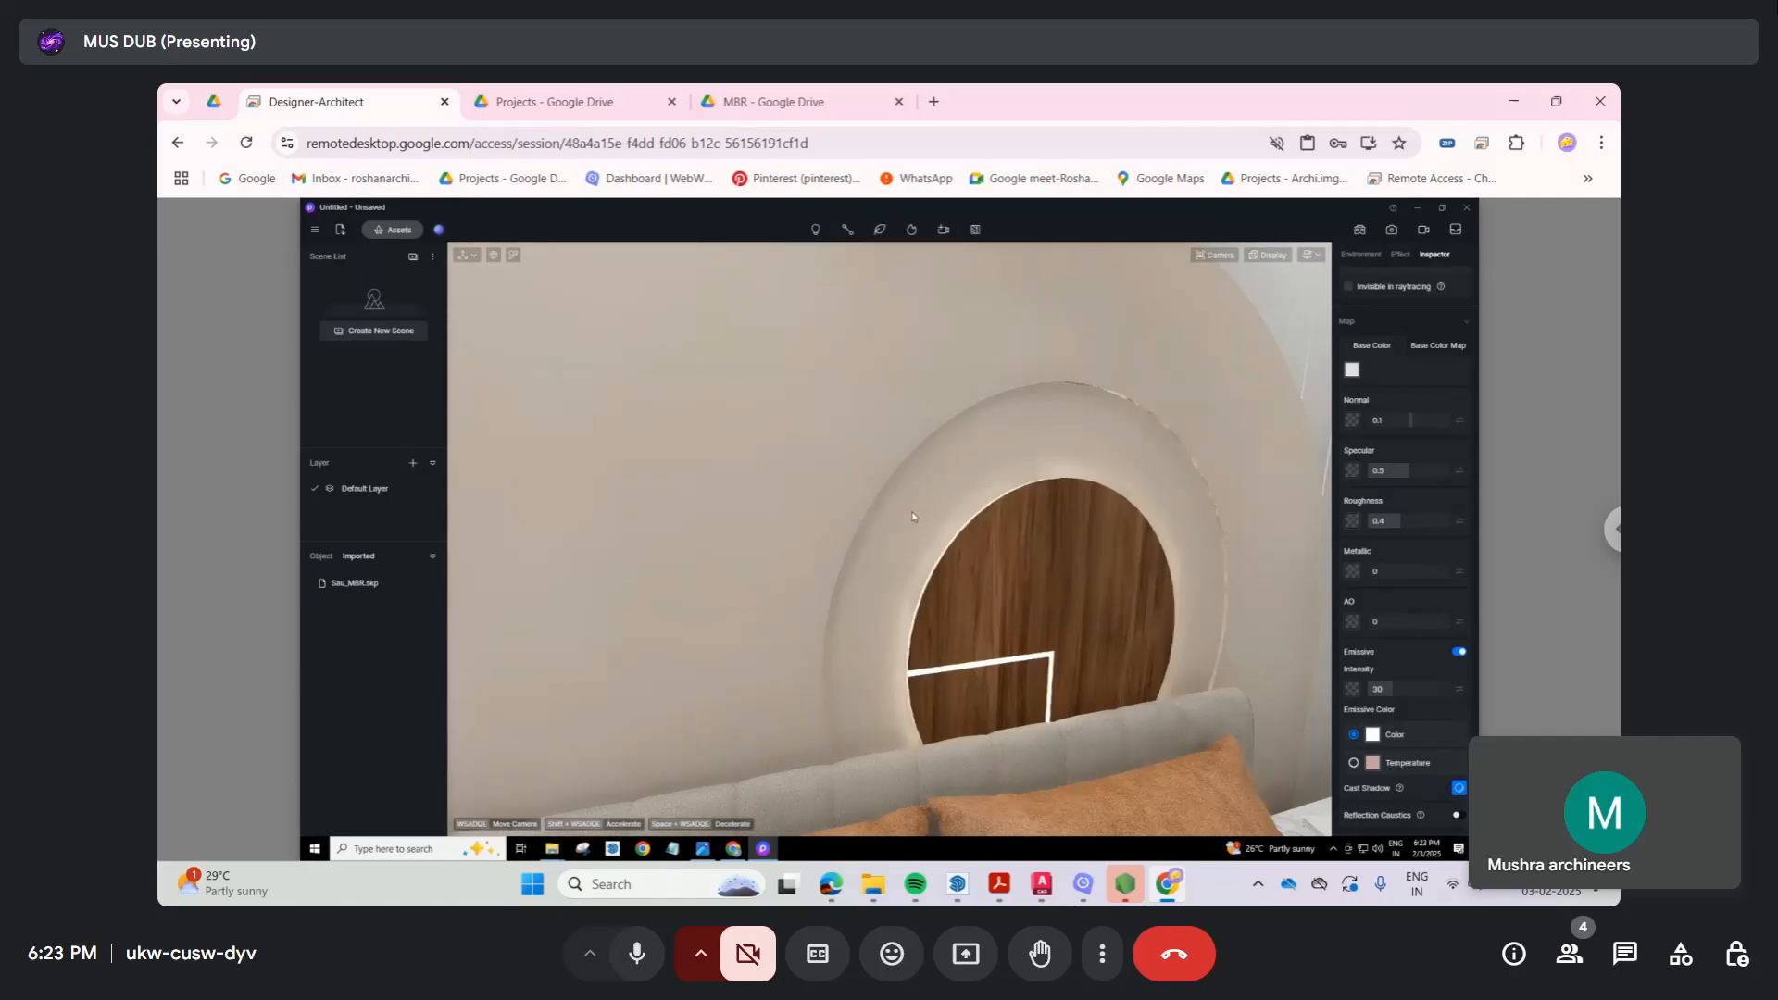
# Step: Raise the emissive intensity of the light strip around the headboard's wooden circle
pyautogui.press('Escape')
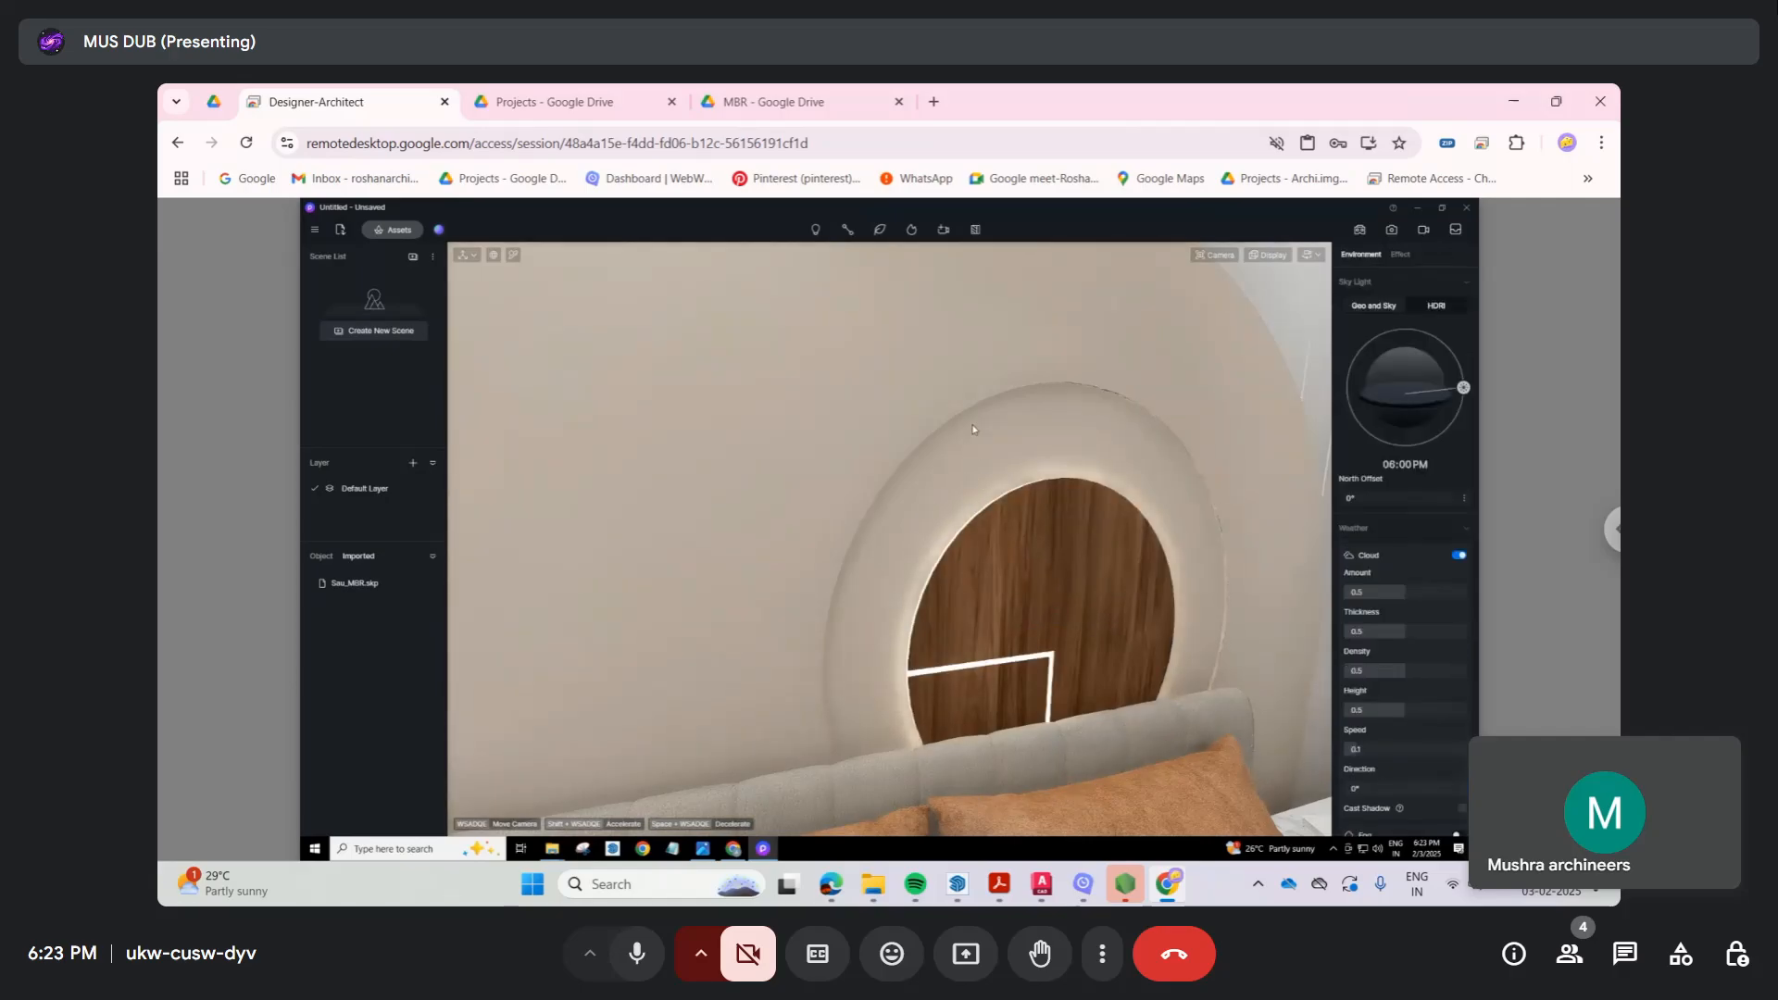
pyautogui.moveTo(972, 429); pyautogui.dragTo(1030, 305, button='right')
pyautogui.scroll(-3, 1035, 461)
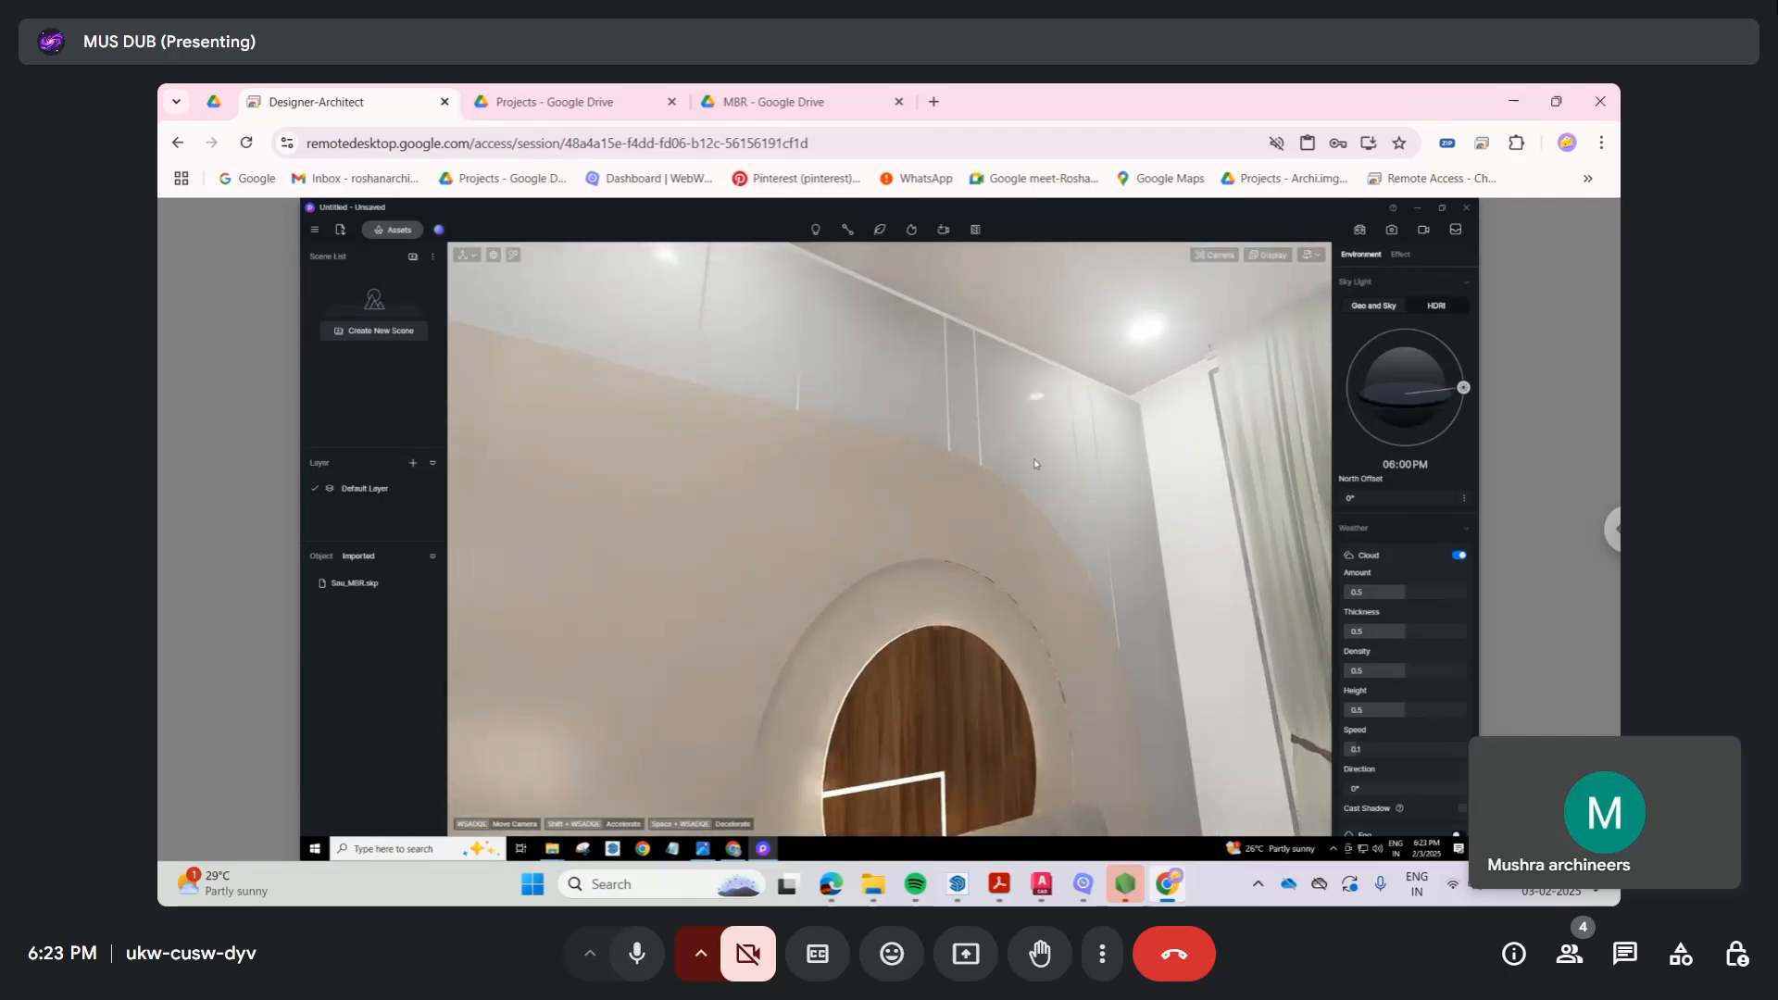
pyautogui.moveTo(1034, 464); pyautogui.dragTo(937, 631, button='right')
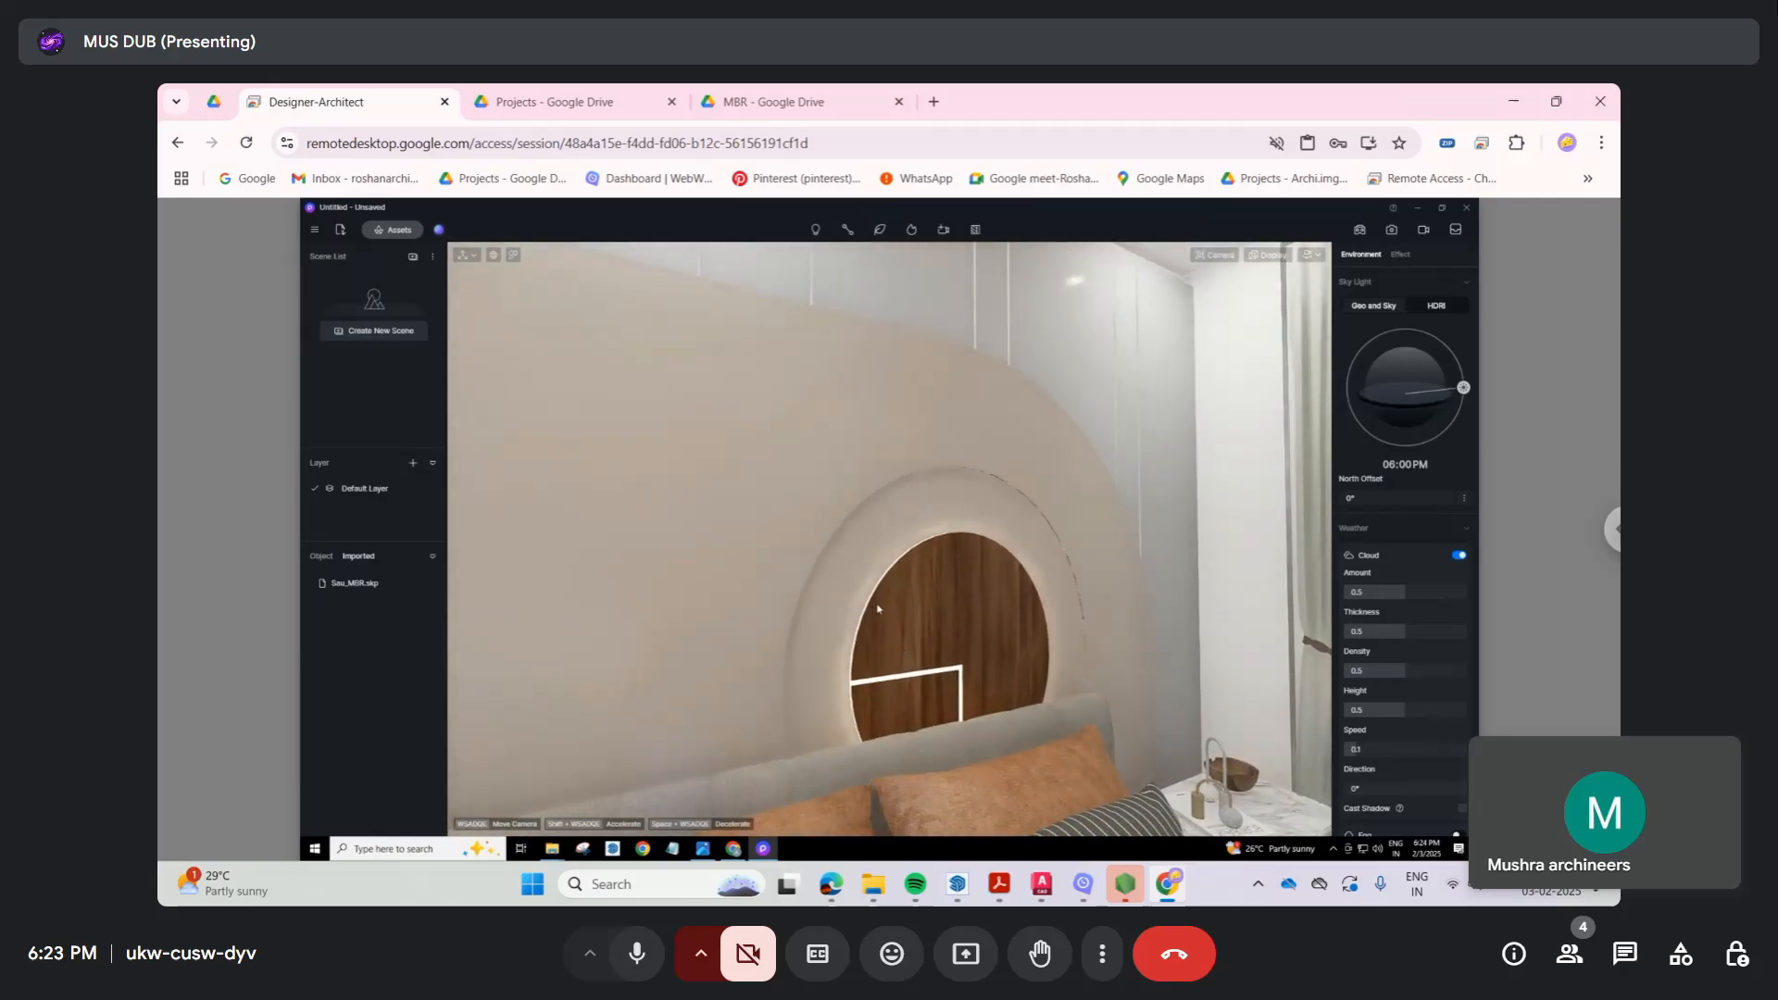
pyautogui.click(892, 677)
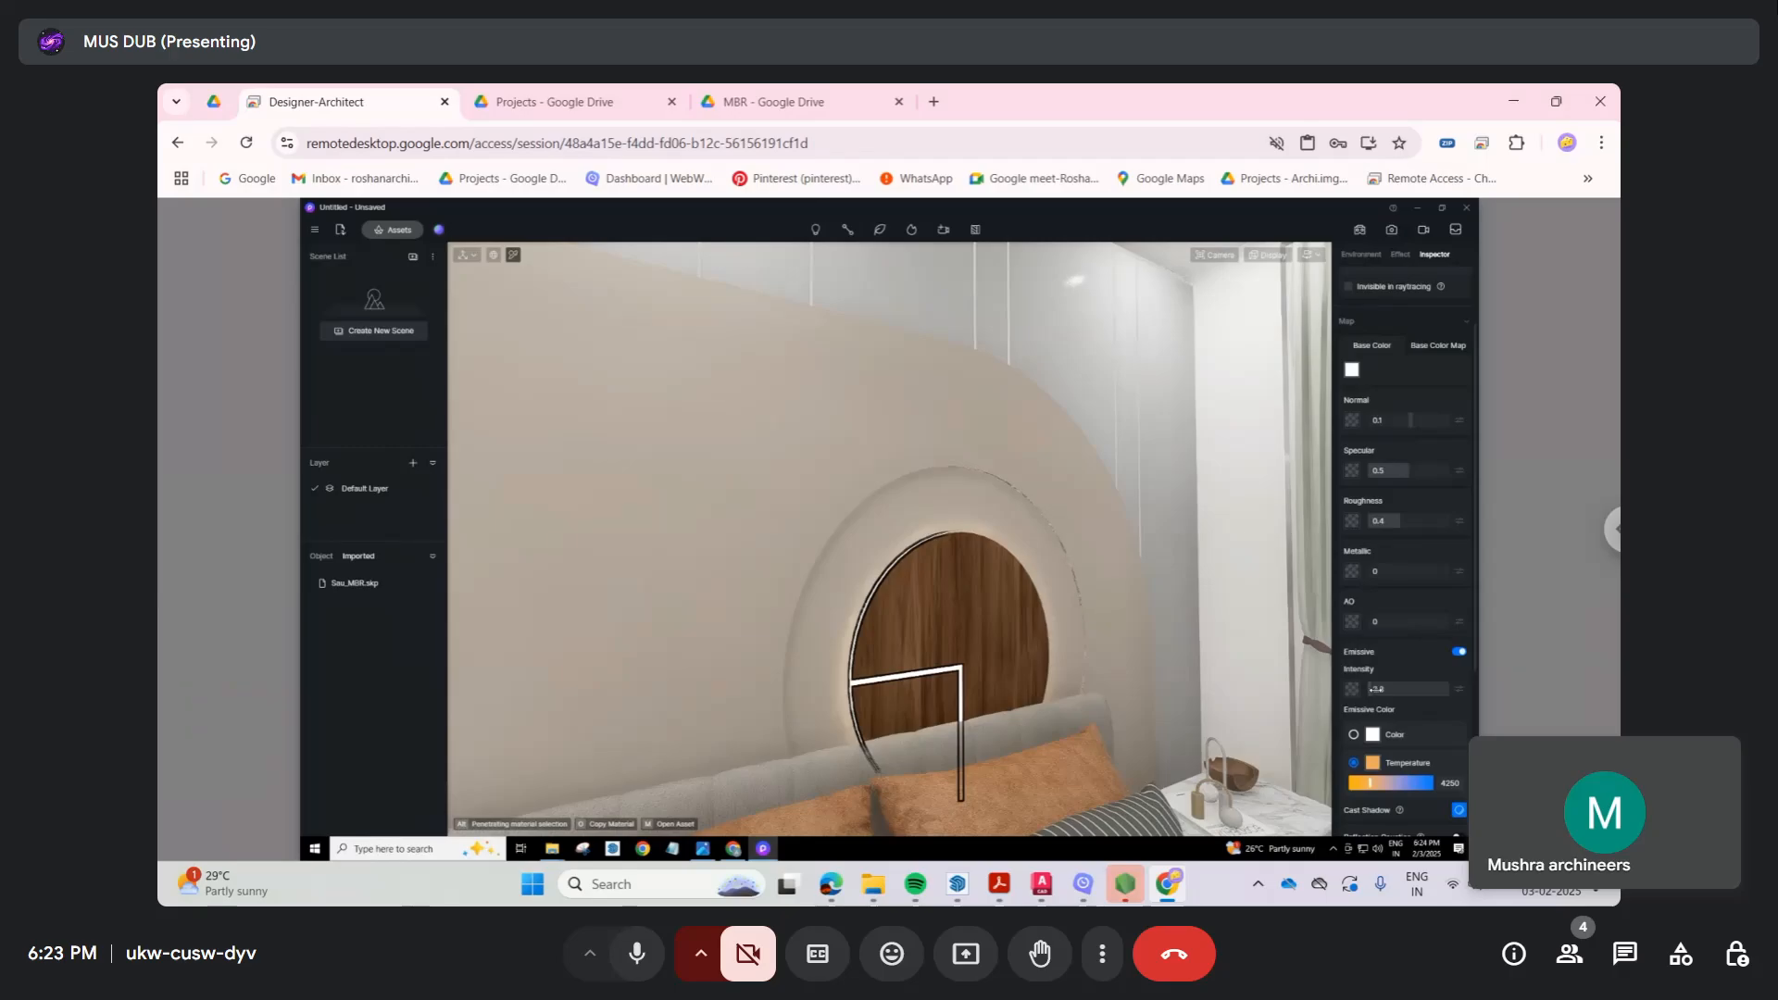
pyautogui.click(1386, 688)
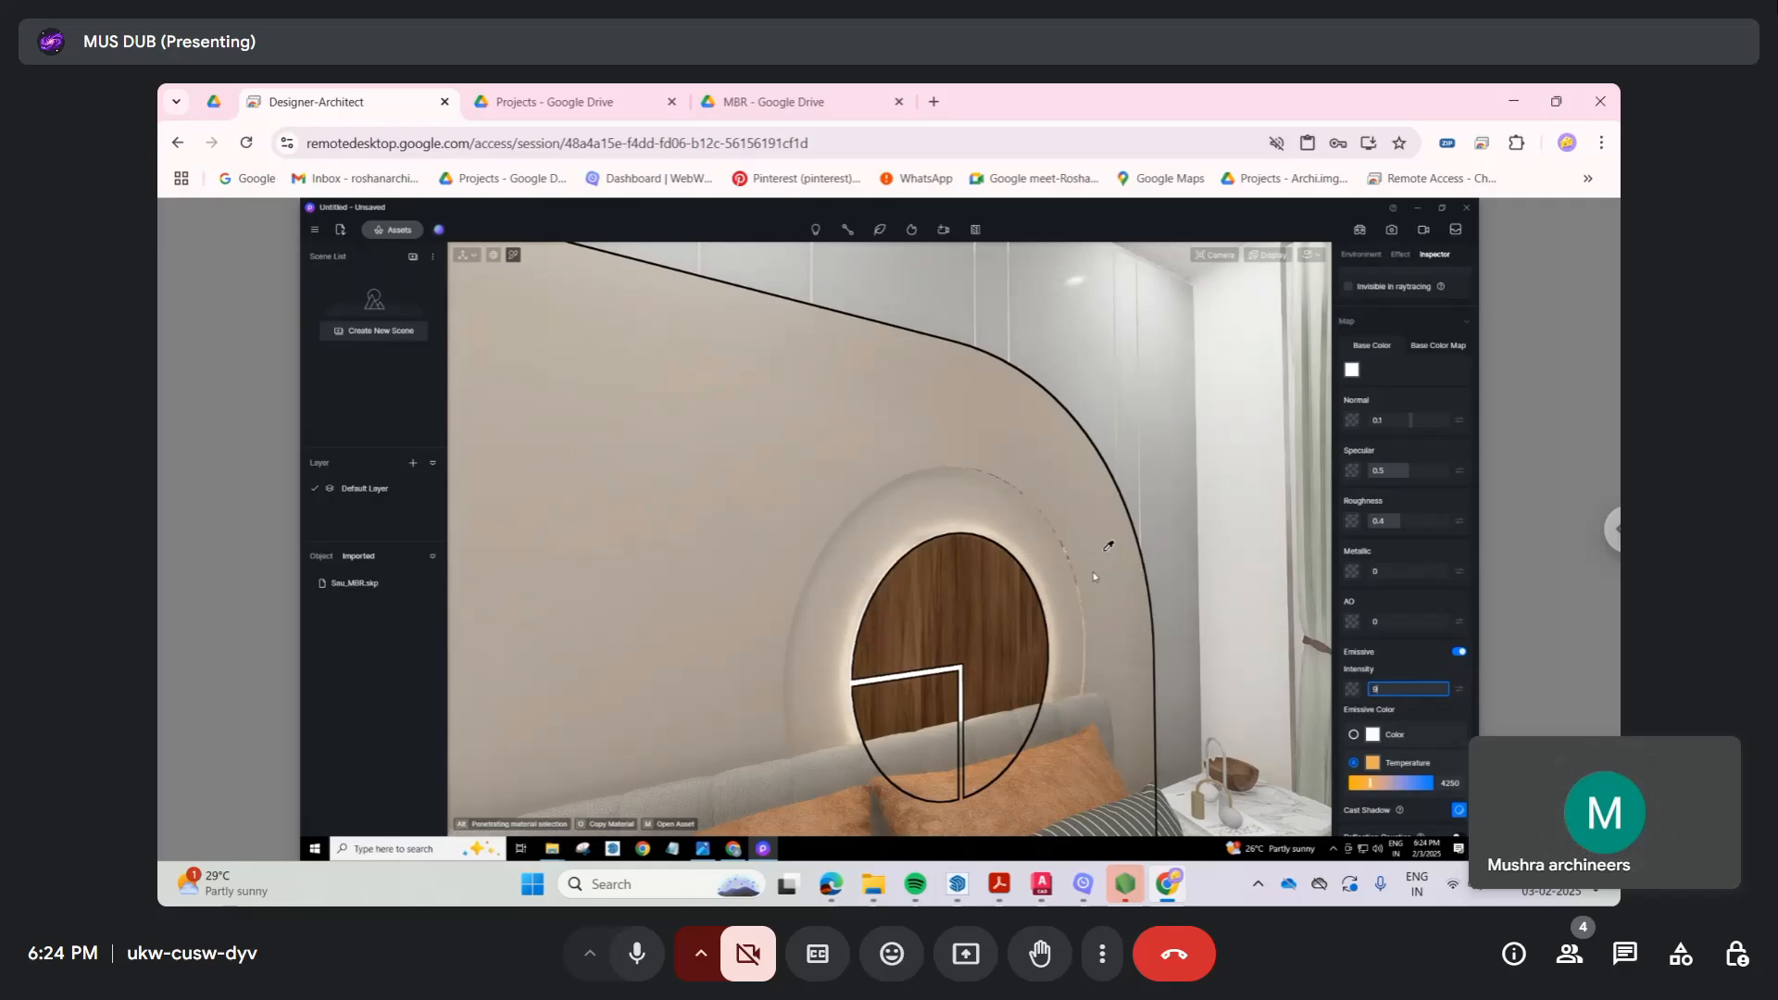
pyautogui.moveTo(1075, 563); pyautogui.dragTo(808, 541, button='right')
pyautogui.scroll(-5, 808, 541)
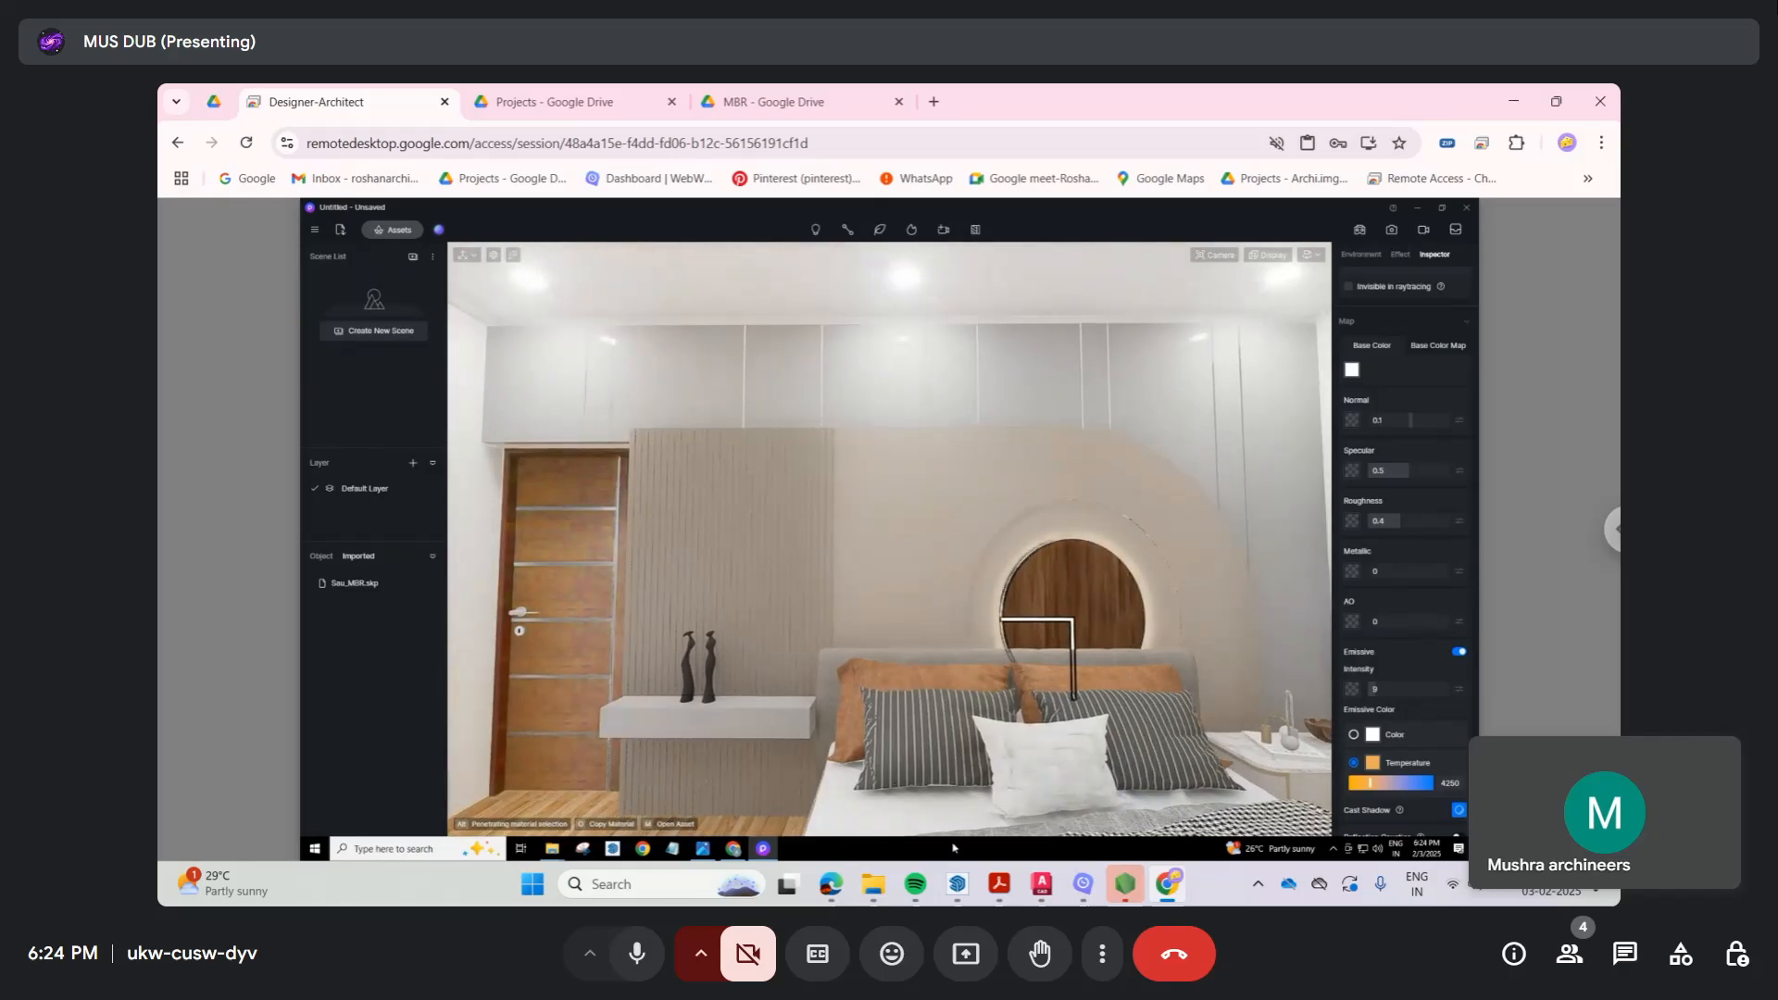
# Step: Consult the reference bedroom image in WhatsApp and darken the bedroom door's wood by setting its base color value to 54
pyautogui.moveTo(817, 890)
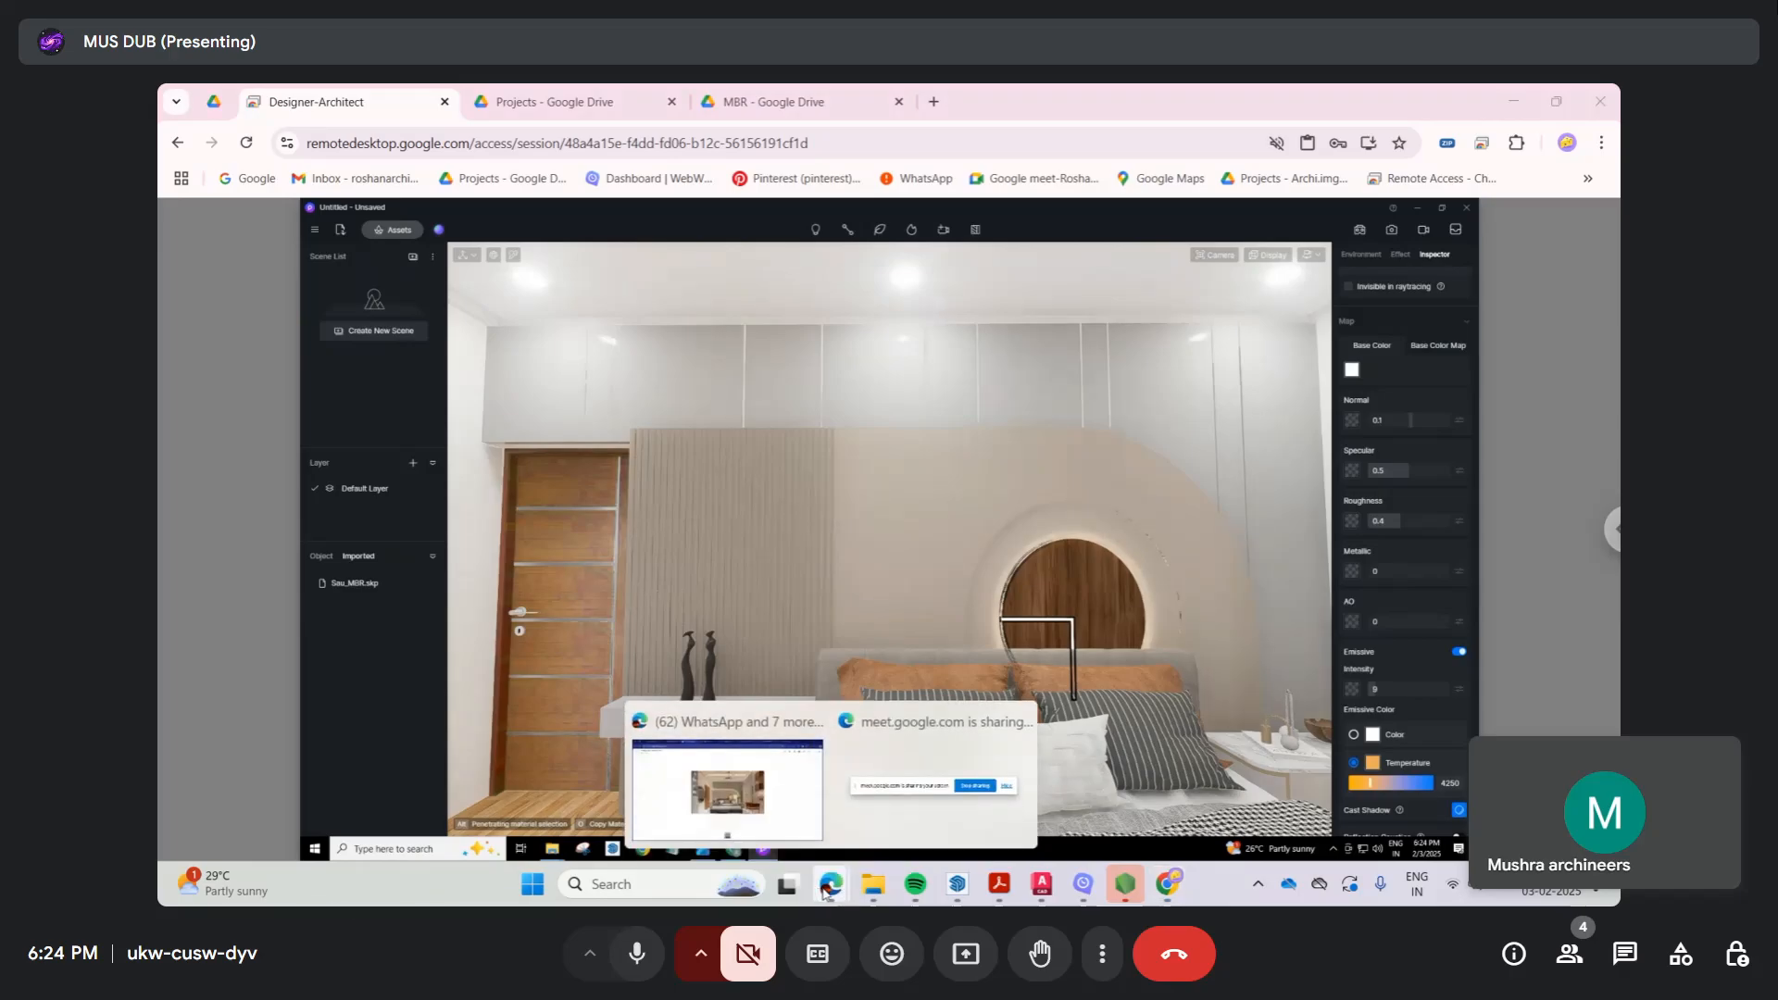
pyautogui.click(737, 782)
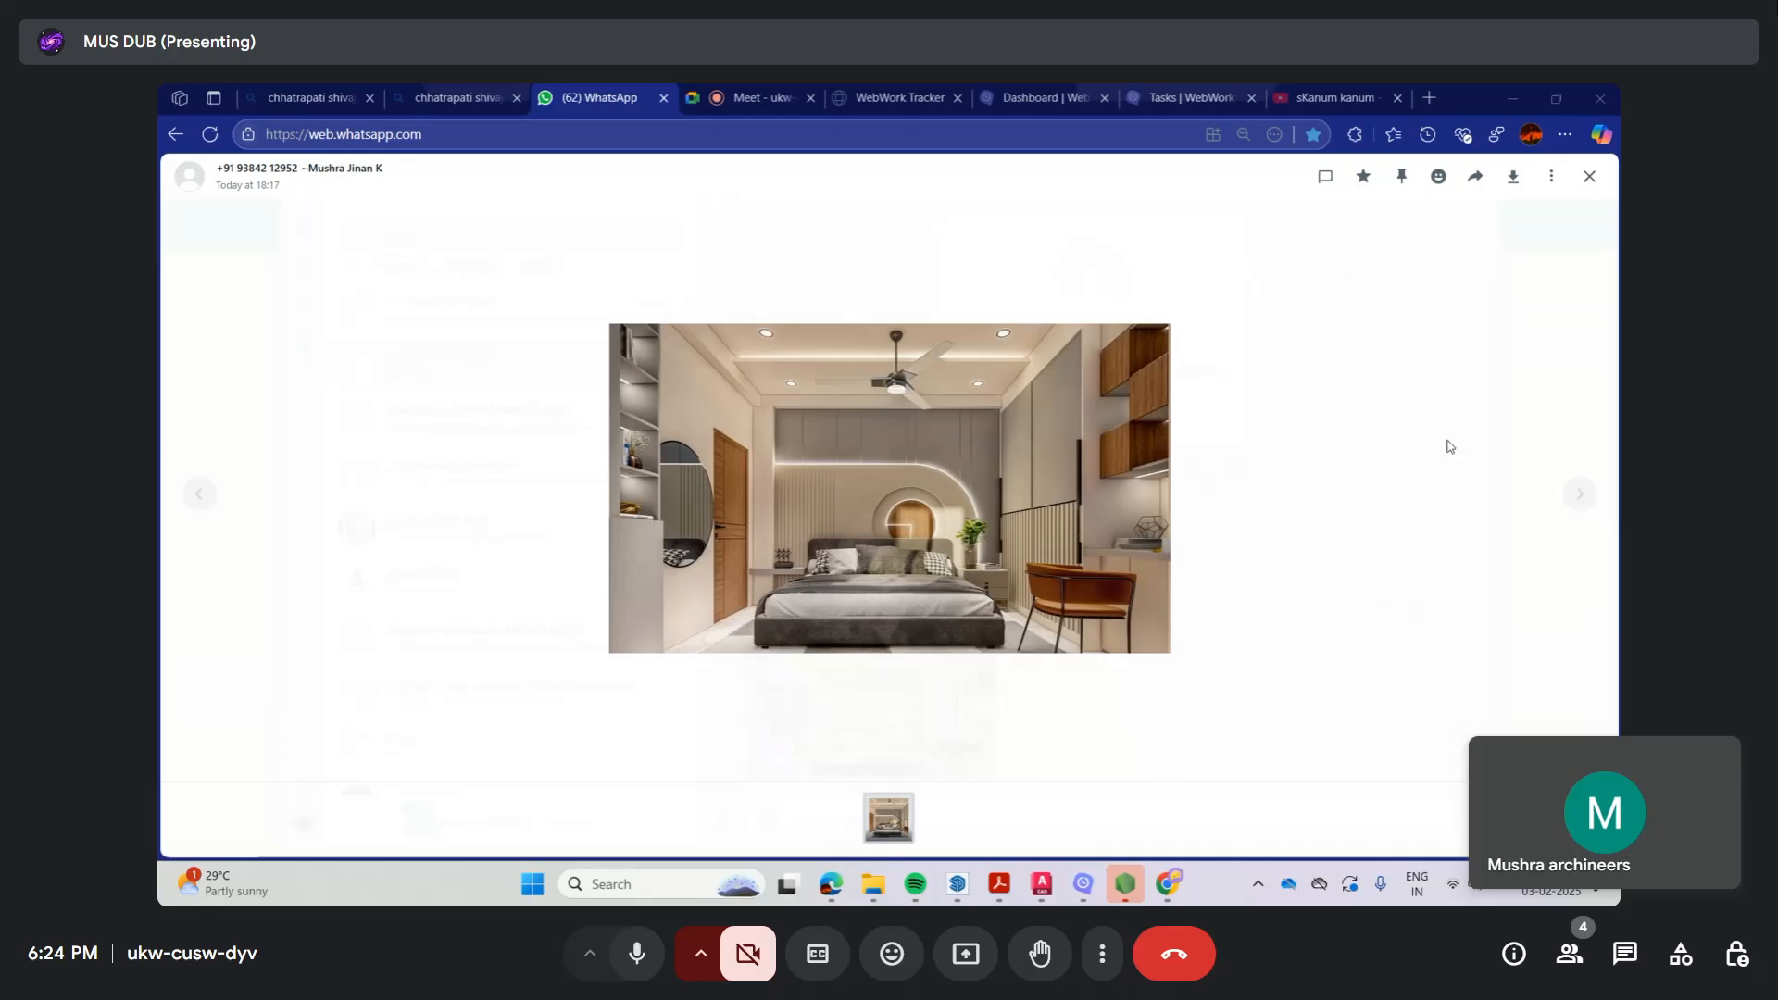
pyautogui.click(1165, 881)
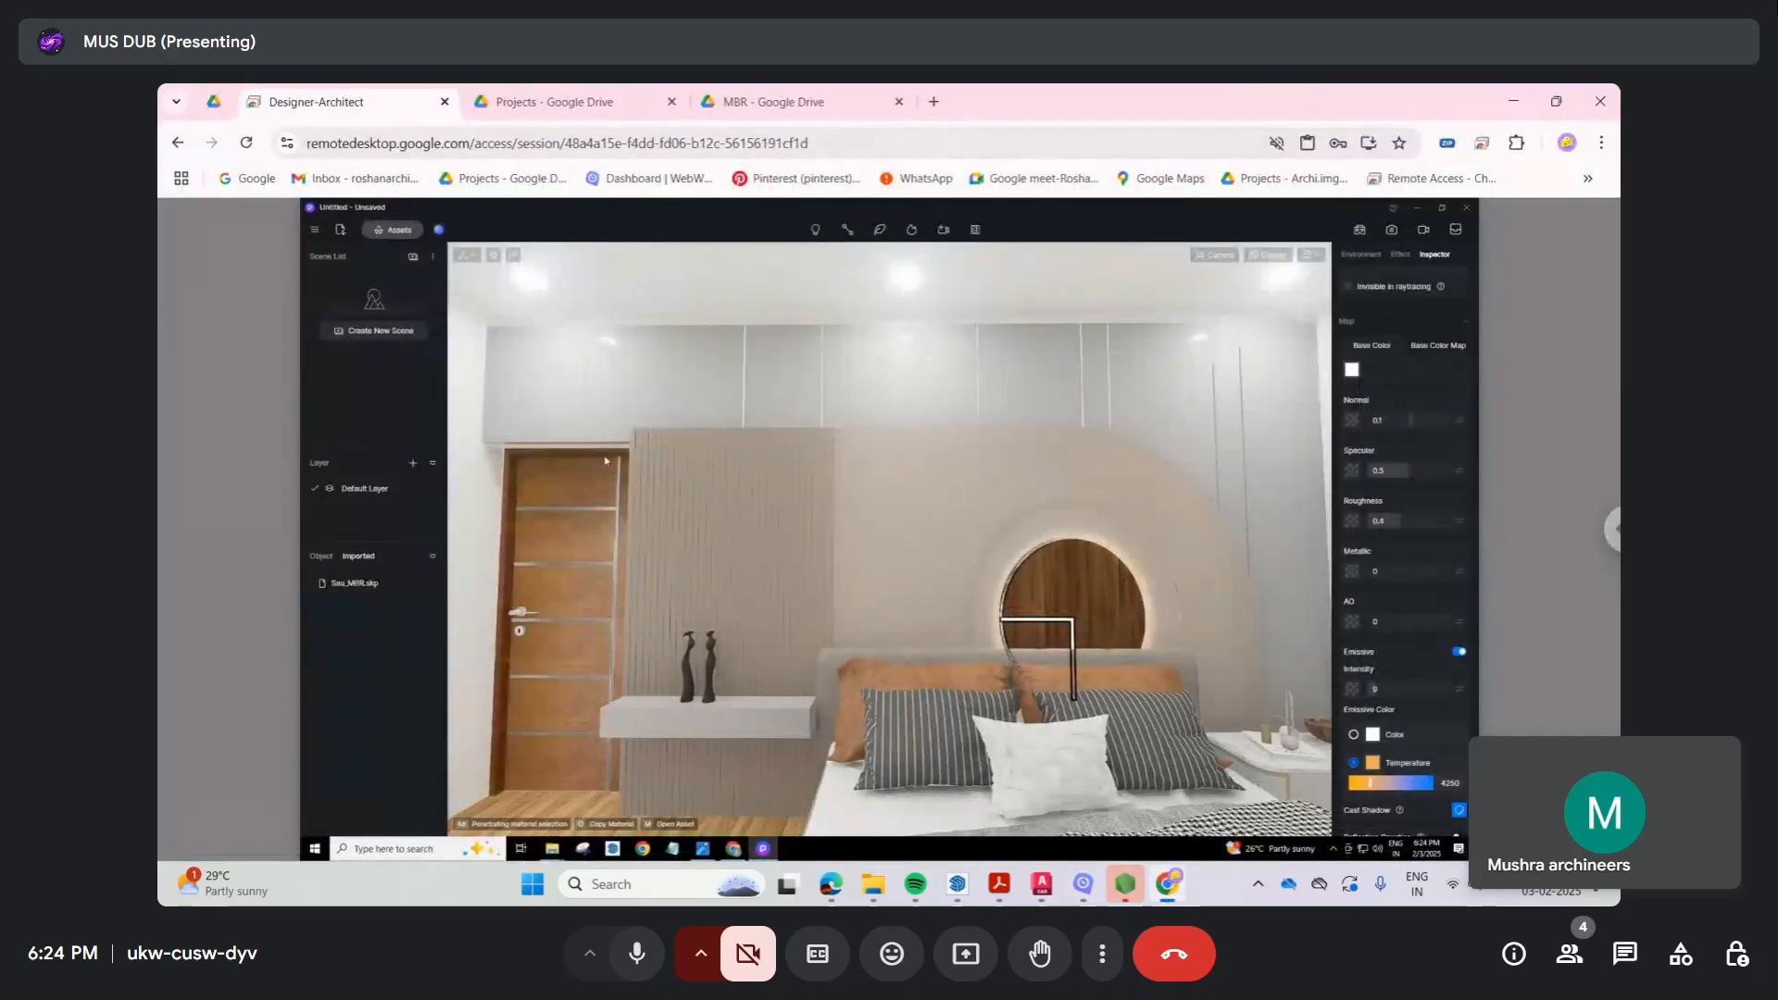
pyautogui.click(513, 258)
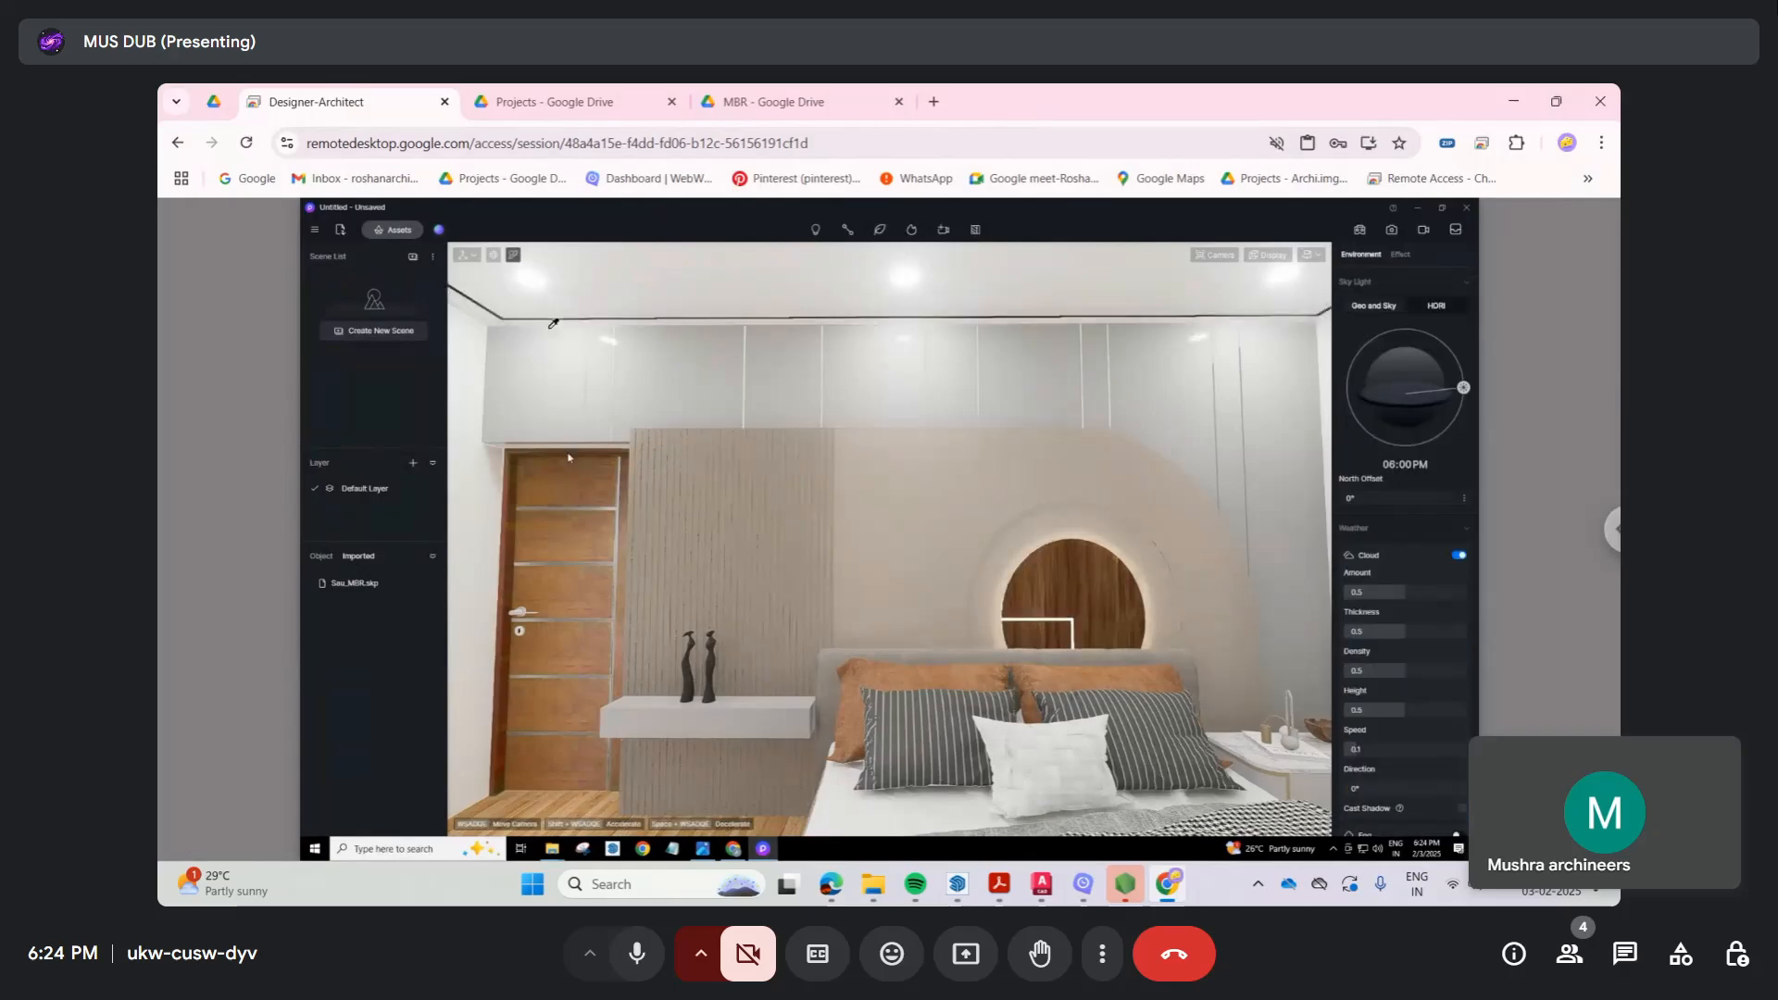
pyautogui.click(568, 478)
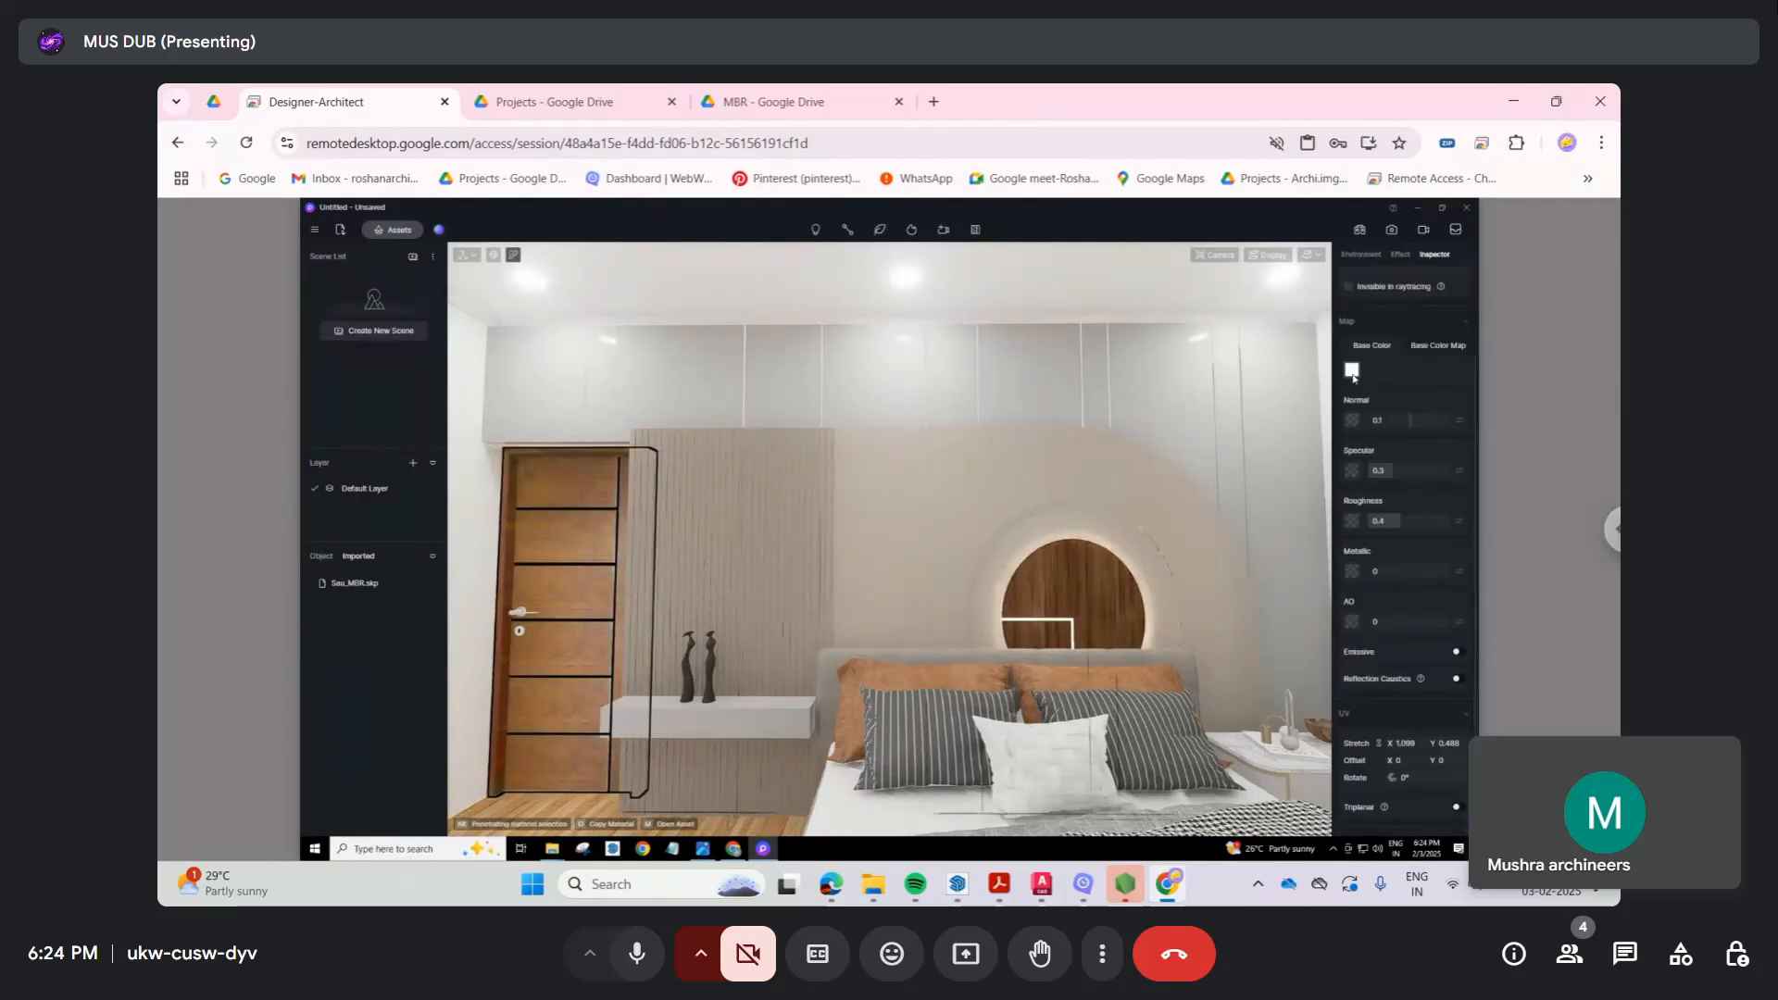
pyautogui.click(1352, 370)
pyautogui.moveTo(1345, 416); pyautogui.dragTo(1340, 445)
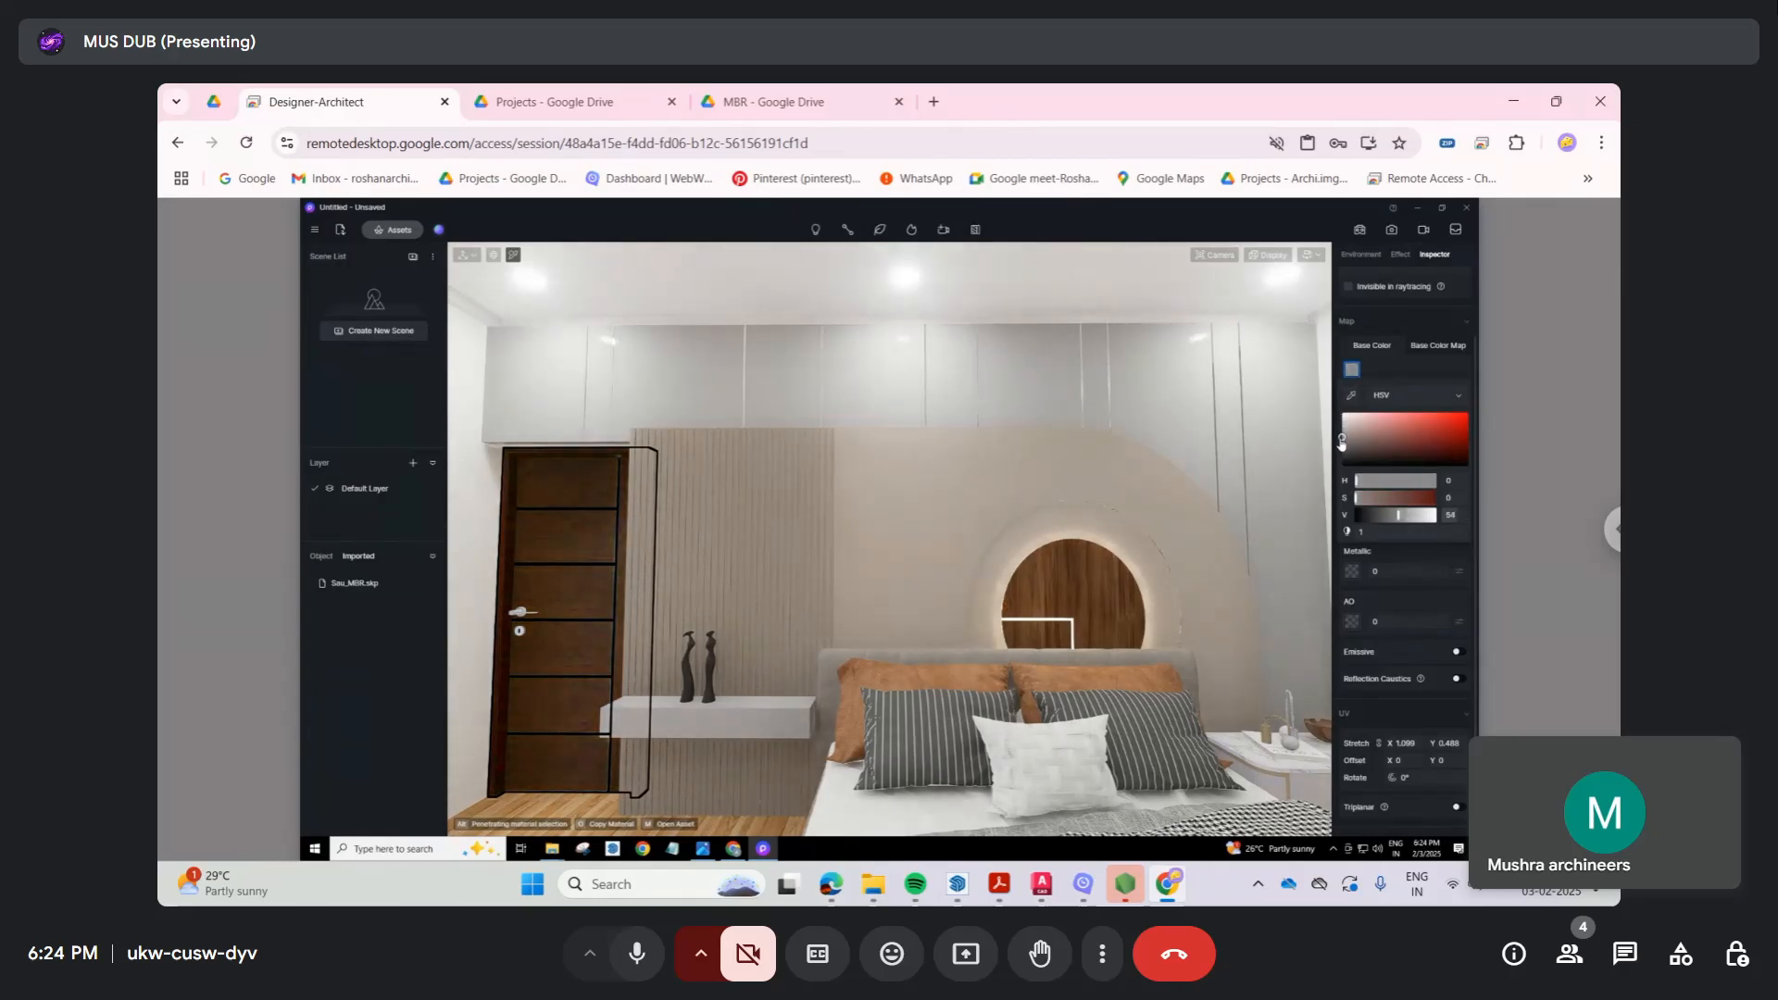
# Step: Darken the wooden circle in the headboard wall by changing its base color to a medium grey
pyautogui.click(1139, 537)
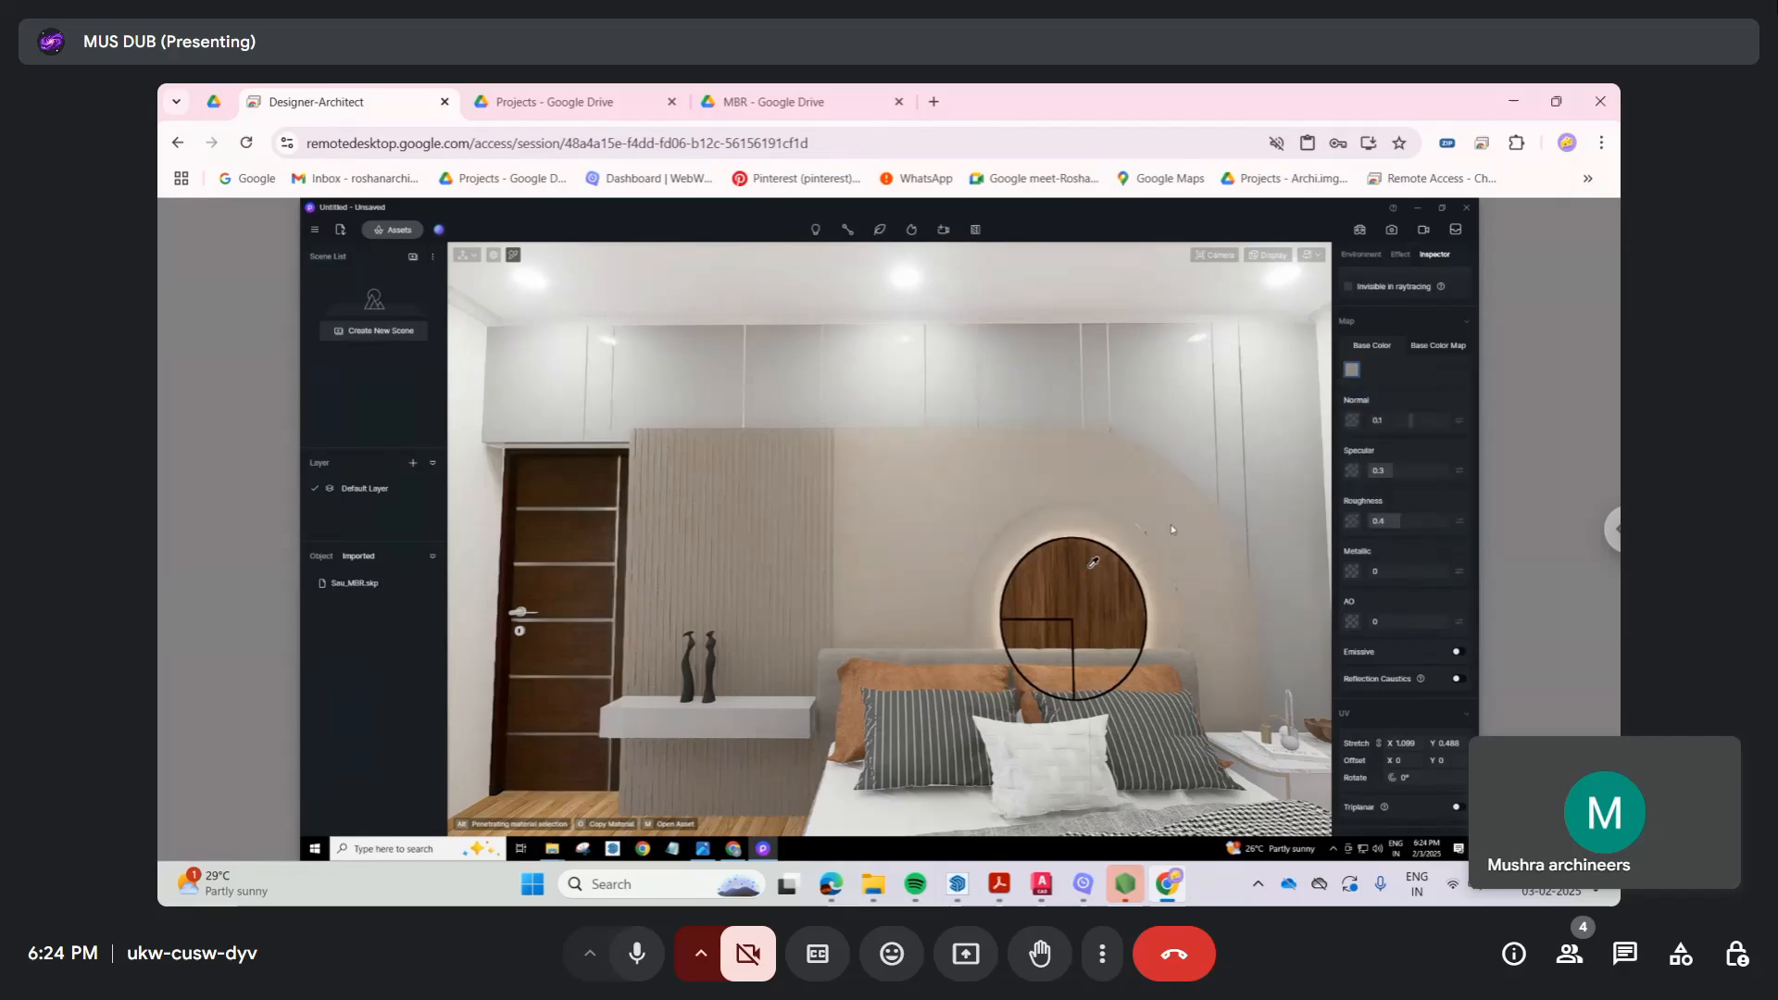
pyautogui.click(1352, 369)
pyautogui.click(1343, 443)
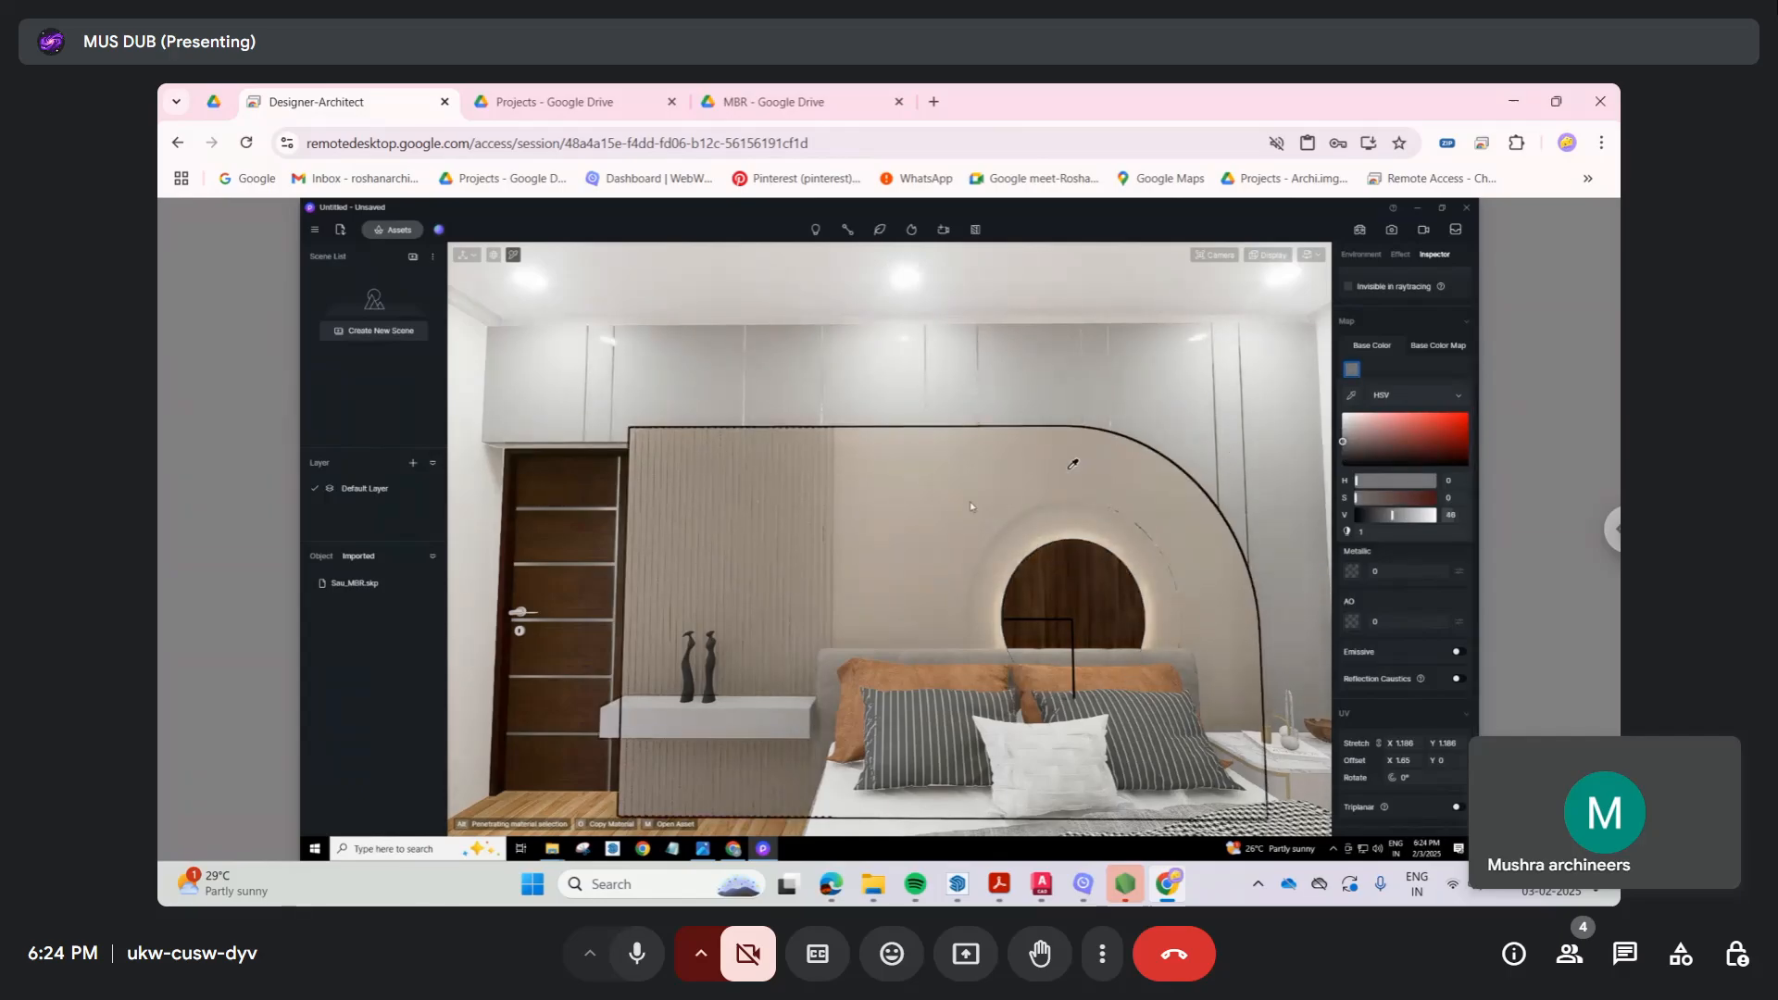
# Step: Apply the favourite Normal Glass material to the window pane behind the sheer curtains
pyautogui.moveTo(1076, 576); pyautogui.dragTo(1189, 596, button='right')
pyautogui.press('w')
pyautogui.click(368, 232)
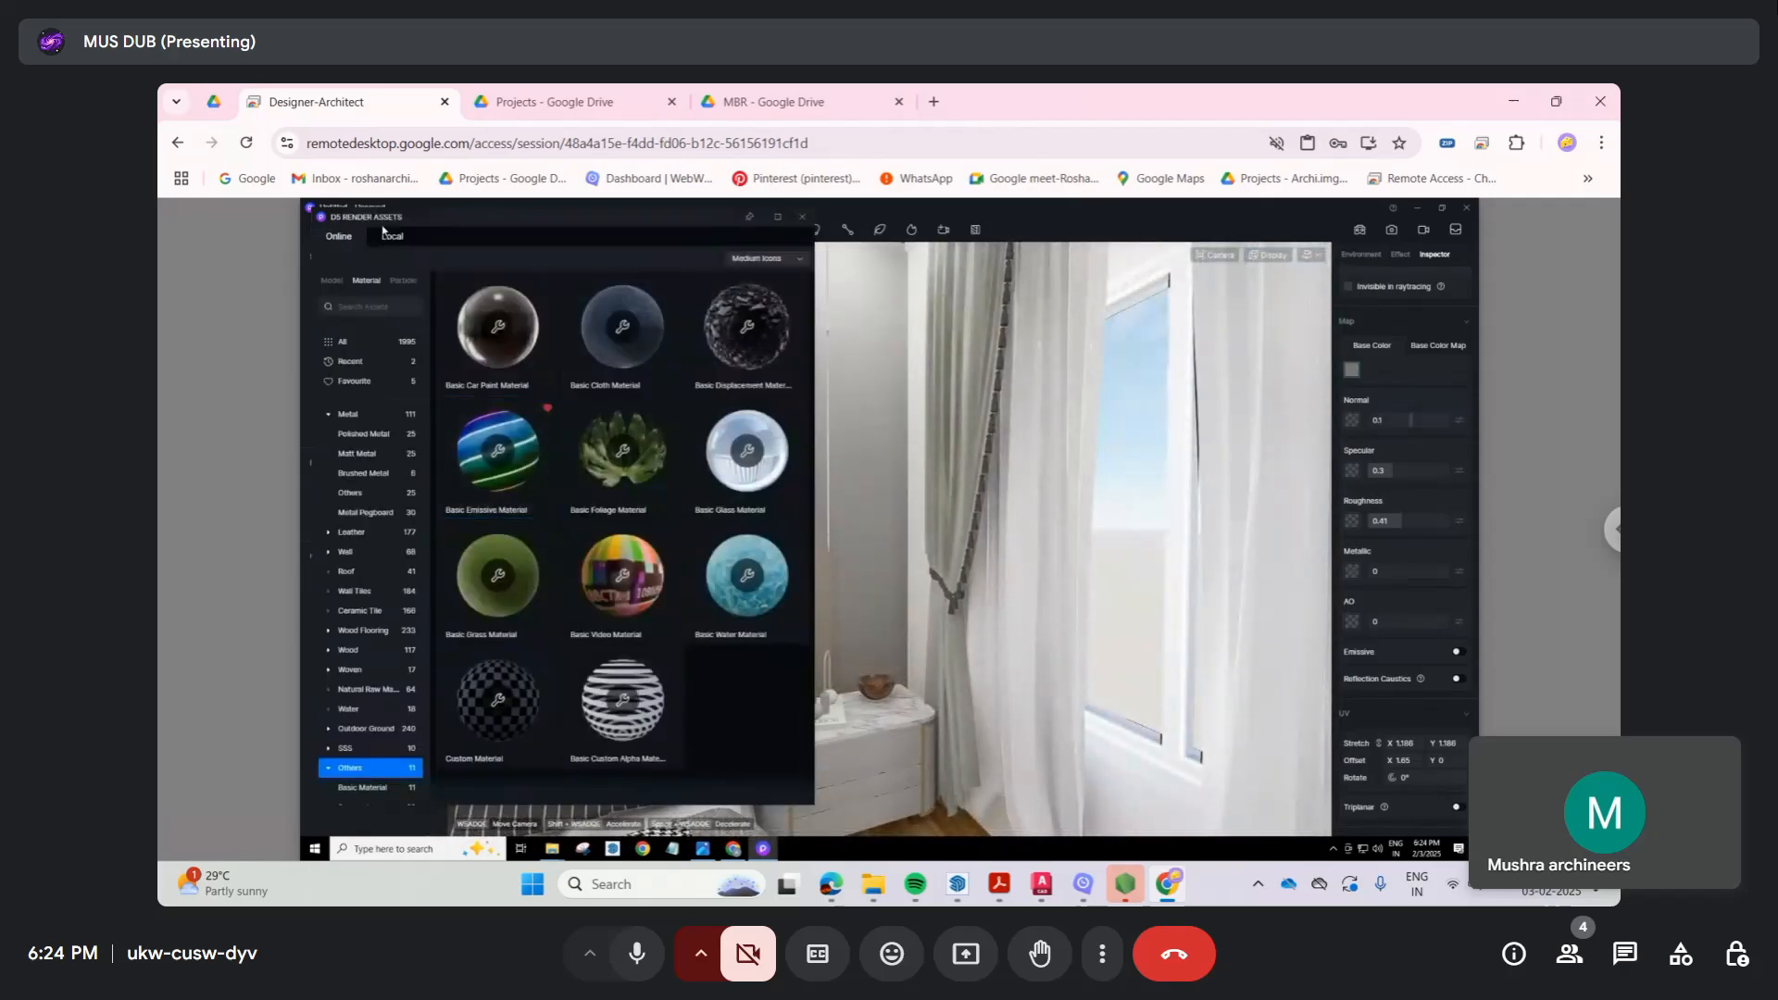
pyautogui.click(342, 382)
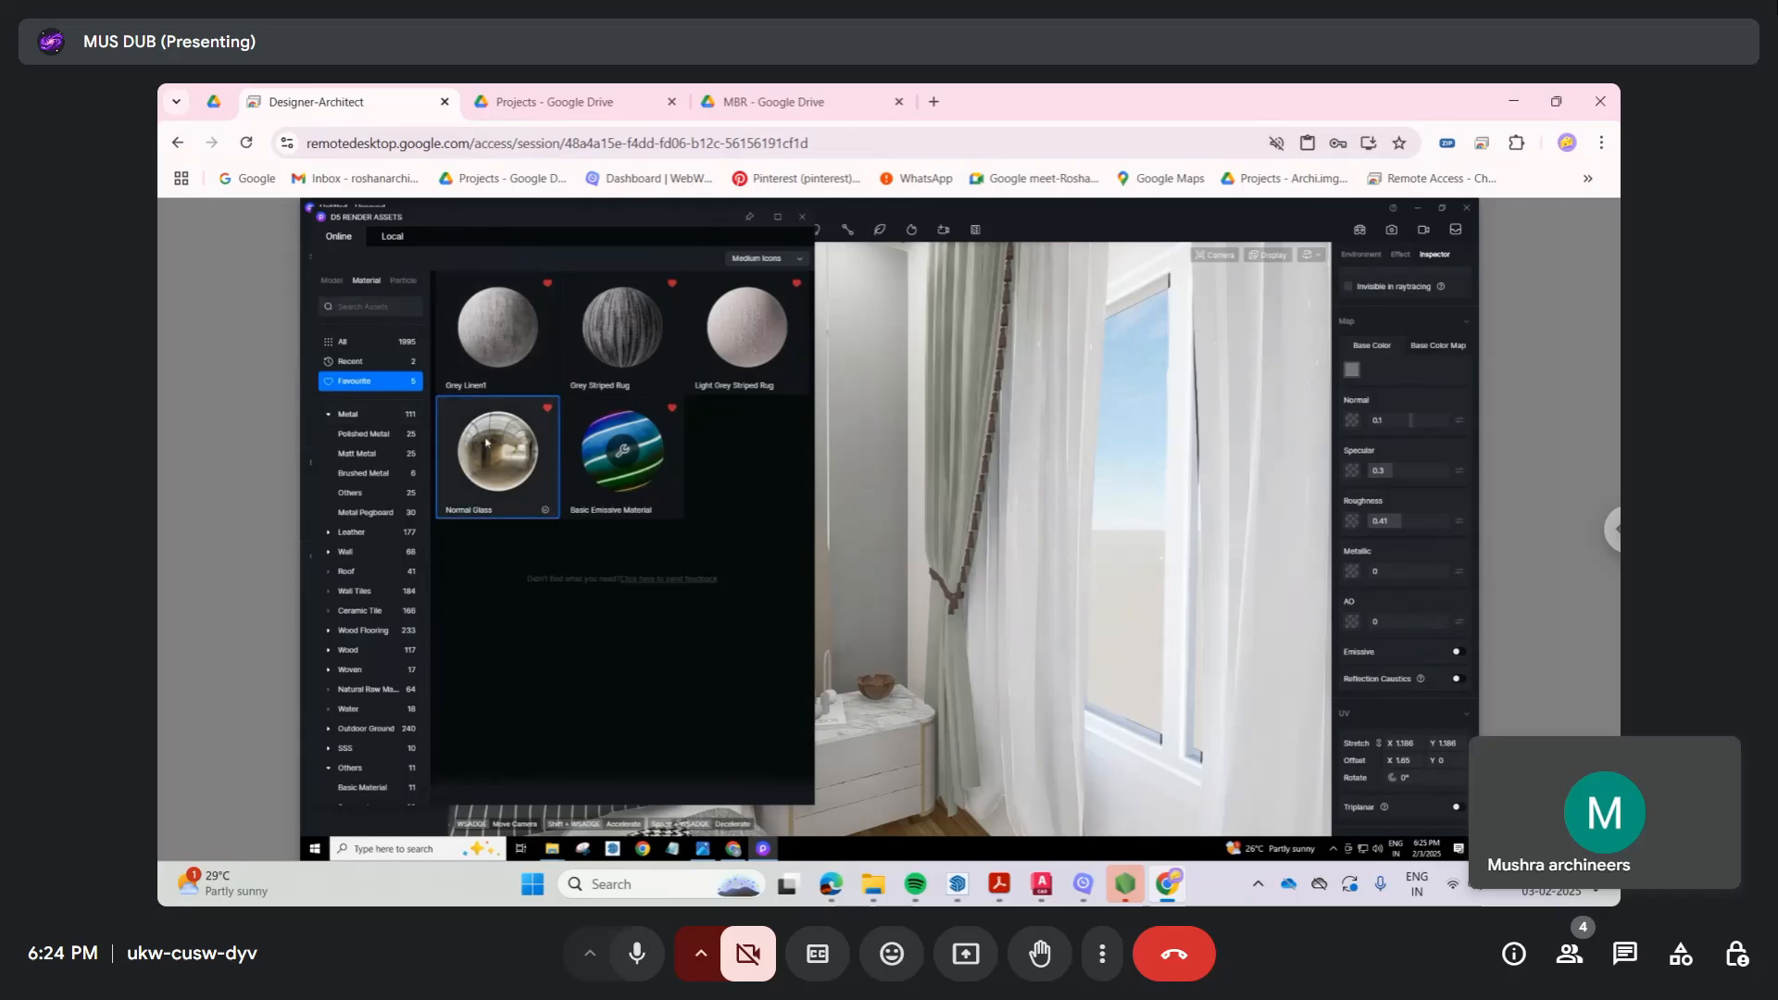
pyautogui.moveTo(486, 443); pyautogui.dragTo(1111, 451)
pyautogui.click(1110, 455)
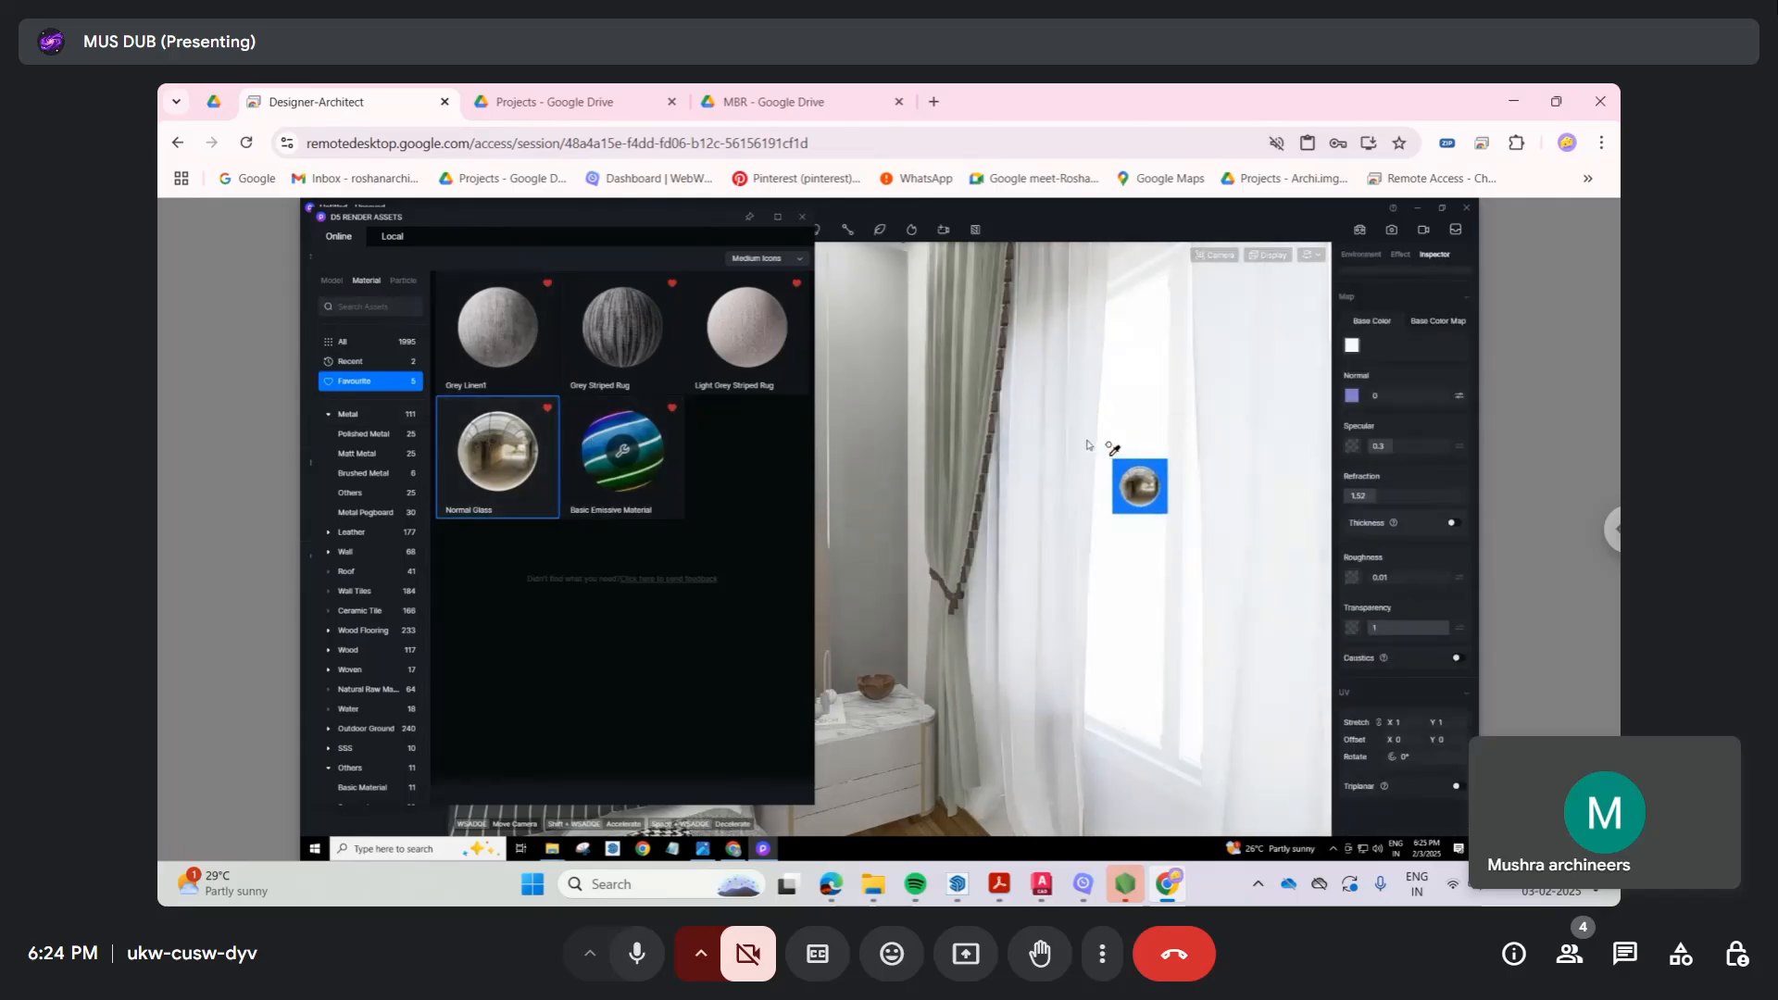
pyautogui.click(802, 217)
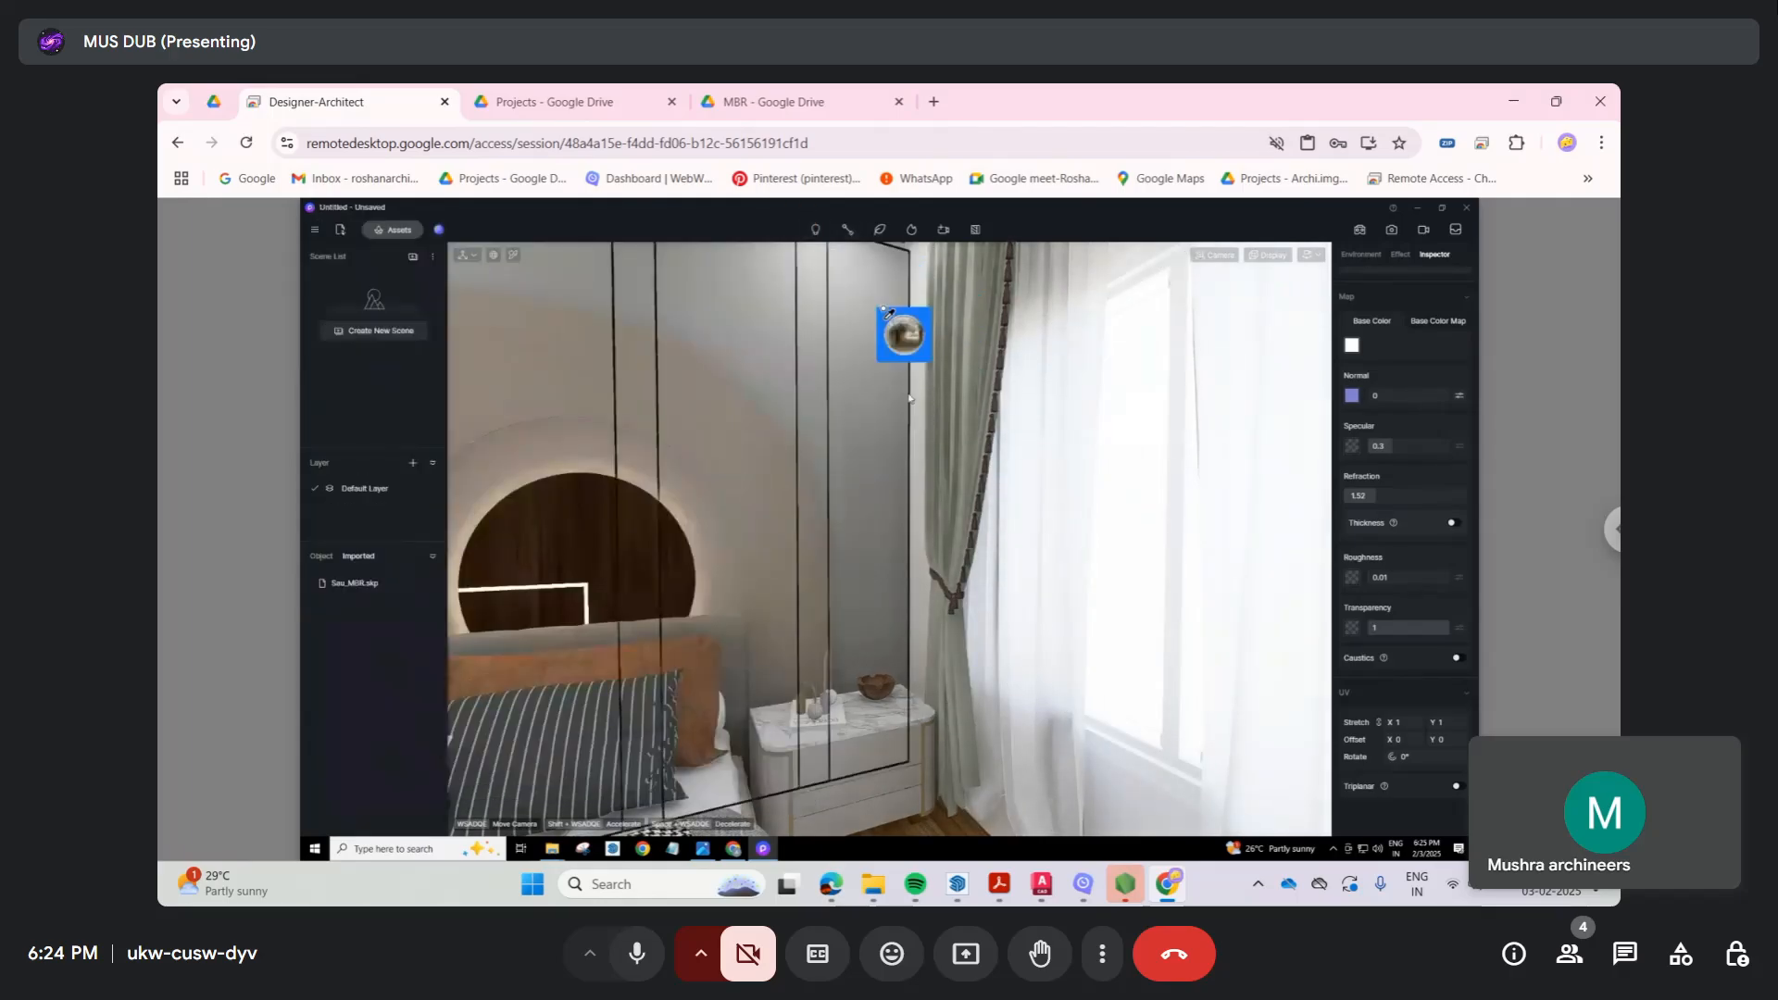
pyautogui.click(908, 410)
# Step: Darken the wood floor's material by changing its base color to a light grey
pyautogui.moveTo(808, 433); pyautogui.dragTo(380, 371, button='right')
pyautogui.moveTo(634, 509); pyautogui.dragTo(375, 548, button='right')
pyautogui.moveTo(680, 537); pyautogui.dragTo(538, 703, button='right')
pyautogui.scroll(8, 536, 700)
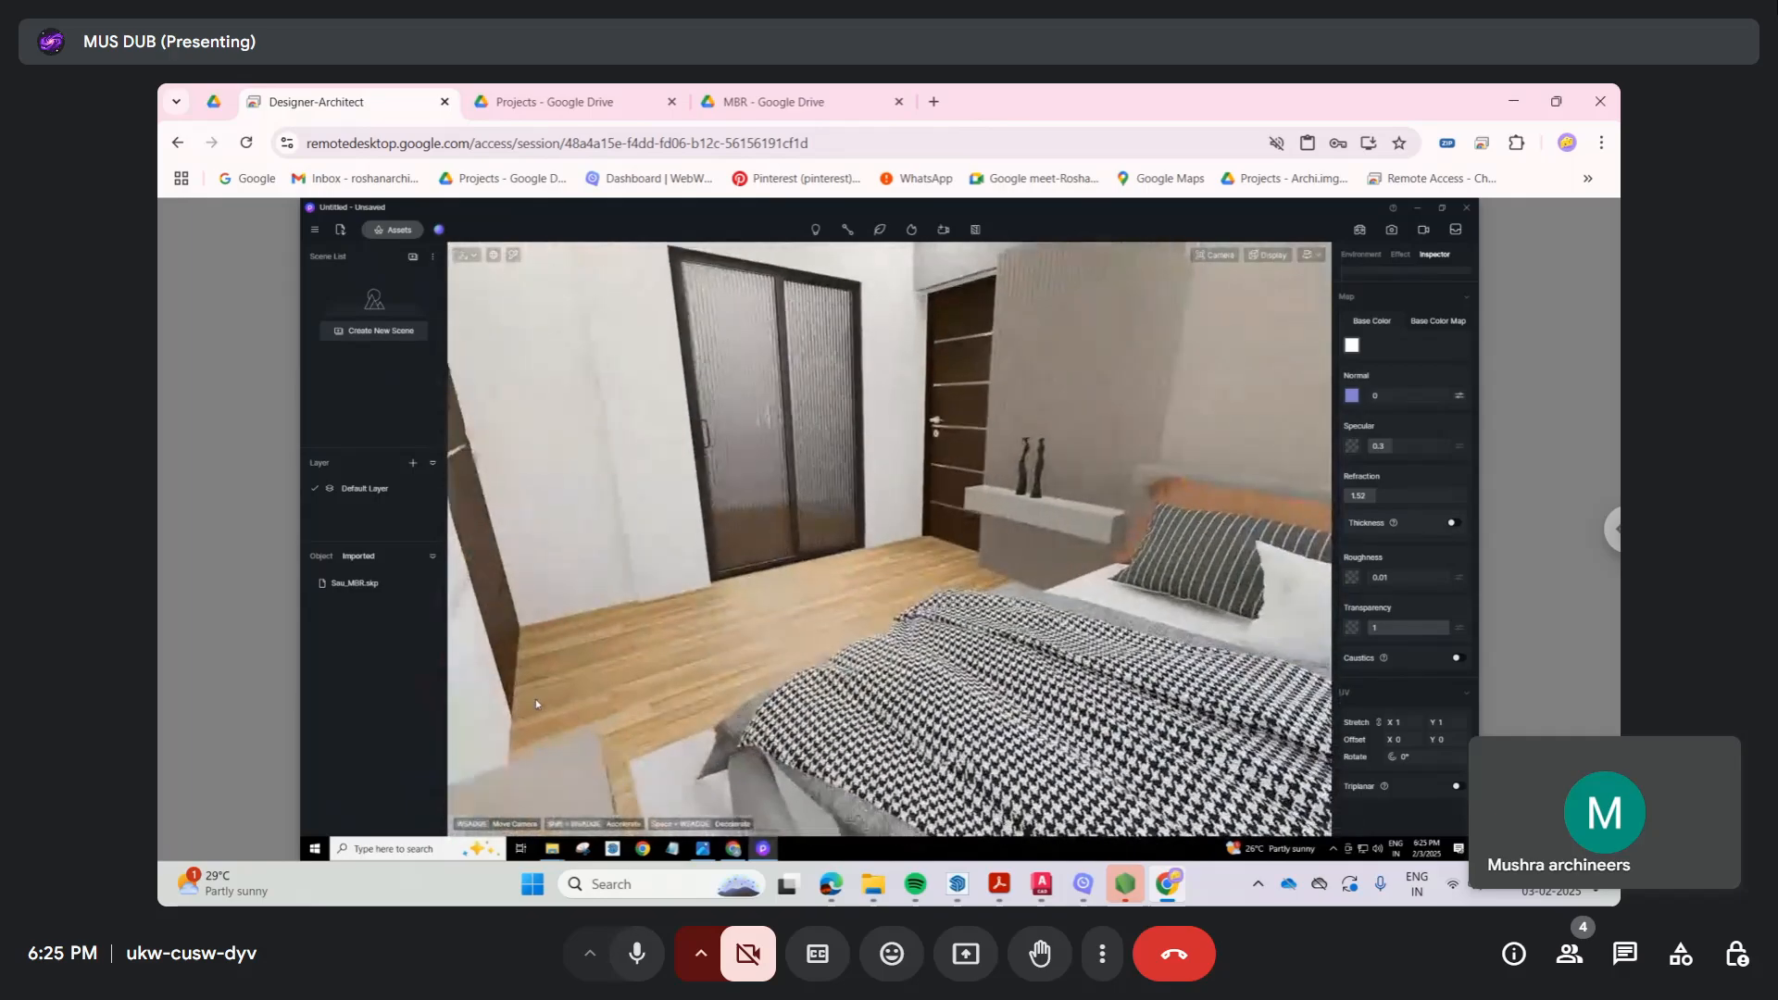
pyautogui.moveTo(912, 705); pyautogui.dragTo(1148, 173, button='right')
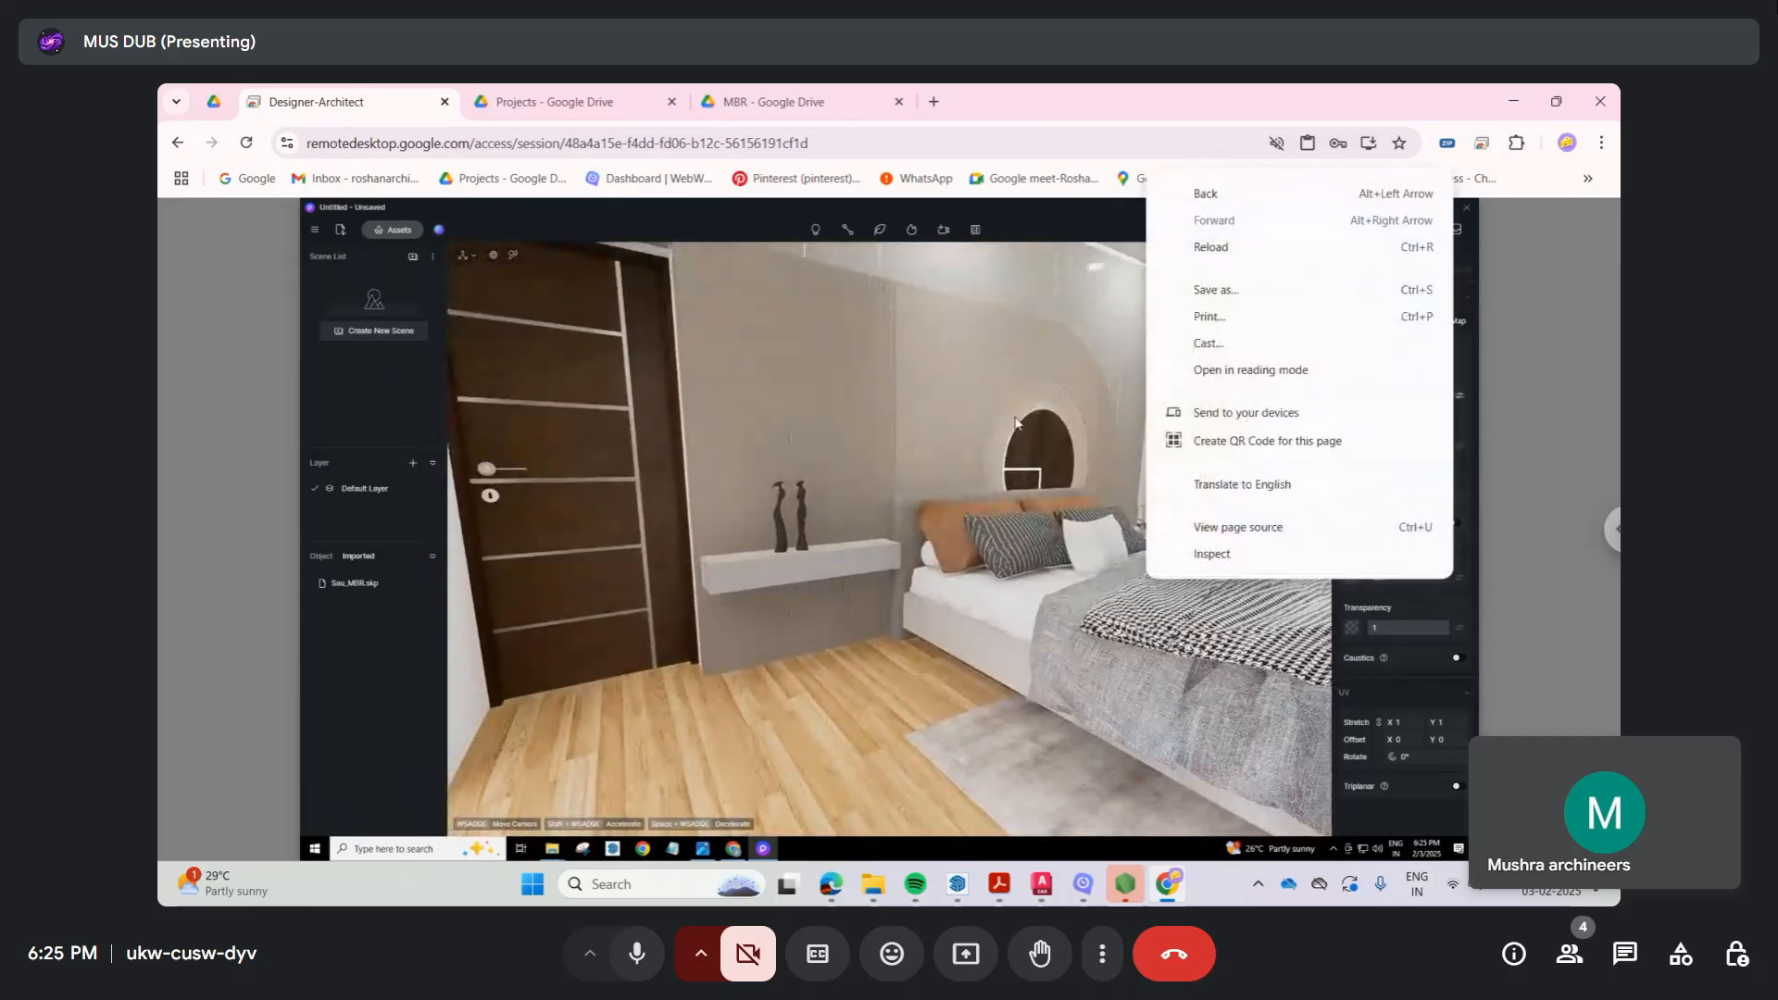
pyautogui.moveTo(1018, 422); pyautogui.dragTo(952, 530, button='right')
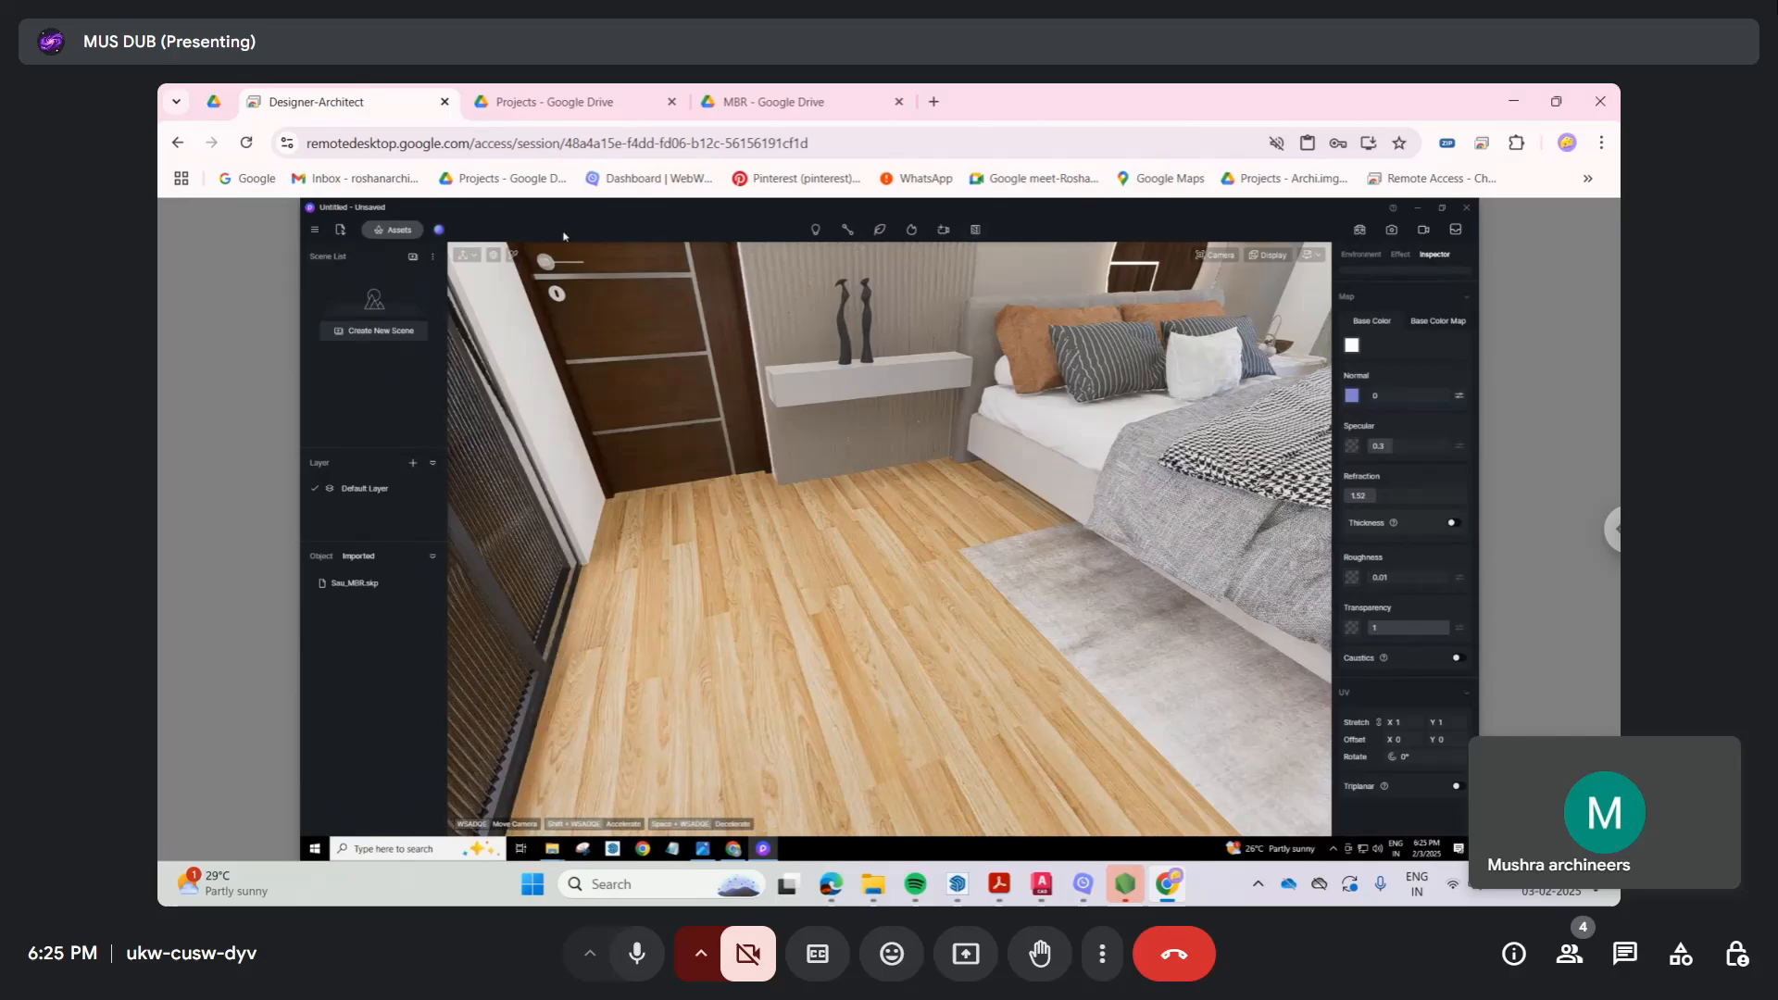
pyautogui.press('i')
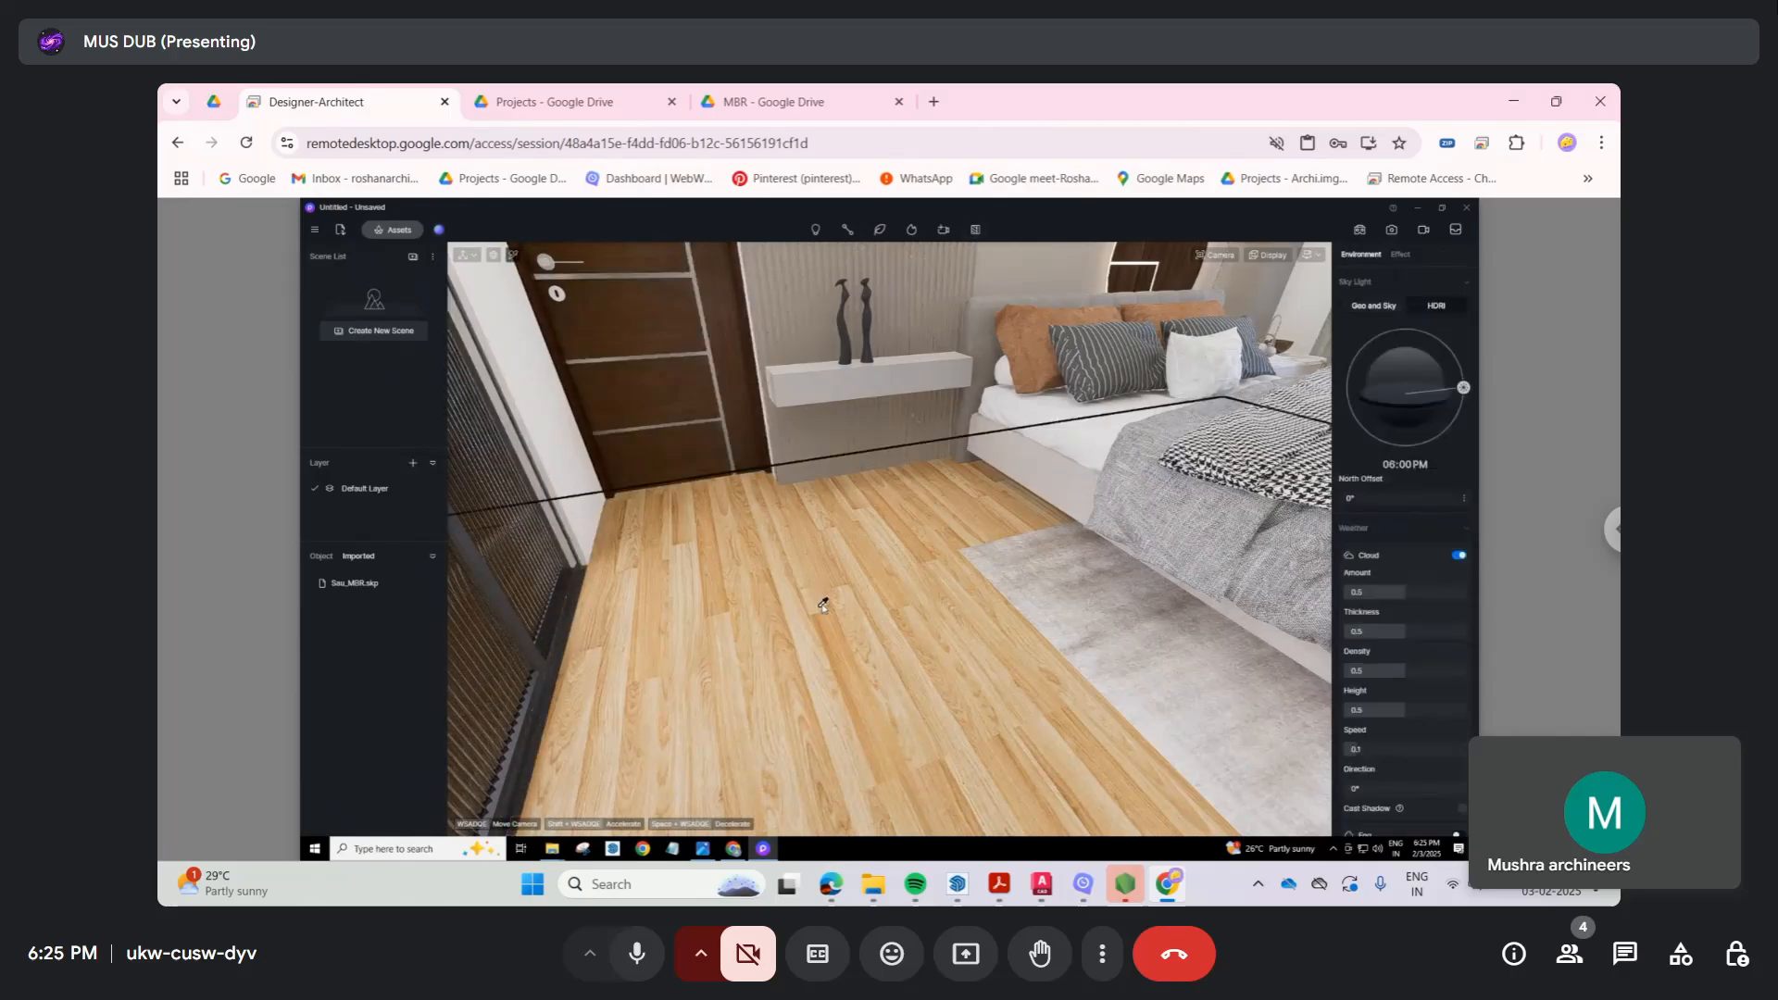
pyautogui.click(823, 603)
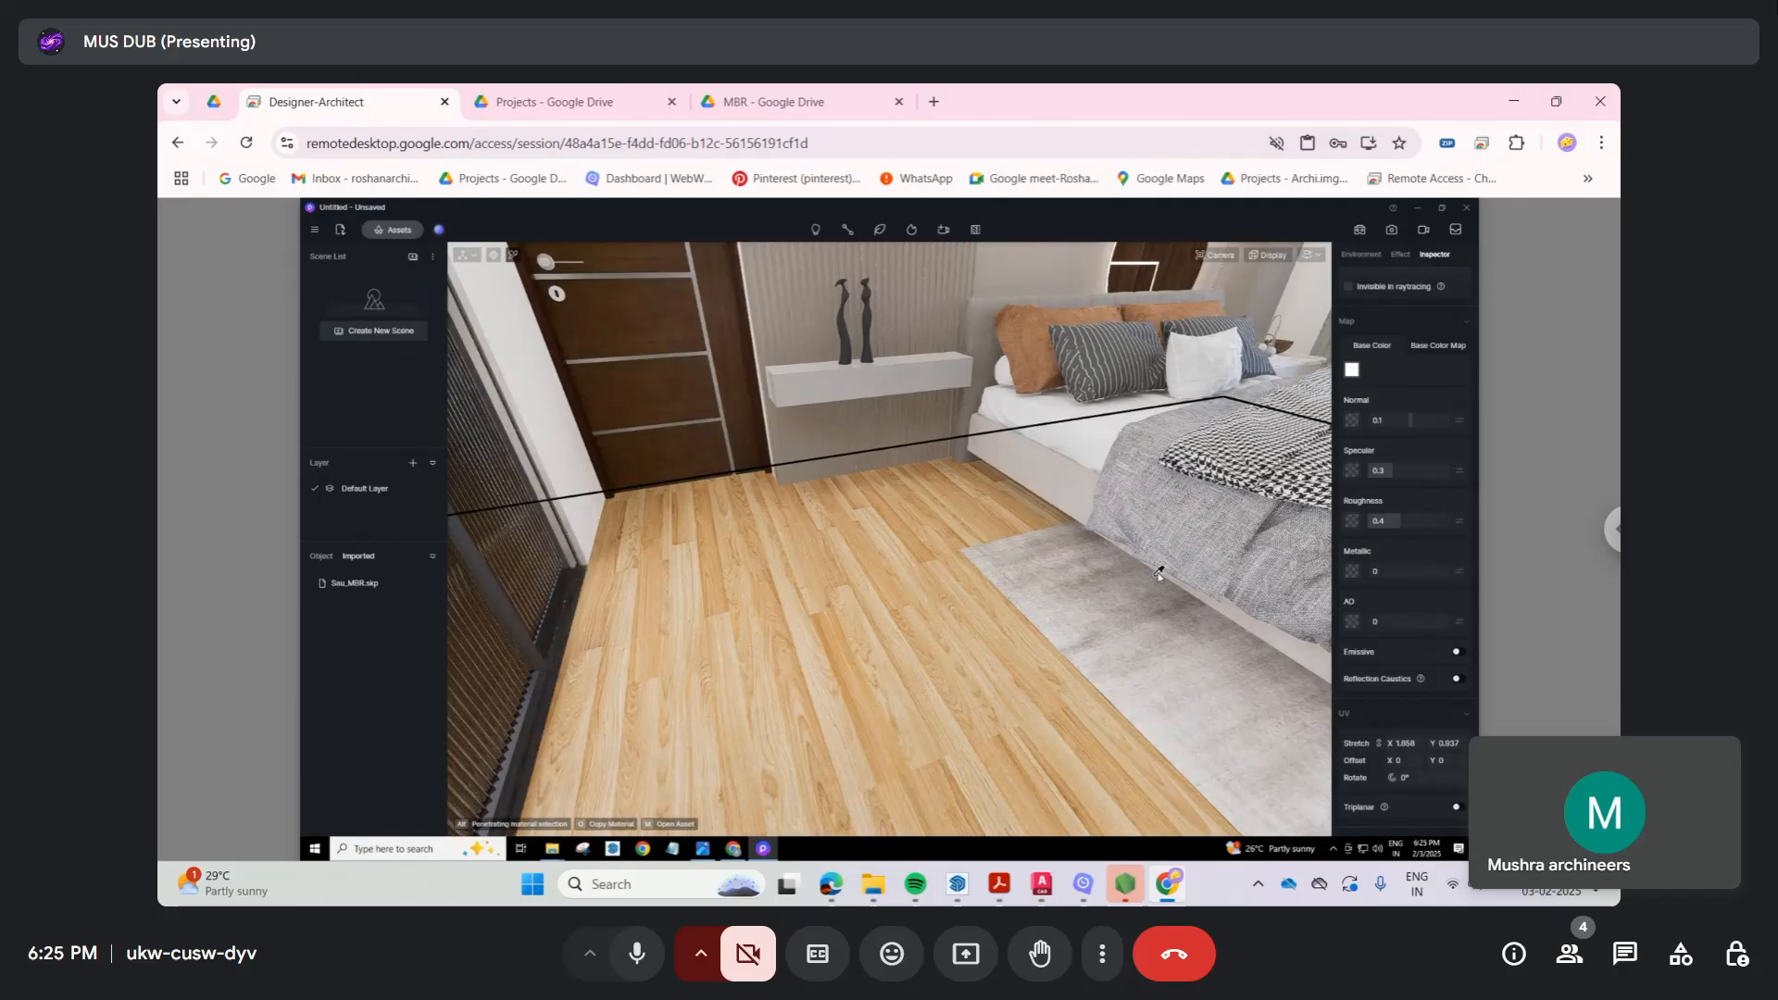
pyautogui.click(1351, 370)
pyautogui.moveTo(1341, 422); pyautogui.dragTo(1340, 437)
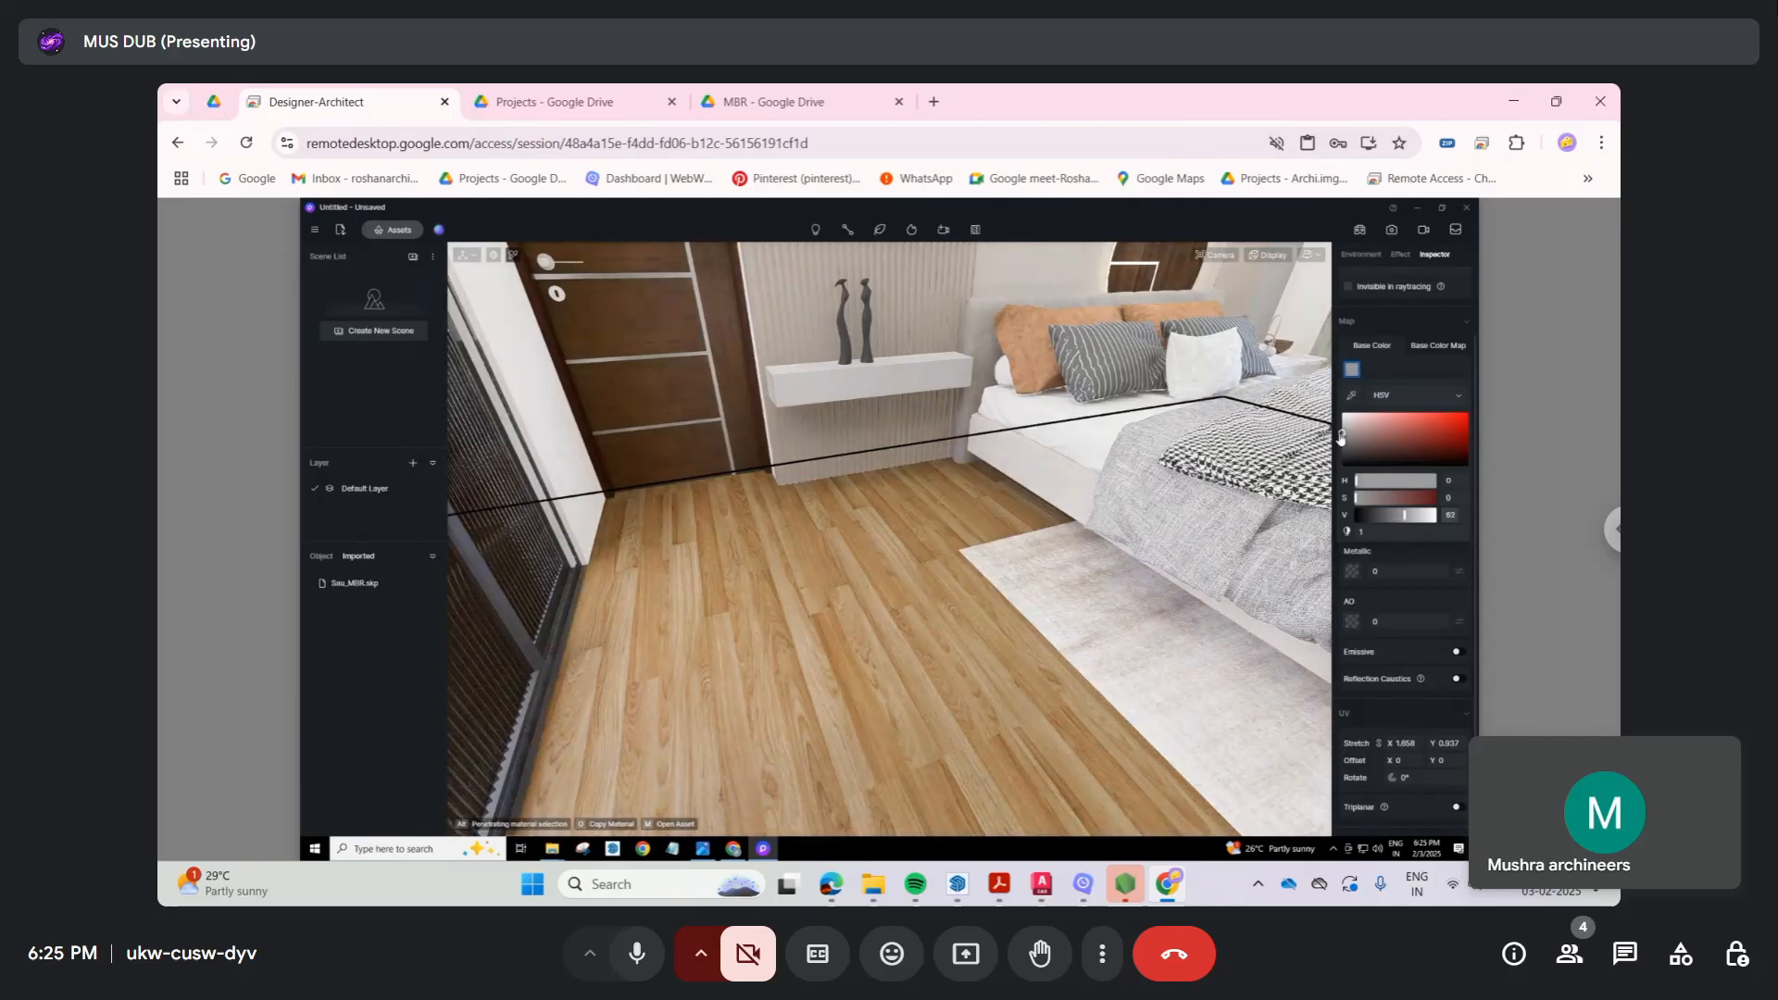
# Step: Check the reference bedroom image in WhatsApp and change the bedside rug's material template to Cloth
pyautogui.moveTo(938, 456); pyautogui.dragTo(1139, 580, button='right')
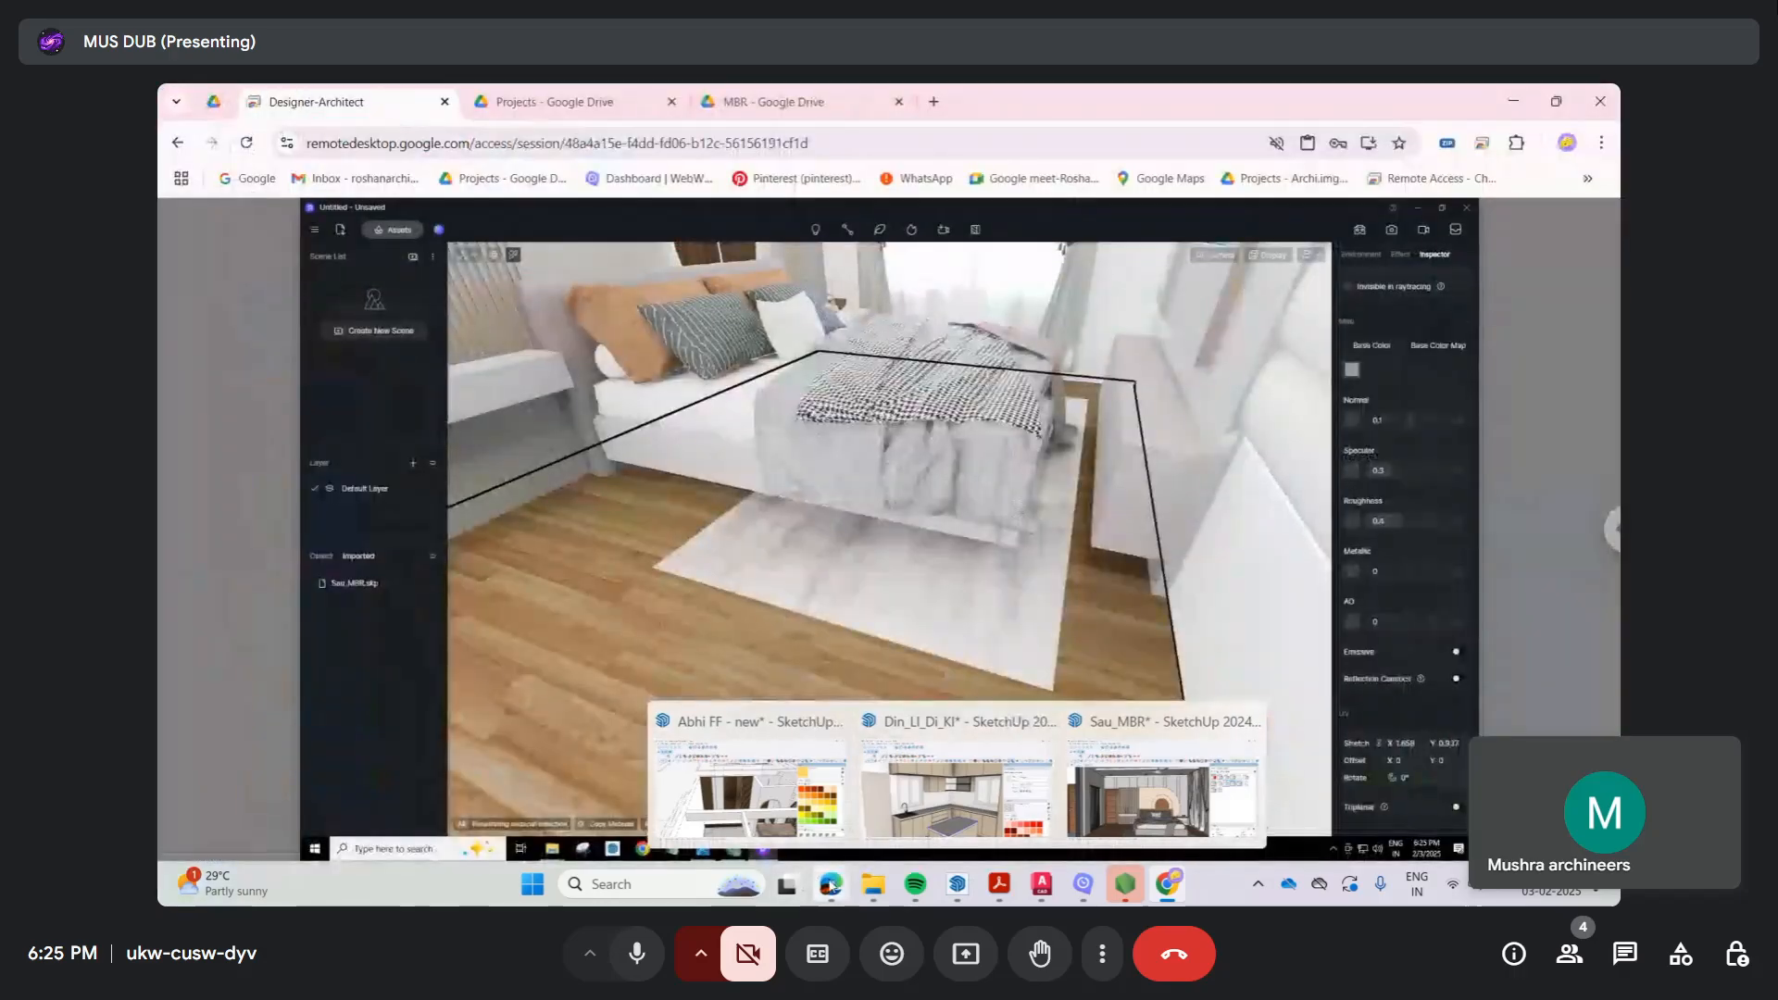
pyautogui.moveTo(831, 887)
pyautogui.click(727, 796)
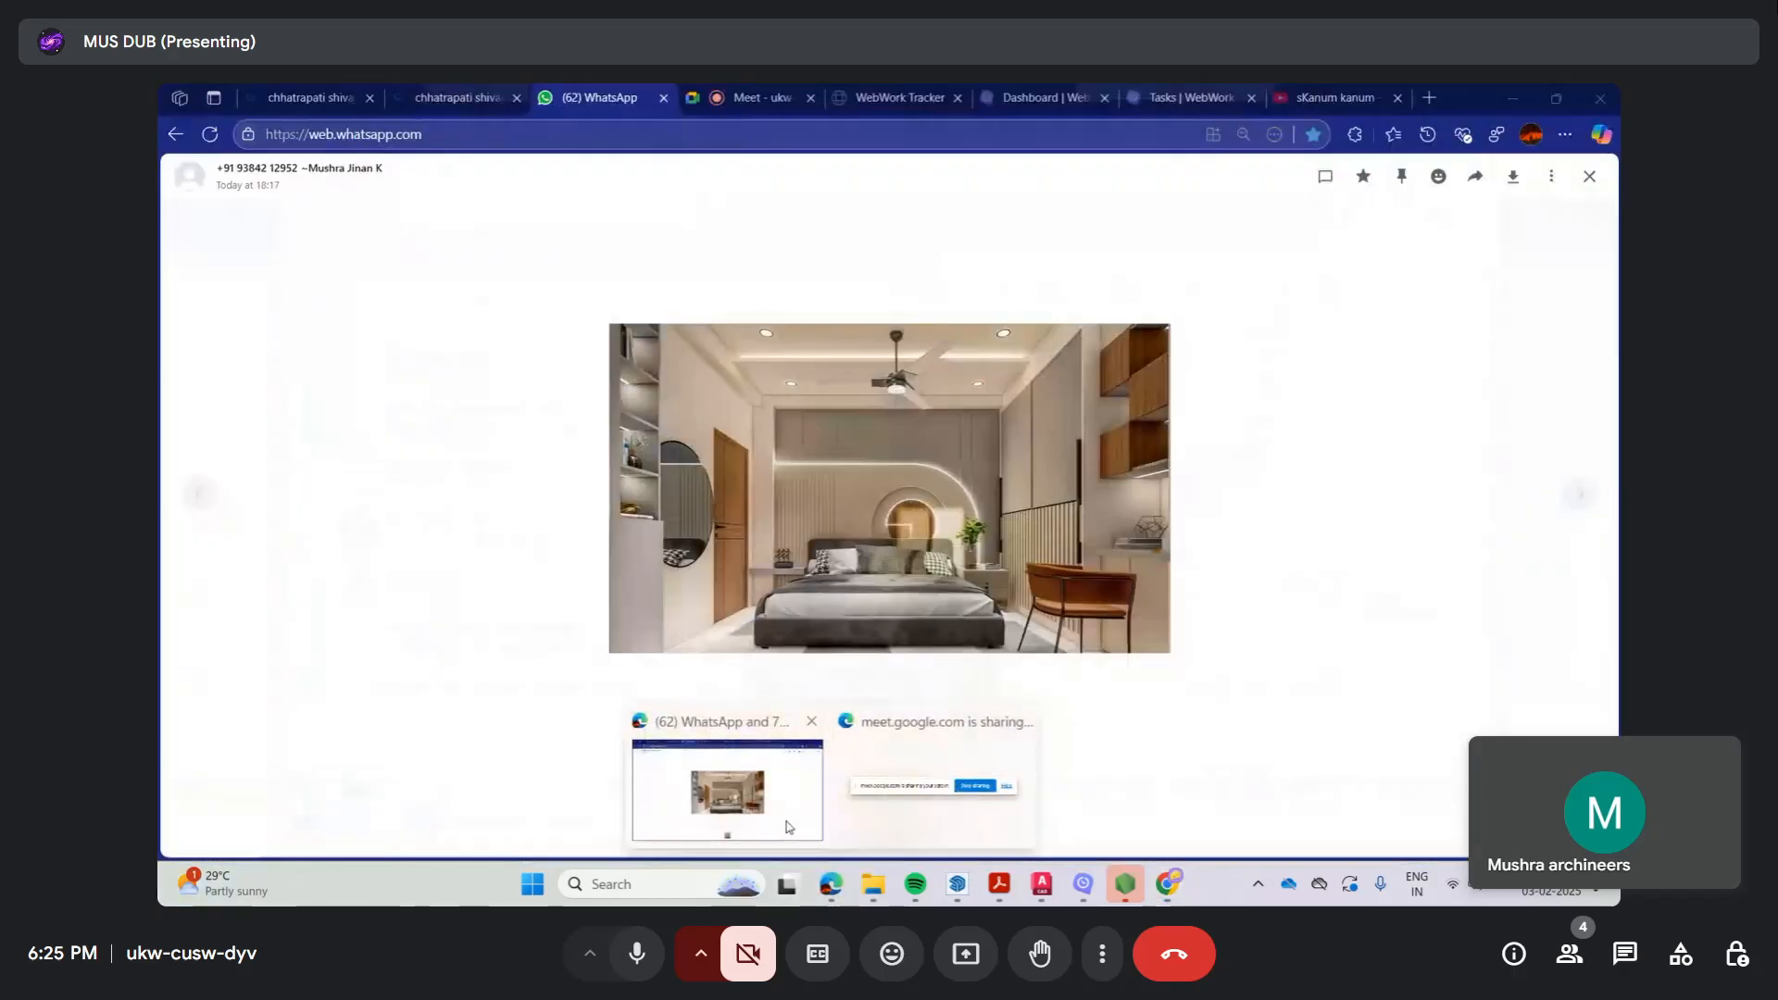
pyautogui.click(1170, 892)
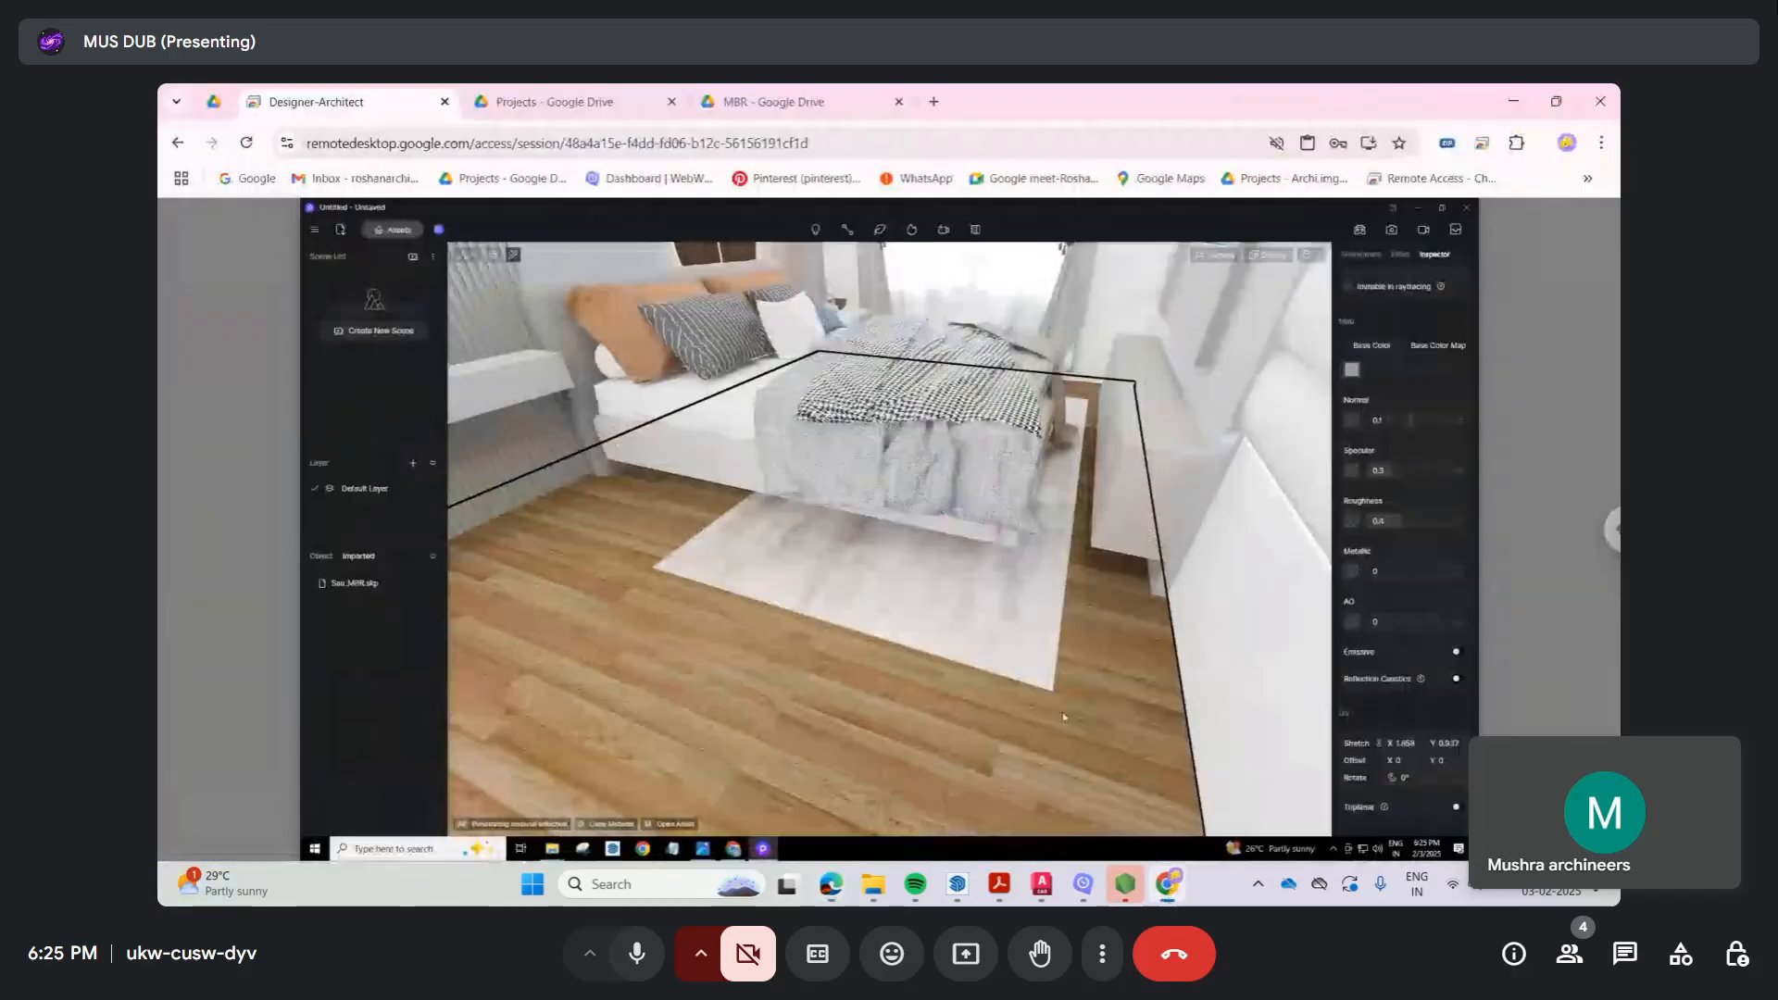
pyautogui.moveTo(929, 575); pyautogui.dragTo(814, 694, button='right')
pyautogui.scroll(2, 859, 342)
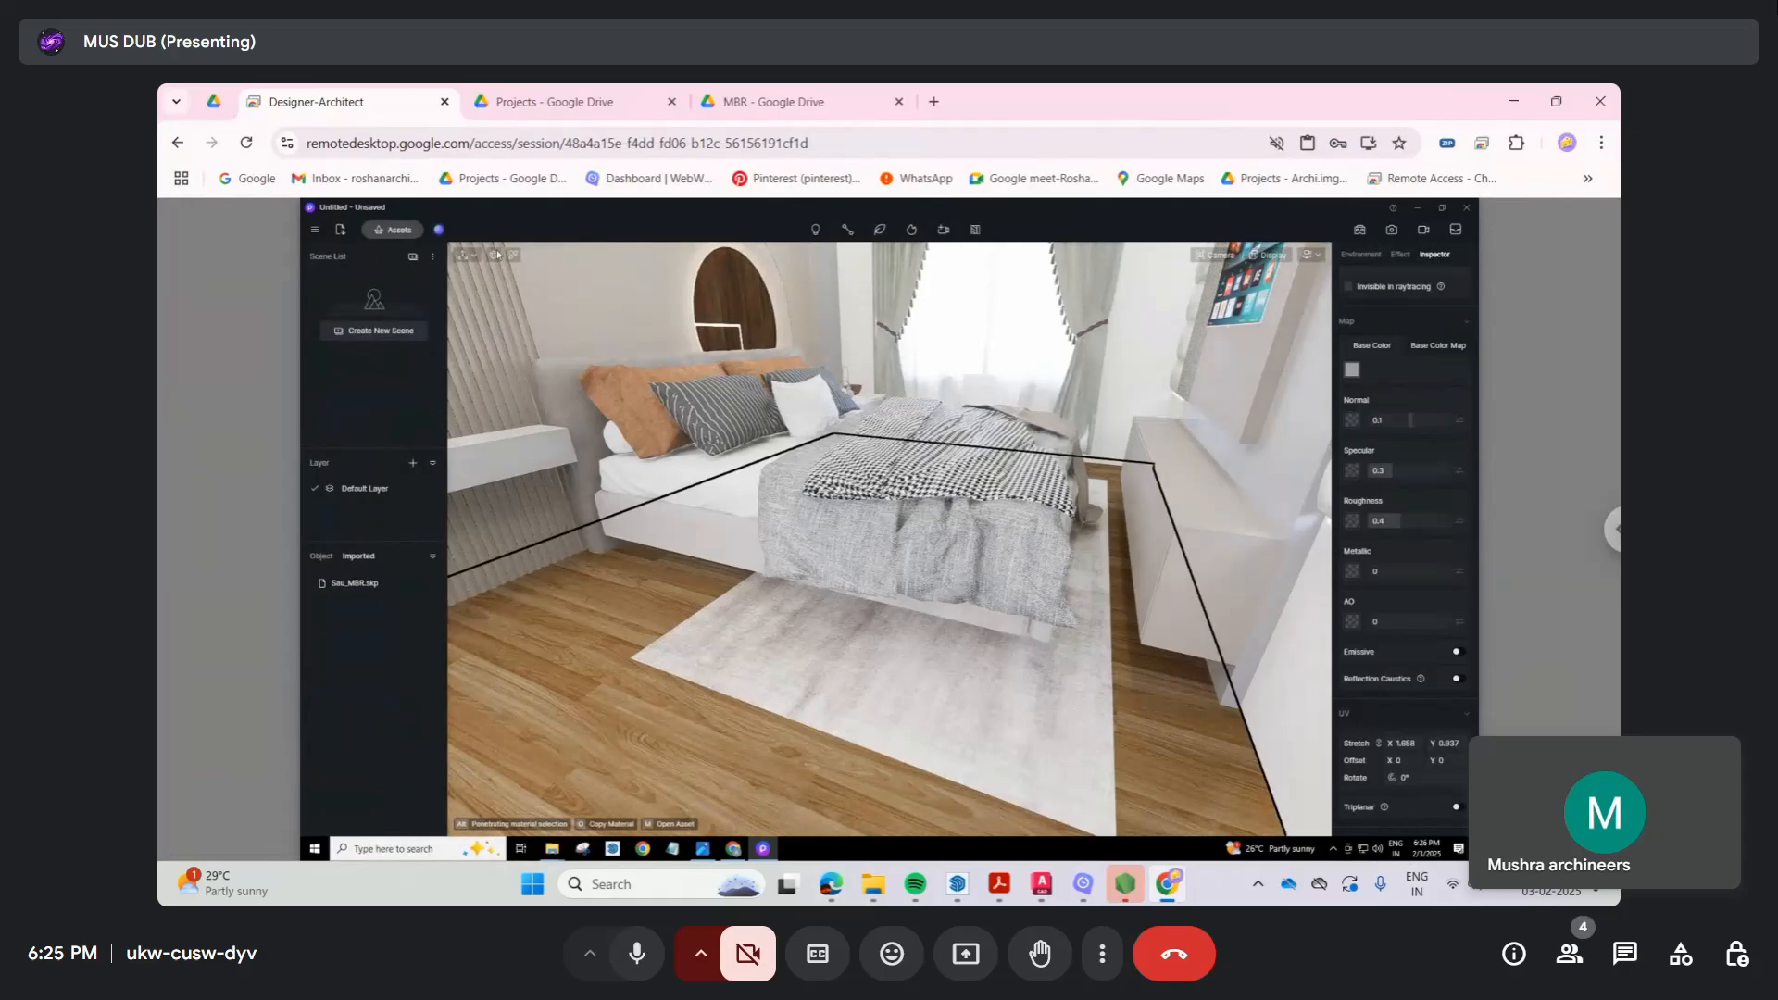
pyautogui.click(514, 258)
pyautogui.click(793, 662)
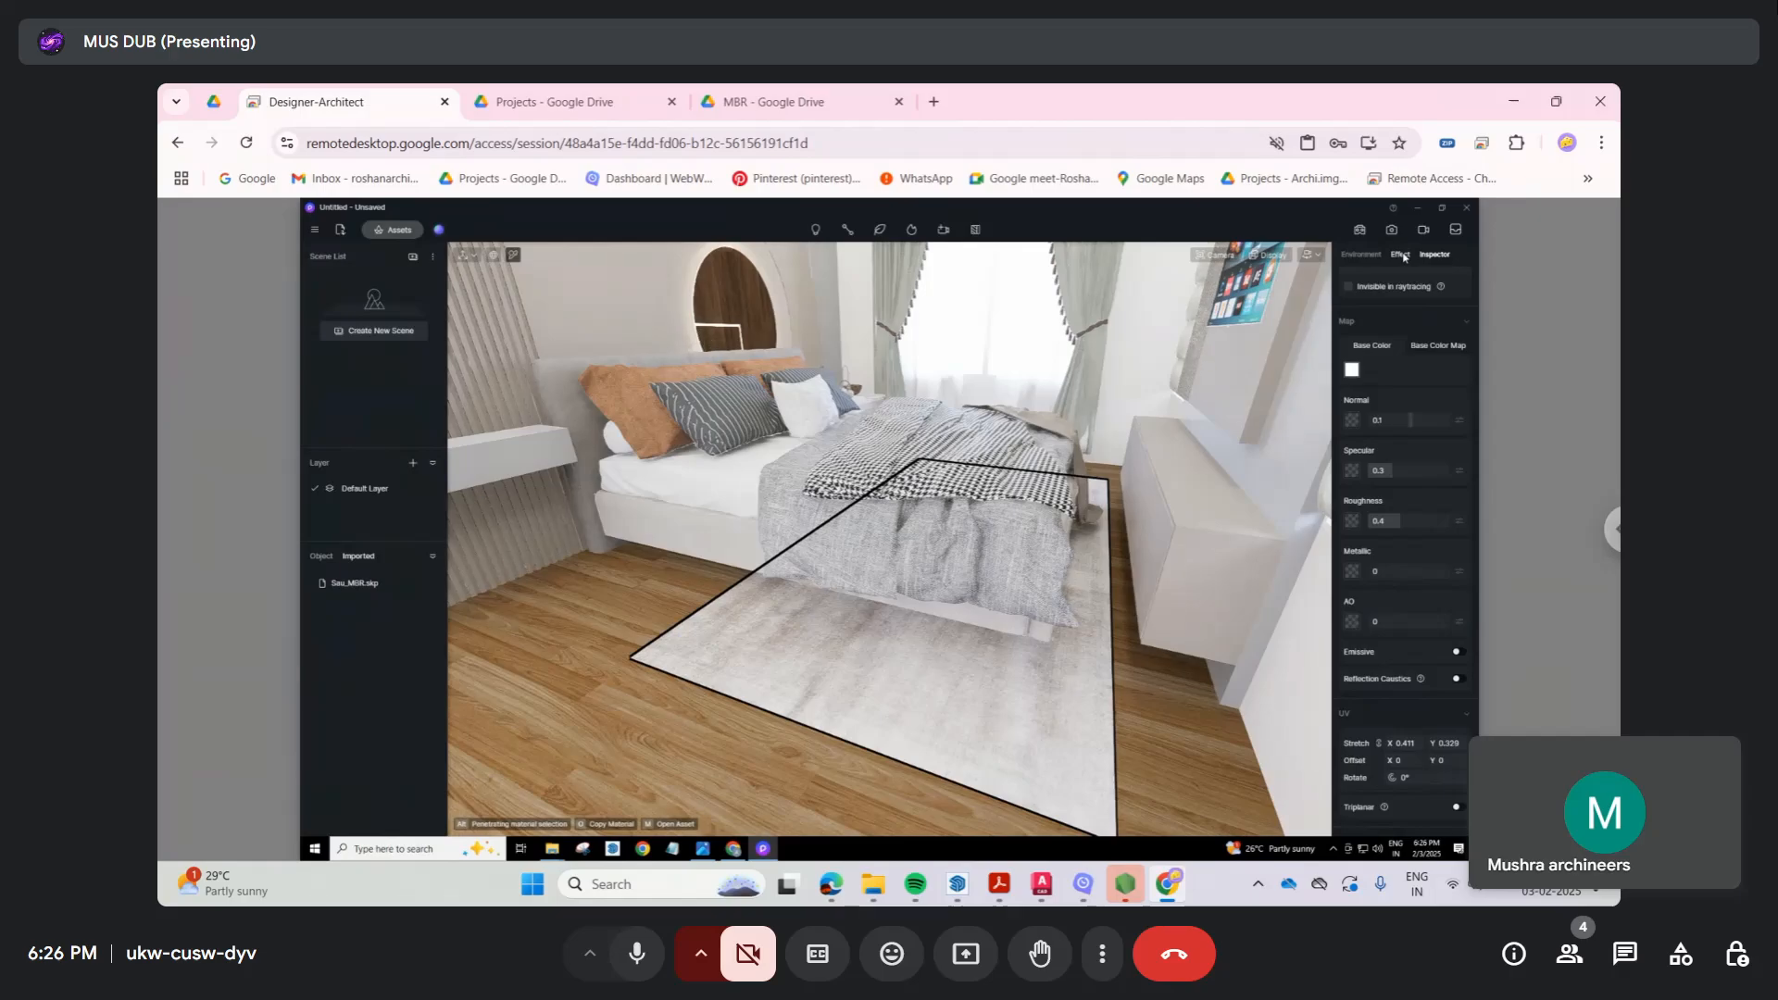
pyautogui.scroll(2, 1382, 368)
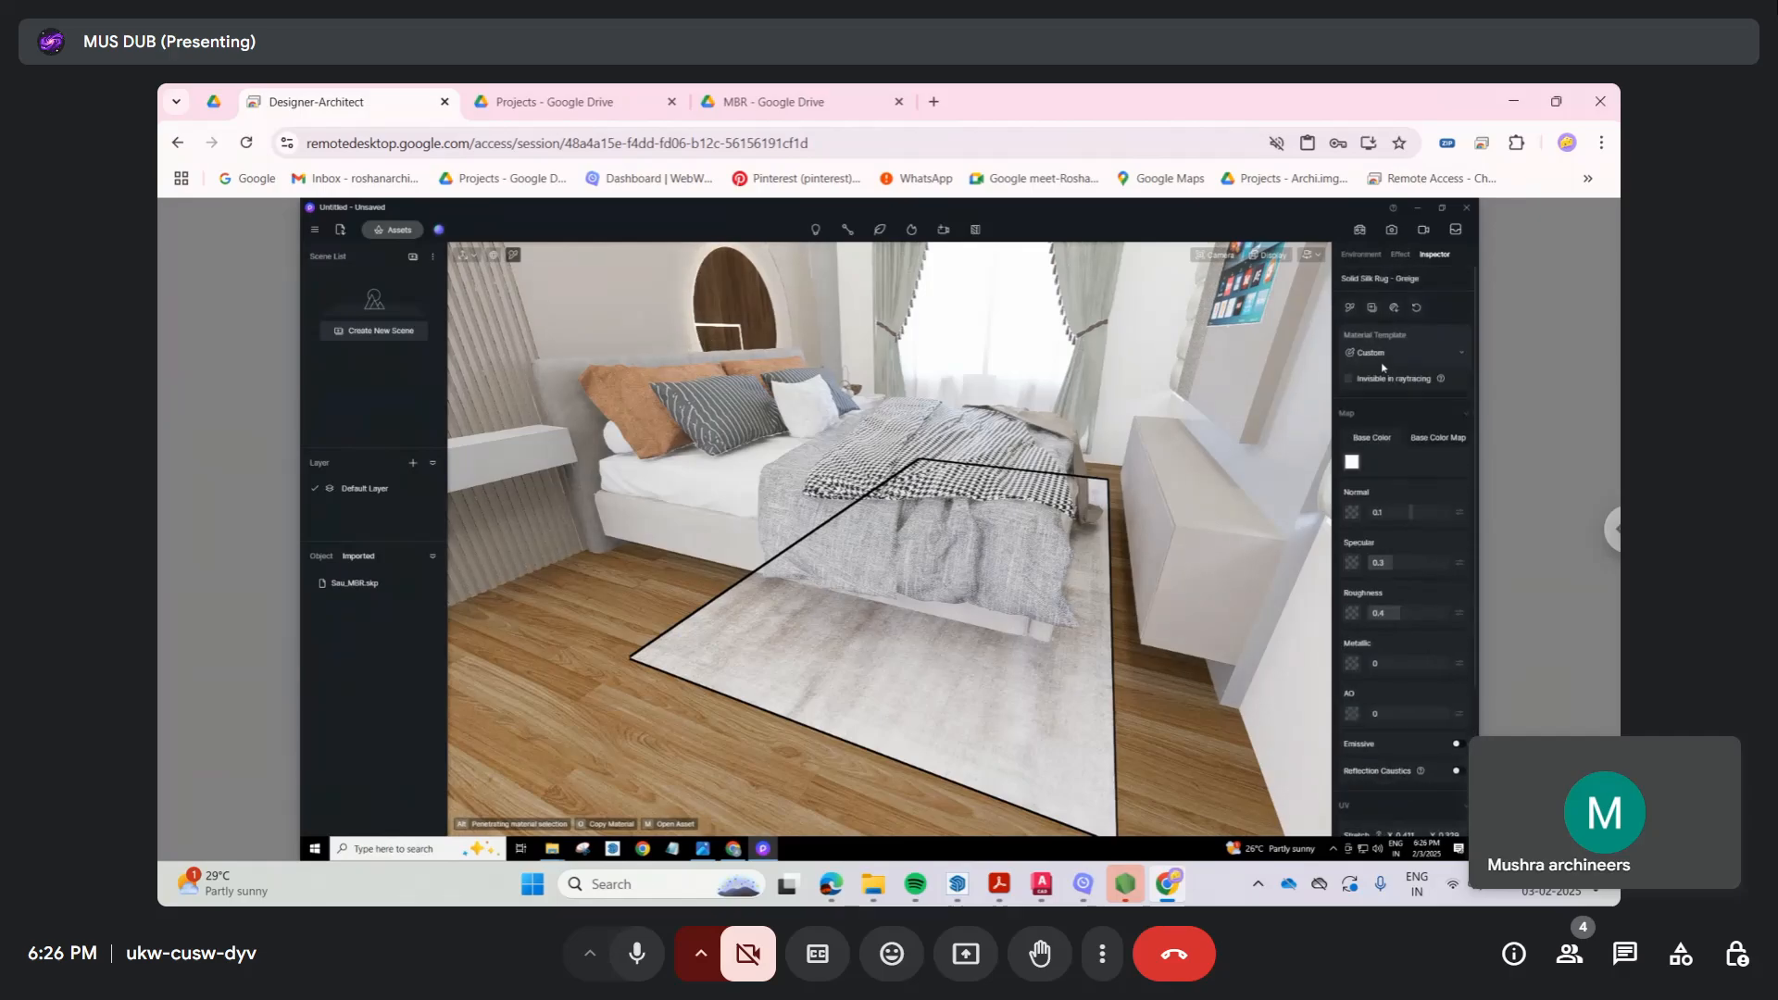
pyautogui.click(1383, 354)
pyautogui.click(1386, 587)
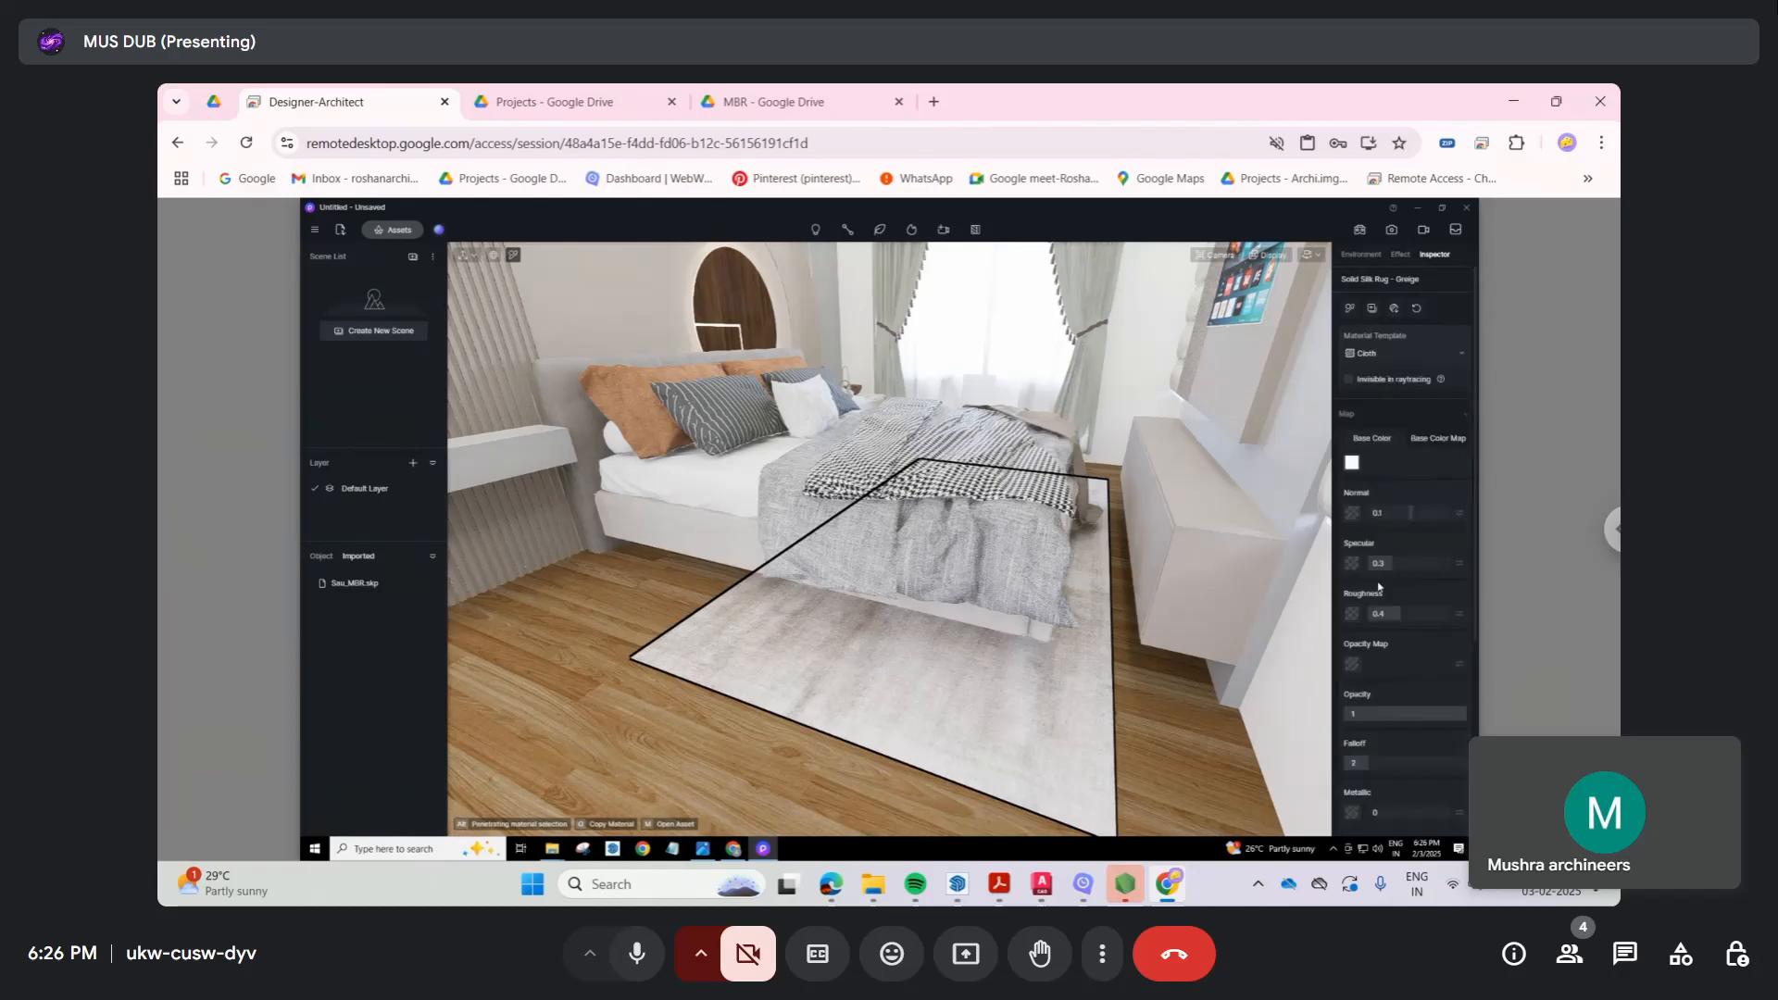
# Step: Darken the door handle and lock on the wooden door by changing their metal material's base color to dark grey
pyautogui.moveTo(776, 412); pyautogui.dragTo(619, 337, button='right')
pyautogui.scroll(3, 613, 339)
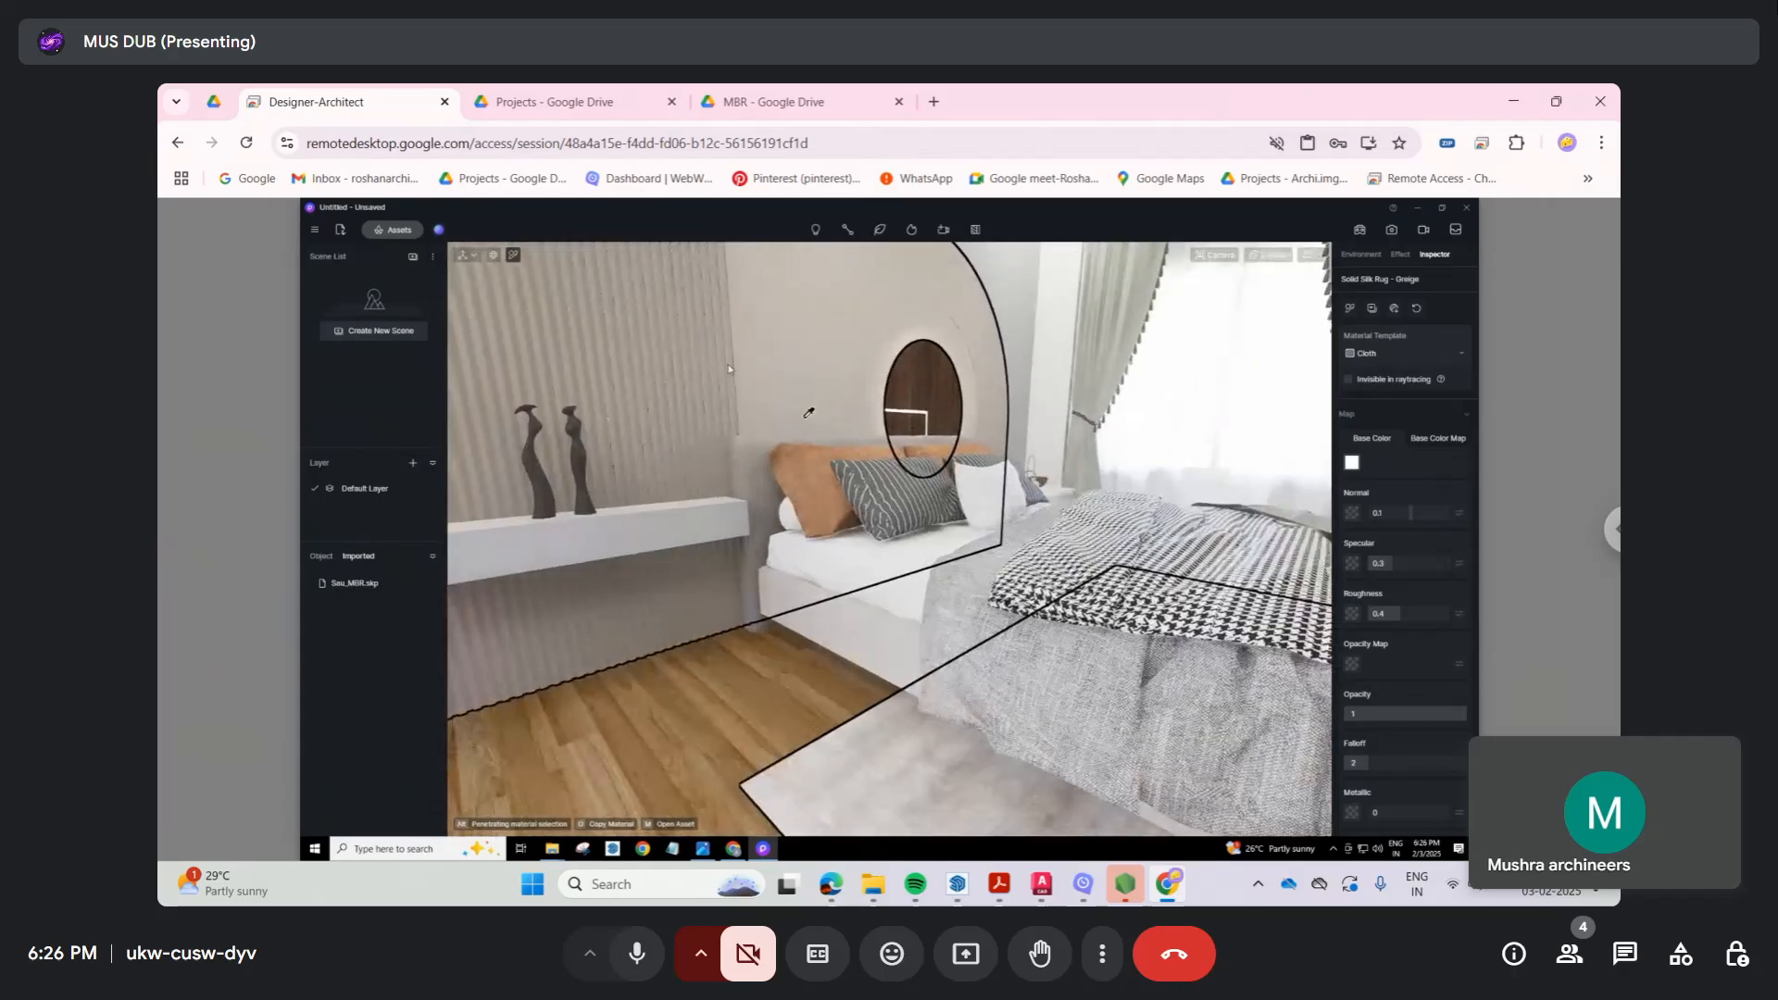
pyautogui.moveTo(811, 408); pyautogui.dragTo(620, 324, button='right')
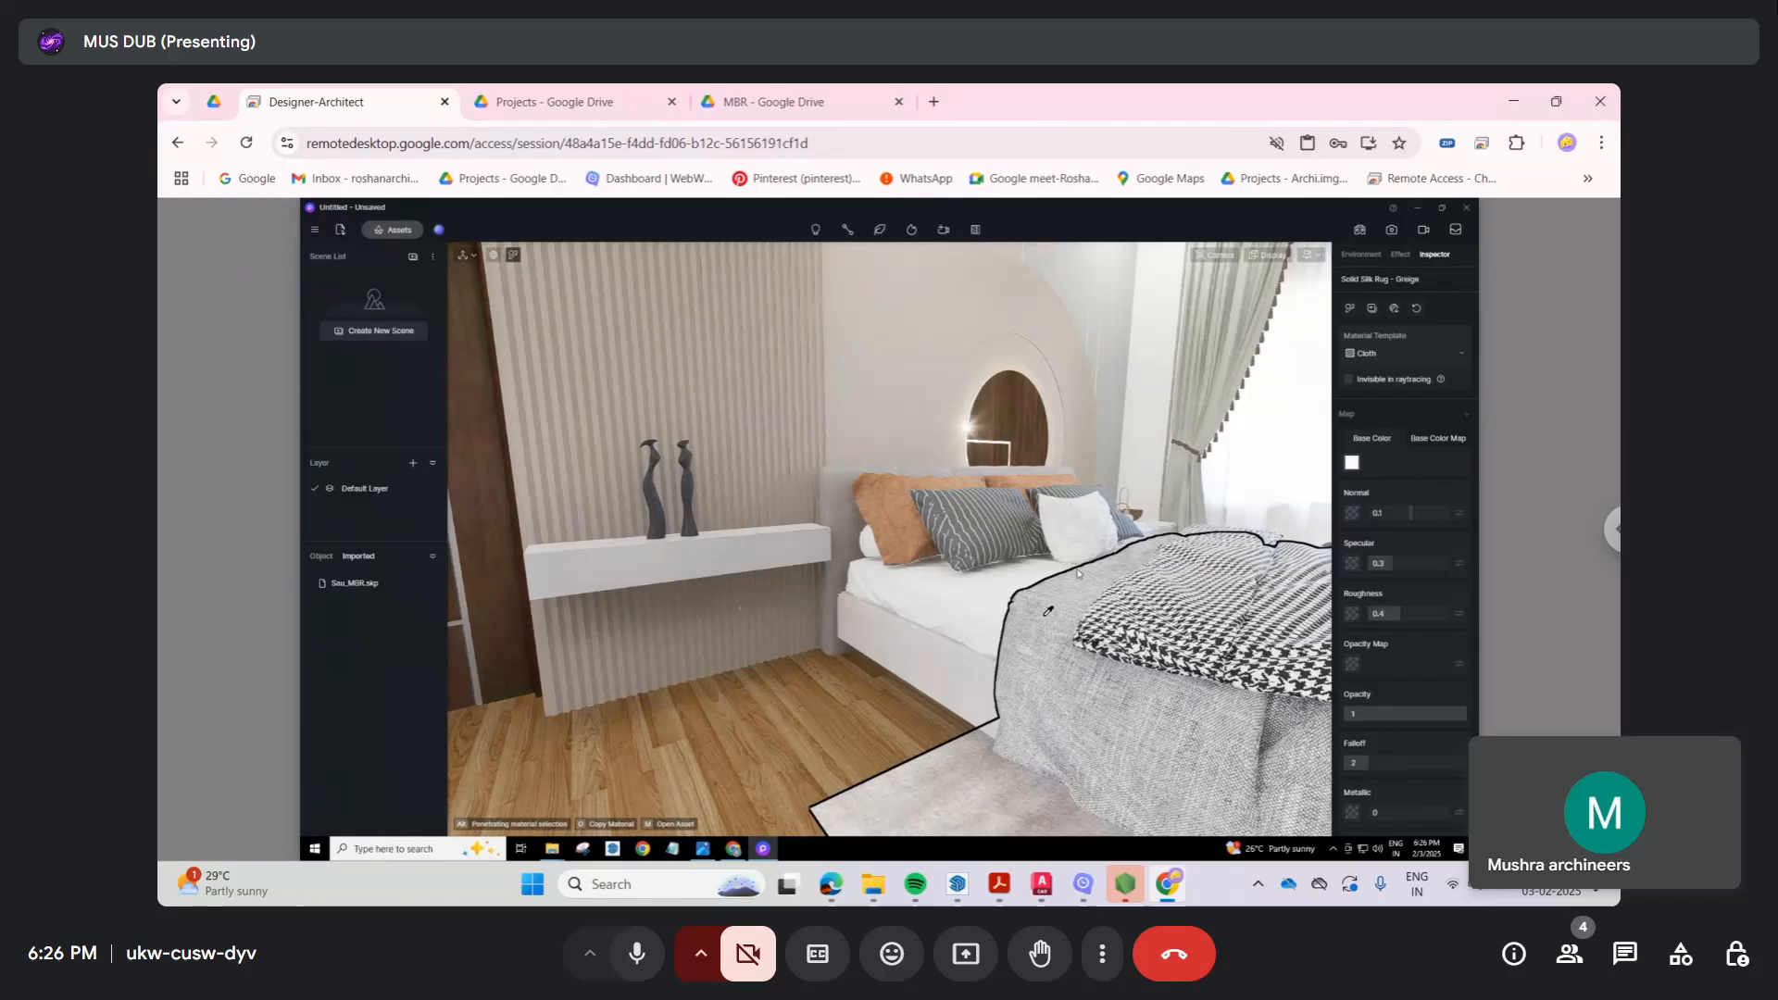
pyautogui.moveTo(896, 489); pyautogui.dragTo(630, 404, button='right')
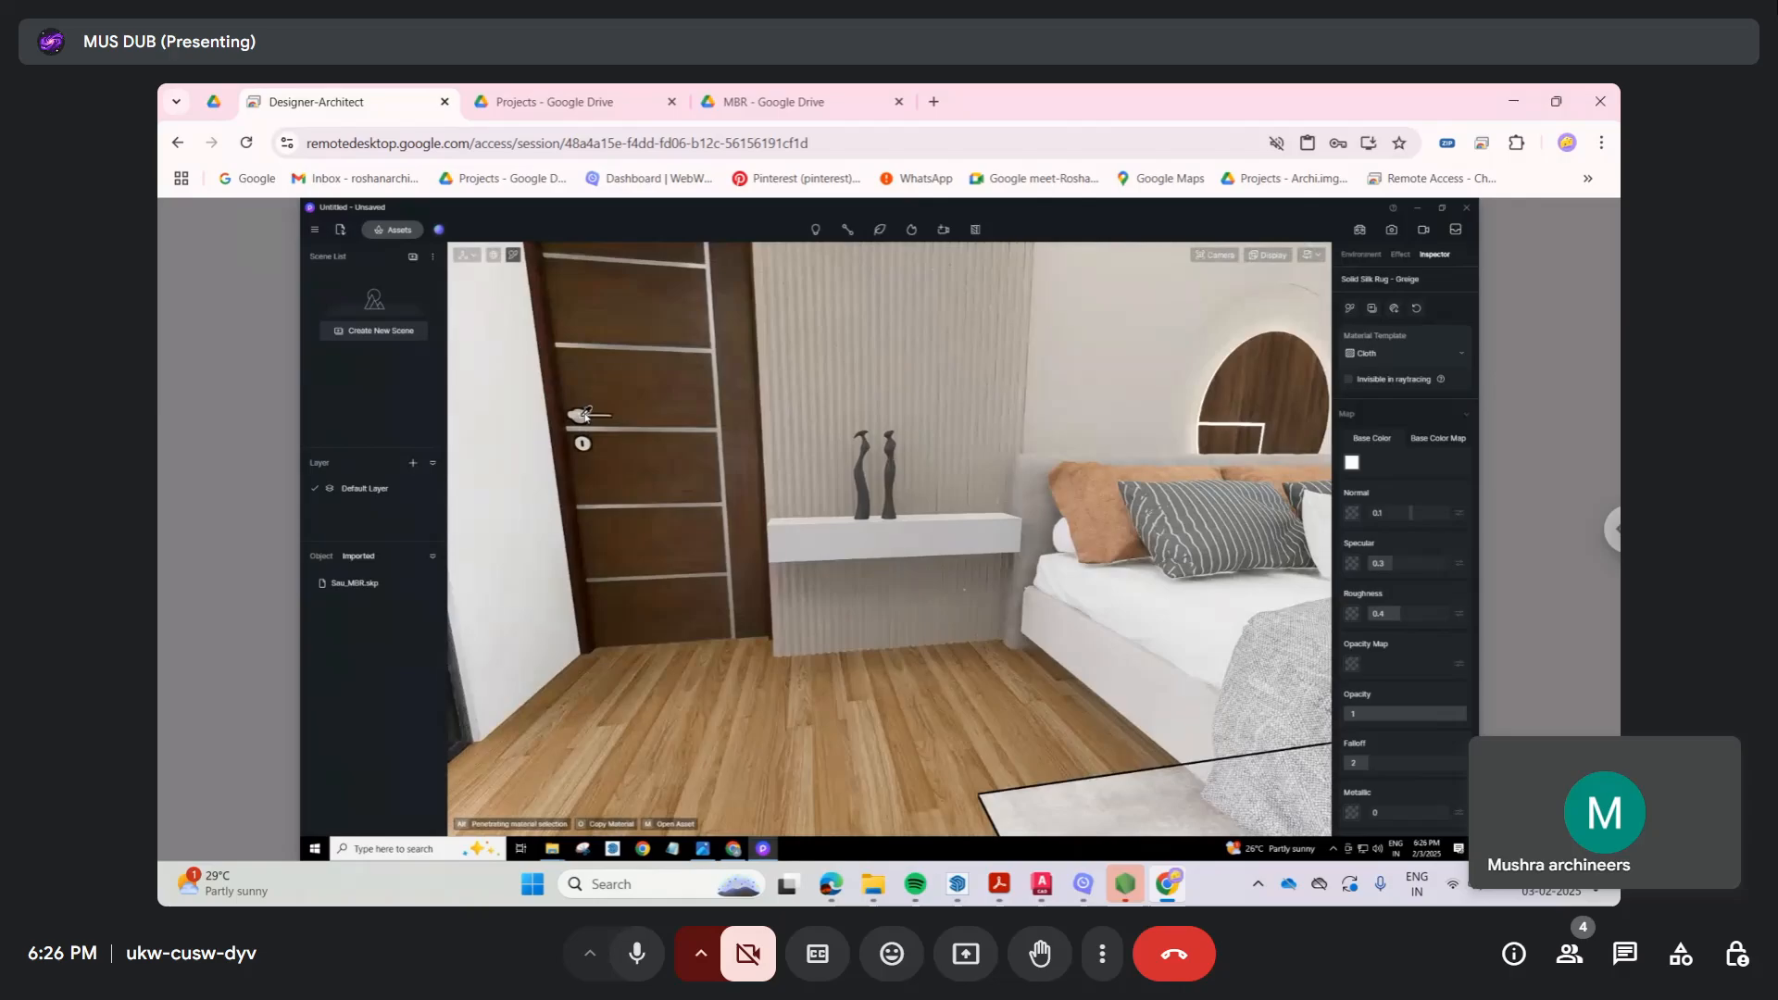
pyautogui.click(586, 414)
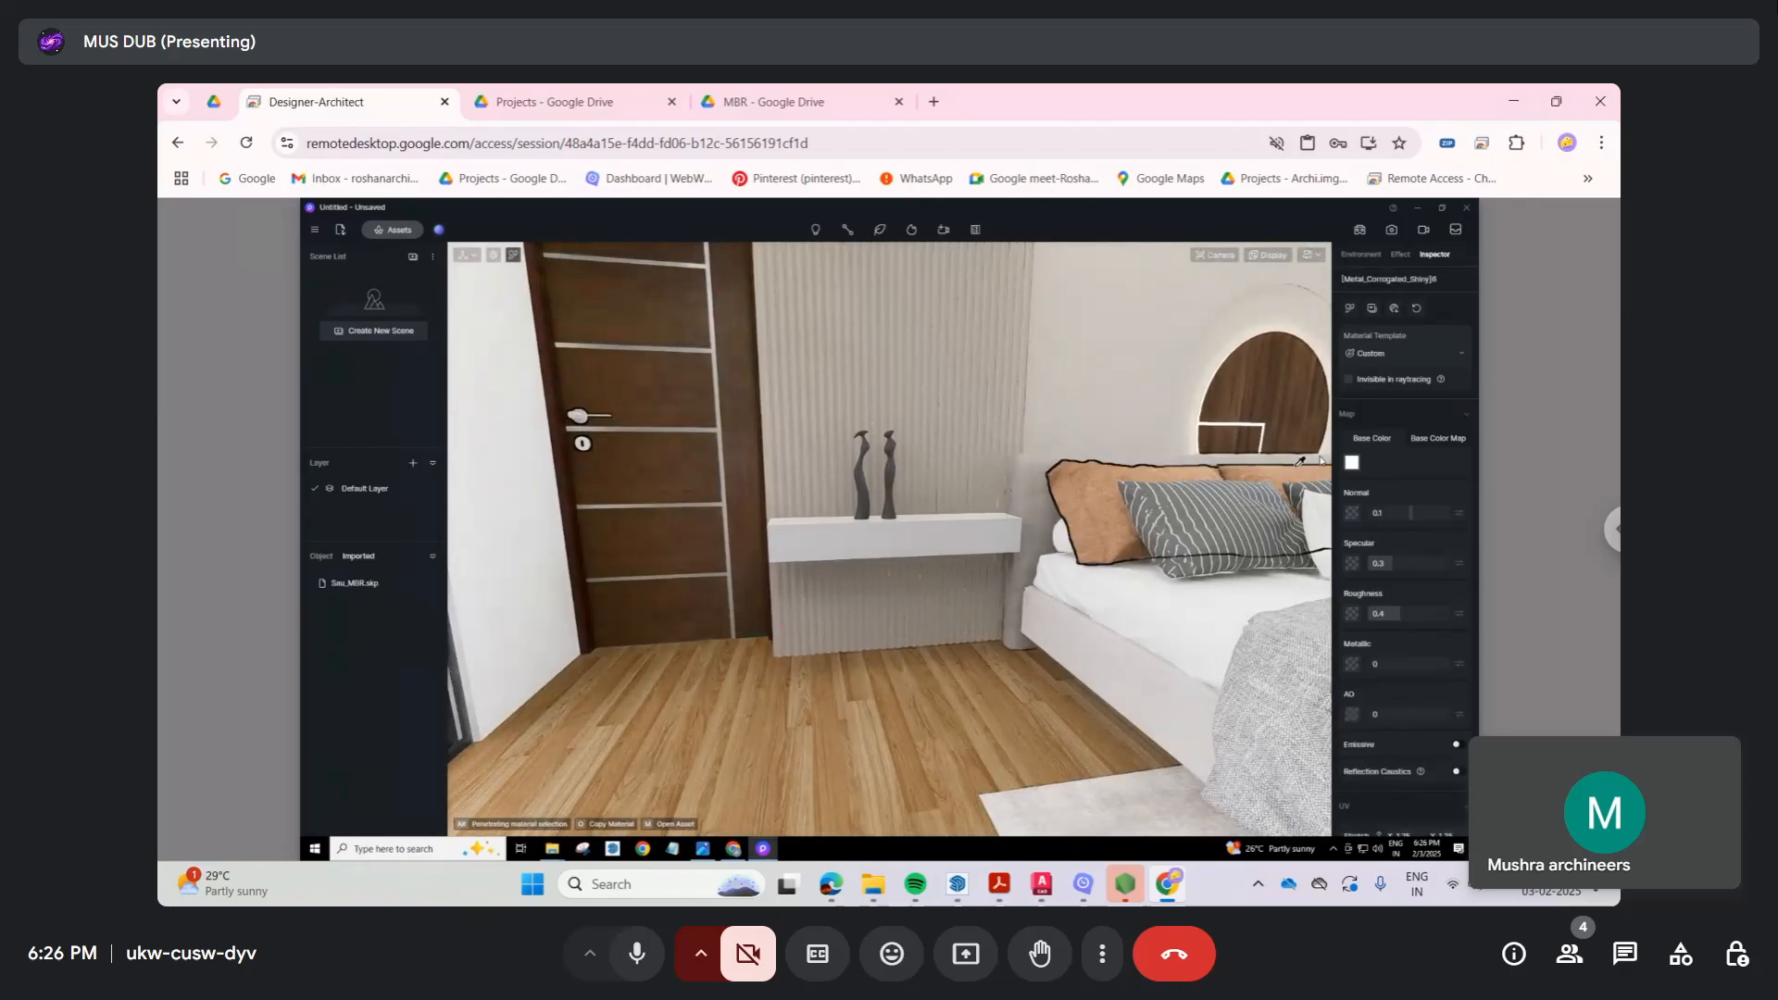
pyautogui.click(1350, 463)
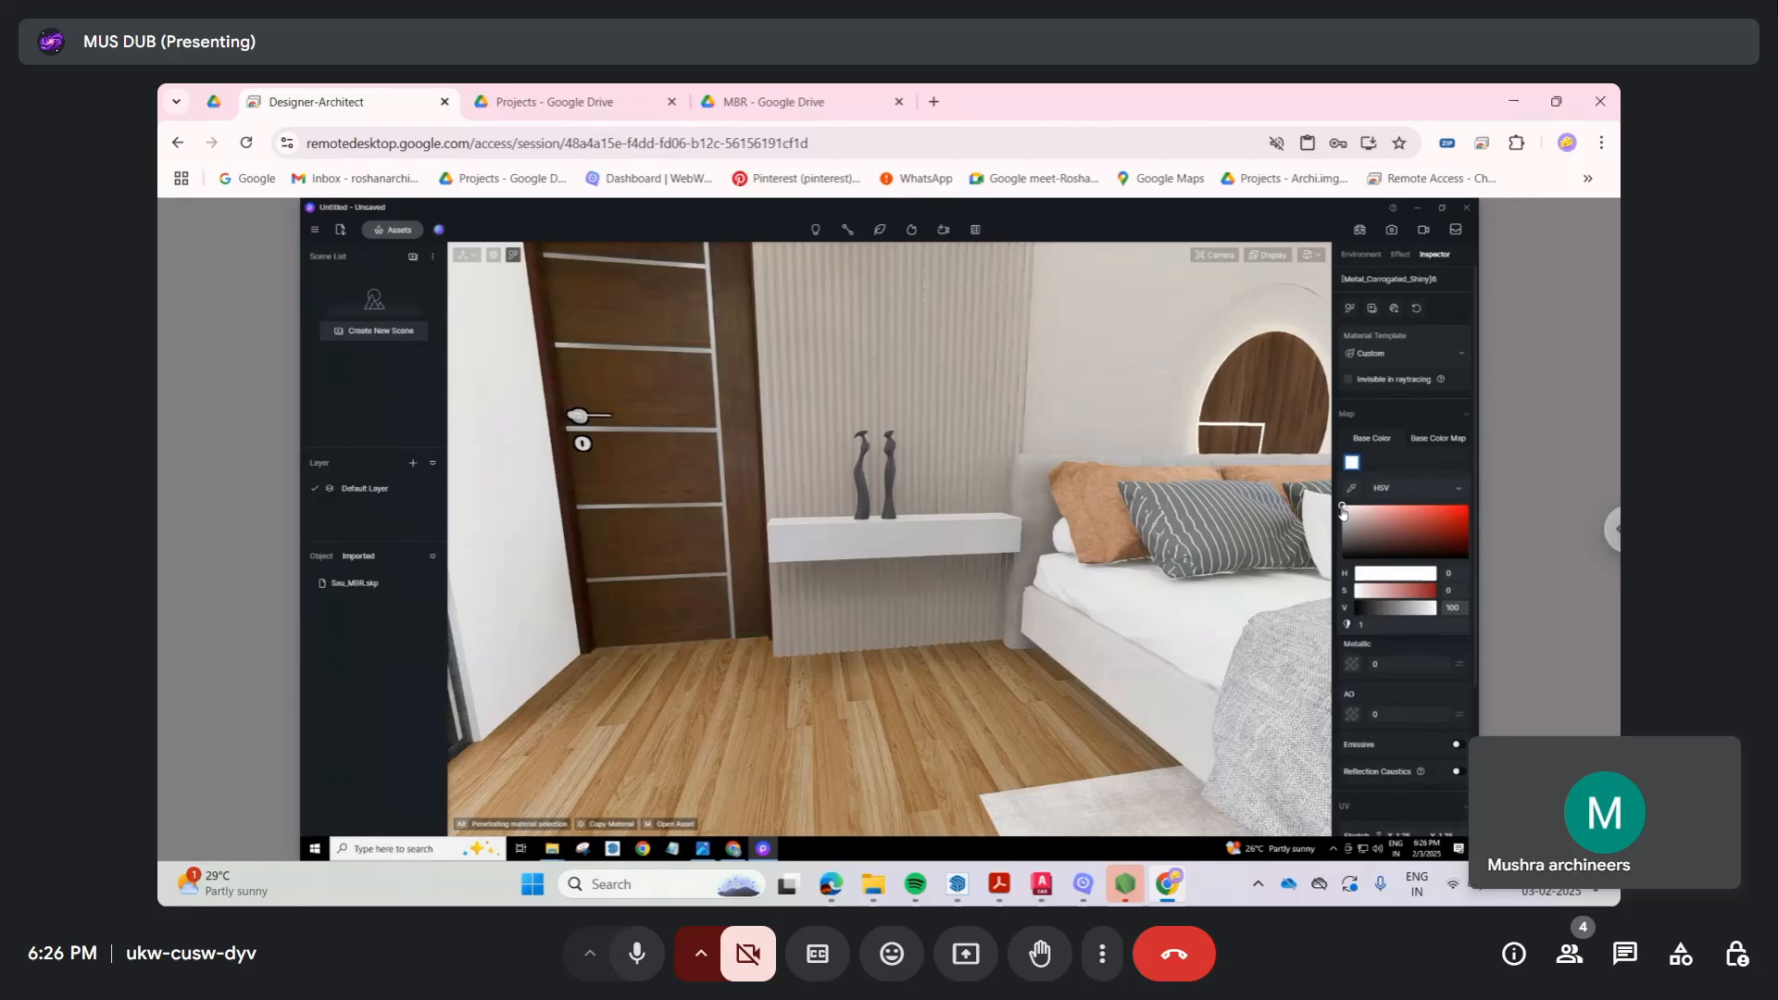
pyautogui.moveTo(1343, 509); pyautogui.dragTo(1333, 550)
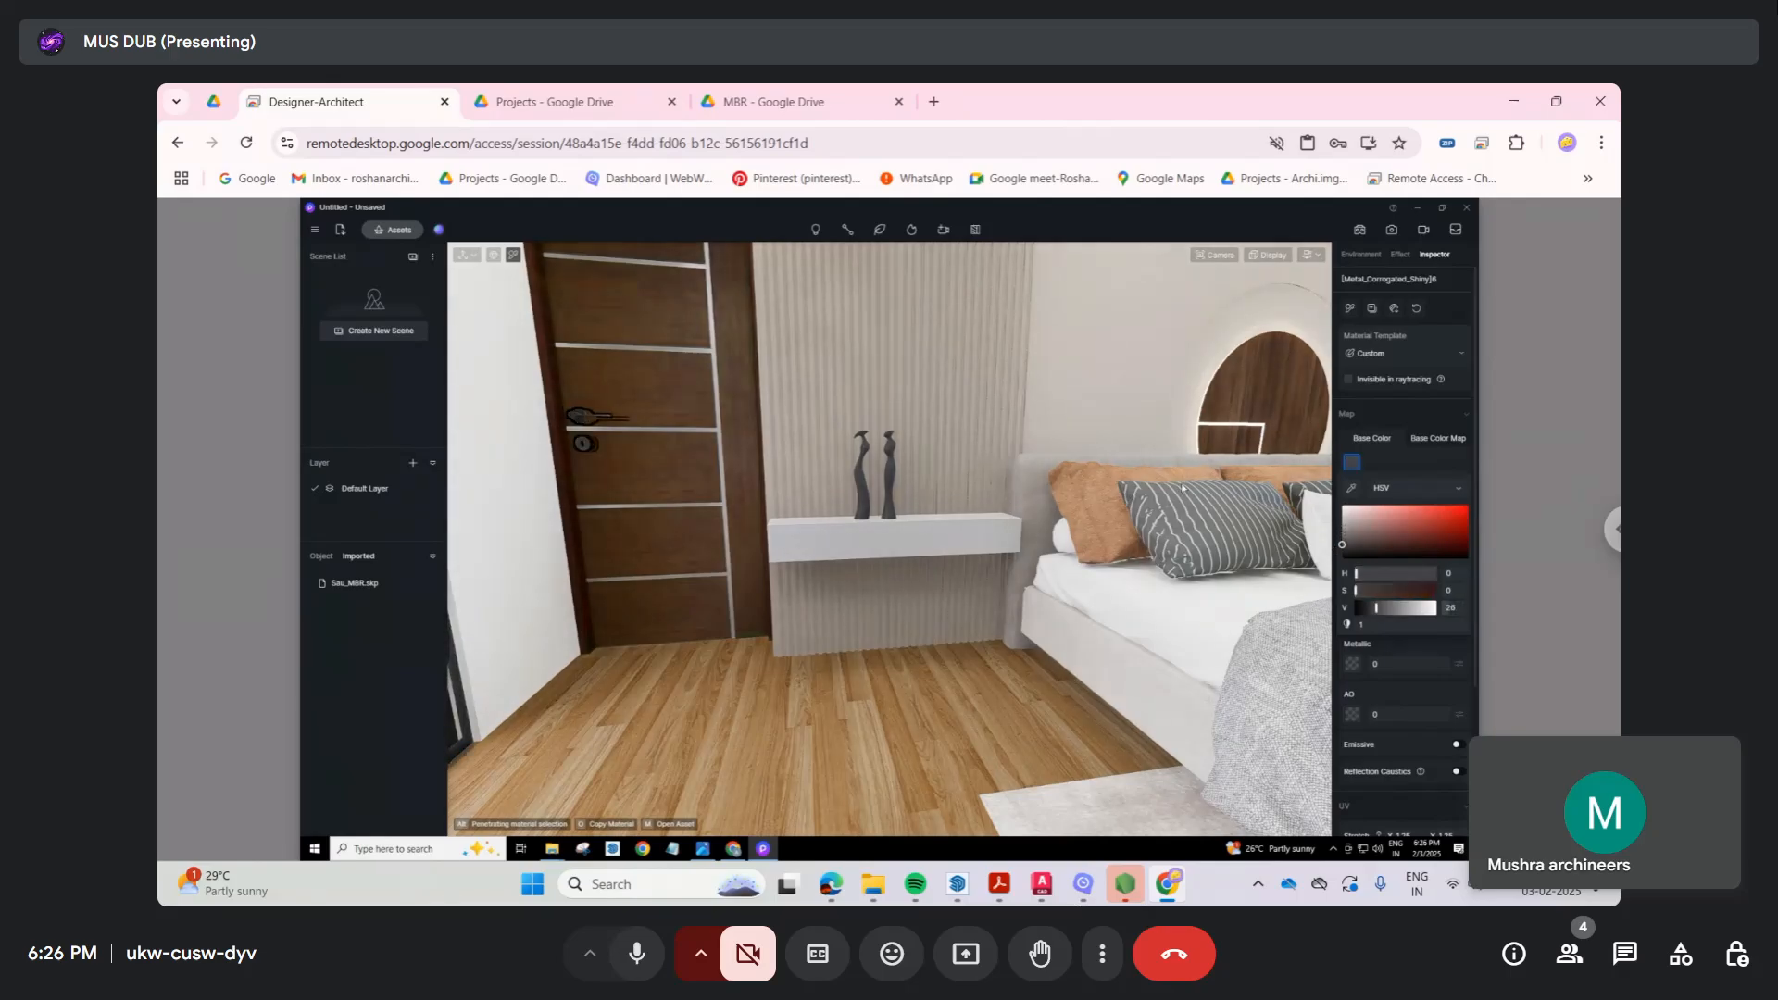
# Step: Darken the metal strips on the wooden door by changing their base color to dark grey
pyautogui.click(721, 430)
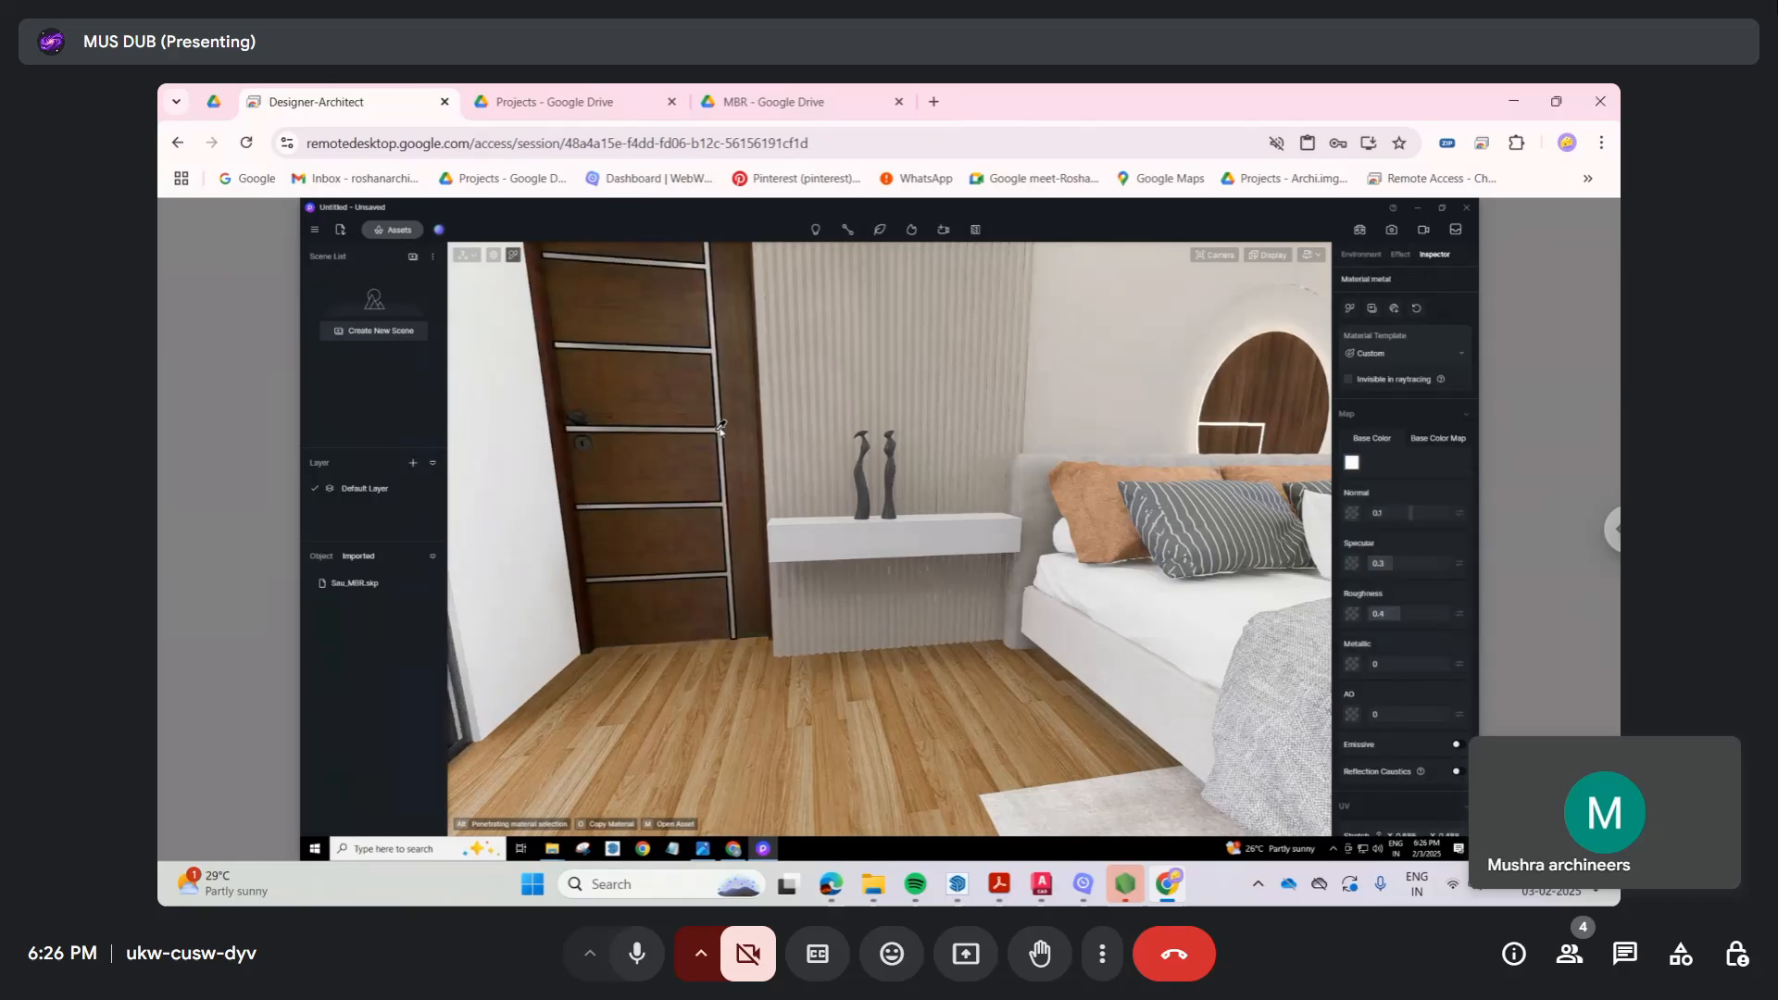
pyautogui.click(1352, 463)
pyautogui.moveTo(1342, 511); pyautogui.dragTo(1341, 543)
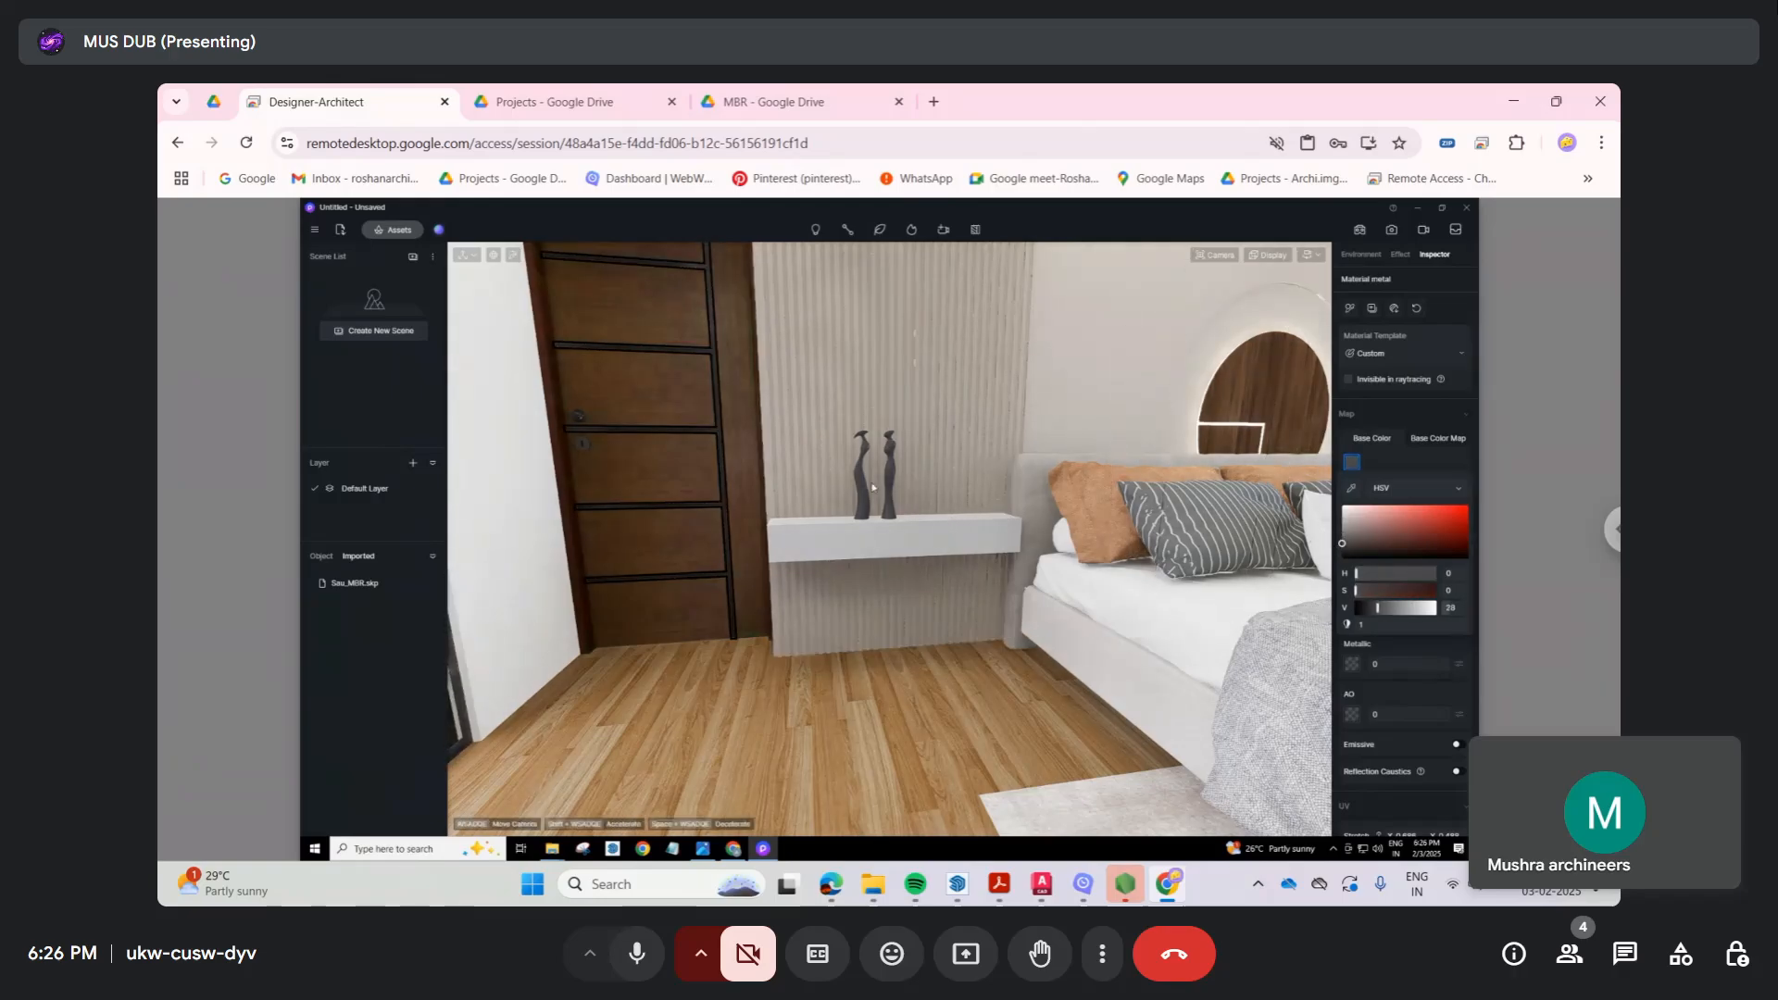
# Step: Apply the favourite Normal Glass material to the sliding door's glass panels
pyautogui.moveTo(778, 438); pyautogui.dragTo(616, 328, button='right')
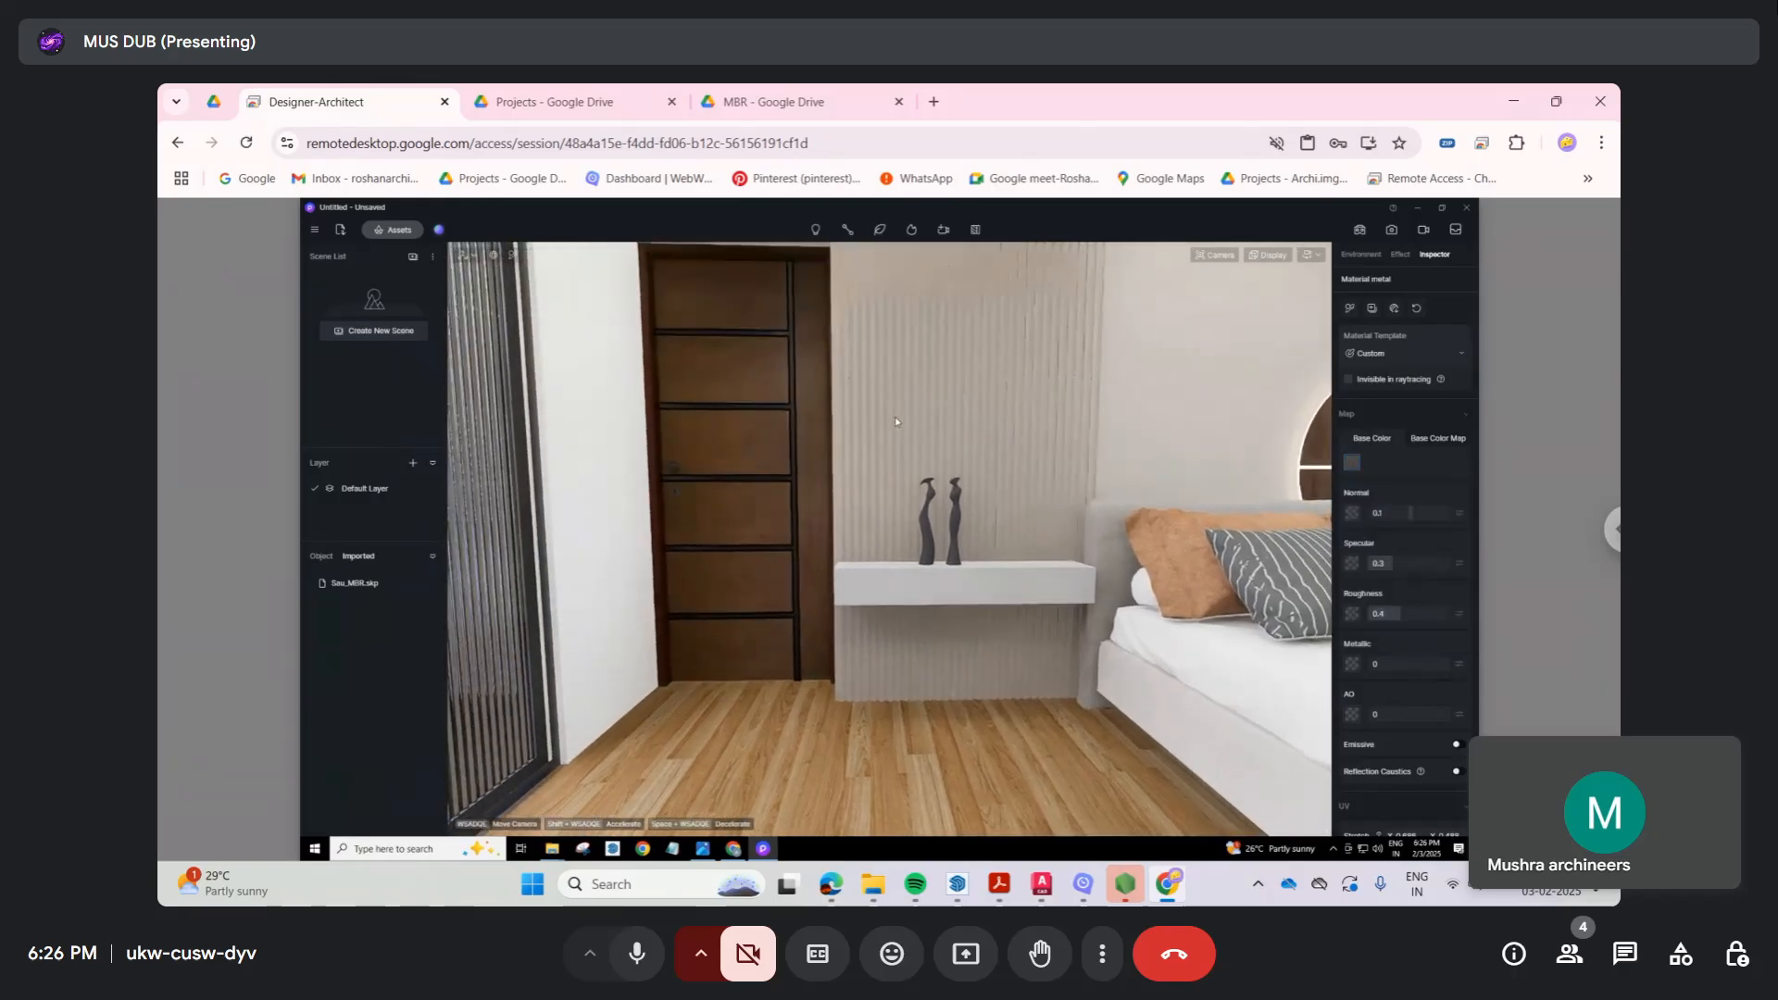
pyautogui.moveTo(849, 399); pyautogui.dragTo(602, 417, button='right')
pyautogui.press('d')
pyautogui.moveTo(861, 450); pyautogui.dragTo(759, 414, button='right')
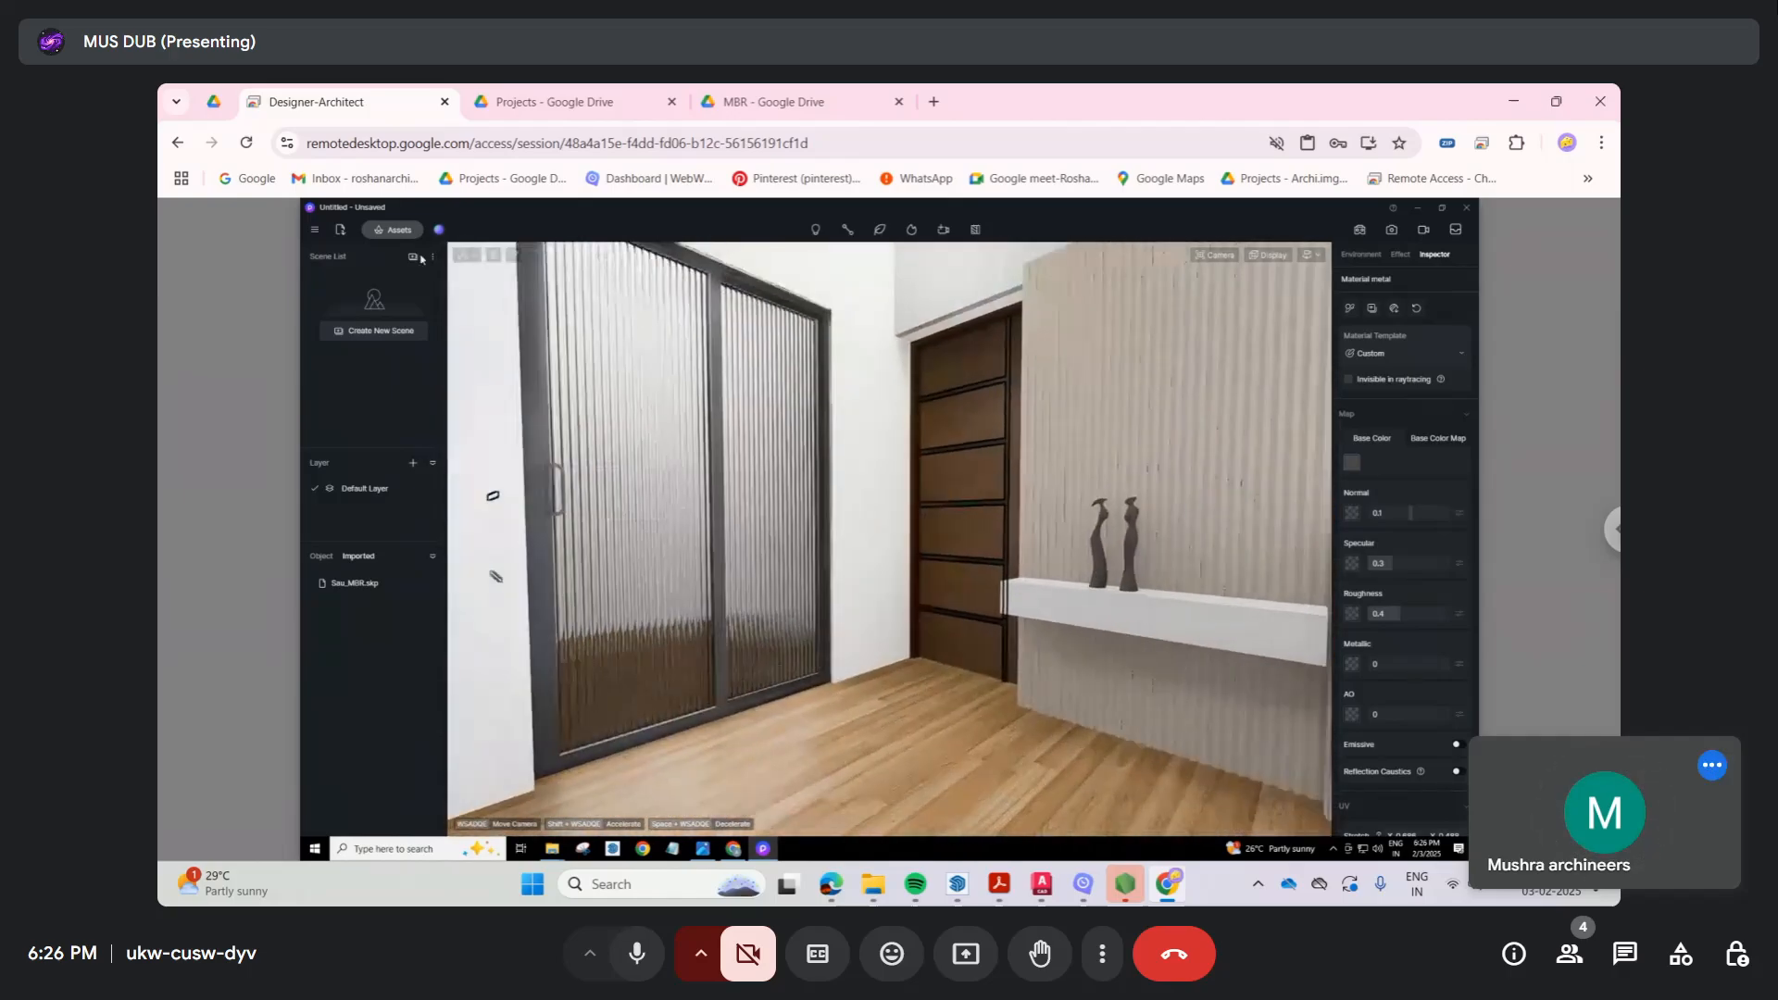
pyautogui.click(397, 231)
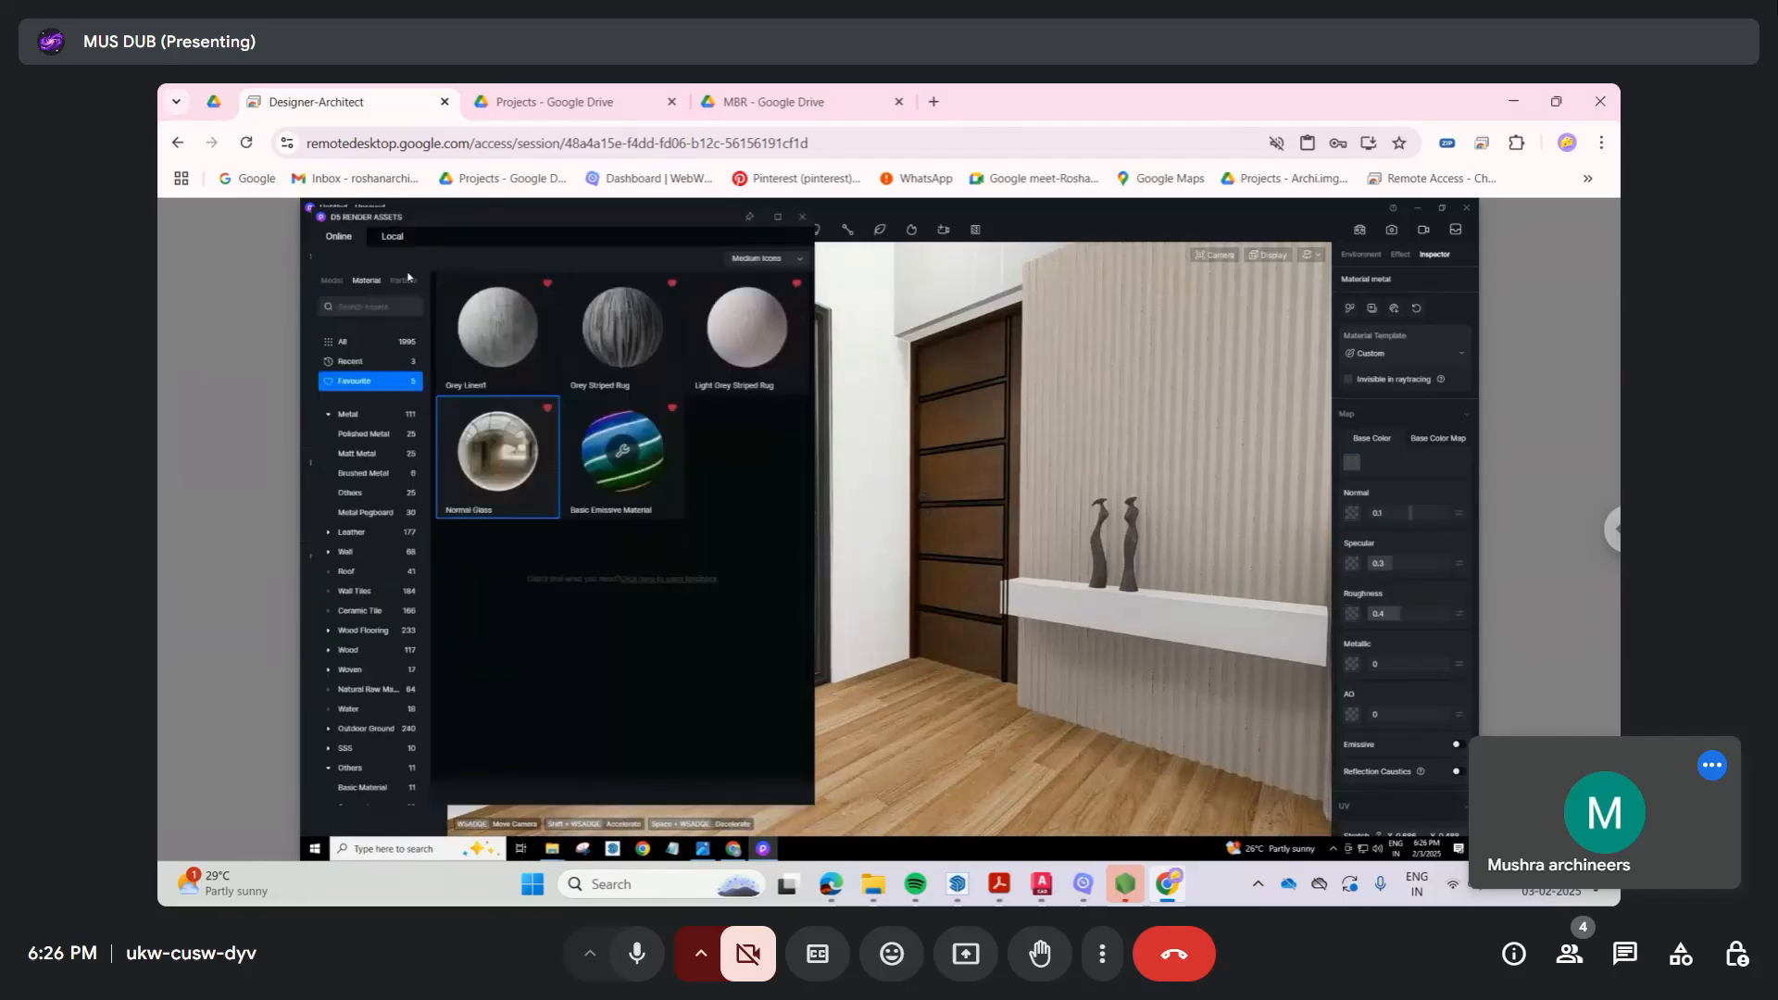
pyautogui.click(442, 431)
pyautogui.moveTo(790, 401); pyautogui.dragTo(793, 393)
# Step: Sample the window pane behind the sheer curtains and try a slight red tint as its glass base color
pyautogui.moveTo(886, 492); pyautogui.dragTo(891, 268, button='right')
pyautogui.moveTo(742, 424); pyautogui.dragTo(1176, 393, button='right')
pyautogui.moveTo(881, 427); pyautogui.dragTo(1022, 722, button='right')
pyautogui.press('s')
pyautogui.press('w')
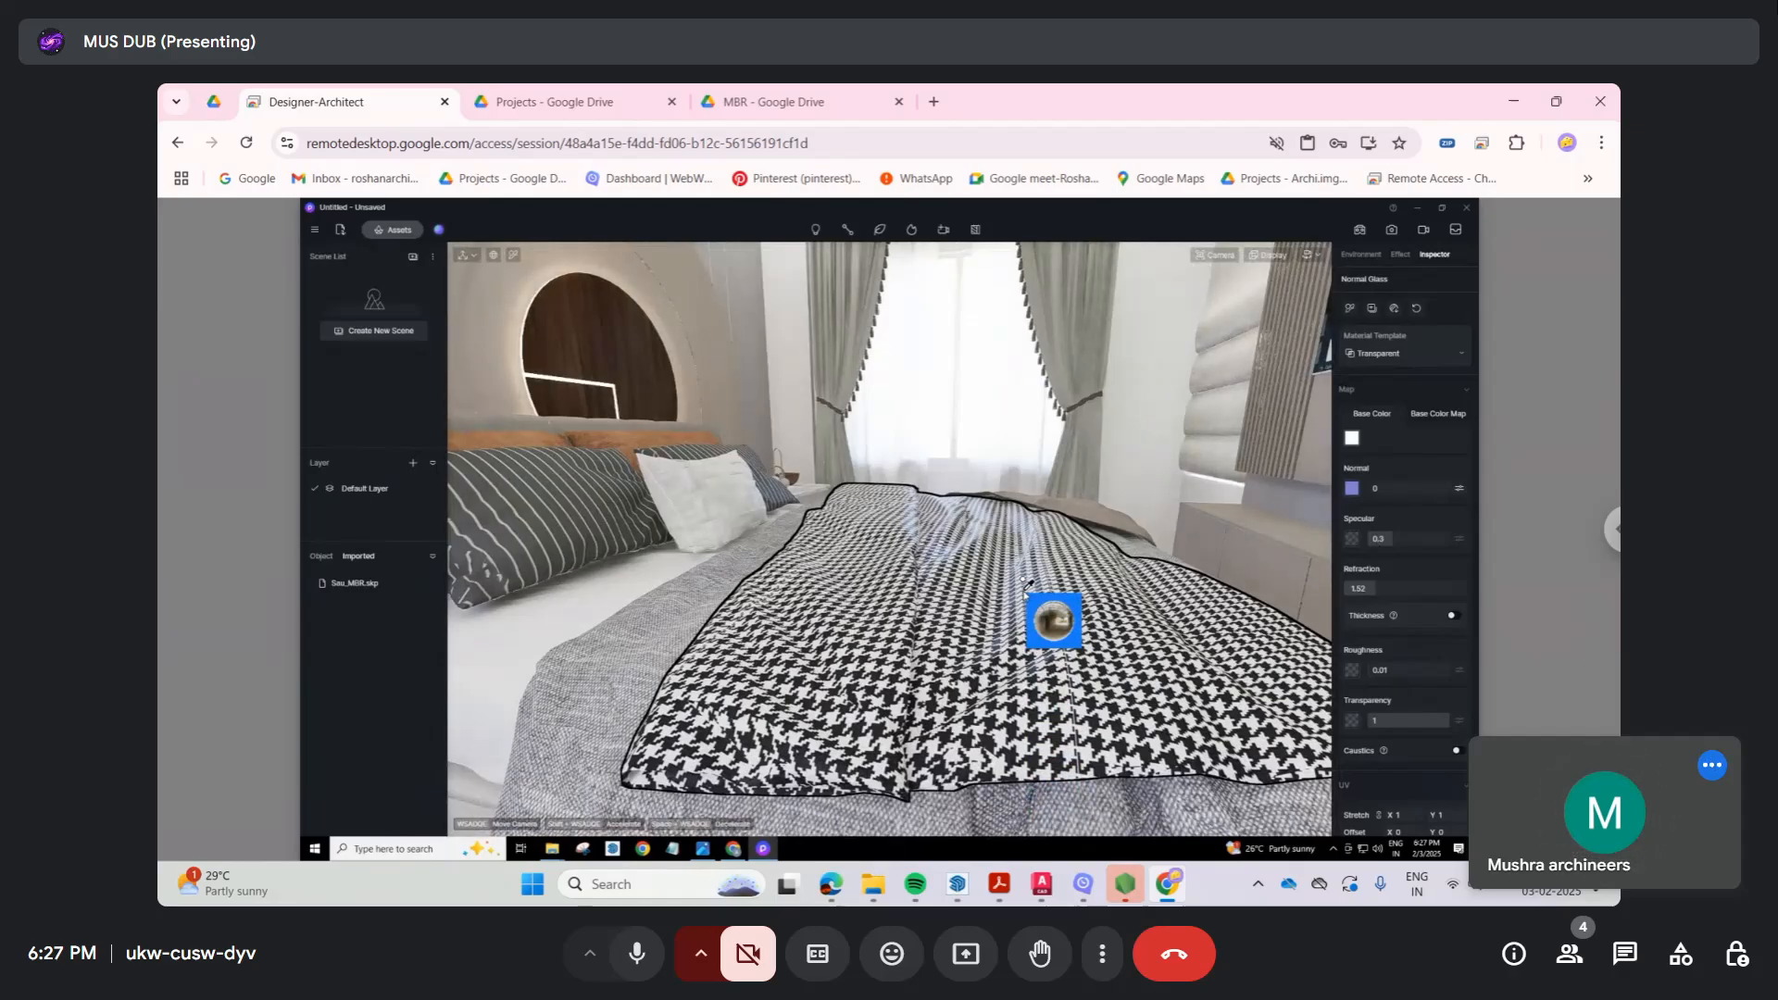
pyautogui.moveTo(1000, 479); pyautogui.dragTo(1137, 380, button='right')
pyautogui.press('w')
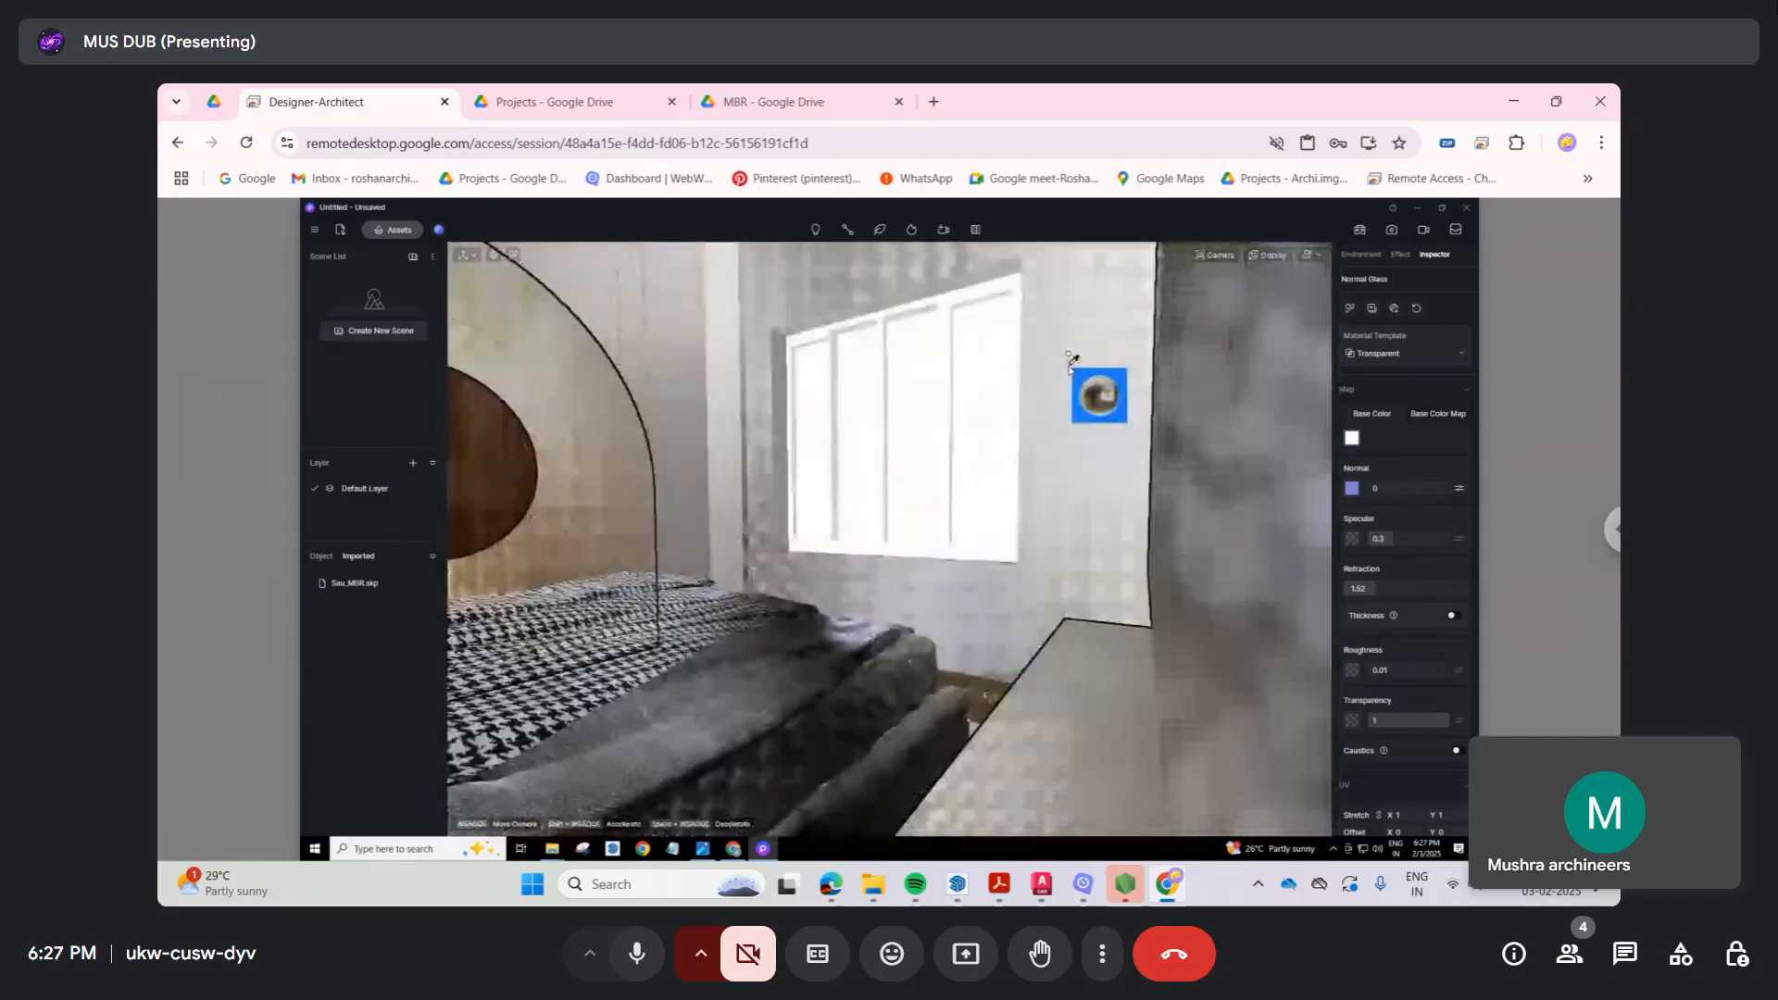
pyautogui.click(514, 256)
pyautogui.click(755, 340)
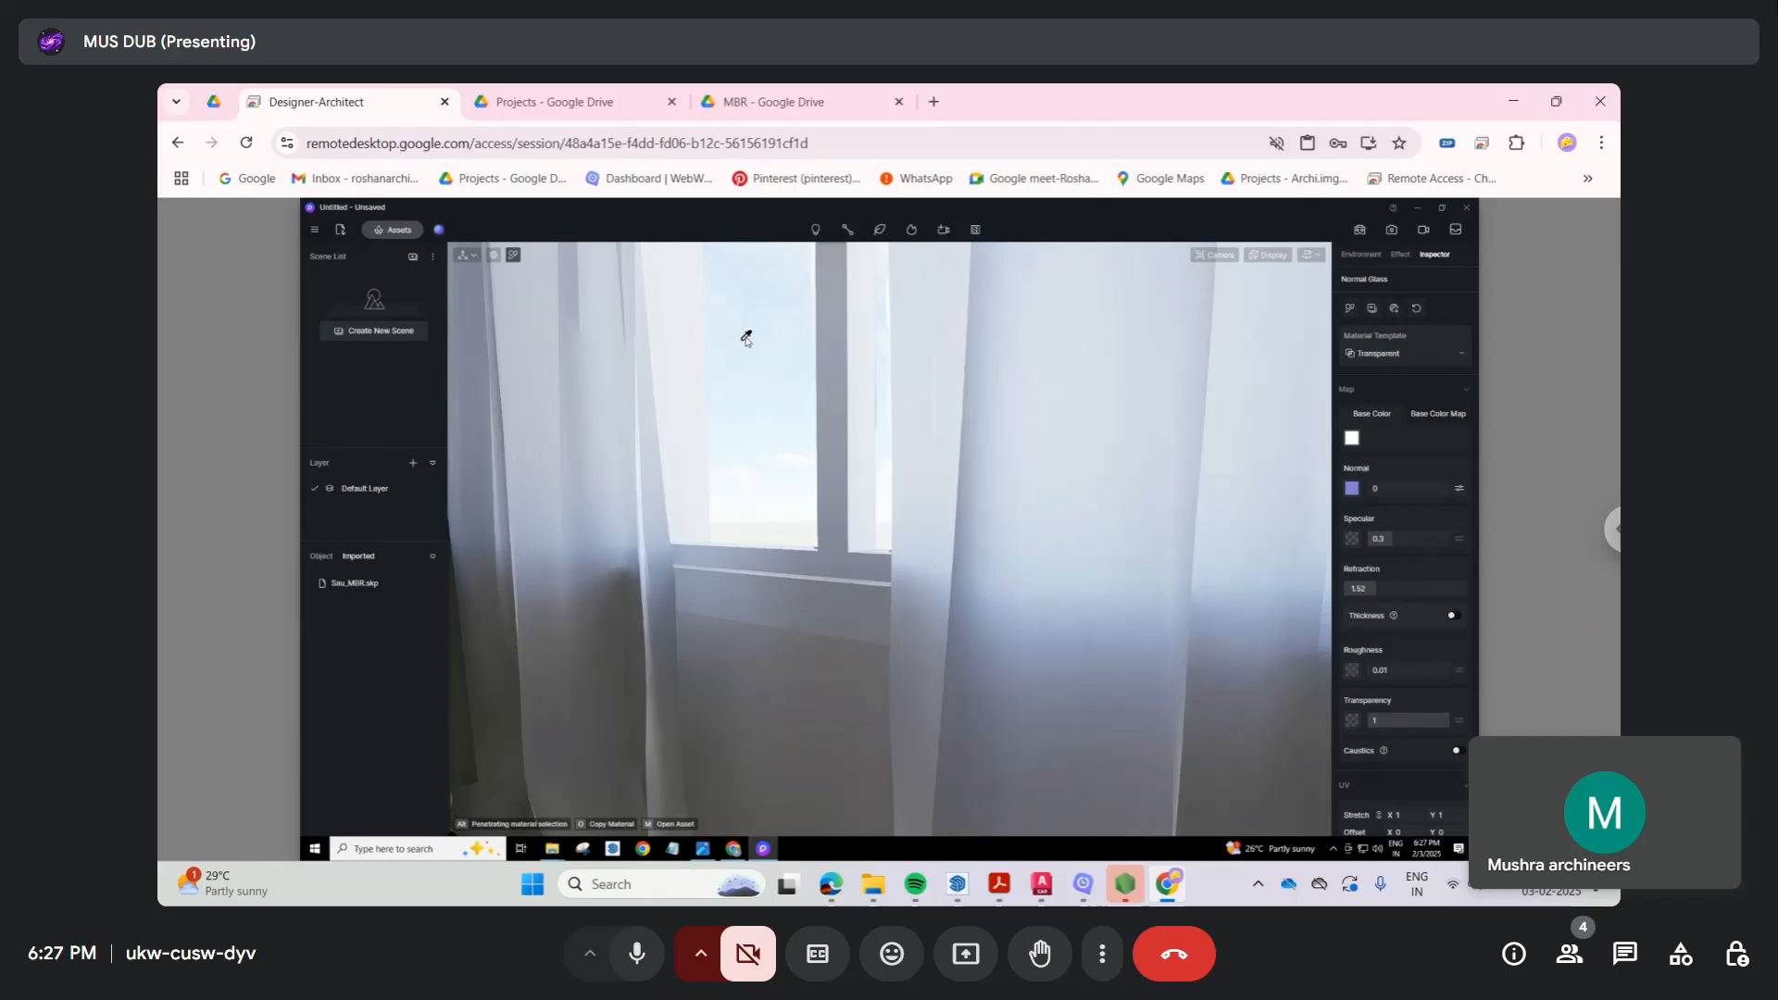
pyautogui.click(1352, 439)
pyautogui.moveTo(1349, 490)
pyautogui.mouseDown()
pyautogui.moveTo(1407, 490)
pyautogui.moveTo(1341, 485)
pyautogui.mouseUp()
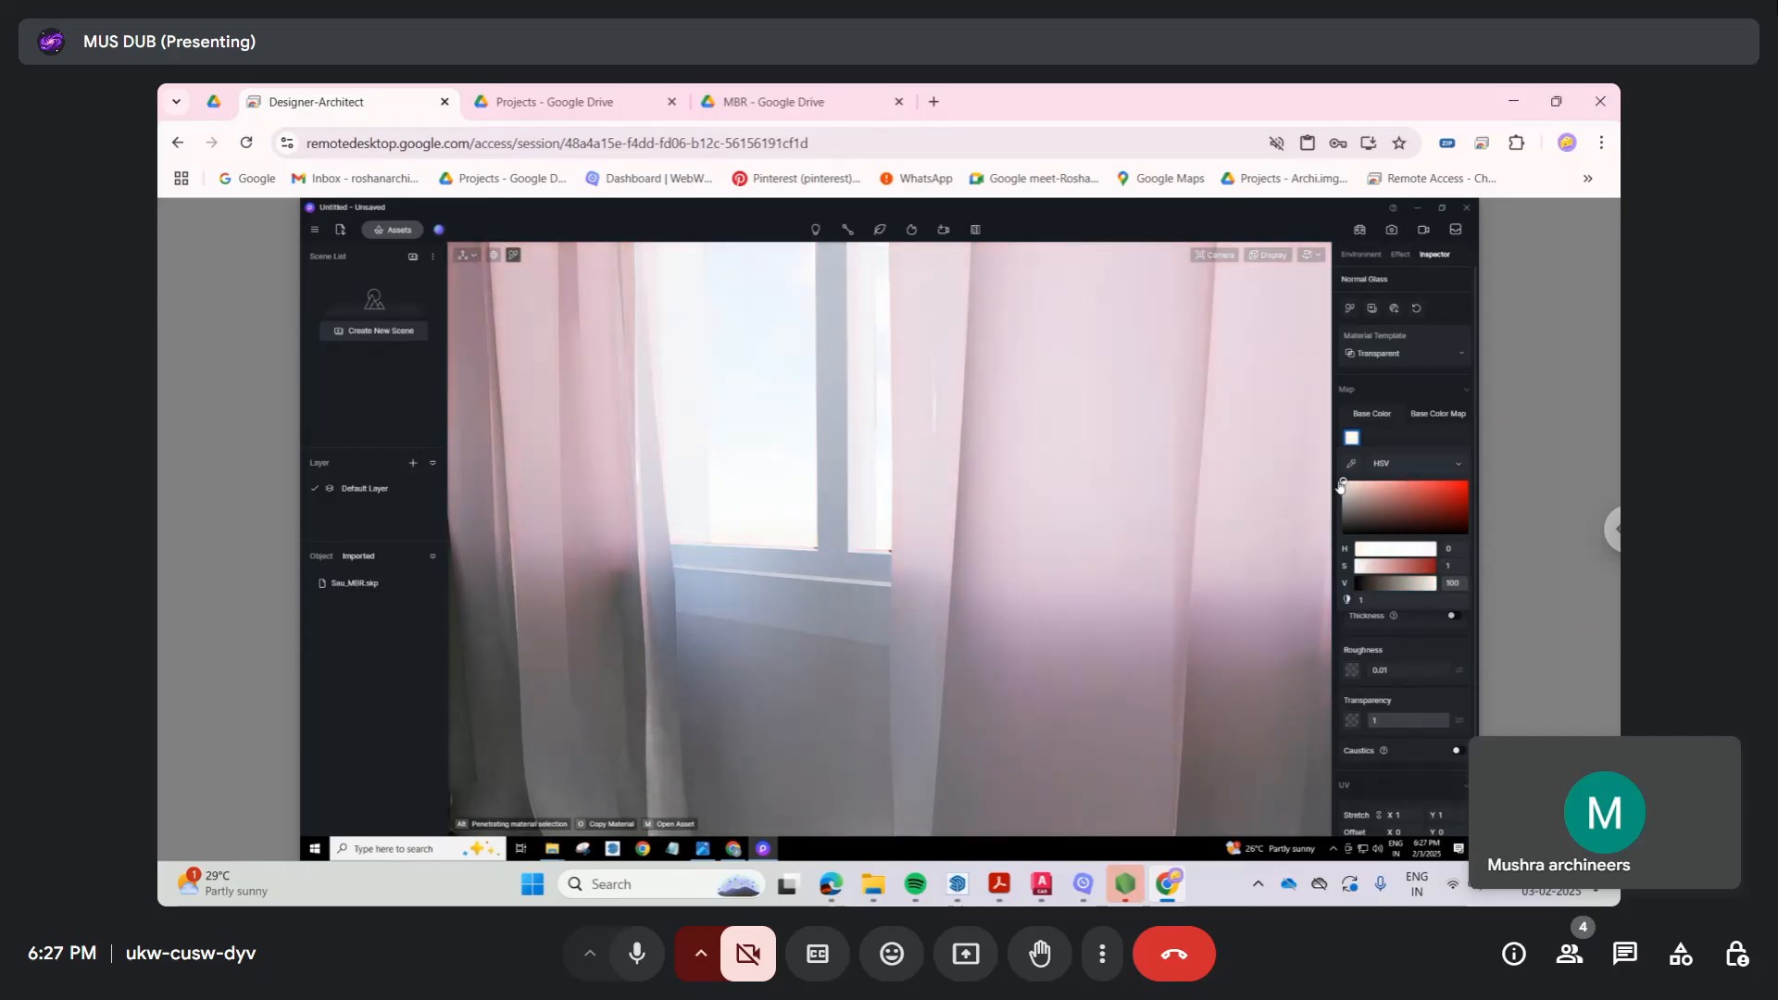
# Step: Download Gradient Glass 02 from the Glass category of the online material library and browse the other glass materials
pyautogui.click(393, 229)
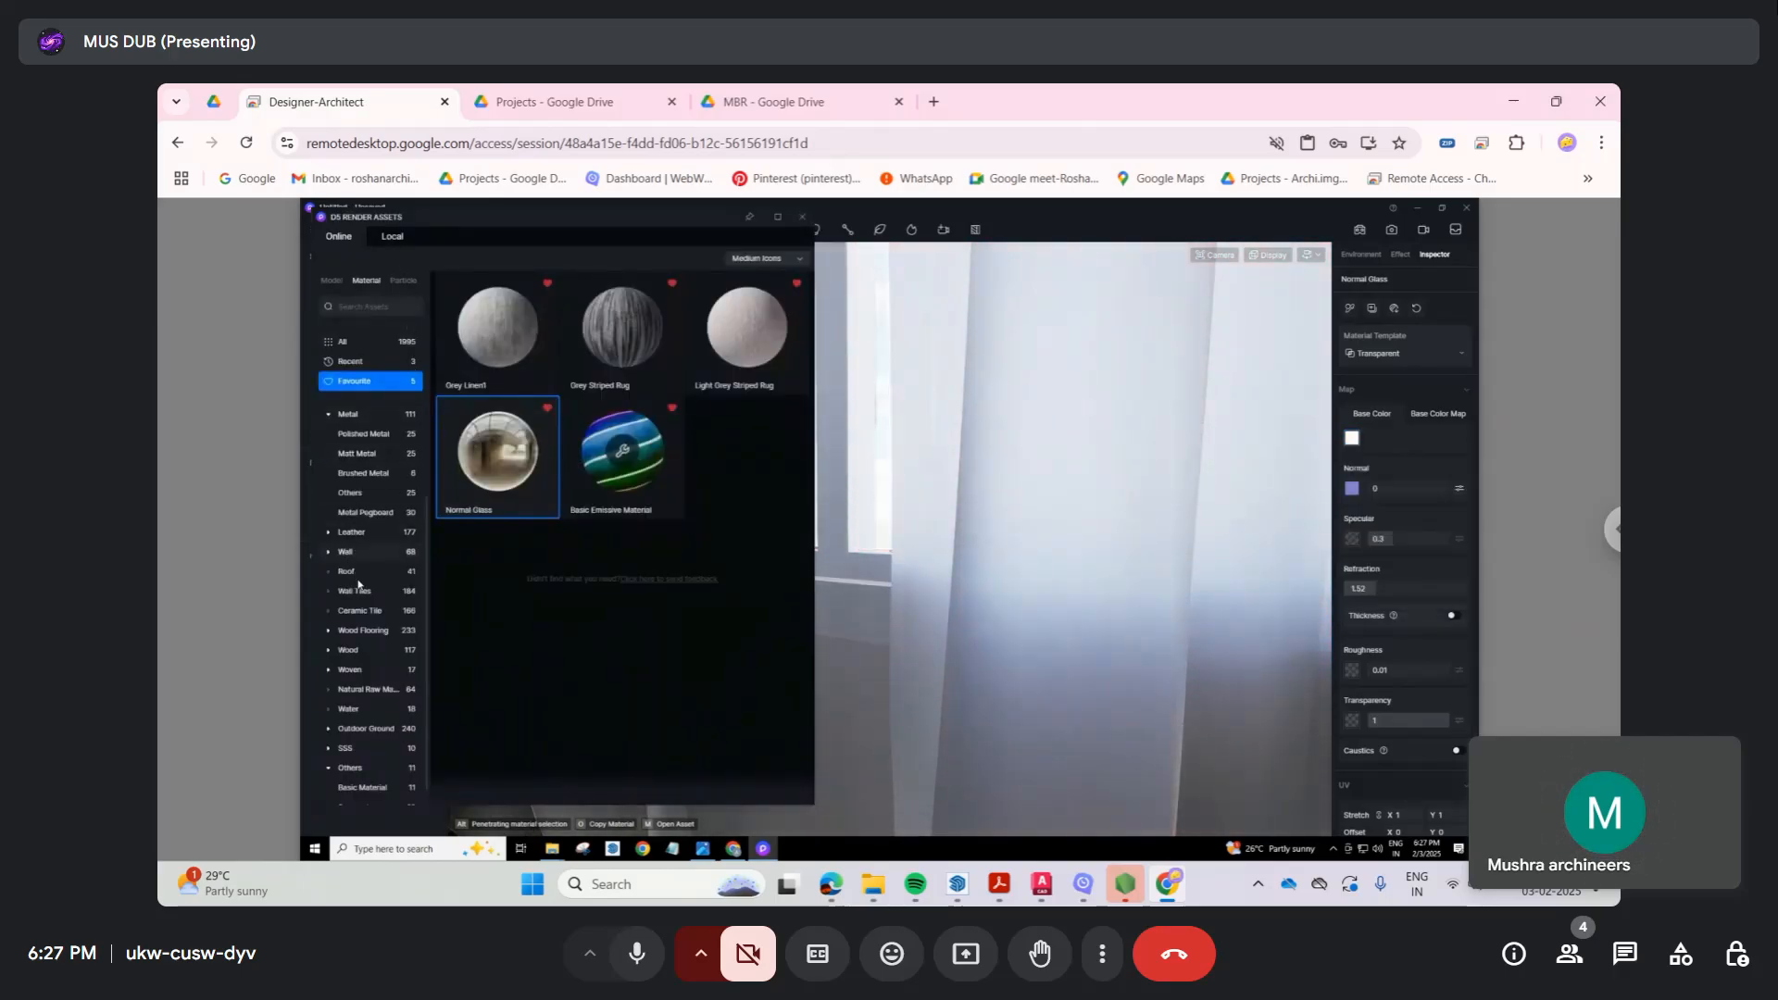
pyautogui.scroll(2, 364, 500)
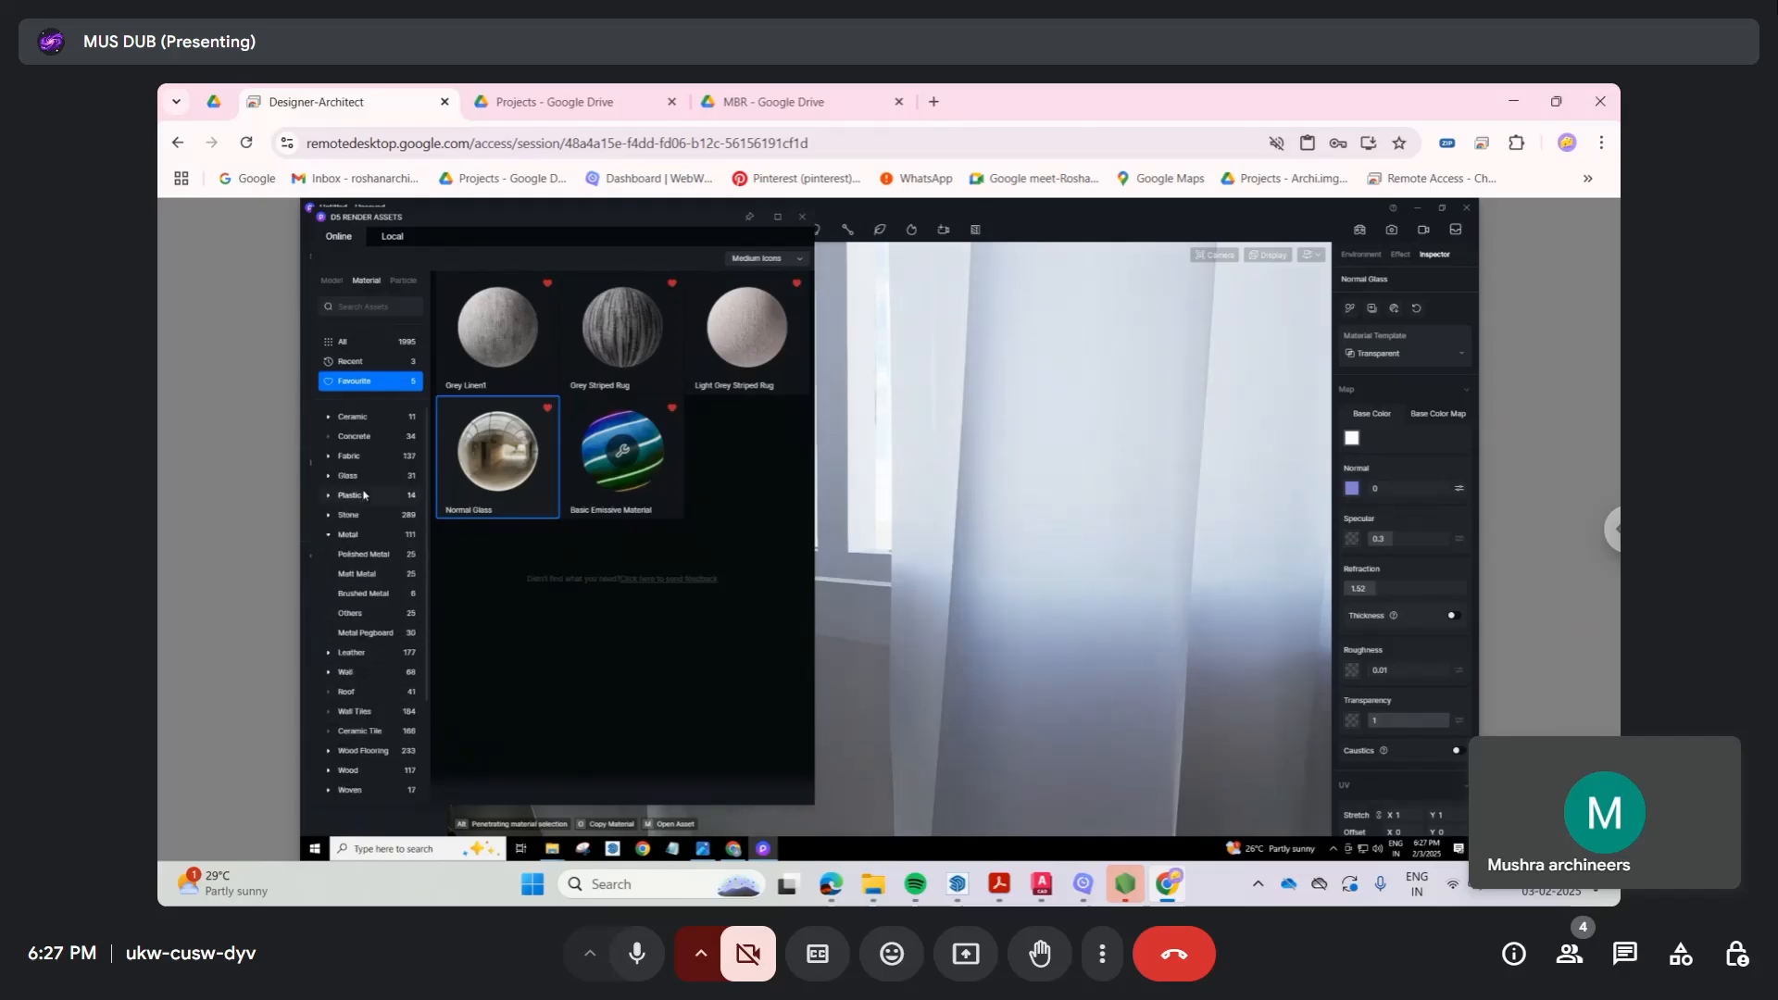
pyautogui.click(360, 478)
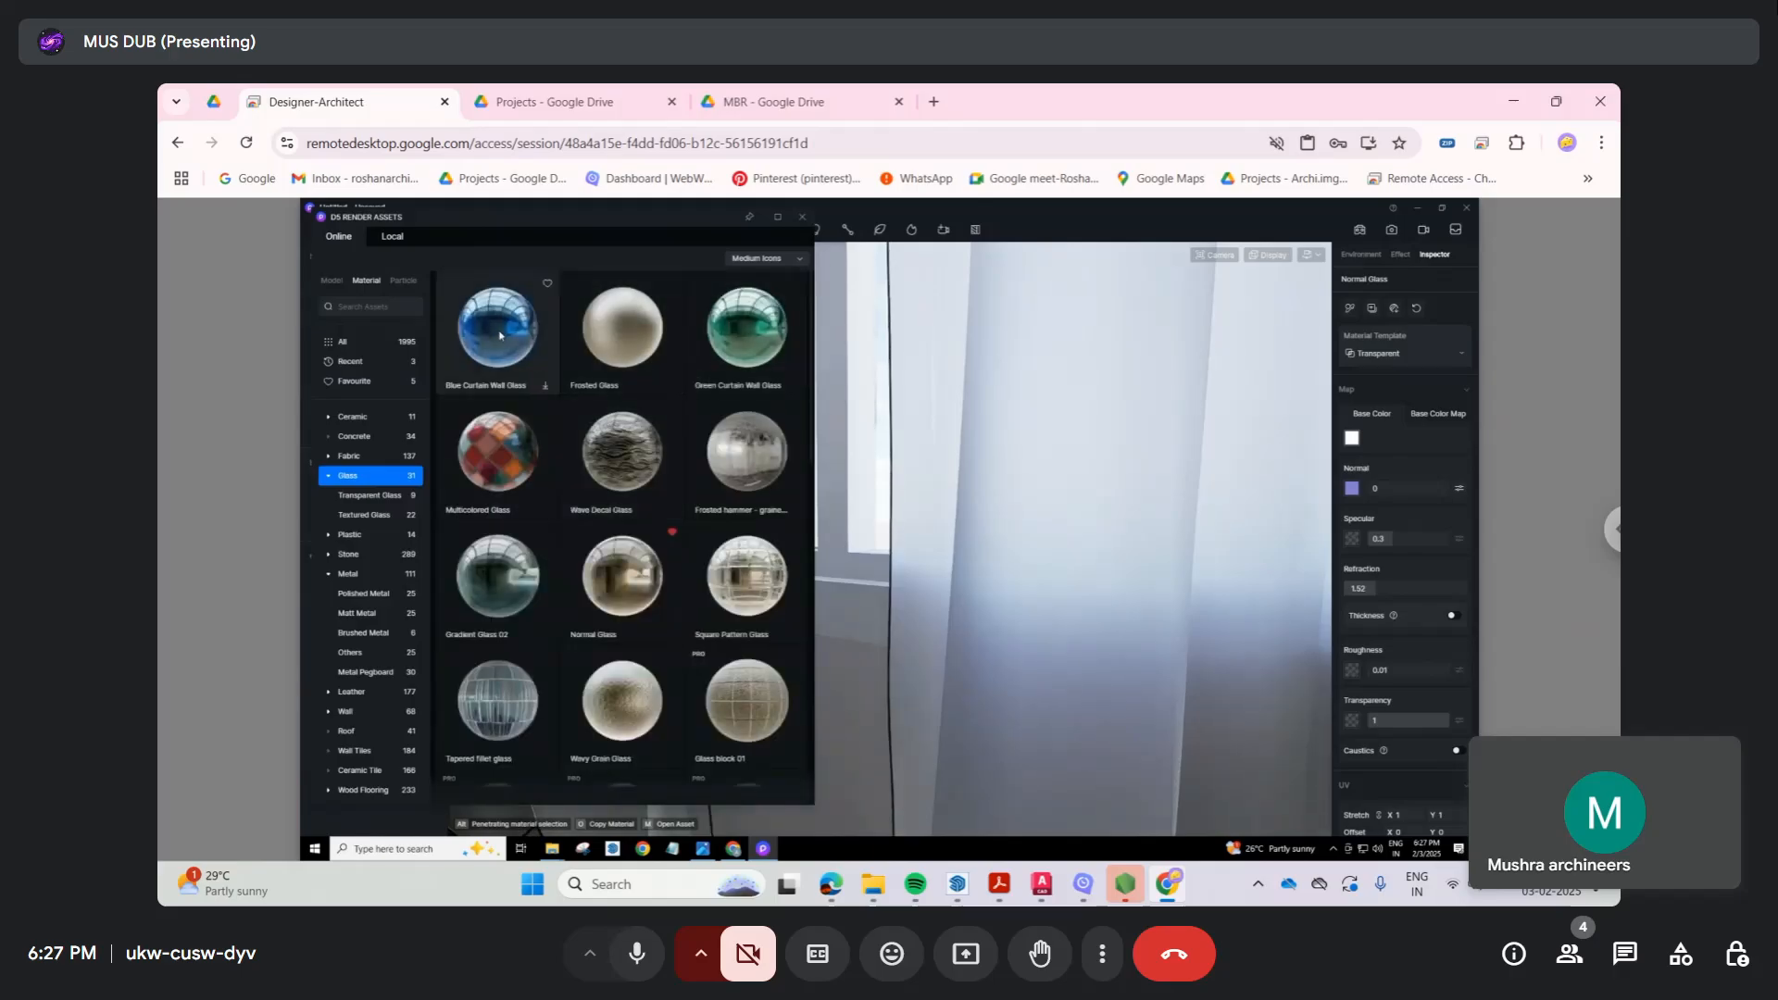
pyautogui.click(498, 574)
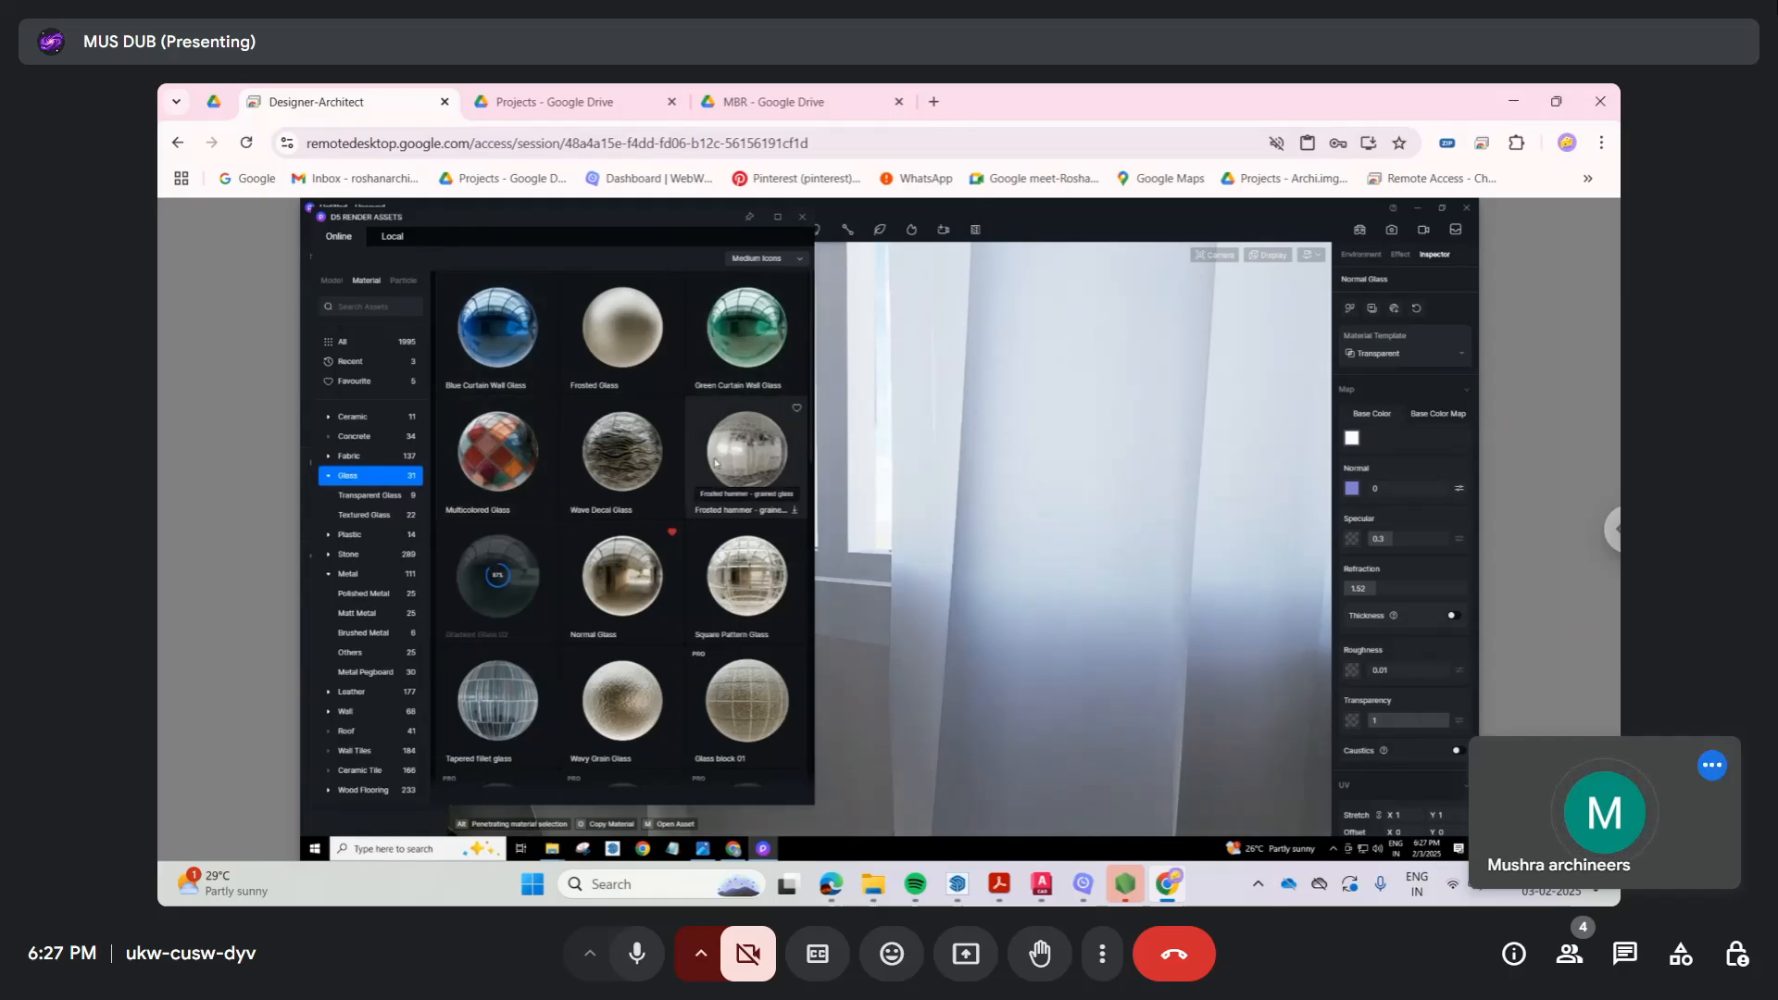
pyautogui.scroll(-5, 716, 463)
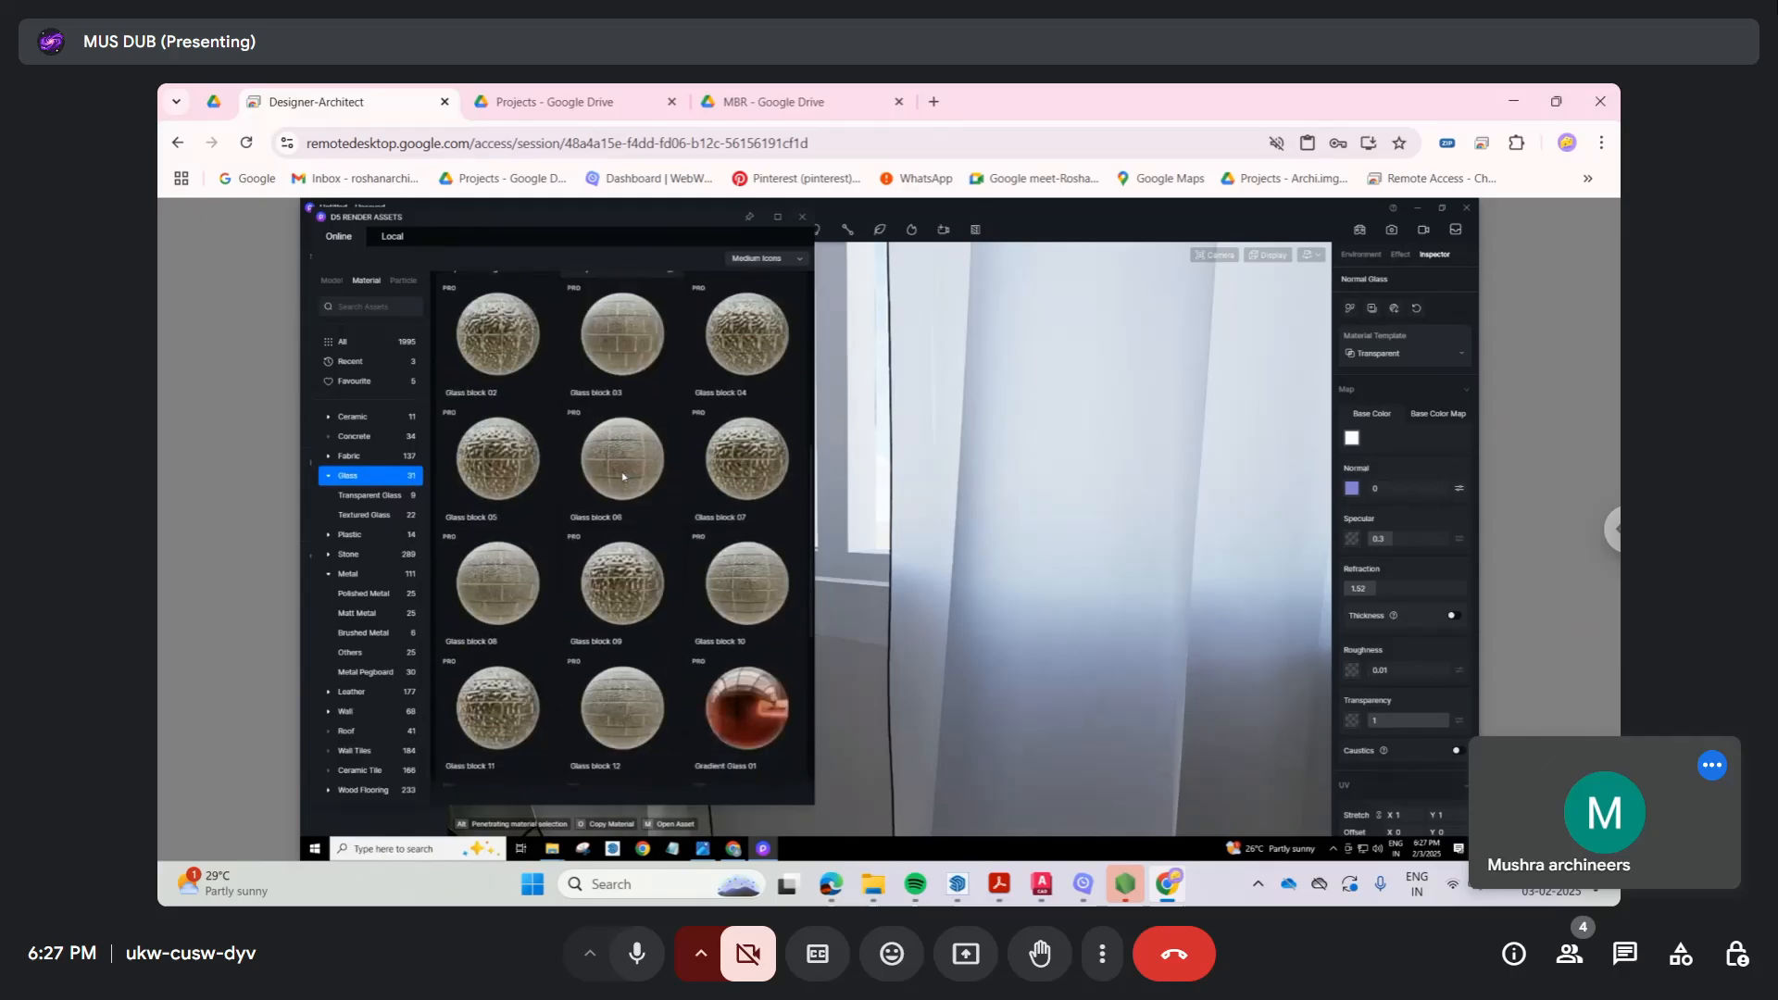
pyautogui.scroll(-4, 623, 476)
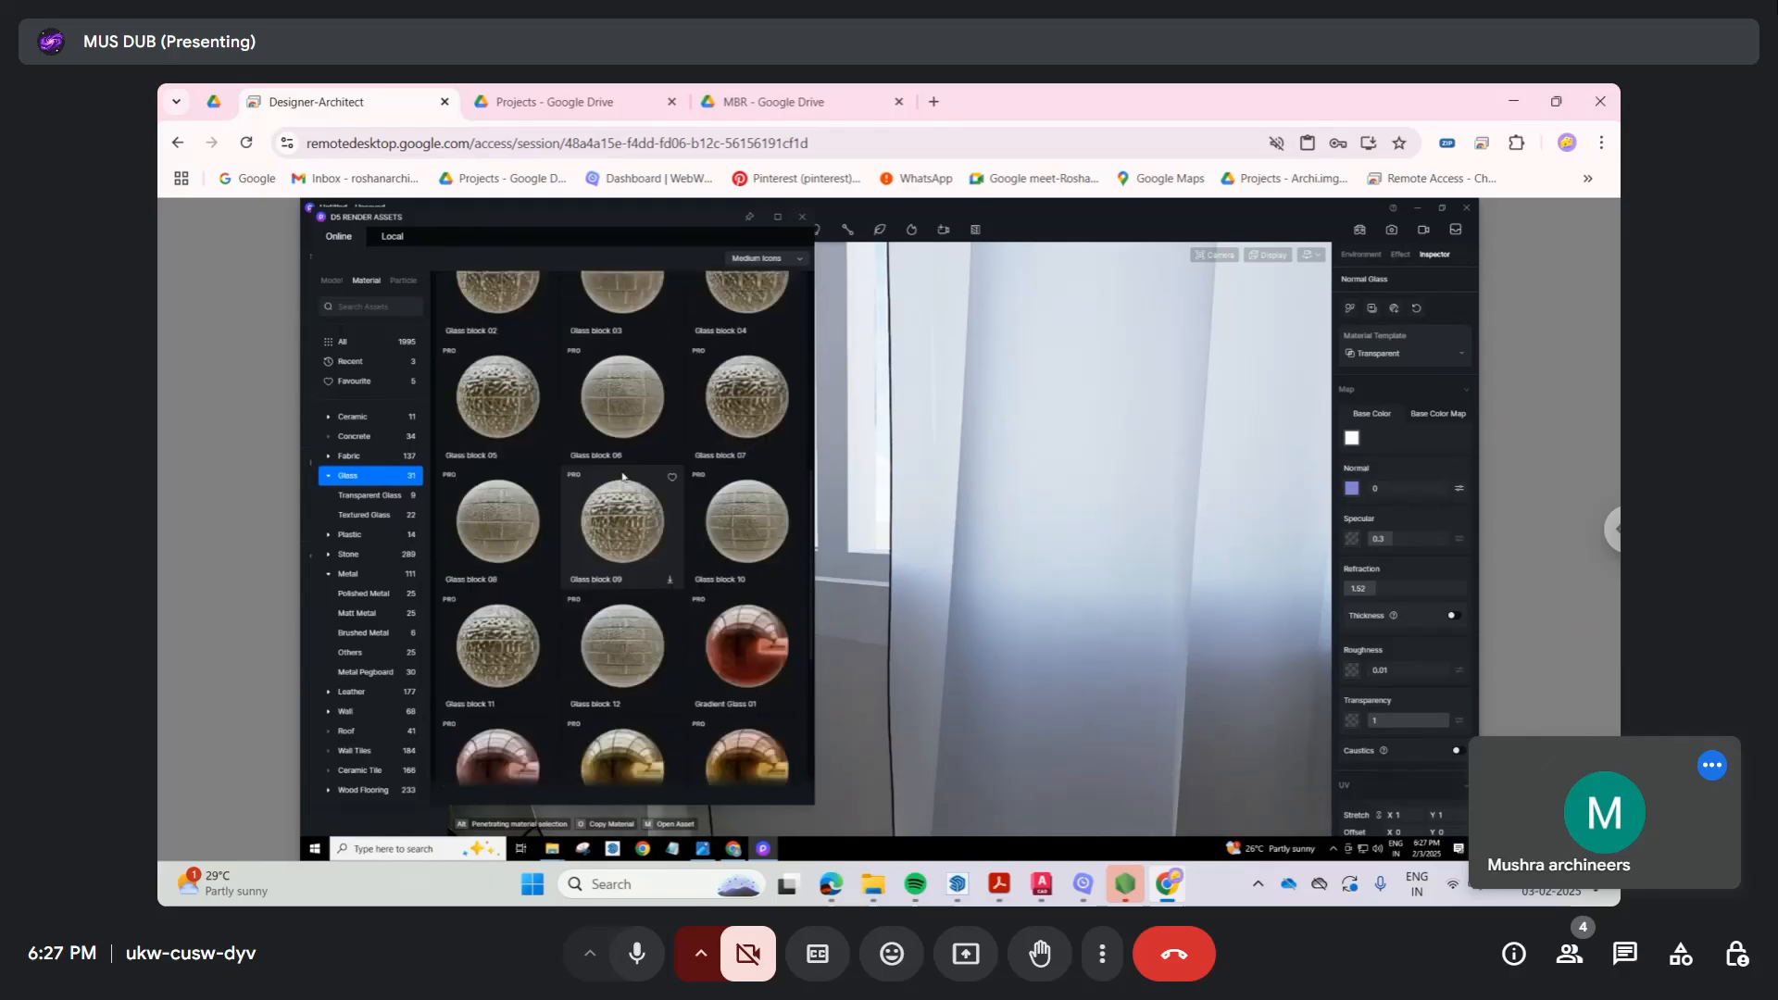
pyautogui.scroll(5, 623, 477)
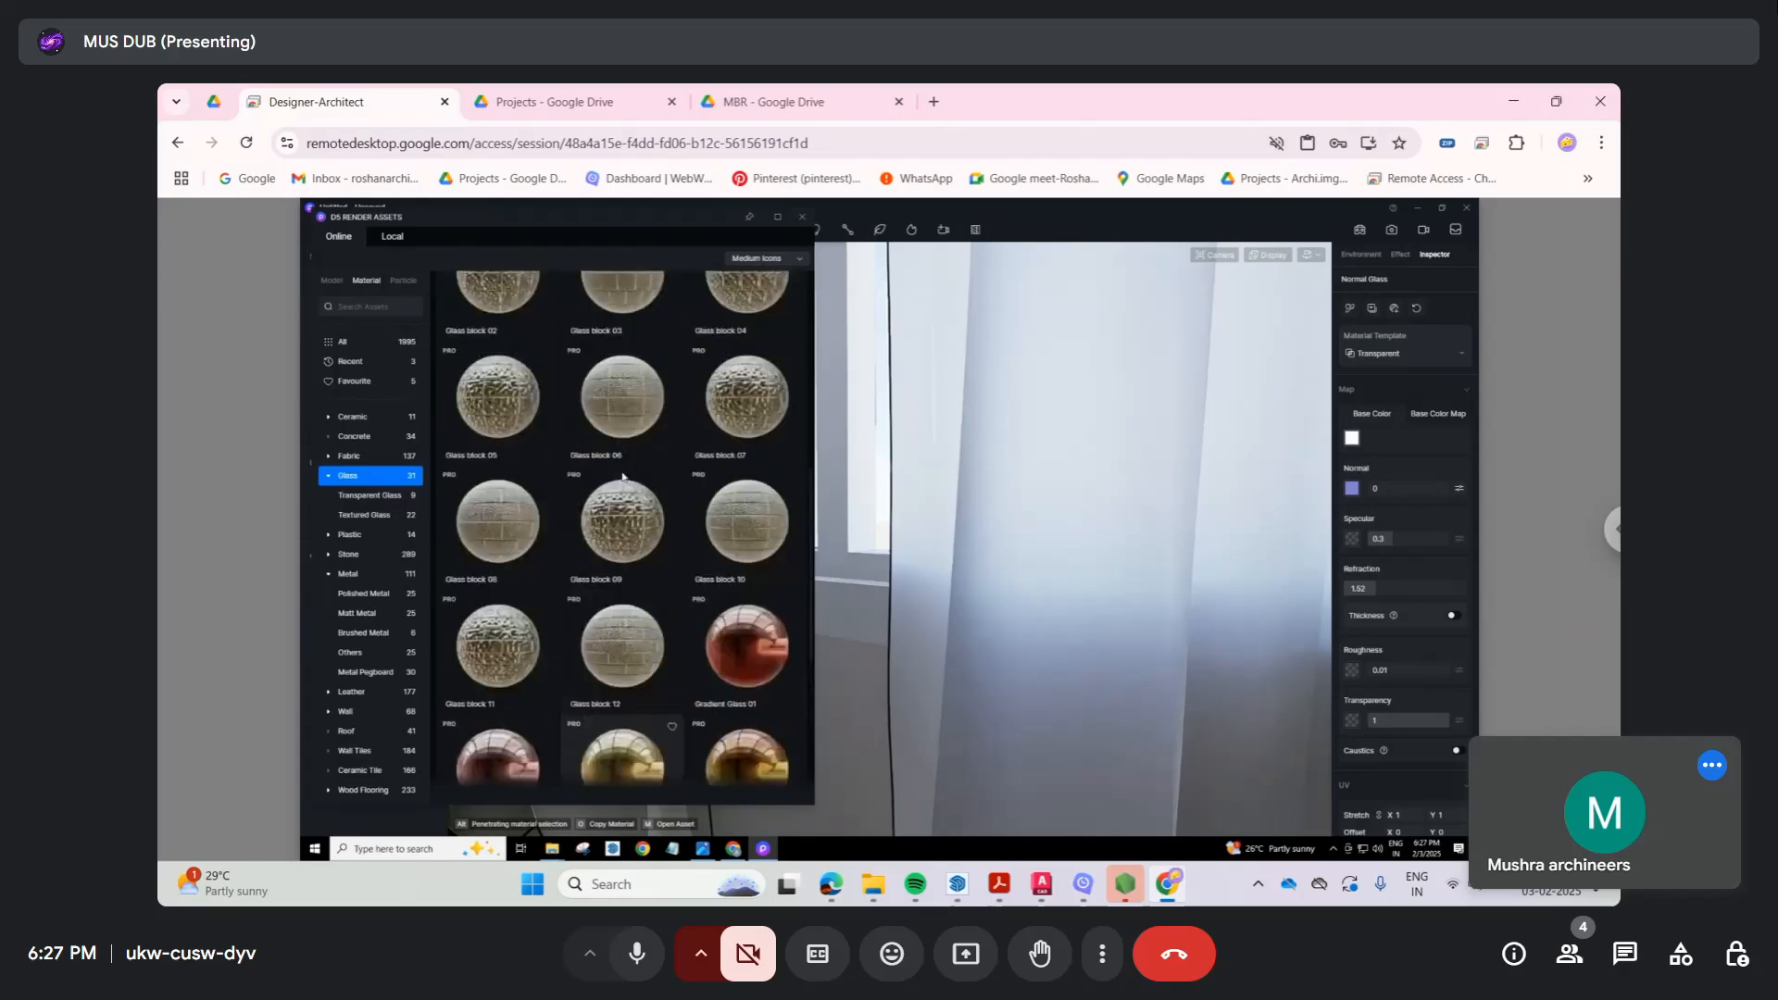
pyautogui.scroll(2, 623, 477)
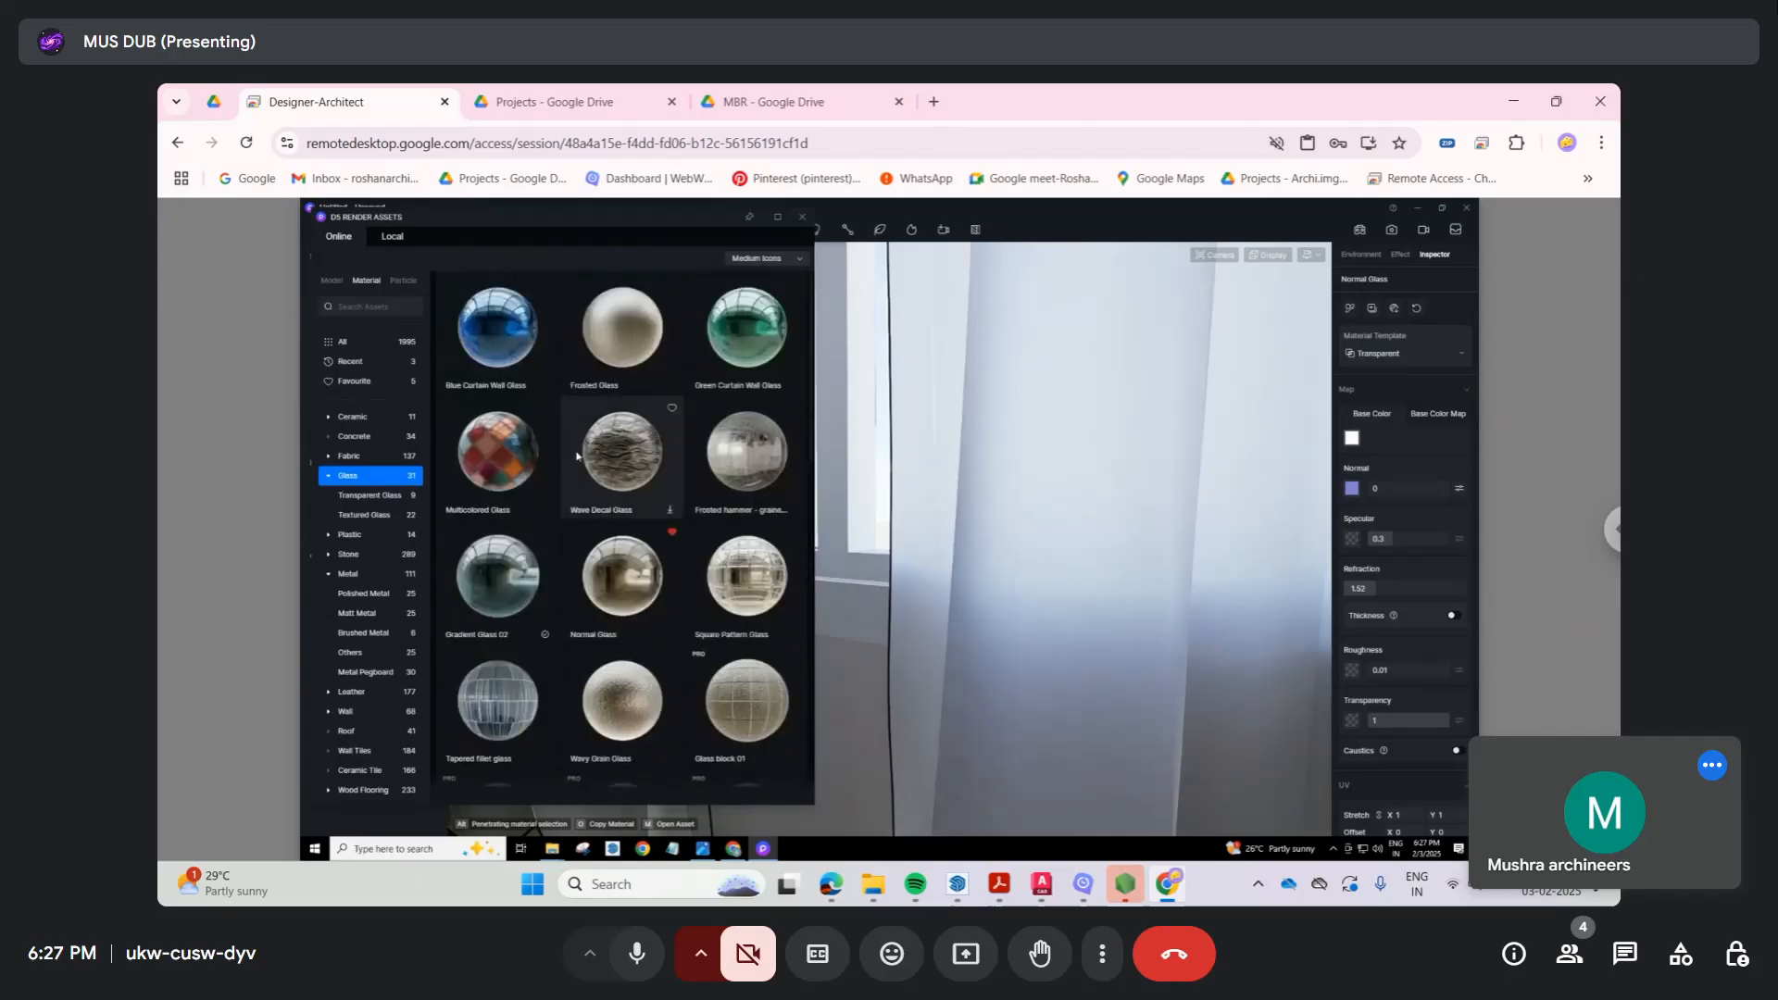
# Step: Apply Gradient Glass 02 to the window pane behind the sheer curtains
pyautogui.click(508, 564)
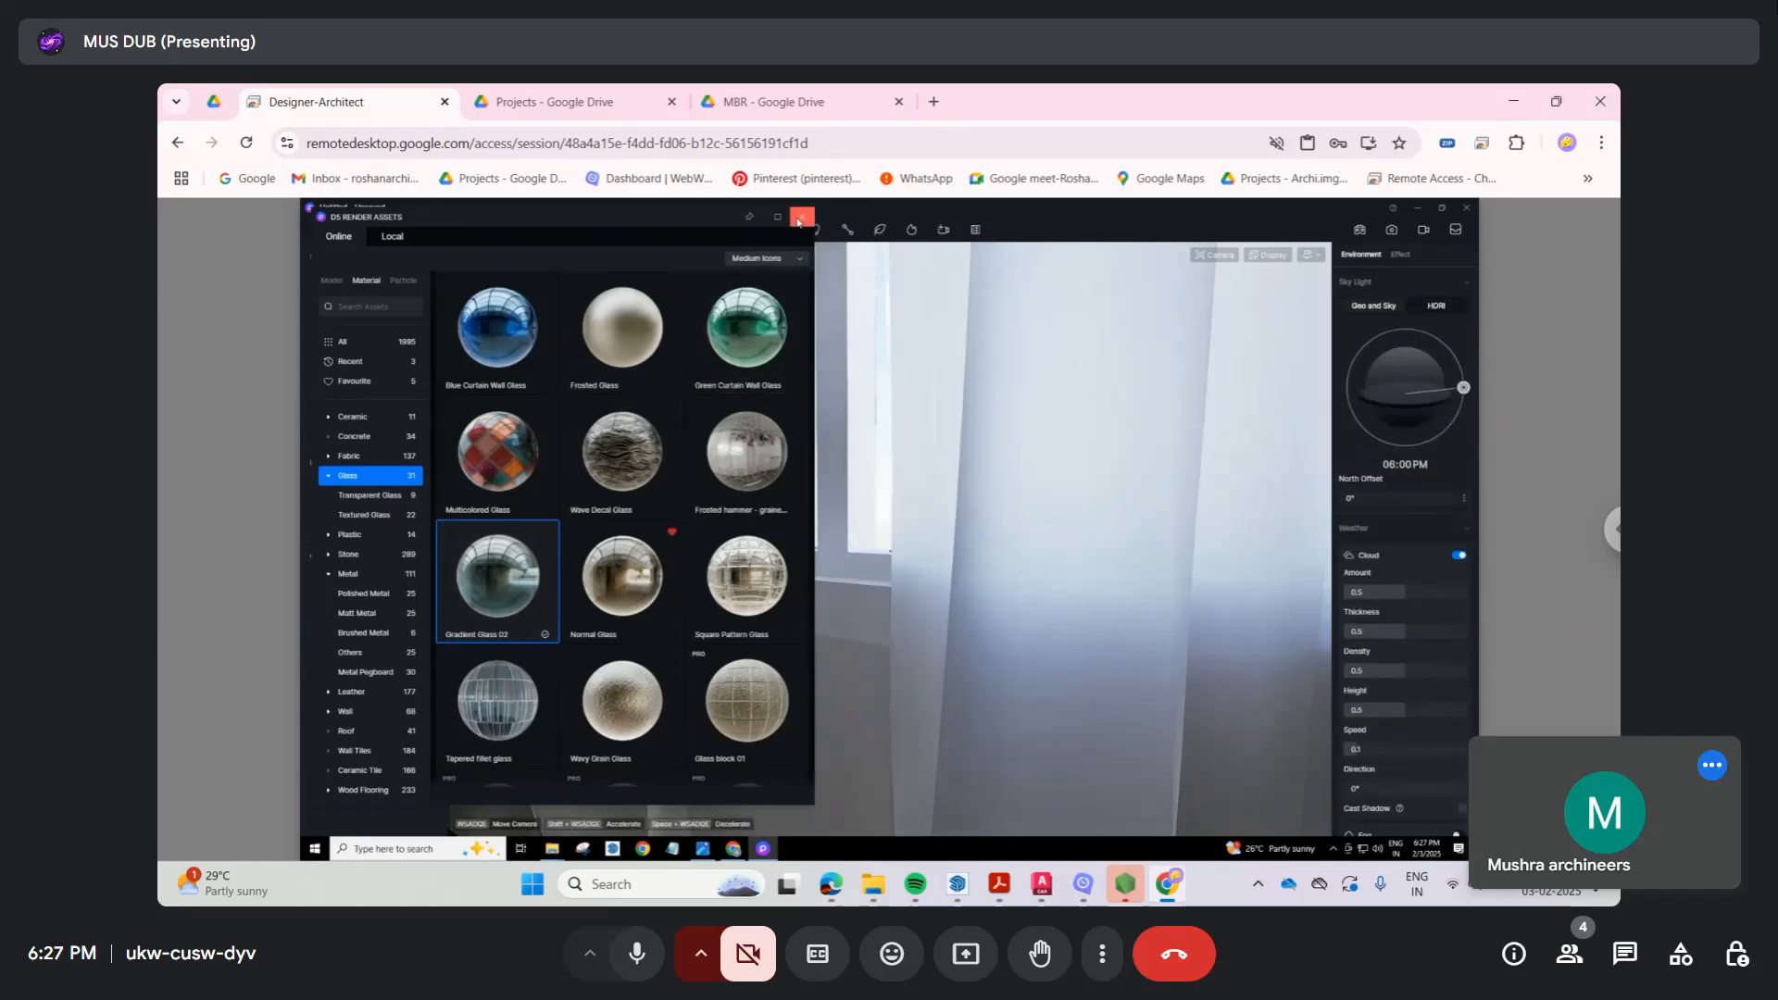
pyautogui.click(798, 221)
pyautogui.click(792, 407)
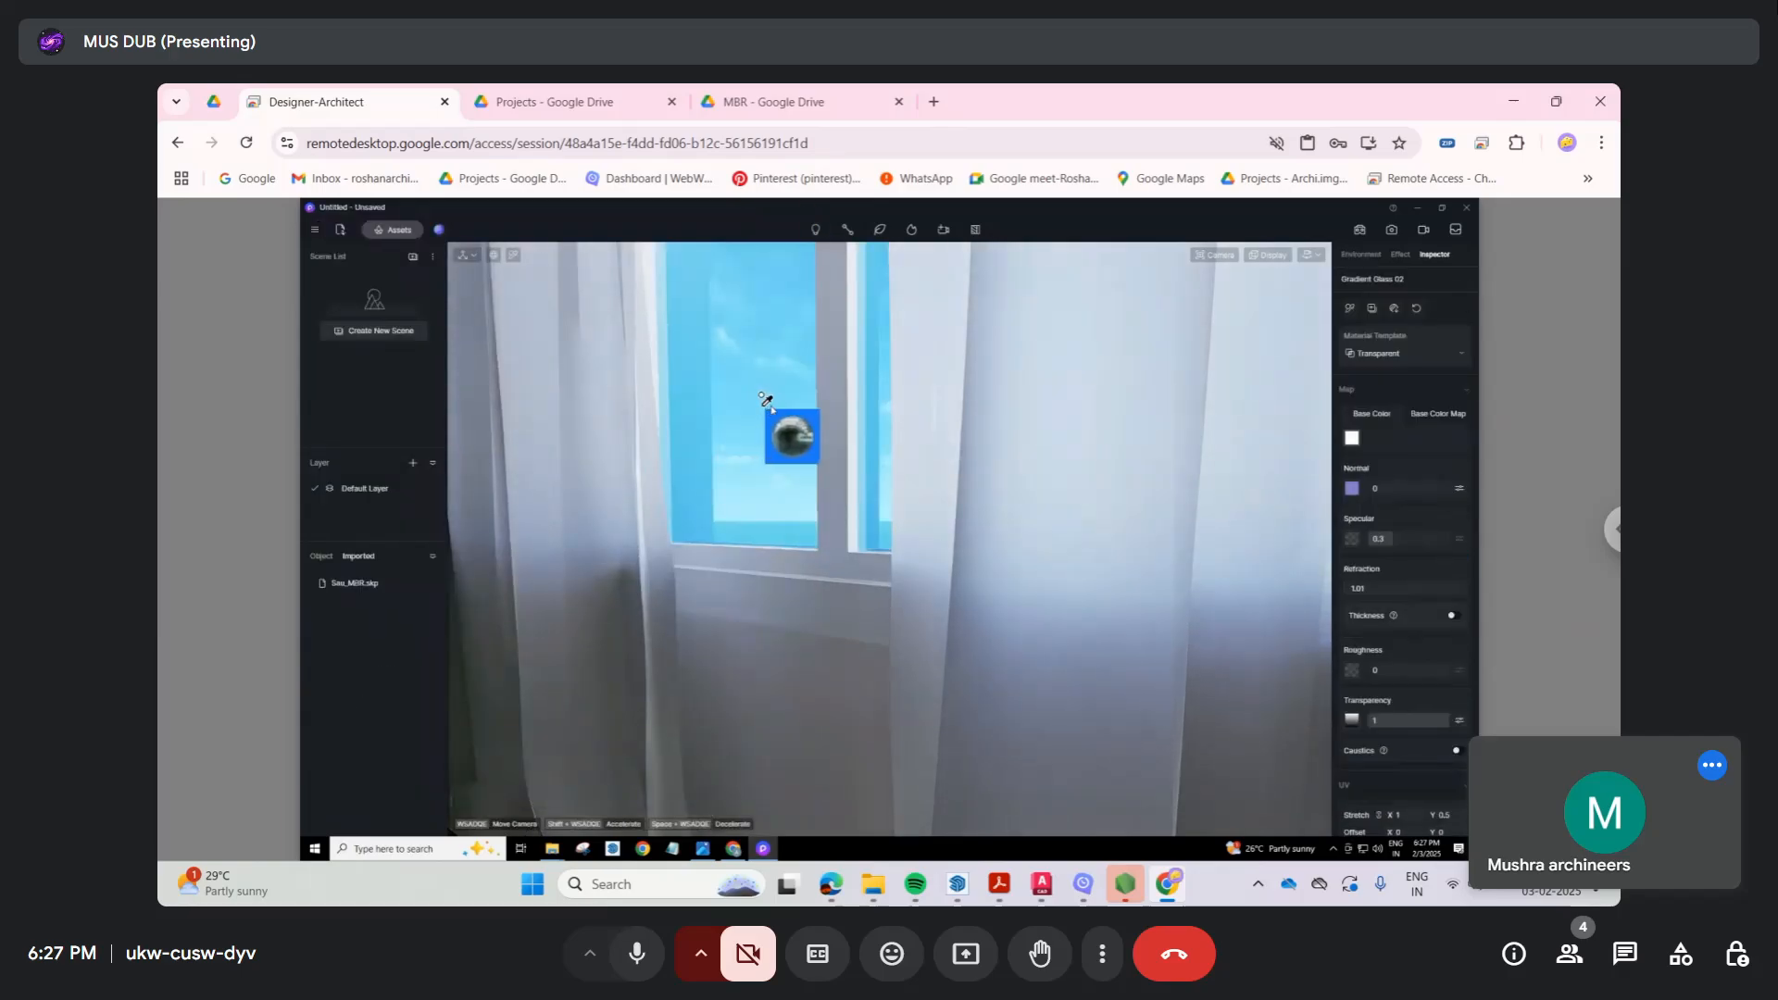
# Step: Tone down the window's Gradient Glass 02 by changing its base color to a muted greyish pink with saturation 14
pyautogui.click(1351, 439)
pyautogui.moveTo(1345, 490); pyautogui.dragTo(1352, 511)
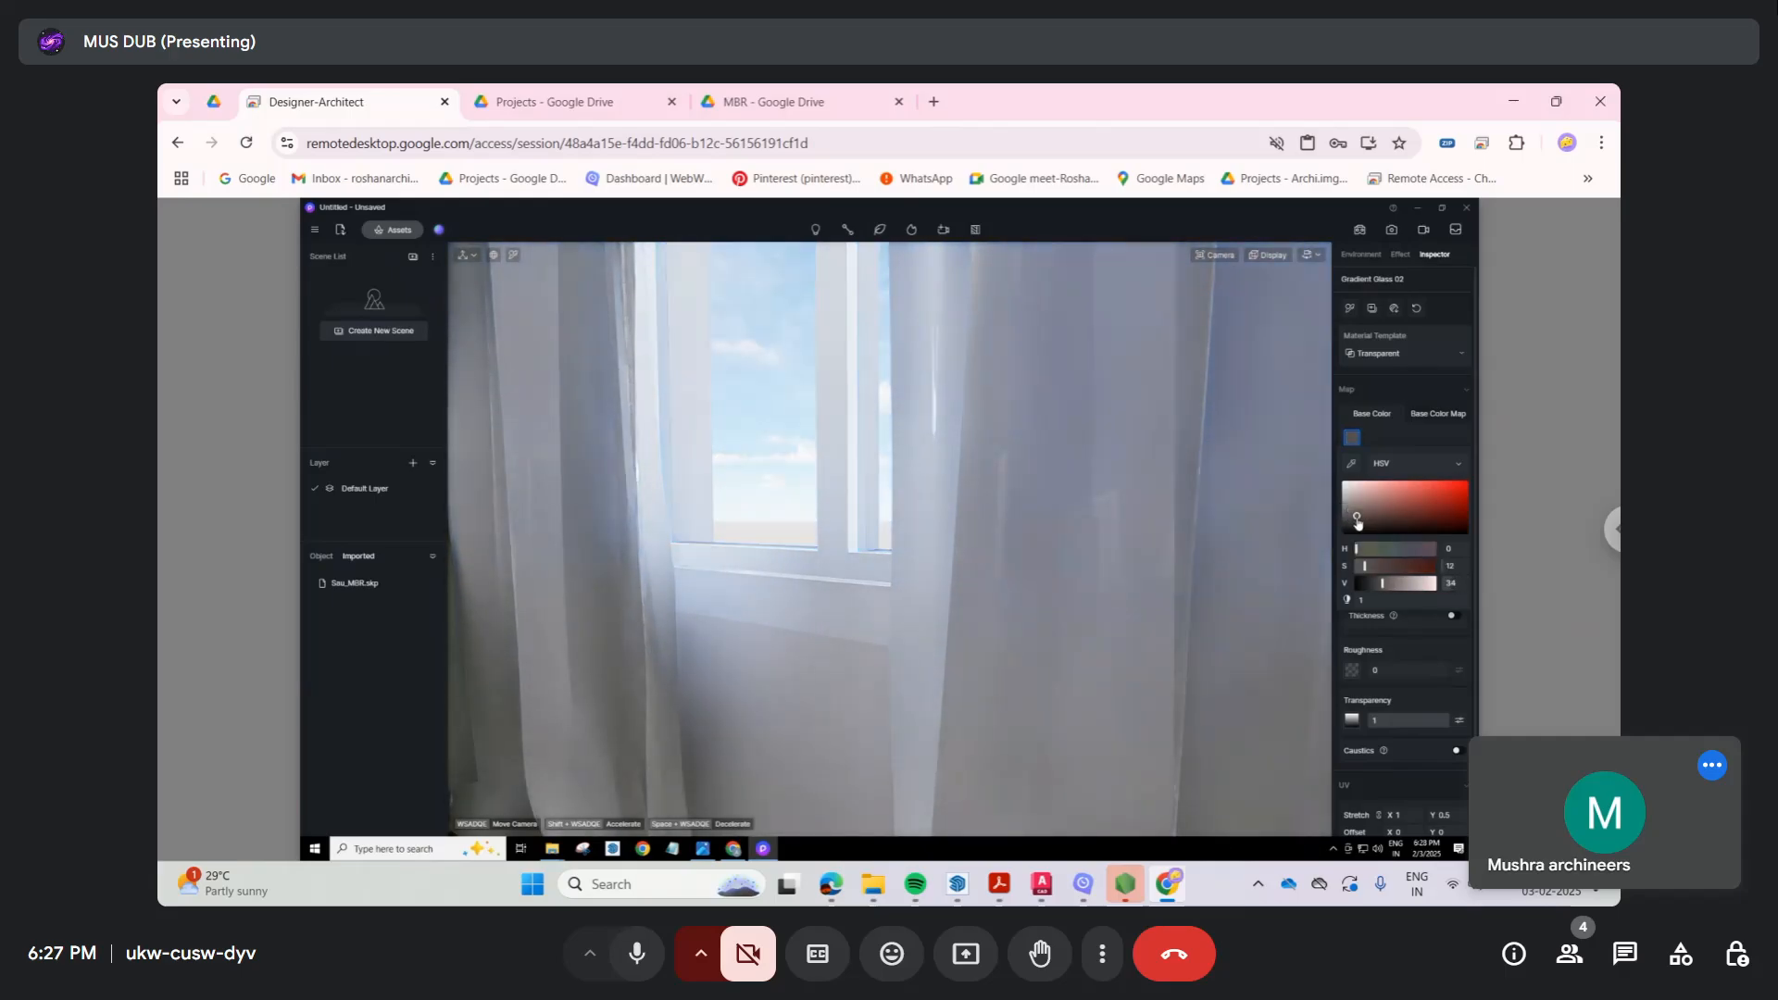
pyautogui.moveTo(1354, 516); pyautogui.dragTo(1413, 472)
pyautogui.click(1360, 504)
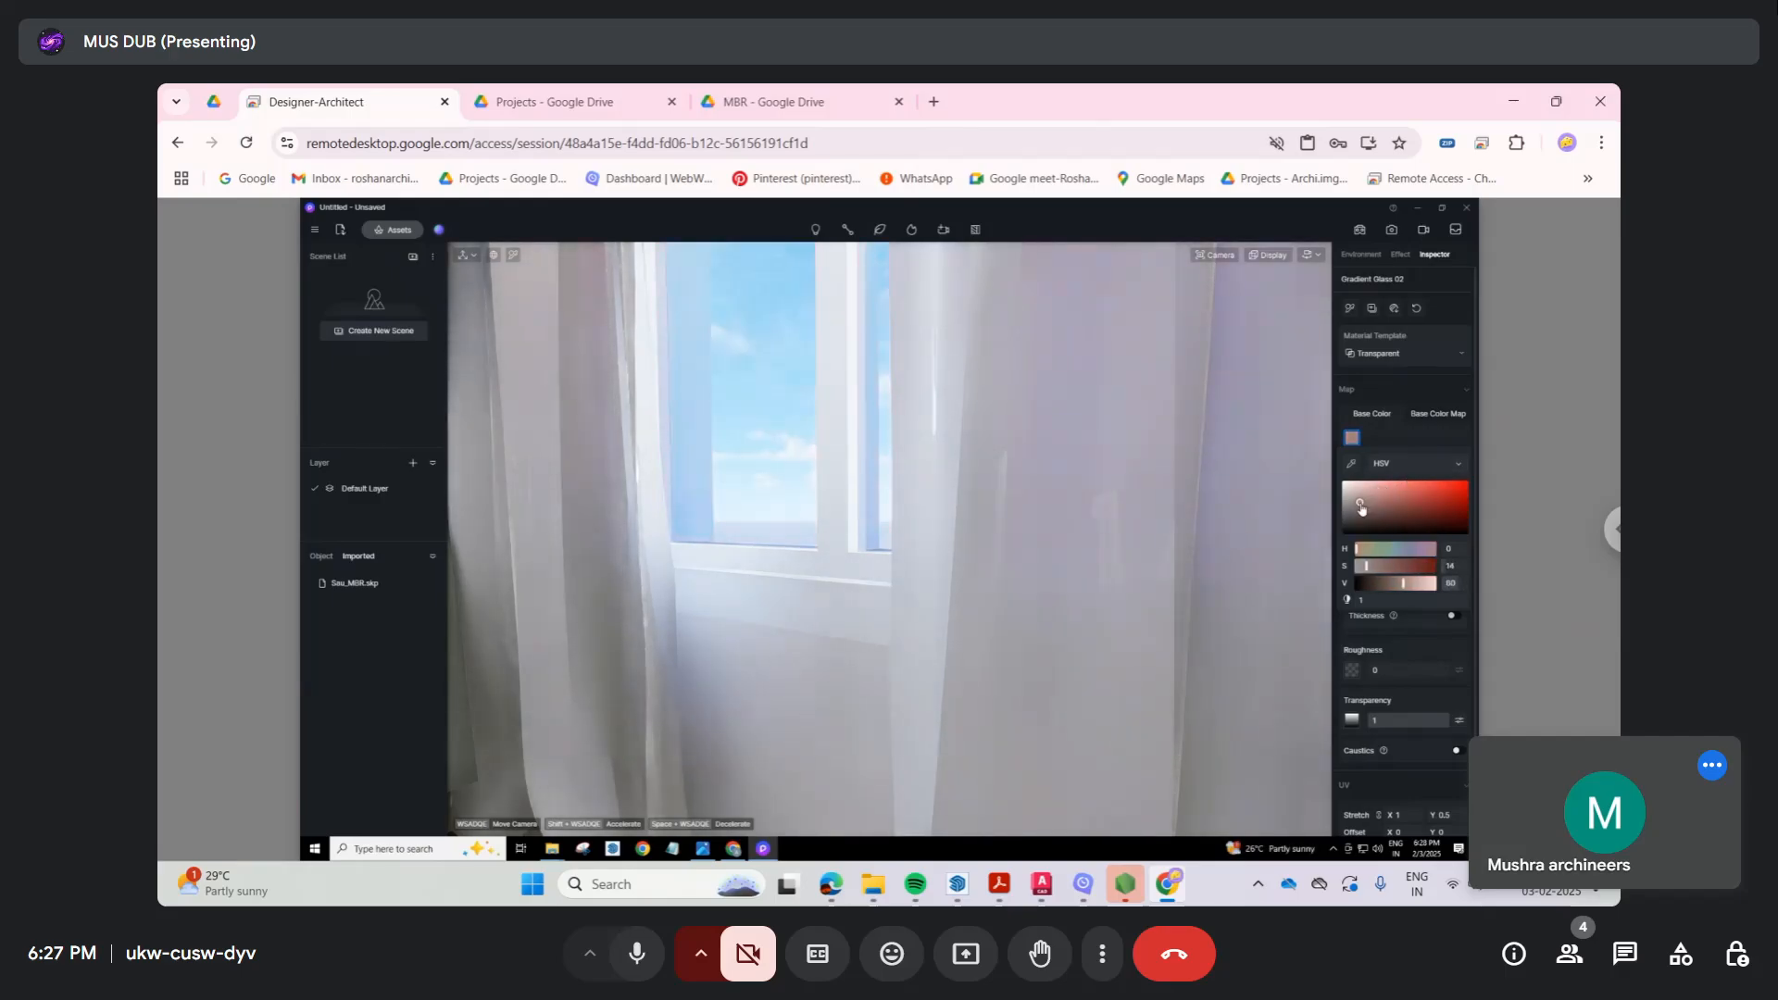
# Step: Check the window from outside the room and reapply Gradient Glass 02 to its panes
pyautogui.scroll(-3, 805, 503)
pyautogui.scroll(5, 802, 492)
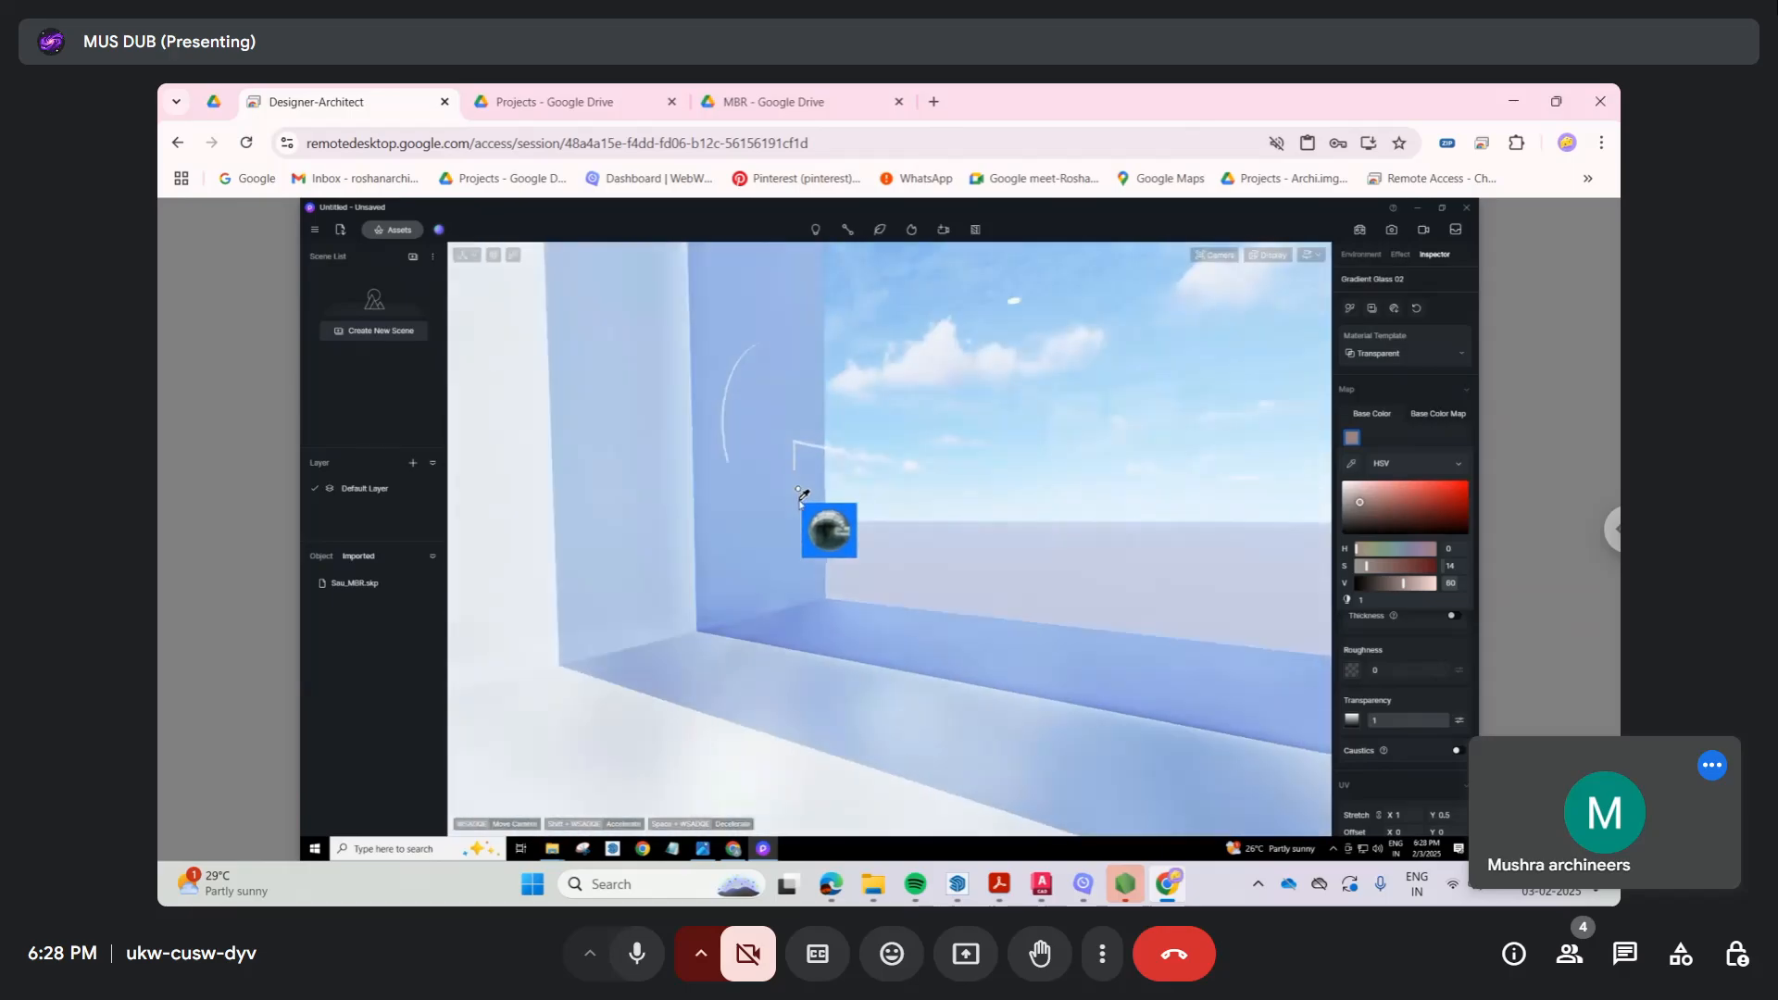
pyautogui.scroll(-2, 798, 491)
pyautogui.scroll(-5, 801, 494)
pyautogui.moveTo(815, 503); pyautogui.dragTo(415, 562, button='middle')
pyautogui.moveTo(774, 484); pyautogui.dragTo(792, 445, button='right')
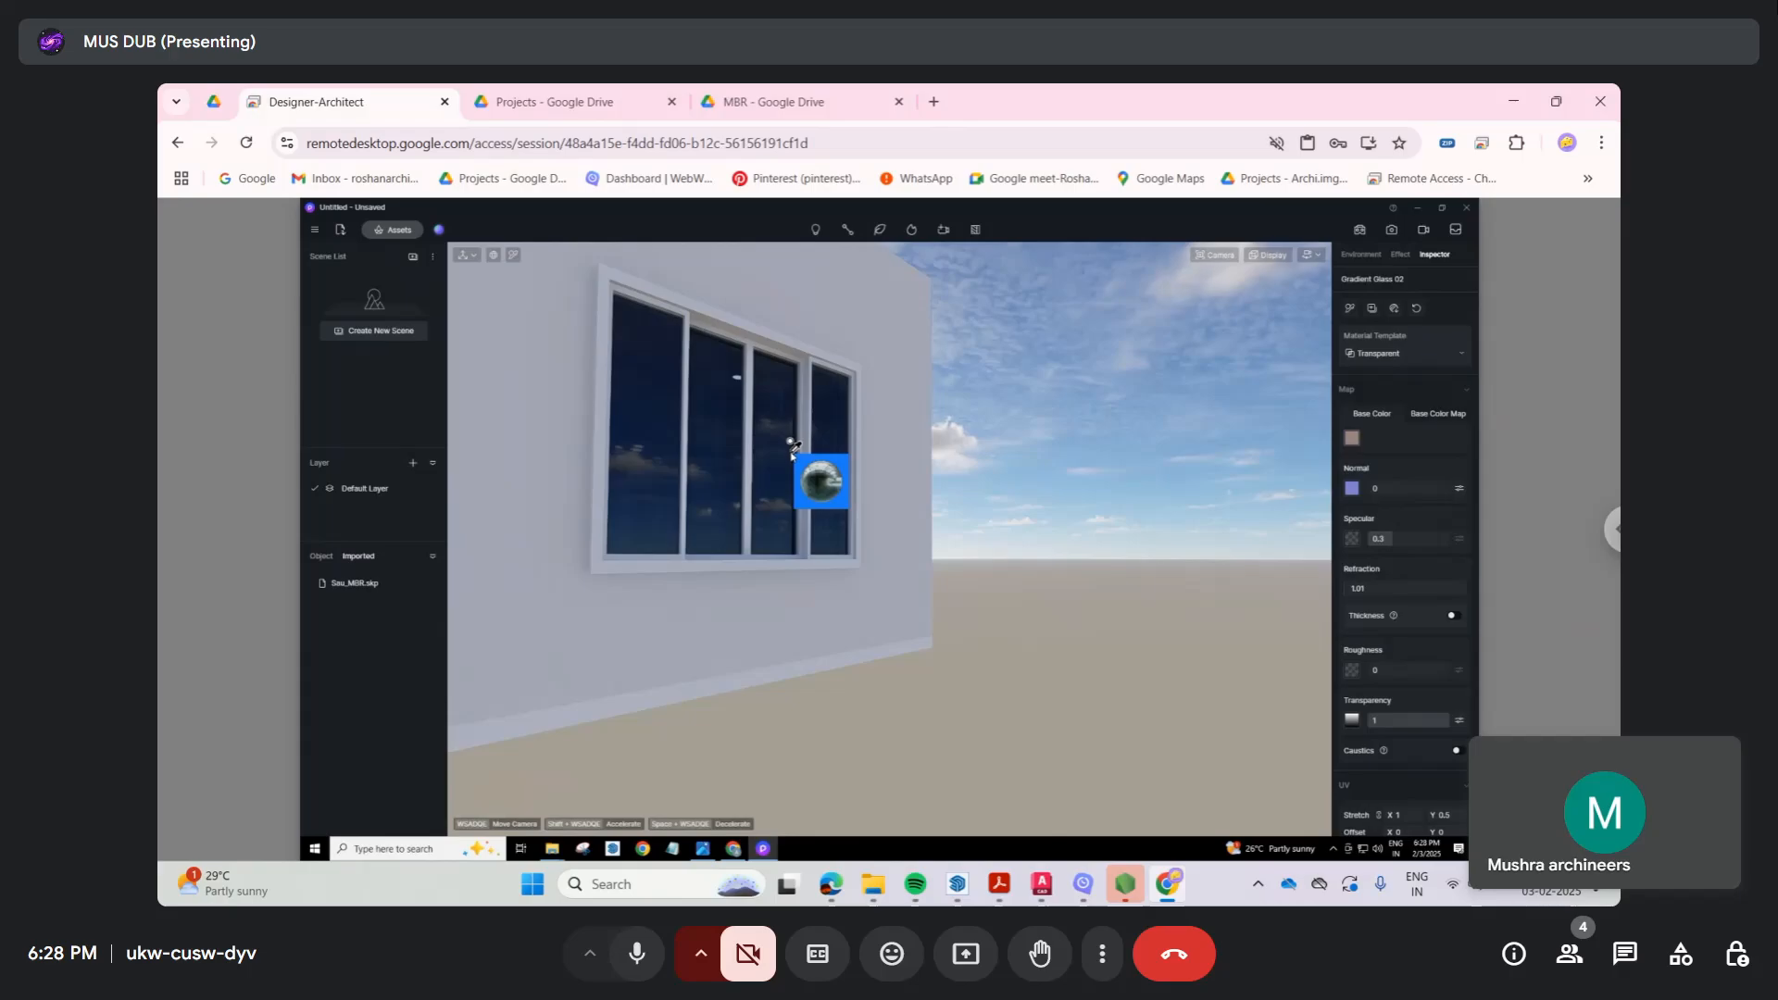
pyautogui.click(793, 444)
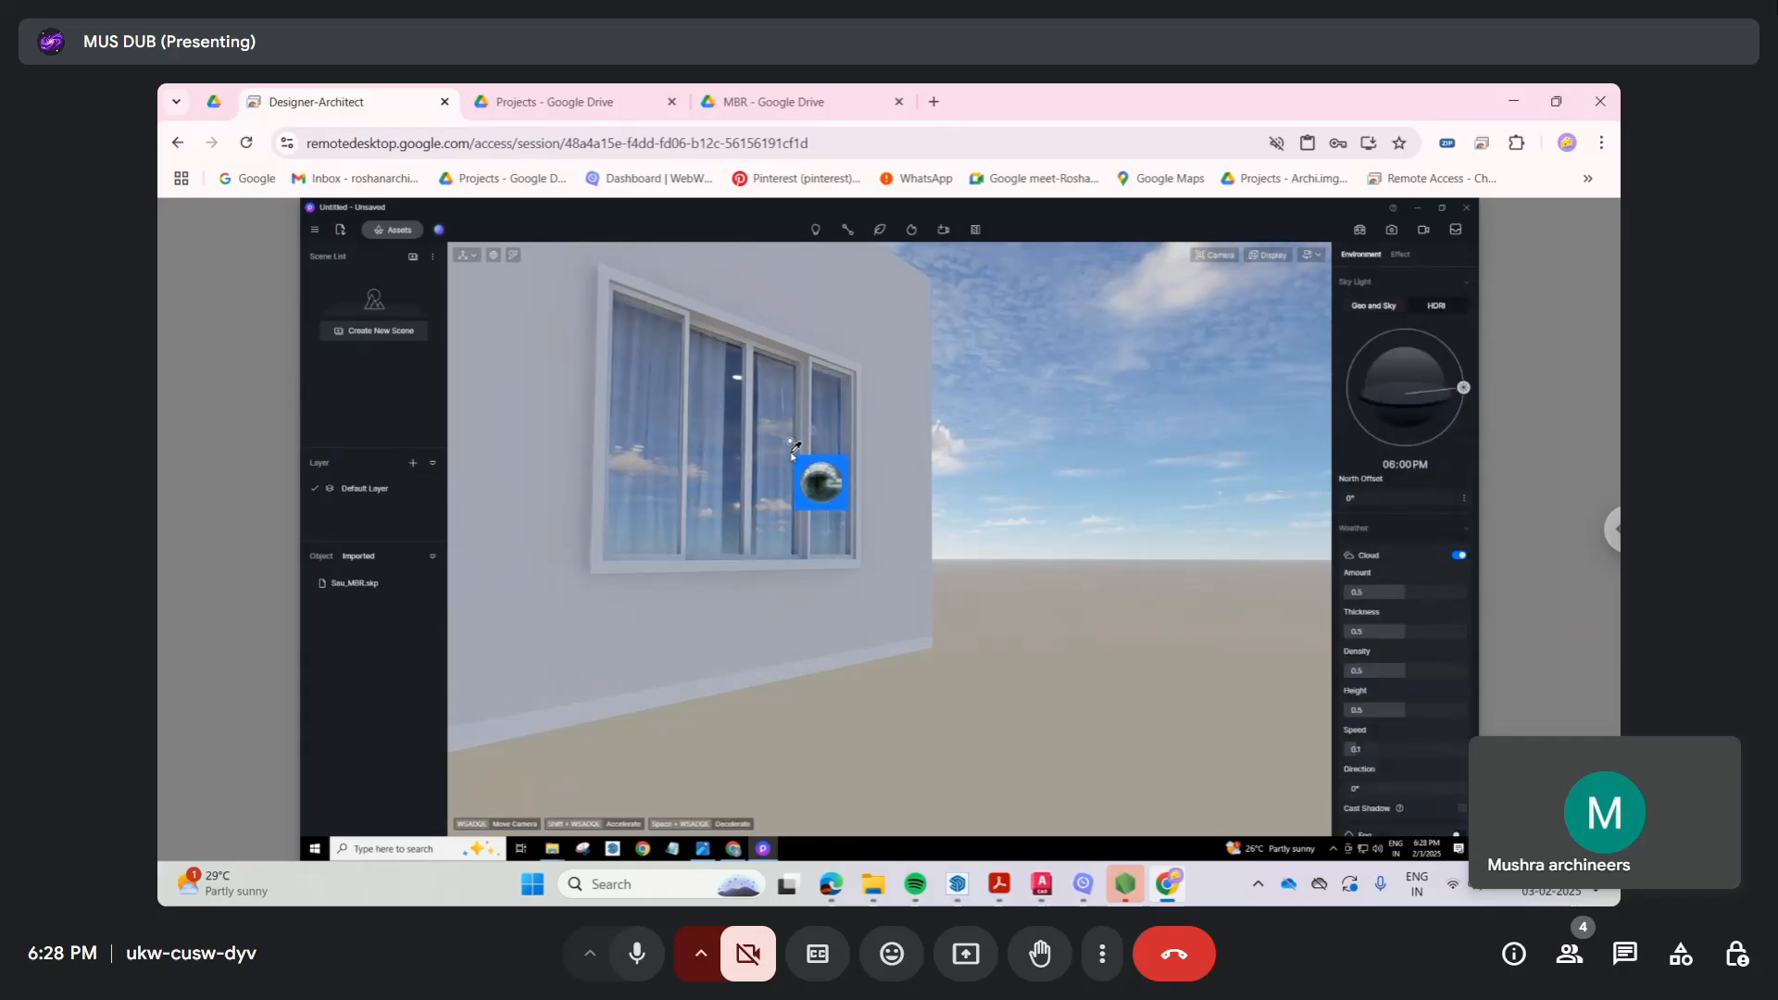
# Step: Stop painting the glass material and examine the window and curtains from inside the bedroom
pyautogui.scroll(10, 722, 439)
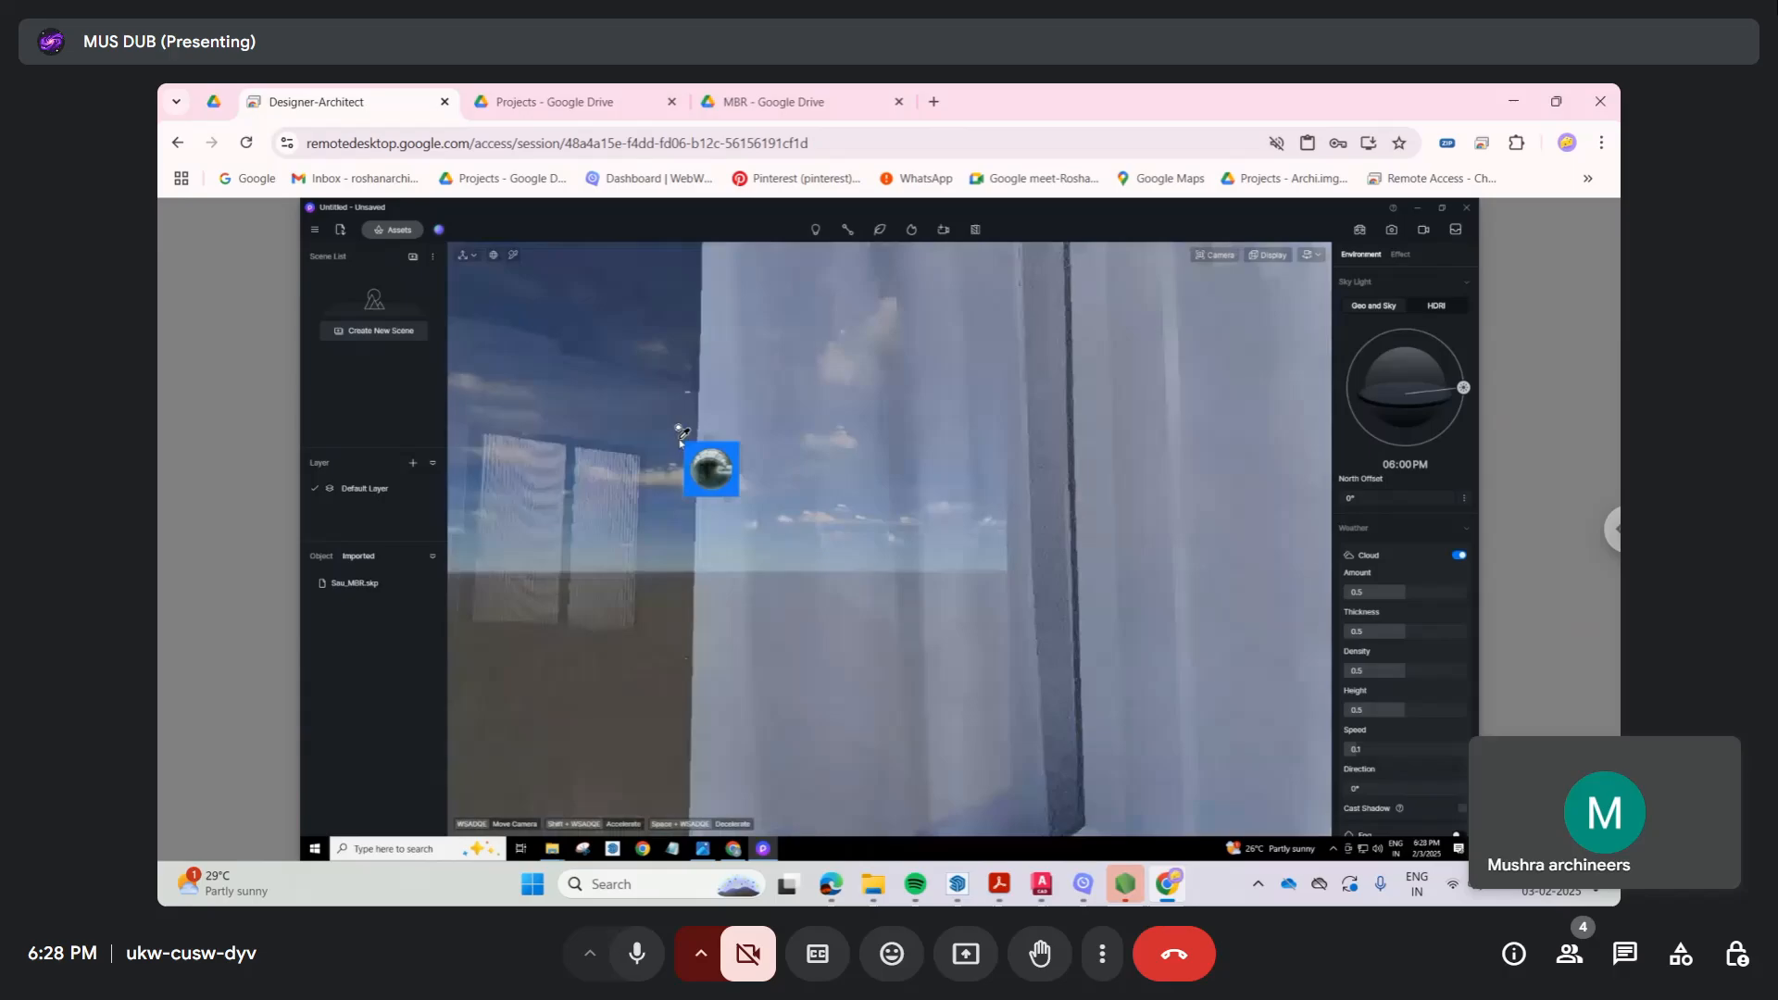
pyautogui.moveTo(1030, 528); pyautogui.dragTo(1091, 472, button='right')
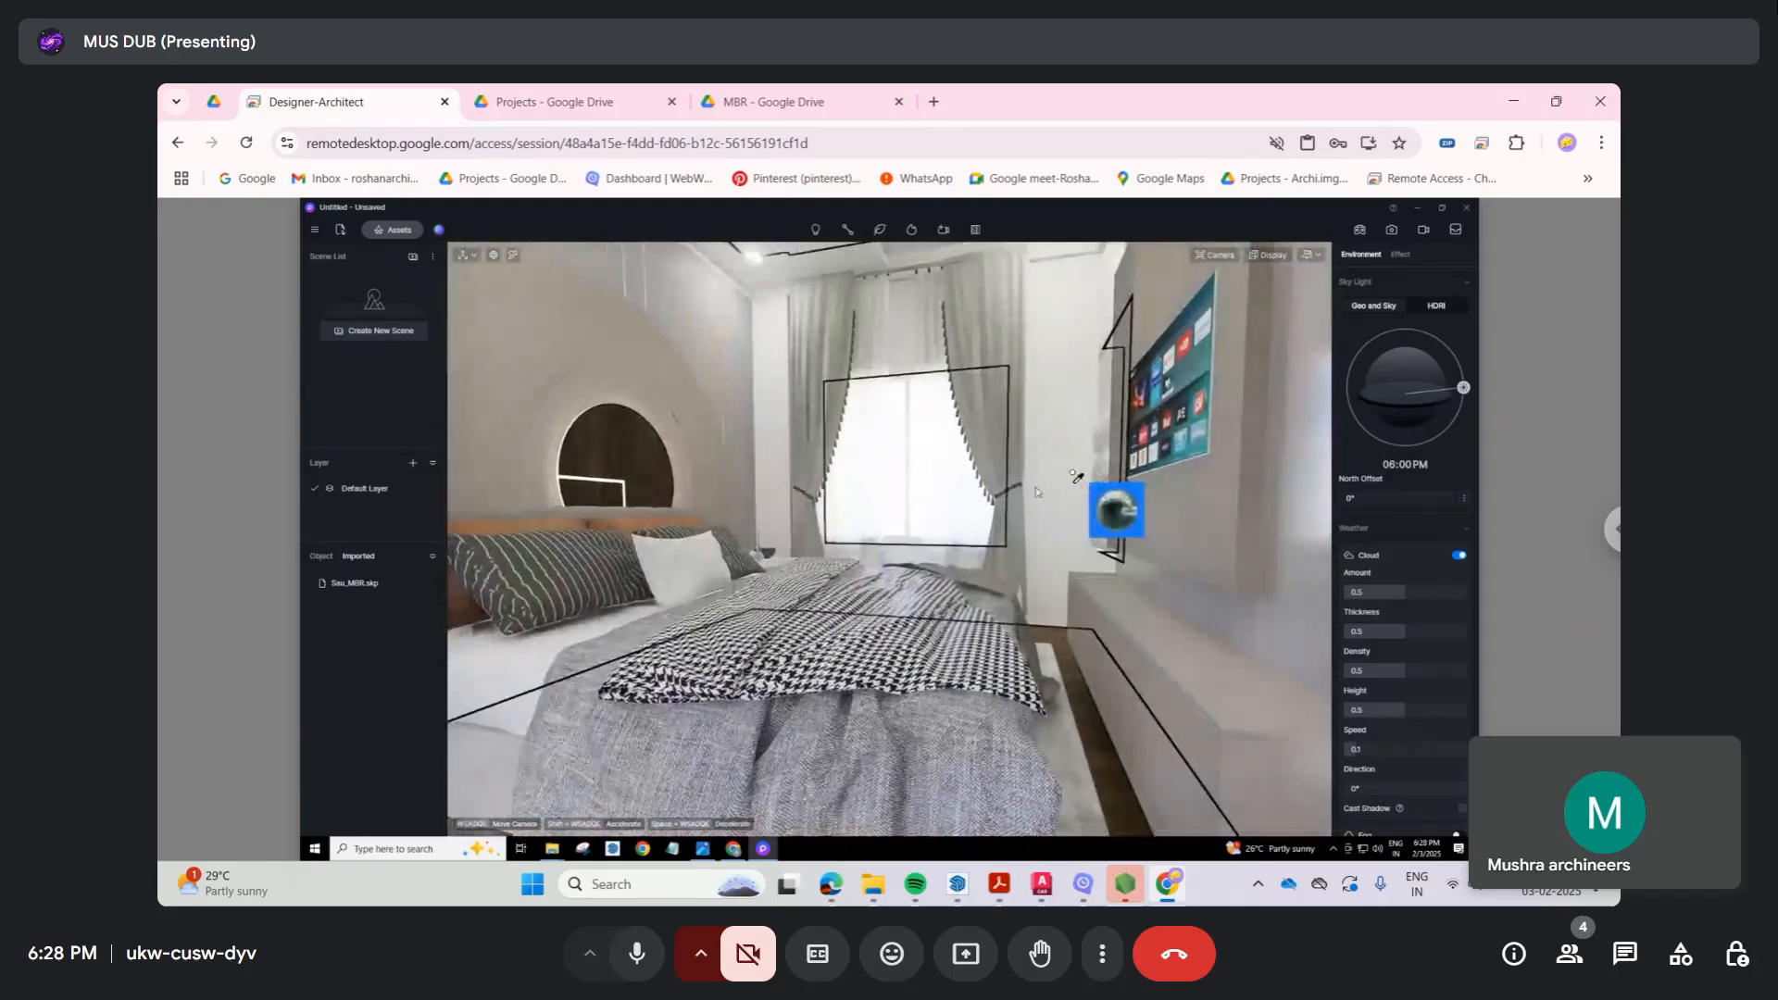
pyautogui.click(736, 467)
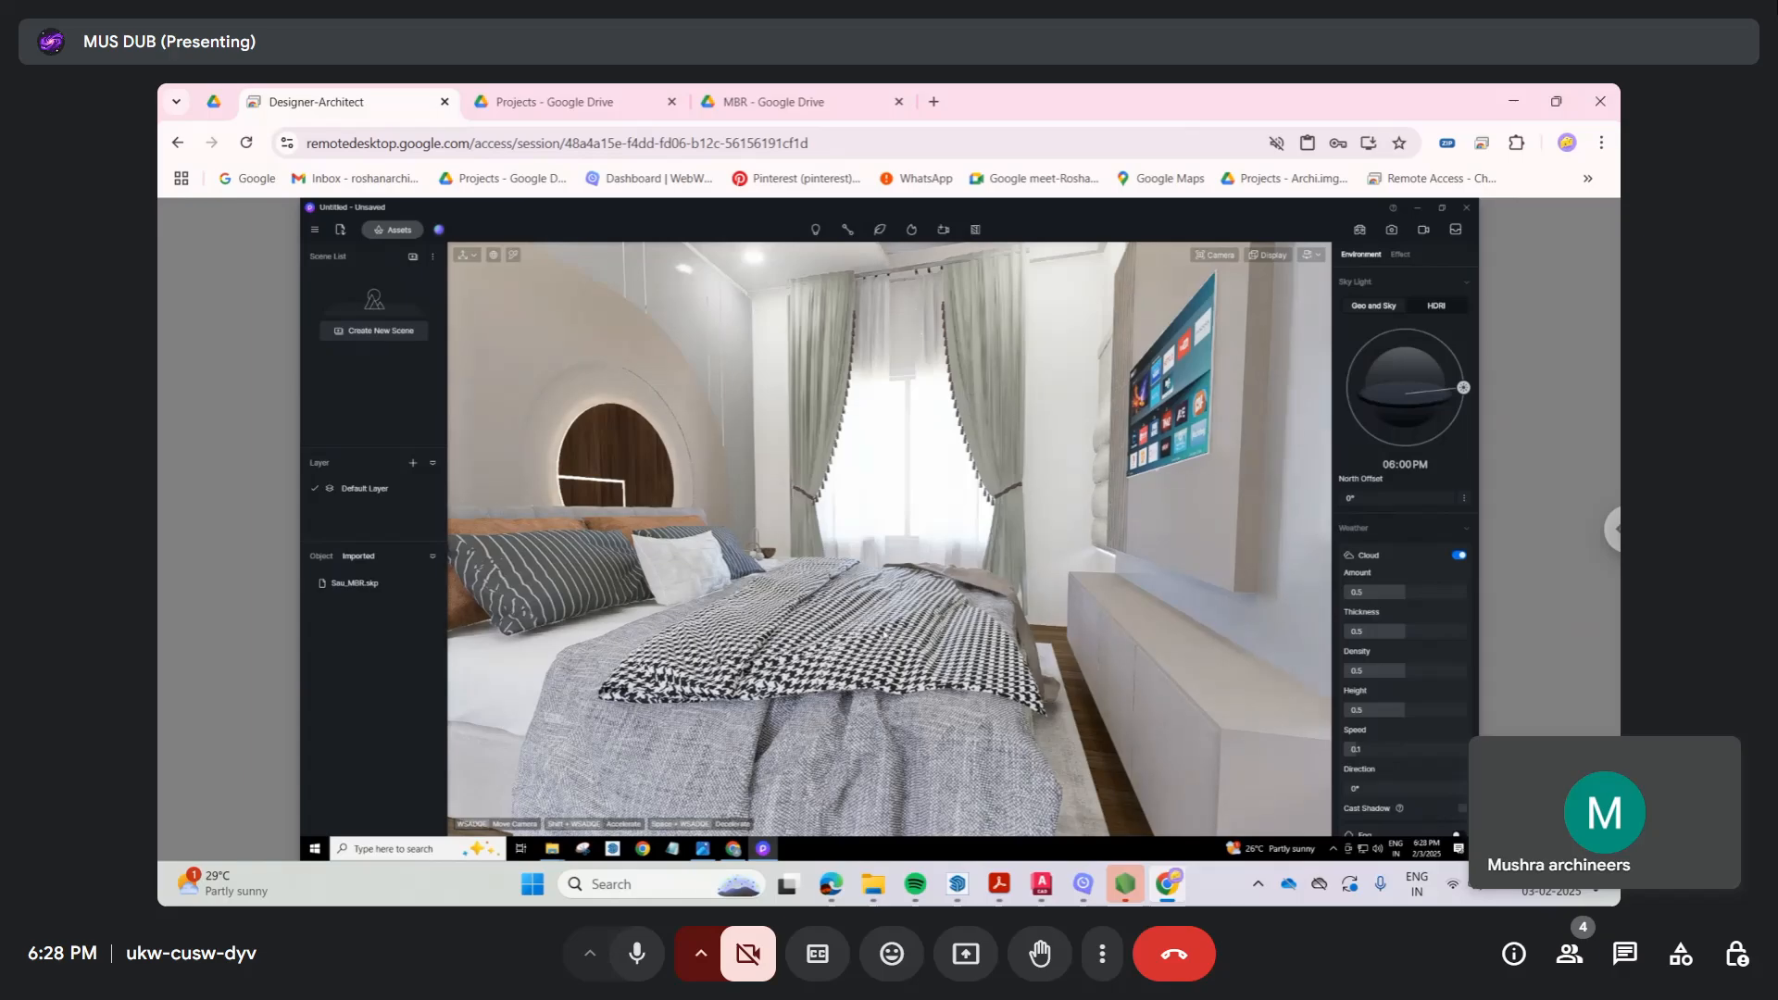
pyautogui.press('w')
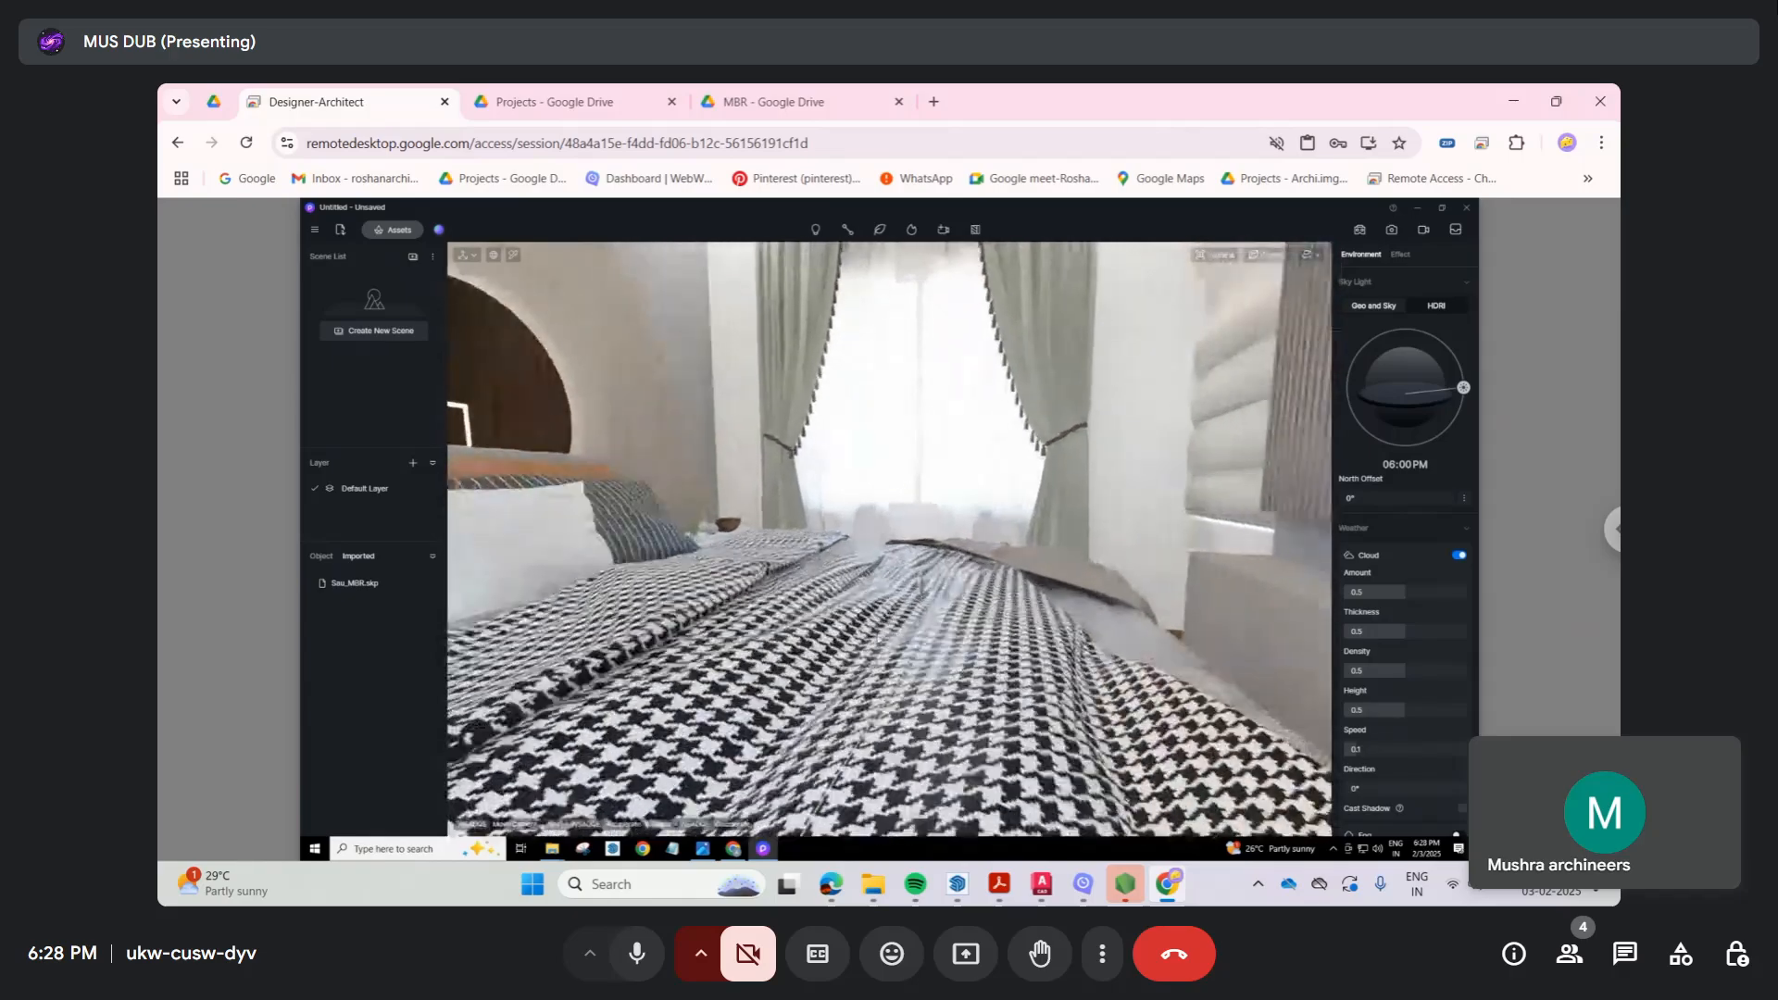
pyautogui.press('w')
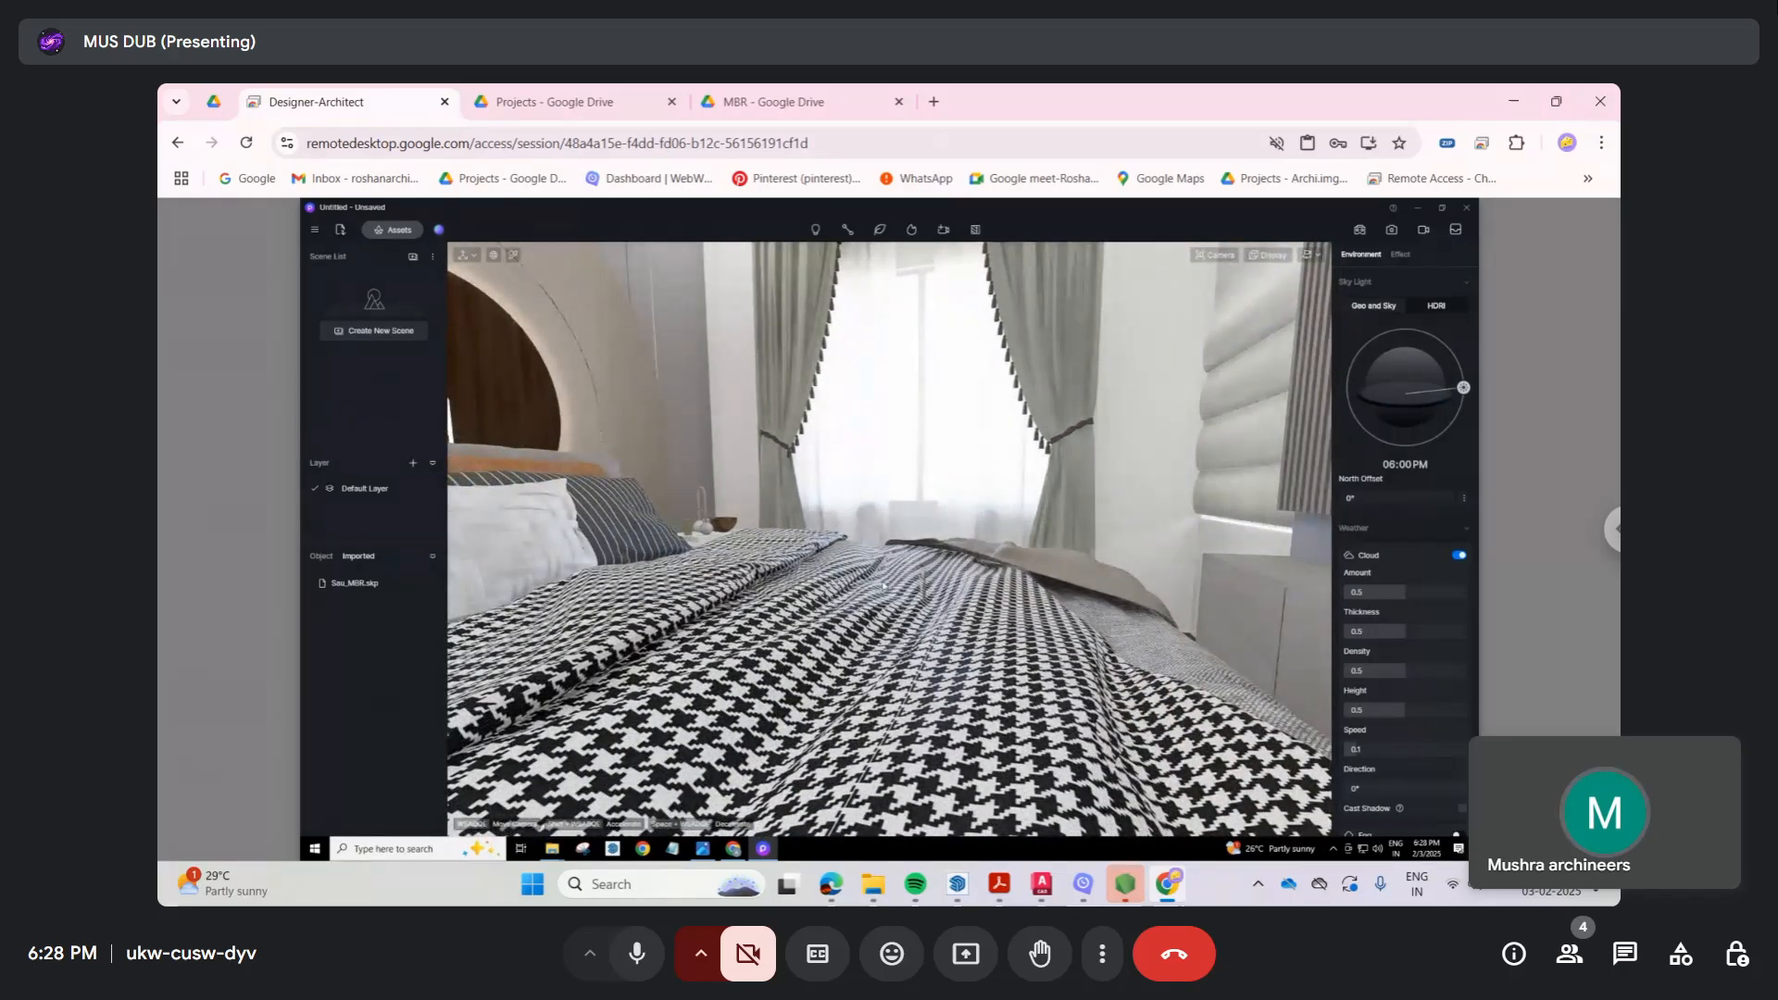
# Step: Set the material template of the black-and-white houndstooth throw on the bed to Cloth
pyautogui.press('s')
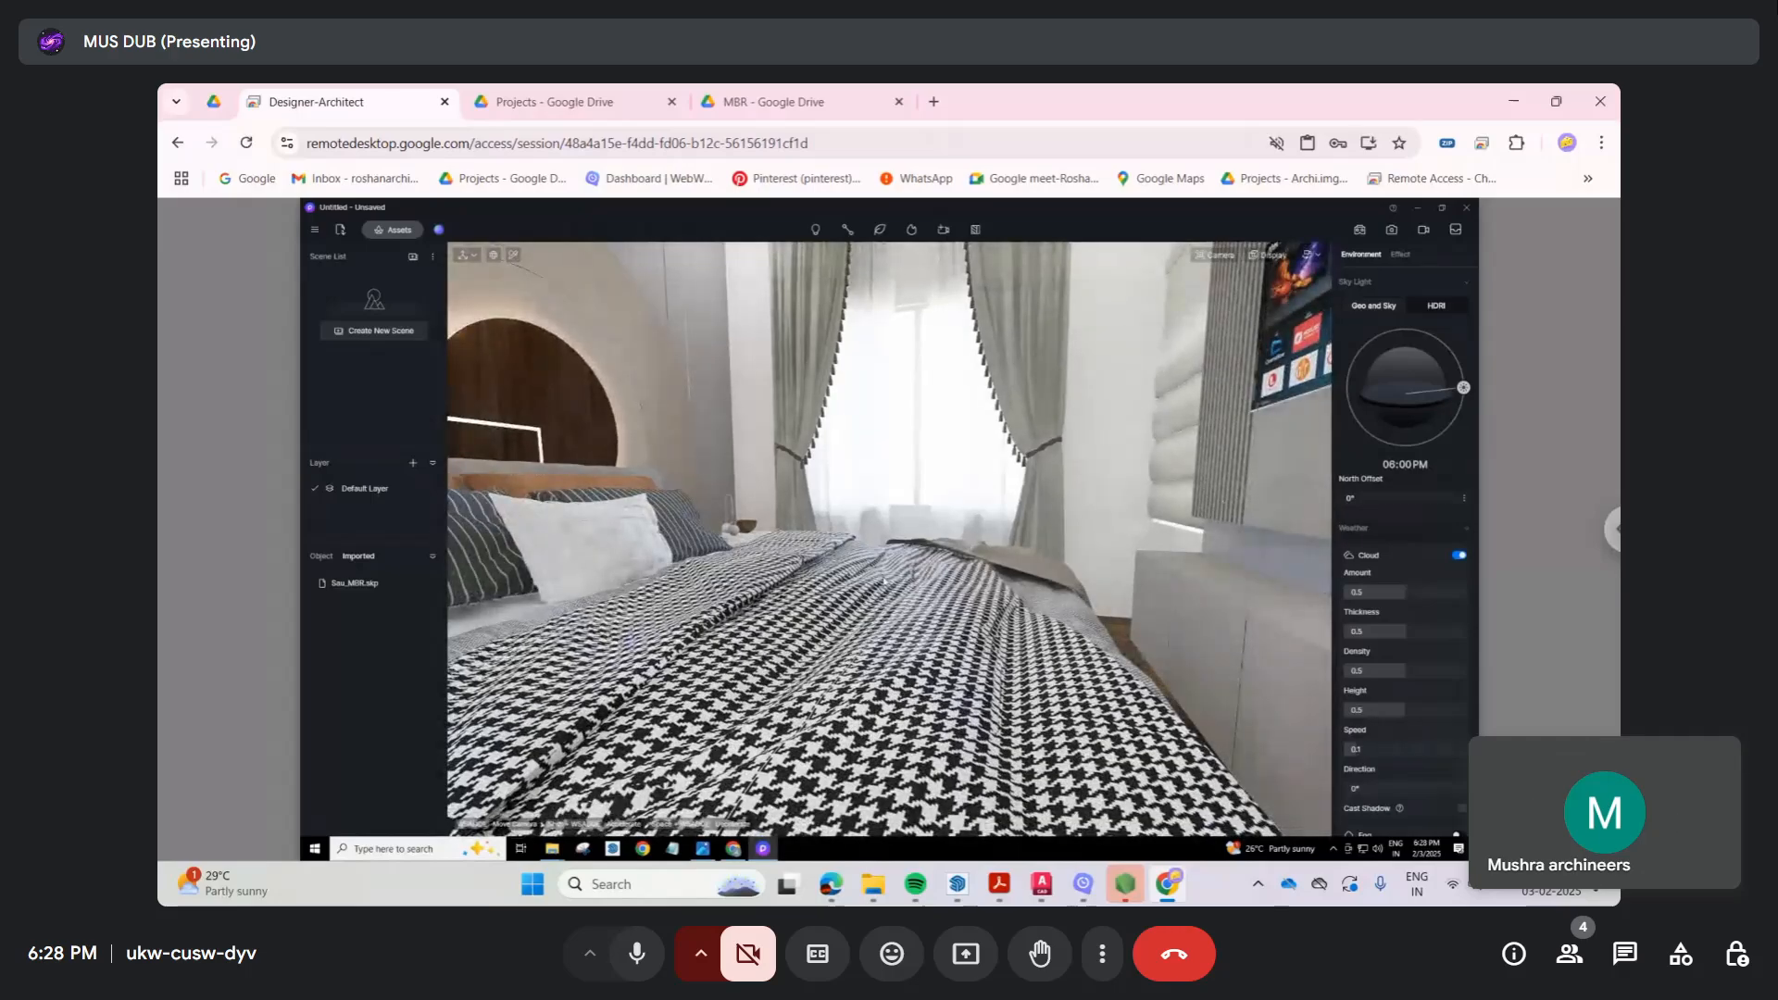
pyautogui.press('s')
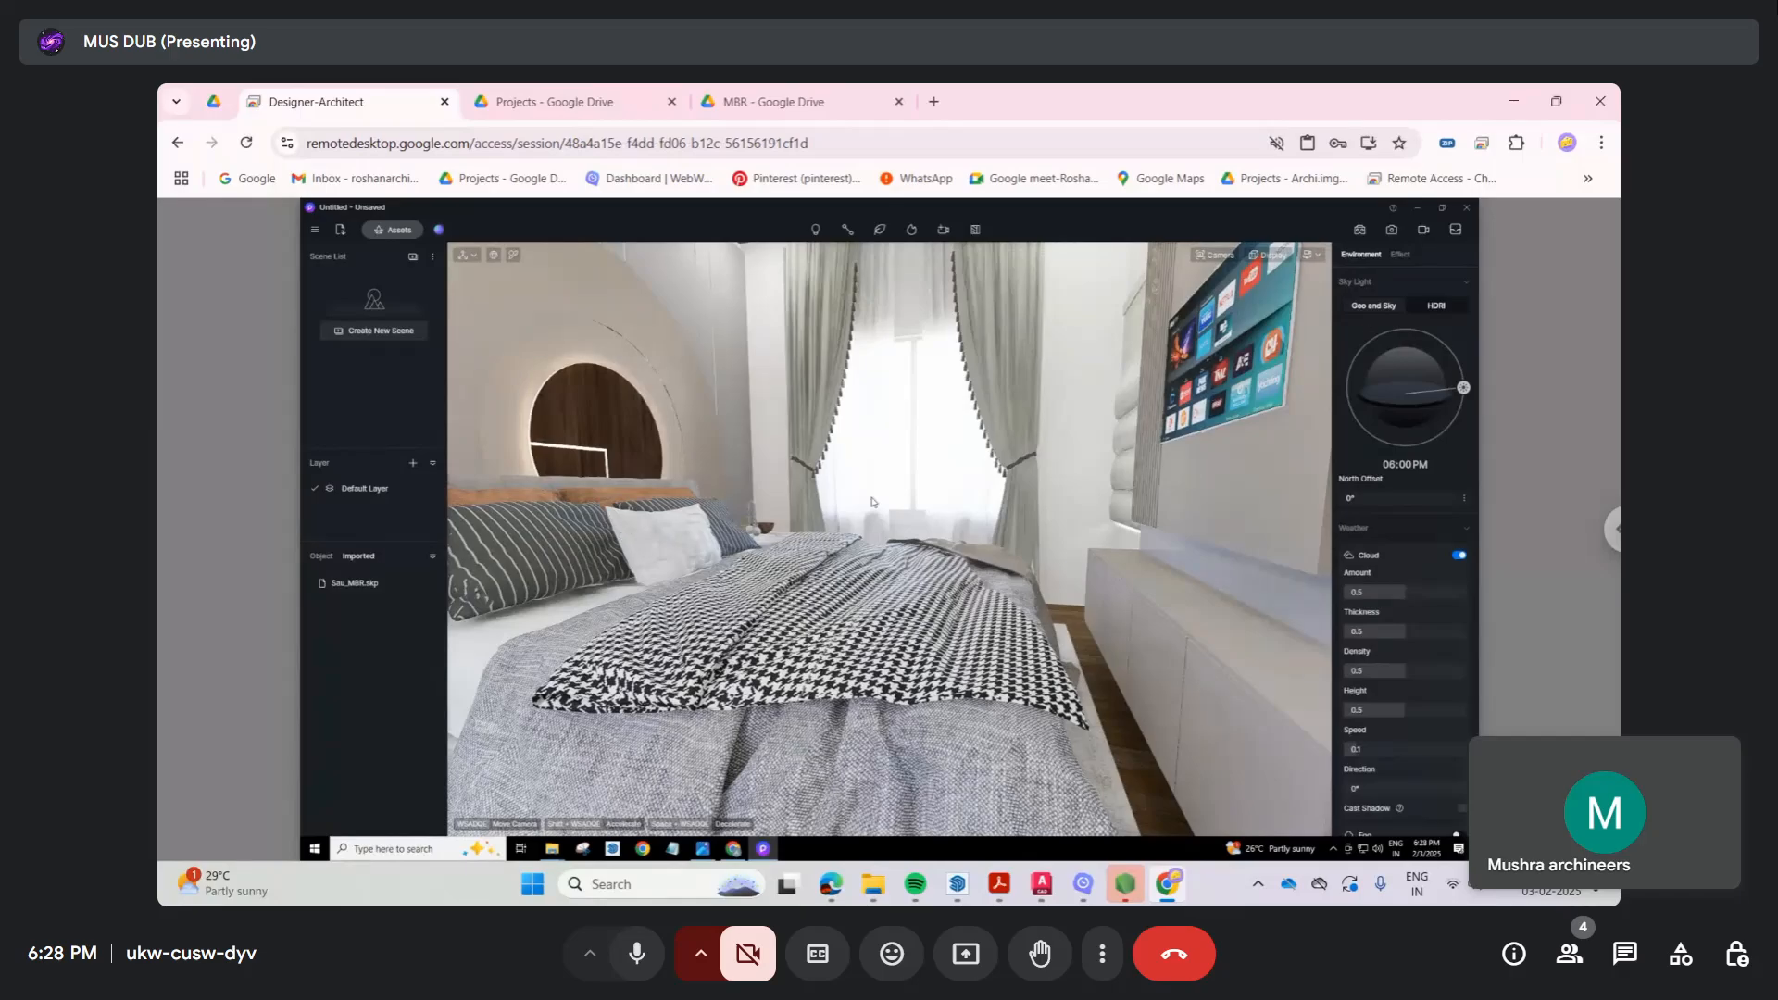
pyautogui.click(526, 266)
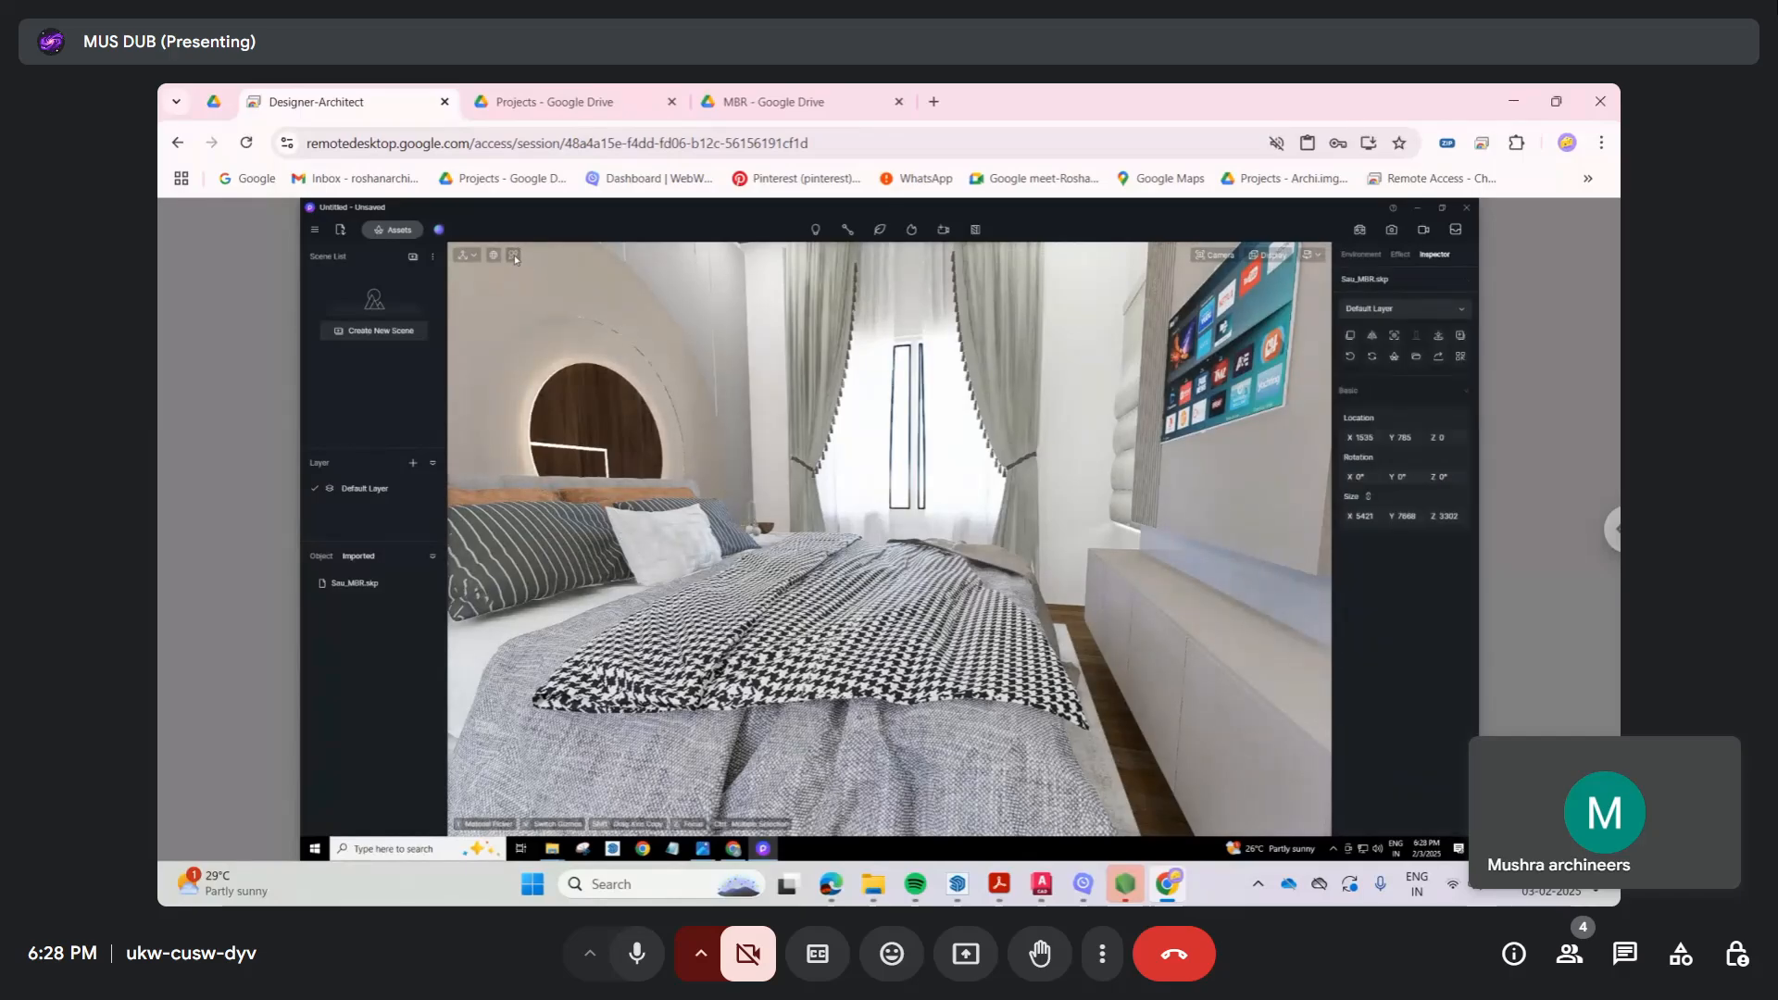
pyautogui.click(514, 256)
pyautogui.click(881, 597)
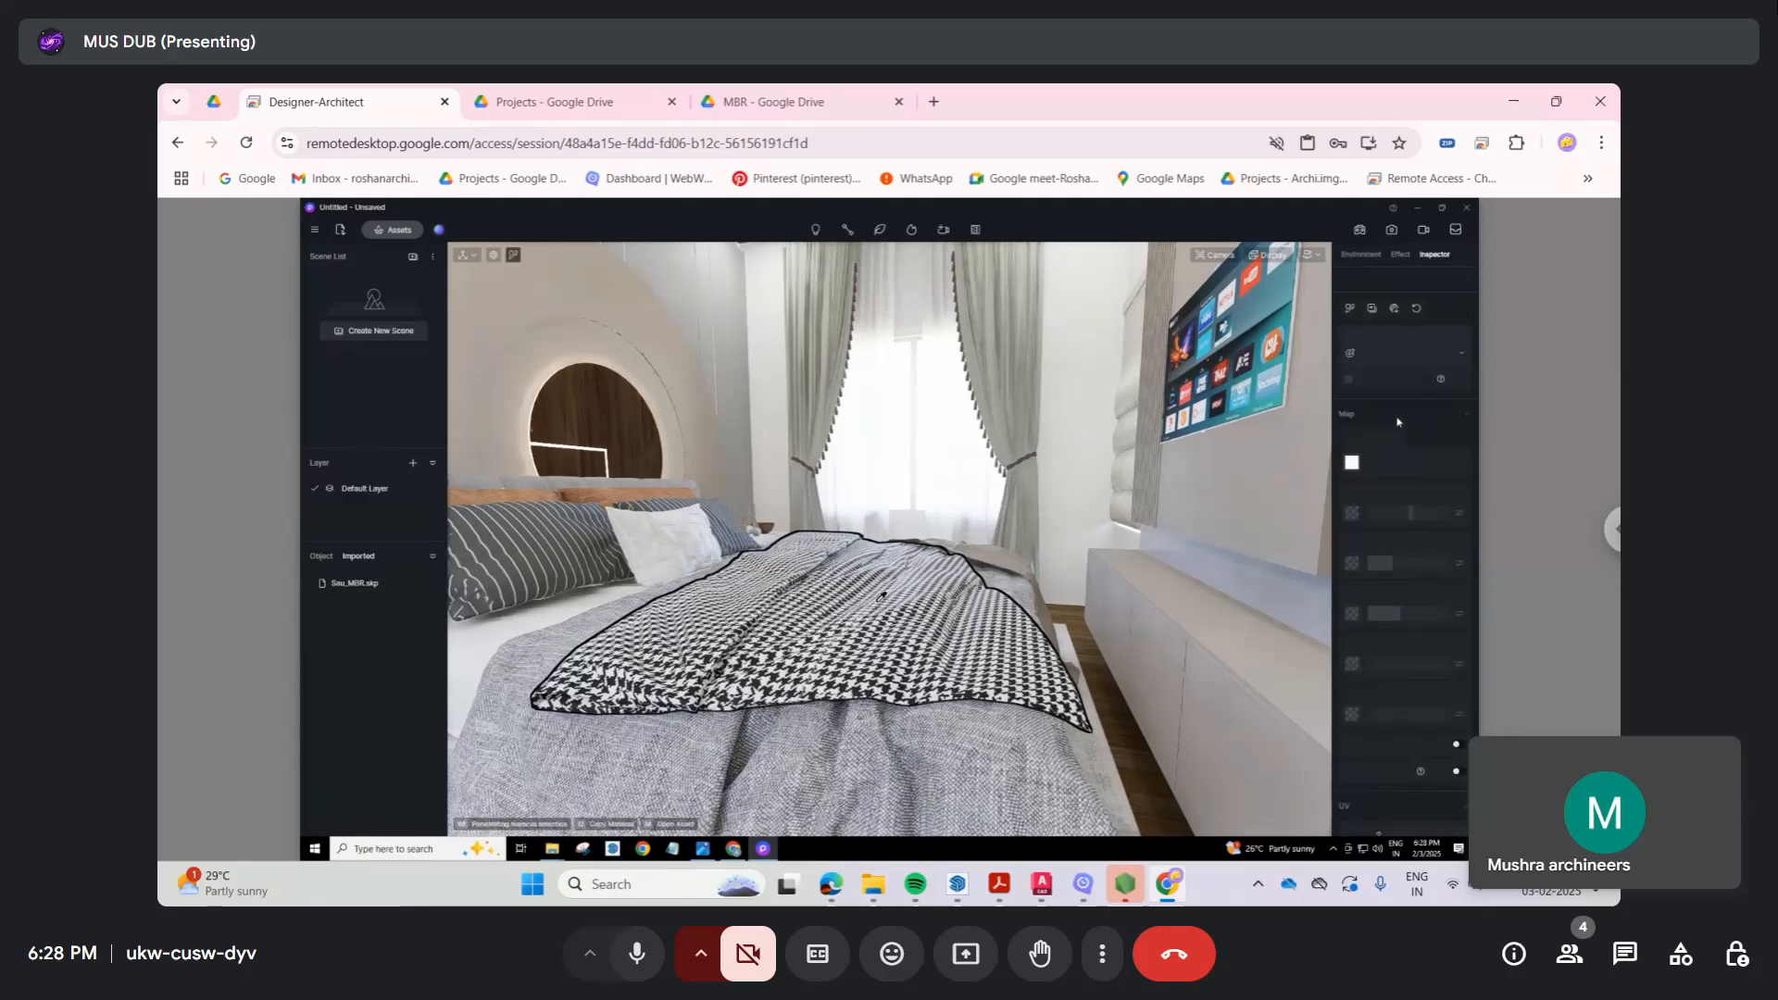
pyautogui.click(1401, 358)
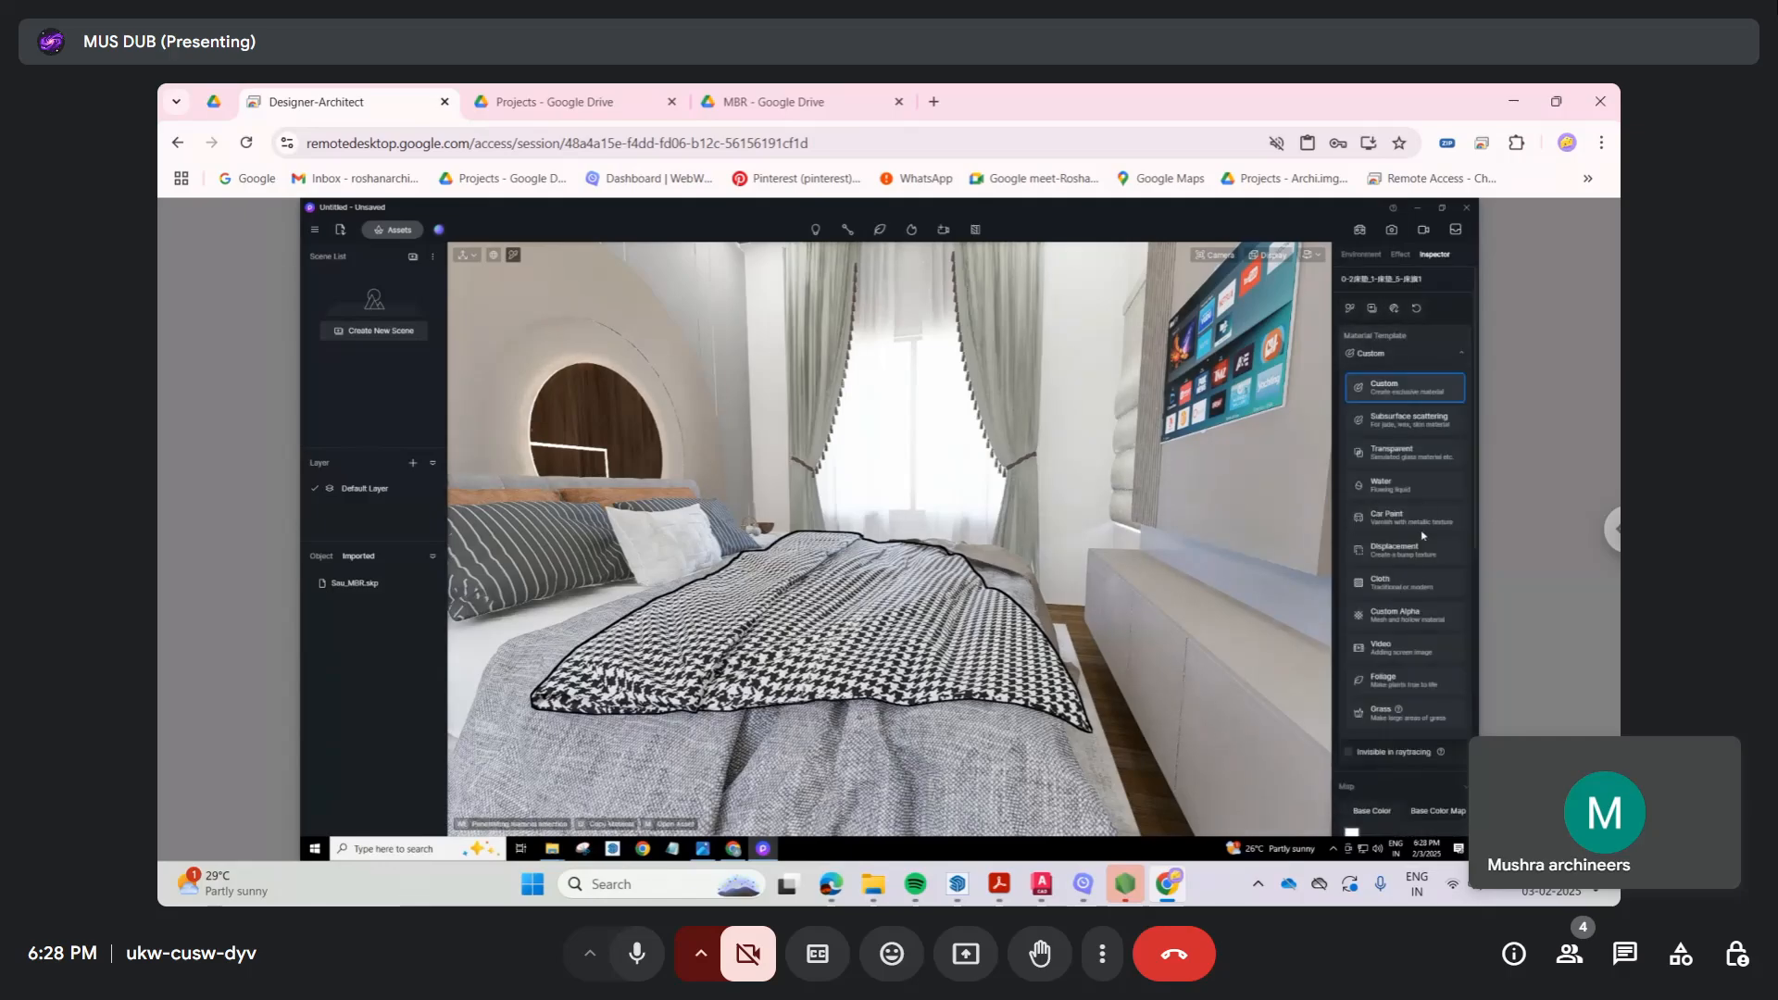
pyautogui.click(1408, 580)
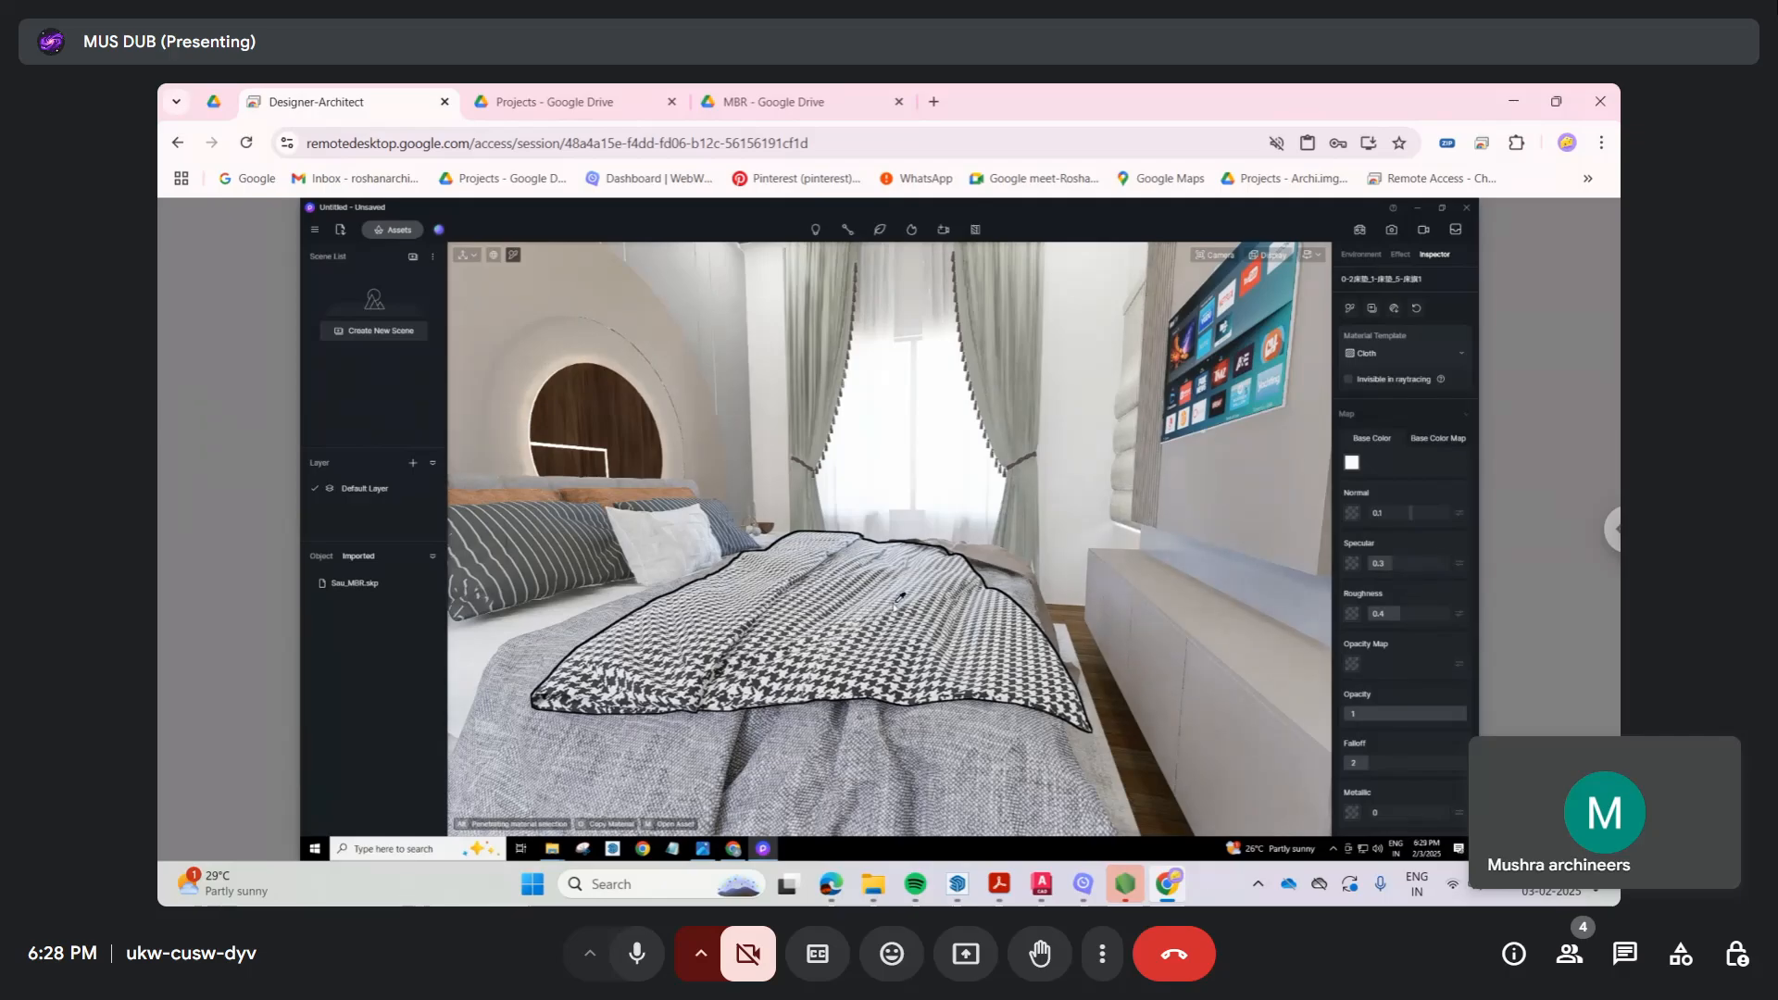
# Step: Set the material template of the grey woven duvet beneath the houndstooth throw to Cloth
pyautogui.click(944, 721)
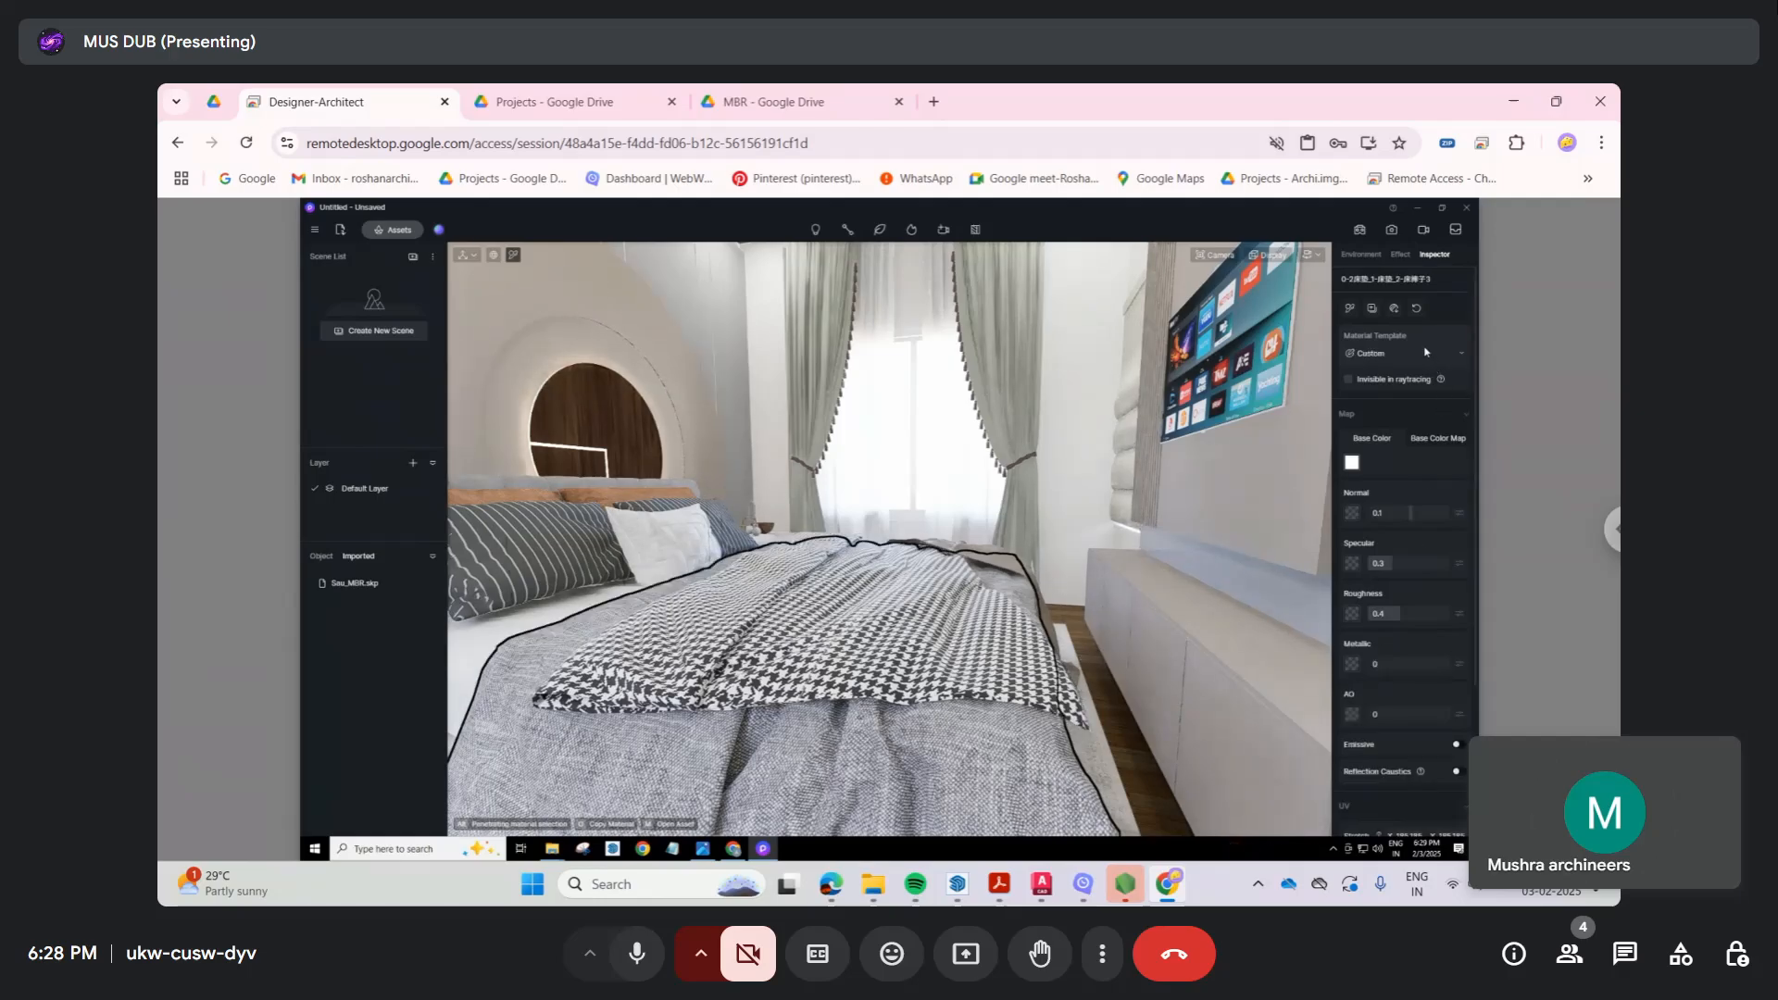
pyautogui.click(1405, 353)
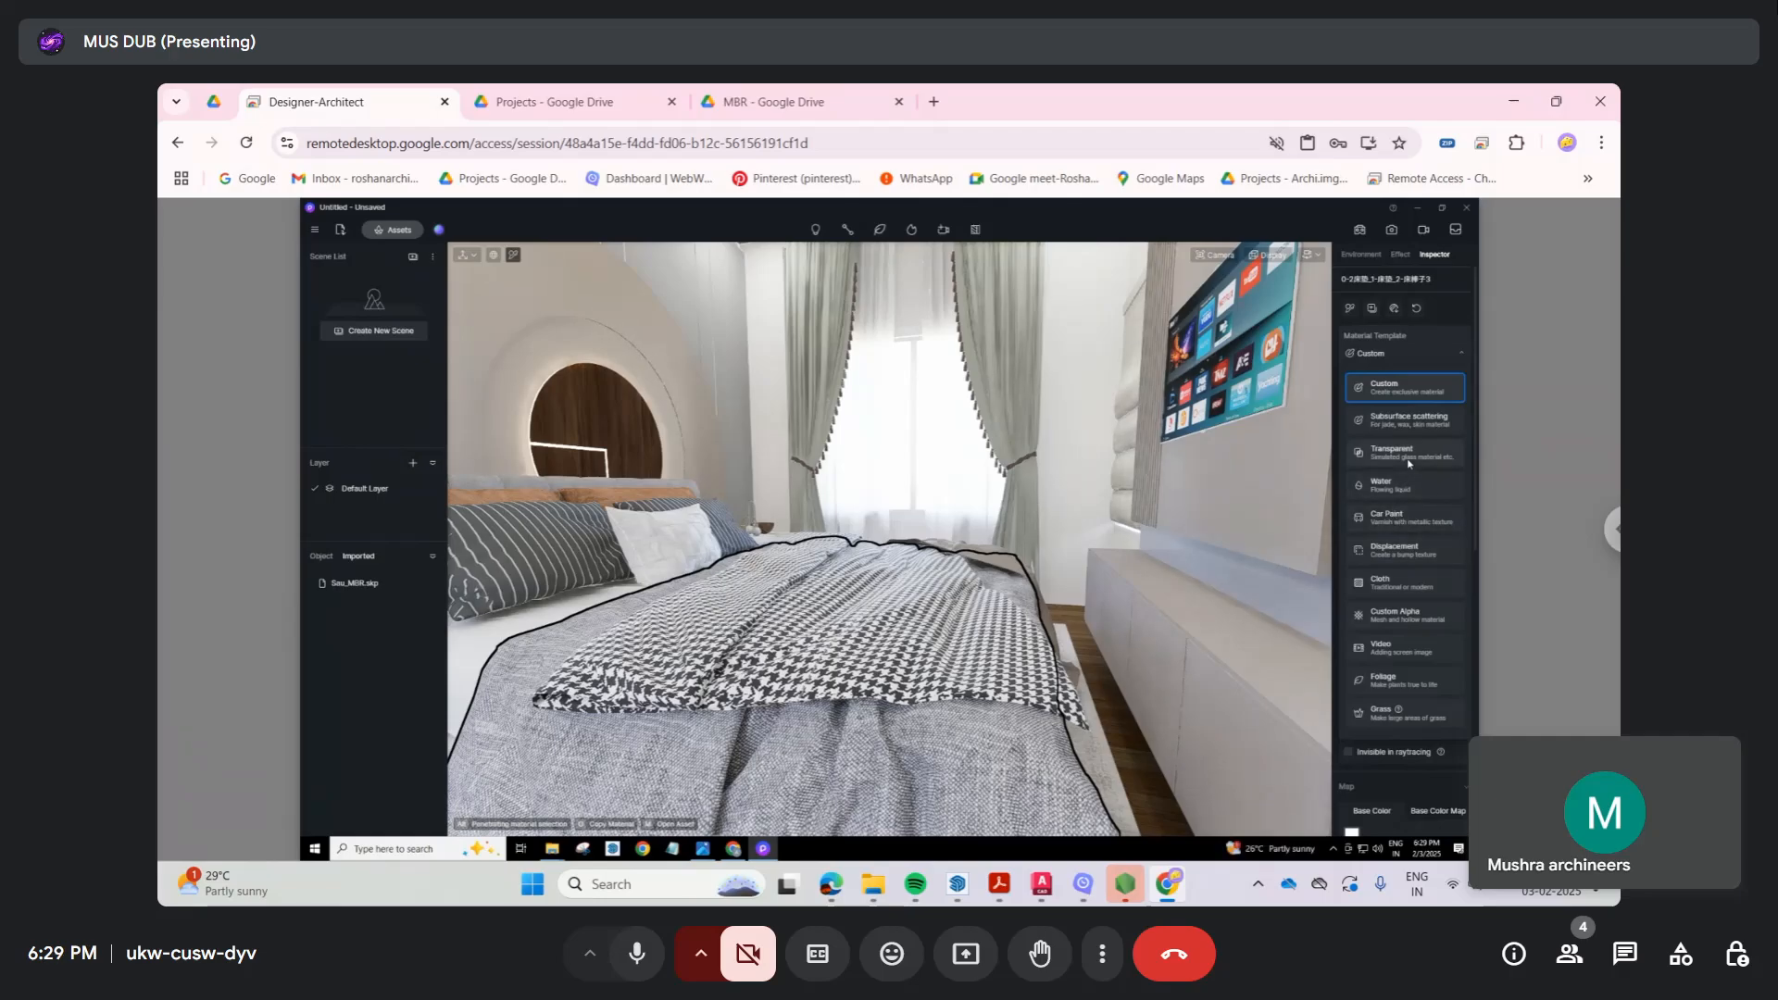
pyautogui.click(1391, 580)
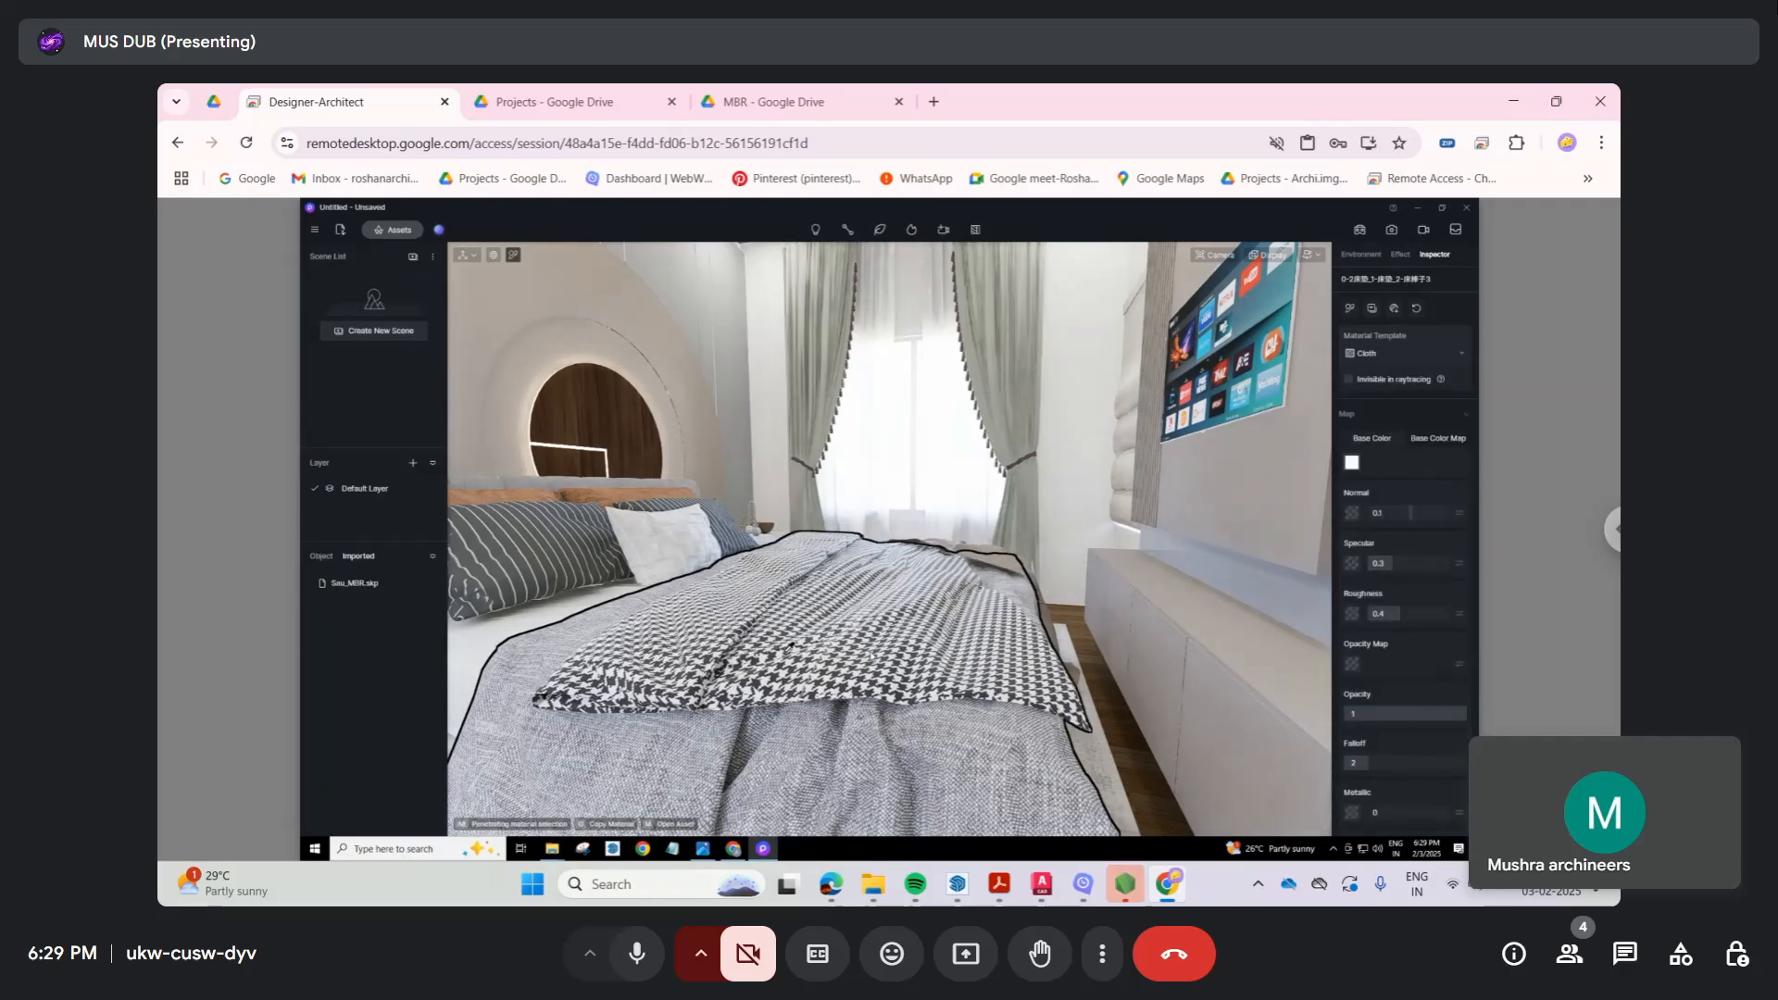
# Step: Apply the Light Grey Striped Rug material from the online Fabric assets to the houndstooth throw
pyautogui.click(392, 230)
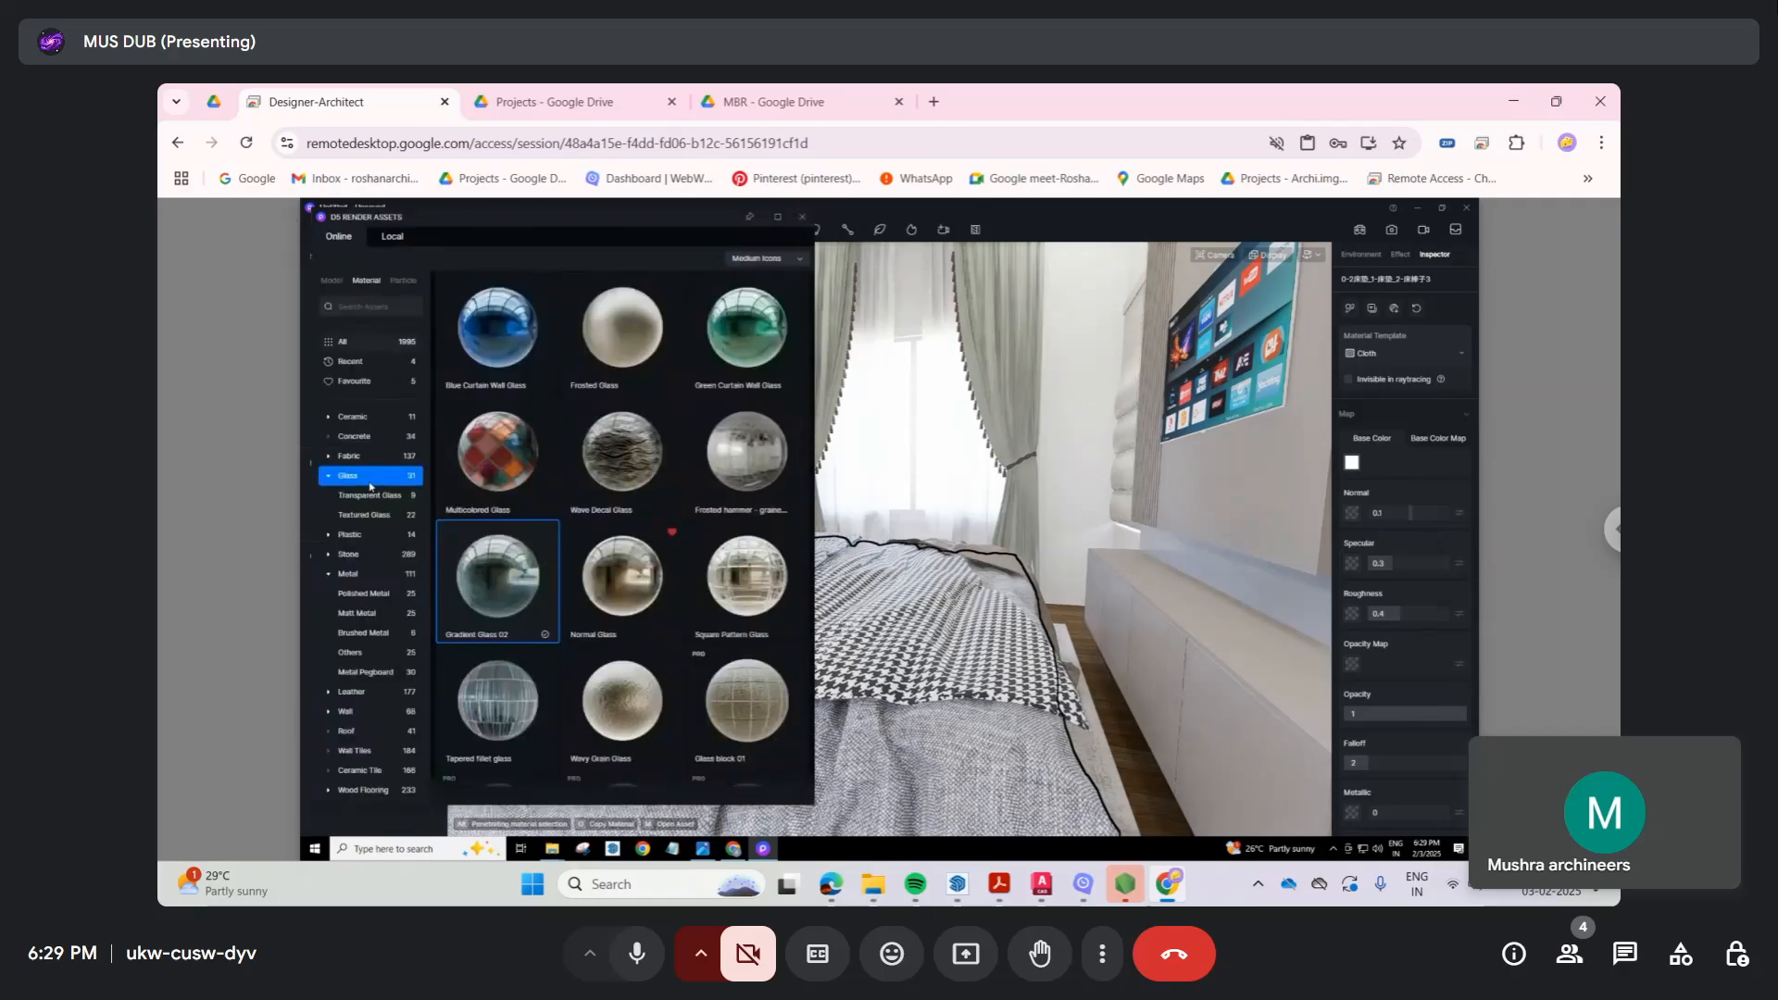
pyautogui.click(352, 456)
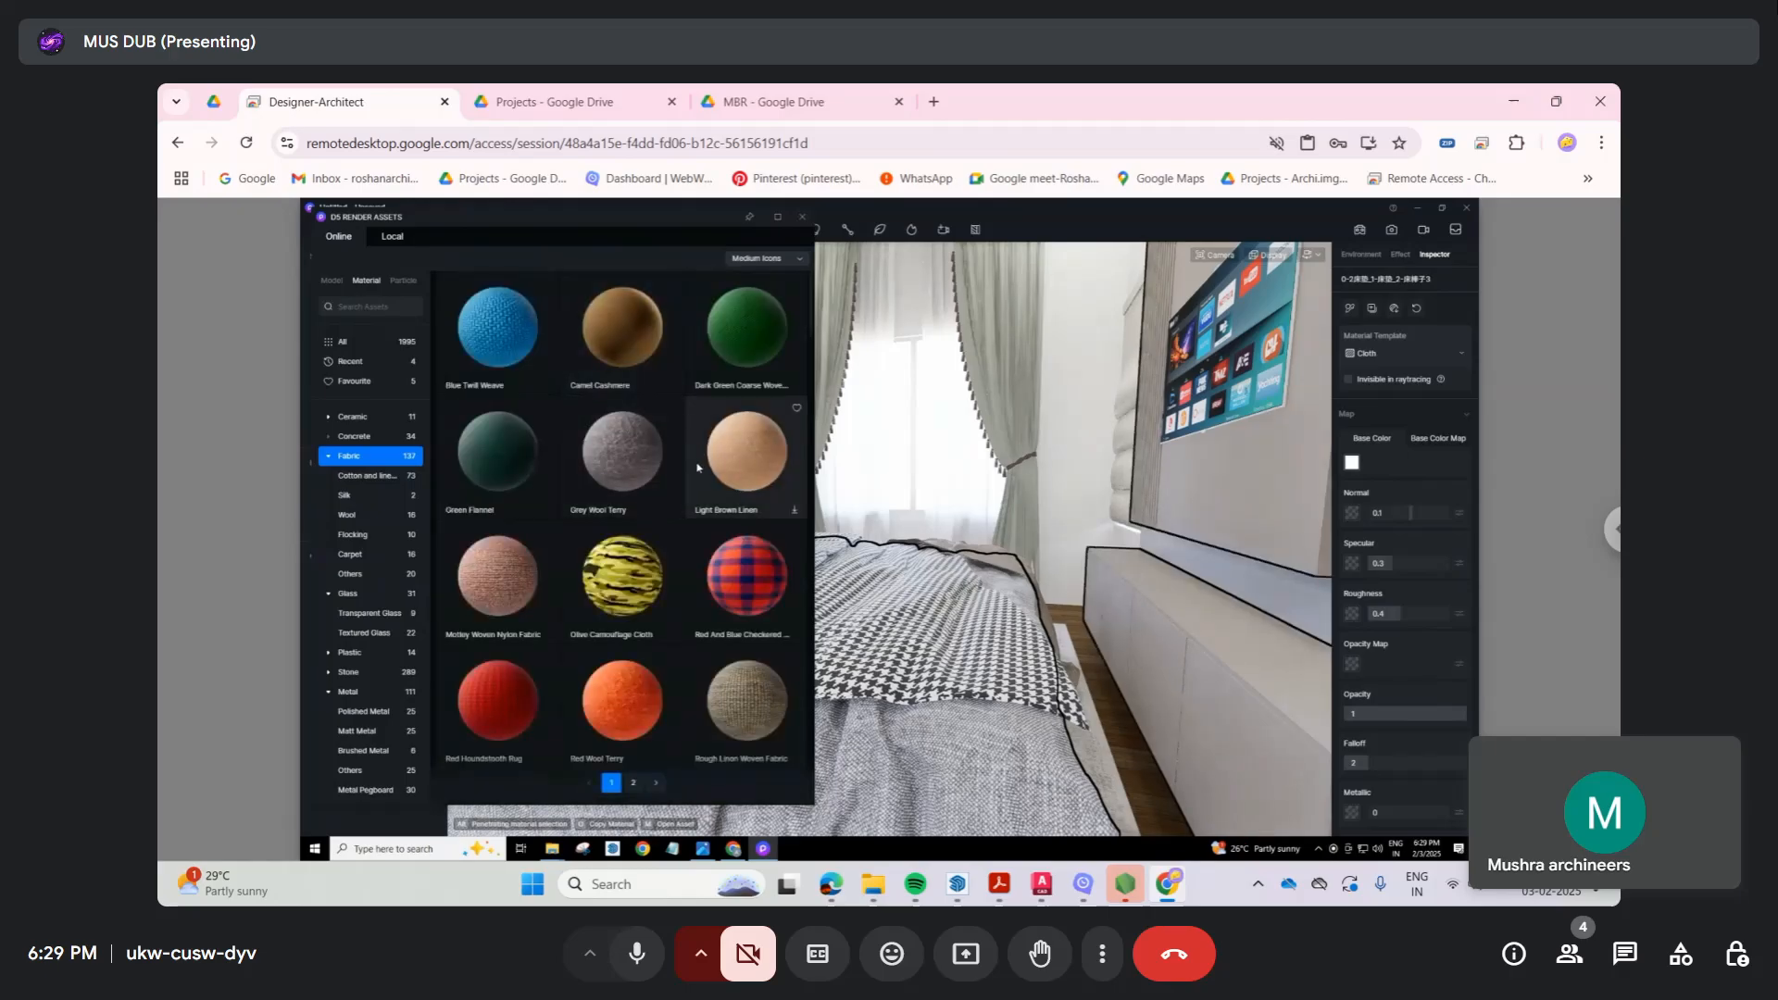
pyautogui.scroll(-4, 662, 469)
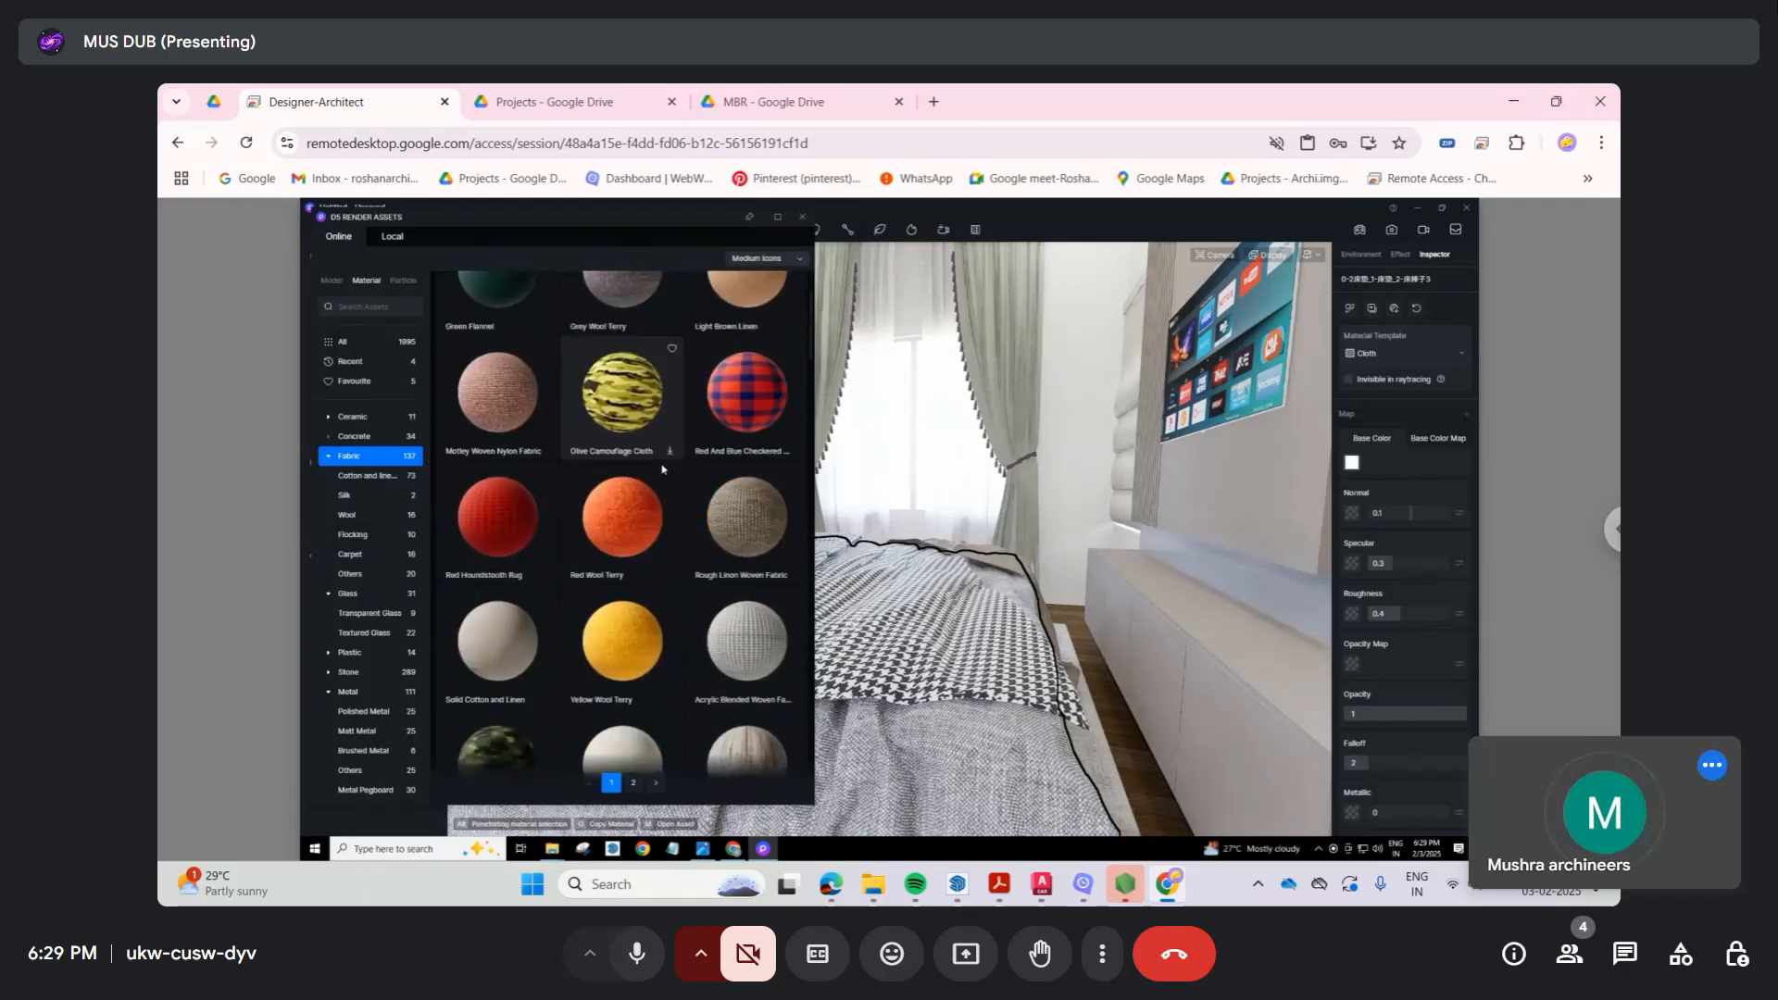
pyautogui.scroll(-5, 667, 470)
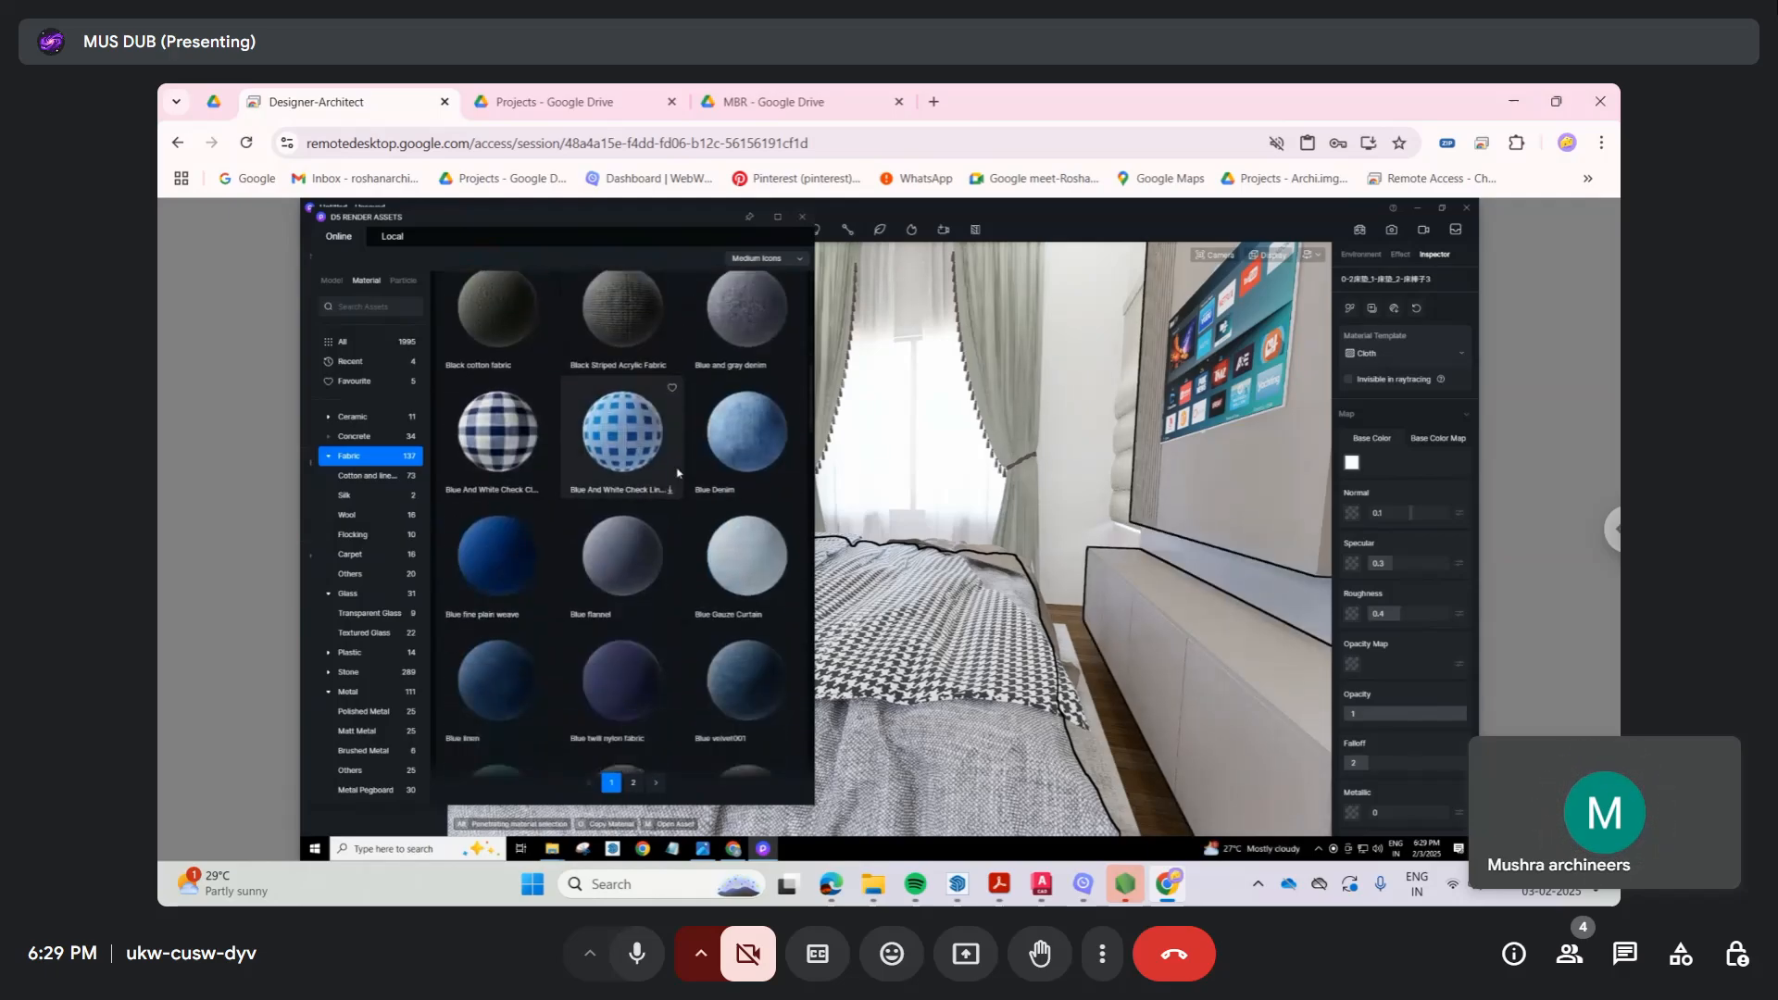
pyautogui.scroll(-6, 676, 471)
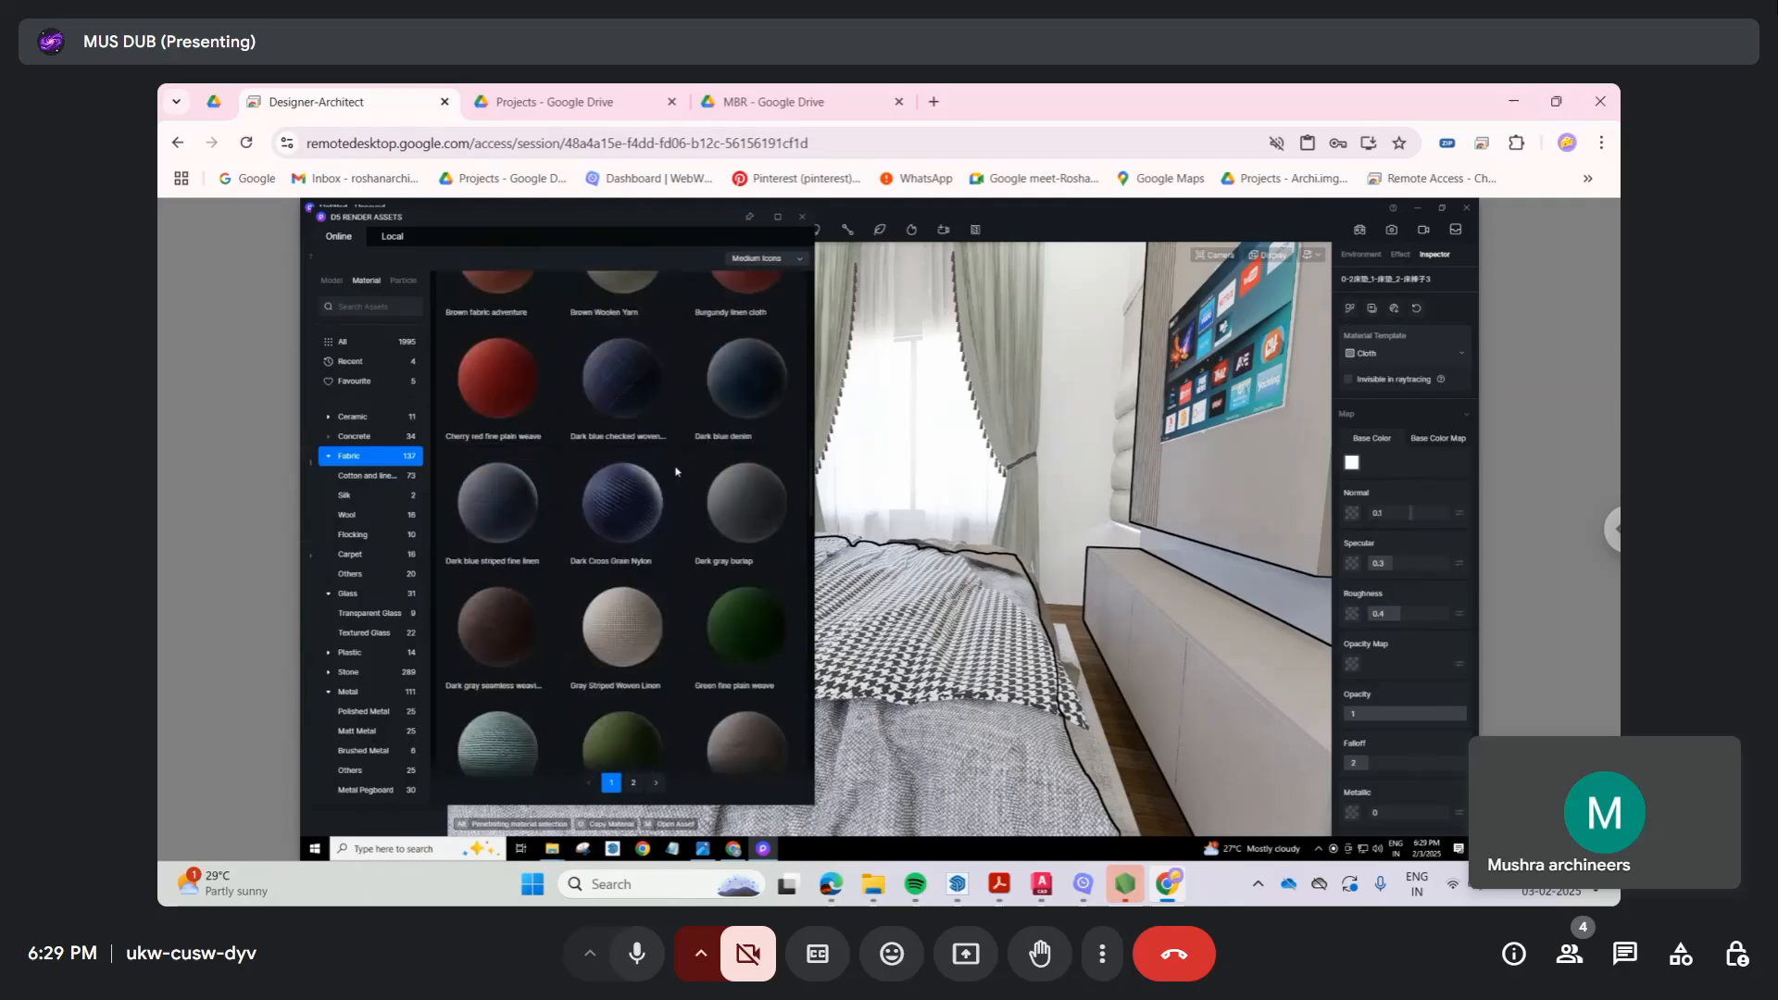
pyautogui.scroll(-5, 676, 472)
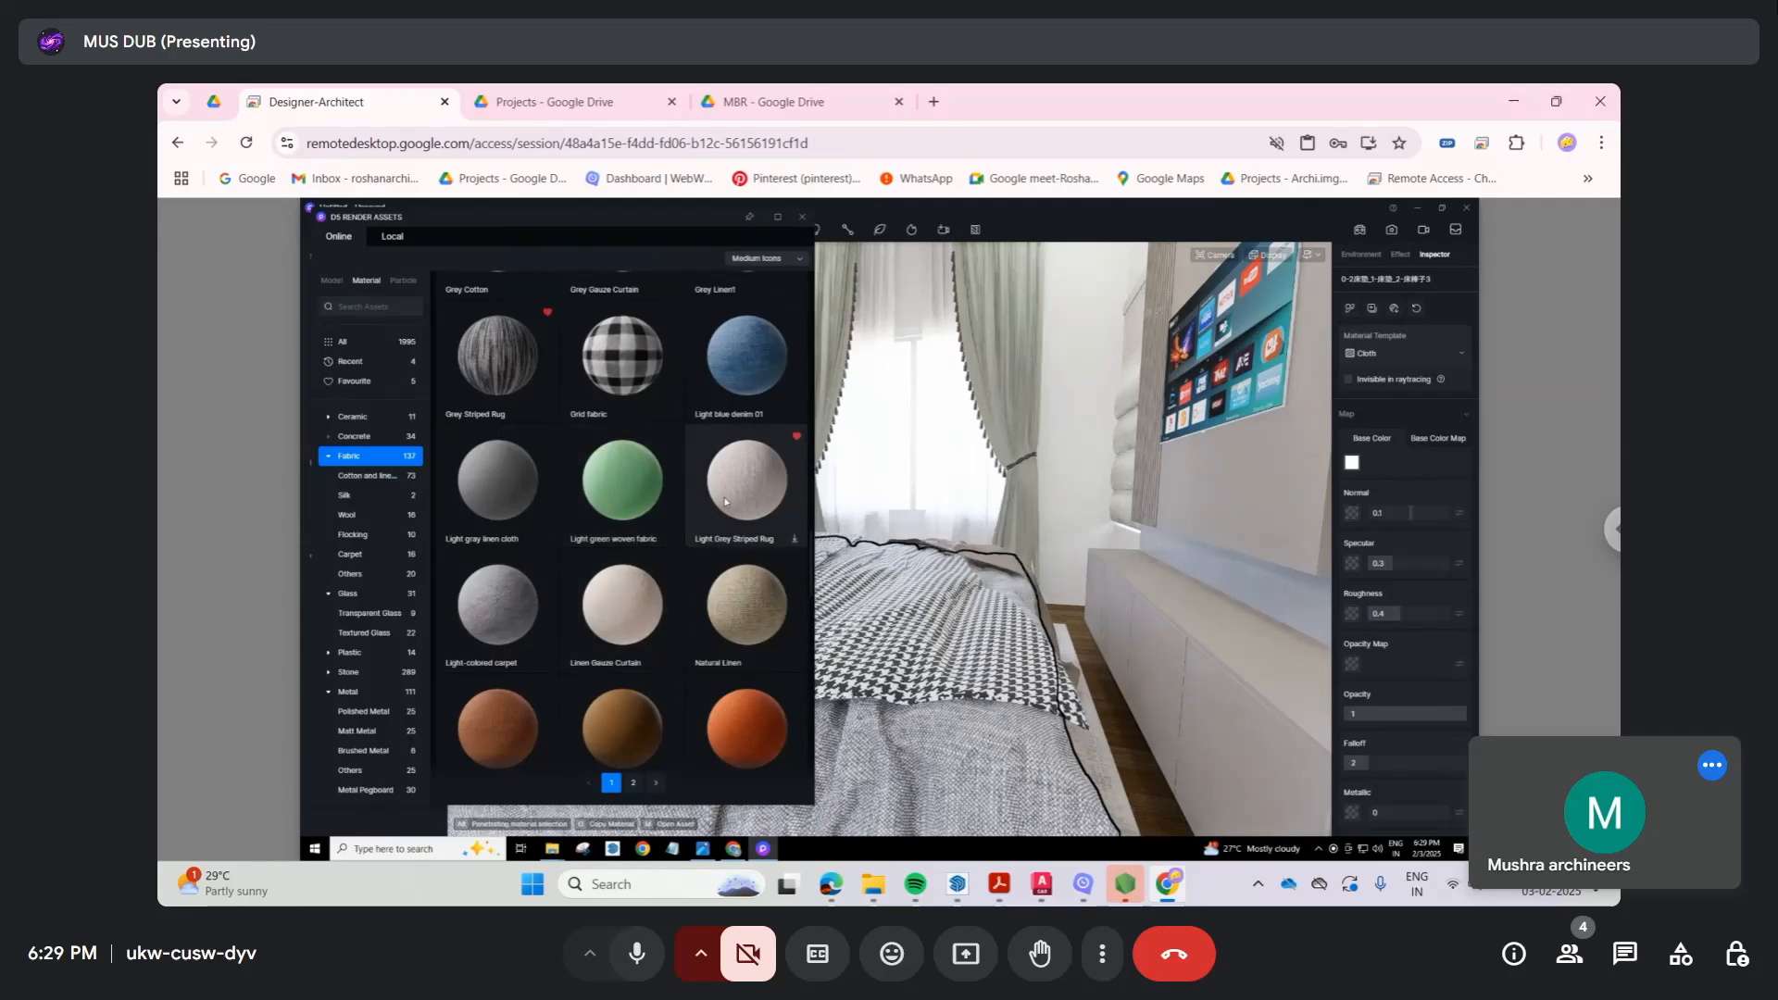
pyautogui.click(772, 468)
pyautogui.scroll(-4, 571, 560)
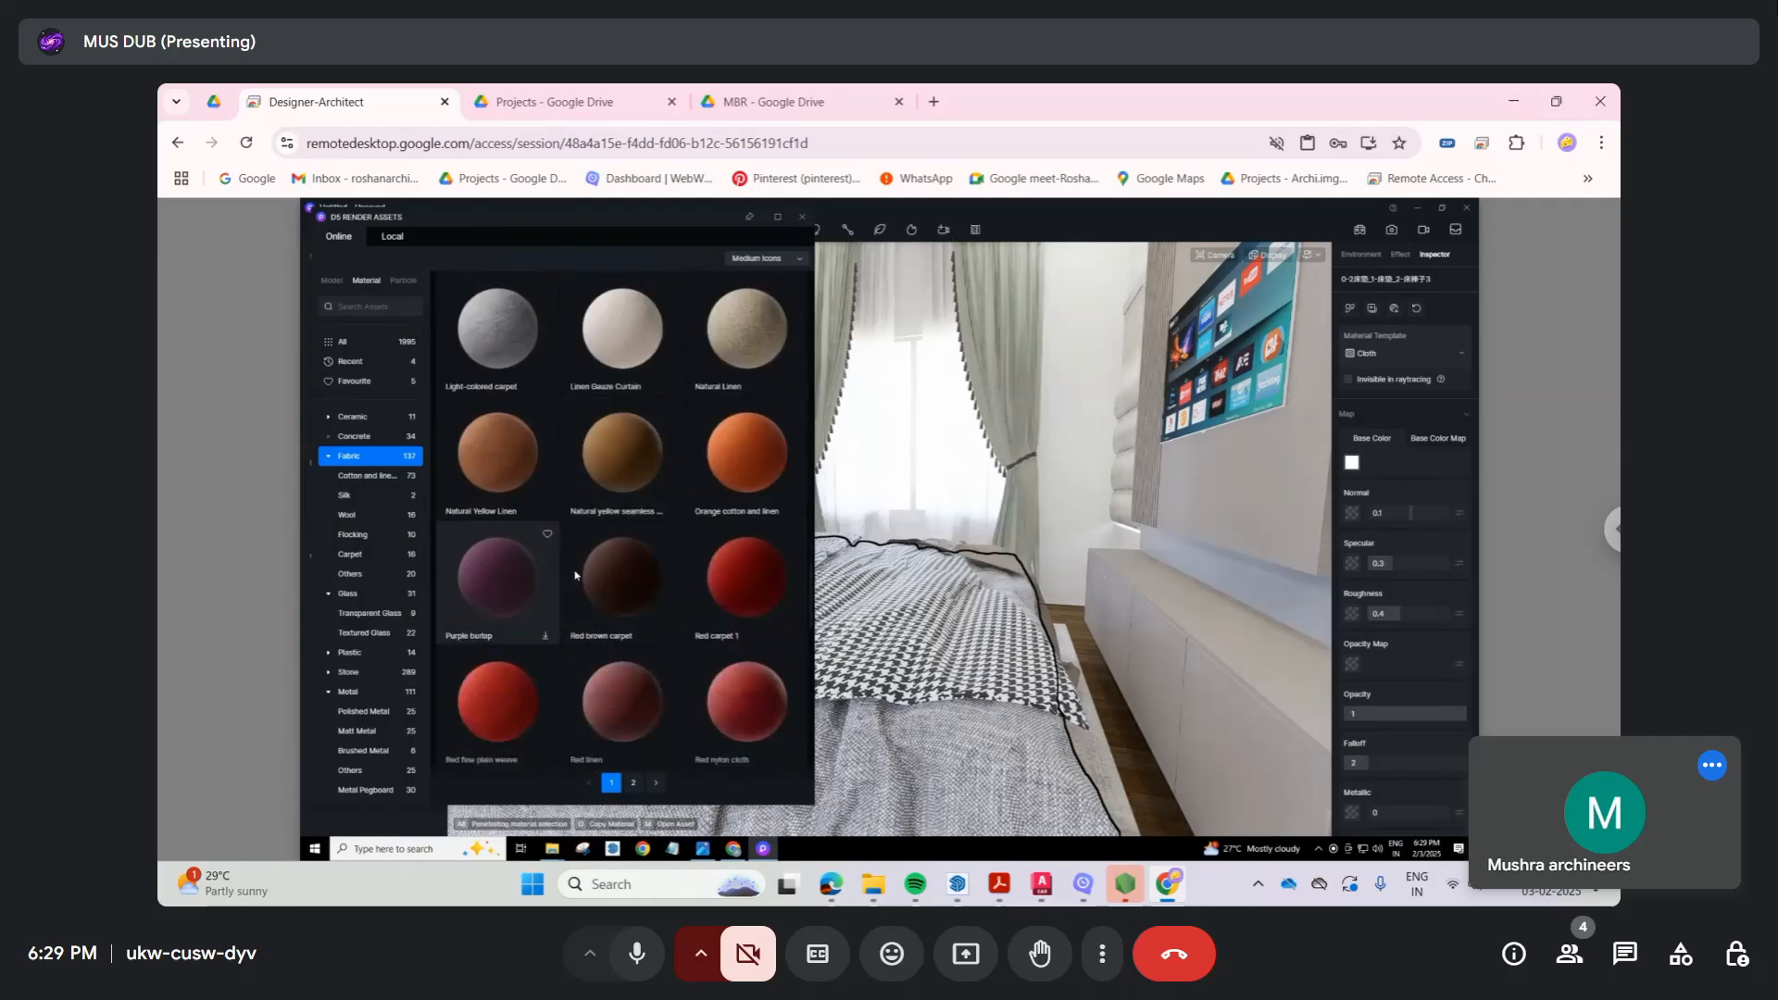
pyautogui.scroll(-3, 571, 560)
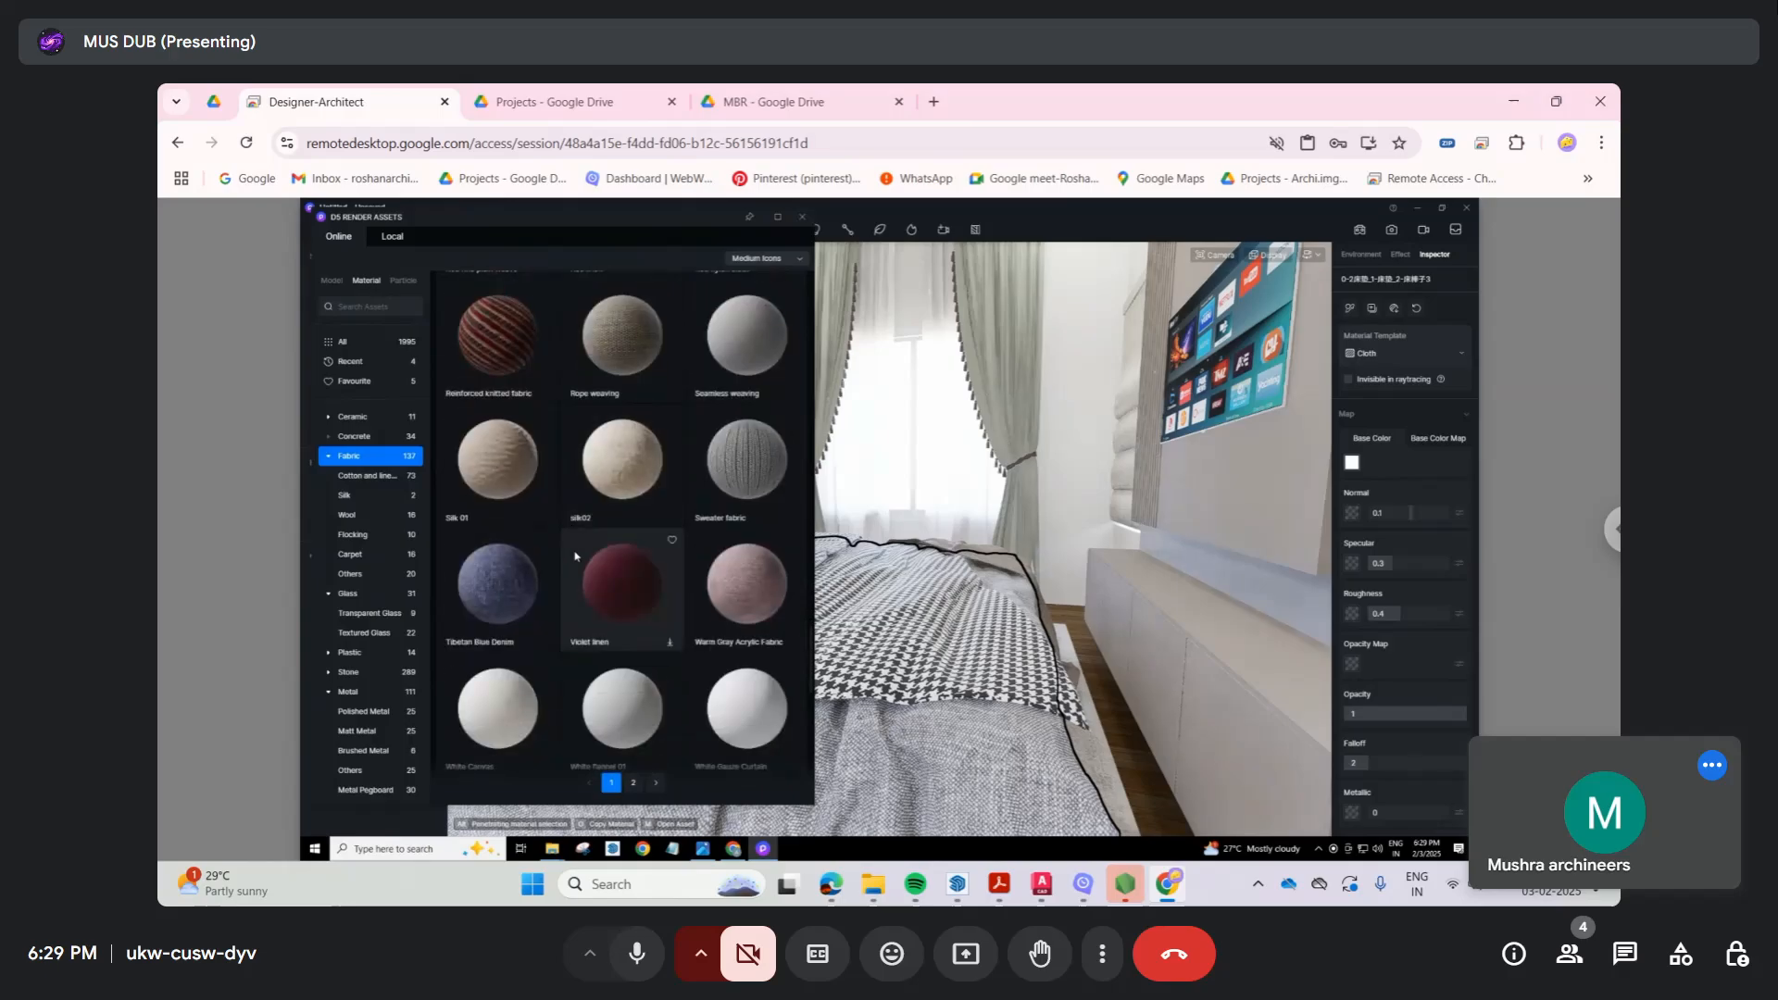
pyautogui.scroll(7, 575, 555)
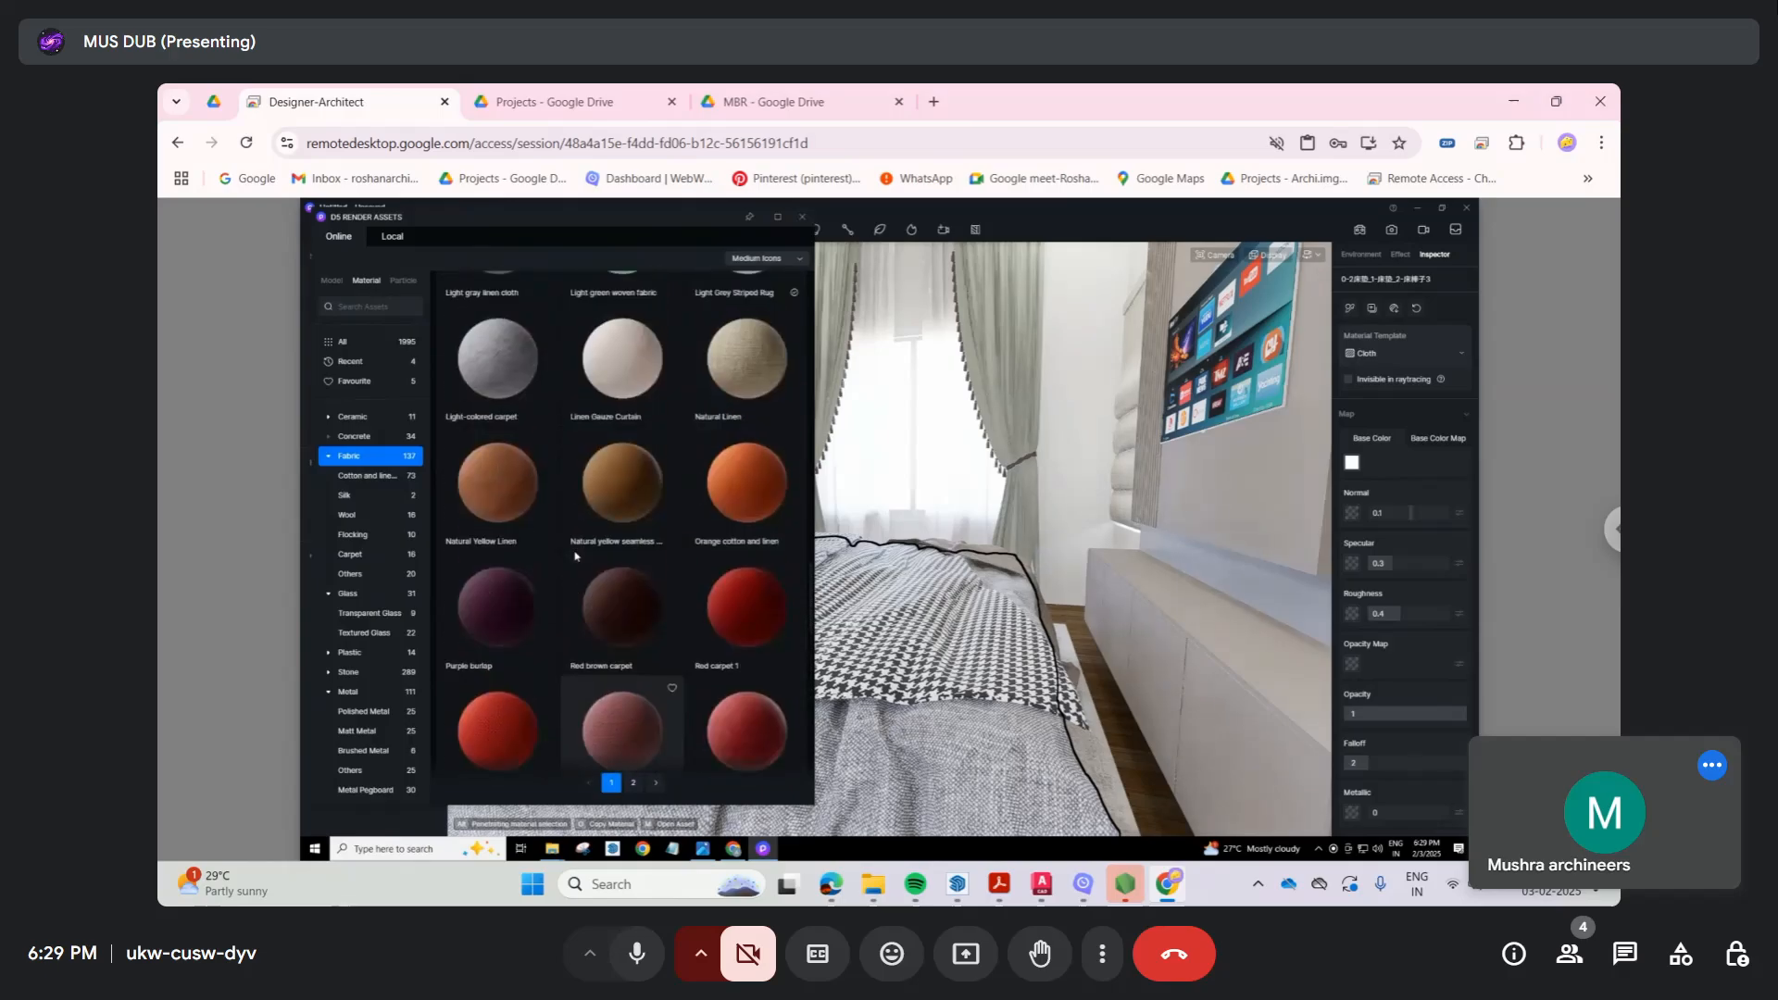
pyautogui.click(742, 530)
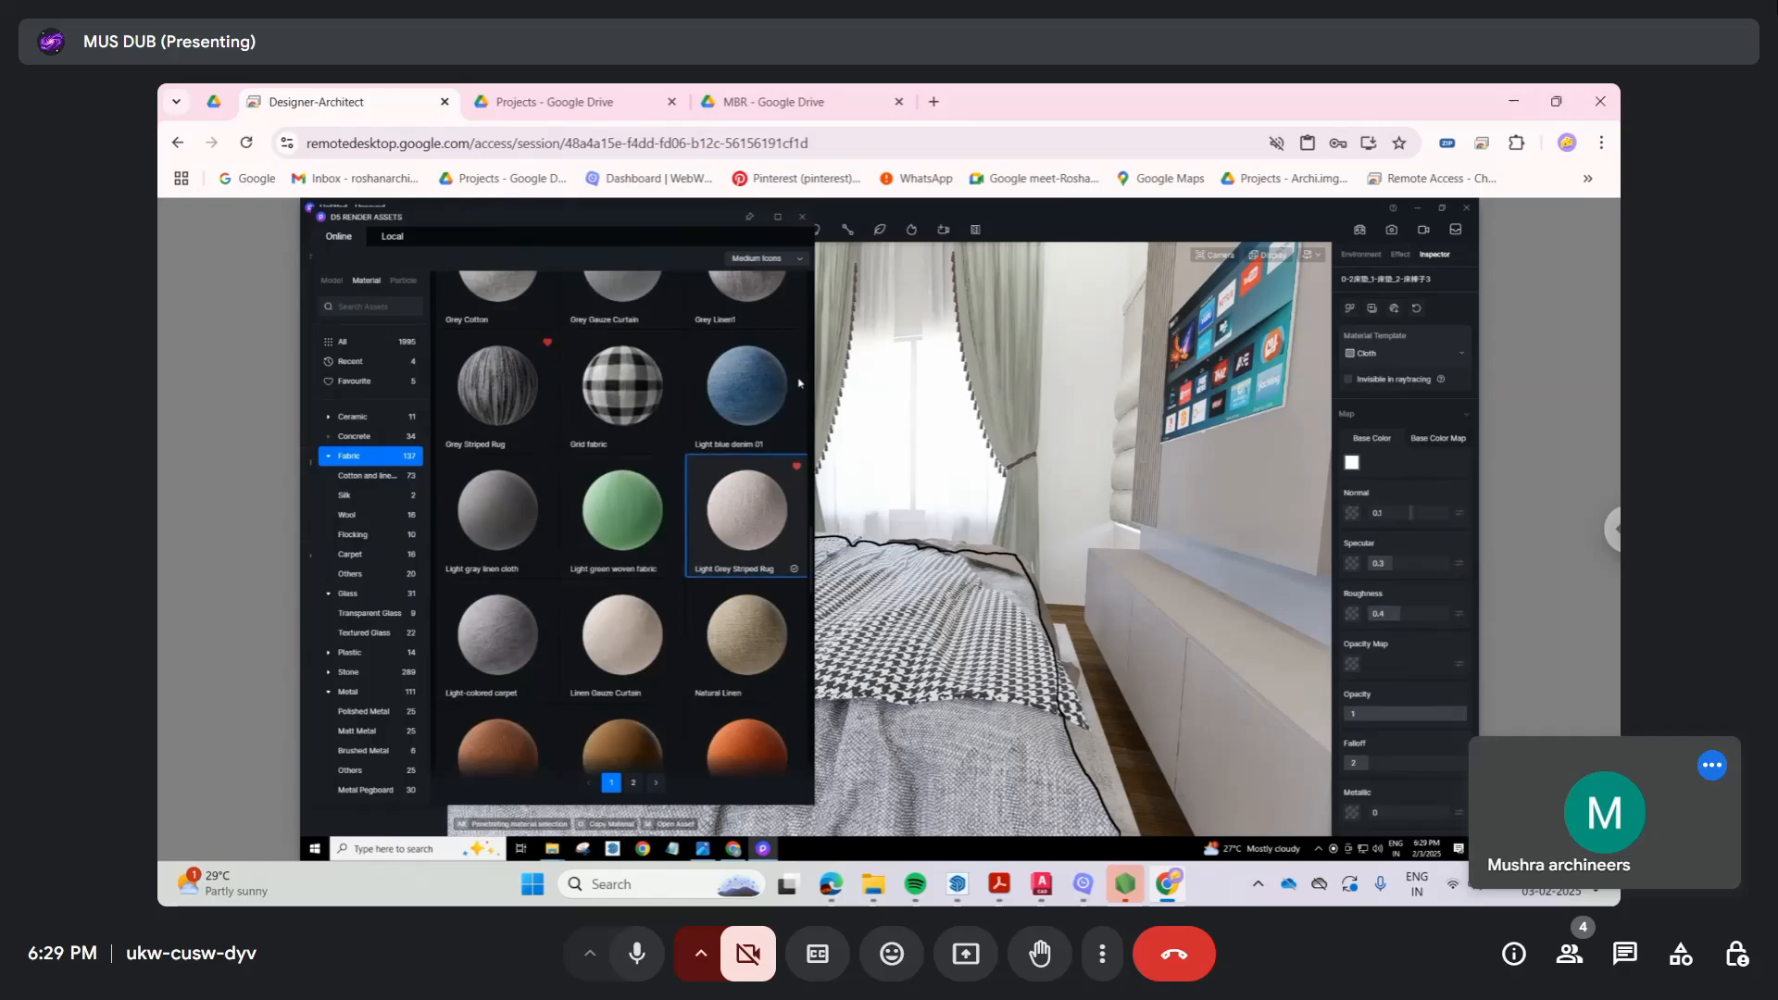
pyautogui.click(802, 218)
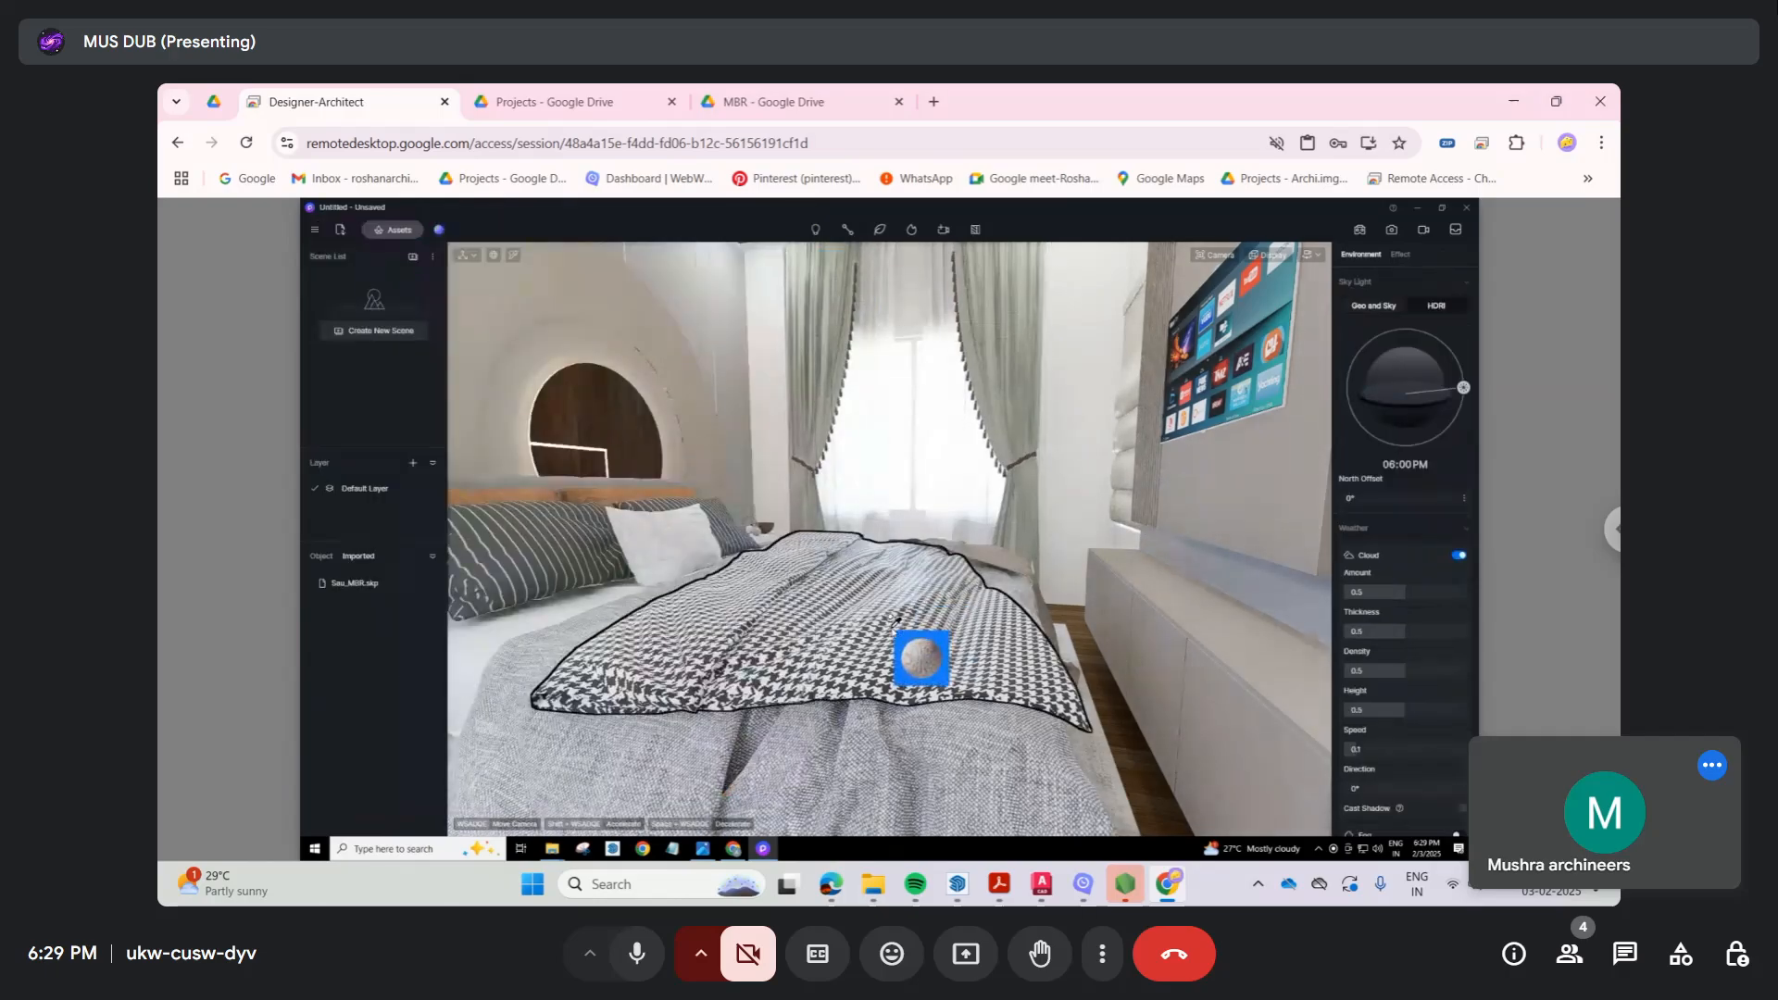
pyautogui.click(895, 619)
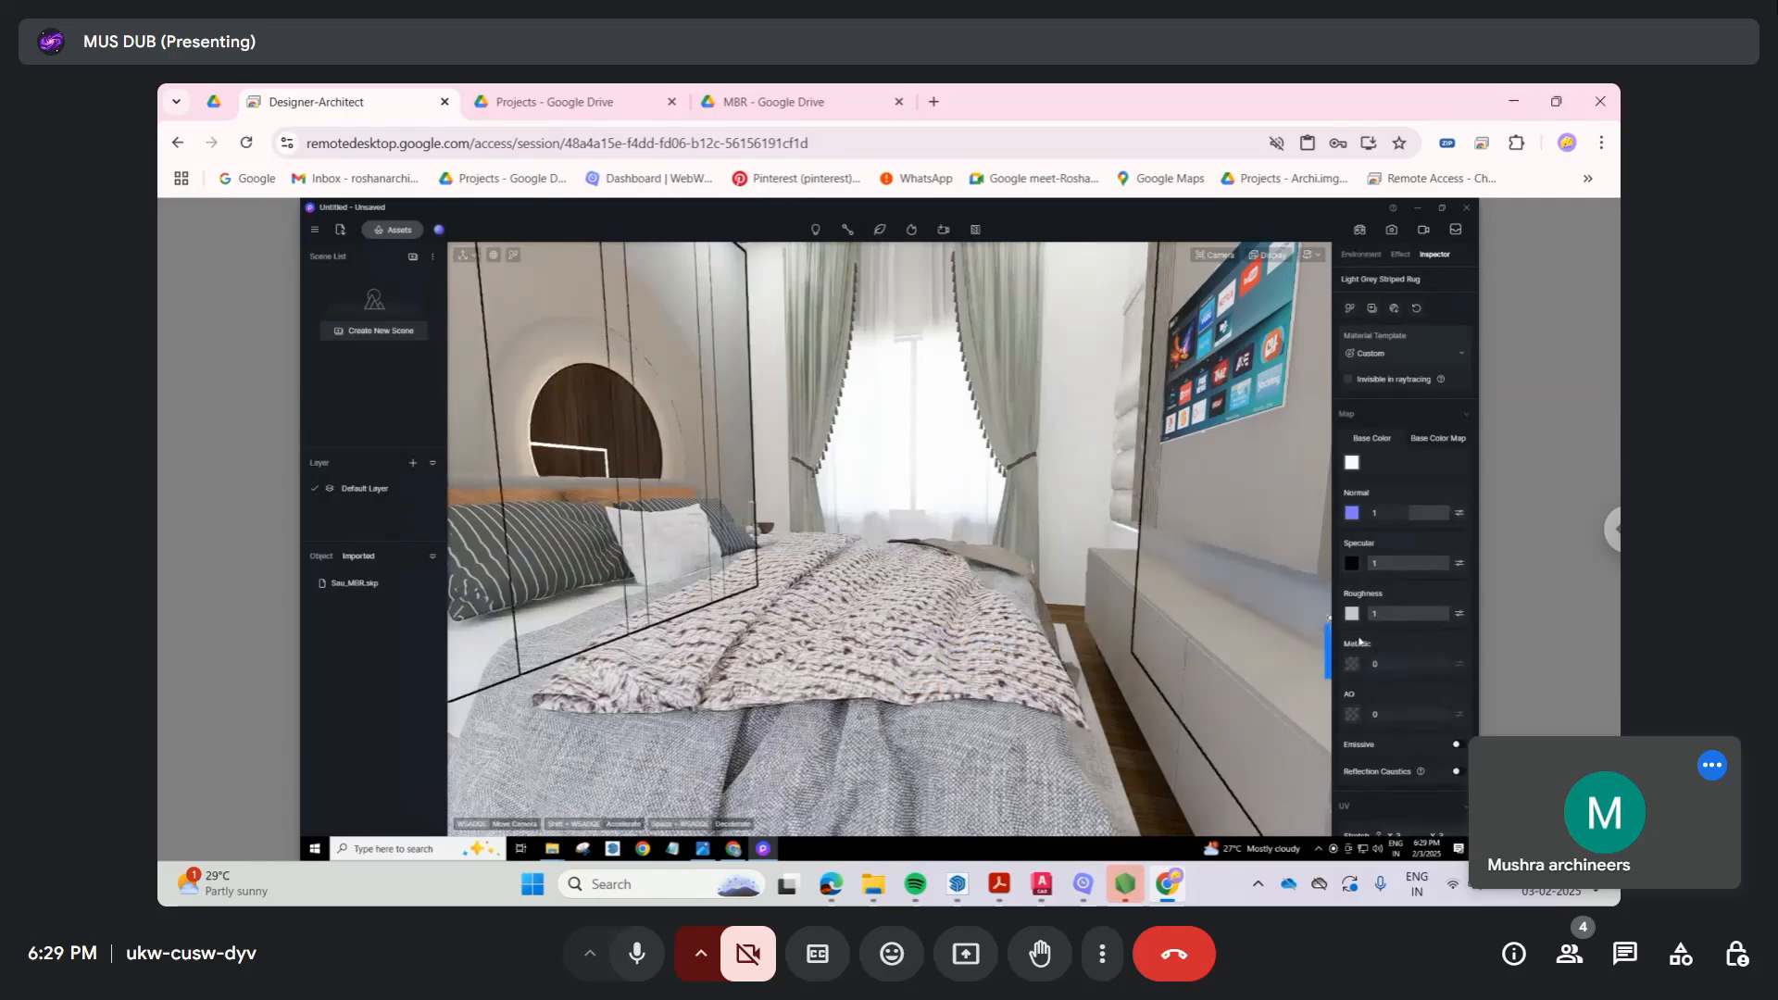
# Step: Make the throw's Light Grey Striped Rug pattern finer by setting its UV stretch to 14.19 in X and Y
pyautogui.scroll(-2, 1376, 650)
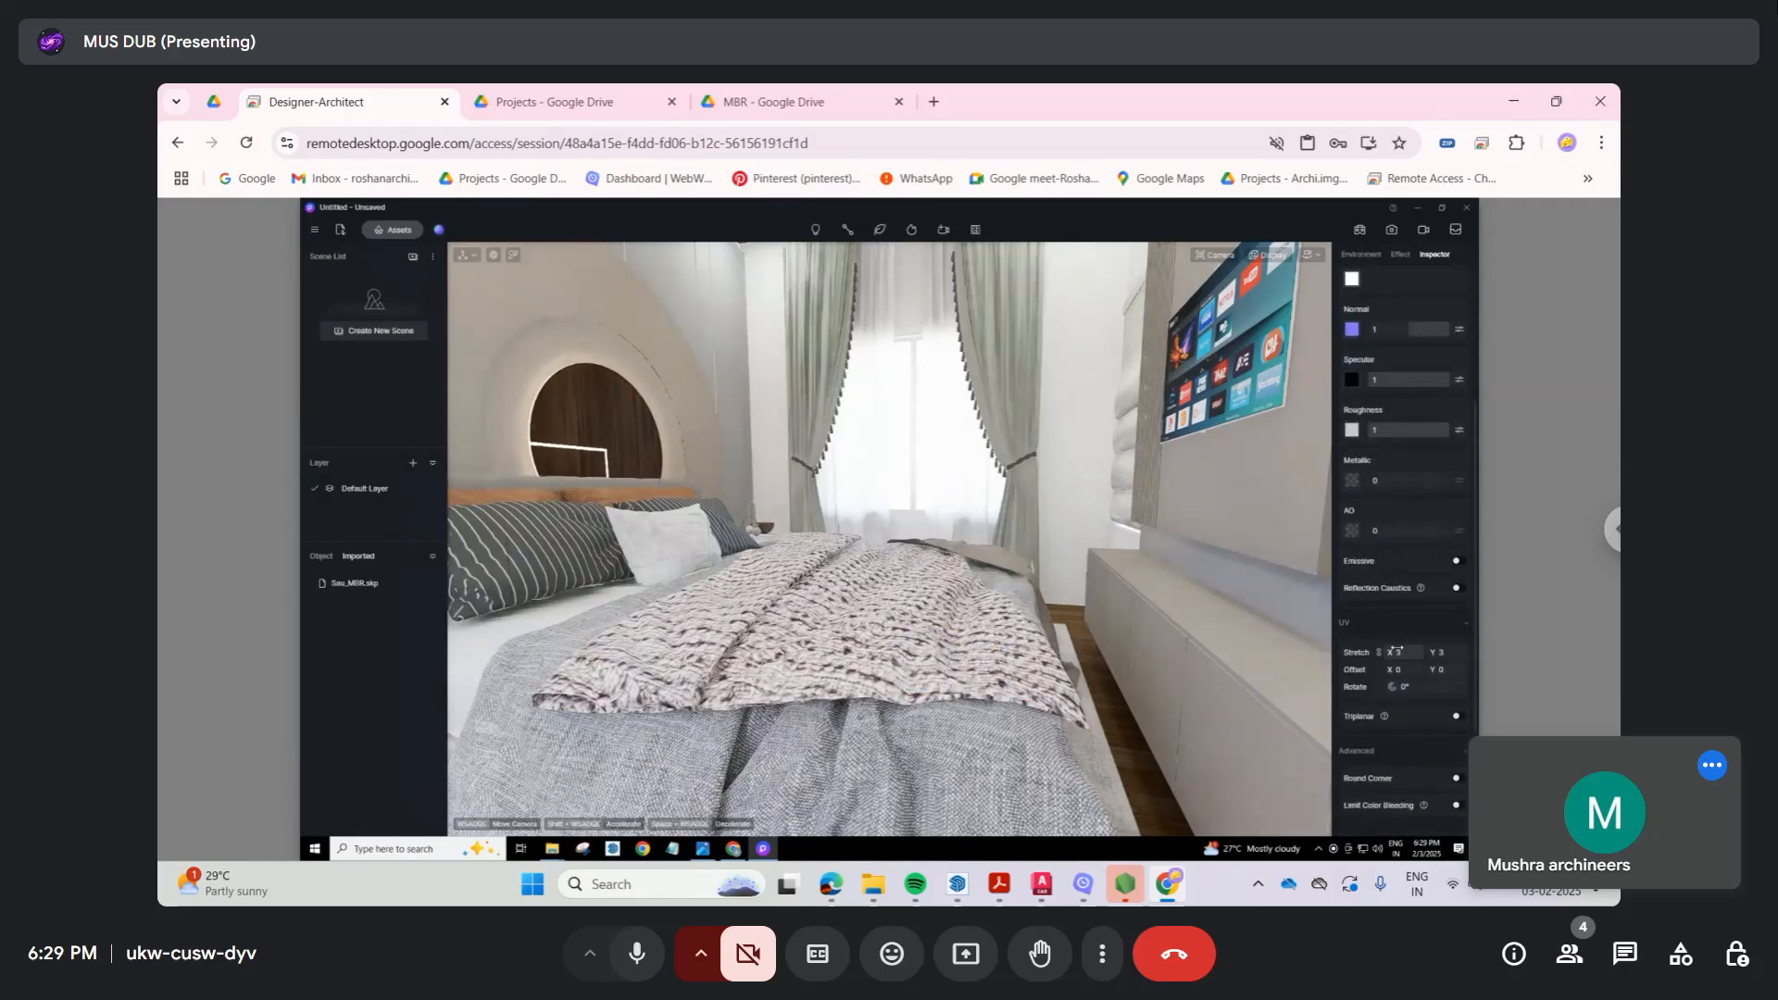
pyautogui.moveTo(1396, 650); pyautogui.dragTo(1450, 650)
pyautogui.moveTo(1479, 656); pyautogui.dragTo(1606, 662)
pyautogui.moveTo(1404, 653); pyautogui.dragTo(1571, 652)
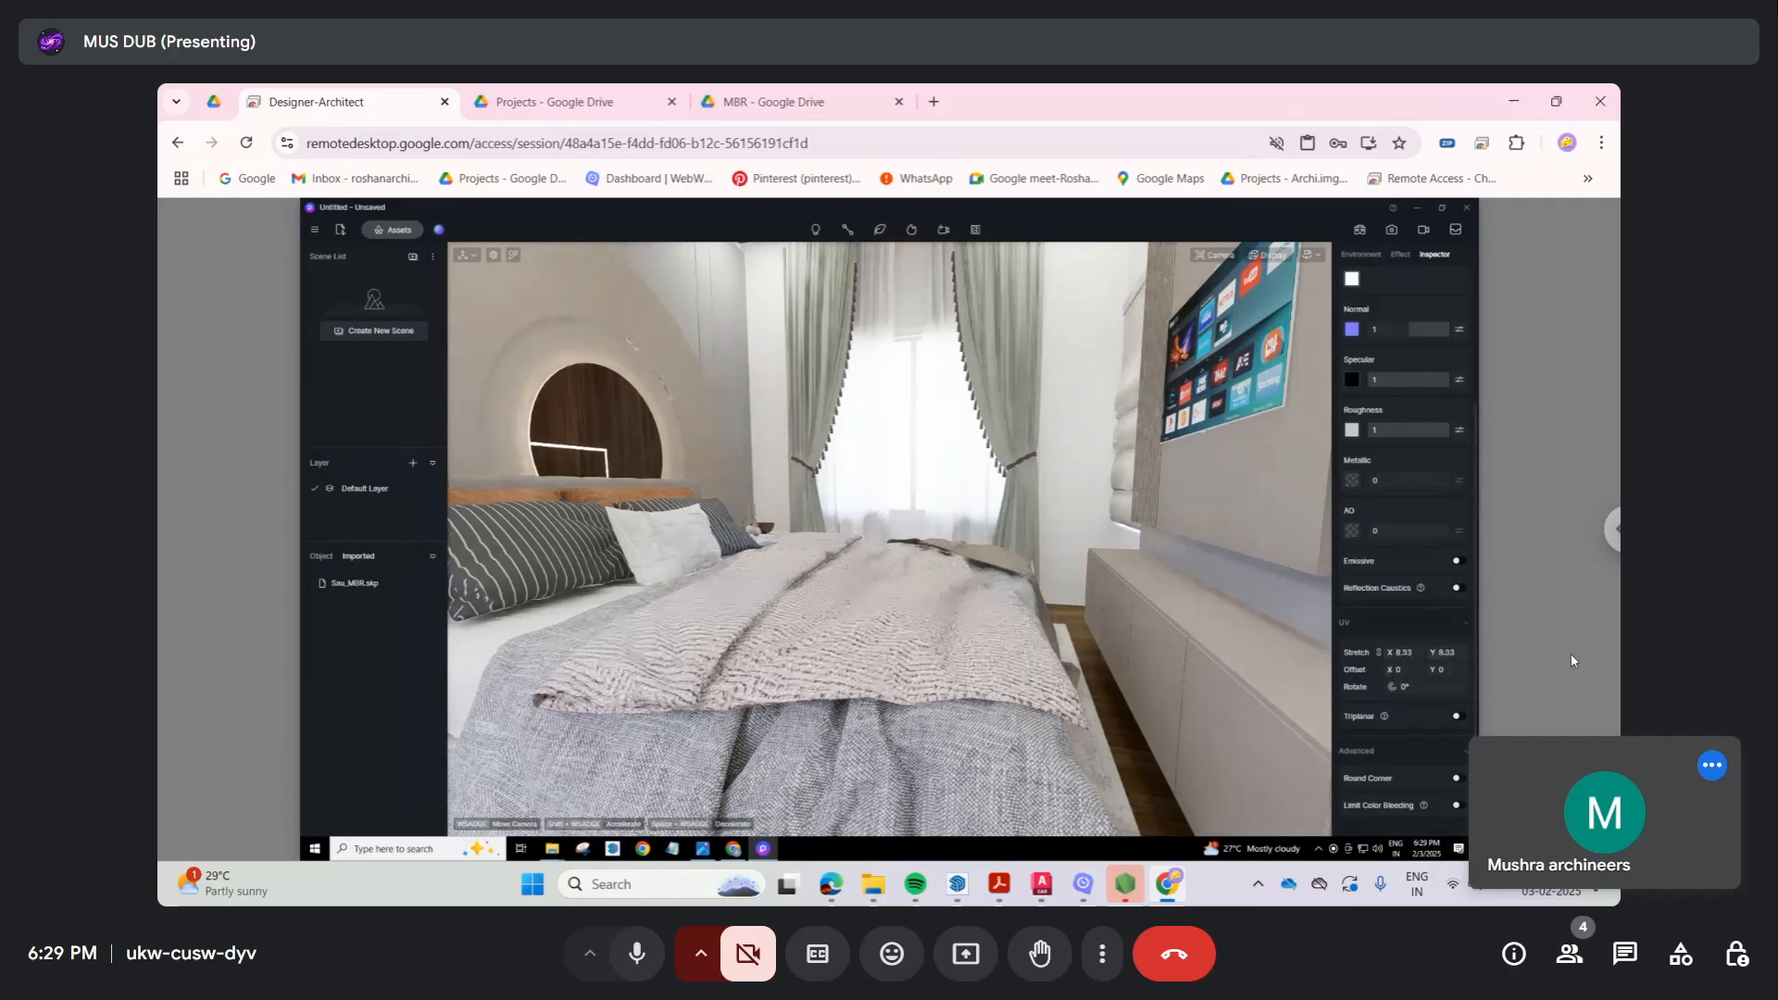
pyautogui.moveTo(1403, 653); pyautogui.dragTo(1592, 647)
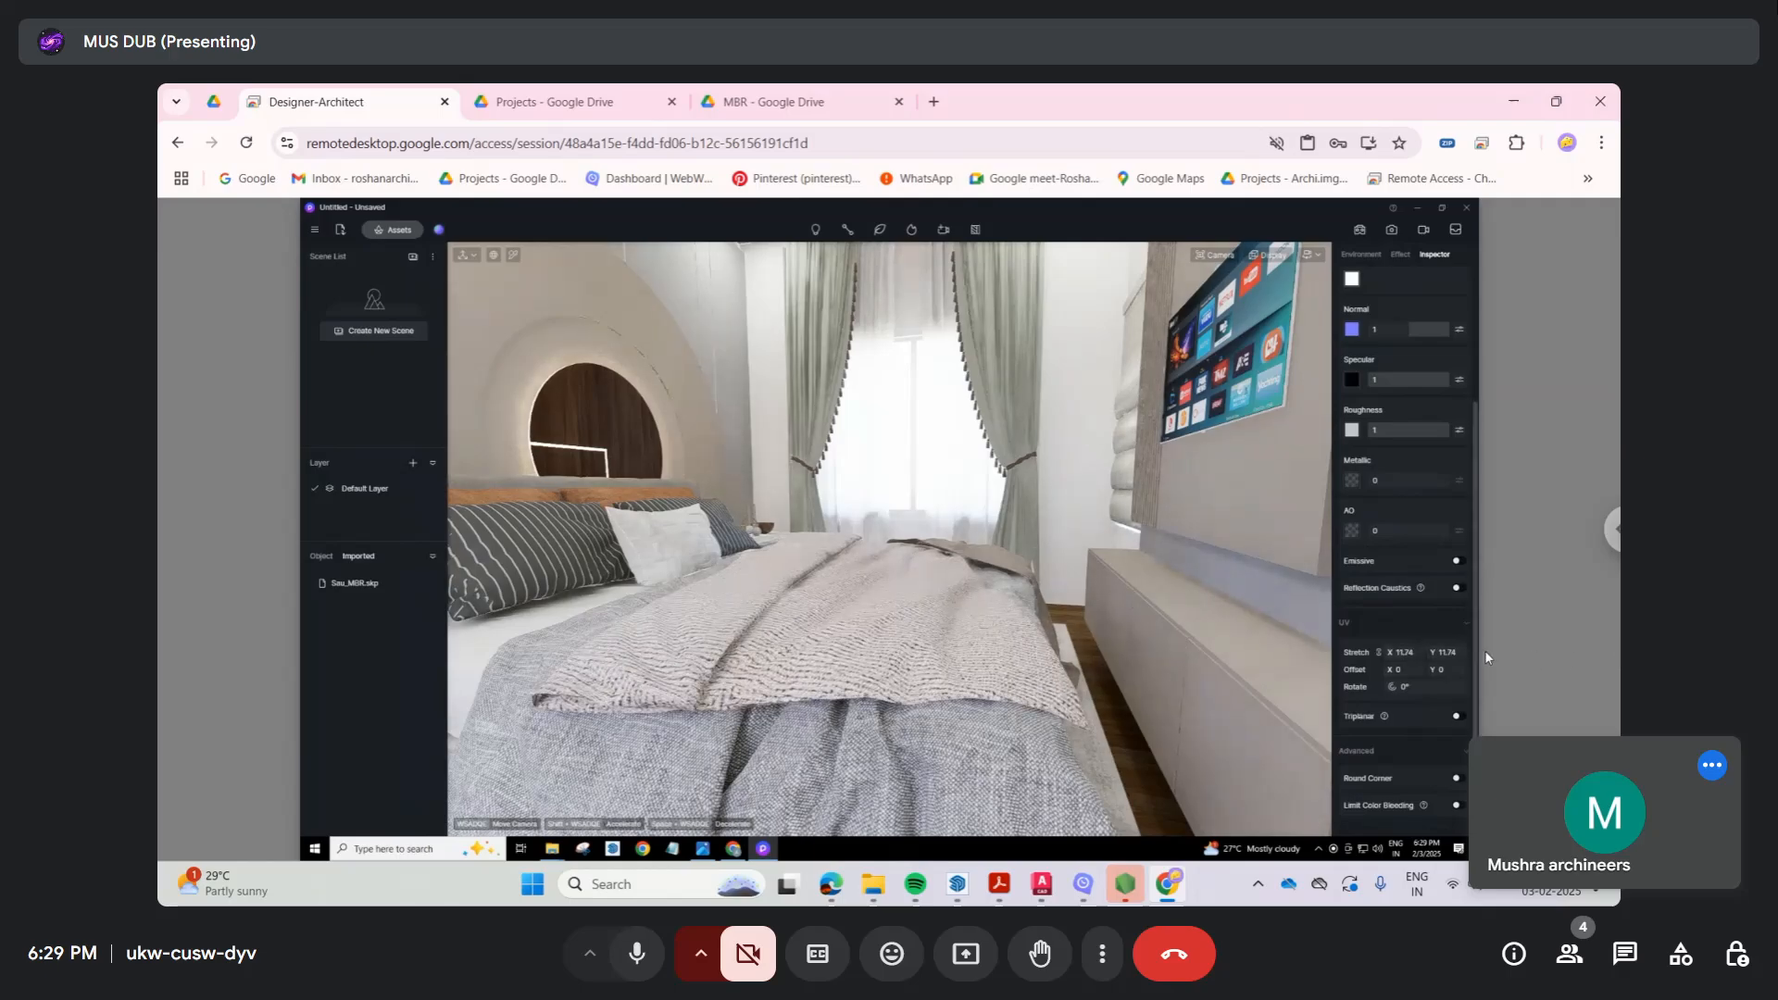
pyautogui.moveTo(1408, 653); pyautogui.dragTo(1599, 661)
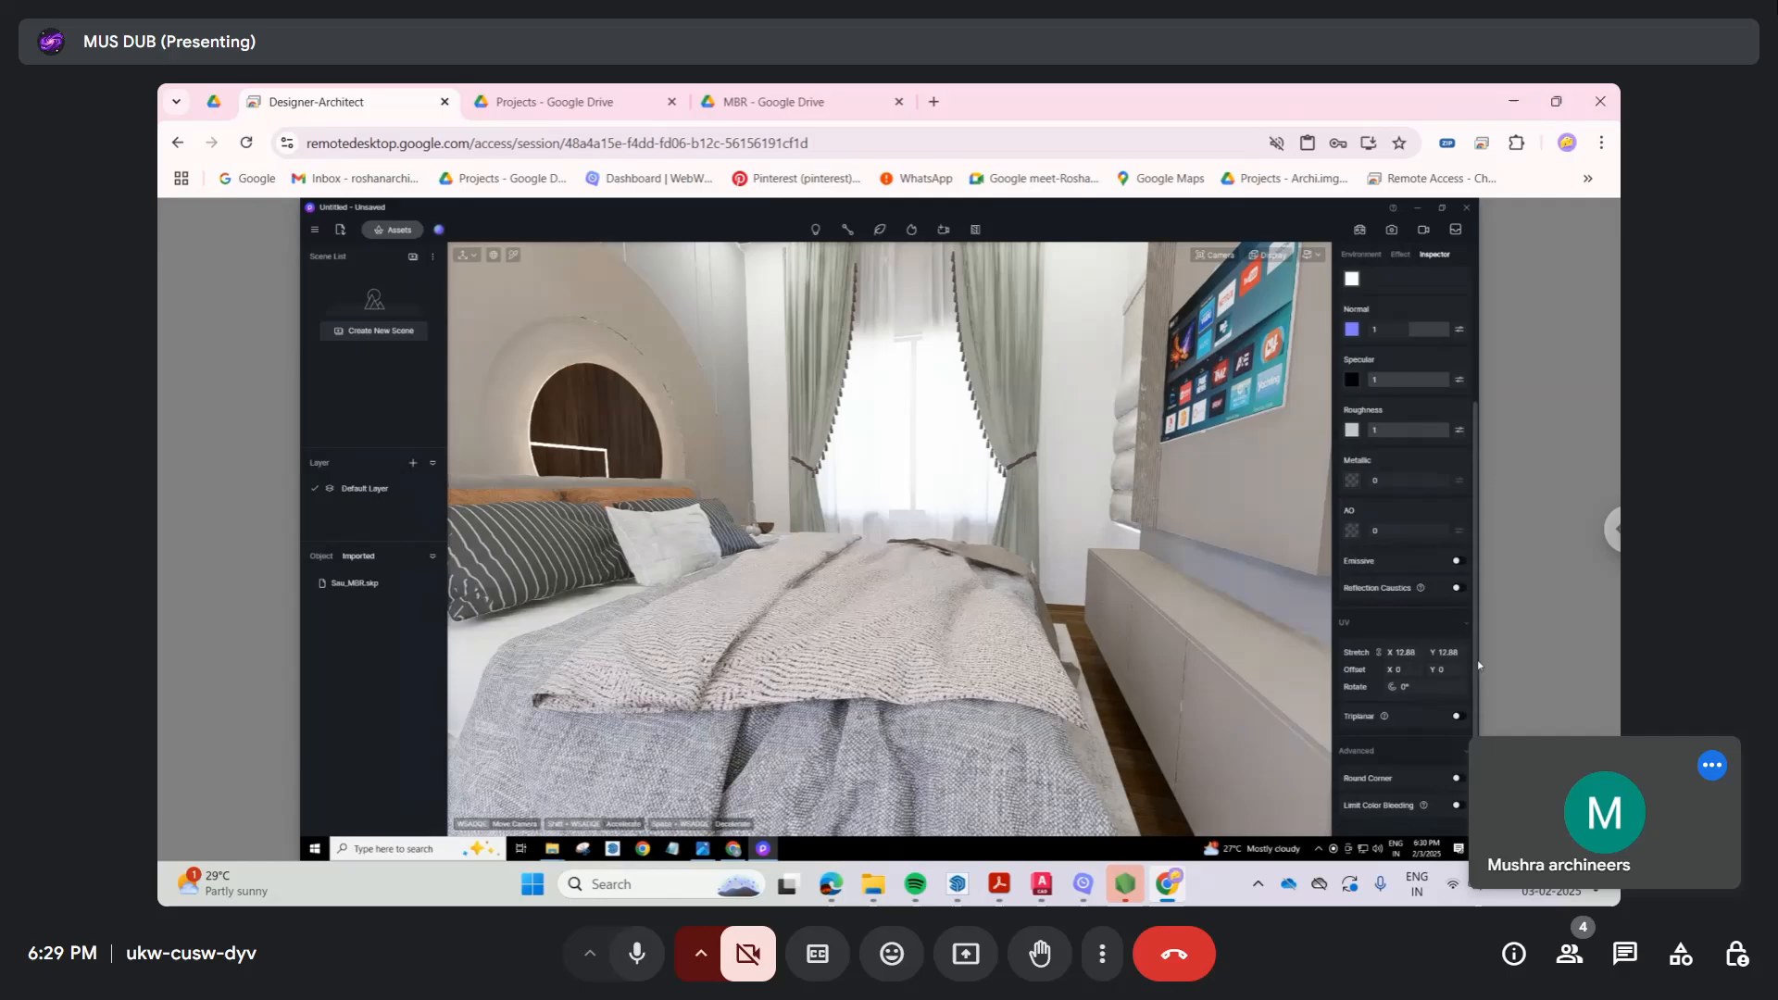
pyautogui.moveTo(1405, 653); pyautogui.dragTo(1558, 659)
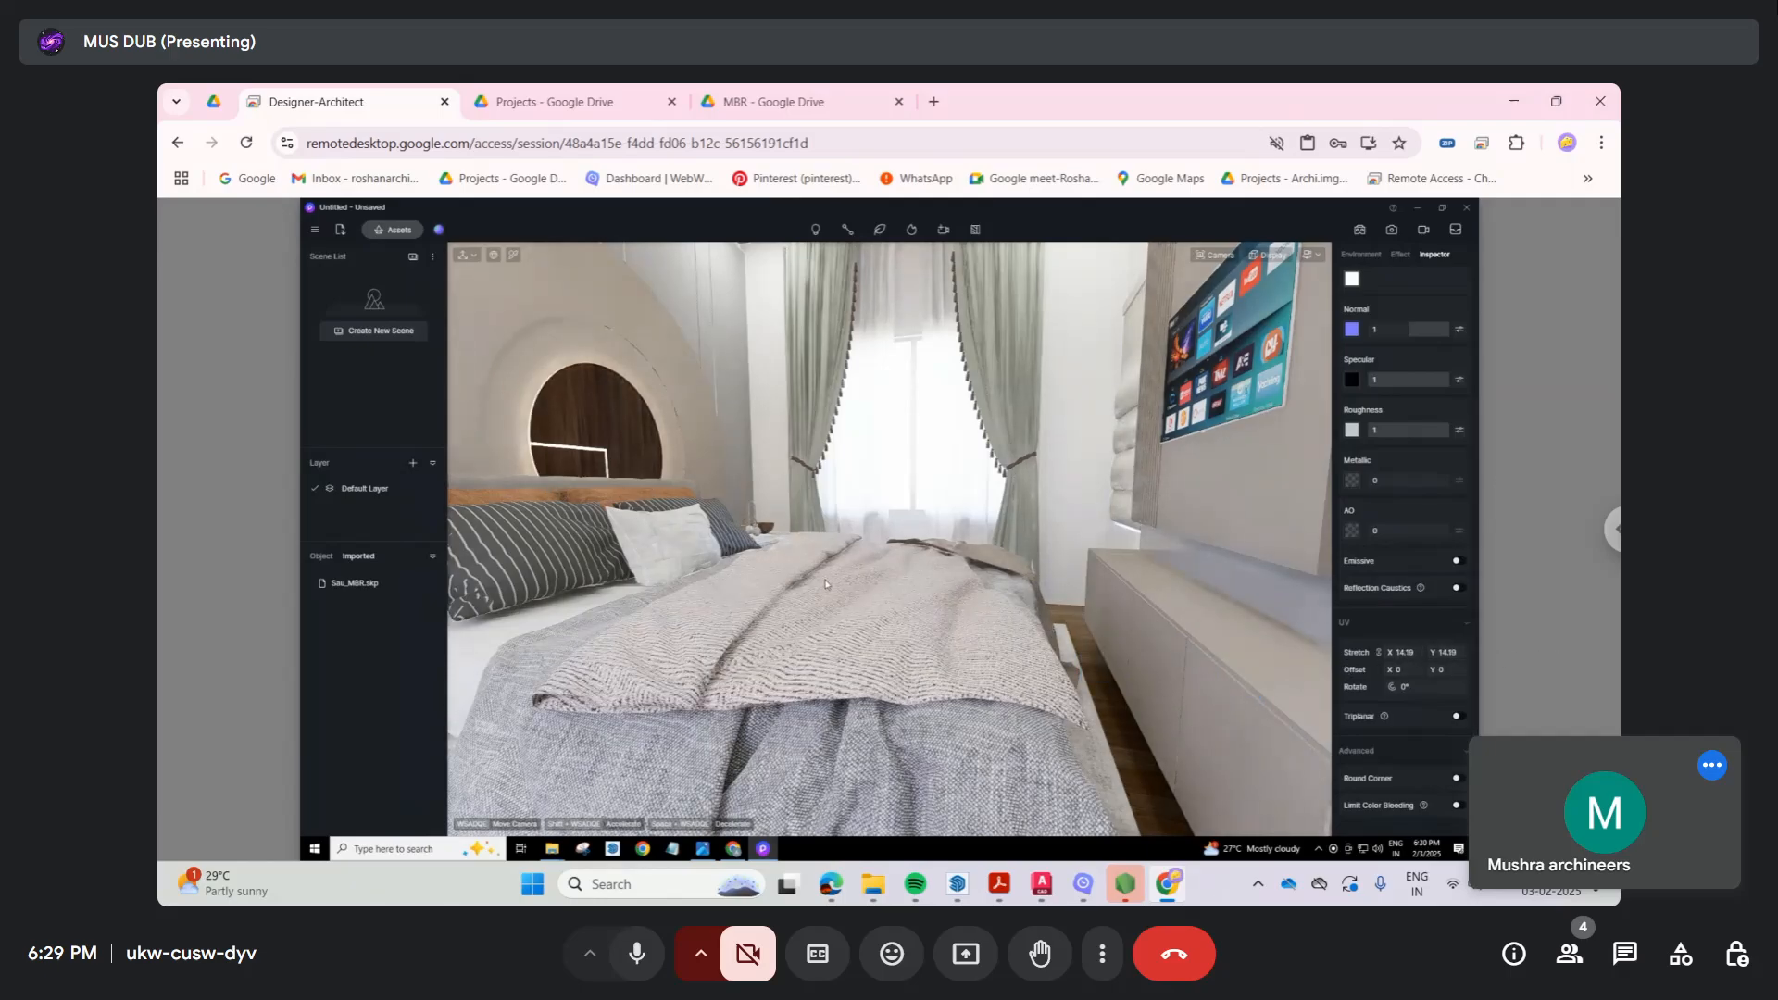
# Step: Sample the material of the dark striped pillows at the head of the bed for editing
pyautogui.moveTo(826, 584); pyautogui.dragTo(632, 566, button='right')
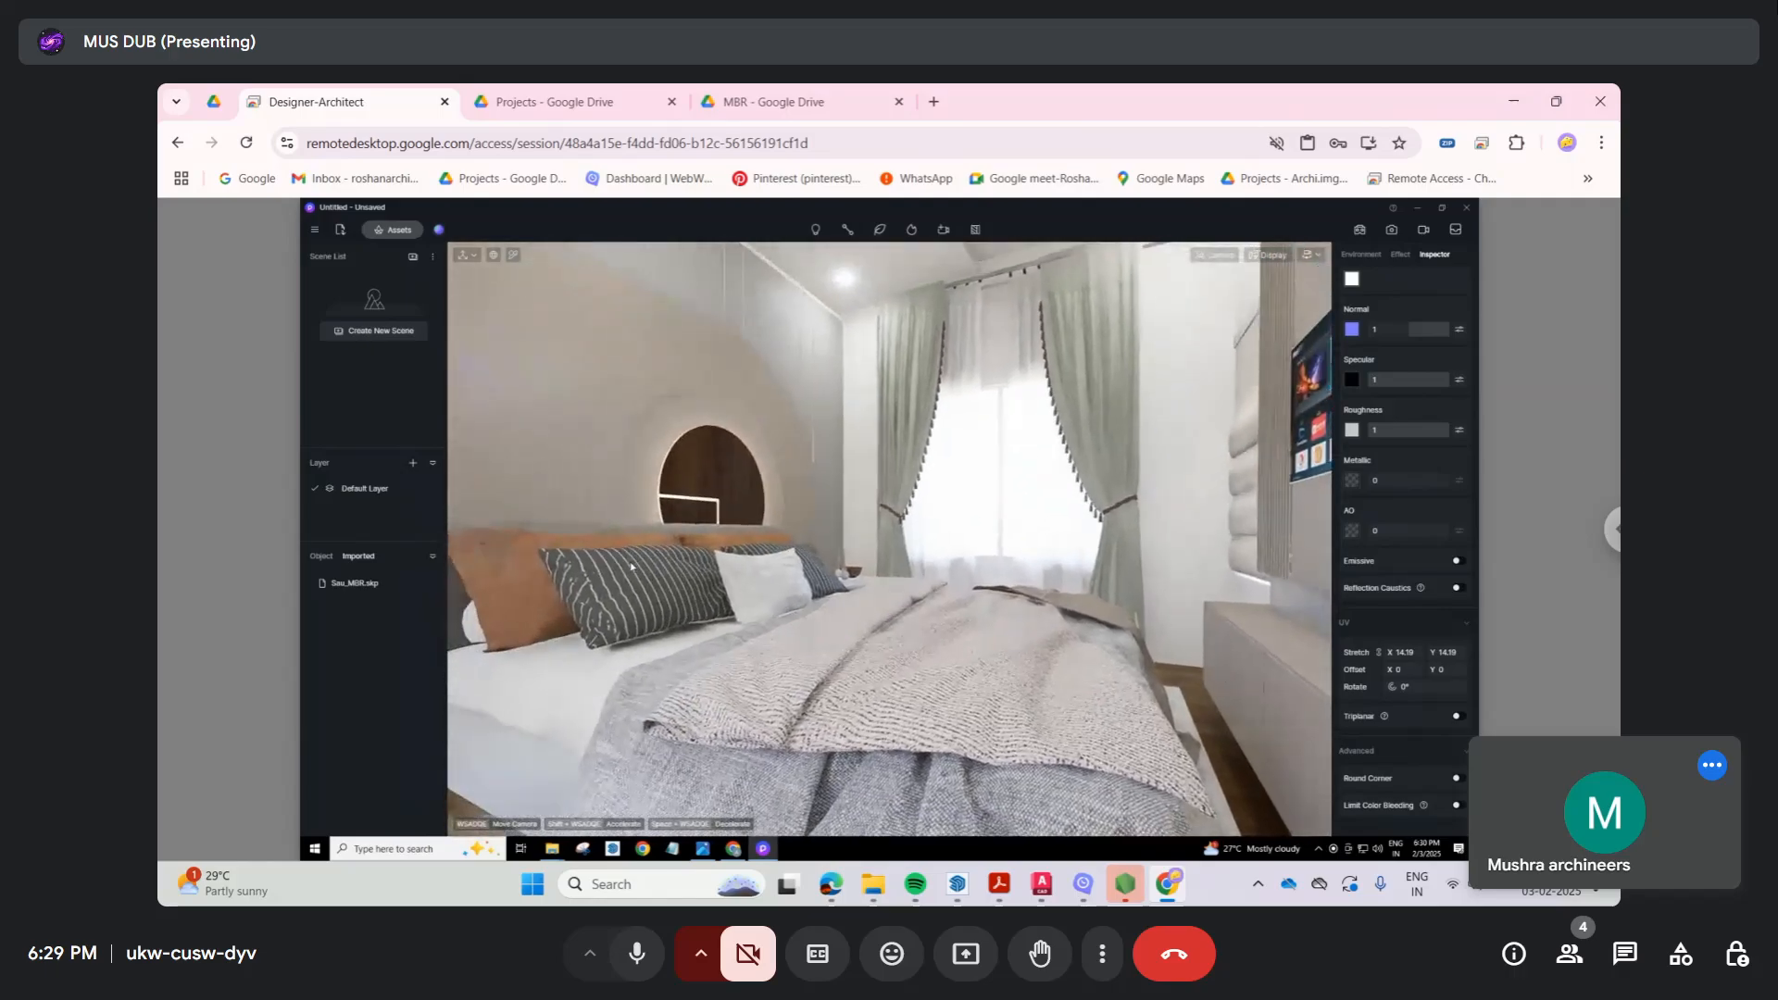
pyautogui.scroll(3, 631, 567)
pyautogui.scroll(3, 754, 585)
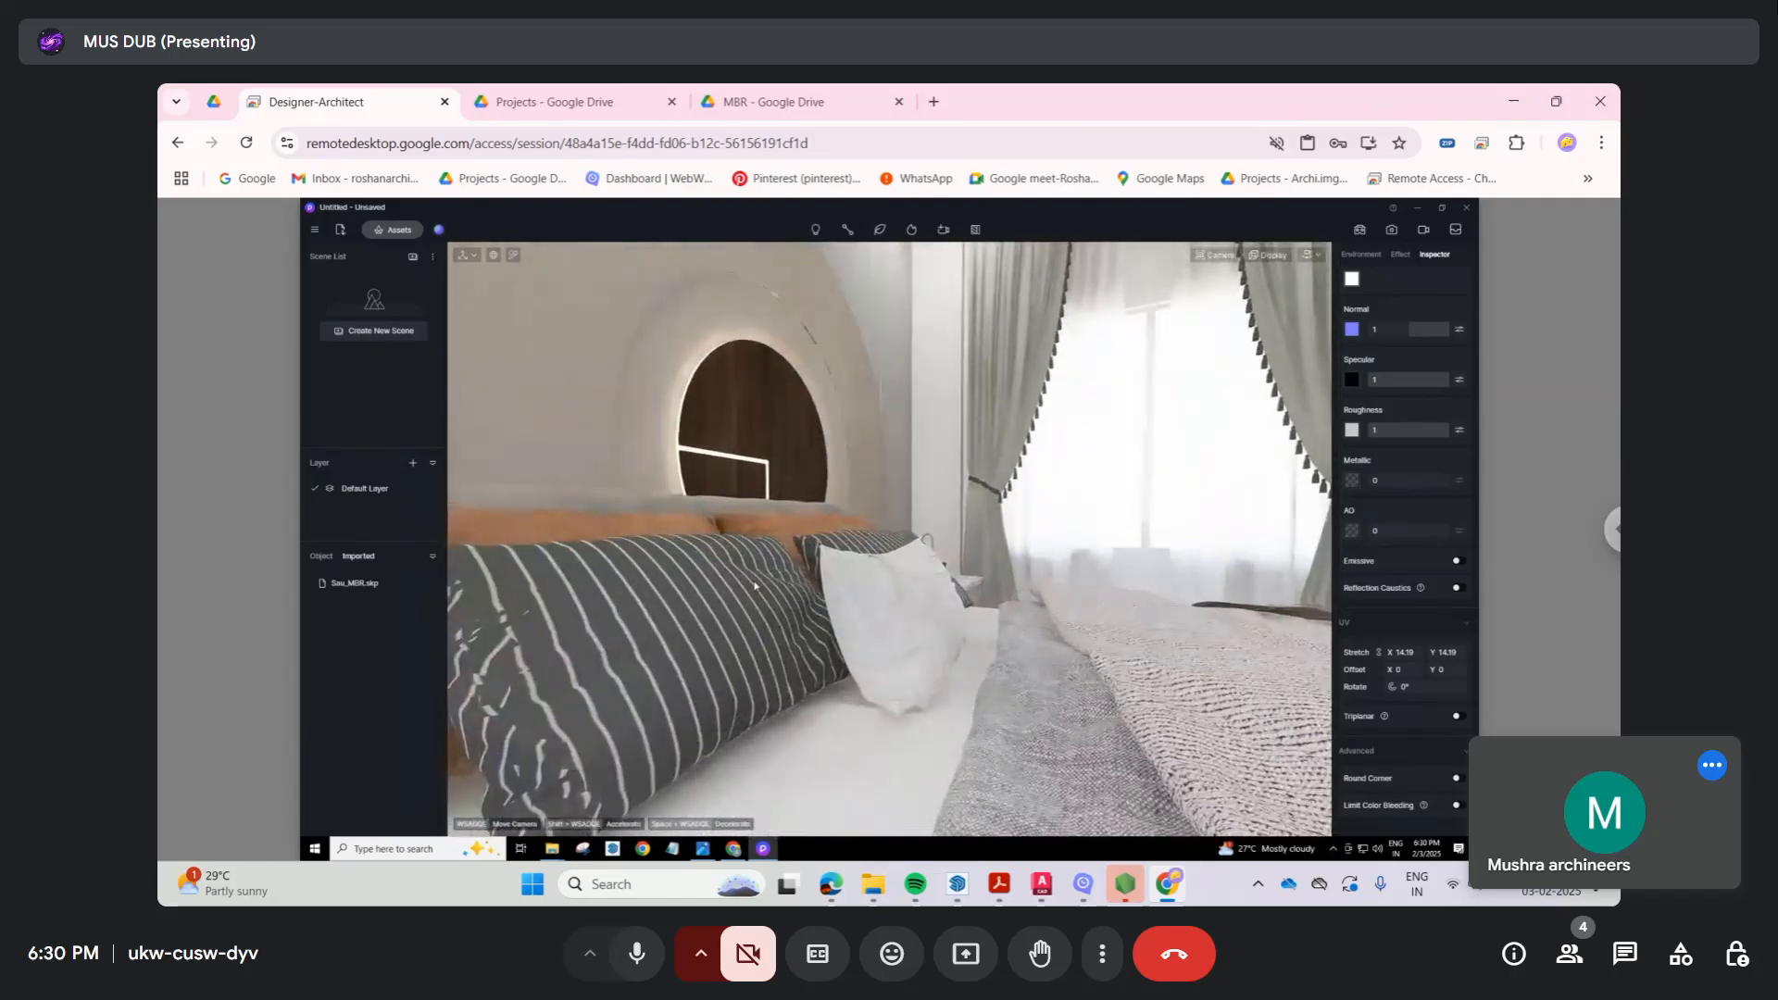
pyautogui.moveTo(755, 585); pyautogui.dragTo(645, 613, button='right')
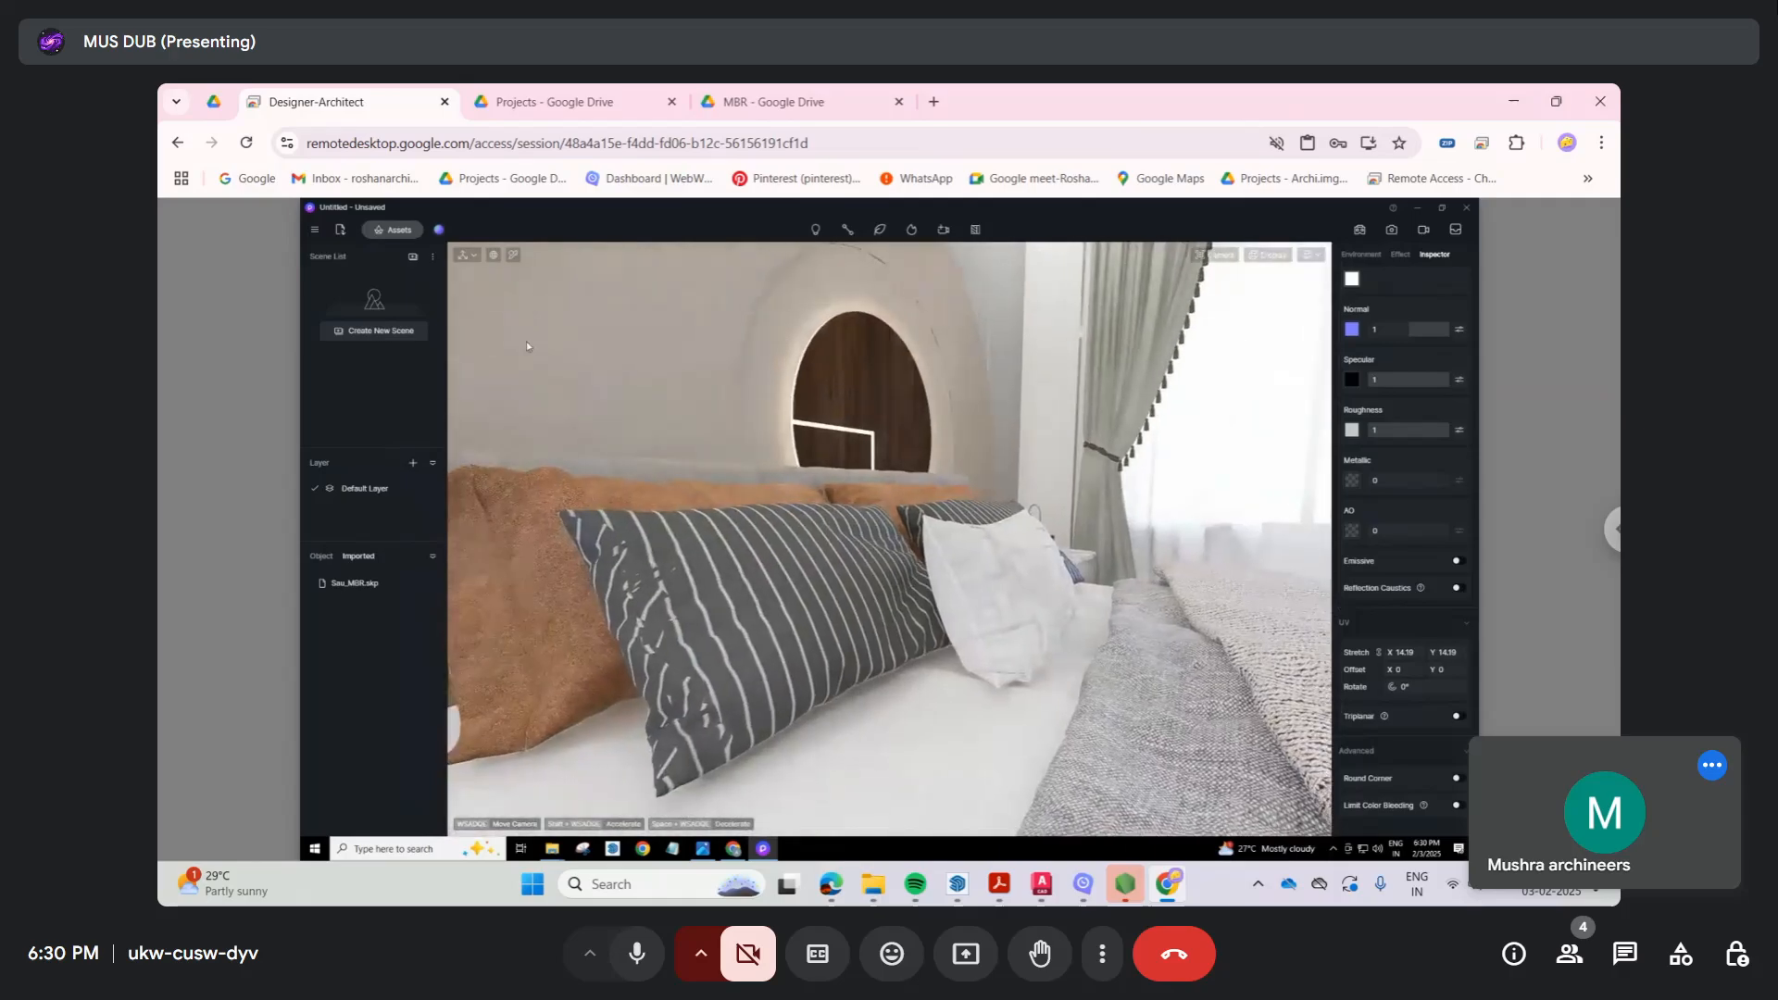
pyautogui.click(513, 254)
pyautogui.click(830, 598)
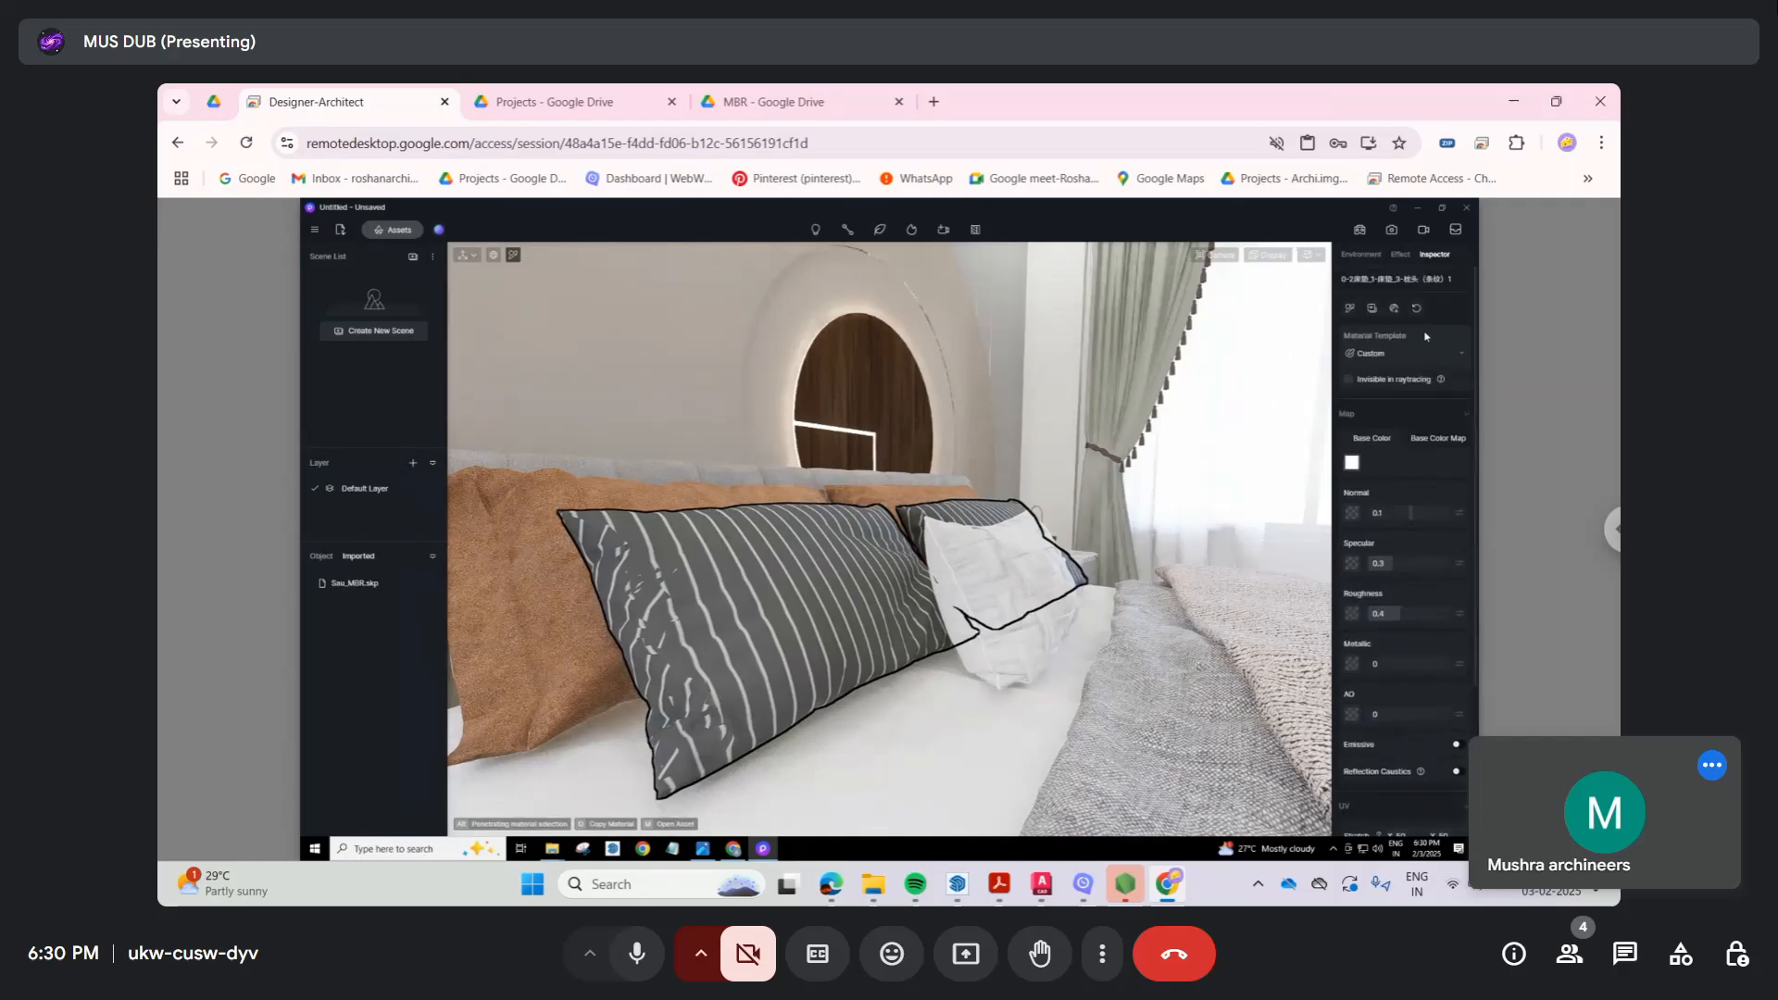
# Step: Switch the striped cushion's material template to Cloth and darken its base color to a brightness (V) of 57
pyautogui.click(1402, 353)
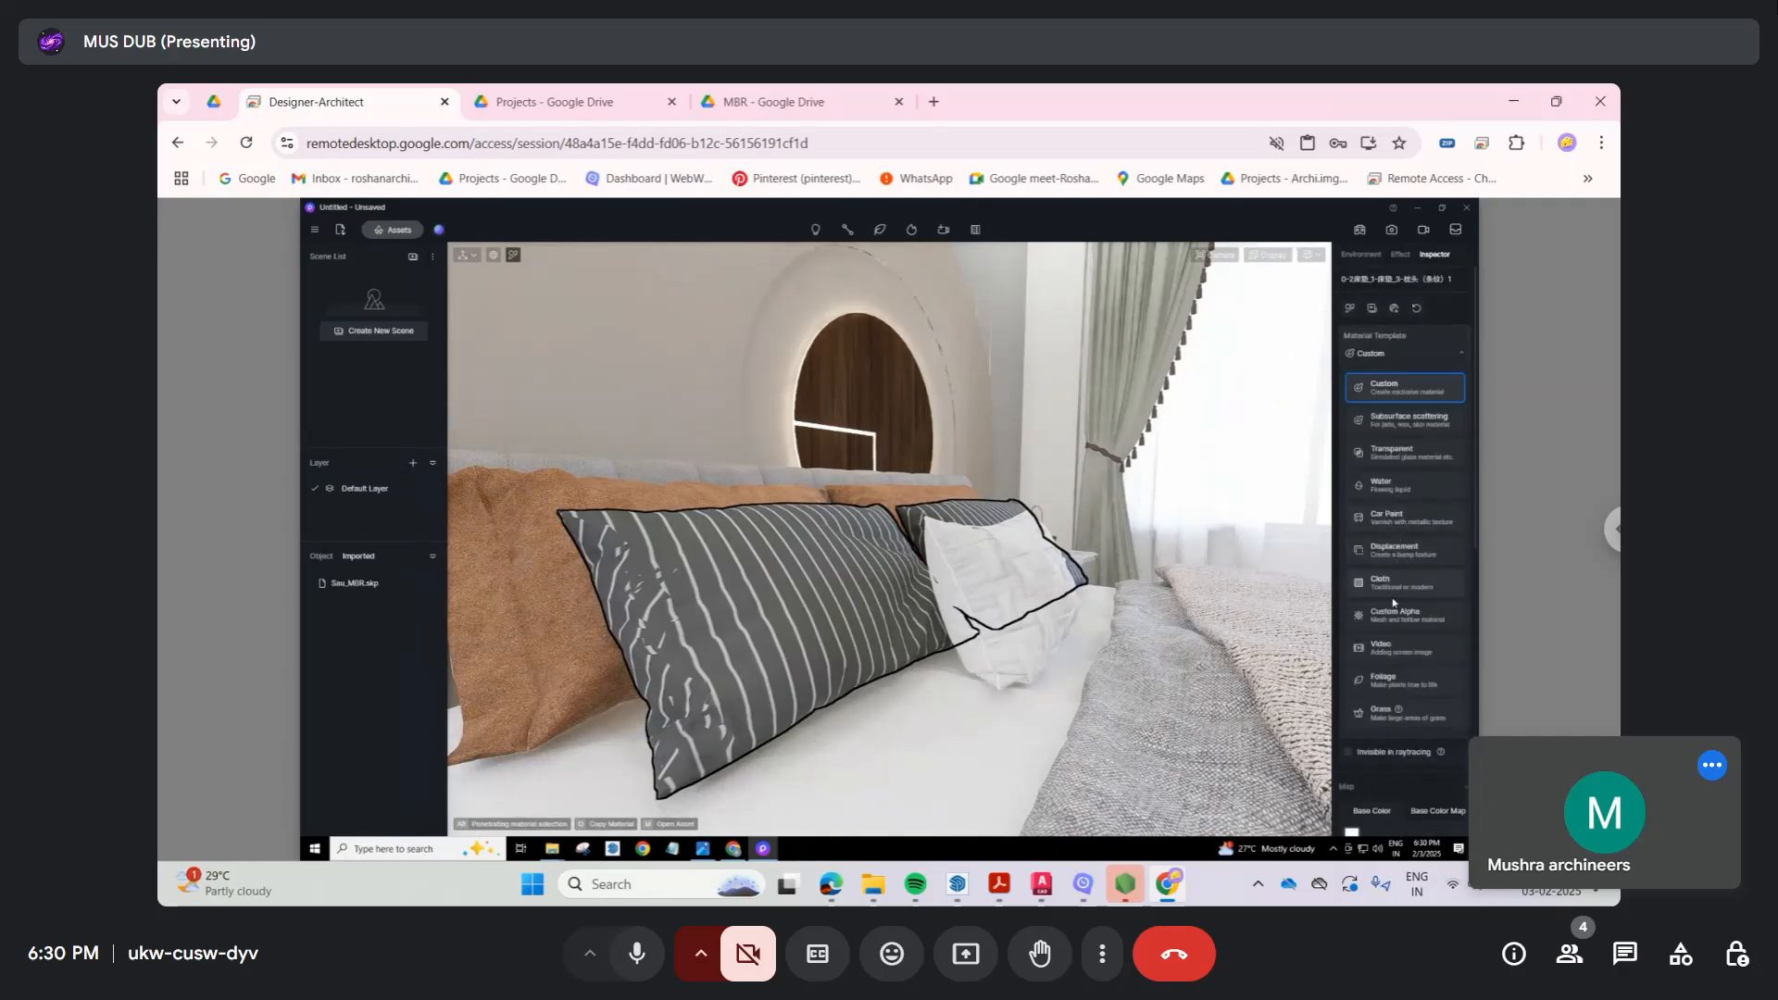
pyautogui.click(1393, 595)
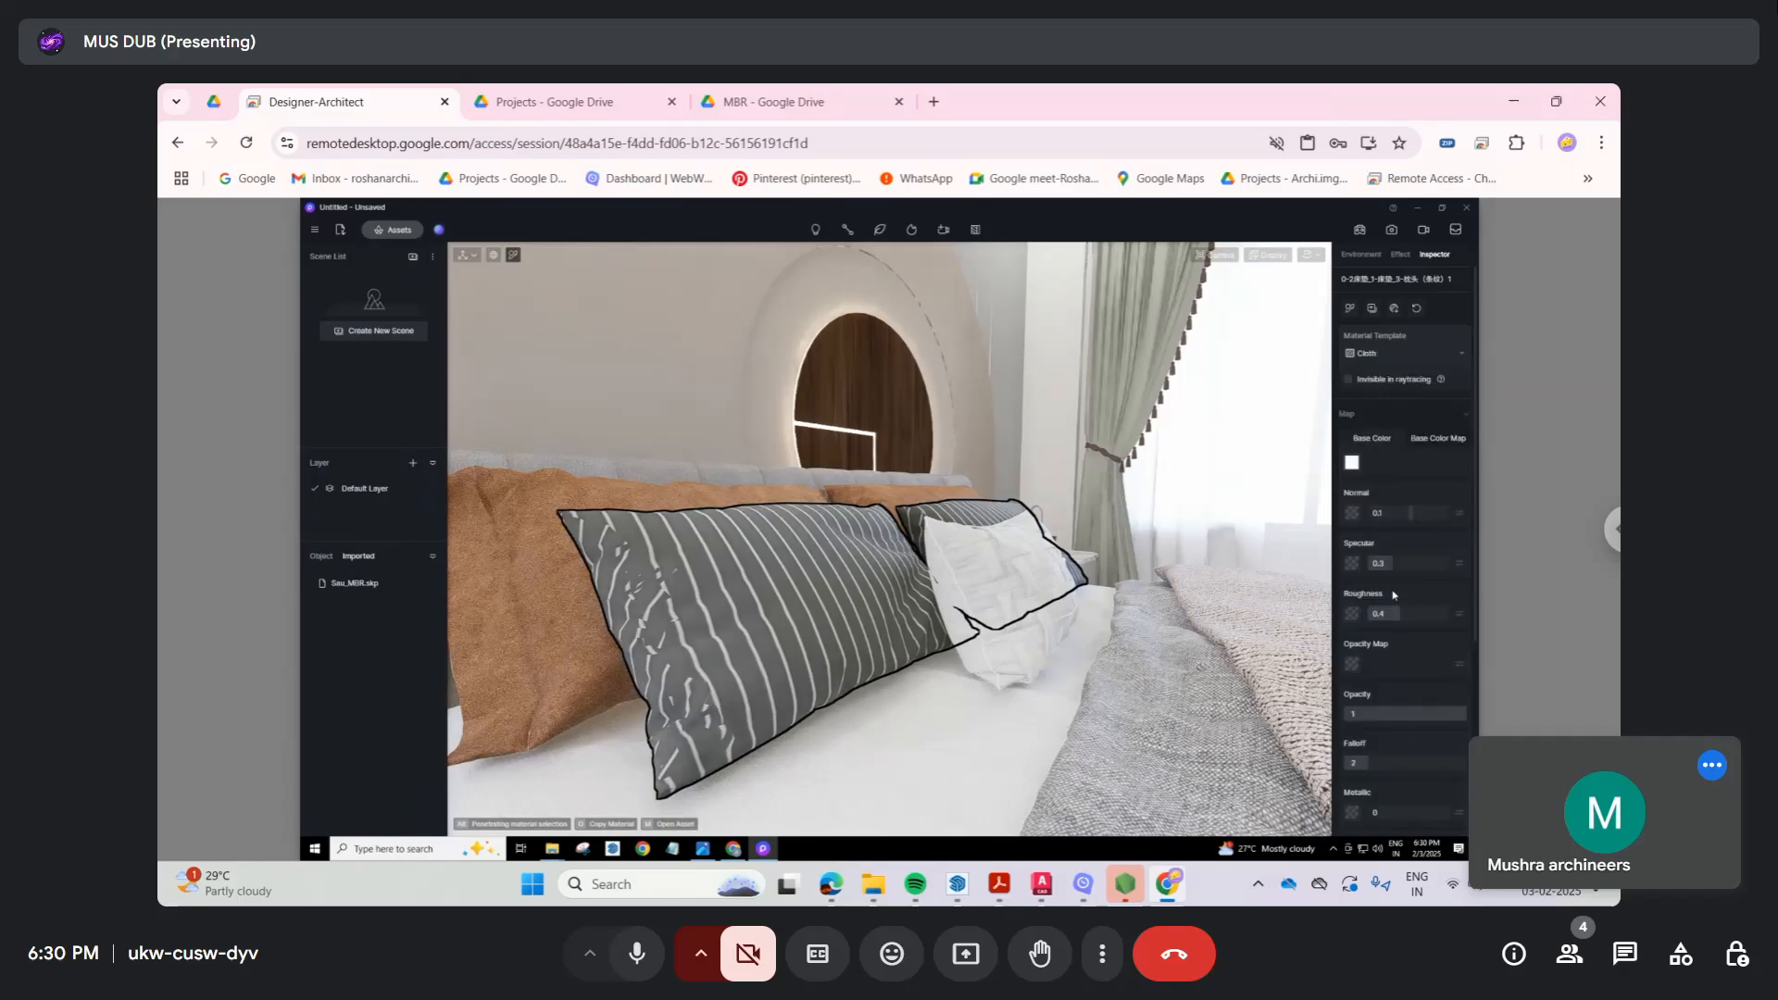
pyautogui.click(1353, 463)
pyautogui.moveTo(1342, 510); pyautogui.dragTo(1342, 527)
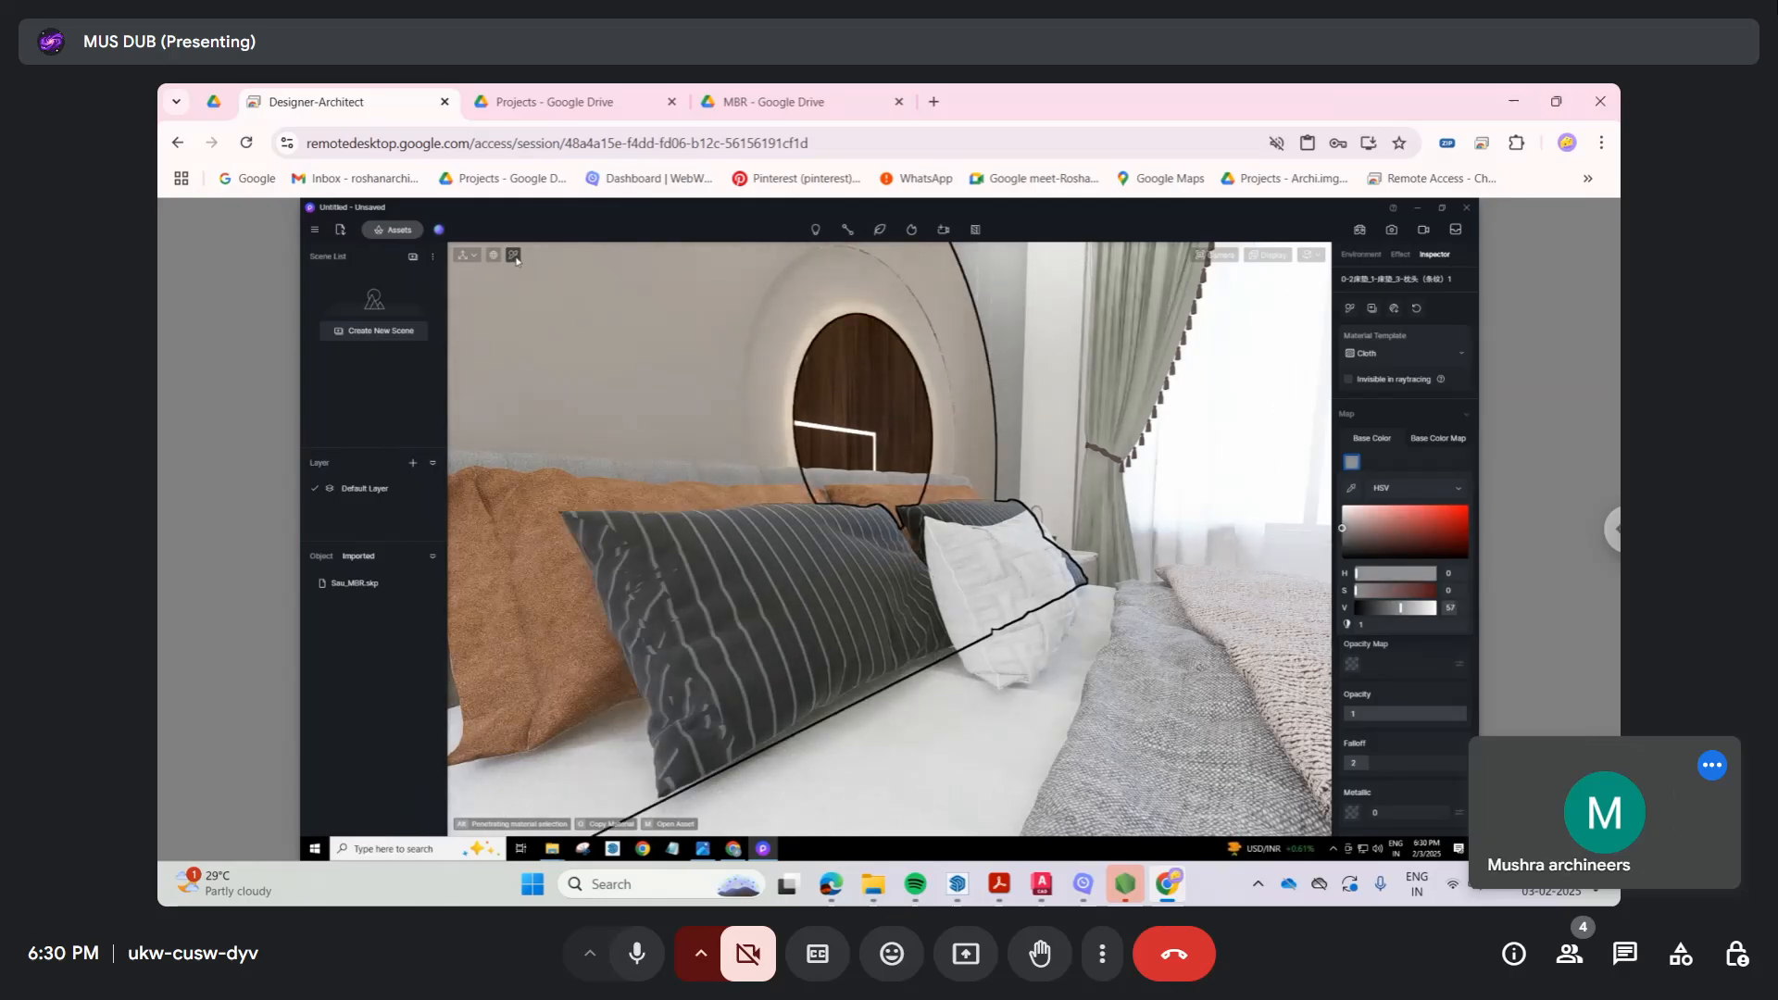
pyautogui.click(965, 483)
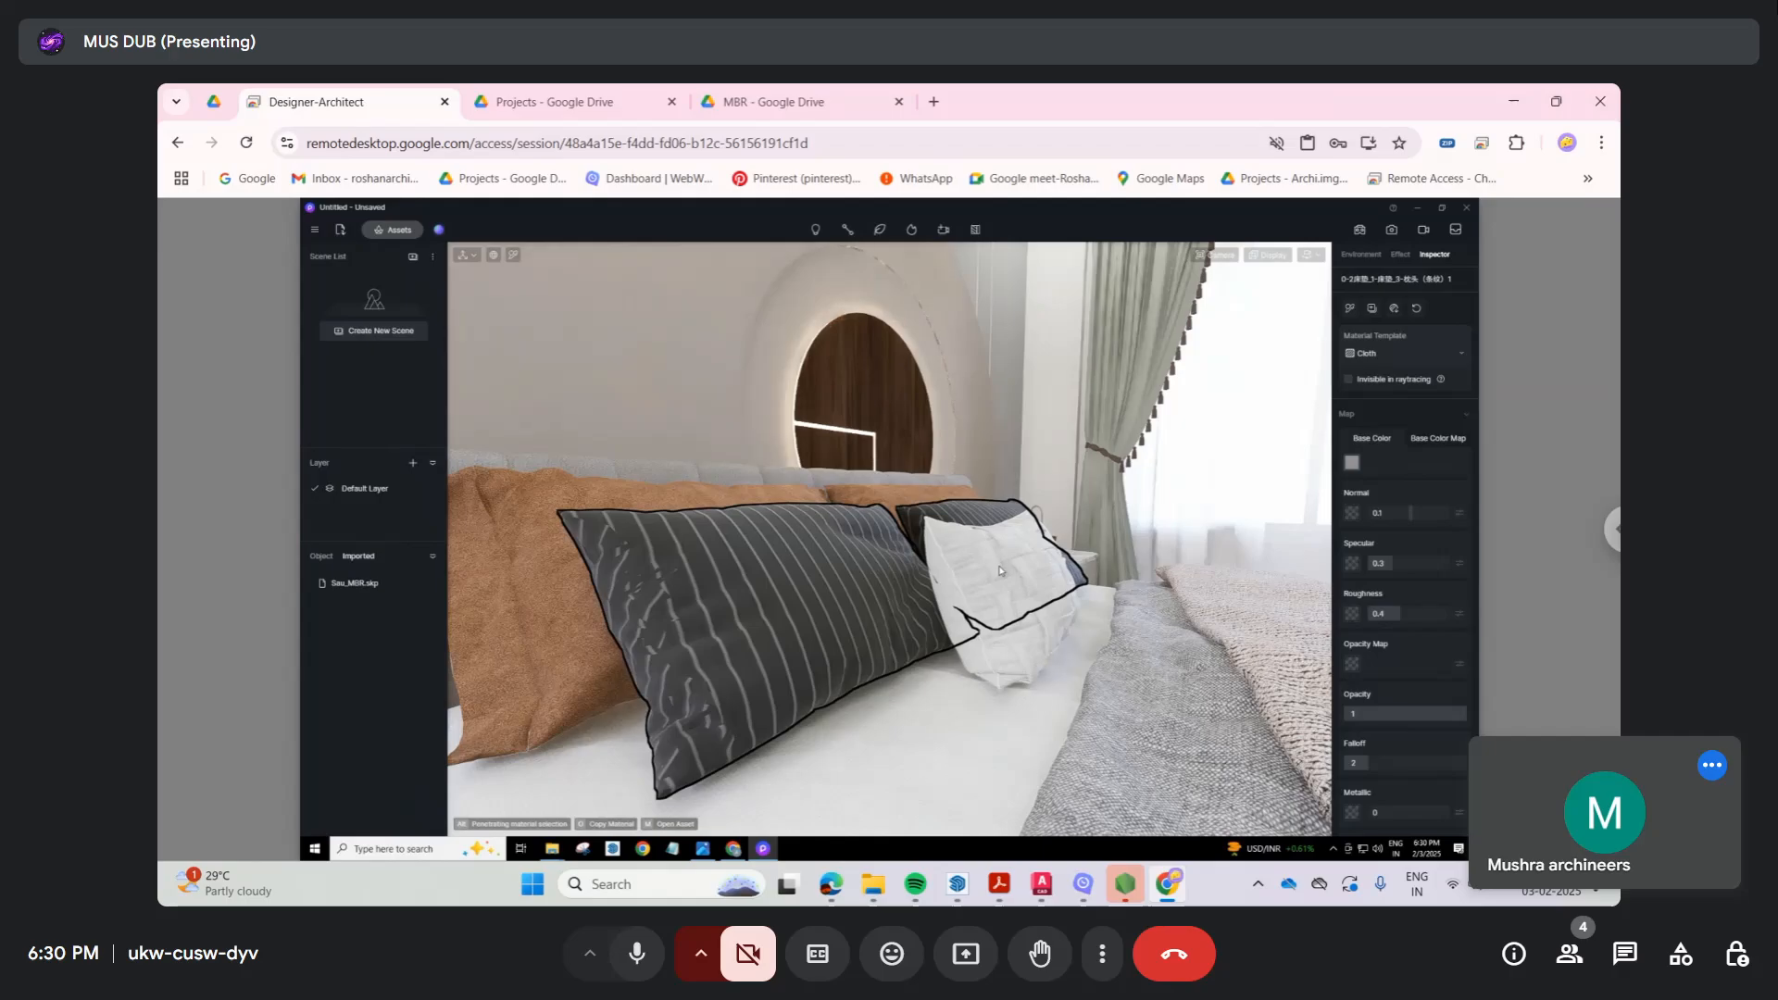
# Step: Pick the white cushion's material in the viewport and switch its material template to Cloth
pyautogui.click(511, 255)
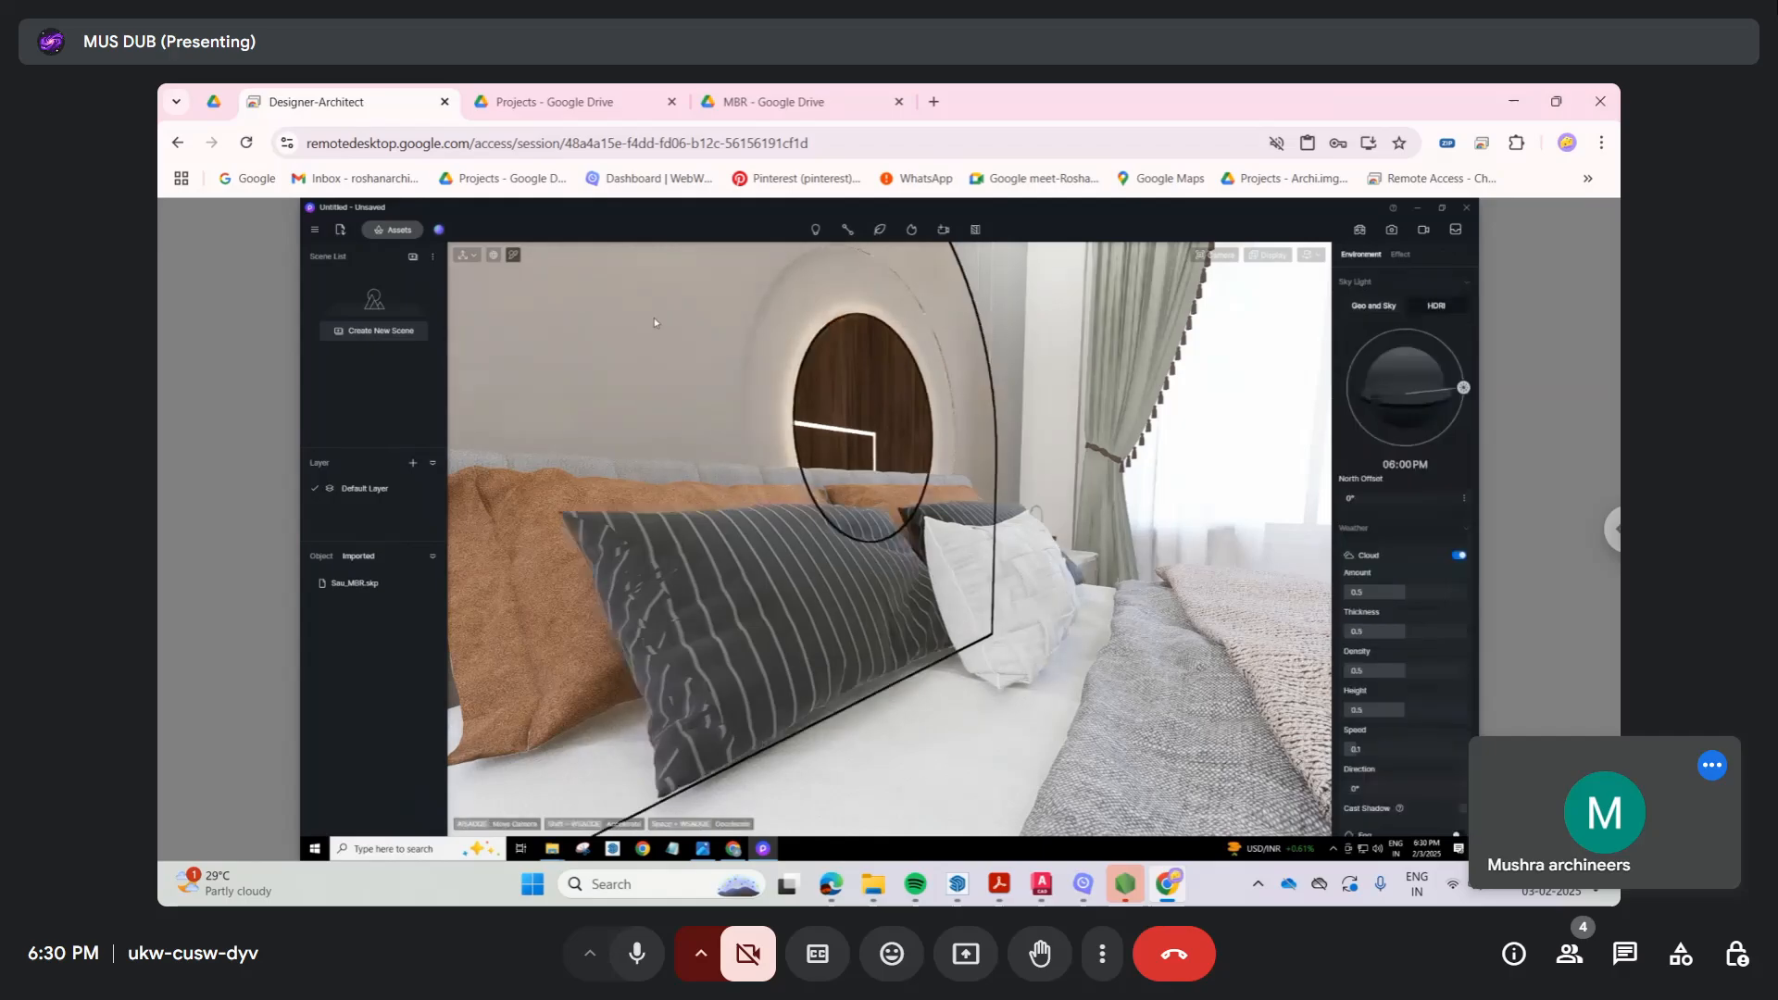
pyautogui.click(1020, 555)
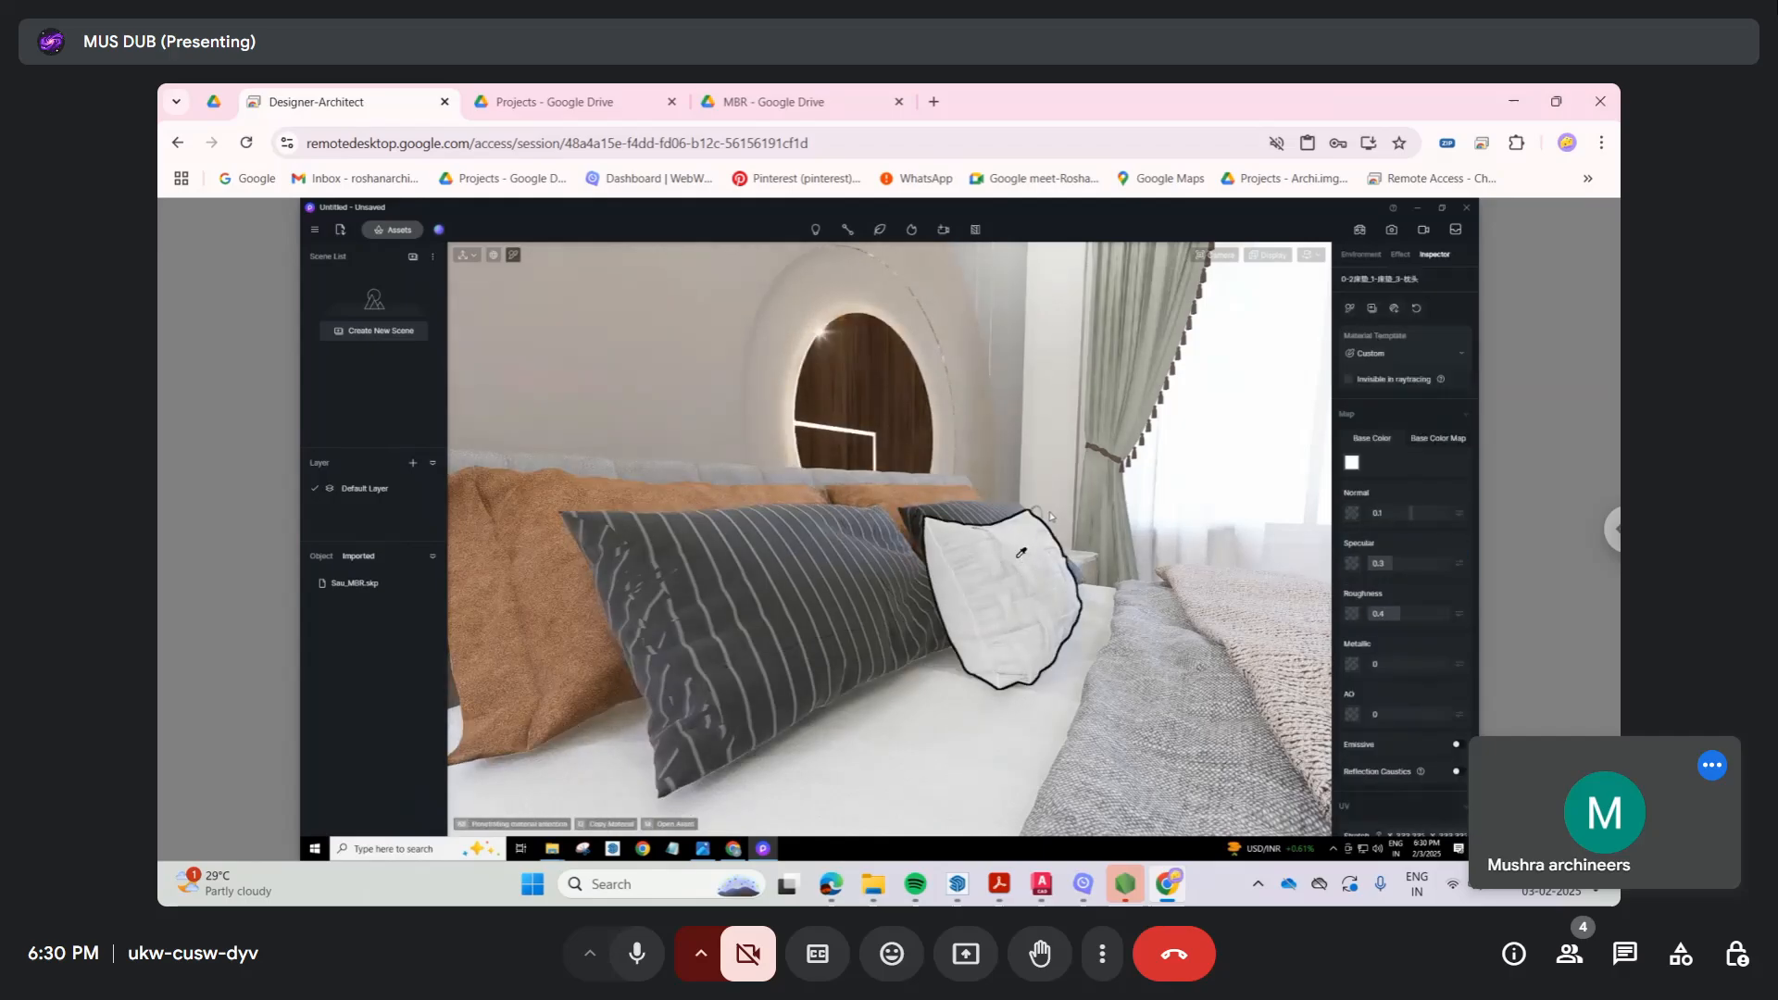
pyautogui.click(1437, 352)
pyautogui.click(1420, 594)
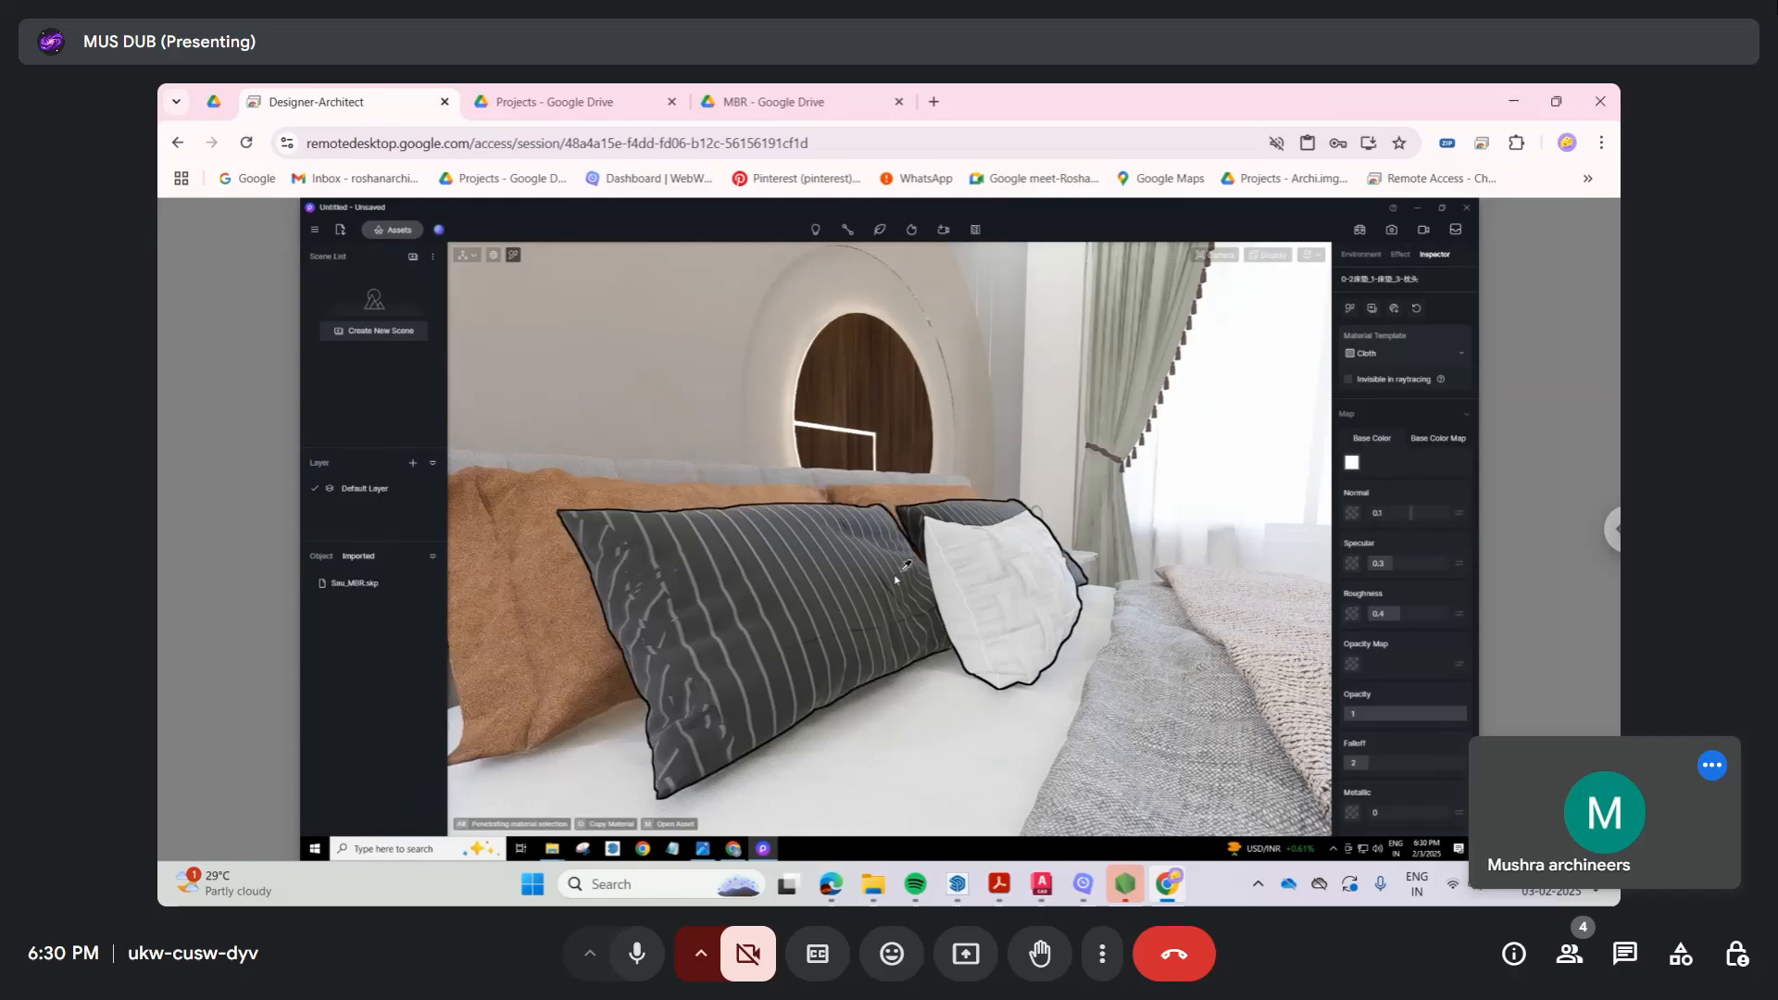
# Step: Darken the brown pillow's base color to a brightness (V) of about 78 and set its roughness to 0.27
pyautogui.press('a')
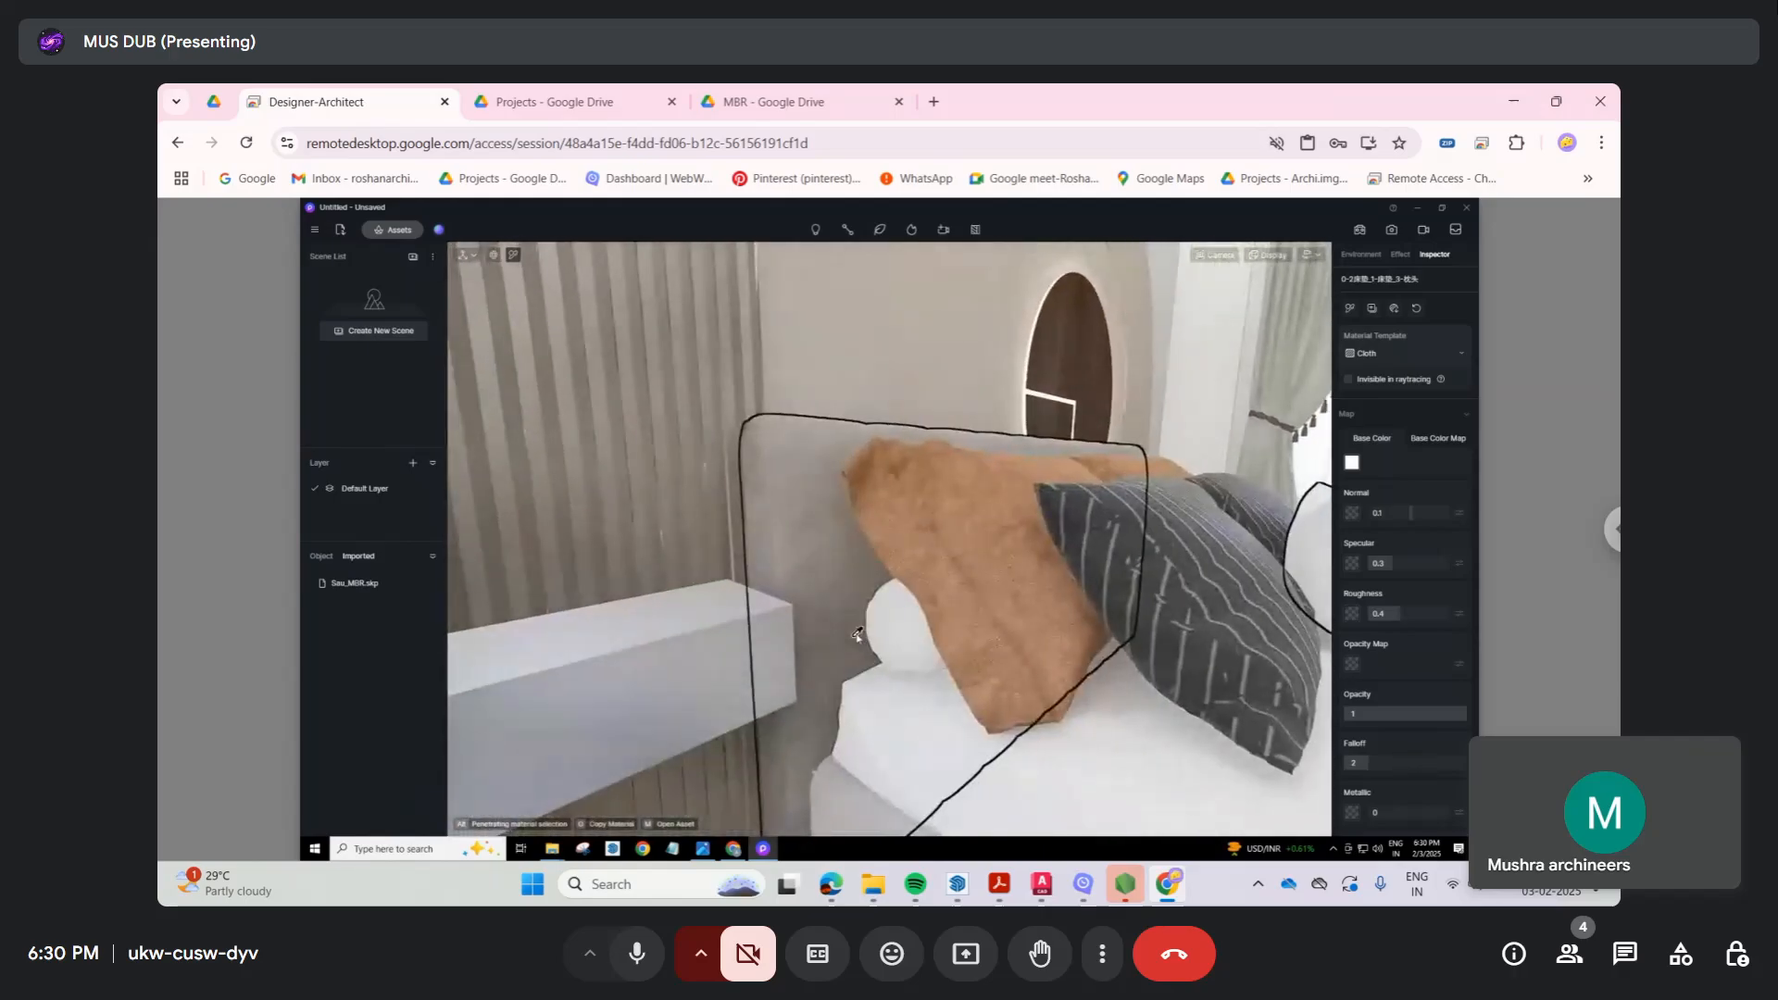
pyautogui.press('d')
pyautogui.press('w')
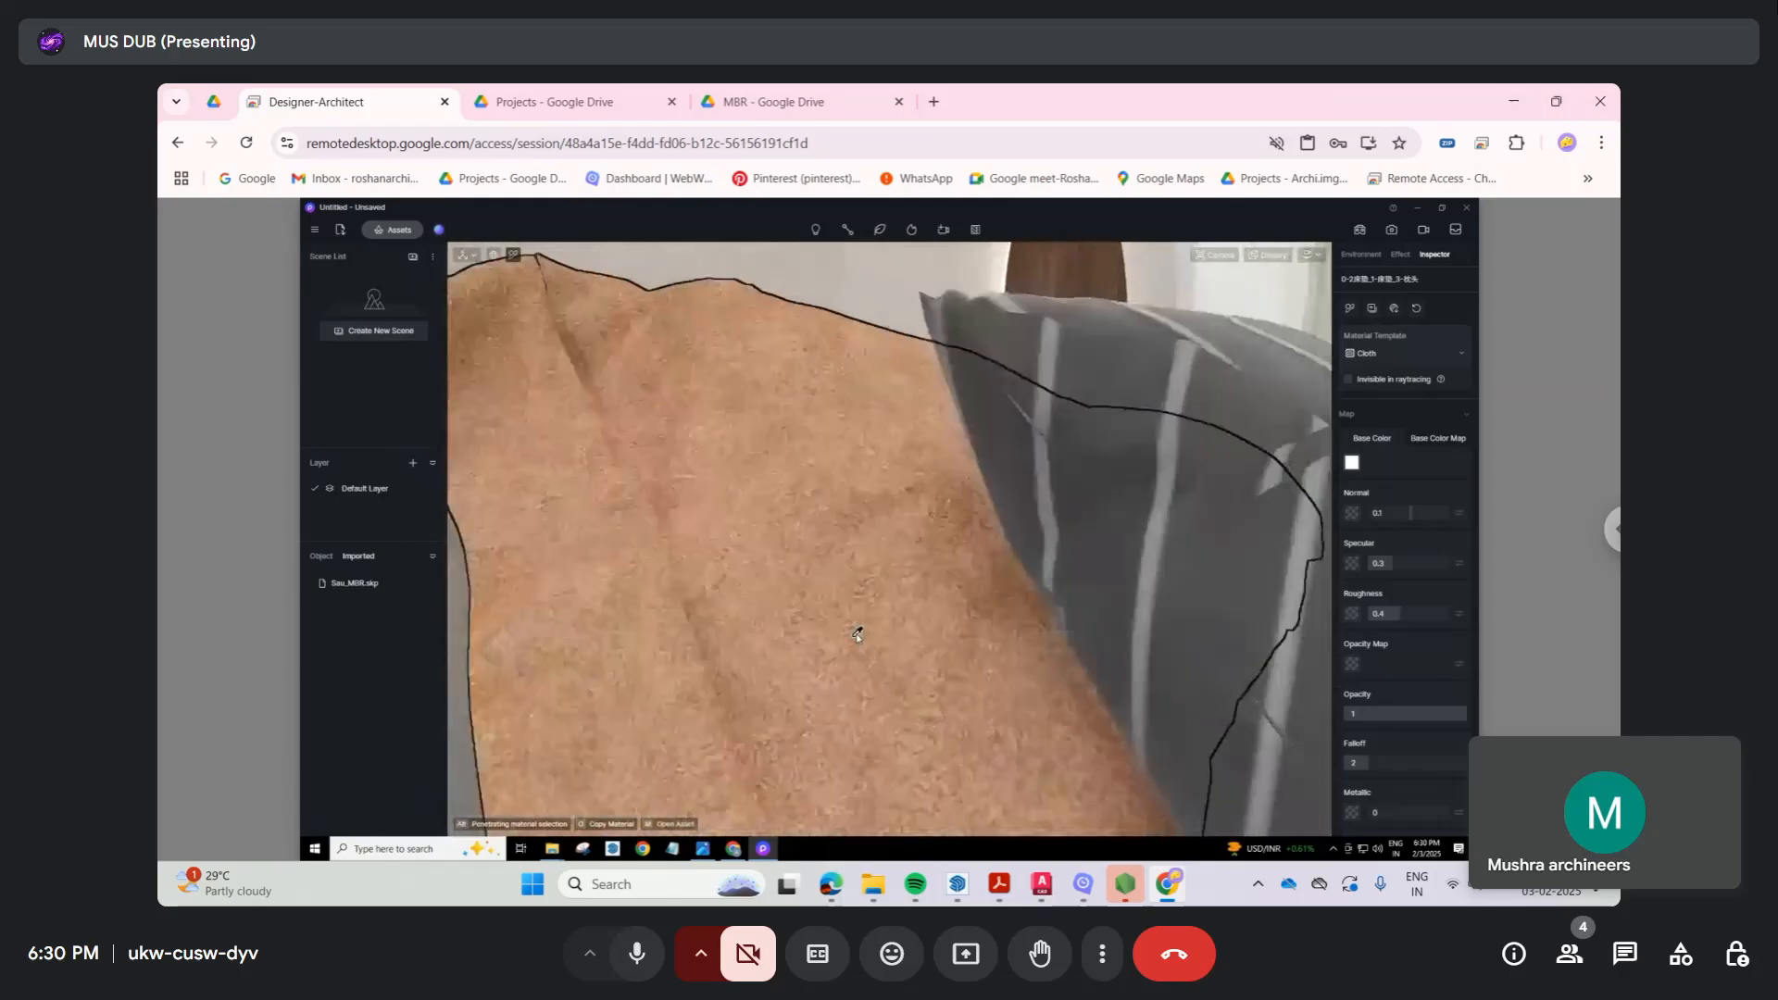
pyautogui.press('s')
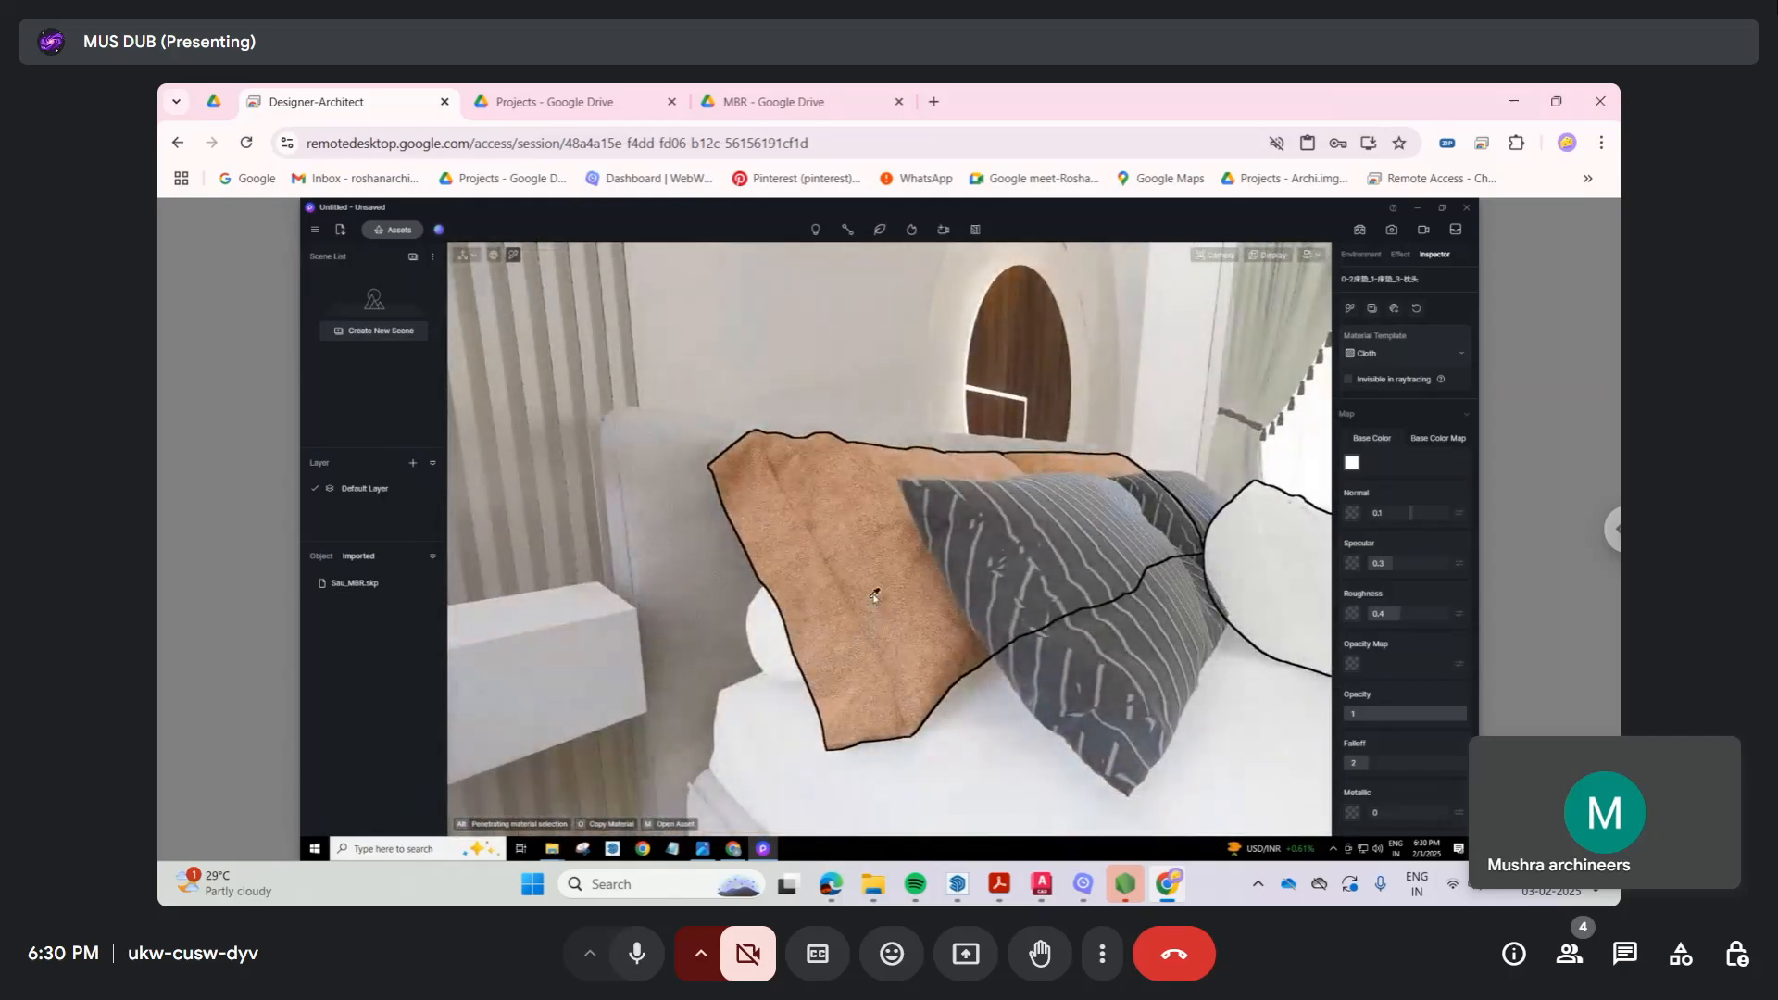
pyautogui.click(874, 597)
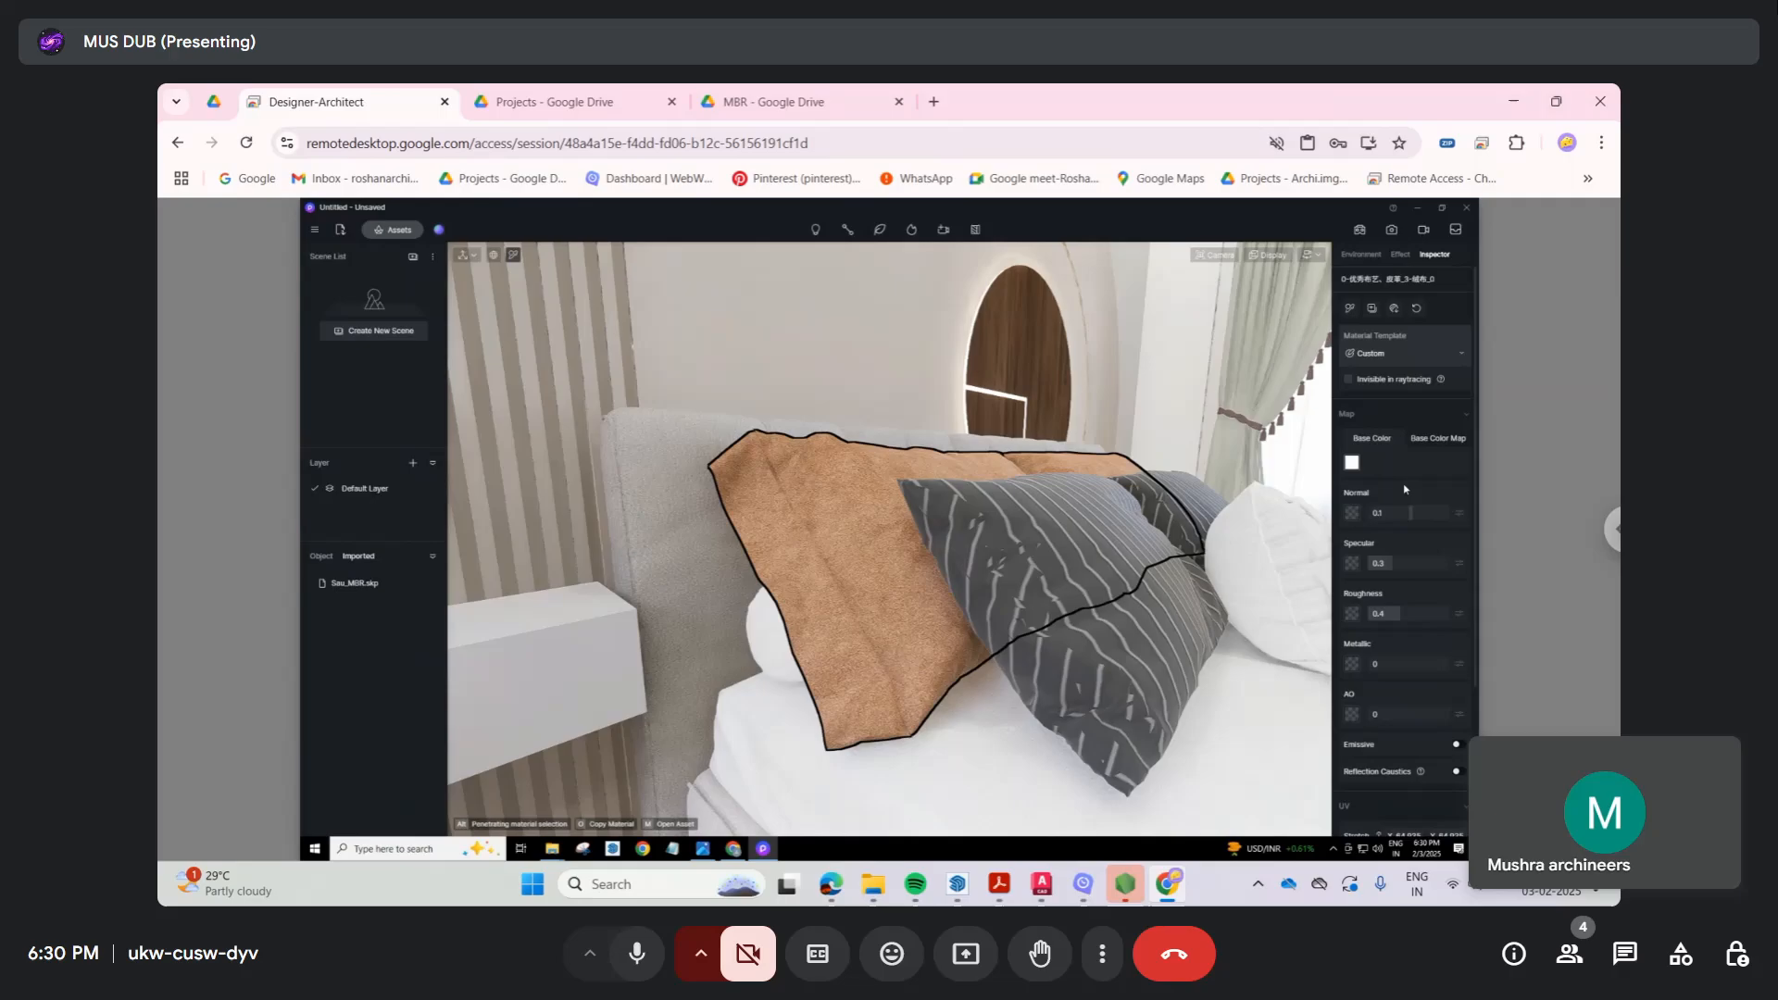
pyautogui.click(1352, 463)
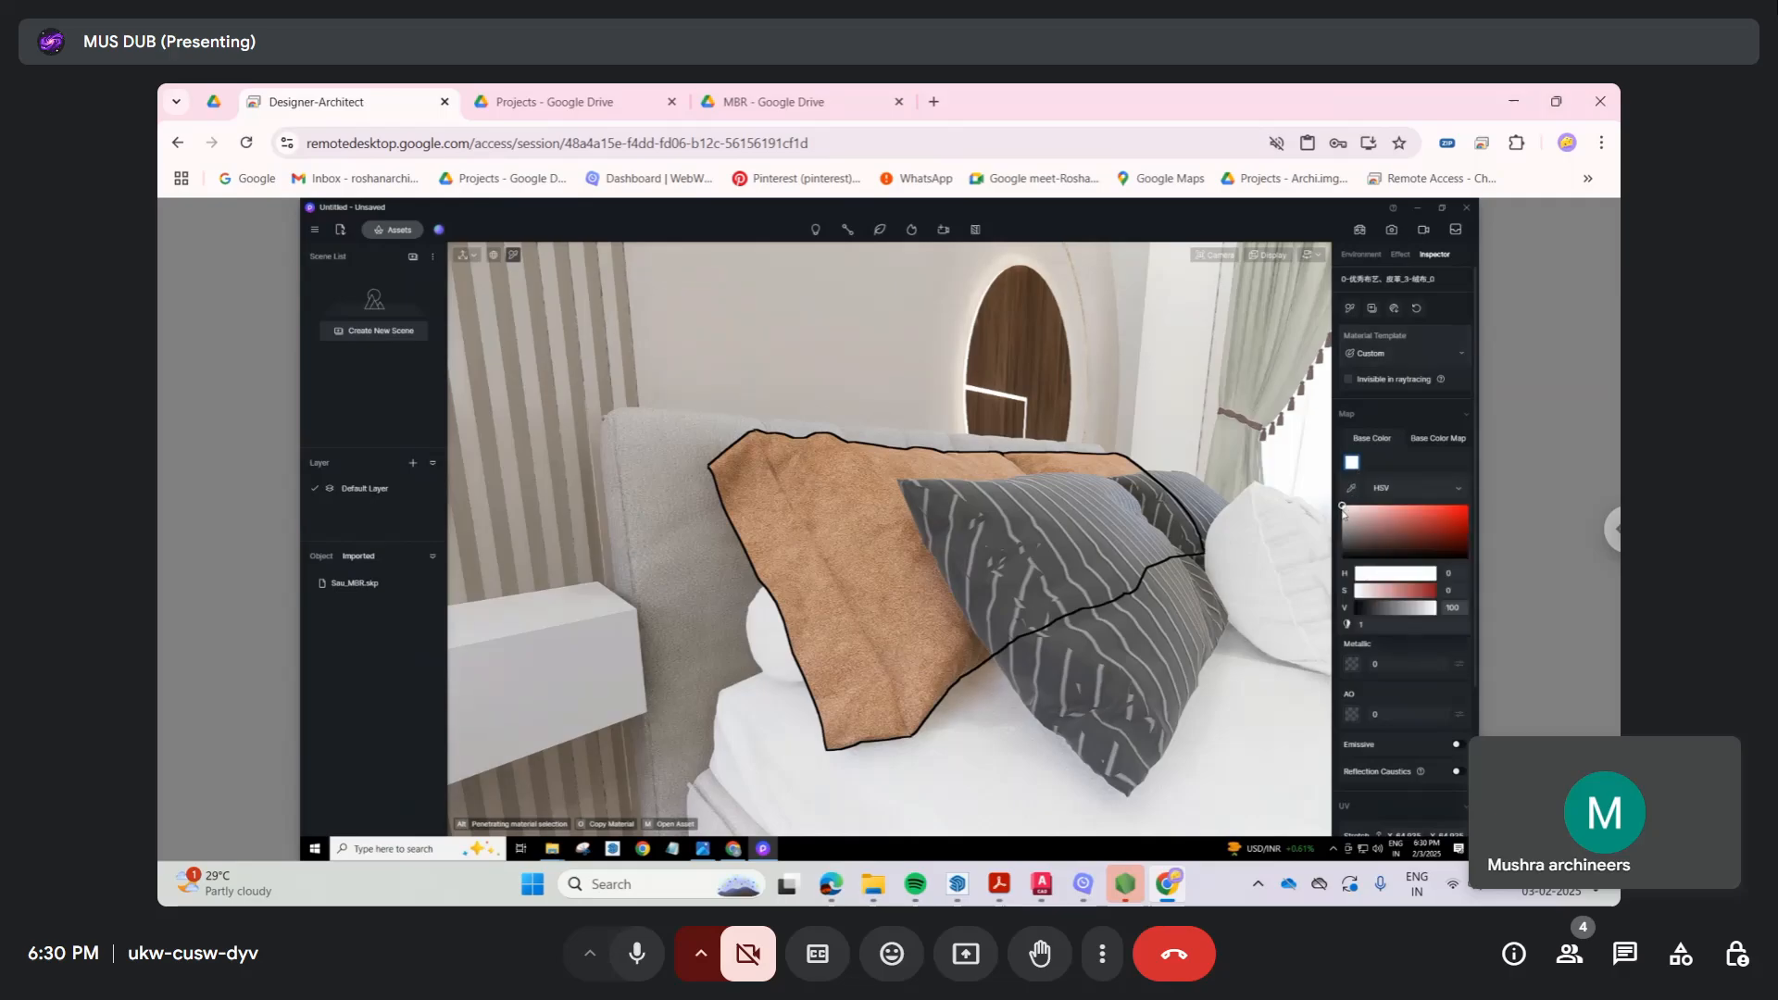
pyautogui.click(1342, 523)
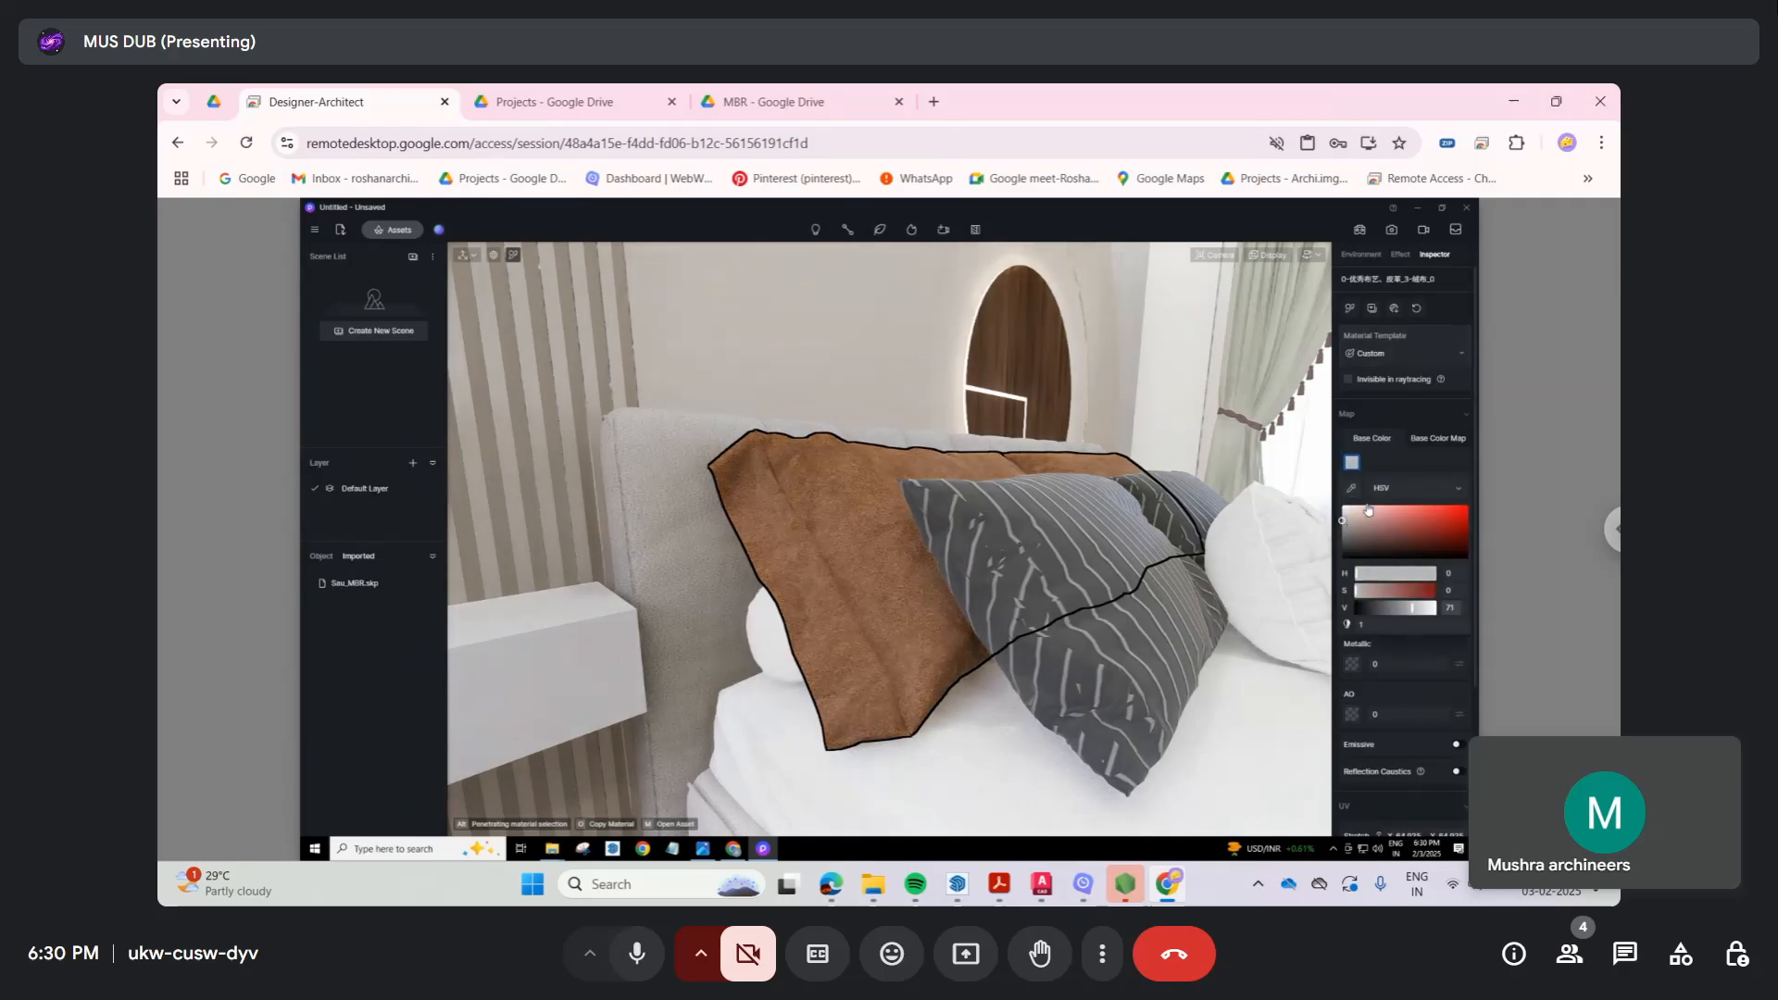
pyautogui.moveTo(1344, 523); pyautogui.dragTo(1343, 517)
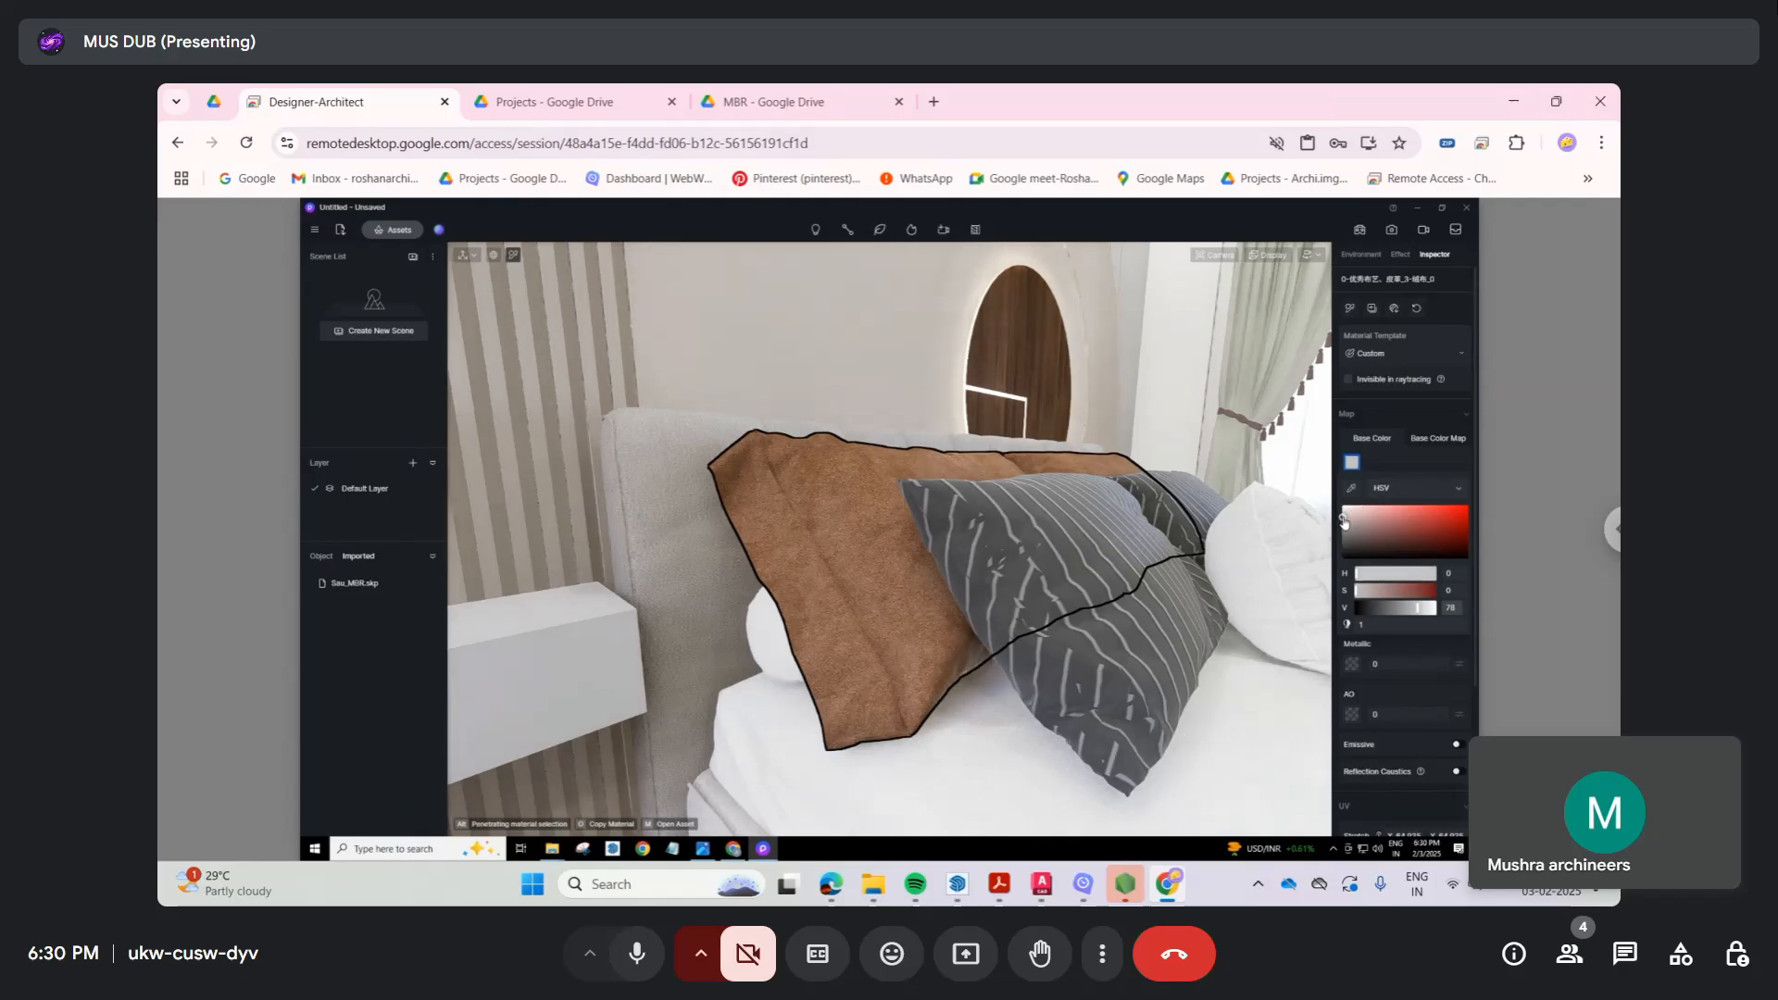
pyautogui.click(1439, 465)
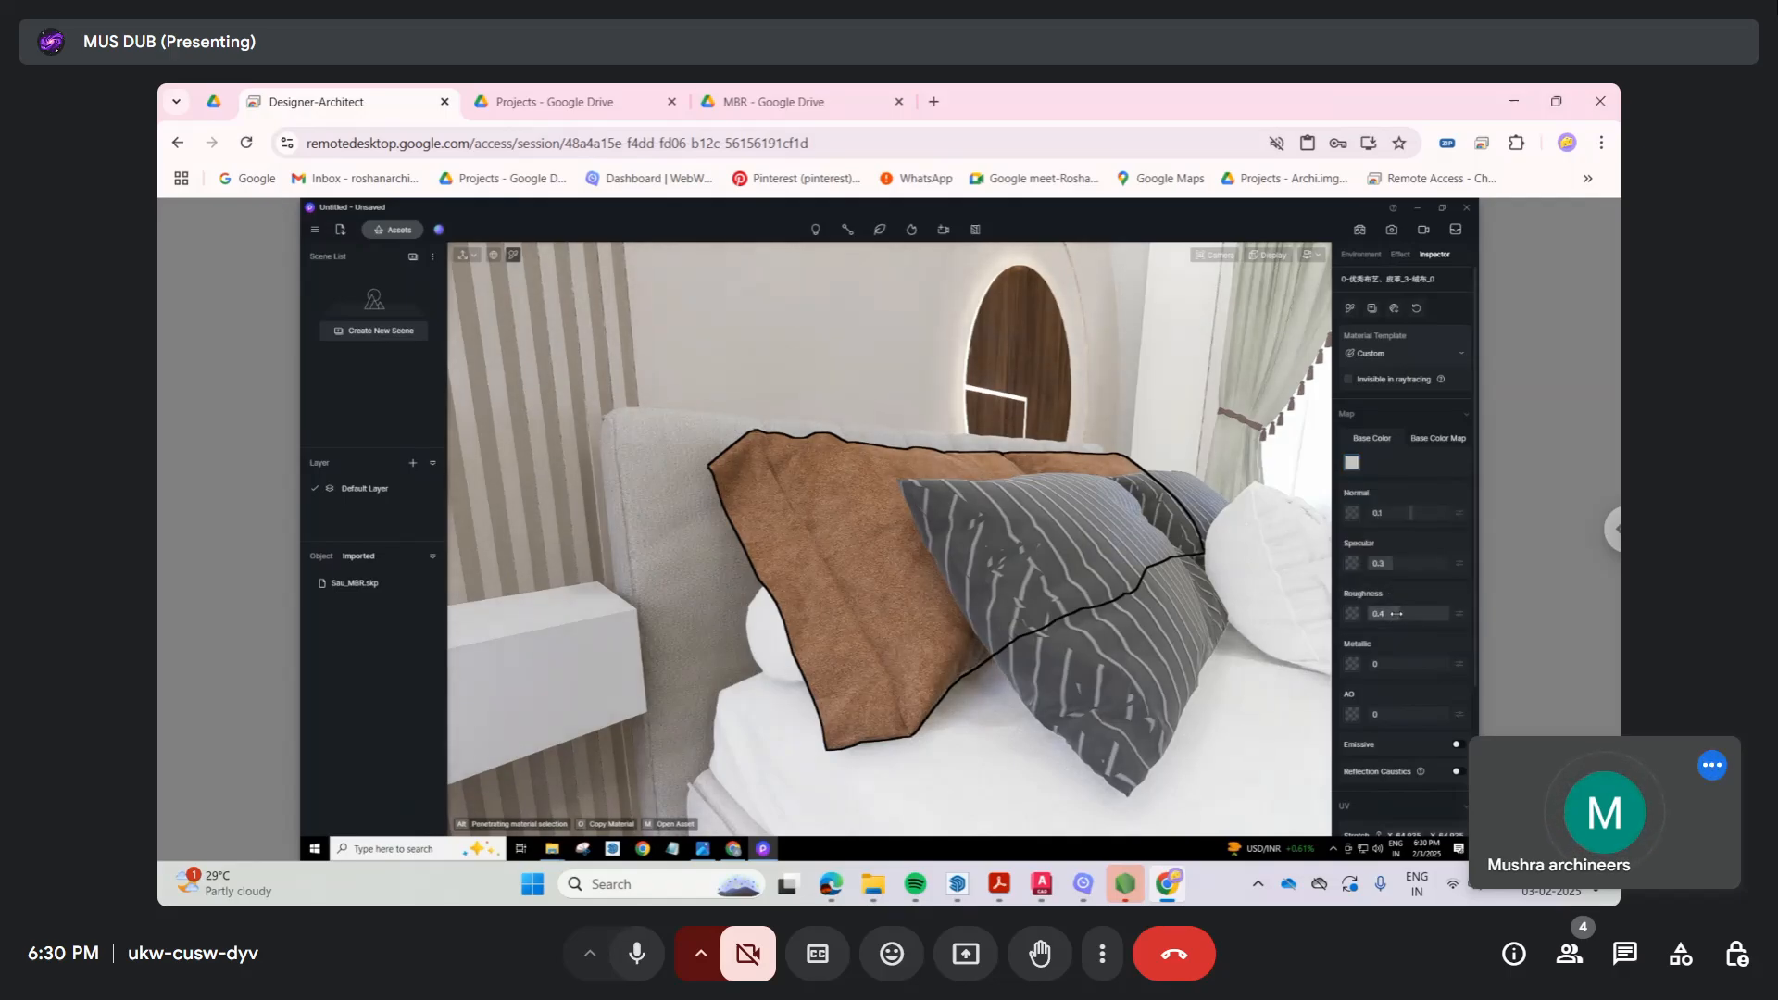
pyautogui.moveTo(1398, 613); pyautogui.dragTo(1391, 611)
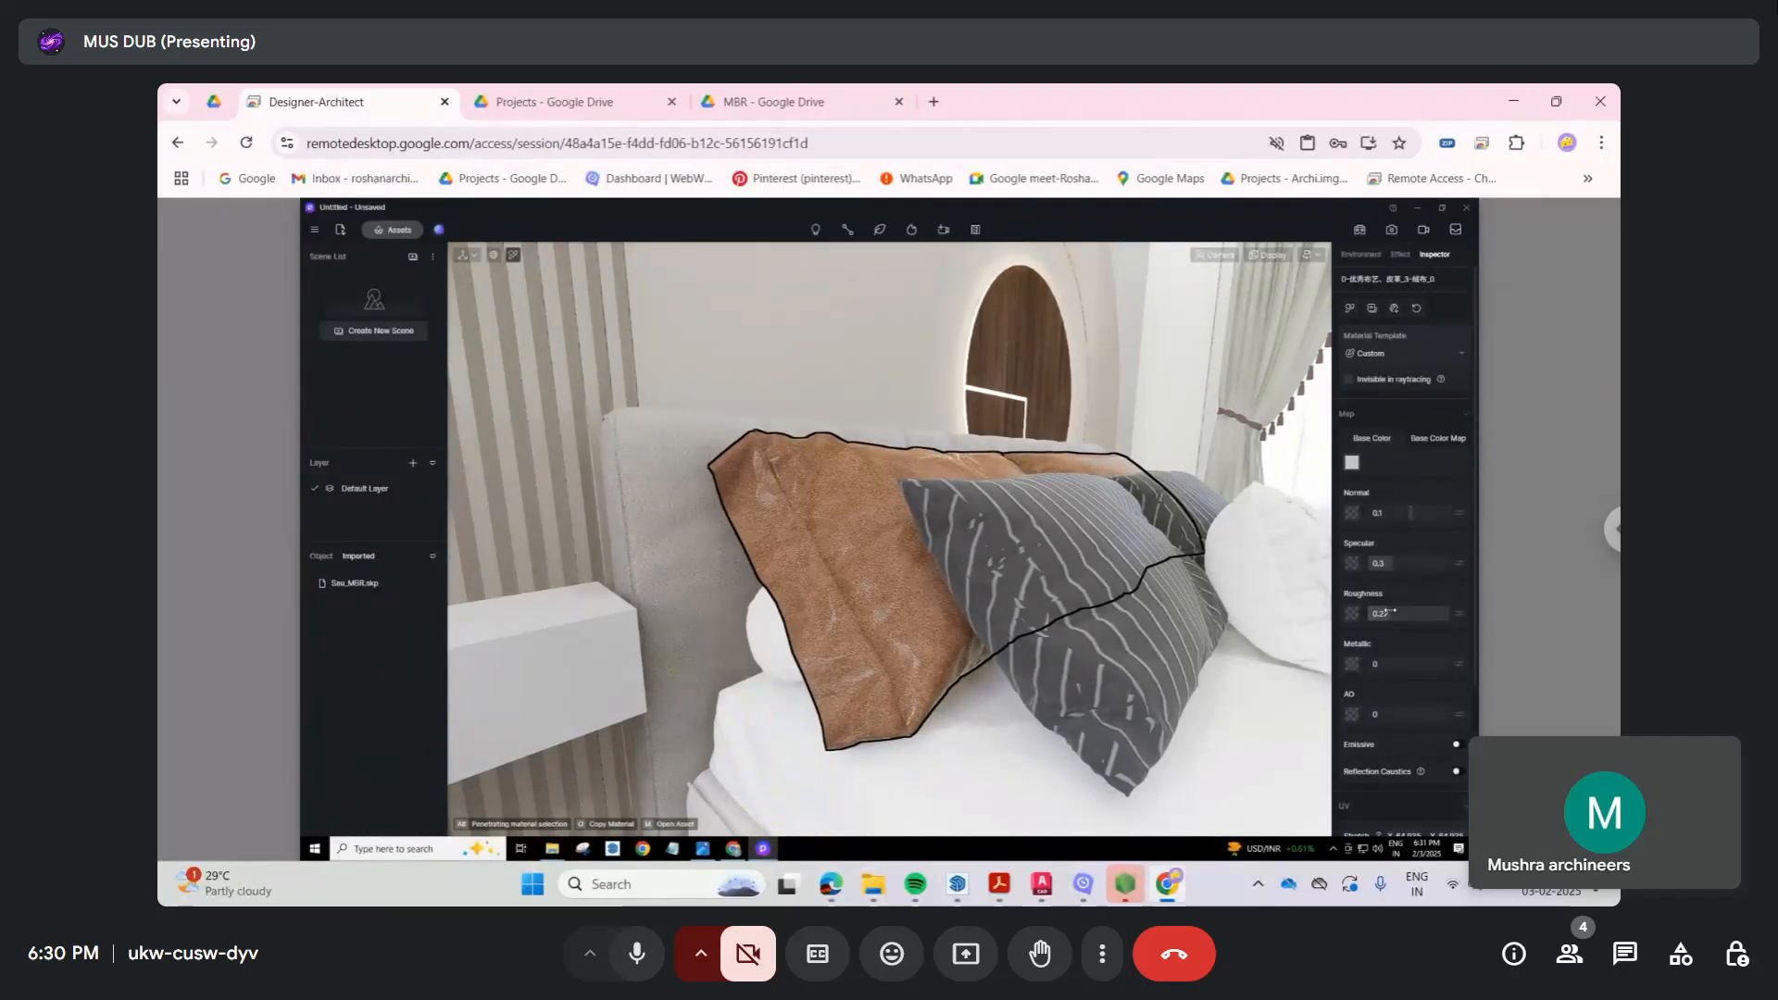
pyautogui.click(976, 518)
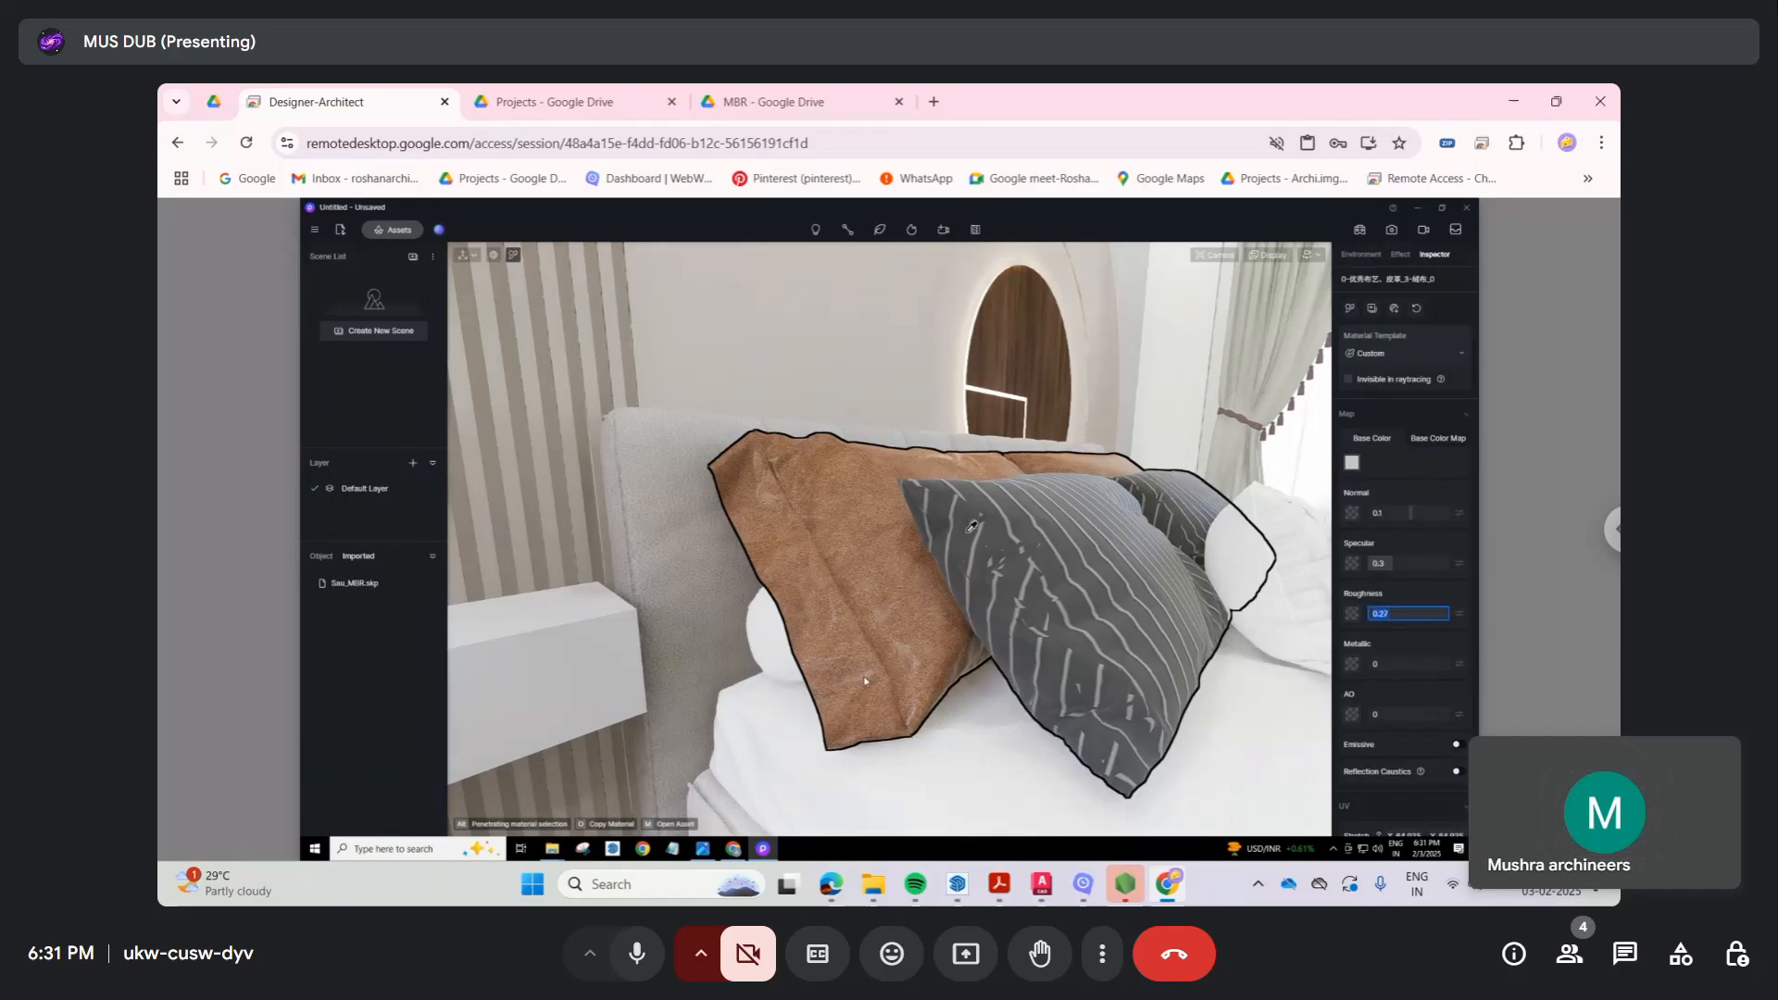
# Step: Examine the brown pillow's surface texture and sheen from close up and from farther away
pyautogui.scroll(2, 861, 676)
pyautogui.scroll(5, 832, 645)
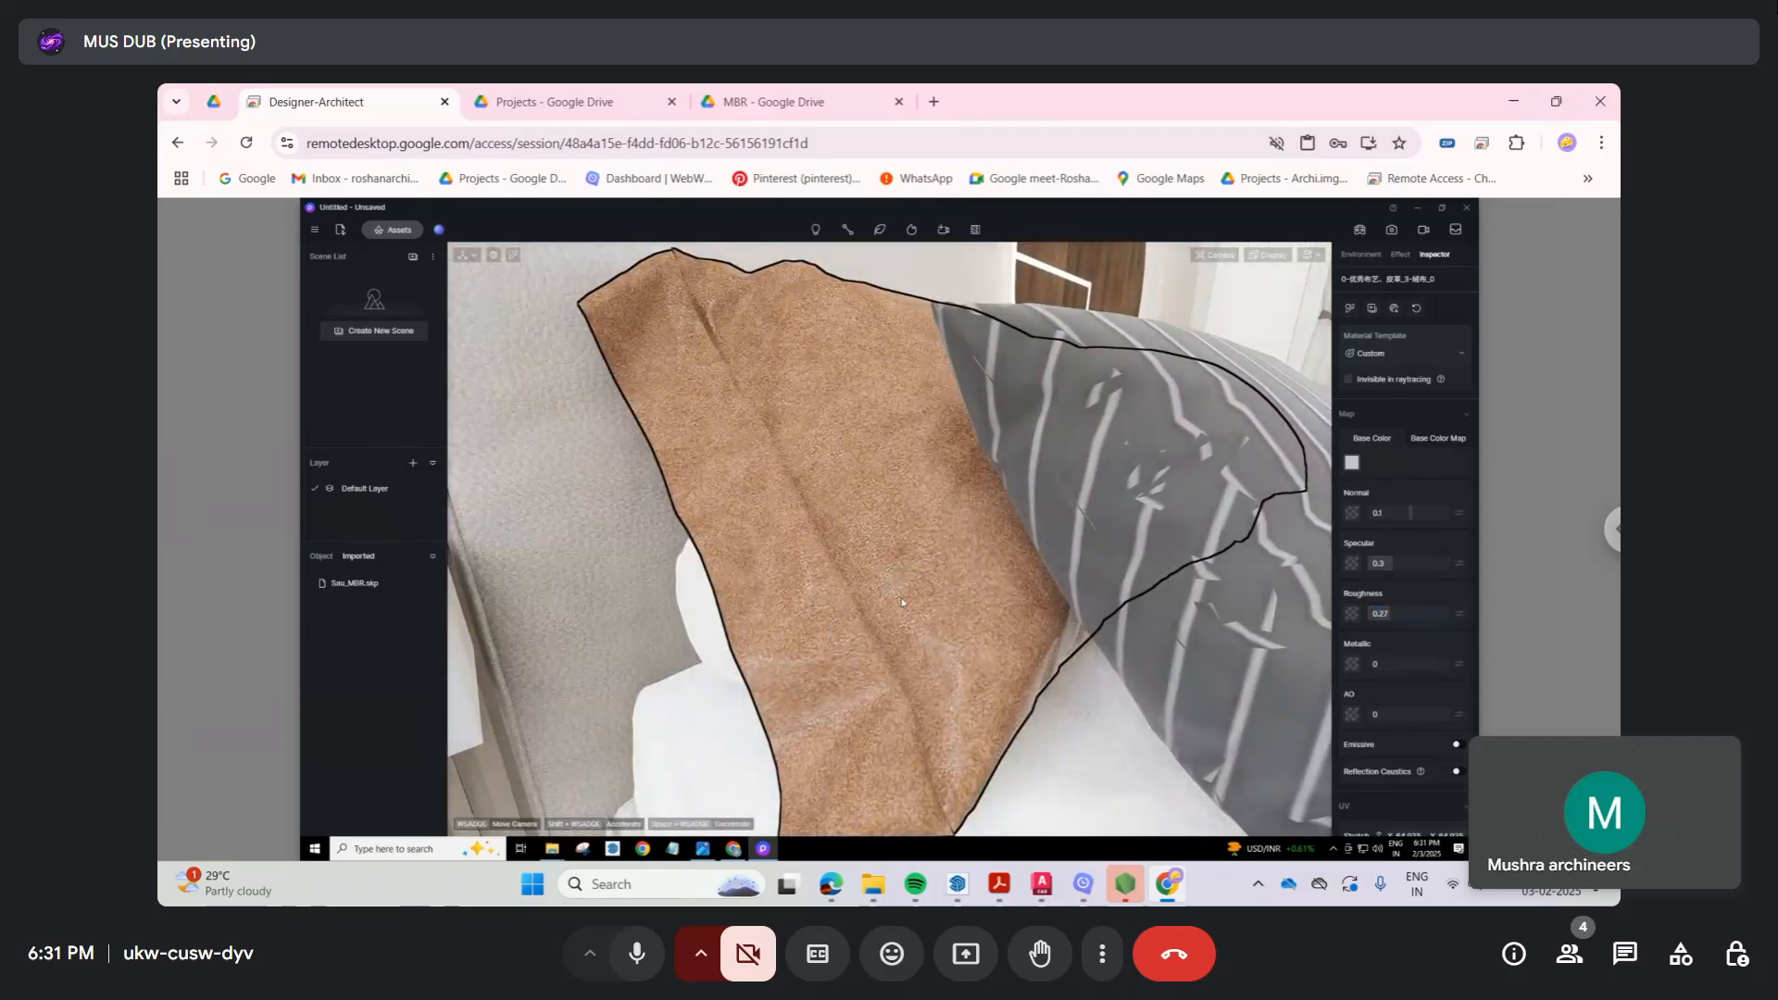
pyautogui.scroll(-5, 915, 575)
pyautogui.scroll(2, 912, 567)
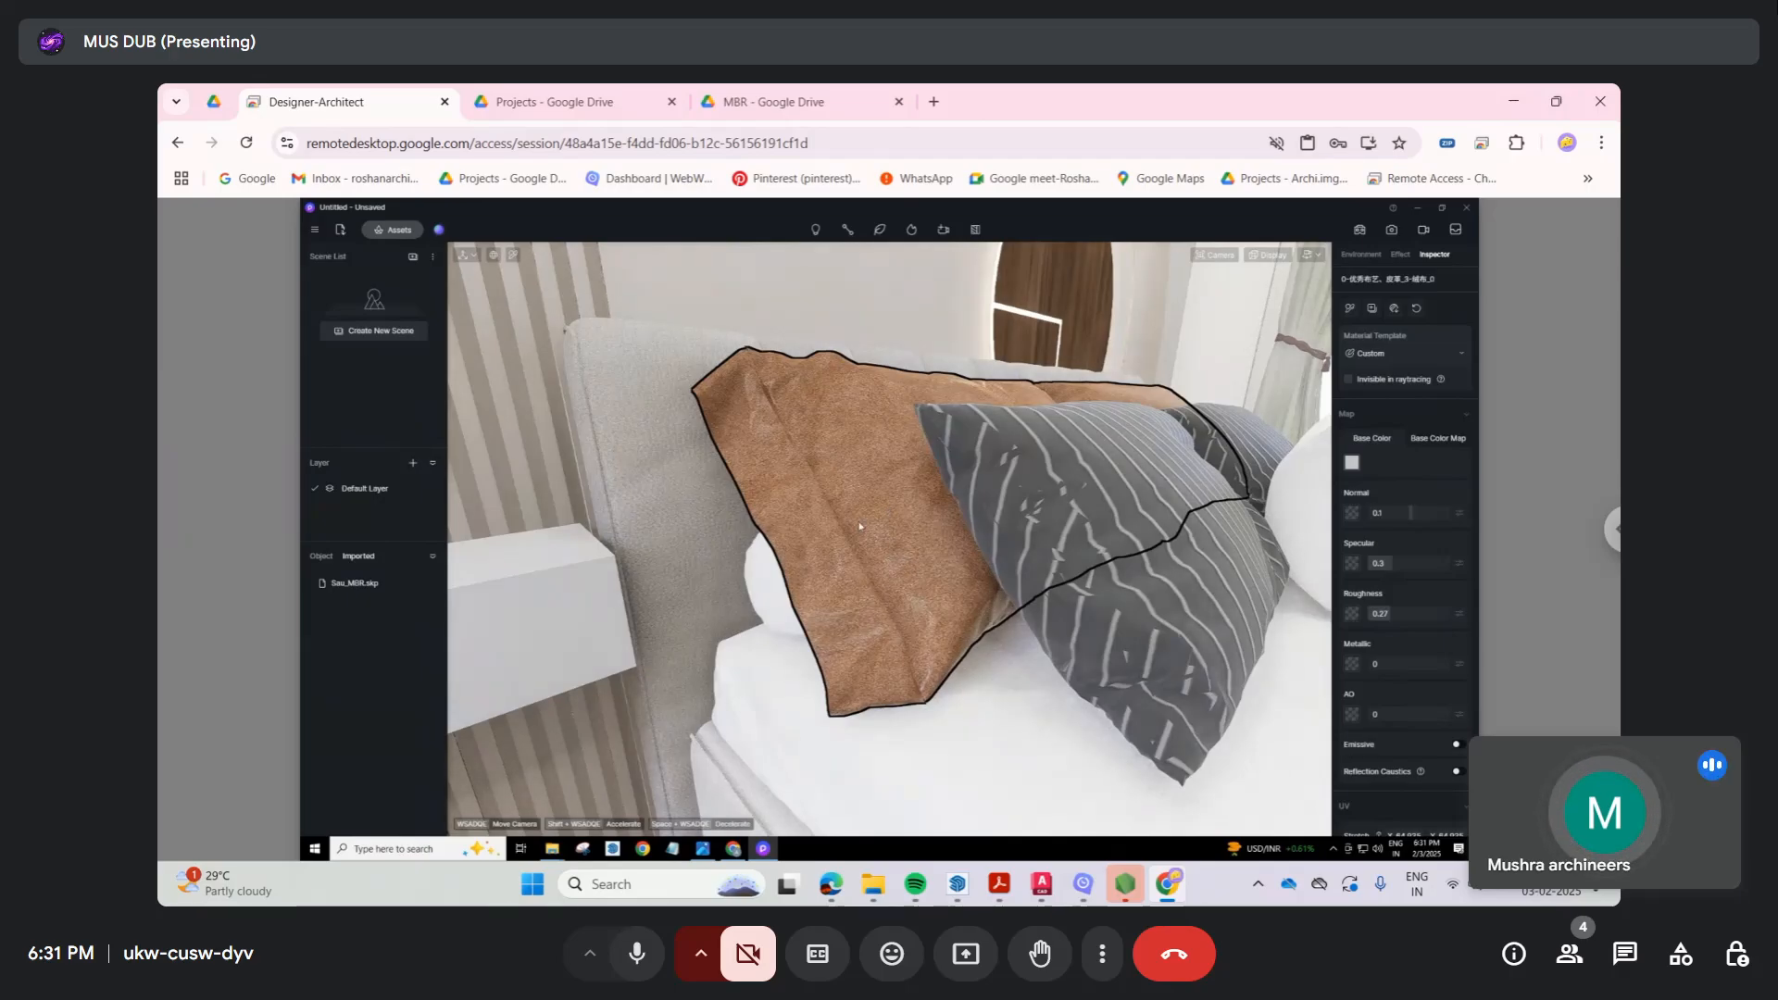
pyautogui.scroll(-4, 834, 513)
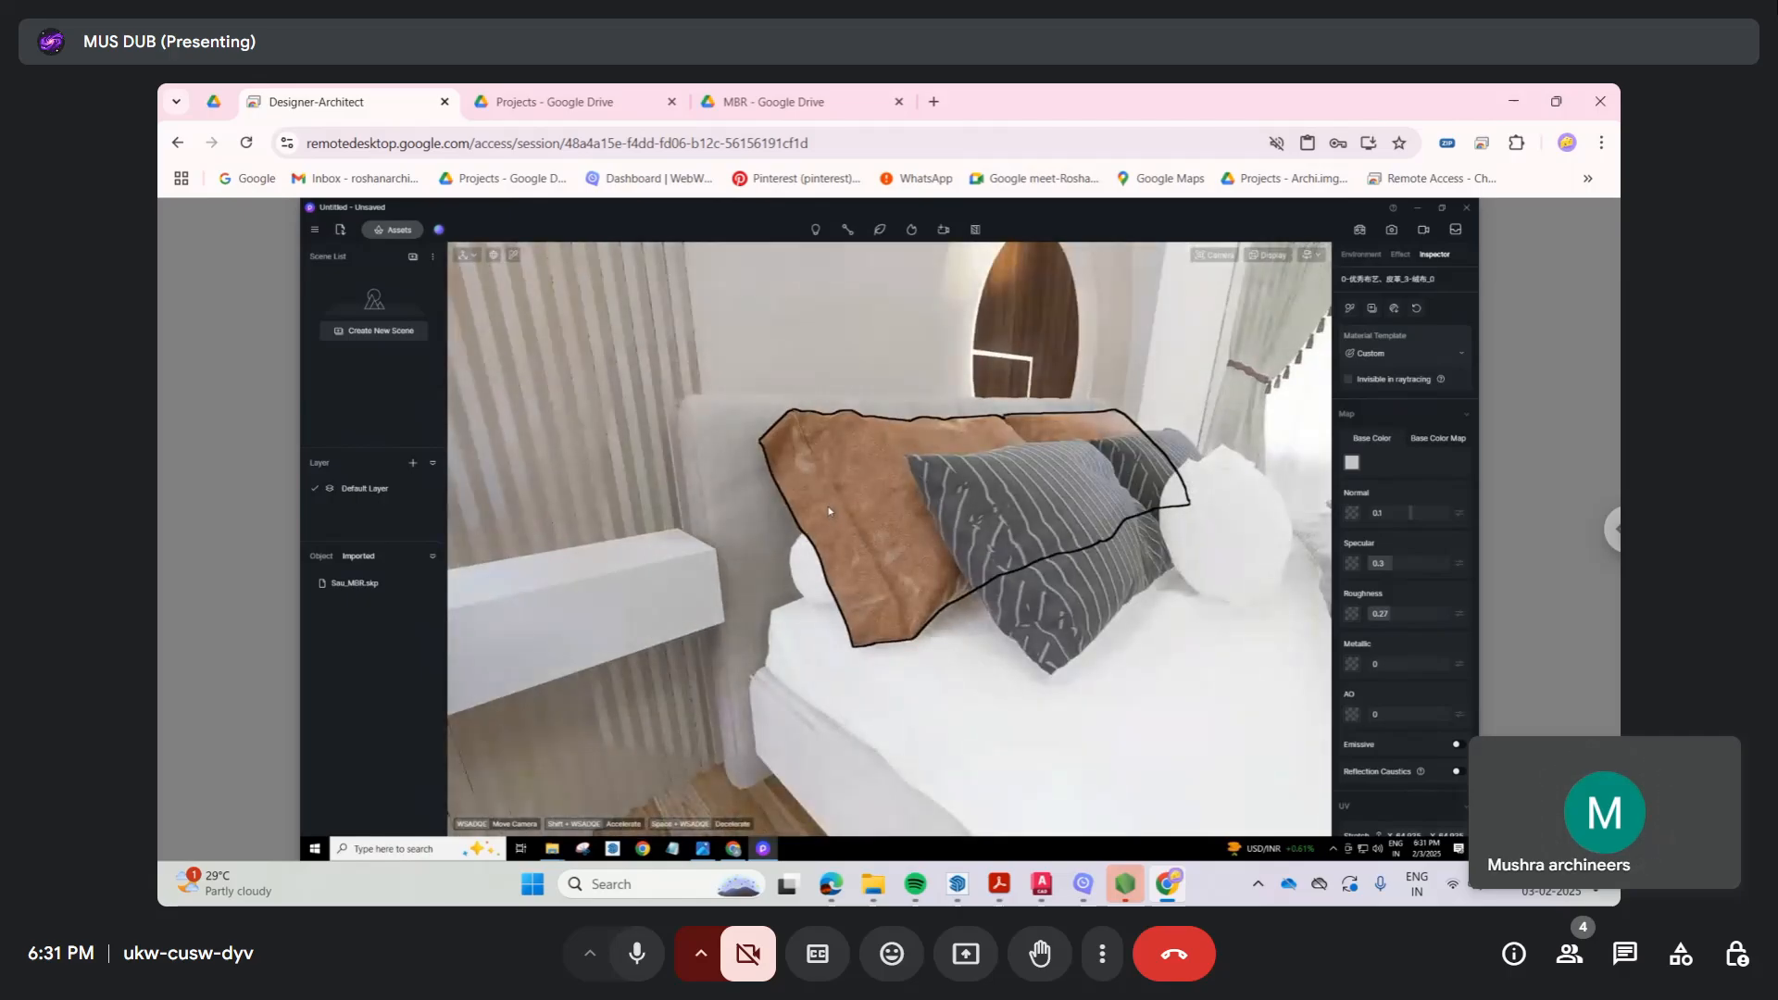
pyautogui.moveTo(830, 511); pyautogui.dragTo(810, 504, button='right')
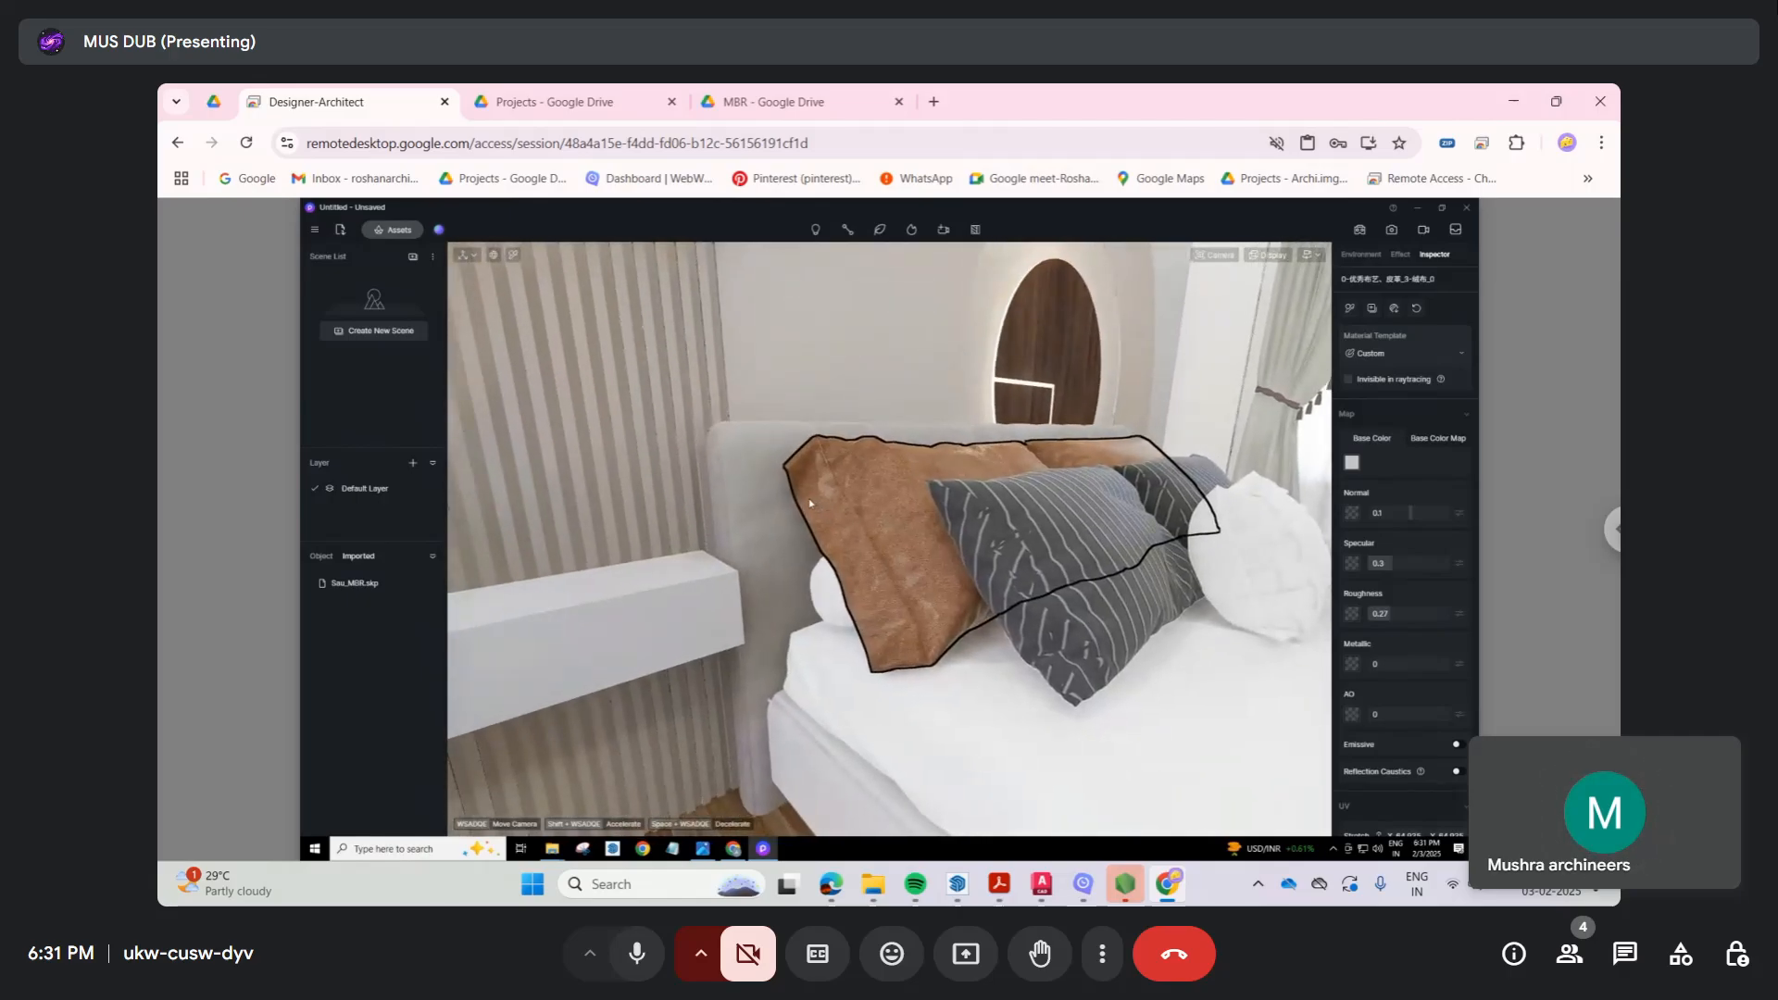
pyautogui.scroll(-5, 810, 504)
pyautogui.moveTo(810, 503); pyautogui.dragTo(761, 509, button='right')
pyautogui.scroll(-3, 854, 396)
# Step: Darken the headboard upholstery's base color to a brightness (V) of 77 and set its roughness to 0.27
pyautogui.scroll(4, 765, 494)
pyautogui.scroll(7, 762, 509)
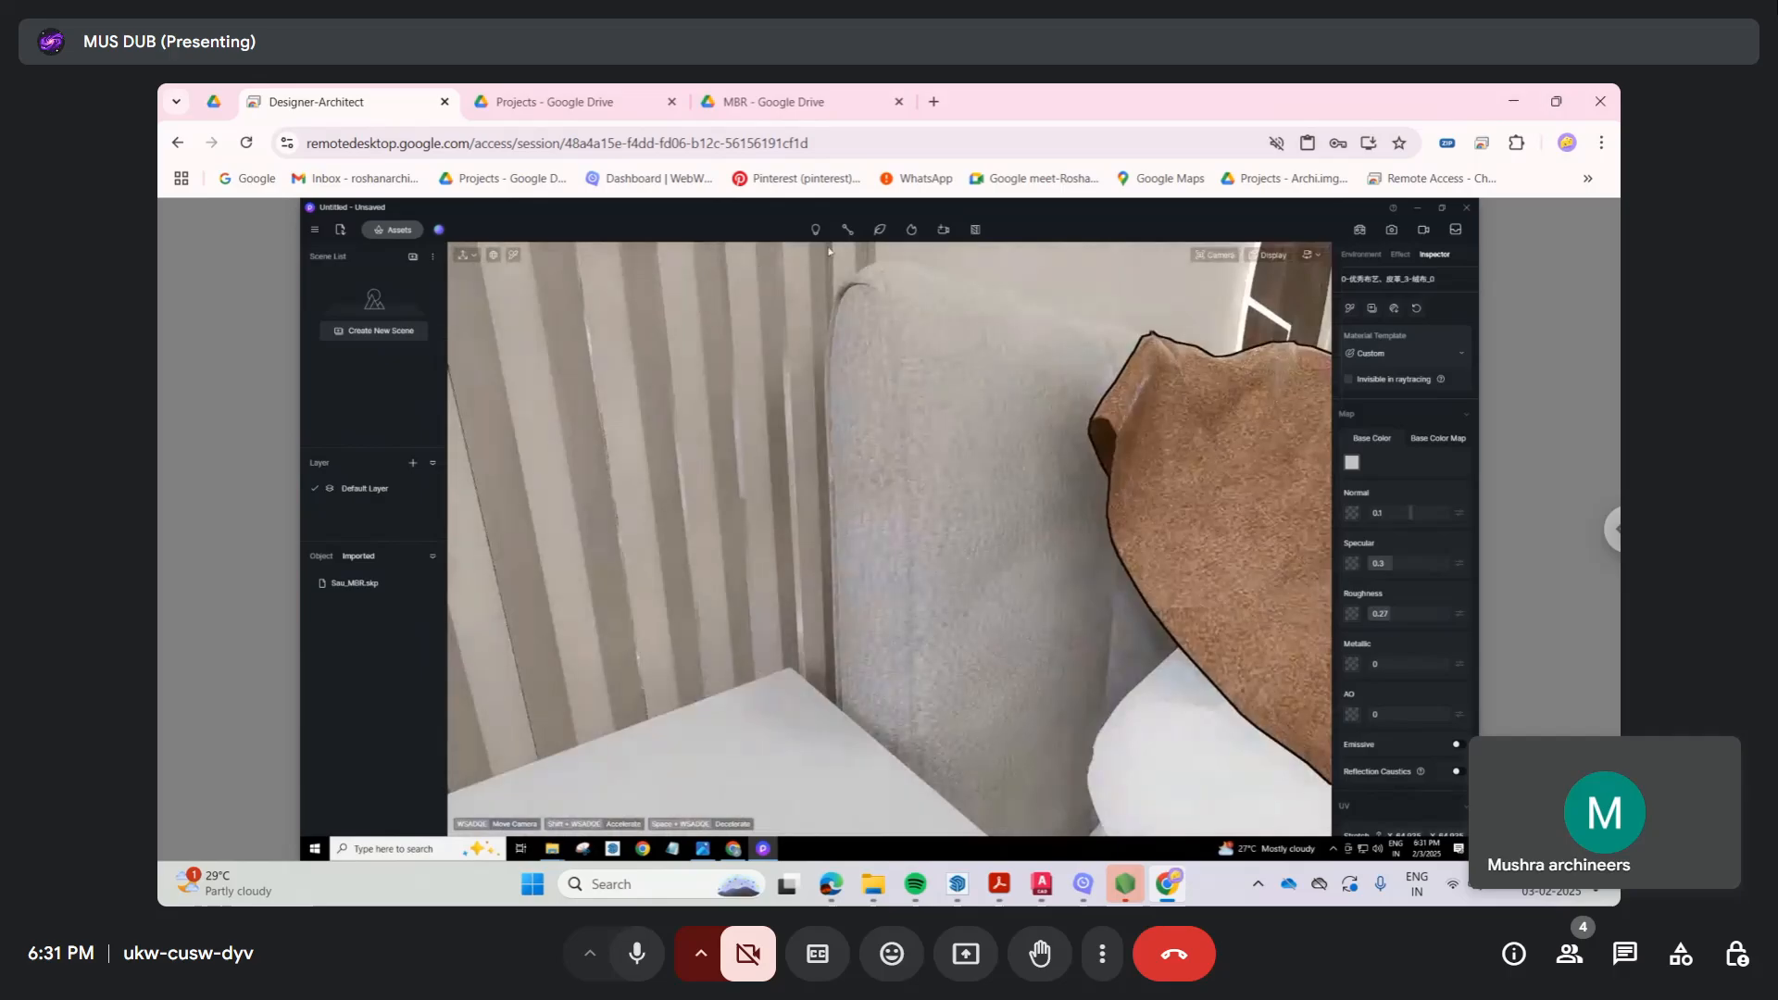
pyautogui.click(514, 256)
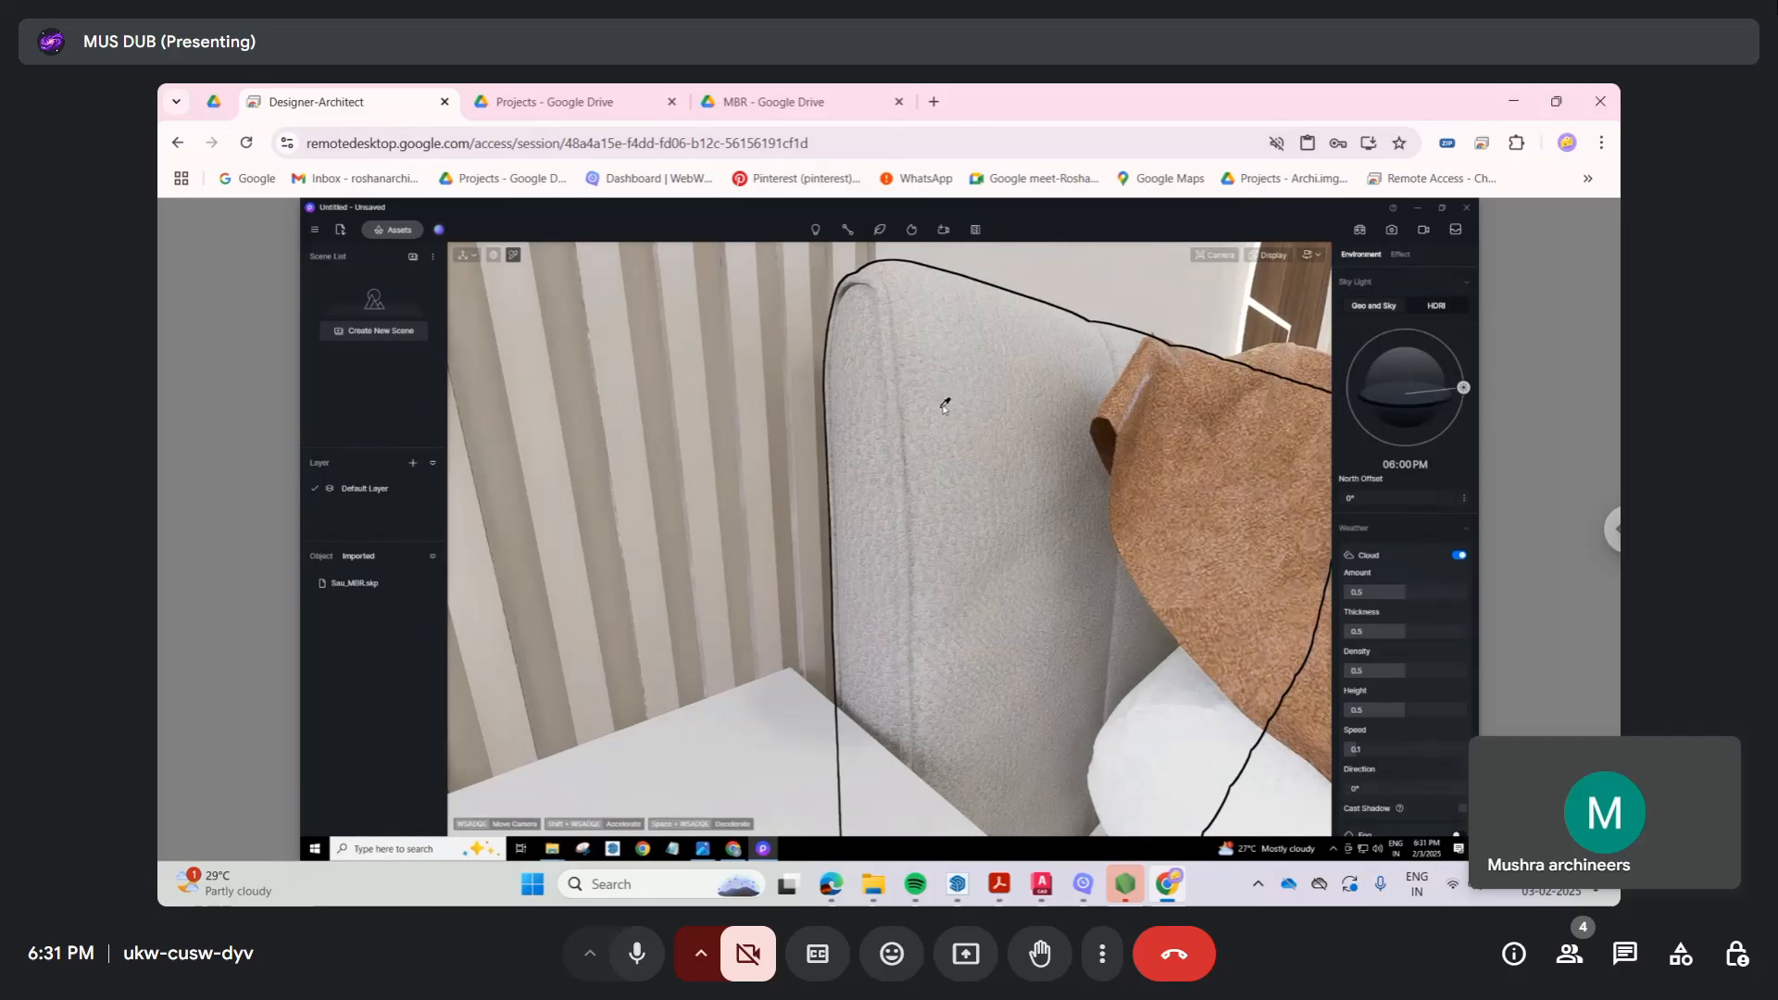
pyautogui.click(945, 405)
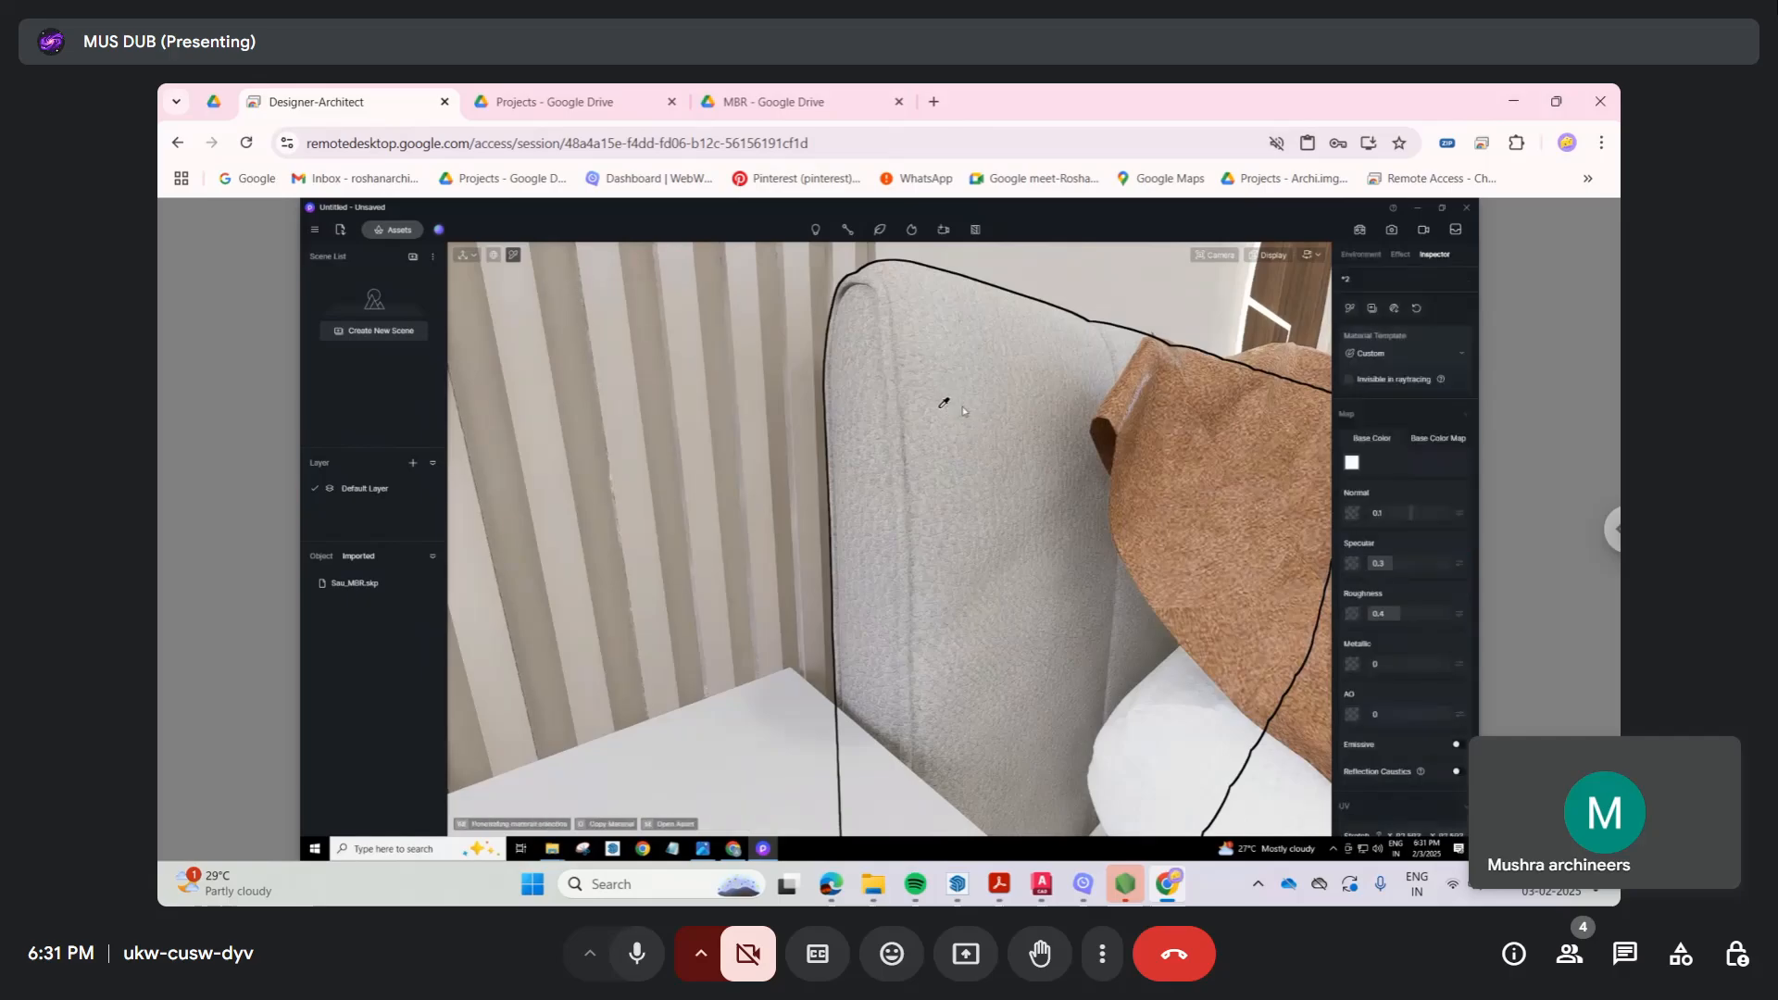
pyautogui.click(1352, 463)
pyautogui.click(1344, 520)
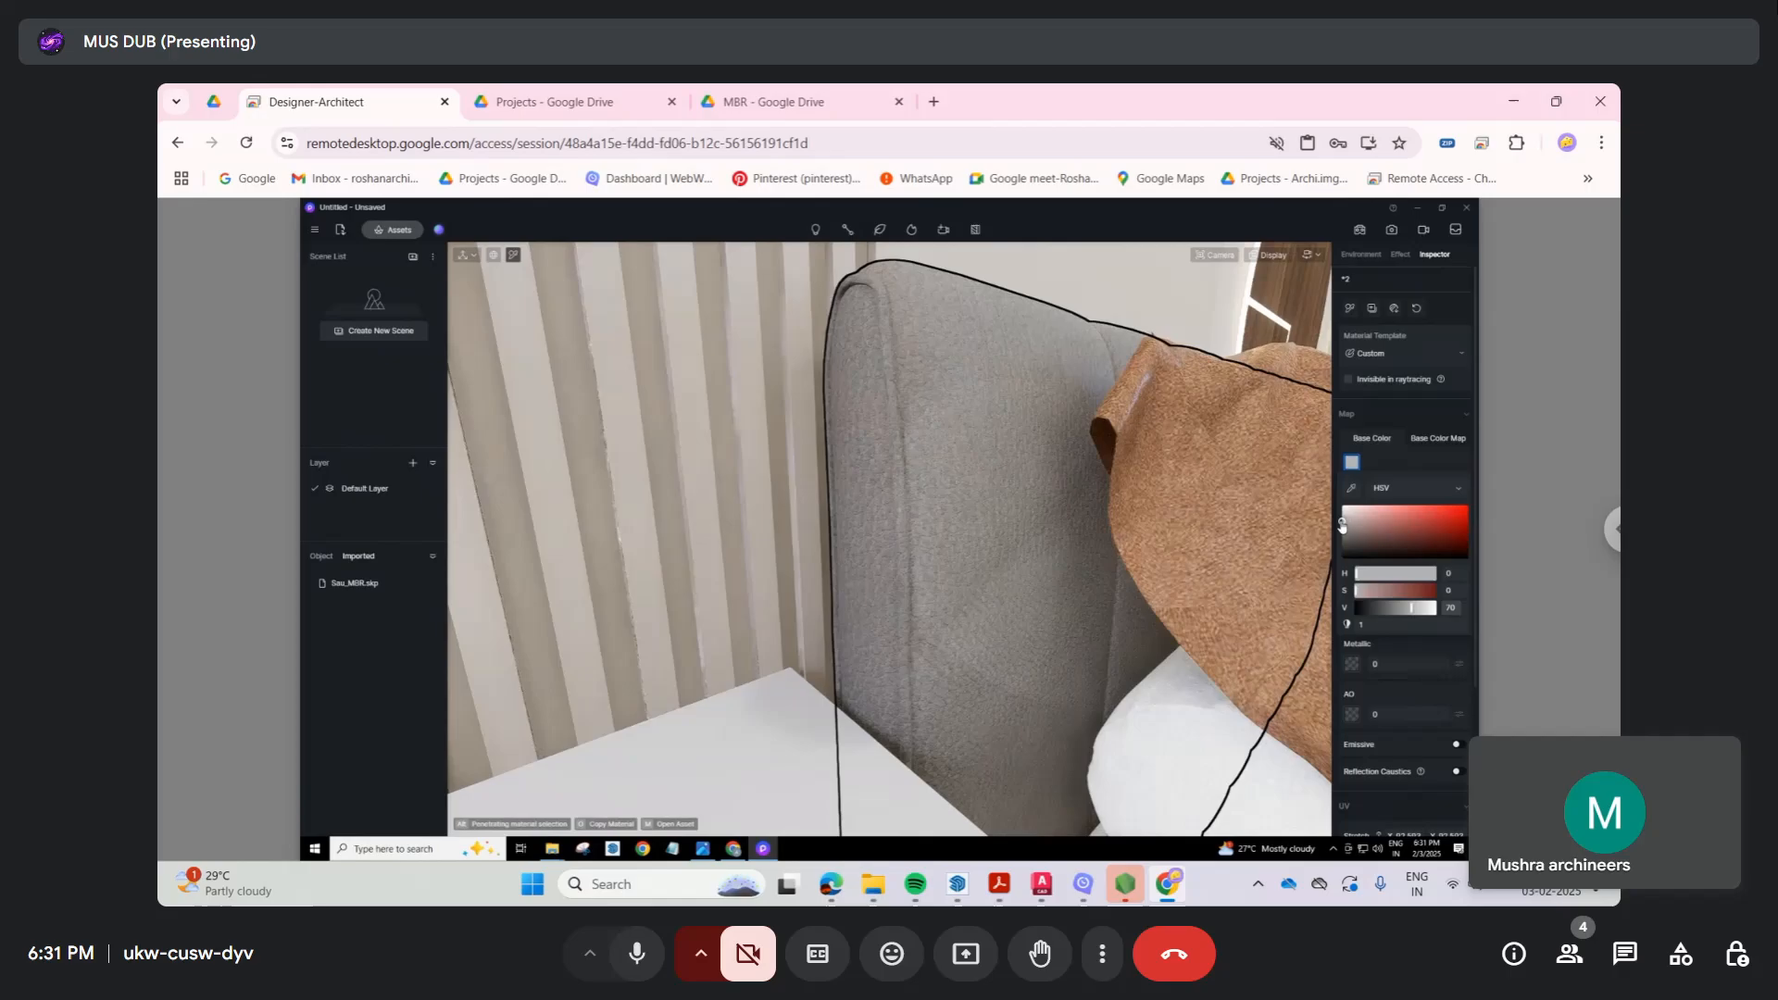
pyautogui.click(1341, 521)
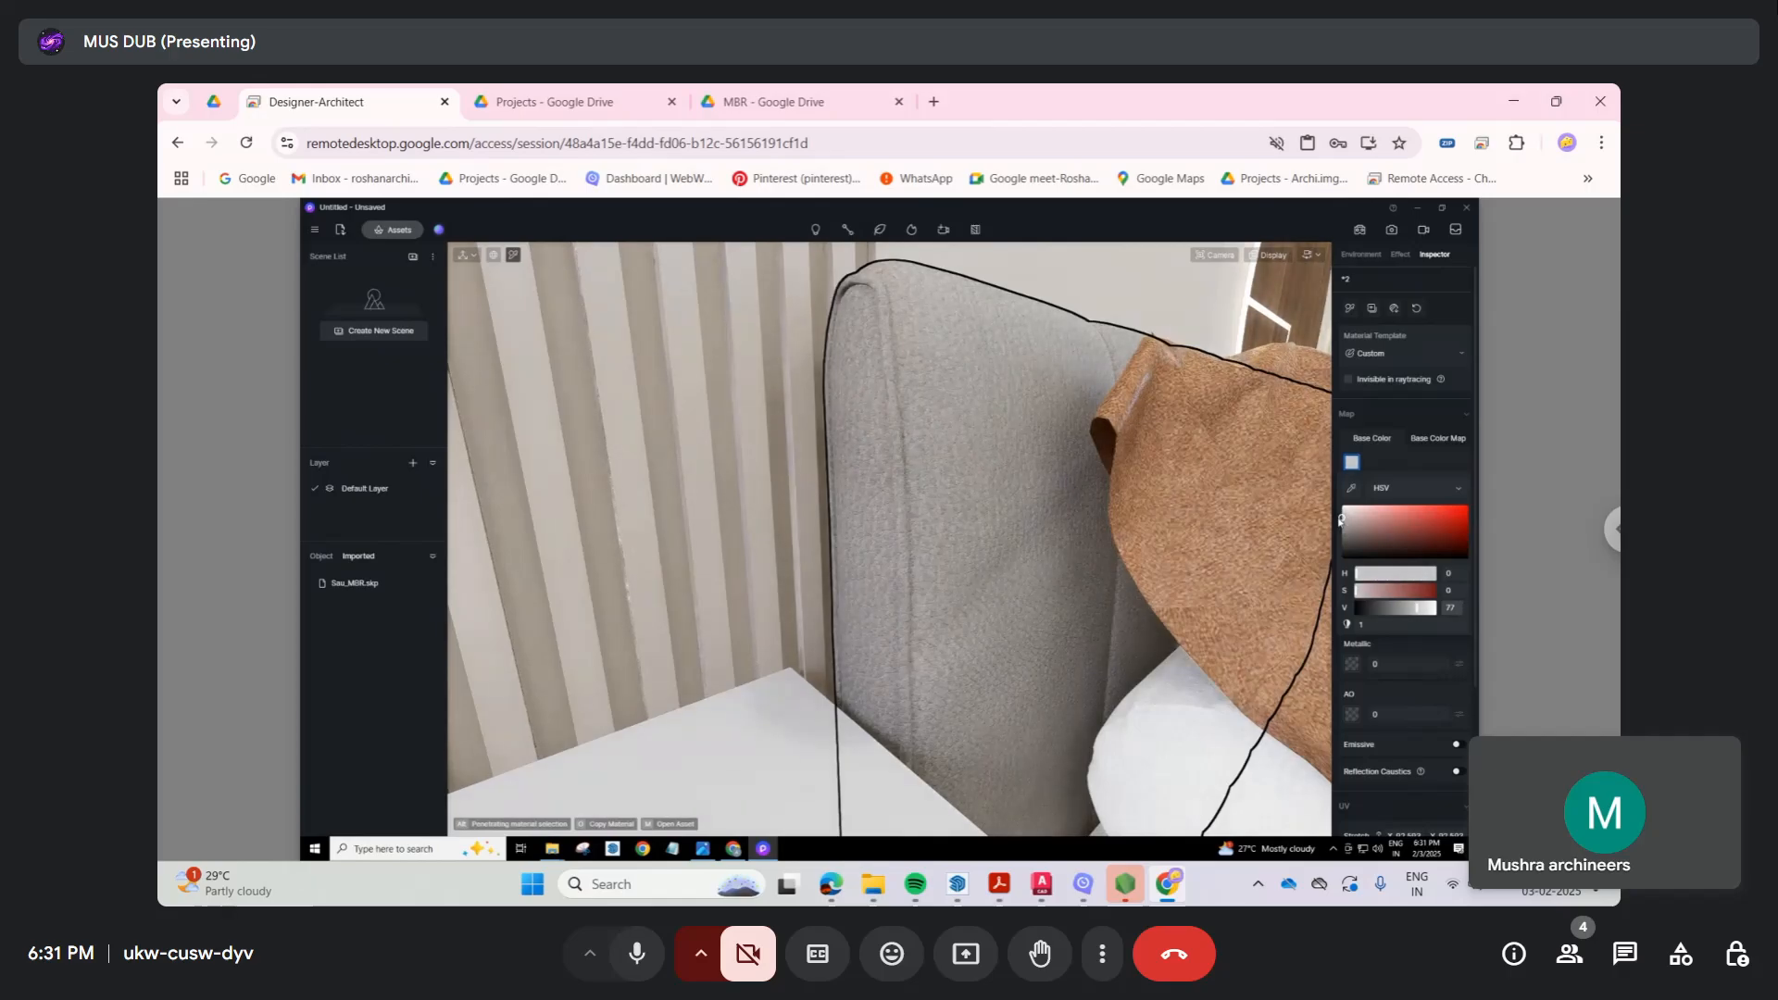
pyautogui.scroll(-1, 1371, 531)
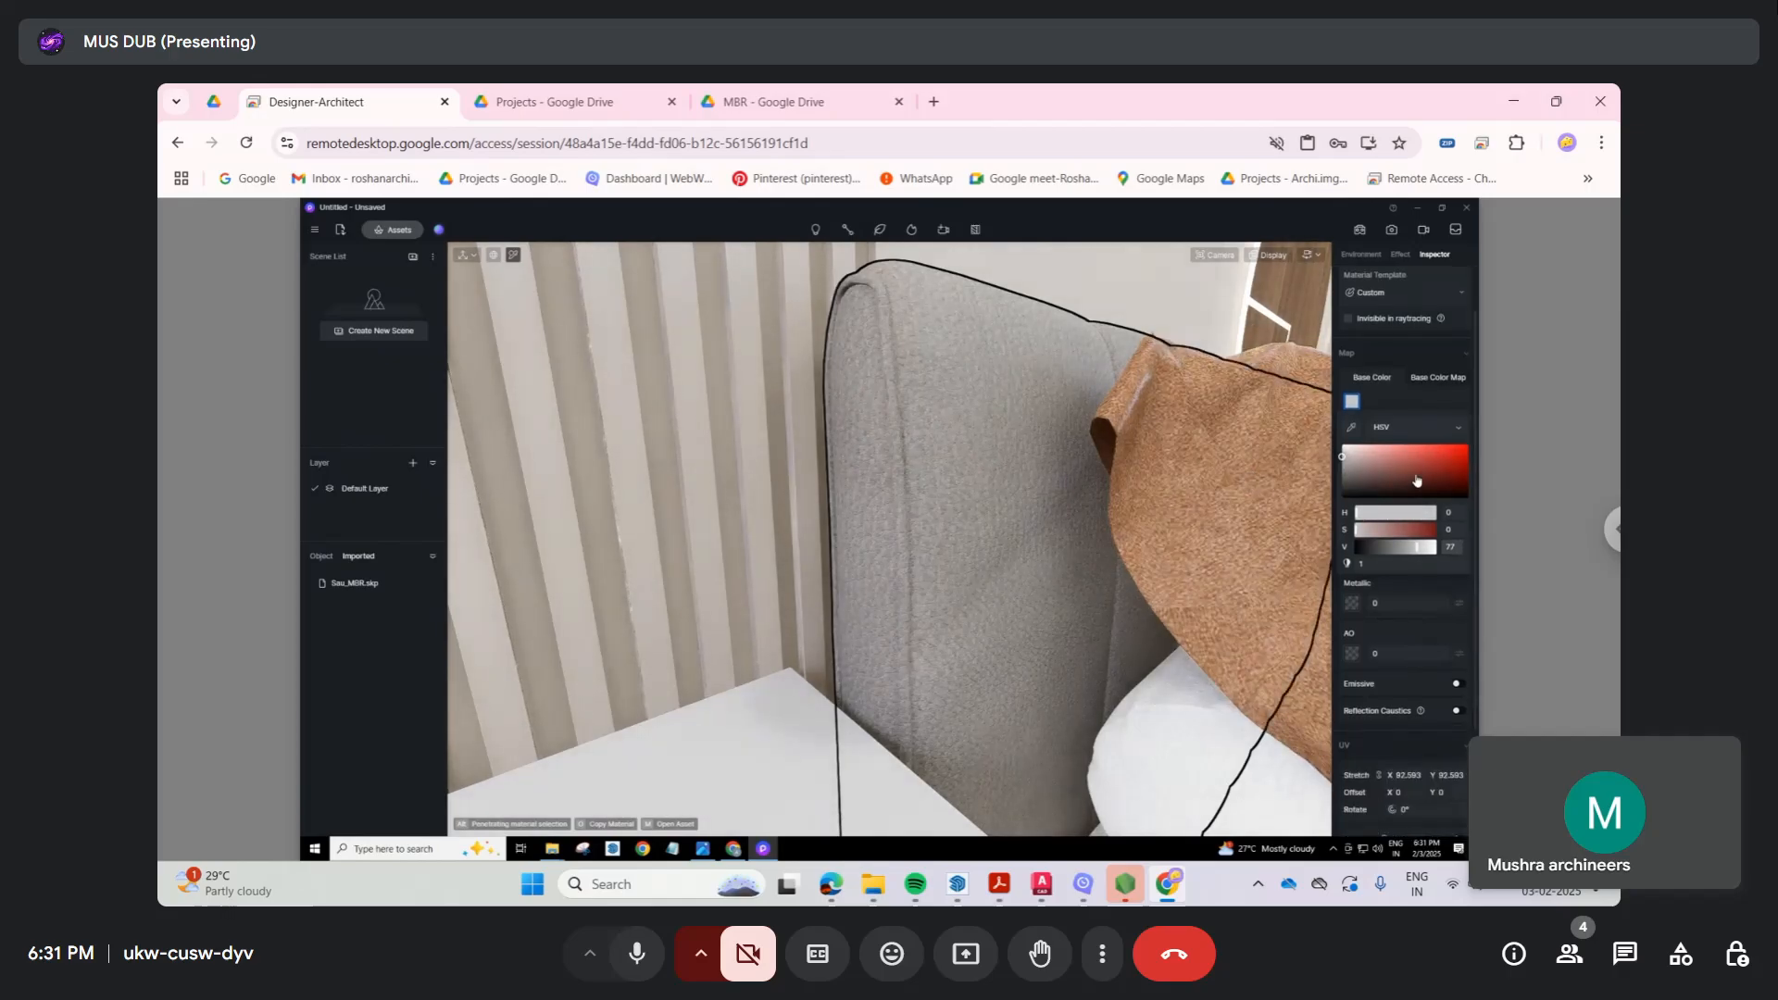
pyautogui.click(1424, 405)
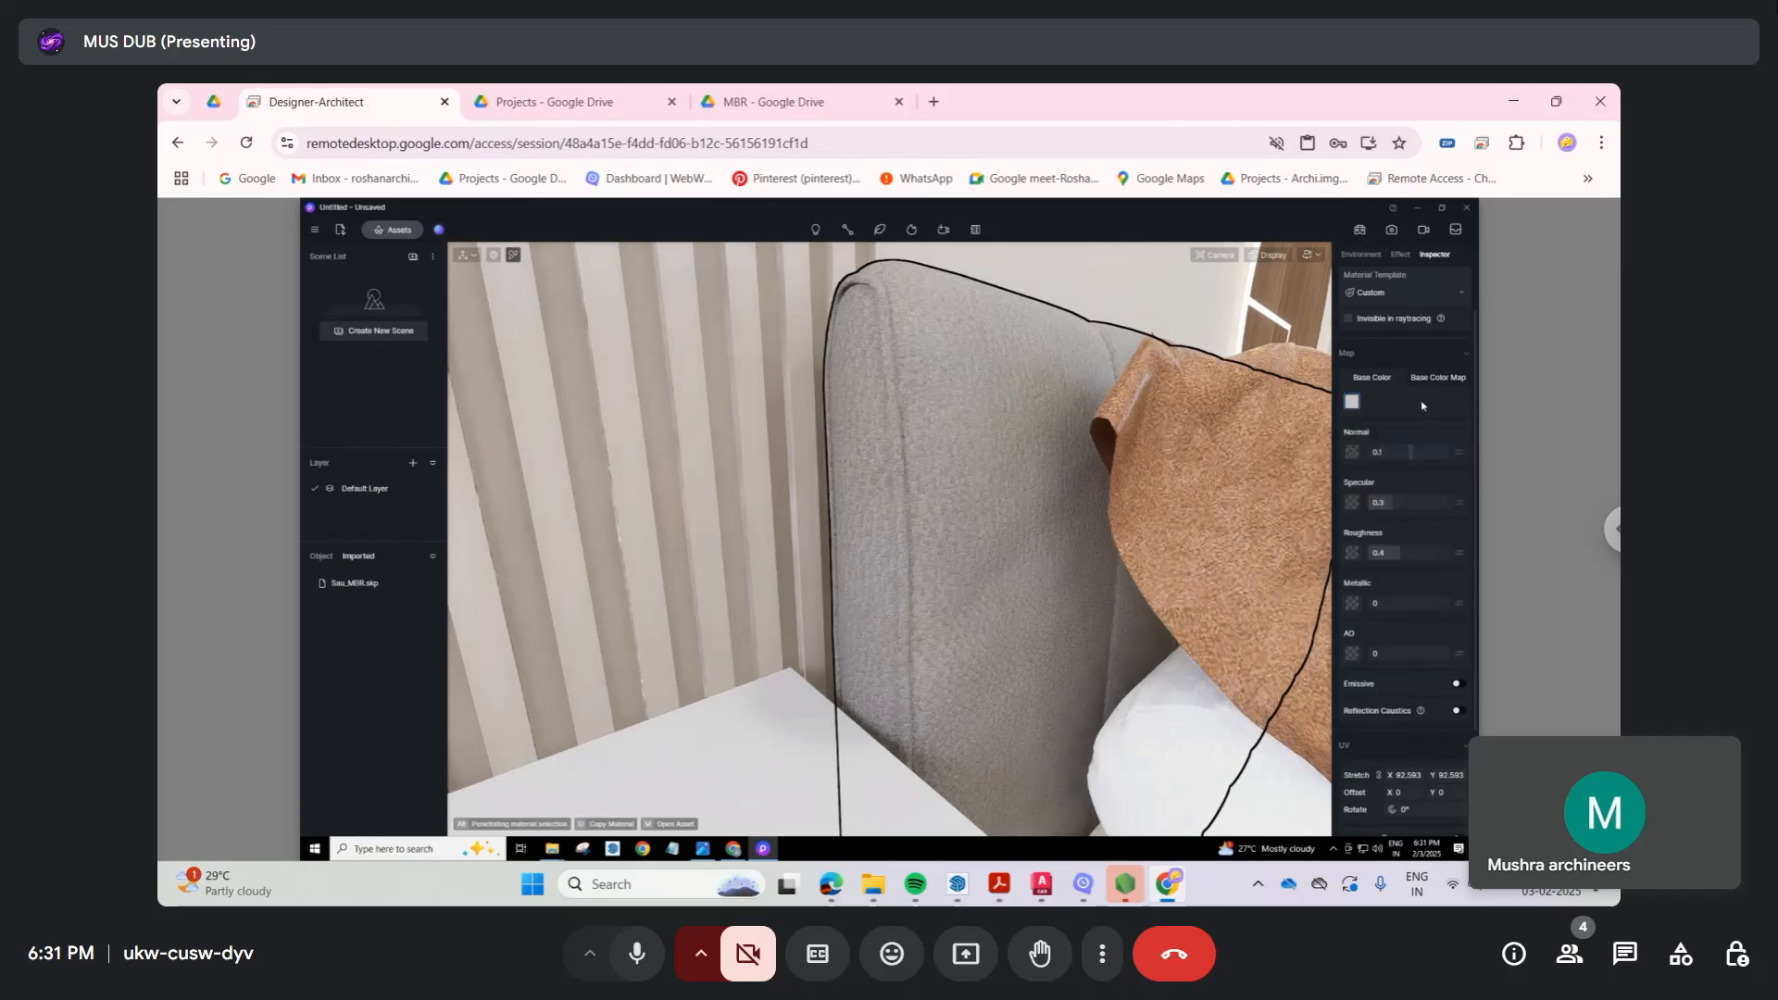
pyautogui.click(1396, 554)
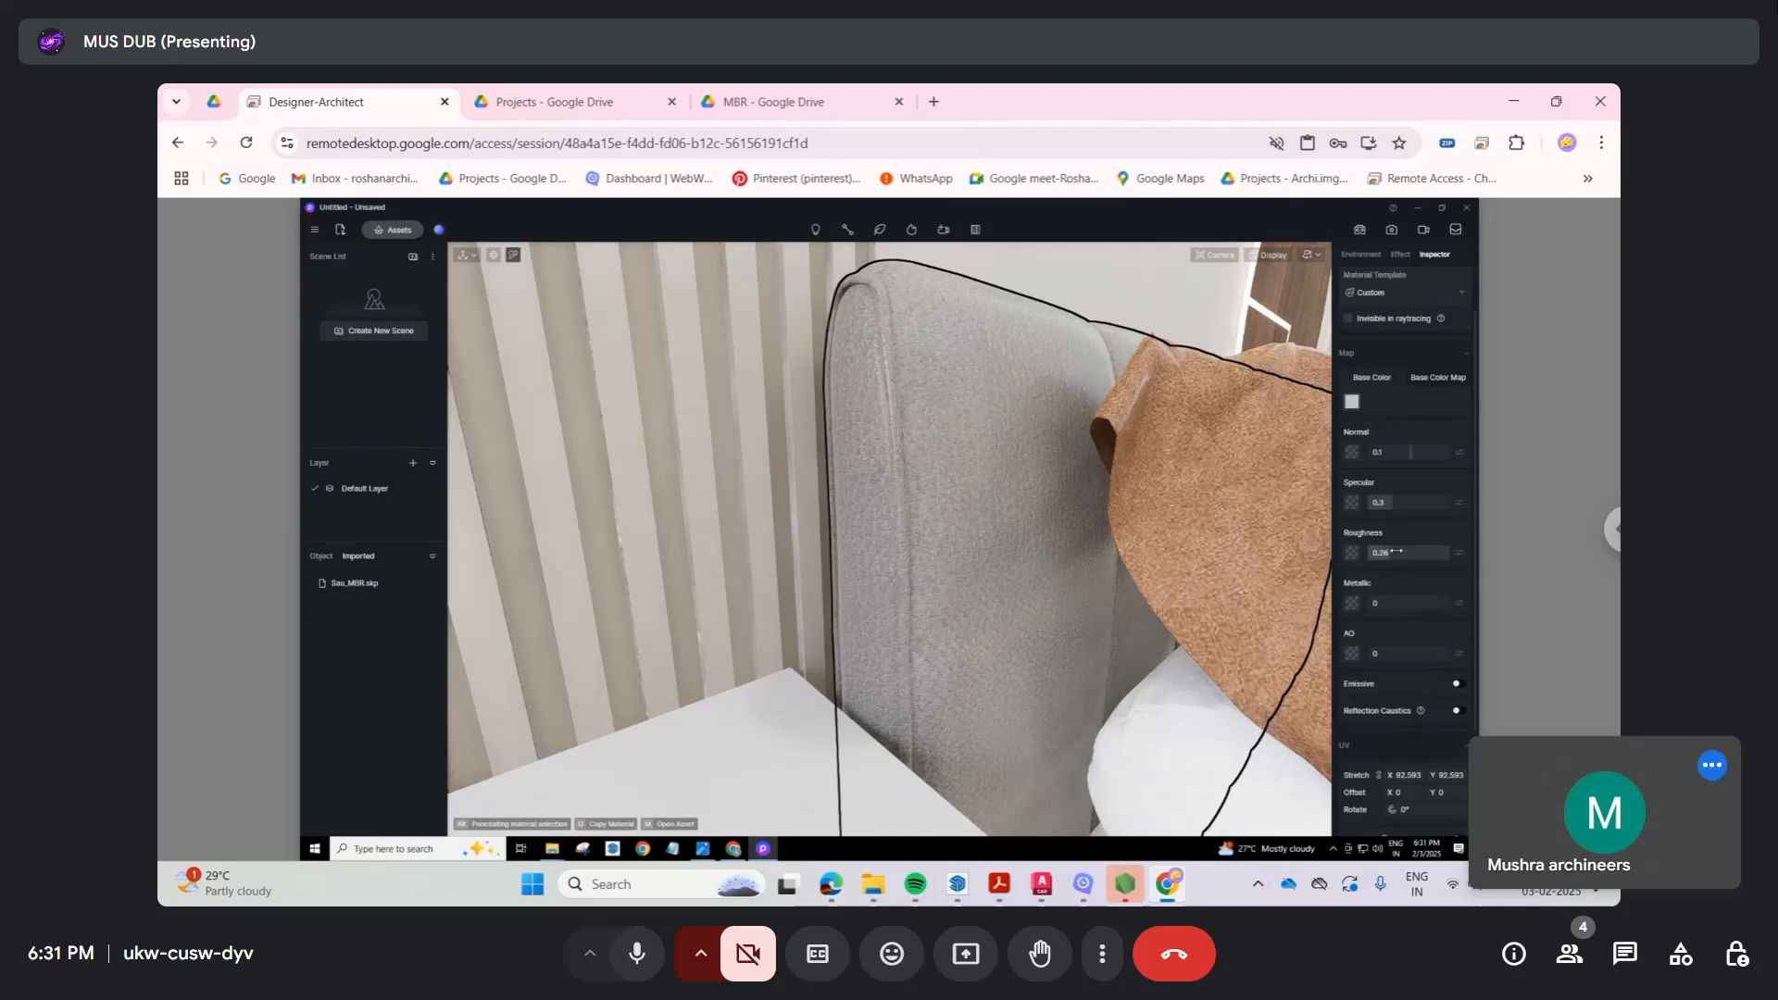
pyautogui.moveTo(1396, 552); pyautogui.dragTo(1391, 552)
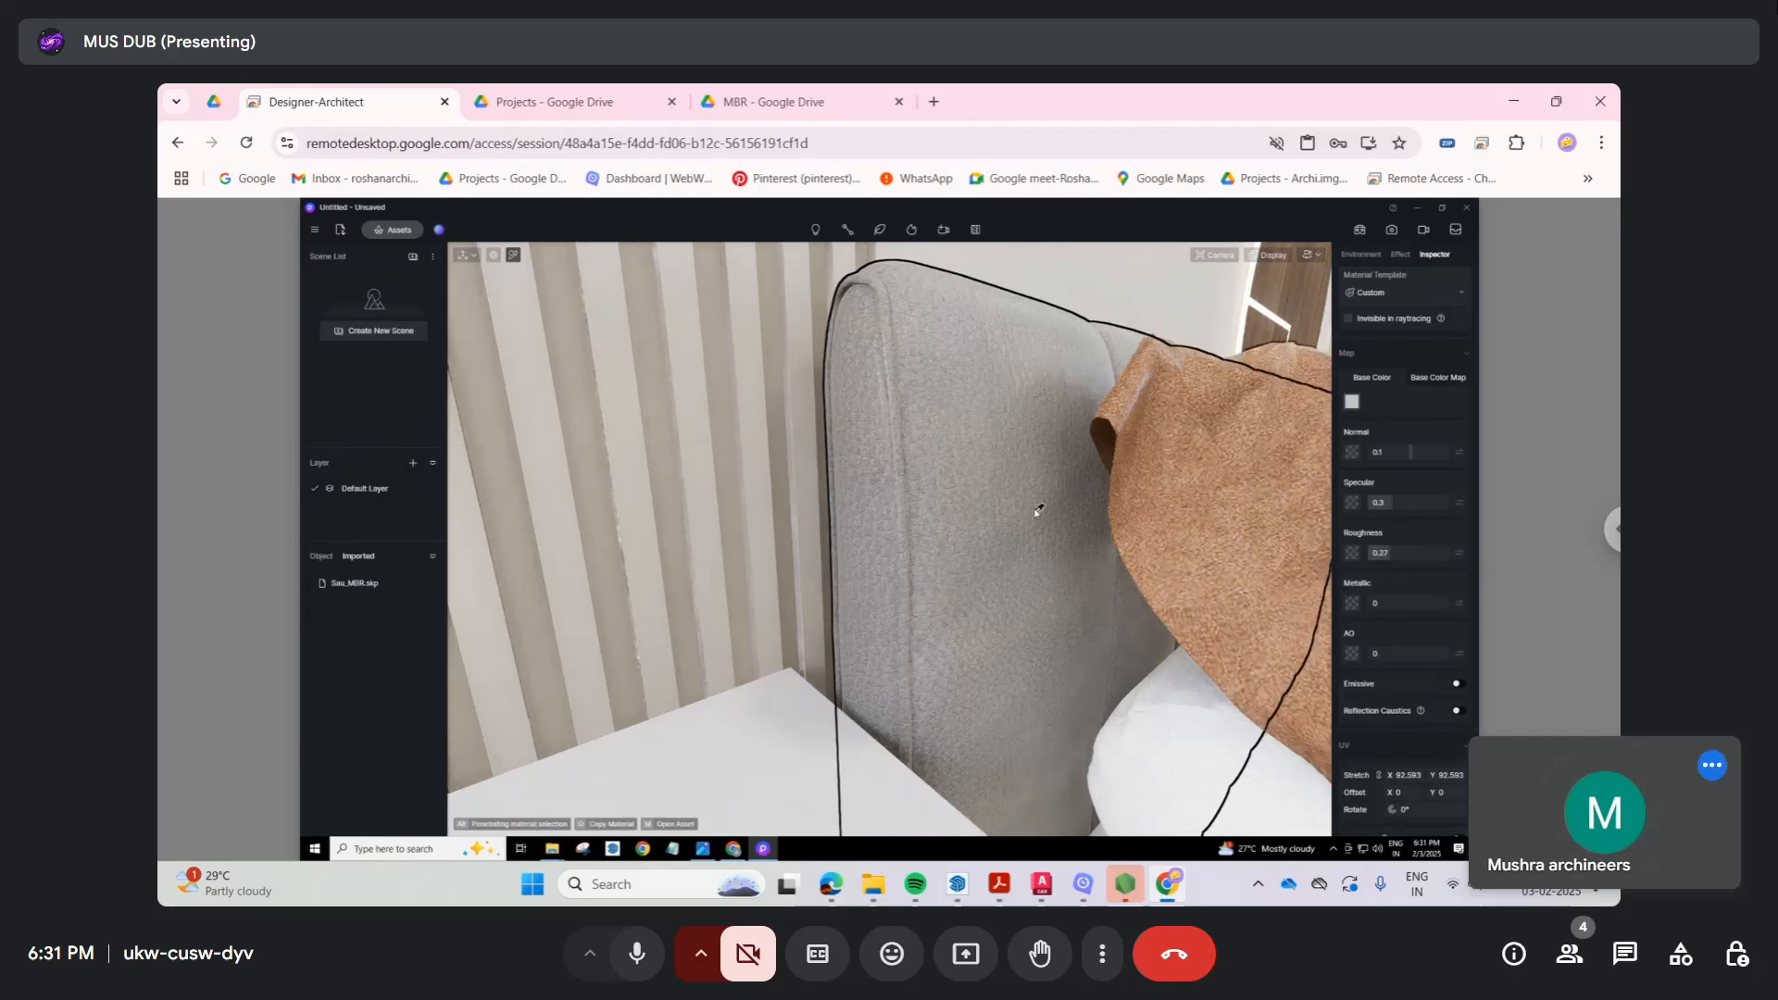
# Step: Examine the headboard, the pillows and the wall behind the bed from several angles
pyautogui.moveTo(1036, 509); pyautogui.dragTo(1035, 509, button='right')
pyautogui.scroll(-5, 1035, 510)
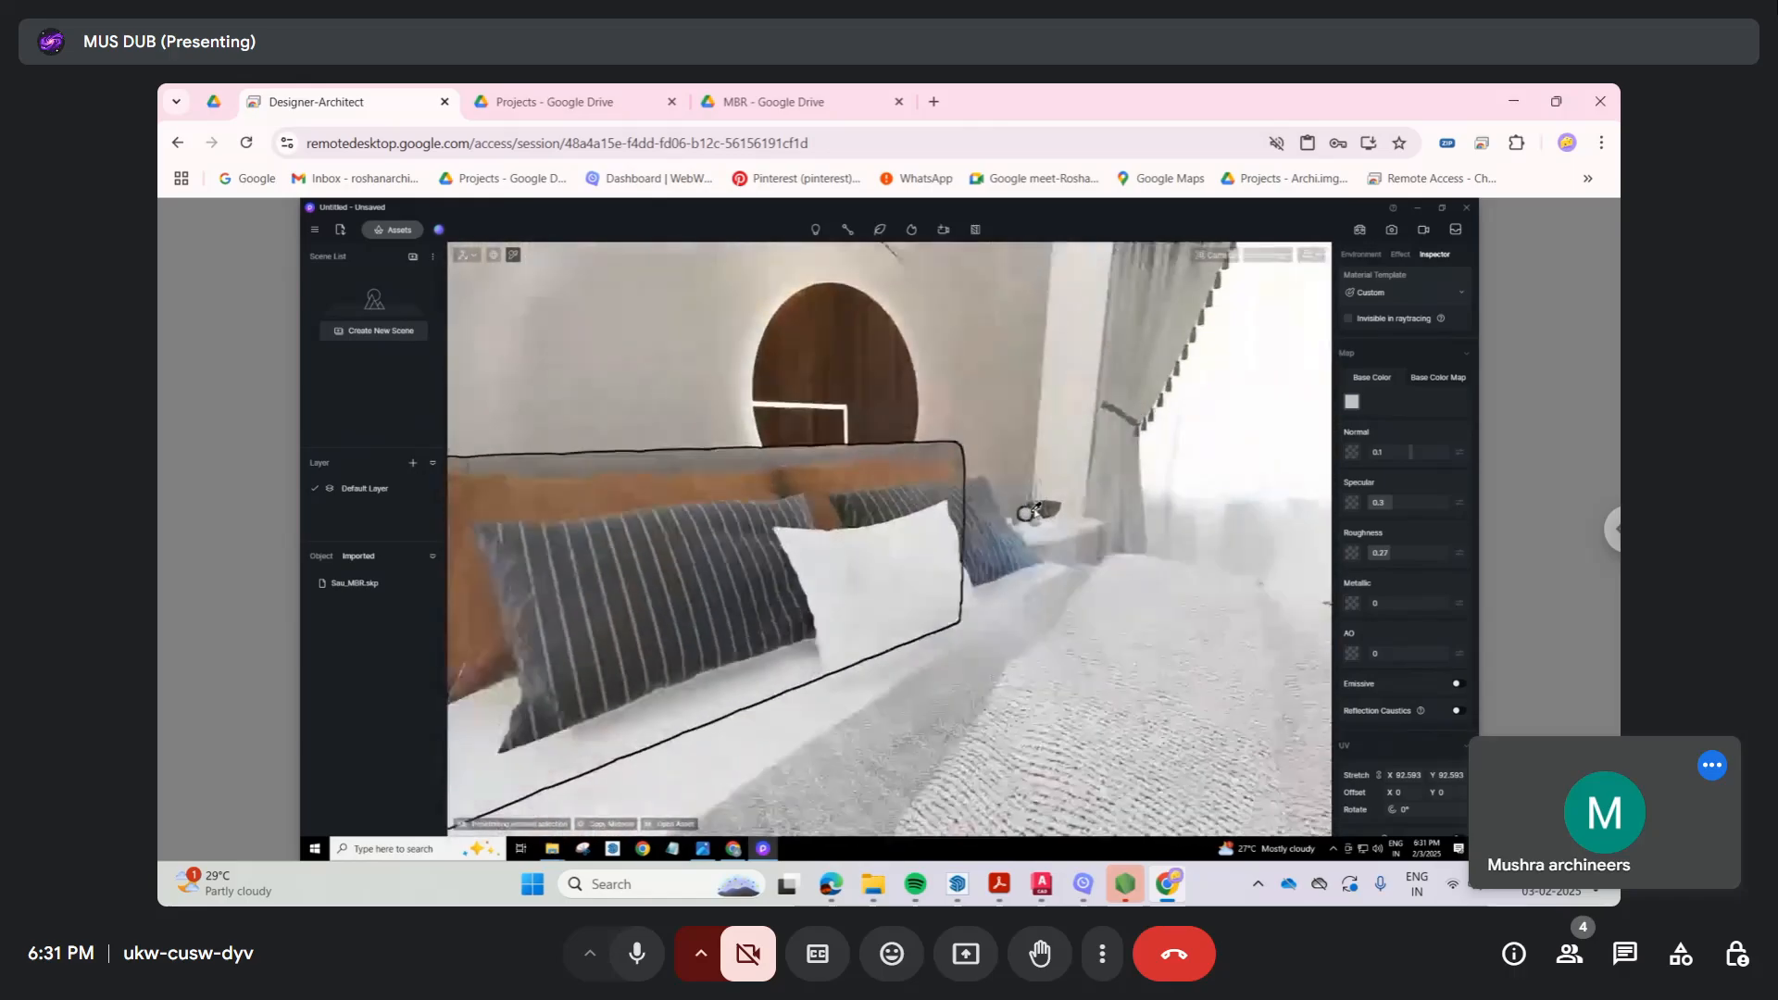
pyautogui.moveTo(964, 454); pyautogui.dragTo(1204, 659, button='right')
pyautogui.press('s')
pyautogui.press('w')
pyautogui.press('d')
pyautogui.press('w')
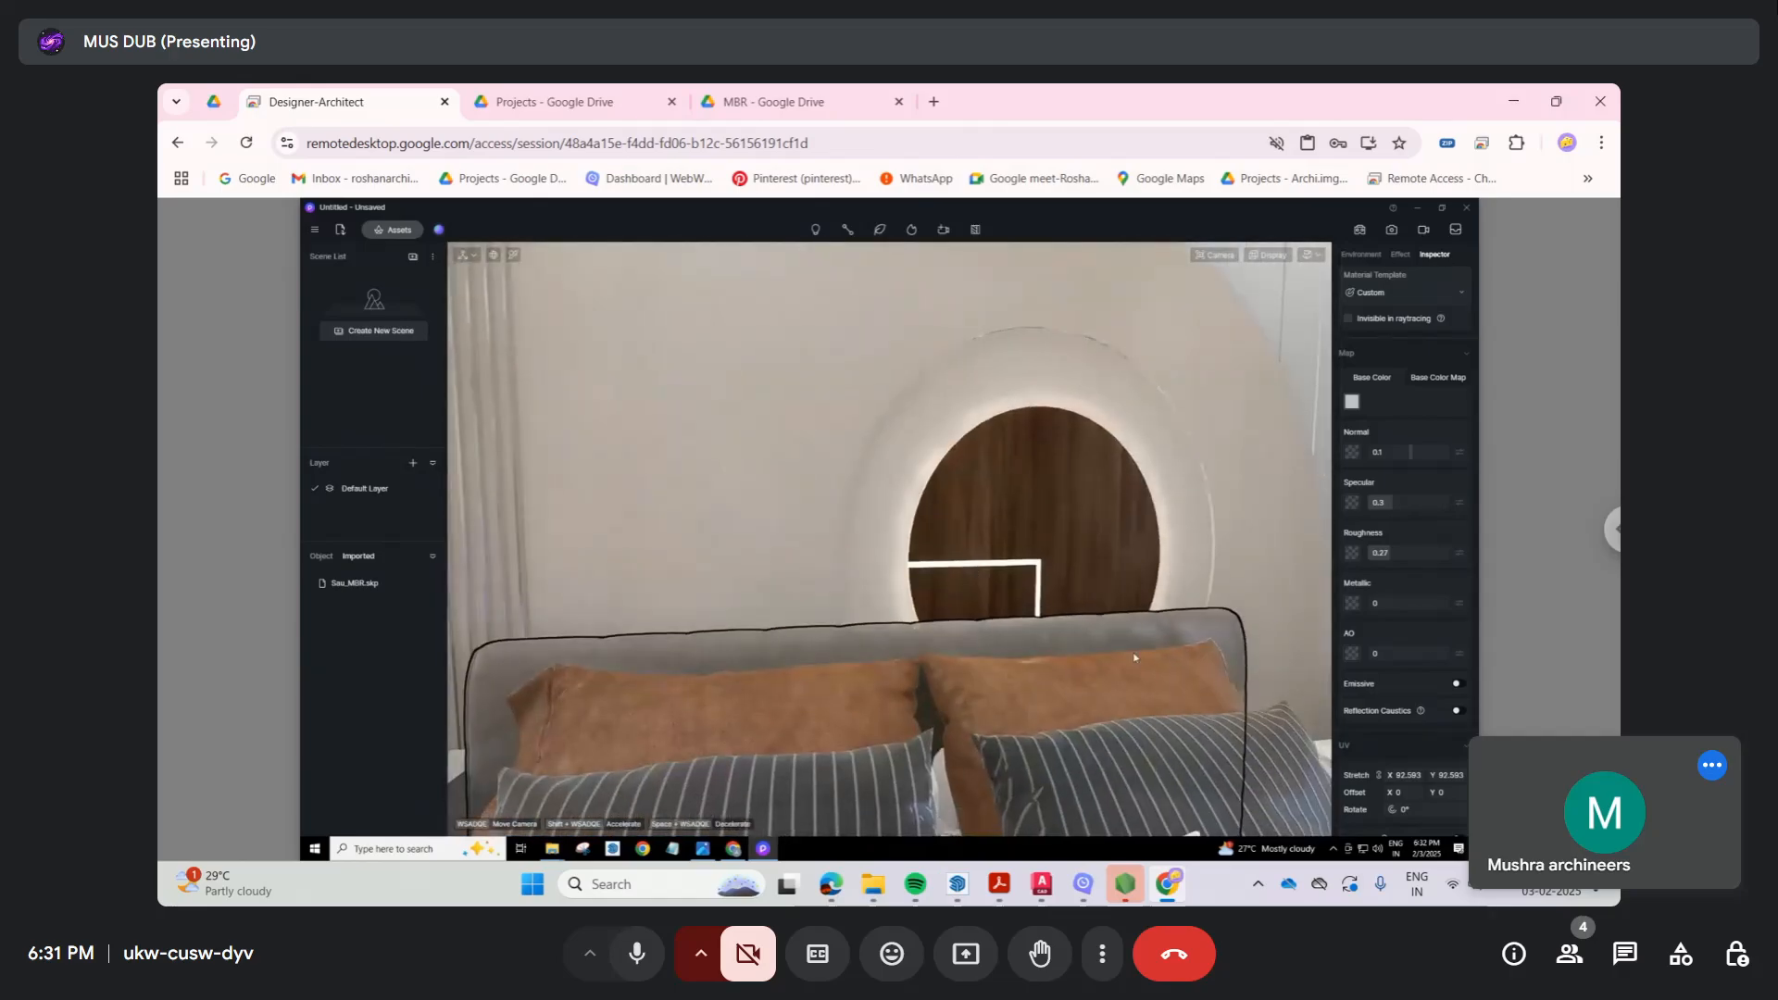
pyautogui.press('w')
# Step: Pick the marble top of the bedside drawer unit and lower its roughness to about 0.18
pyautogui.moveTo(814, 463); pyautogui.dragTo(861, 649, button='right')
pyautogui.press('w')
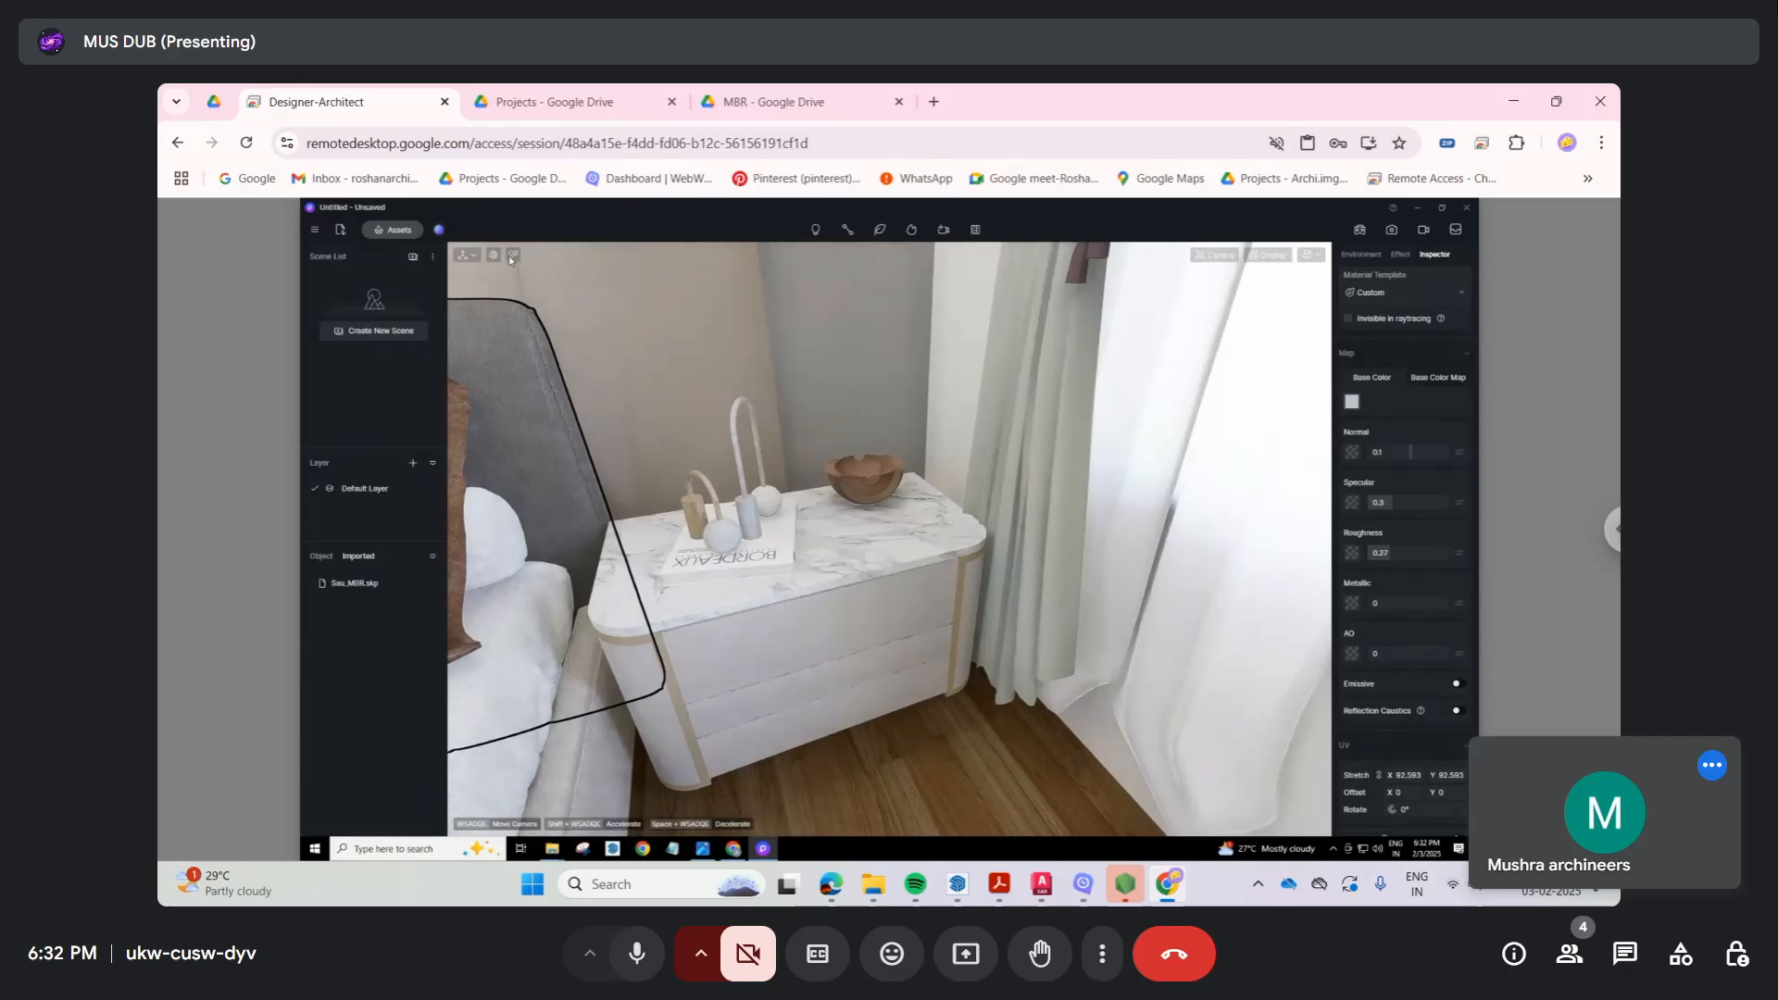
pyautogui.click(512, 256)
pyautogui.click(878, 530)
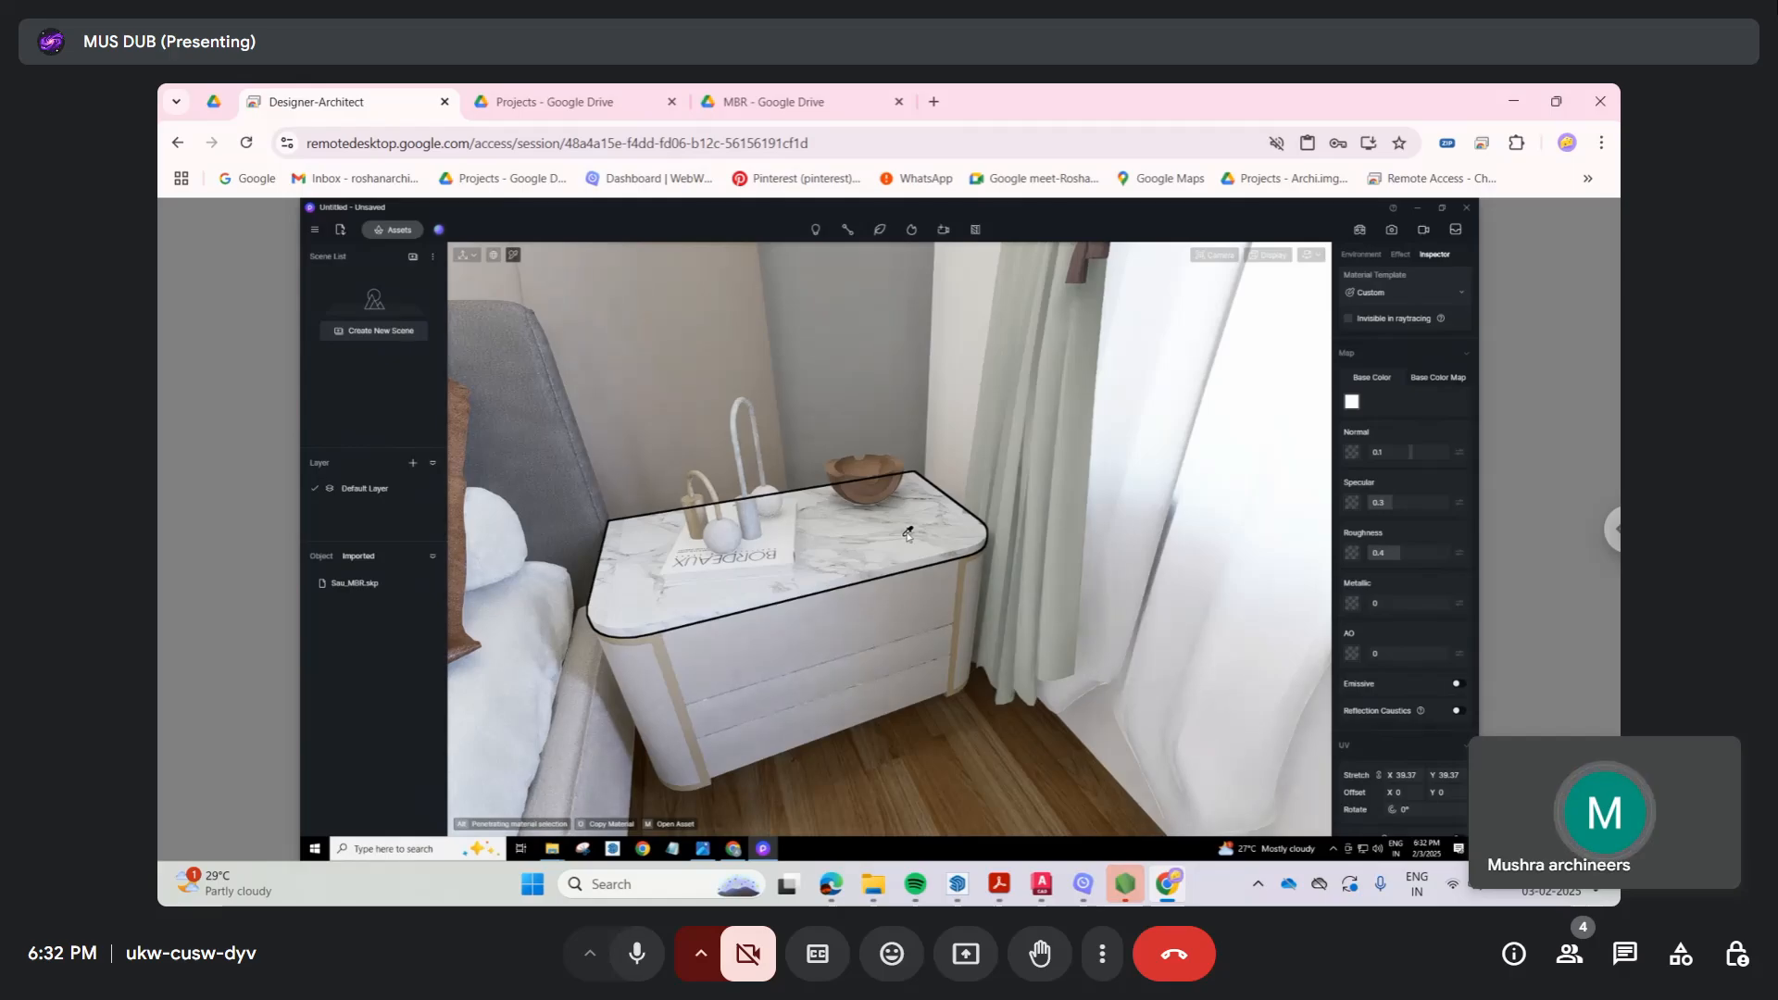
pyautogui.scroll(-8, 908, 535)
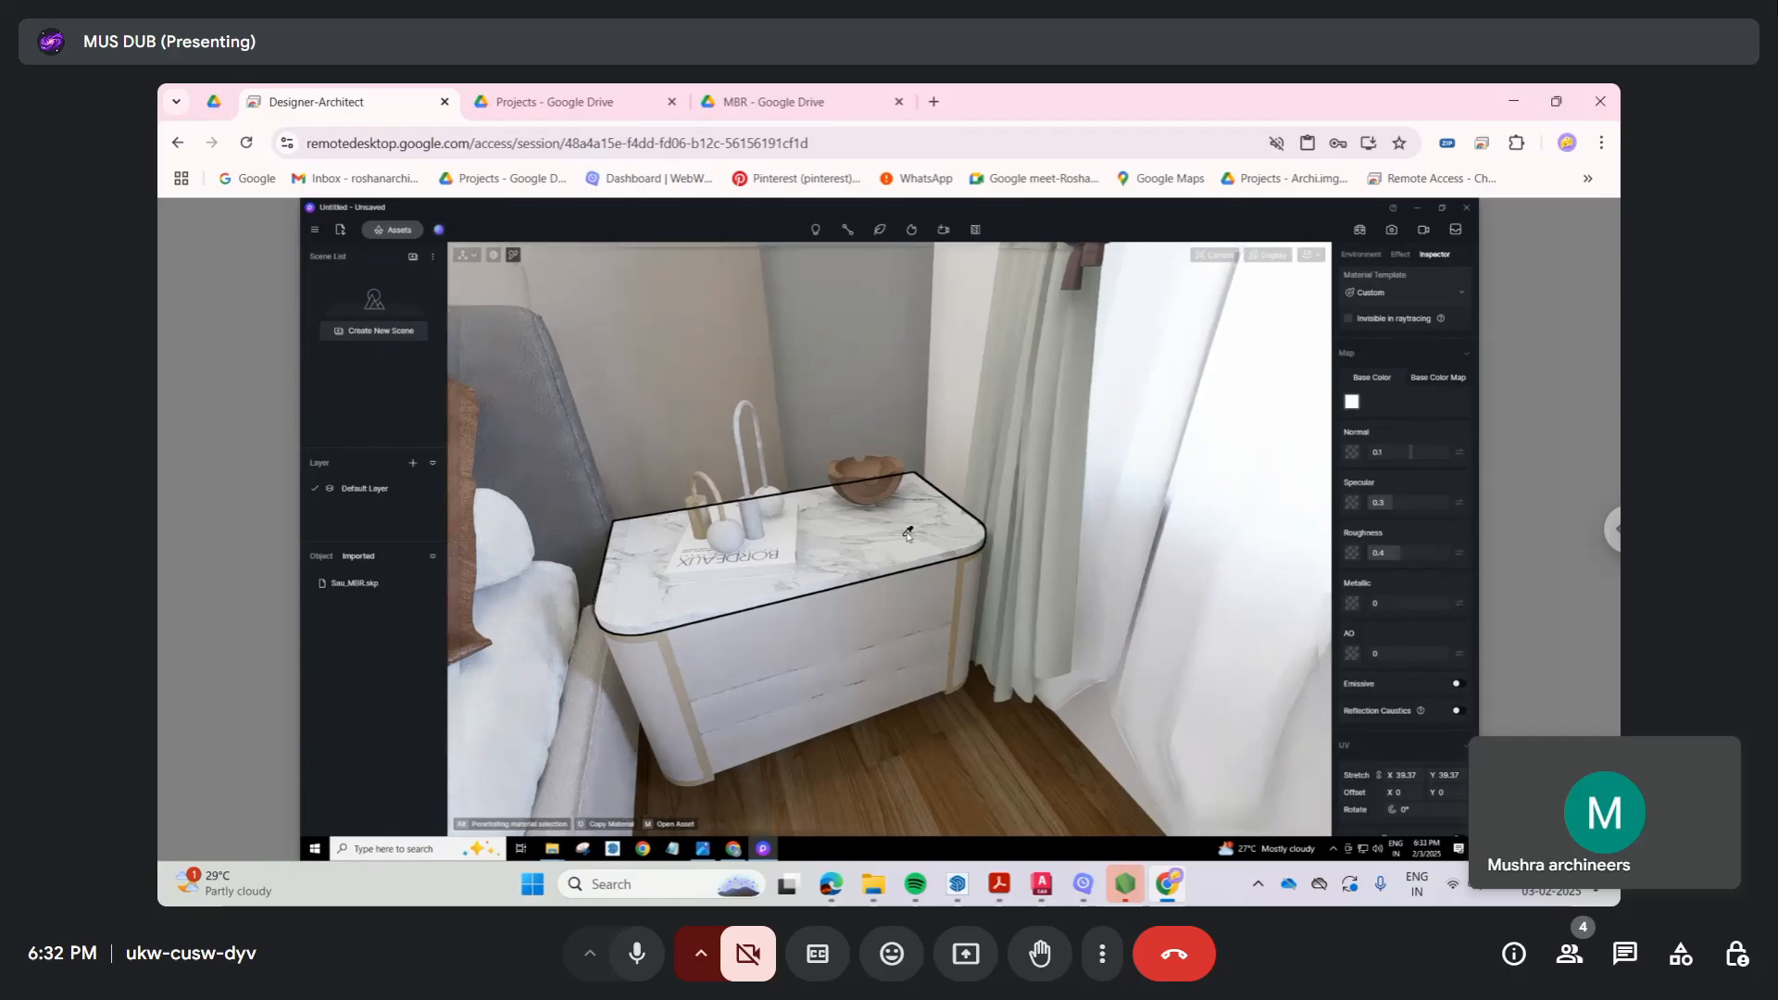
pyautogui.moveTo(907, 534); pyautogui.dragTo(641, 361, button='right')
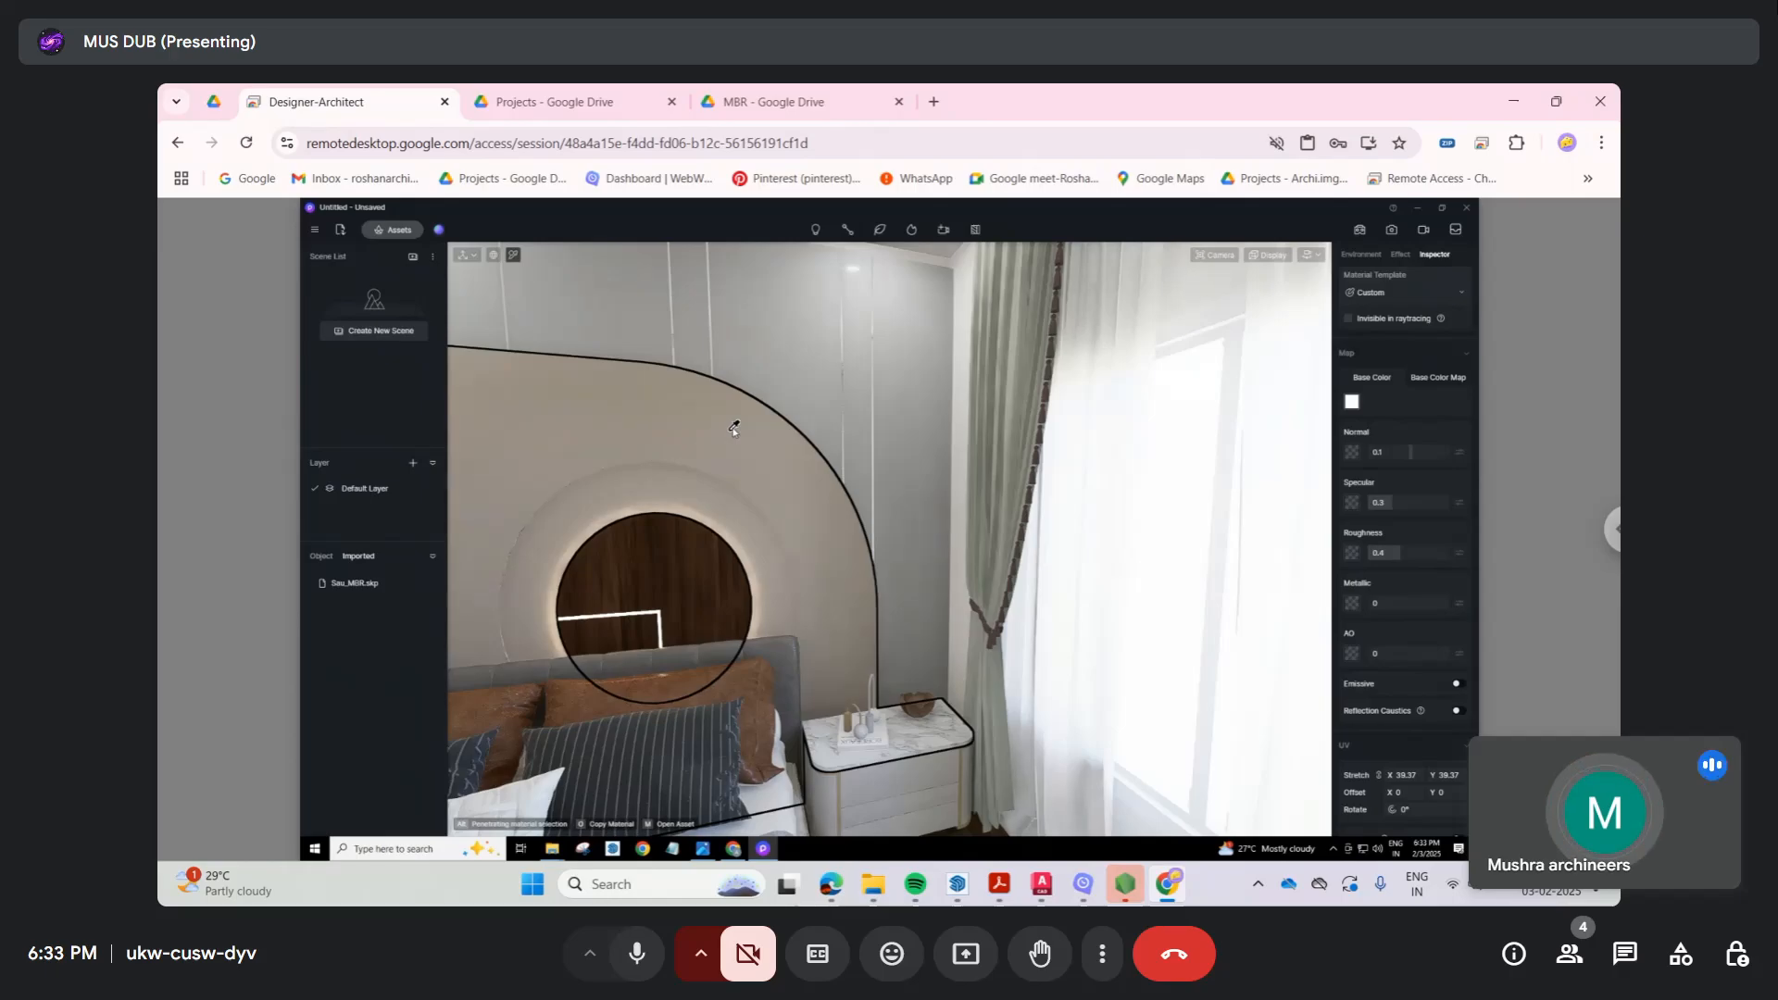
pyautogui.moveTo(809, 398); pyautogui.dragTo(810, 320, button='right')
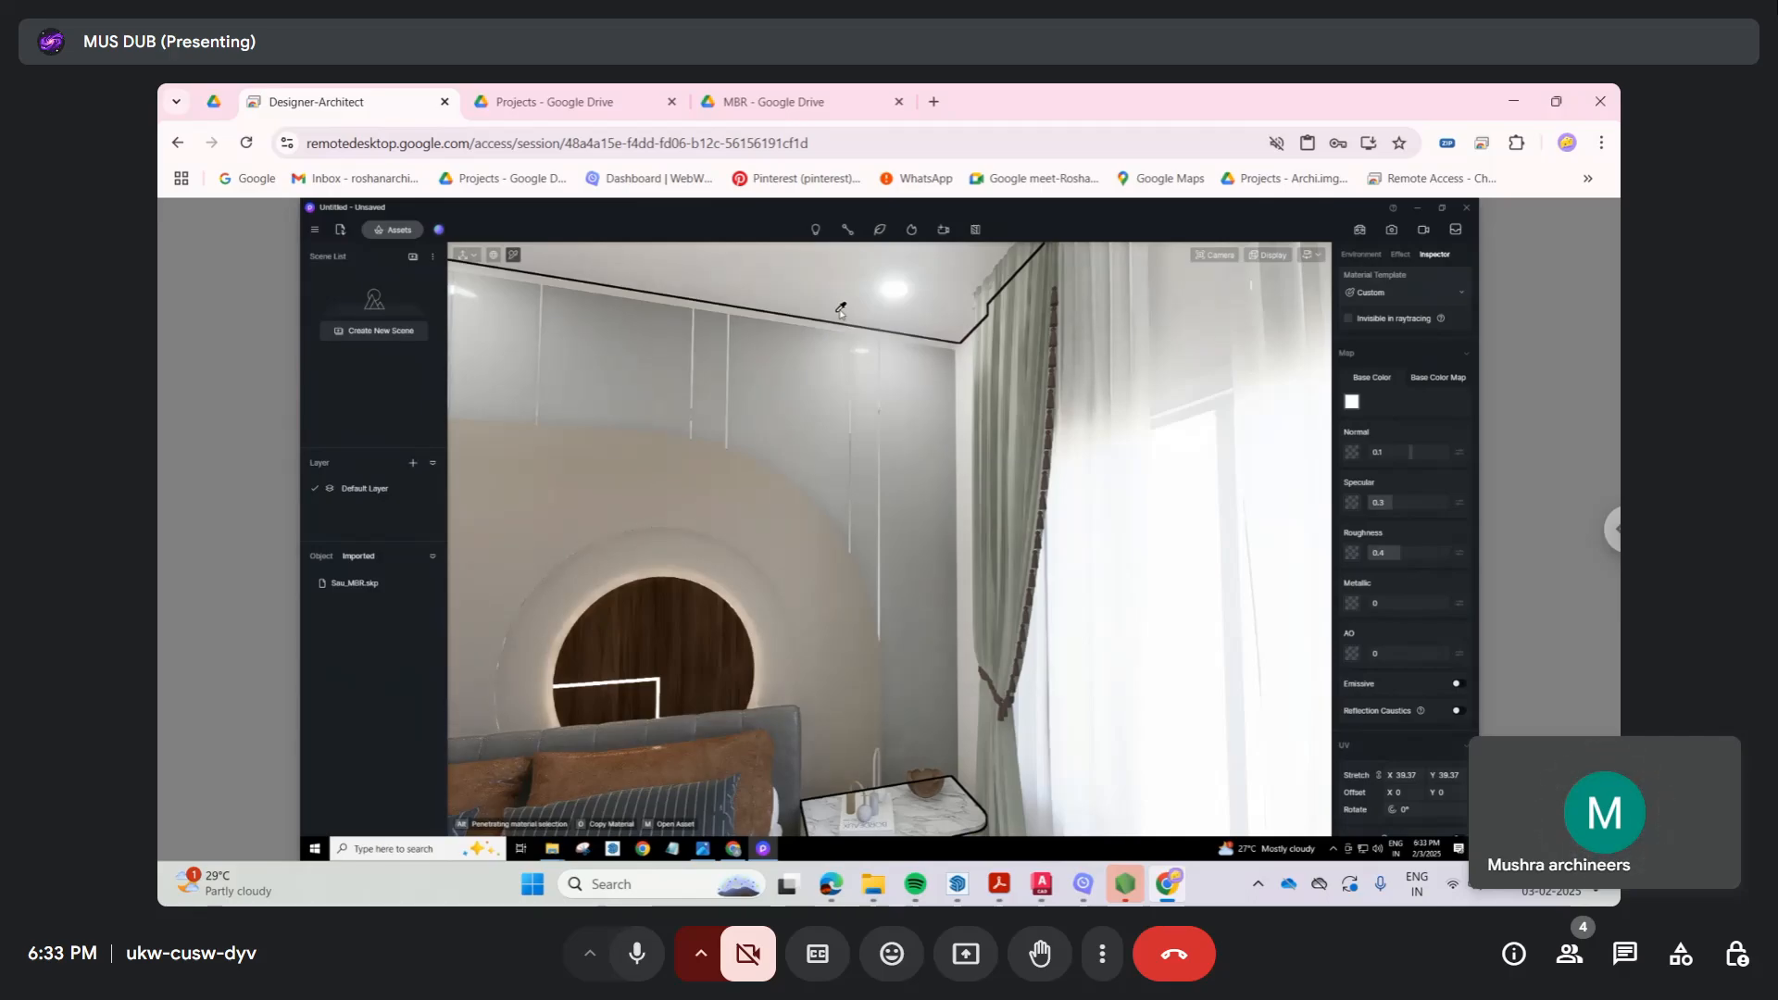
pyautogui.moveTo(840, 312); pyautogui.dragTo(834, 585, button='right')
pyautogui.scroll(6, 833, 585)
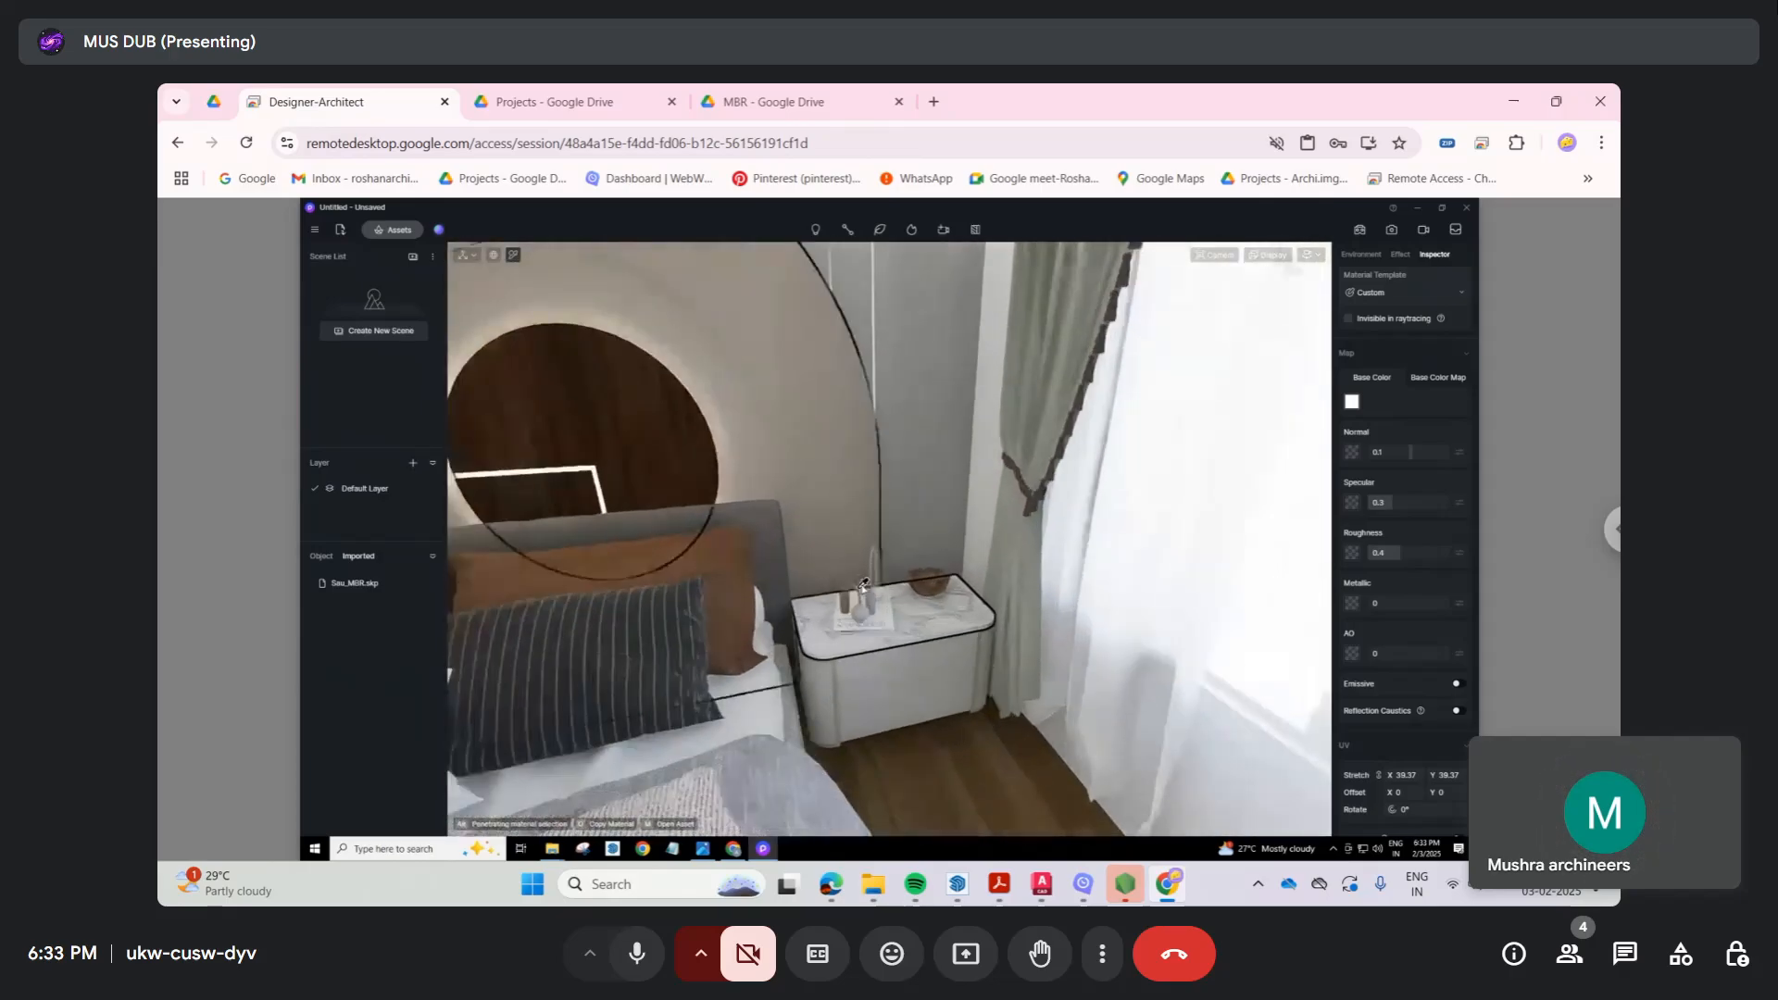
pyautogui.scroll(8, 861, 585)
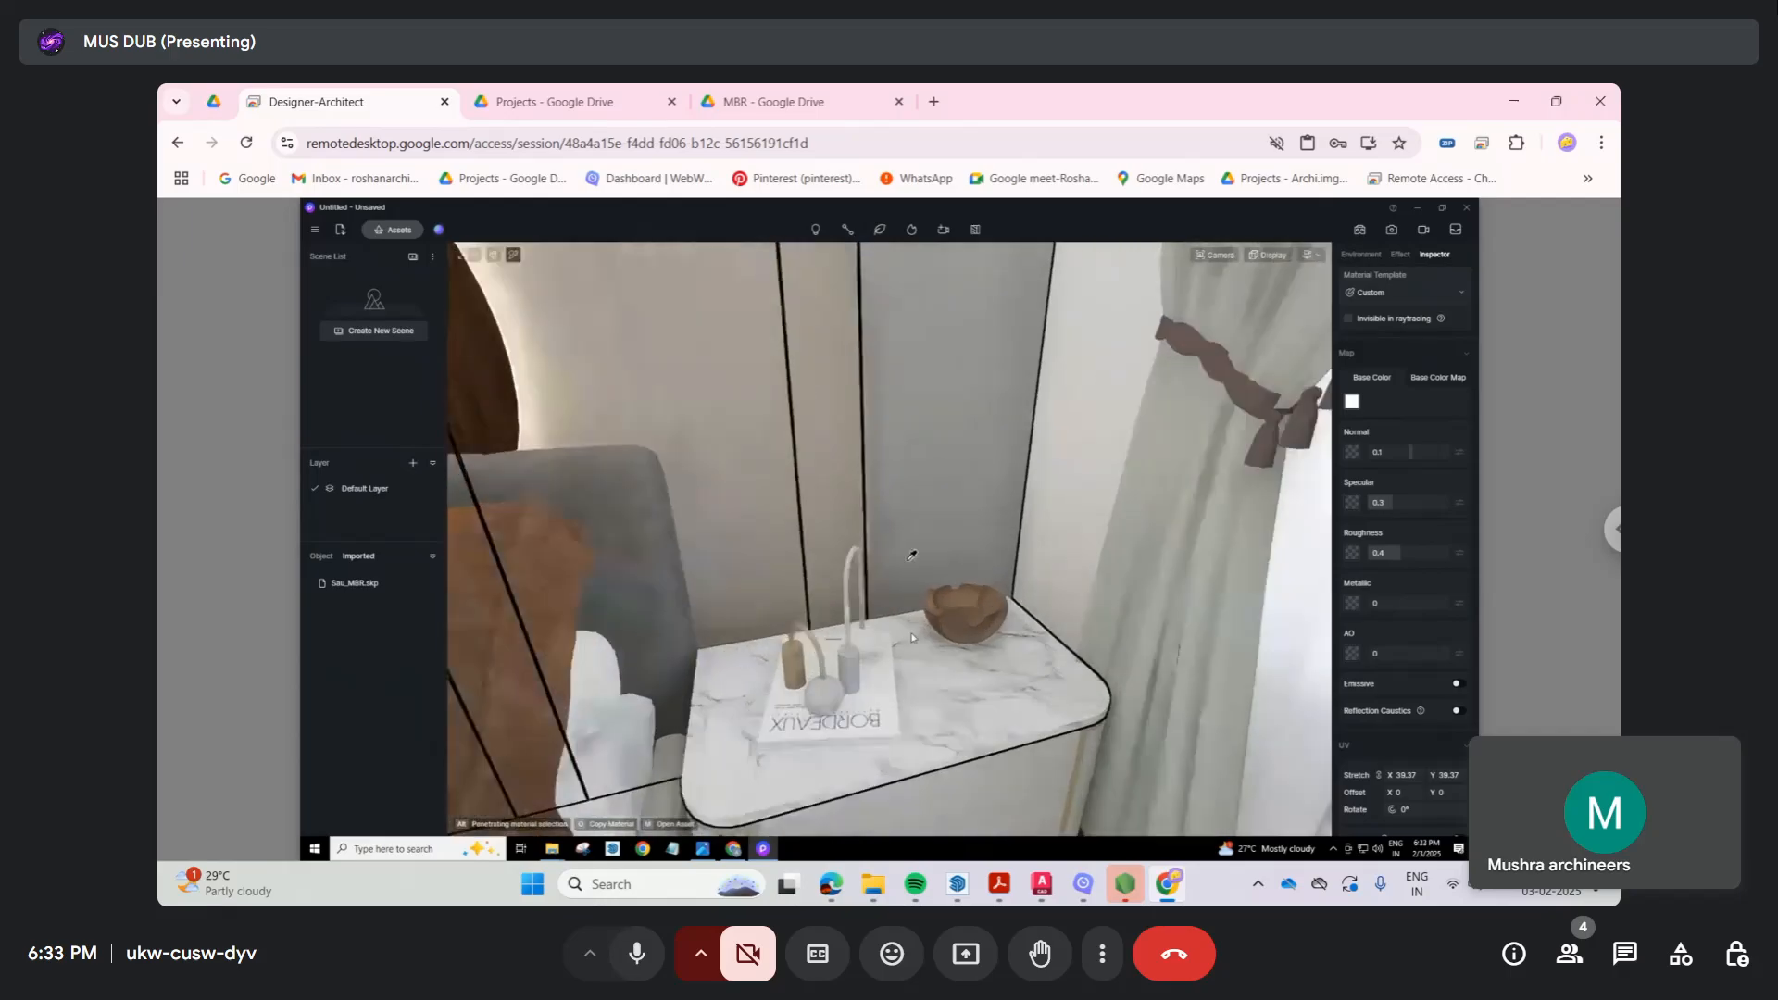
pyautogui.scroll(-8, 910, 635)
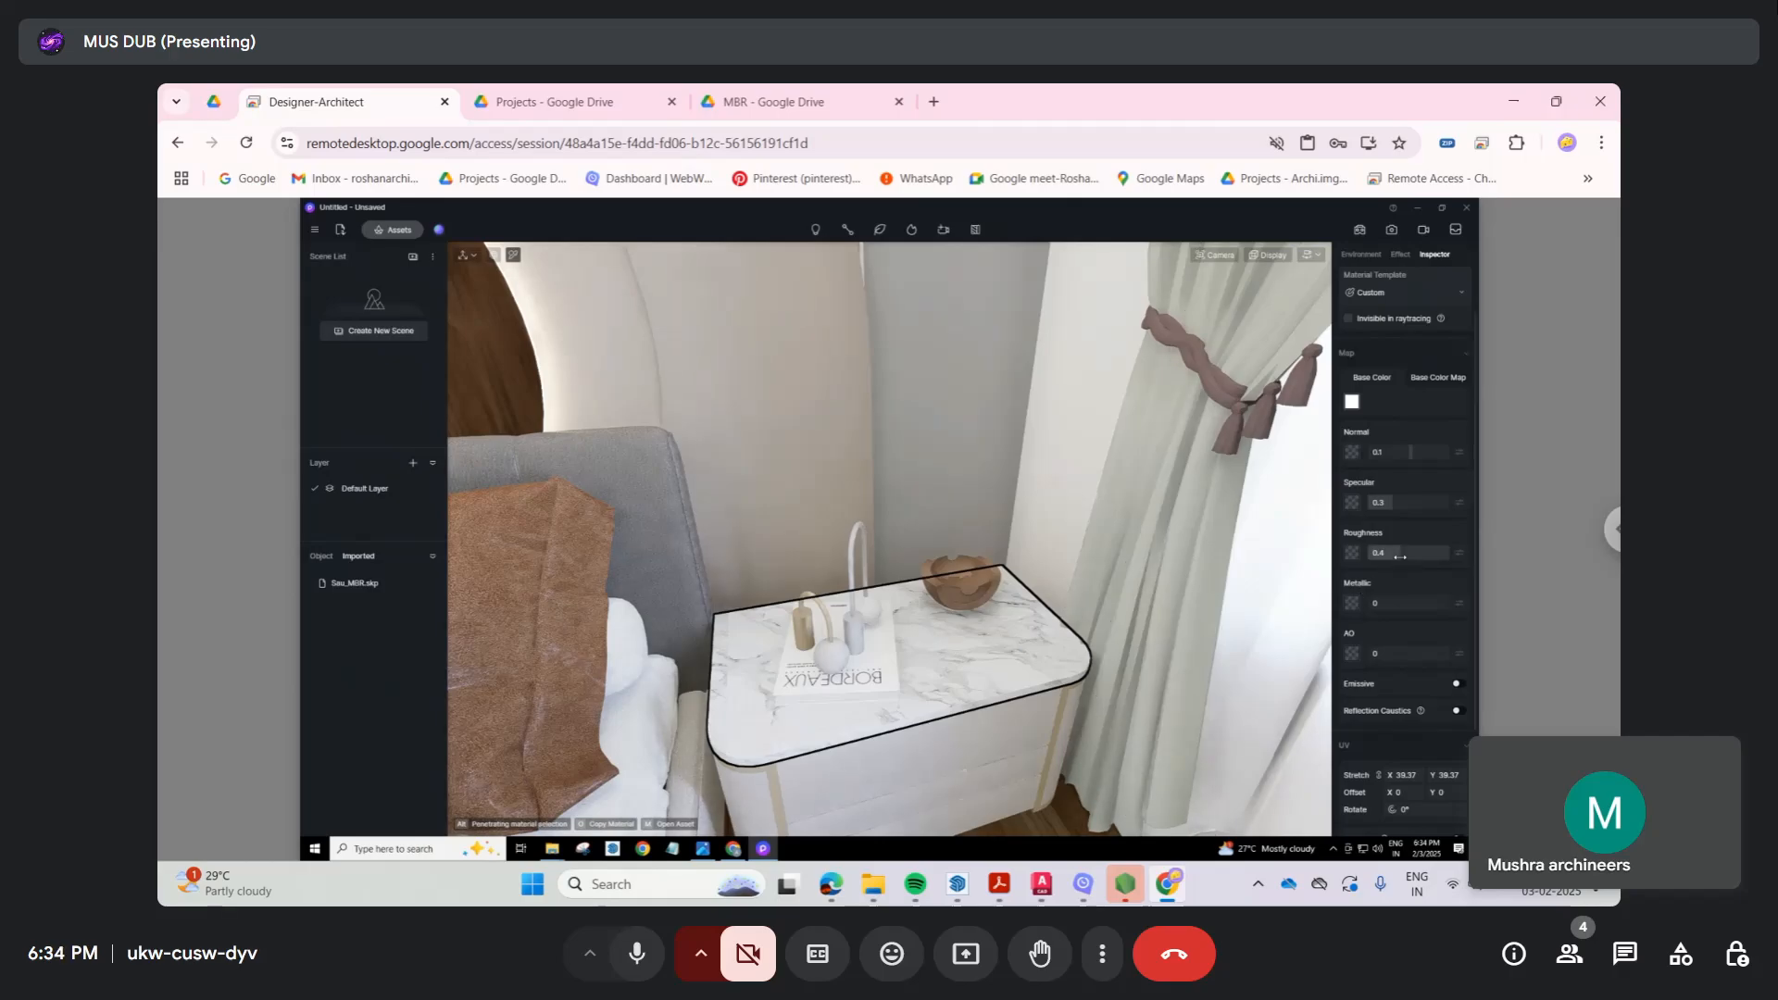
pyautogui.moveTo(1390, 553); pyautogui.dragTo(1380, 557)
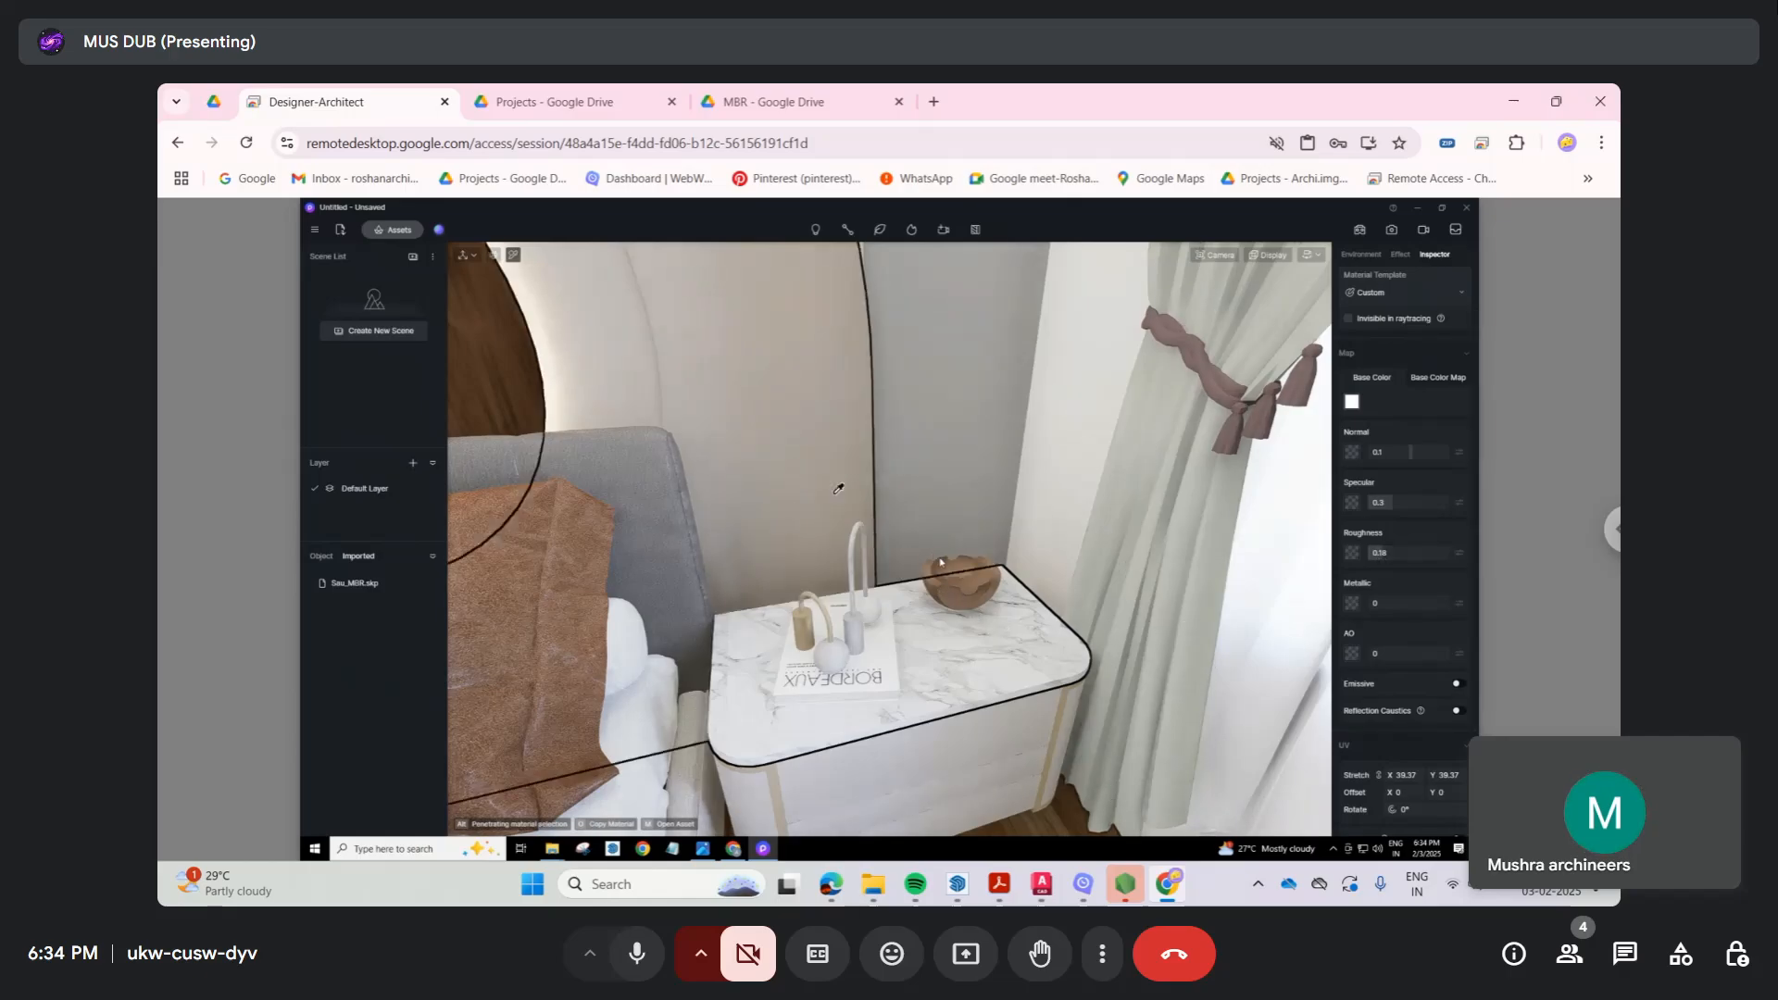
# Step: Pick the wooden bowl on the bedside unit and darken its base color to a brightness (V) of 54
pyautogui.click(953, 585)
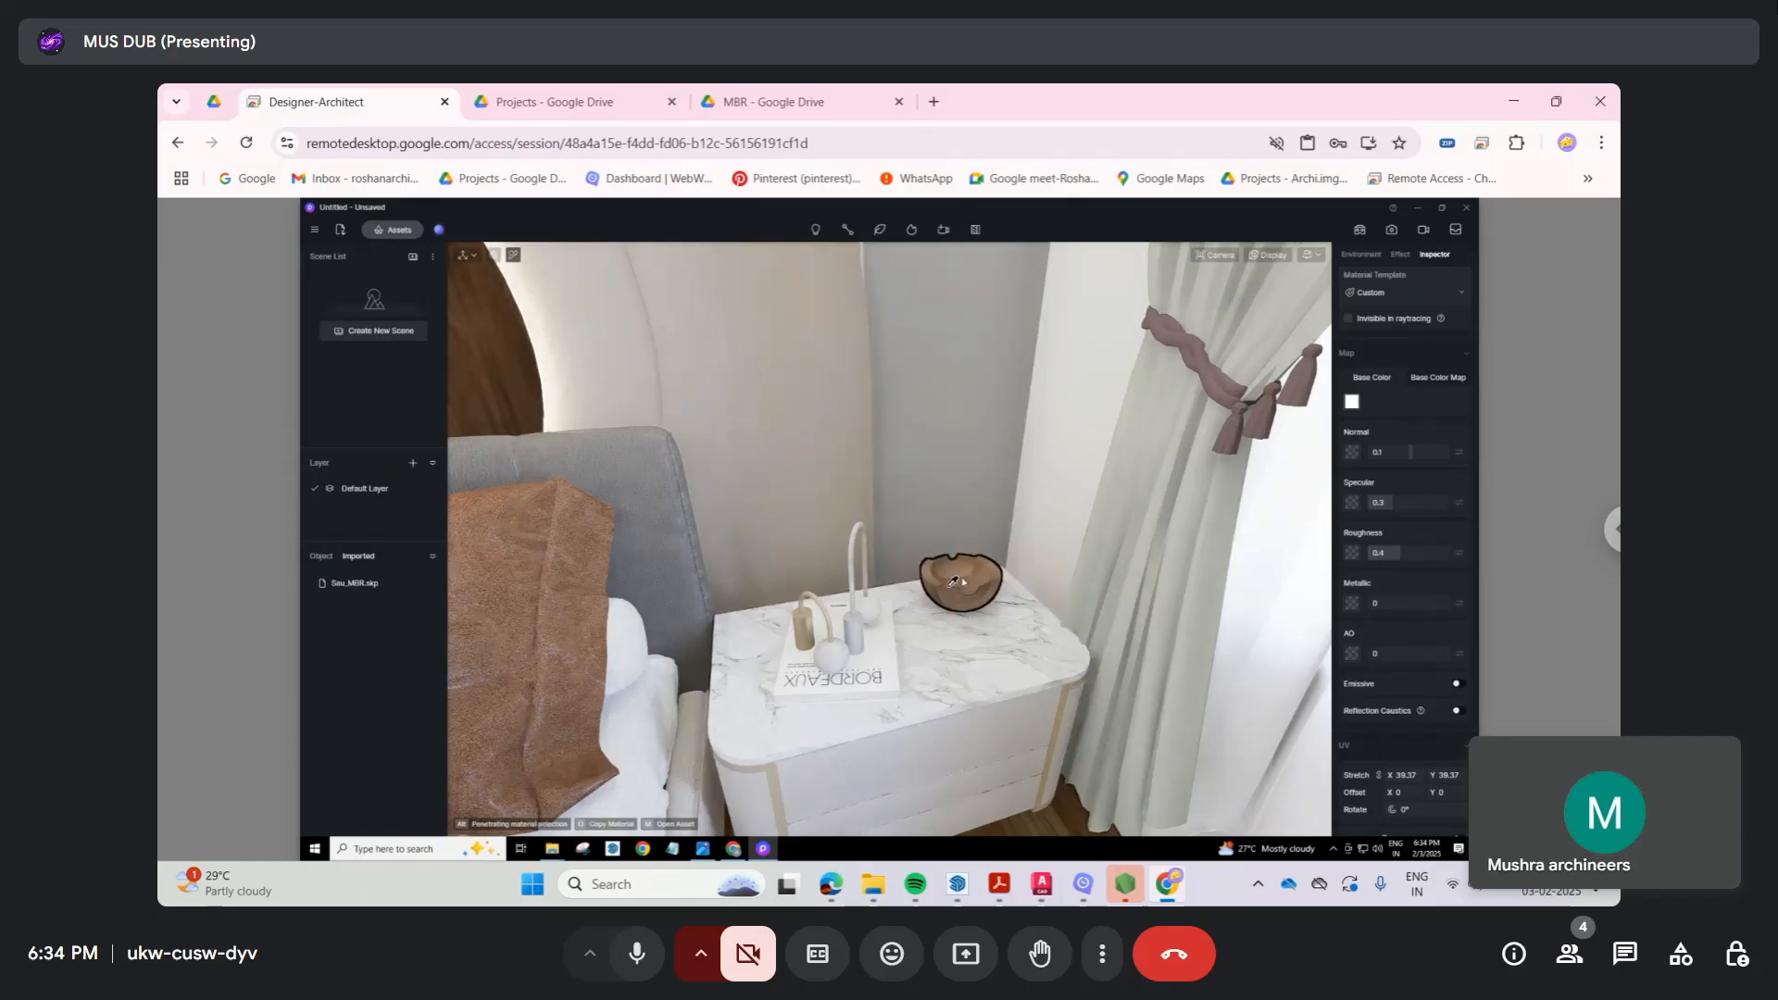
pyautogui.click(1352, 401)
pyautogui.click(1340, 471)
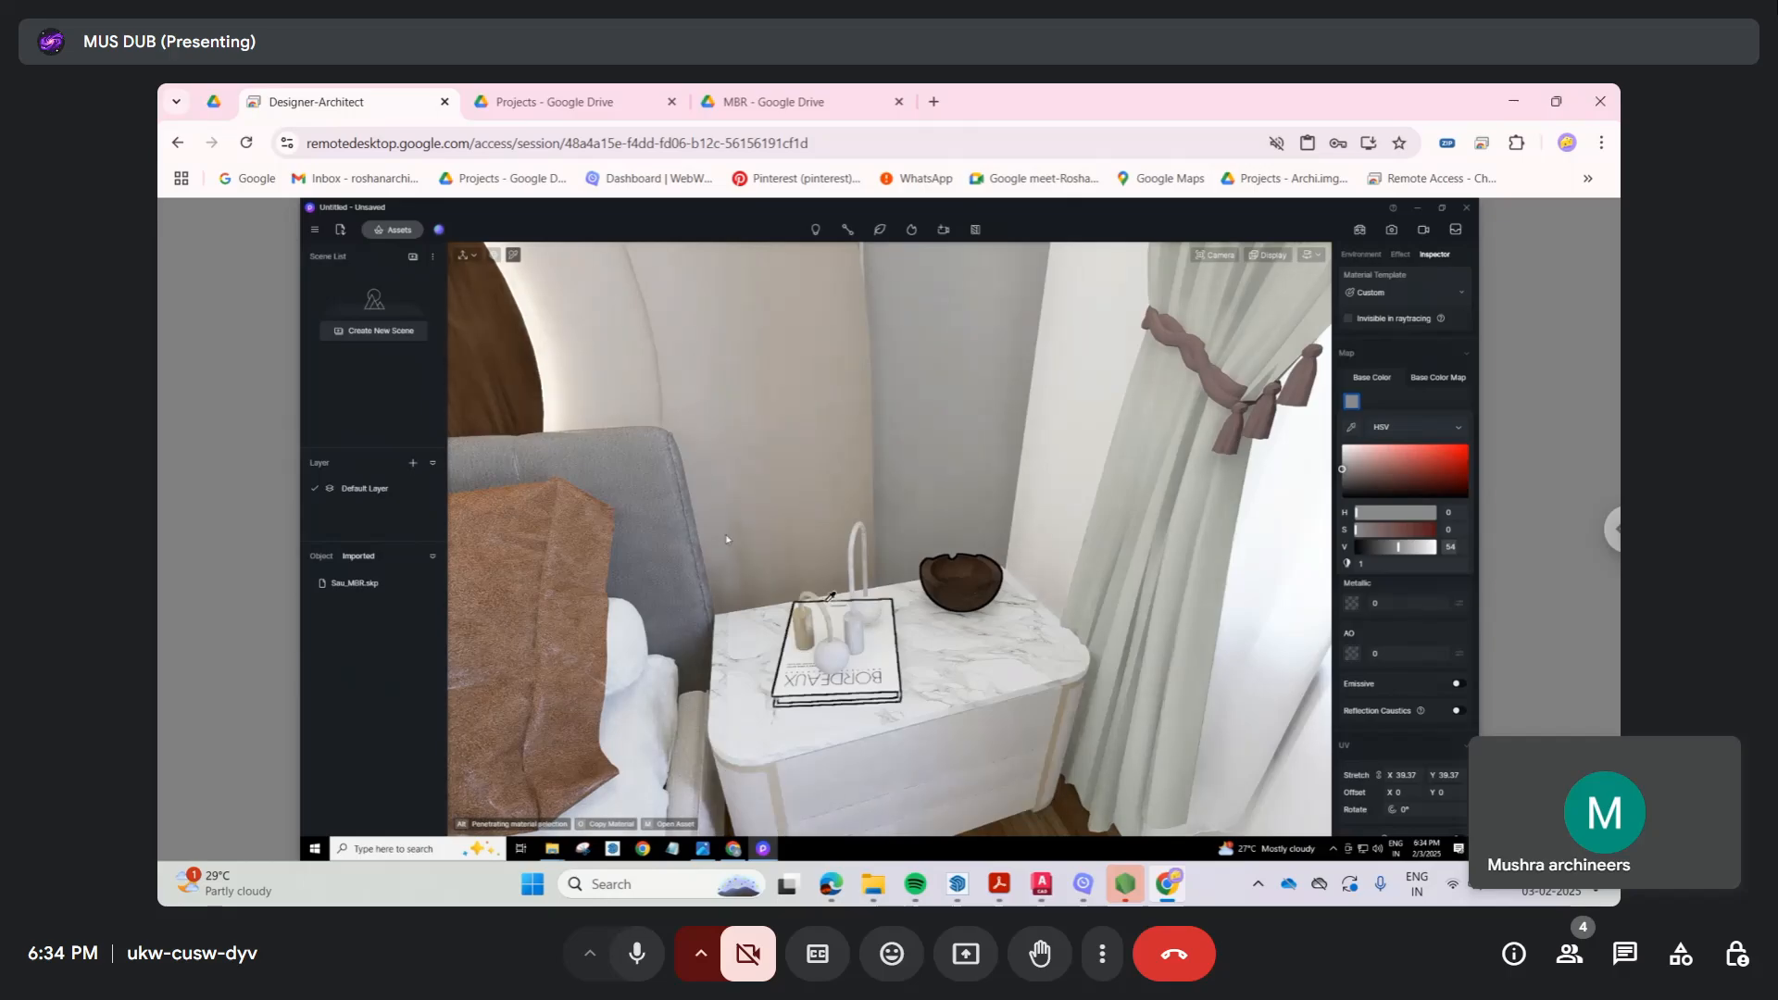
# Step: Apply the Mirror Purple Copper material from the online Metal library to the short arched ornament and the drawer unit's trim
pyautogui.click(395, 230)
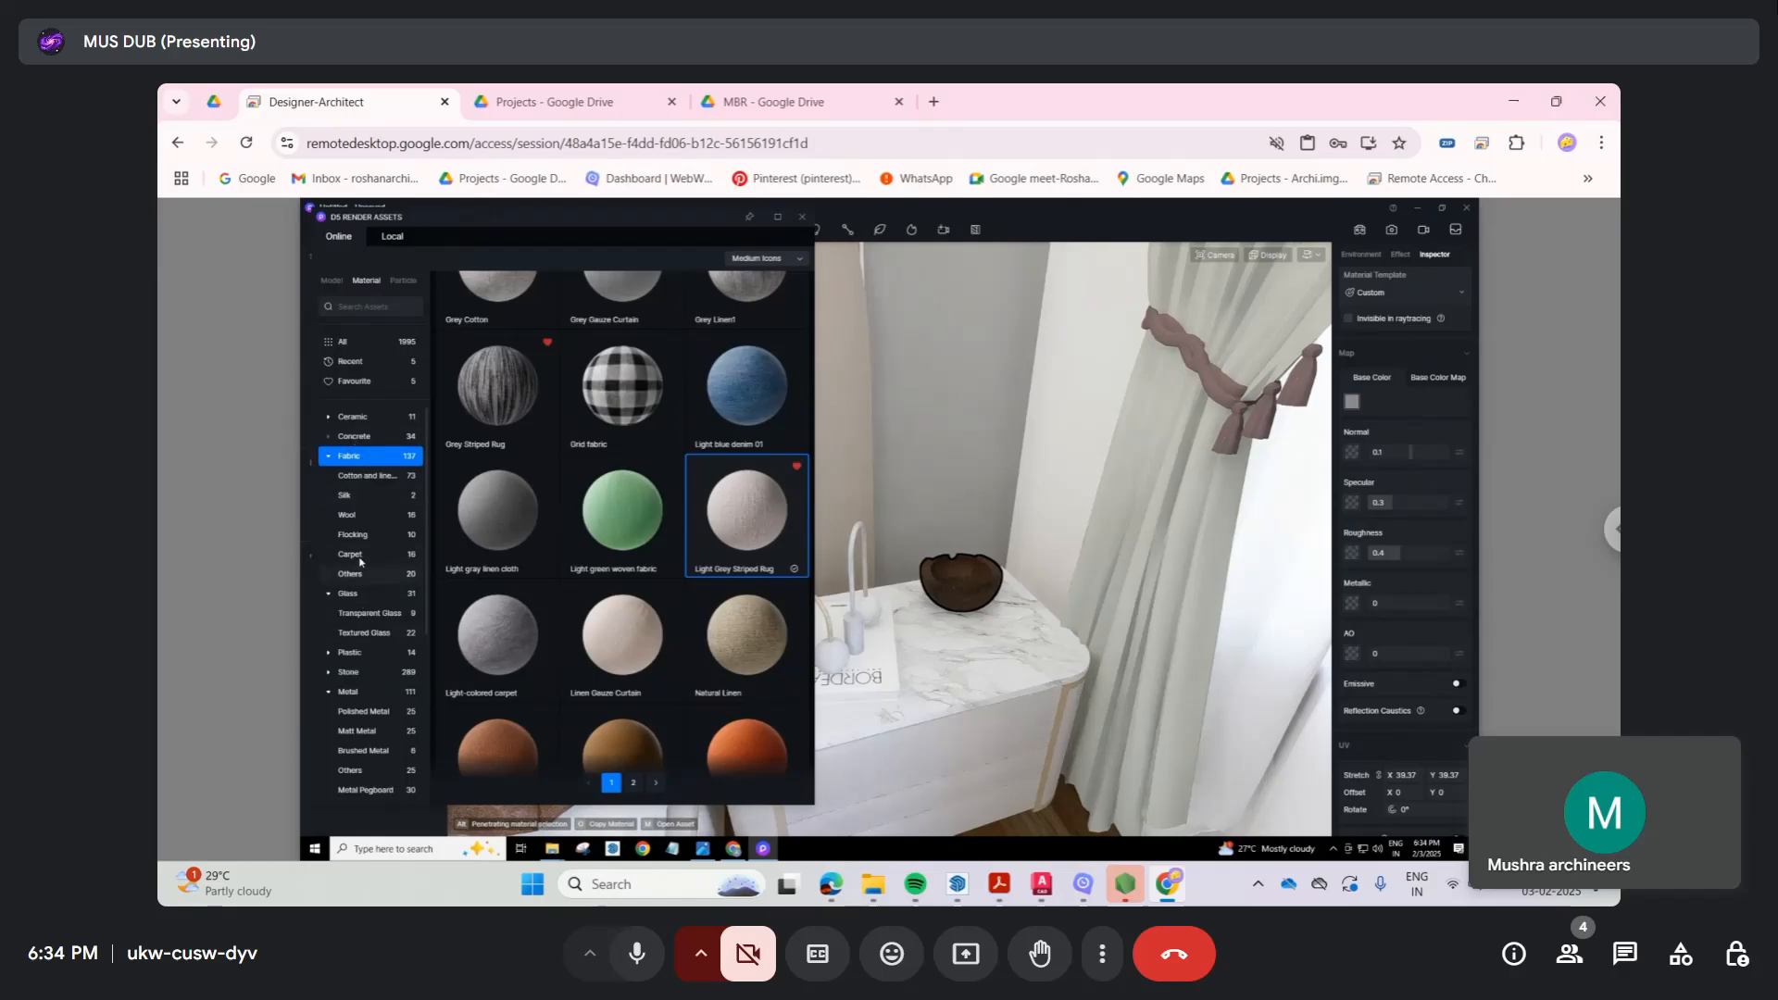
pyautogui.click(350, 693)
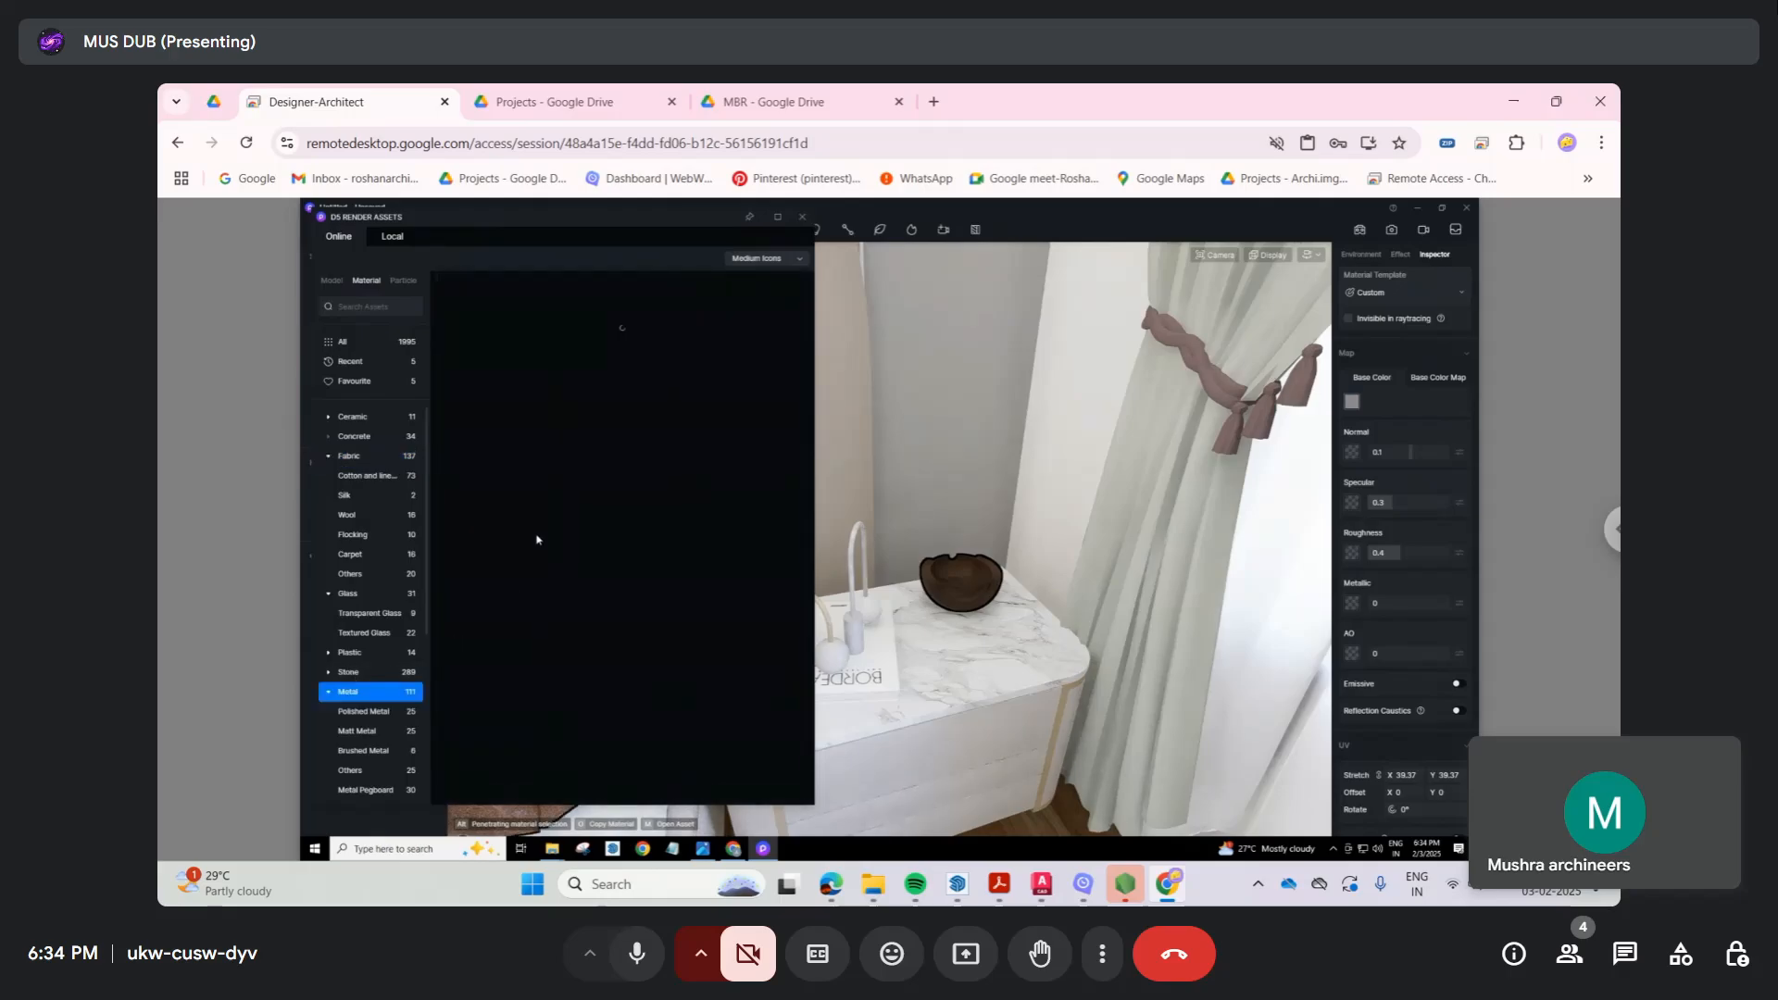
pyautogui.scroll(-1, 642, 502)
pyautogui.scroll(-5, 643, 501)
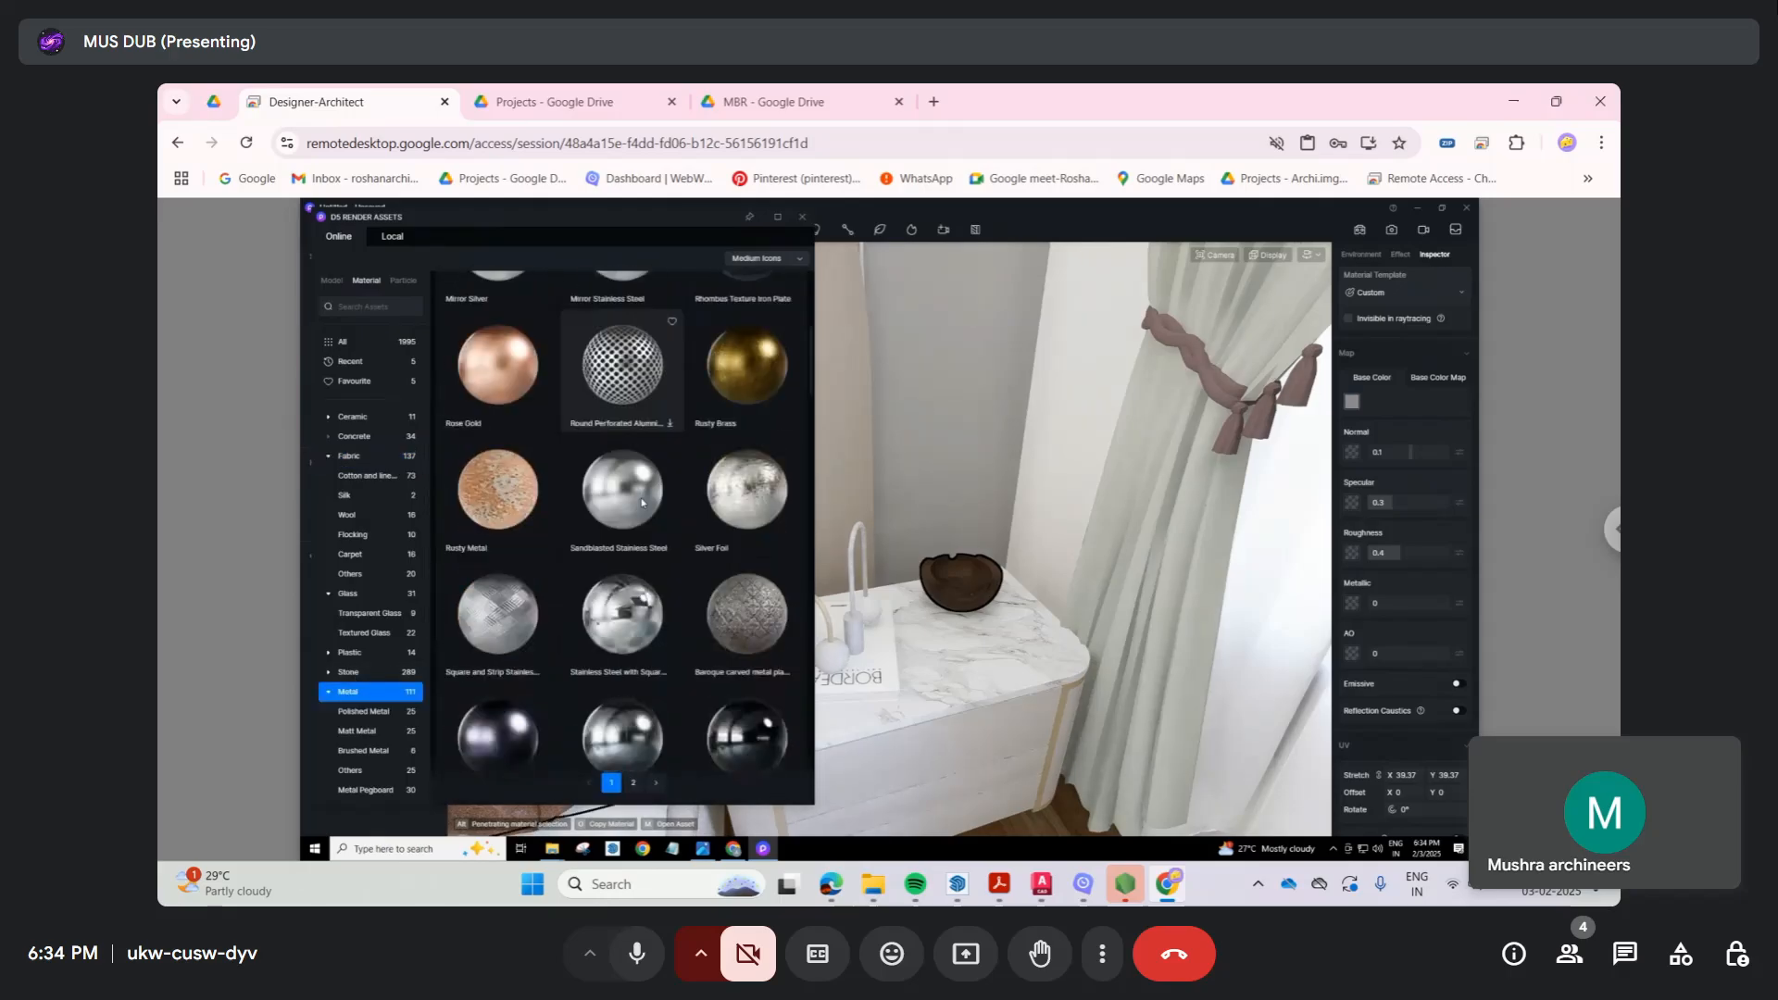
pyautogui.scroll(-5, 642, 502)
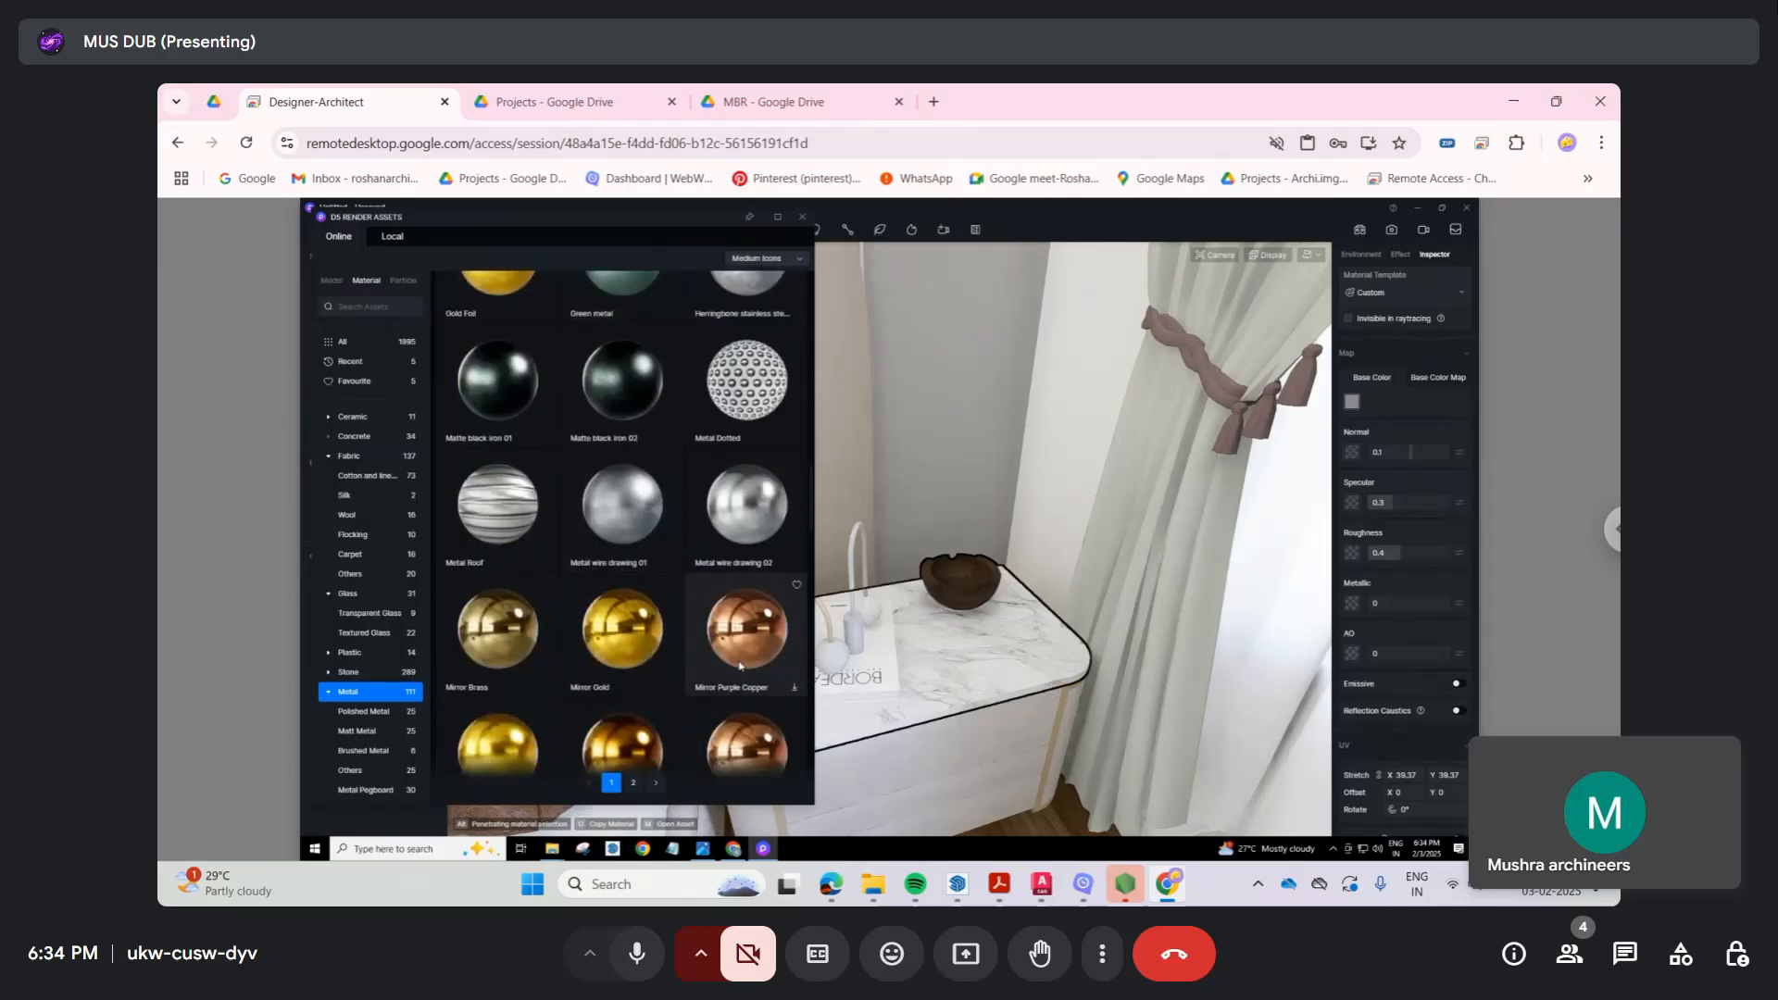
pyautogui.scroll(-1, 748, 592)
pyautogui.click(750, 583)
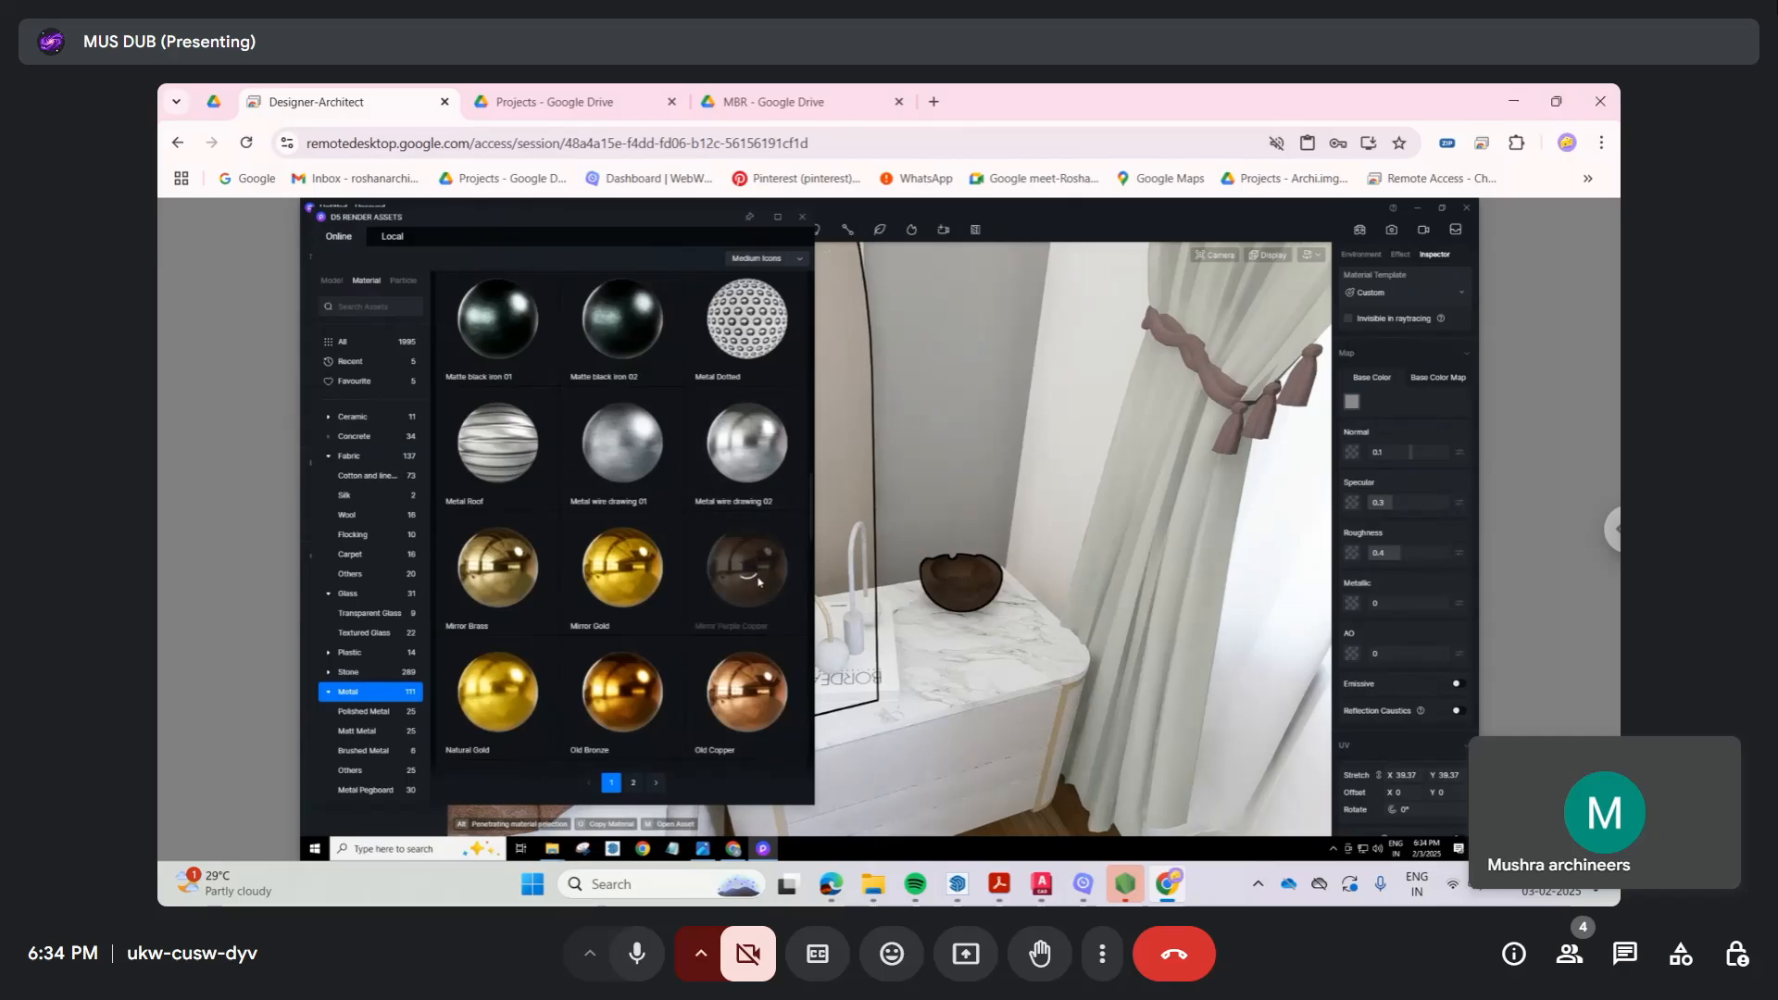
pyautogui.scroll(-1, 750, 570)
pyautogui.click(752, 500)
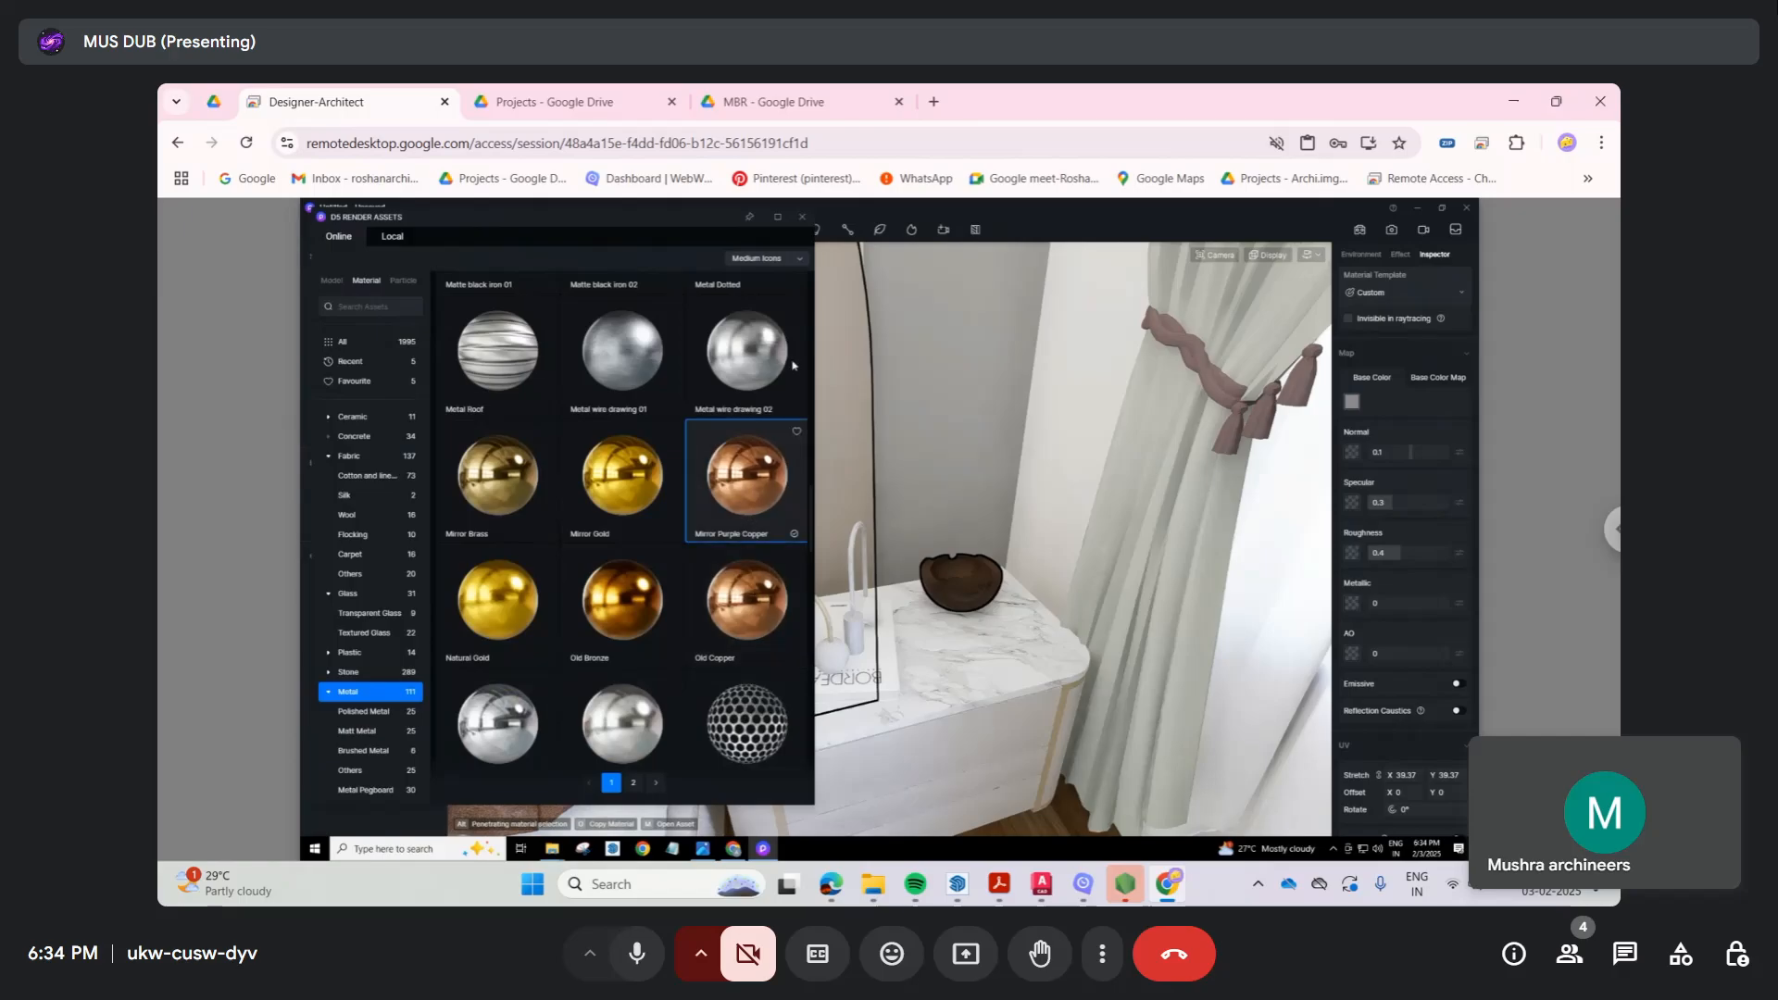
pyautogui.click(802, 217)
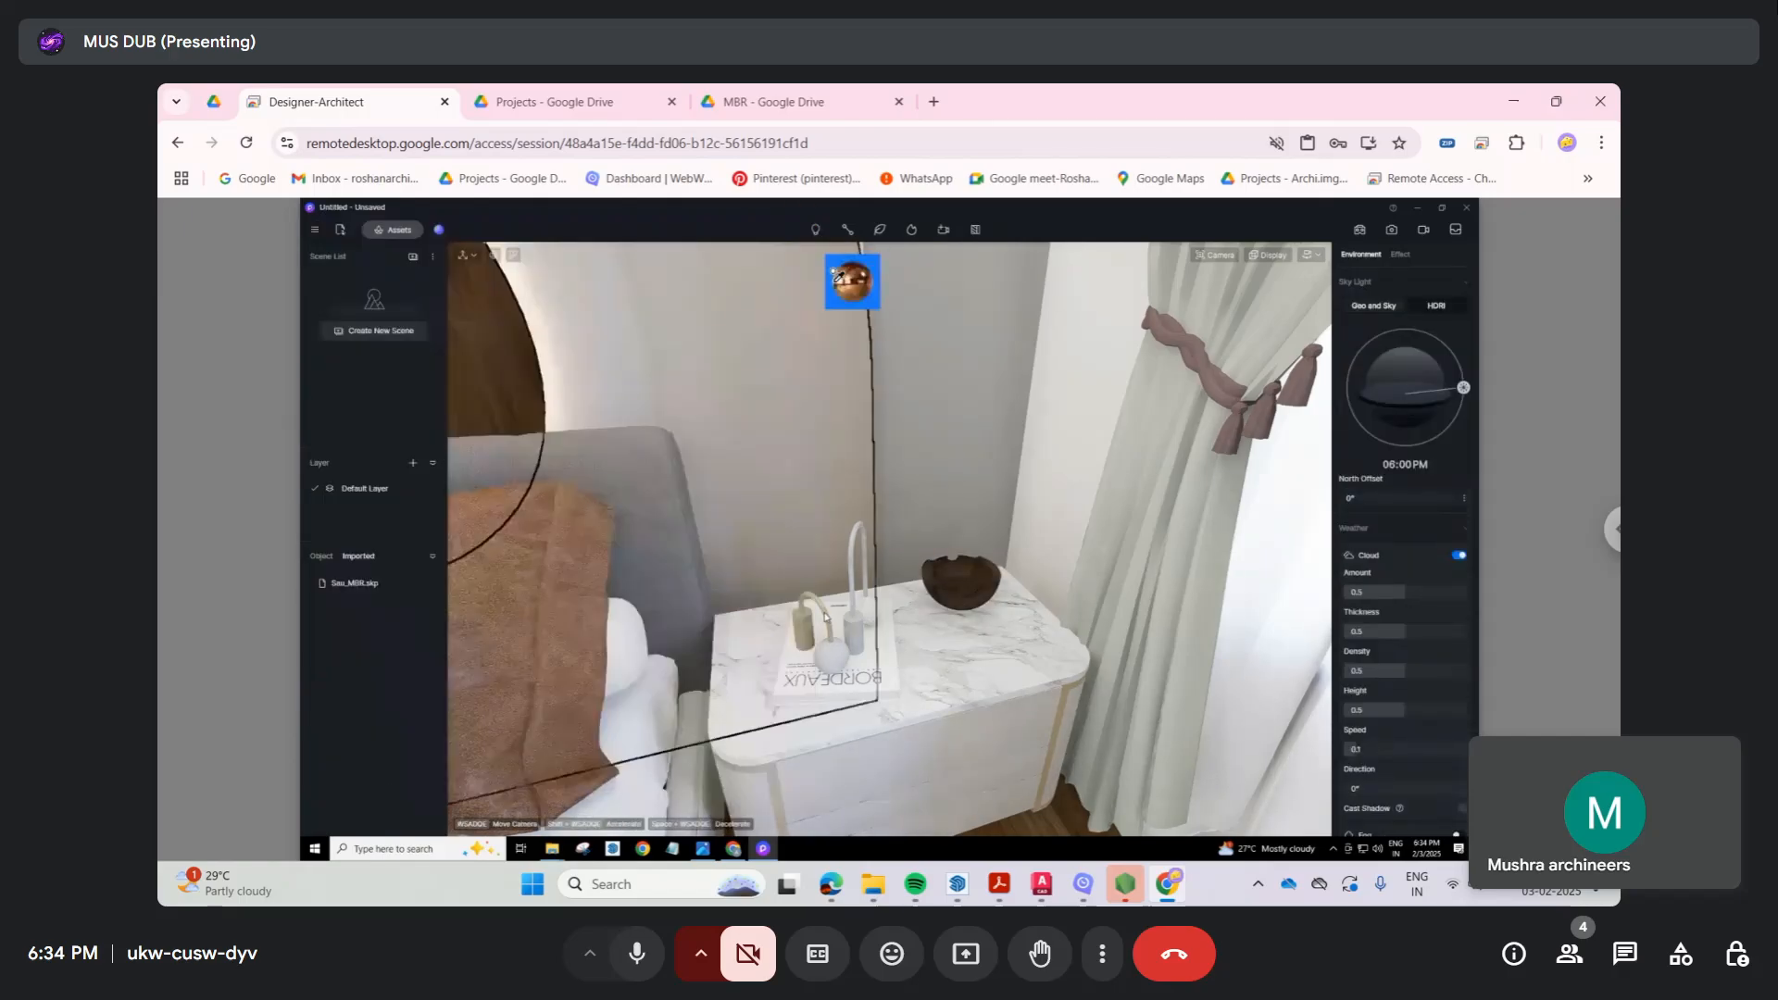
pyautogui.click(813, 613)
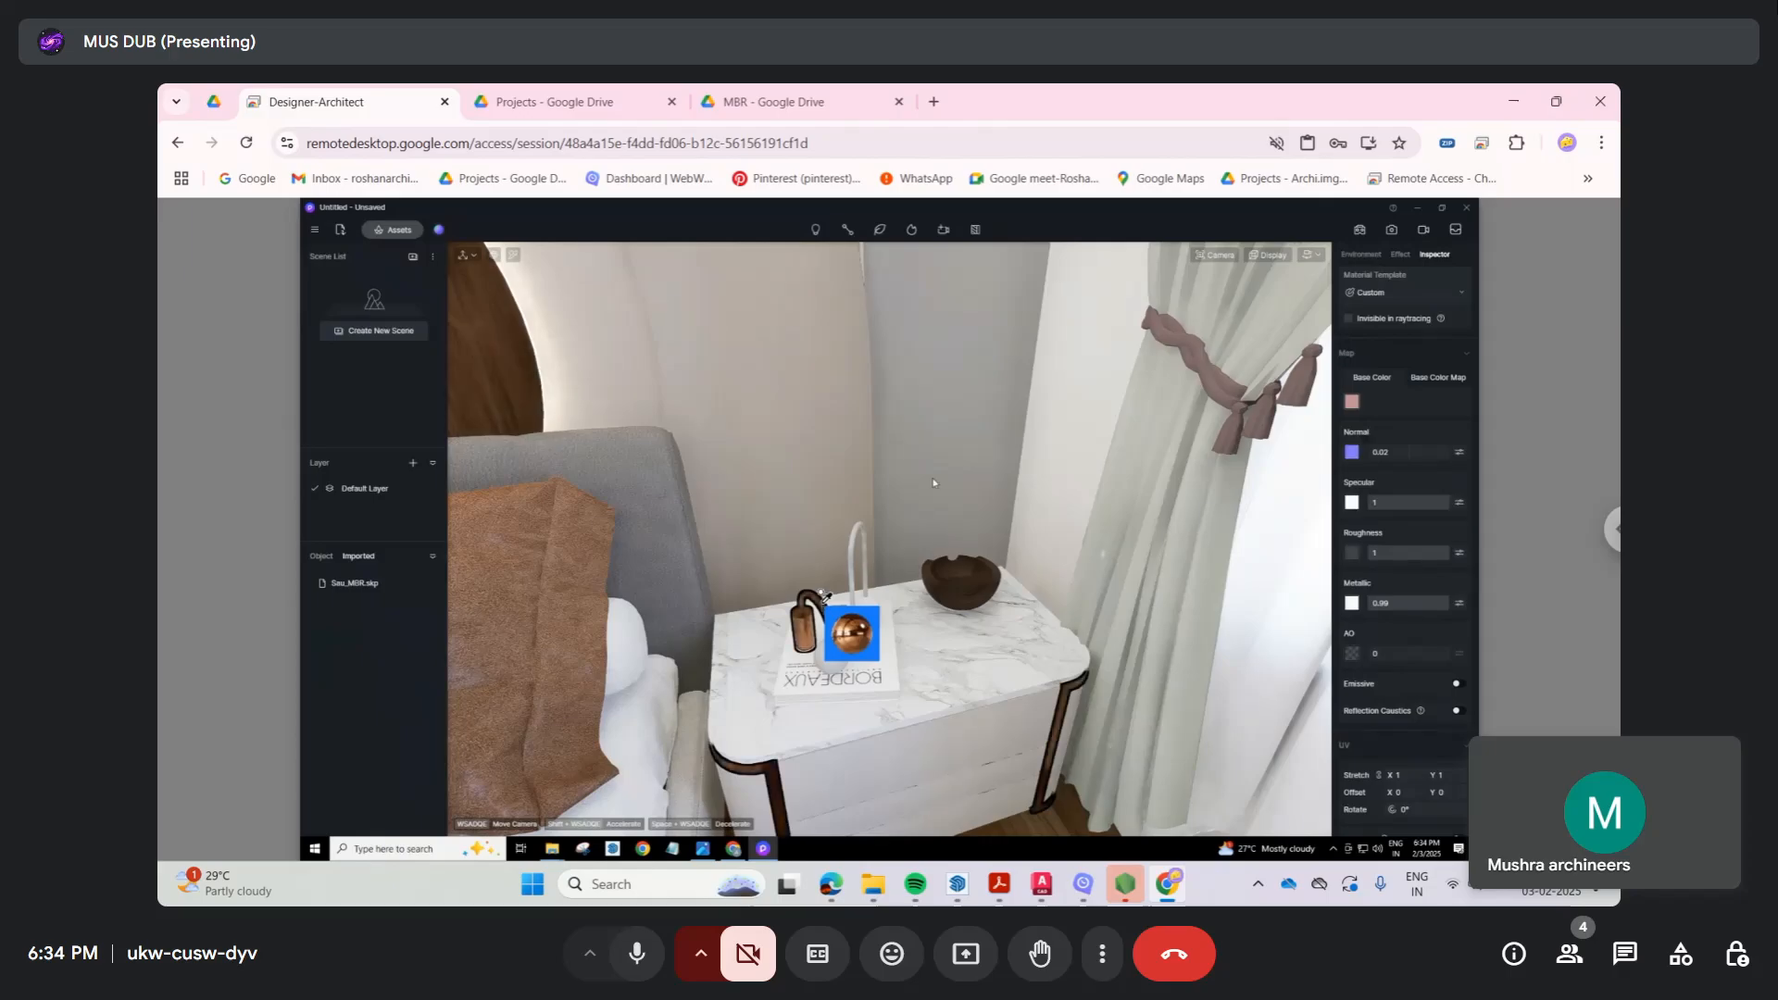
# Step: Apply the Metal wire drawing 02 material from the asset library to the tall arched ornament on the bedside unit
pyautogui.moveTo(894, 453); pyautogui.dragTo(565, 311, button='right')
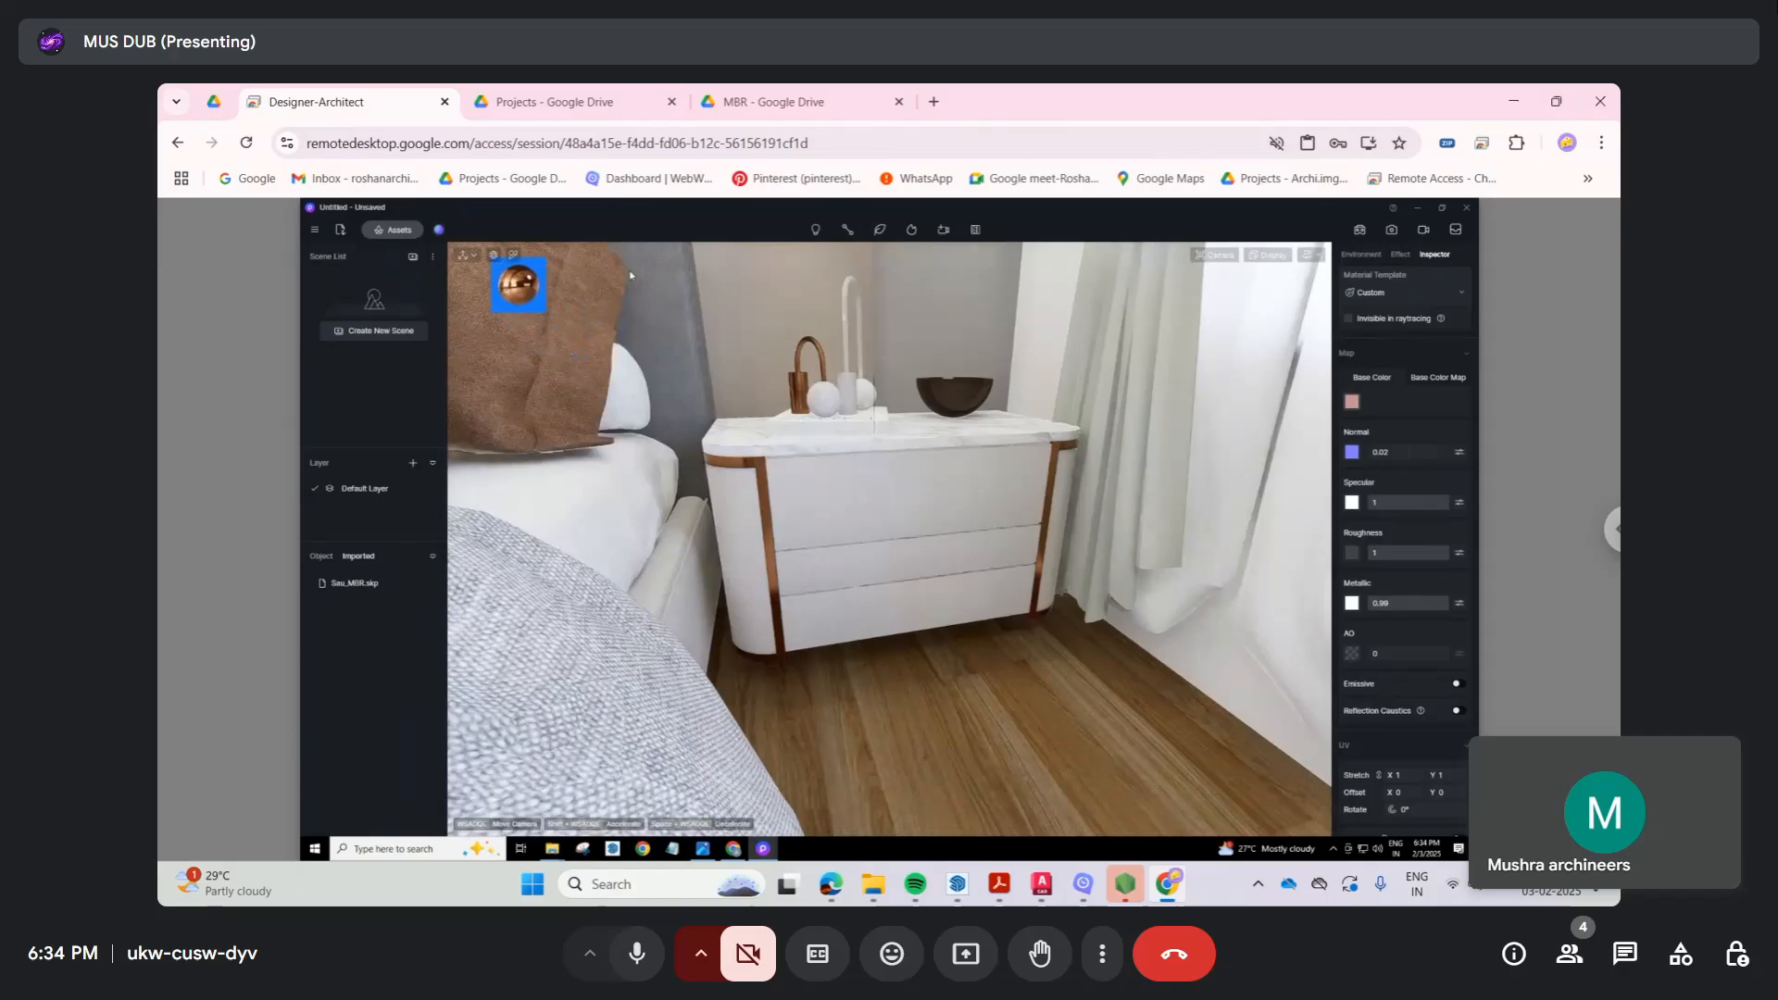
pyautogui.click(392, 231)
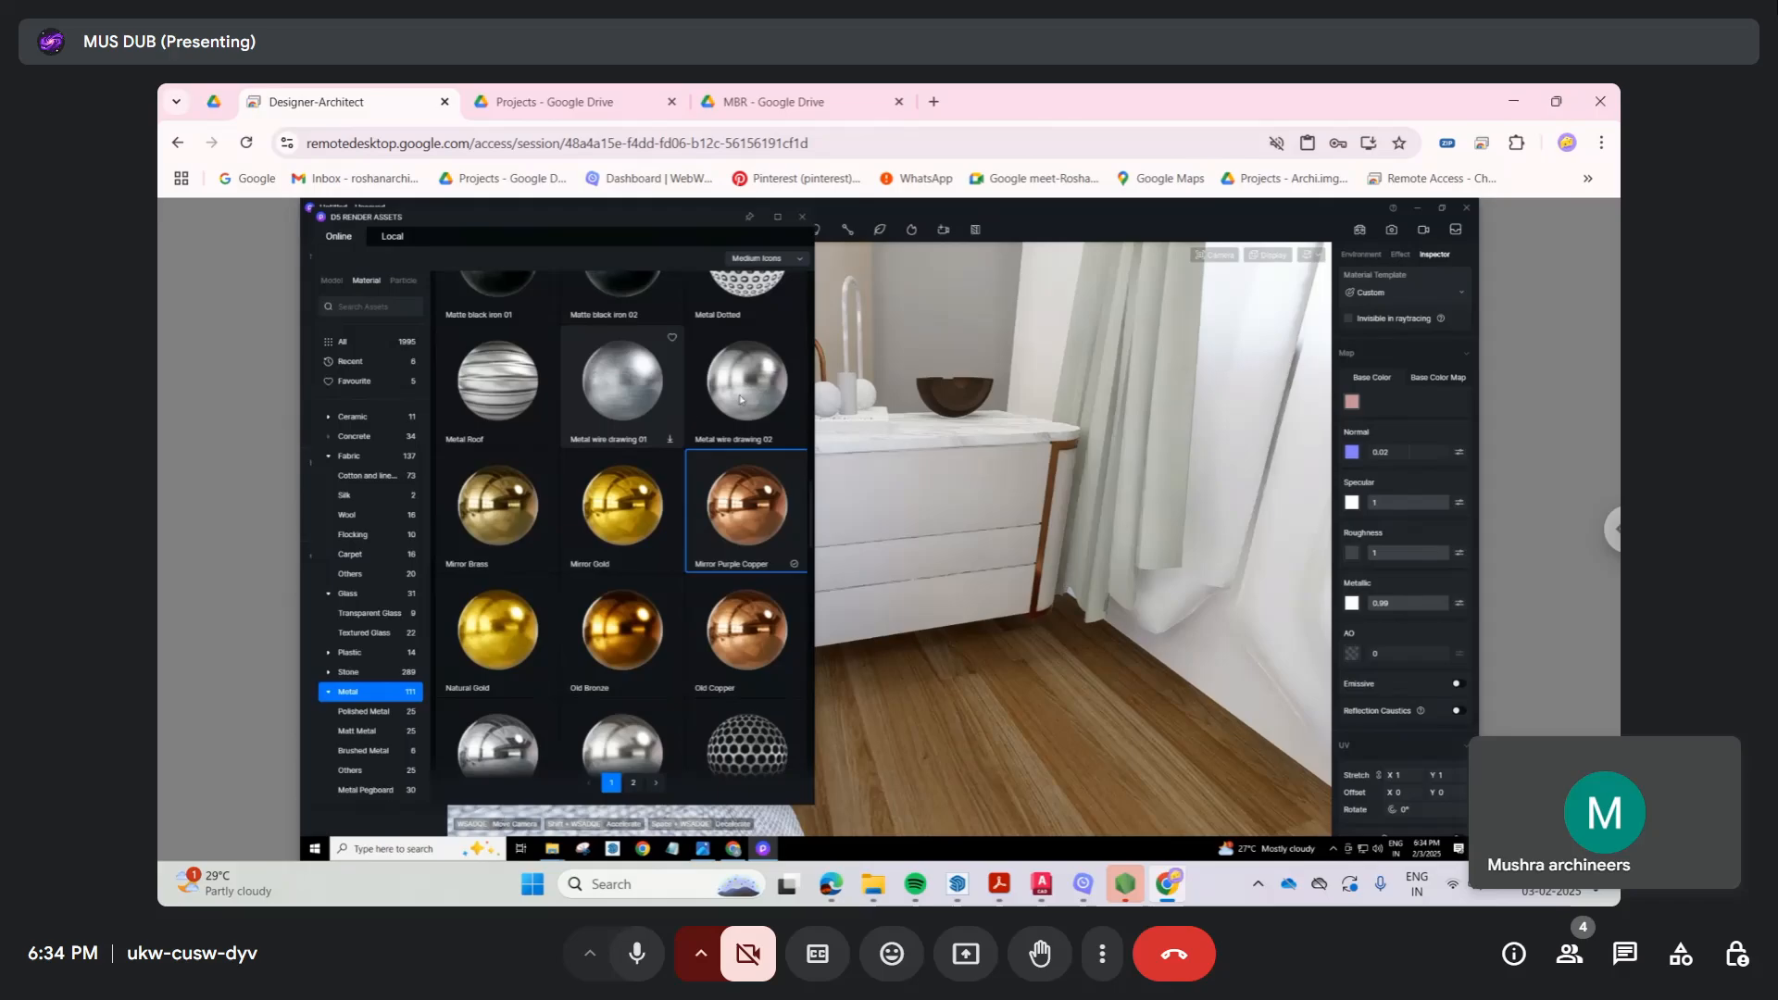
pyautogui.click(746, 384)
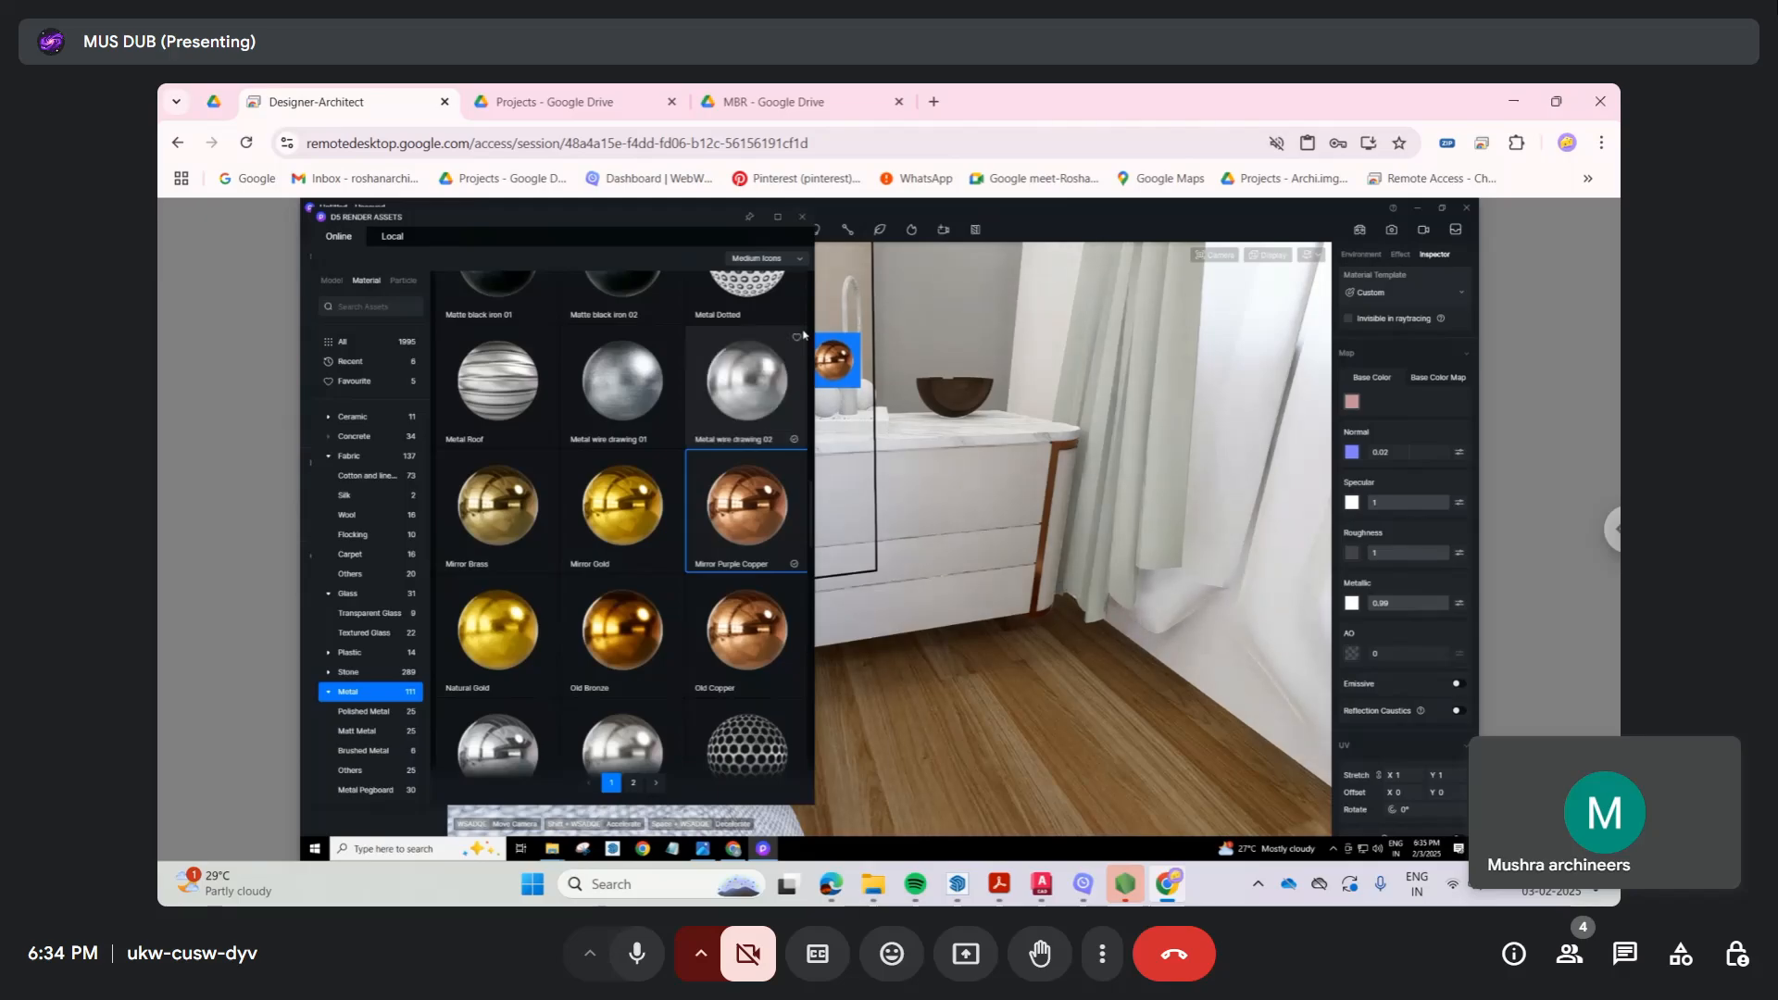
pyautogui.click(785, 361)
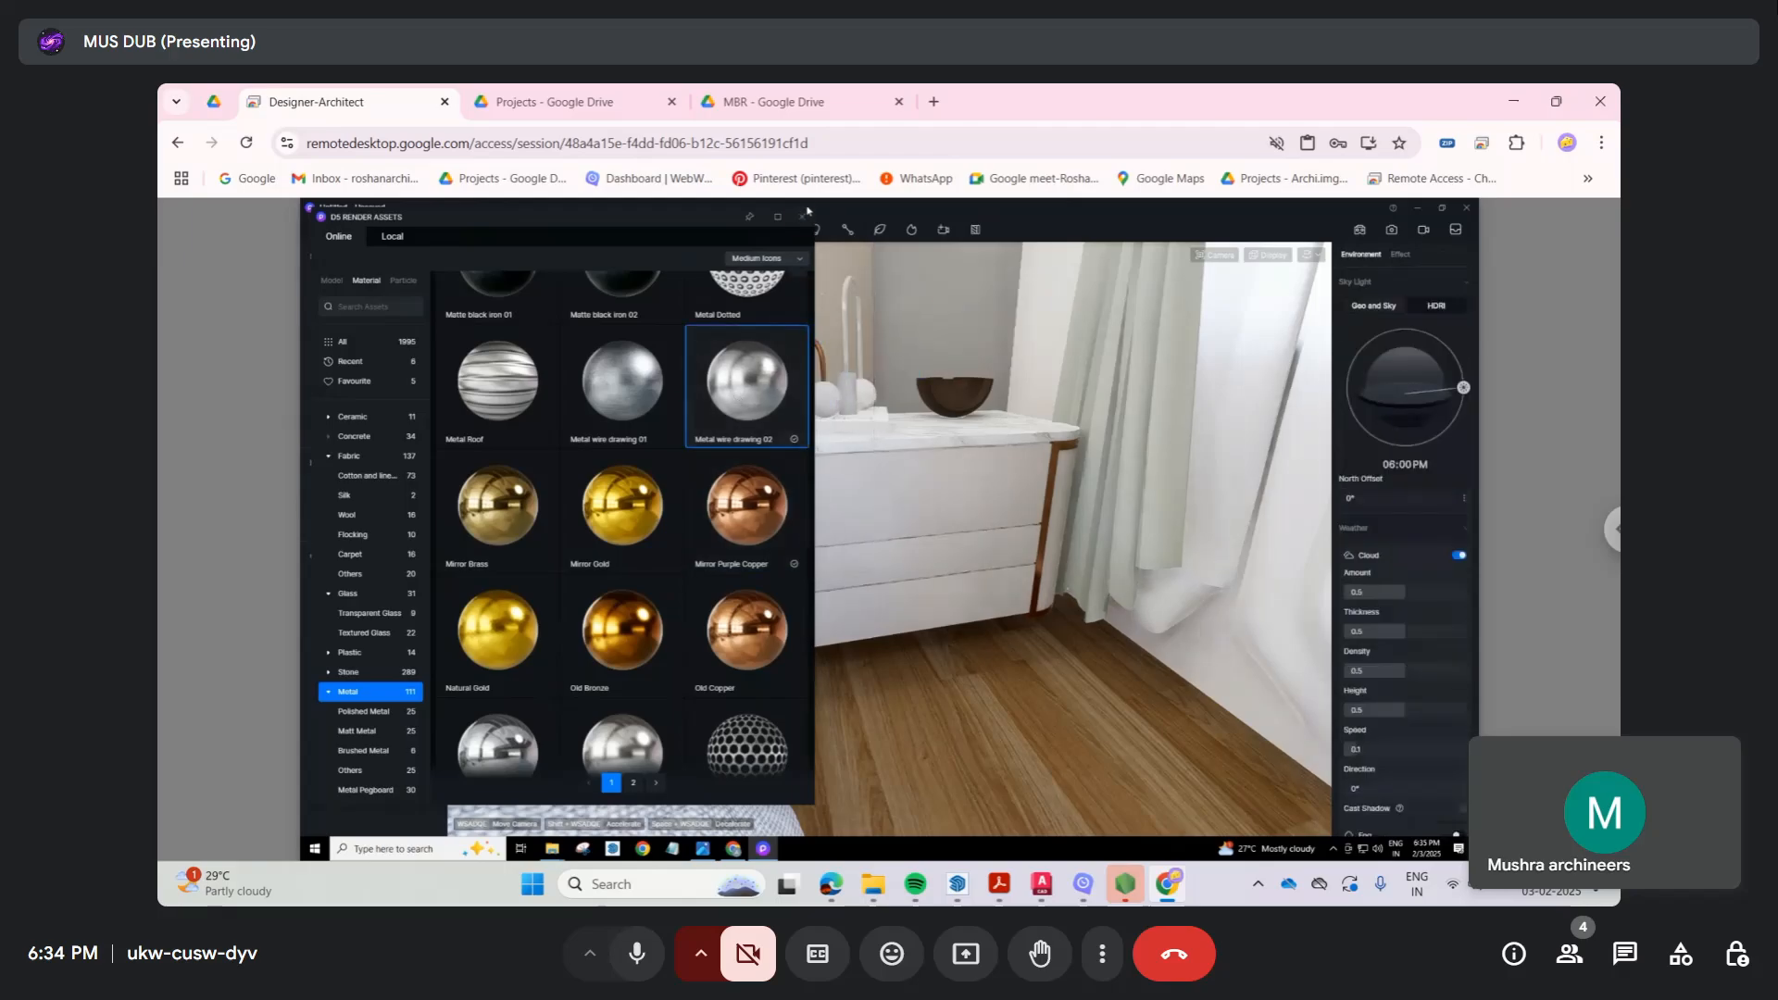
pyautogui.click(806, 215)
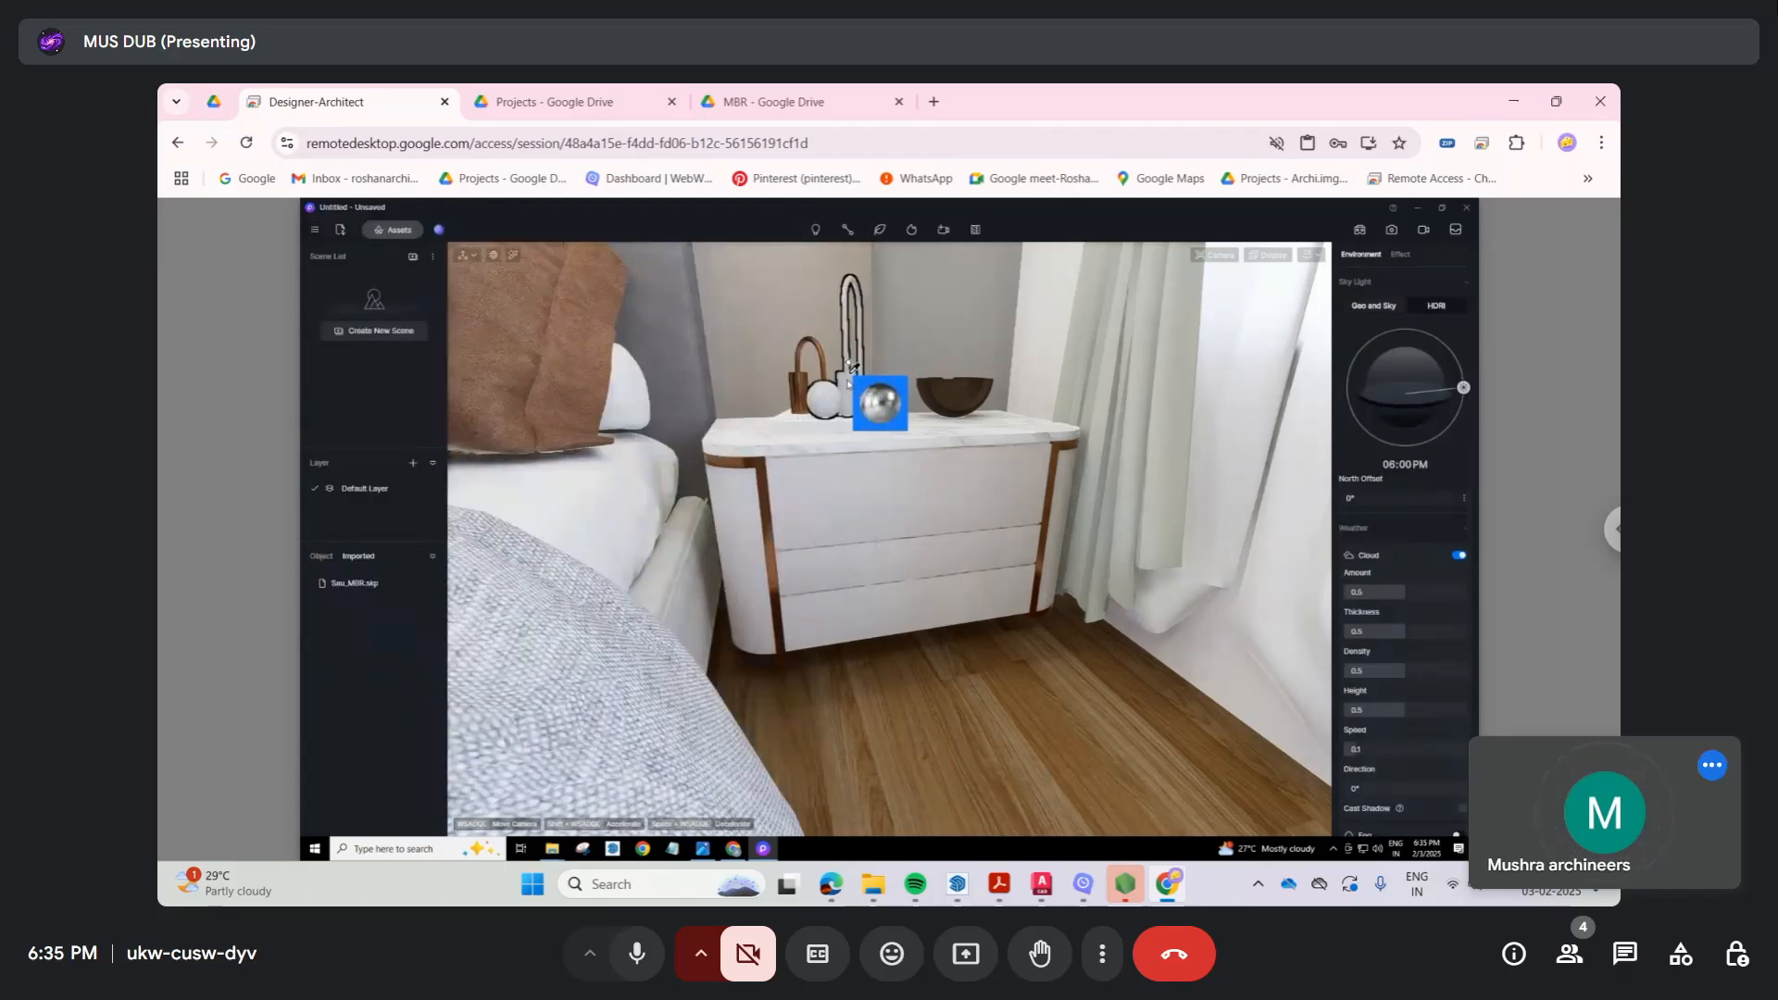
pyautogui.click(849, 377)
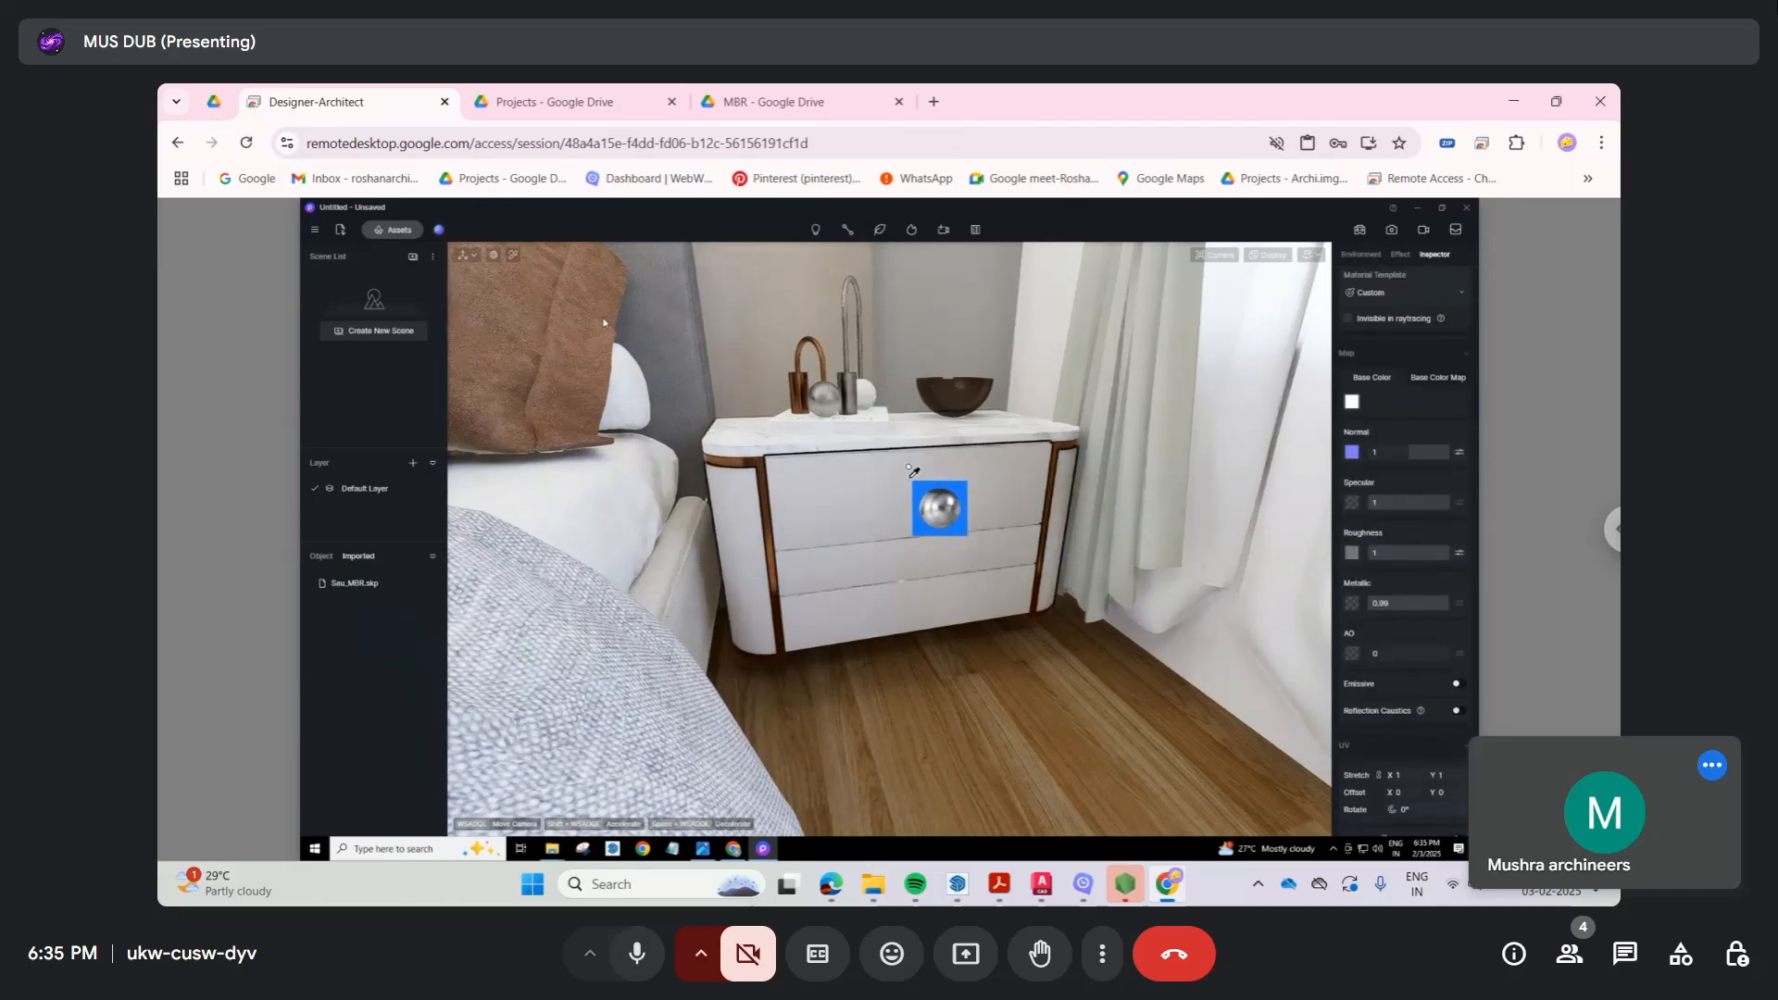
# Step: Pick the white body material of the bedside drawer unit and set its roughness to 0.25
pyautogui.click(515, 253)
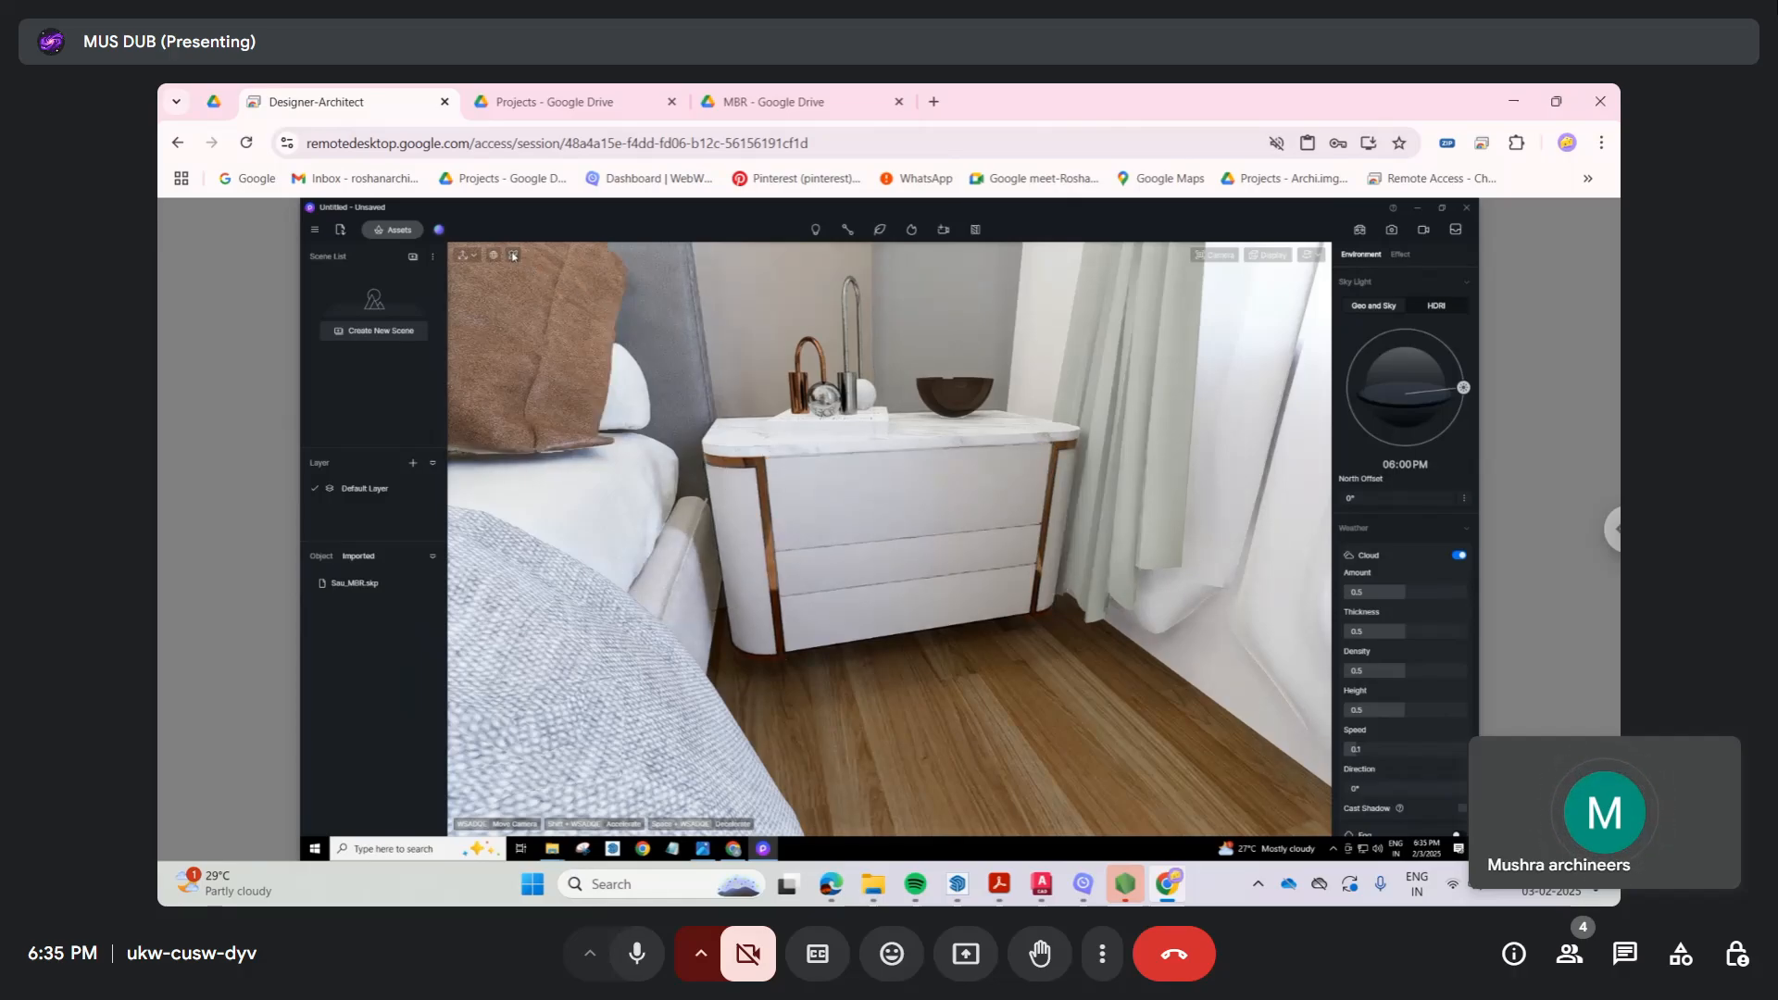
pyautogui.click(836, 490)
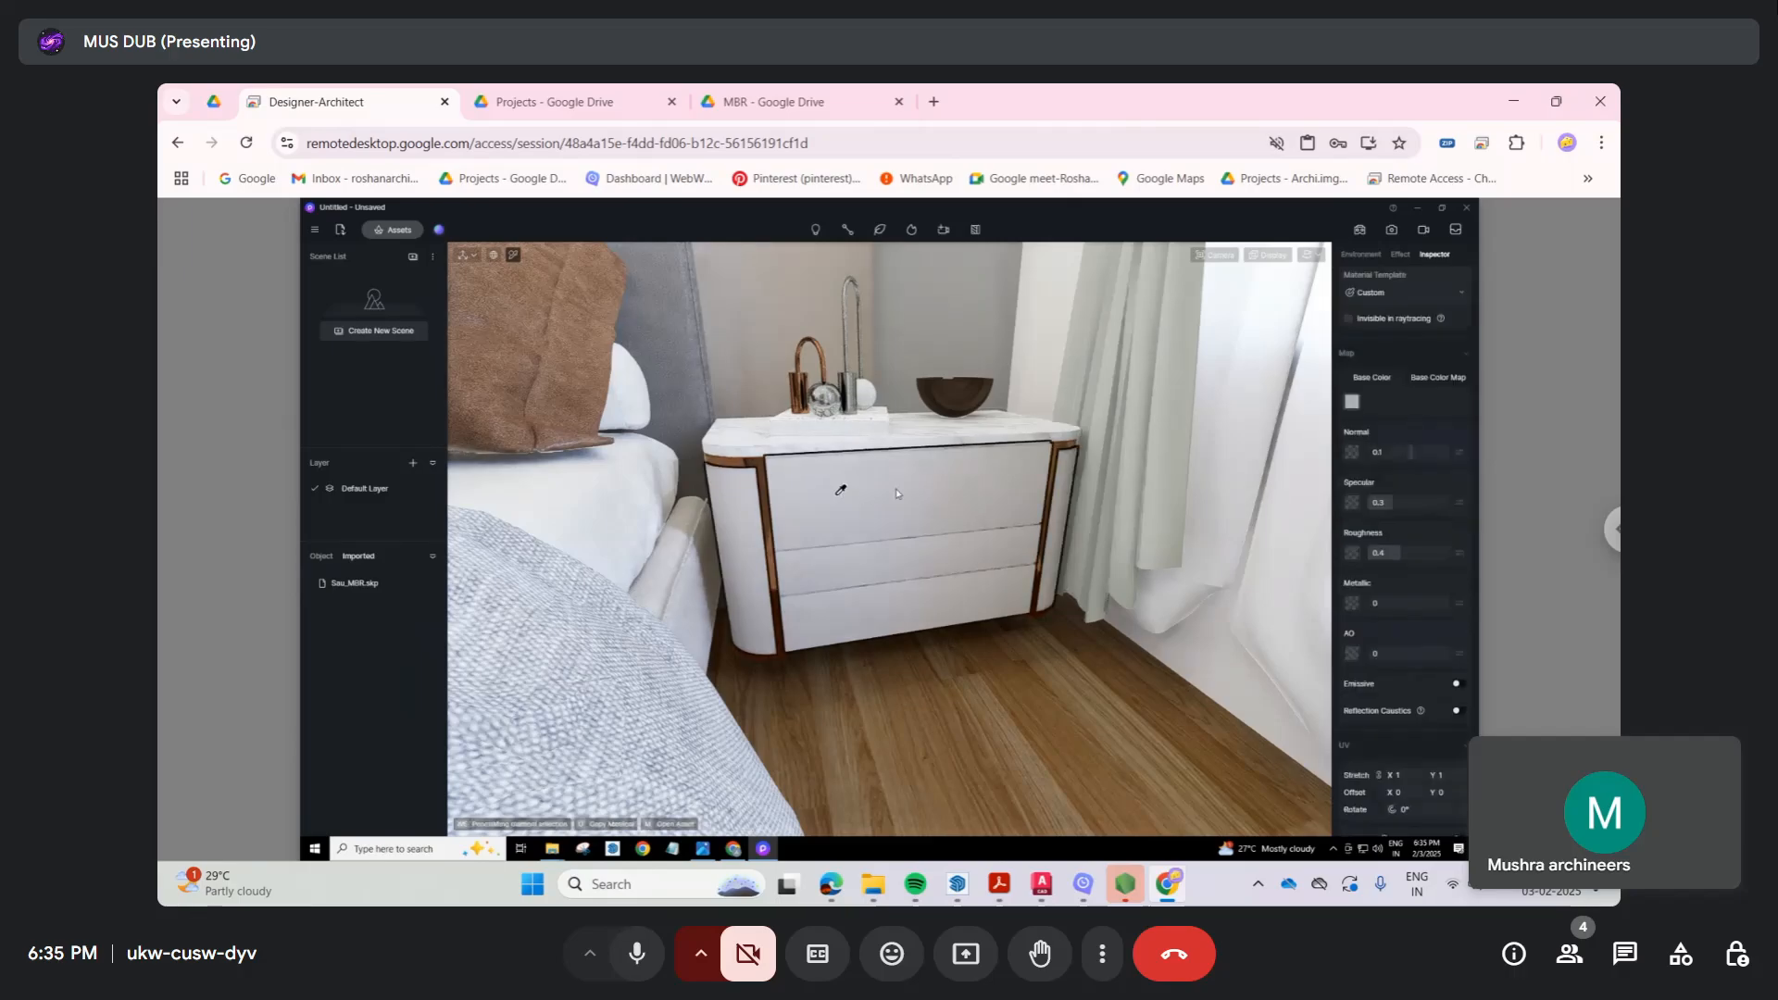
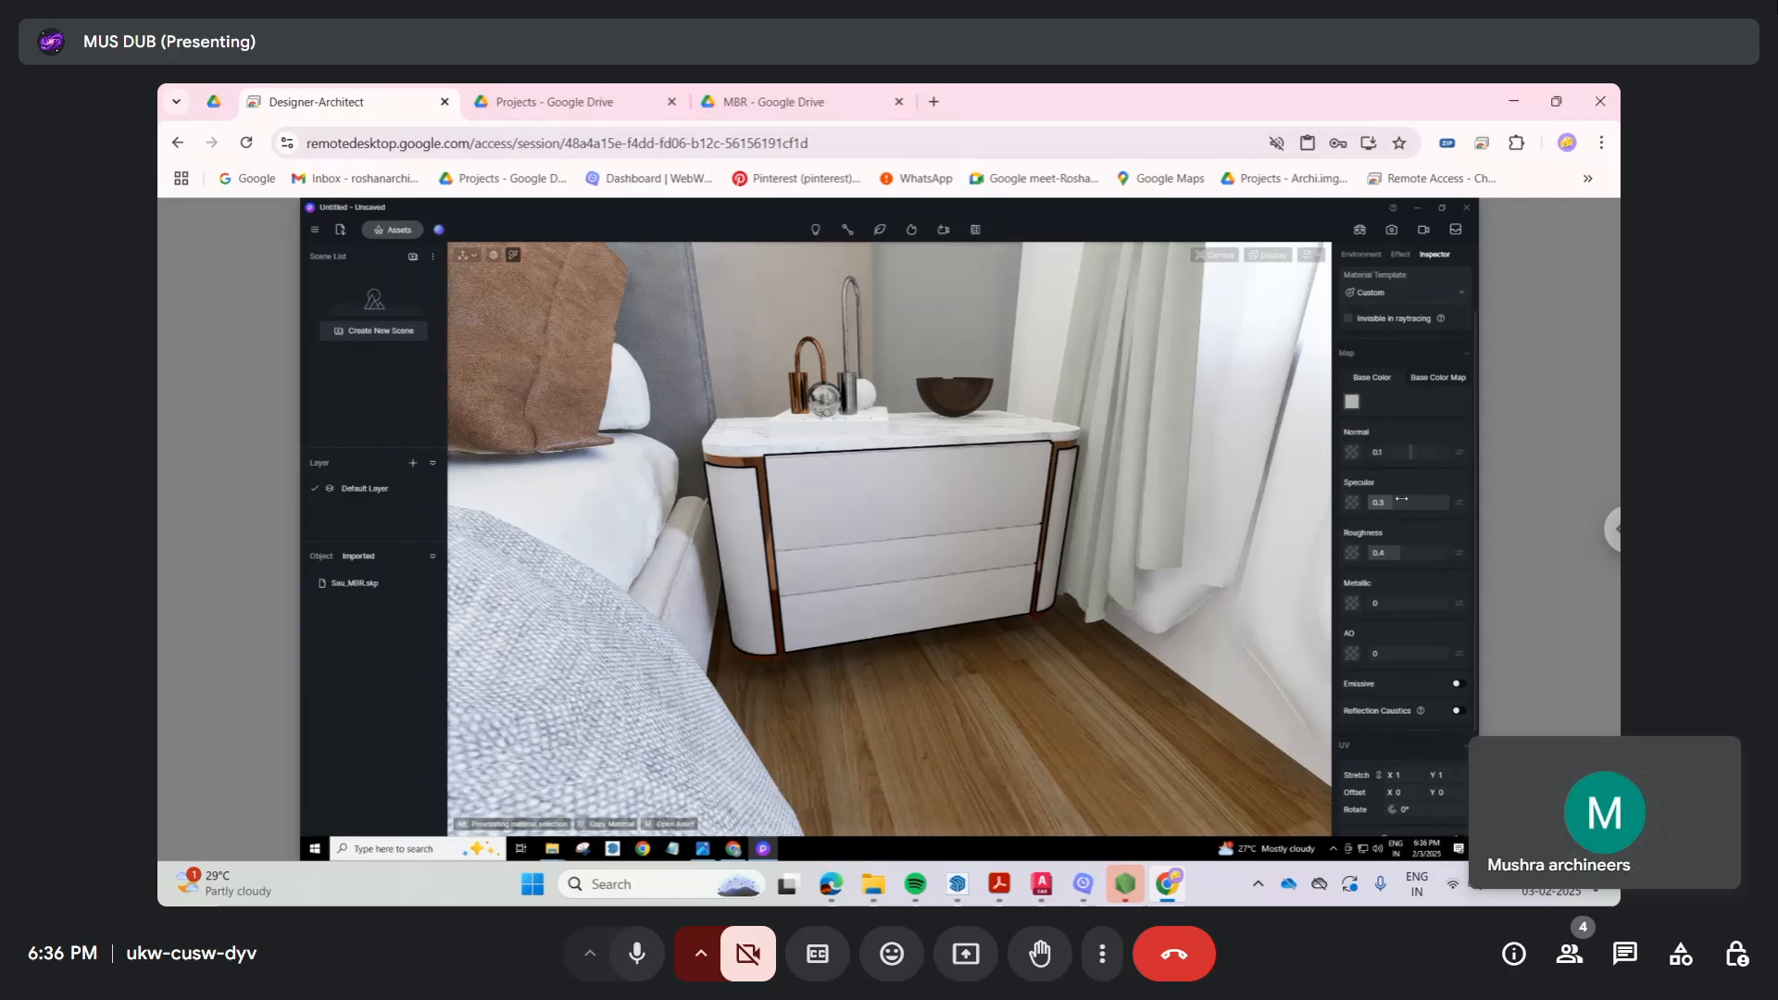
pyautogui.moveTo(1399, 553); pyautogui.dragTo(1385, 553)
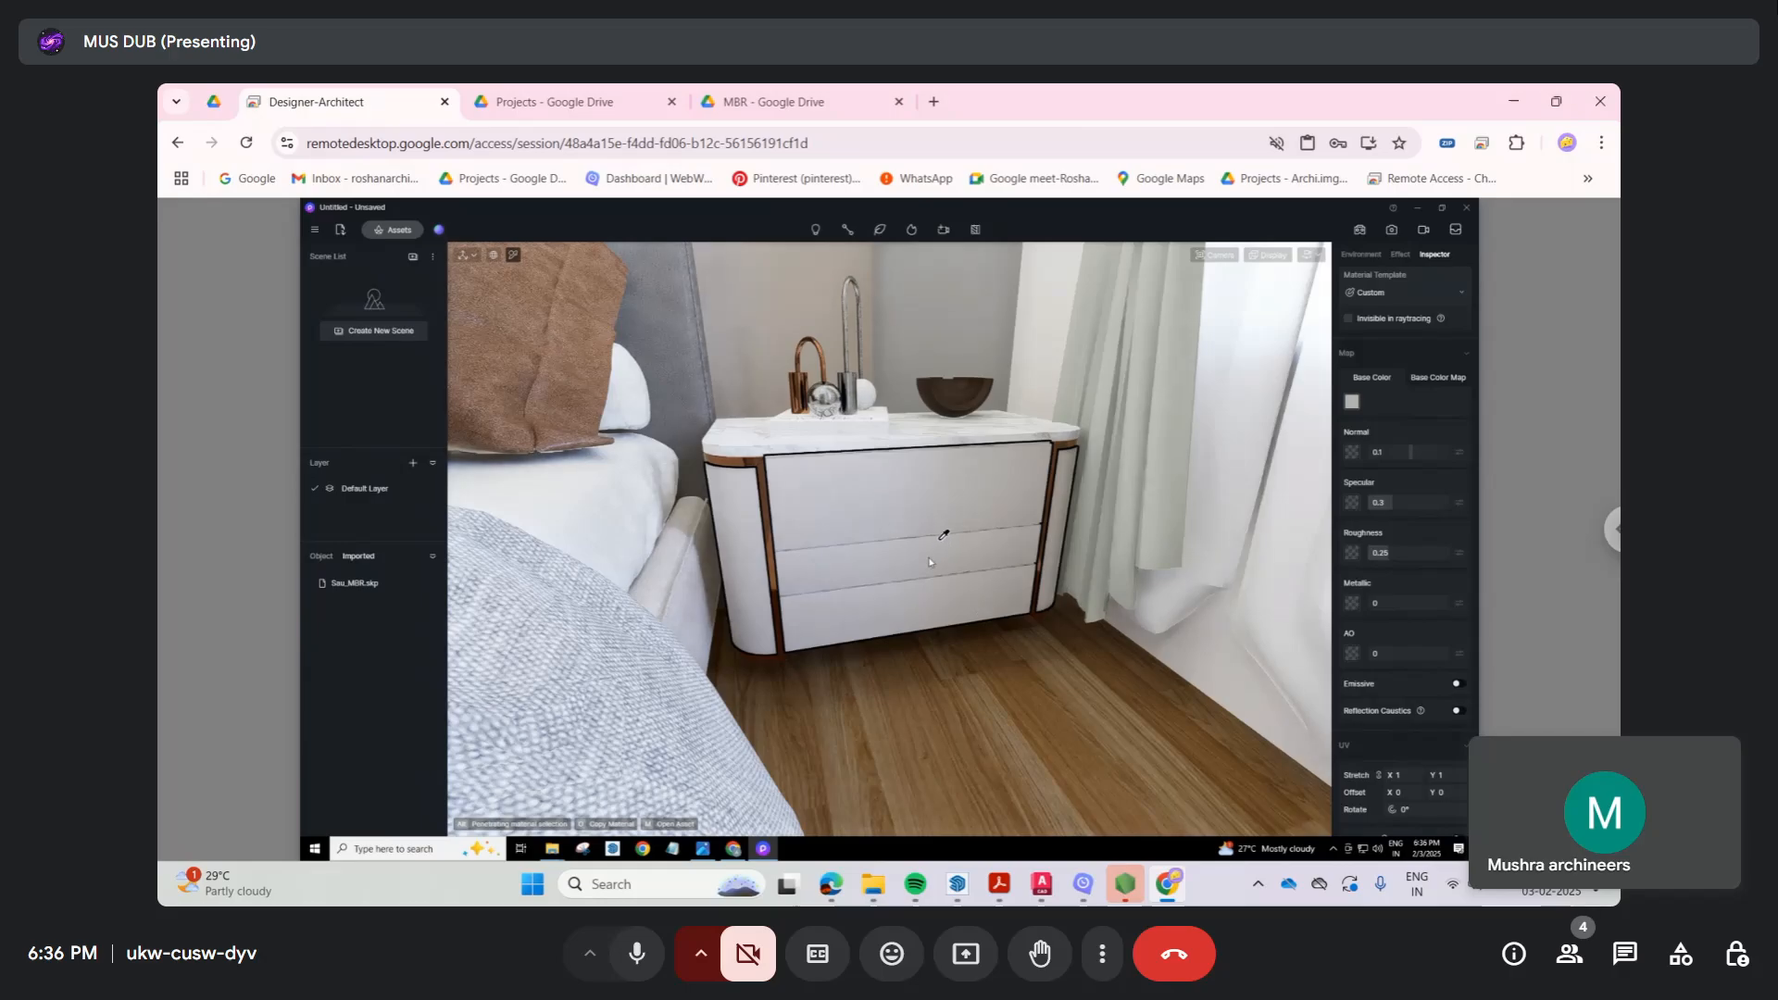
# Step: Examine the bed, bedside area, back wall, curtains and ceiling from several angles around the room
pyautogui.moveTo(924, 562); pyautogui.dragTo(801, 599, button='right')
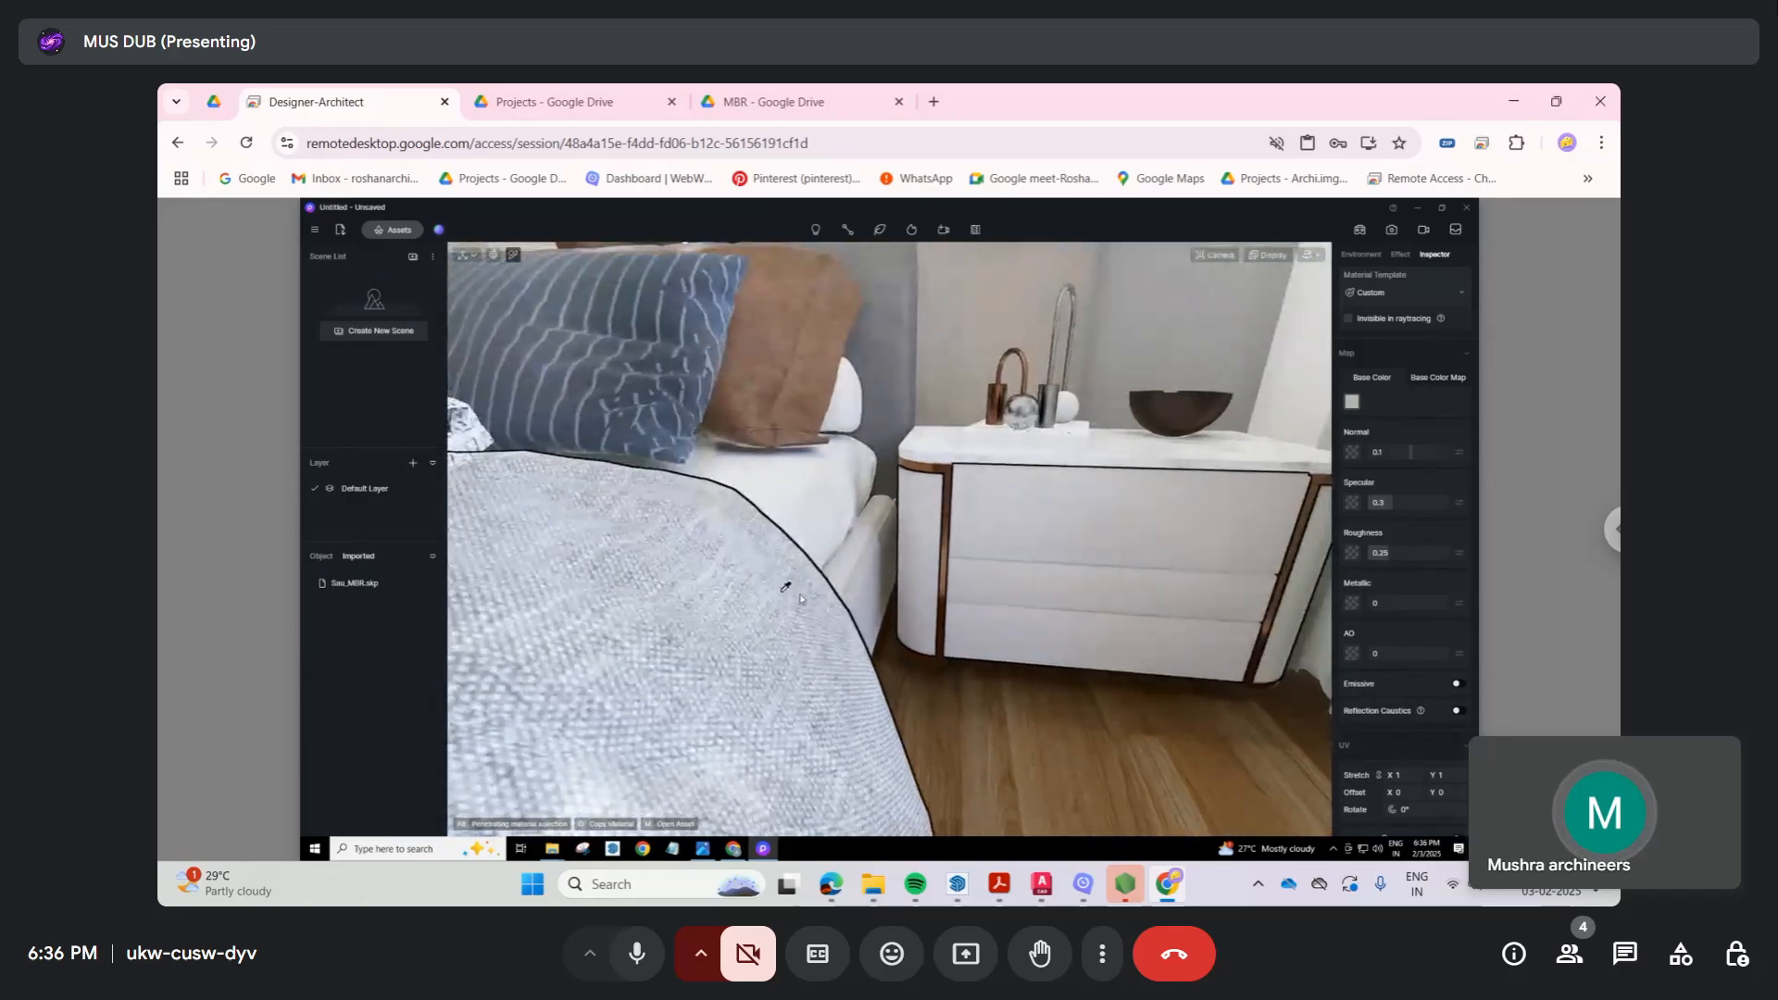
pyautogui.scroll(-5, 796, 589)
pyautogui.moveTo(797, 589); pyautogui.dragTo(917, 590, button='middle')
pyautogui.moveTo(776, 593); pyautogui.dragTo(861, 593, button='middle')
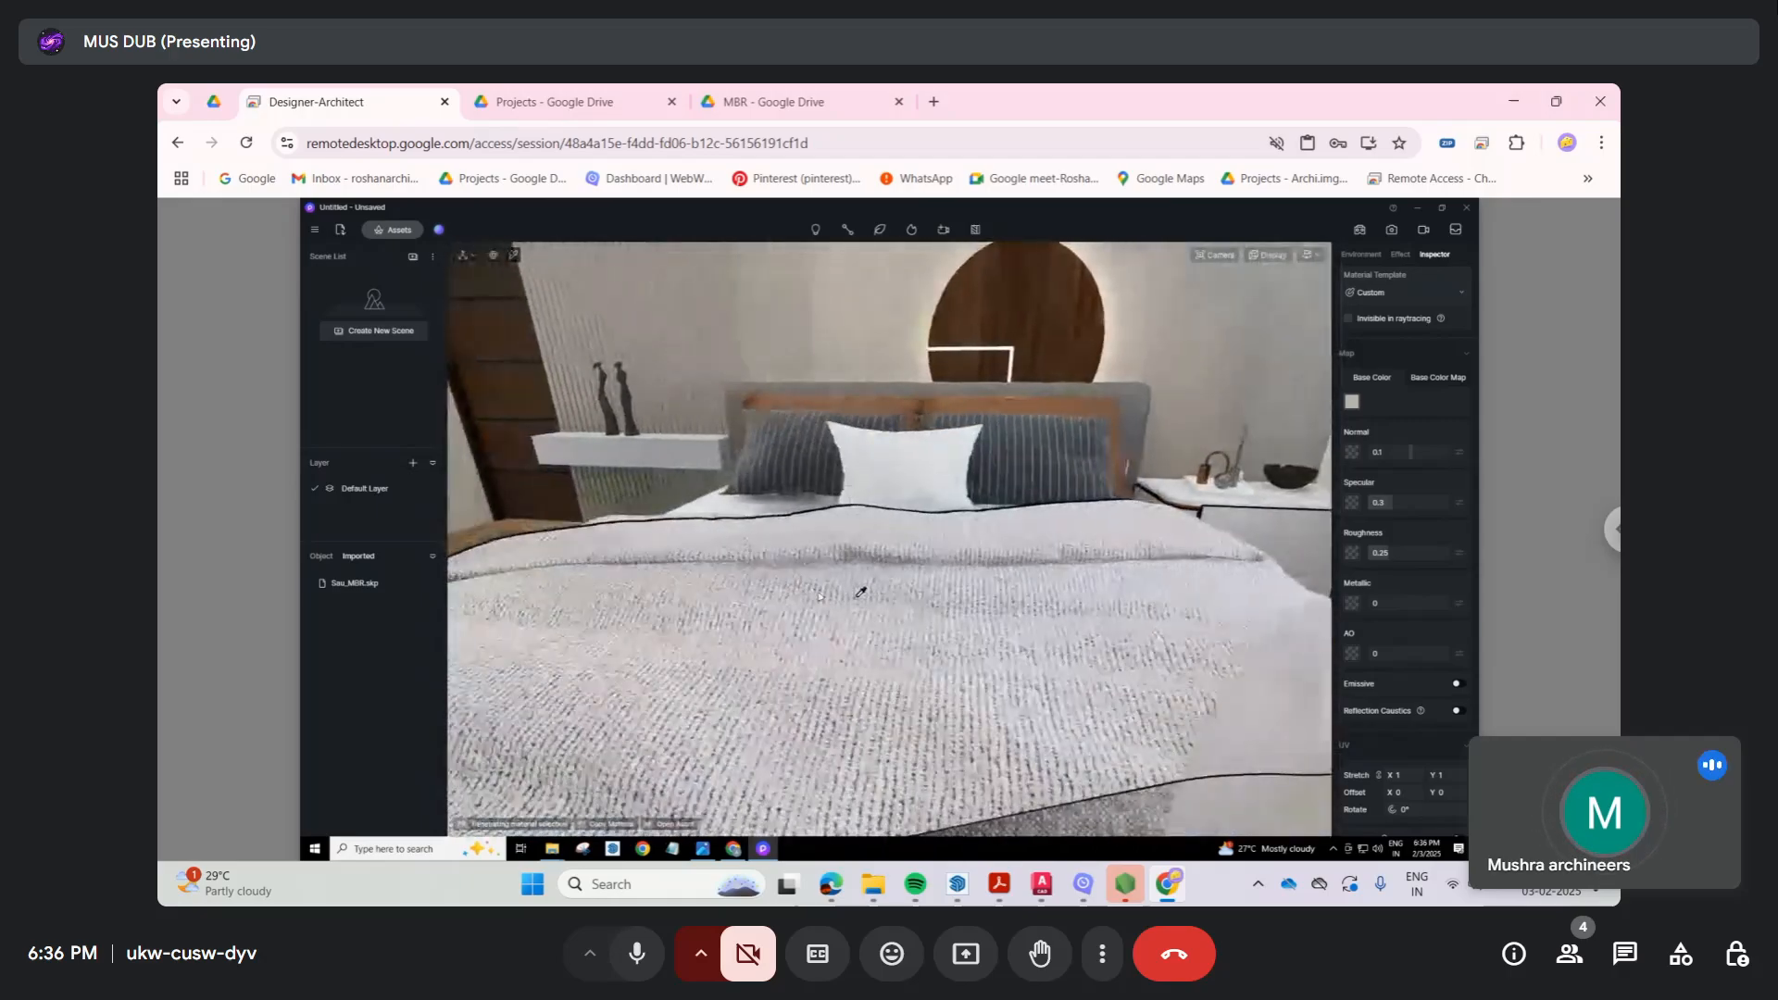
pyautogui.scroll(-2, 797, 537)
pyautogui.moveTo(797, 537); pyautogui.dragTo(876, 425, button='right')
pyautogui.scroll(-3, 908, 425)
pyautogui.moveTo(908, 425); pyautogui.dragTo(943, 406, button='middle')
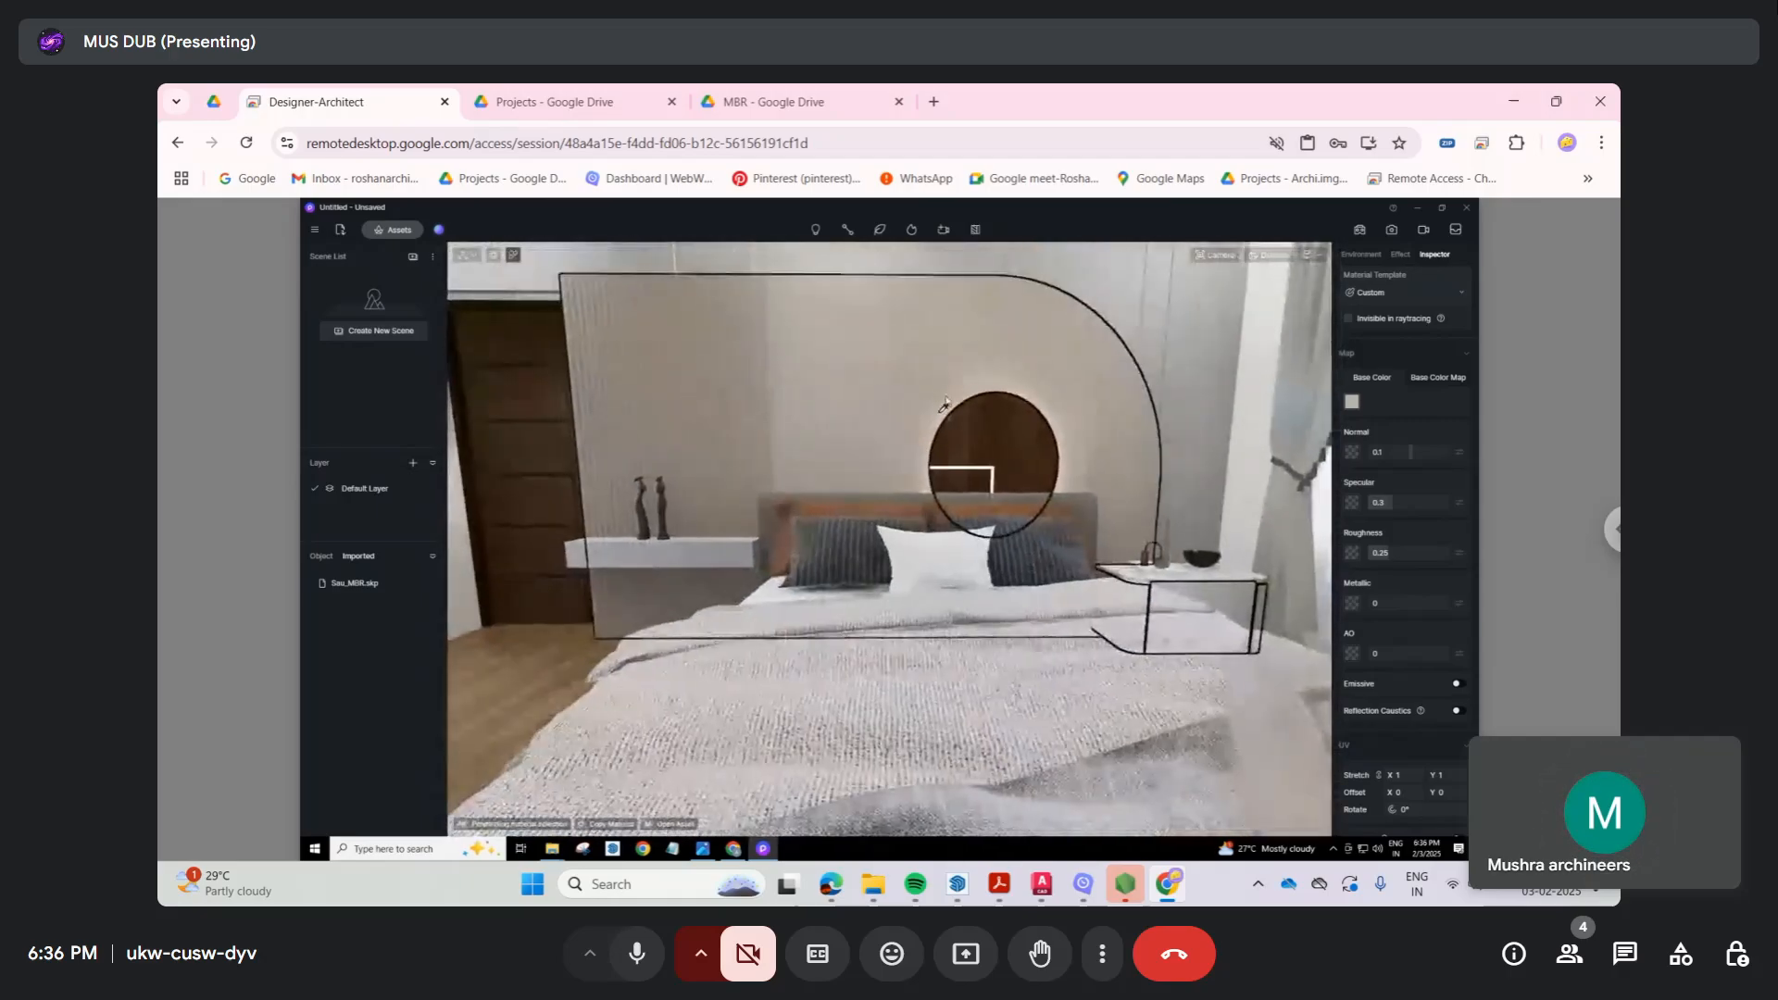
pyautogui.moveTo(944, 405); pyautogui.dragTo(960, 365, button='right')
pyautogui.moveTo(952, 440); pyautogui.dragTo(1278, 427, button='right')
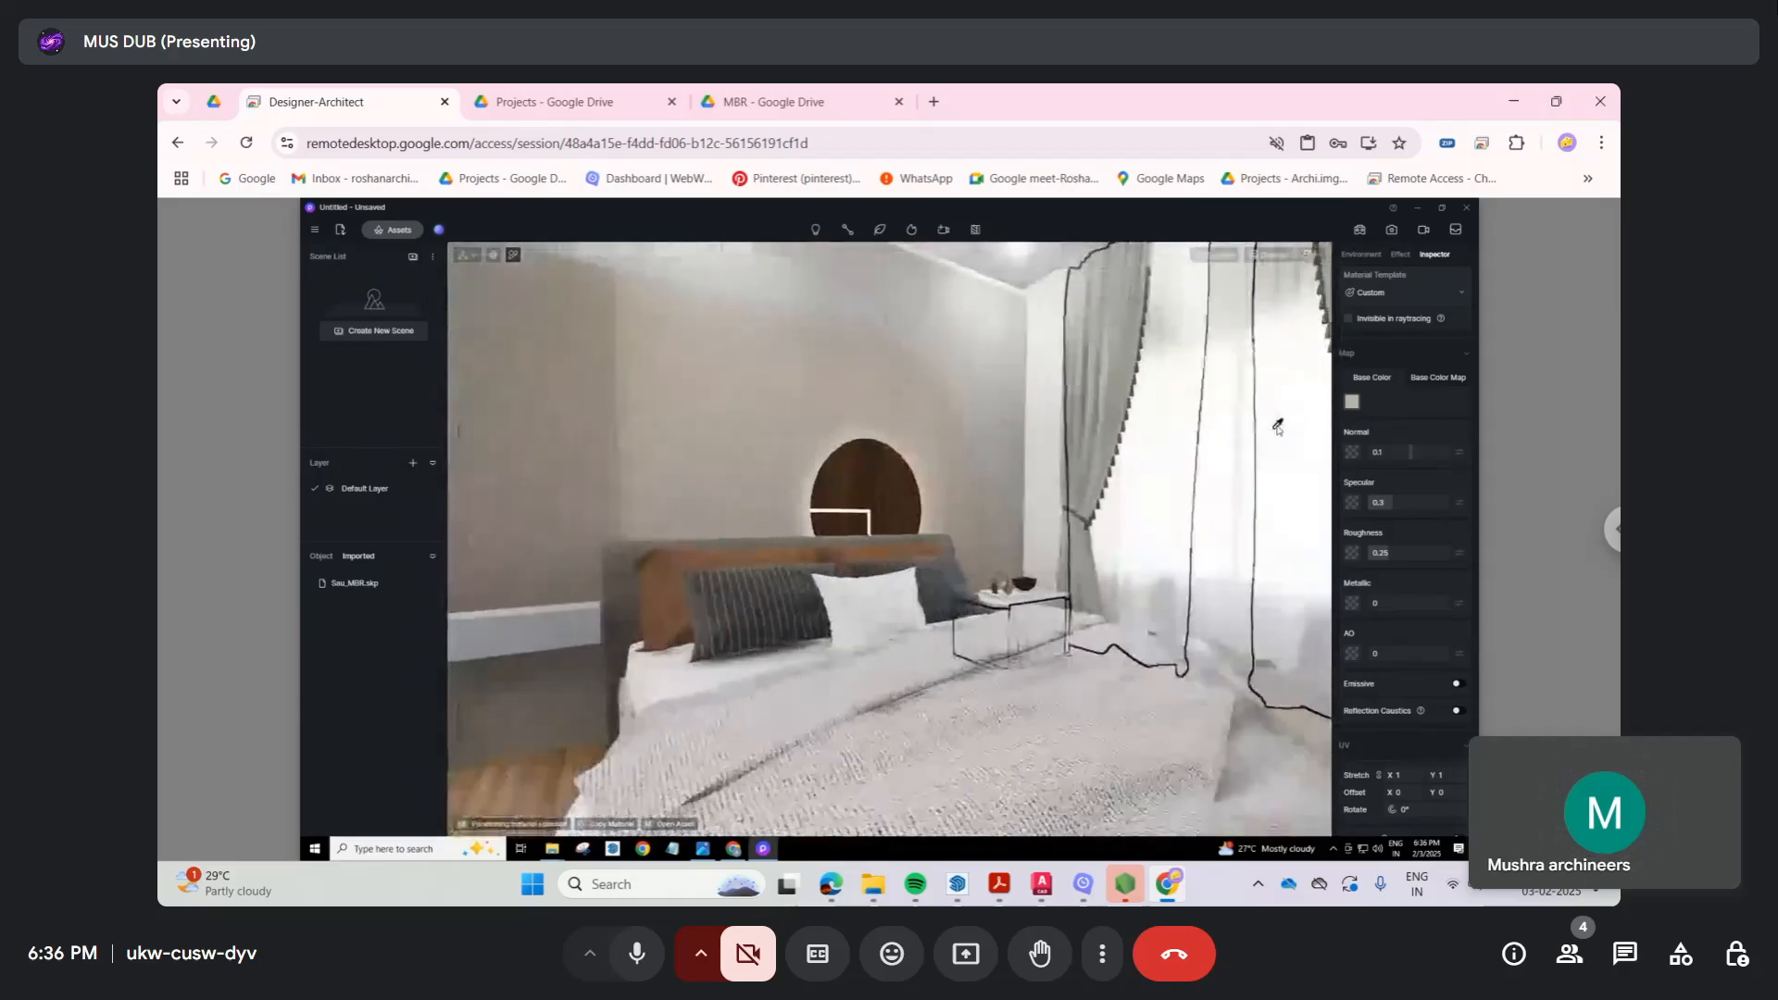
pyautogui.moveTo(1012, 469); pyautogui.dragTo(1103, 379, button='right')
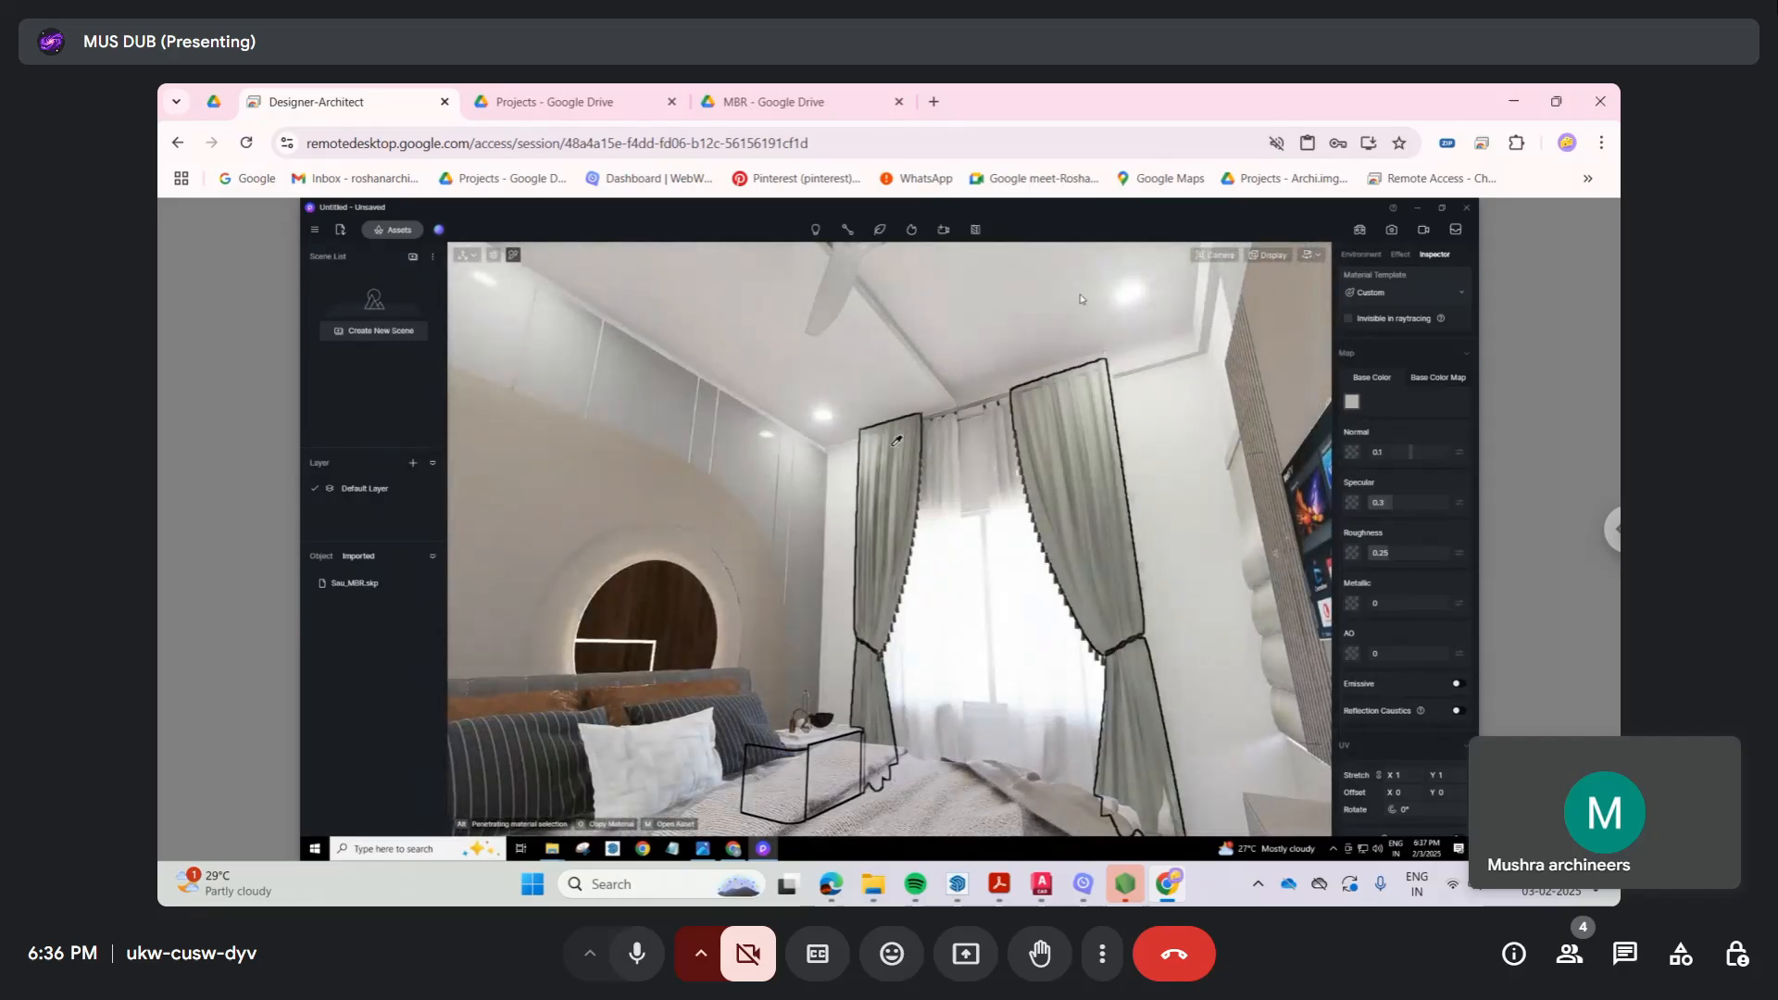
pyautogui.moveTo(896, 441); pyautogui.dragTo(1028, 373, button='right')
pyautogui.scroll(3, 1079, 294)
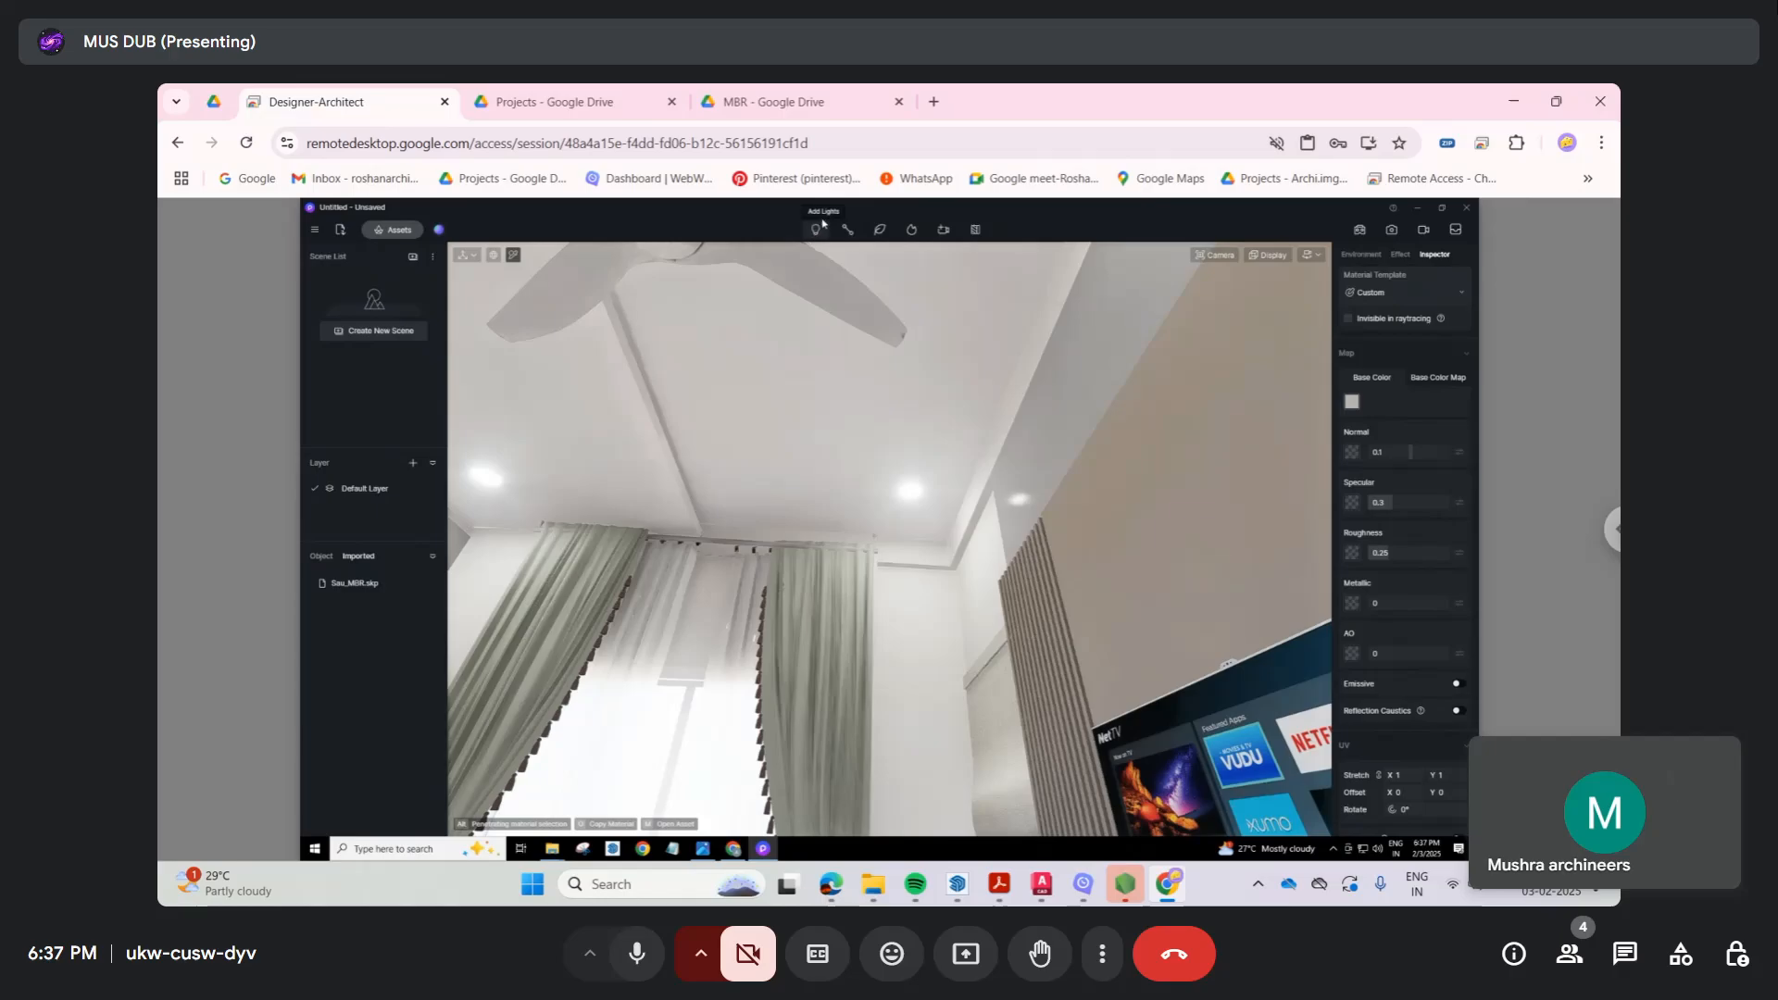
# Step: Place a spotlight at the recessed ceiling downlight in the corner between the window and the TV wall
pyautogui.click(816, 231)
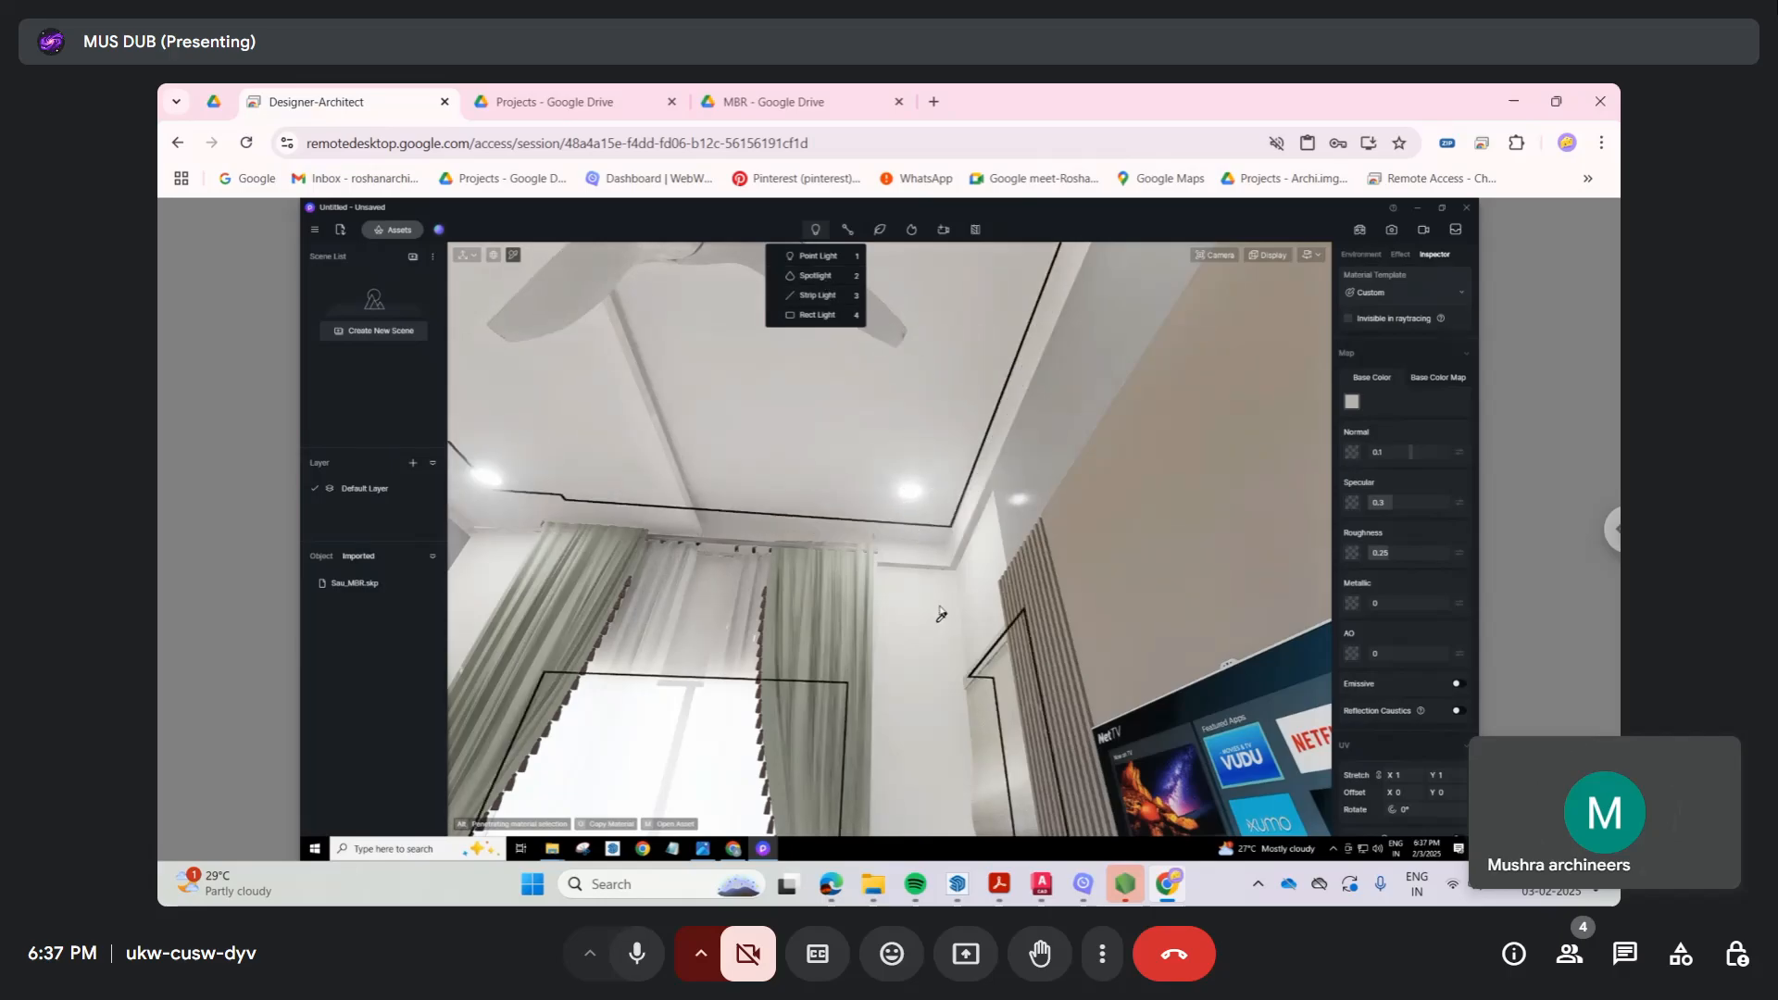
pyautogui.click(802, 276)
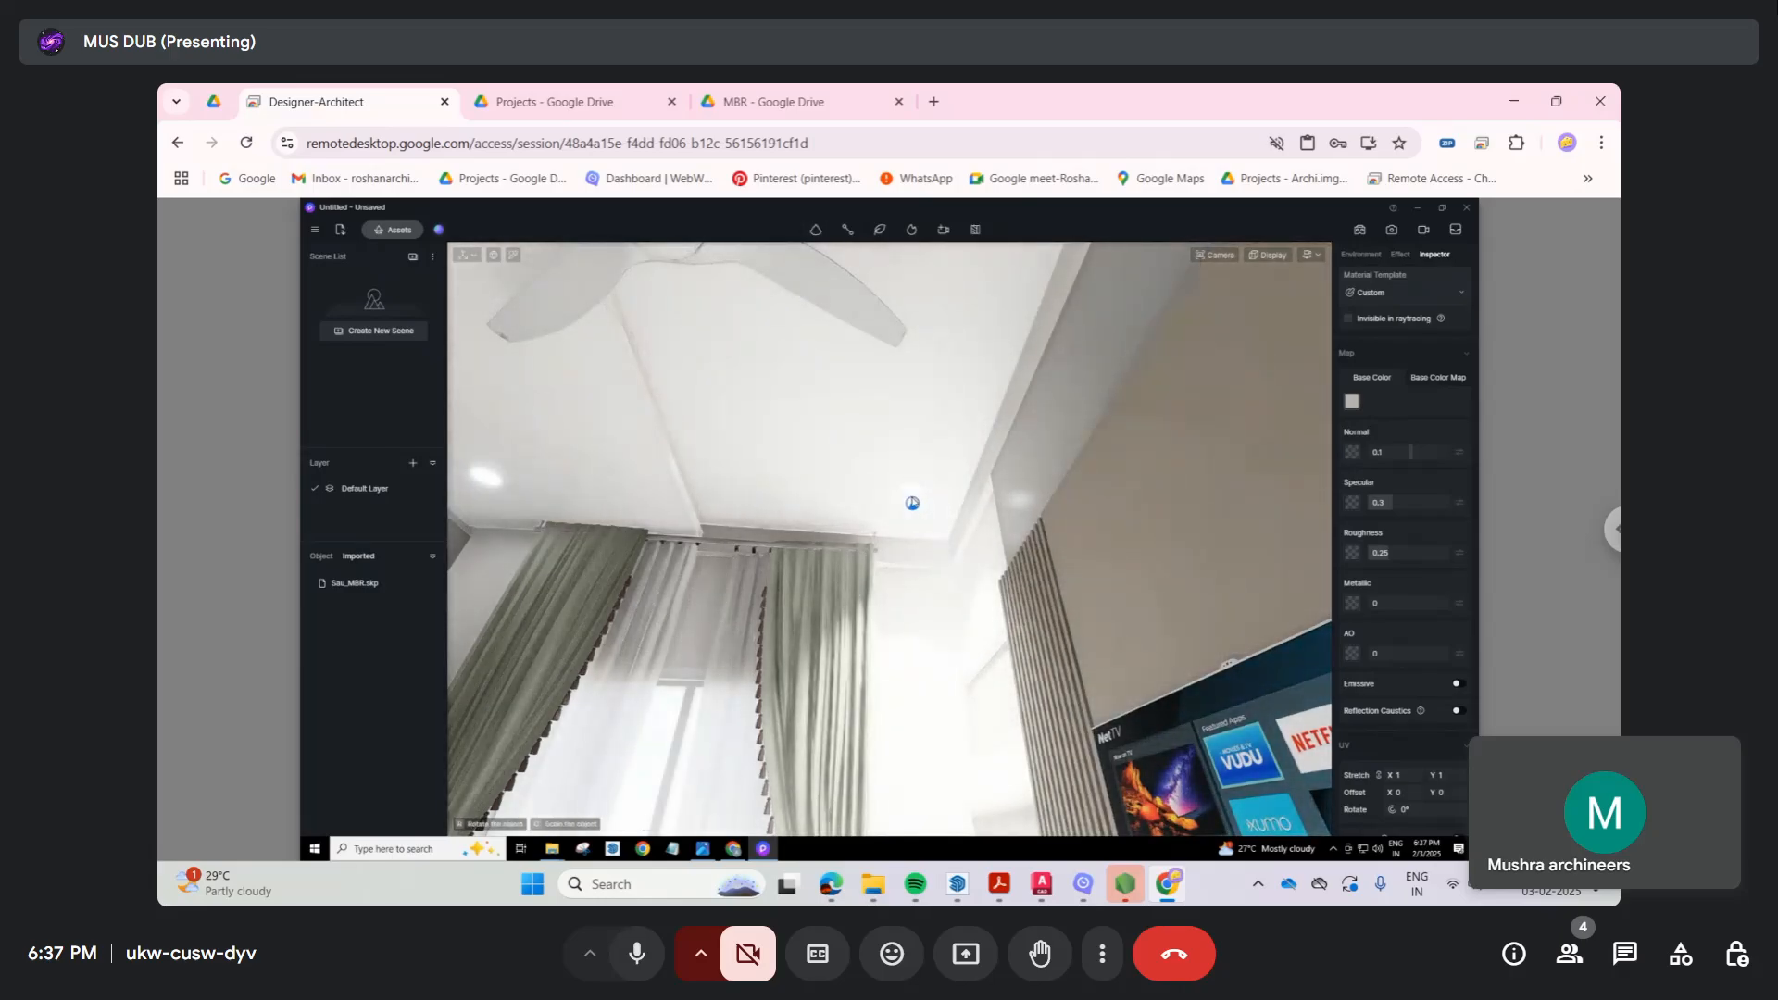
pyautogui.click(912, 503)
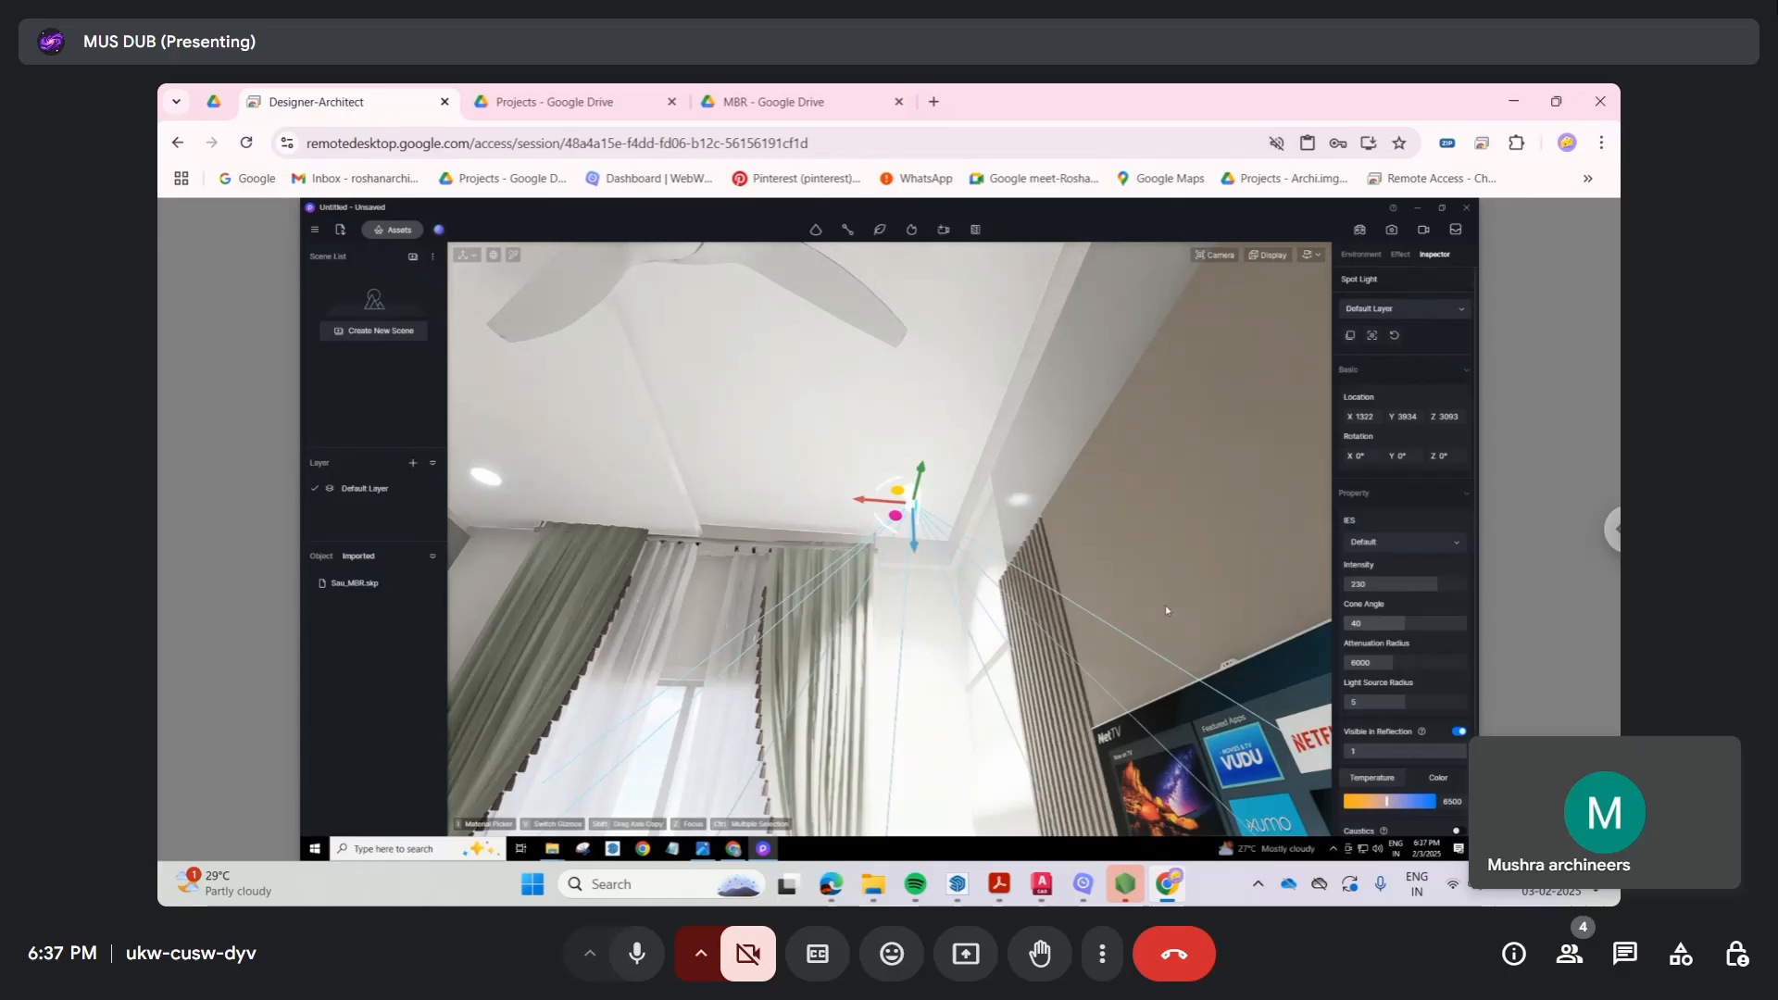
pyautogui.moveTo(1042, 585); pyautogui.dragTo(1050, 753, button='right')
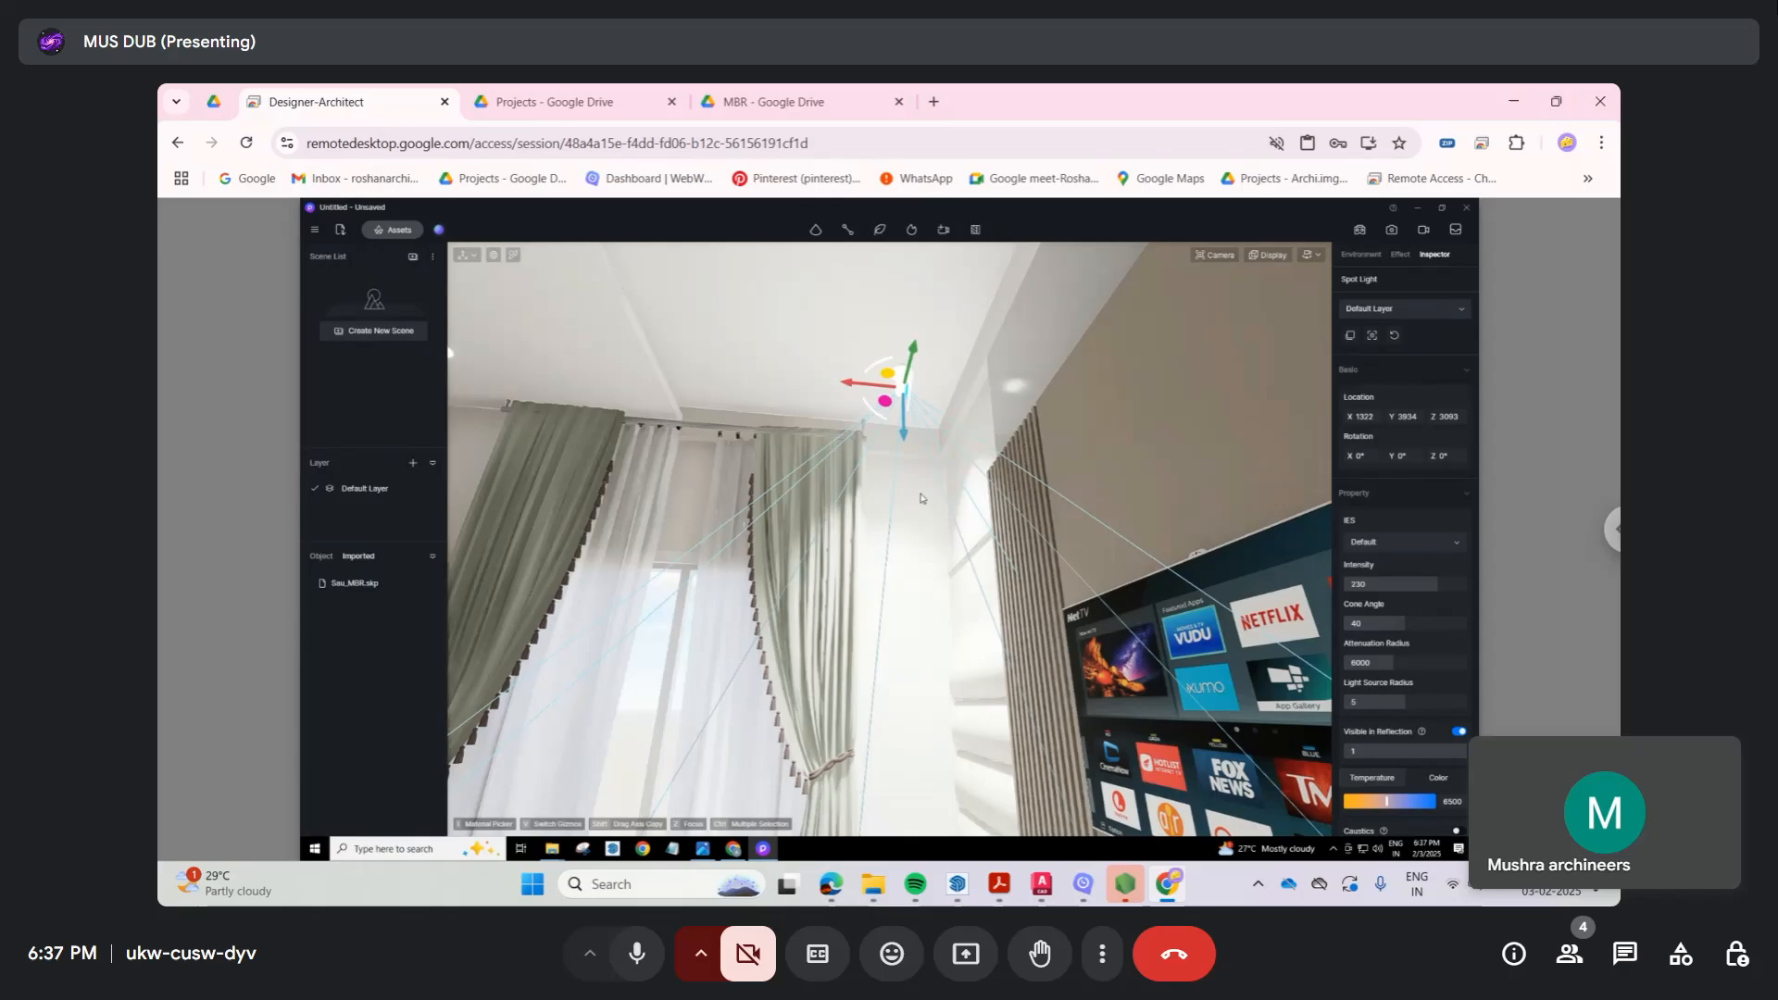
# Step: Switch exposure from automatic to manual and set it to -0.32
pyautogui.click(1400, 254)
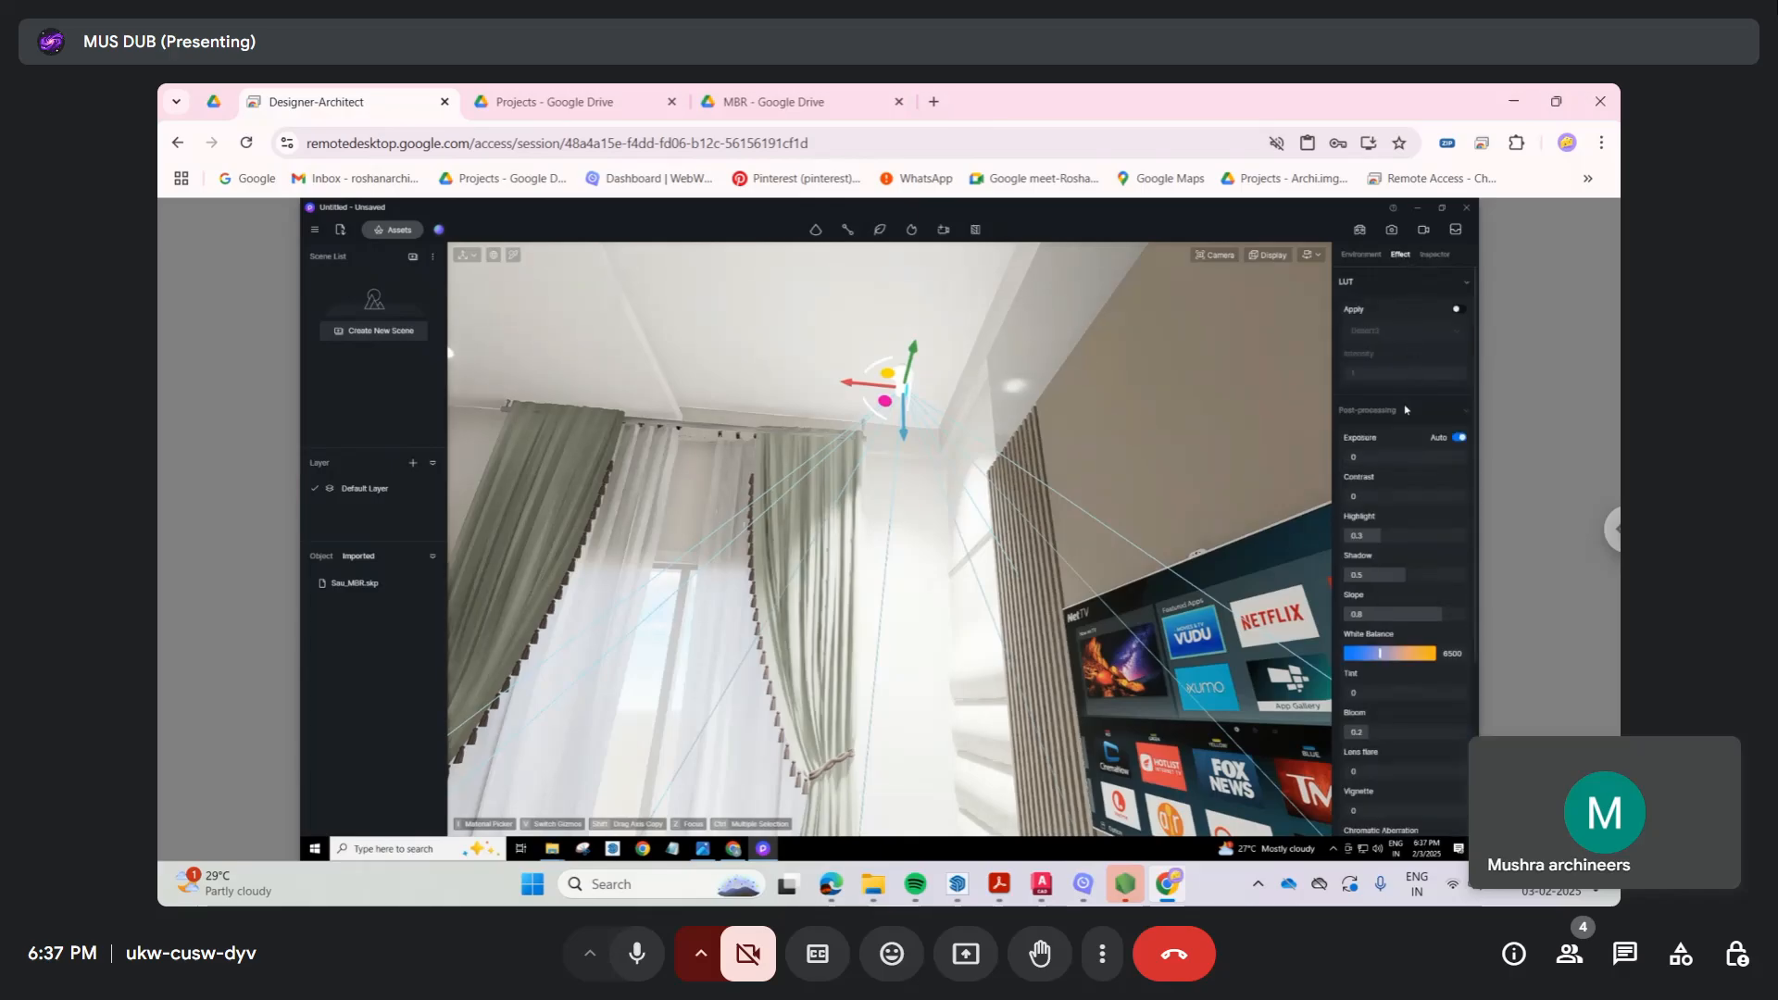
pyautogui.moveTo(1373, 456); pyautogui.dragTo(1386, 456)
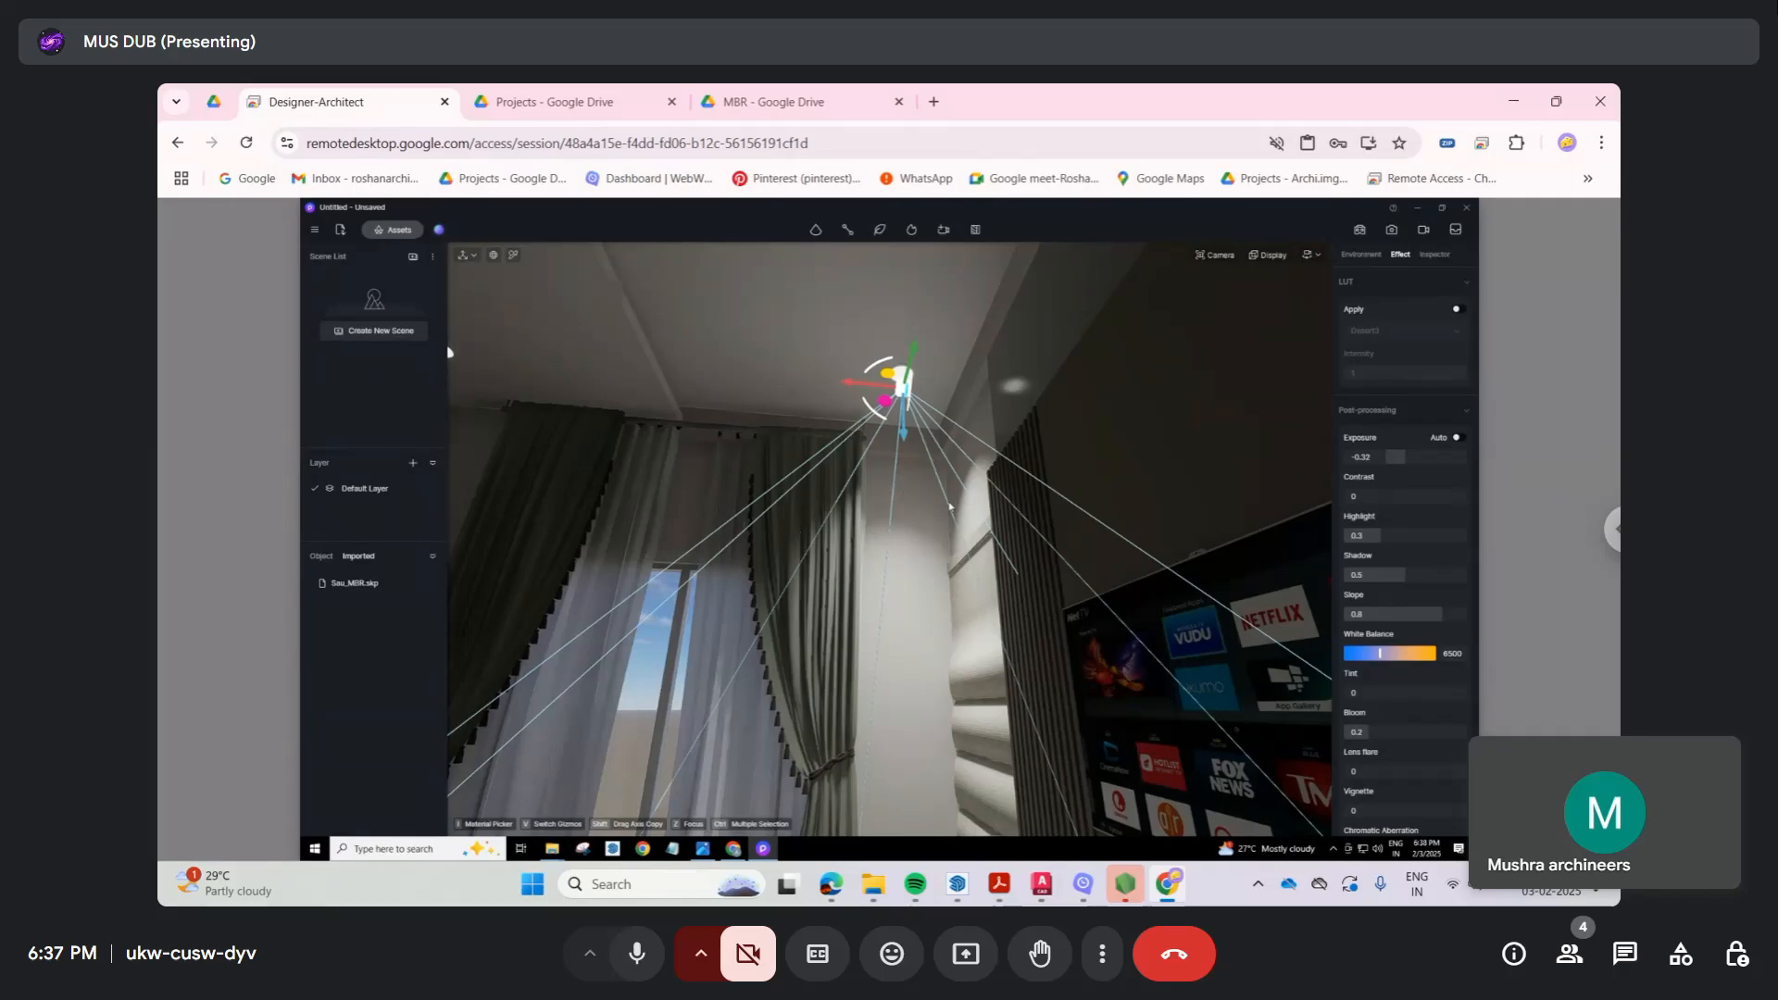
pyautogui.click(886, 600)
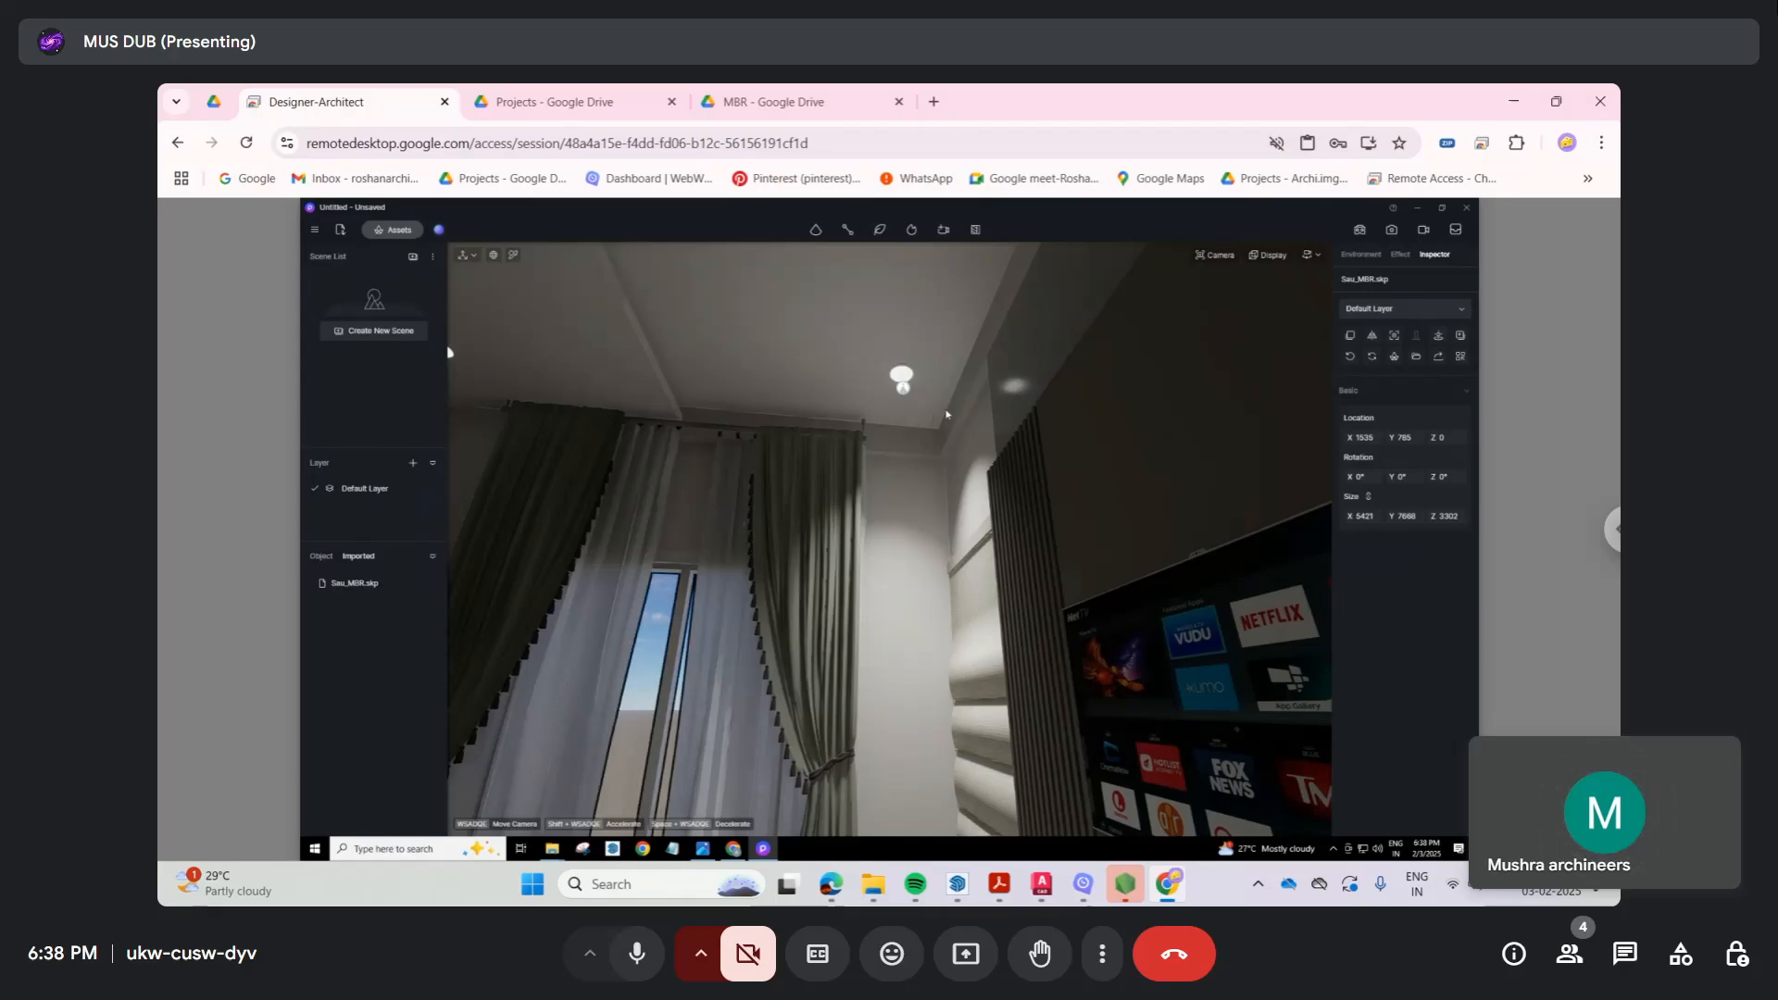
# Step: Shift the corner spotlight slightly along the Y axis to line it up with the ceiling downlight
pyautogui.moveTo(855, 509); pyautogui.dragTo(850, 581, button='right')
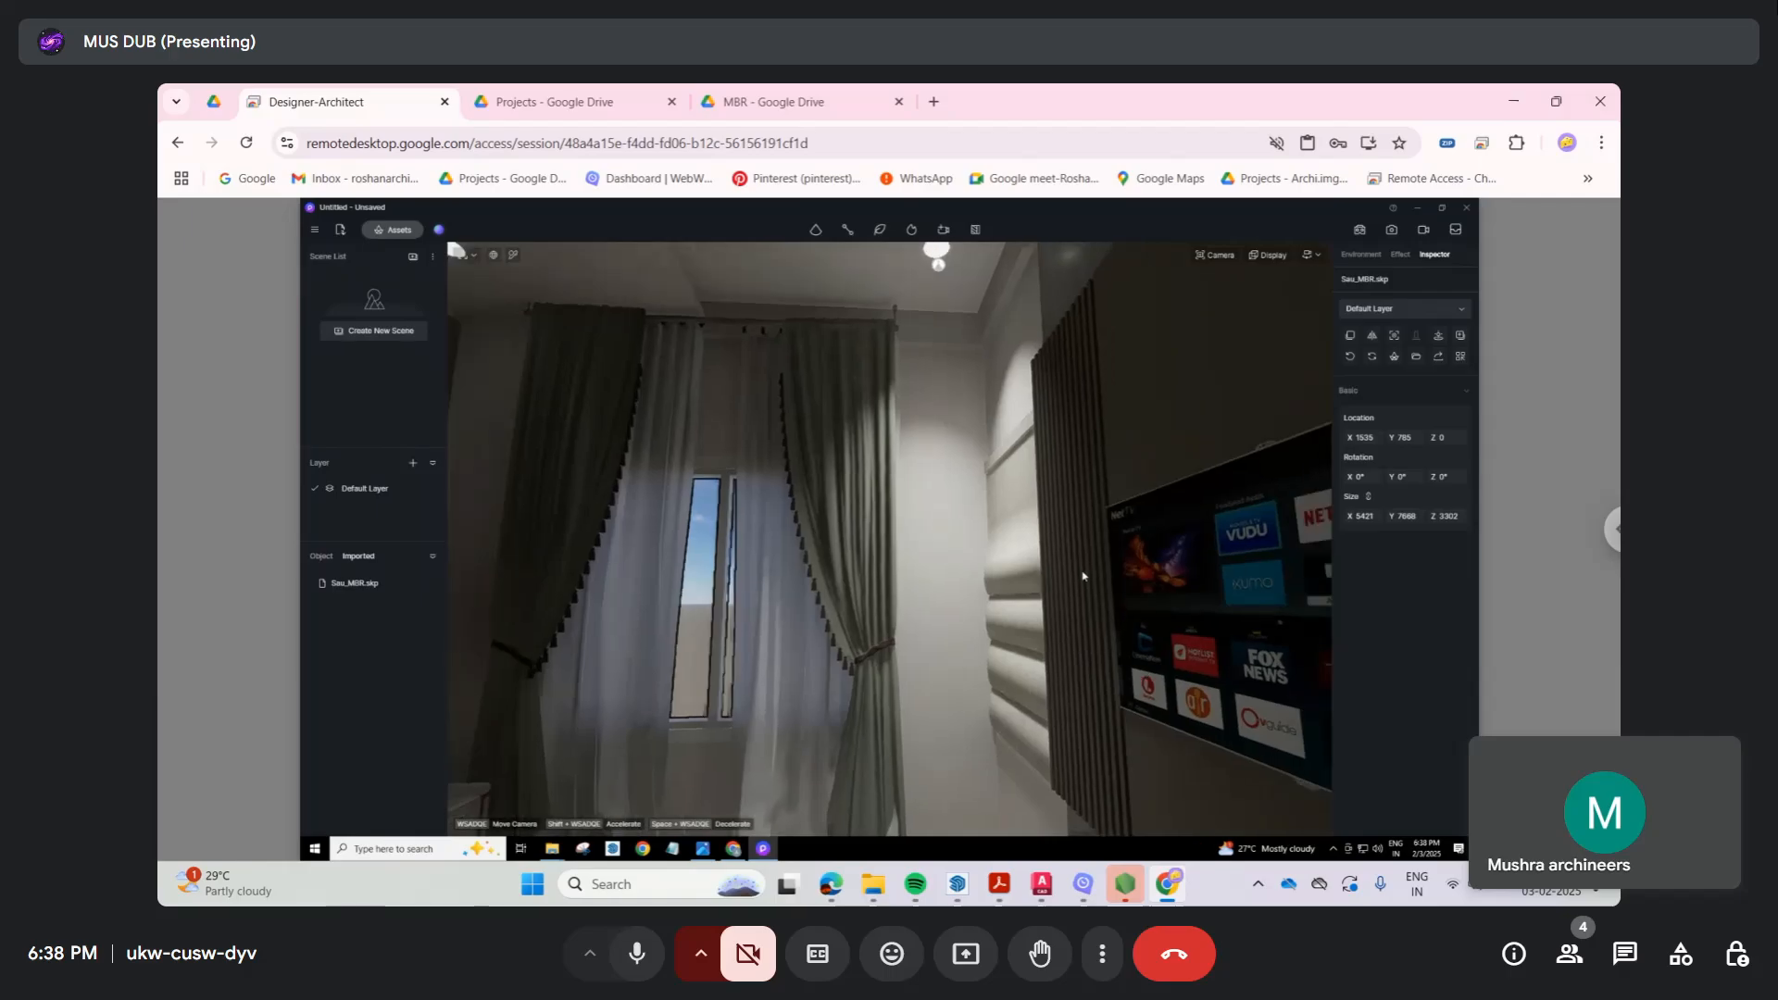
pyautogui.moveTo(1083, 575); pyautogui.dragTo(1224, 422, button='right')
pyautogui.click(910, 328)
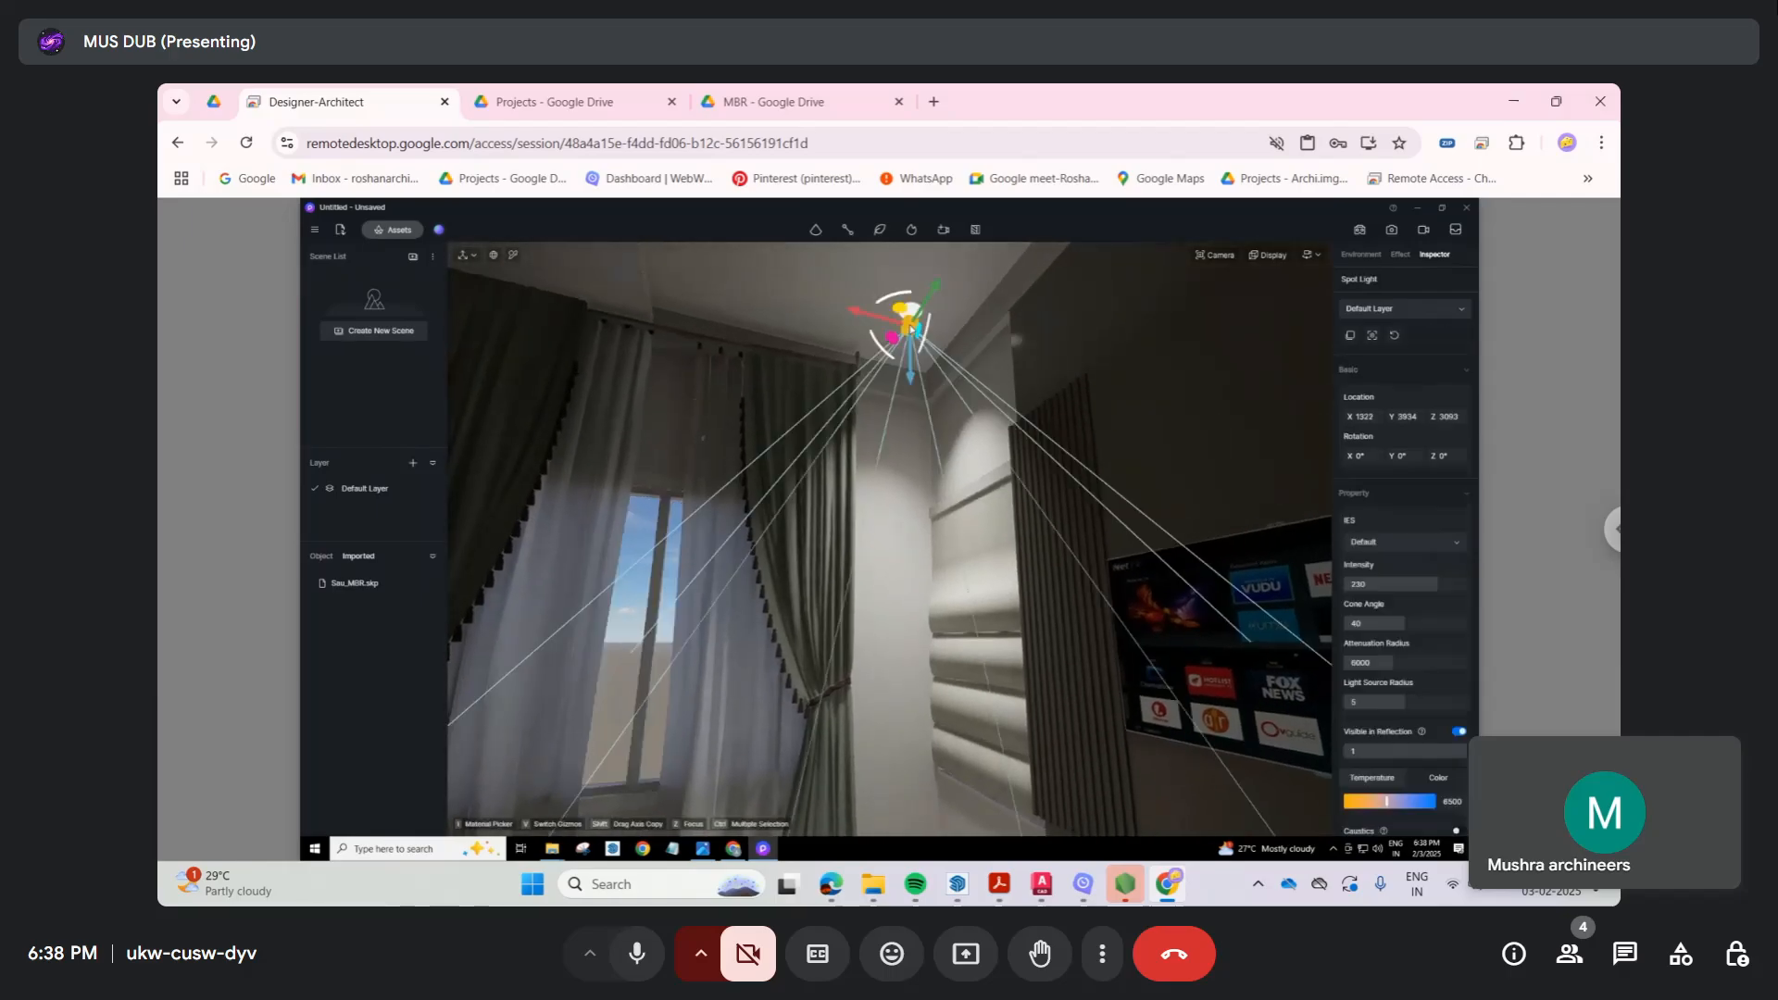
pyautogui.moveTo(929, 301)
pyautogui.mouseDown()
pyautogui.moveTo(939, 287)
pyautogui.moveTo(939, 313)
pyautogui.mouseUp()
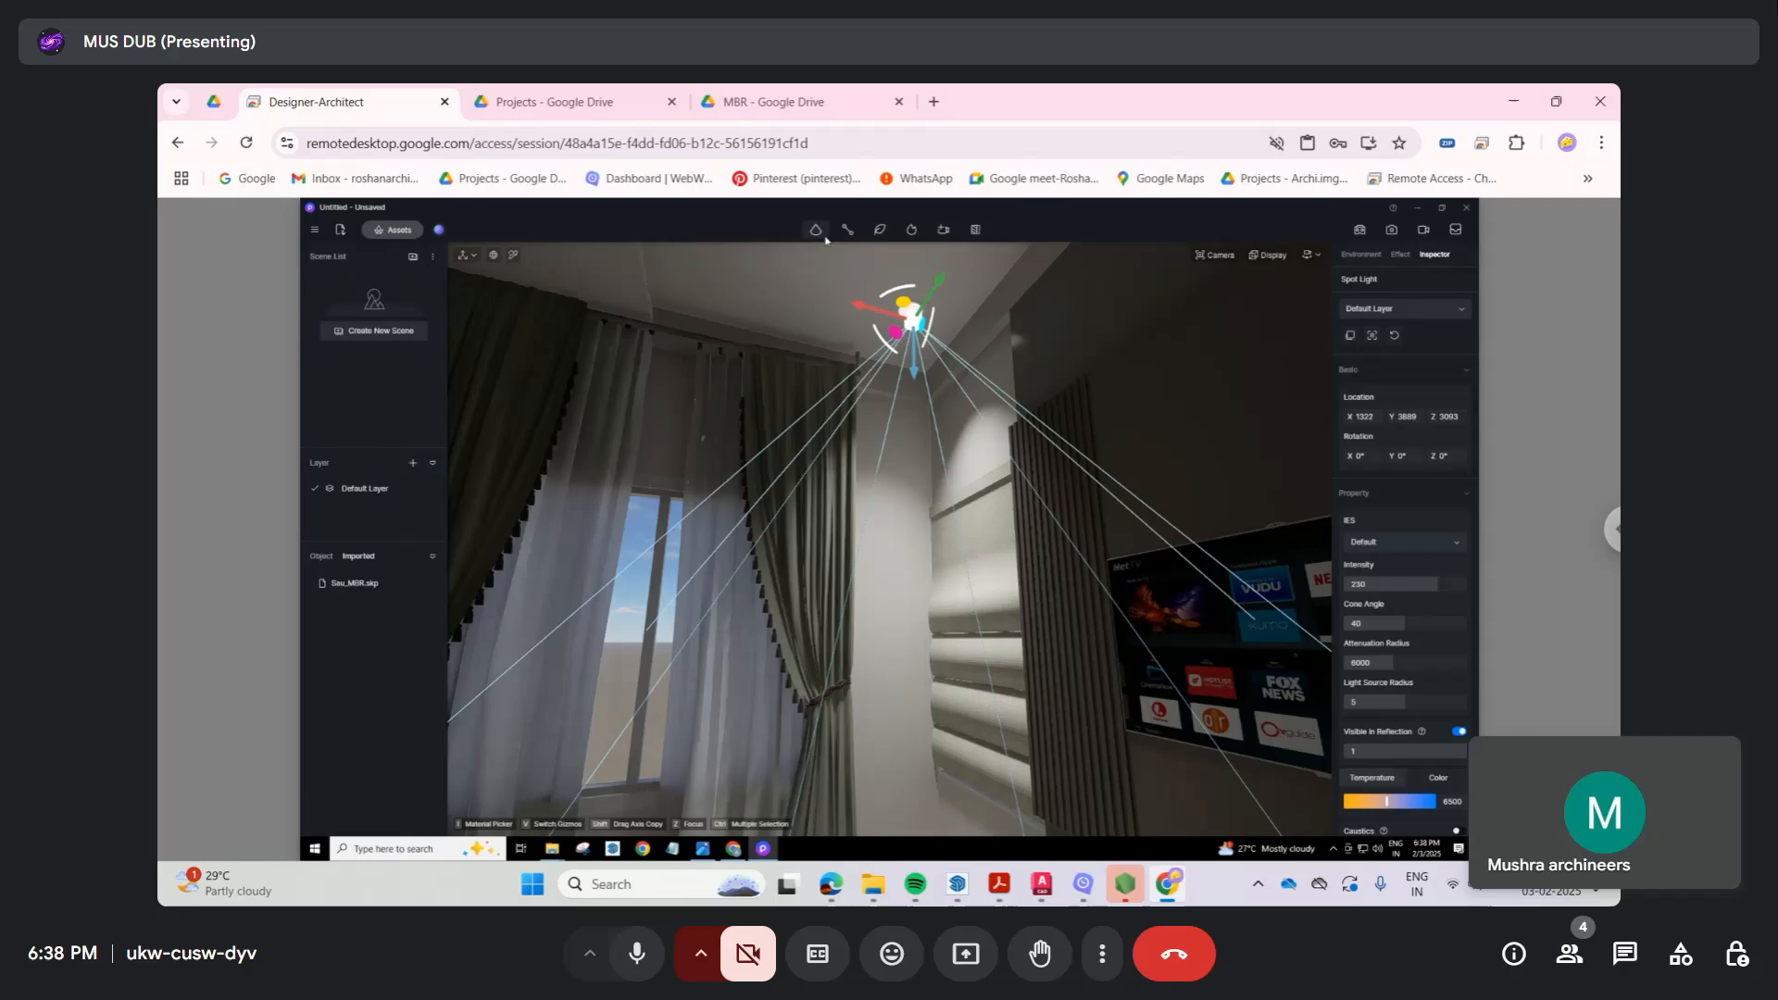
# Step: Delete the corner spotlight and raise the exposure to 0.36
pyautogui.click(1400, 254)
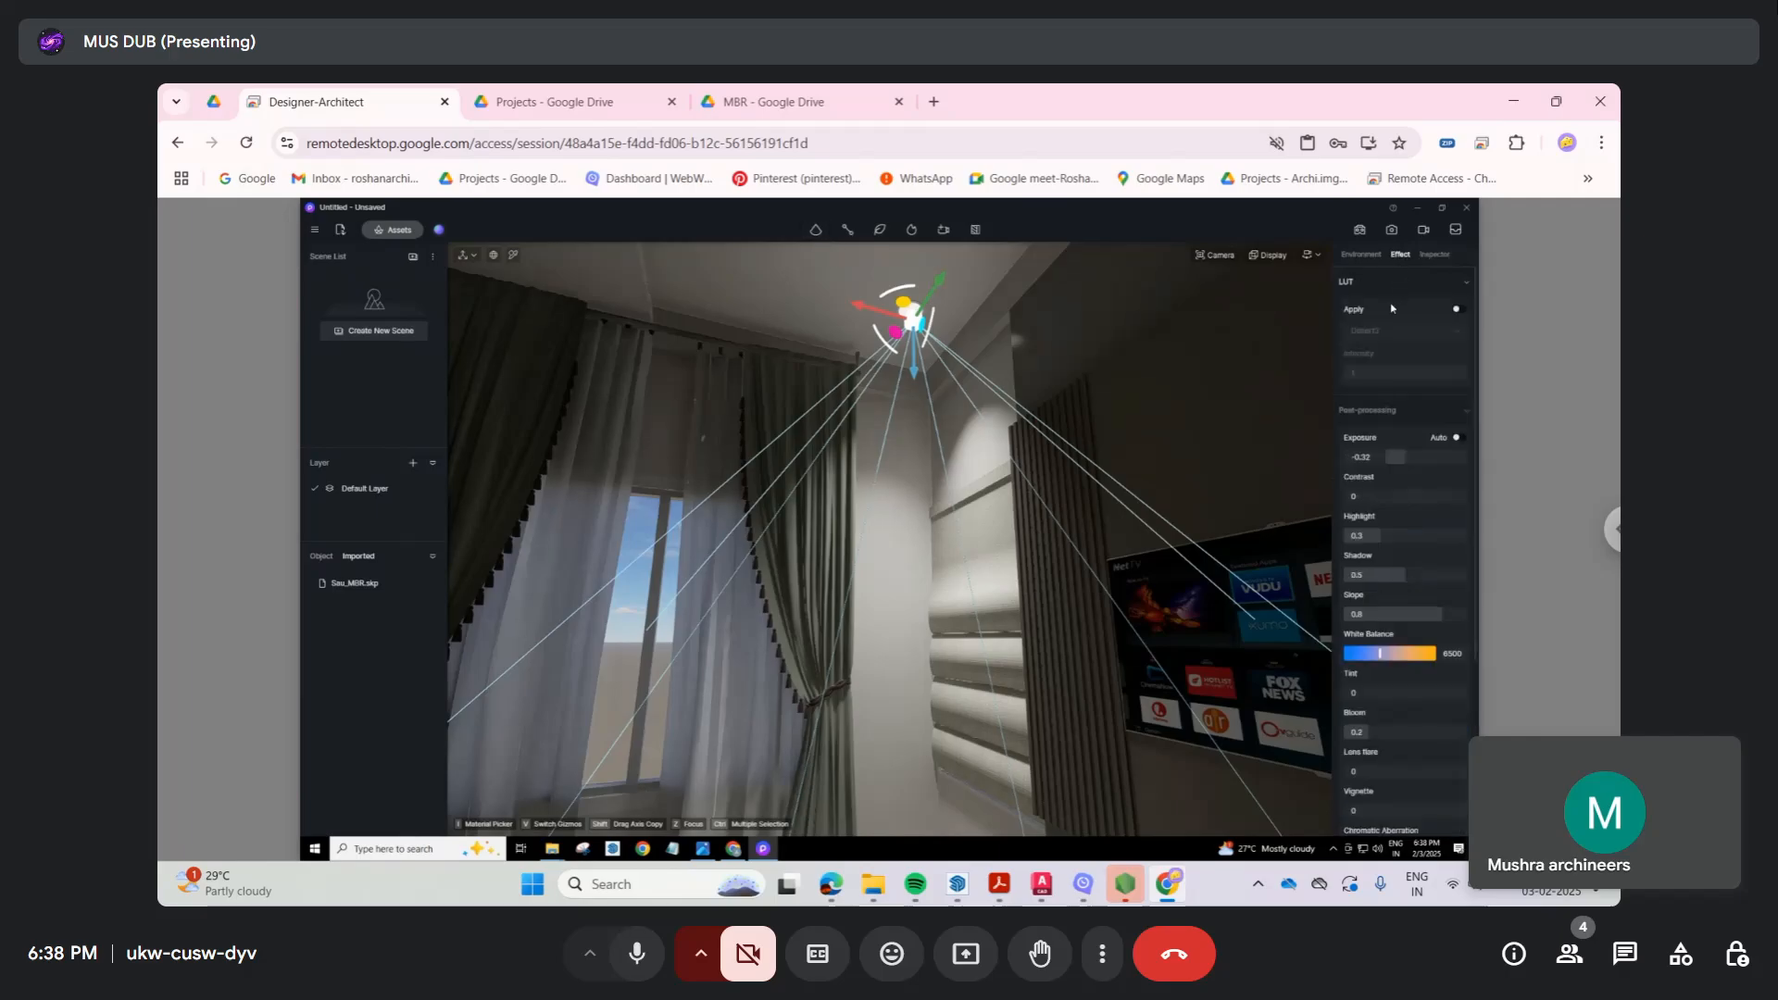
pyautogui.moveTo(1394, 458); pyautogui.dragTo(1400, 455)
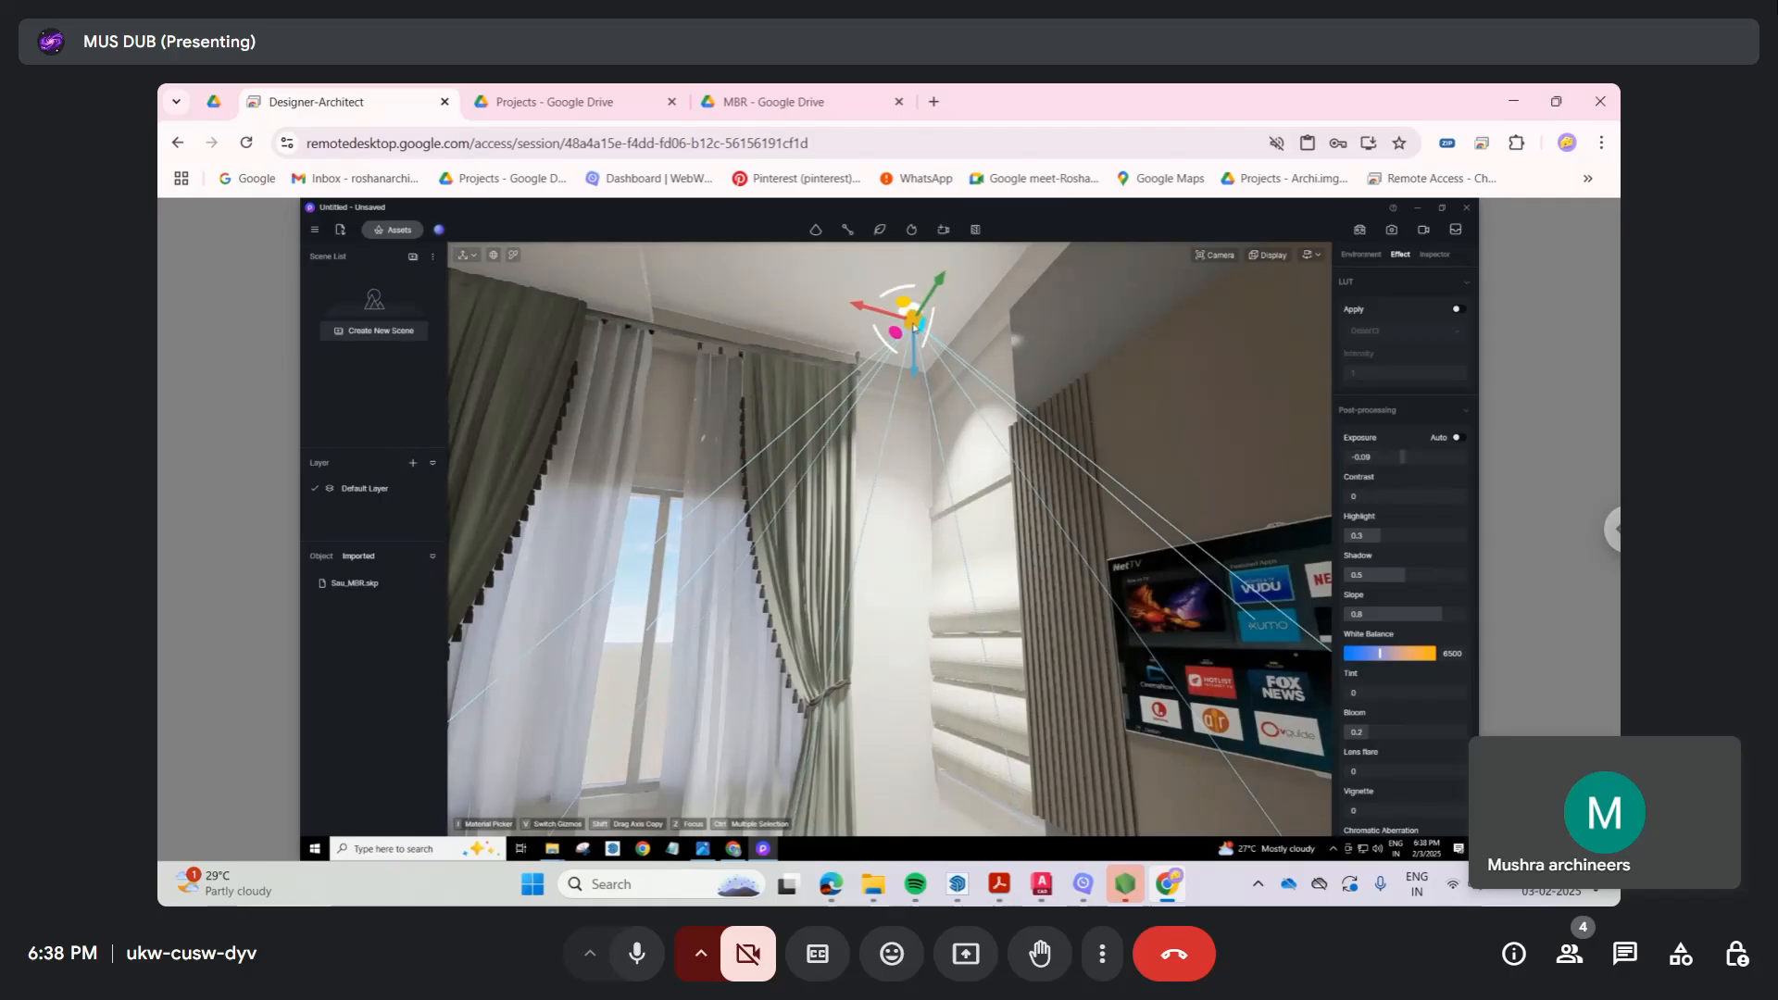
pyautogui.press('Delete')
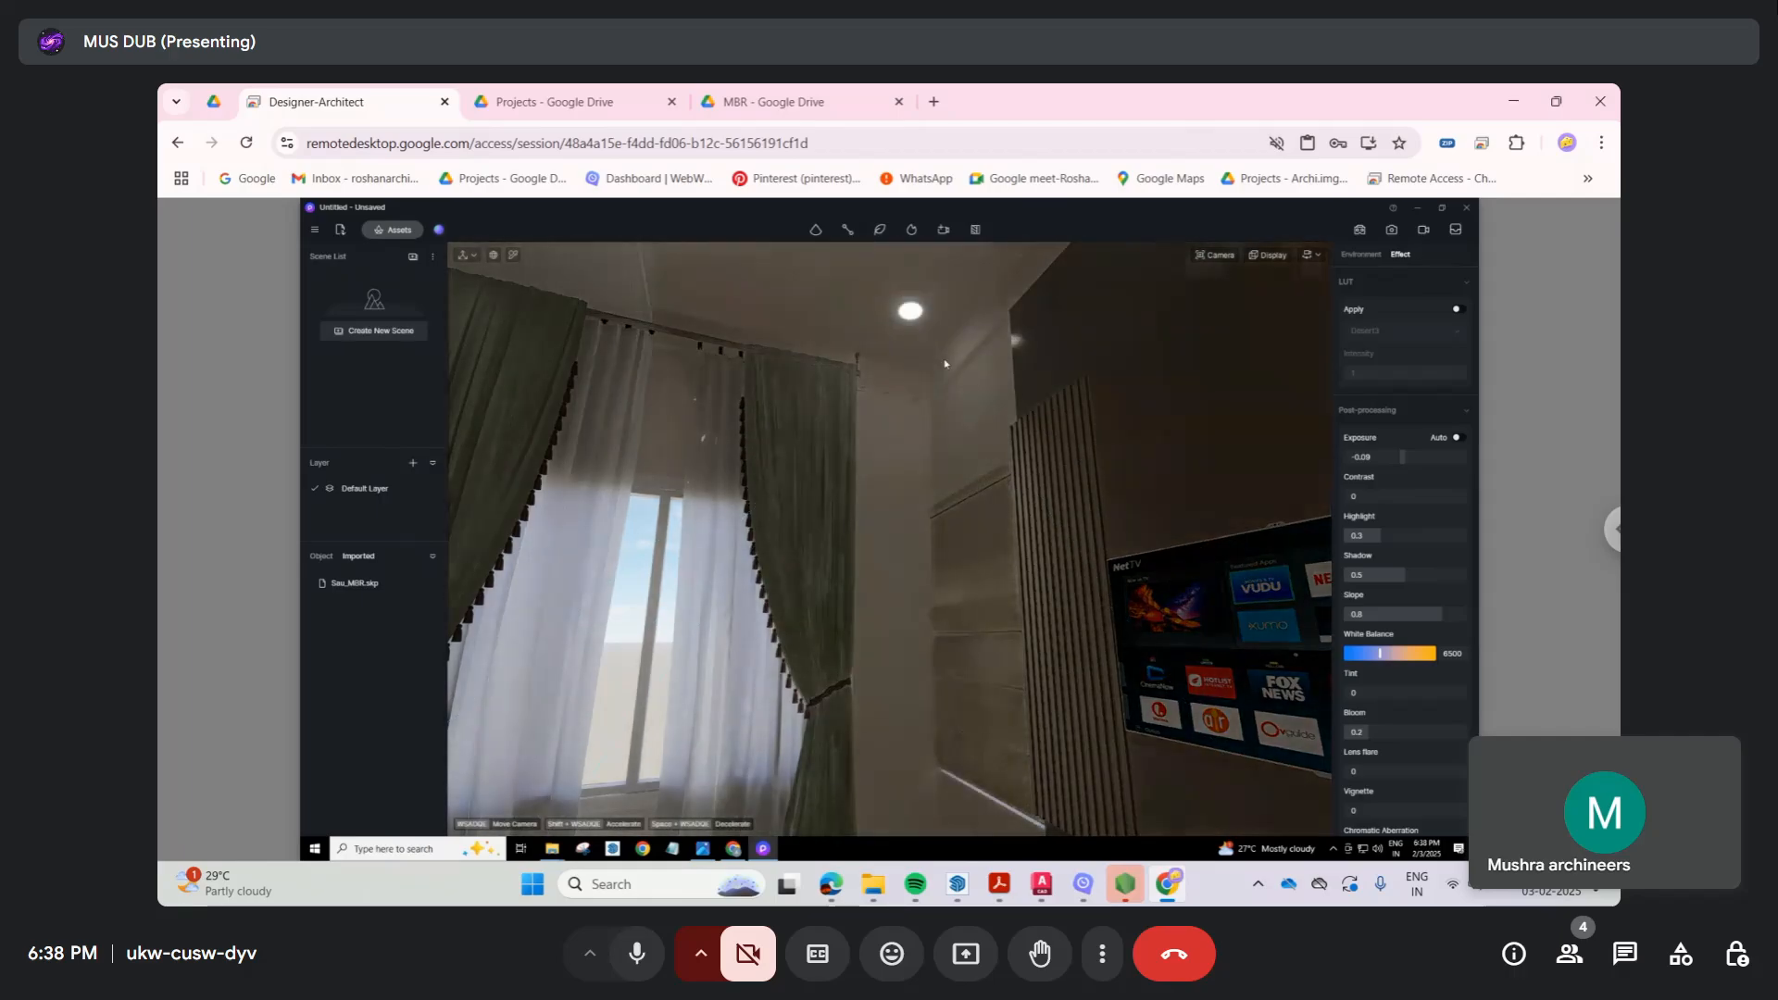
pyautogui.moveTo(1407, 461); pyautogui.dragTo(1427, 459)
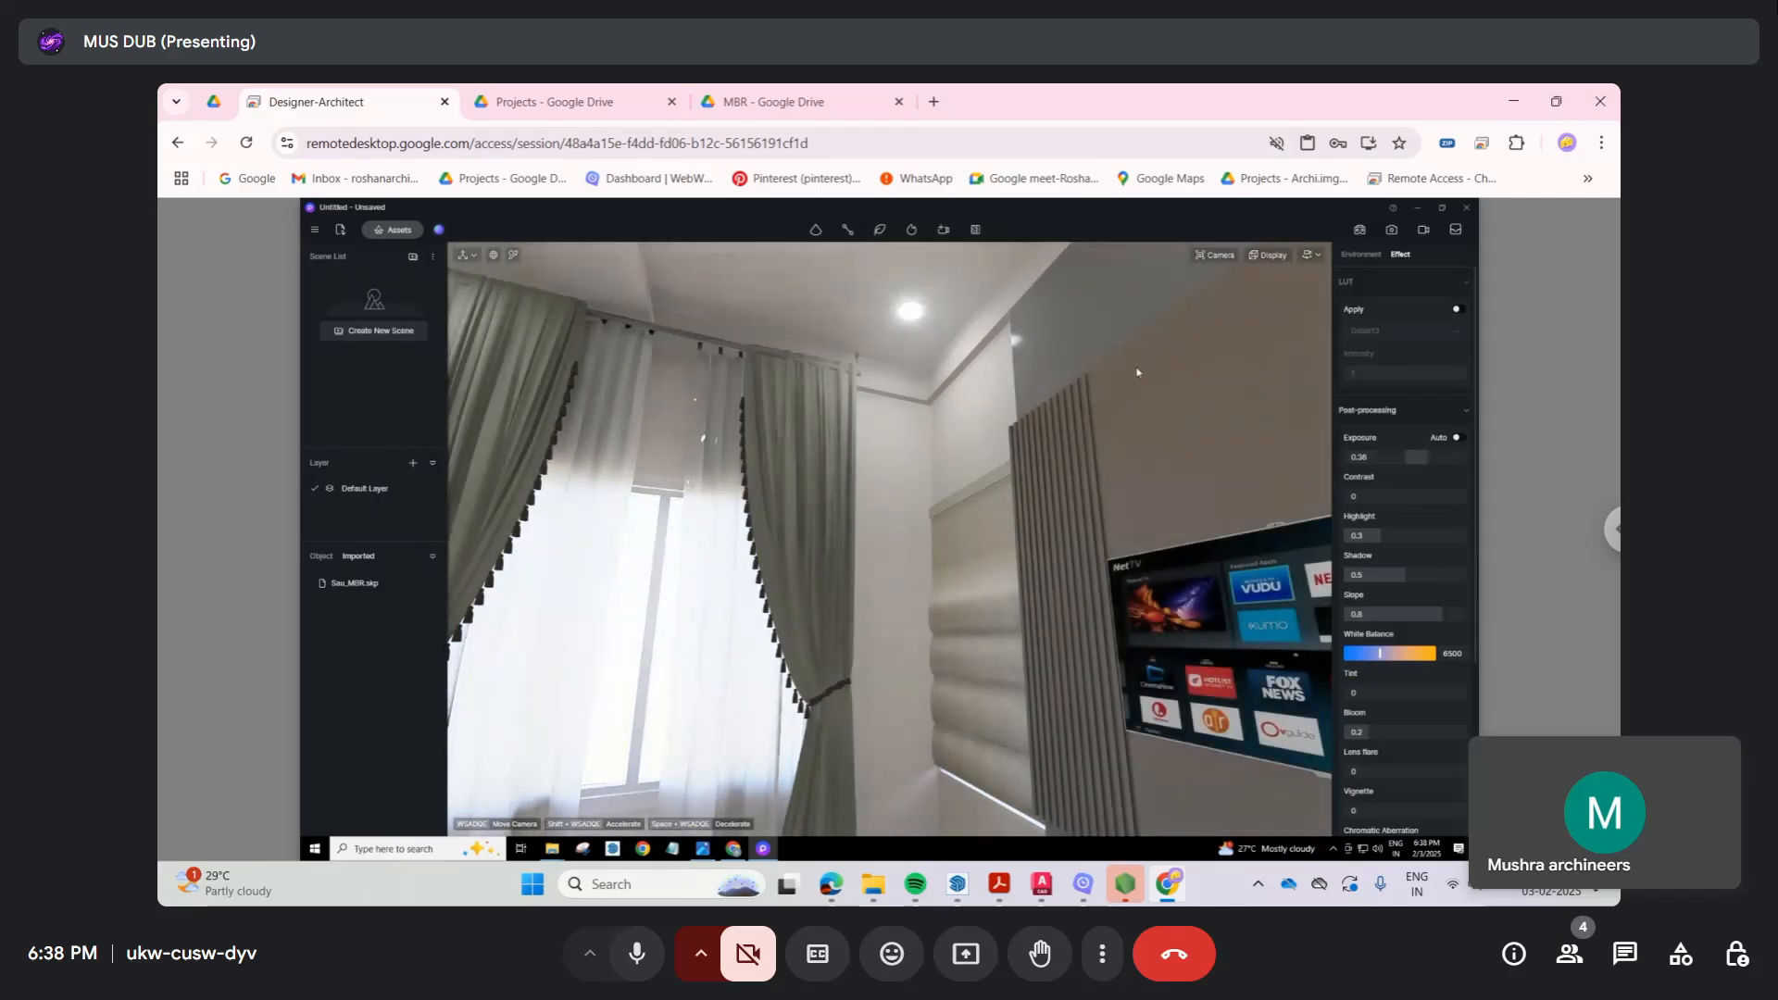
# Step: Place a new spotlight on the ceiling downlight near the padded wall panel and set the exposure to 0.07
pyautogui.moveTo(1135, 373); pyautogui.dragTo(961, 314, button='right')
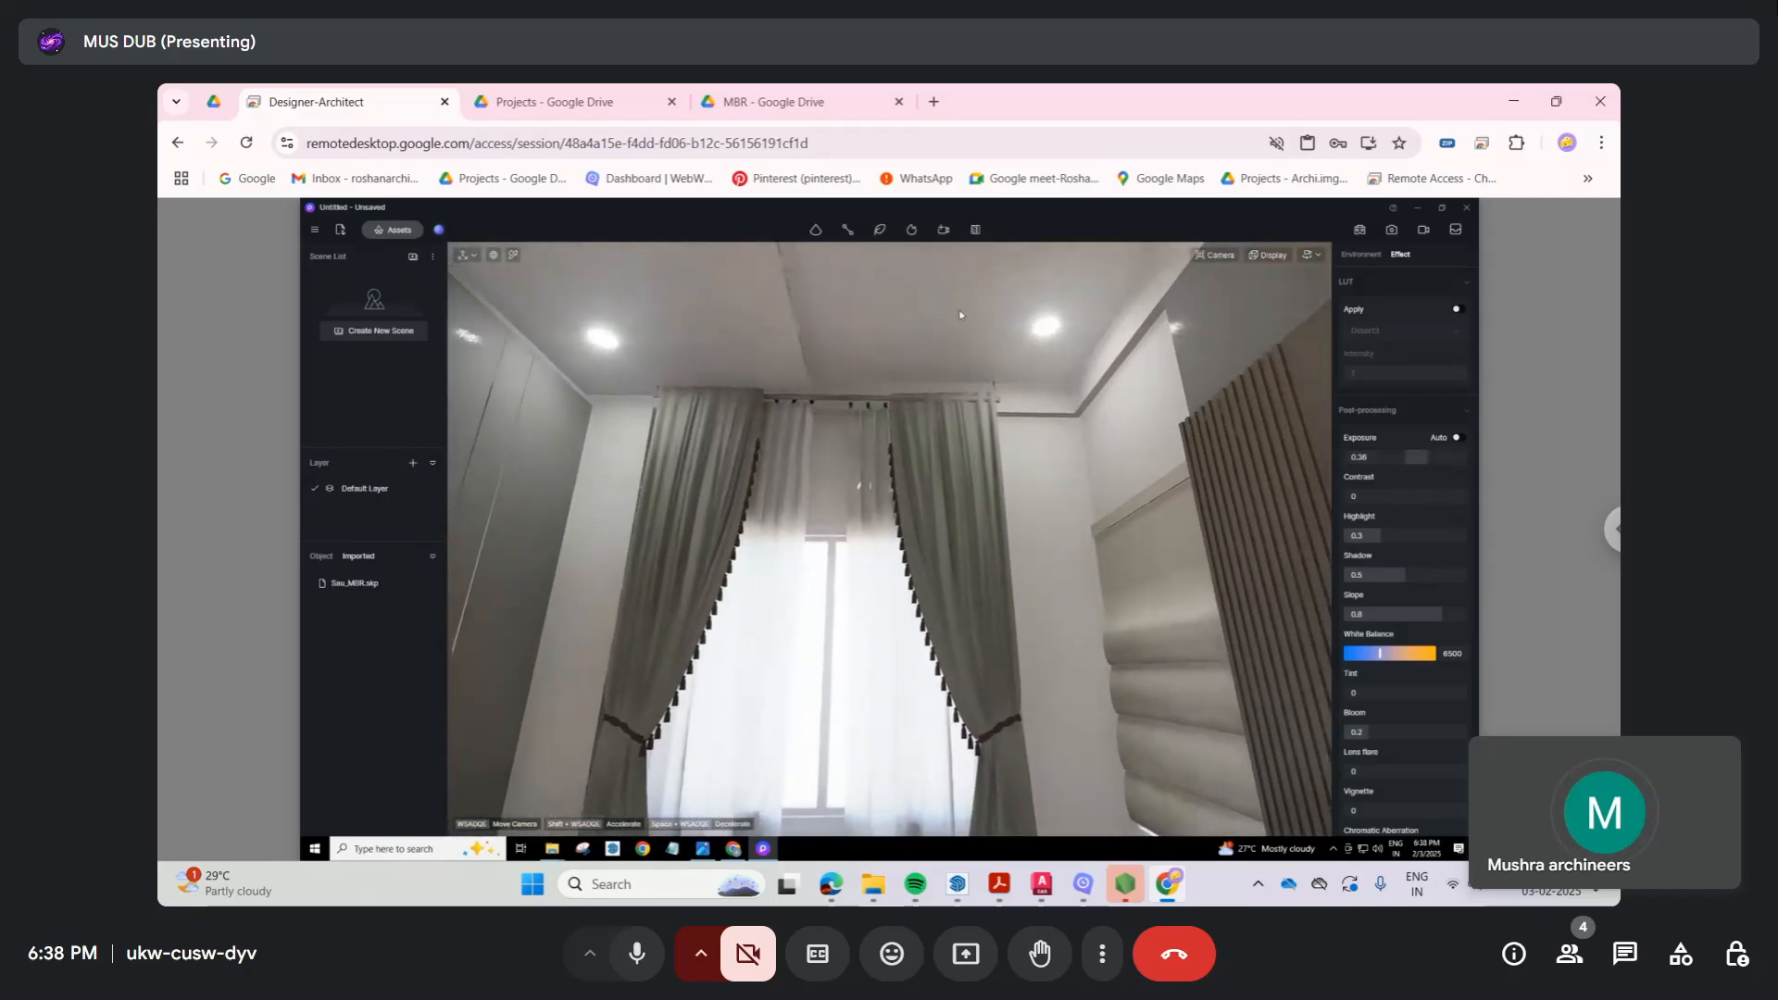
pyautogui.click(819, 231)
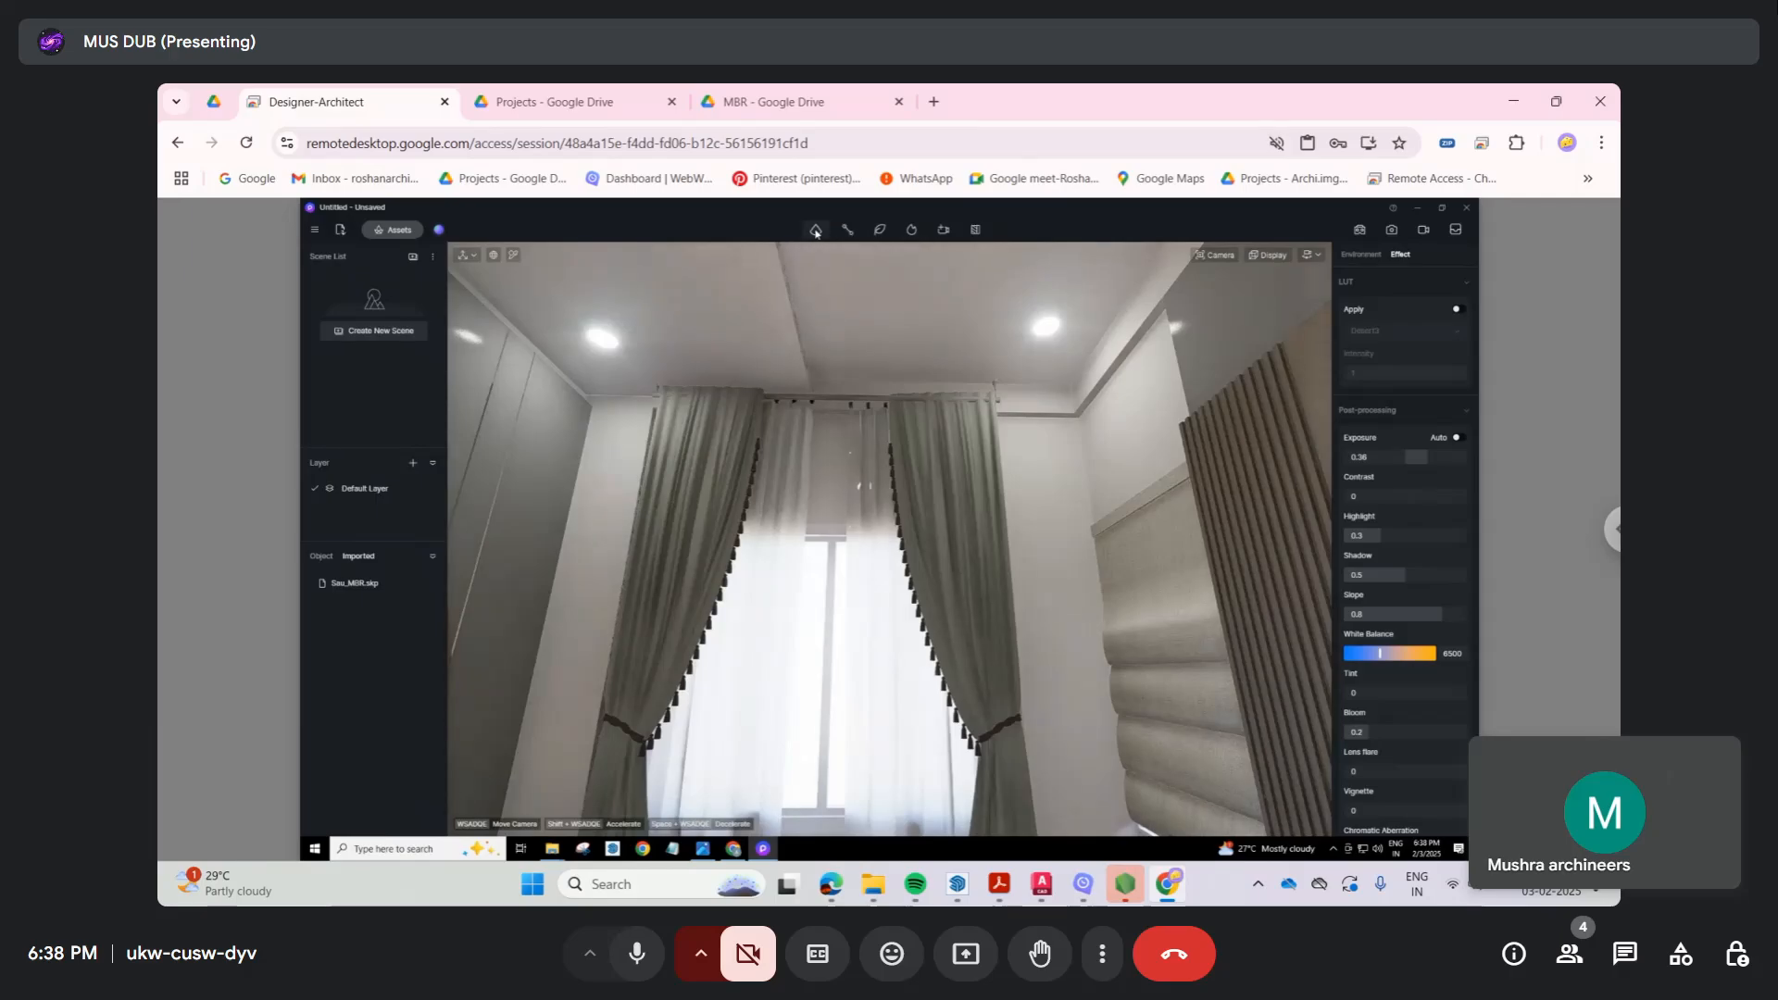
pyautogui.click(820, 276)
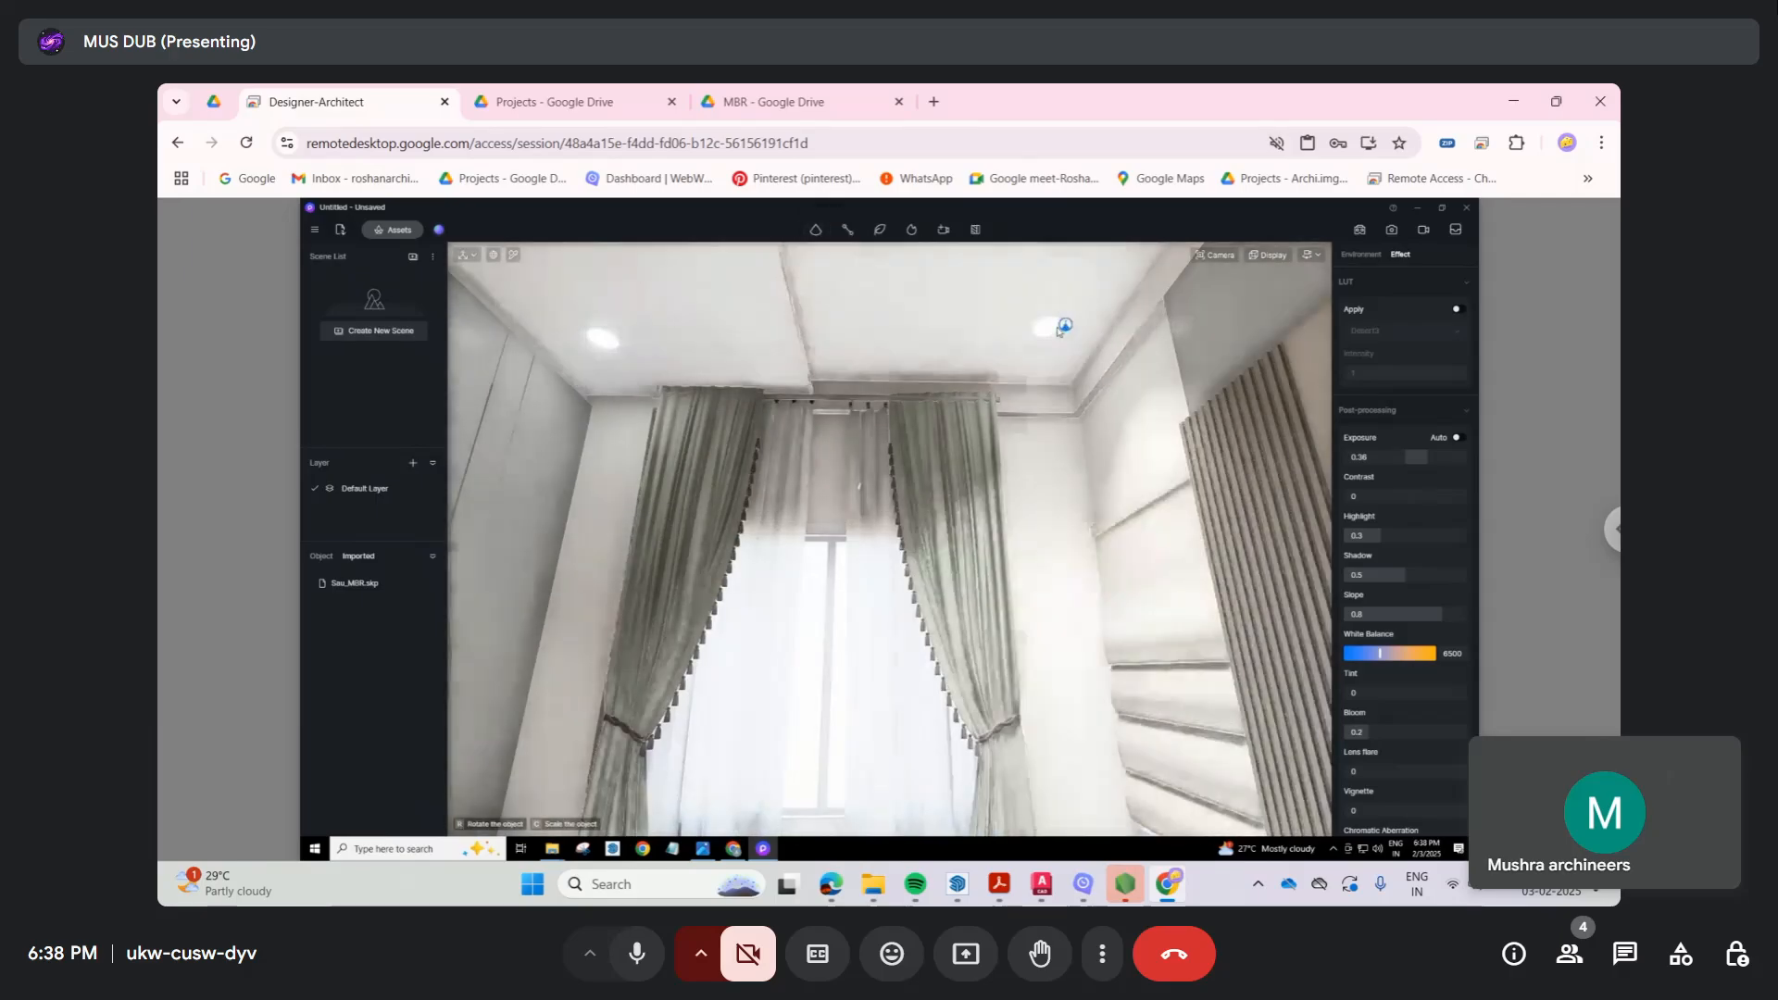
pyautogui.click(1047, 337)
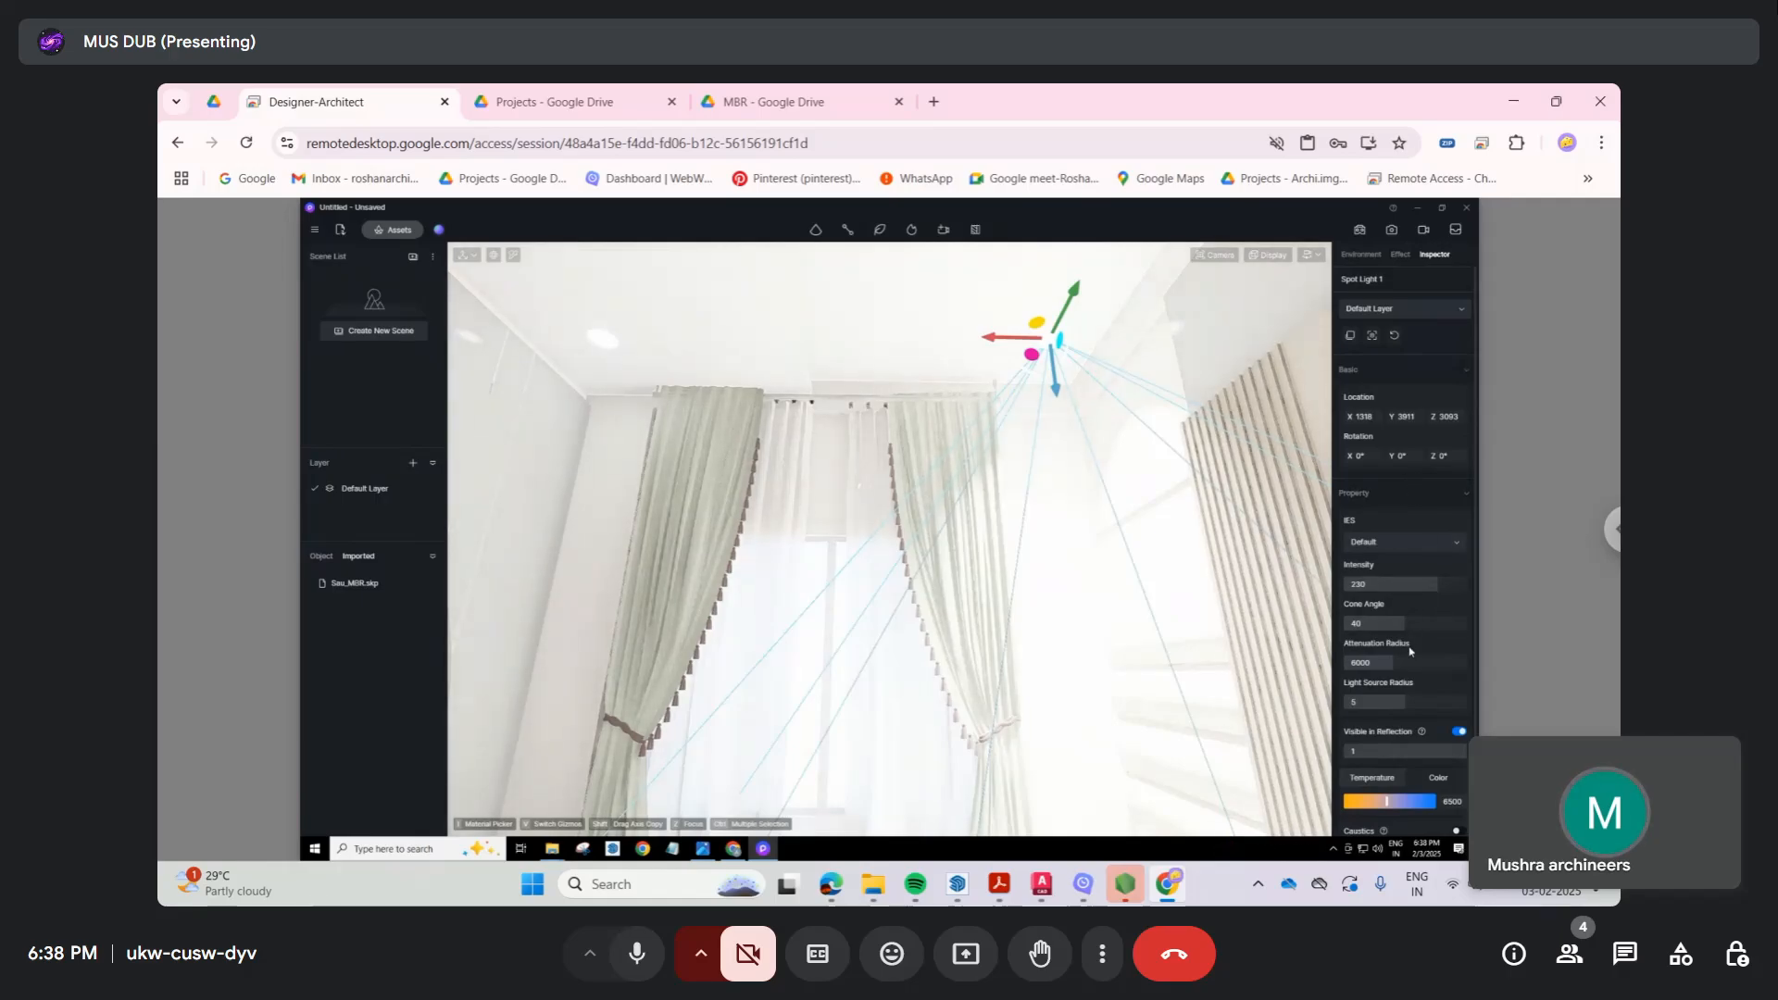
pyautogui.click(1400, 256)
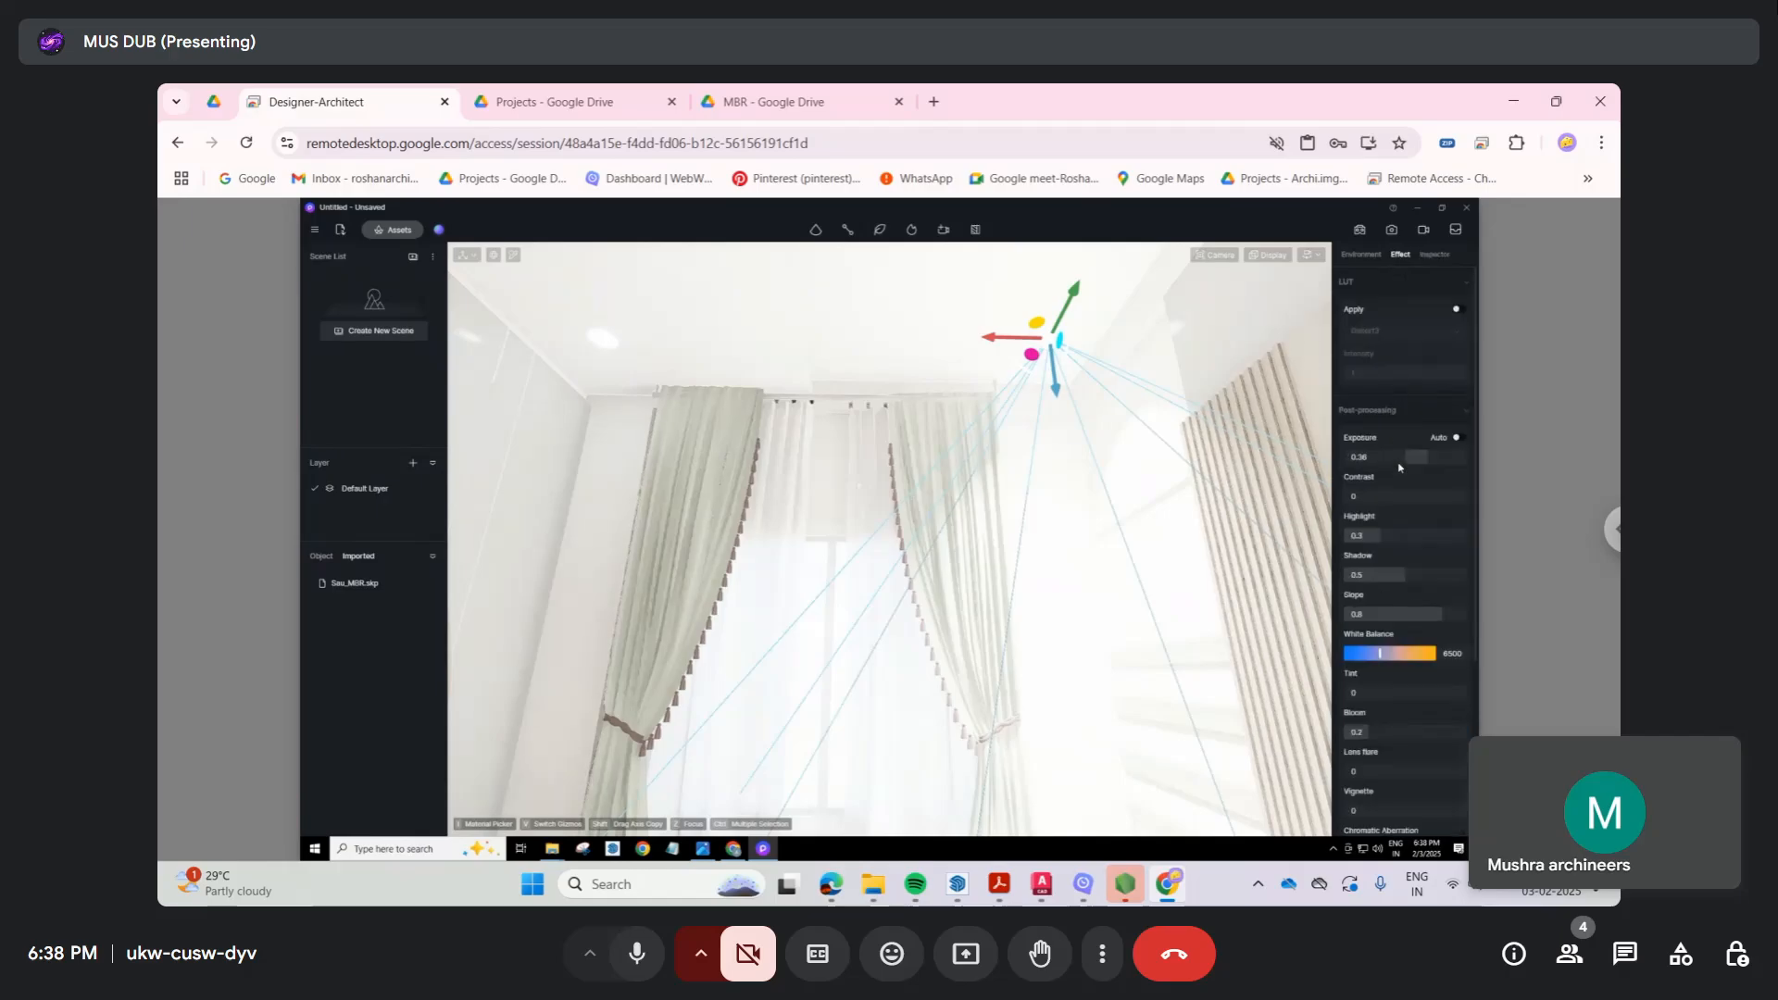
pyautogui.moveTo(1417, 457); pyautogui.dragTo(1408, 457)
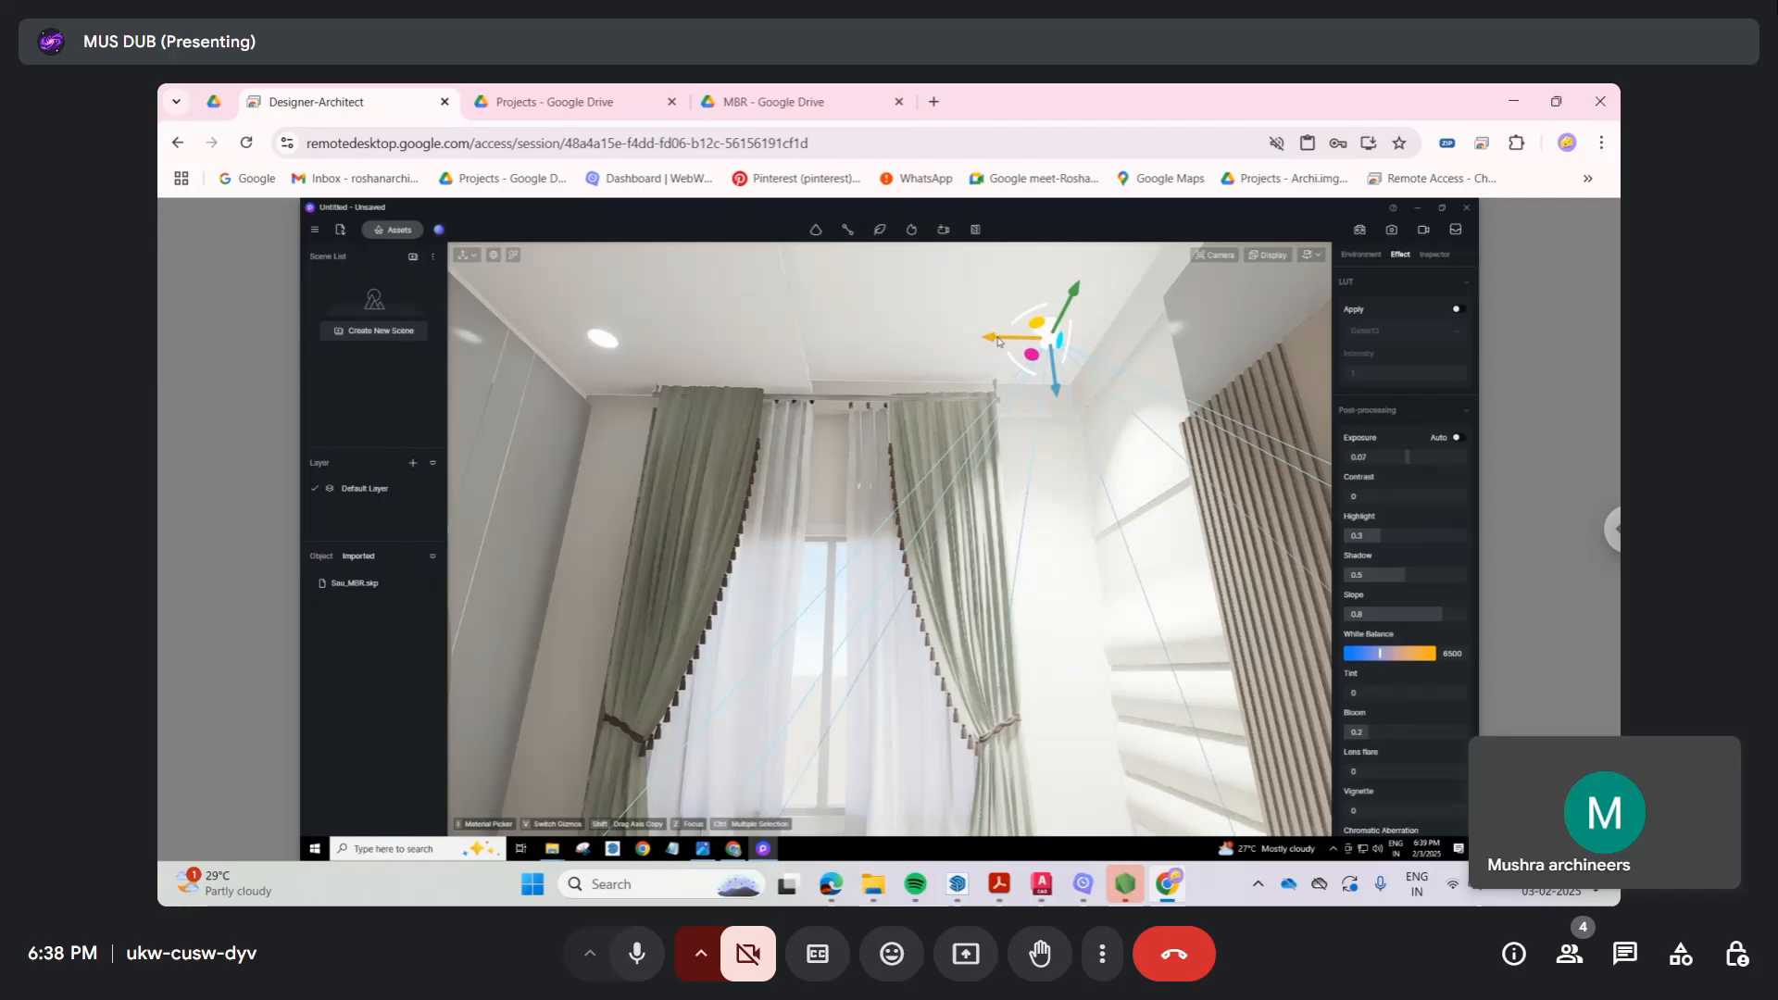
# Step: Copy the spotlight along the X axis to the downlight above the bedside corner, at about X 3844, Y 4021
pyautogui.moveTo(993, 341); pyautogui.dragTo(529, 390)
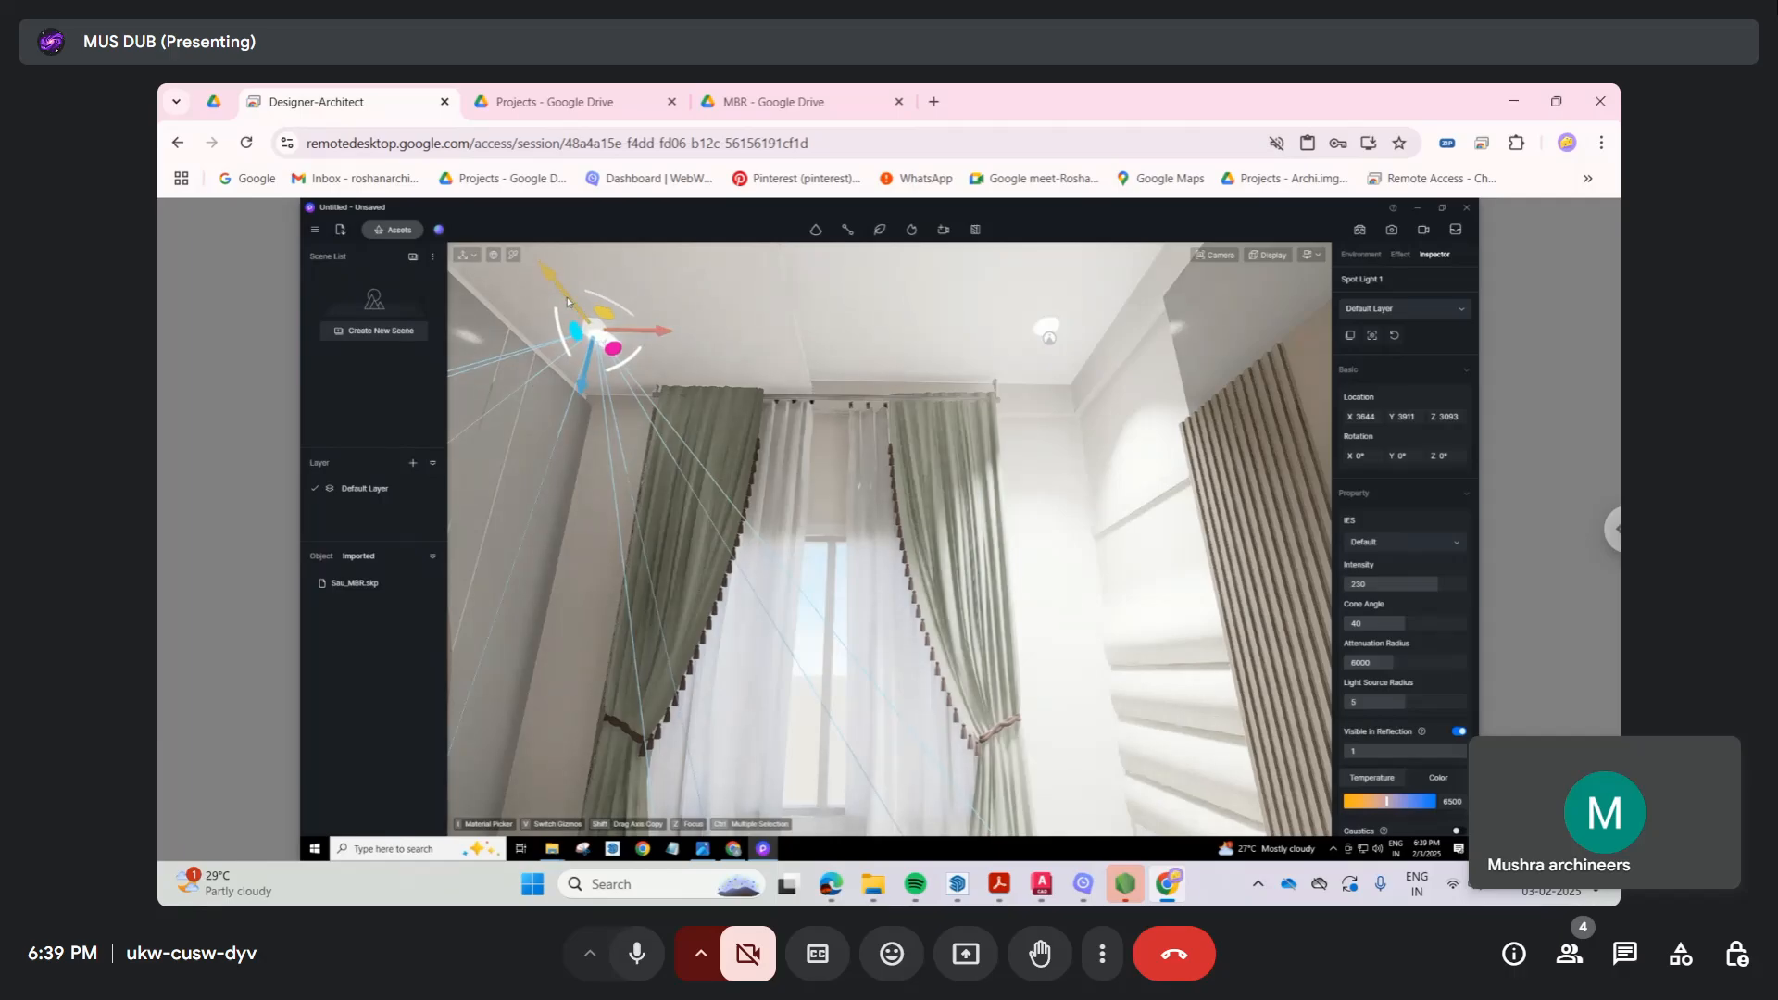
pyautogui.moveTo(577, 306); pyautogui.dragTo(576, 319)
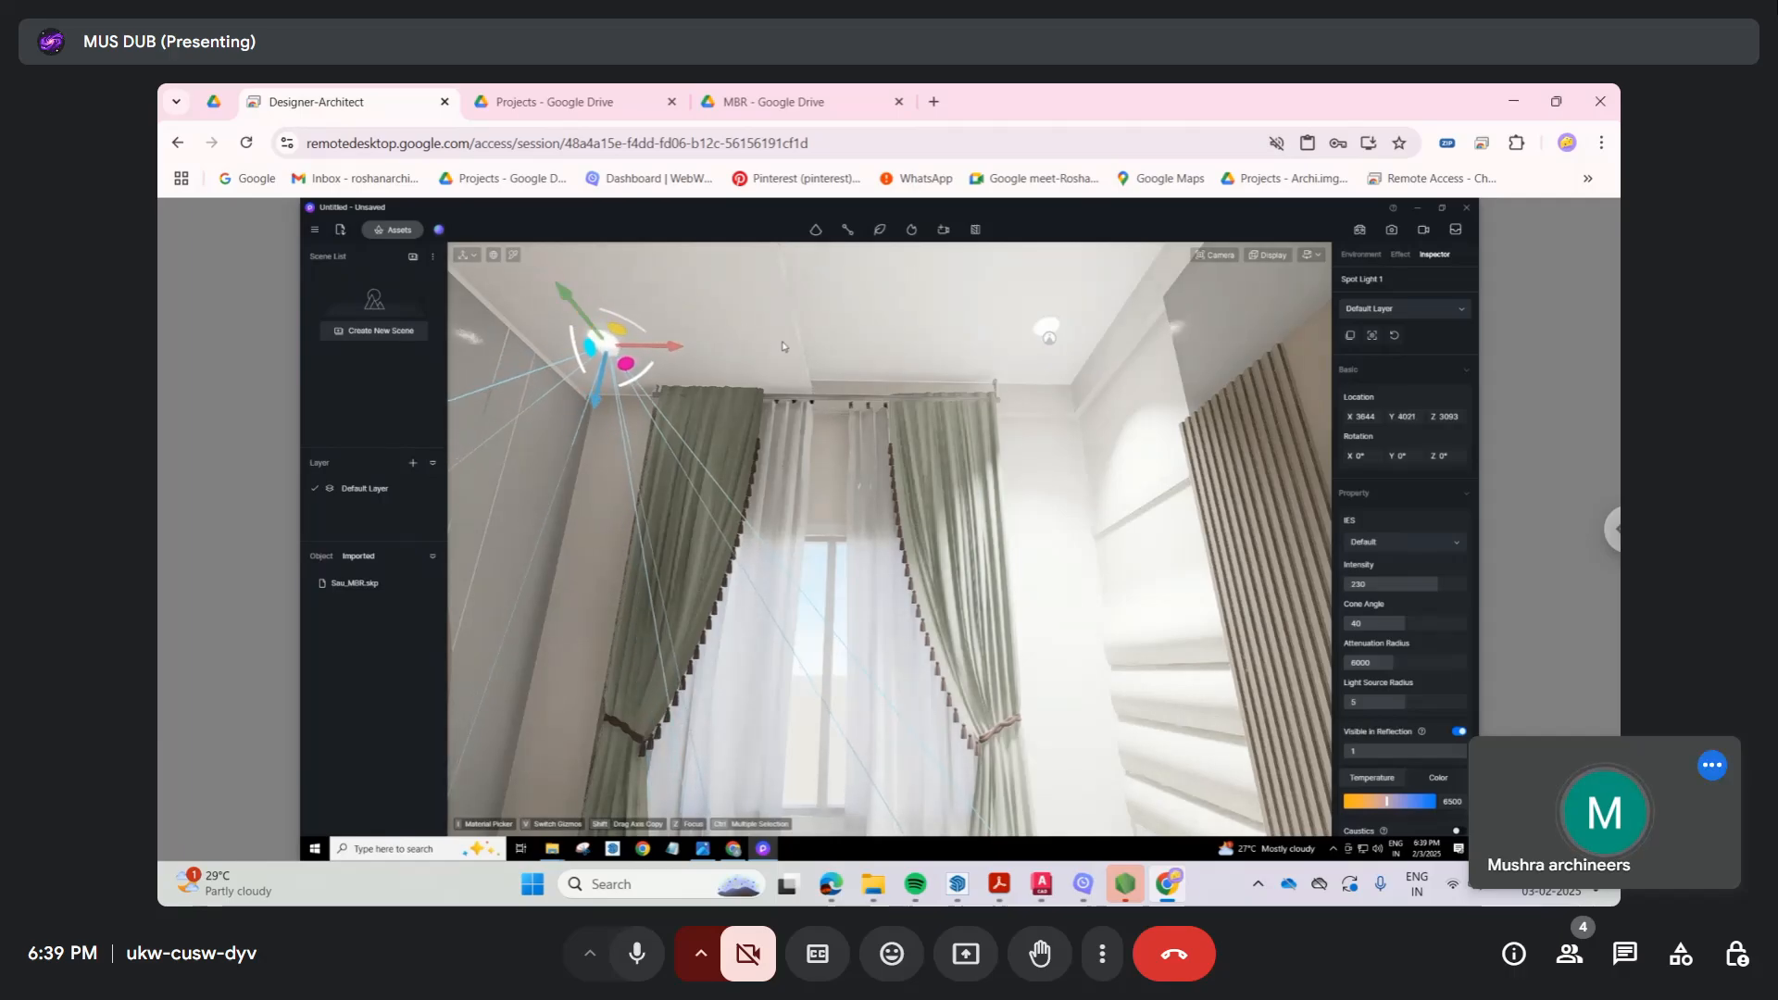
pyautogui.click(802, 368)
# Step: Adjust the height of the copied spotlight so it sits just below the downlight above the bedside corner
pyautogui.moveTo(802, 369); pyautogui.dragTo(474, 524, button='right')
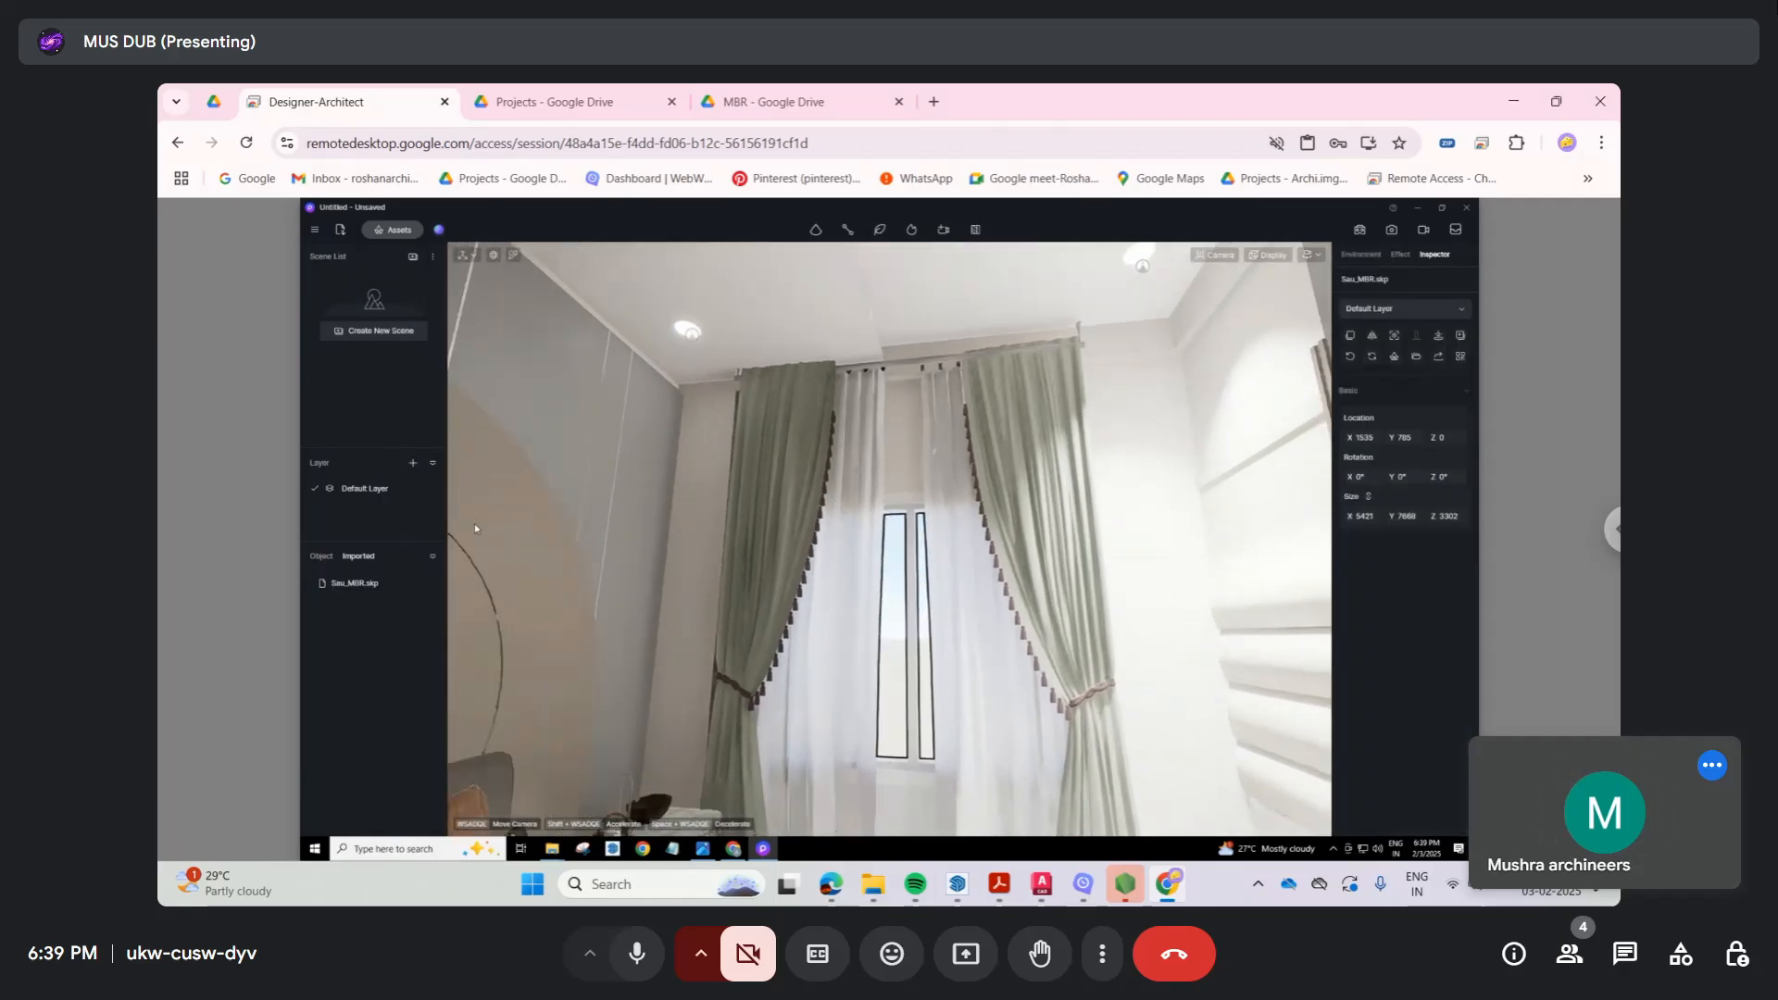
pyautogui.moveTo(713, 504); pyautogui.dragTo(752, 331, button='right')
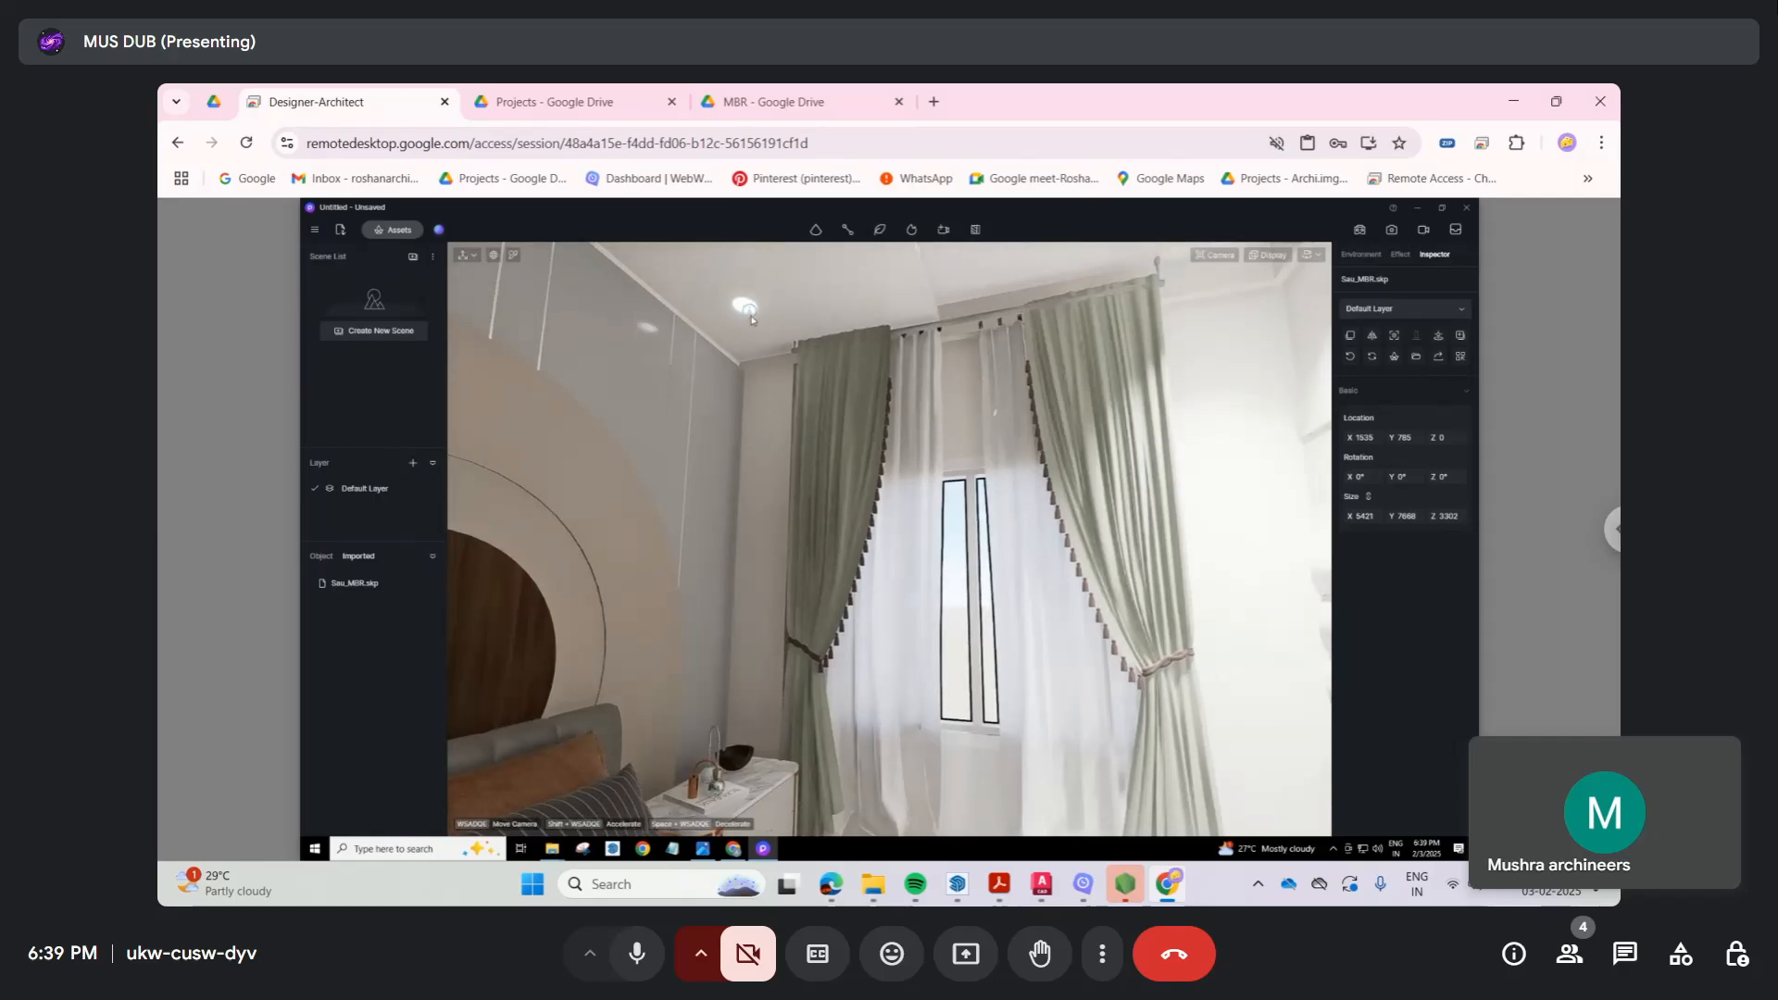
pyautogui.click(750, 313)
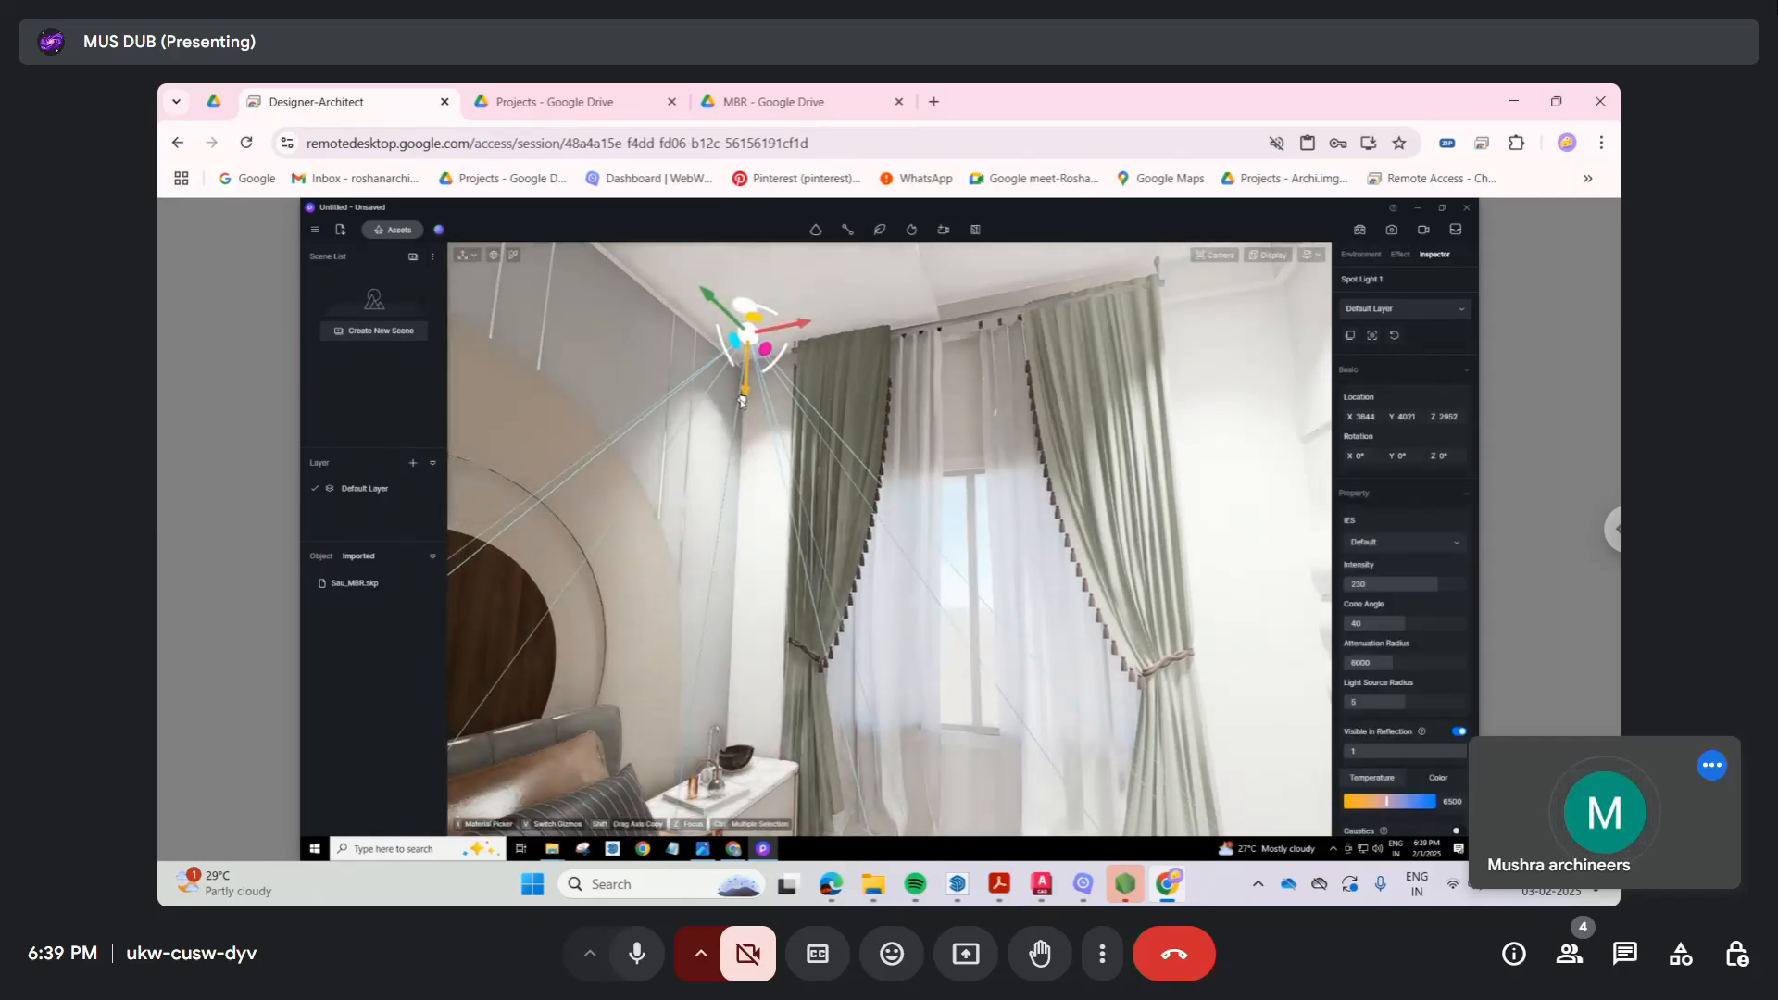
pyautogui.moveTo(741, 399); pyautogui.dragTo(740, 387)
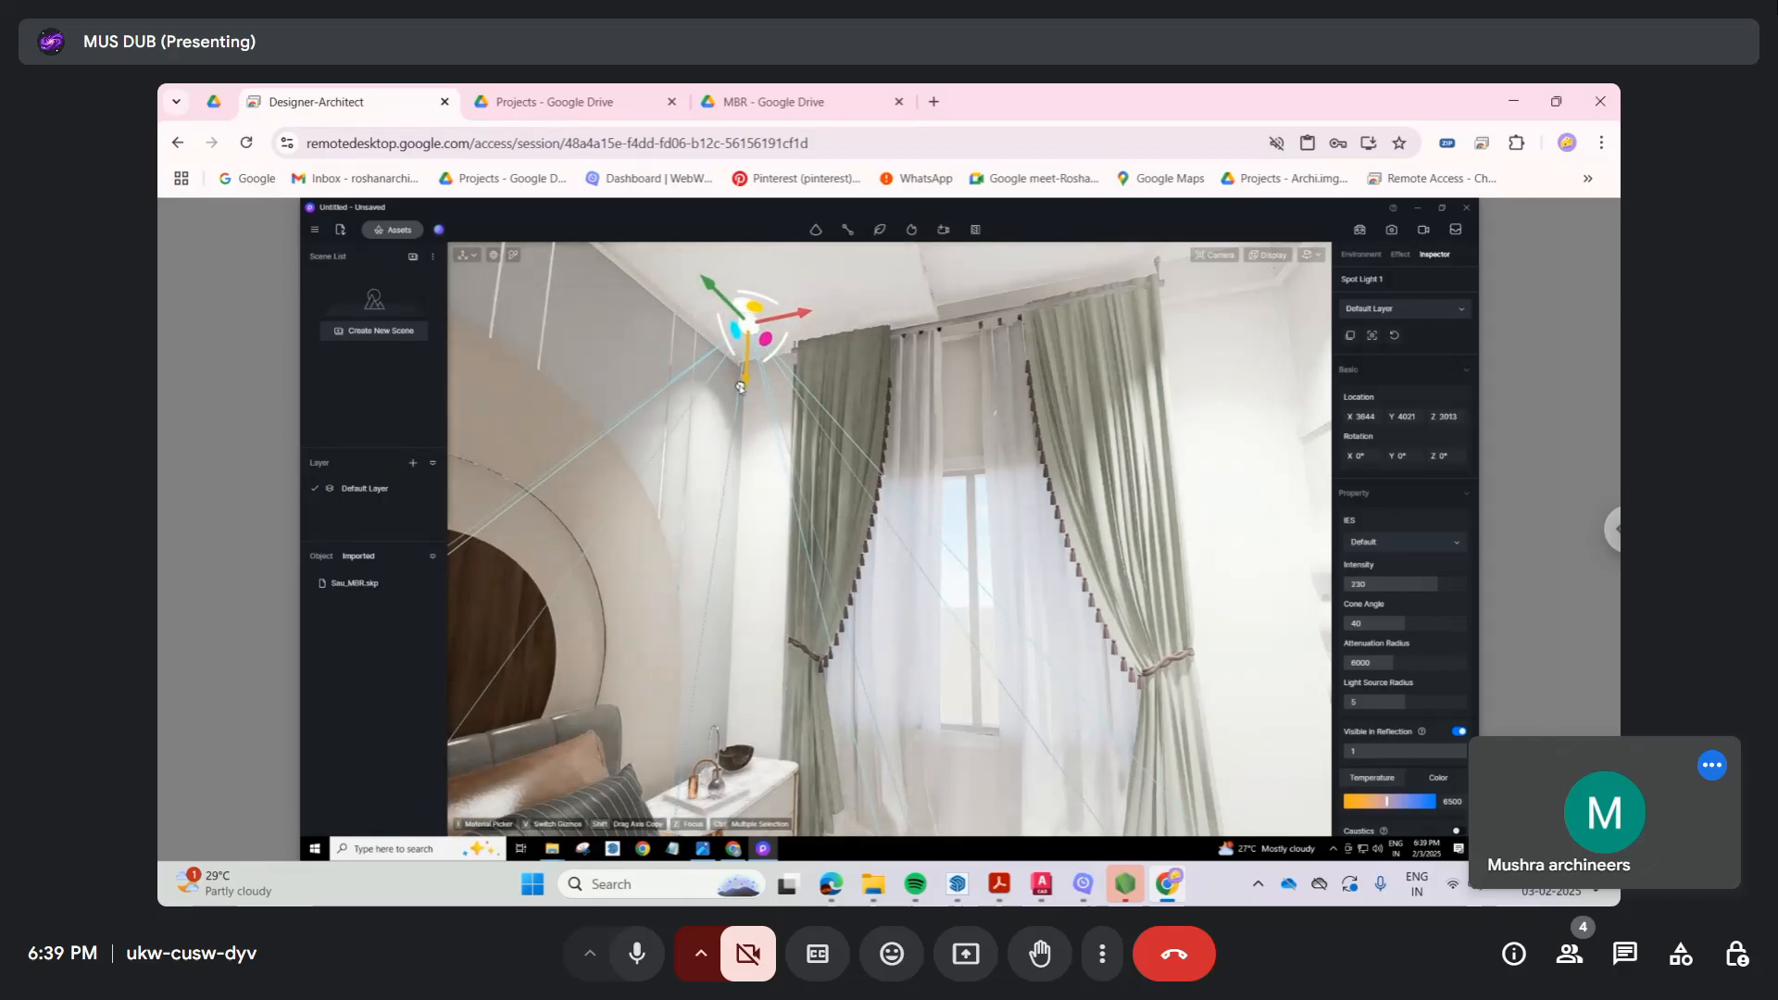
pyautogui.click(911, 389)
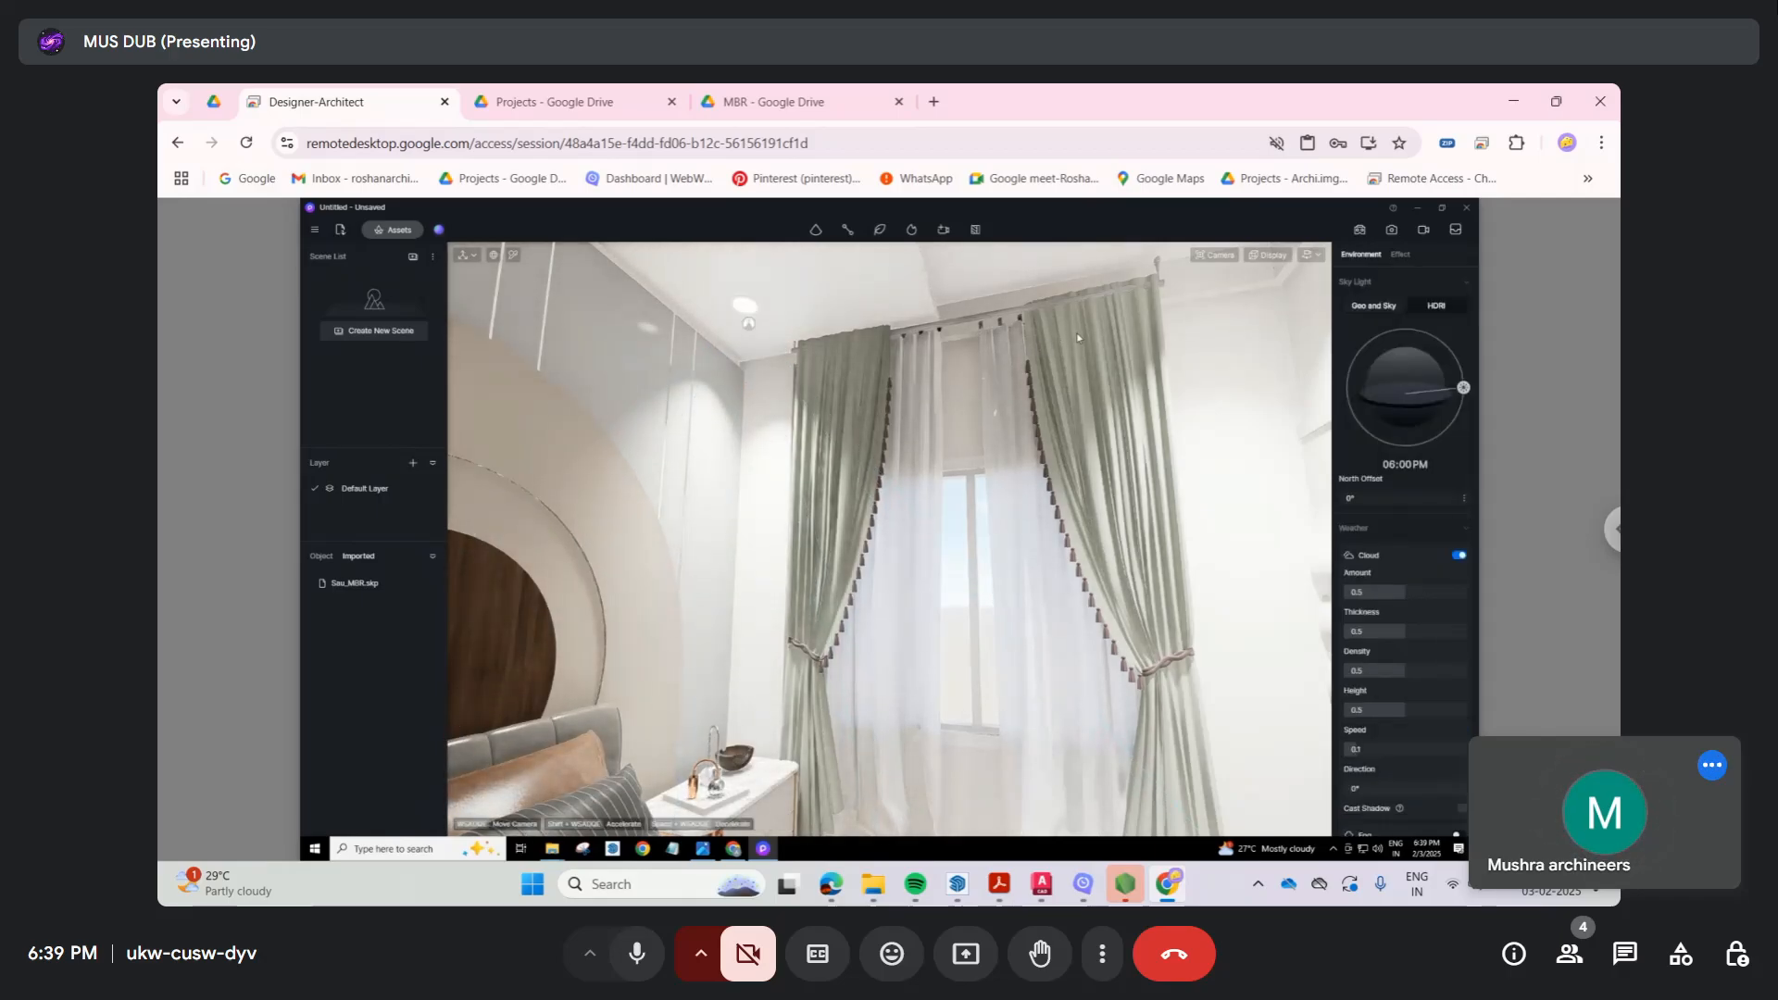
# Step: Set the intensity of the spotlight above the bedside corner to 35
pyautogui.moveTo(1077, 333); pyautogui.dragTo(1041, 307, button='right')
pyautogui.moveTo(581, 371); pyautogui.dragTo(894, 365, button='right')
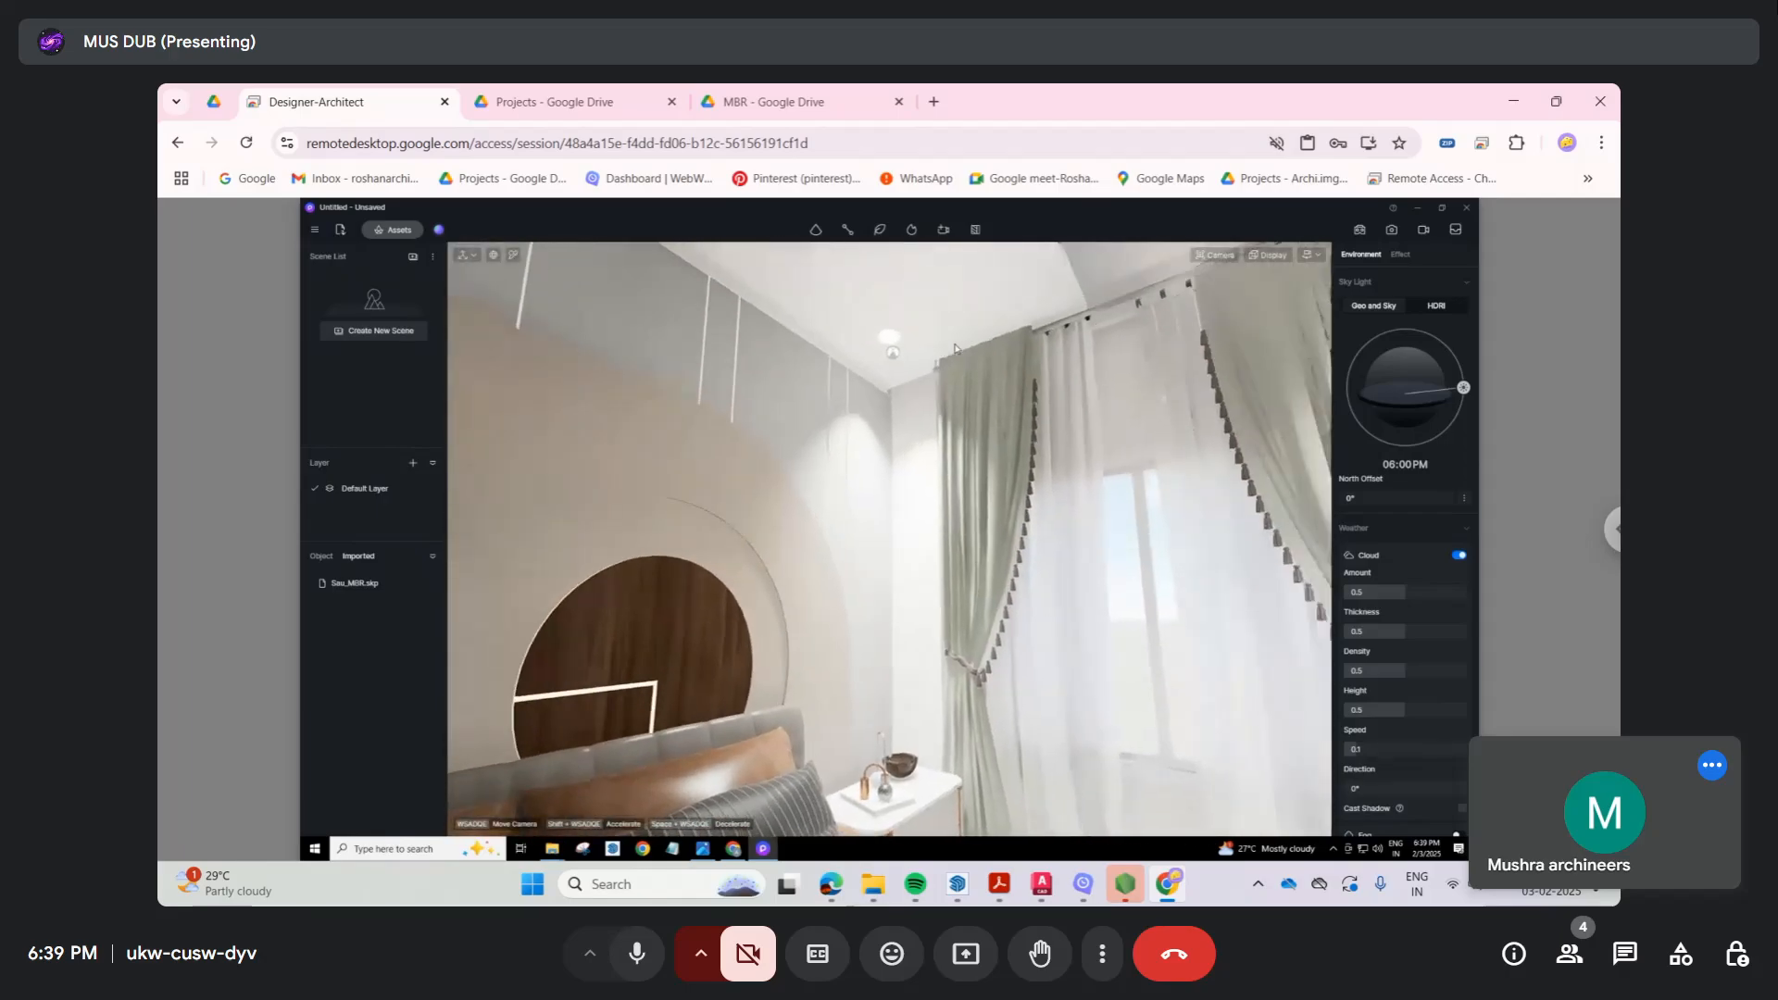
pyautogui.click(894, 354)
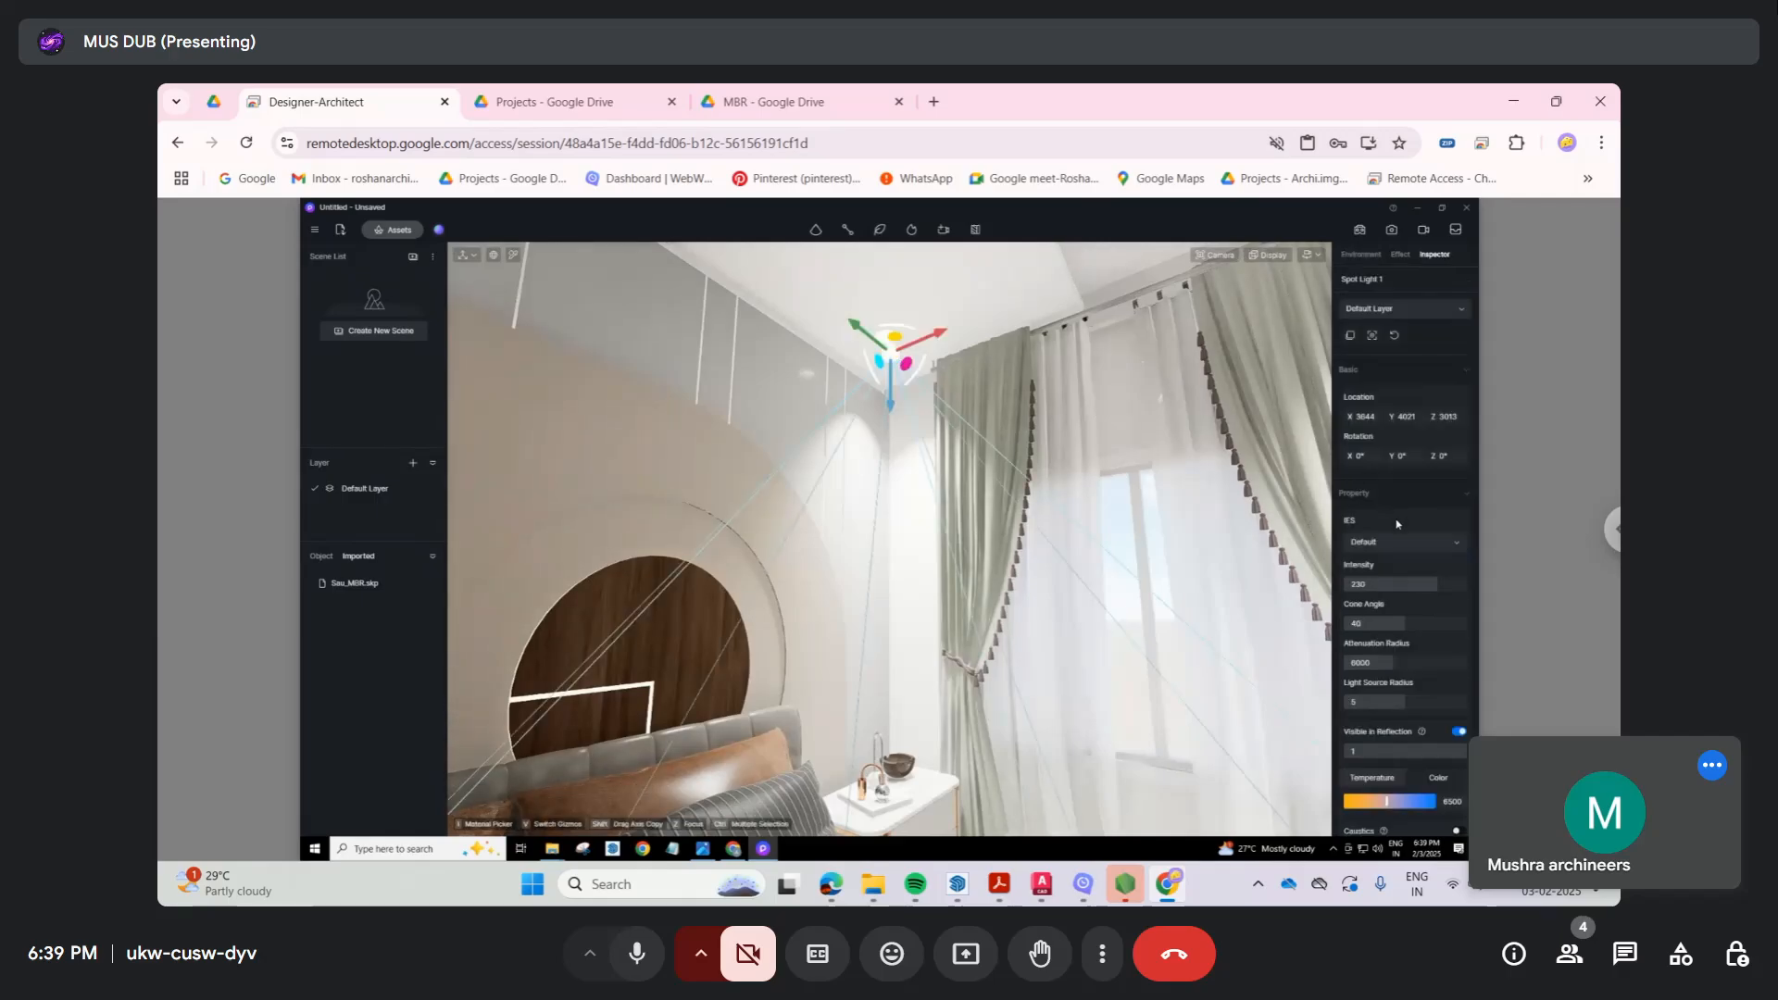
pyautogui.click(1436, 584)
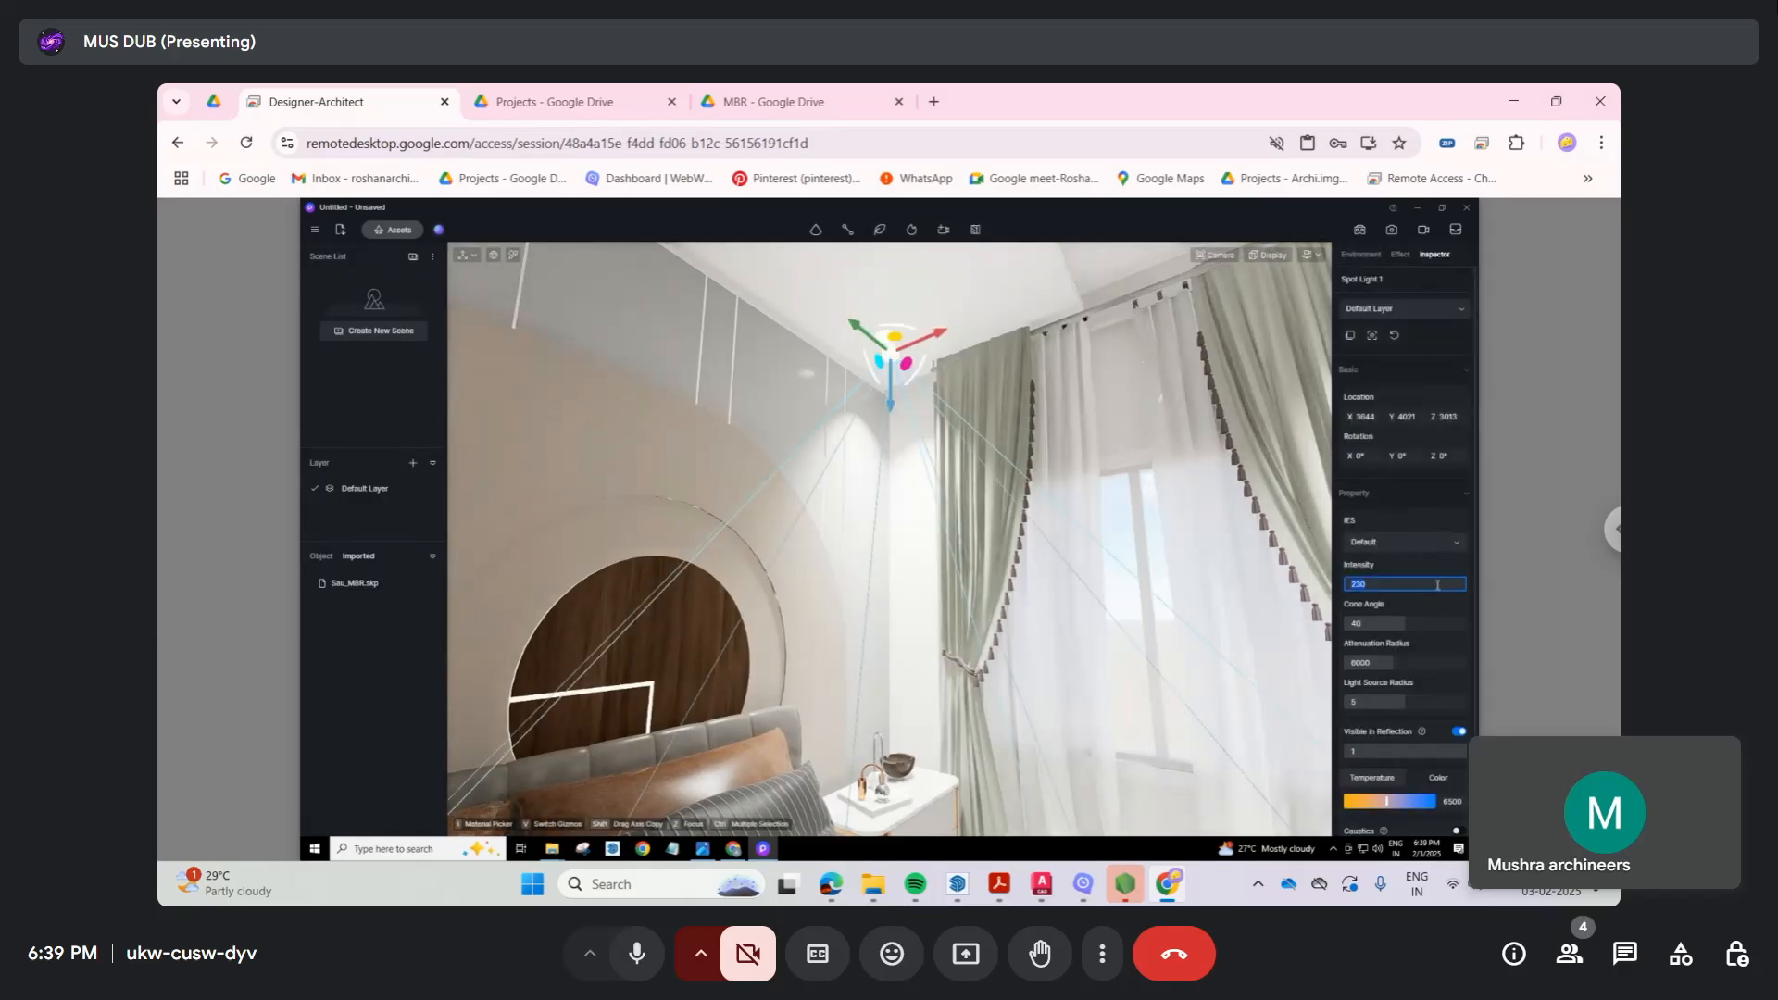
pyautogui.press('BackSpace')
pyautogui.write('35')
pyautogui.press('Return')
# Step: Set the intensity of the spotlight near the padded wall panel, beside the curtained window, to 35
pyautogui.moveTo(1072, 512); pyautogui.dragTo(1190, 325, button='right')
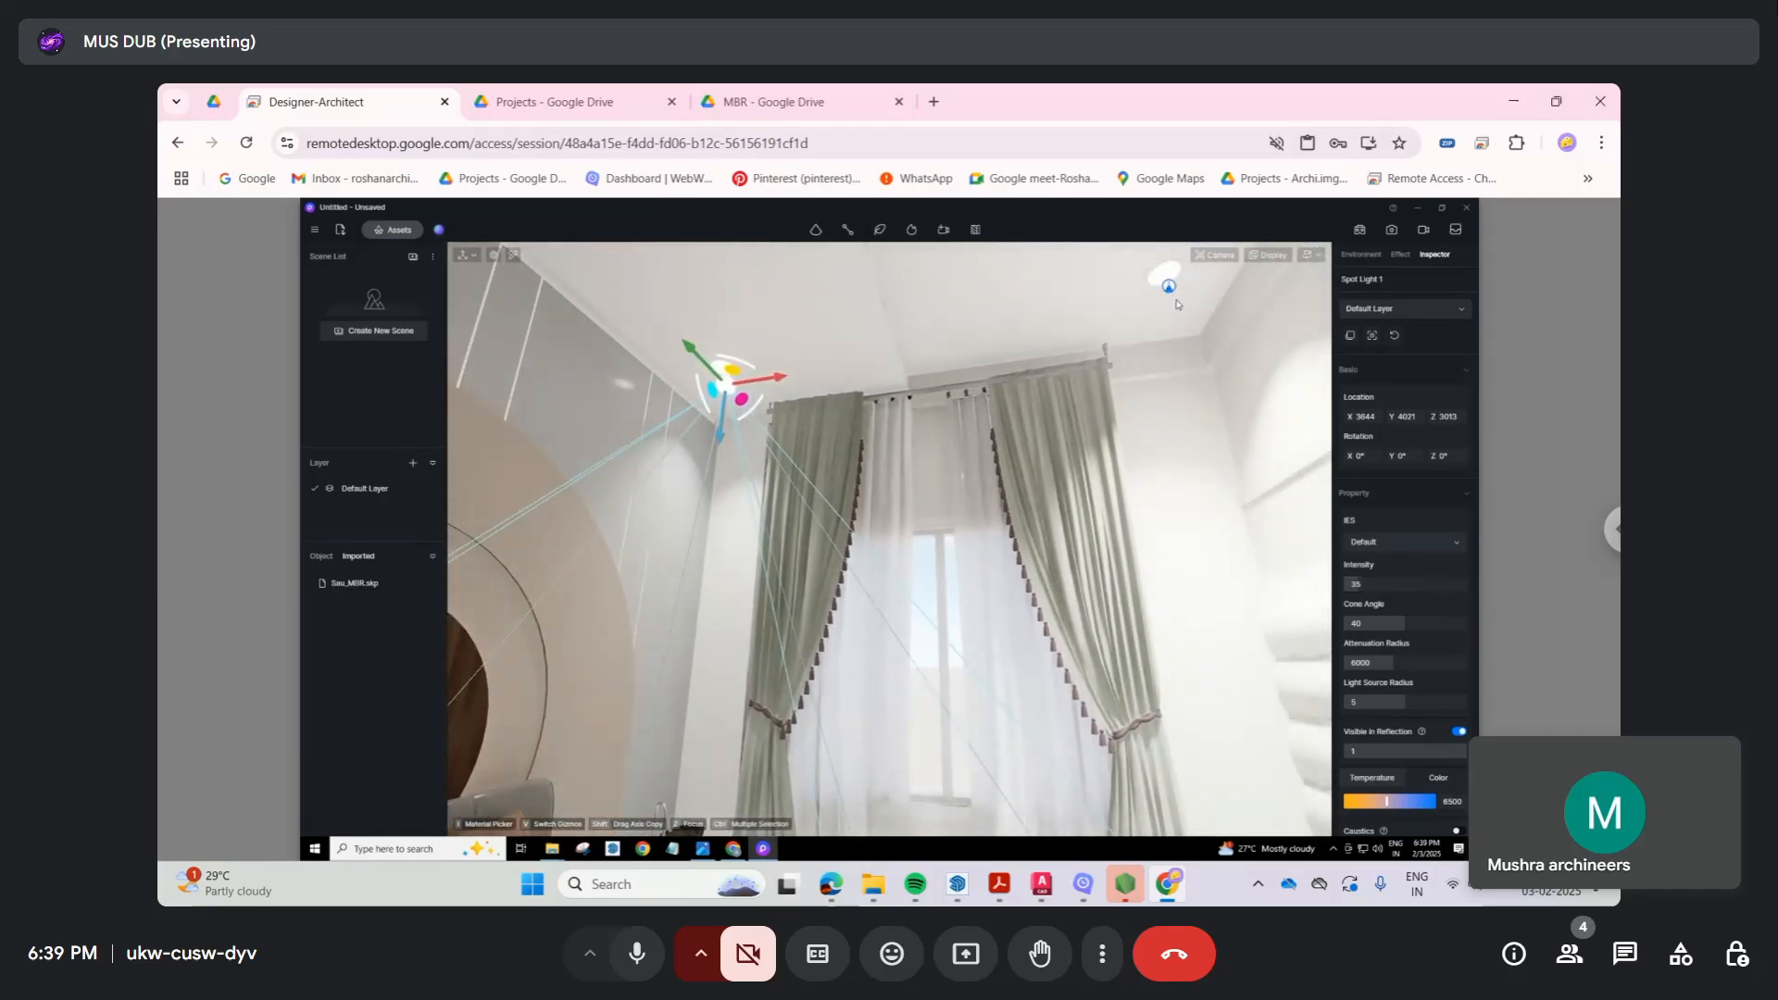
pyautogui.click(1172, 293)
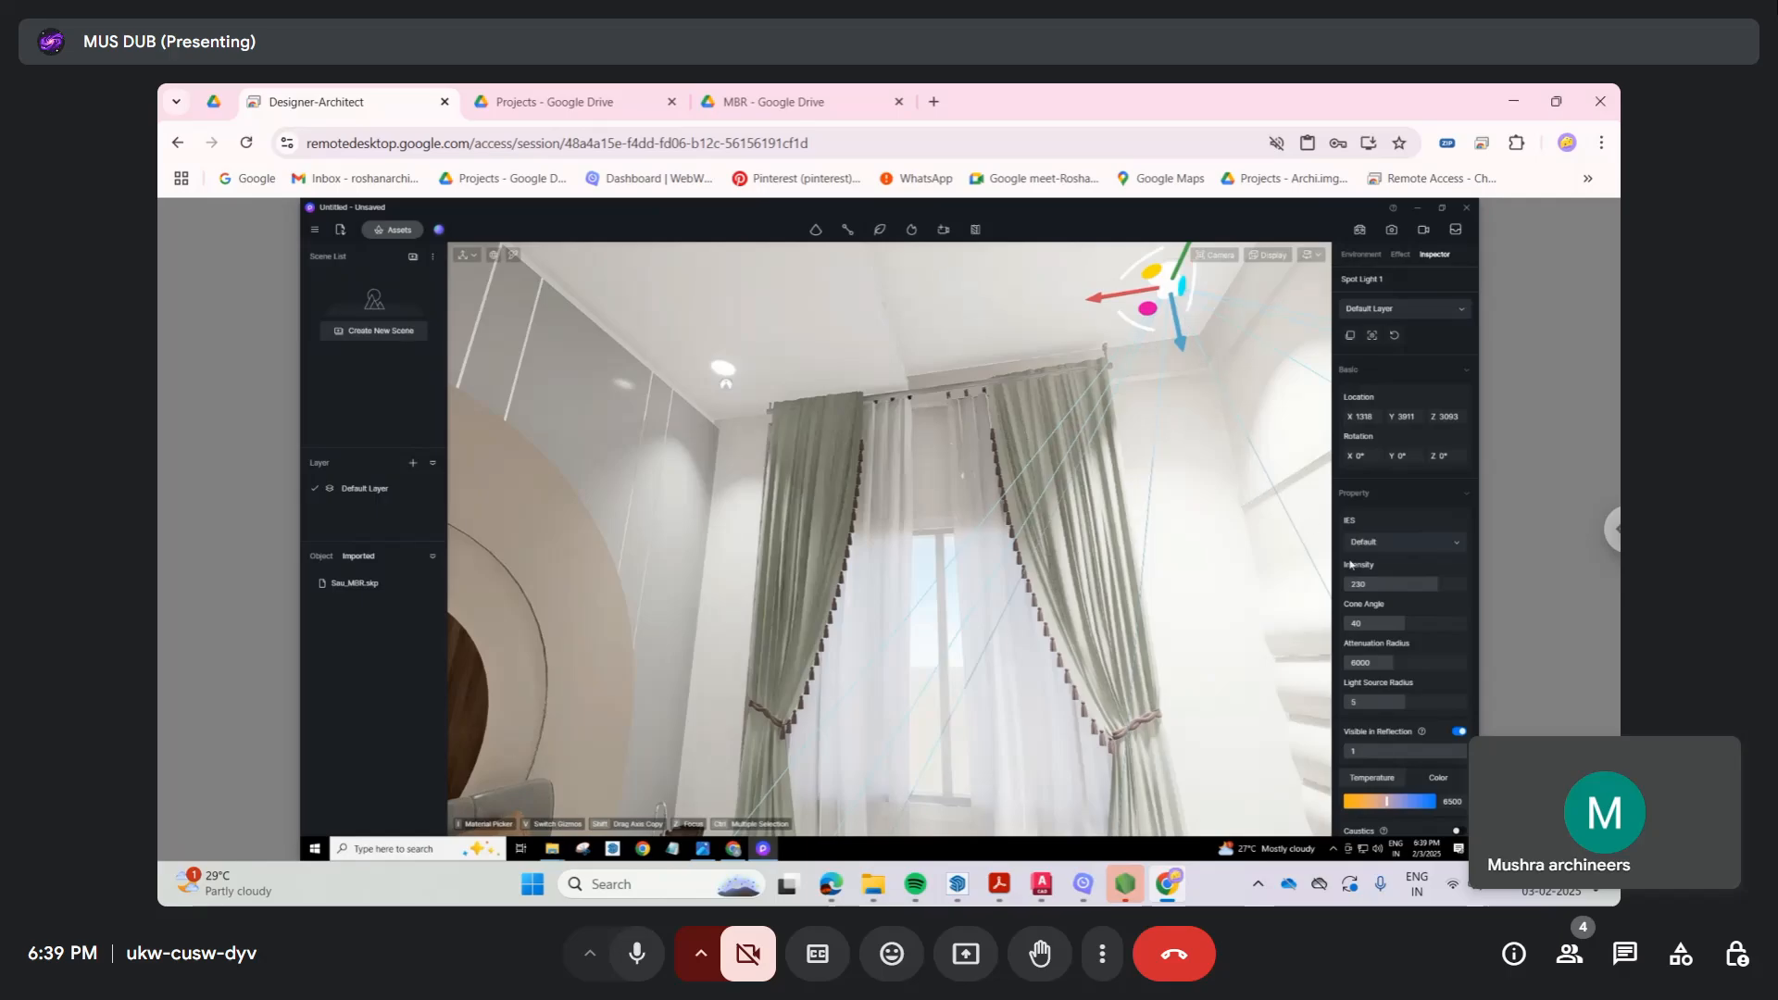
pyautogui.moveTo(1435, 584); pyautogui.dragTo(1401, 586)
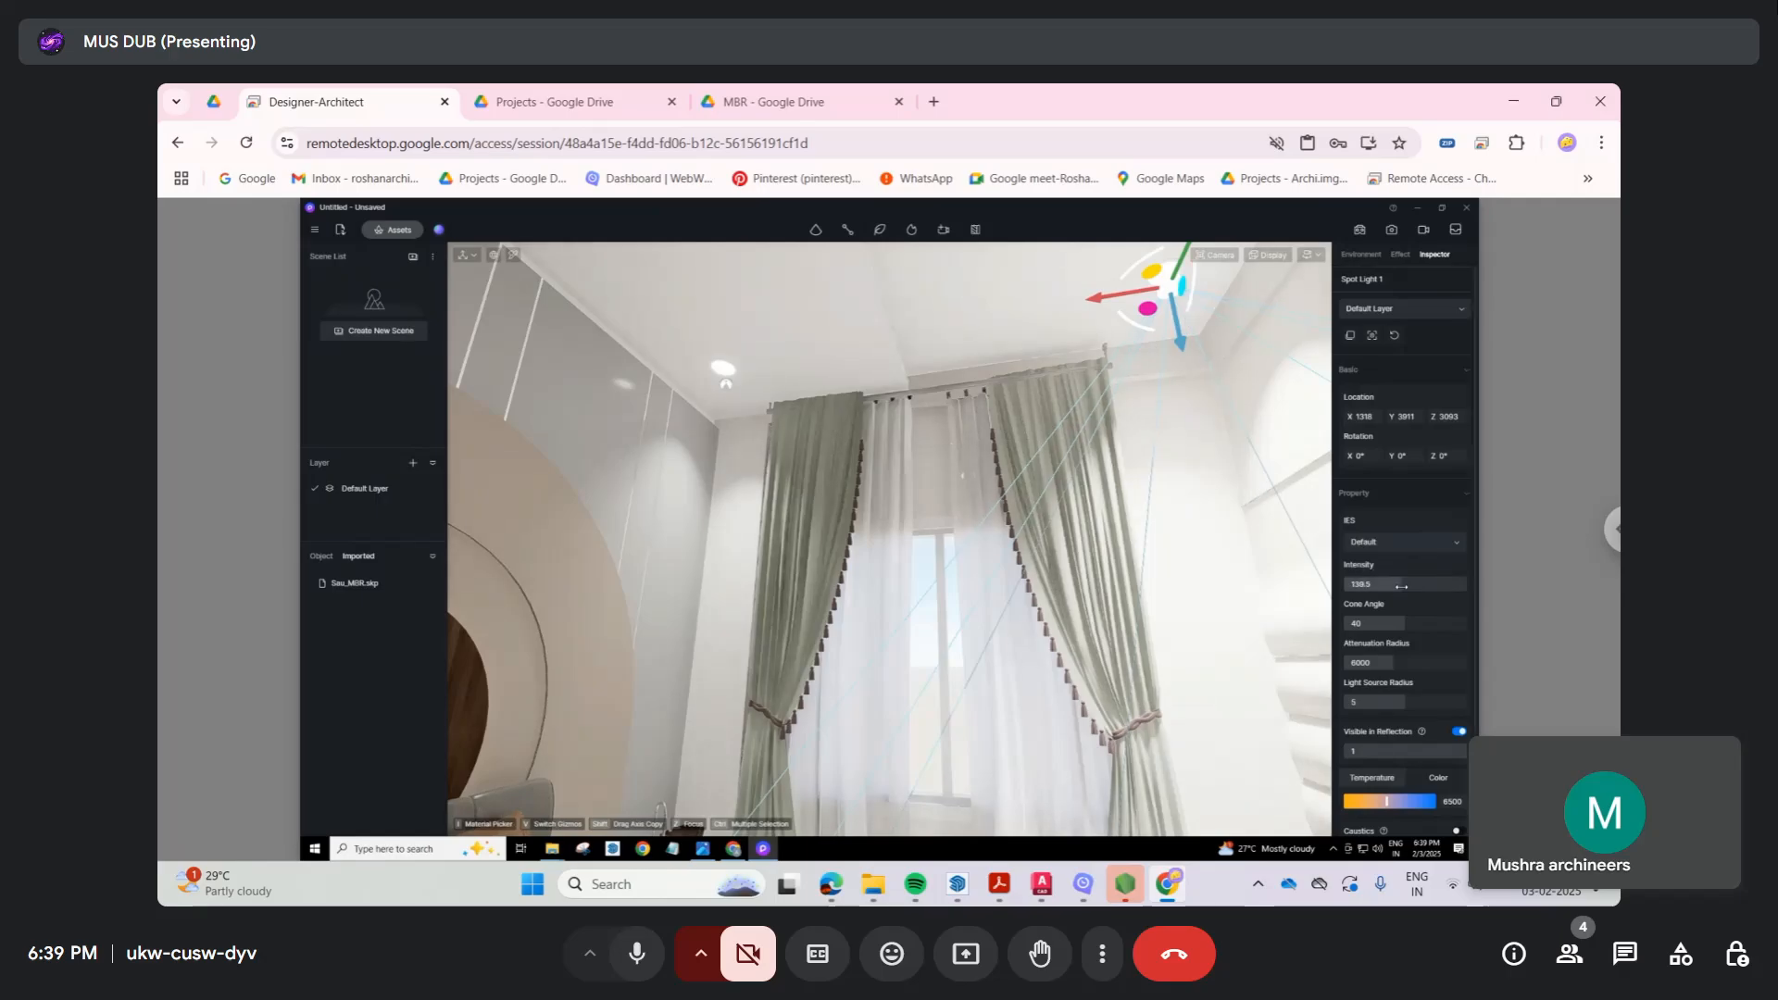
pyautogui.press('3')
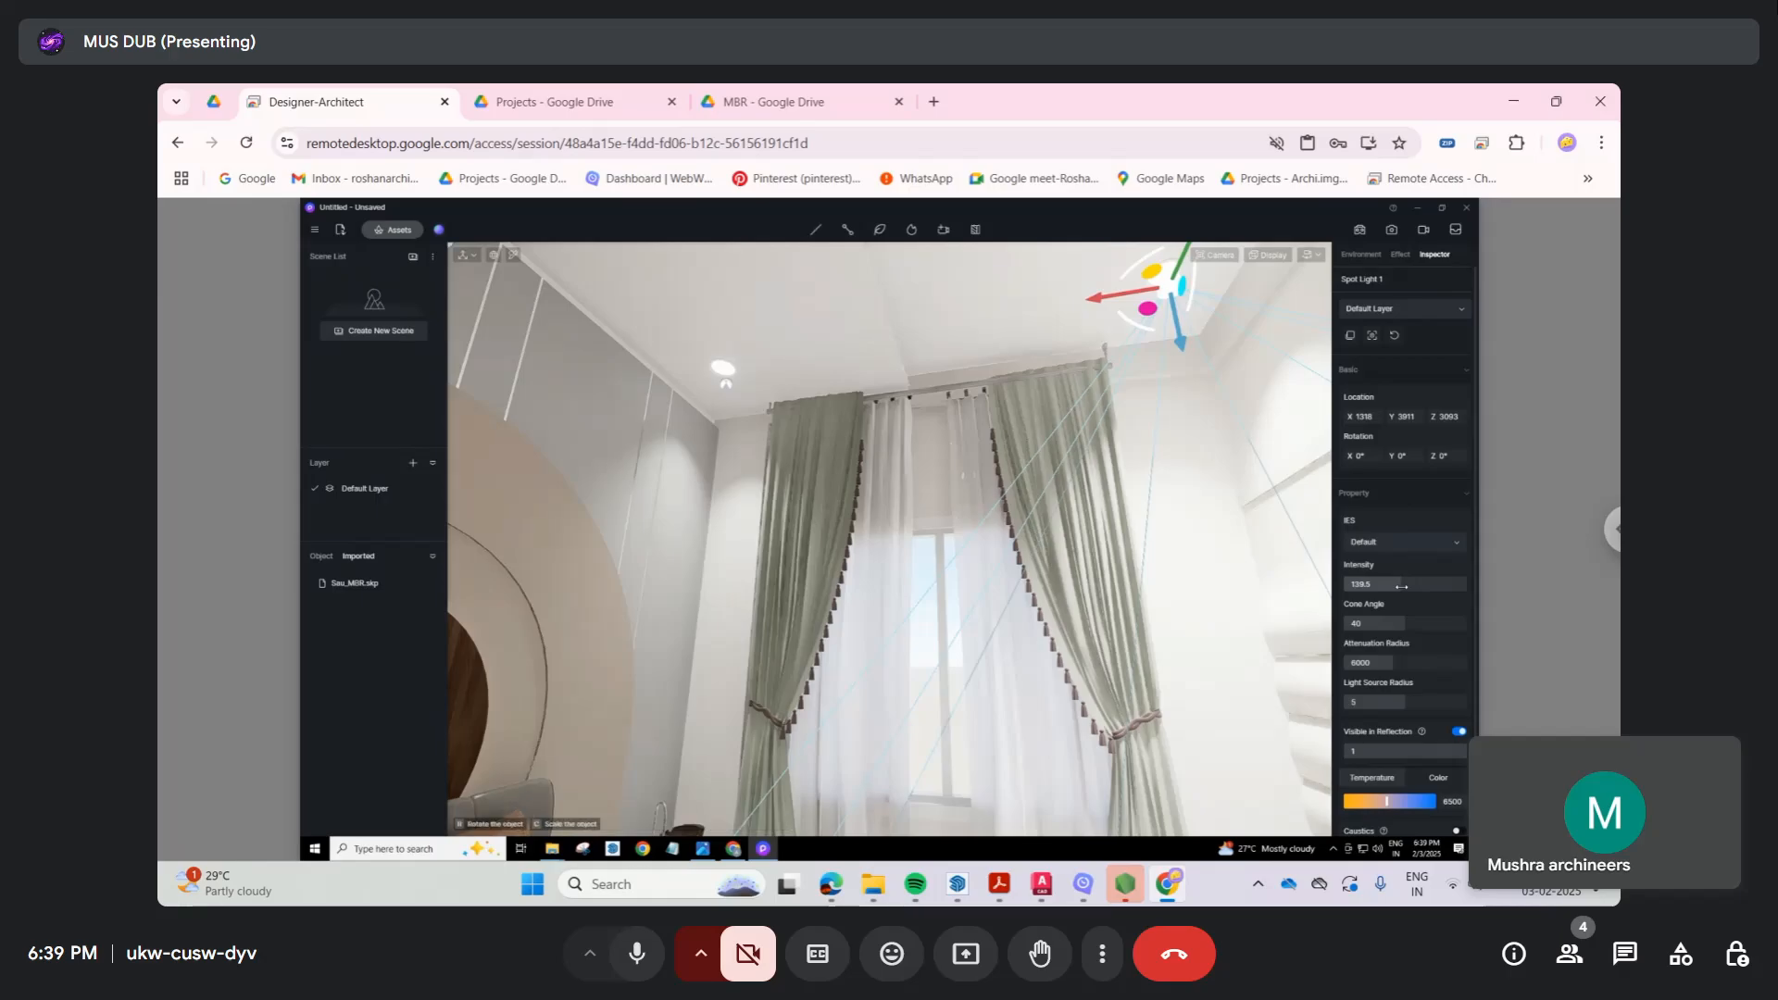
pyautogui.click(1403, 586)
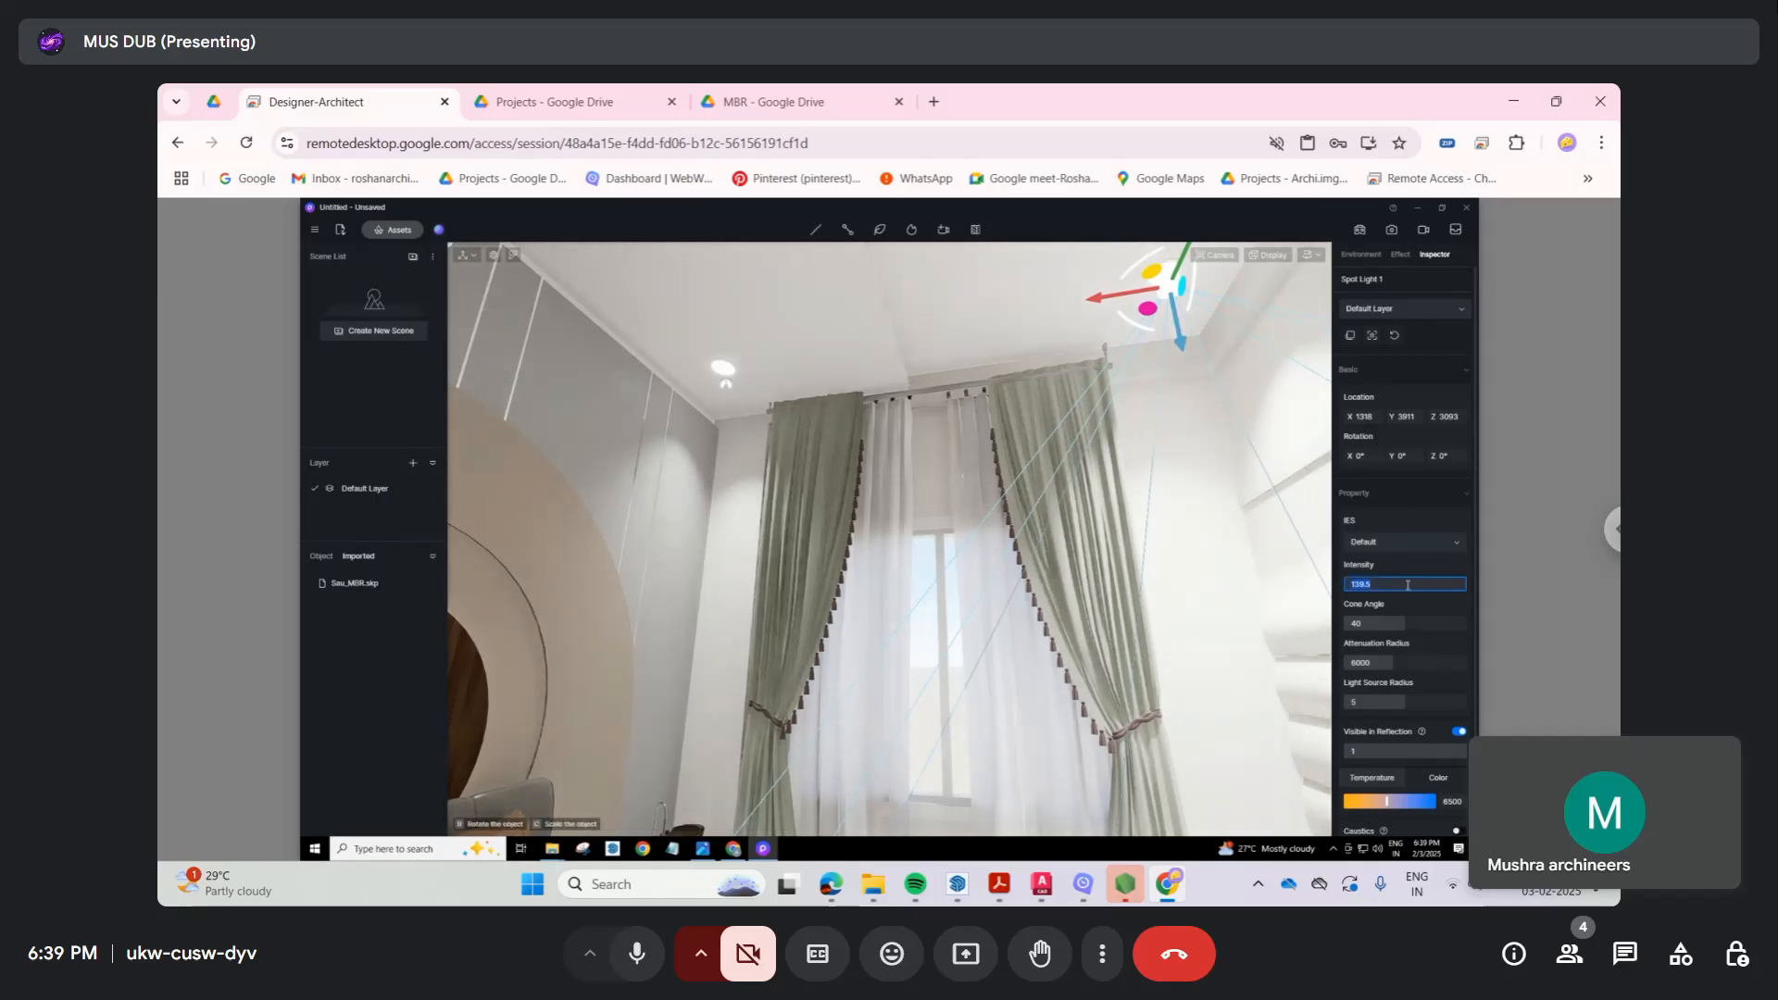
pyautogui.press('BackSpace')
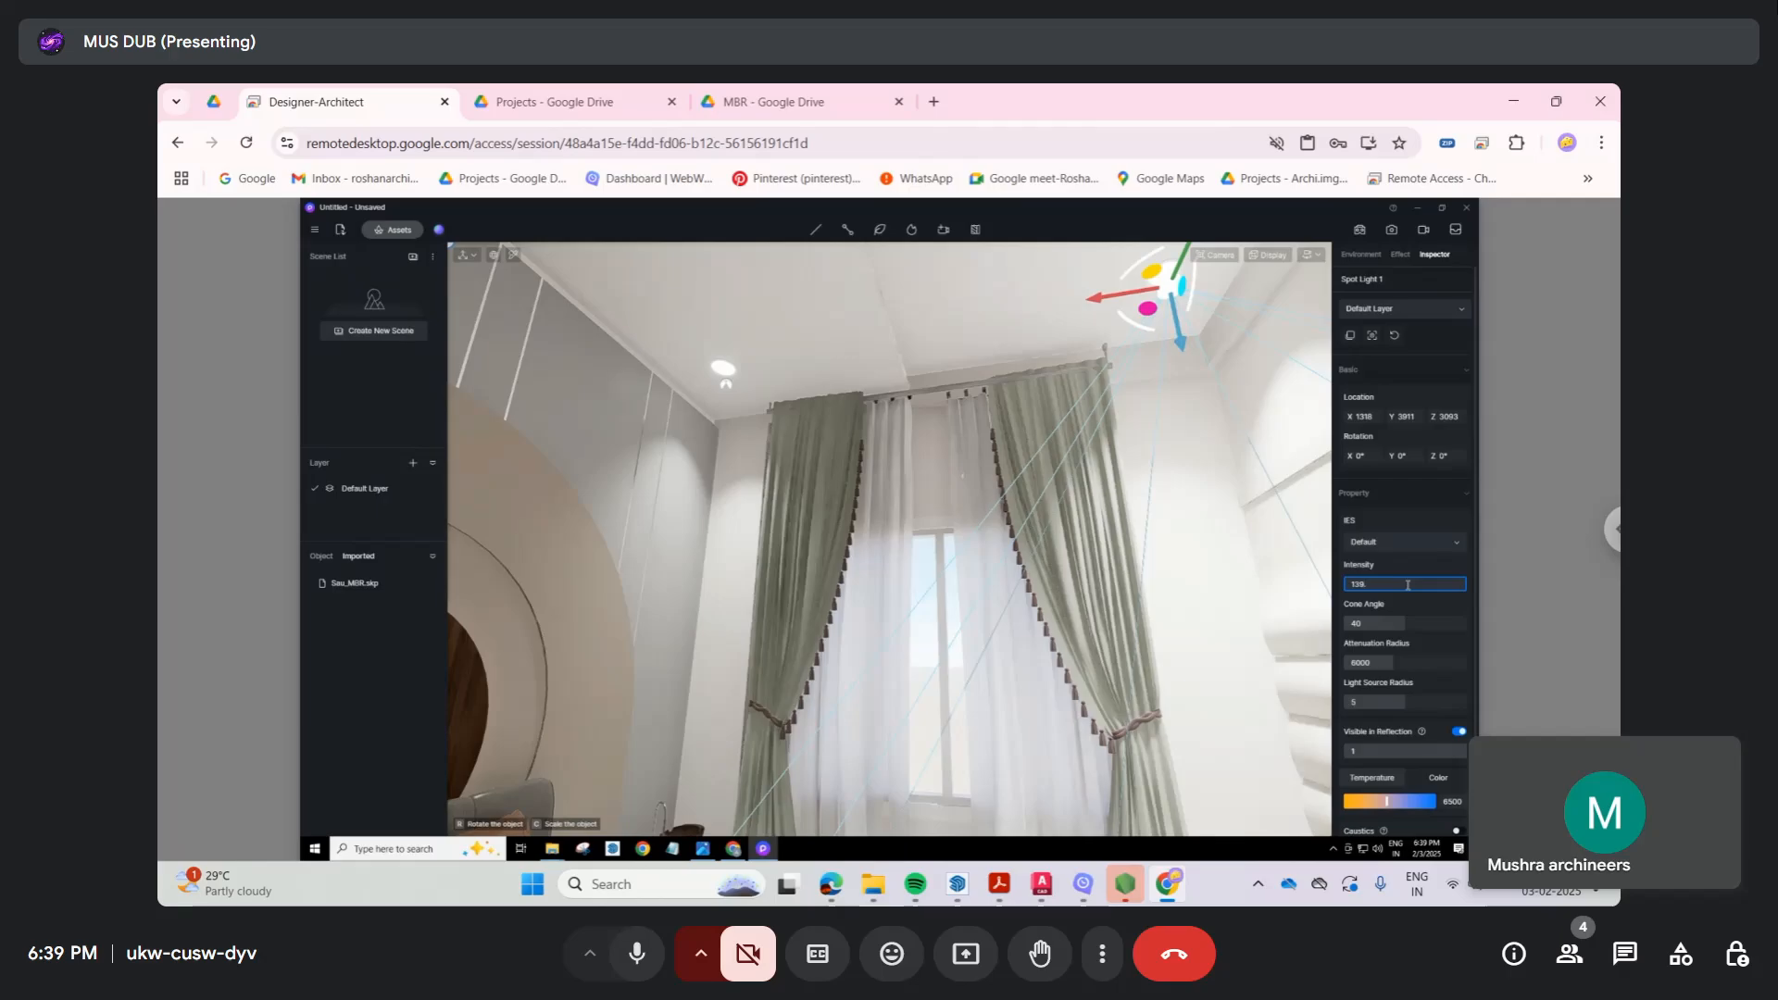
pyautogui.press('BackSpace')
pyautogui.press('BackSpace')
pyautogui.press('BackSpace')
pyautogui.press('BackSpace')
pyautogui.press('BackSpace')
pyautogui.press('BackSpace')
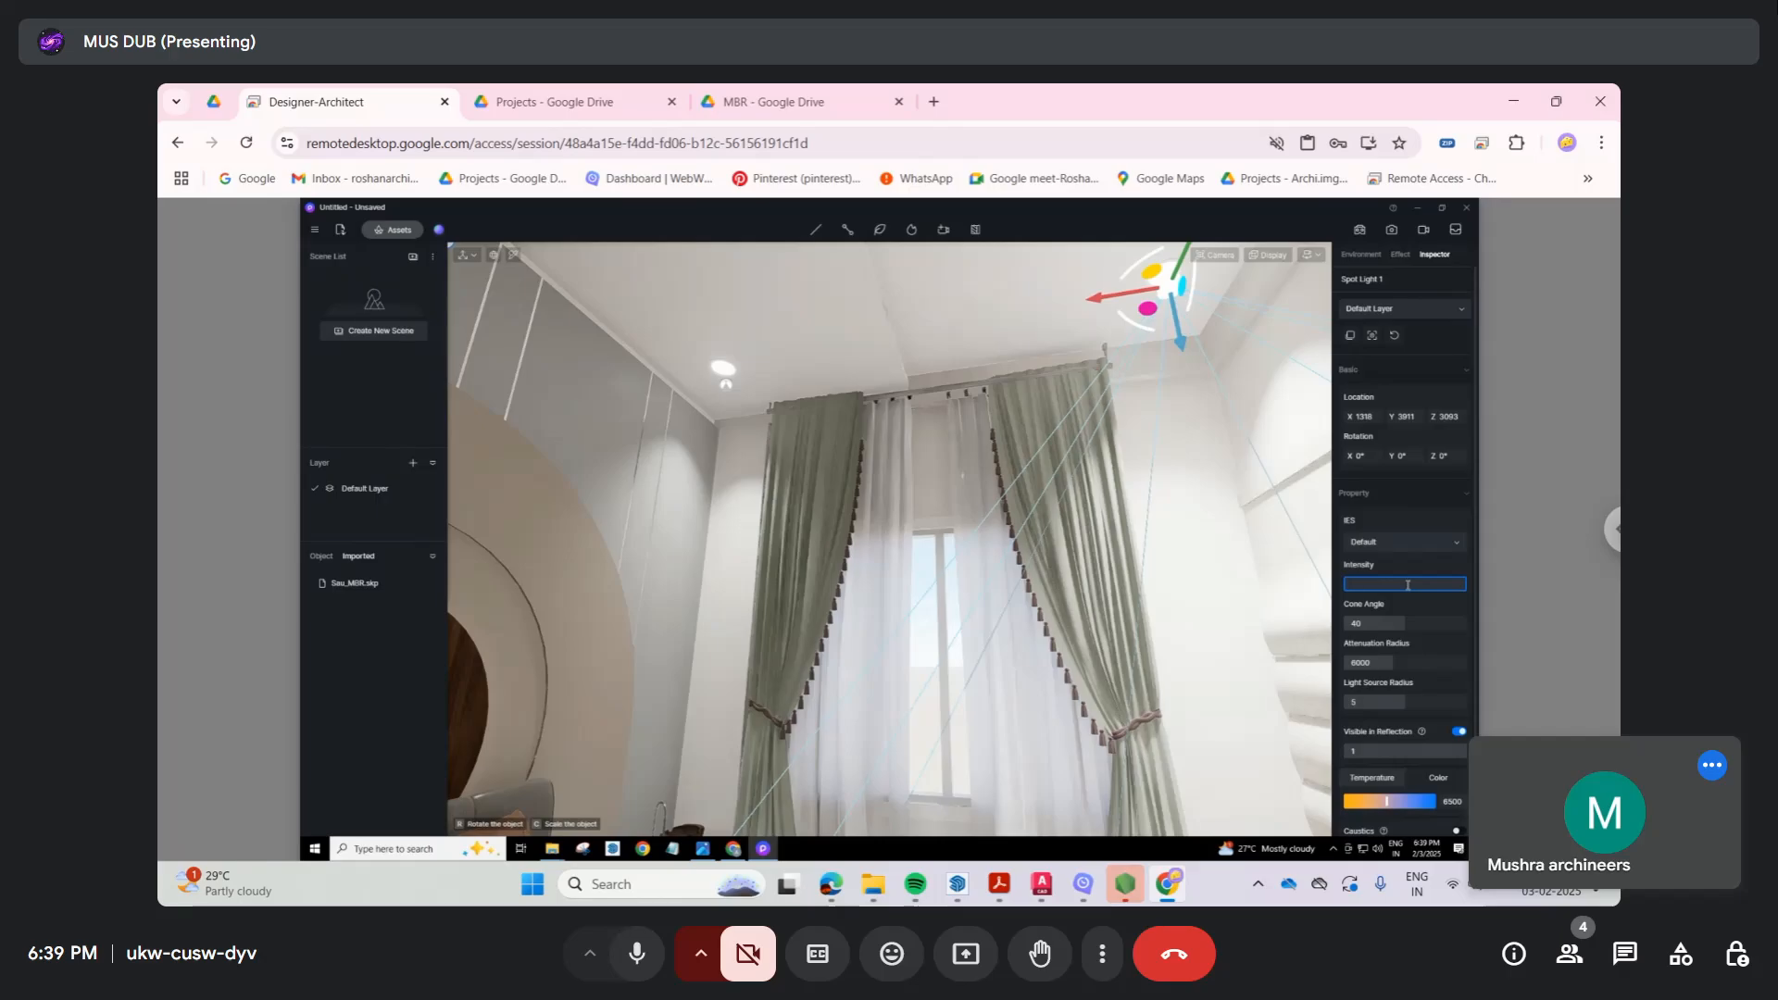
pyautogui.write('35')
pyautogui.press('Return')
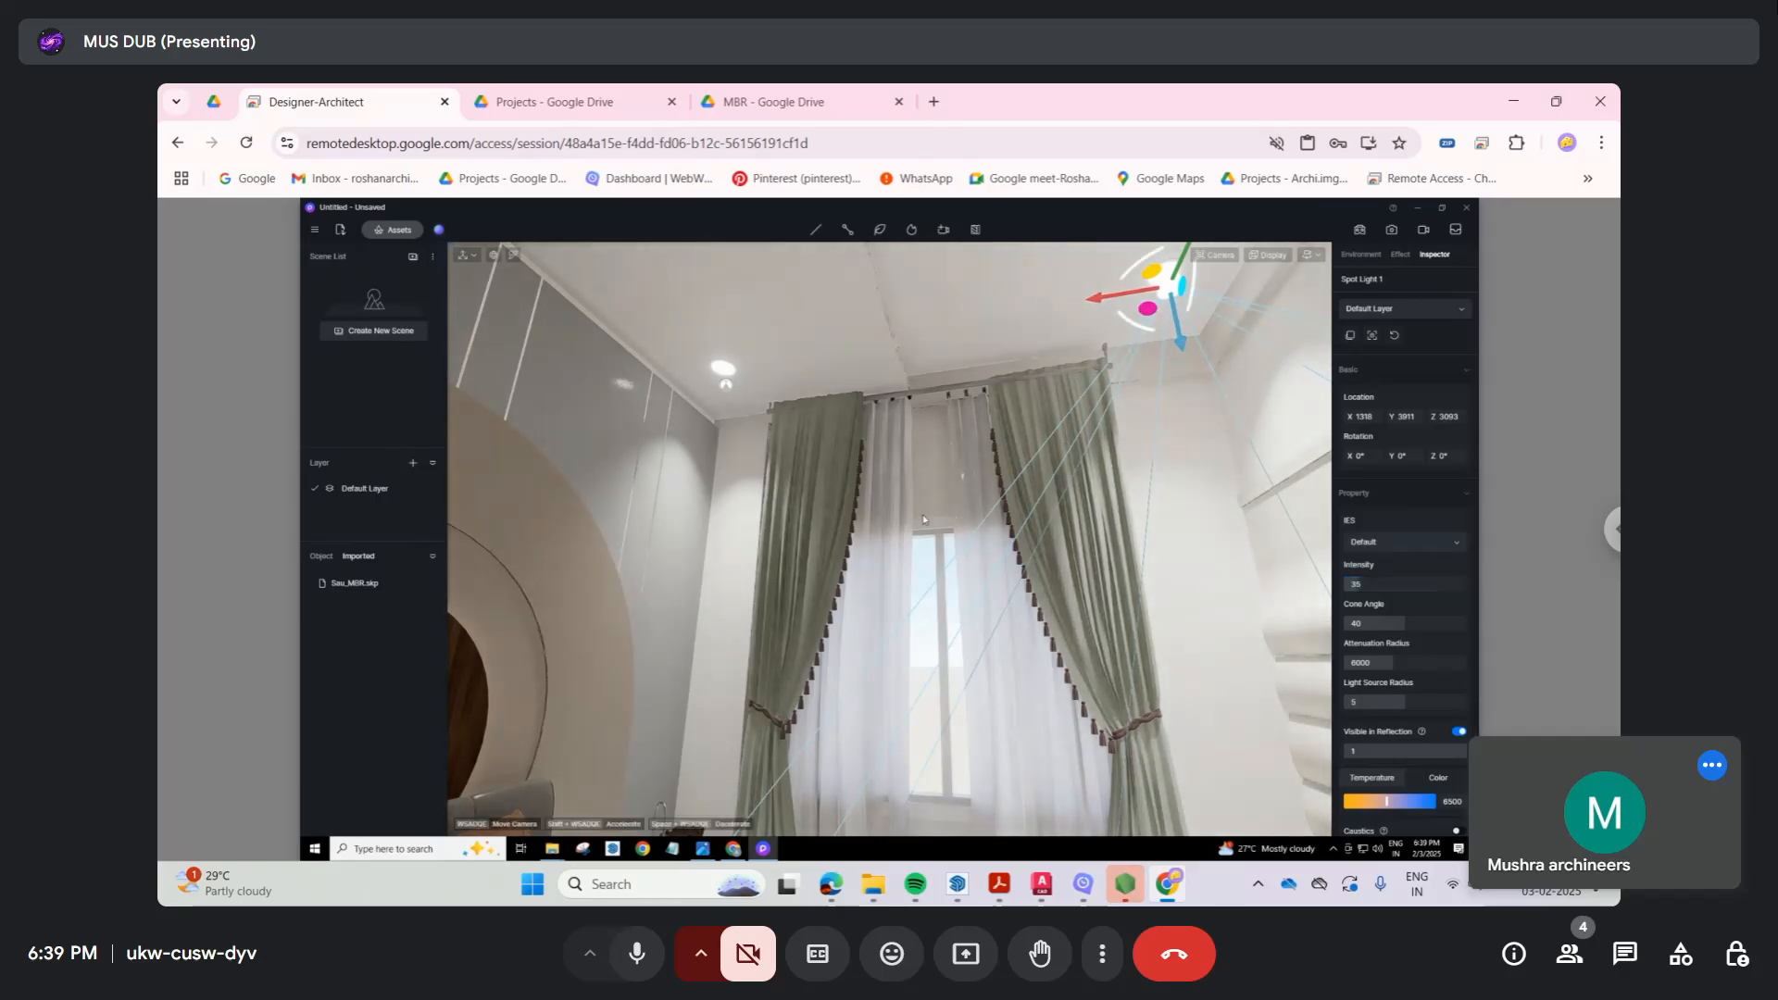
# Step: Copy the bedside-corner spotlight to three more downlights, at about Y 1927, then Y -159, and from there across to X 1278
pyautogui.moveTo(893, 613); pyautogui.dragTo(621, 417, button='right')
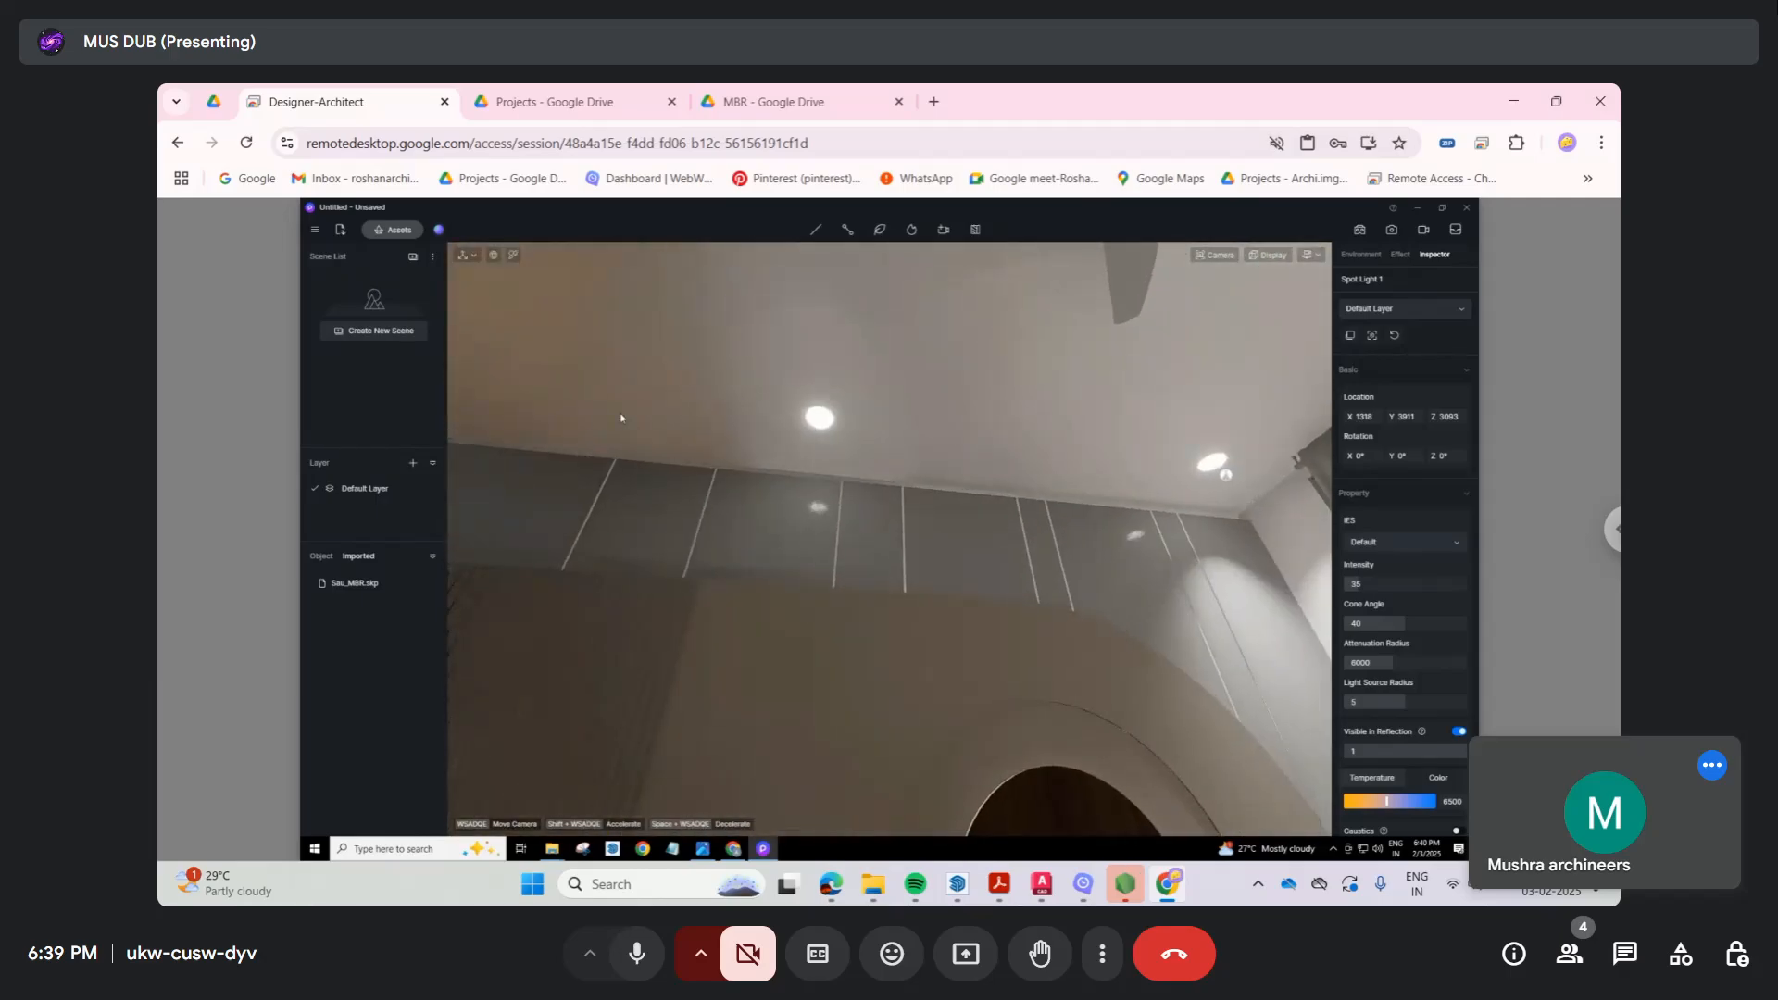
pyautogui.click(1226, 477)
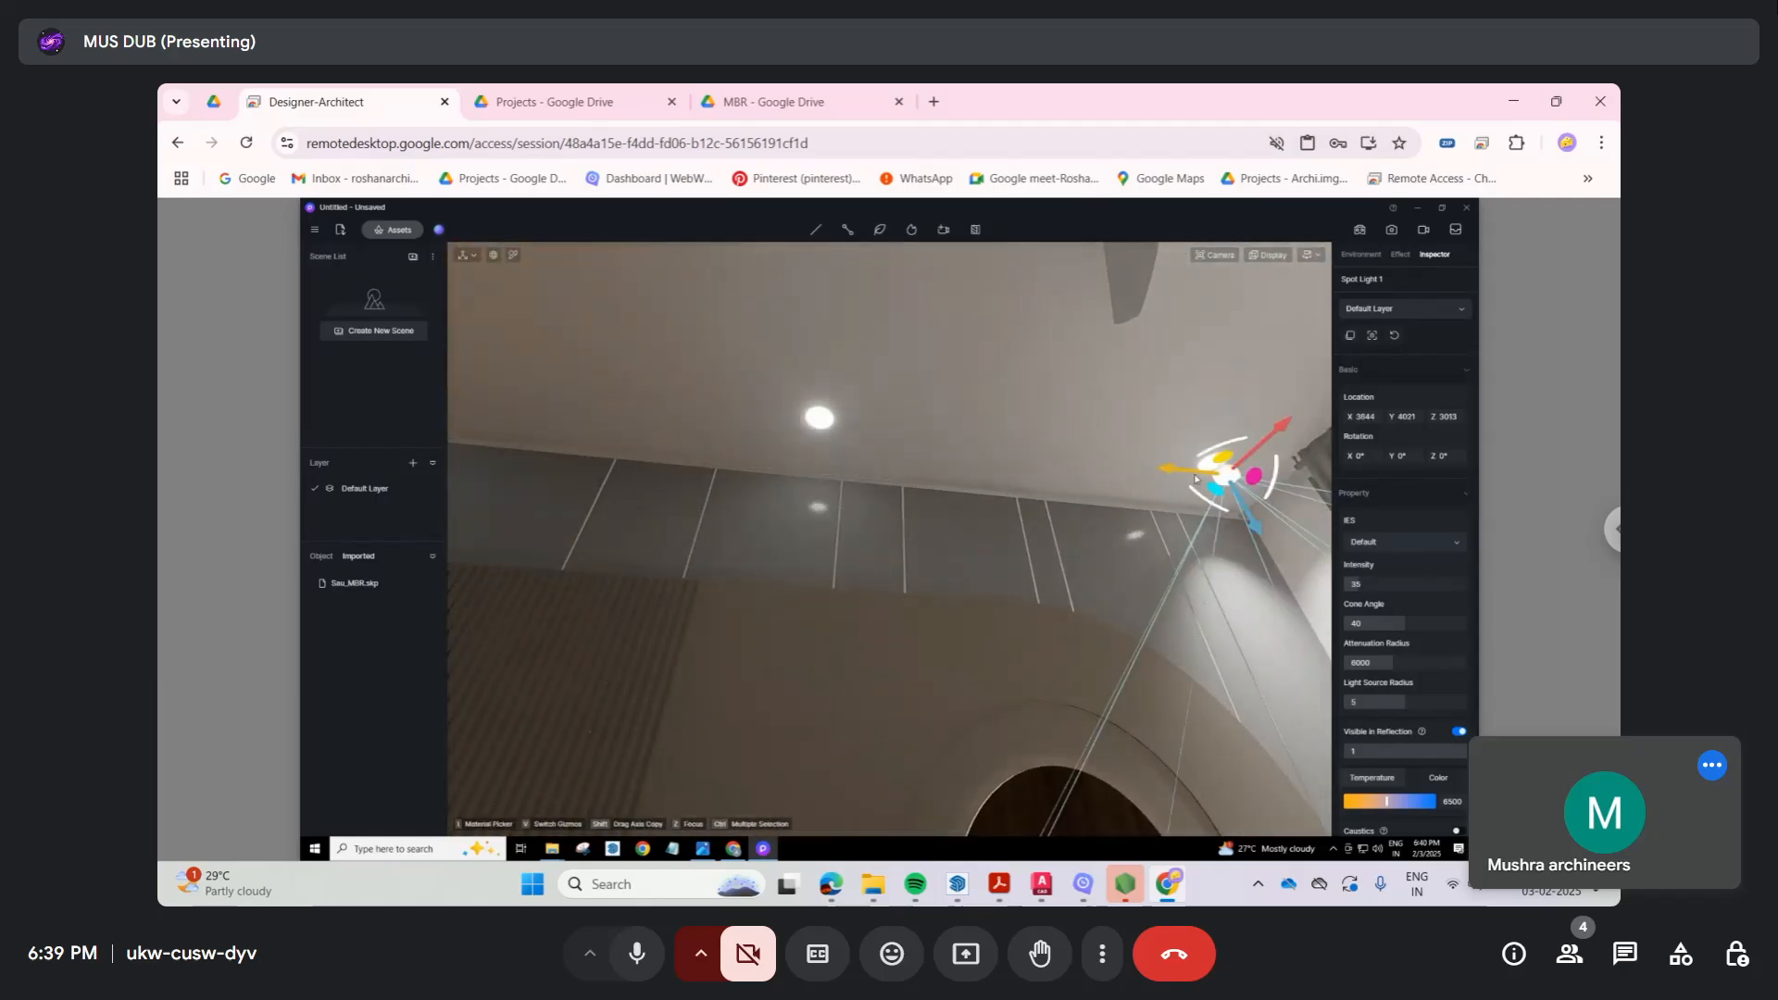
pyautogui.moveTo(1166, 474); pyautogui.dragTo(729, 493)
pyautogui.moveTo(727, 595); pyautogui.dragTo(631, 567, button='right')
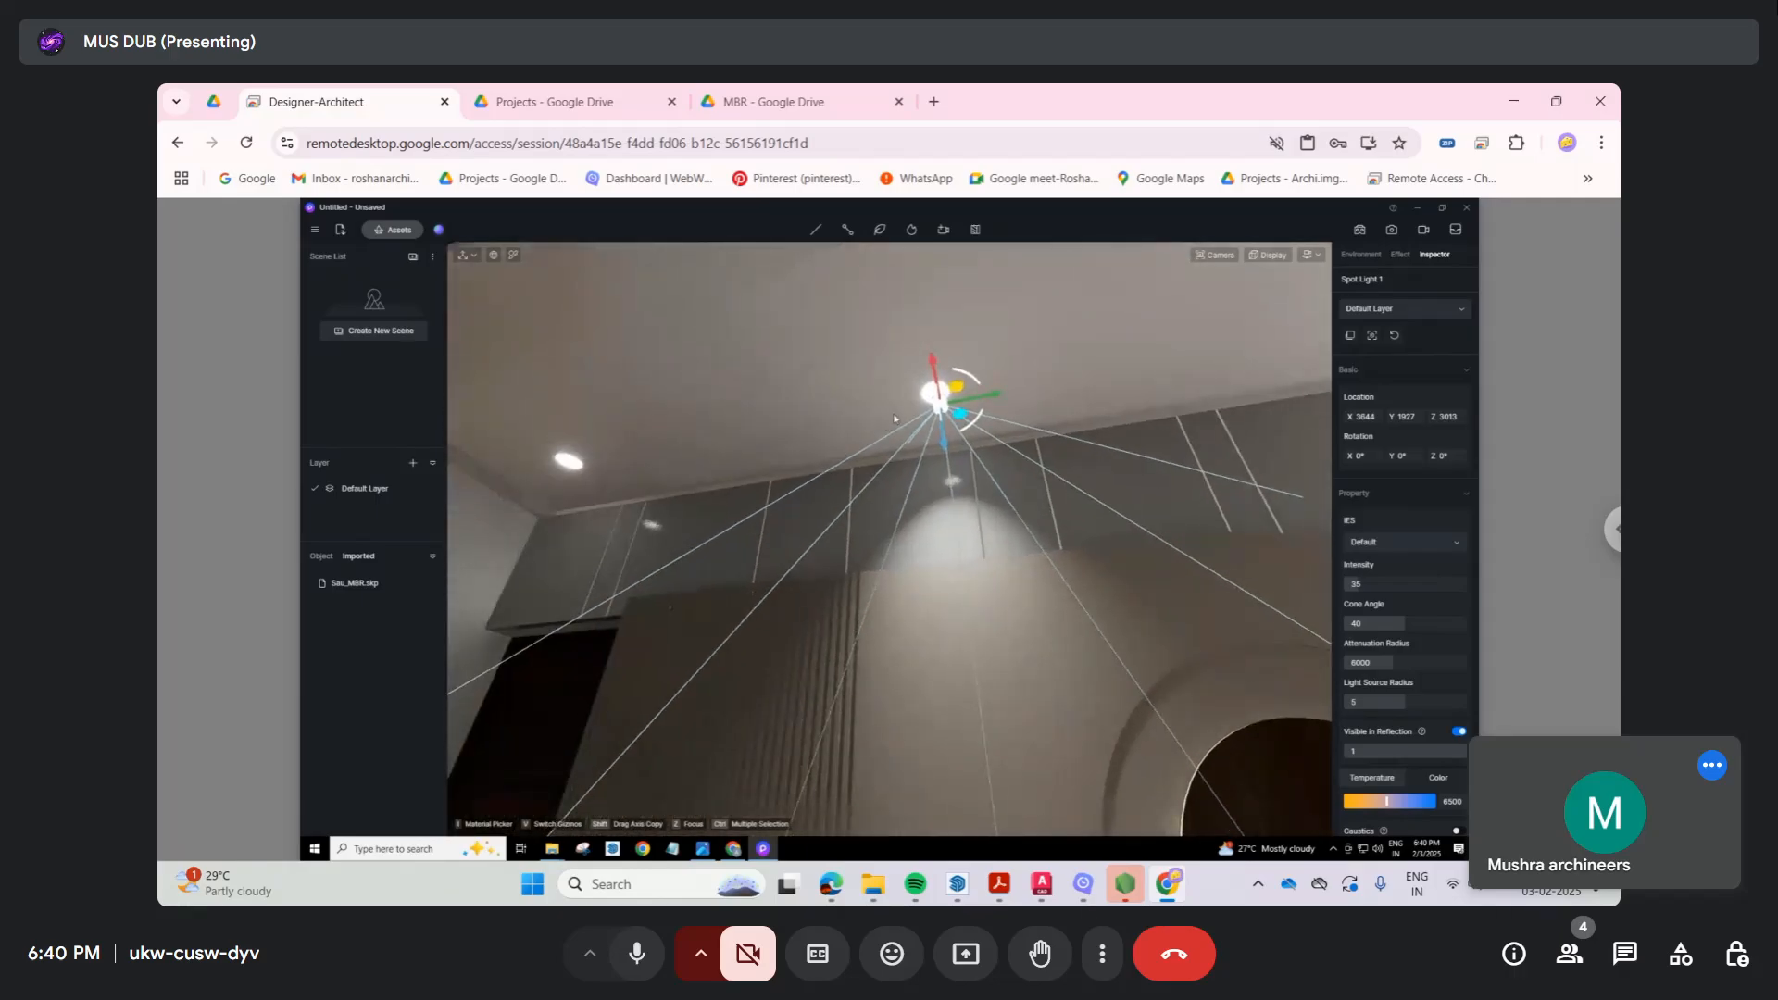
pyautogui.moveTo(988, 395); pyautogui.dragTo(594, 518)
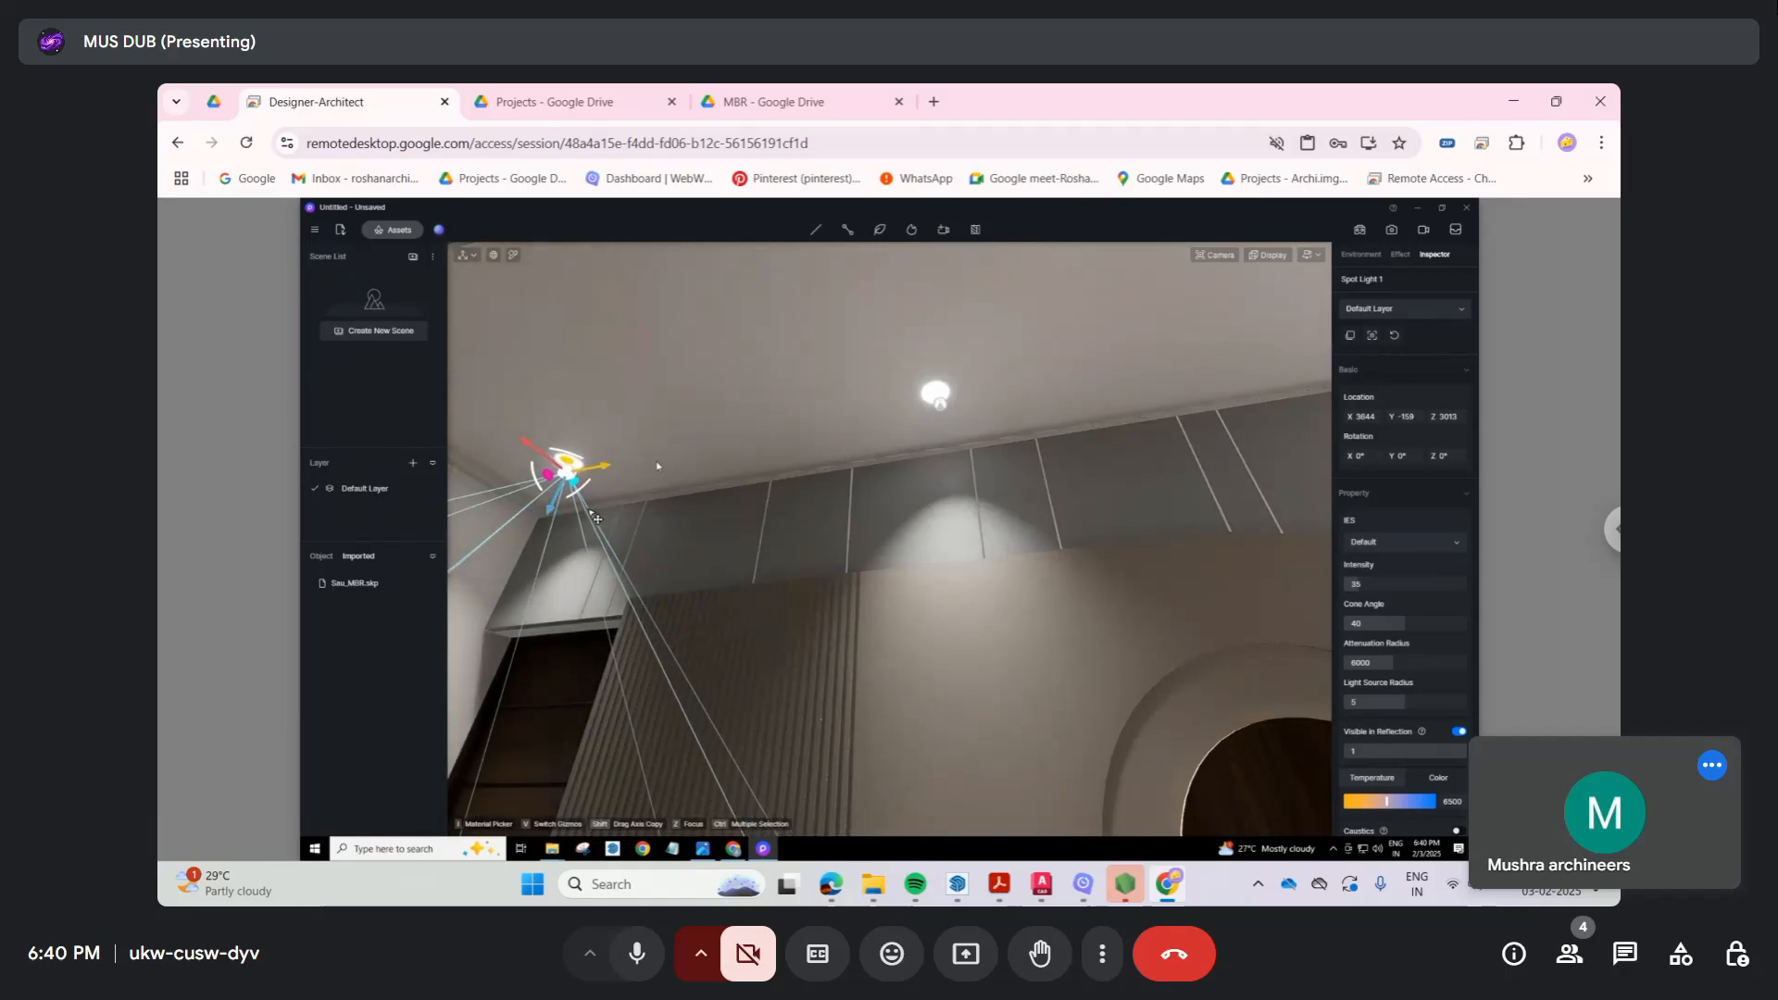
pyautogui.moveTo(1040, 552); pyautogui.dragTo(928, 507, button='right')
pyautogui.moveTo(988, 617); pyautogui.dragTo(606, 588)
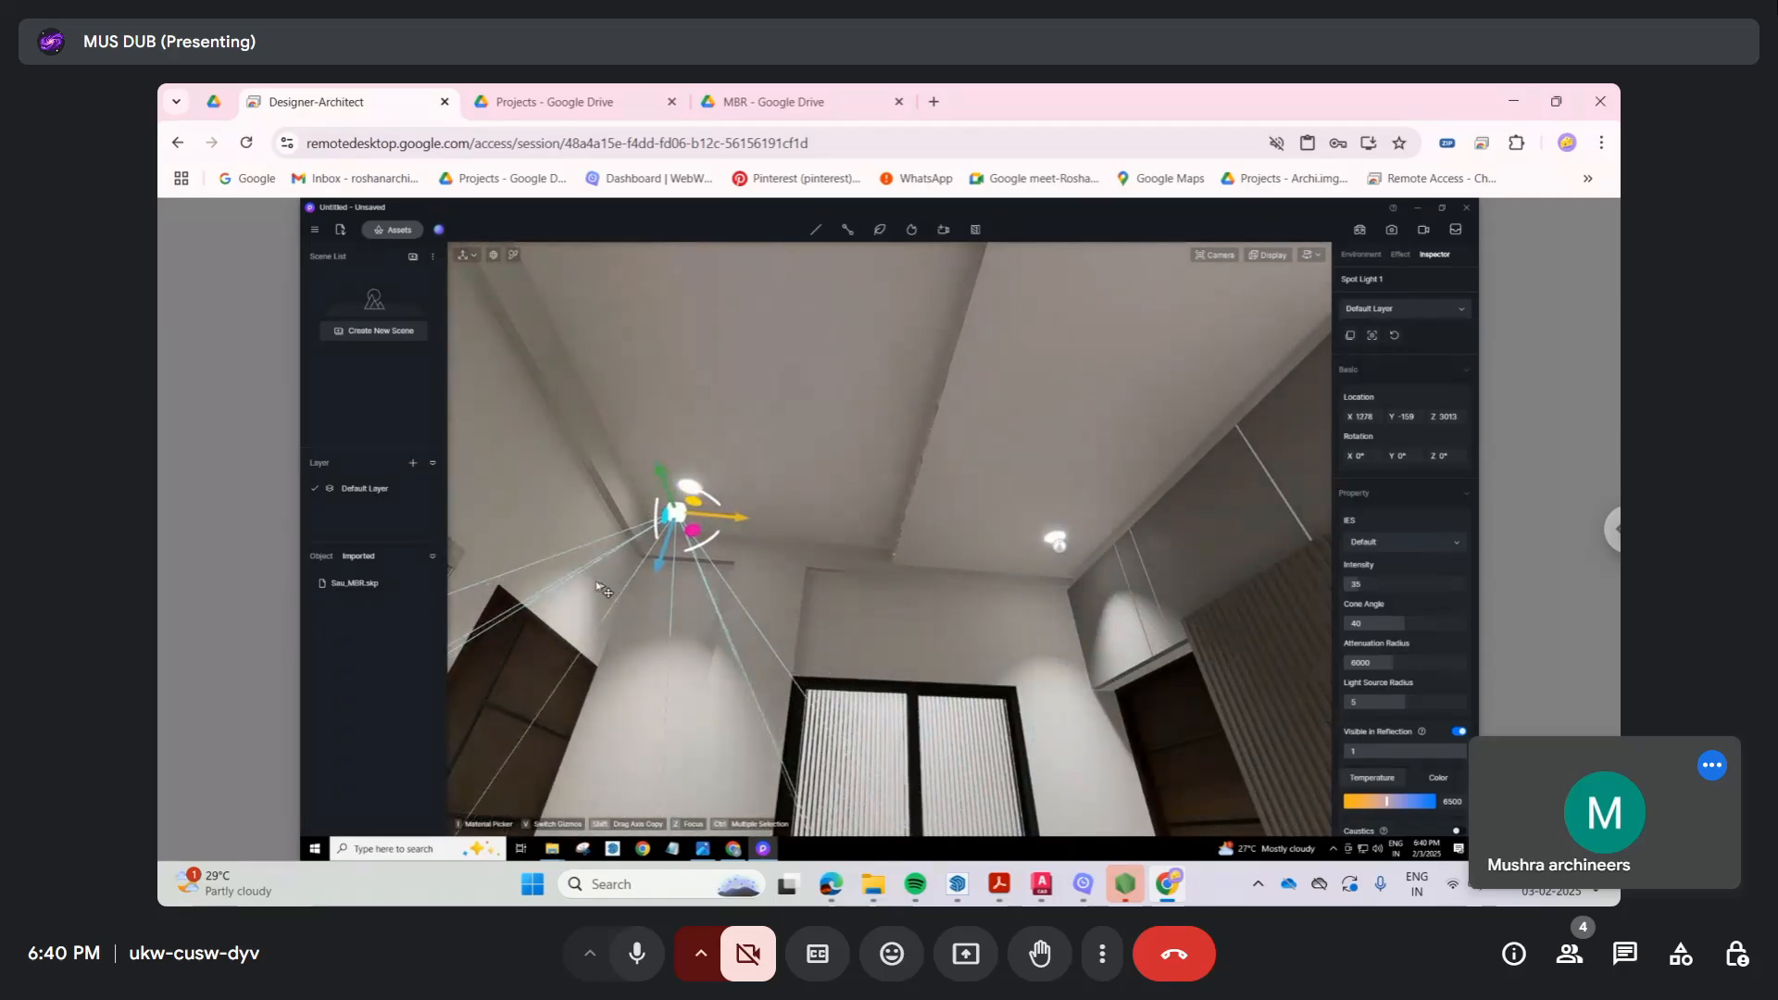
# Step: Examine the lighting around the room, from the sliding glass door and console to the bed wall and window
pyautogui.moveTo(894, 655); pyautogui.dragTo(865, 750, button='right')
pyautogui.click(810, 721)
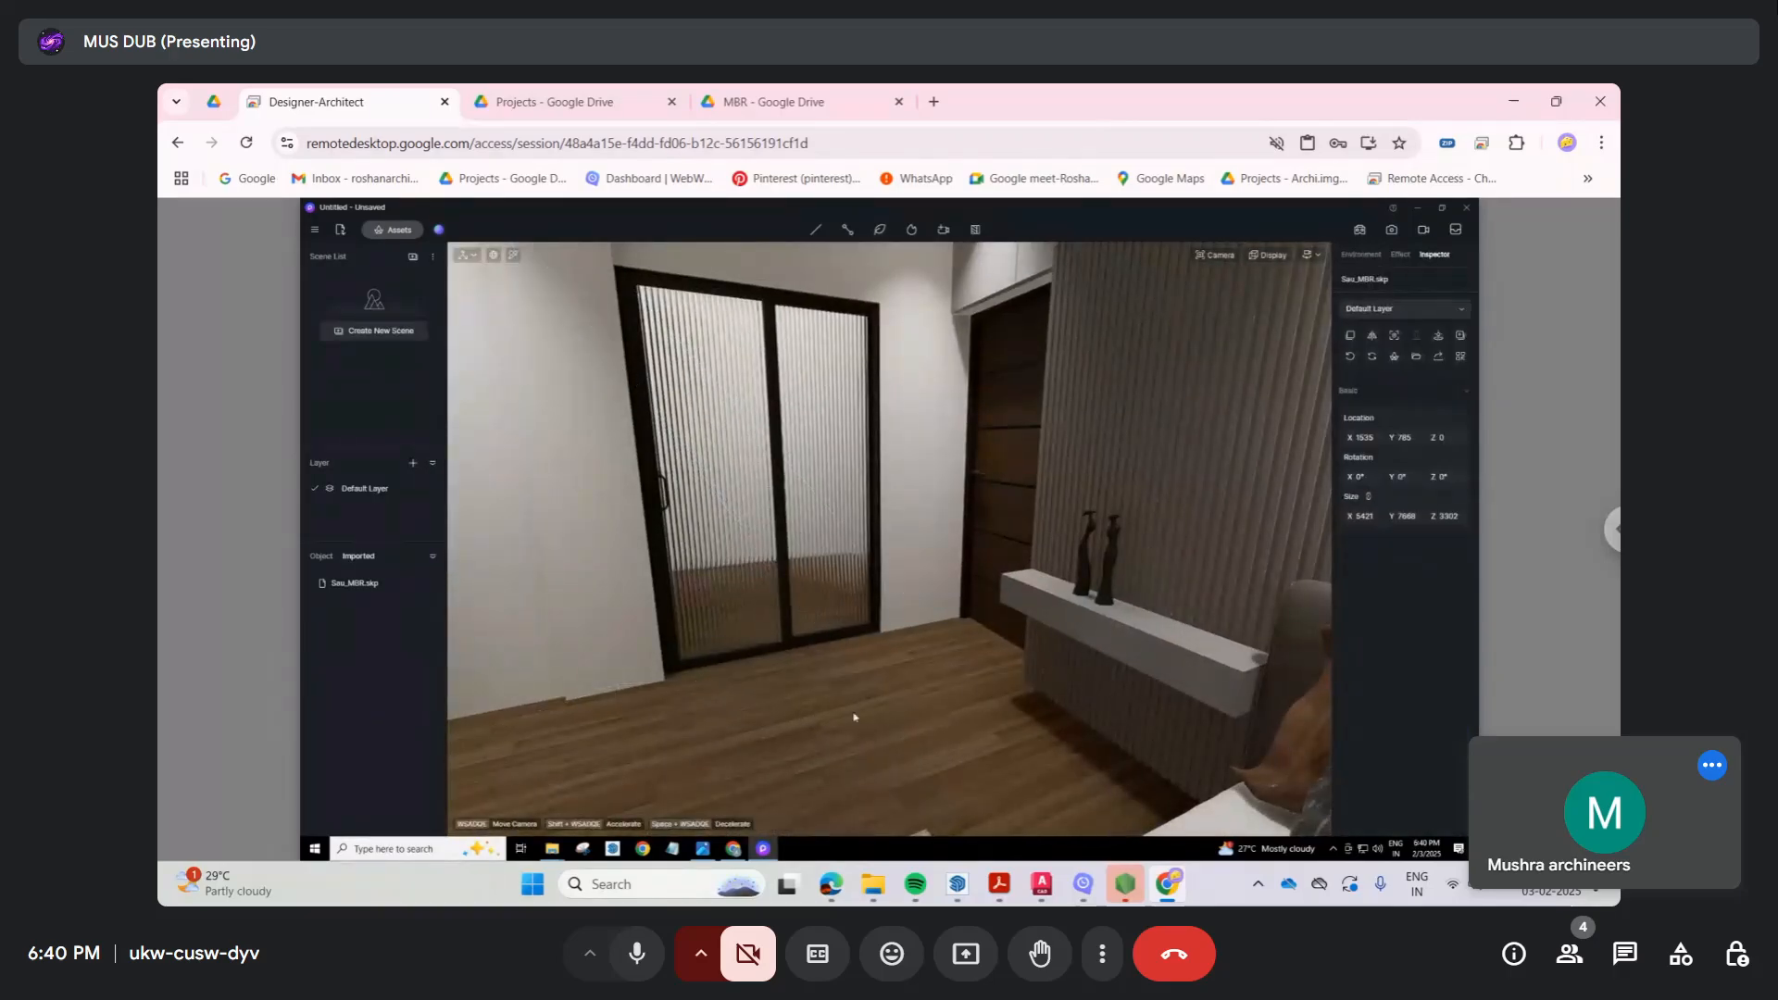
pyautogui.moveTo(997, 519); pyautogui.dragTo(1205, 609, button='right')
pyautogui.scroll(-6, 818, 629)
pyautogui.scroll(7, 1205, 609)
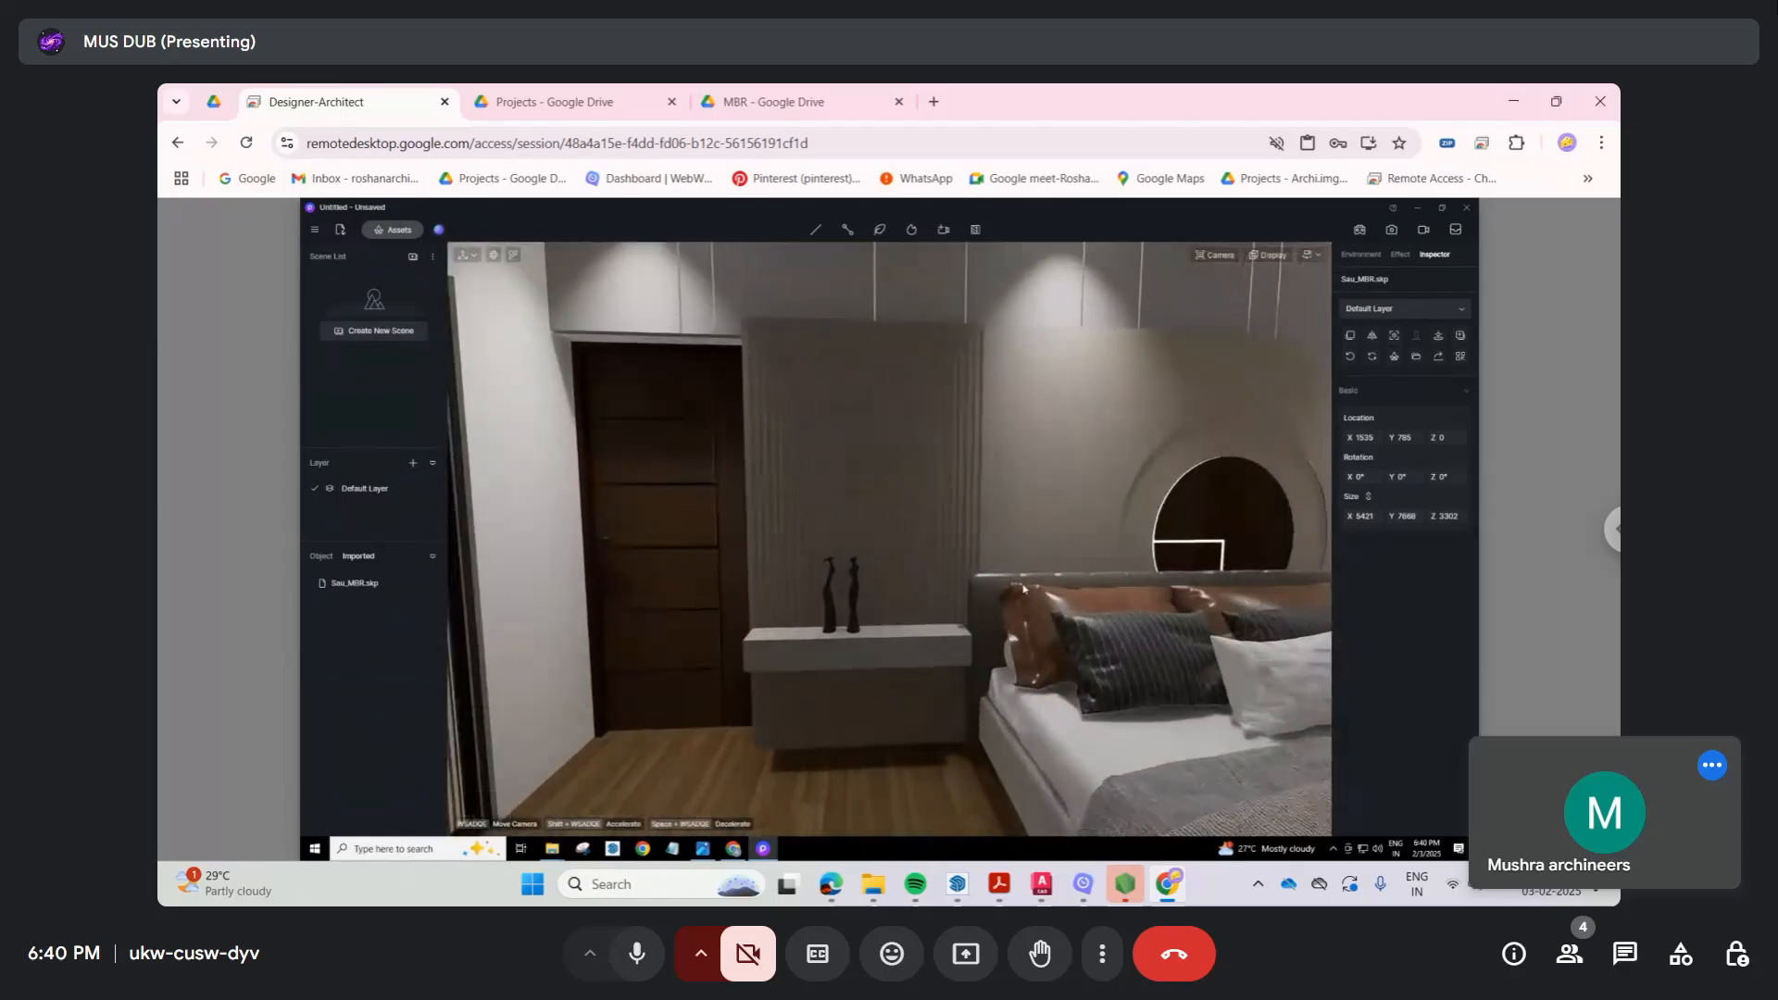
pyautogui.scroll(-6, 1145, 555)
pyautogui.moveTo(1281, 525); pyautogui.dragTo(1010, 572, button='right')
pyautogui.scroll(5, 979, 587)
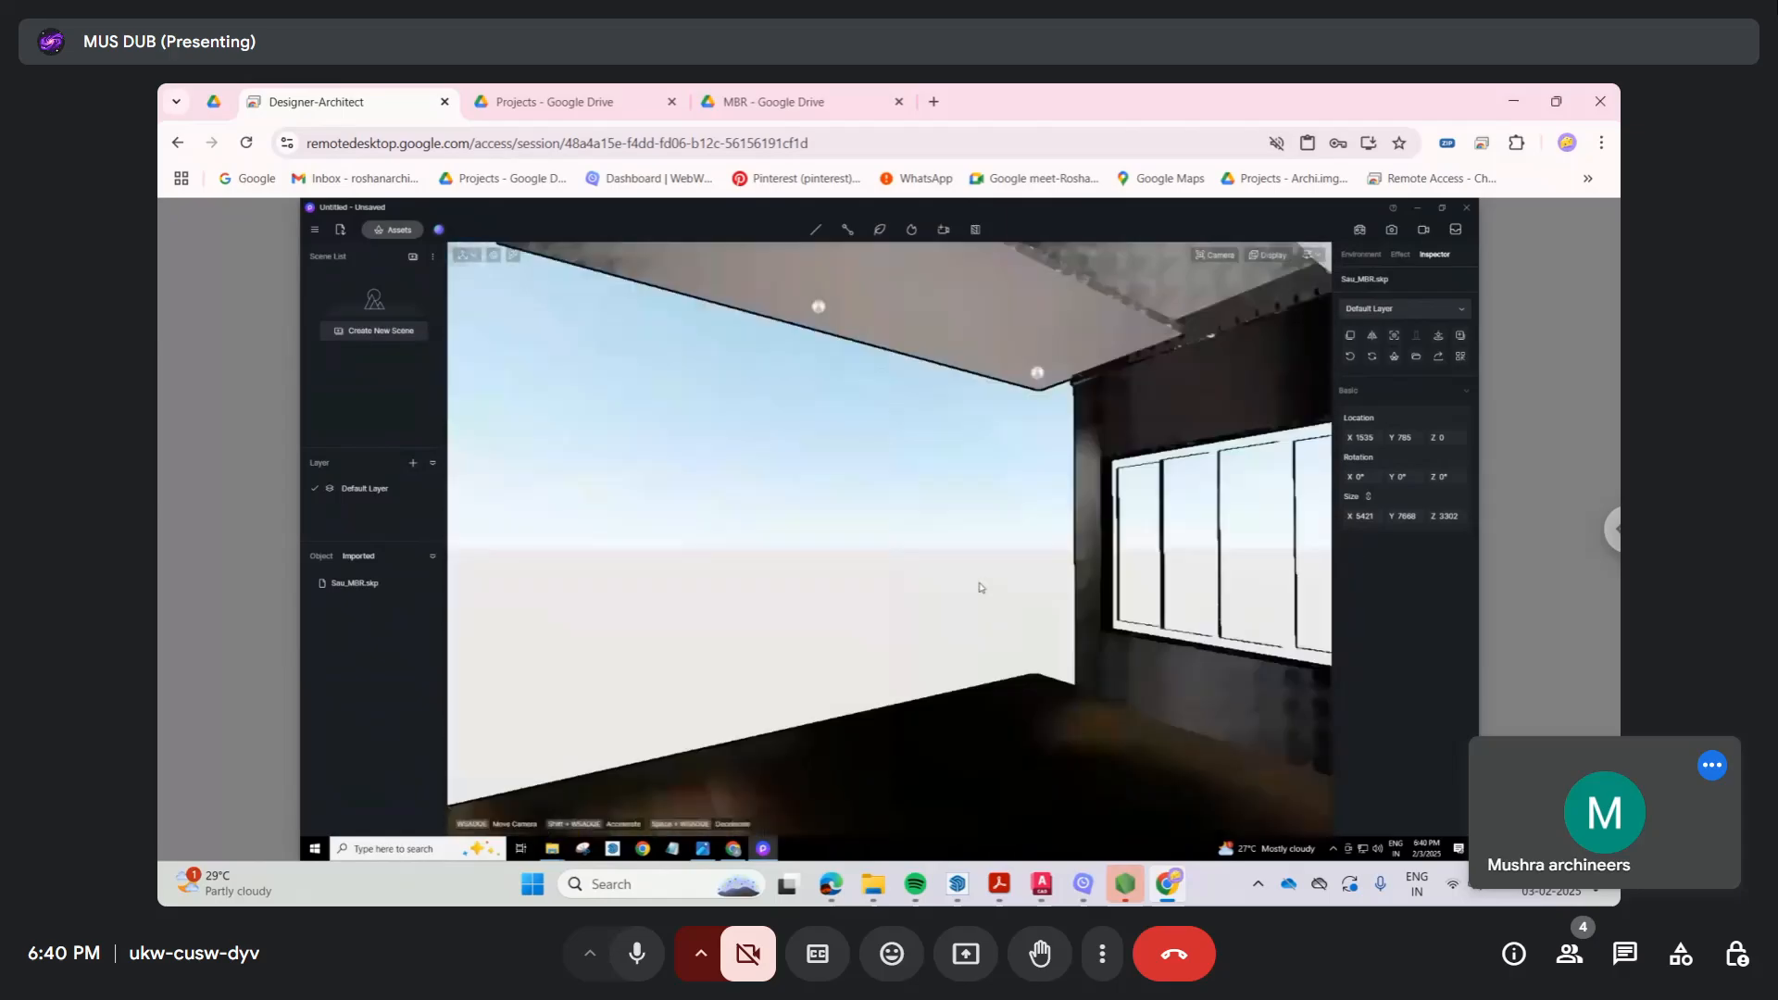
pyautogui.press('a')
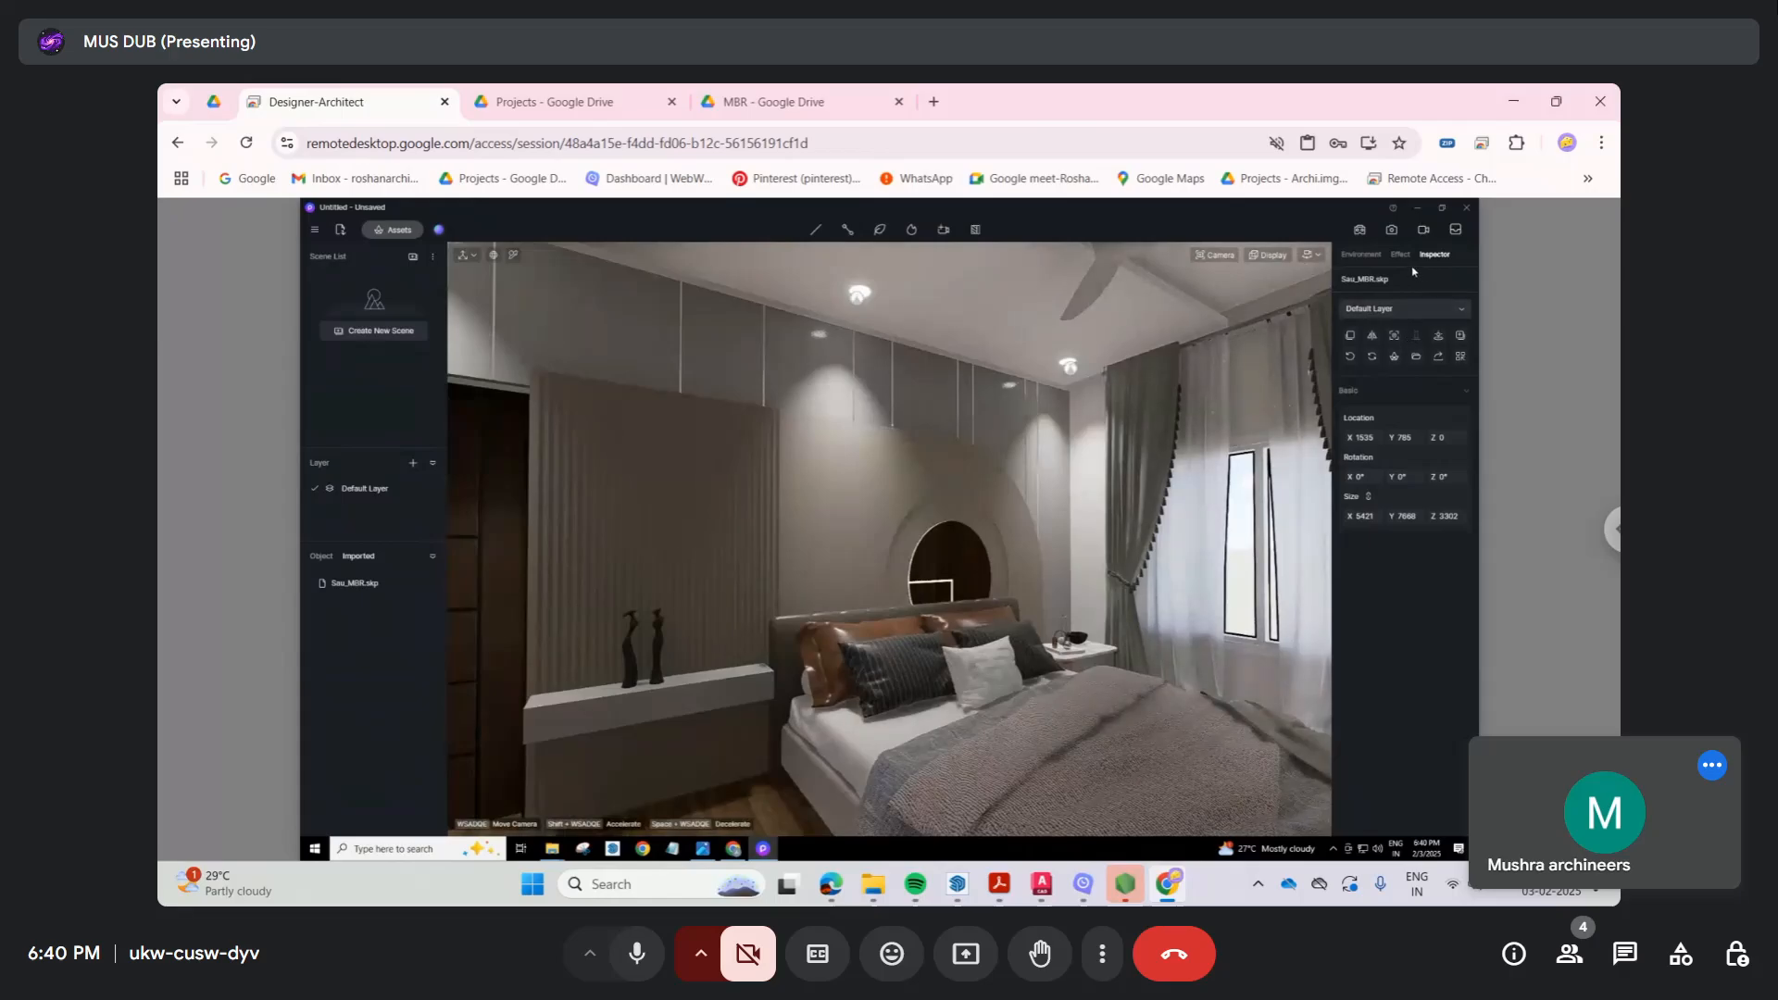
# Step: Raise the post-processing exposure to 0.22
pyautogui.click(1400, 255)
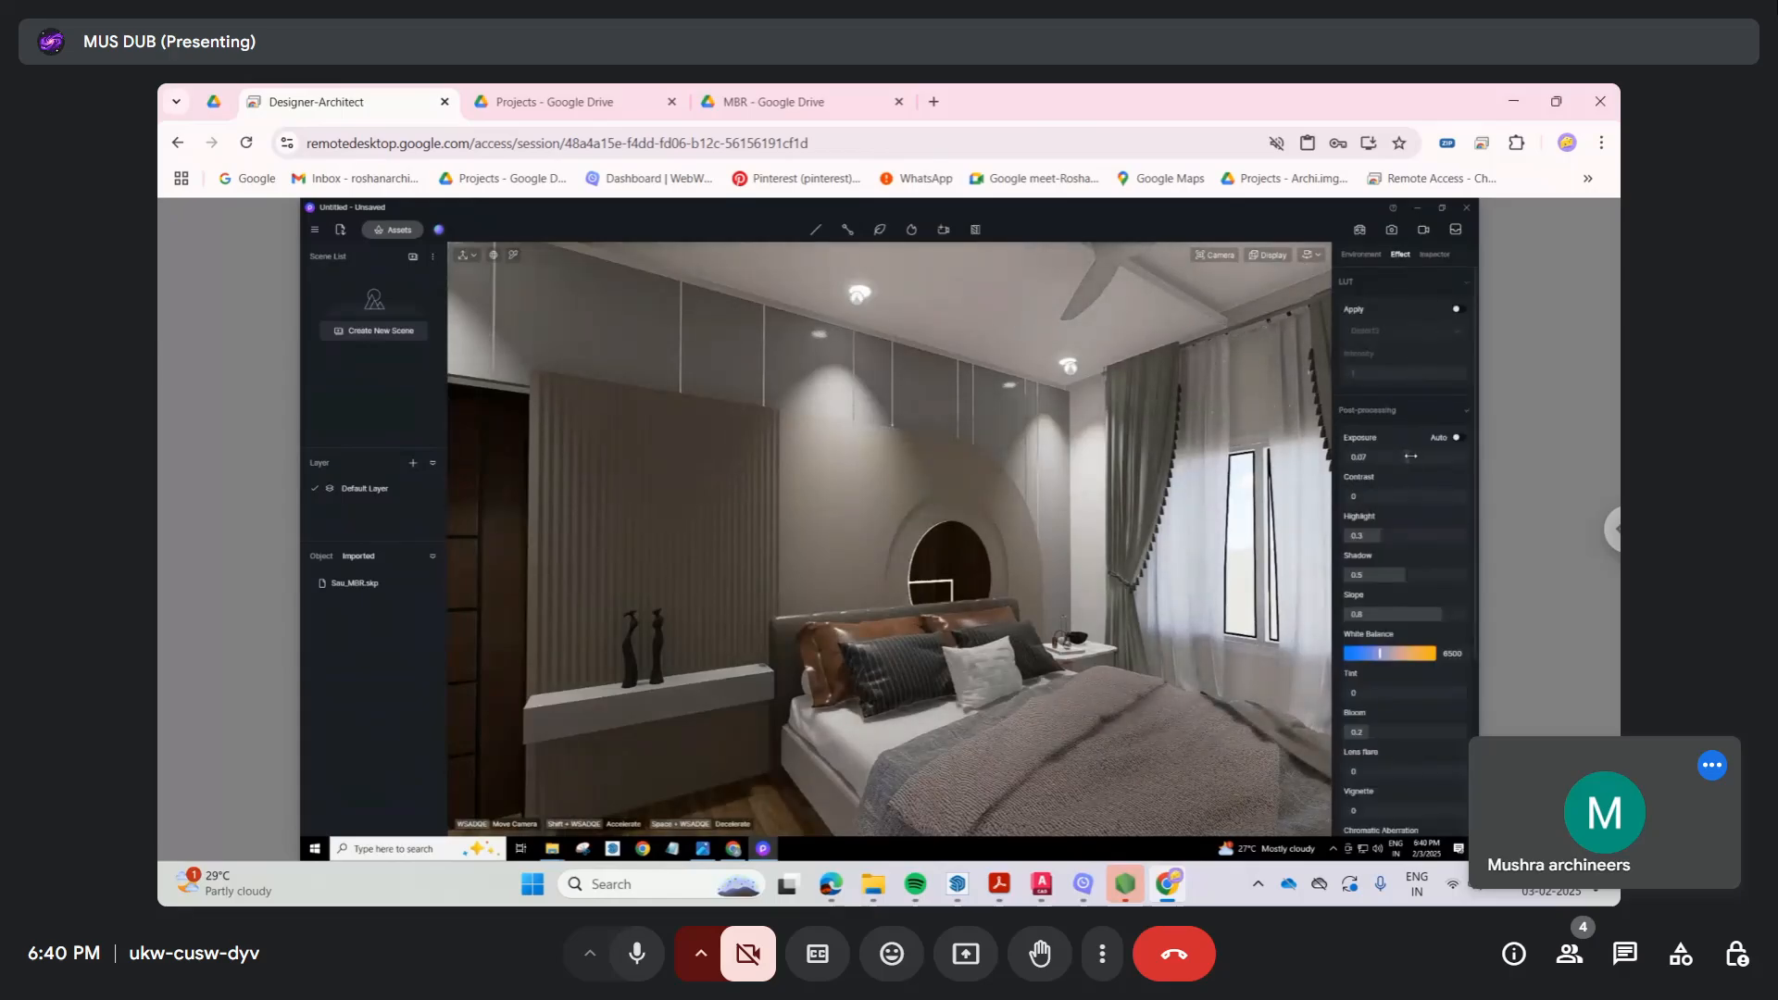
pyautogui.moveTo(1418, 456); pyautogui.dragTo(1421, 455)
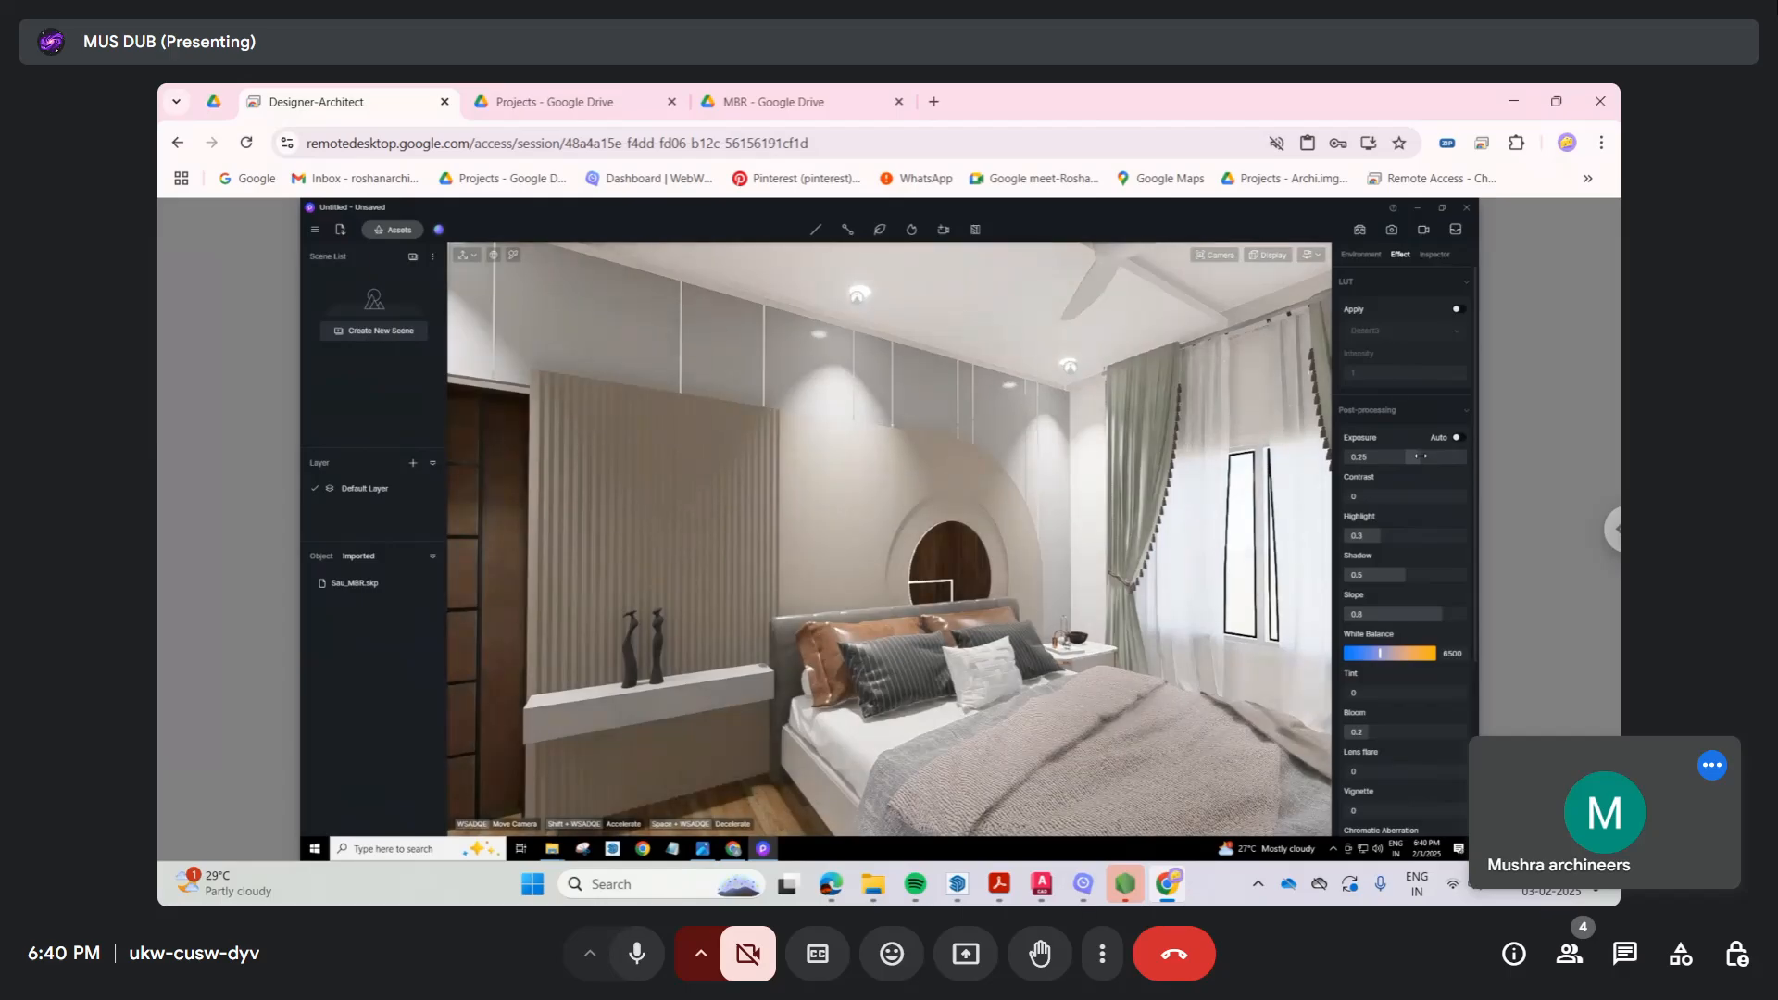
pyautogui.moveTo(1418, 456); pyautogui.dragTo(1419, 456)
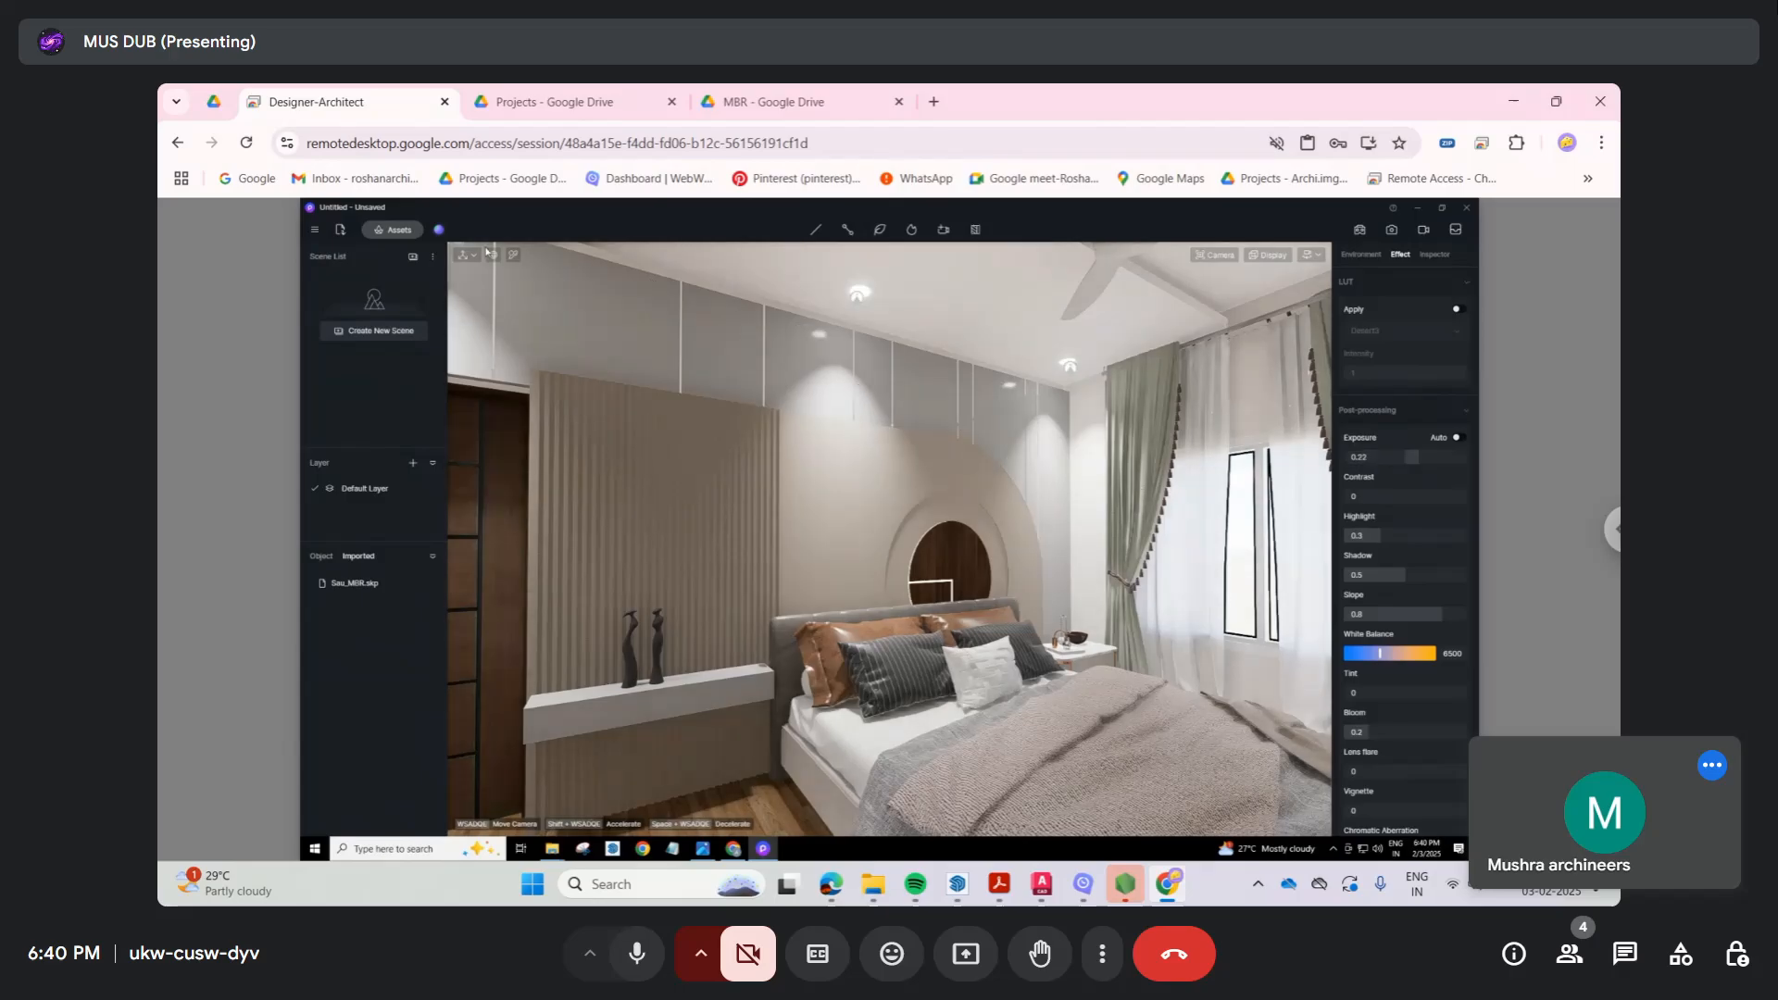
# Step: Set the roughness of the brown leather pillow material to 0.53 and deselect it
pyautogui.click(876, 628)
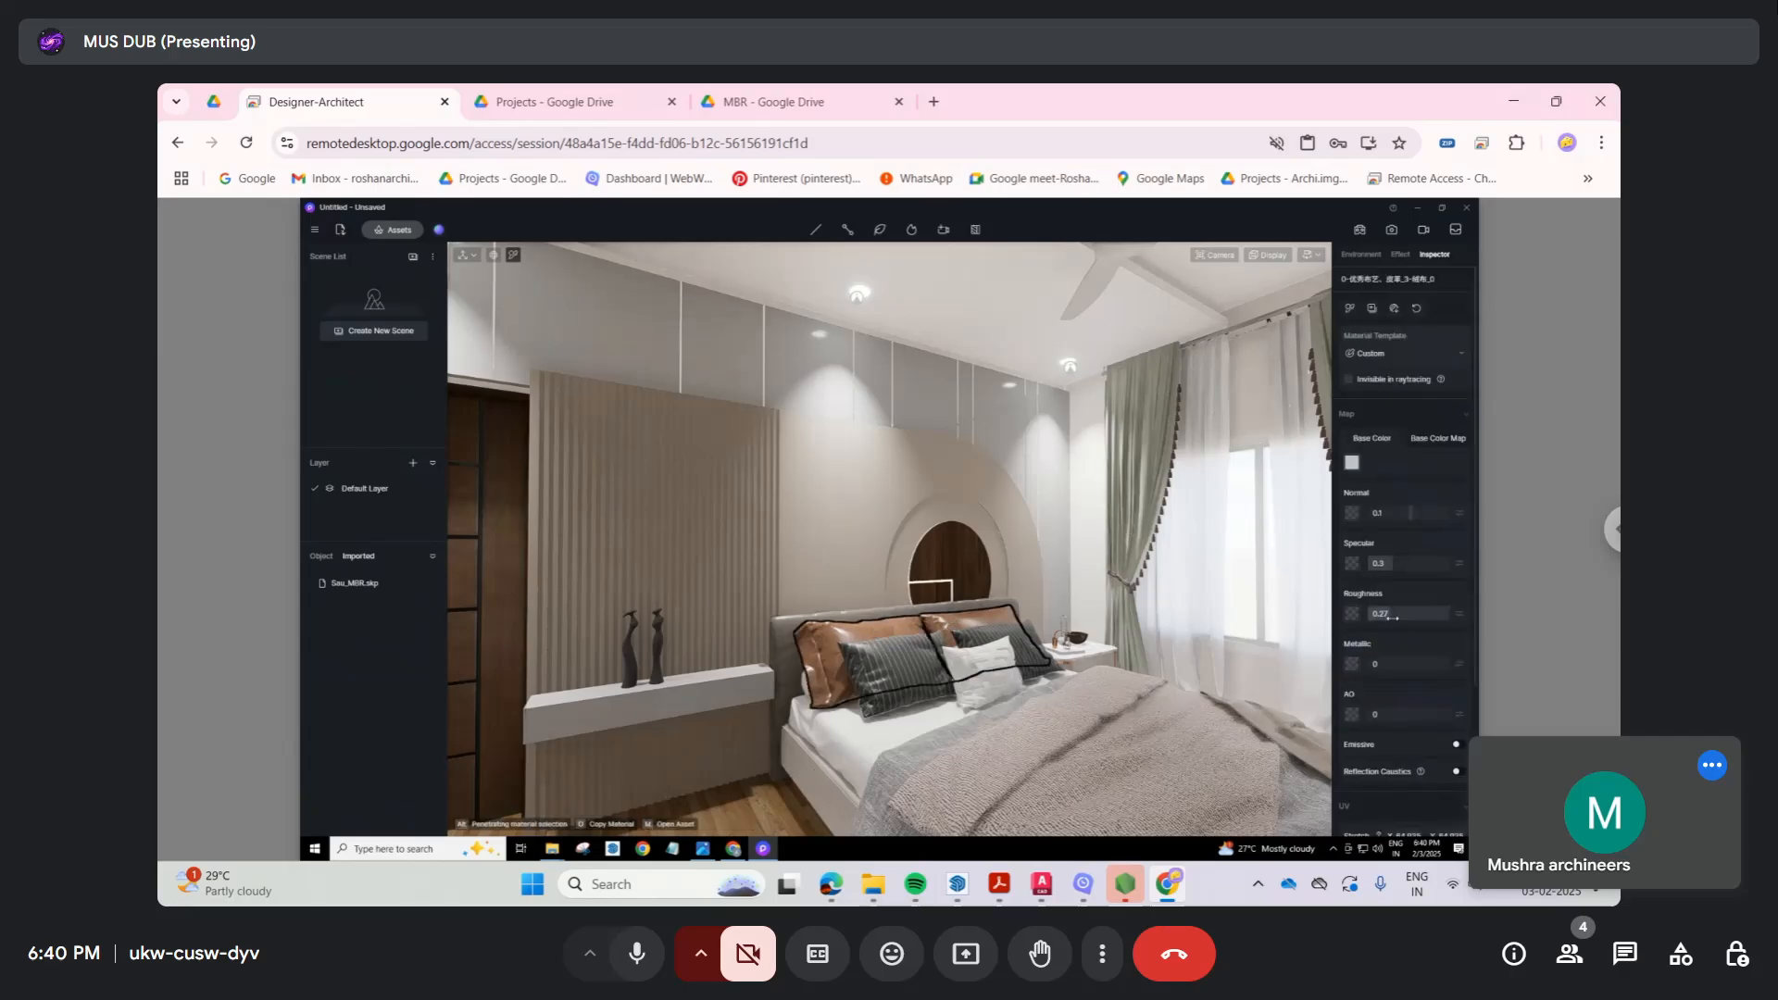
pyautogui.click(1398, 618)
pyautogui.moveTo(1399, 617); pyautogui.dragTo(1411, 618)
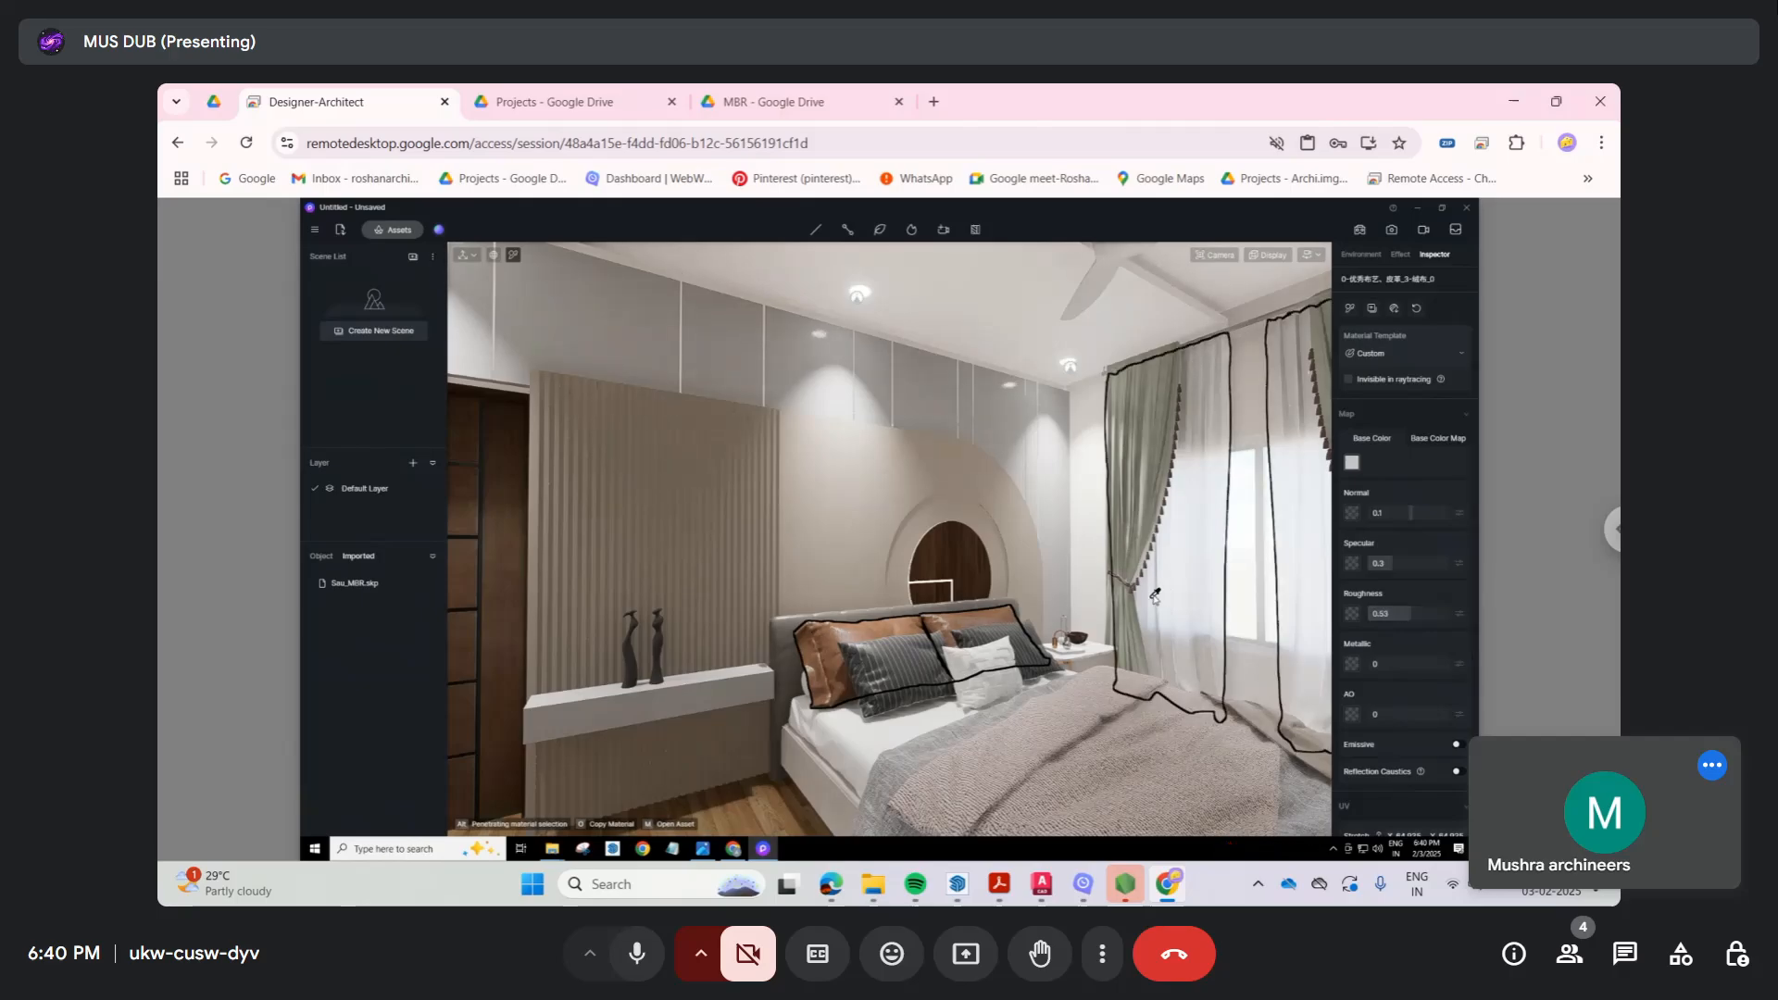
pyautogui.press('Escape')
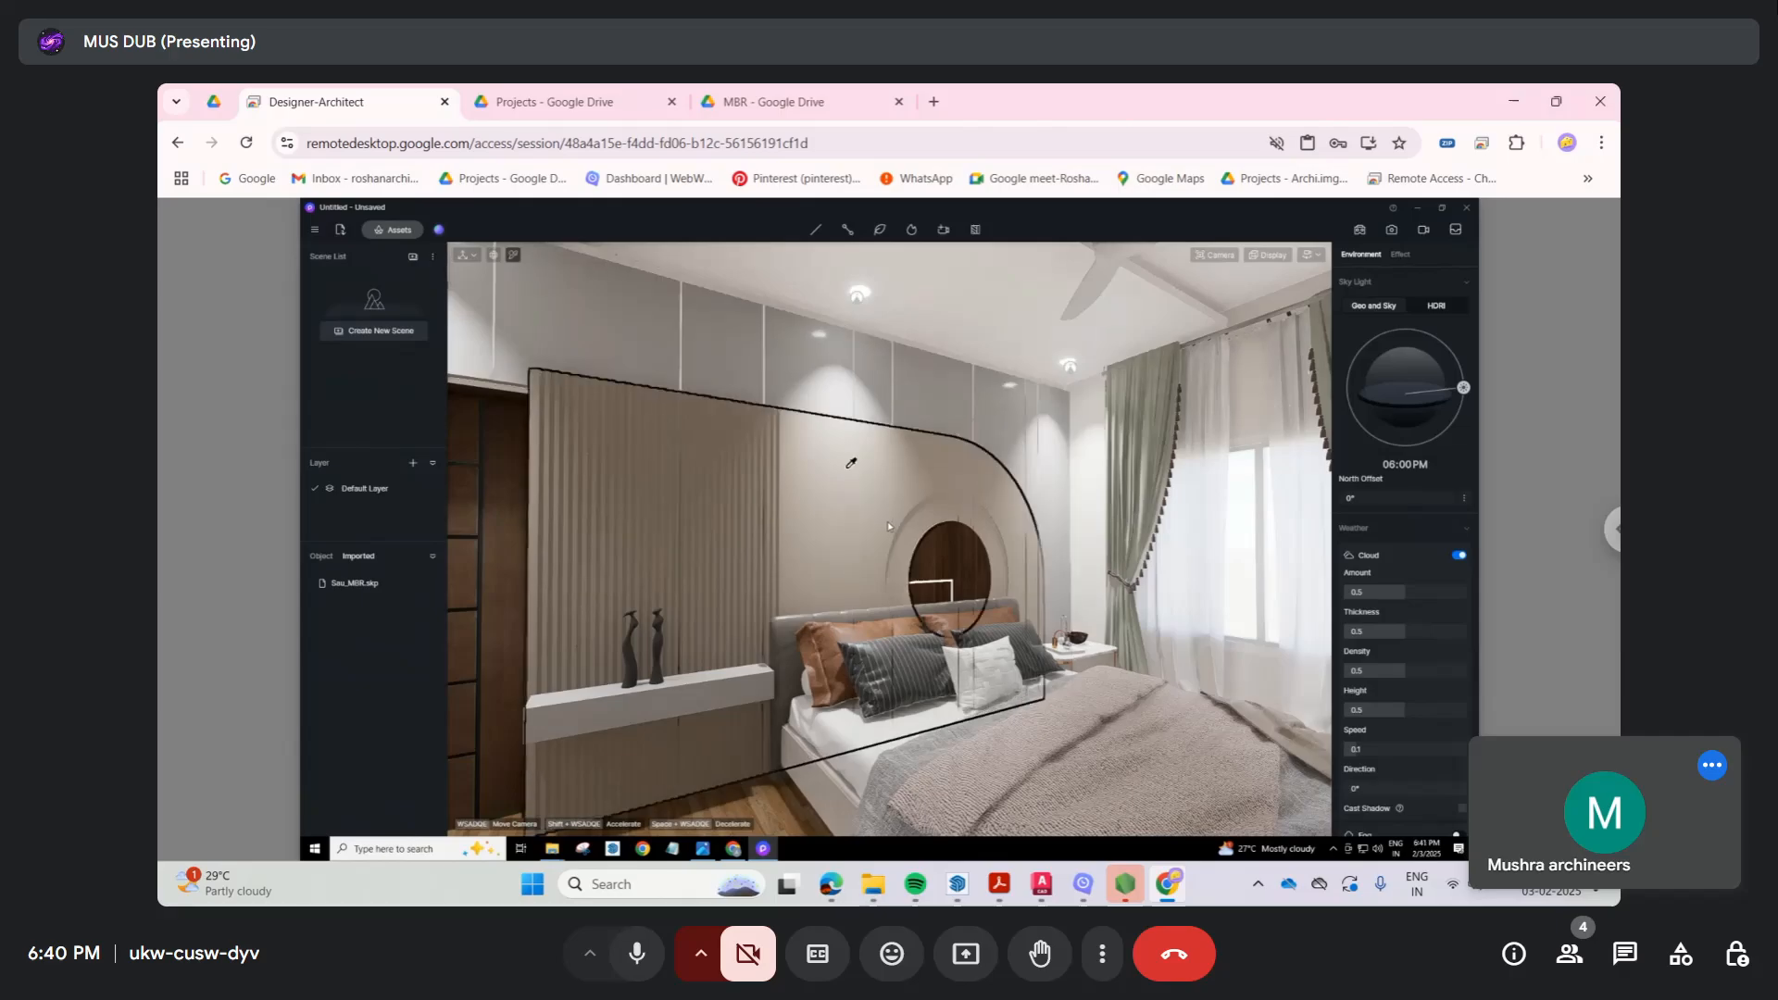
# Step: Darken the base color of the beige bed-wall panel material by setting its V value to 53
pyautogui.click(865, 500)
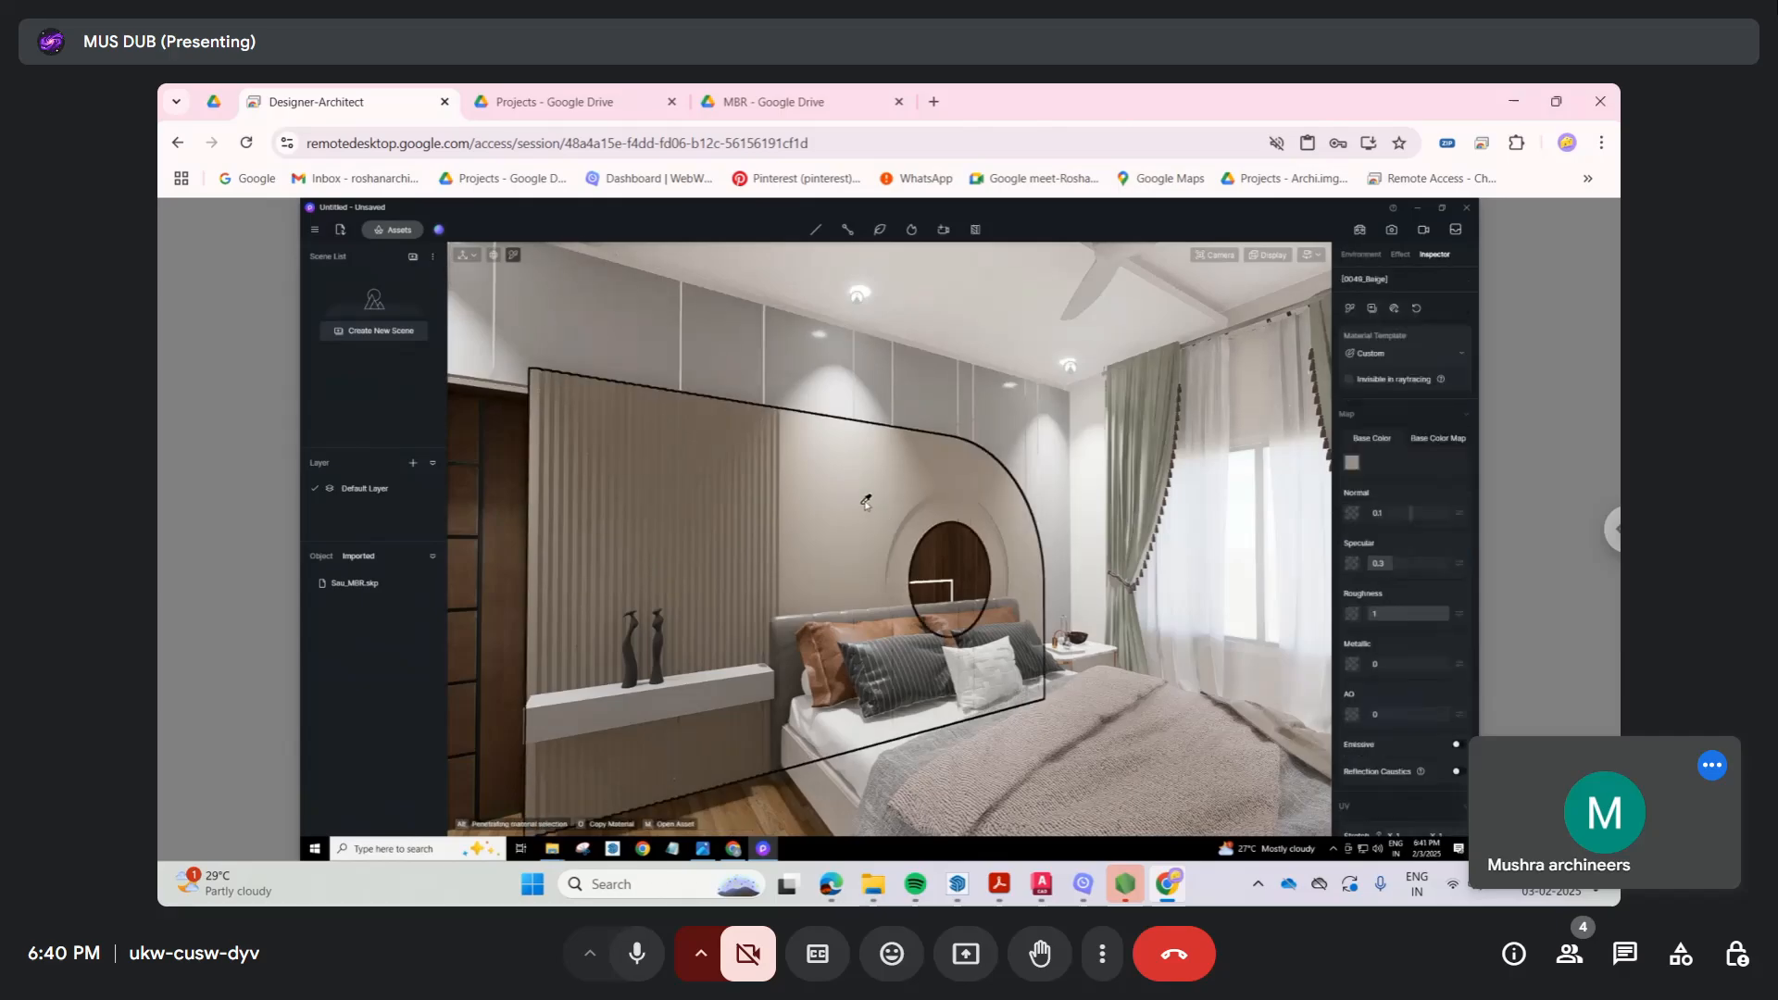
pyautogui.click(1351, 462)
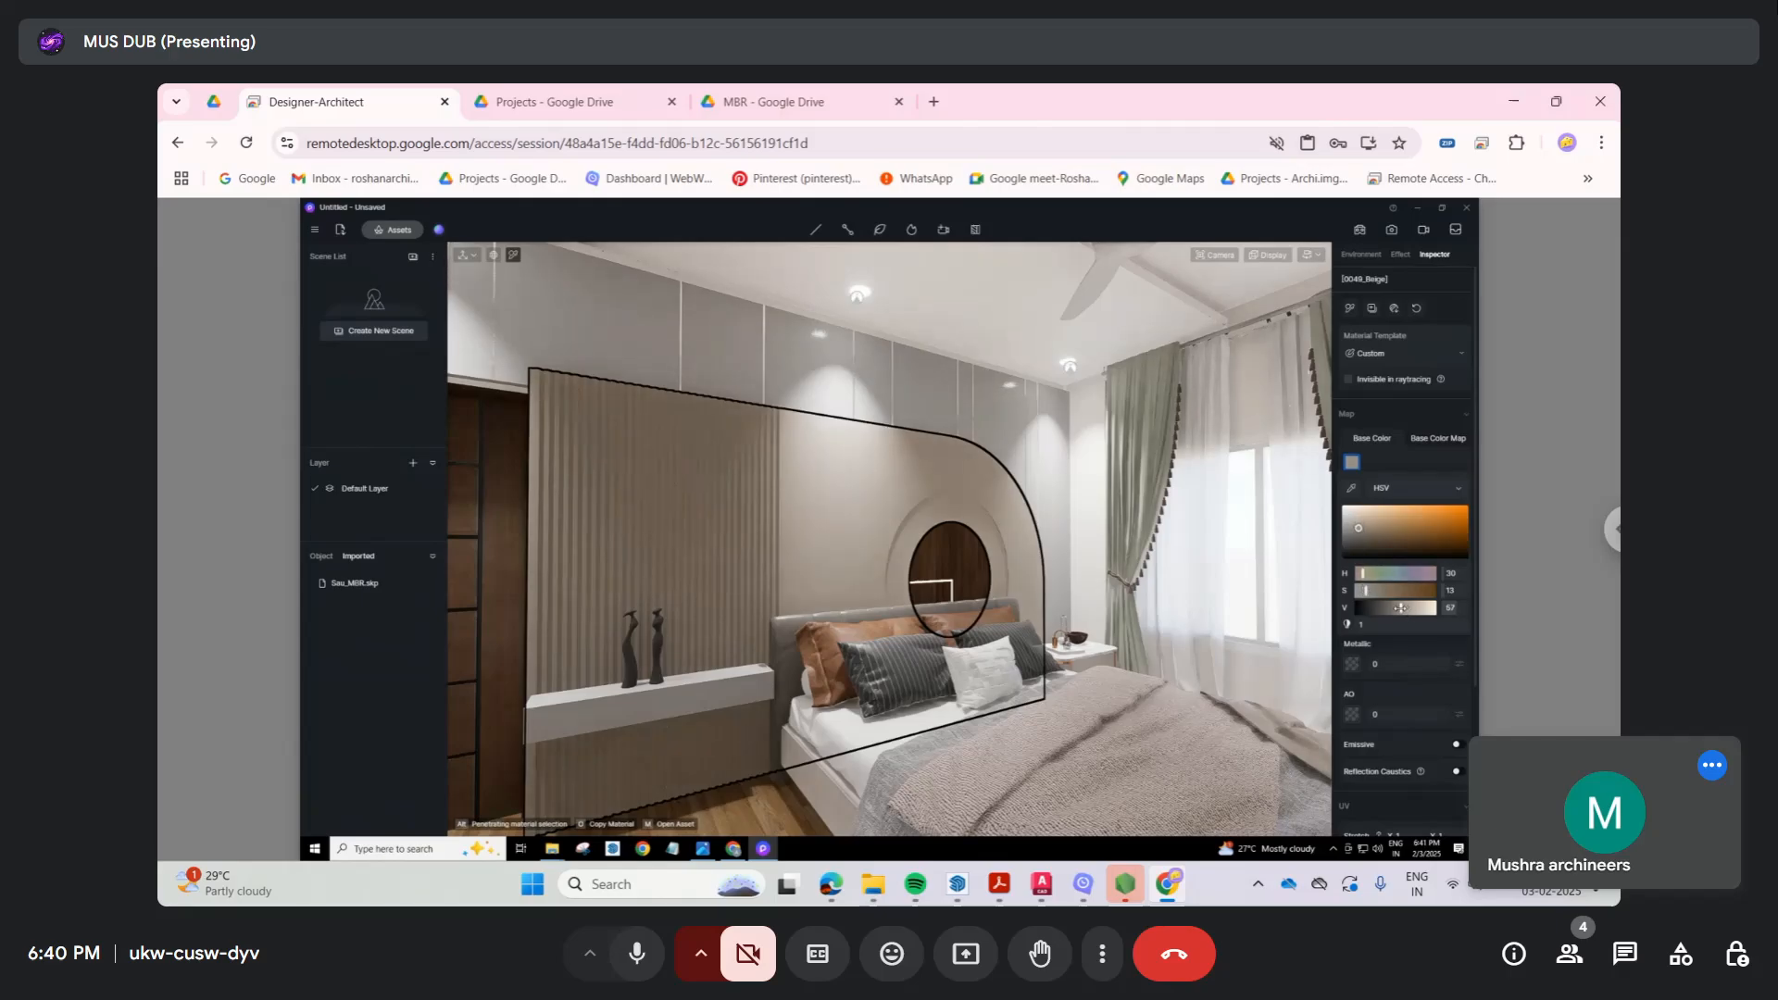
pyautogui.moveTo(1403, 607); pyautogui.dragTo(1399, 607)
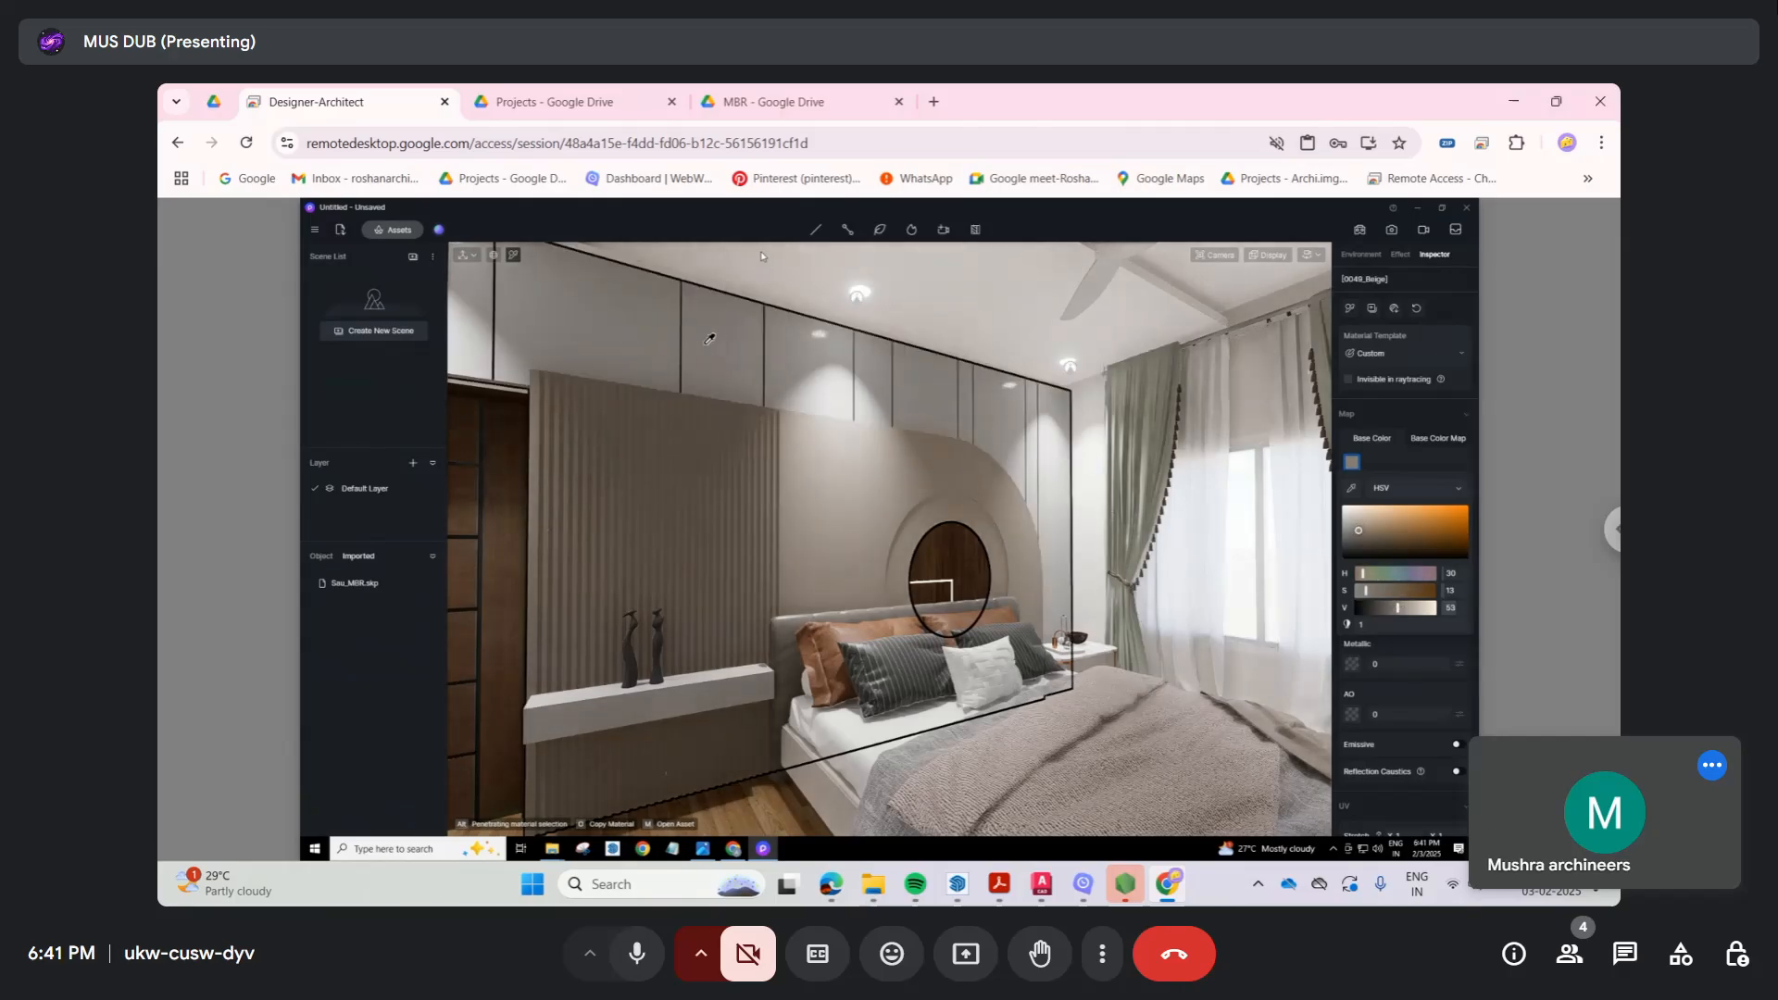
# Step: Darken the base color of the light gray panels above the bed wall to V 51 and deselect the material
pyautogui.click(513, 257)
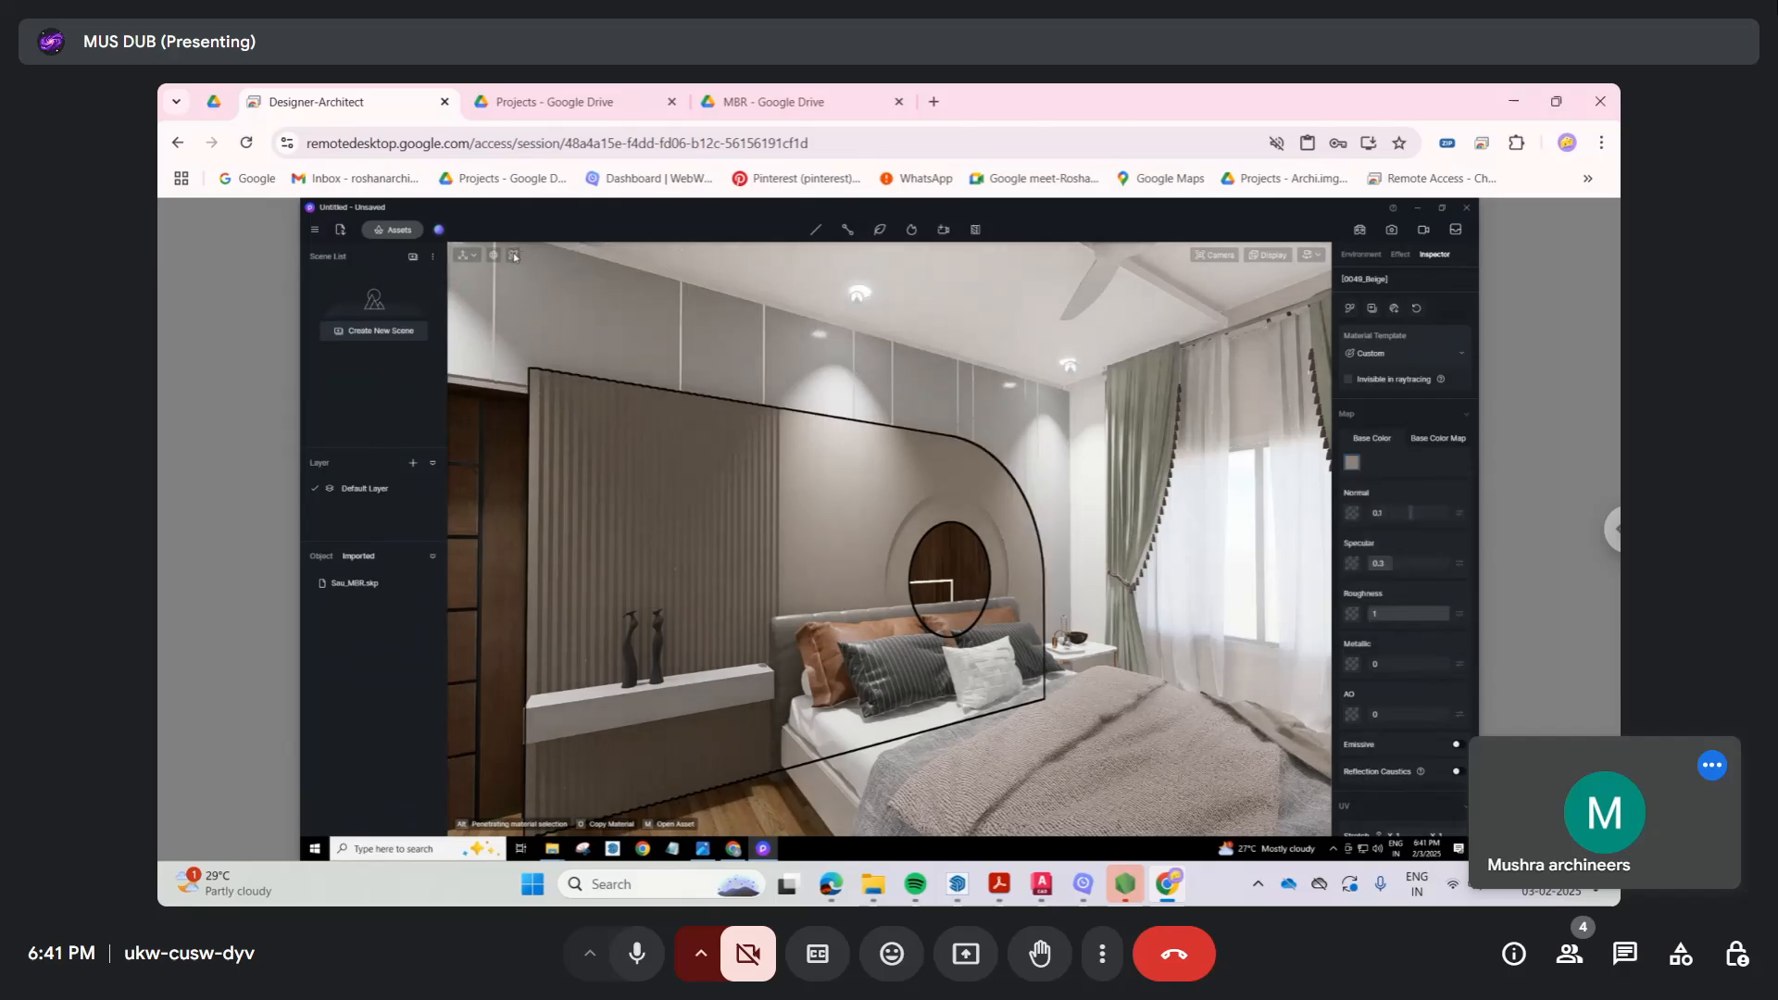
pyautogui.click(513, 255)
pyautogui.click(650, 309)
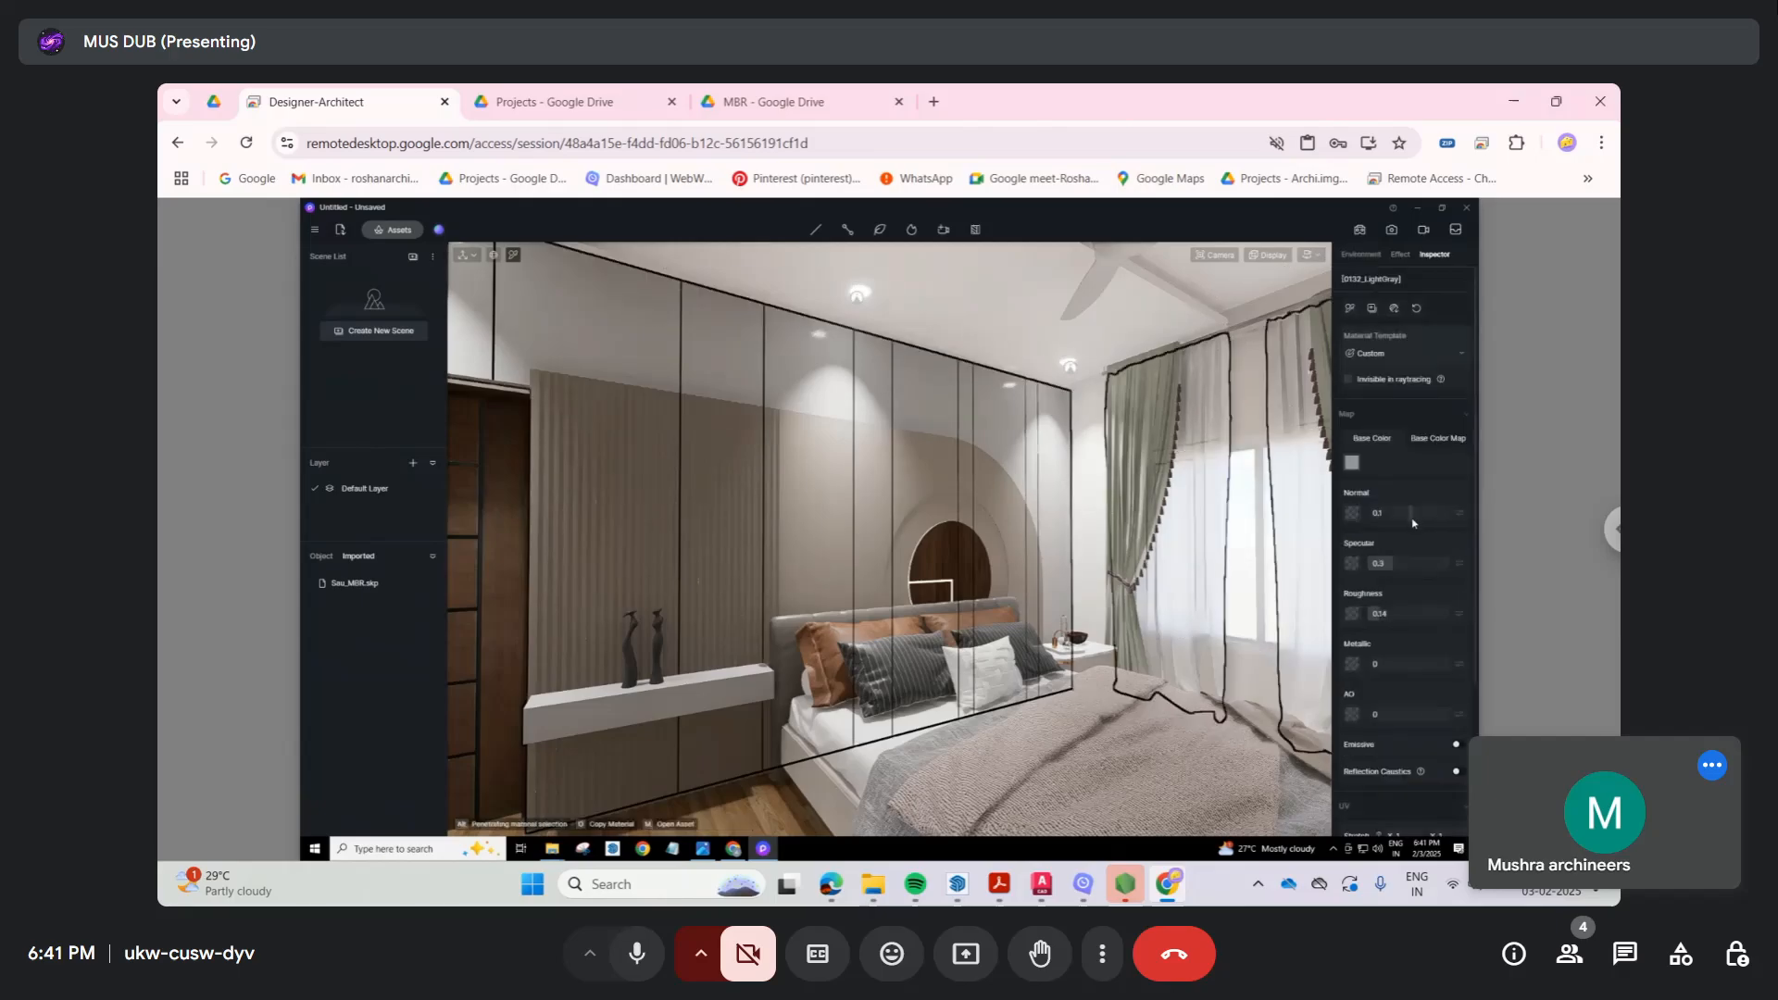
pyautogui.click(1351, 462)
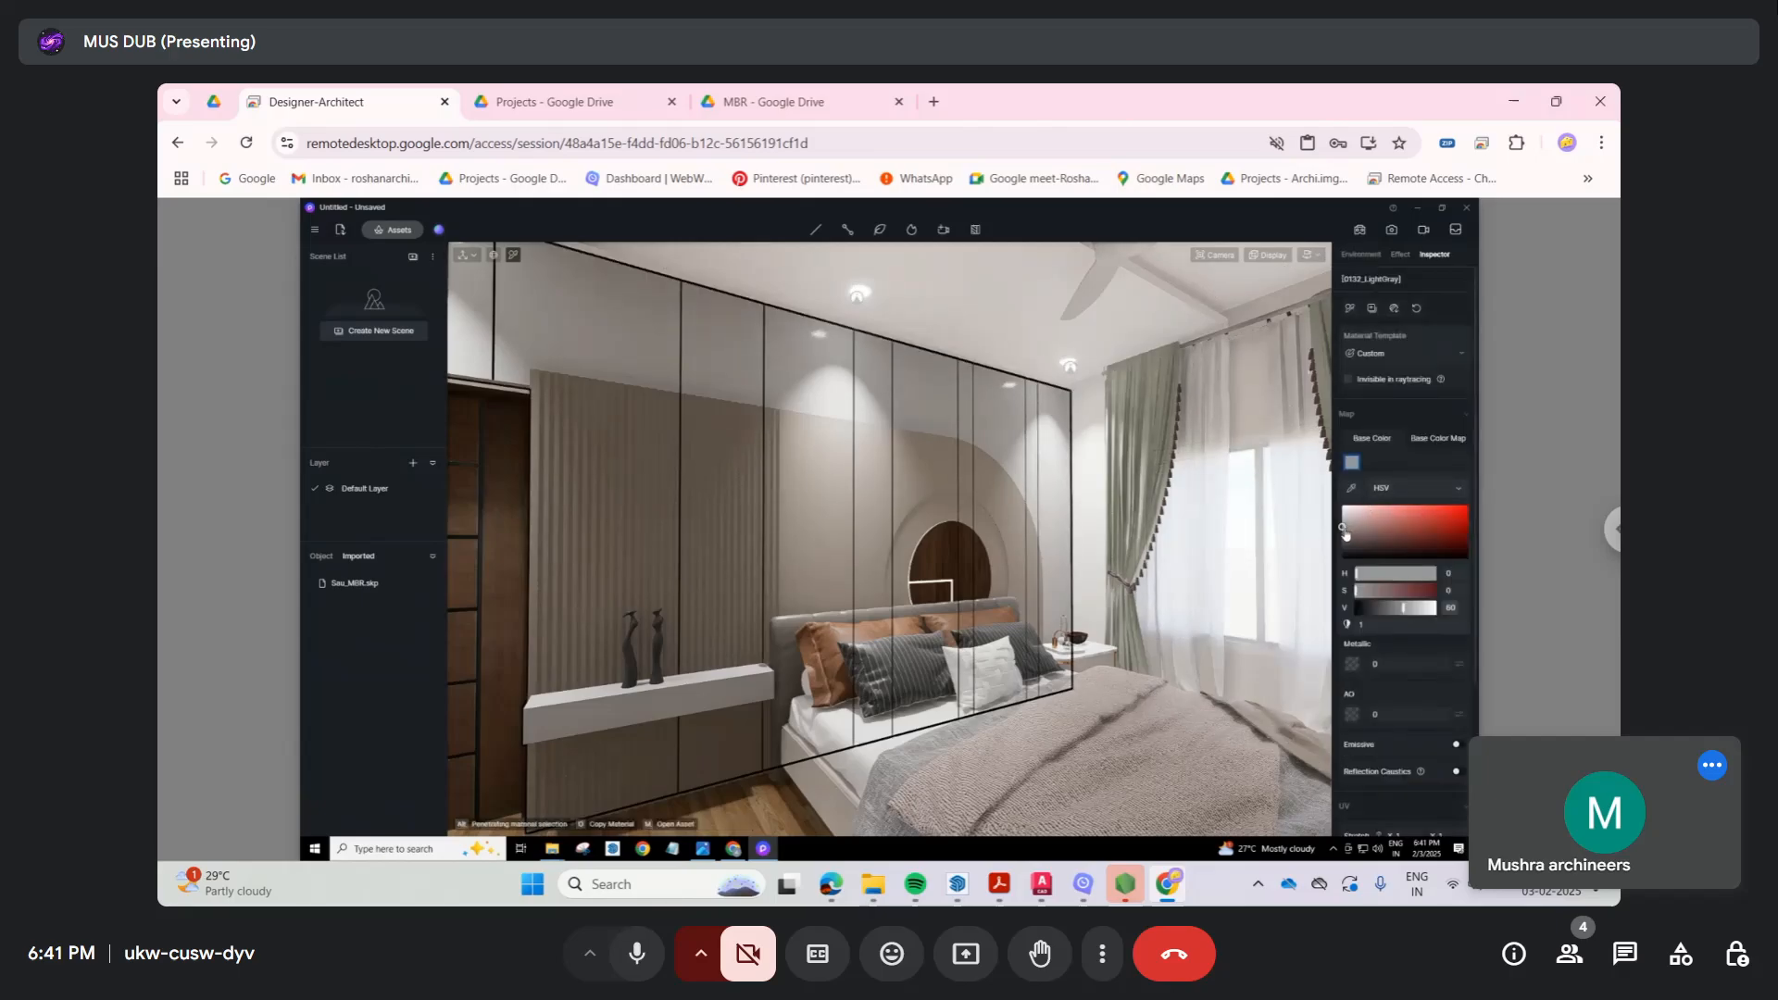
pyautogui.moveTo(1344, 535); pyautogui.dragTo(1342, 539)
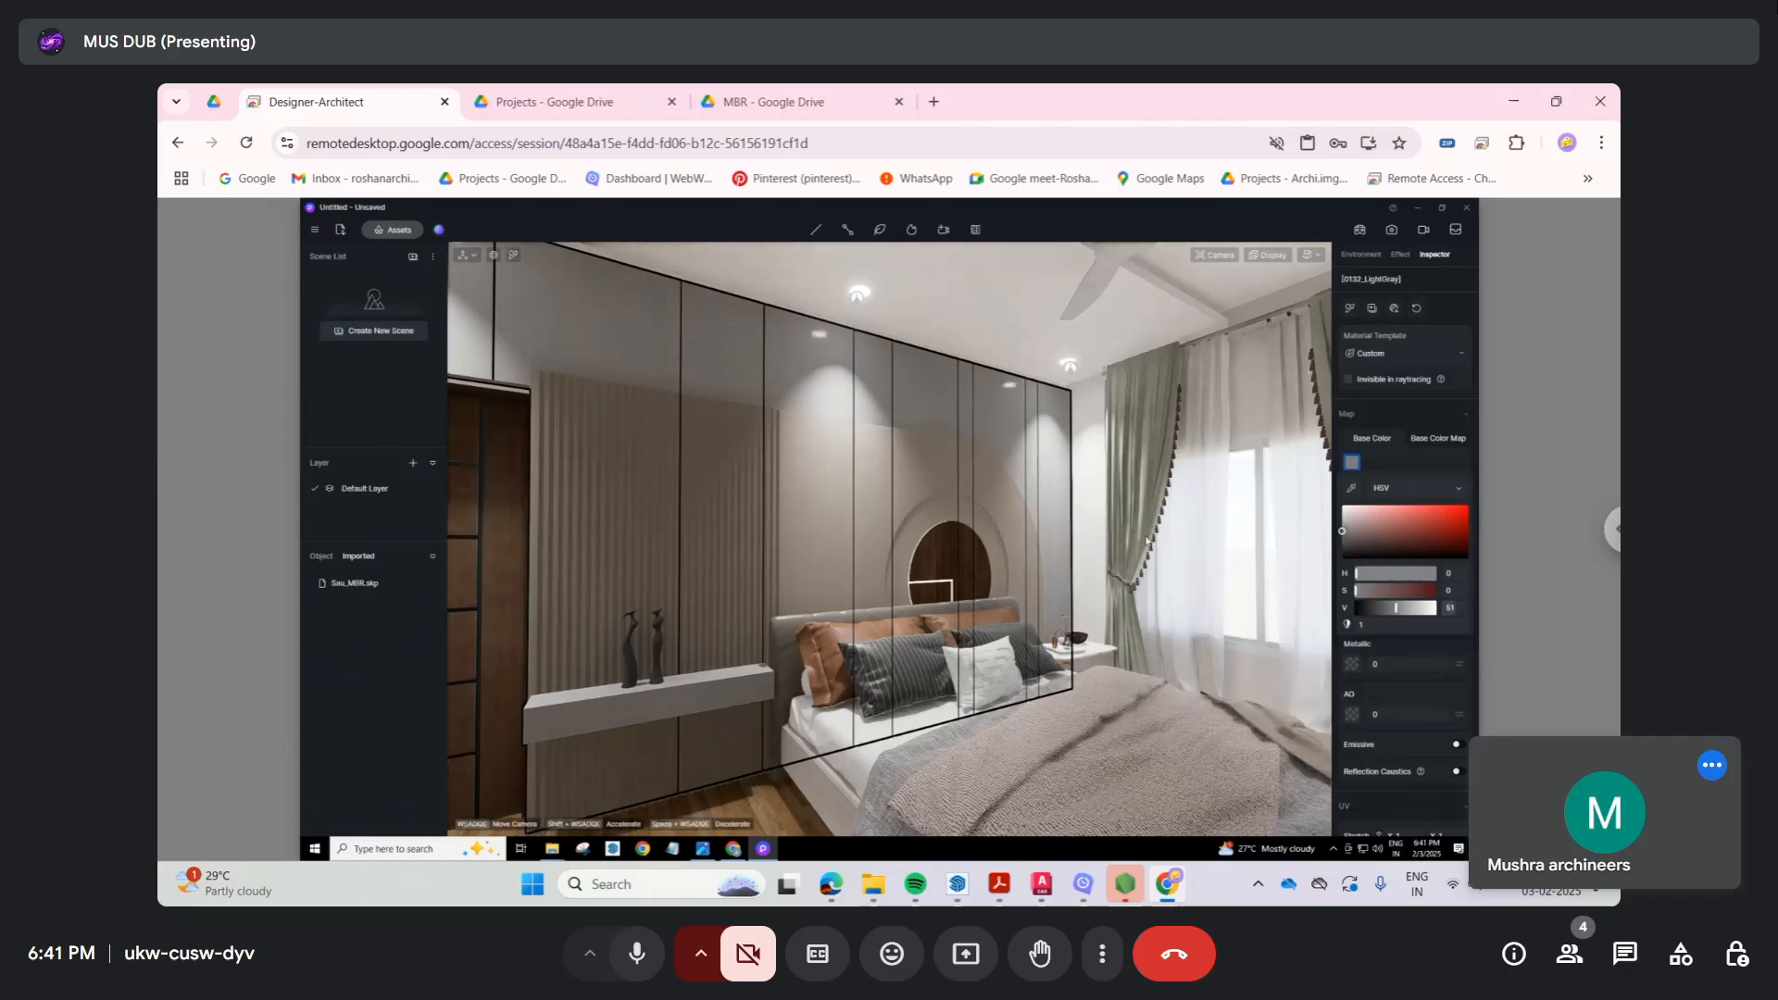
pyautogui.press('Escape')
# Step: Place a strip light on the ceiling cove edge above the bed wall
pyautogui.moveTo(1031, 545); pyautogui.dragTo(972, 518, button='right')
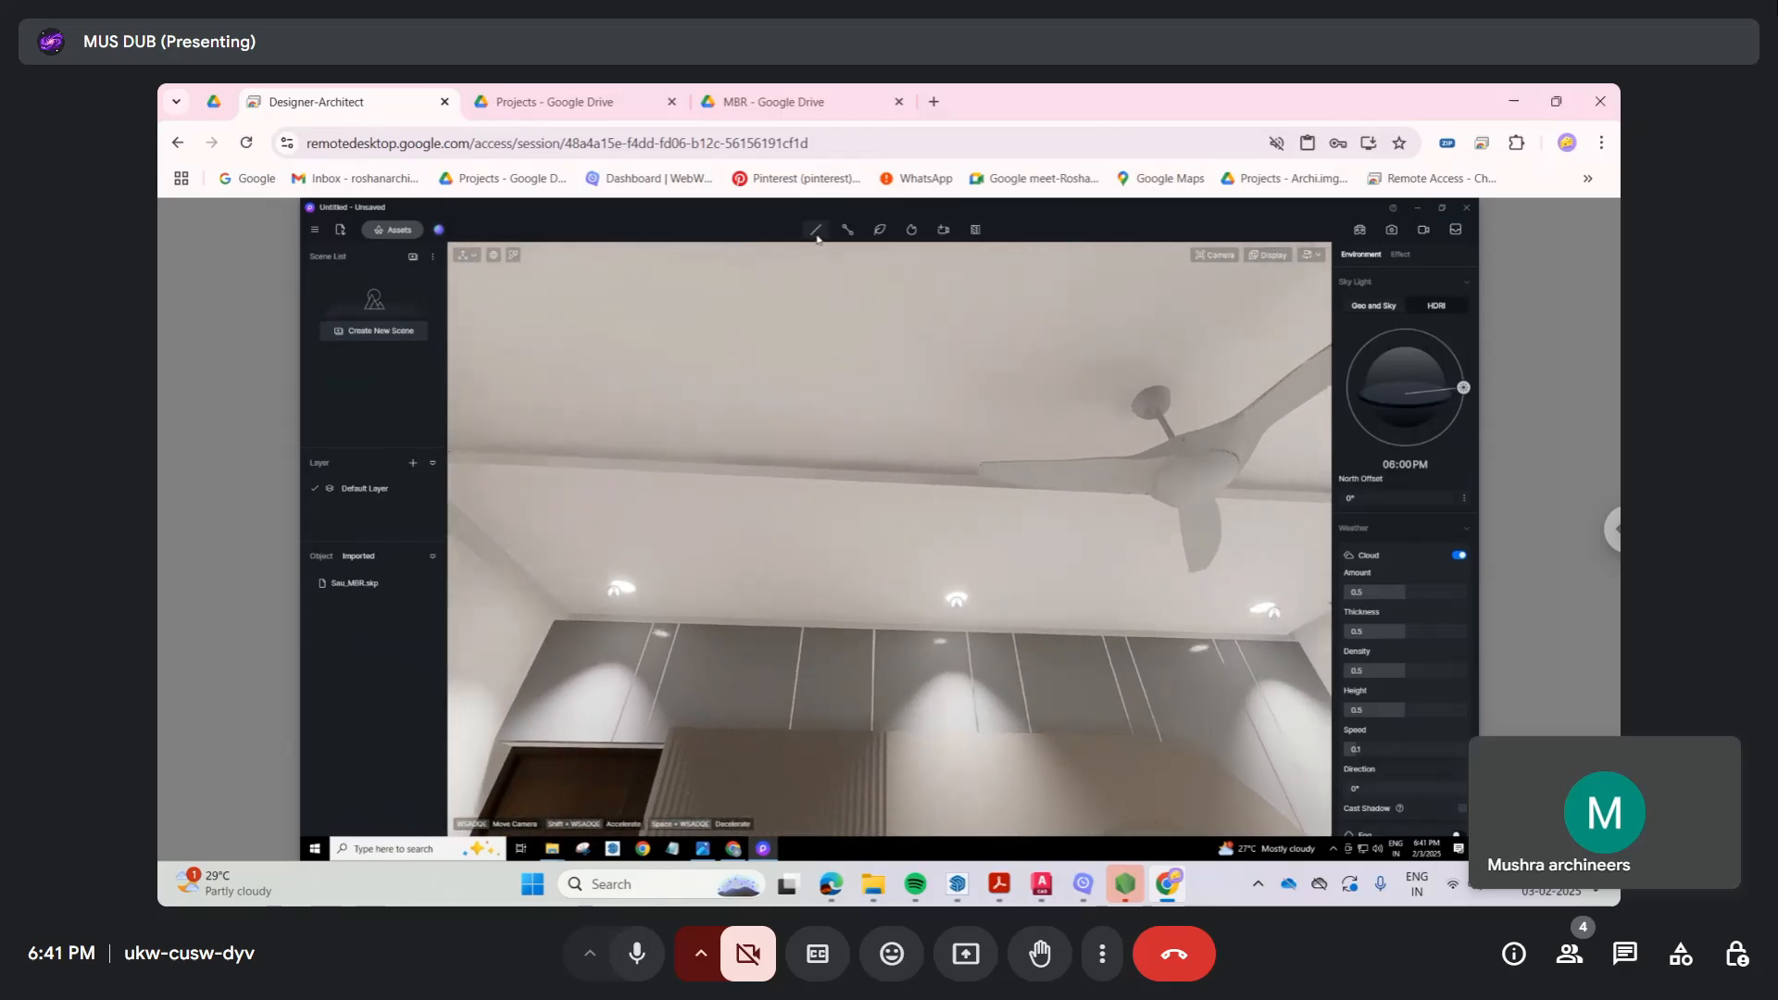
pyautogui.moveTo(816, 234)
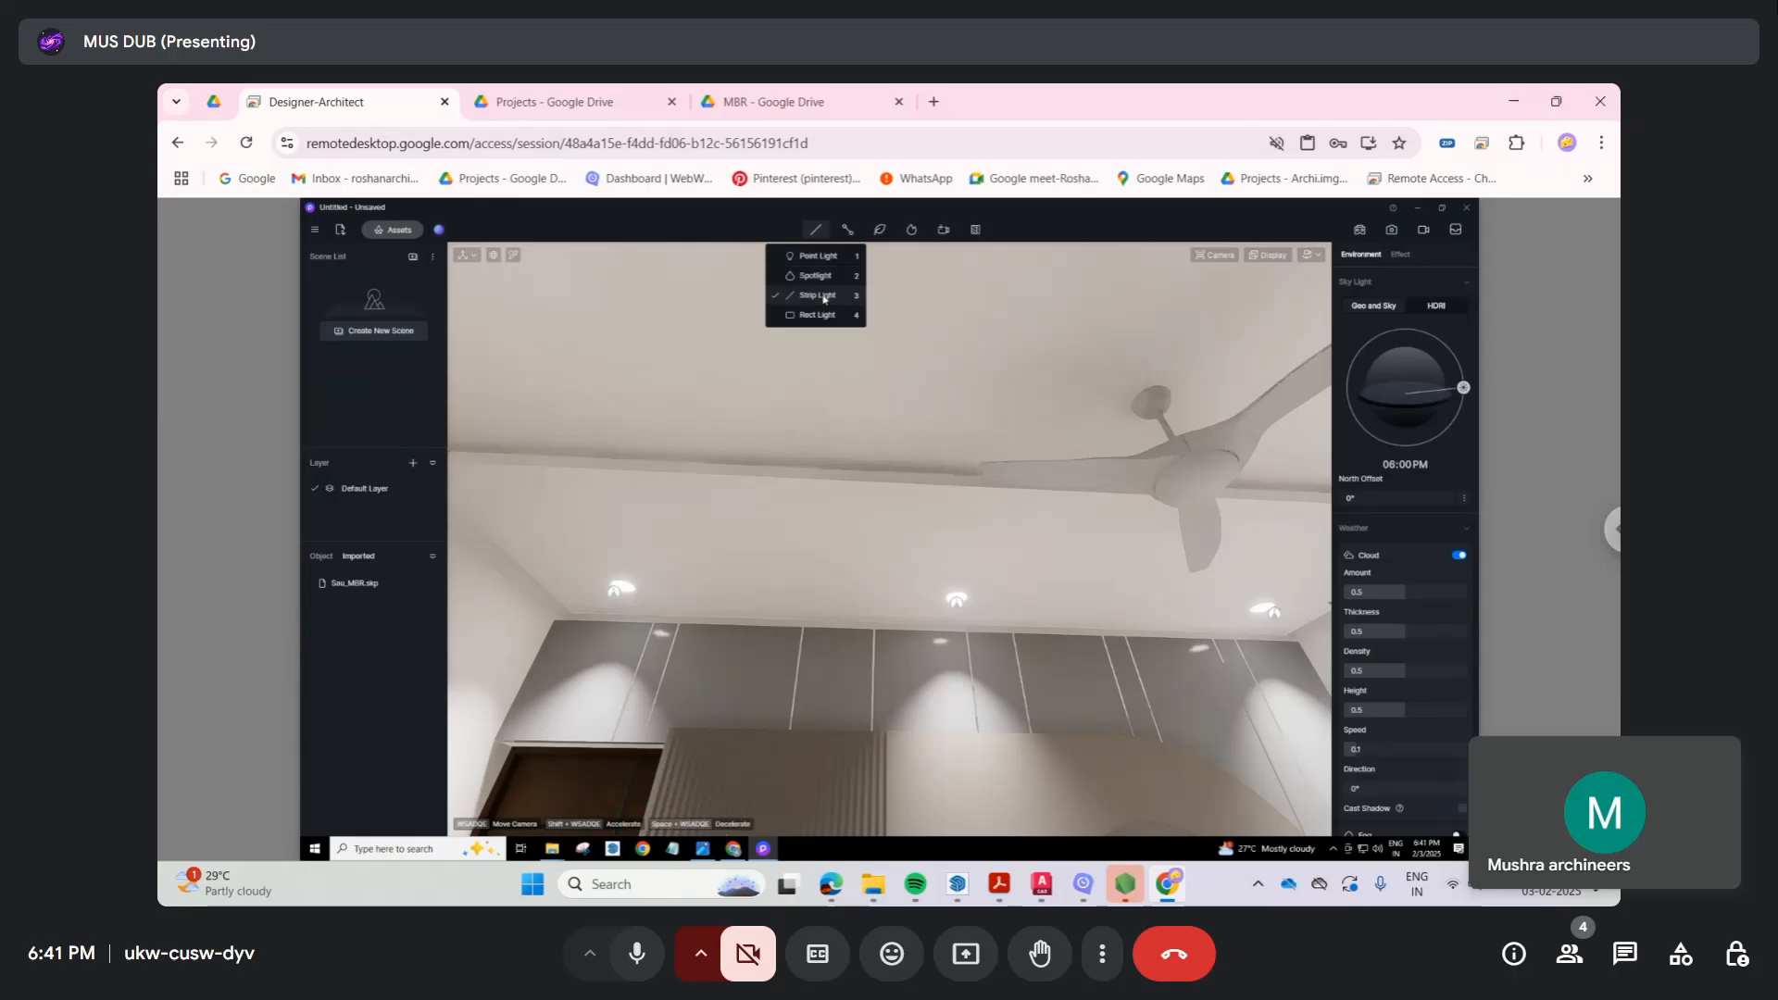
pyautogui.click(886, 480)
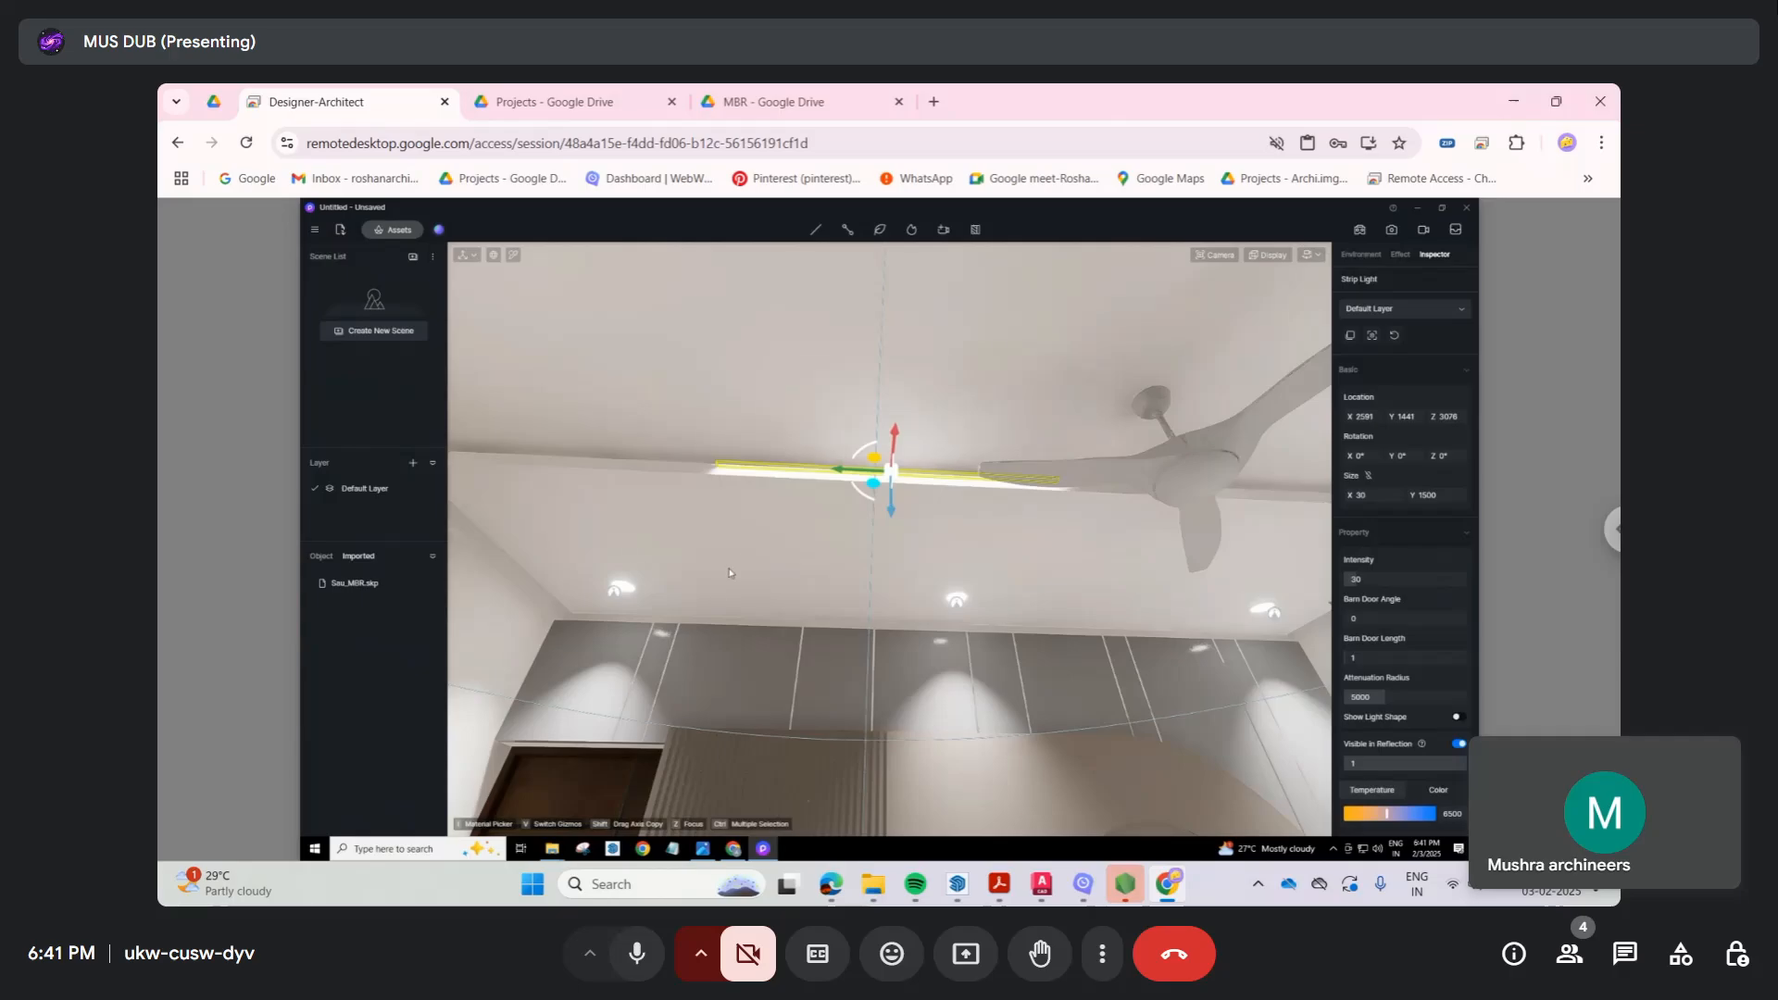
pyautogui.moveTo(713, 649); pyautogui.dragTo(1023, 651, button='right')
pyautogui.scroll(6, 1207, 675)
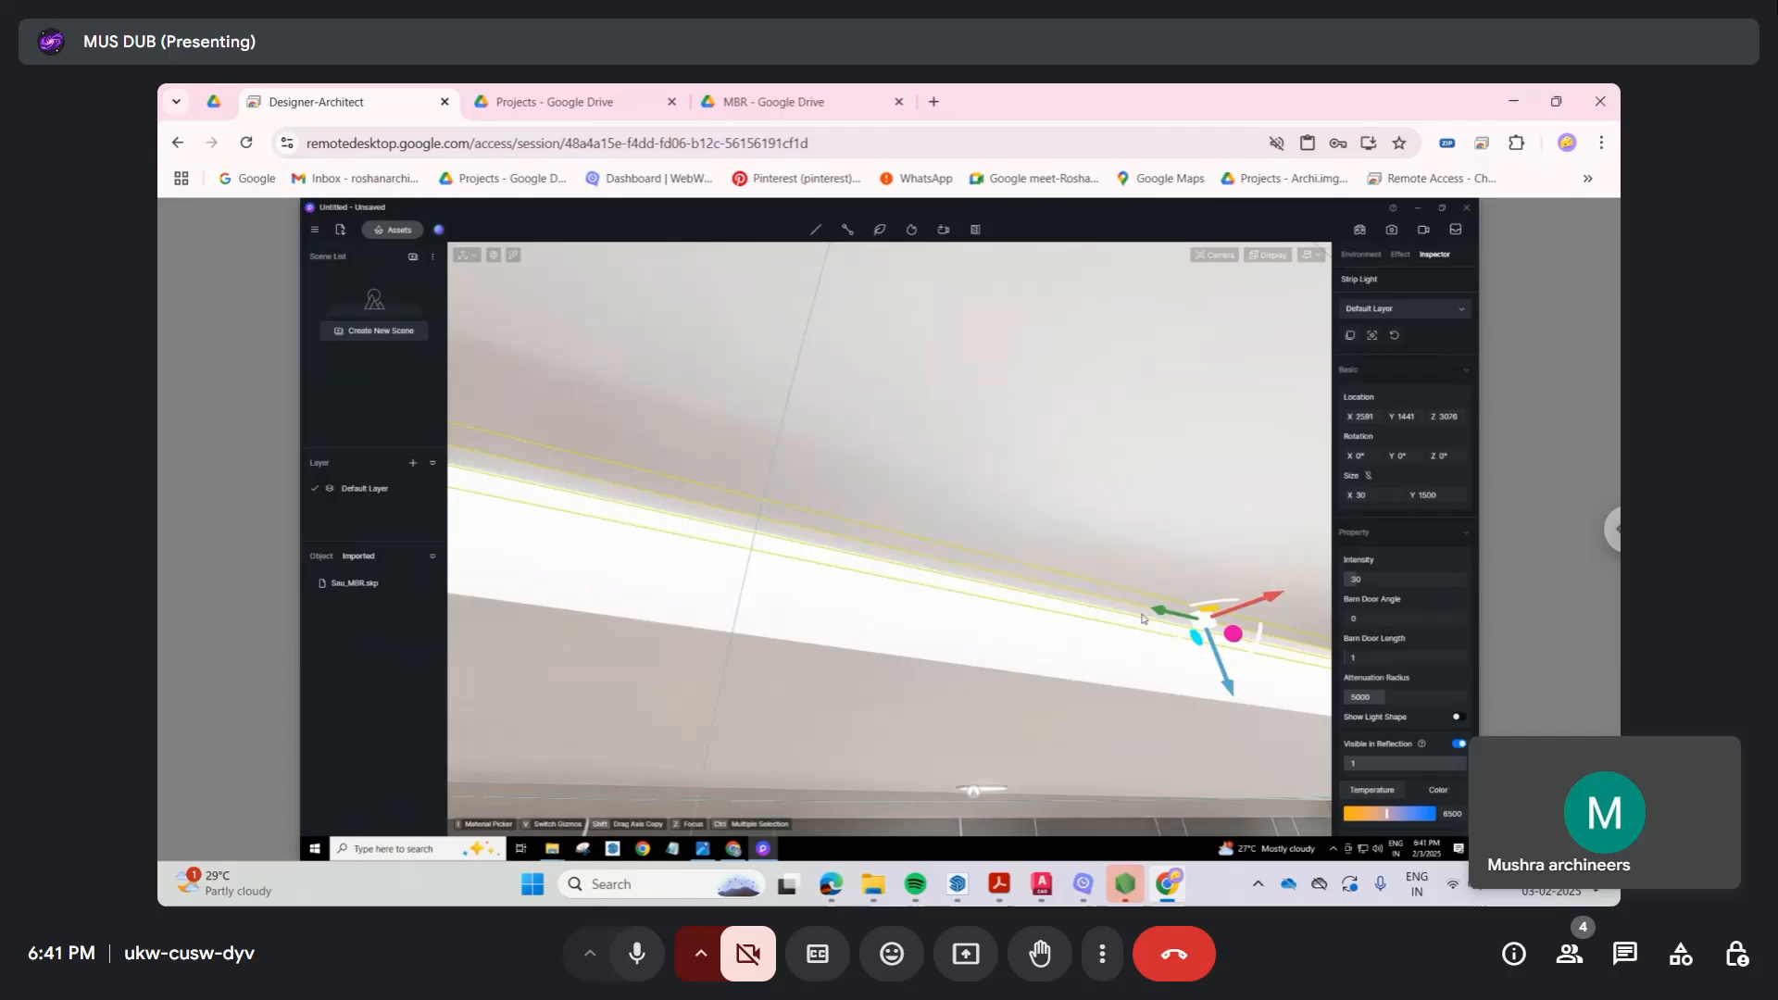
# Step: Rotate the strip light to X 180°, Y 330°, Z 180° so it shines up toward the ceiling
pyautogui.scroll(-6, 1112, 562)
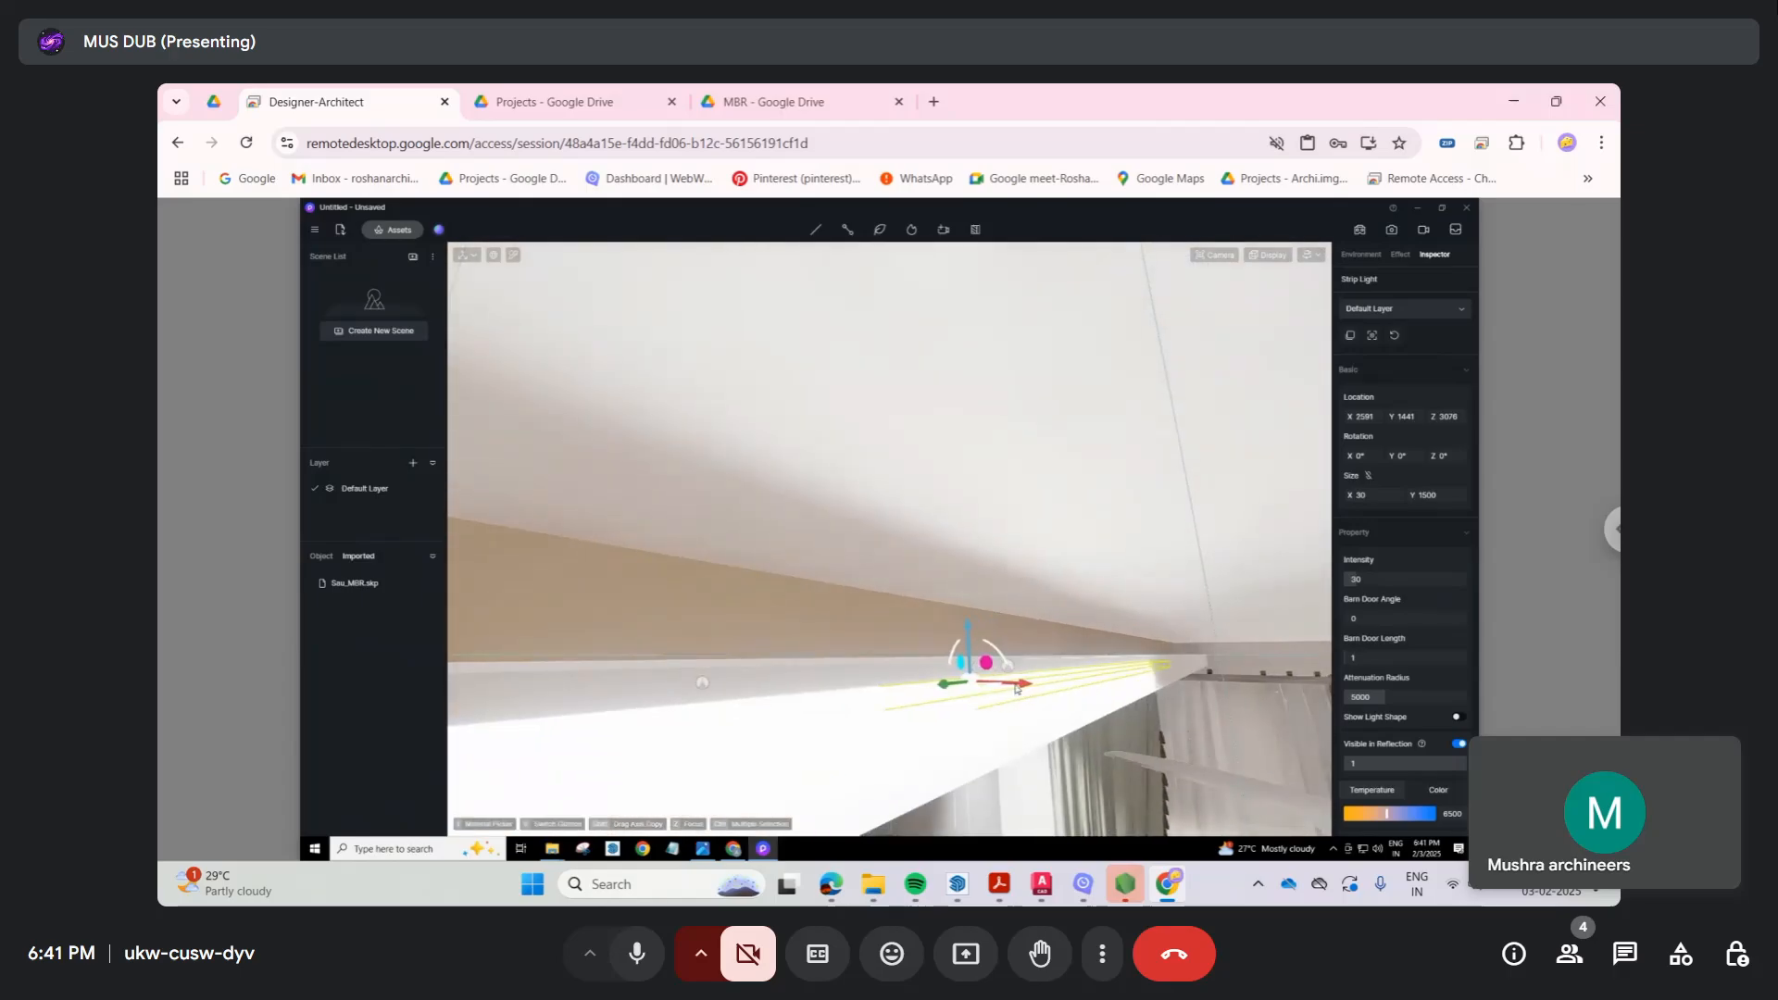
pyautogui.moveTo(1006, 664); pyautogui.dragTo(899, 687)
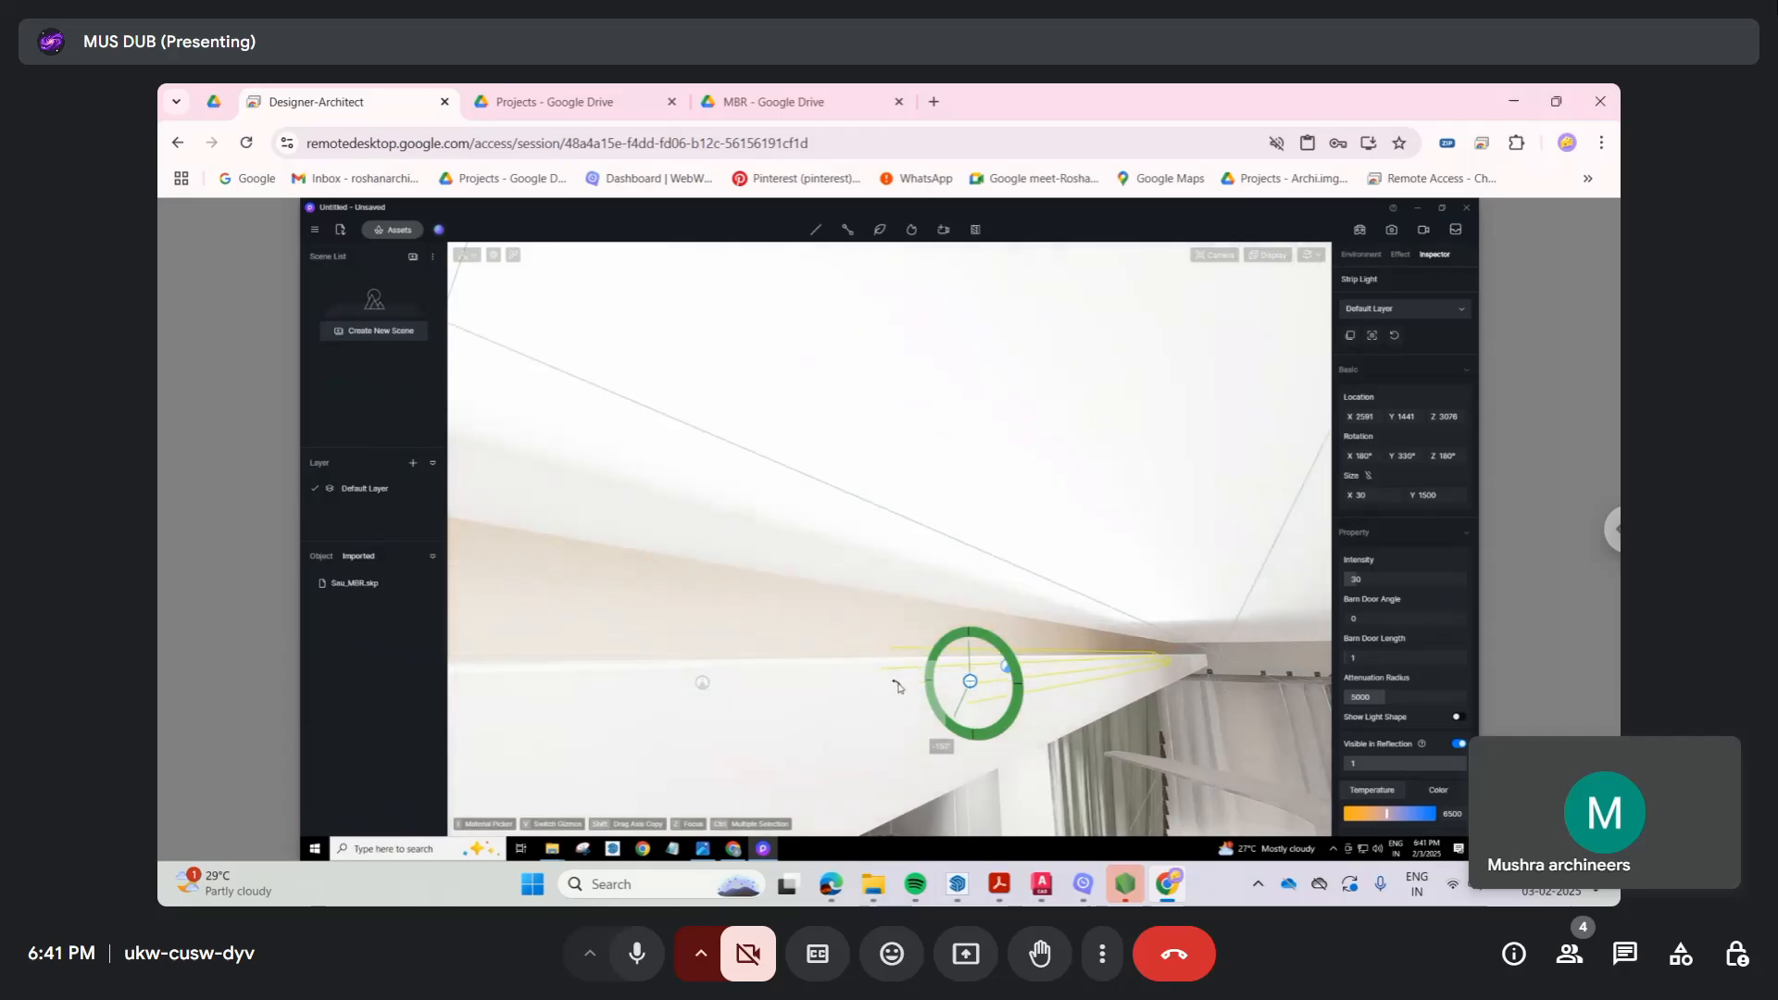
pyautogui.moveTo(965, 637); pyautogui.dragTo(922, 655)
# Step: Shift the strip light sideways along its X axis so it sits inside the ceiling cove recess
pyautogui.moveTo(1233, 717); pyautogui.dragTo(1307, 726, button='right')
pyautogui.press('a')
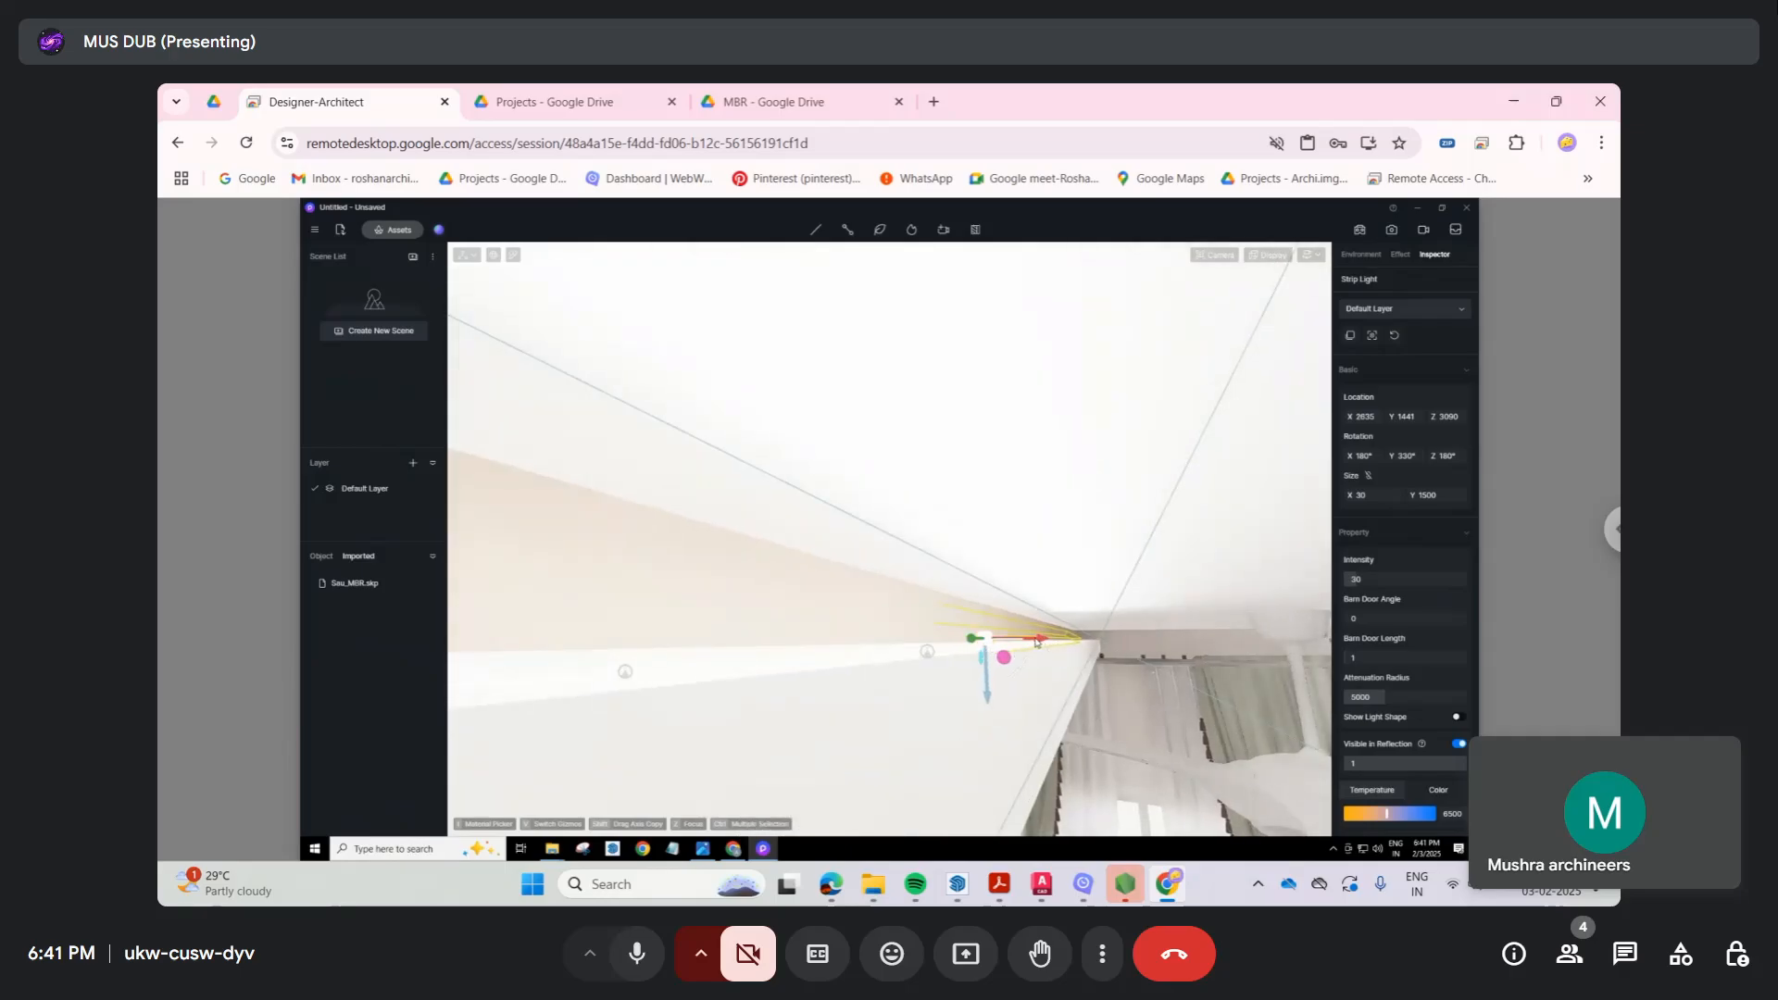
pyautogui.moveTo(1006, 640); pyautogui.dragTo(988, 645)
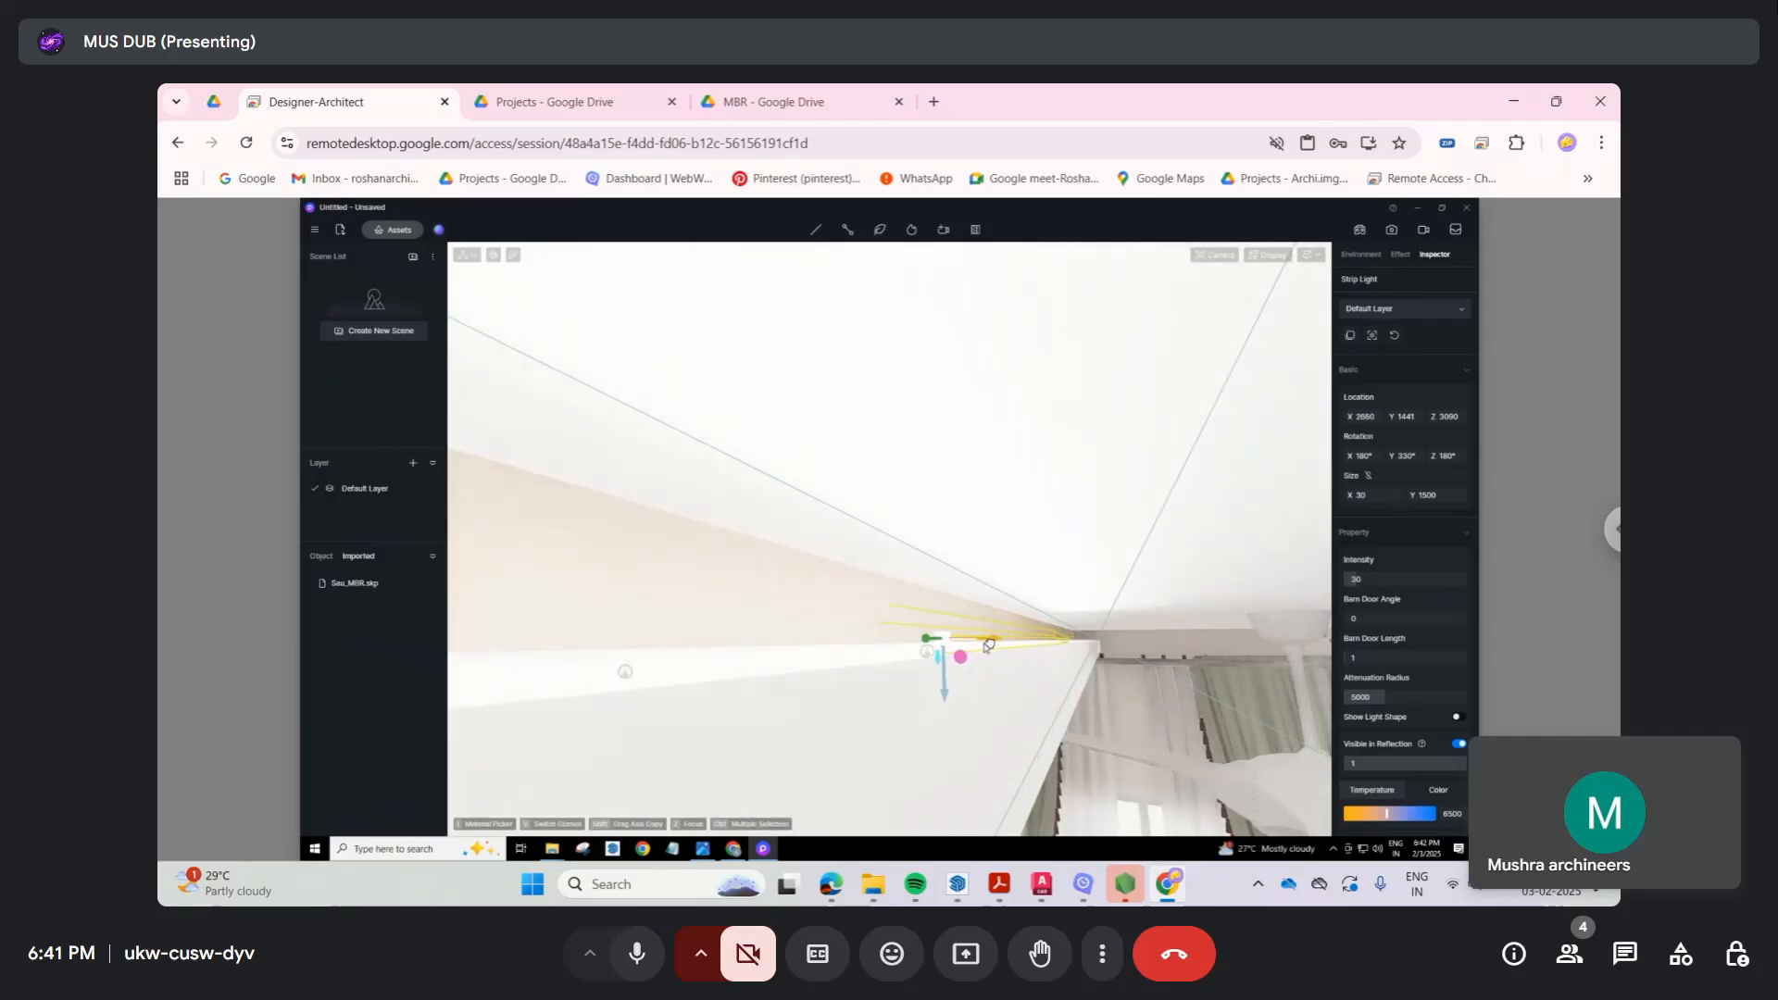
pyautogui.press('a')
pyautogui.moveTo(1041, 647); pyautogui.dragTo(756, 384, button='right')
pyautogui.press('d')
pyautogui.press('d')
pyautogui.press('s')
pyautogui.press('w')
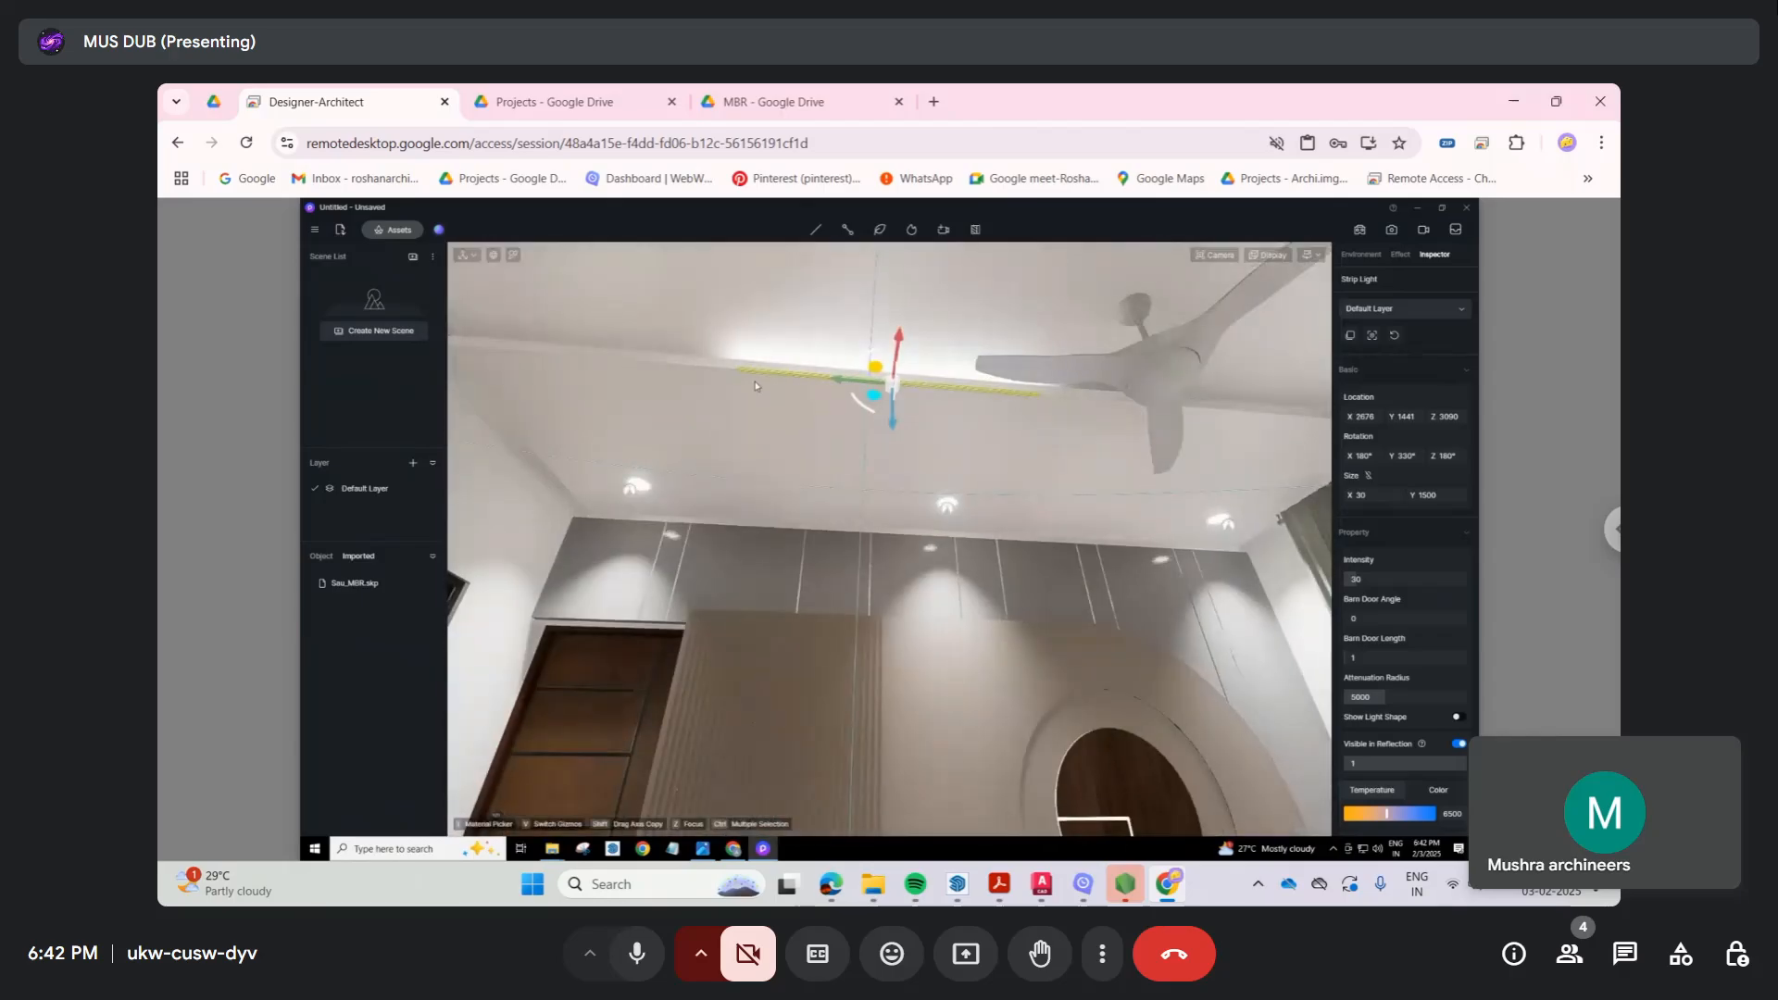
# Step: Lengthen the cove strip light in stages, with Y sizes of 3000, 4000 and finally 4500
pyautogui.moveTo(930, 510); pyautogui.dragTo(927, 485, button='right')
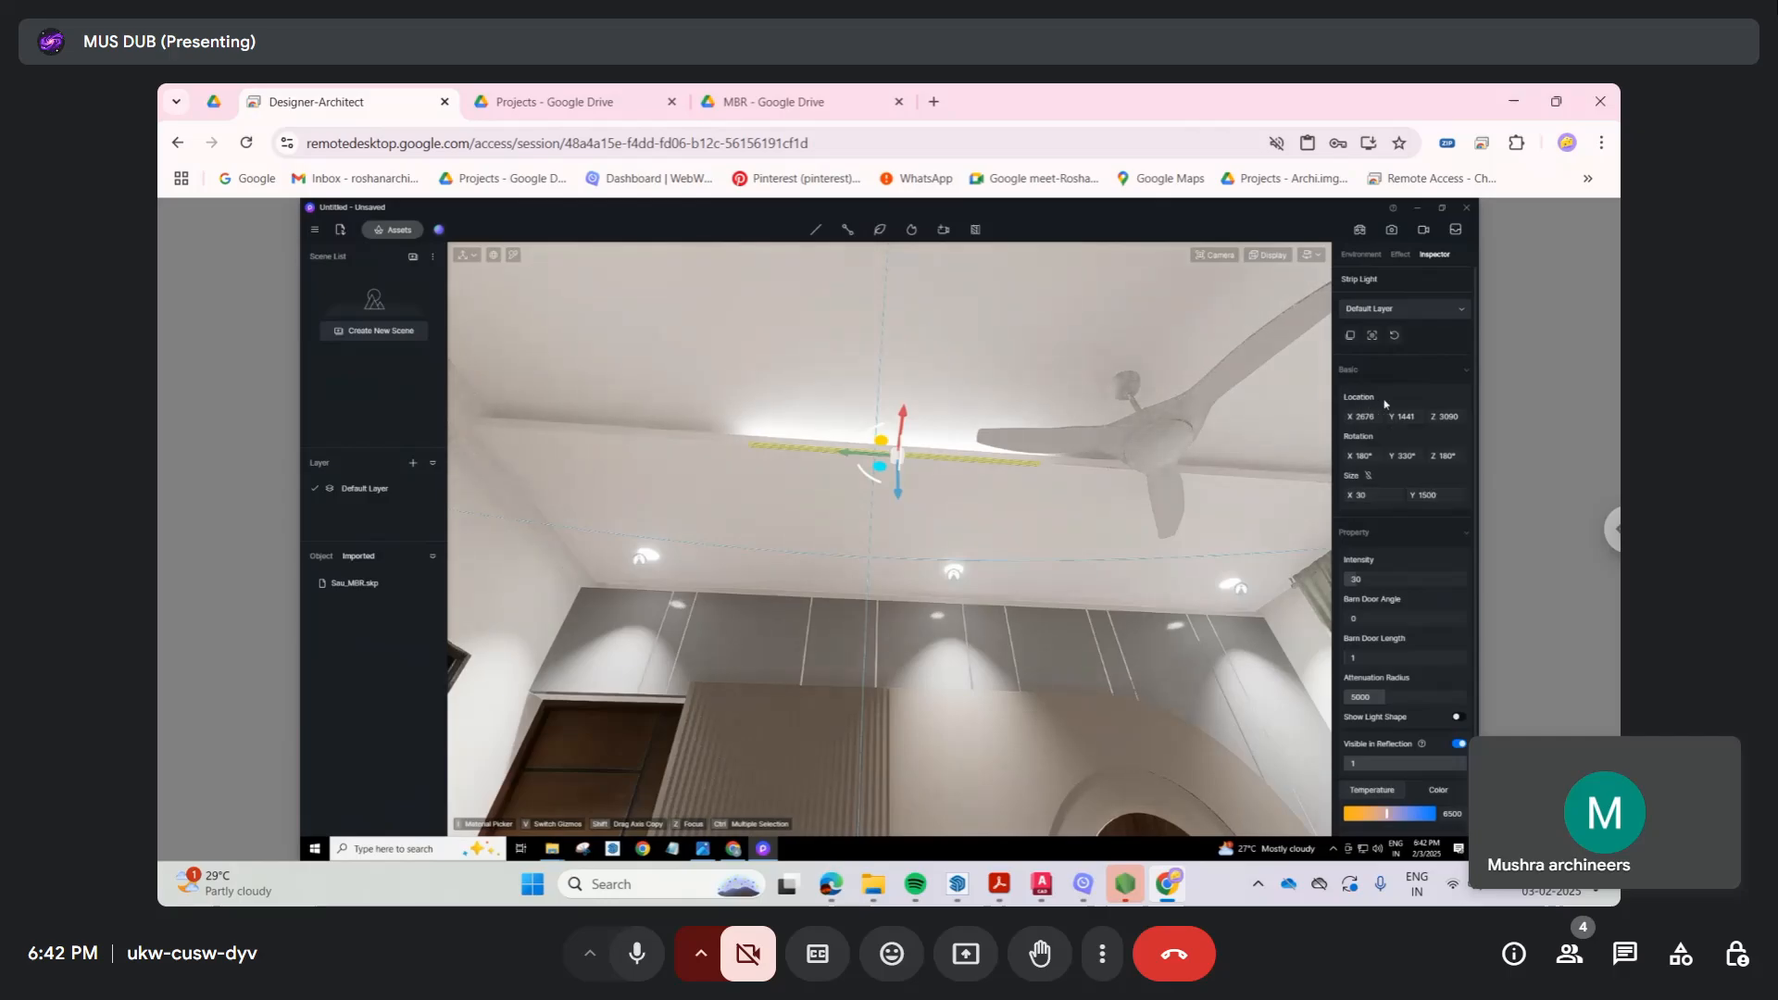
pyautogui.click(1447, 492)
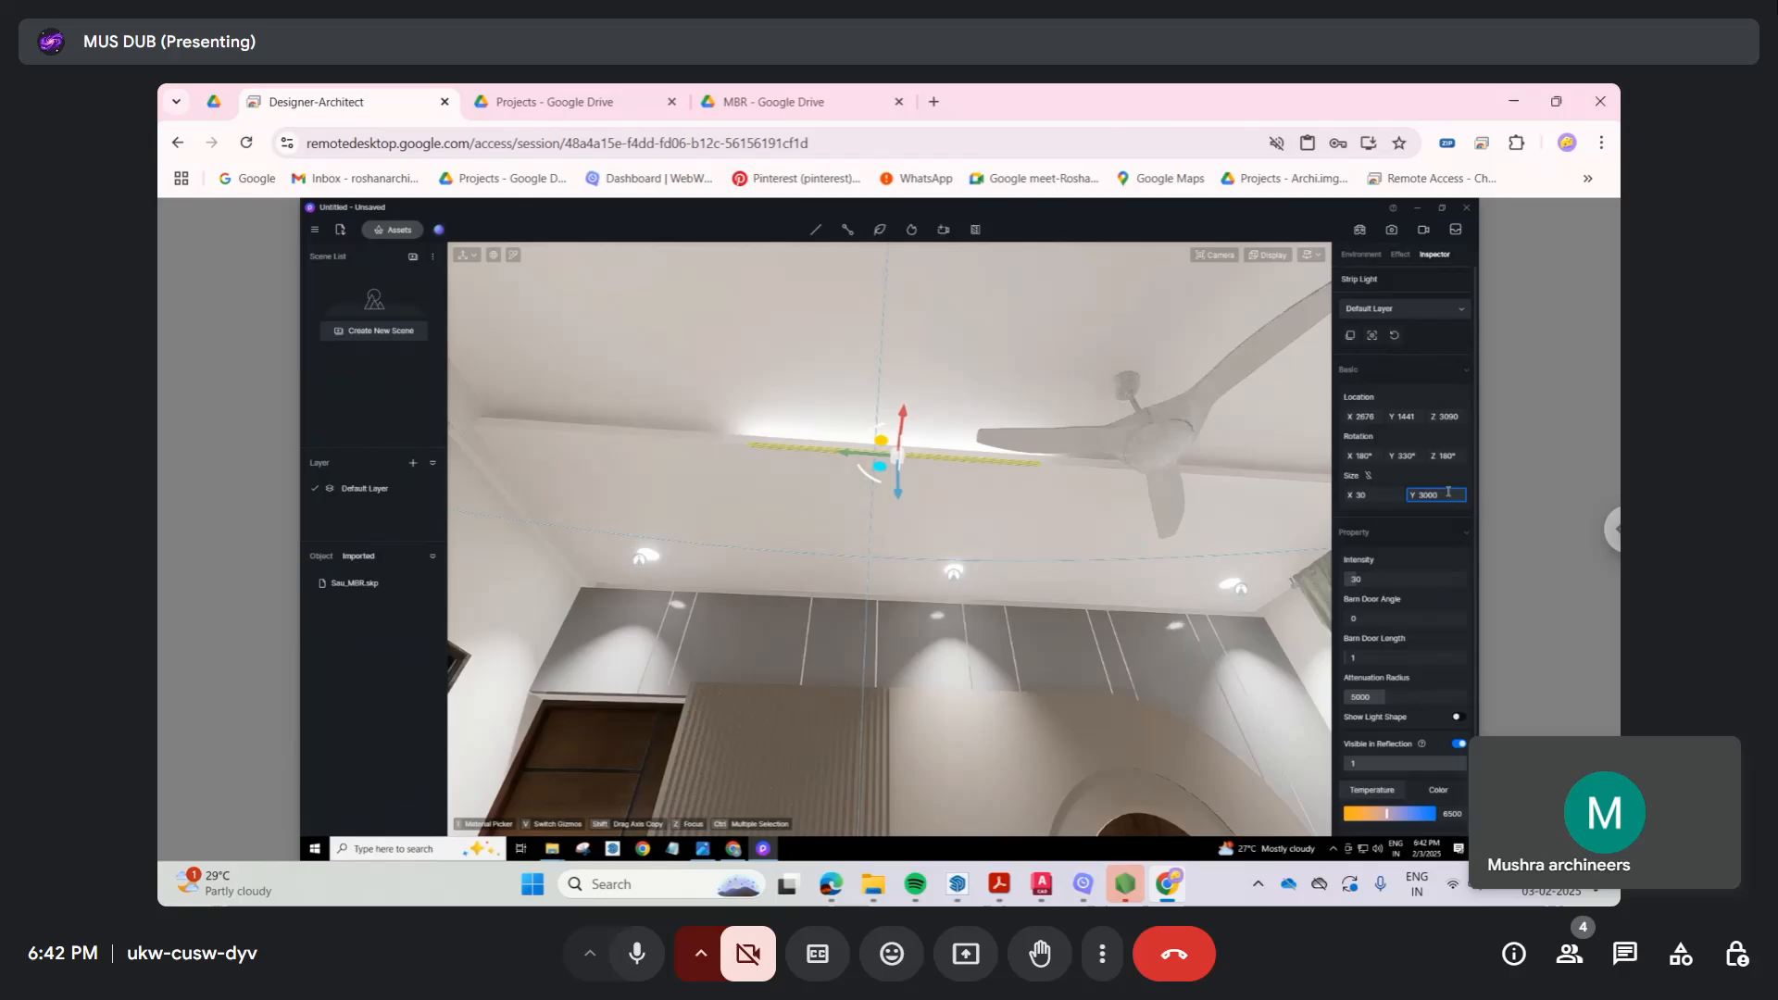
pyautogui.press('Return')
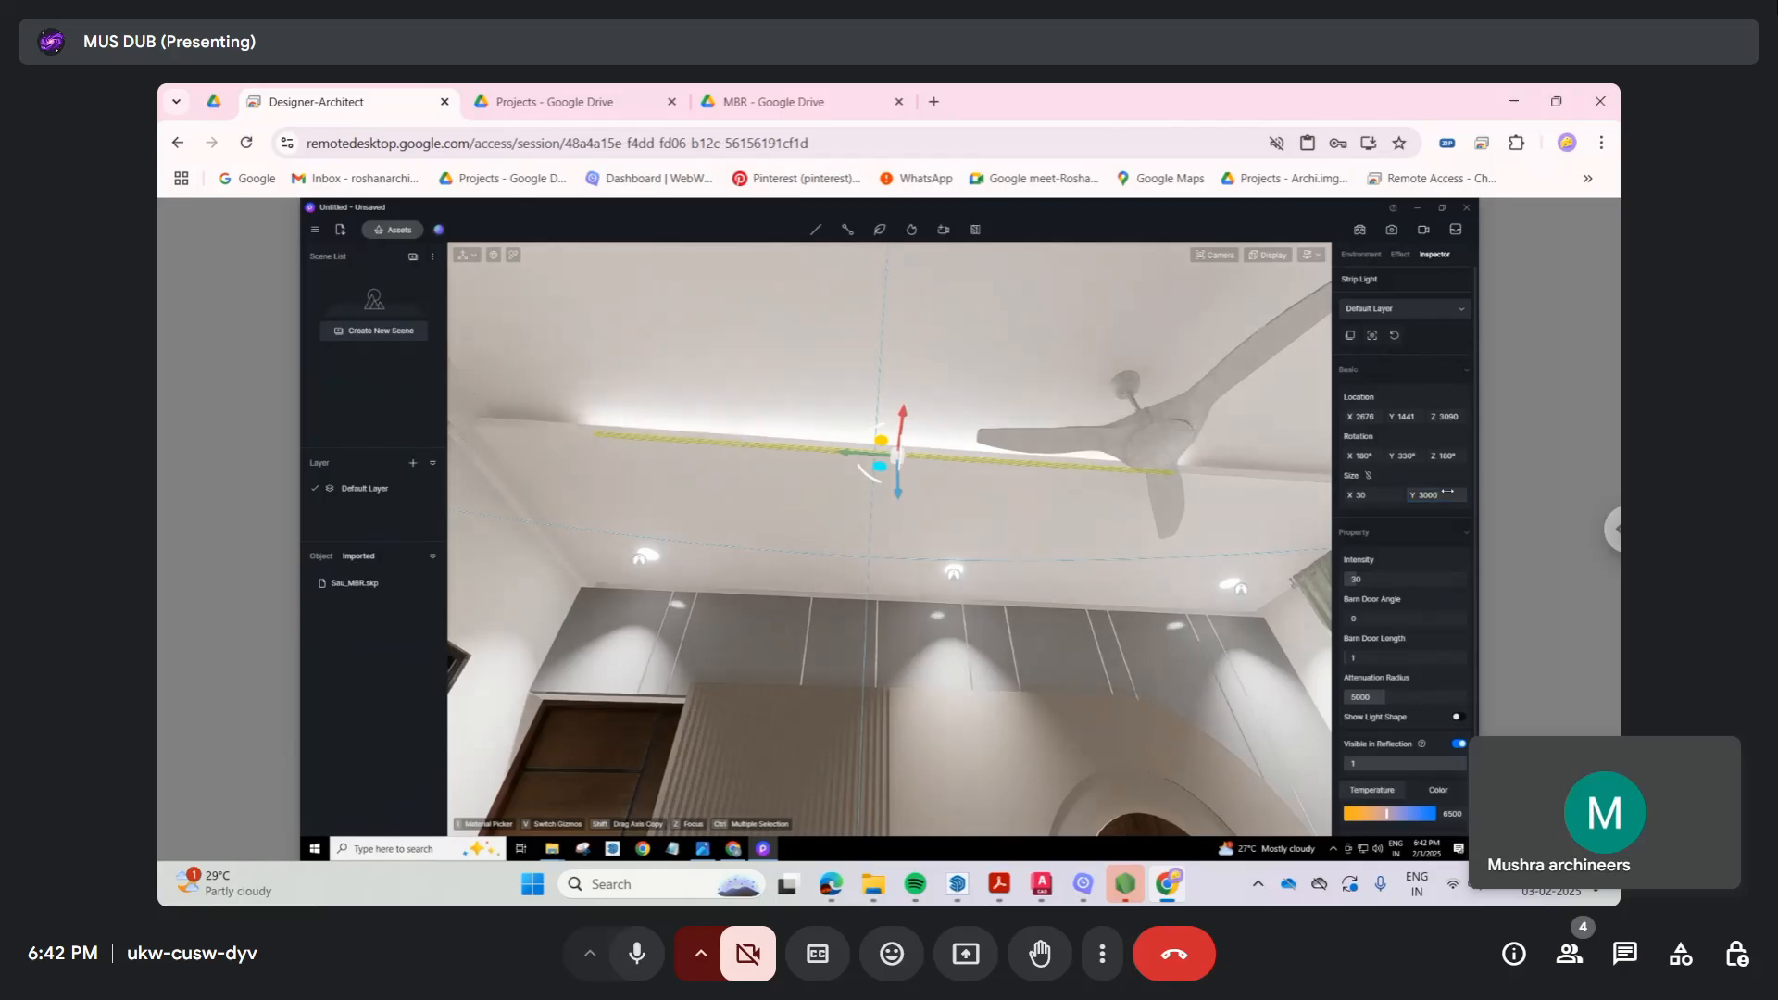
pyautogui.click(1447, 493)
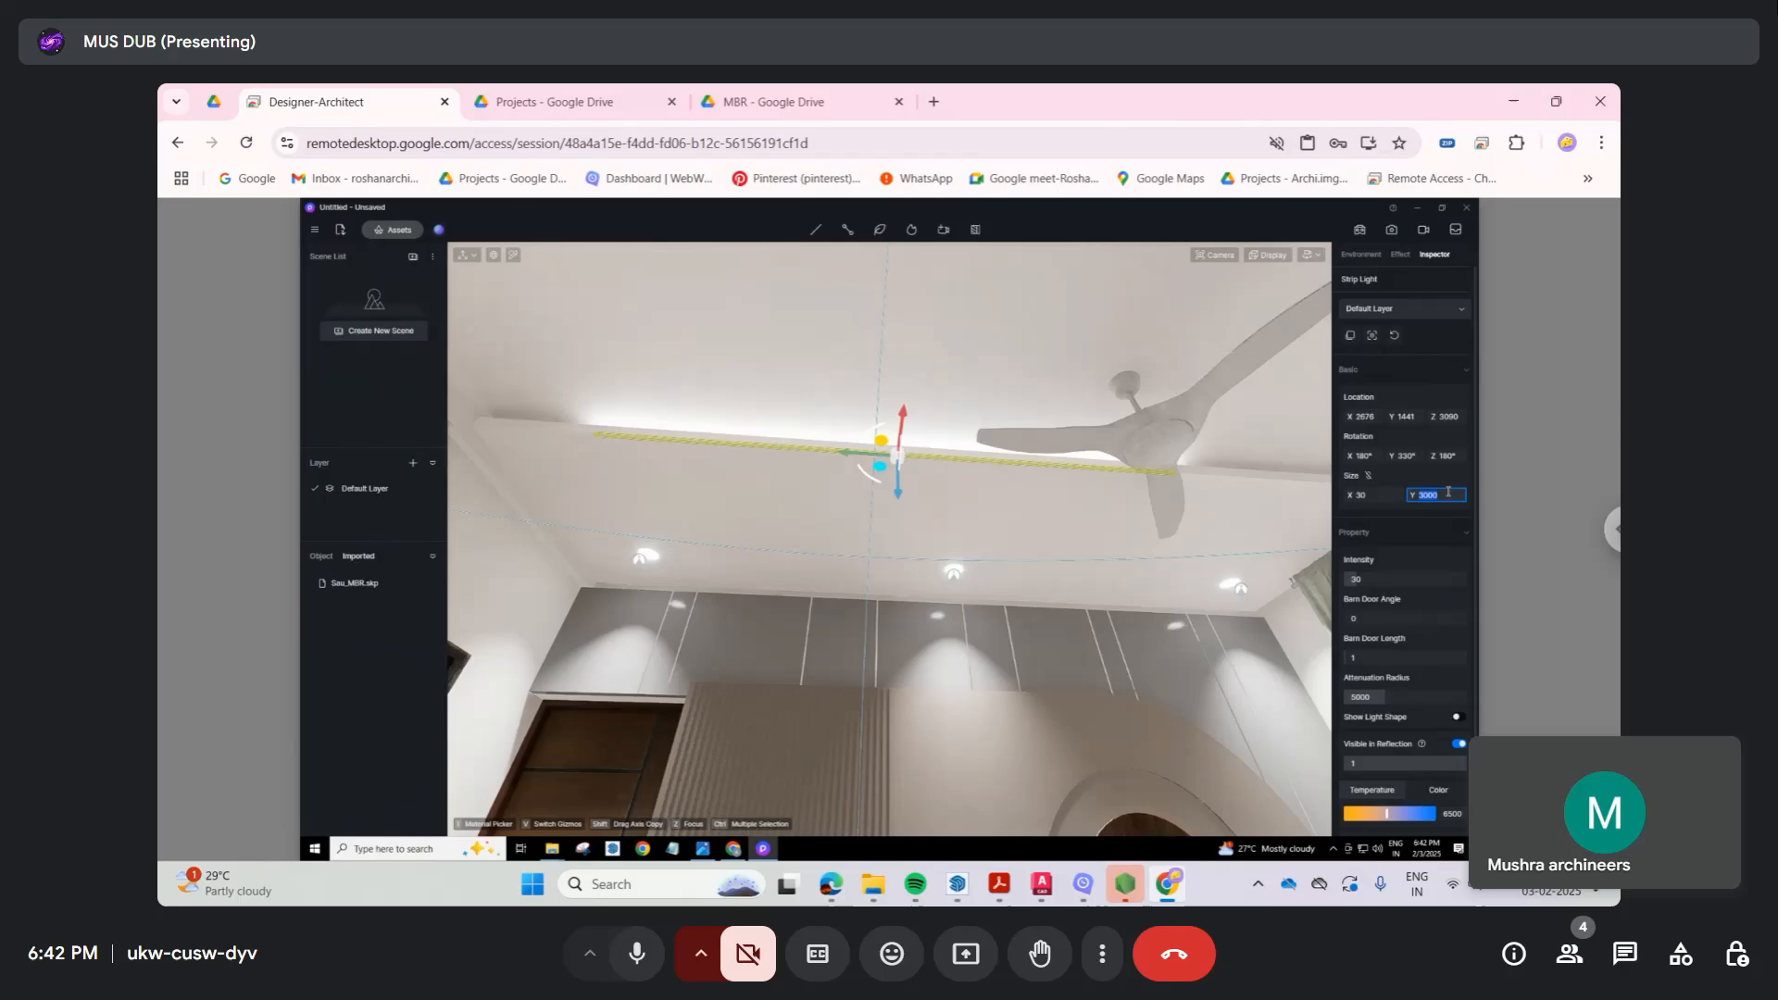
pyautogui.press('BackSpace')
pyautogui.write('4000')
pyautogui.press('Return')
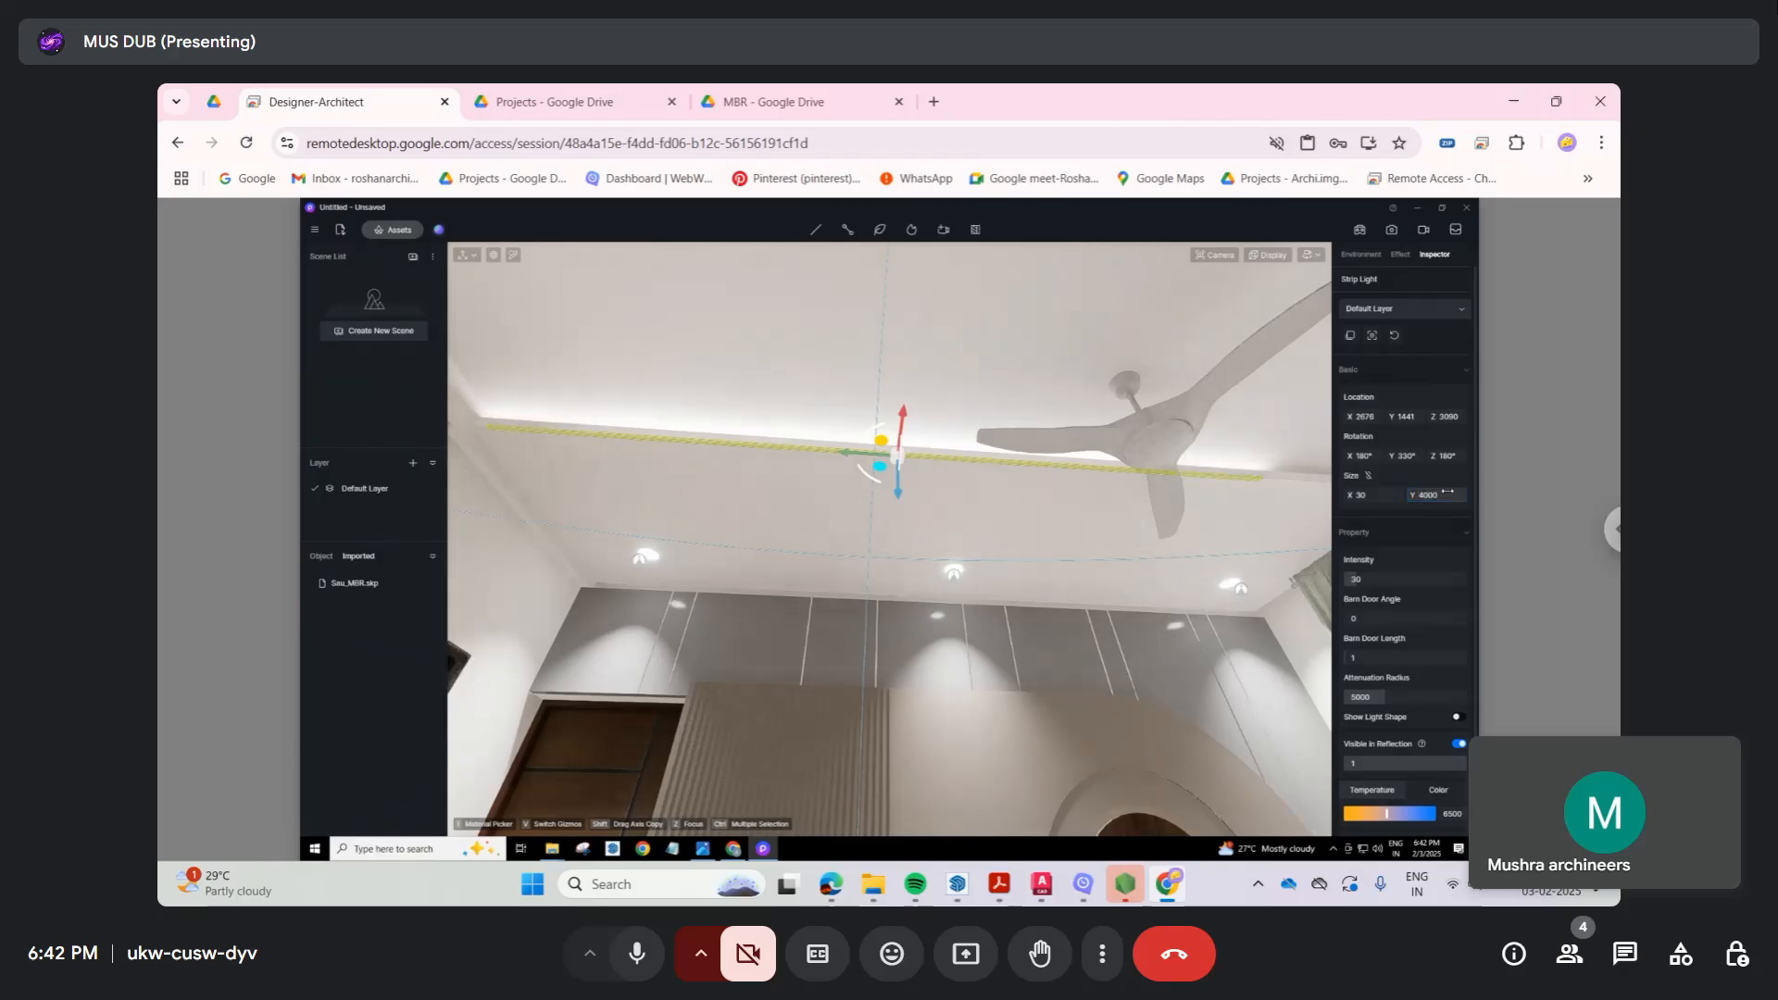
pyautogui.click(1447, 492)
pyautogui.write('4500')
pyautogui.press('Return')
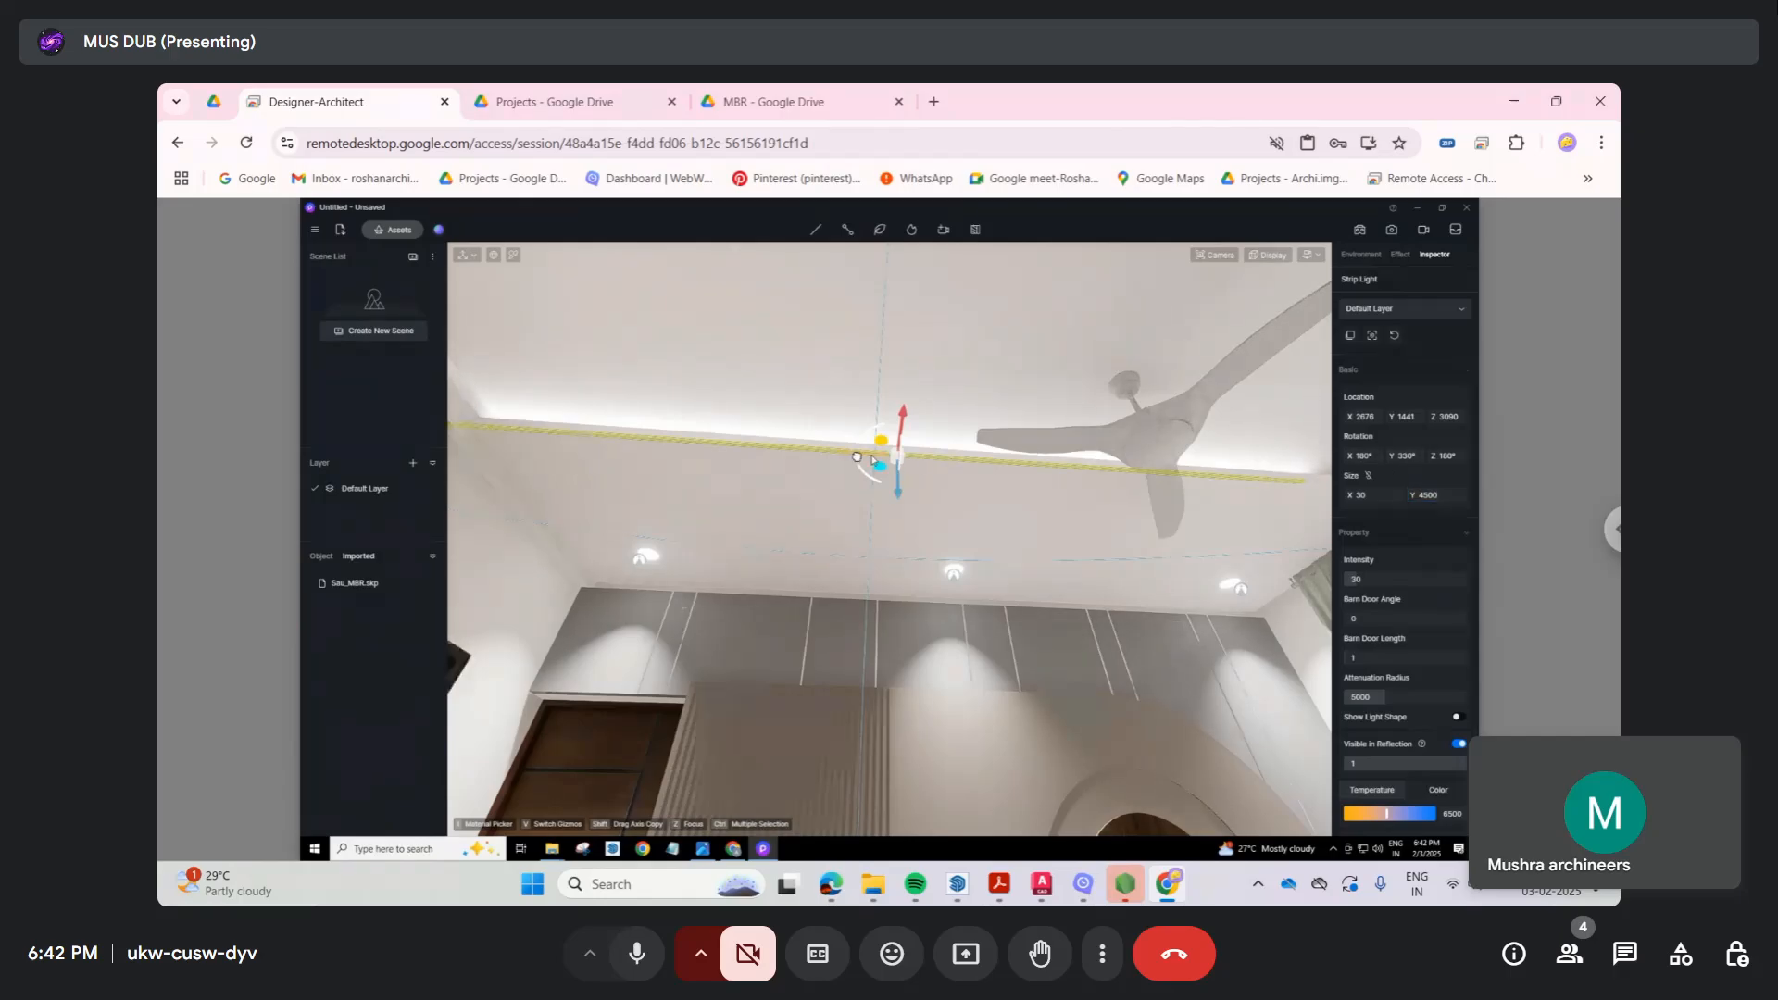
# Step: Slide the strip light along the cove to span its length and set its color temperature to 3800
pyautogui.moveTo(856, 456); pyautogui.dragTo(901, 456)
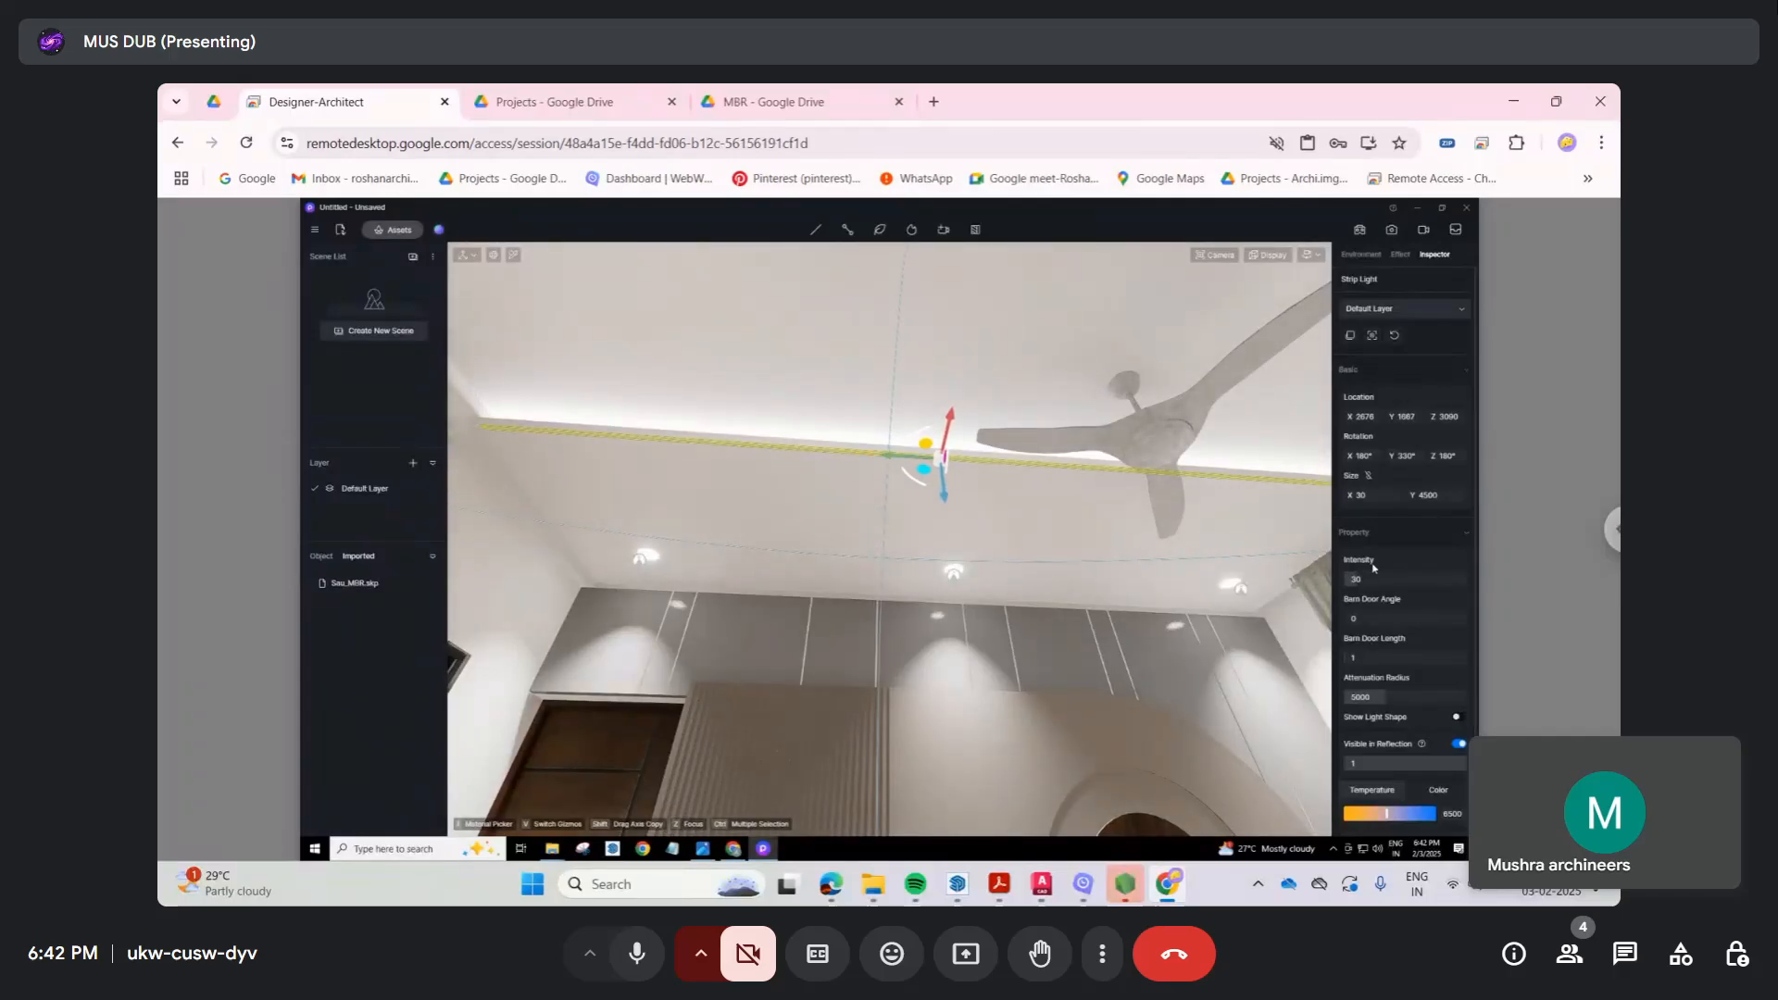
pyautogui.scroll(-1, 1393, 664)
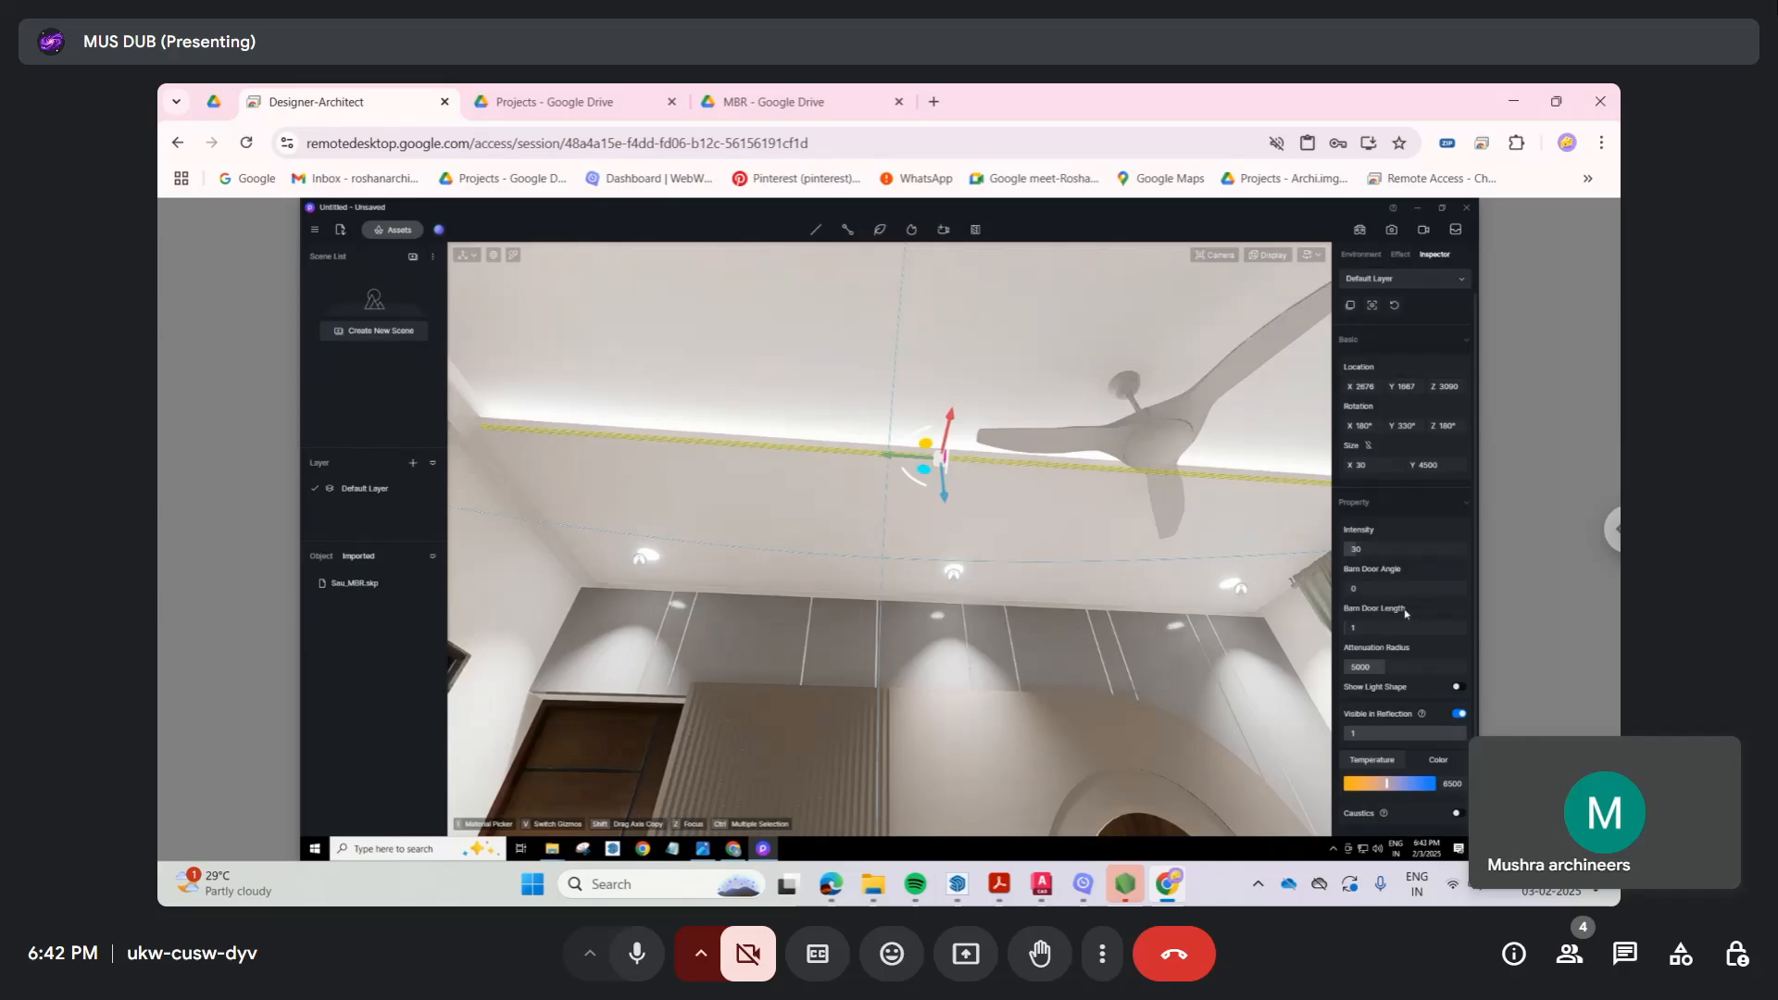
pyautogui.scroll(-1, 1380, 706)
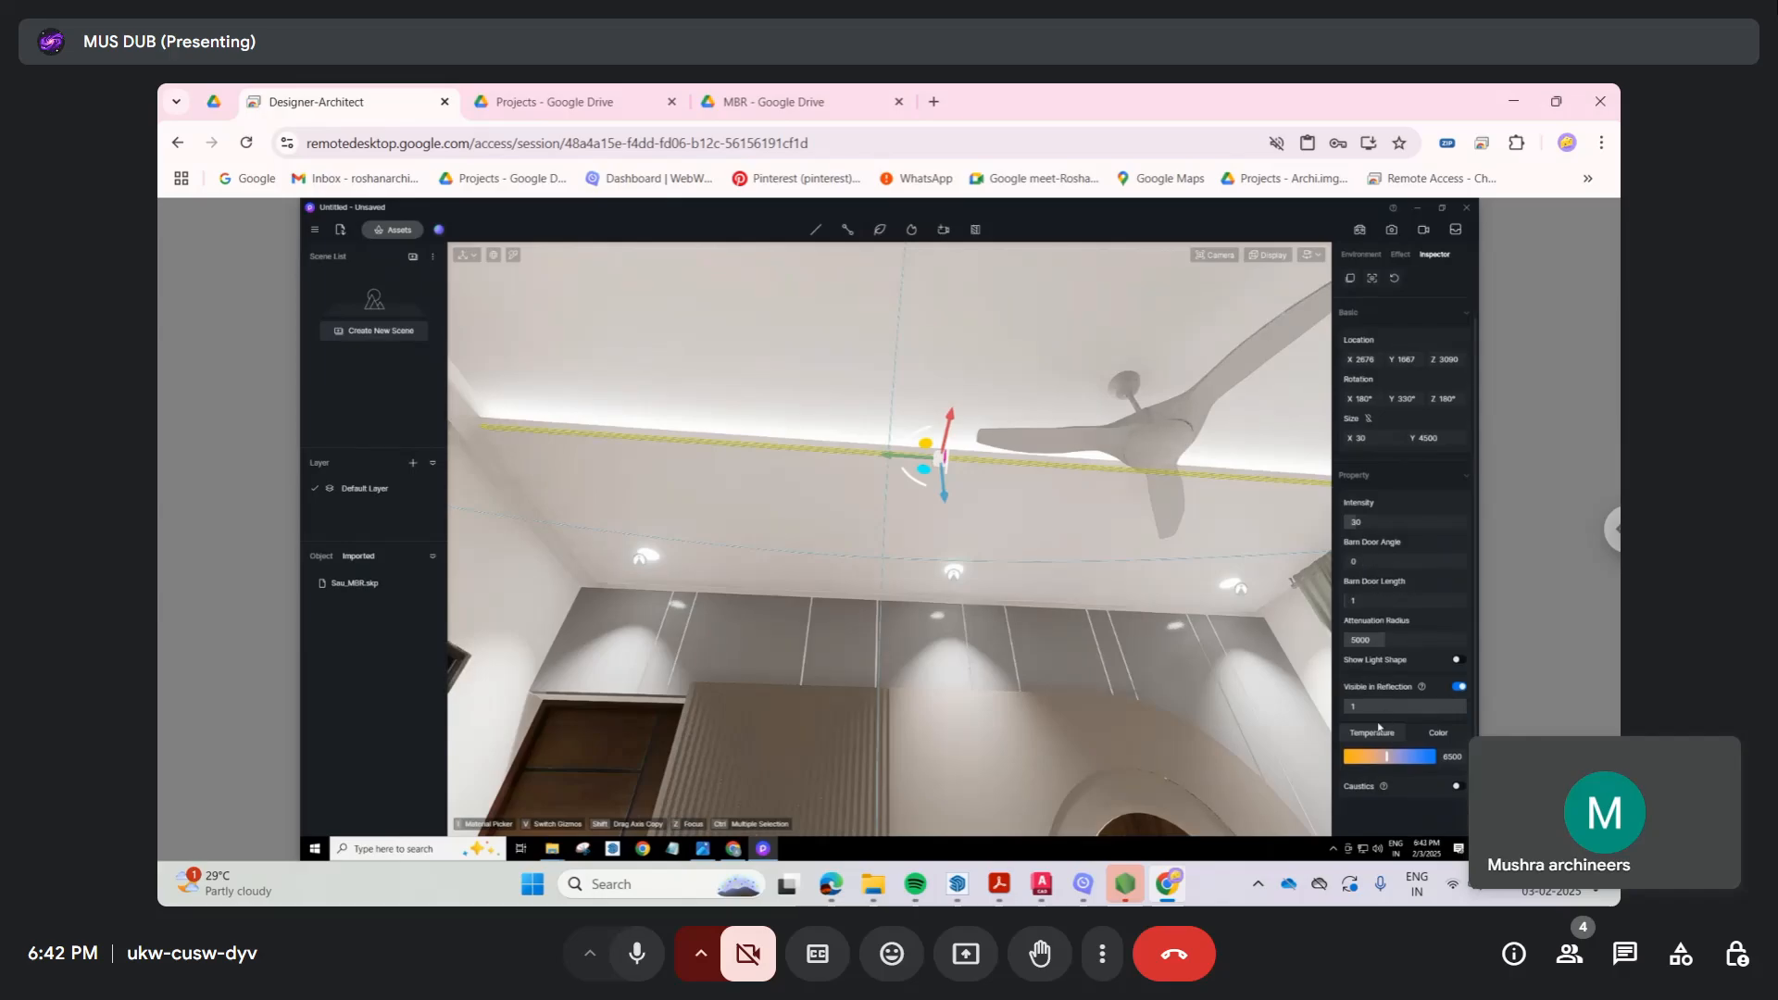
pyautogui.moveTo(1387, 756); pyautogui.dragTo(1363, 756)
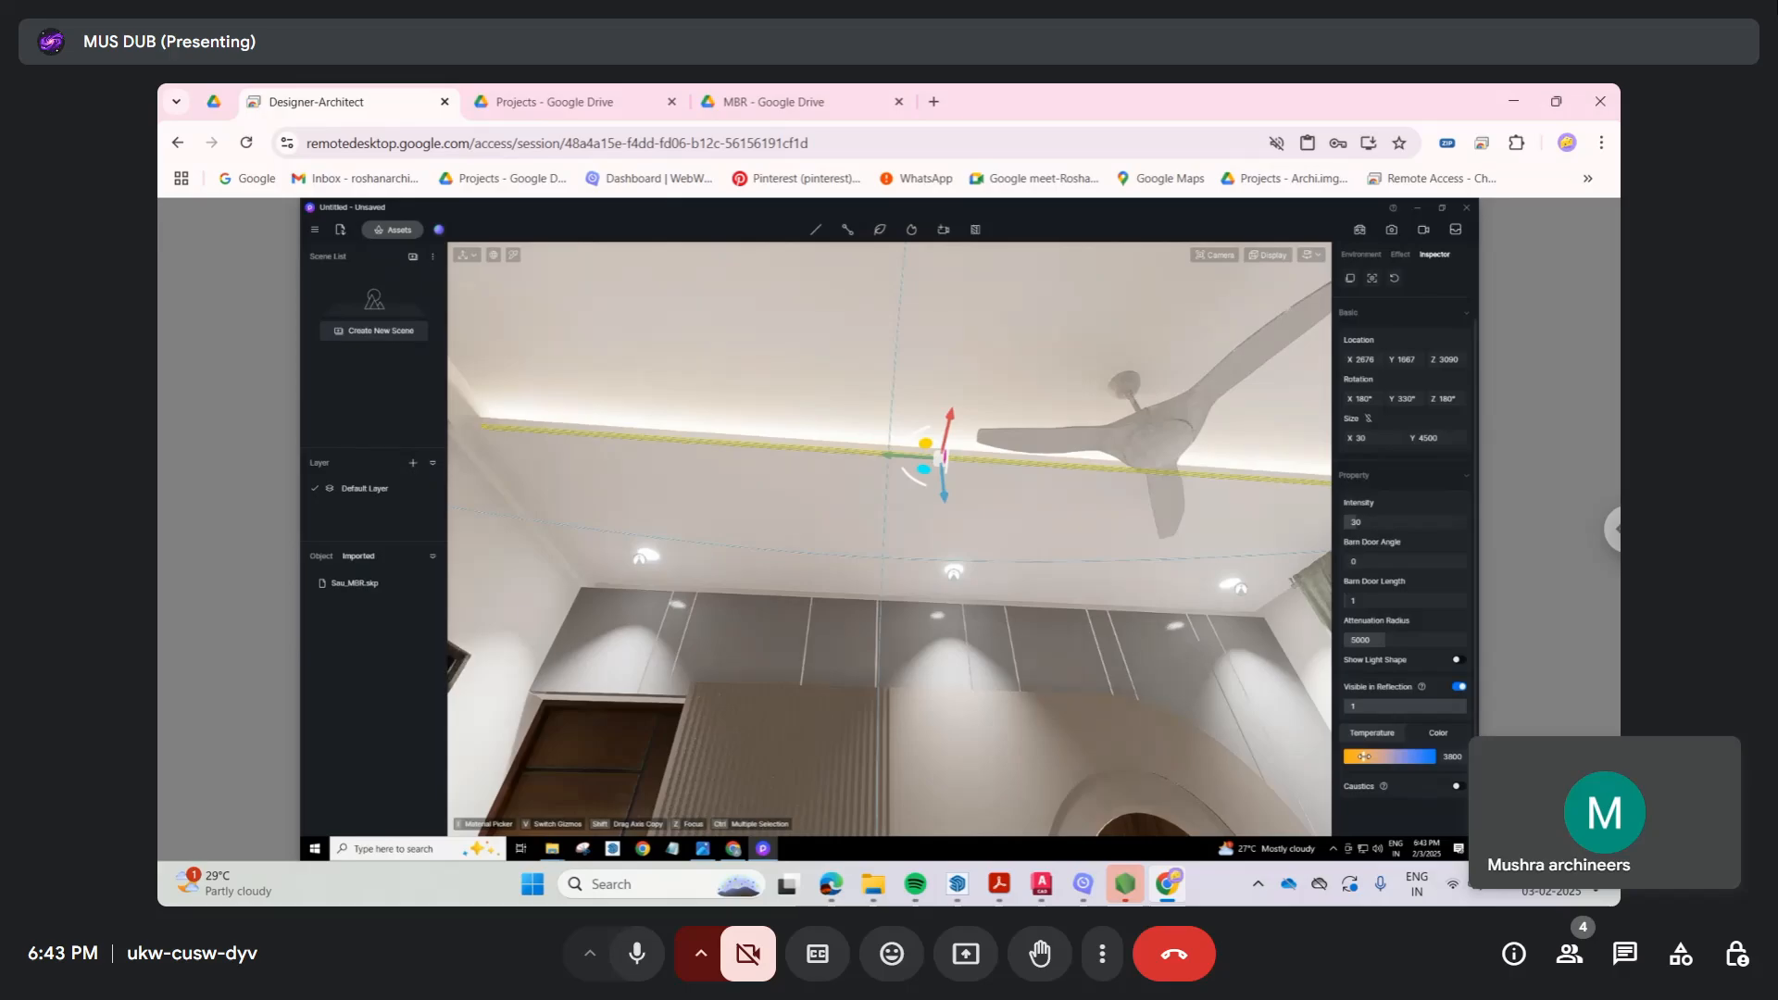
pyautogui.click(1092, 504)
# Step: Set the base color of the ceiling fan's round hub material to pure white with V 100
pyautogui.moveTo(948, 492); pyautogui.dragTo(1062, 368, button='right')
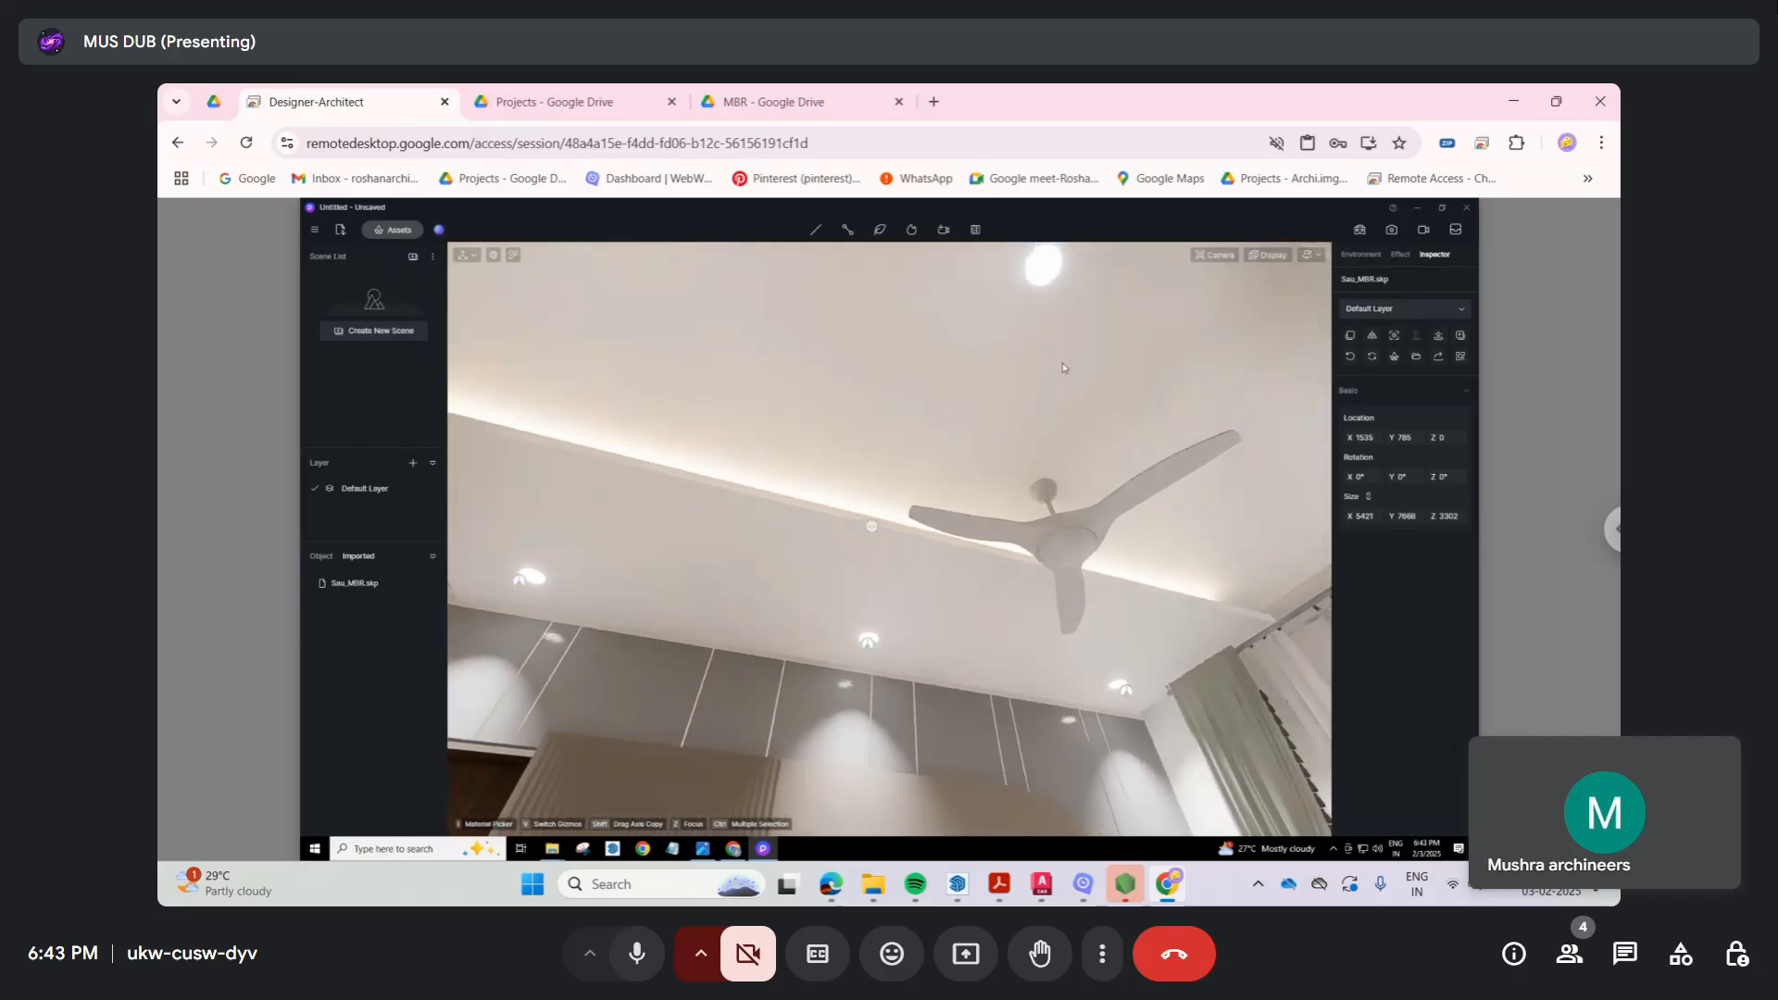
pyautogui.click(513, 254)
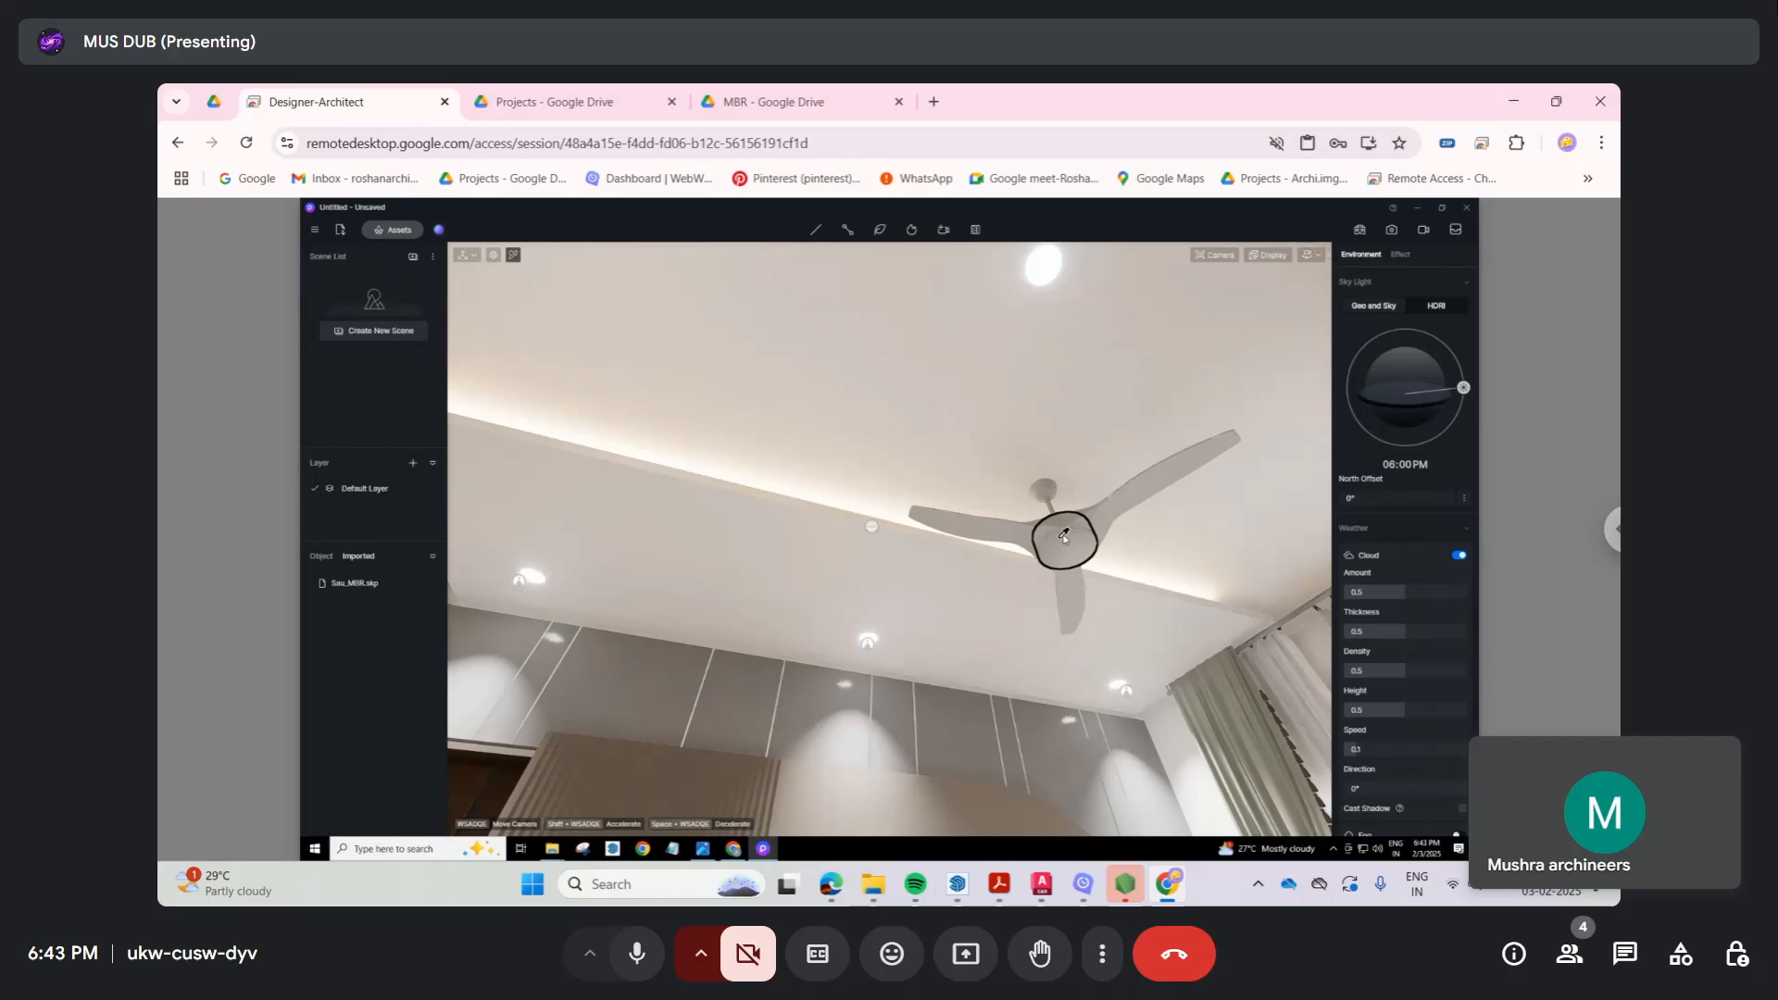
pyautogui.click(1065, 536)
pyautogui.click(1352, 462)
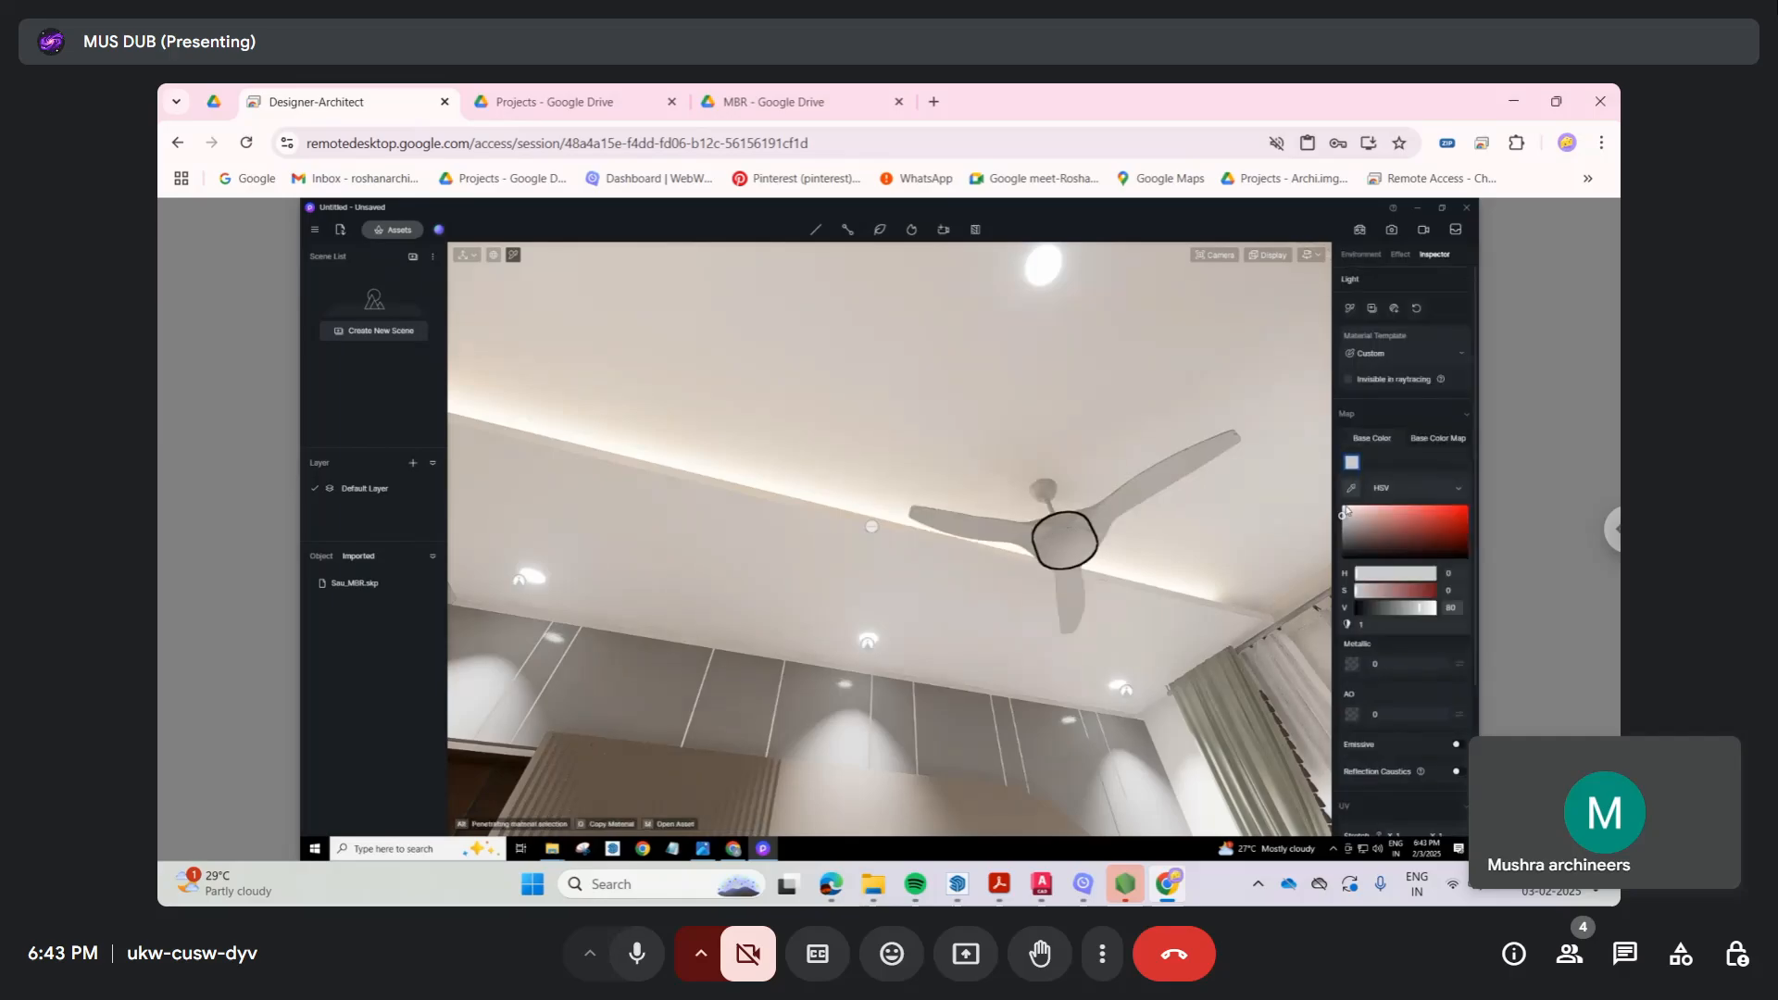
pyautogui.moveTo(1344, 519); pyautogui.dragTo(1343, 506)
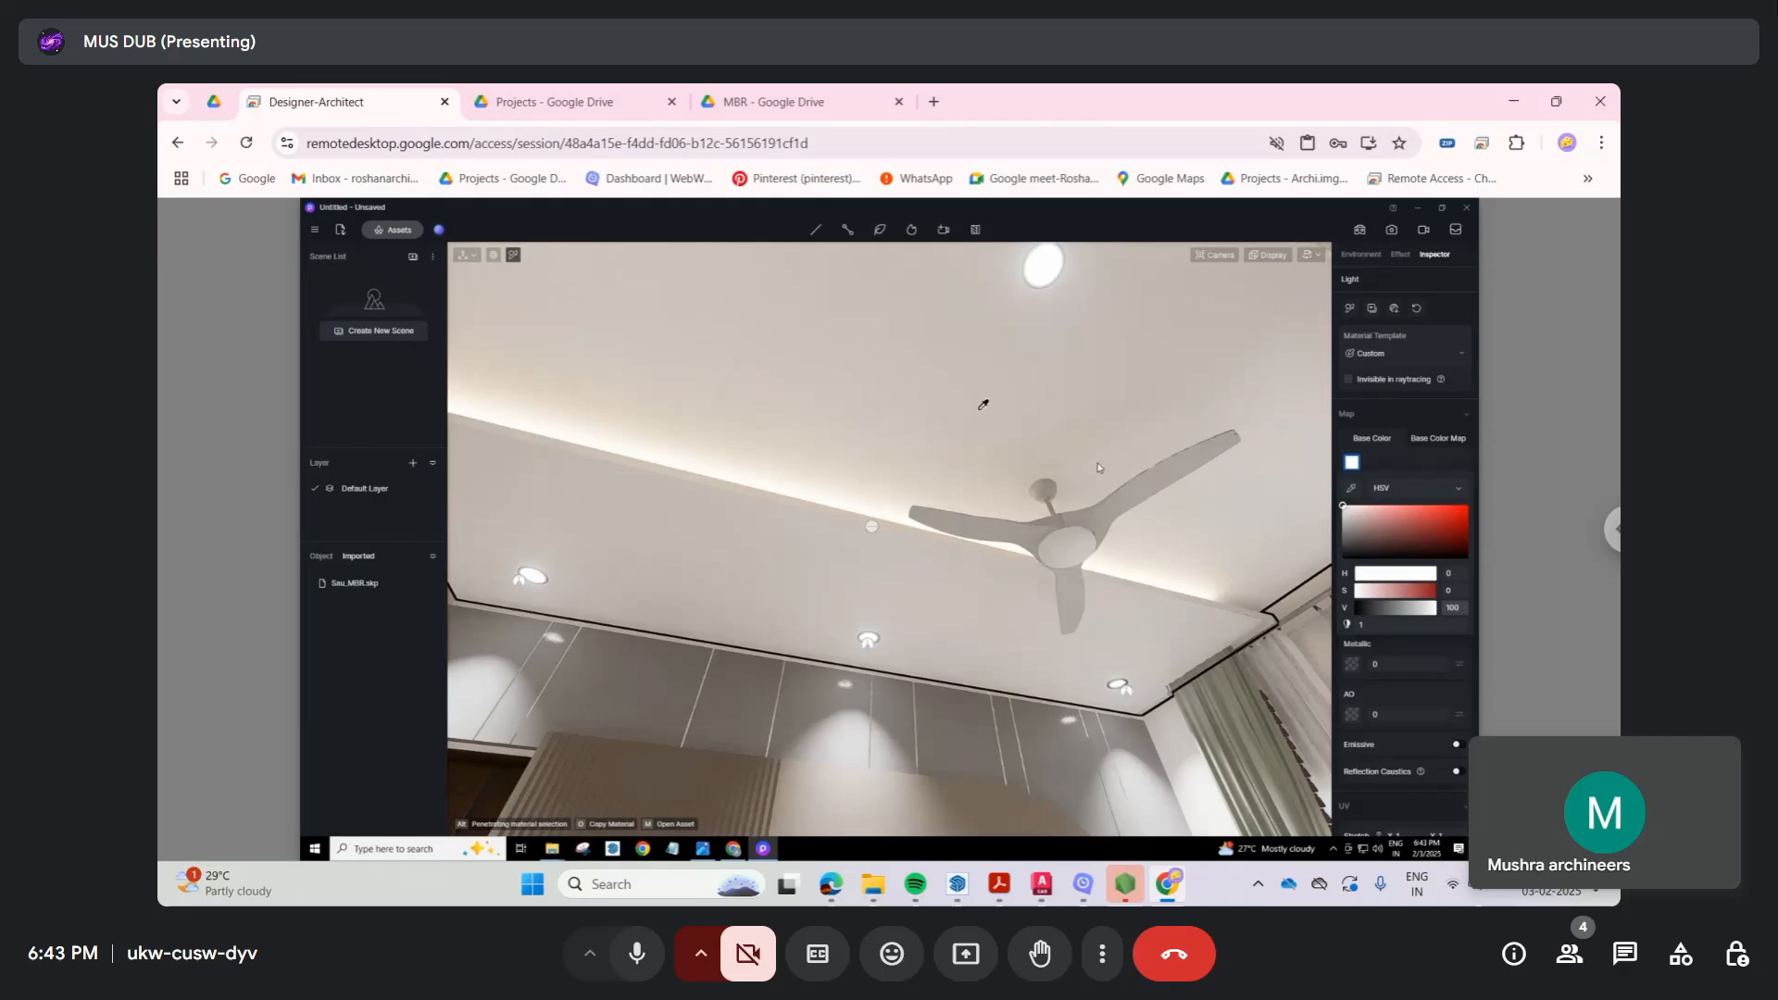
# Step: Lighten the base color of the fan blade material to near white and set its roughness to 0
pyautogui.click(1134, 496)
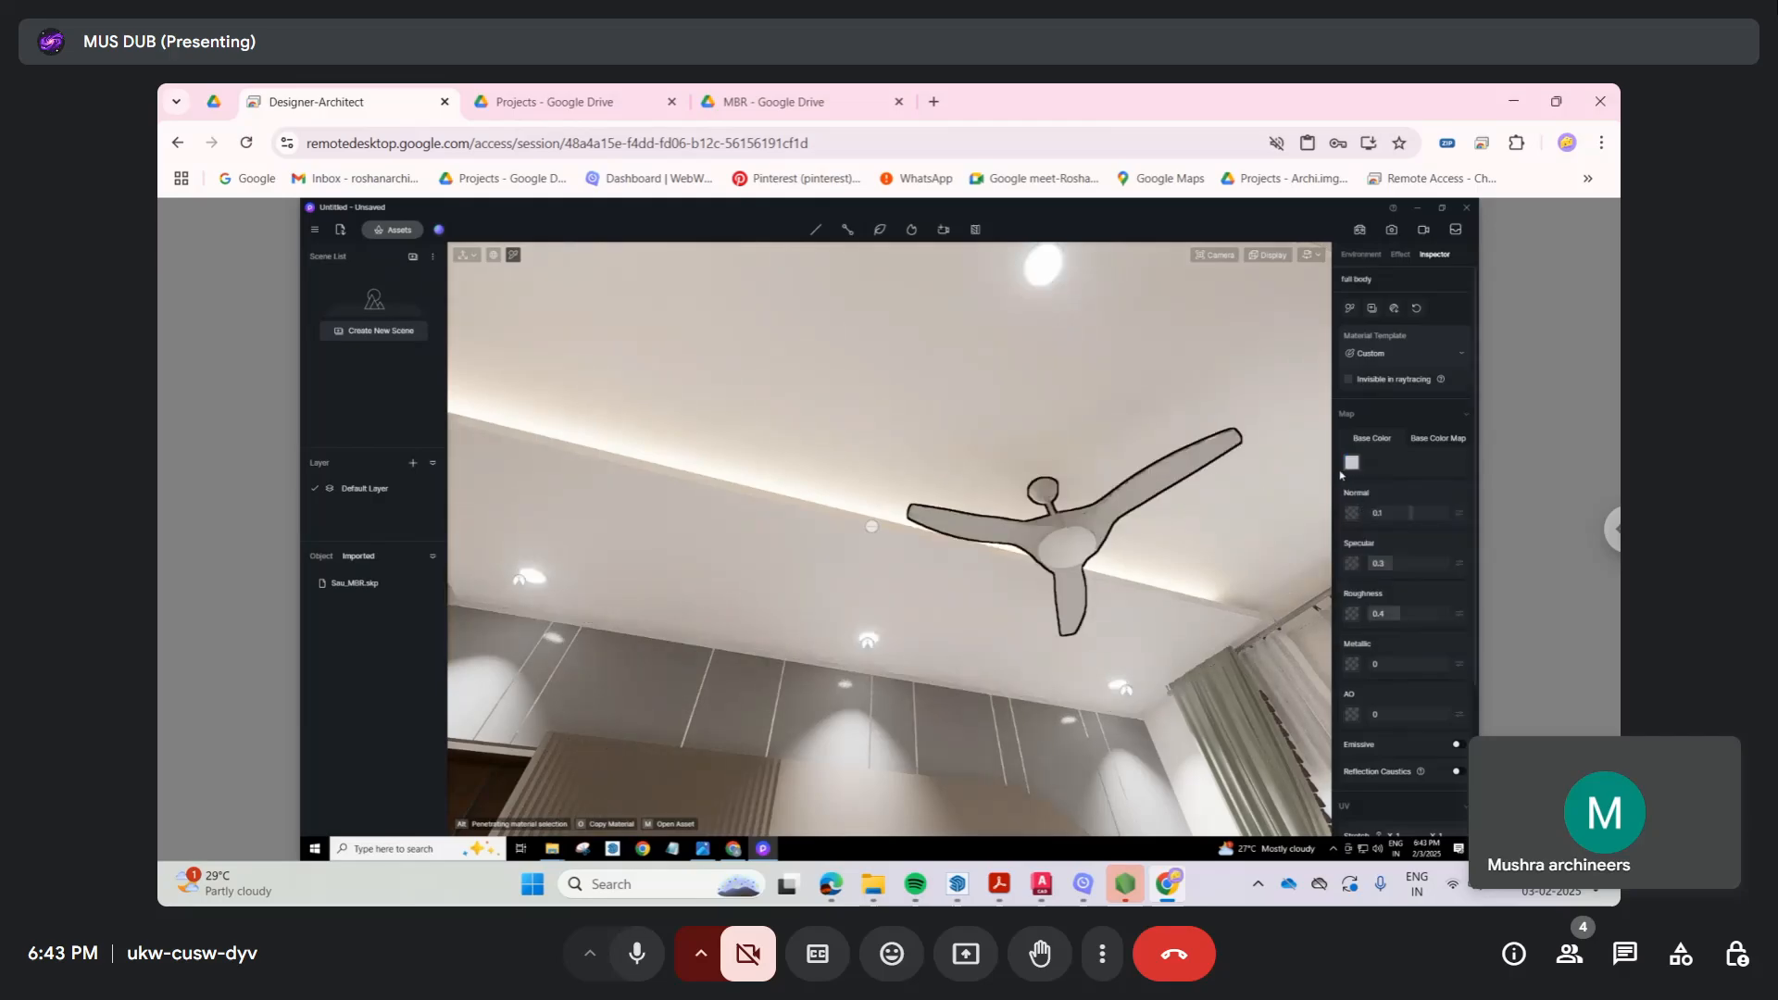
pyautogui.click(1352, 463)
pyautogui.click(1344, 509)
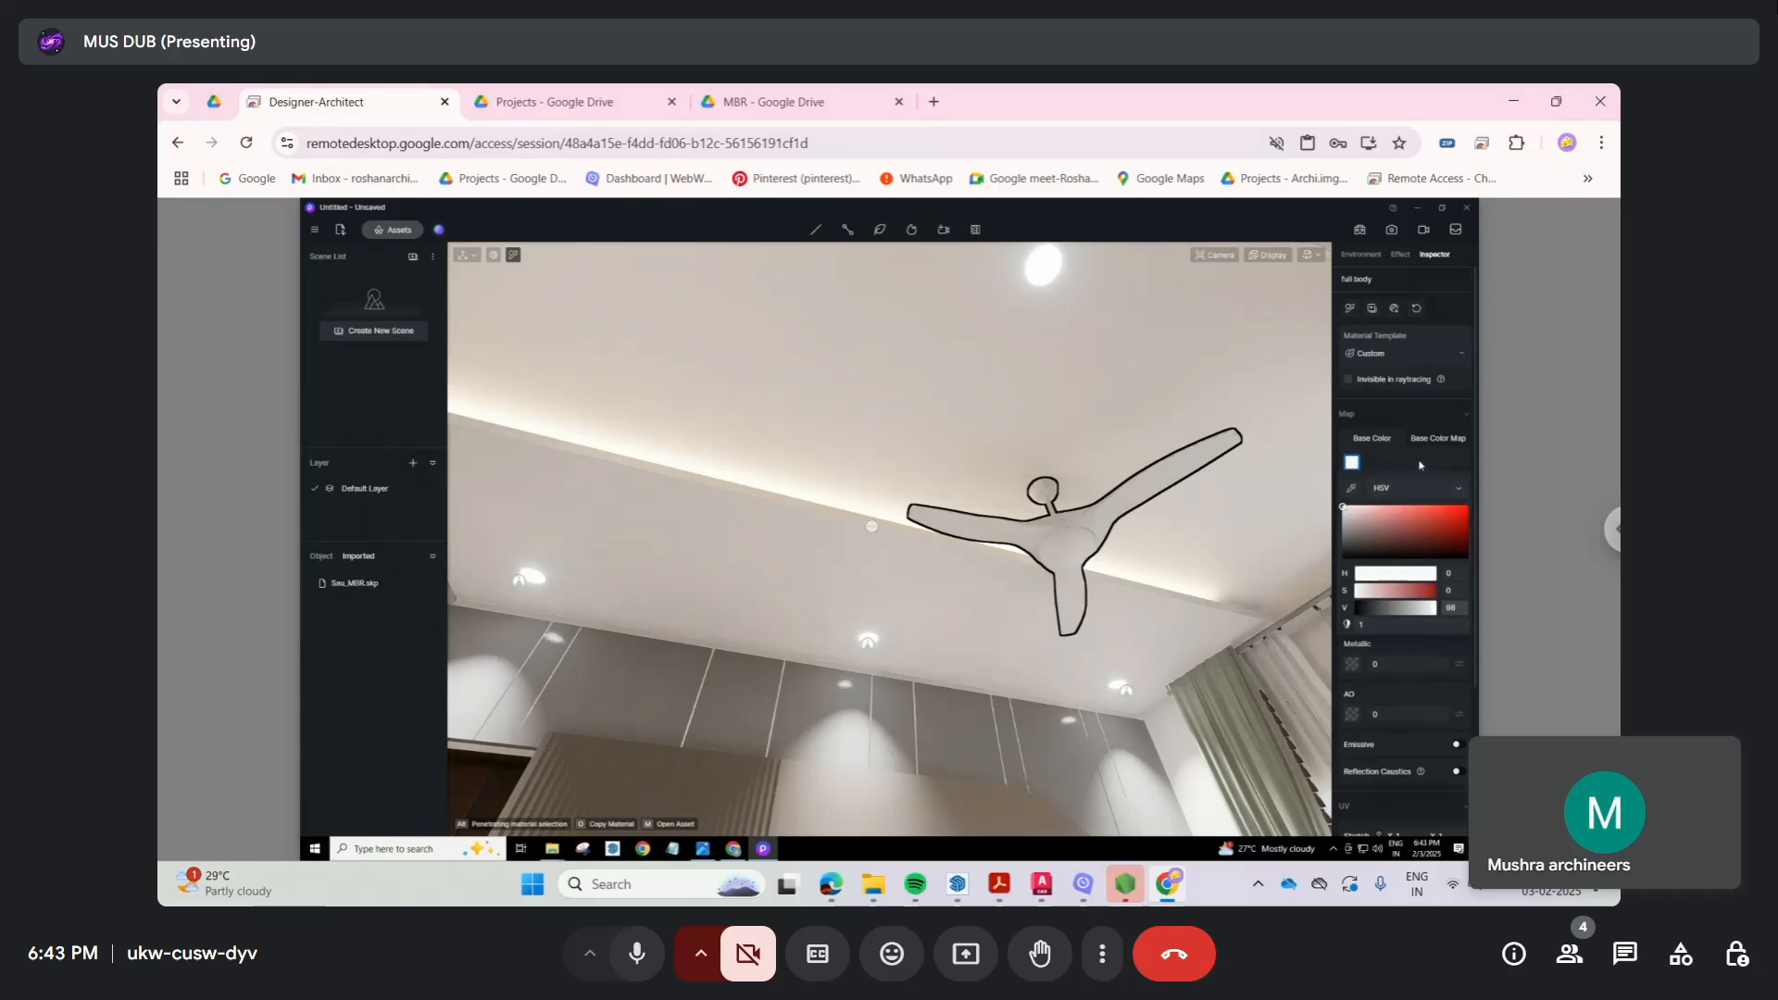
pyautogui.click(1440, 431)
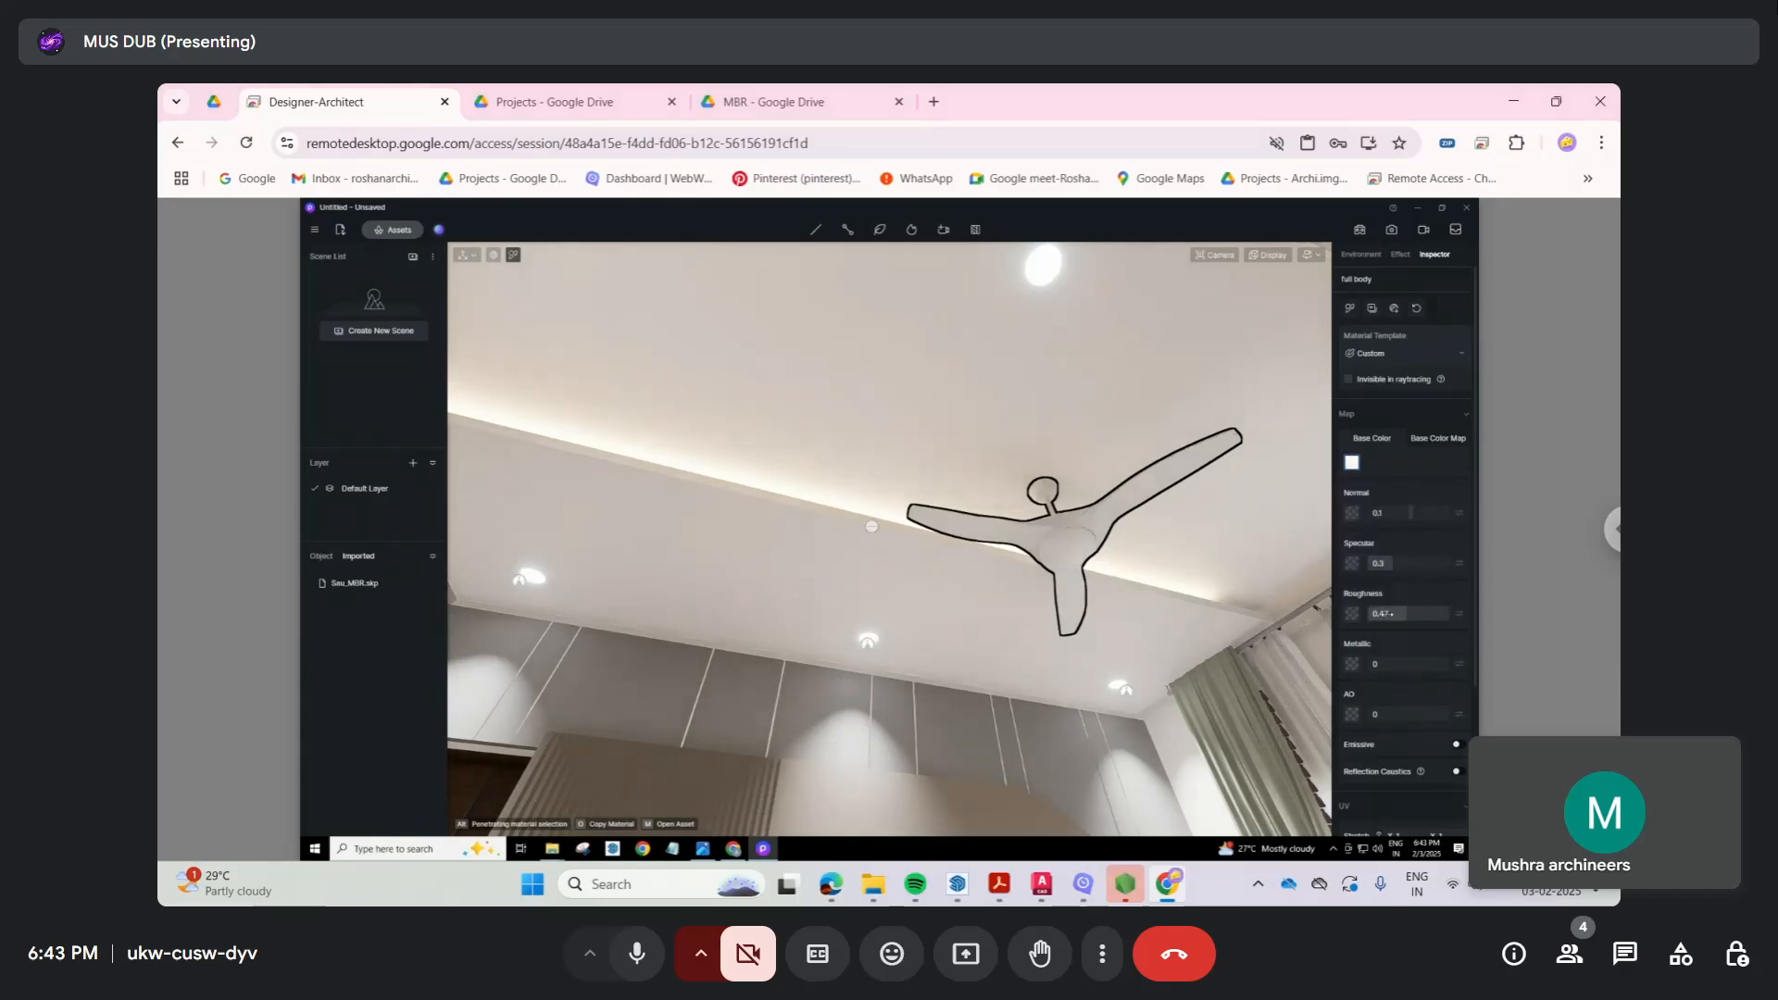
pyautogui.moveTo(1399, 614); pyautogui.dragTo(1366, 621)
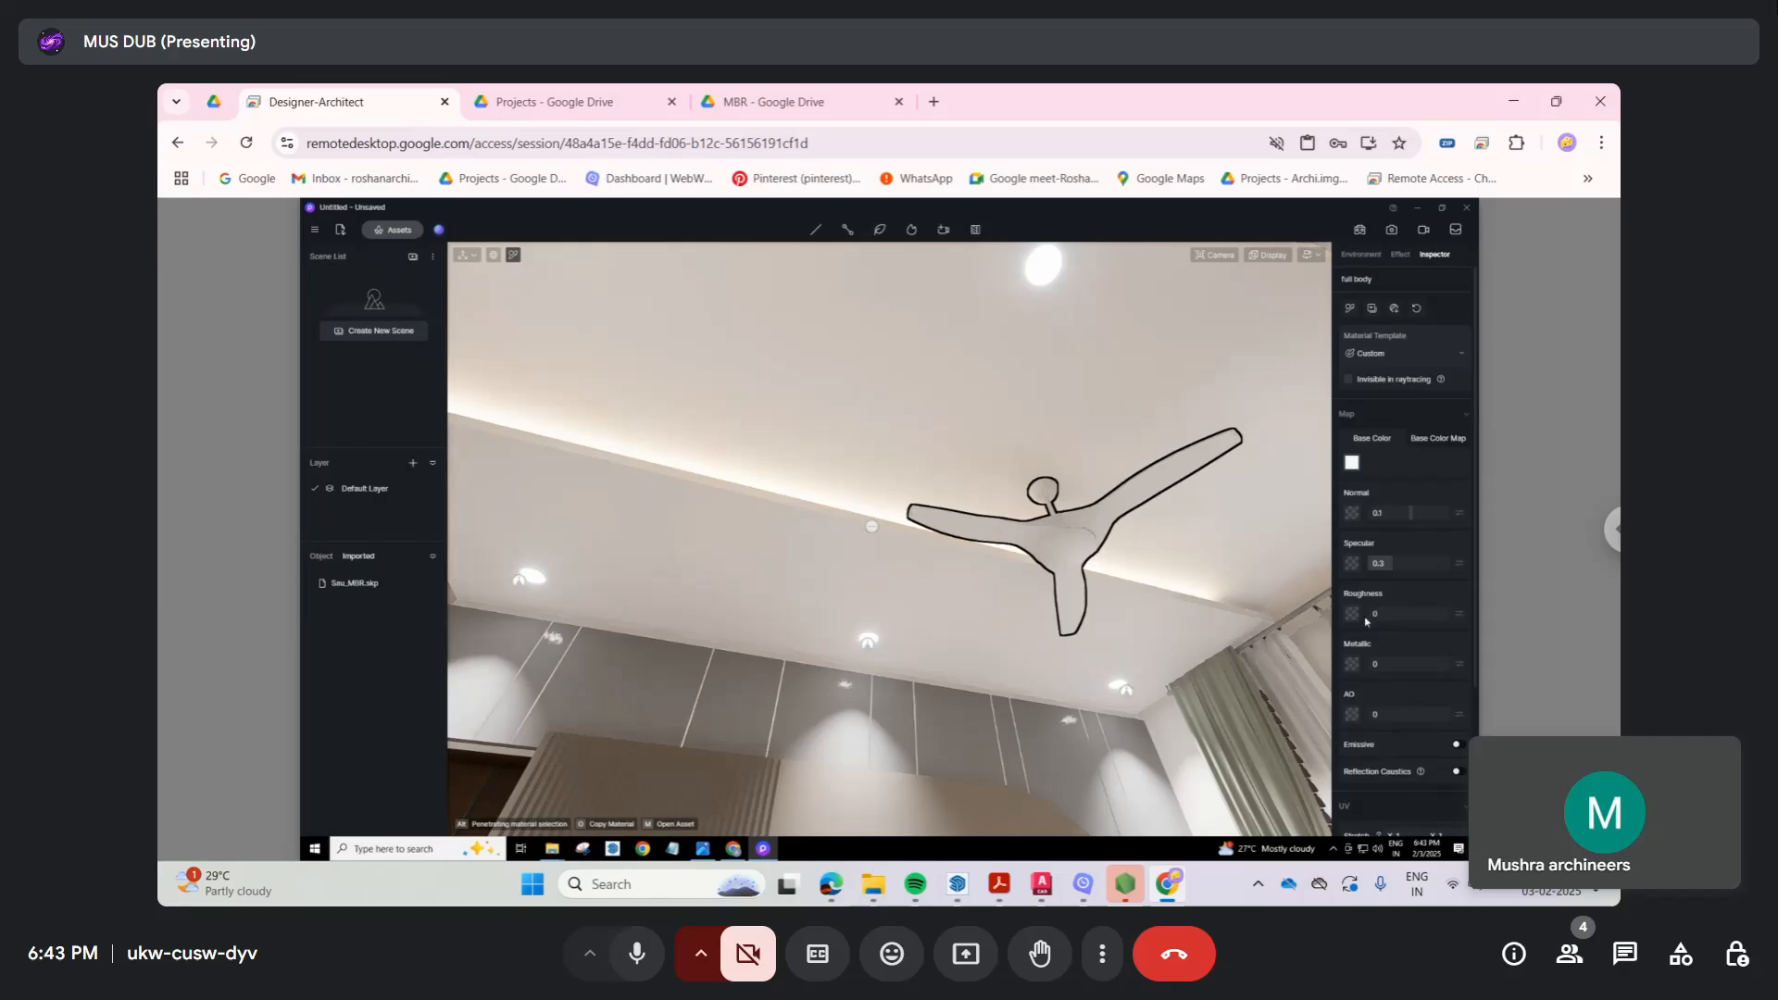
# Step: Set the roughness of the fan's round hub material to 0, select the blade material and leave material picking
pyautogui.click(1082, 539)
pyautogui.moveTo(1386, 607); pyautogui.dragTo(1365, 614)
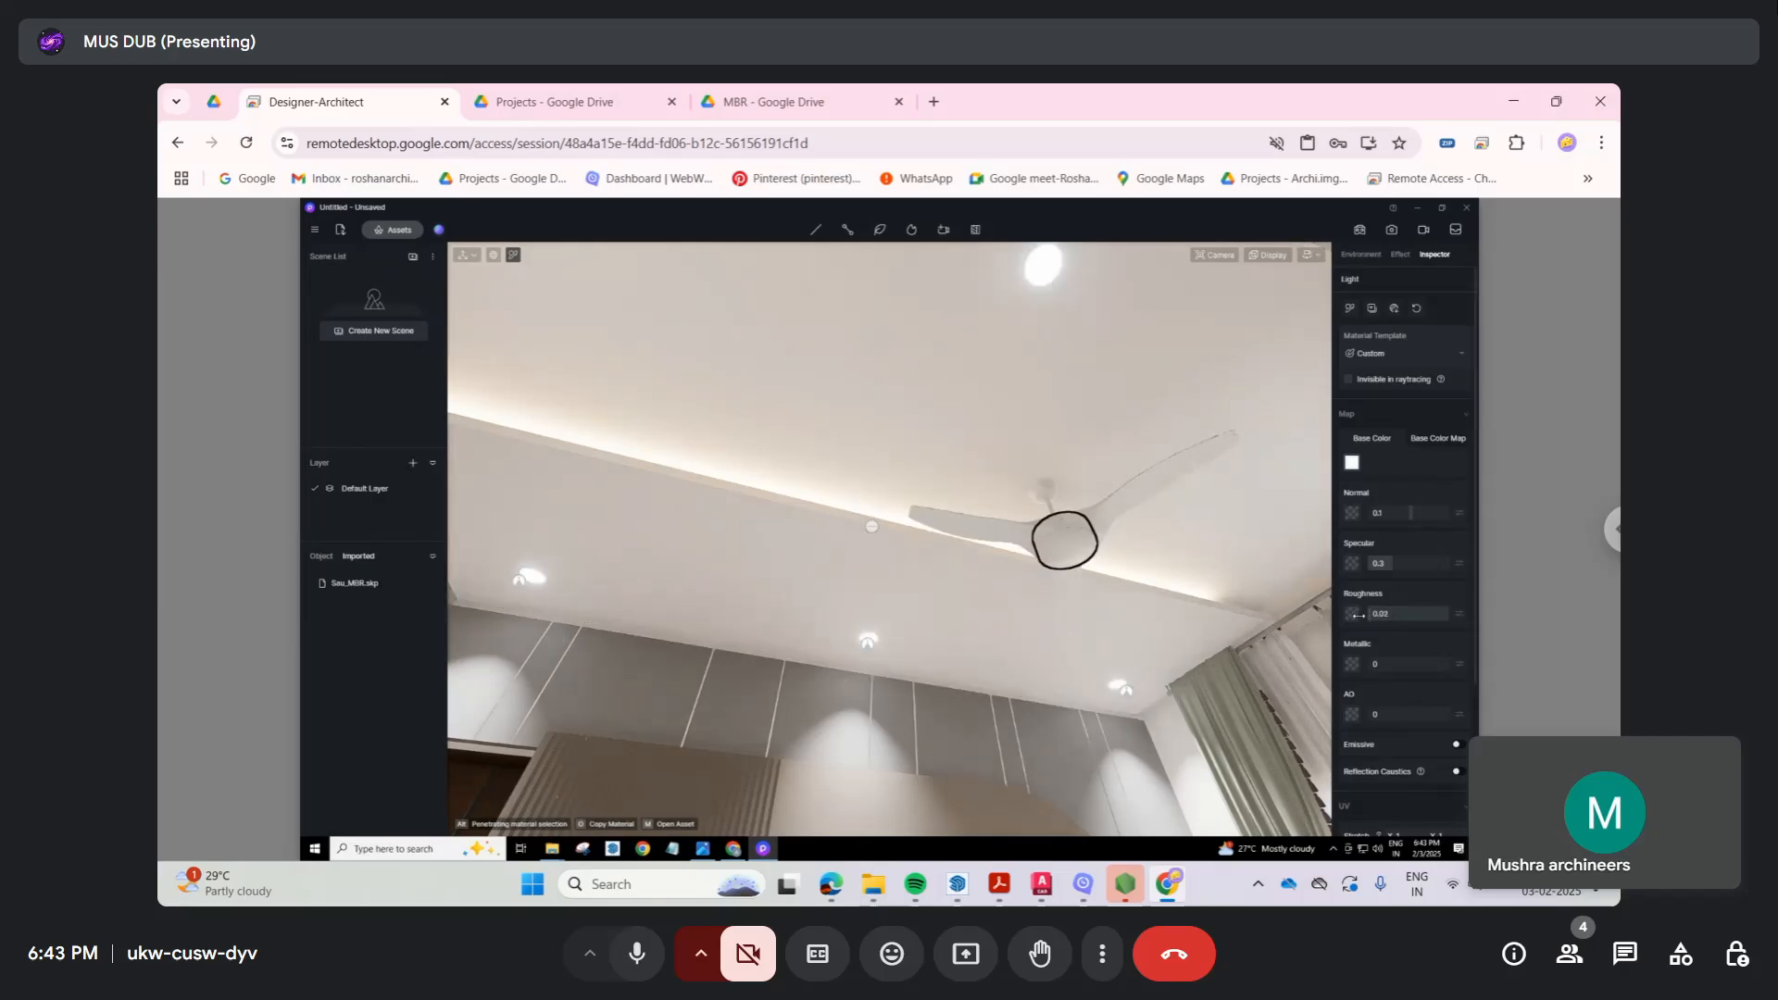
pyautogui.click(1062, 503)
pyautogui.click(1053, 496)
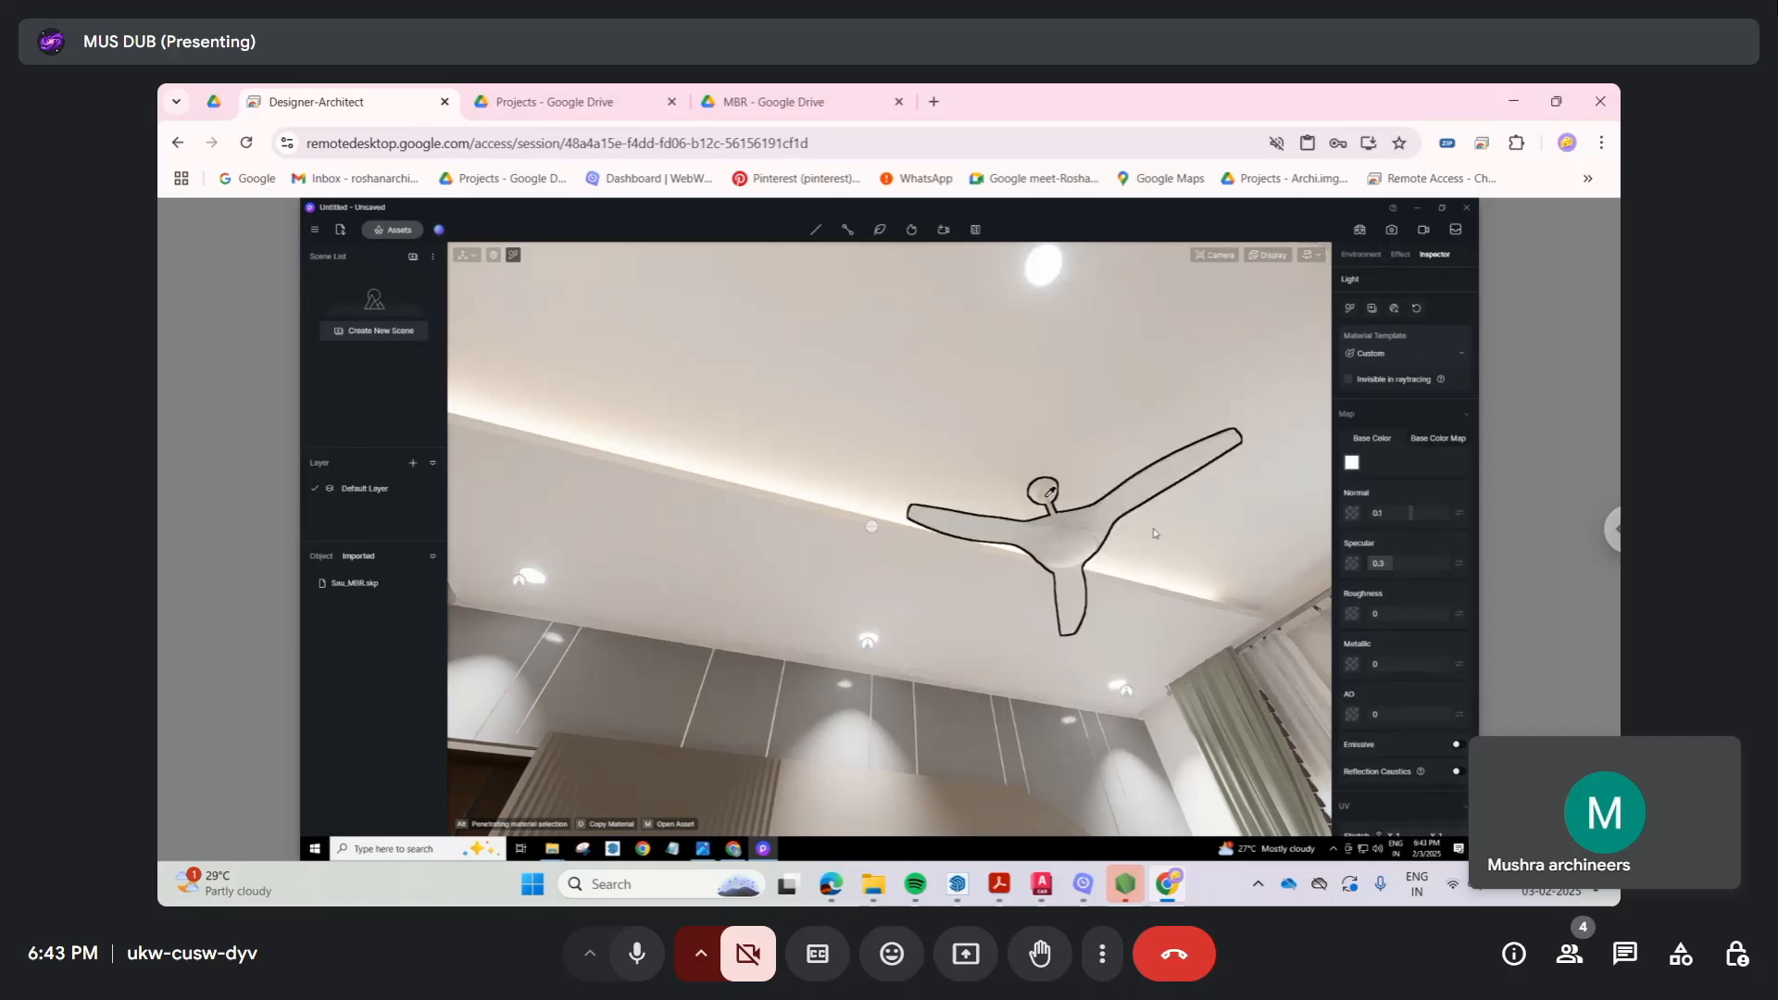
pyautogui.press('Escape')
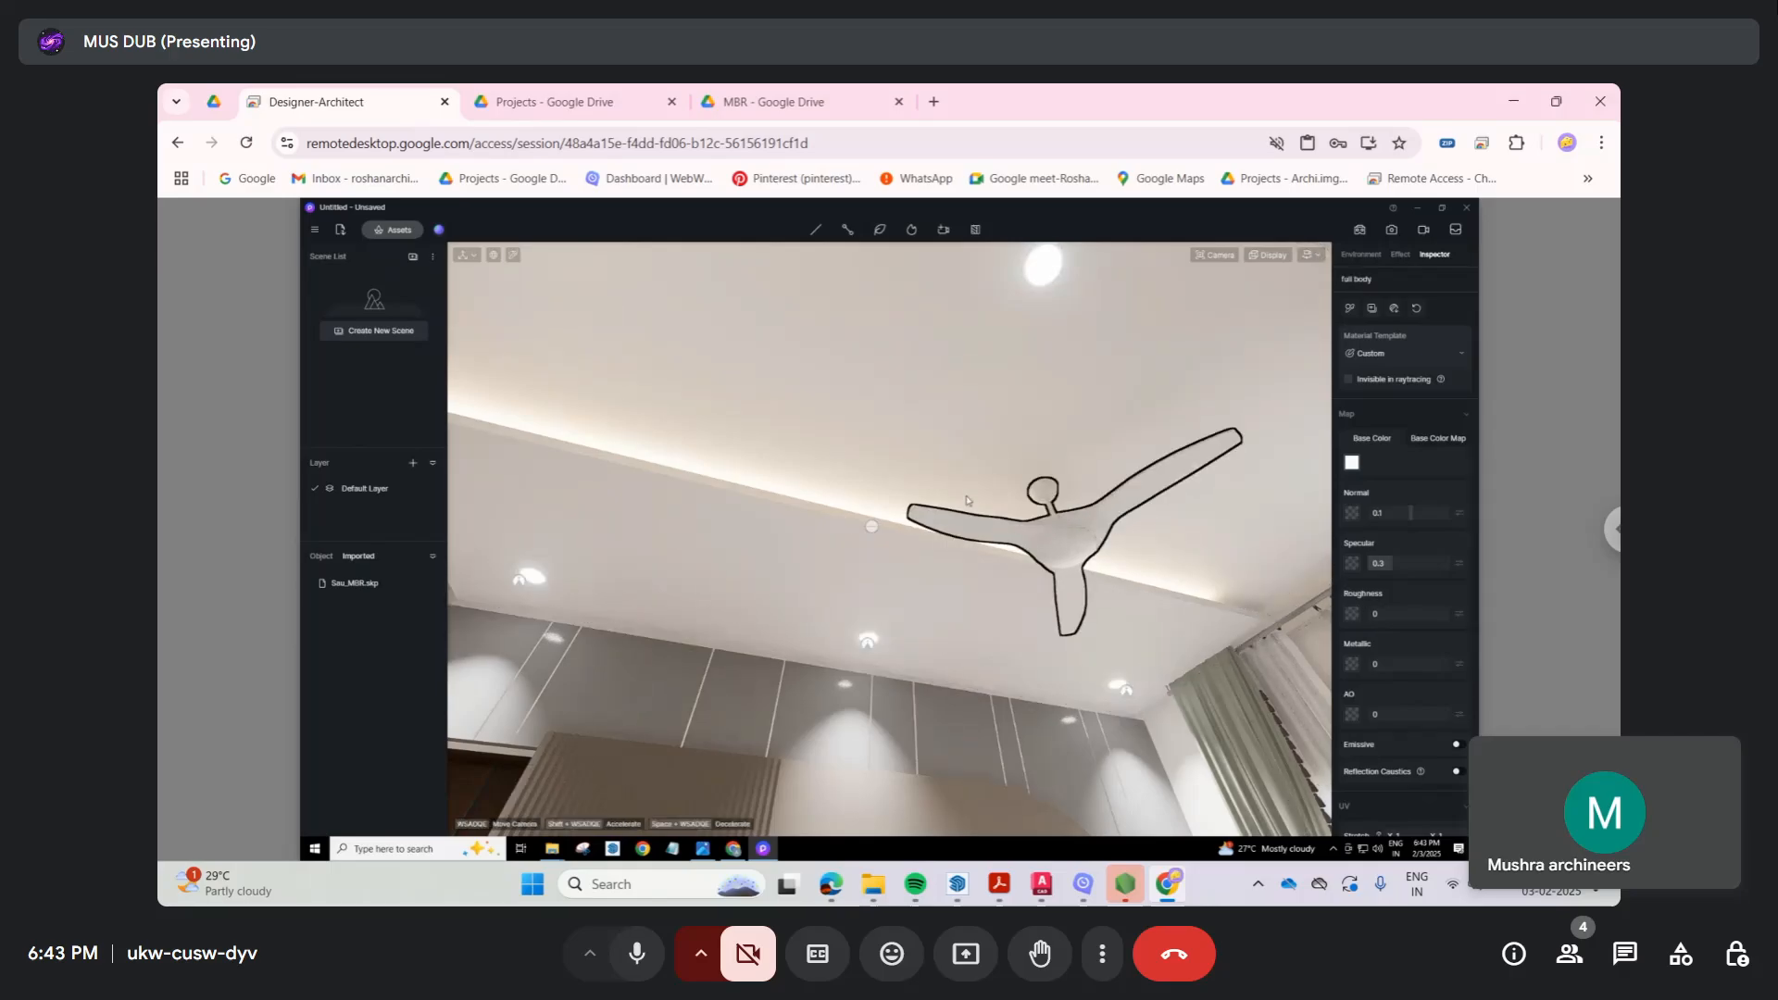
# Step: Change the green window curtain material's base color to a darker brownish gray with H 42, S 10, V 57
pyautogui.moveTo(968, 501); pyautogui.dragTo(1147, 435, button='right')
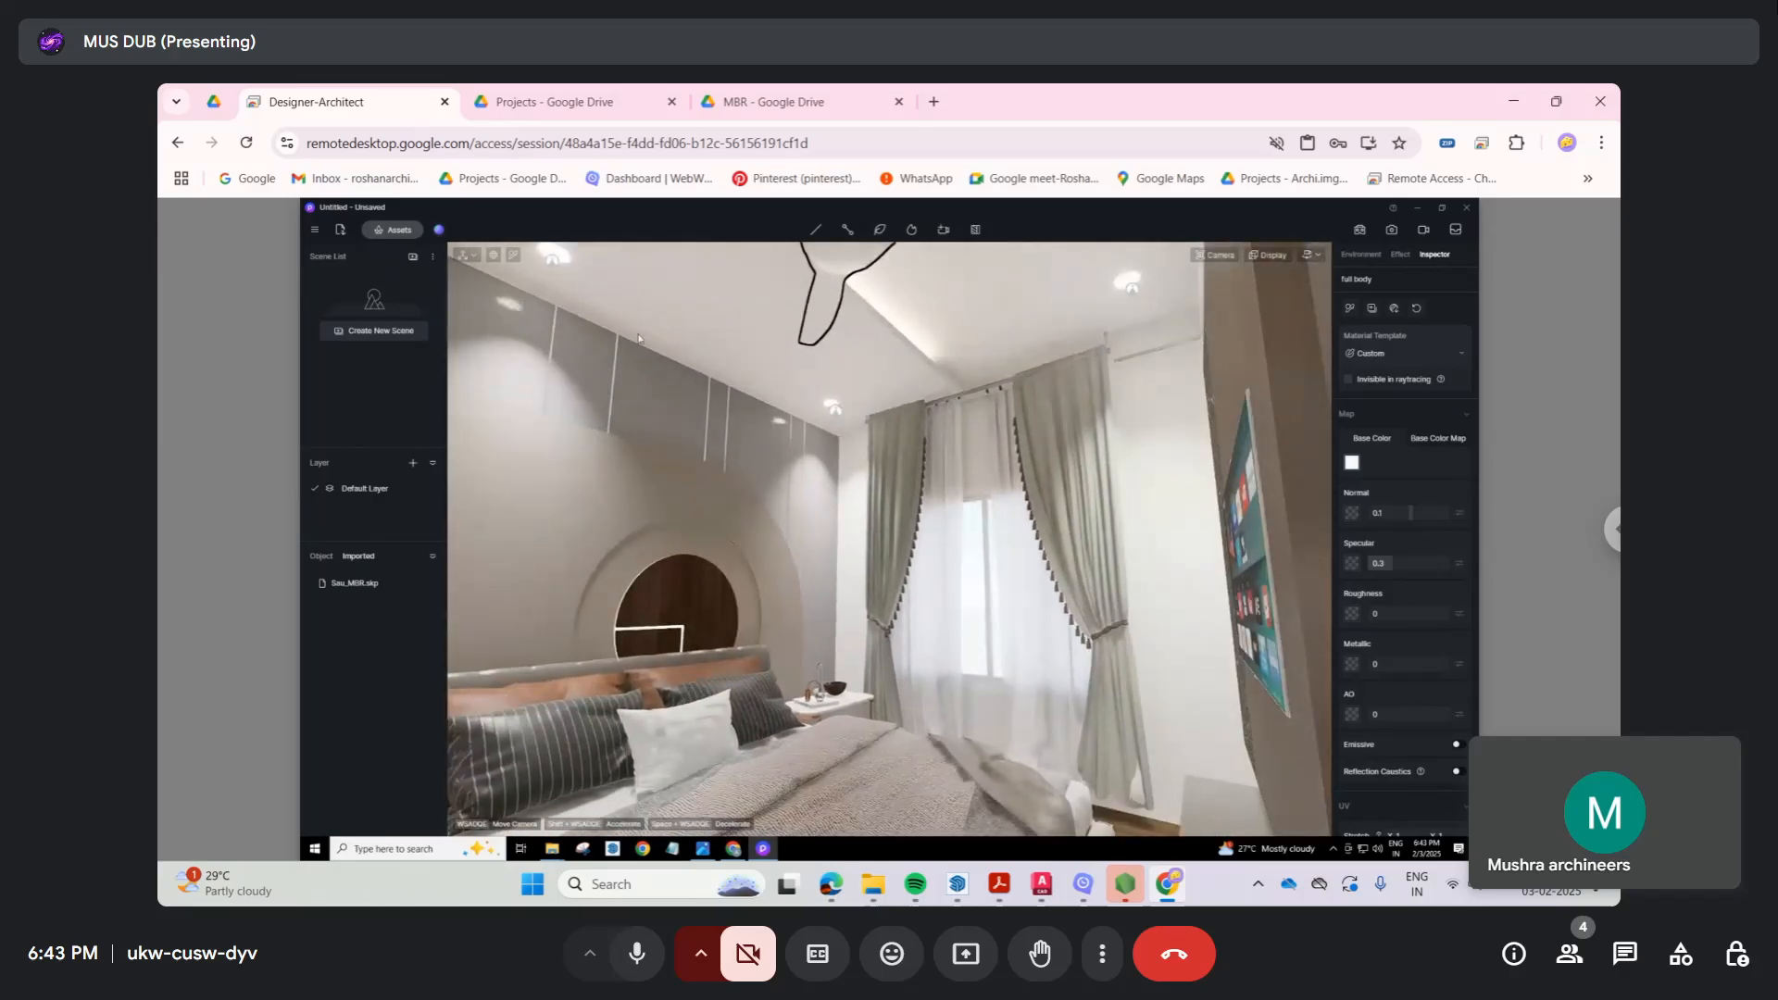
pyautogui.click(1067, 456)
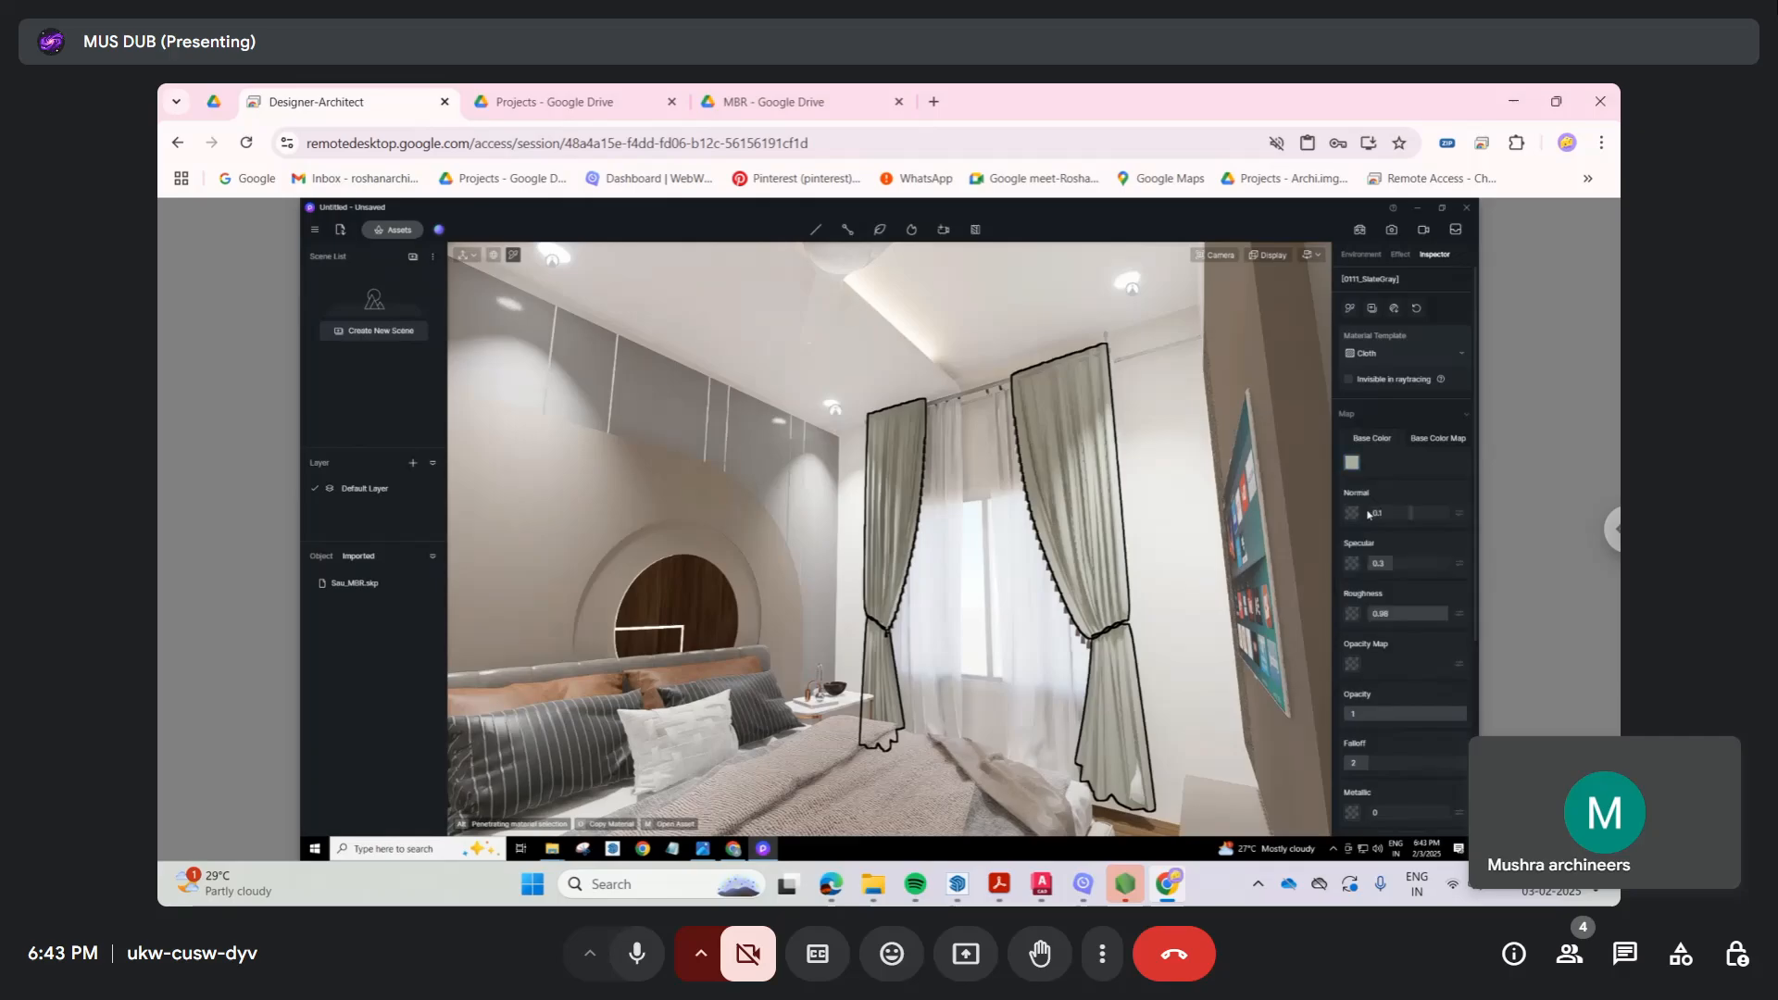
pyautogui.click(1353, 463)
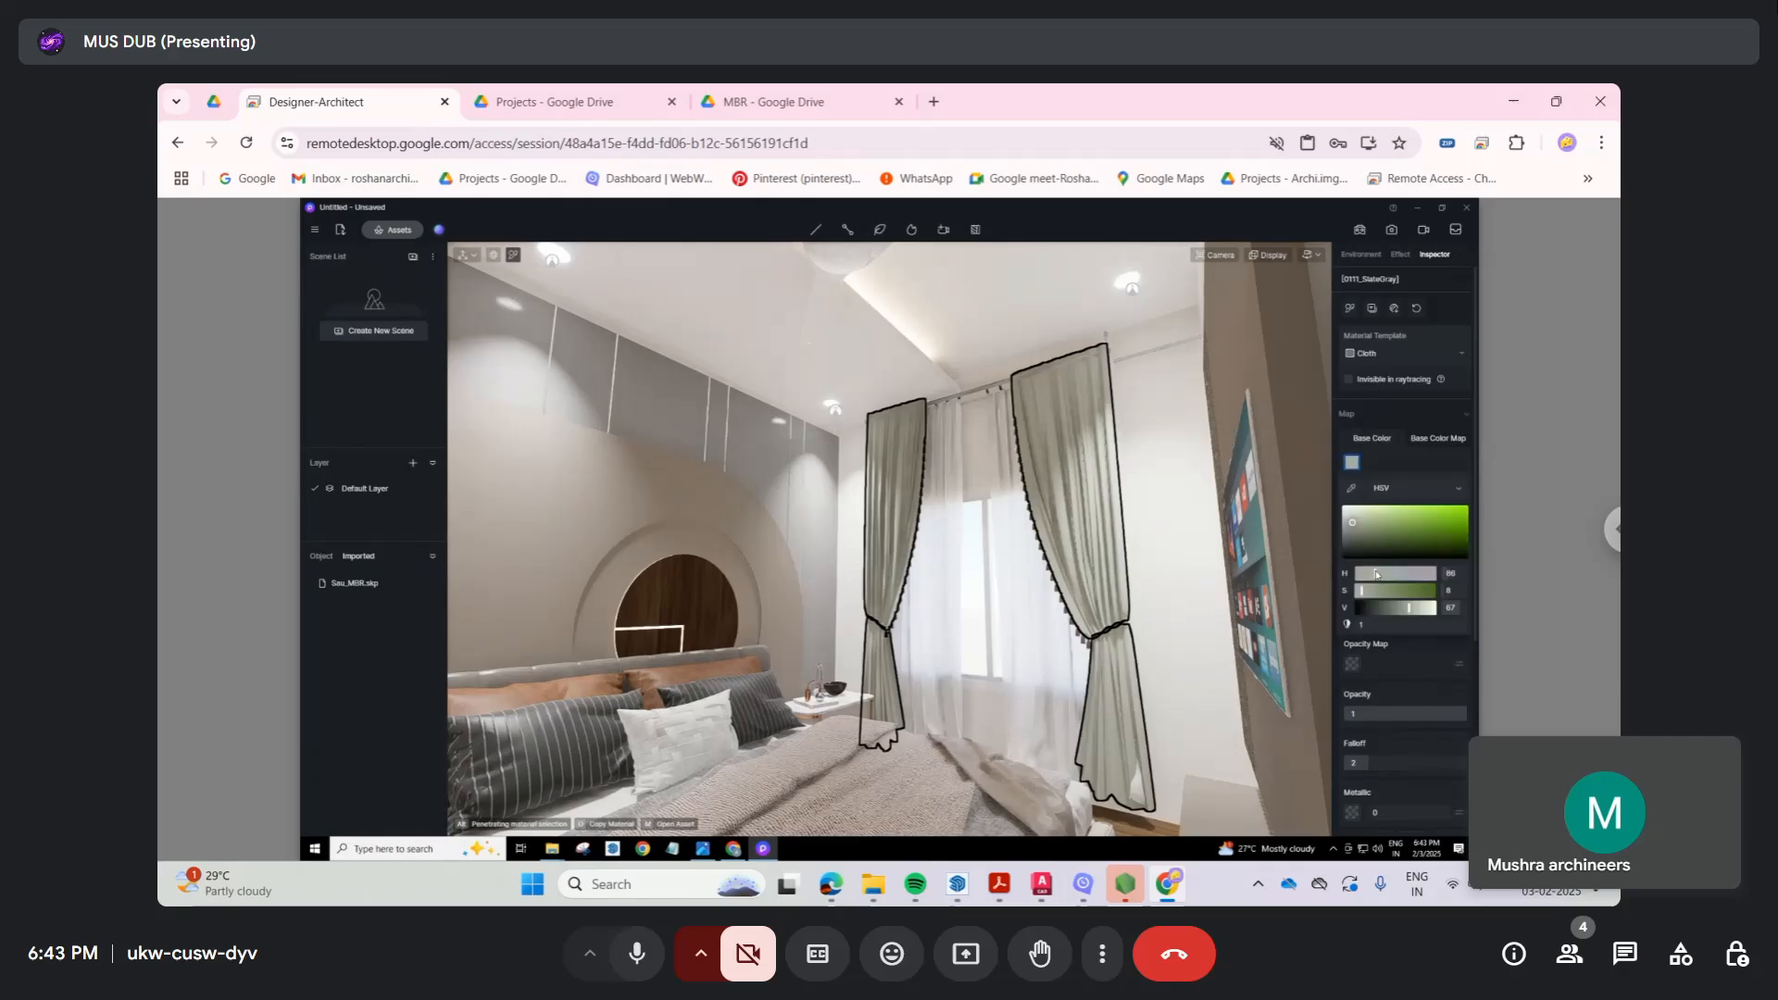
pyautogui.moveTo(1376, 574); pyautogui.dragTo(1365, 574)
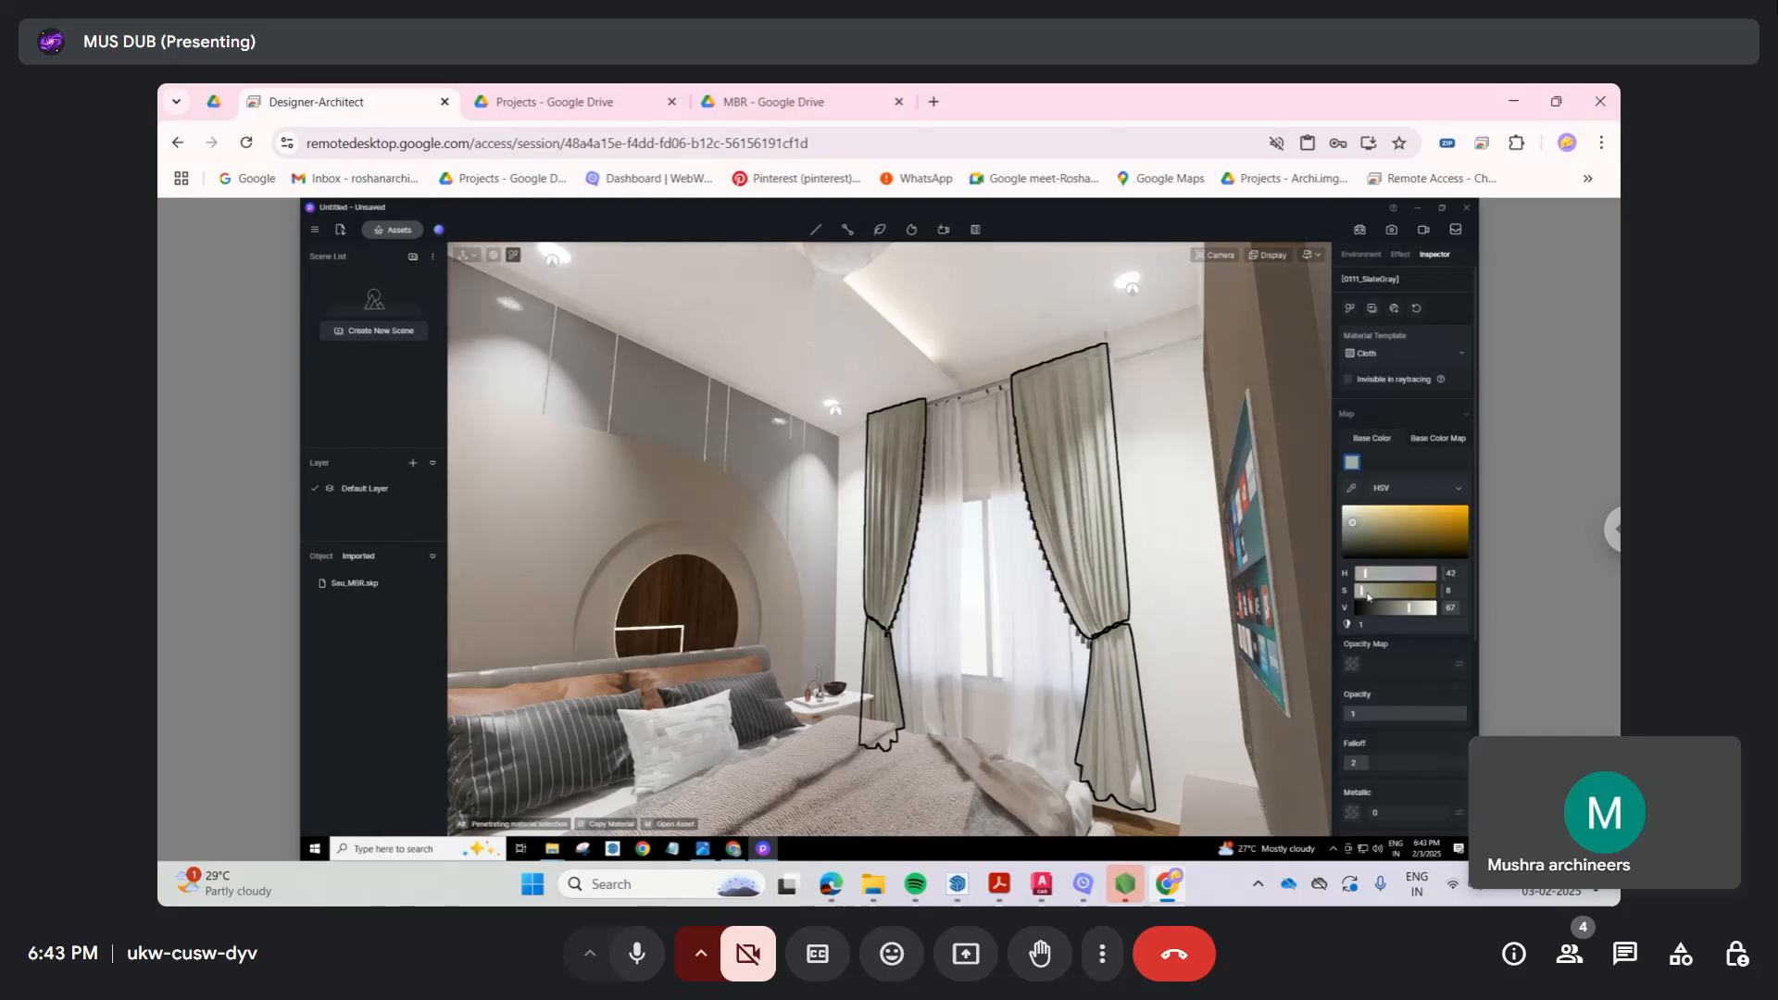
pyautogui.moveTo(1362, 590)
pyautogui.mouseDown()
pyautogui.moveTo(1402, 608)
pyautogui.moveTo(1362, 589)
pyautogui.mouseUp()
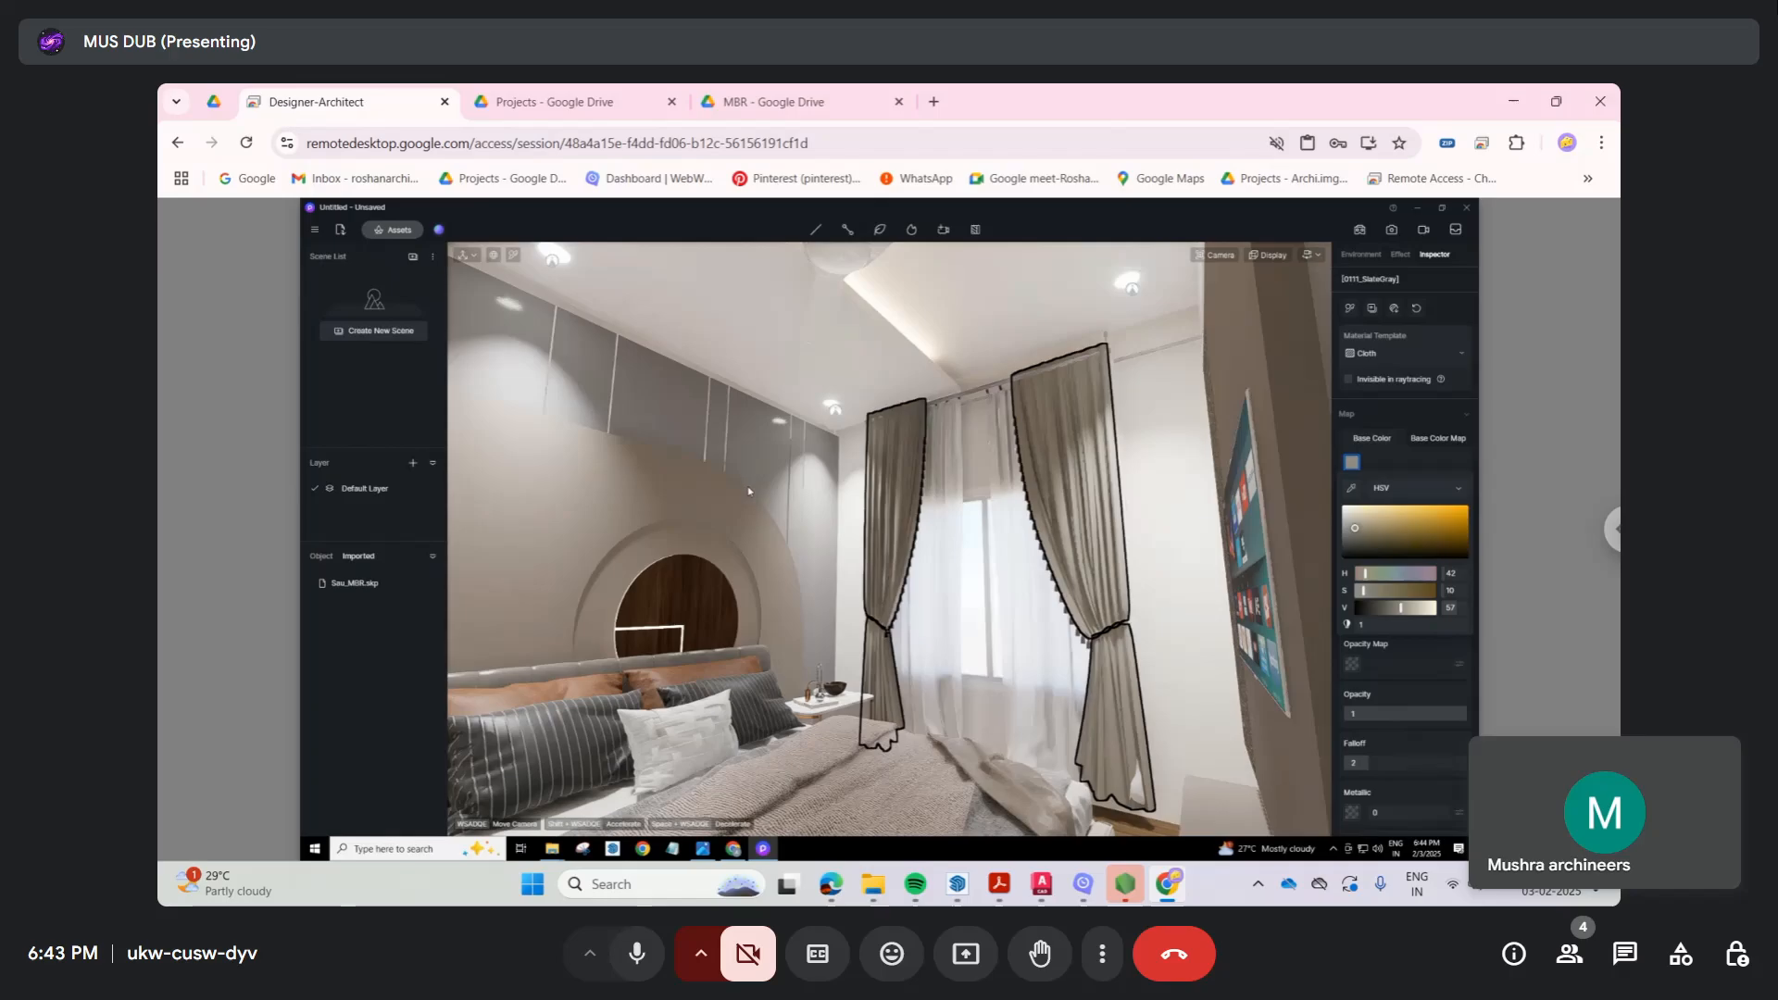
# Step: Slightly darken the wood floor material's gray base color and lower its roughness to make the floor more reflective
pyautogui.moveTo(749, 490); pyautogui.dragTo(1033, 648, button='right')
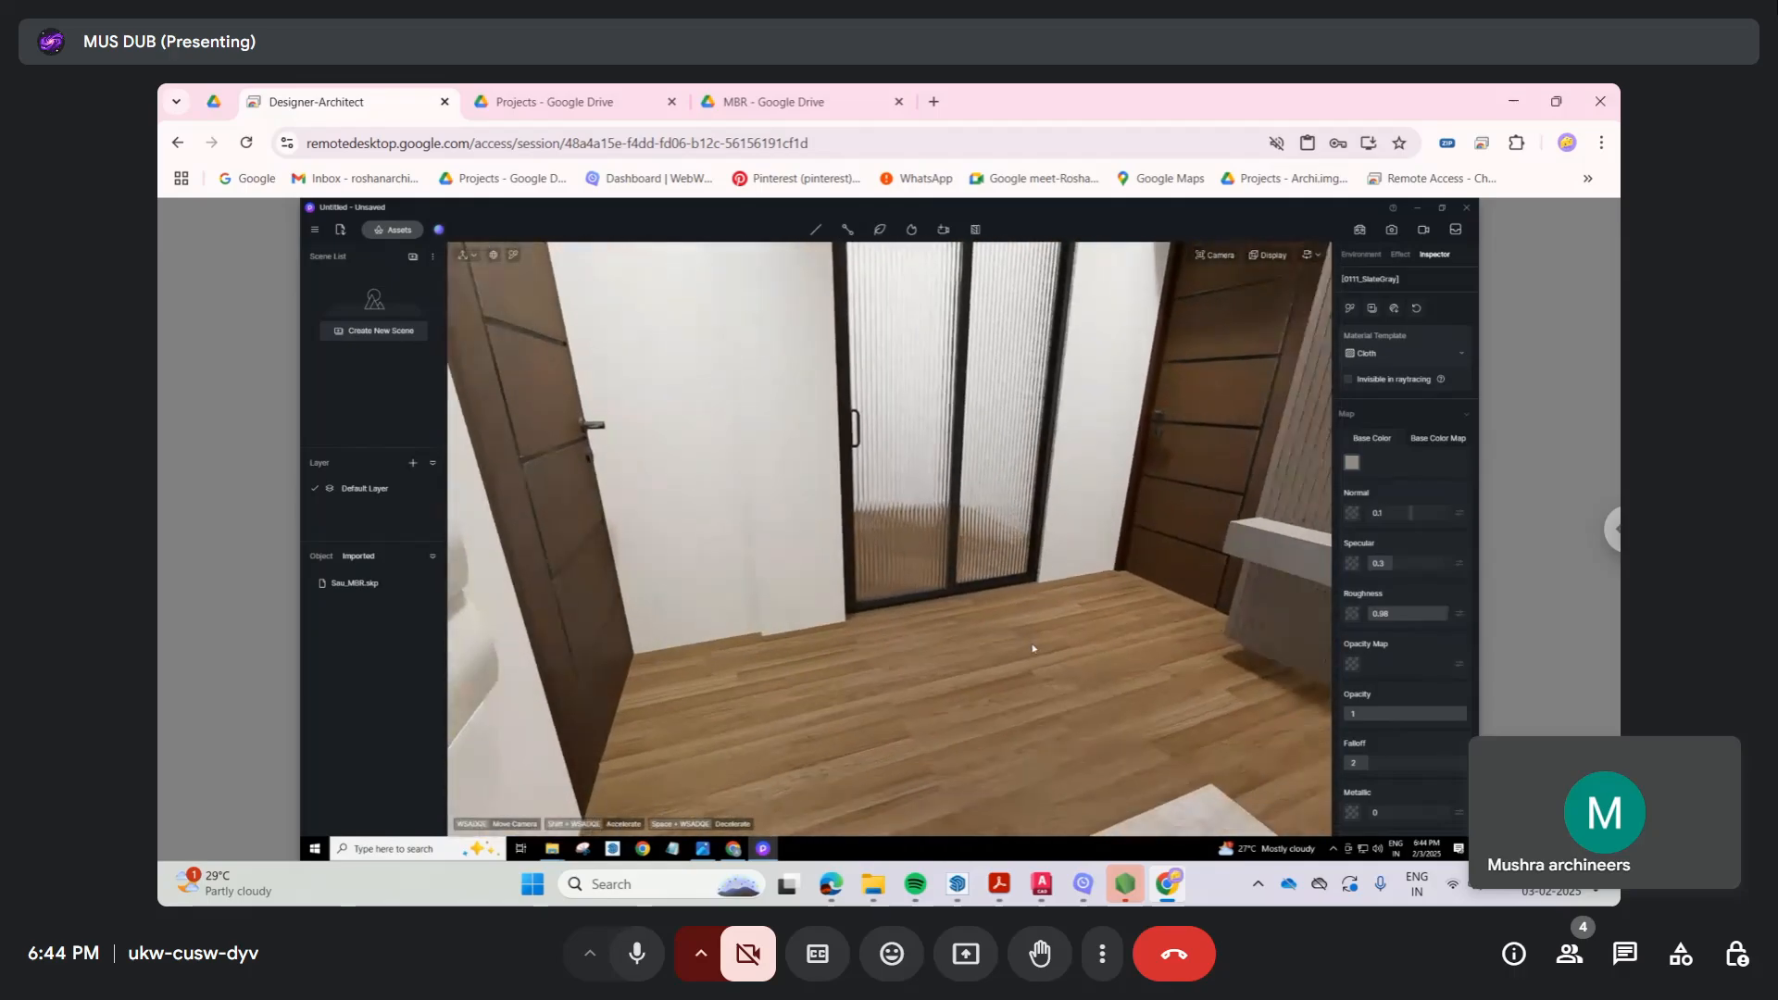
pyautogui.click(513, 255)
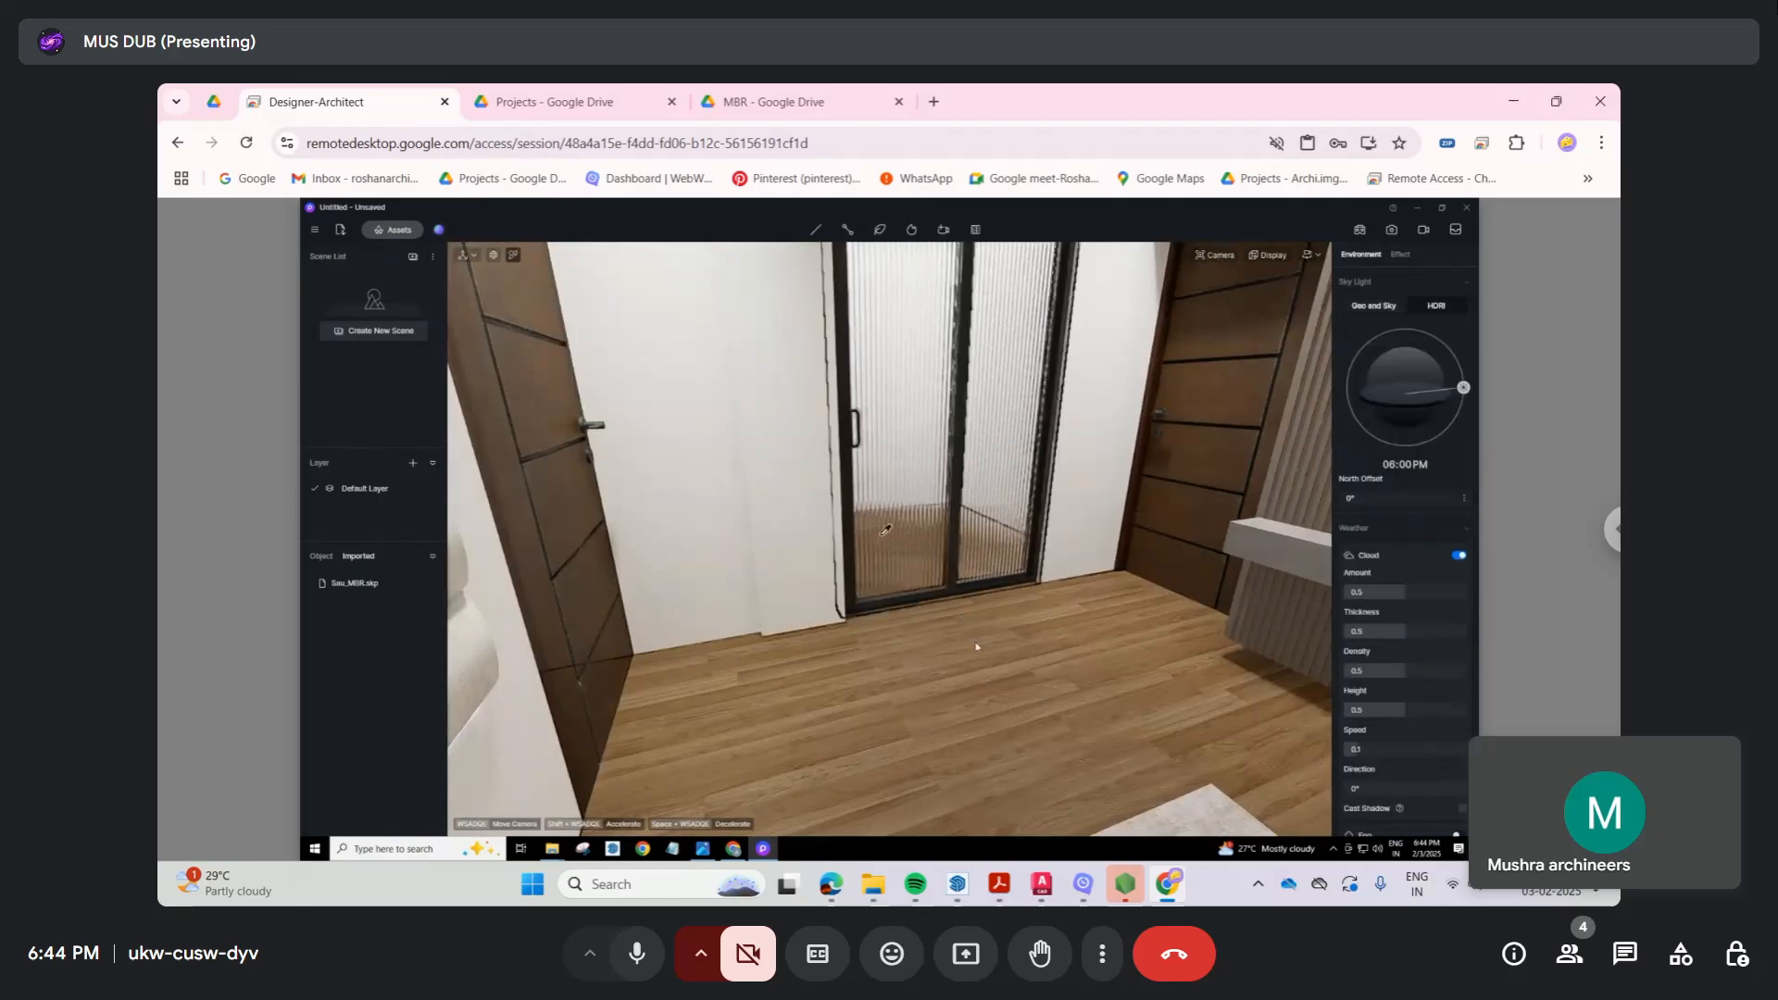
pyautogui.click(983, 681)
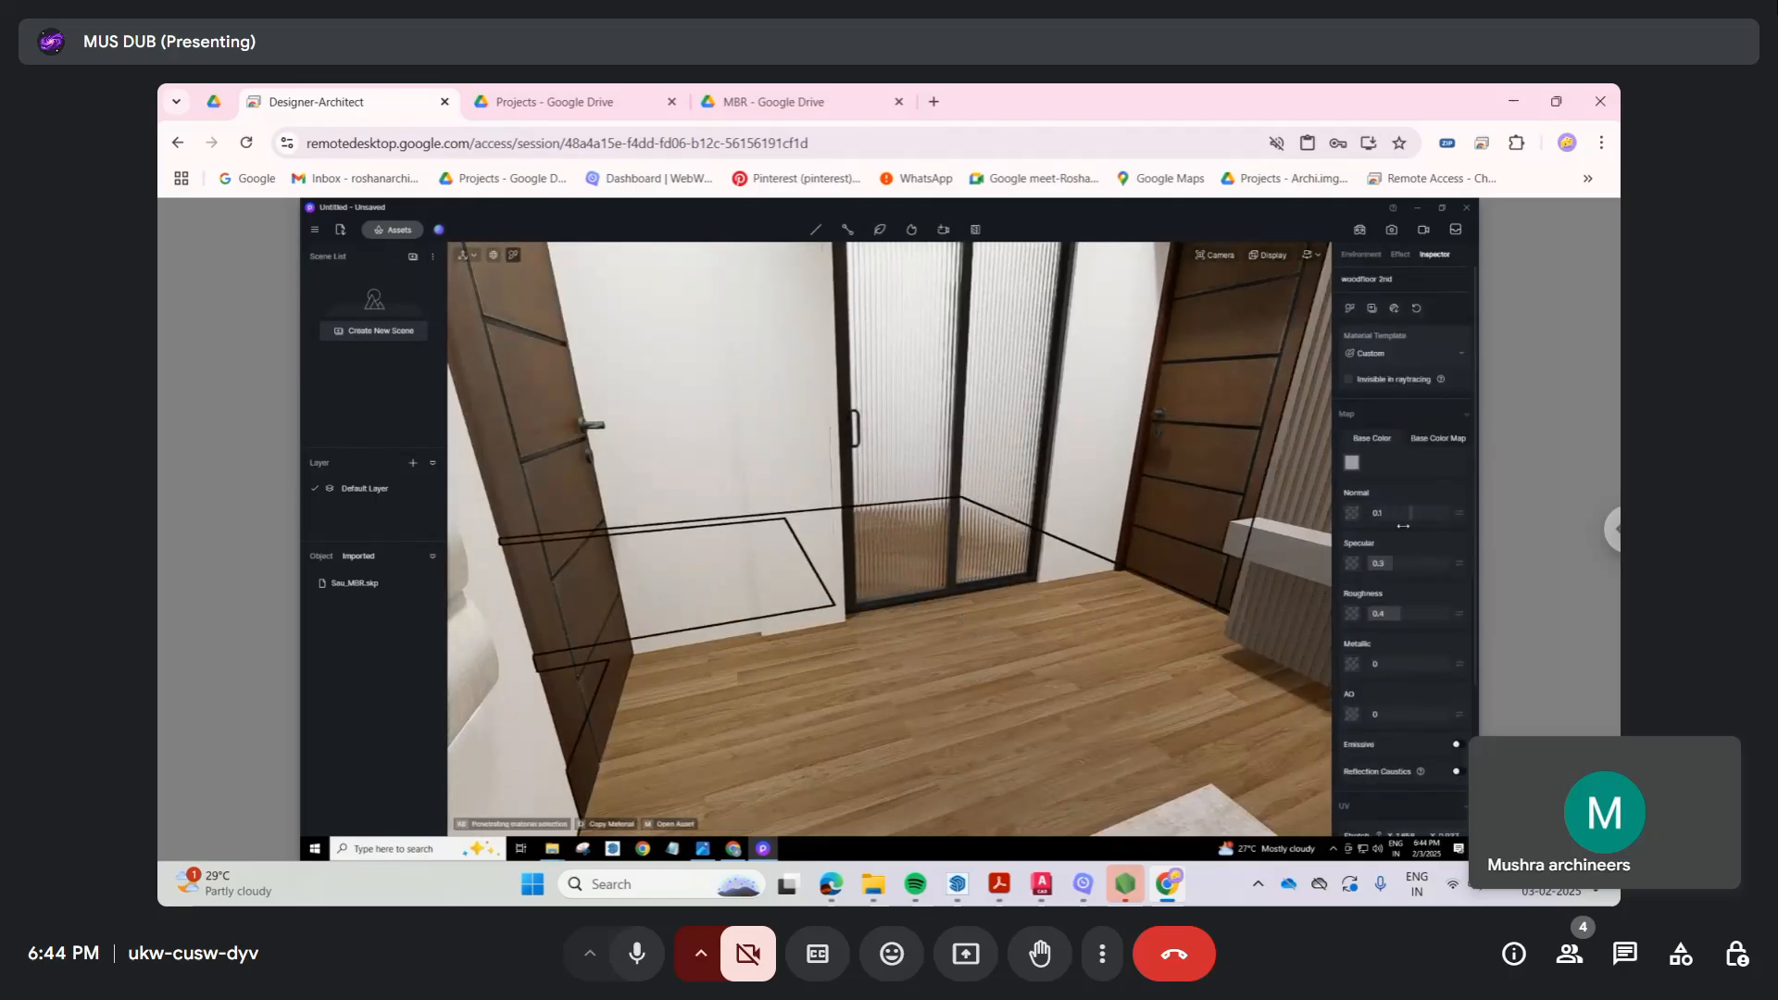
pyautogui.click(1352, 463)
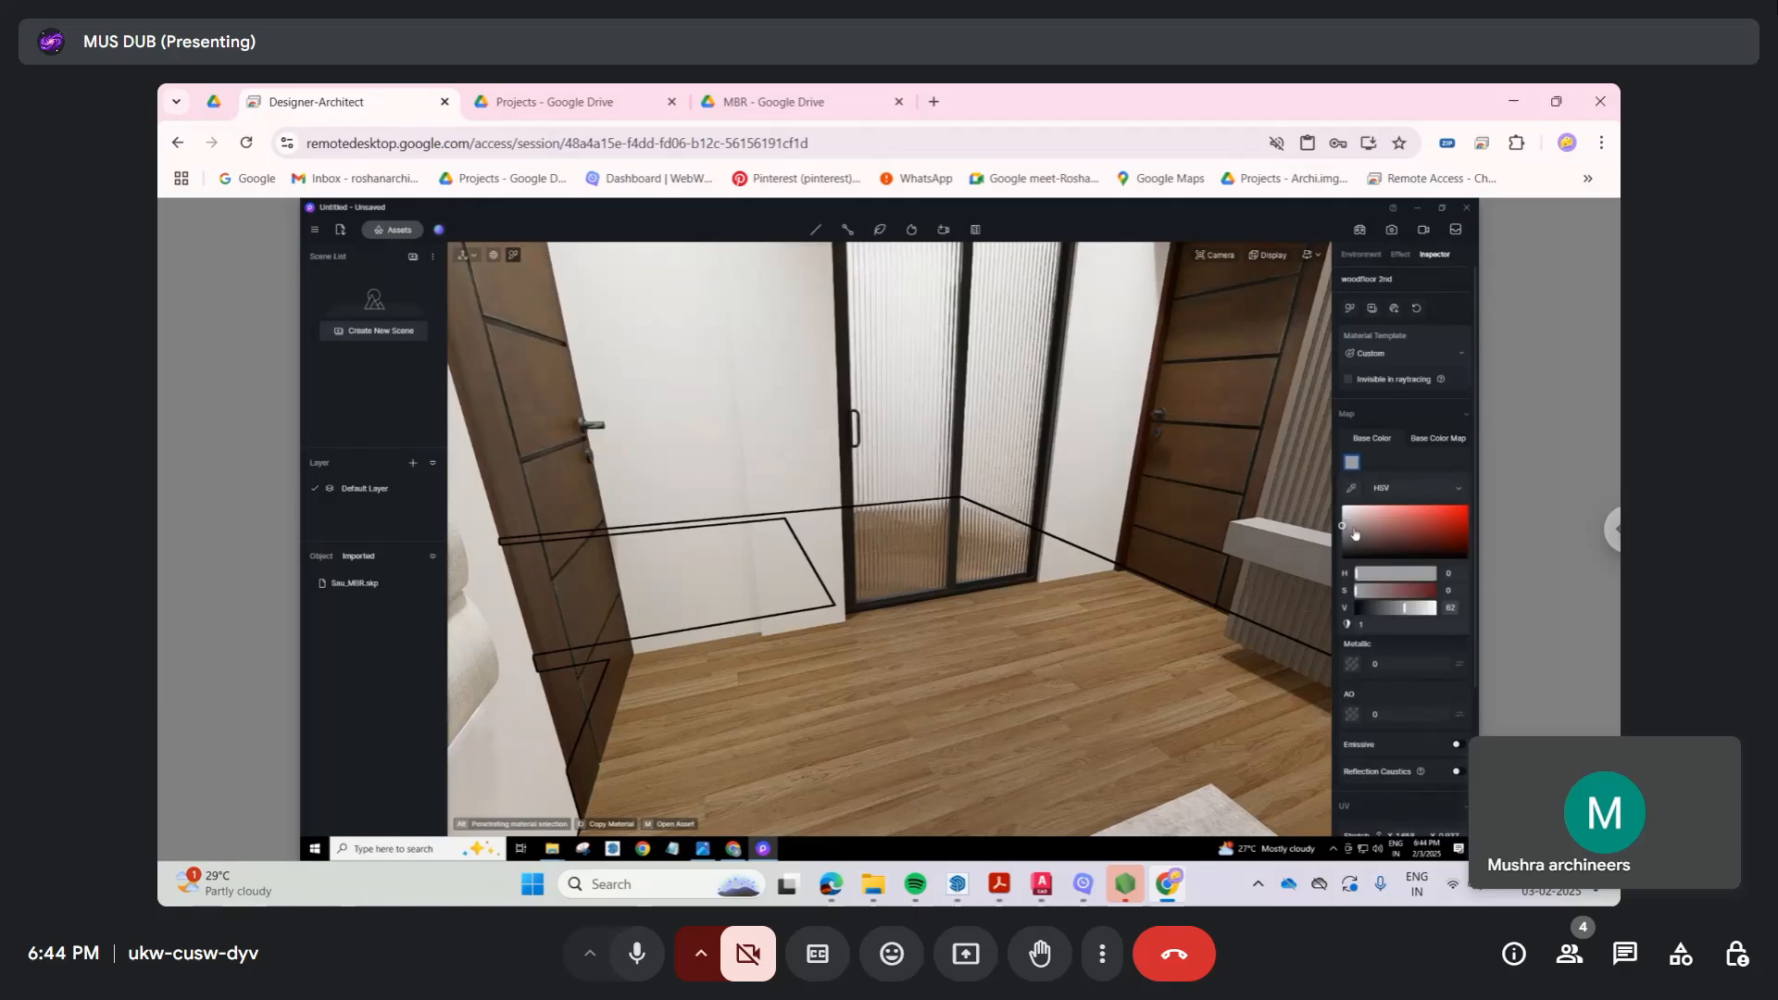
pyautogui.moveTo(1344, 530); pyautogui.dragTo(1344, 534)
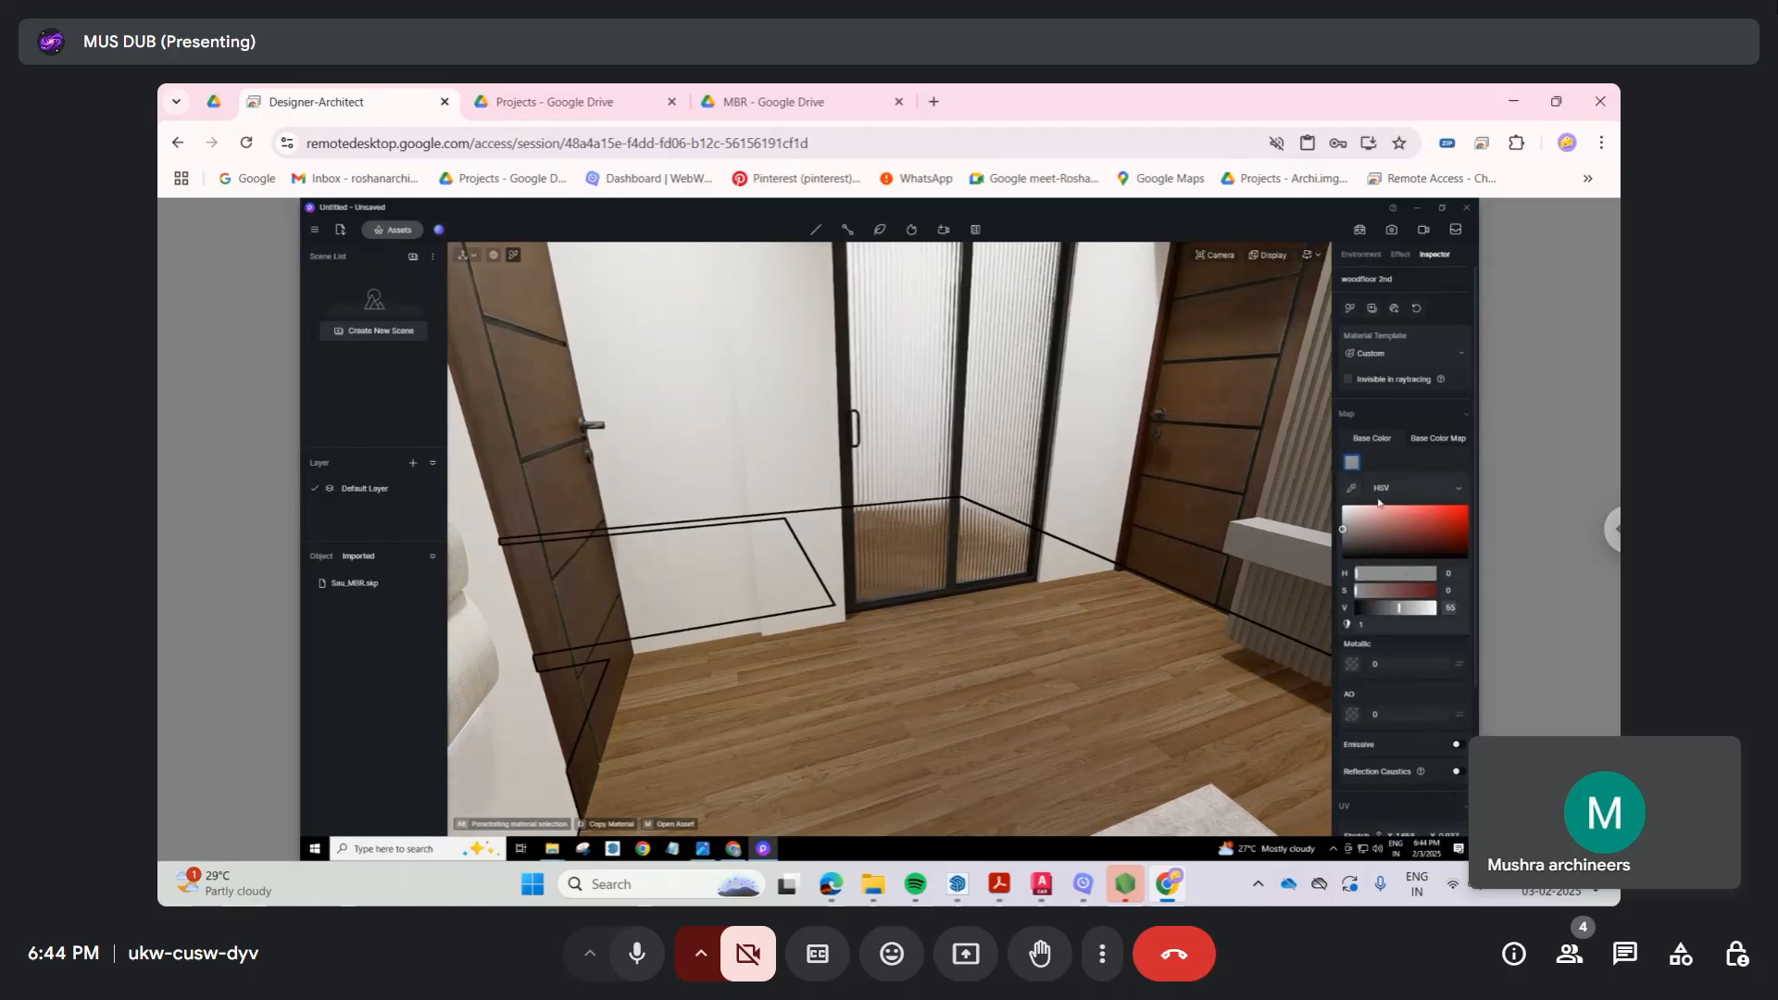
pyautogui.click(1431, 469)
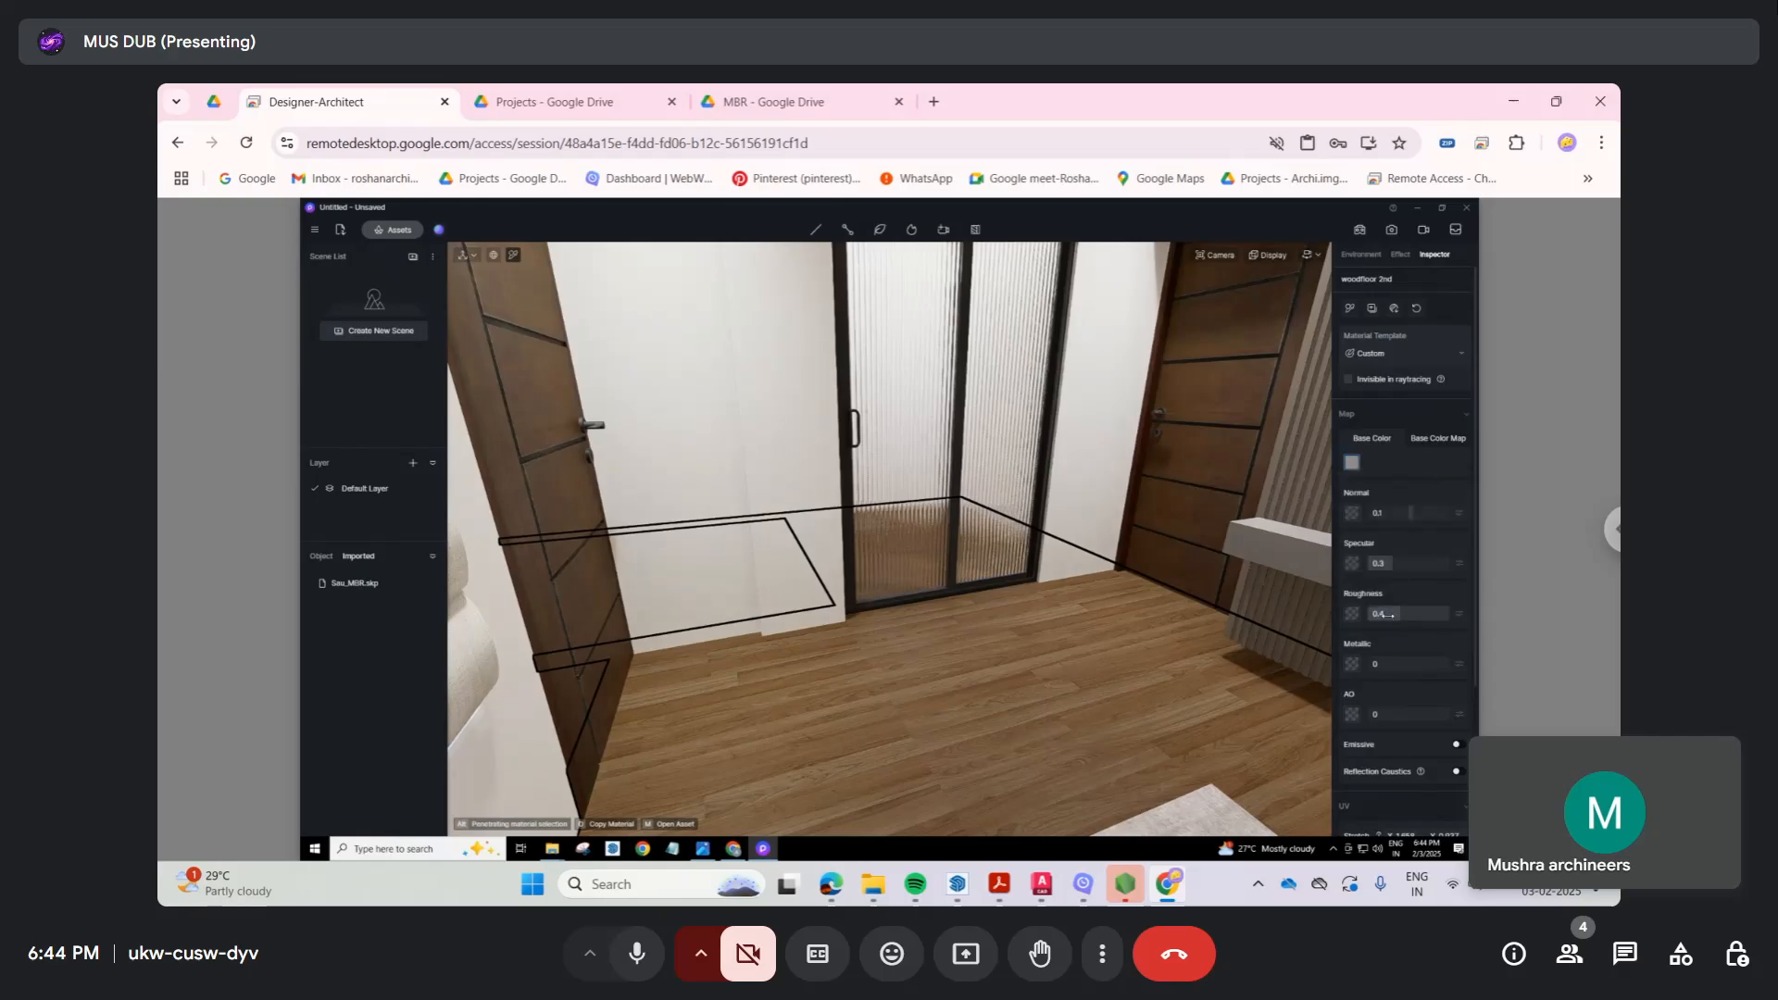
pyautogui.moveTo(1396, 615); pyautogui.dragTo(1379, 615)
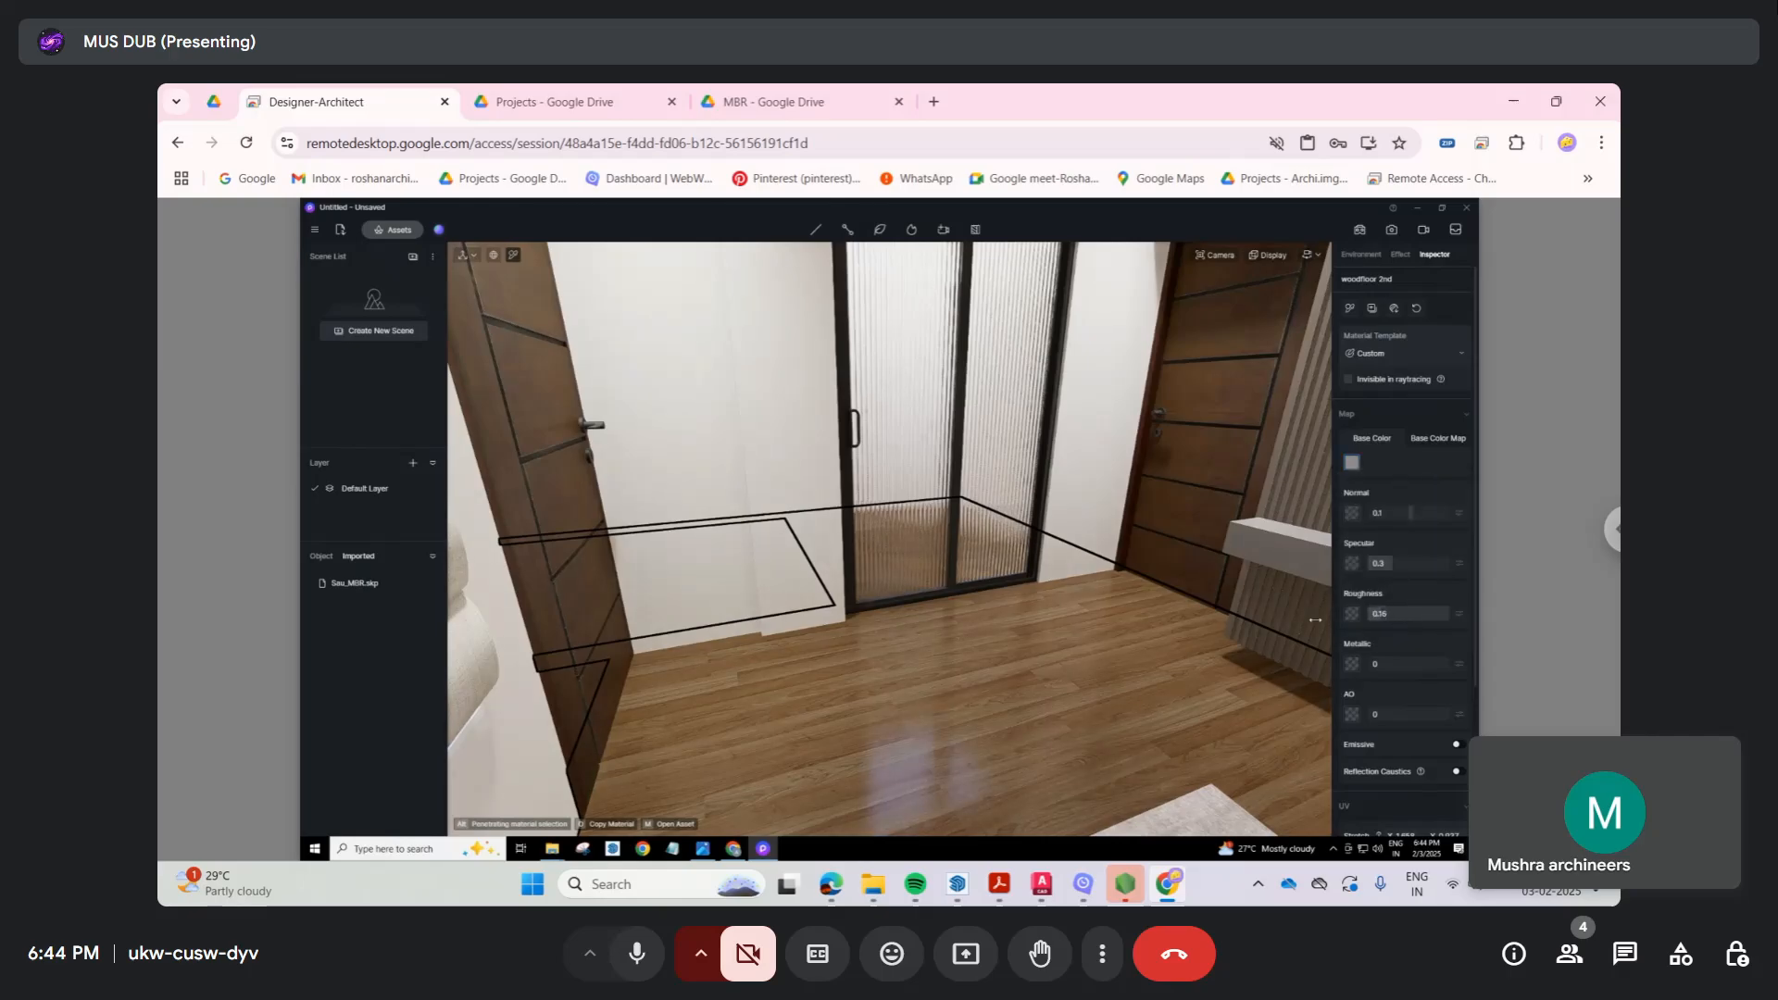
# Step: Change the material template of the beige window blinds beside the TV wall to Cloth
pyautogui.moveTo(1131, 668); pyautogui.dragTo(965, 581, button='right')
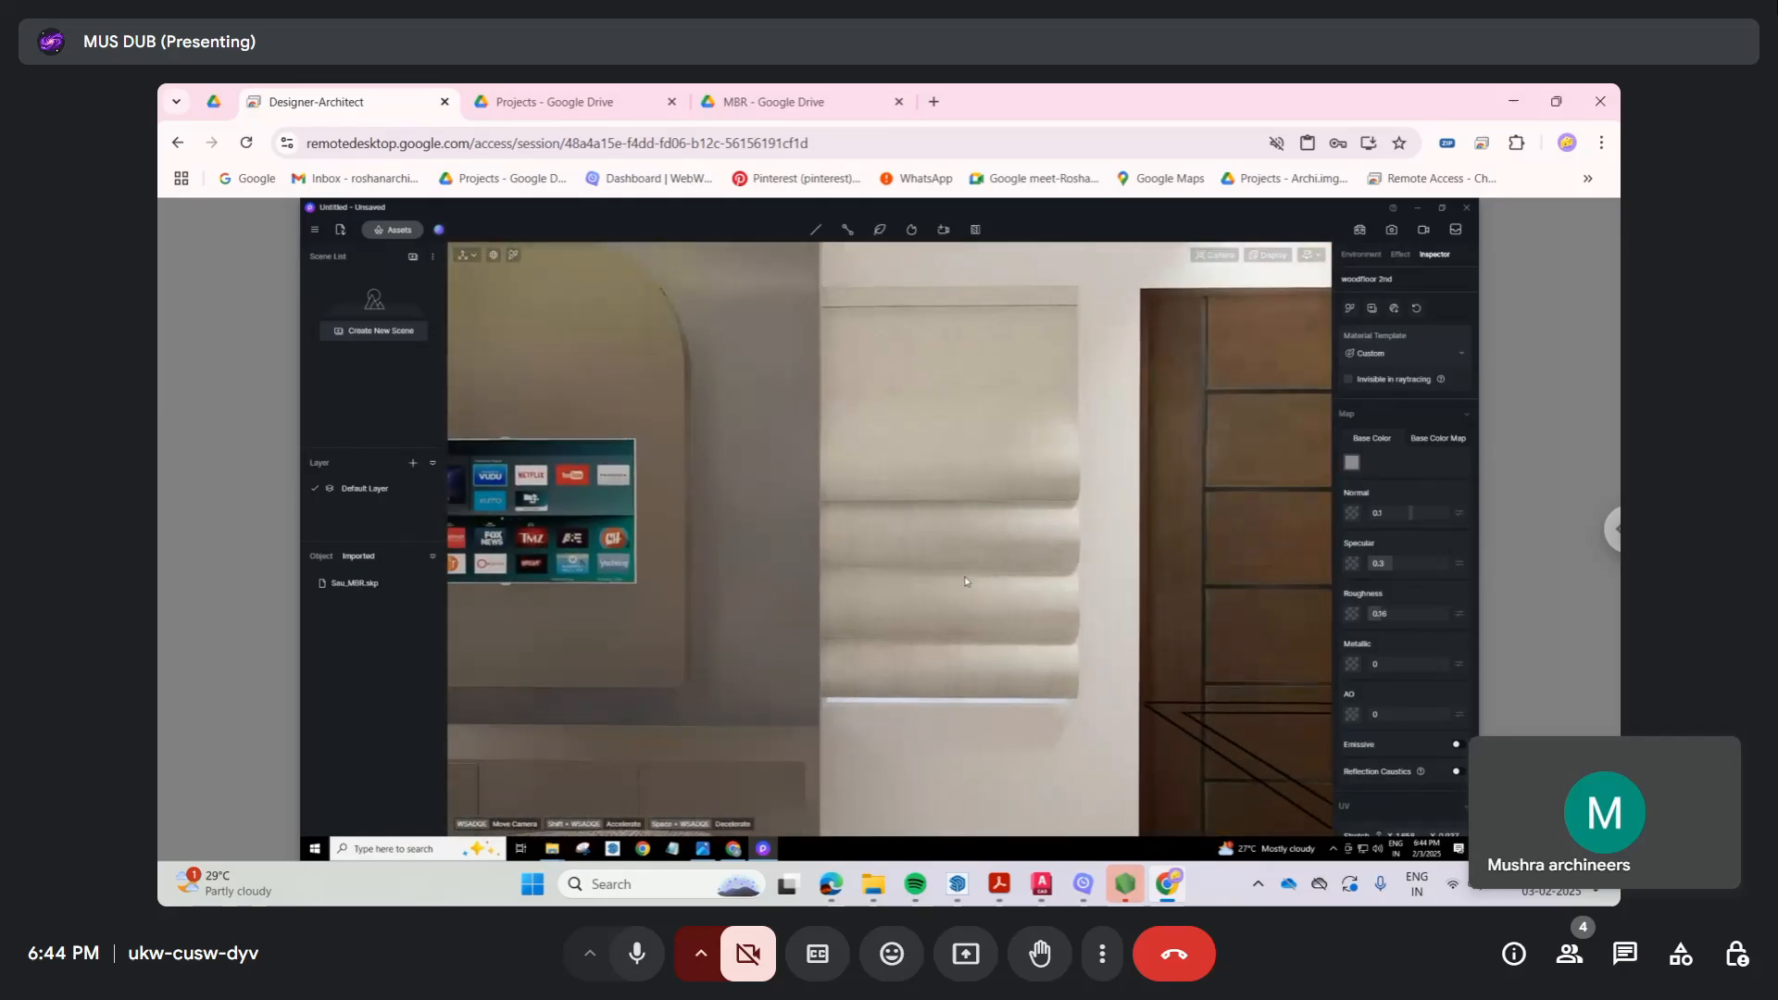
pyautogui.click(512, 256)
pyautogui.click(956, 516)
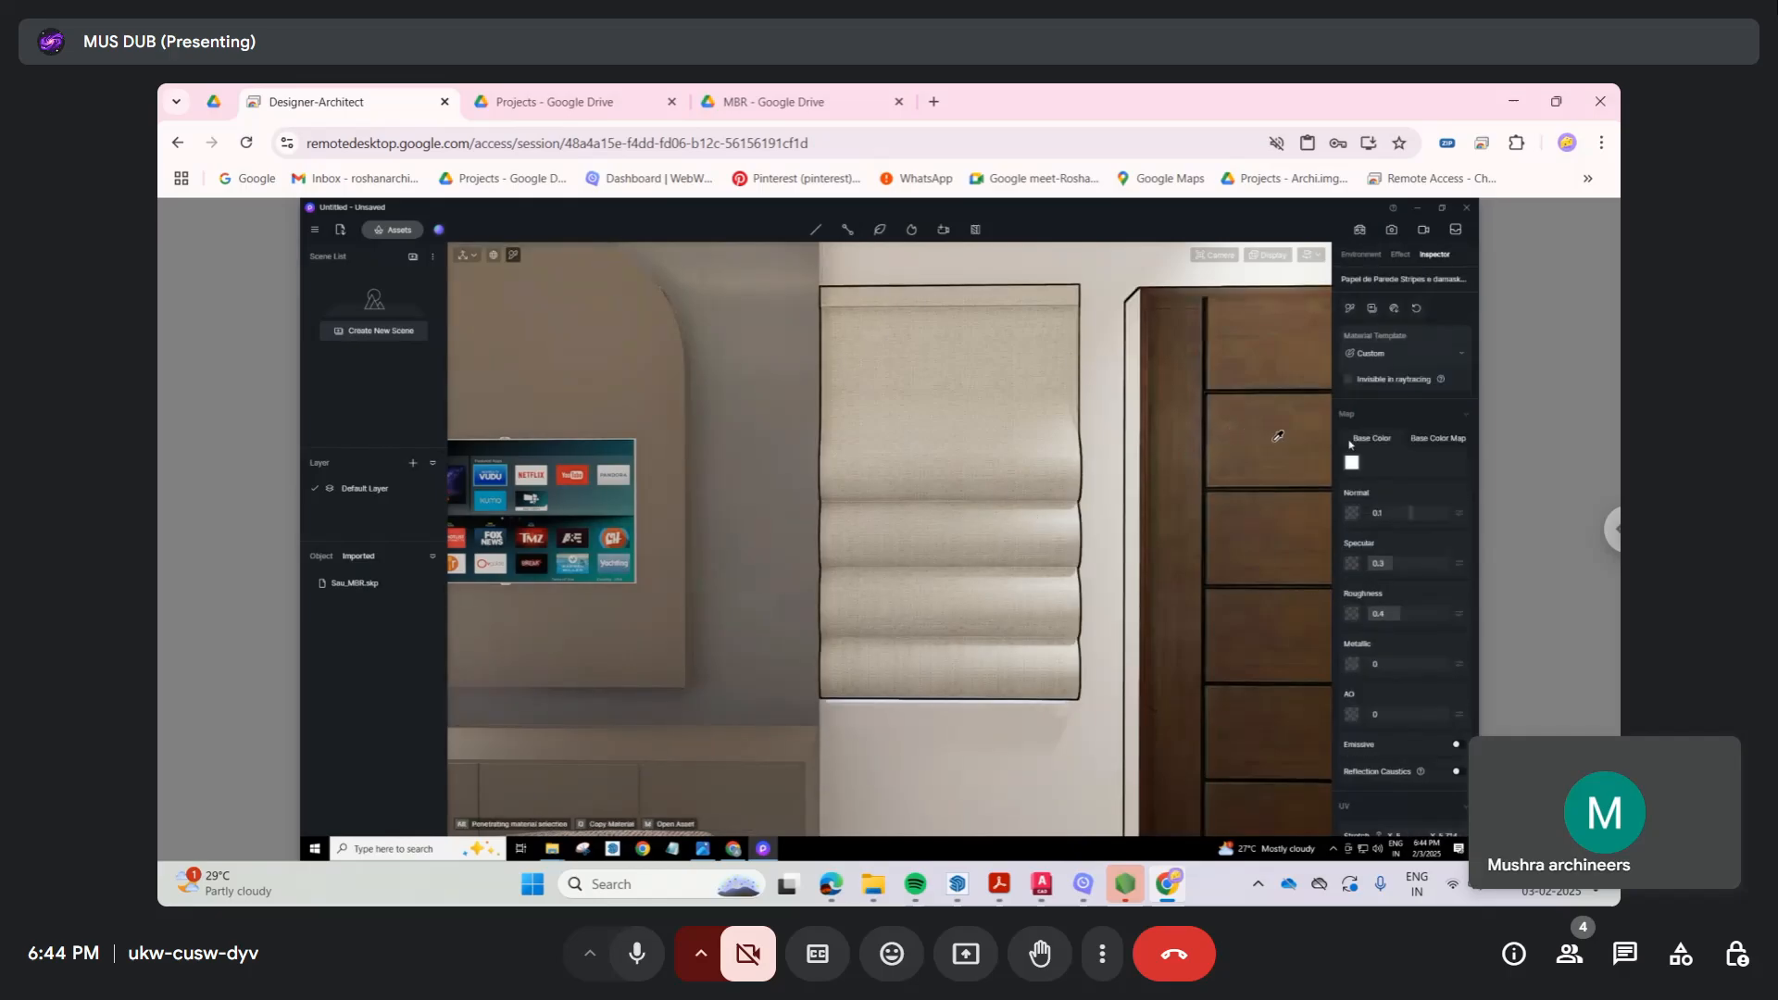
pyautogui.click(1385, 351)
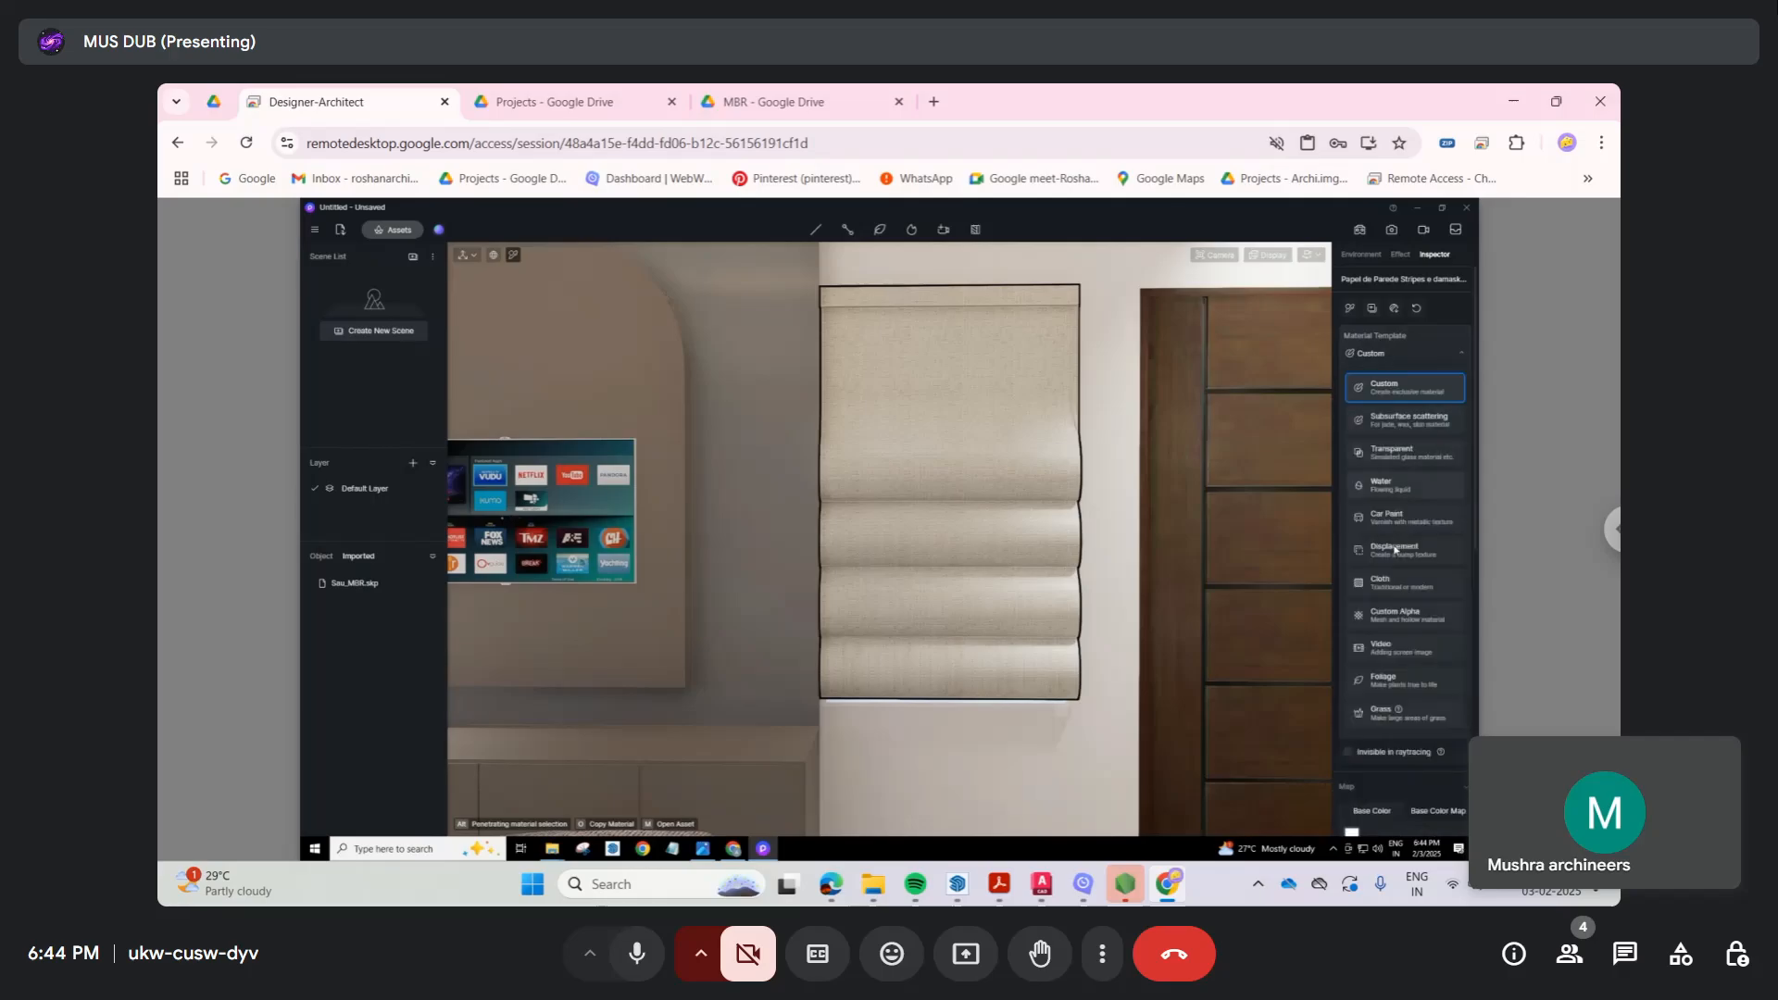
pyautogui.click(1383, 582)
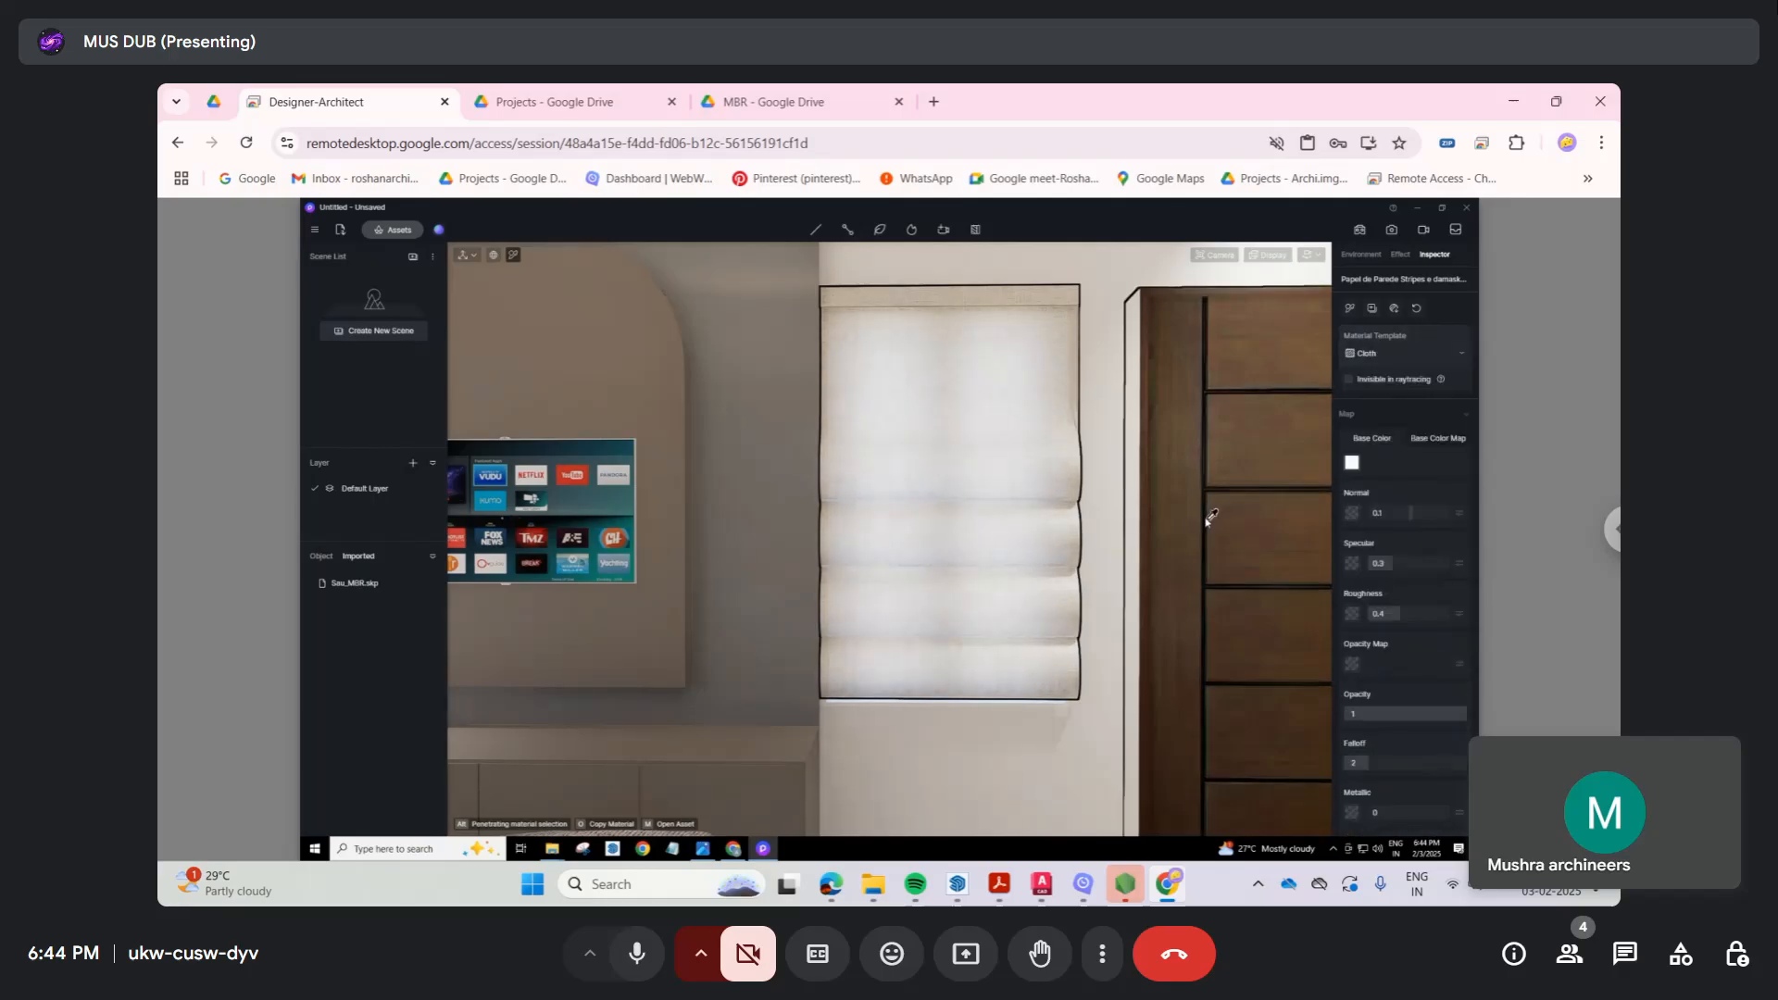
# Step: Turn on Emissive for the TV screen material and check the glowing screen up close
pyautogui.moveTo(933, 595); pyautogui.dragTo(1061, 567, button='right')
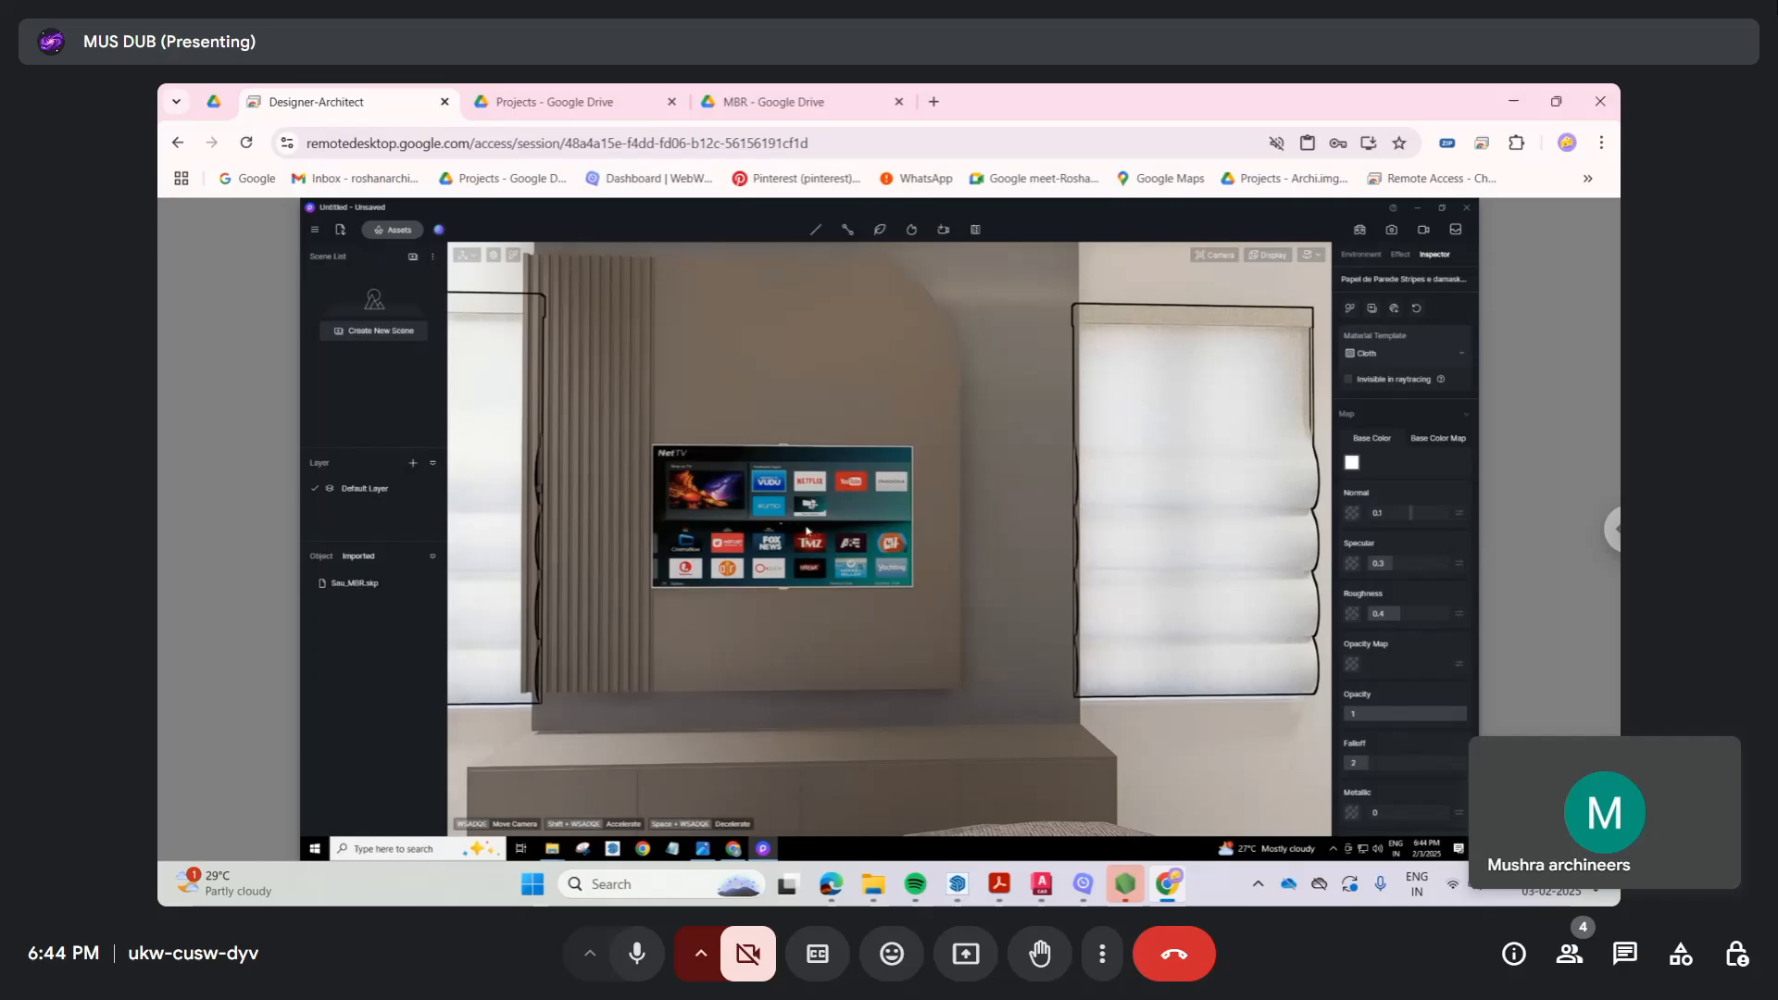
pyautogui.moveTo(805, 530)
pyautogui.mouseDown(button='right')
pyautogui.moveTo(742, 536)
pyautogui.moveTo(798, 544)
pyautogui.mouseUp(button='right')
pyautogui.scroll(3, 842, 534)
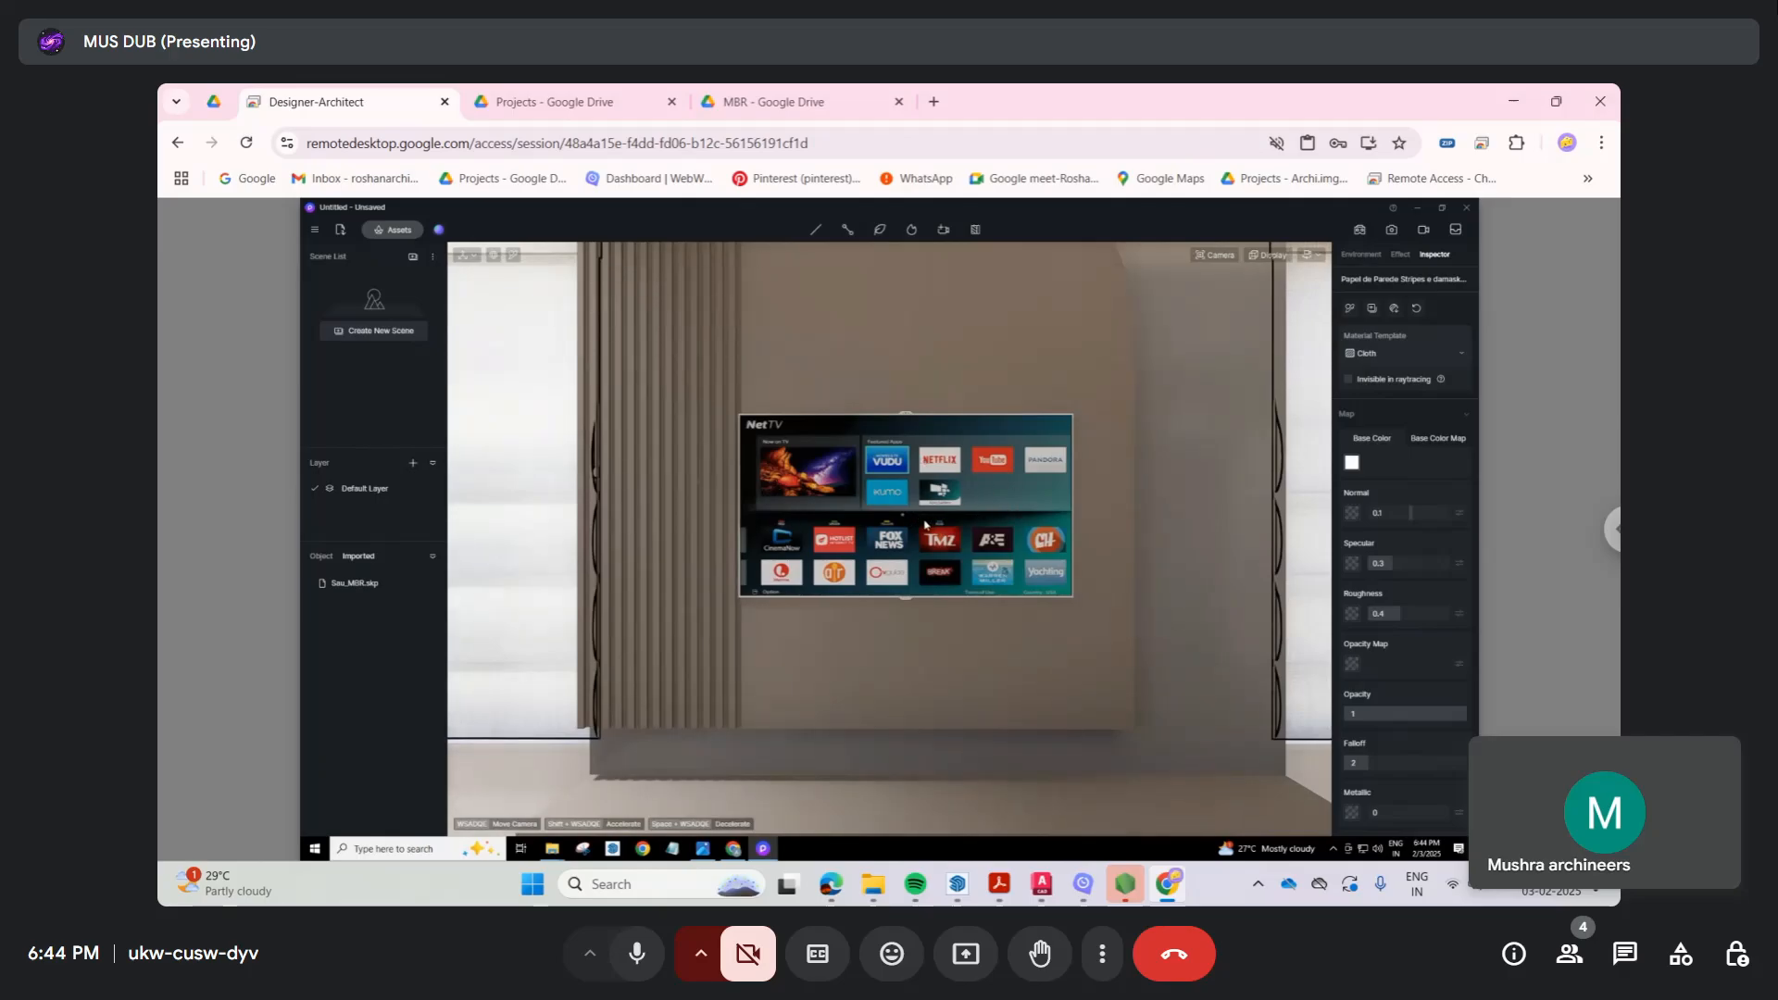
pyautogui.click(513, 258)
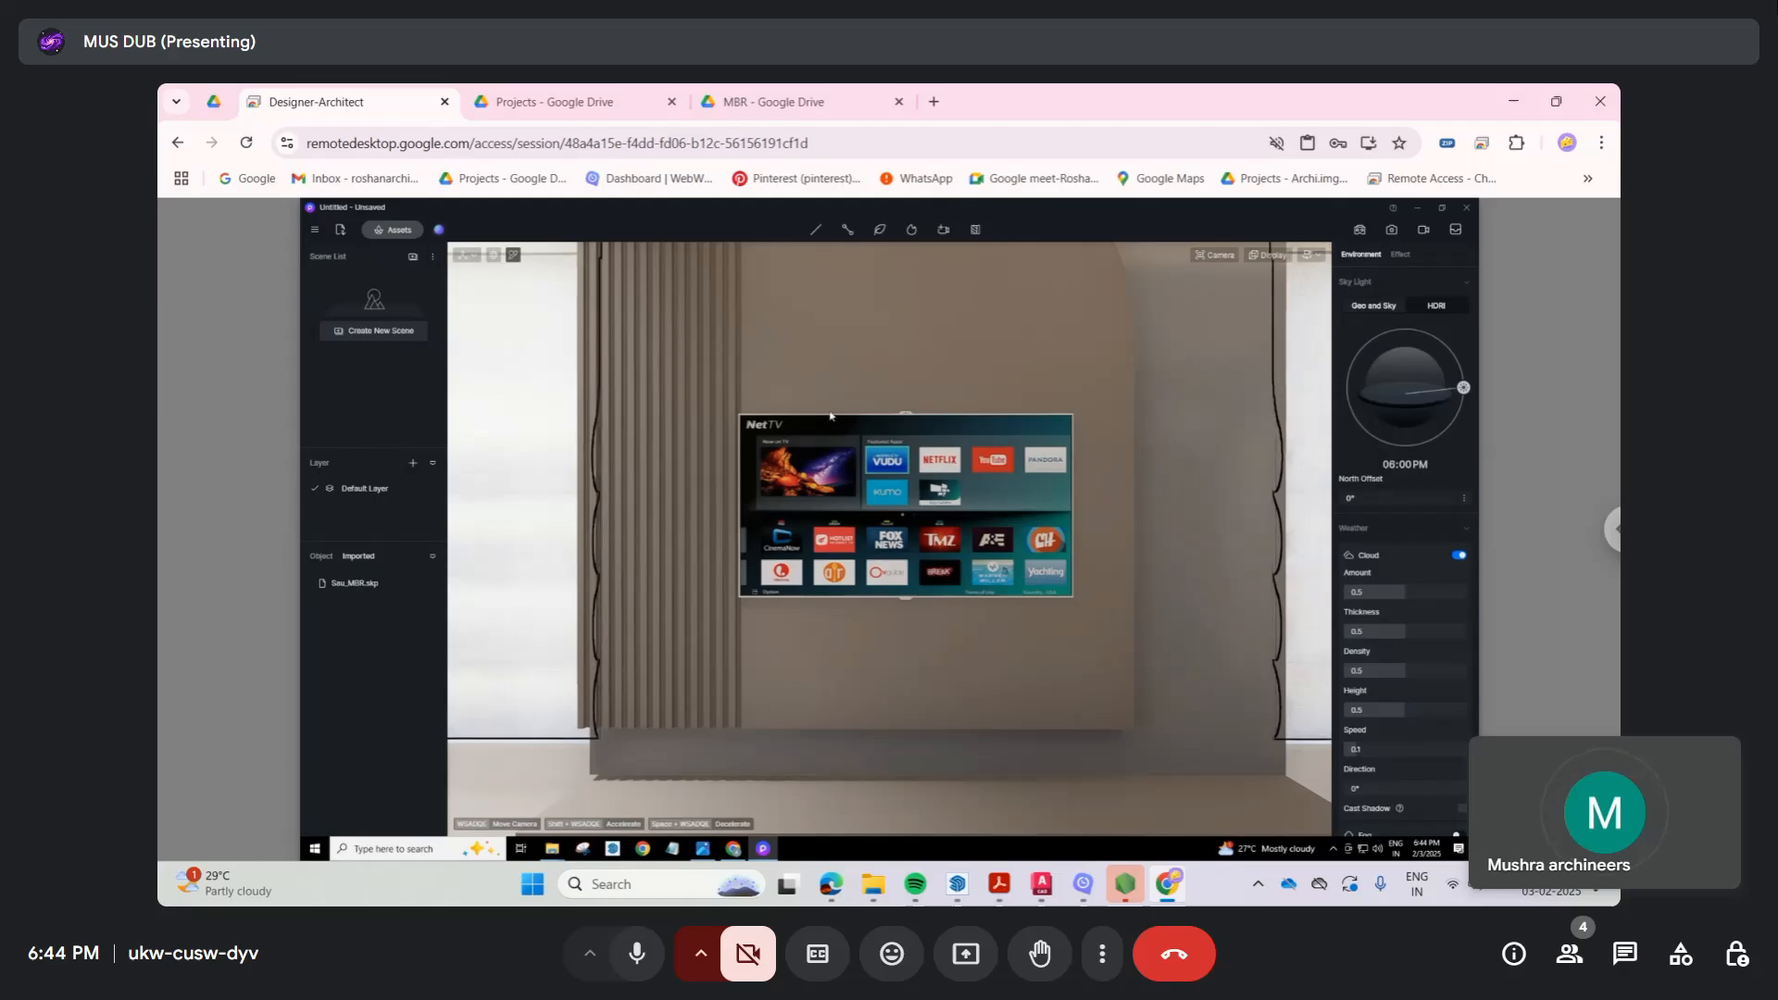
pyautogui.click(856, 470)
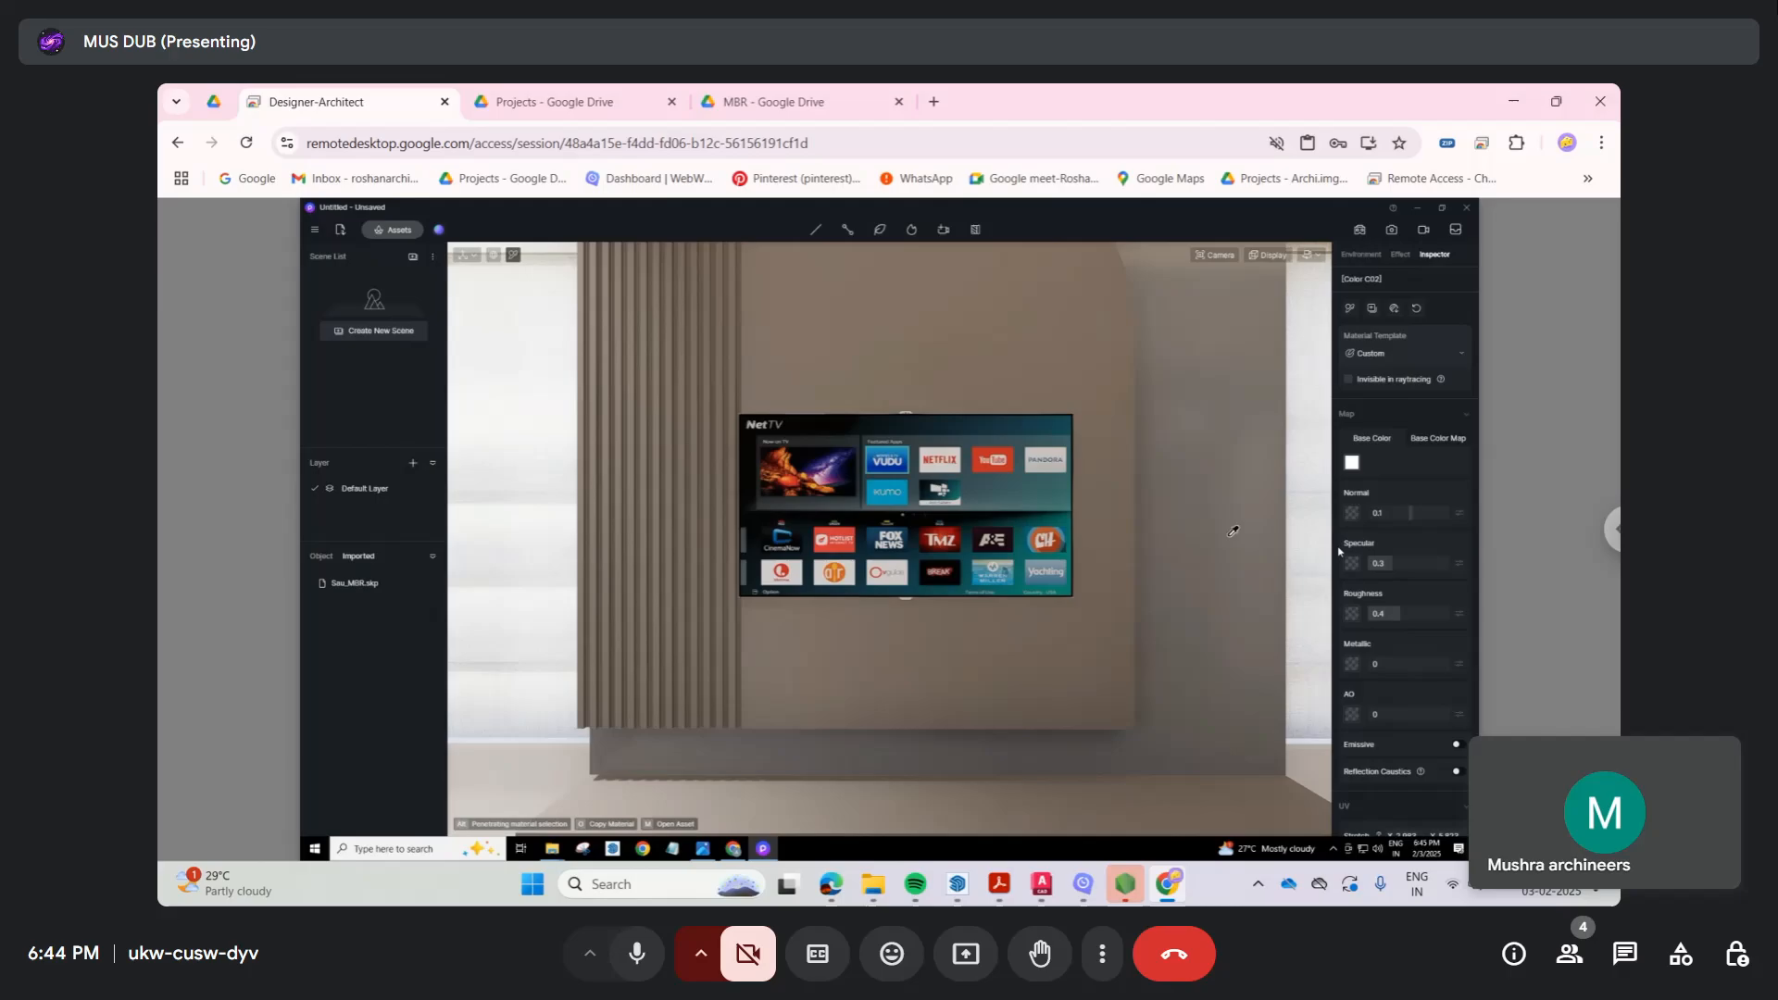
pyautogui.scroll(-2, 1387, 660)
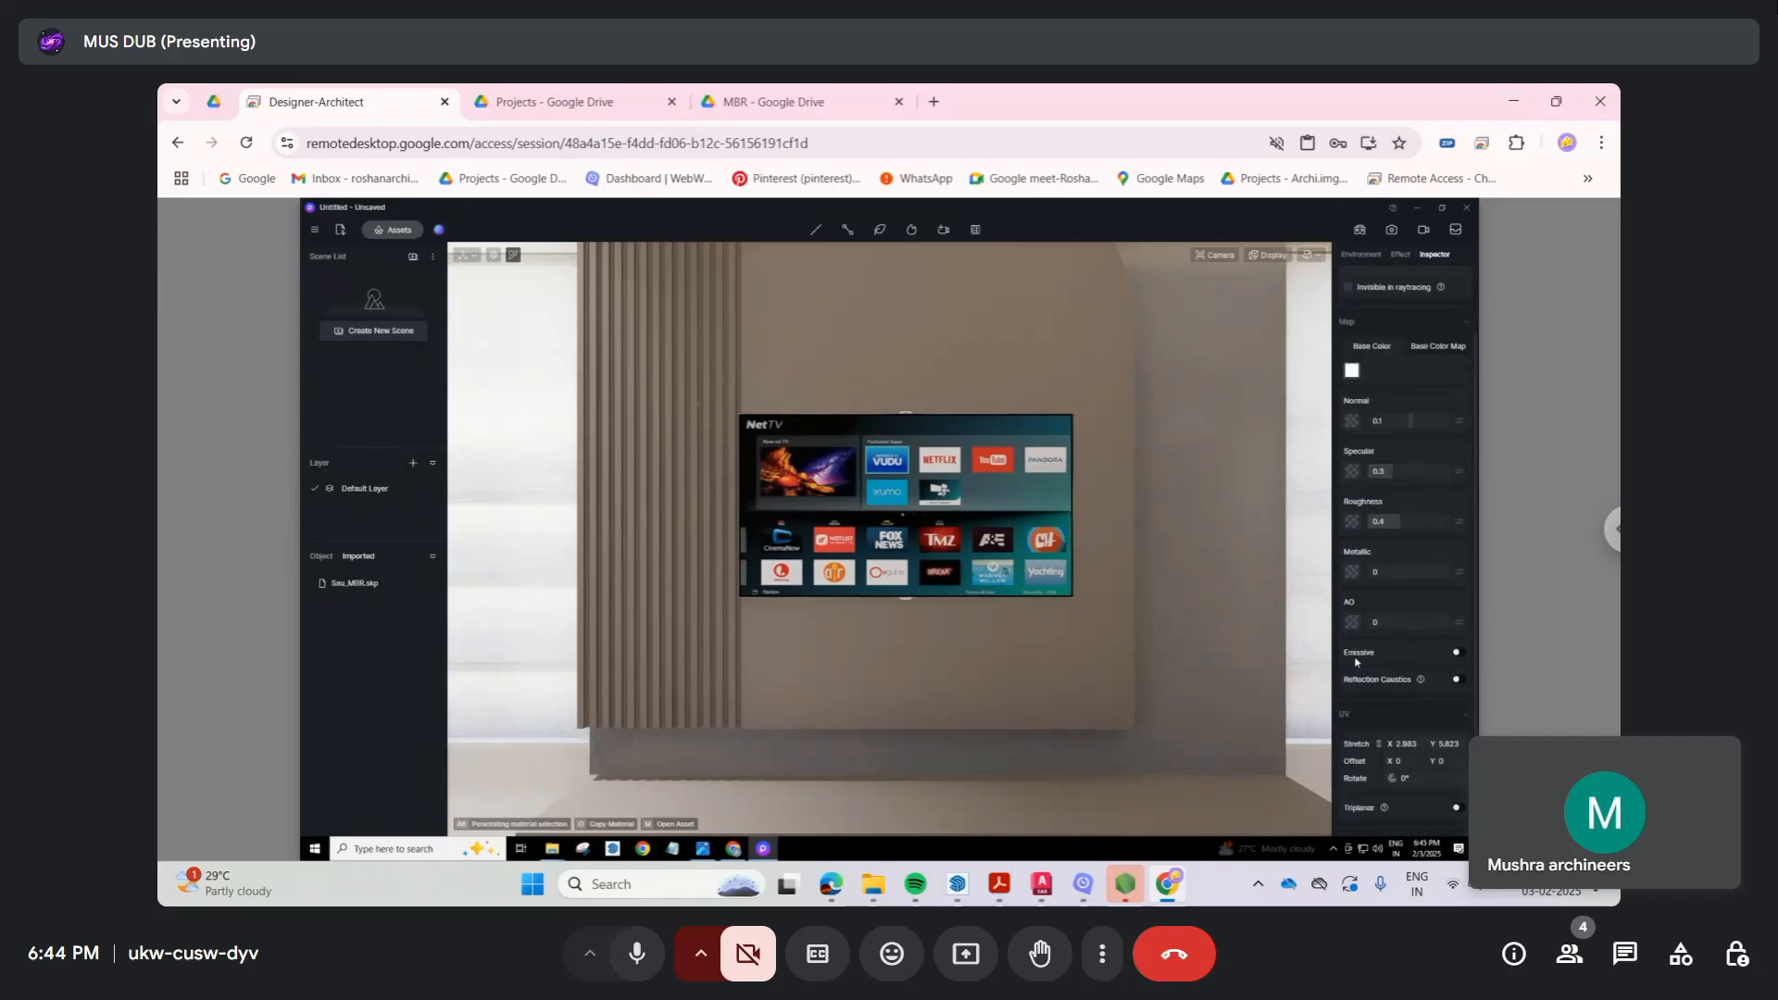
pyautogui.click(1457, 654)
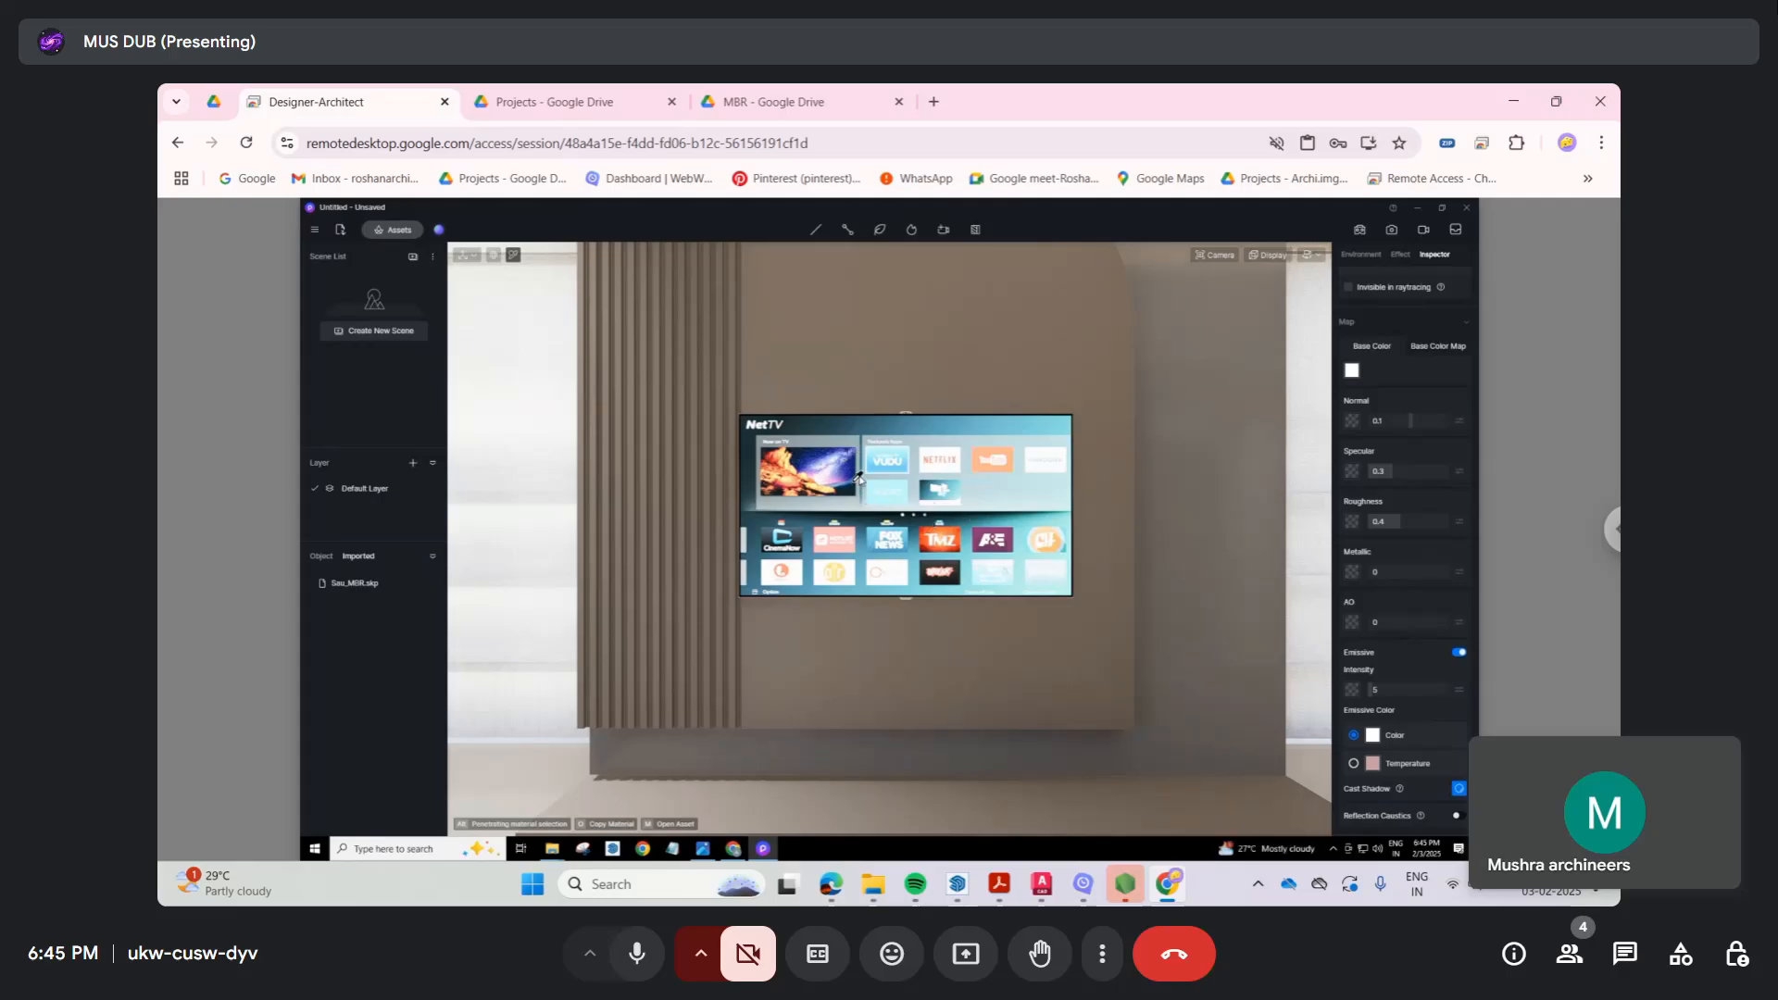
pyautogui.moveTo(1129, 475); pyautogui.dragTo(1047, 488, button='middle')
pyautogui.scroll(4, 1014, 490)
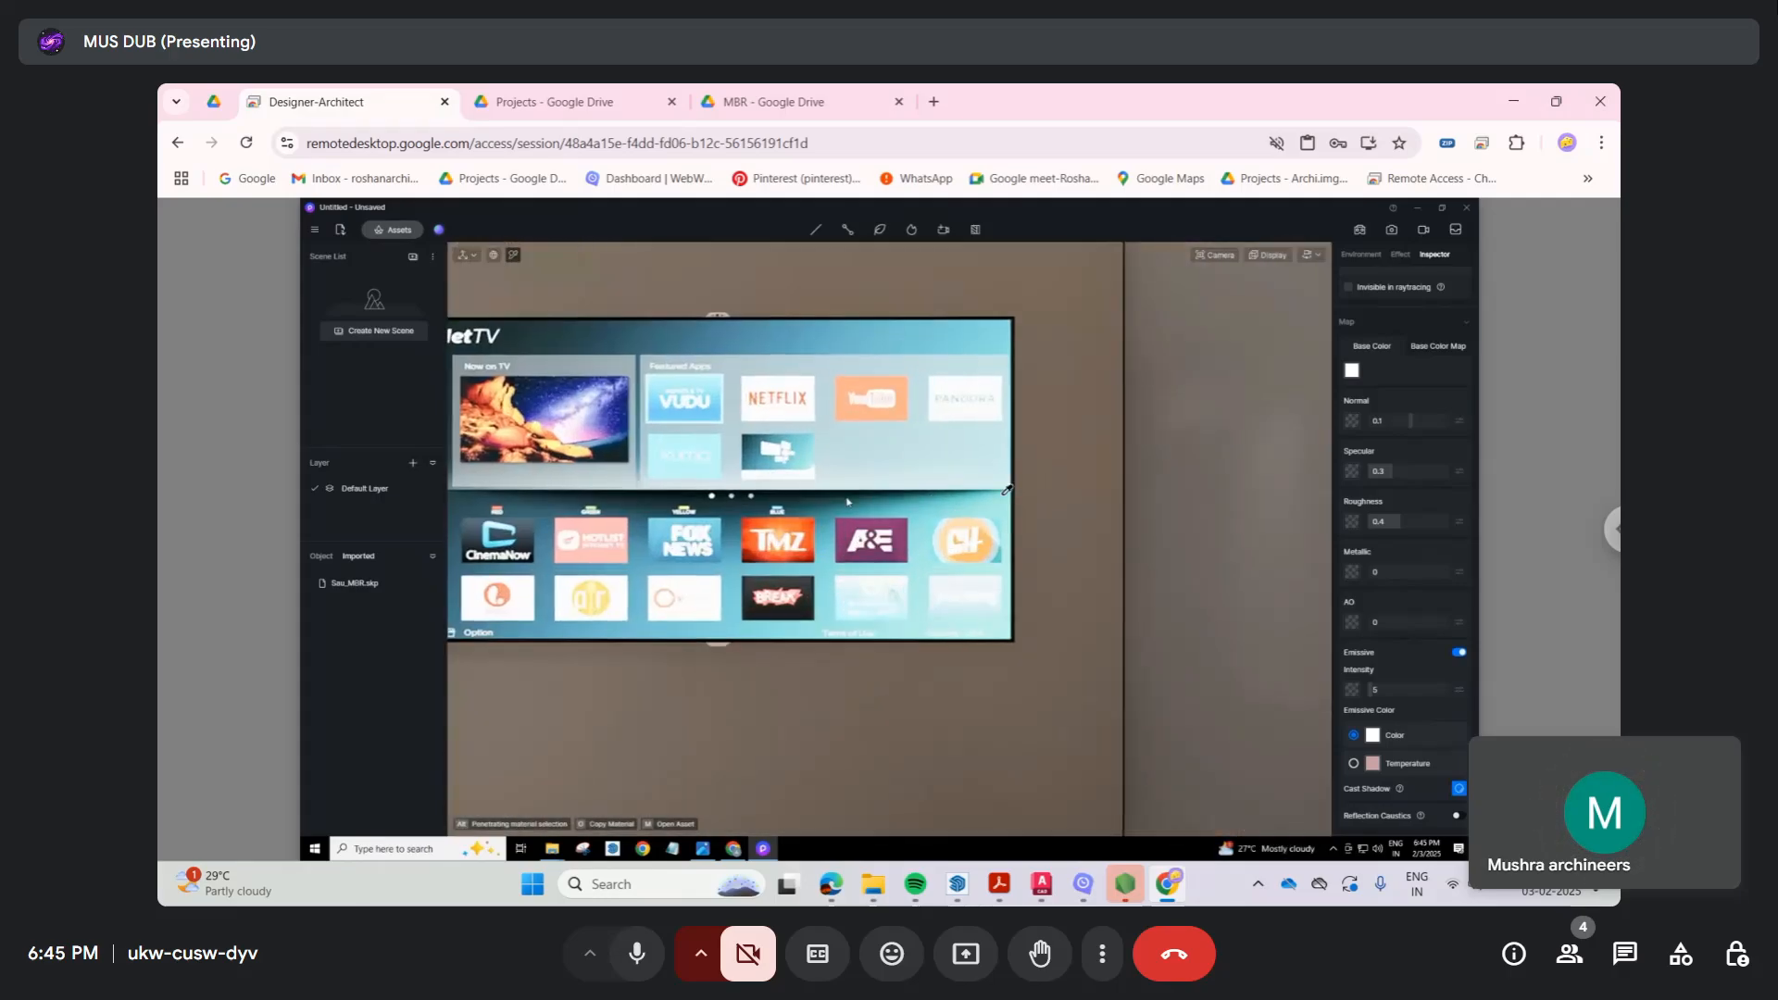
pyautogui.moveTo(1008, 491); pyautogui.dragTo(781, 487, button='right')
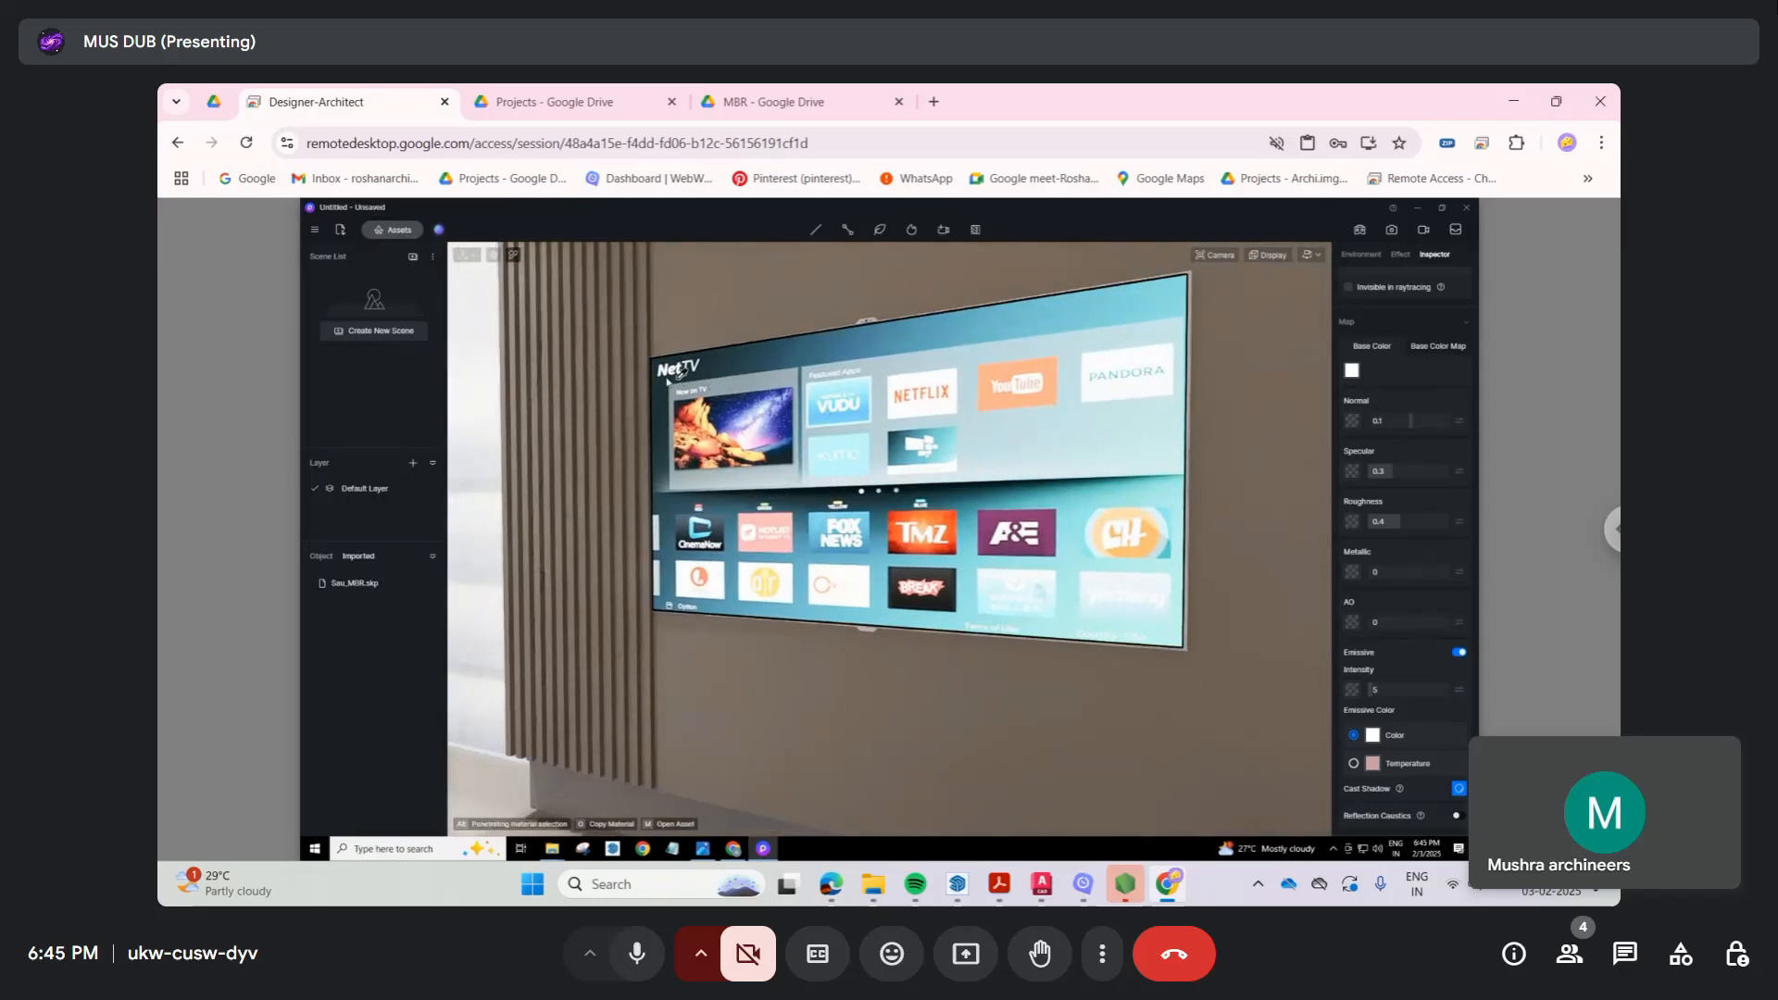
# Step: Try the Basic Video Material from the asset library's Others category on the TV screen and undo it
pyautogui.click(399, 230)
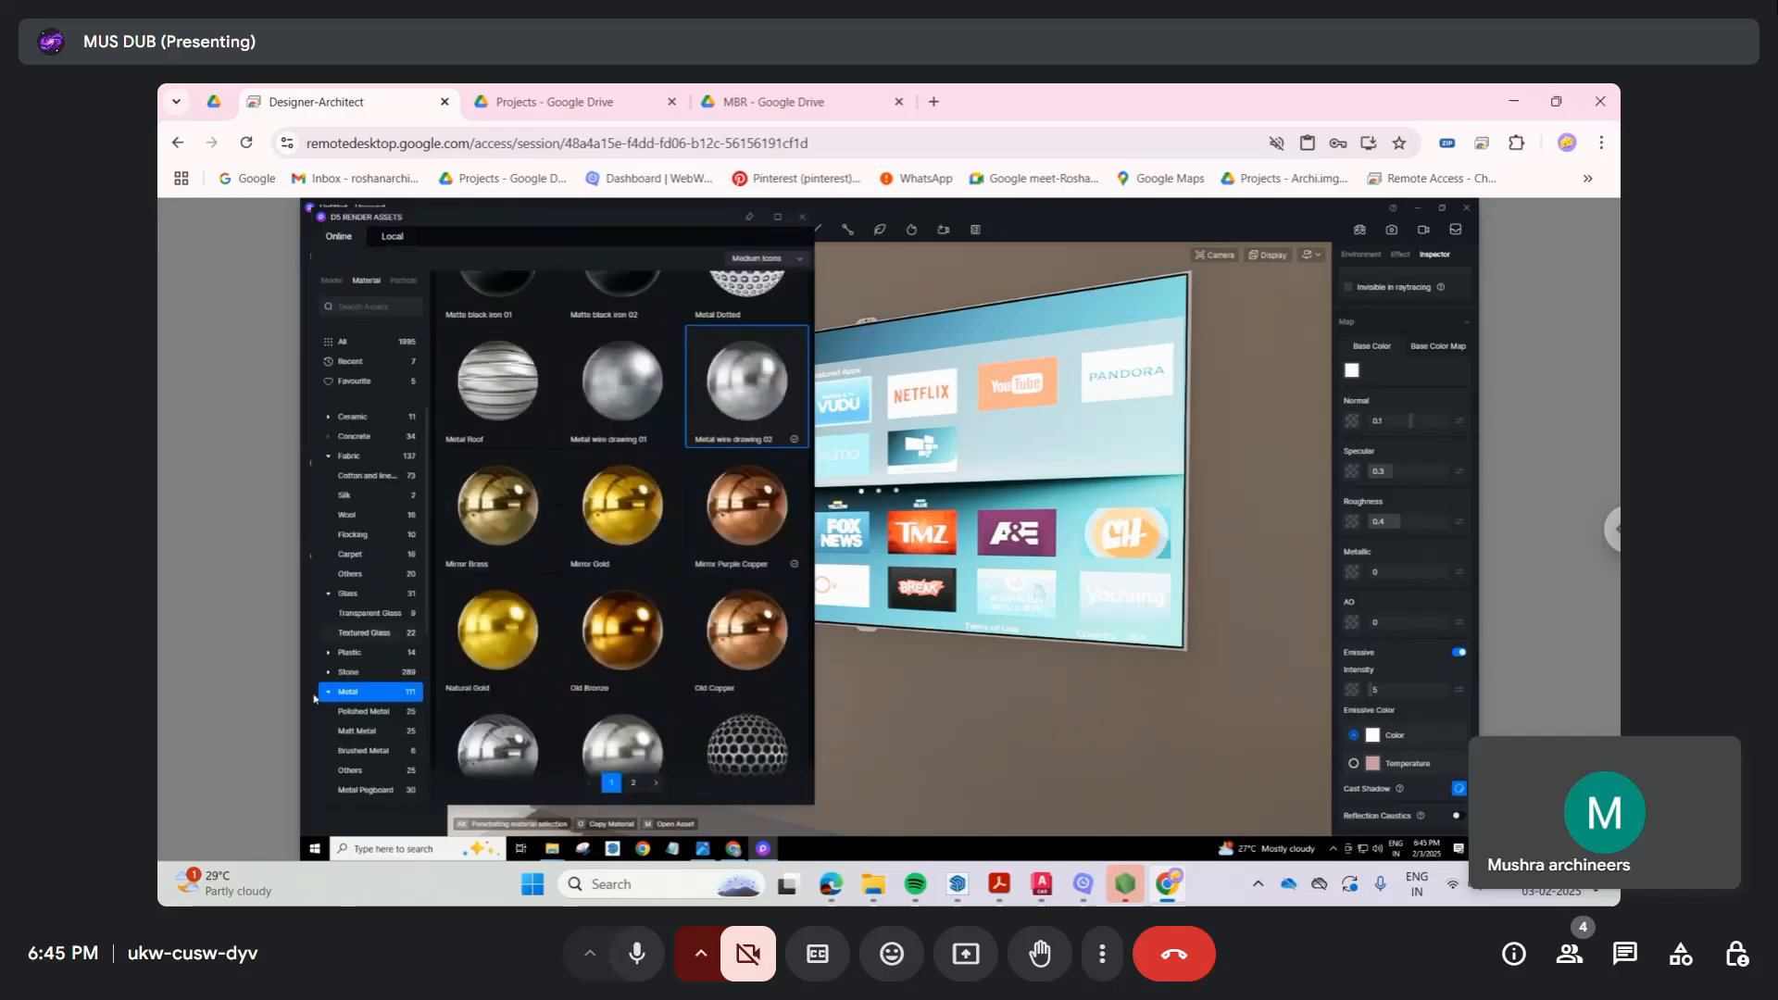
pyautogui.scroll(-2, 323, 700)
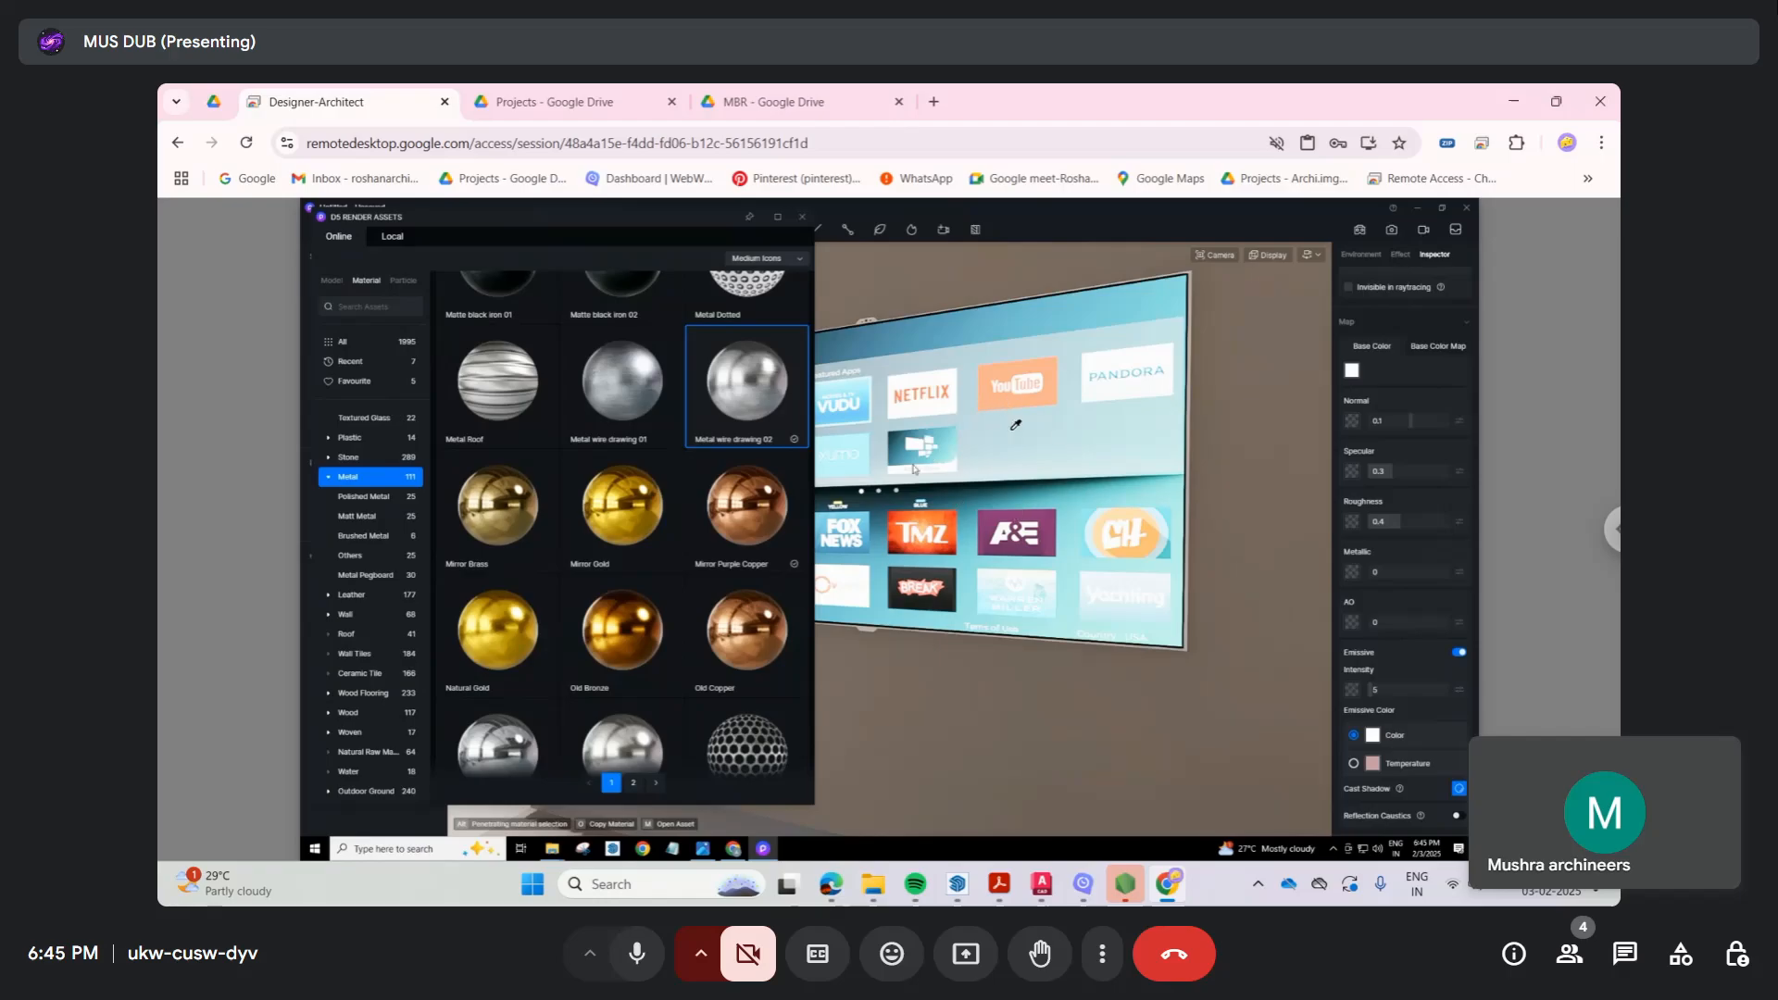
pyautogui.scroll(-2, 359, 745)
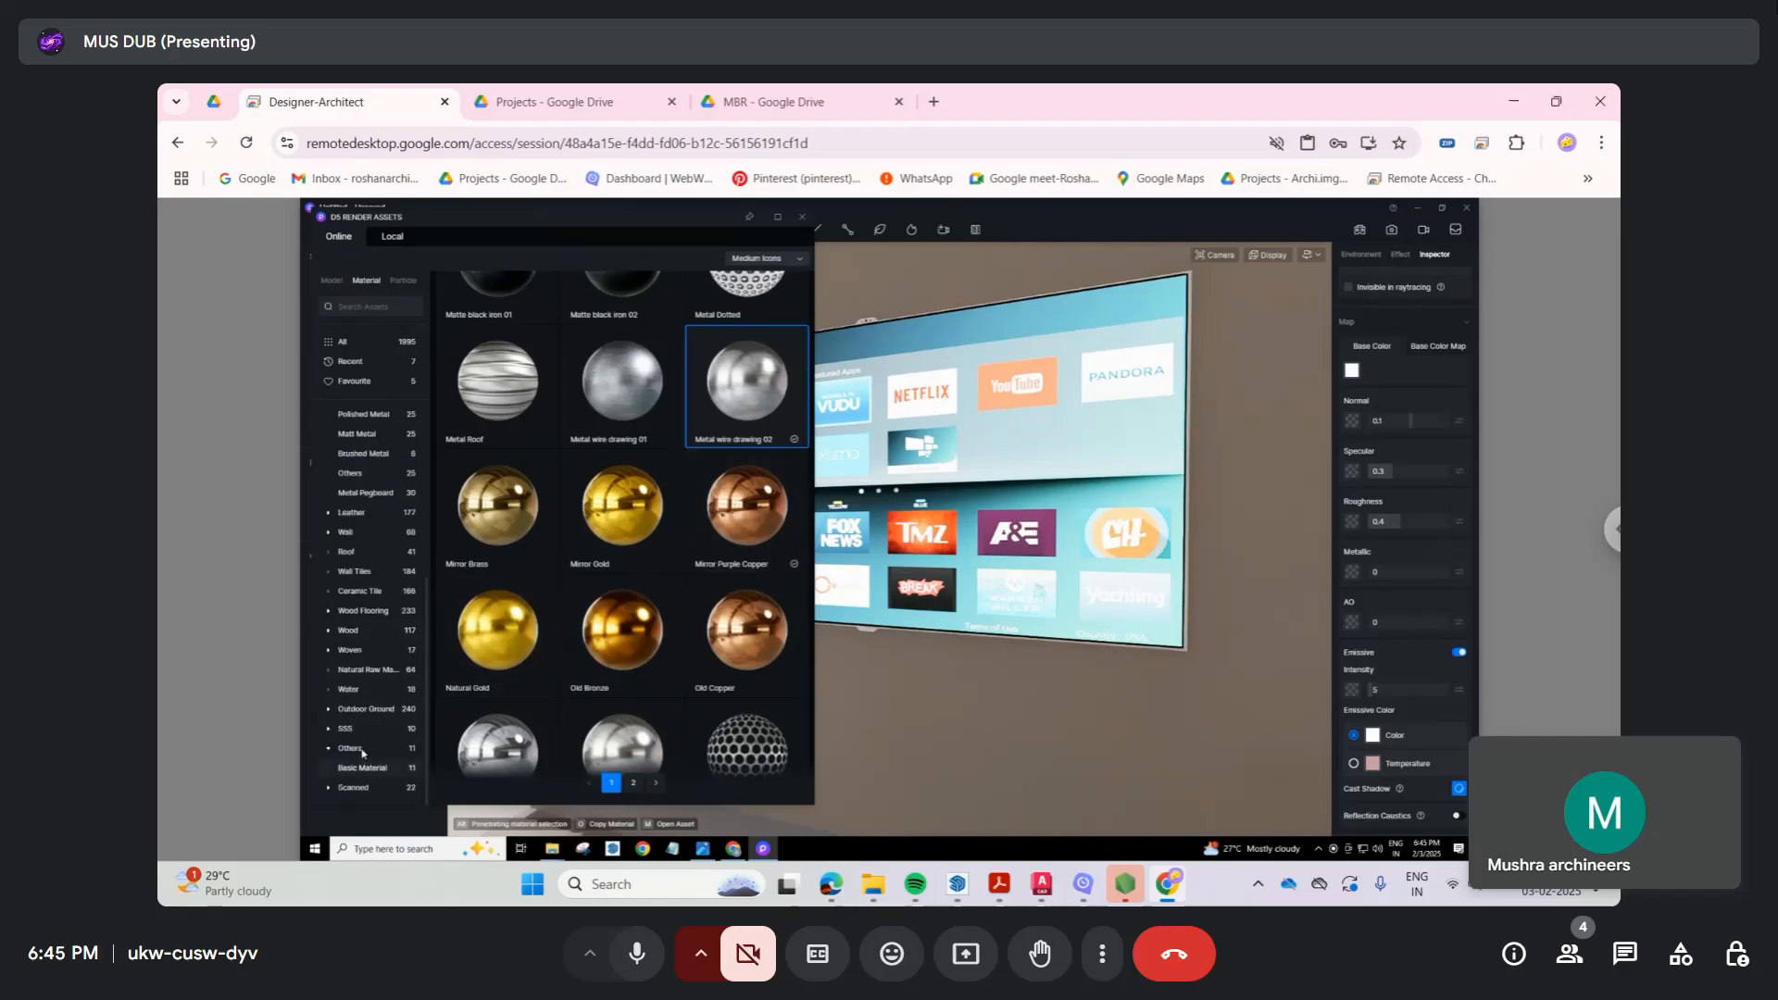
pyautogui.click(362, 750)
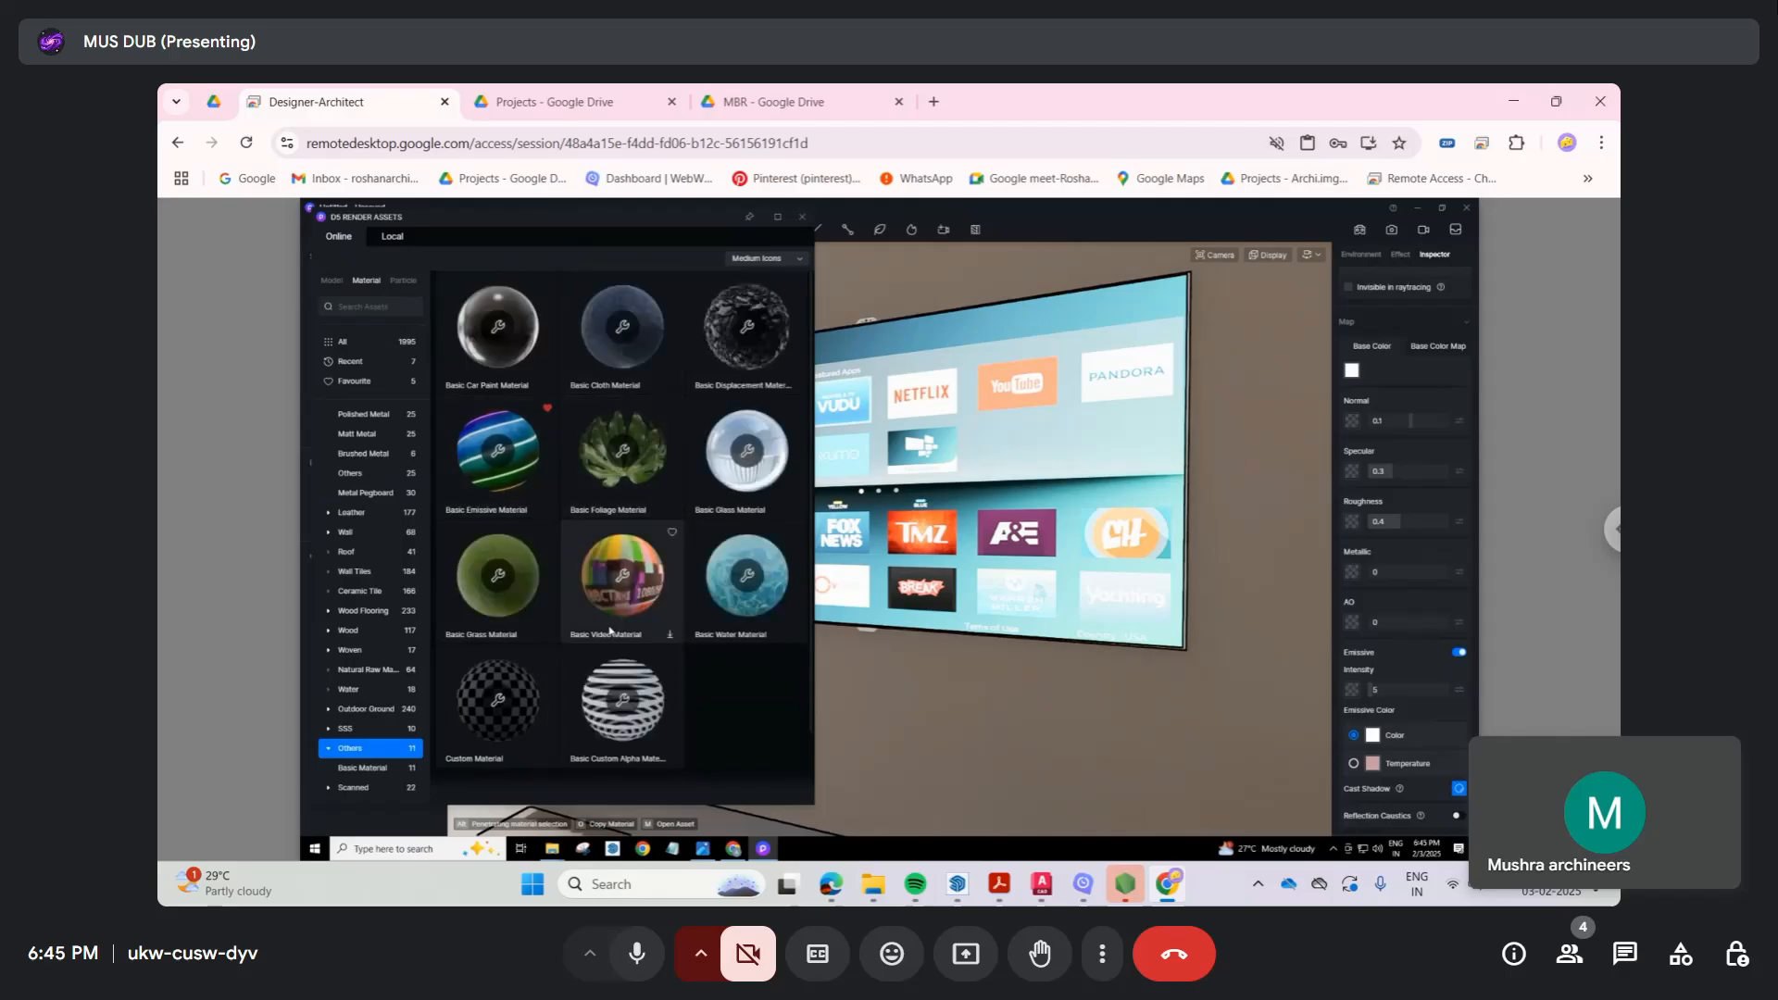
pyautogui.click(628, 611)
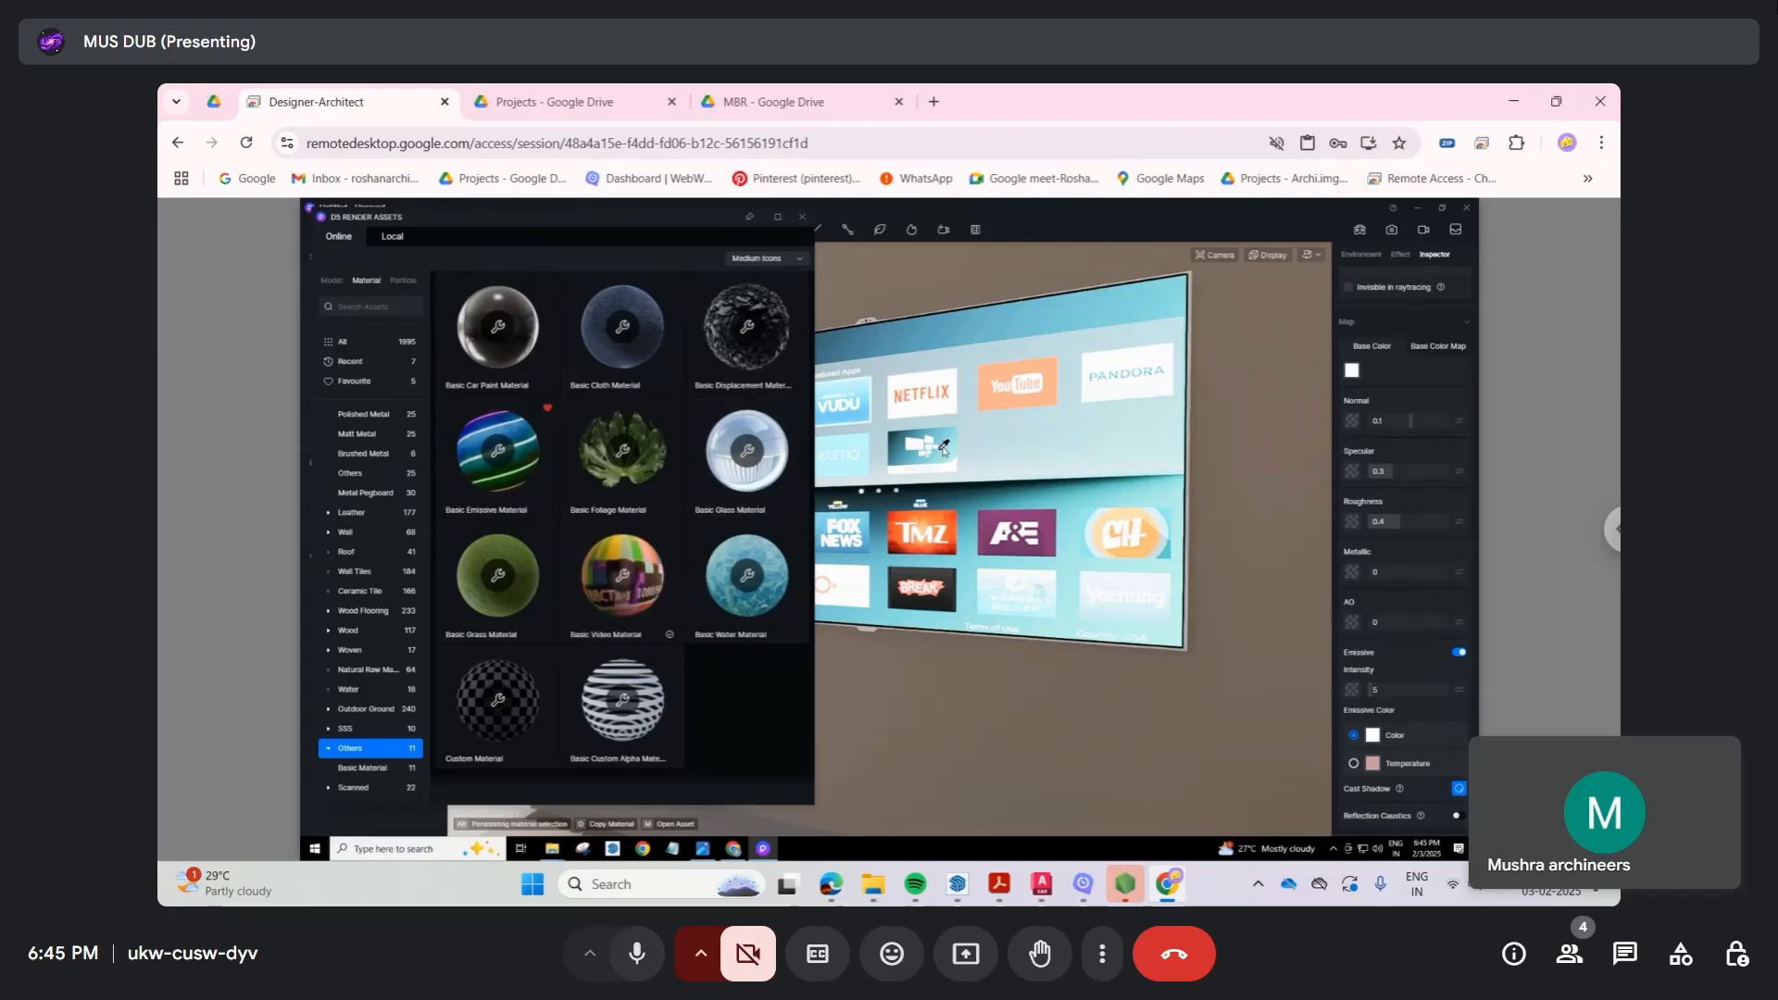
pyautogui.click(942, 446)
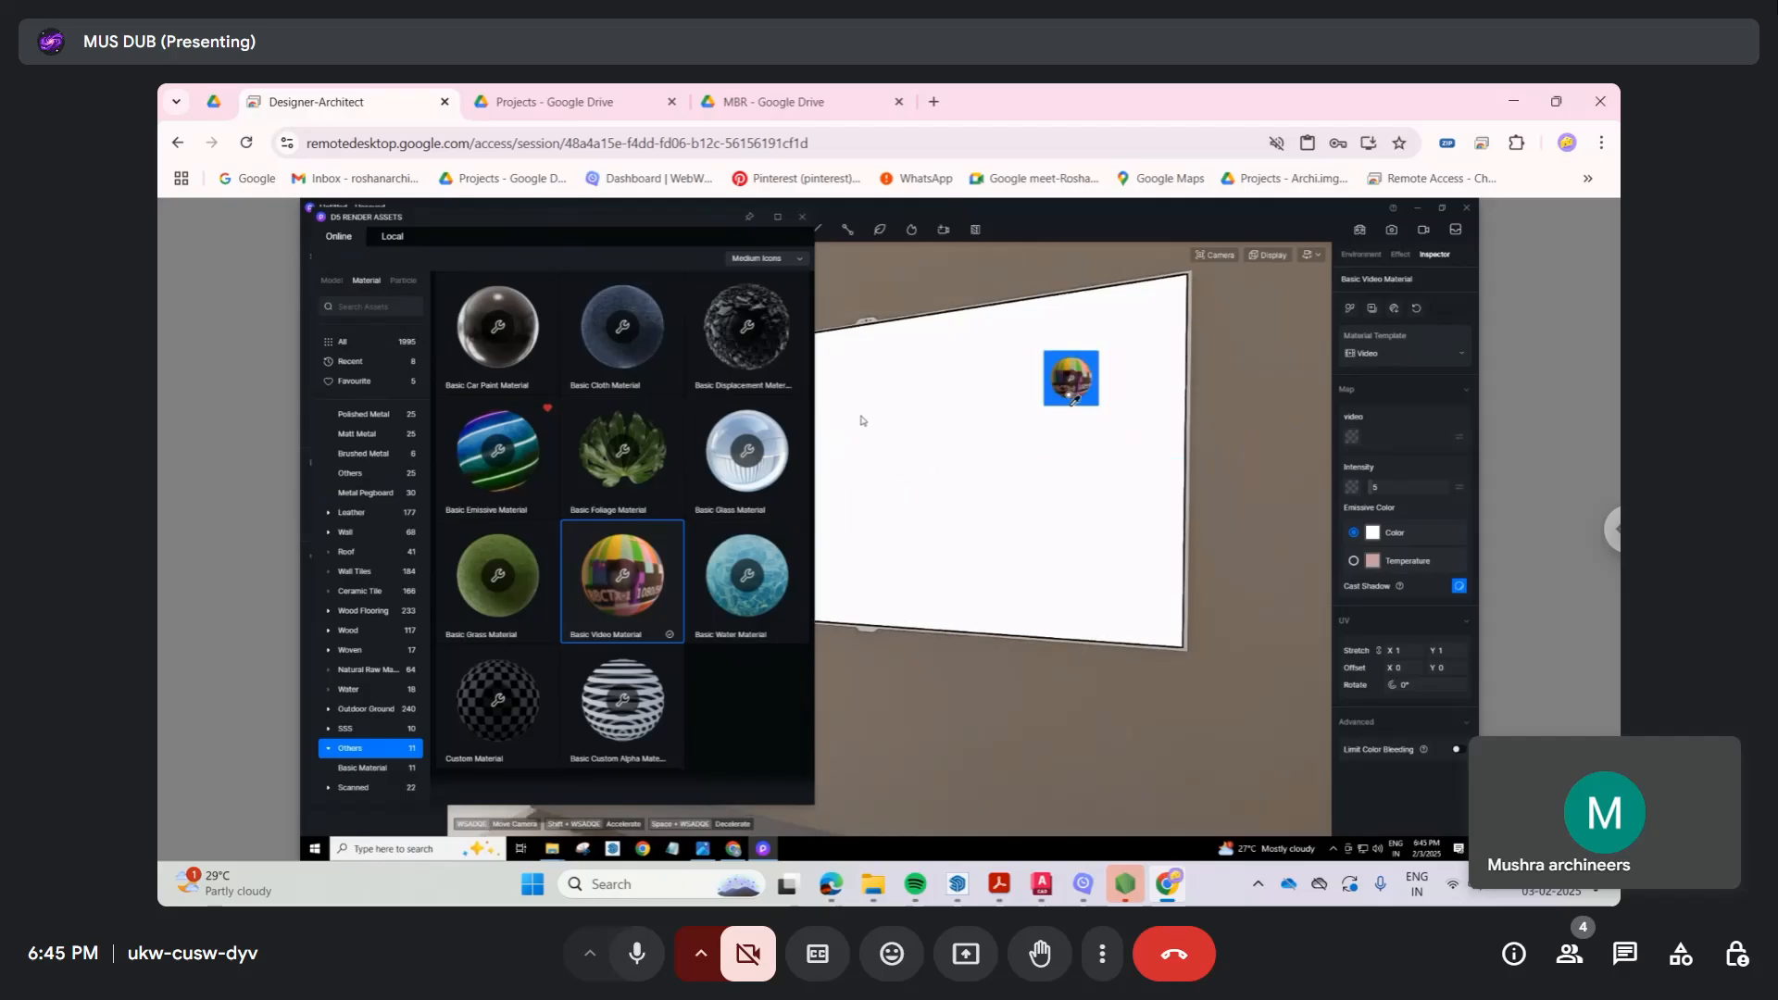
pyautogui.hotkey('ctrl', 'z')
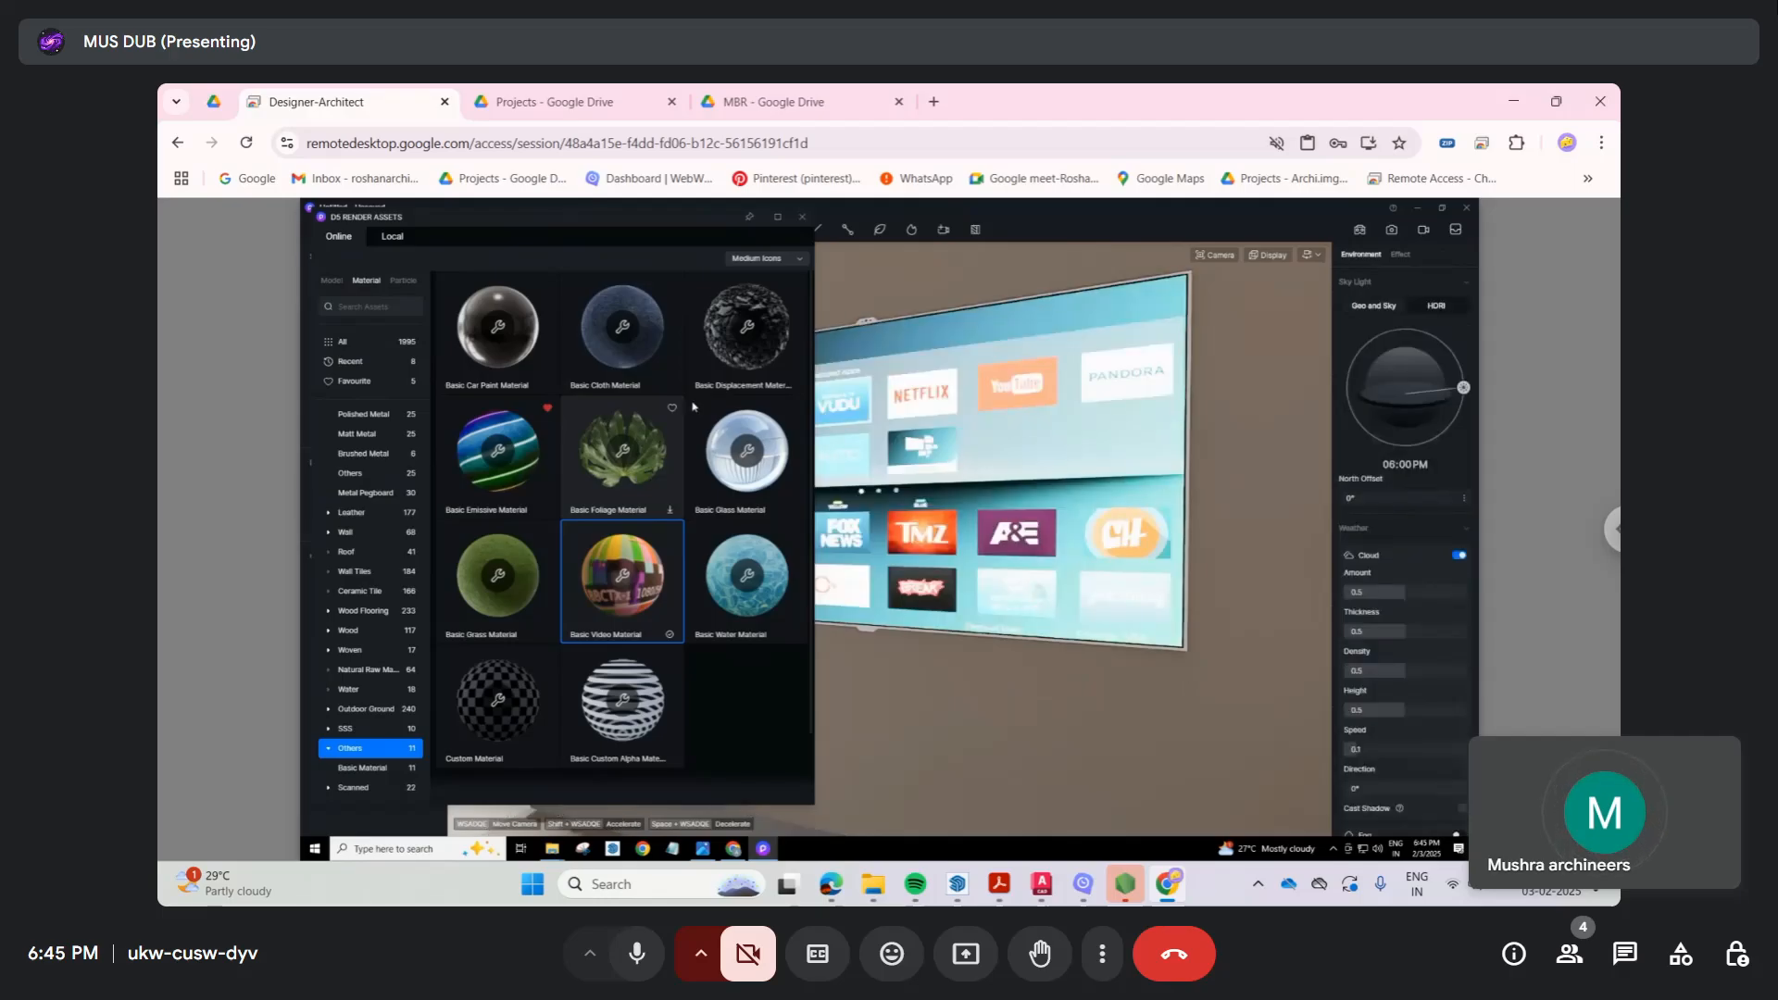
pyautogui.click(802, 217)
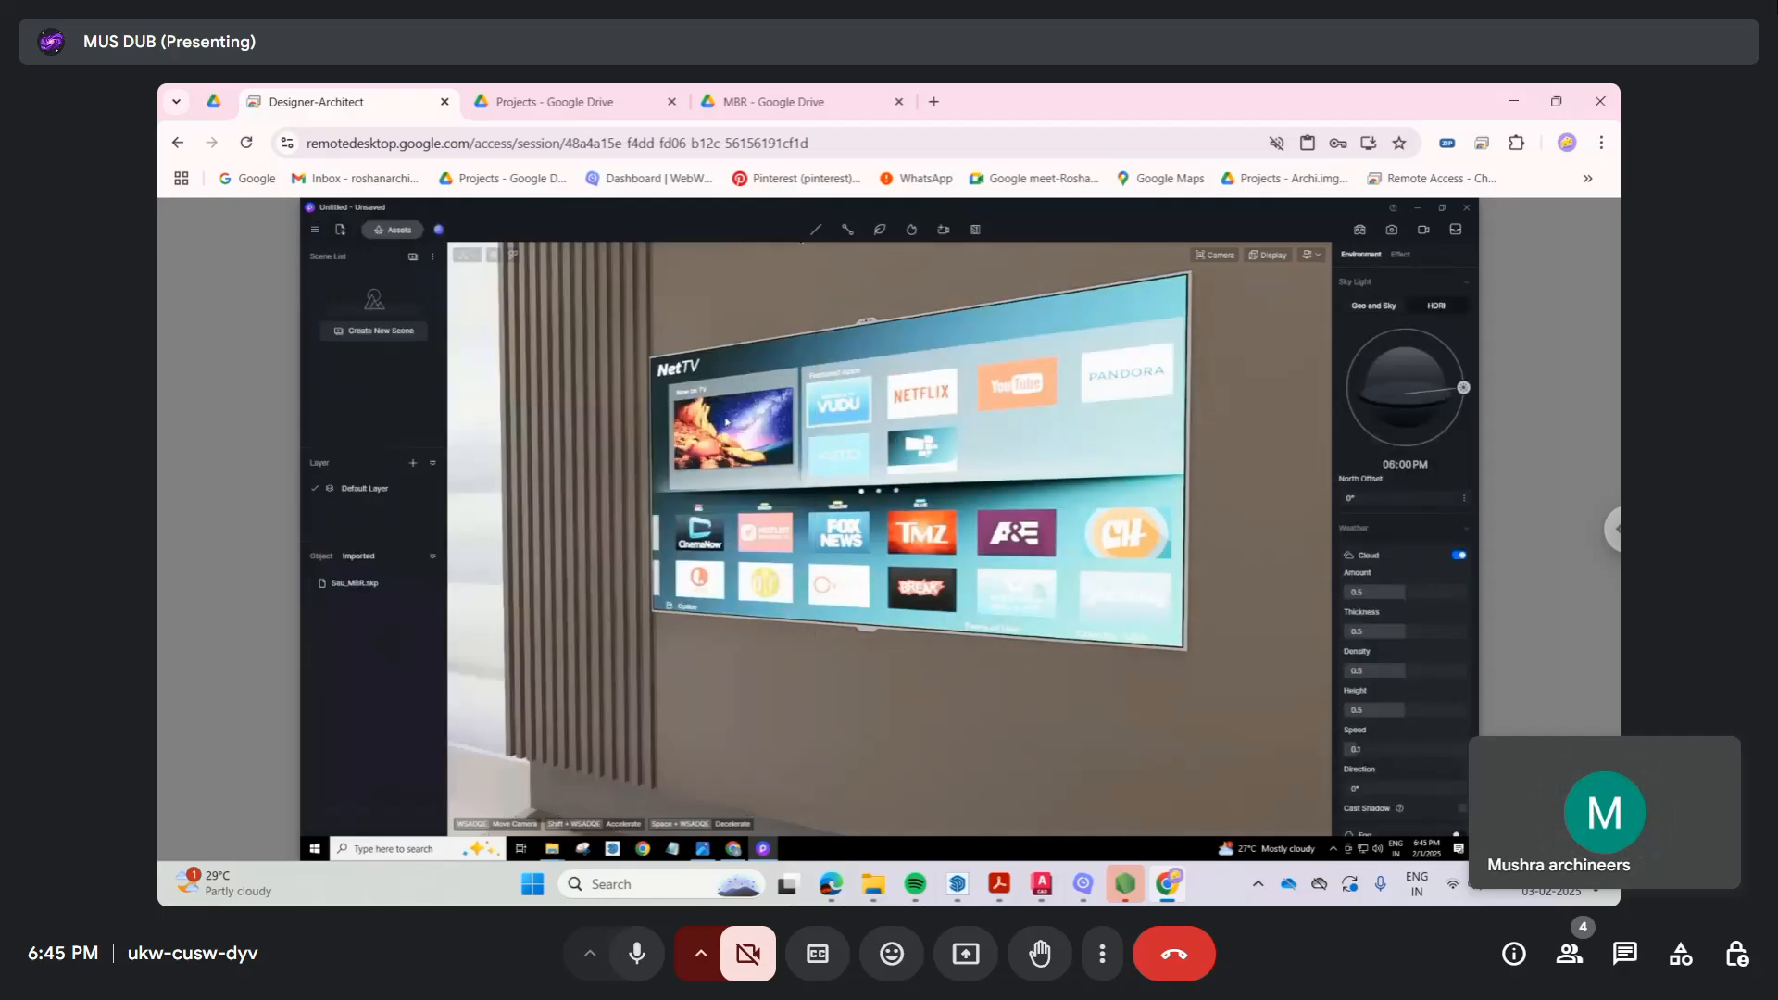
# Step: Examine the TV wall, blinds, headboard wall, bed and curtains from several viewpoints around the bedroom
pyautogui.click(598, 532)
pyautogui.moveTo(595, 549); pyautogui.dragTo(795, 544, button='middle')
pyautogui.scroll(-4, 807, 544)
pyautogui.scroll(-5, 861, 524)
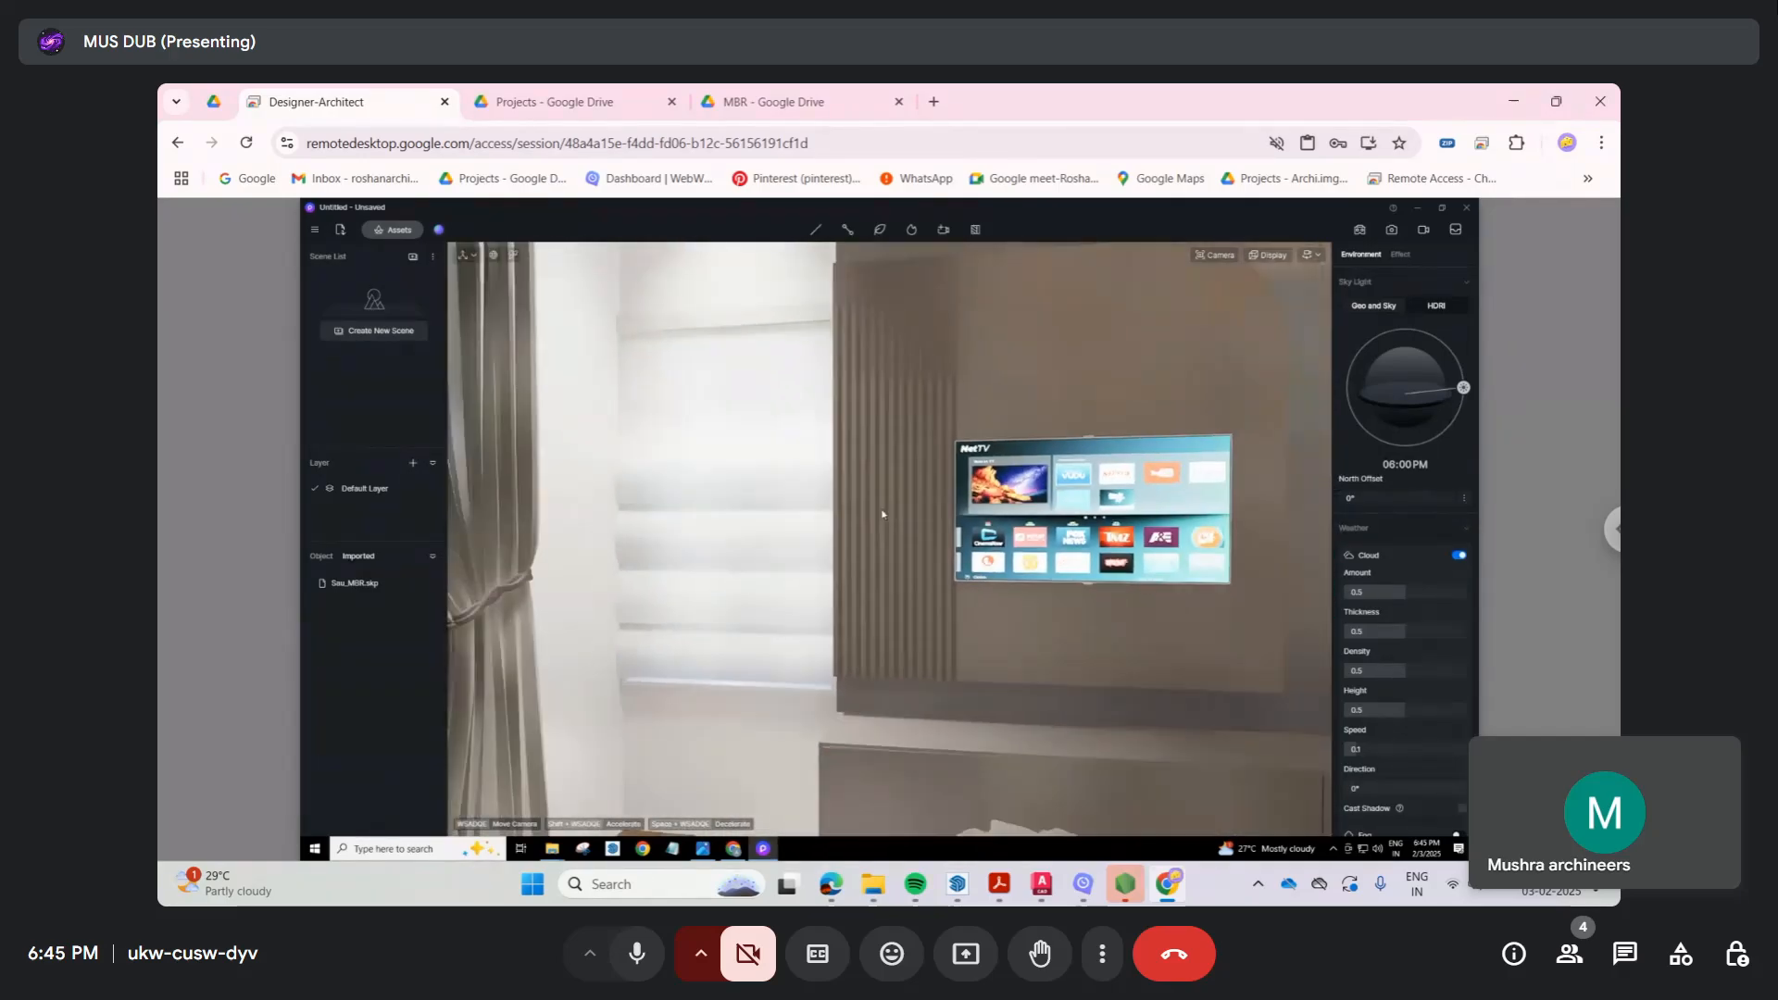
pyautogui.moveTo(880, 515); pyautogui.dragTo(925, 493, button='right')
pyautogui.scroll(2, 925, 493)
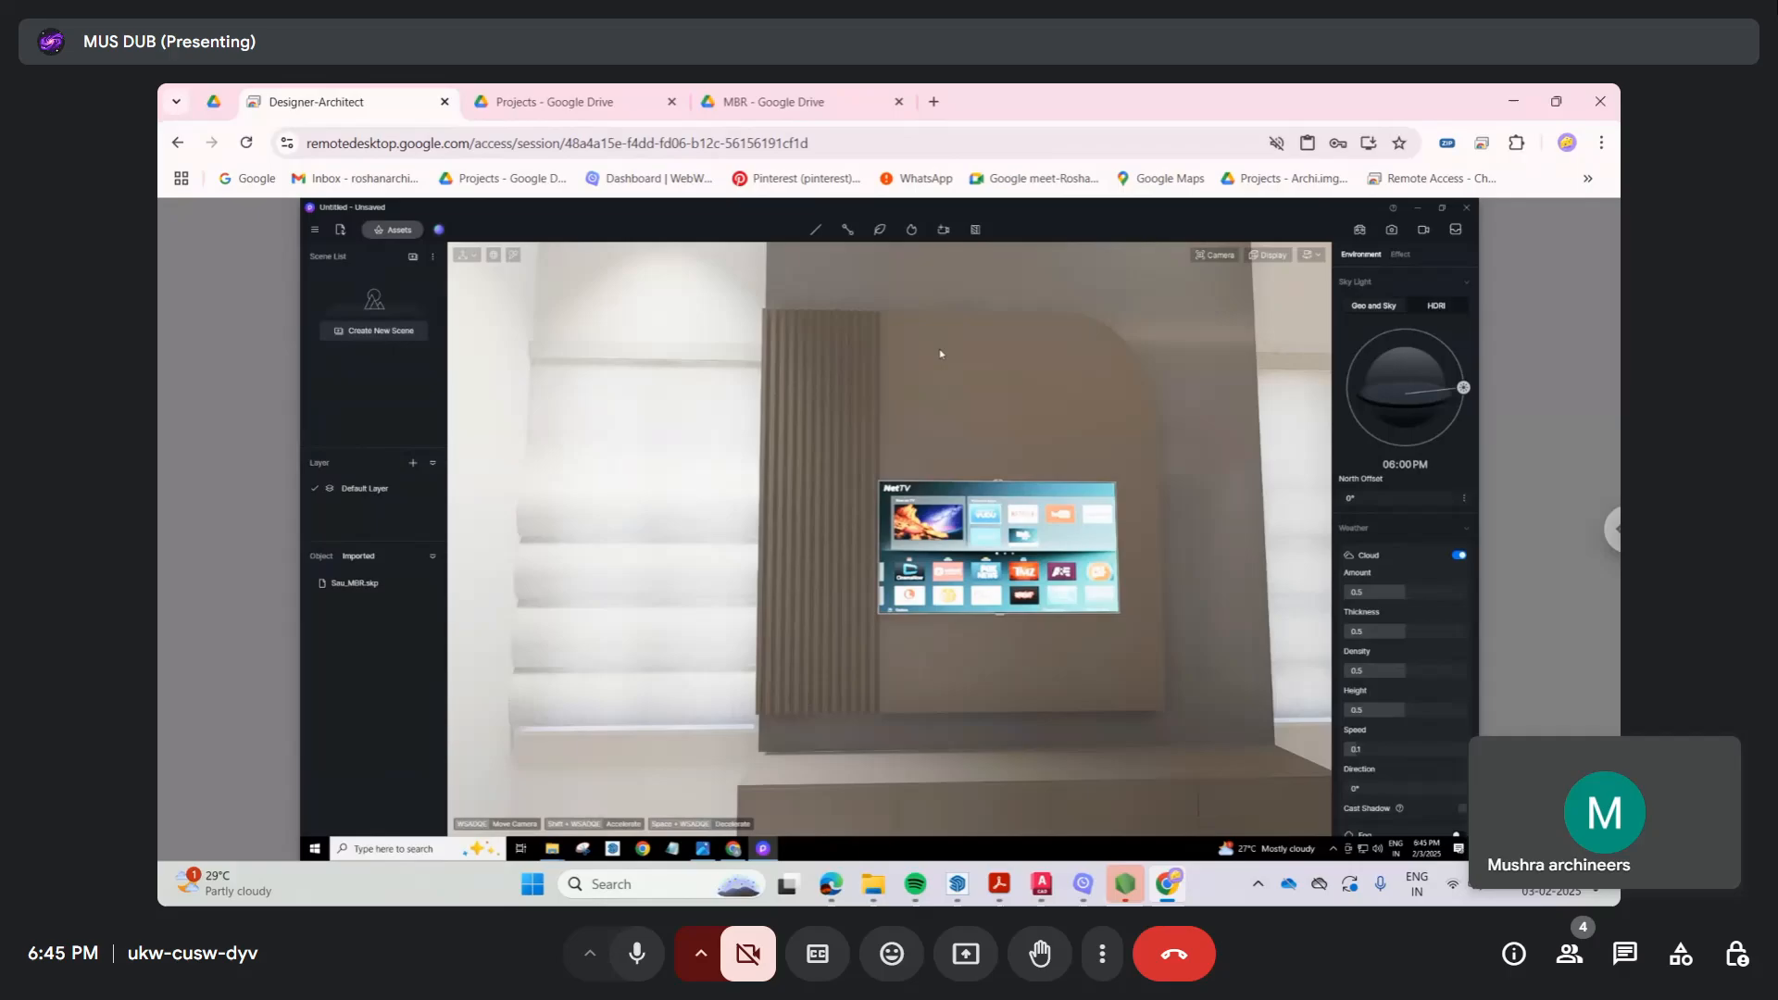
pyautogui.moveTo(941, 353); pyautogui.dragTo(972, 287, button='right')
pyautogui.moveTo(980, 371); pyautogui.dragTo(163, 542, button='right')
pyautogui.scroll(3, 1186, 525)
pyautogui.scroll(5, 1063, 563)
pyautogui.moveTo(1046, 486); pyautogui.dragTo(473, 481, button='right')
pyautogui.moveTo(920, 480); pyautogui.dragTo(850, 406, button='right')
pyautogui.scroll(-2, 869, 471)
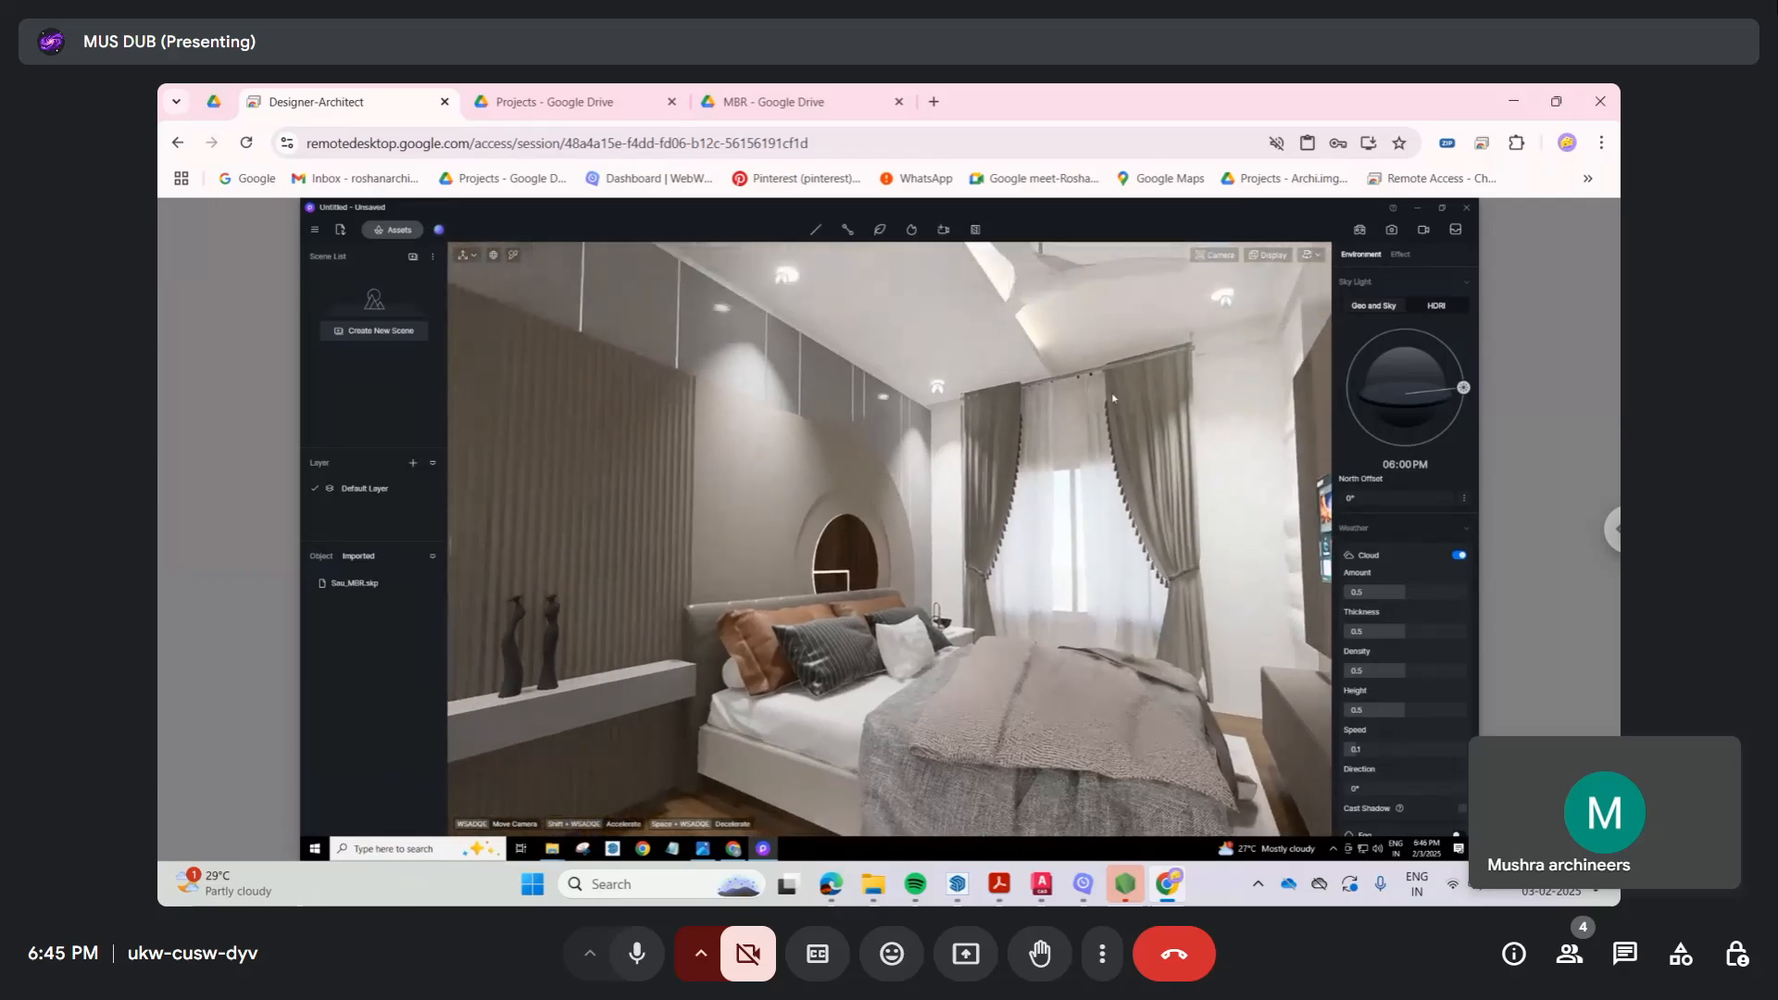
pyautogui.scroll(-1, 1048, 510)
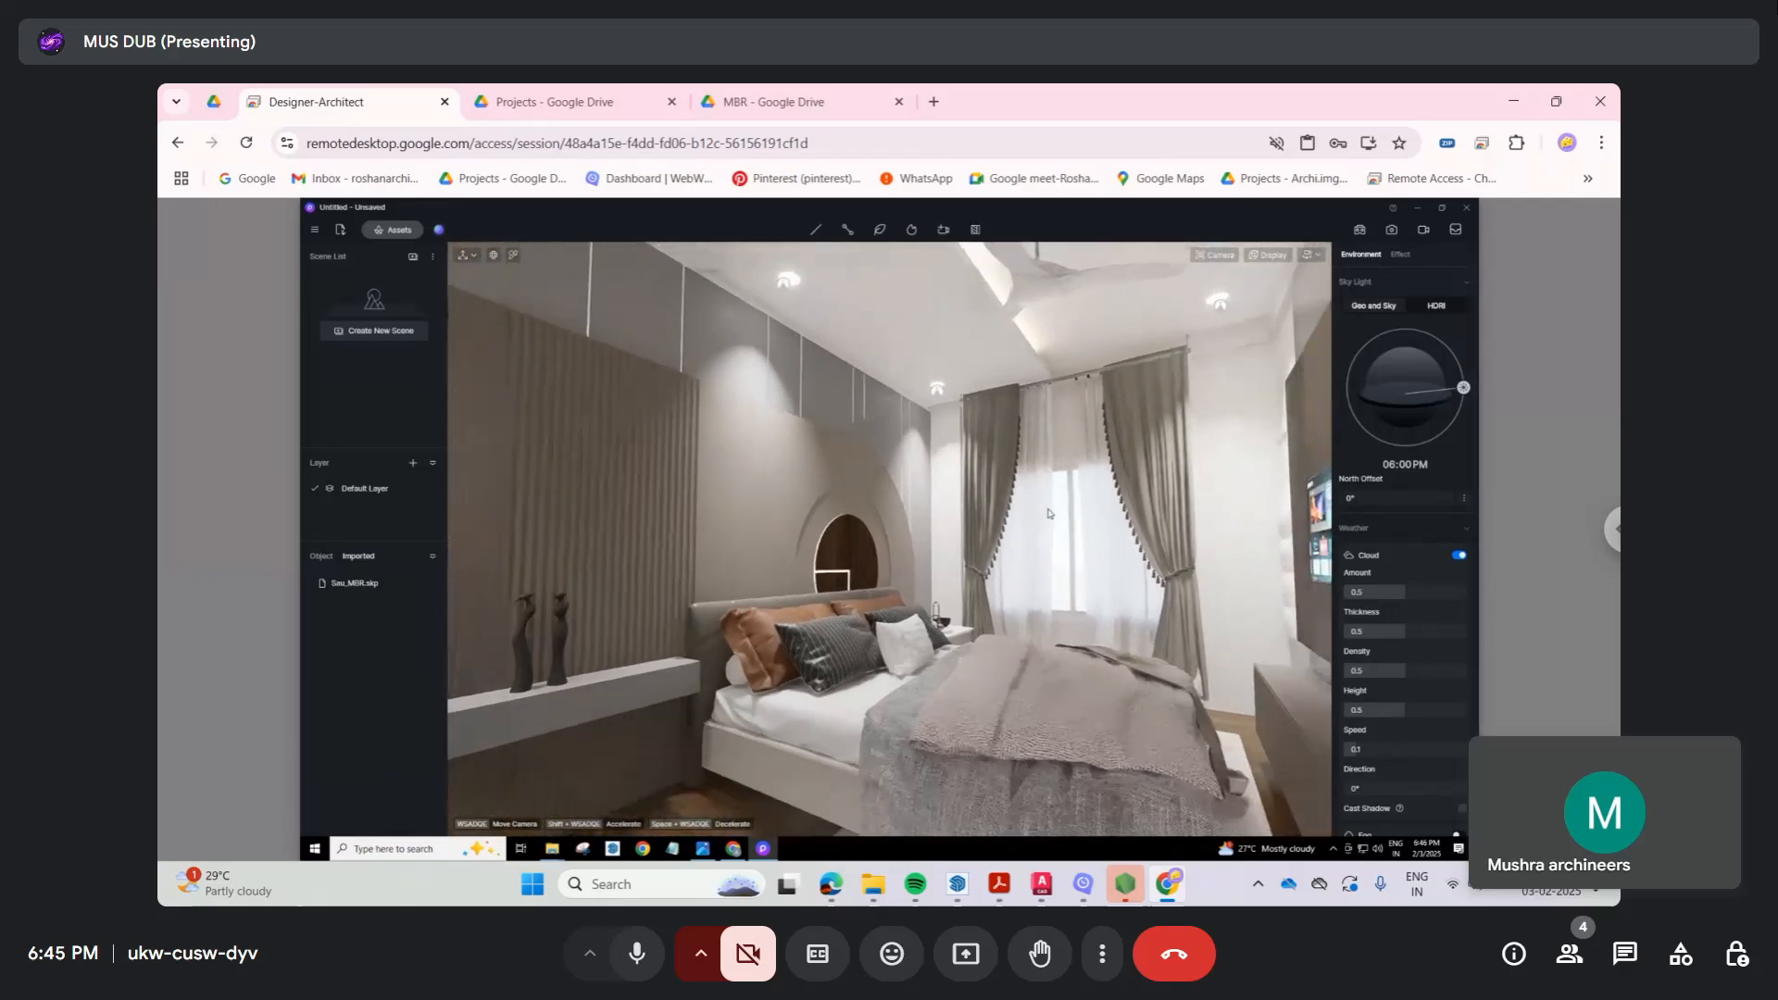
pyautogui.moveTo(1048, 514); pyautogui.dragTo(1037, 480, button='right')
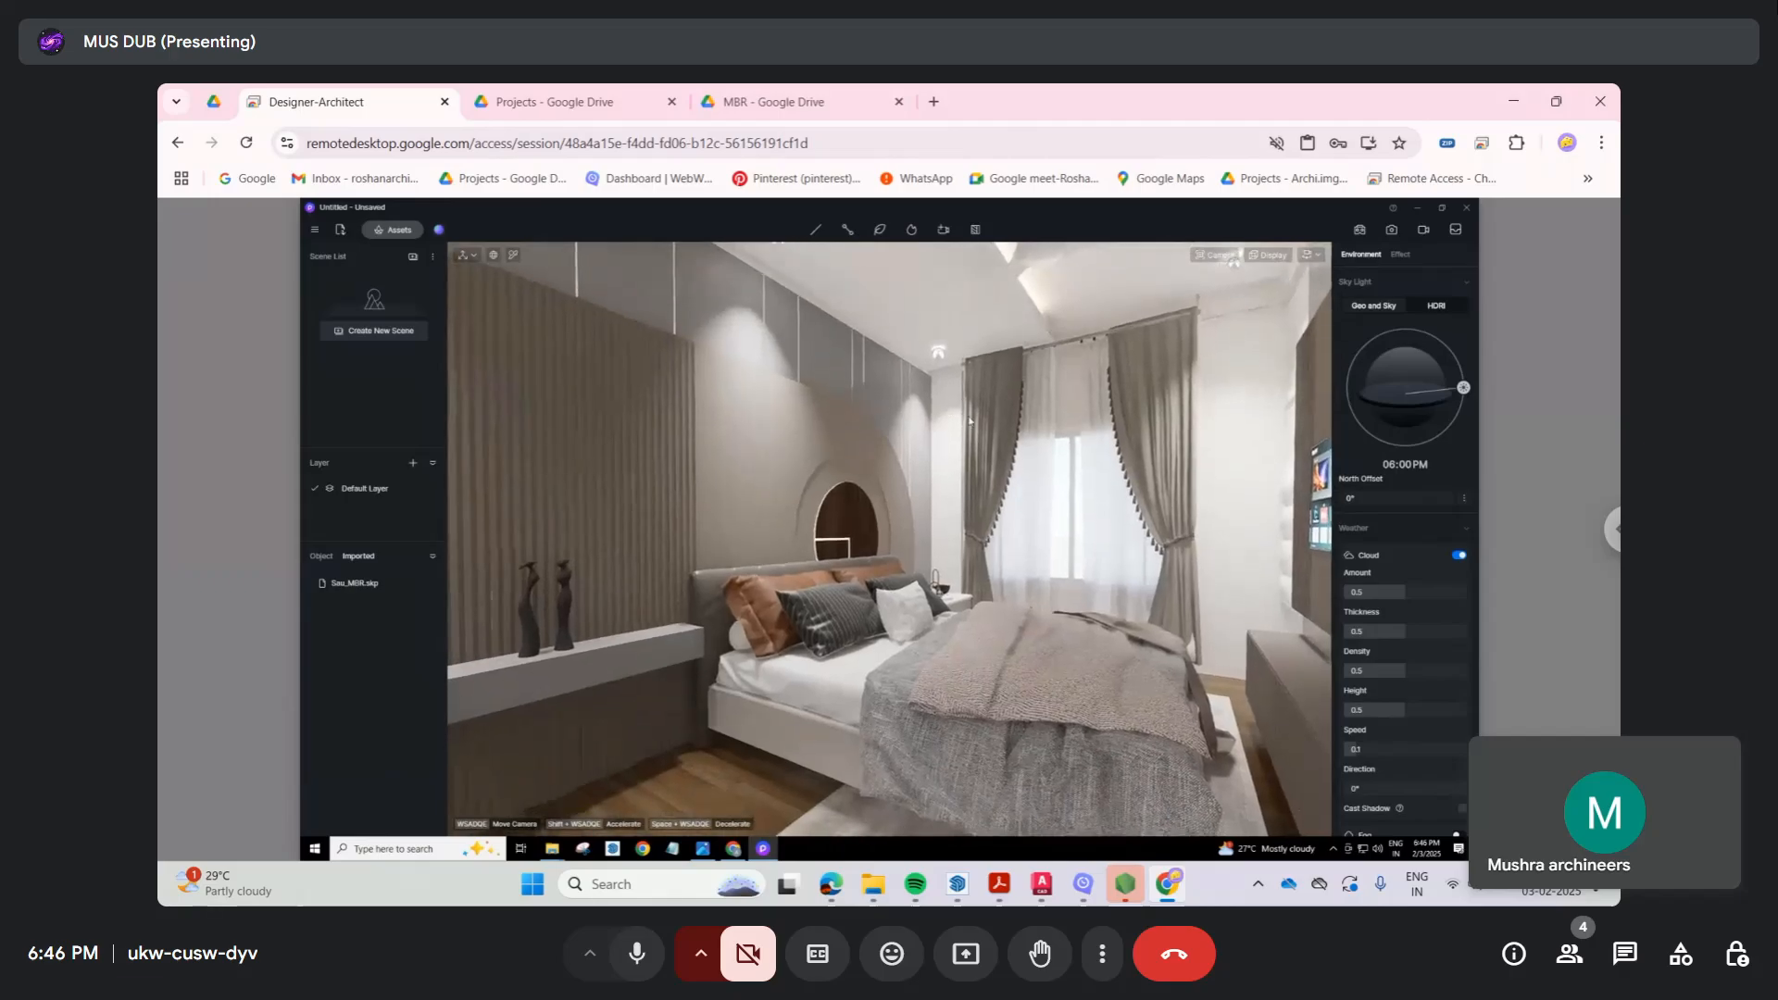
# Step: Review the post-processing effects and download the Interior-Day environment preset from the Studio's D5 Curated collection
pyautogui.click(1401, 256)
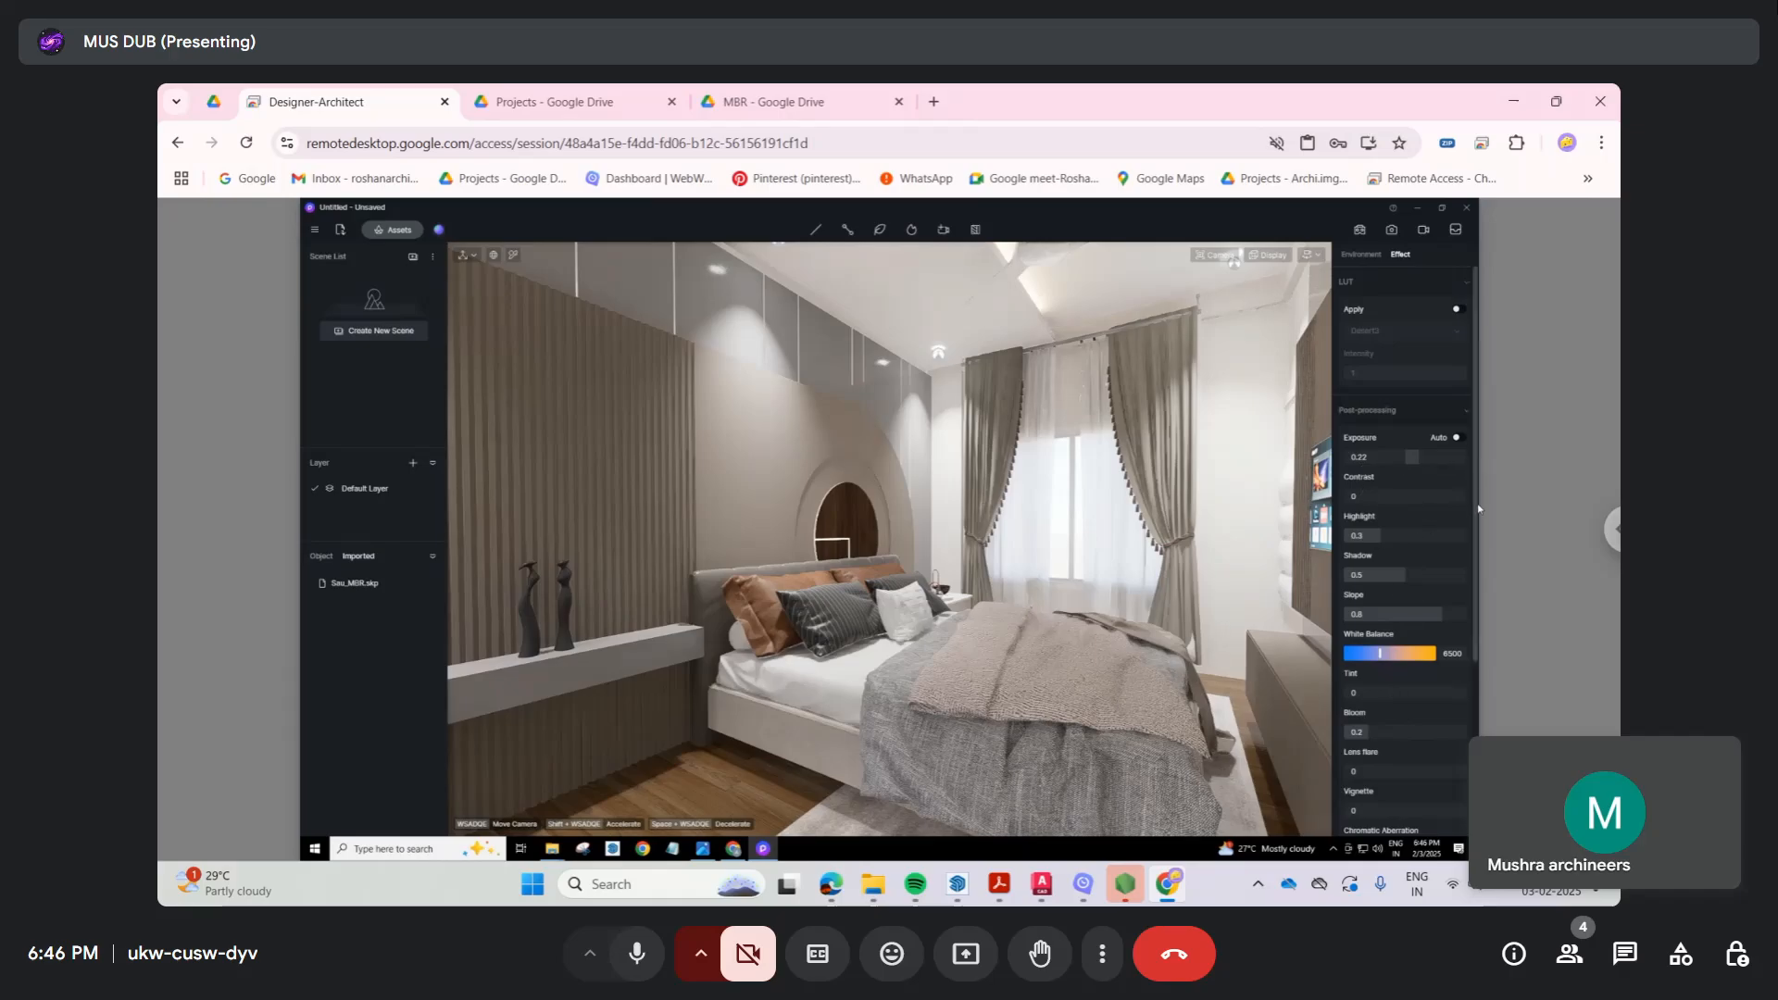
pyautogui.moveTo(1475, 453); pyautogui.dragTo(1482, 593)
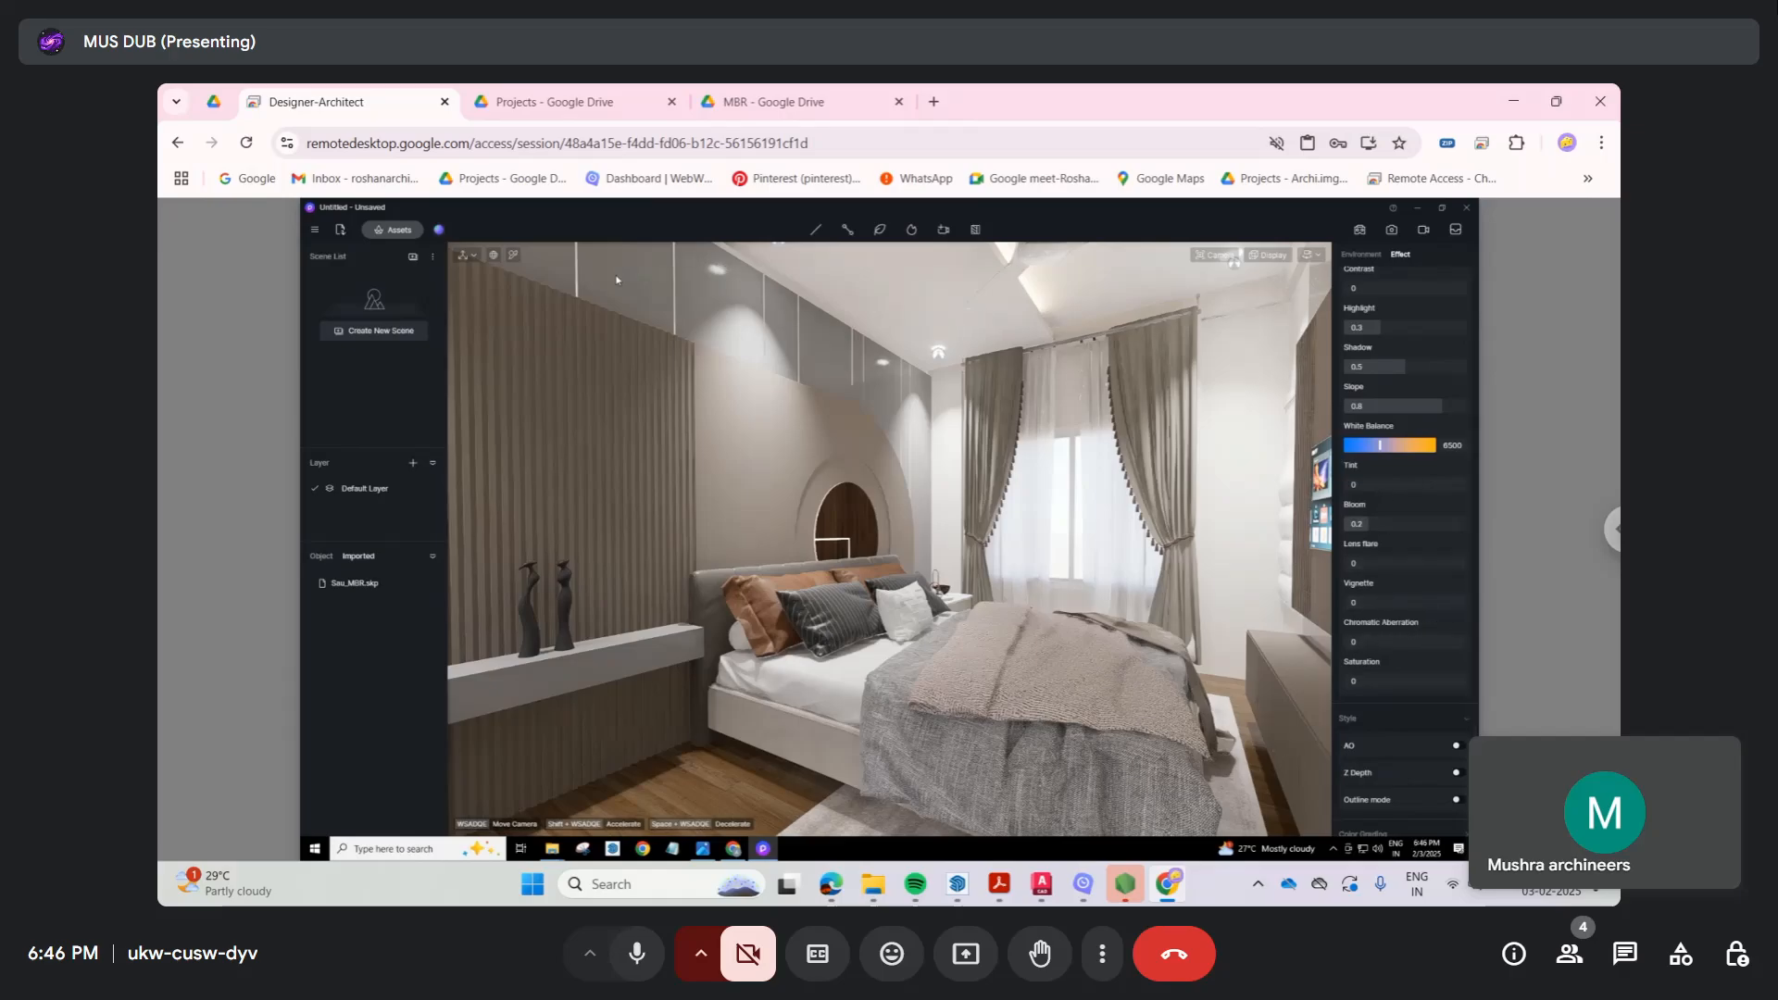
pyautogui.click(439, 229)
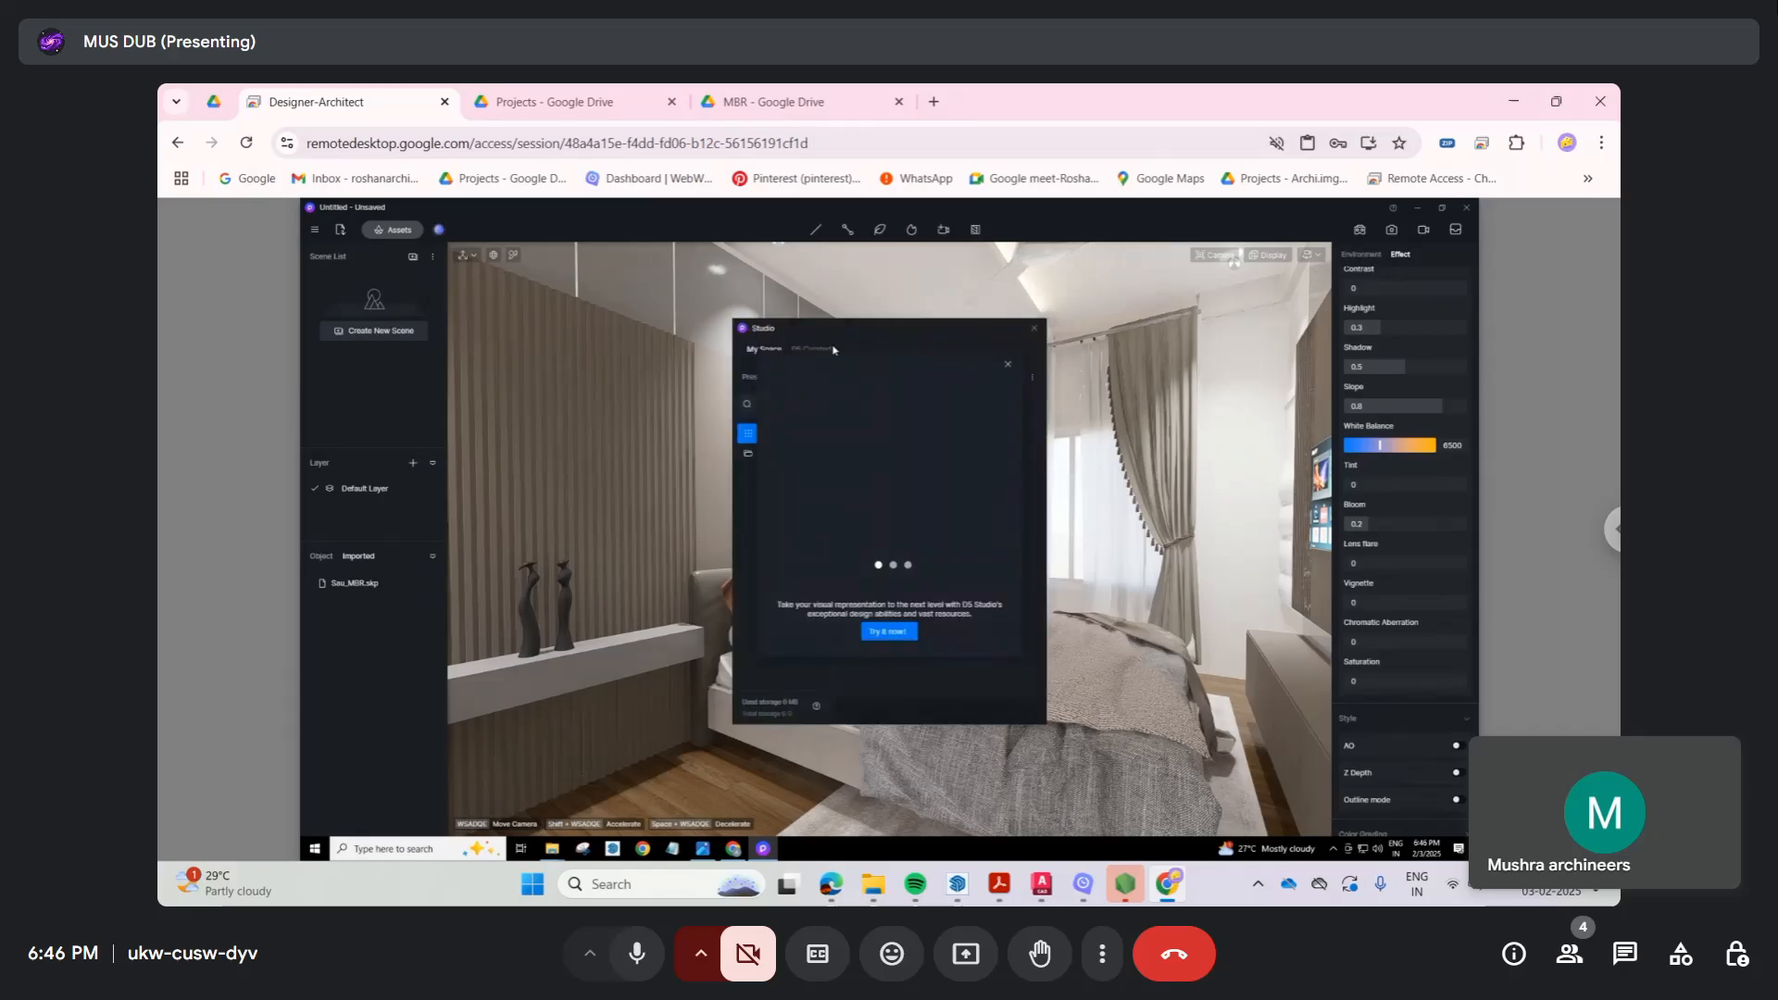
pyautogui.click(1008, 368)
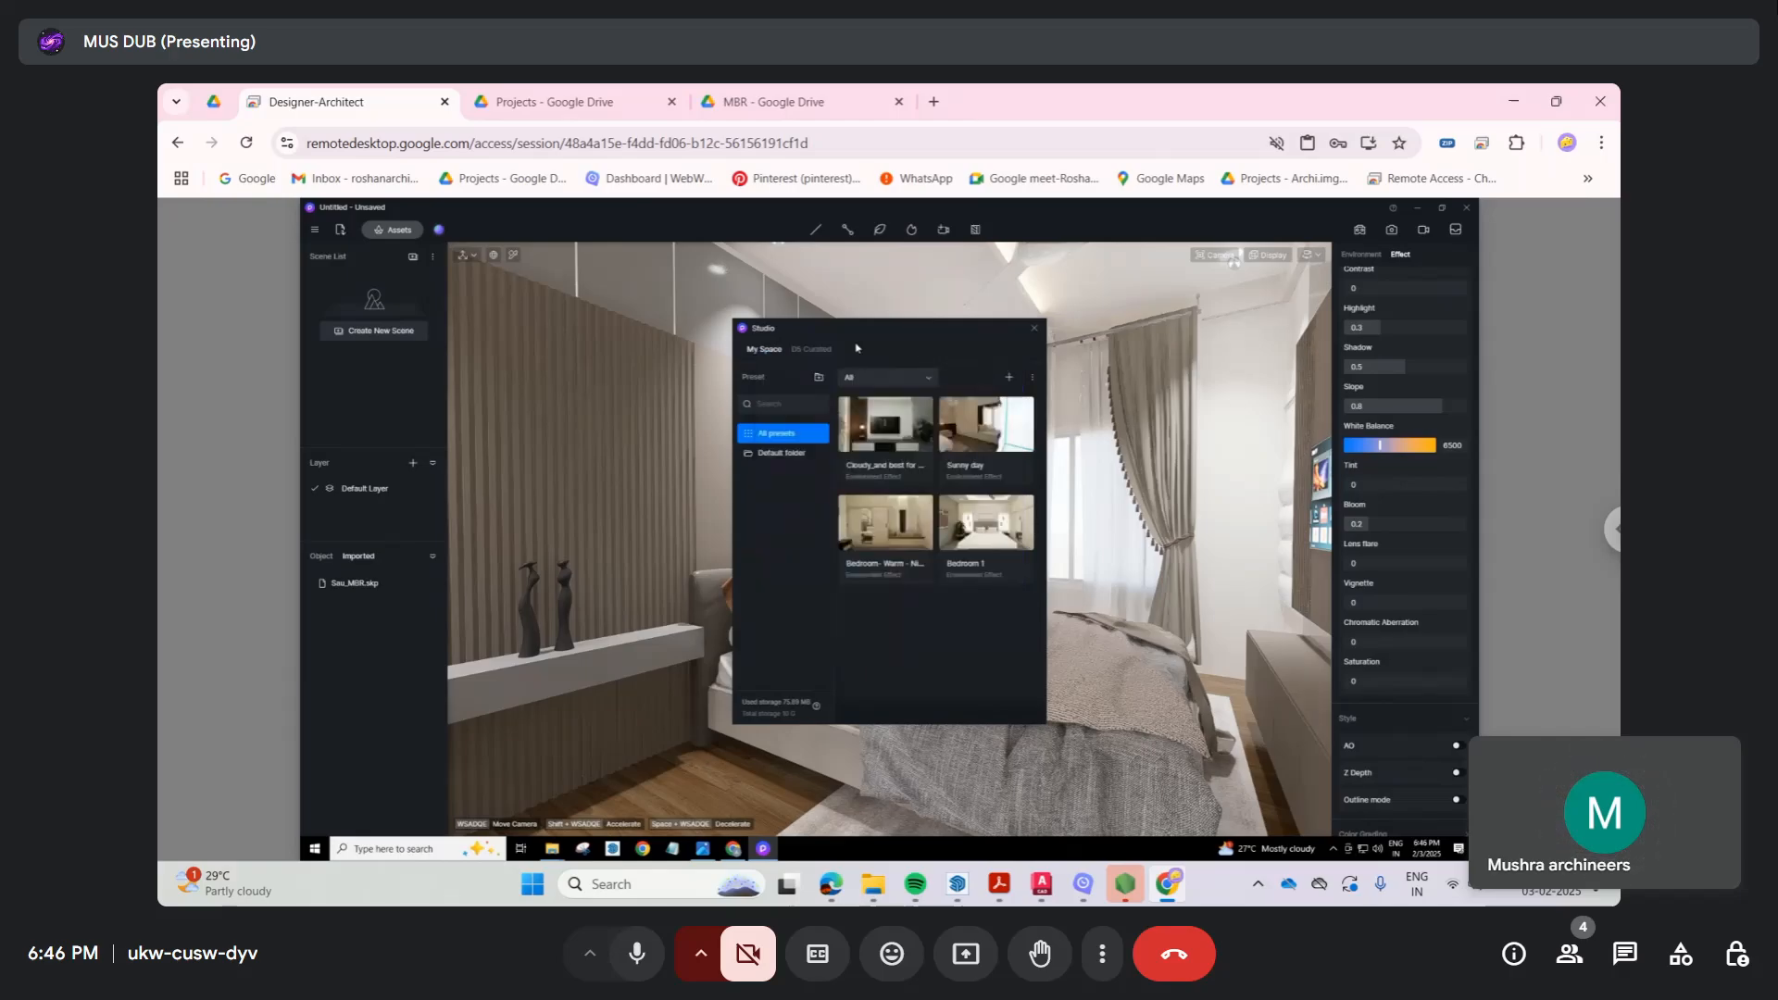
pyautogui.click(811, 350)
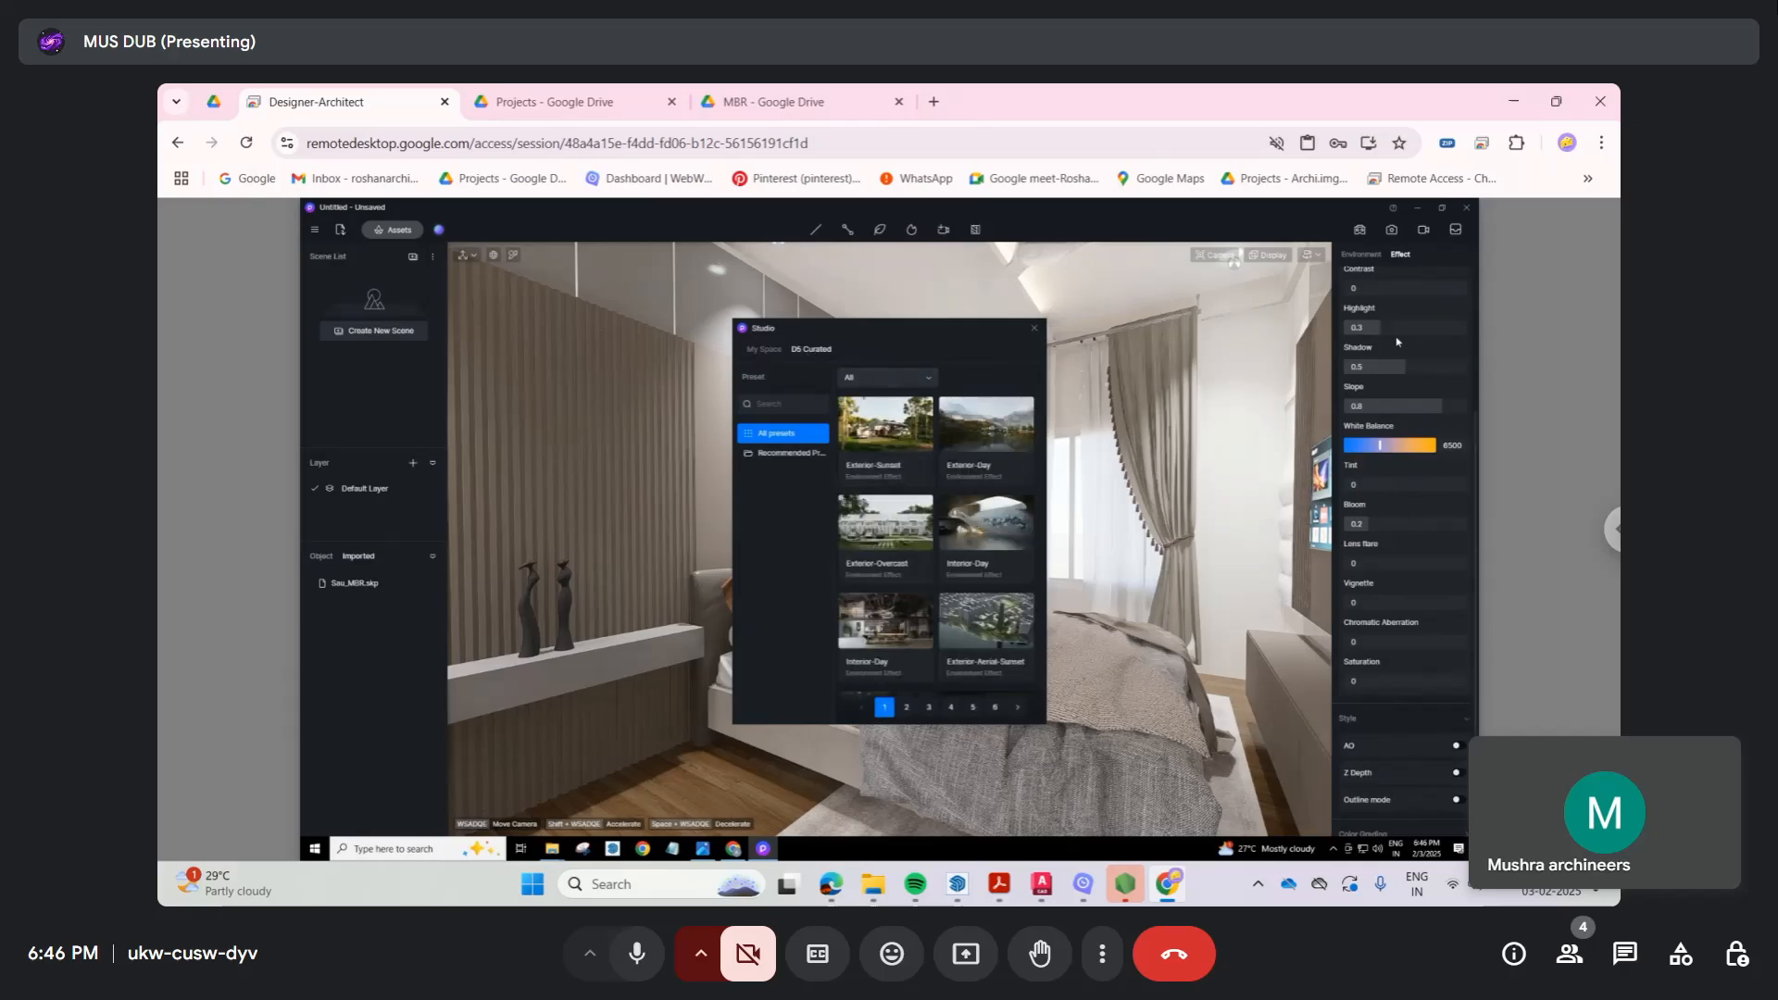
pyautogui.click(976, 519)
pyautogui.click(1015, 541)
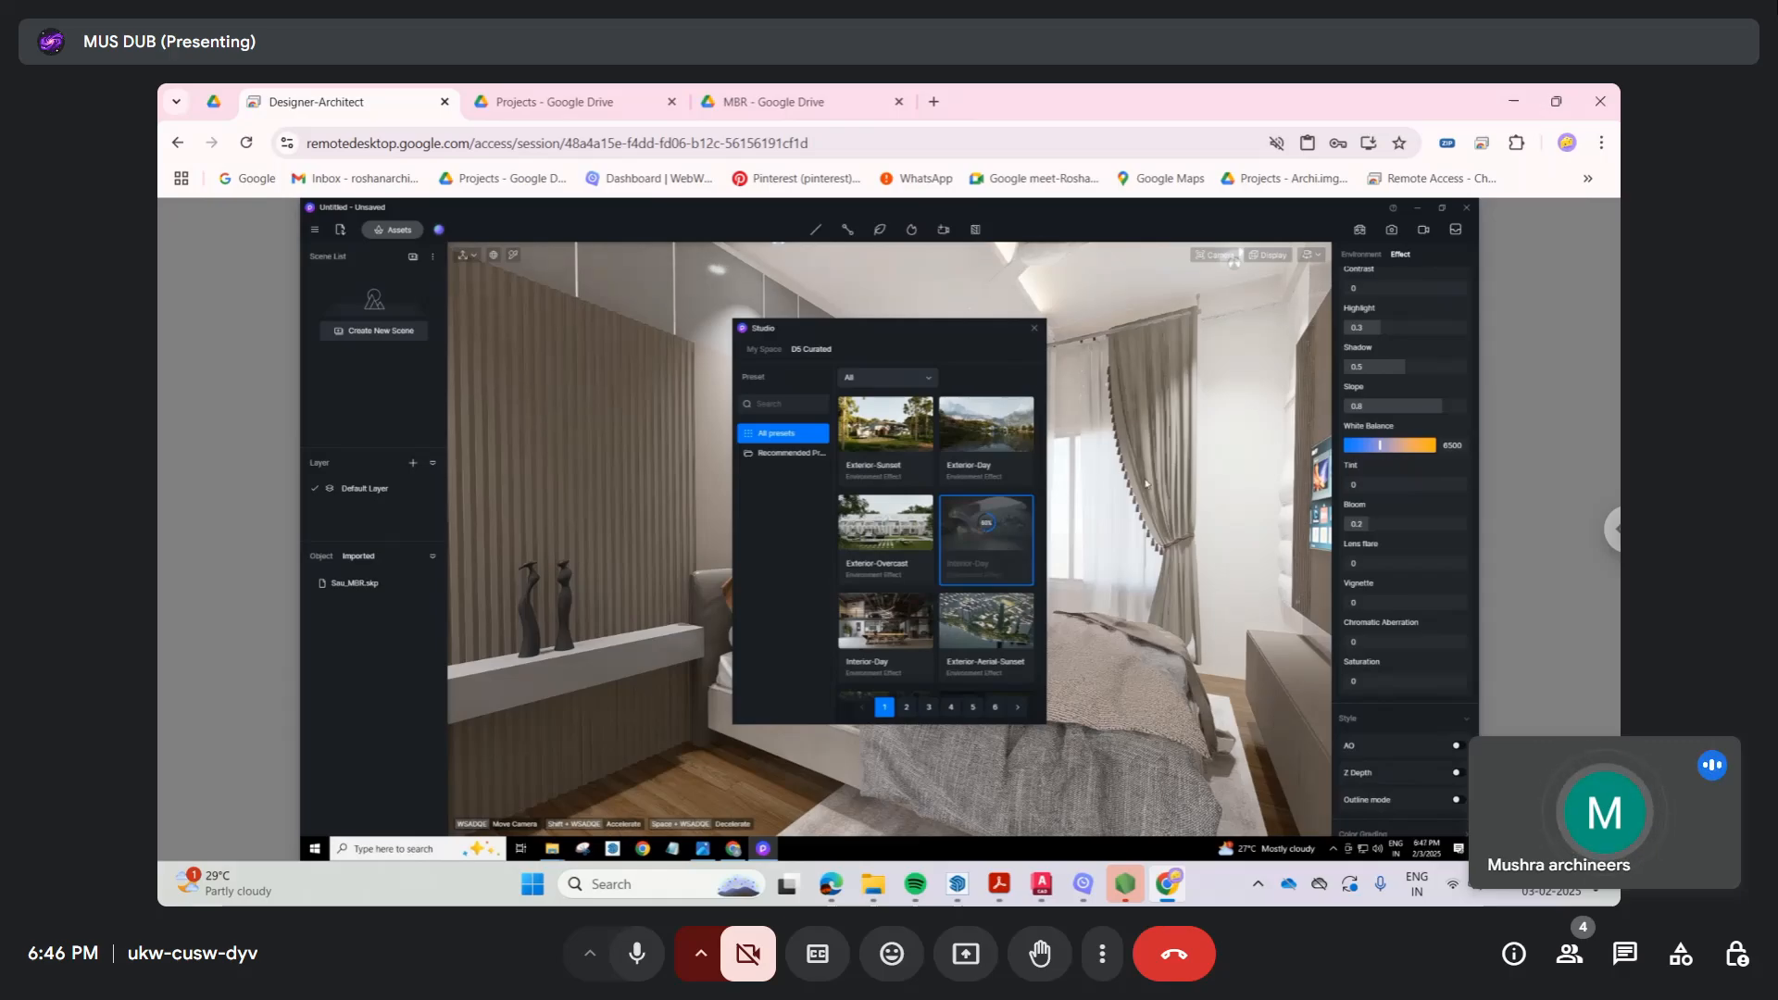
pyautogui.click(1033, 327)
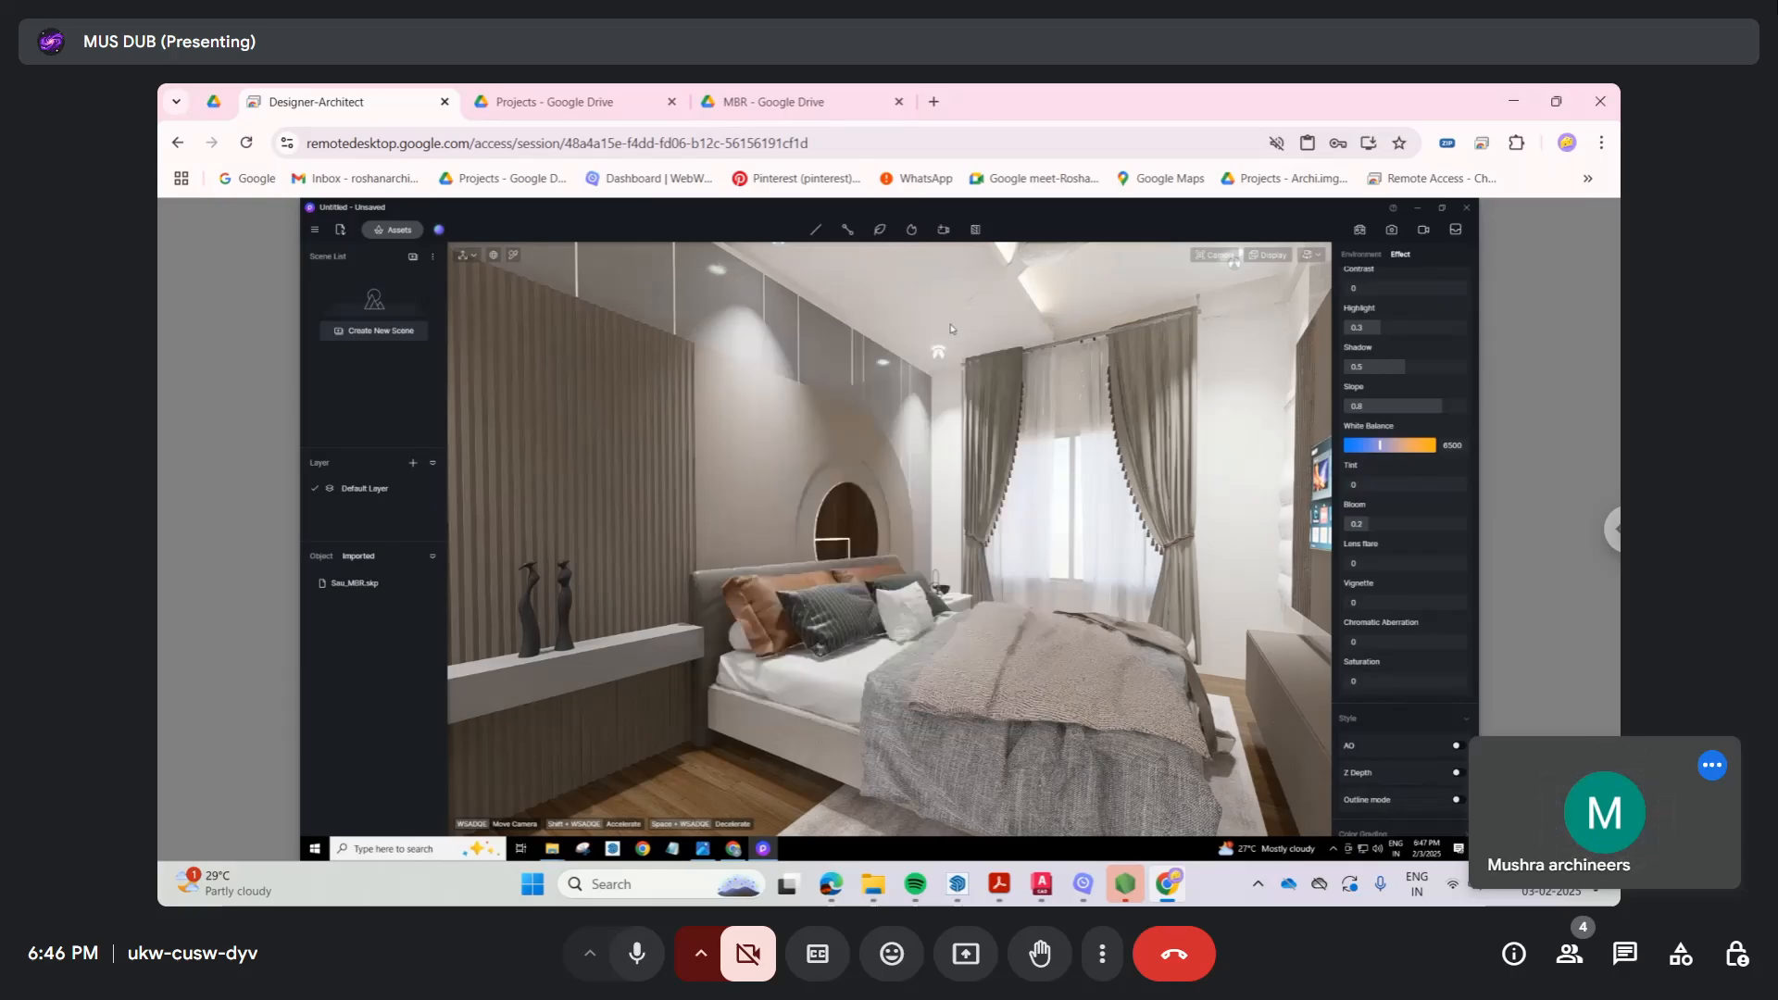
# Step: Apply the downloaded Interior-Day environment preset from D5 Curated to the bedroom scene
pyautogui.click(440, 230)
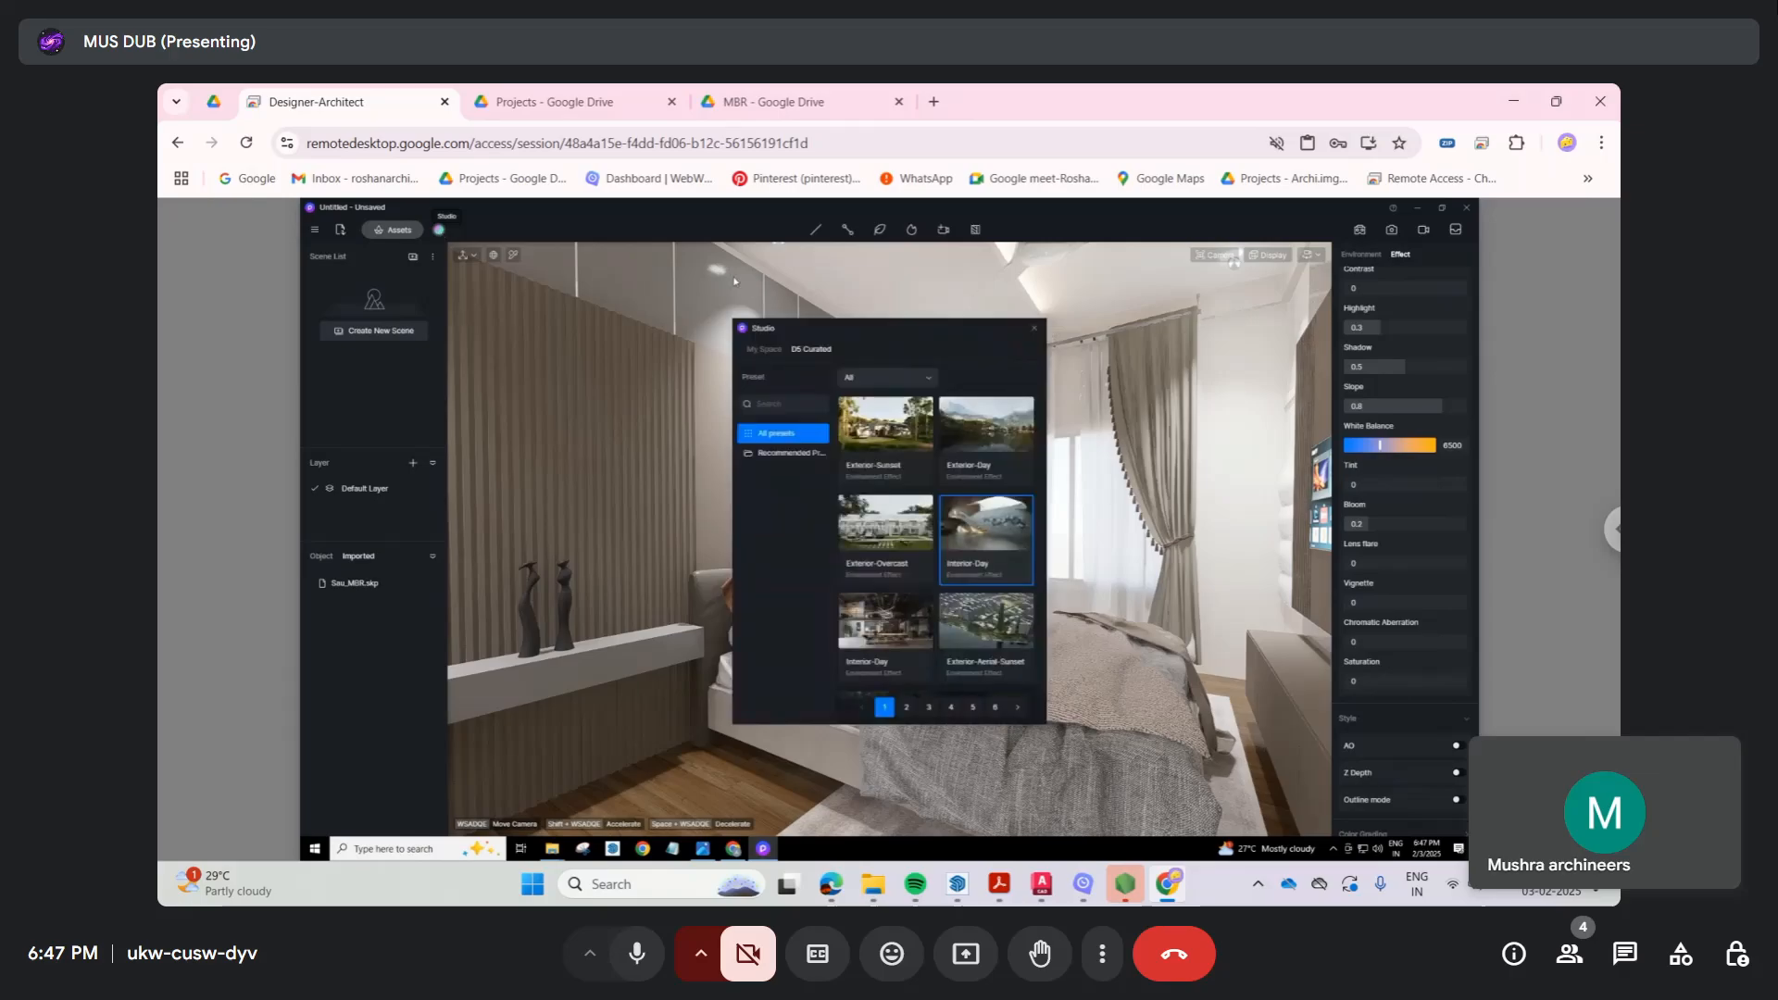
pyautogui.click(764, 350)
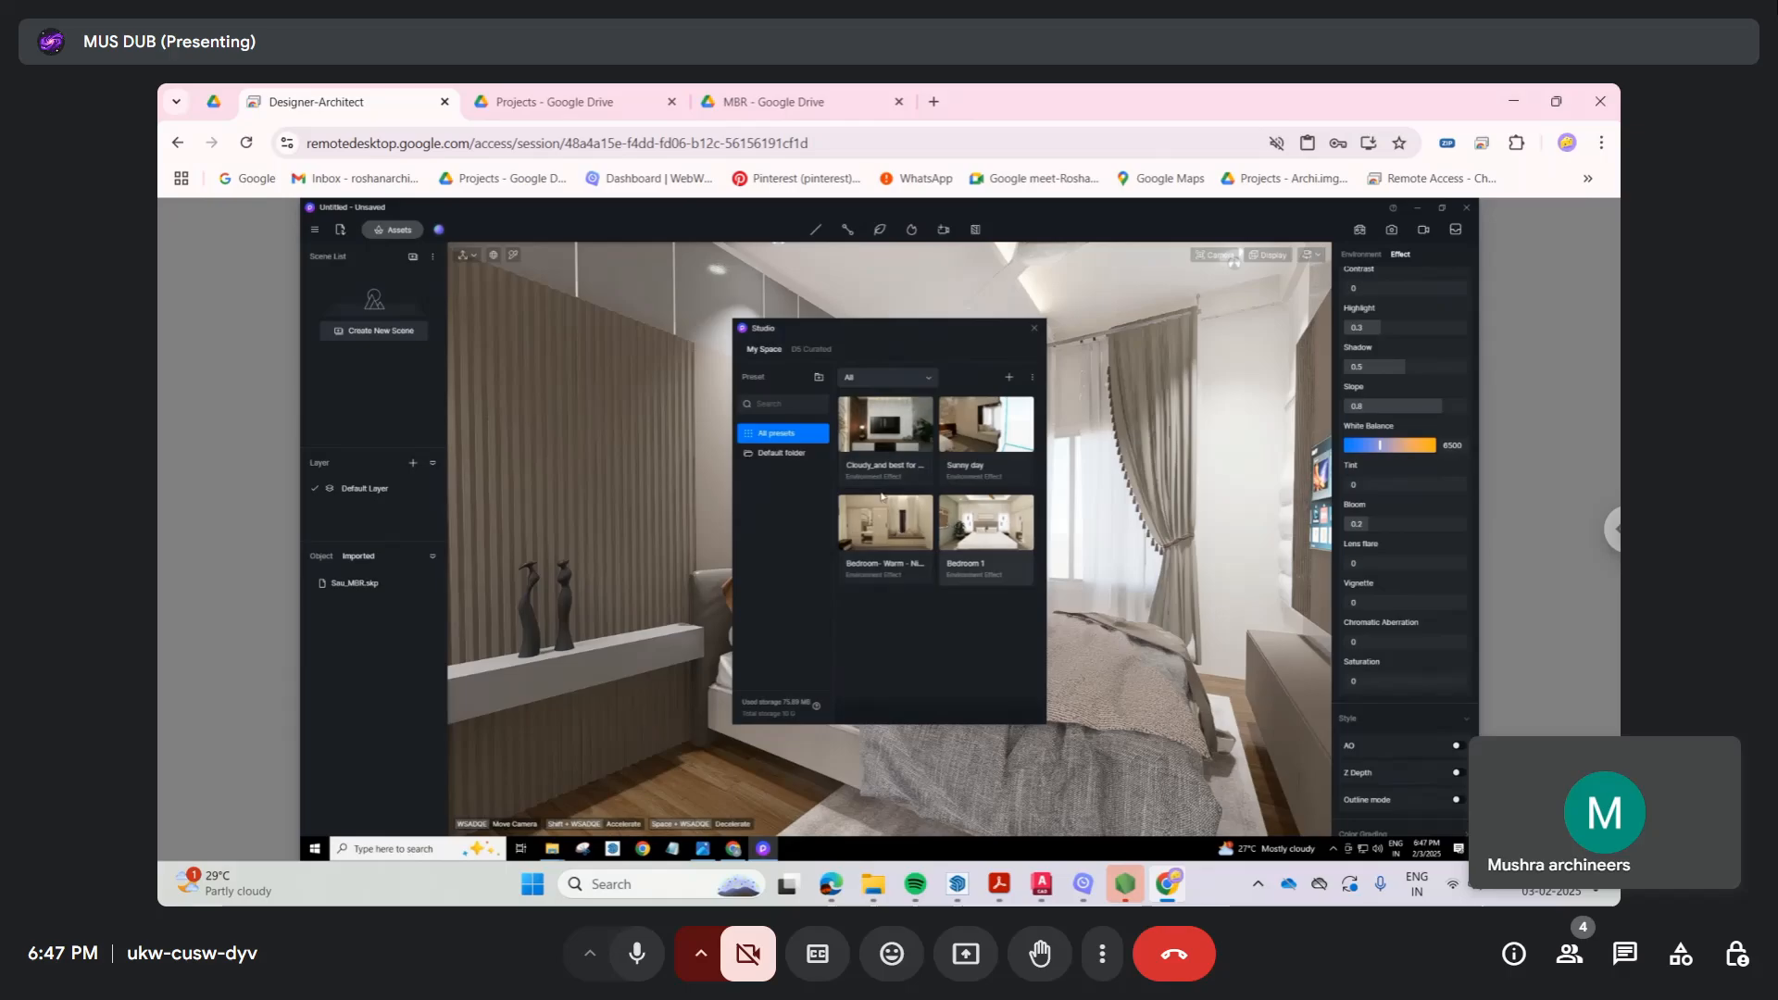
pyautogui.click(811, 350)
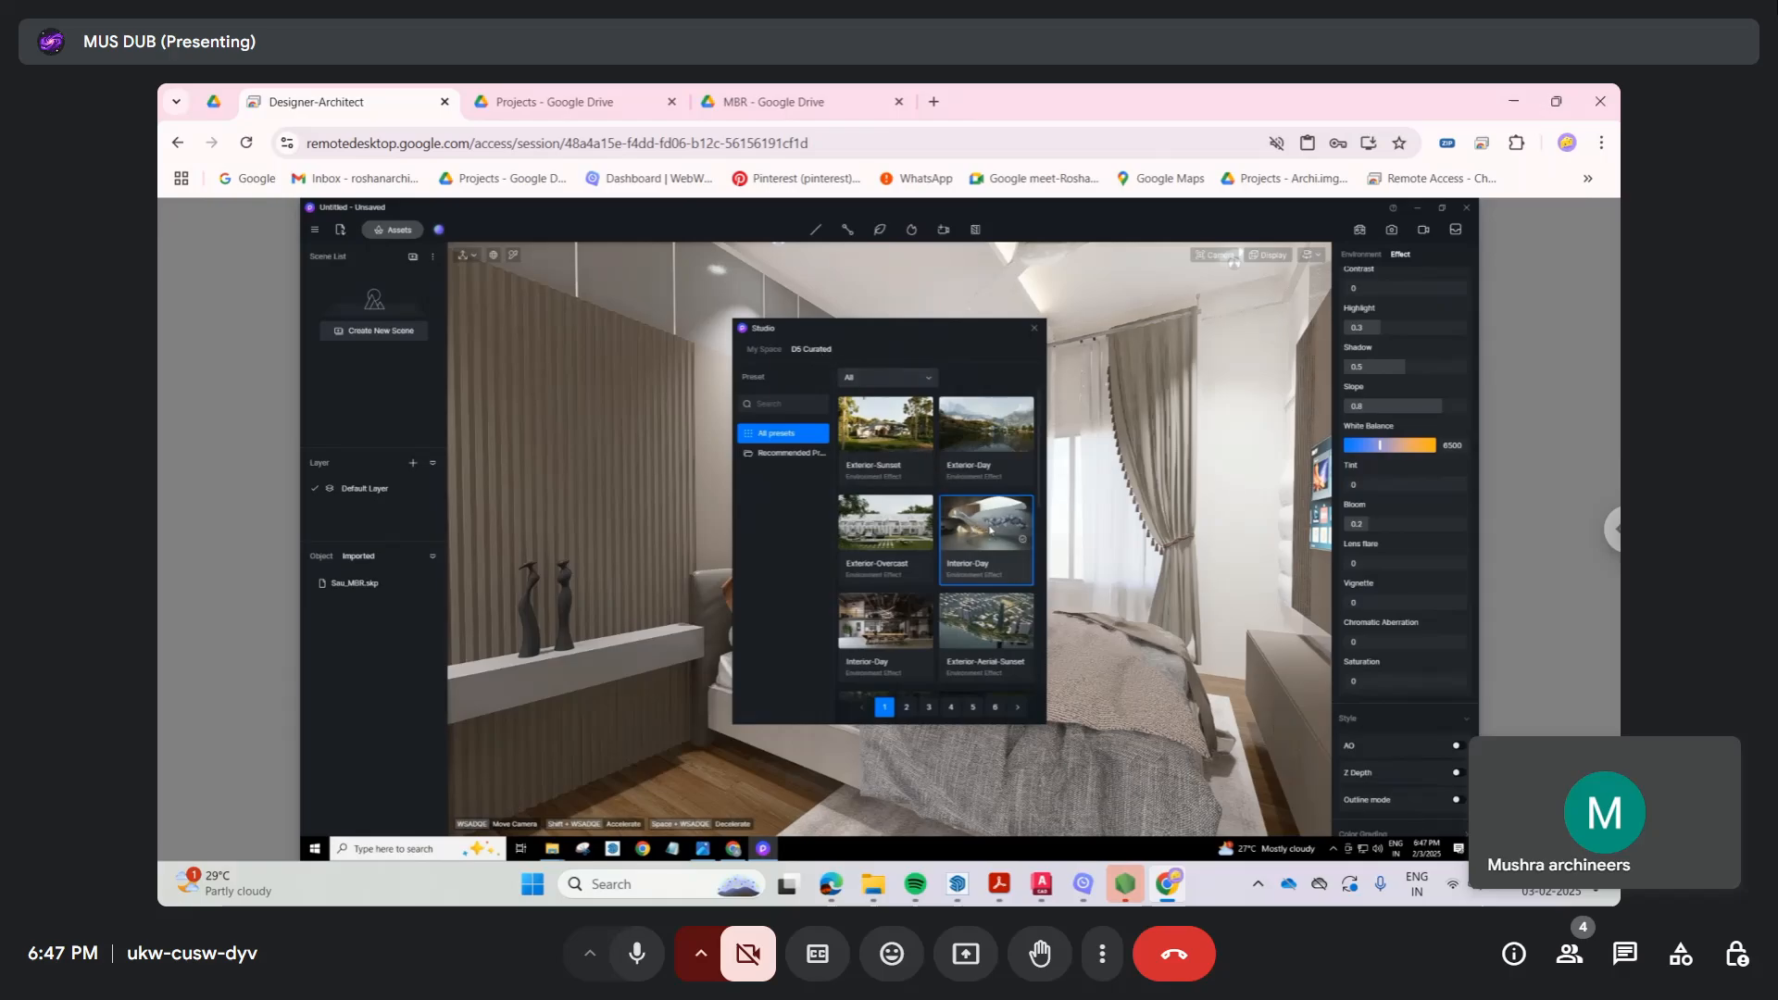
pyautogui.click(988, 530)
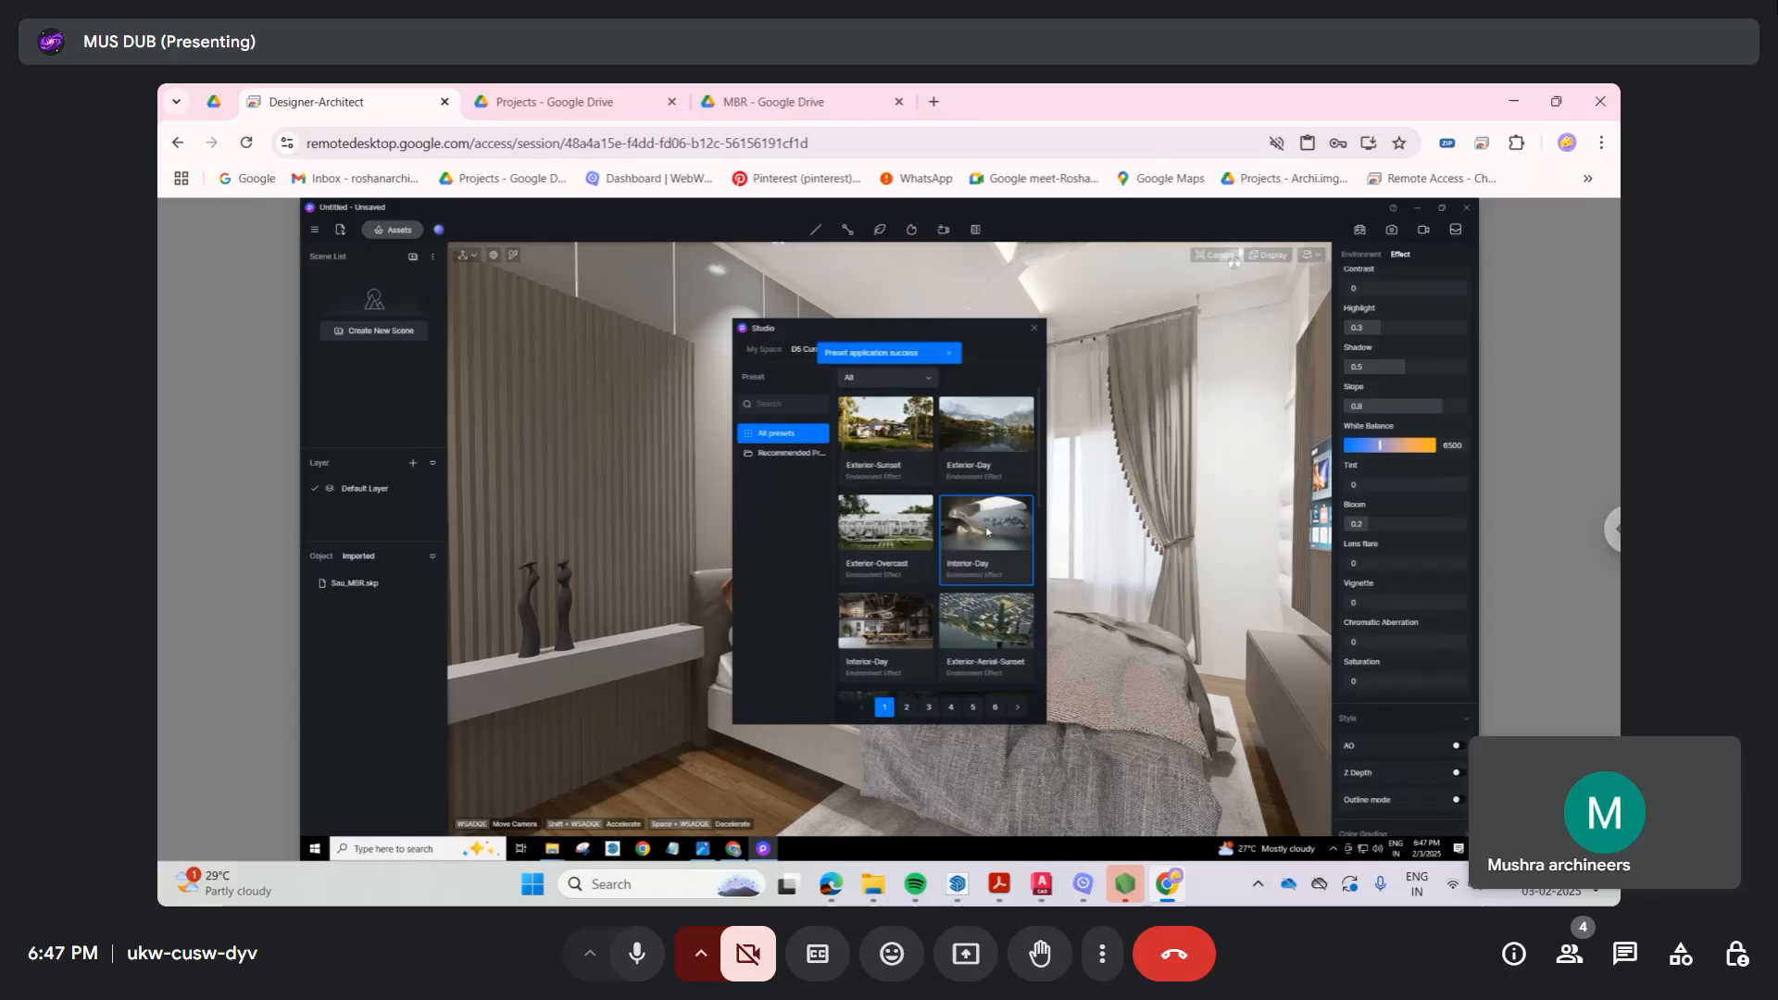
pyautogui.click(1034, 328)
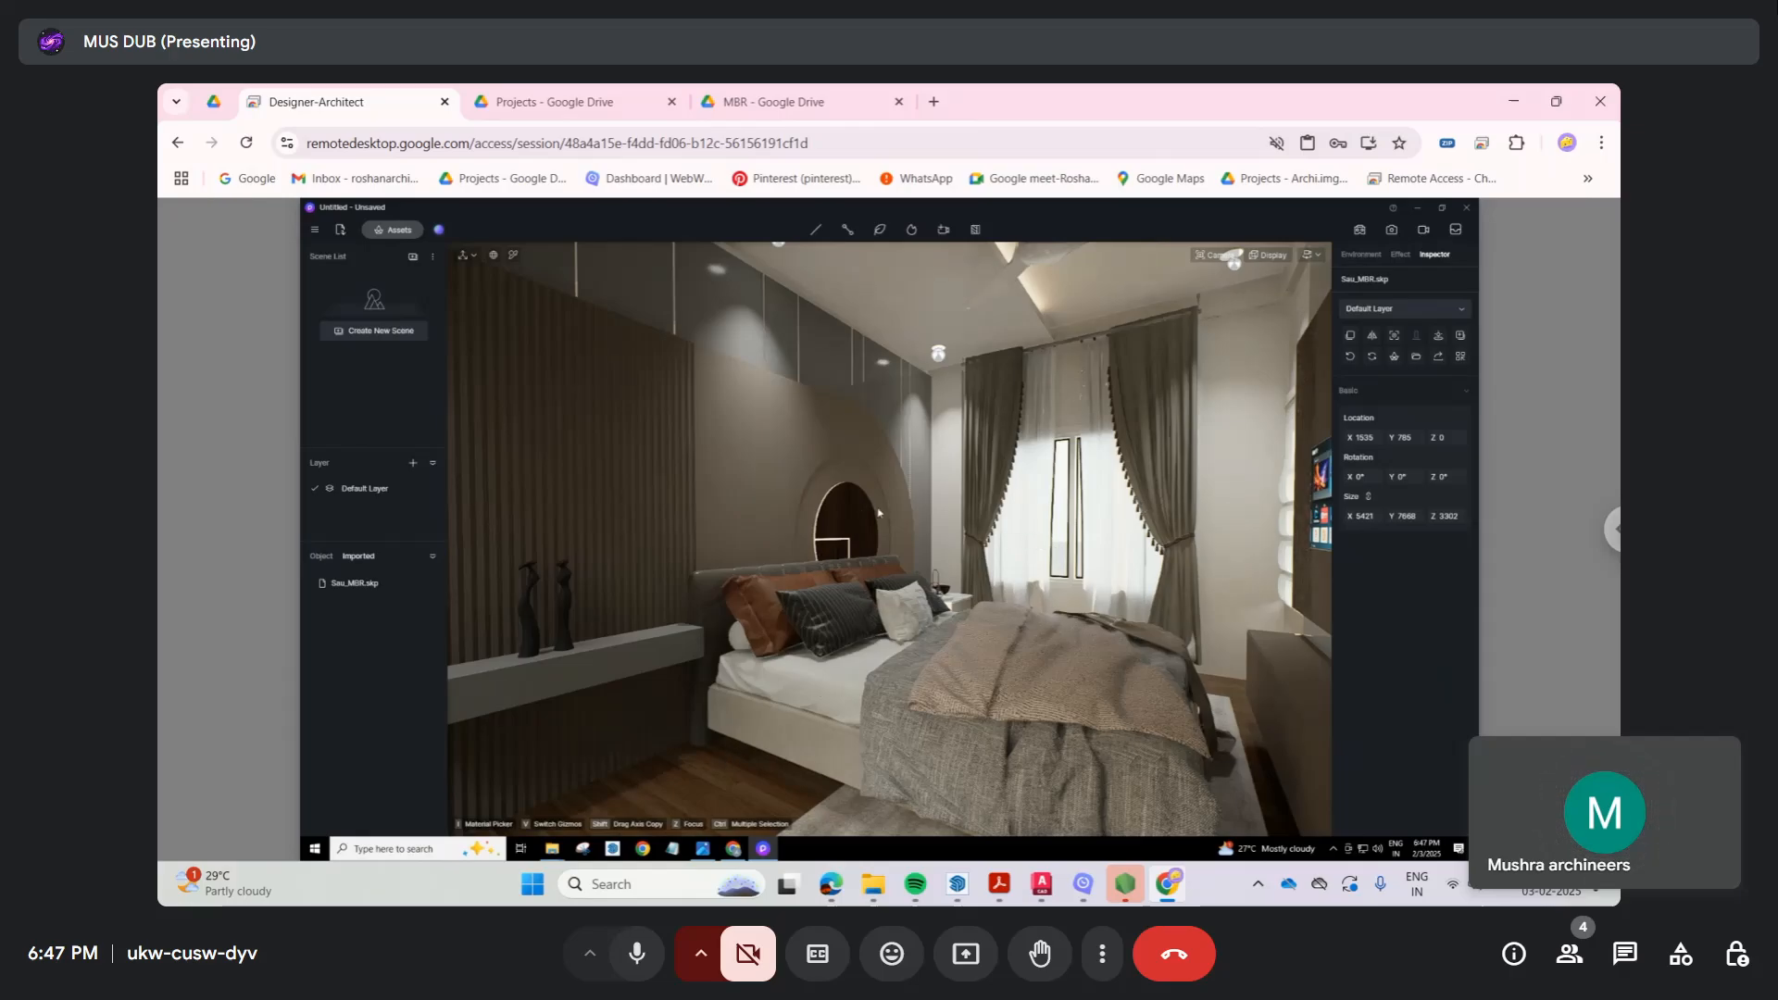
pyautogui.press('Escape')
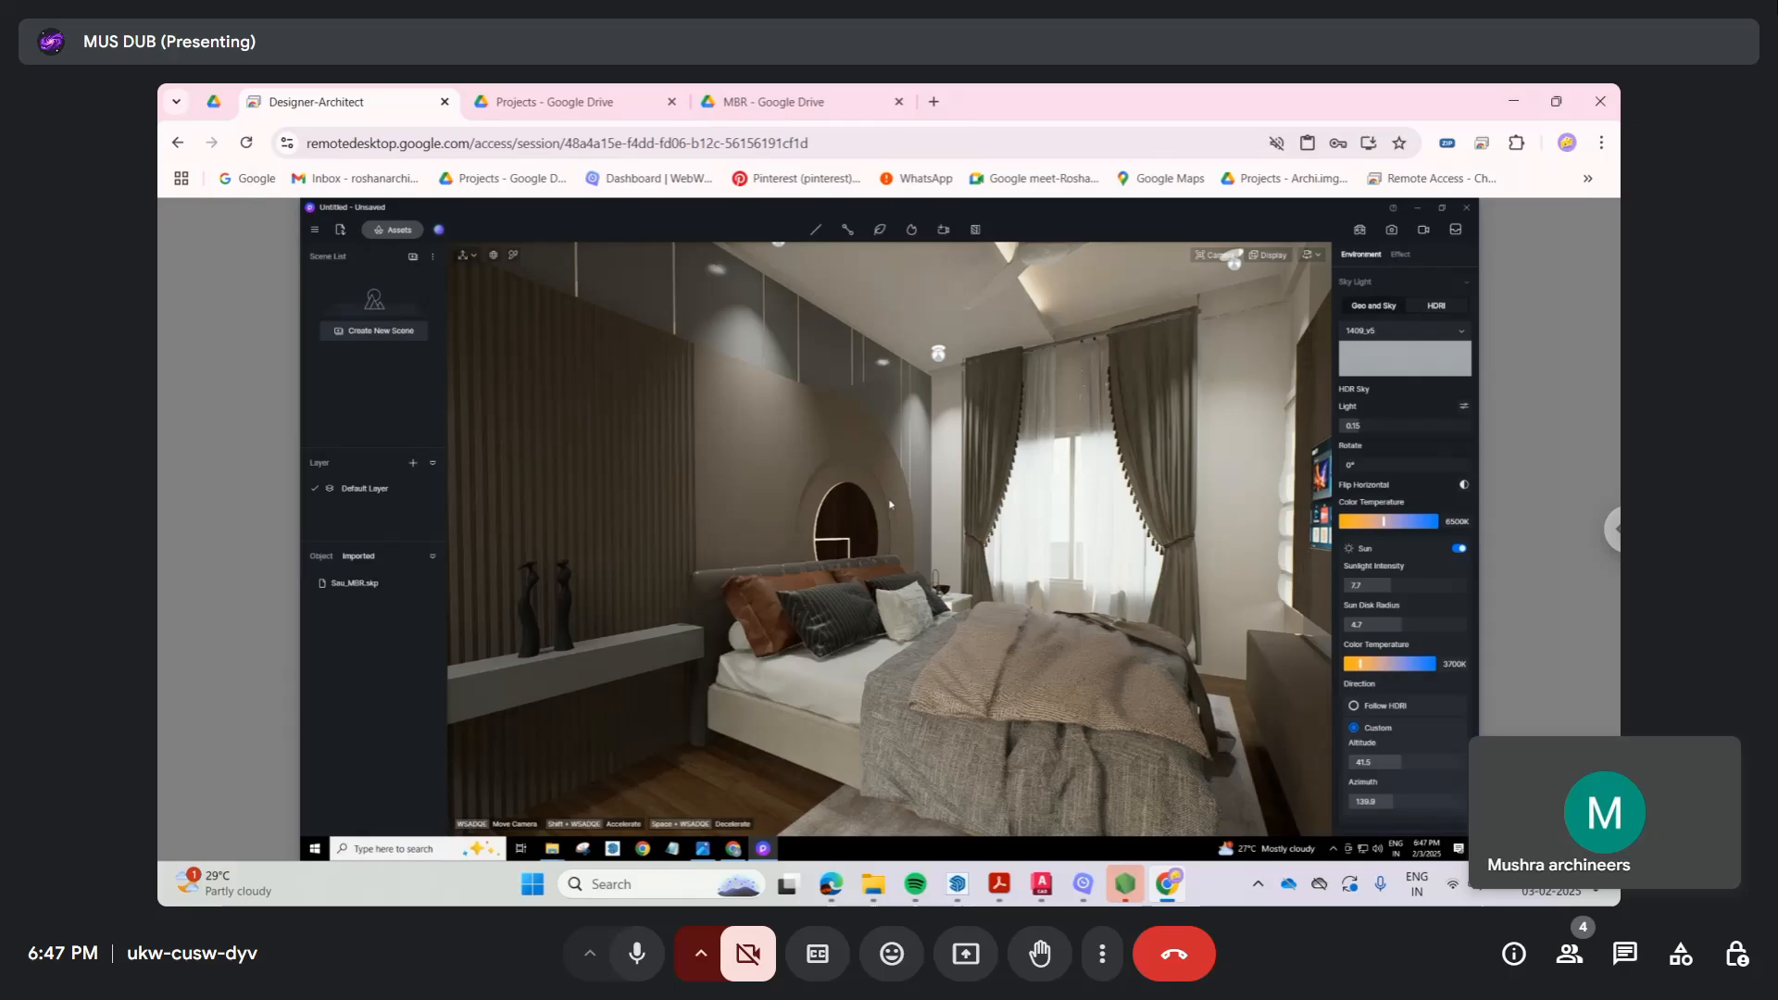
# Step: Raise the post-processing exposure of the bedroom scene to 0.14
pyautogui.moveTo(878, 501); pyautogui.dragTo(873, 500, button='right')
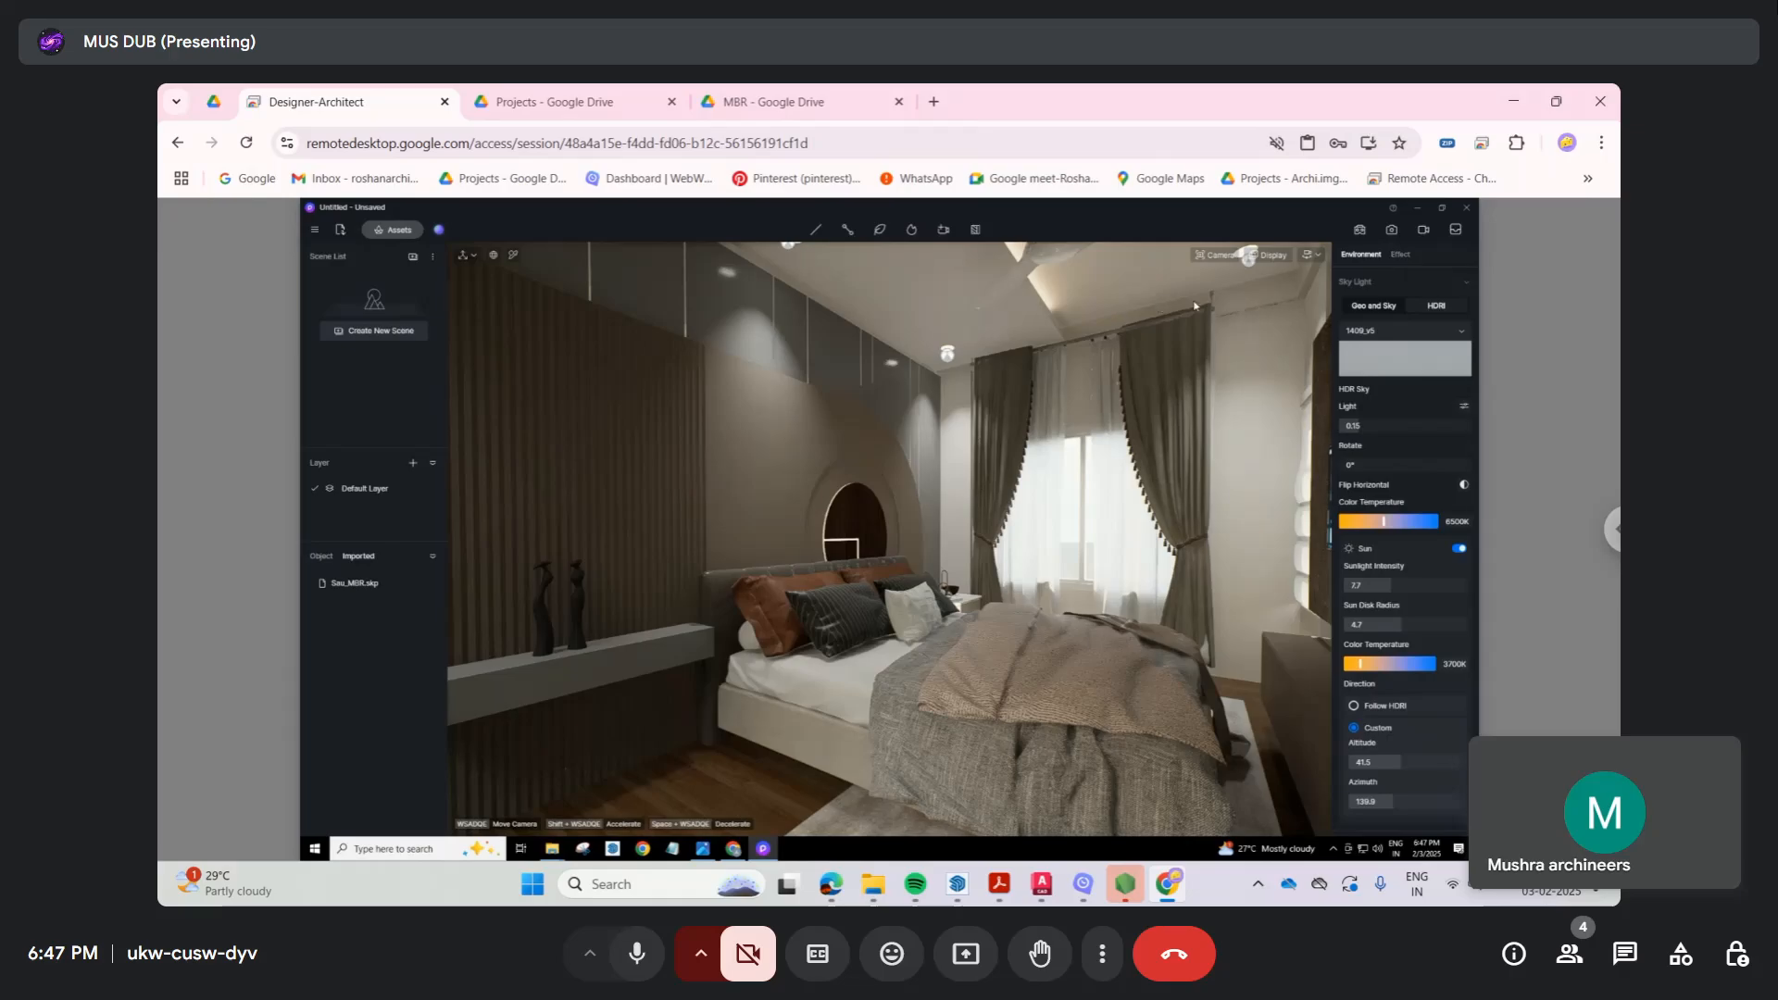
pyautogui.click(1400, 254)
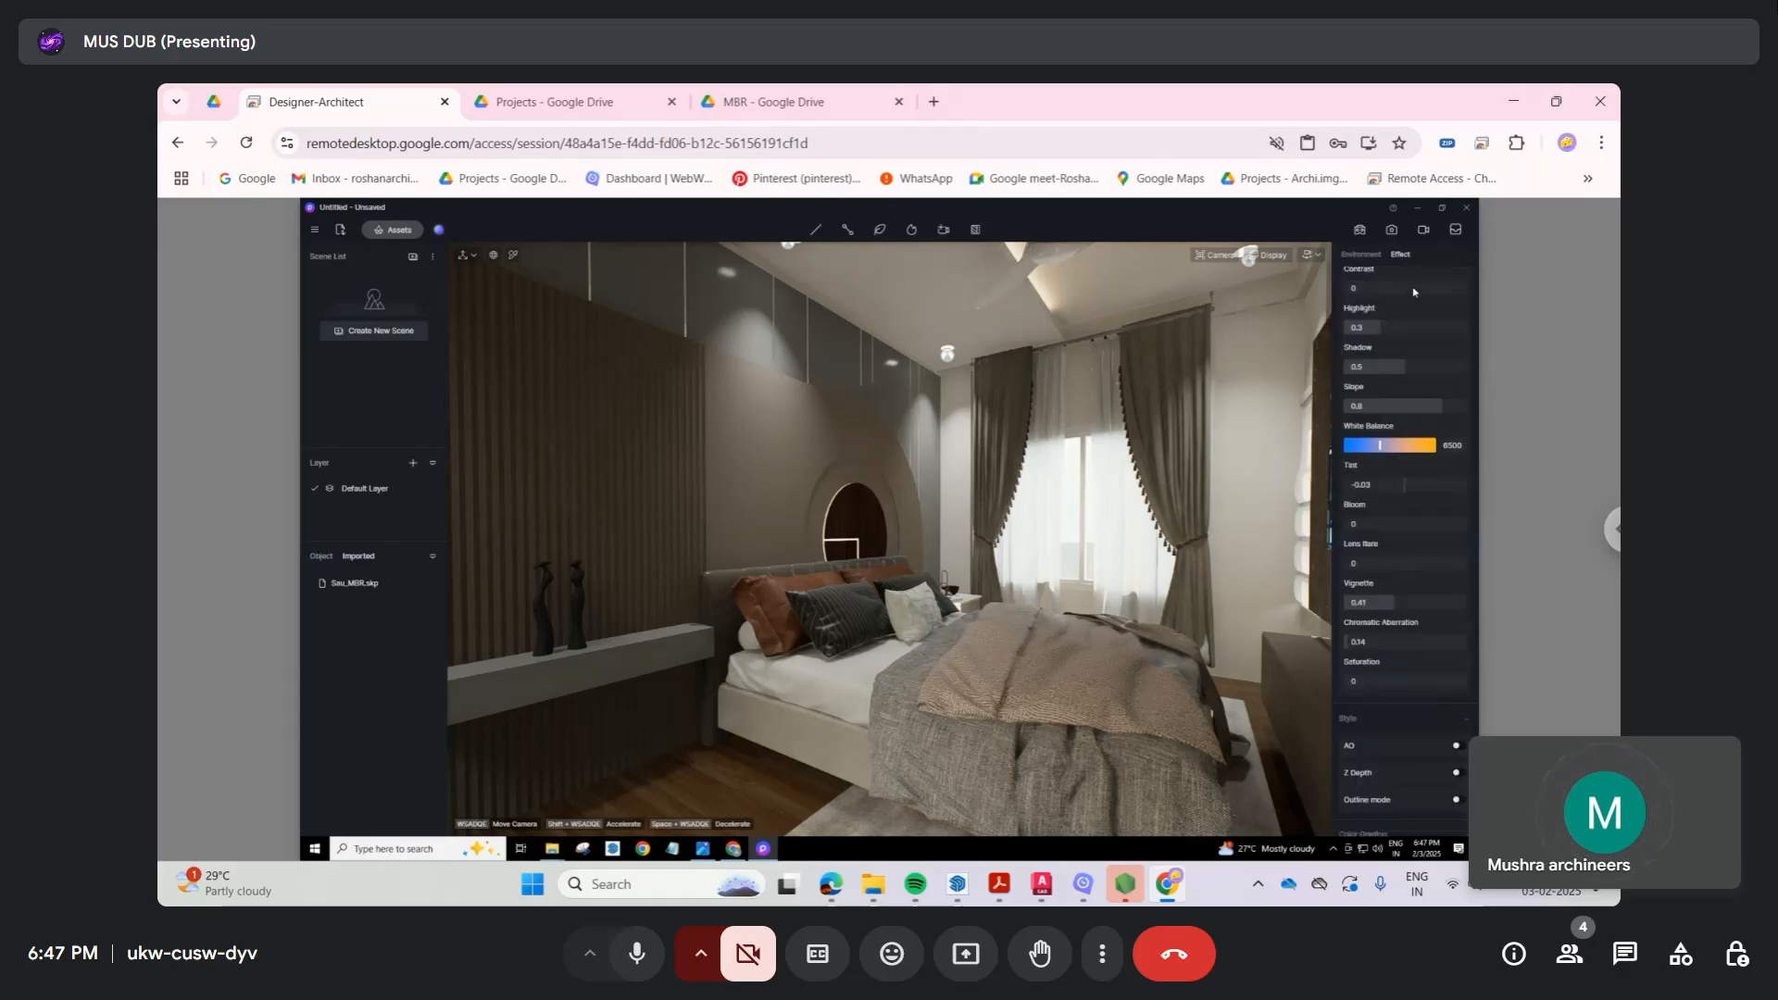
pyautogui.scroll(2, 1391, 384)
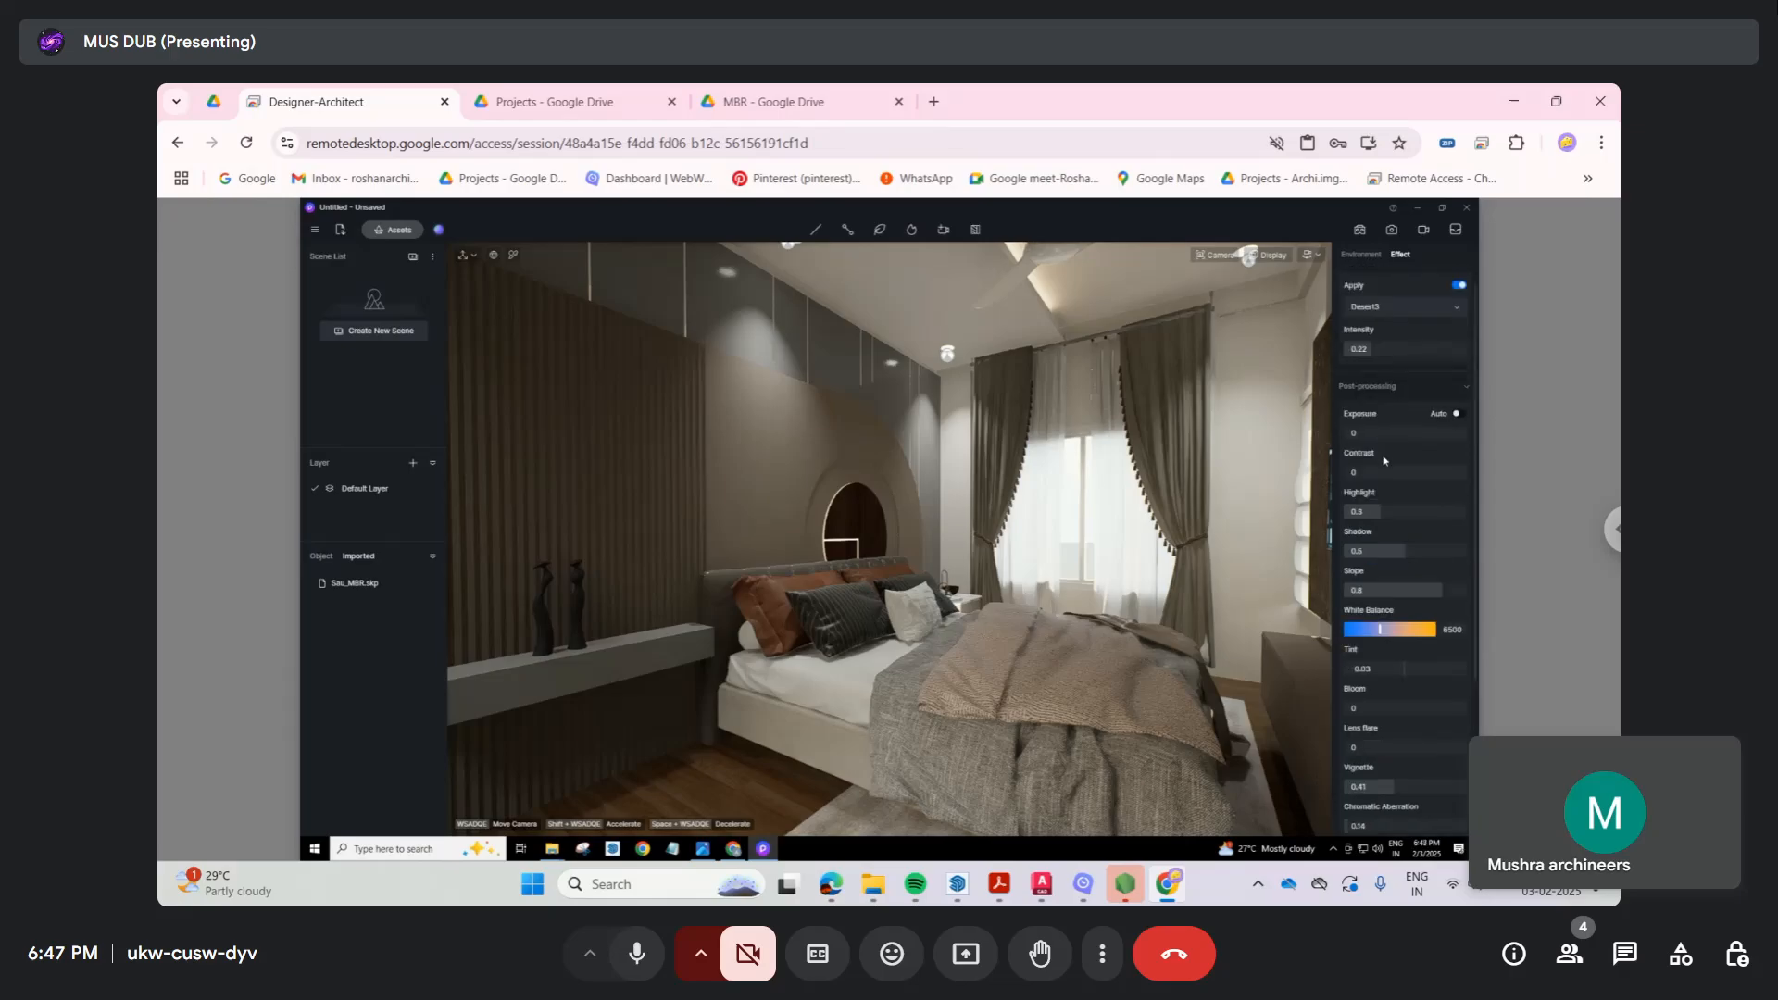
pyautogui.moveTo(1384, 432); pyautogui.dragTo(1413, 431)
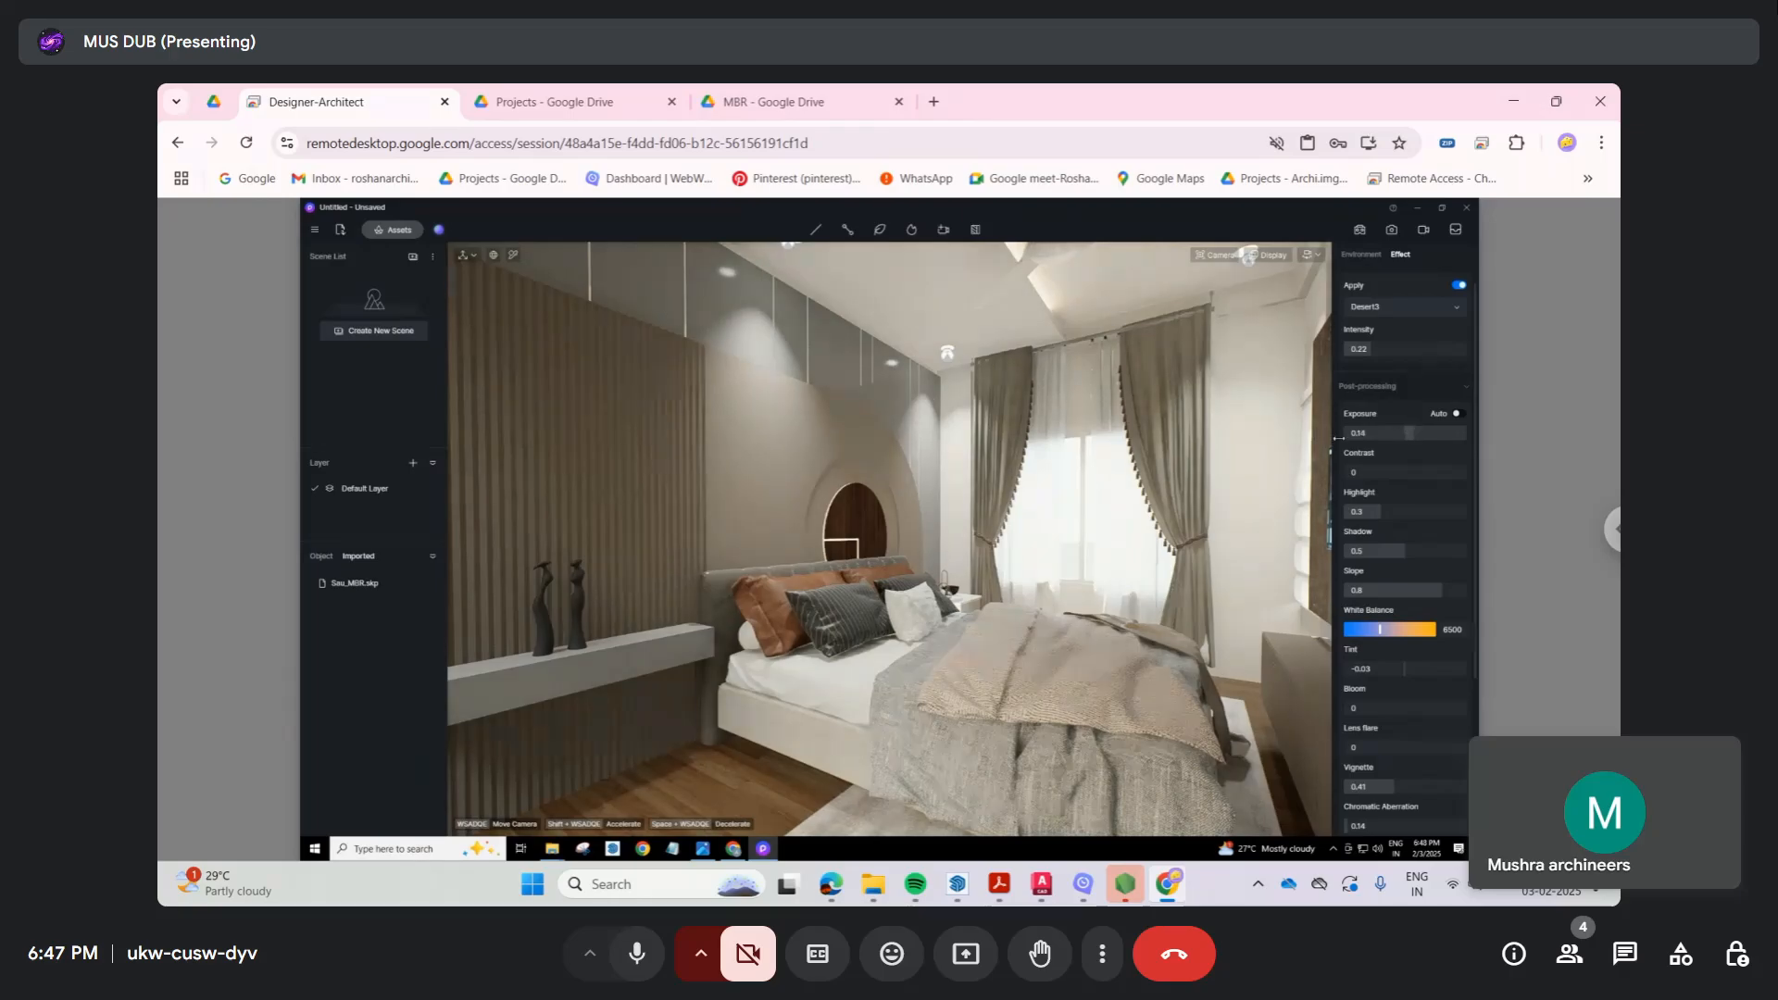
# Step: Change the base color of the twin figurines on the wall shelf to a neutral grey and lower the material's roughness
pyautogui.moveTo(987, 416); pyautogui.dragTo(619, 443, button='right')
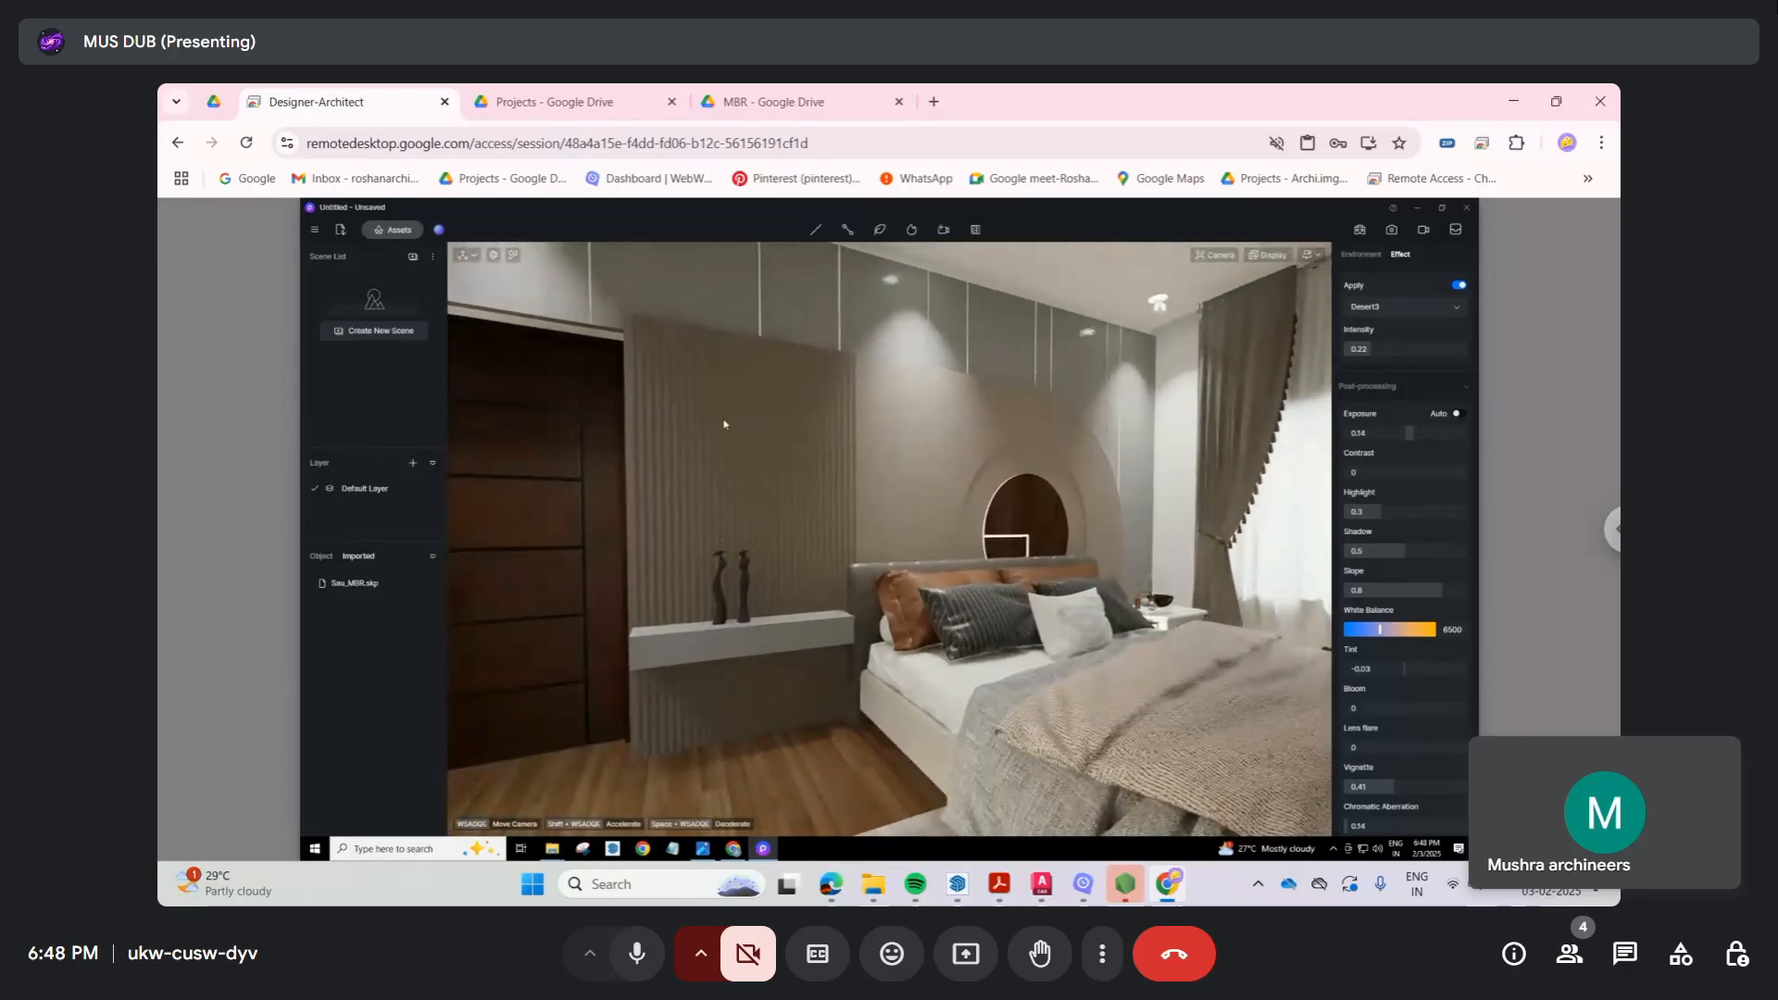
pyautogui.scroll(-5, 627, 442)
pyautogui.scroll(4, 626, 442)
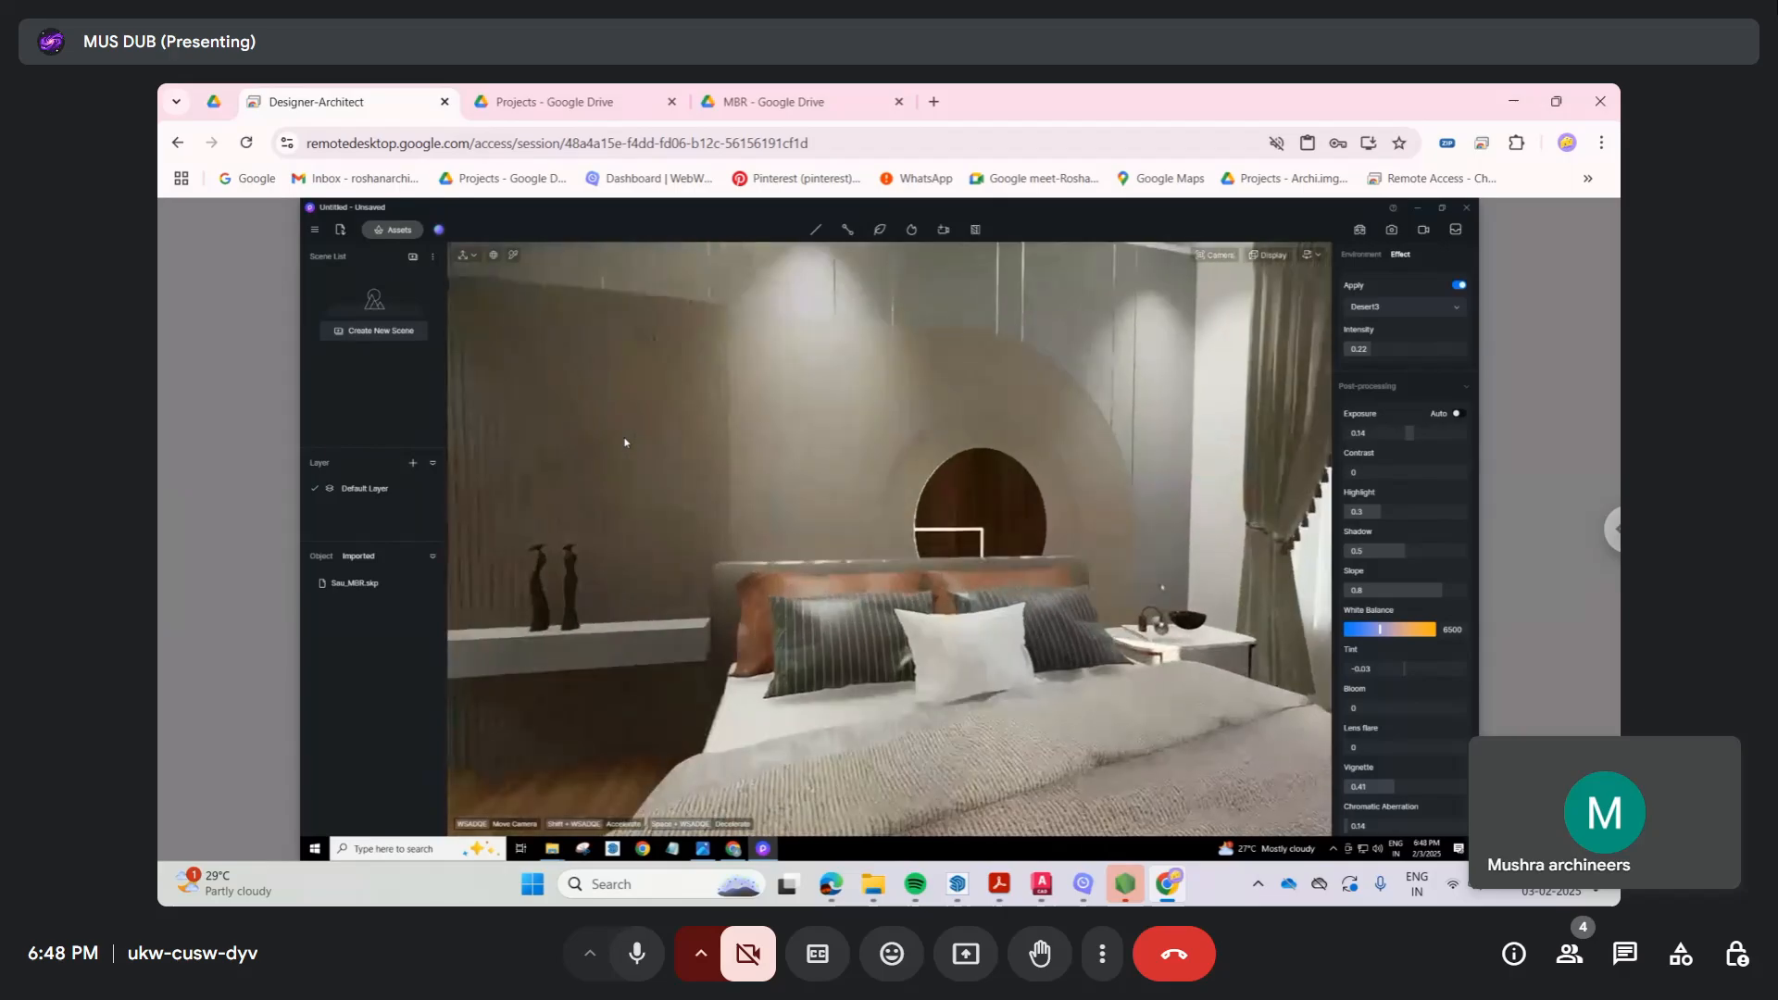
pyautogui.moveTo(626, 442); pyautogui.dragTo(502, 277, button='right')
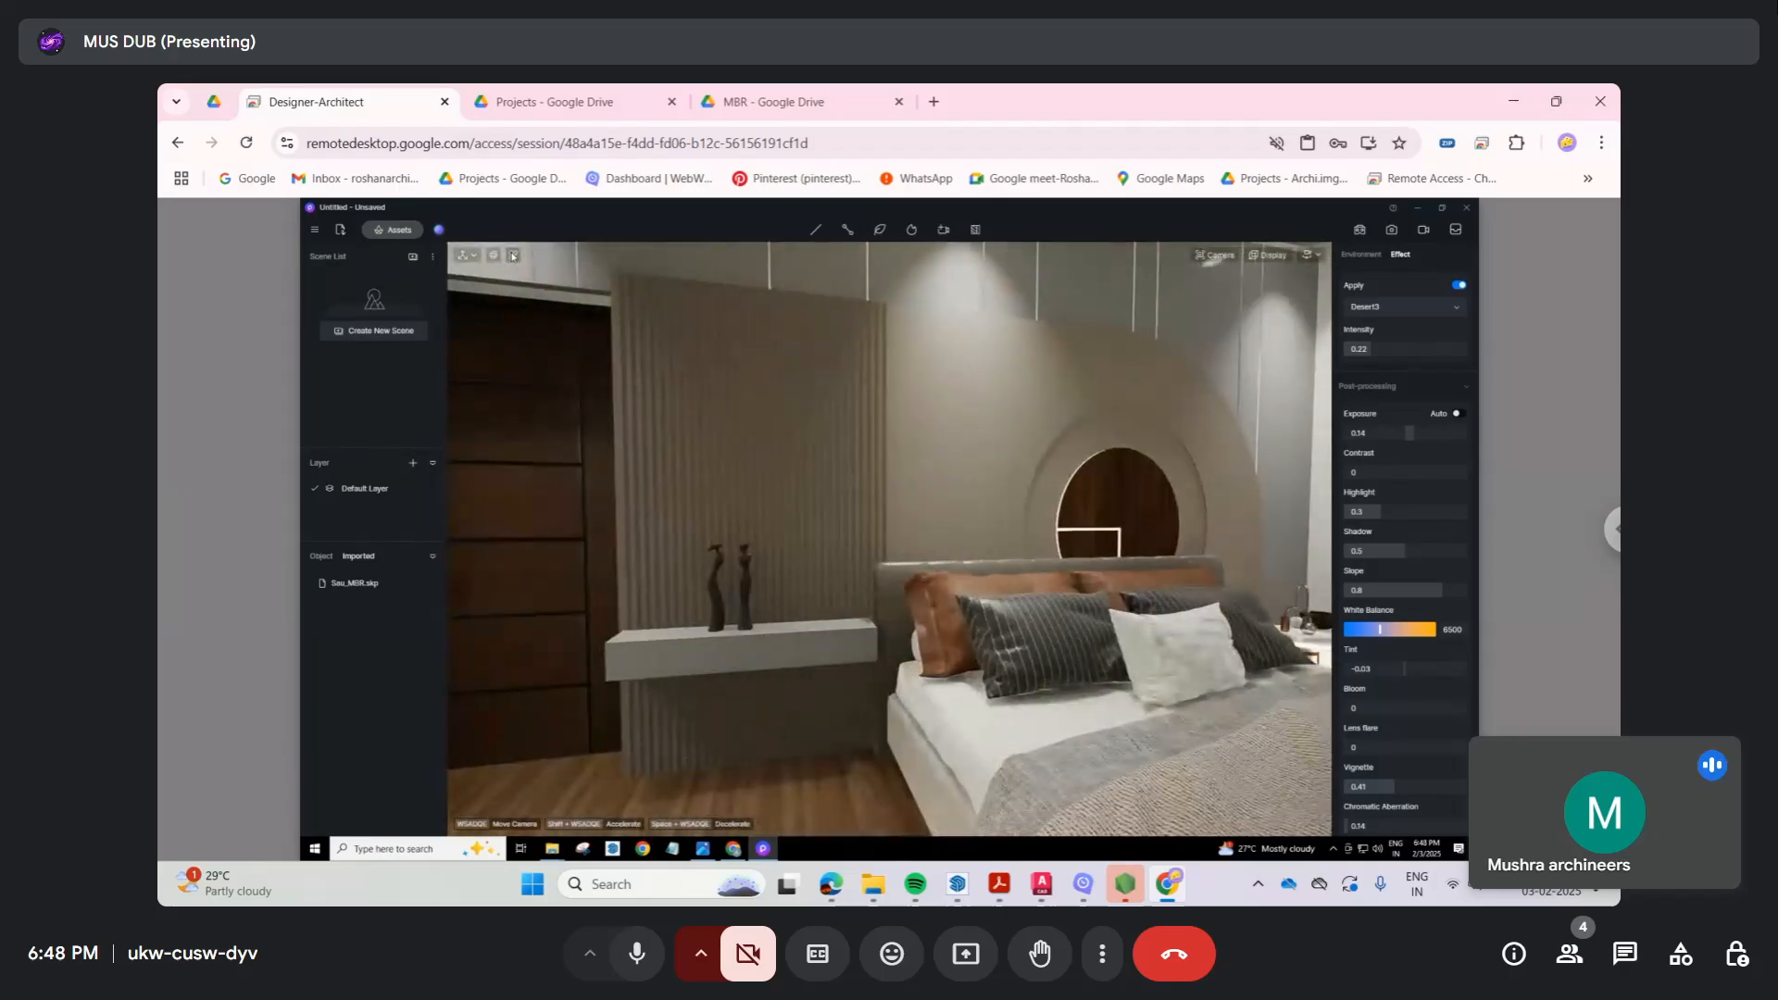
pyautogui.click(513, 256)
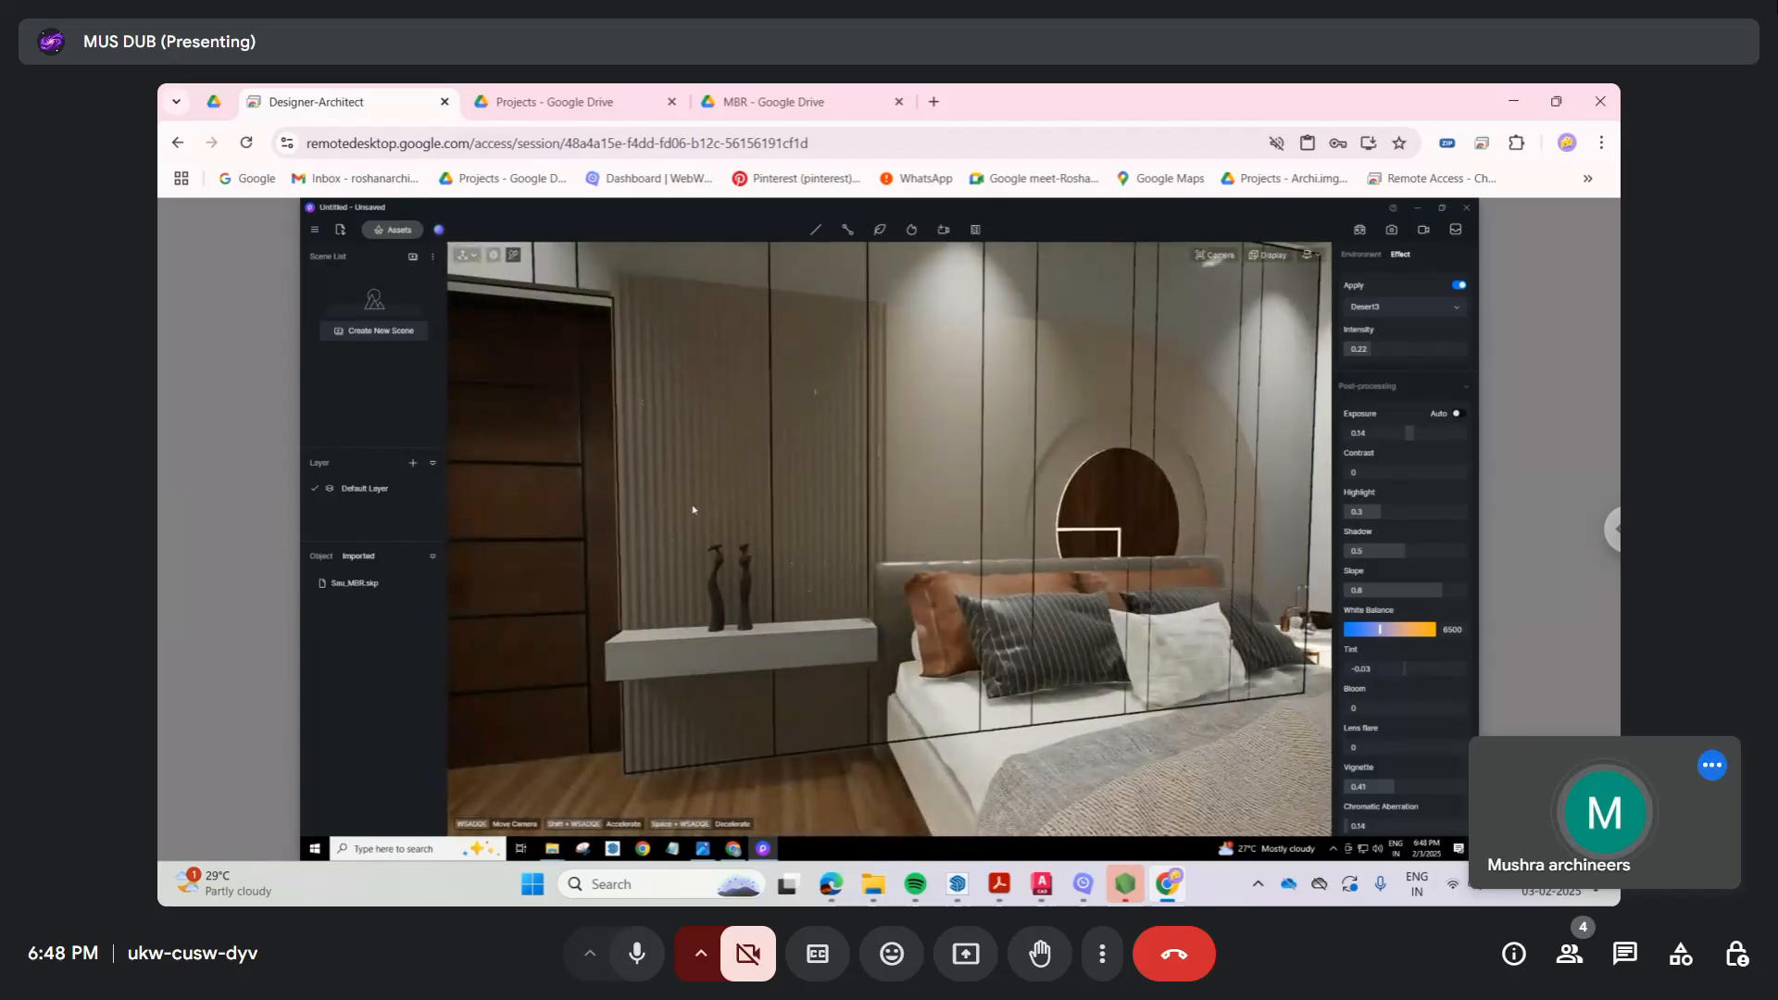
pyautogui.click(719, 582)
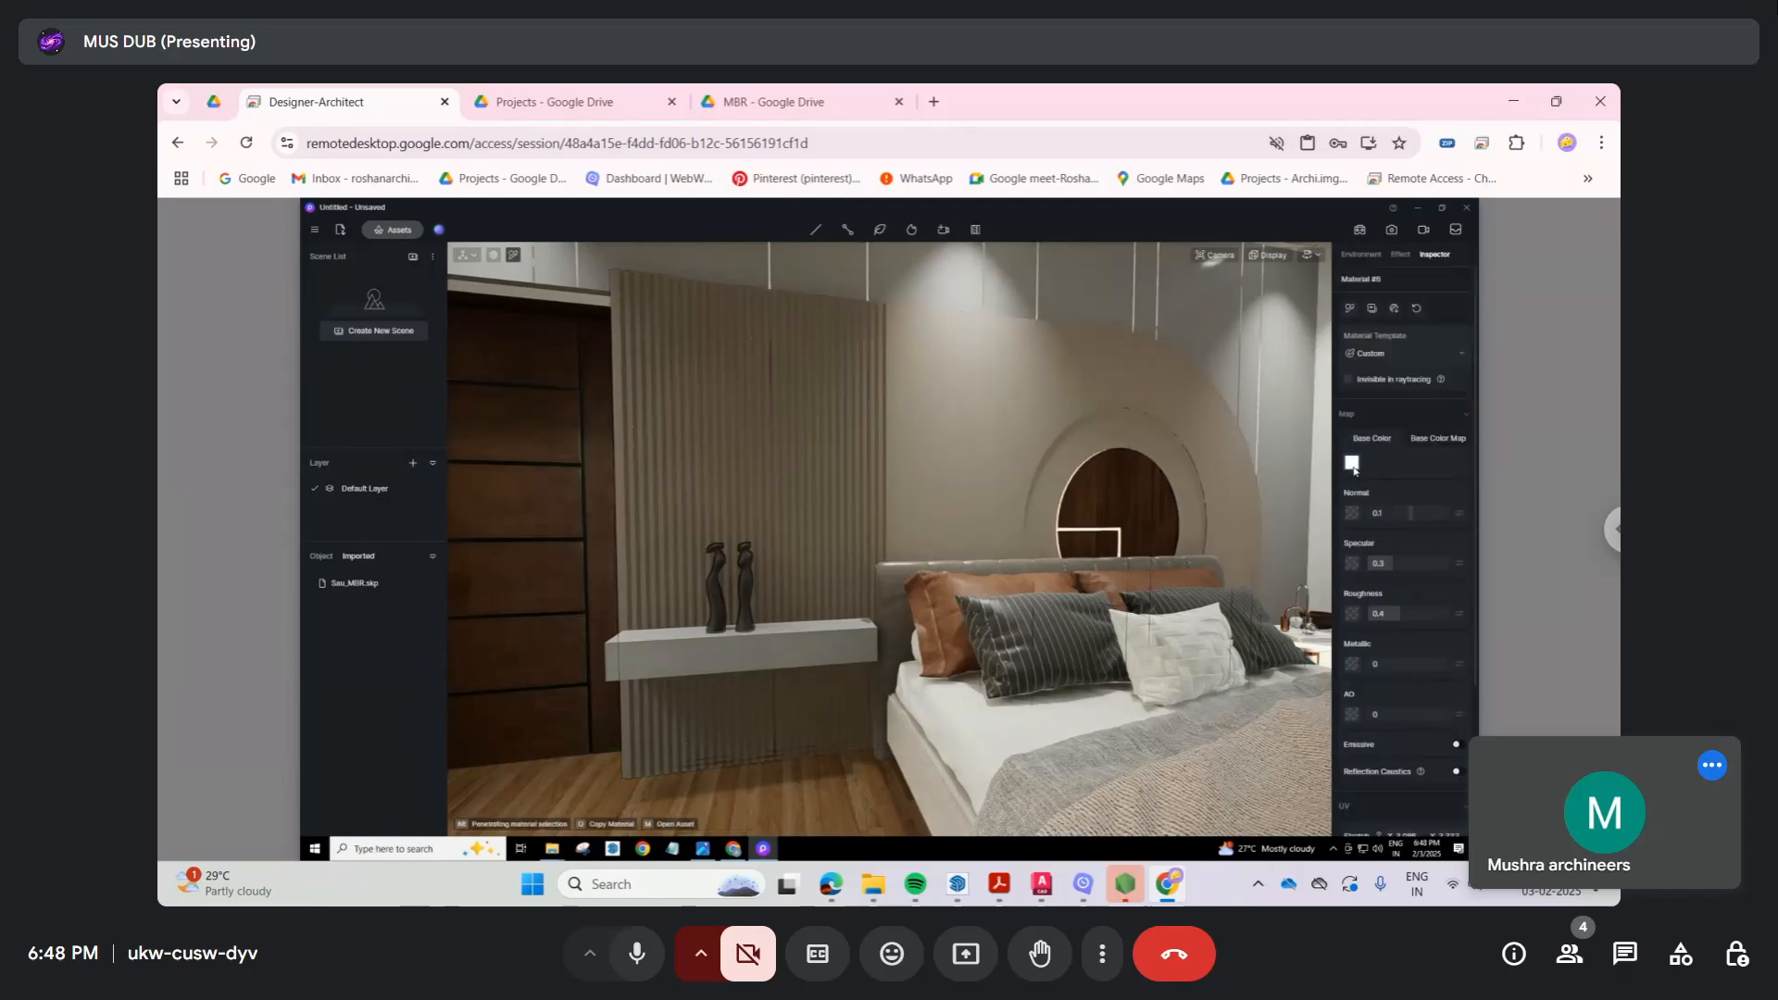
pyautogui.click(1351, 462)
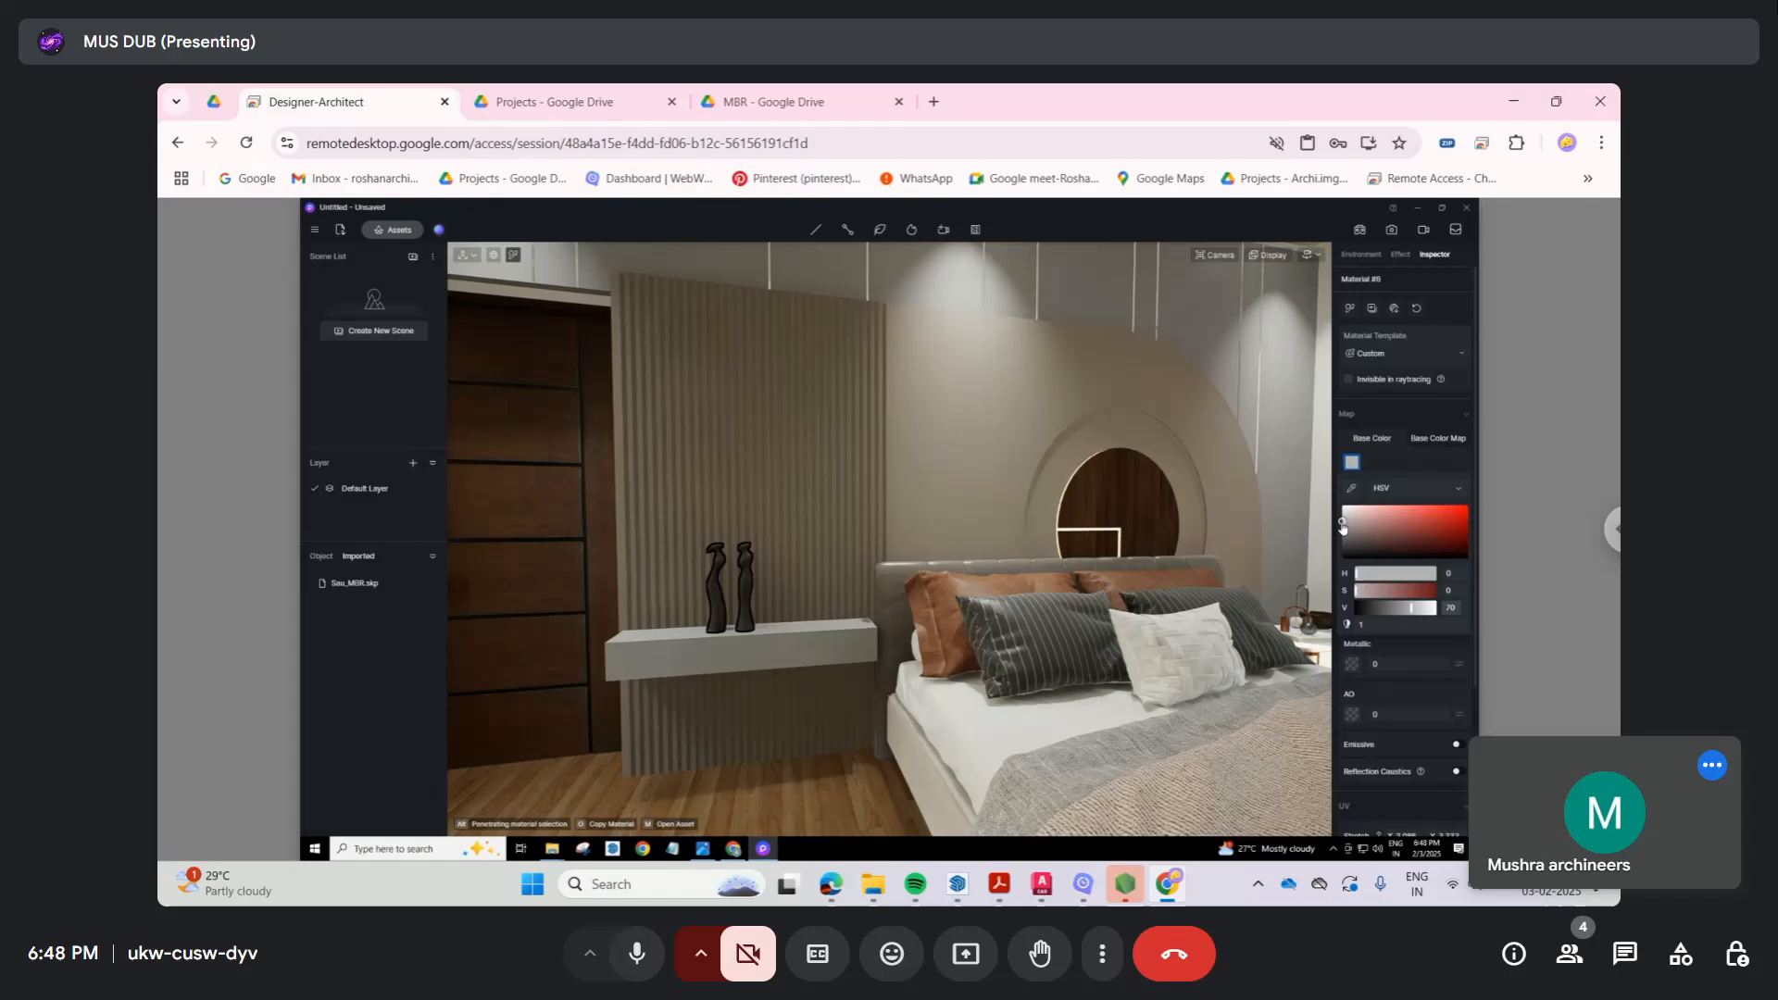
pyautogui.moveTo(1410, 608); pyautogui.dragTo(1392, 610)
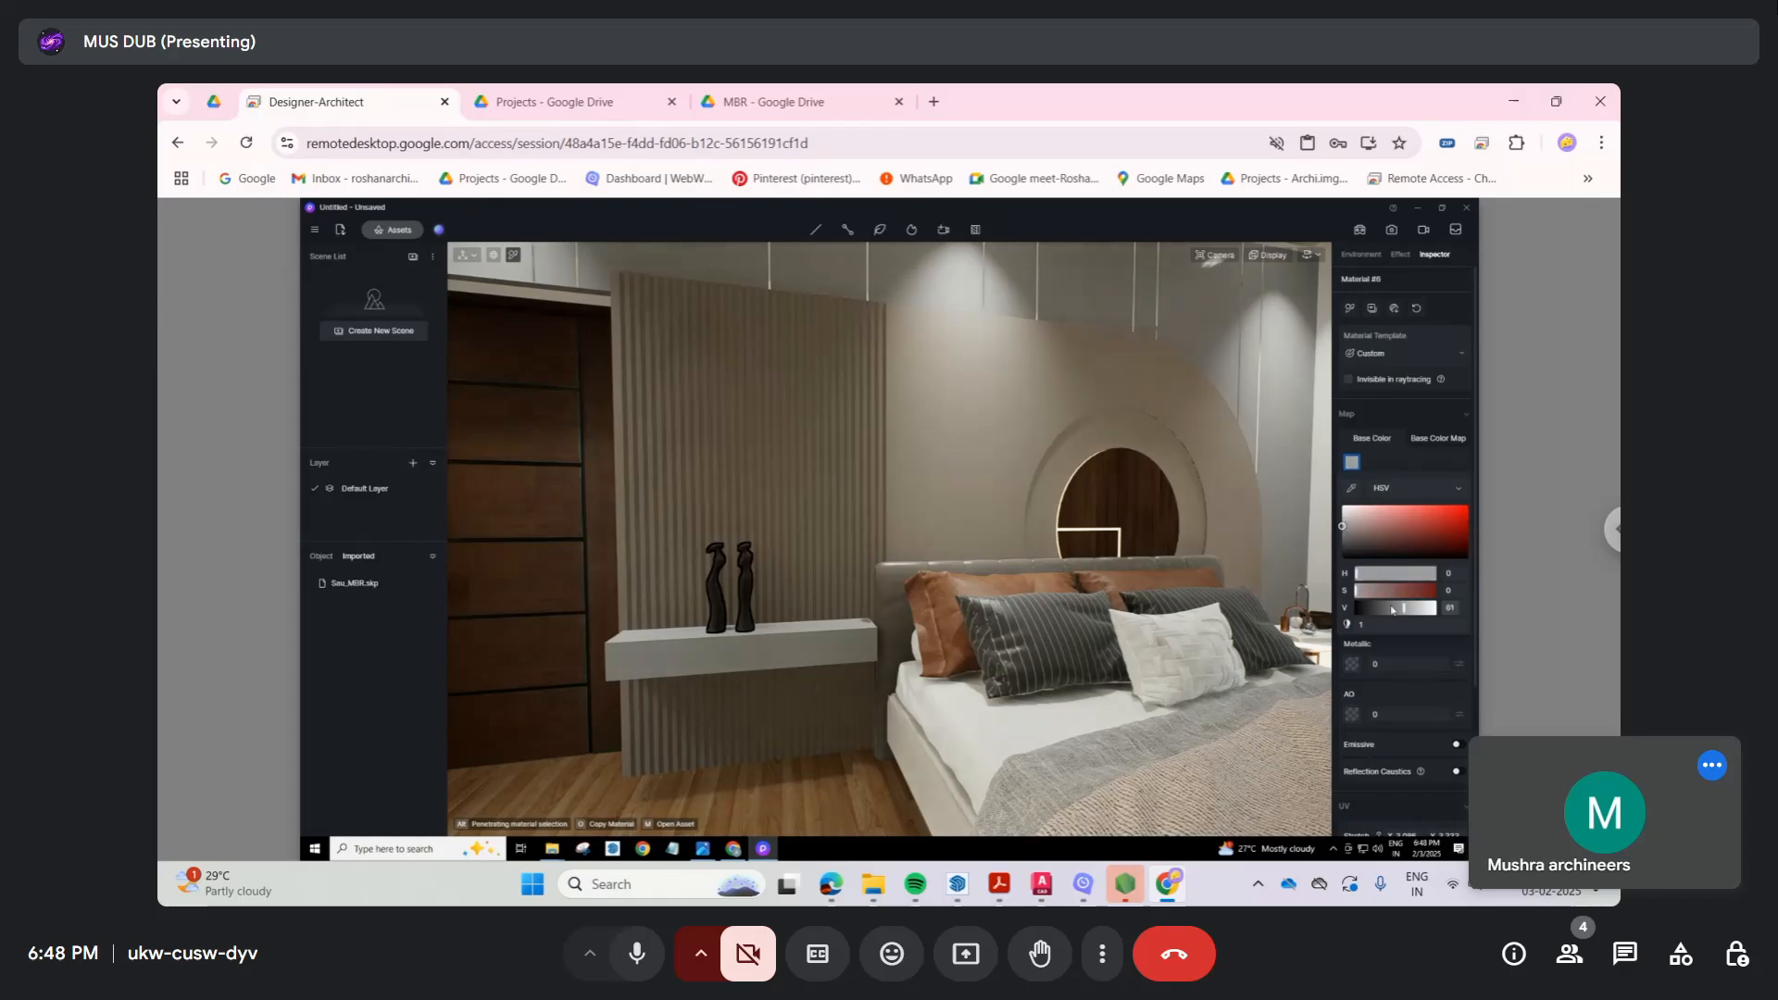
pyautogui.click(1398, 465)
pyautogui.moveTo(1400, 614); pyautogui.dragTo(1382, 614)
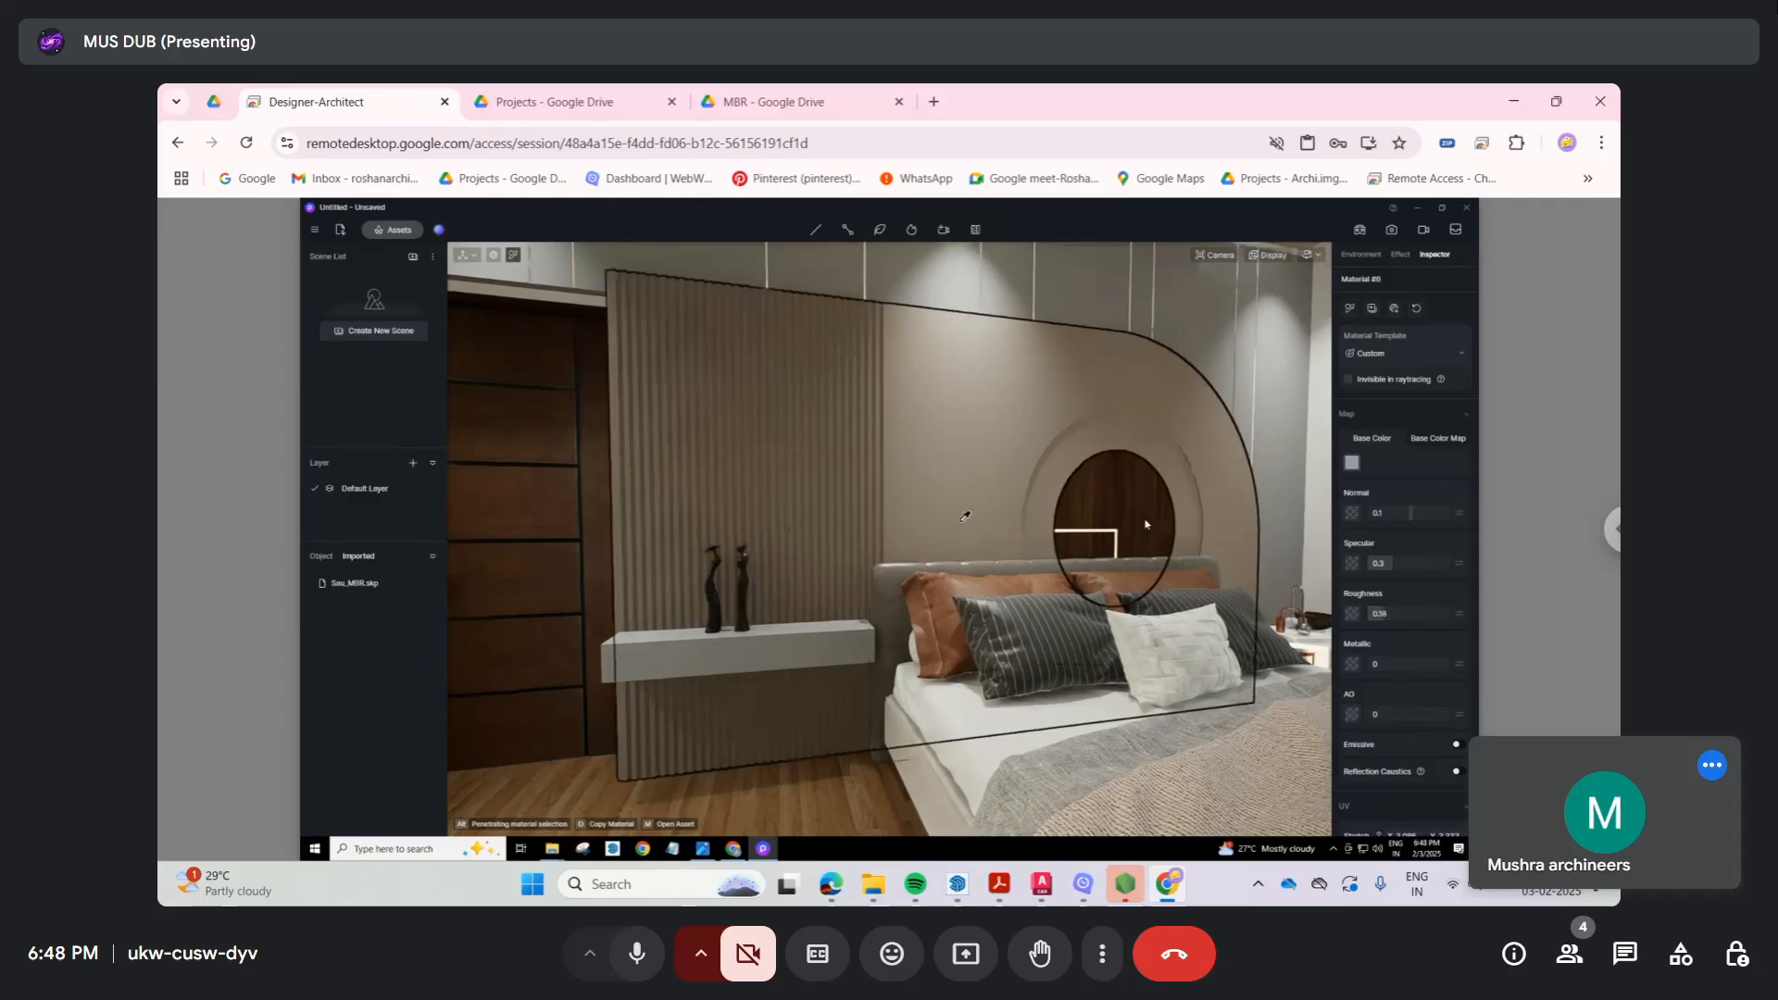
# Step: Check the room toward the window and the wooden door, and adjust the post-processing exposure for the door view
pyautogui.moveTo(969, 512); pyautogui.dragTo(1204, 498, button='right')
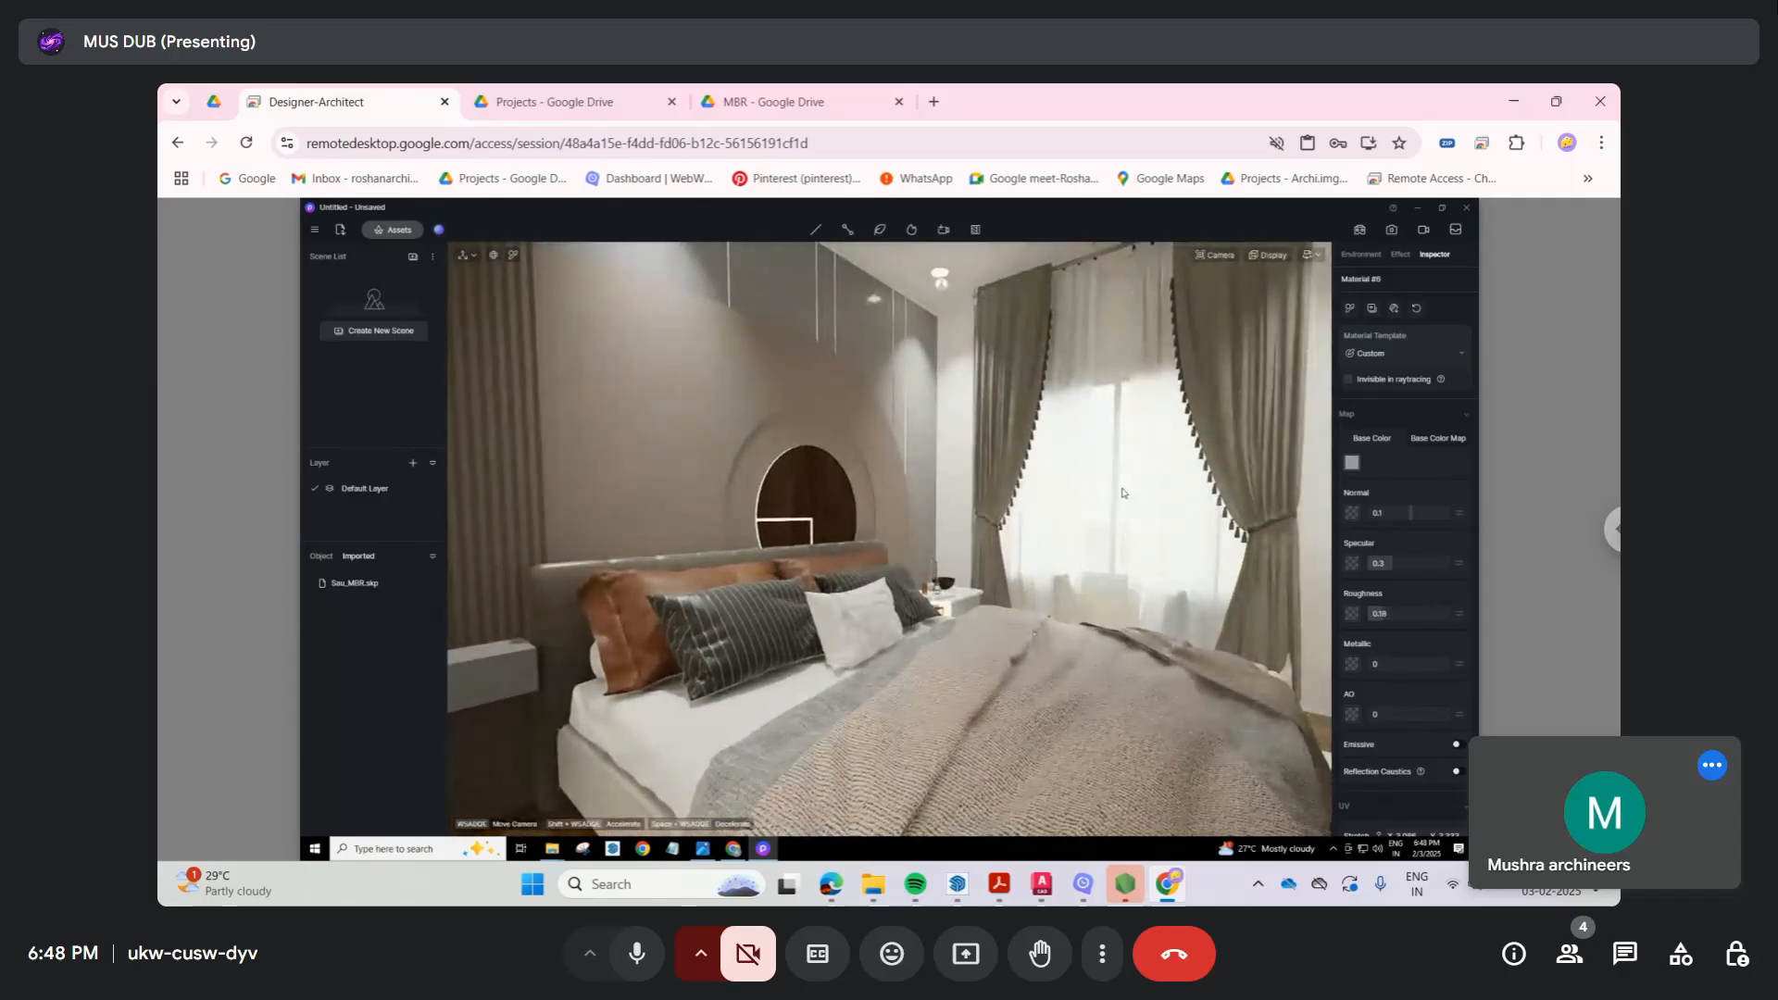
pyautogui.moveTo(967, 493); pyautogui.dragTo(1163, 501, button='right')
pyautogui.moveTo(1162, 501); pyautogui.dragTo(959, 493, button='middle')
pyautogui.moveTo(960, 493); pyautogui.dragTo(770, 472, button='right')
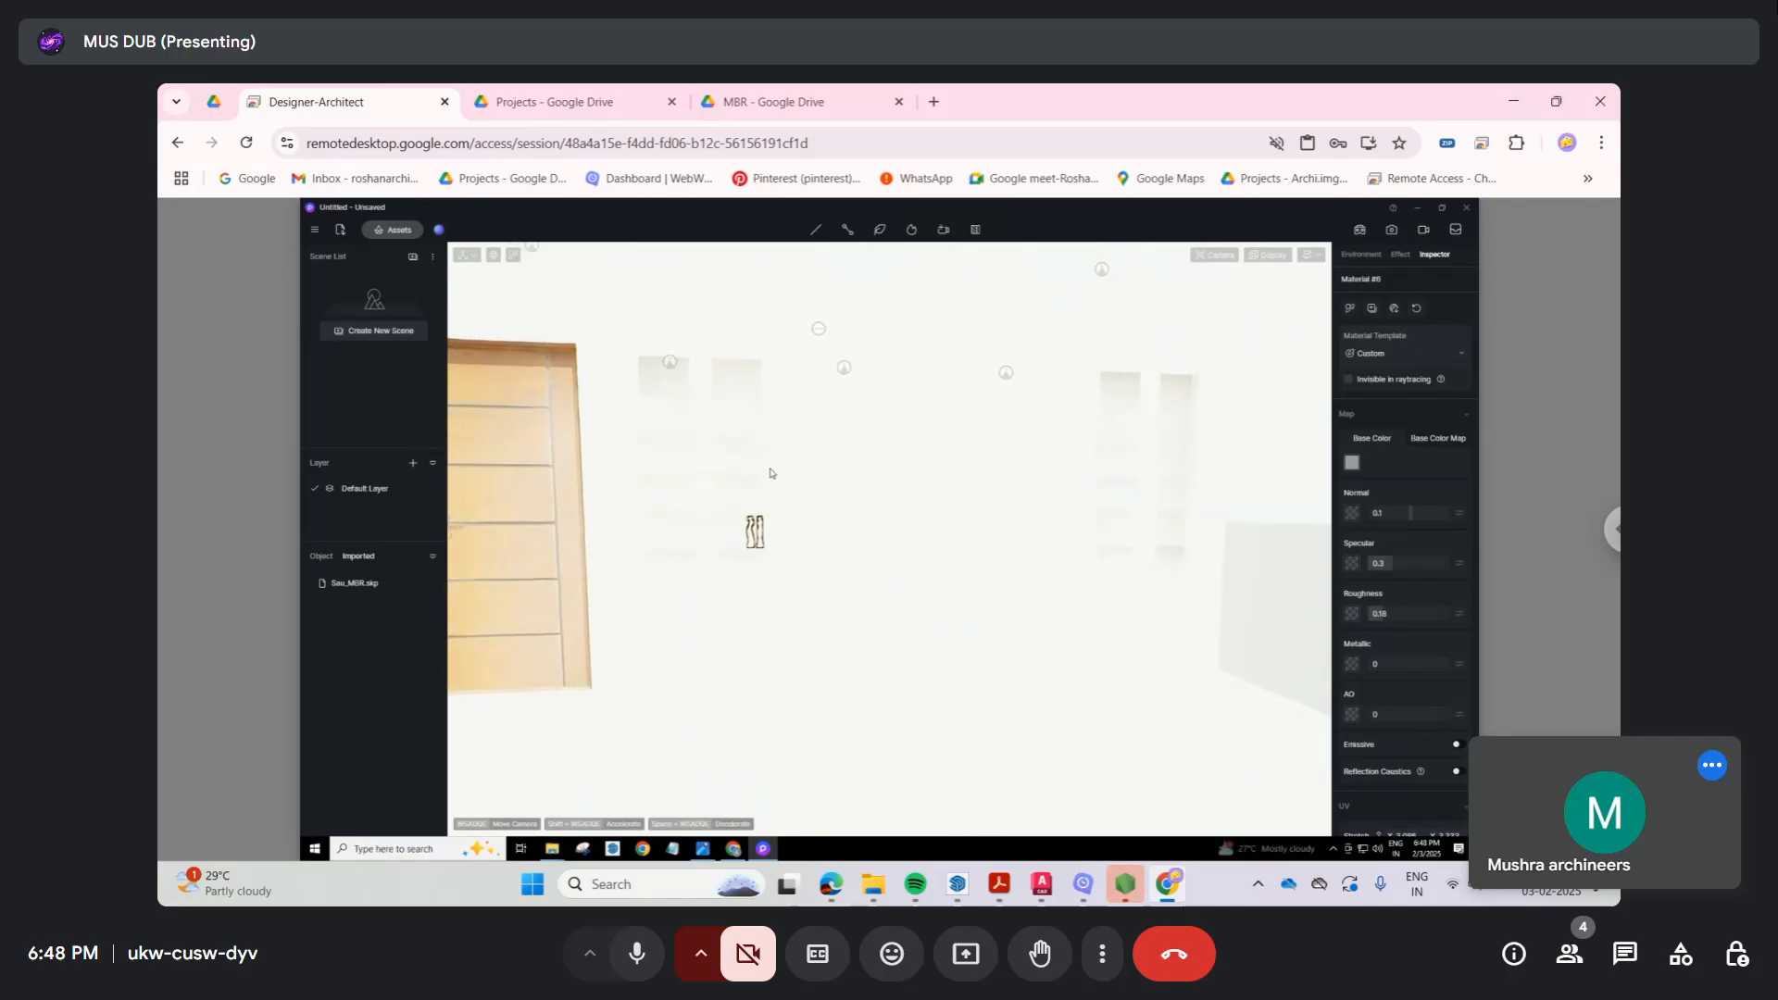
pyautogui.moveTo(769, 472); pyautogui.dragTo(926, 450, button='middle')
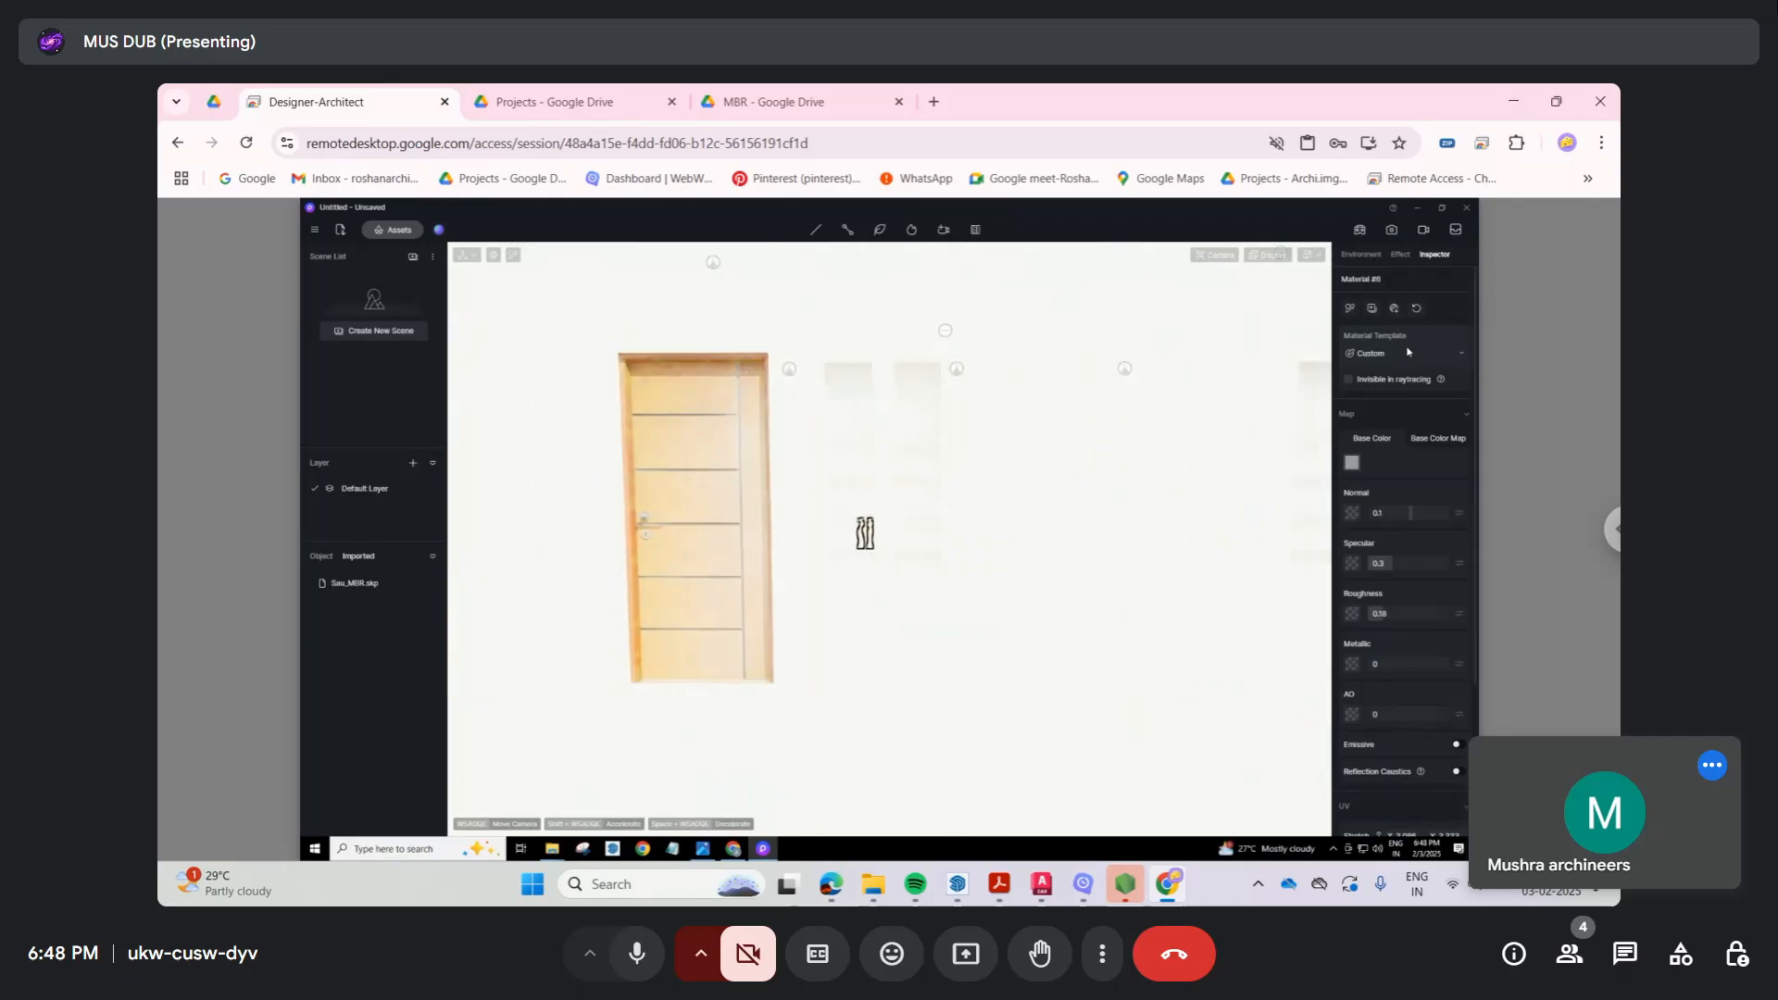
pyautogui.click(1400, 254)
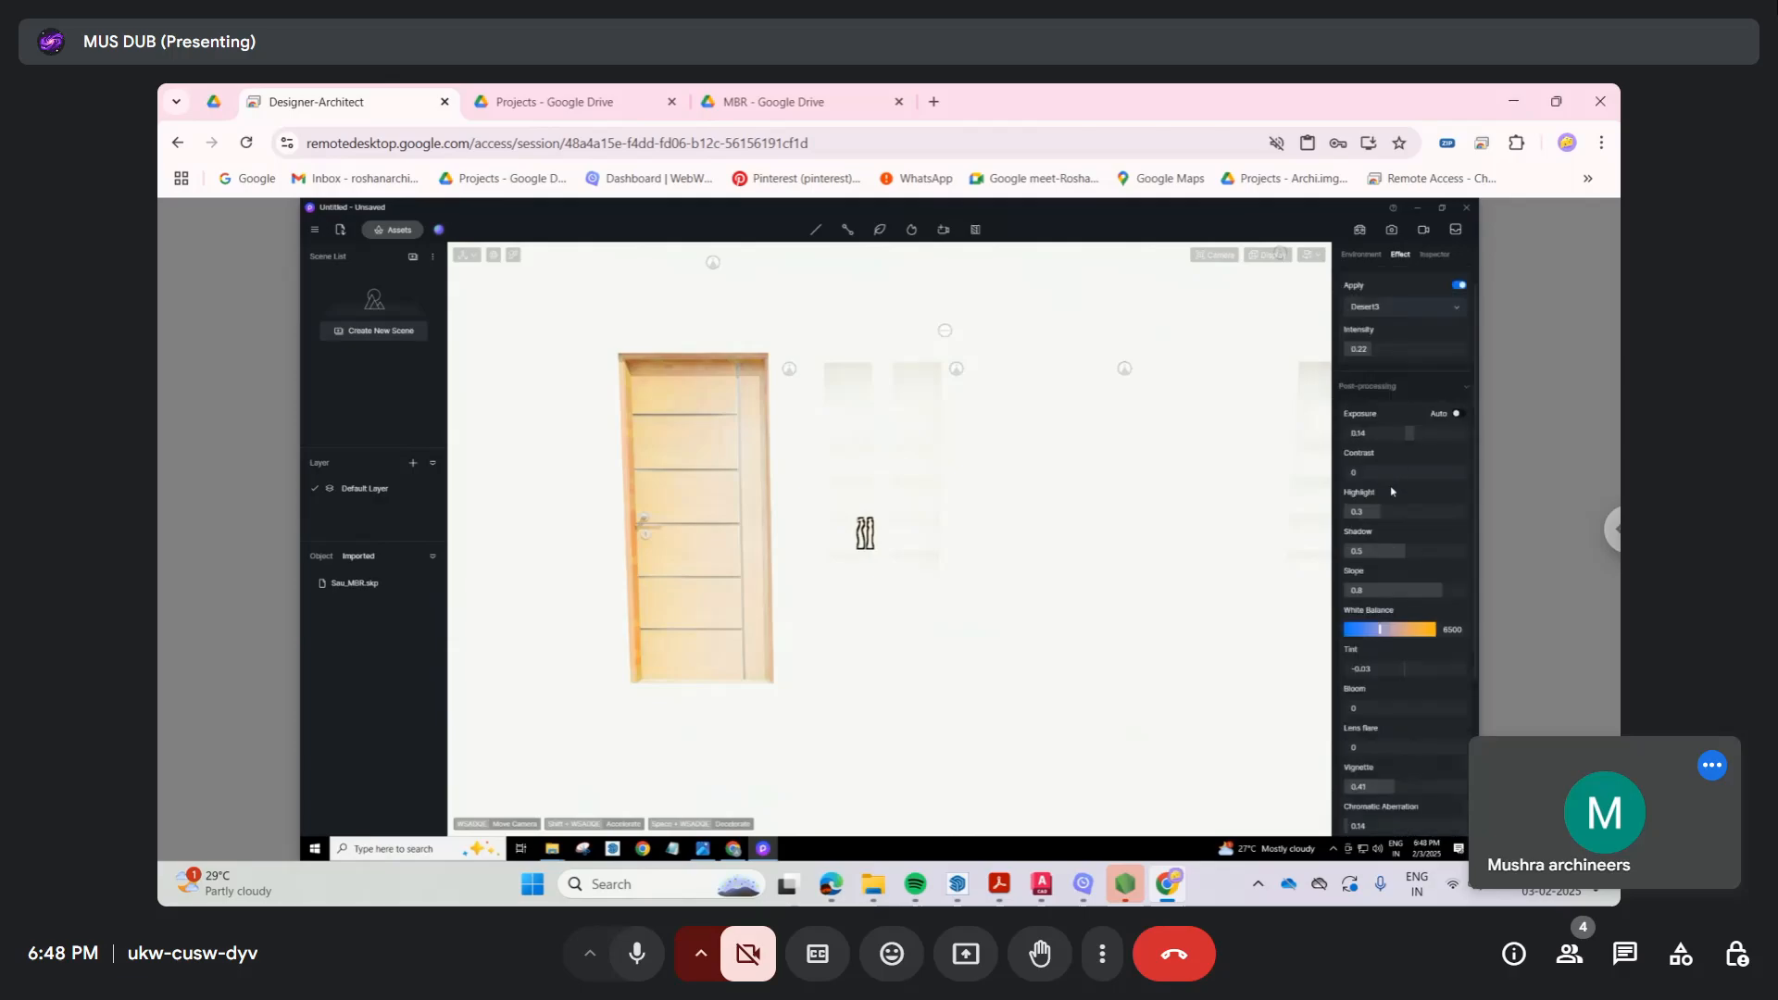
pyautogui.moveTo(1415, 436); pyautogui.dragTo(1050, 490)
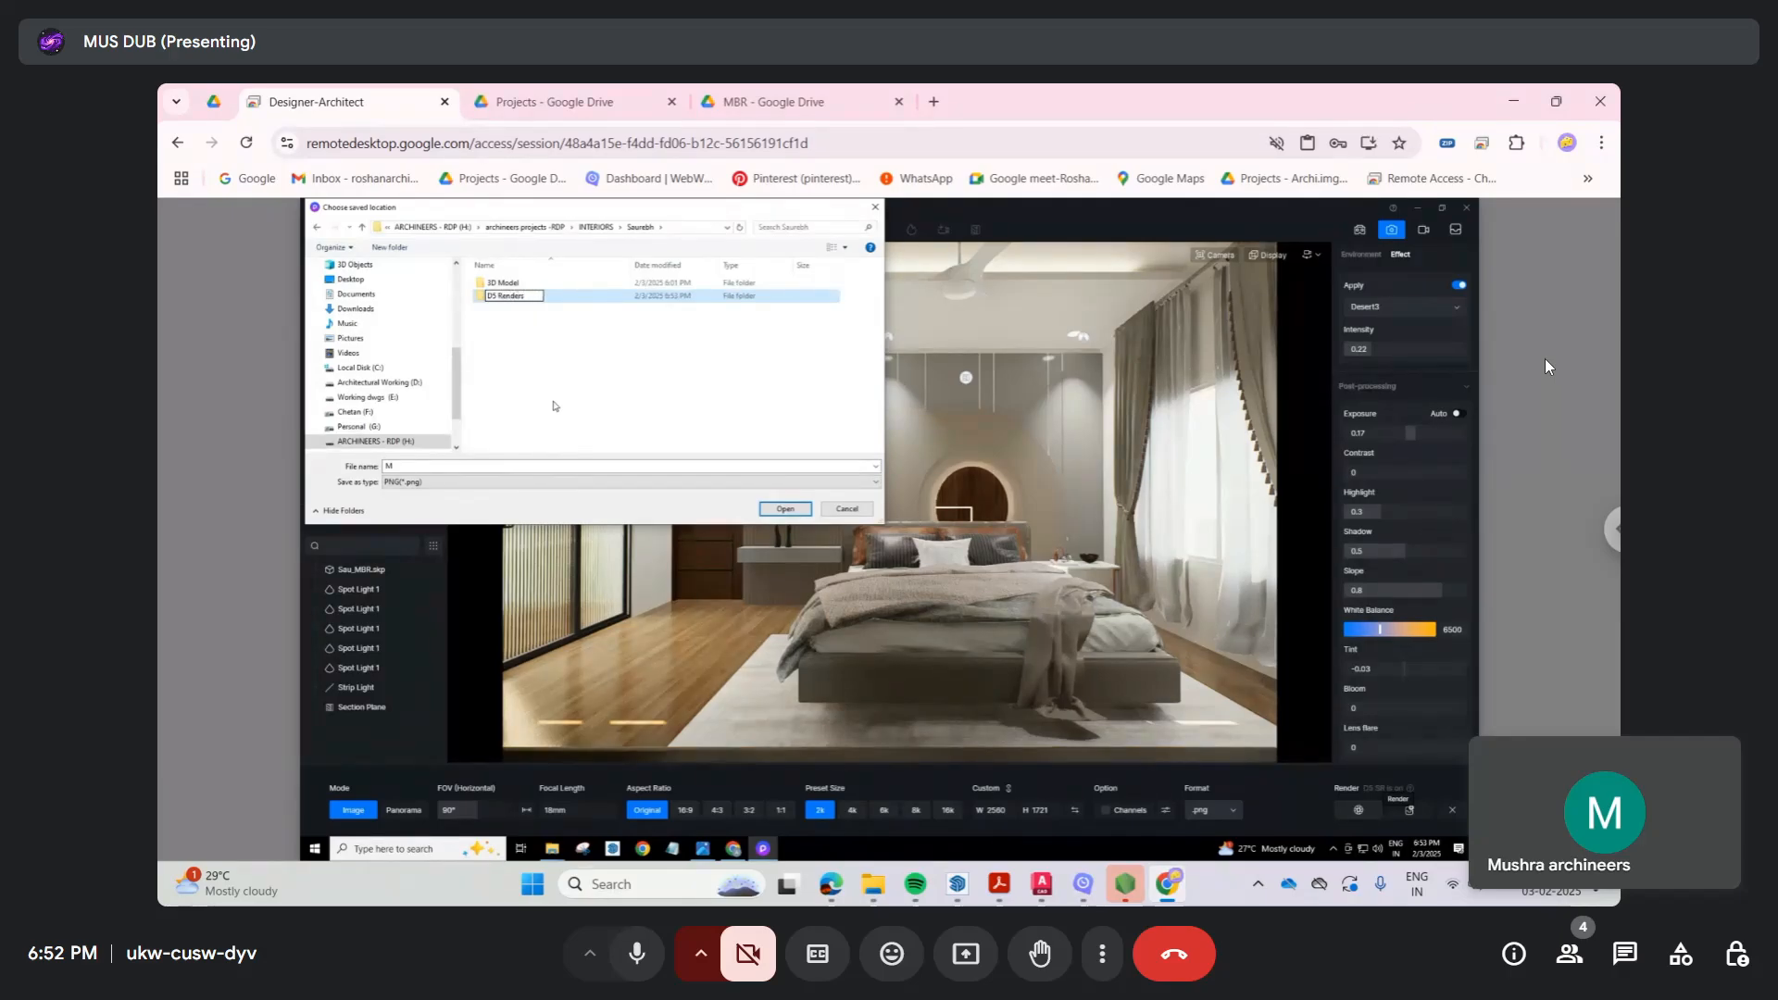
# Step: Create a folder named MBR inside the D5 Renders folder and open it as the render's save location
pyautogui.doubleClick(509, 296)
pyautogui.rightClick(530, 323)
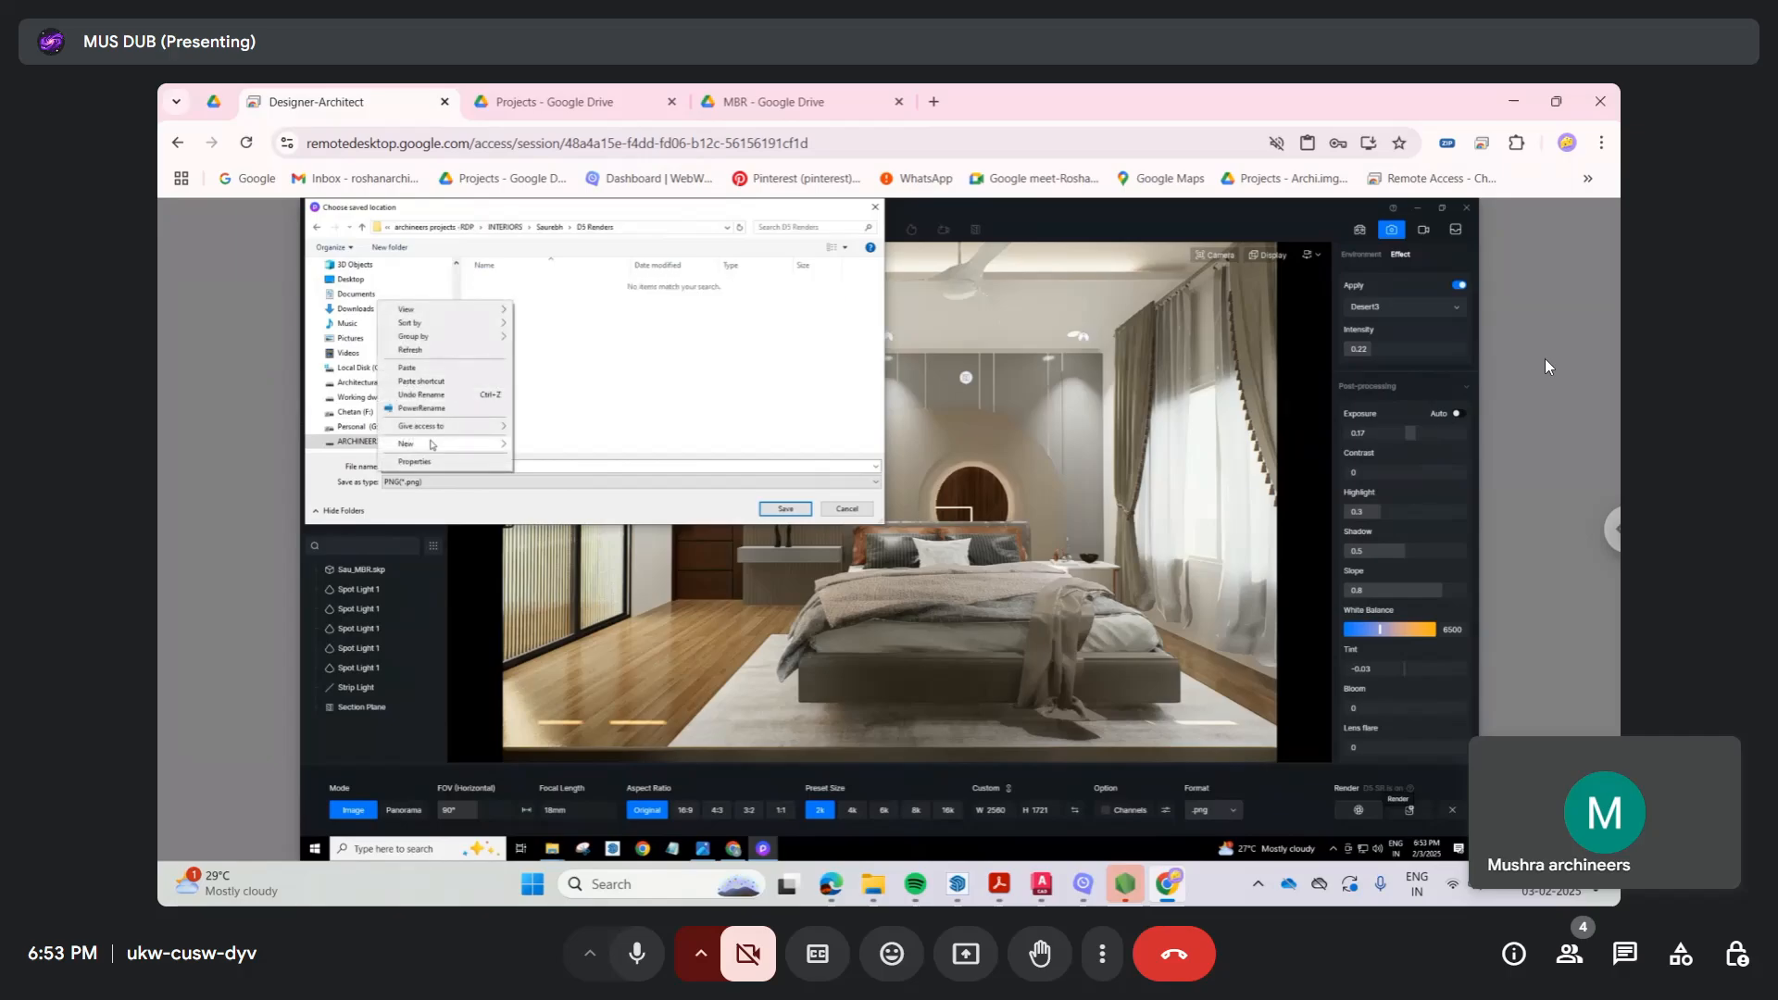
pyautogui.moveTo(437, 441)
pyautogui.click(535, 446)
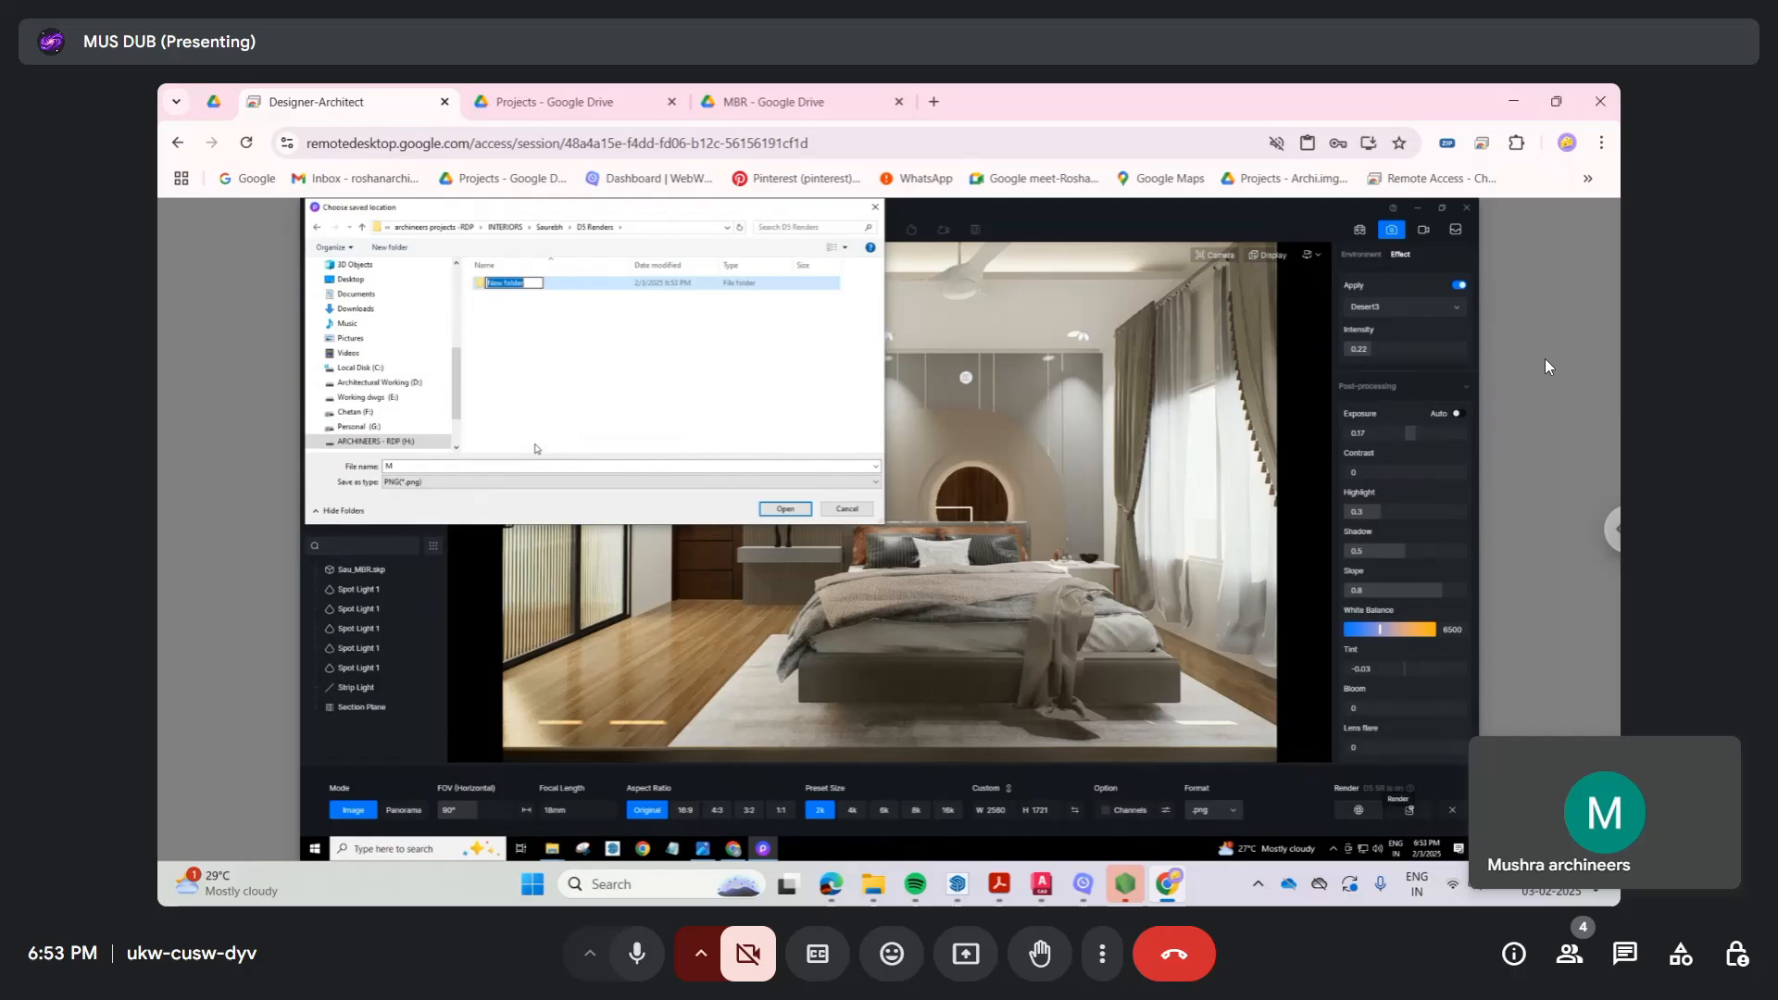
pyautogui.write('MBR')
pyautogui.click(570, 368)
pyautogui.doubleClick(533, 287)
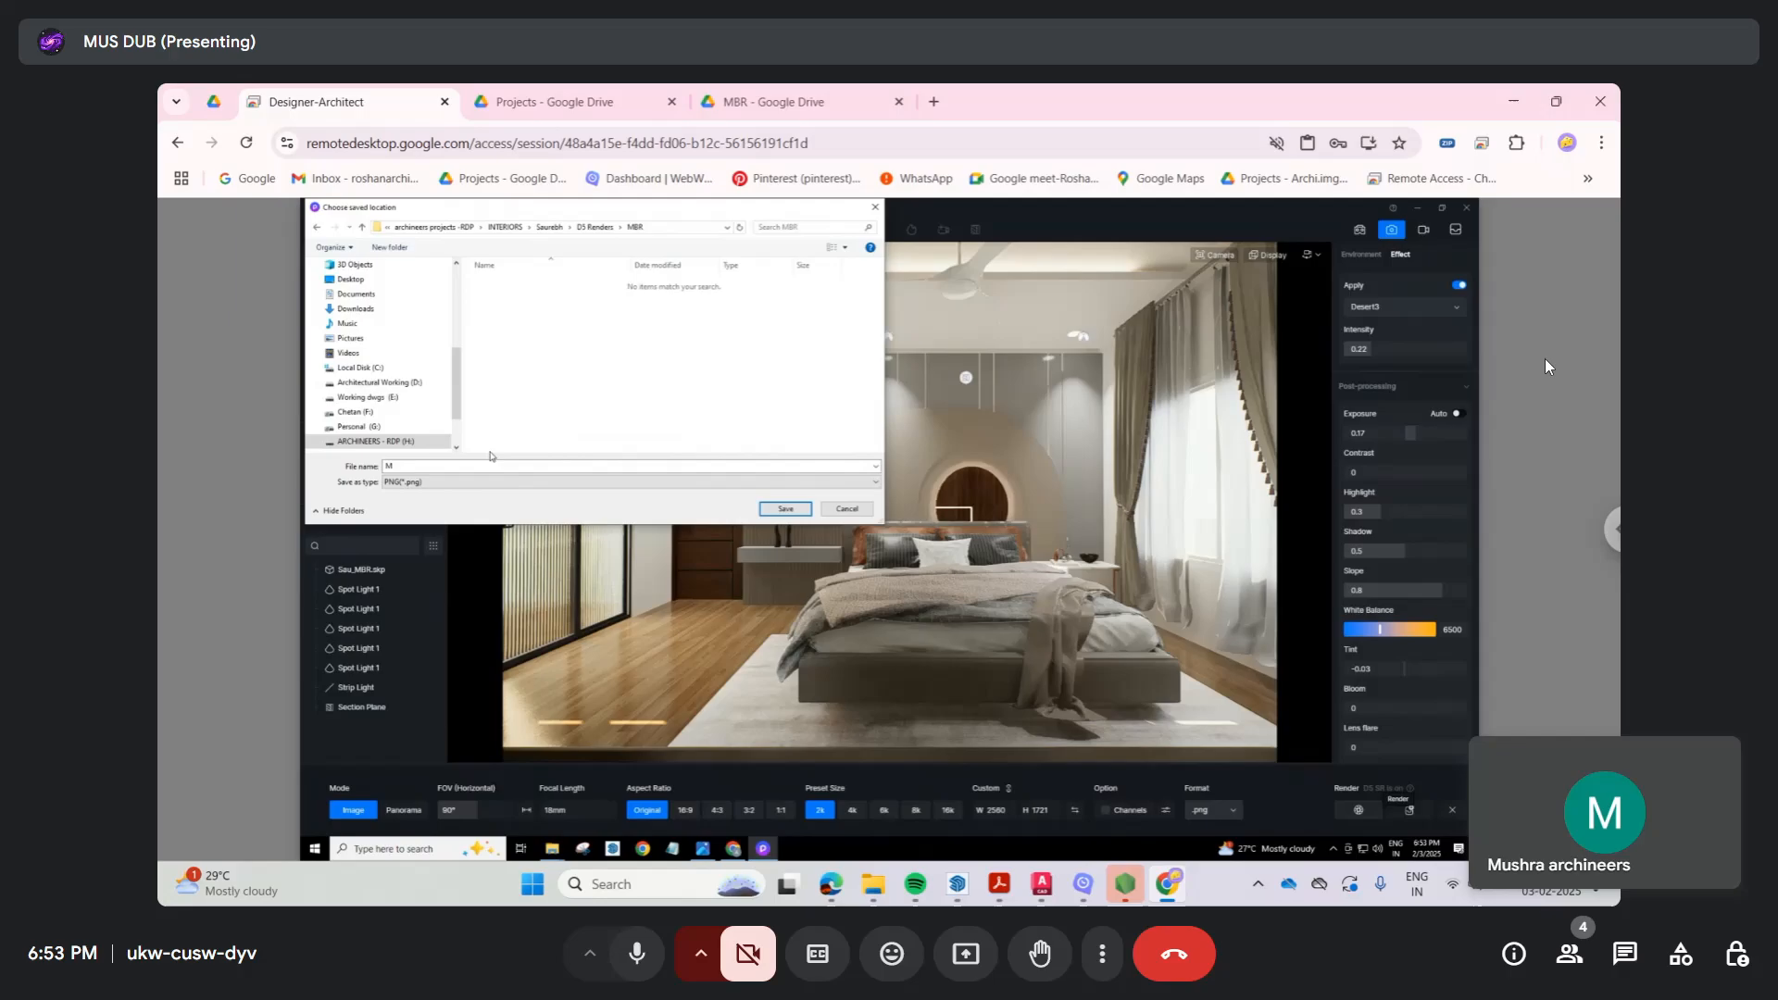
# Step: Name the image file V1, render it as a PNG into the MBR folder and dismiss the finished render dialog
pyautogui.click(486, 466)
pyautogui.press('BackSpace')
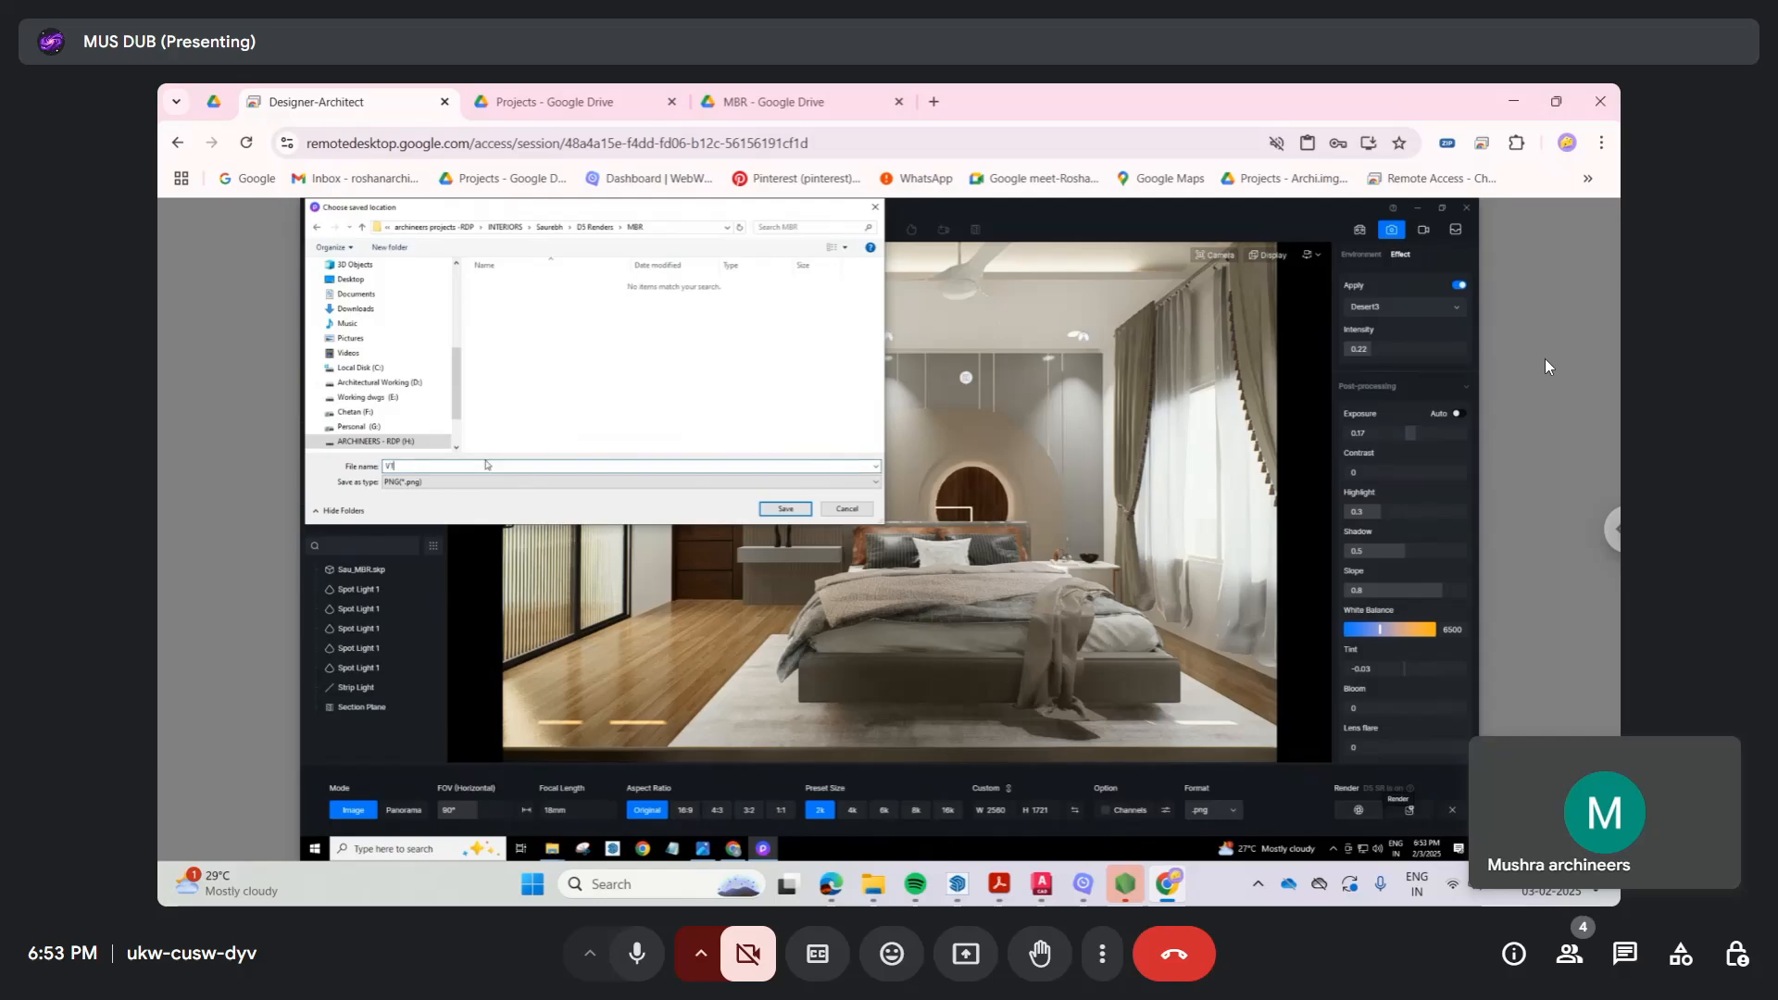
pyautogui.click(785, 509)
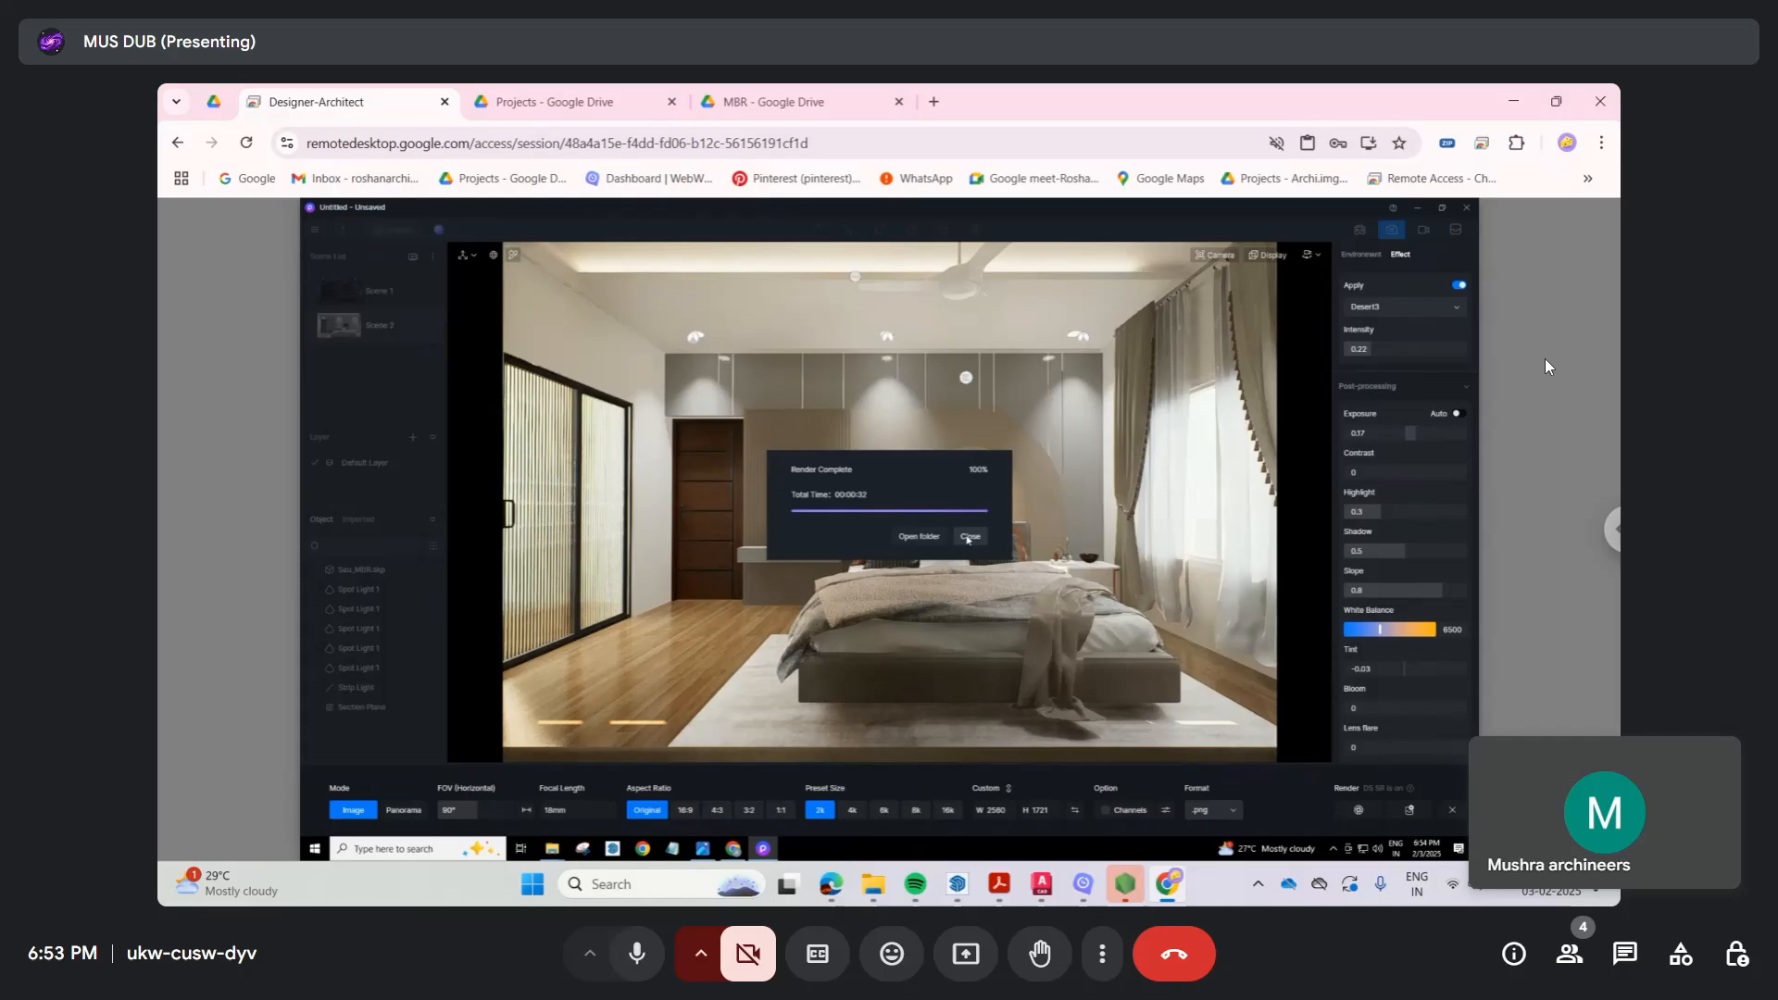
pyautogui.click(969, 538)
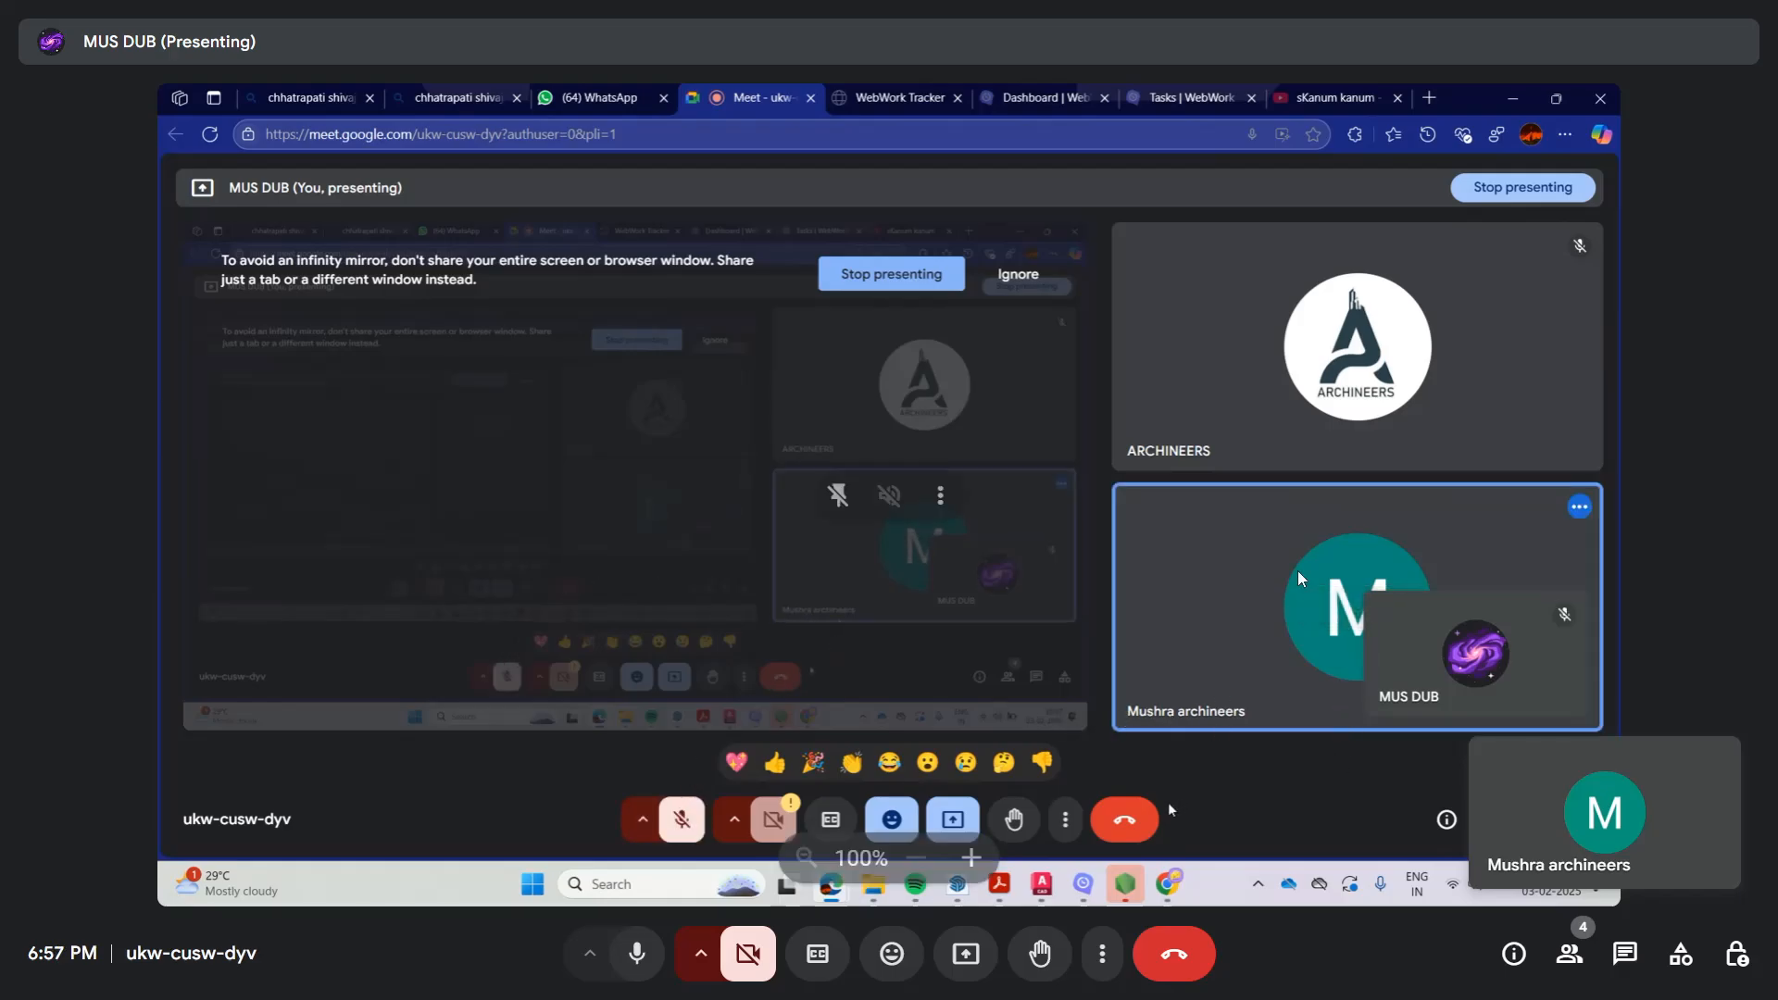
# Step: Mute the meeting microphone, leave the full-screen meeting view and switch to OBS
pyautogui.click(641, 952)
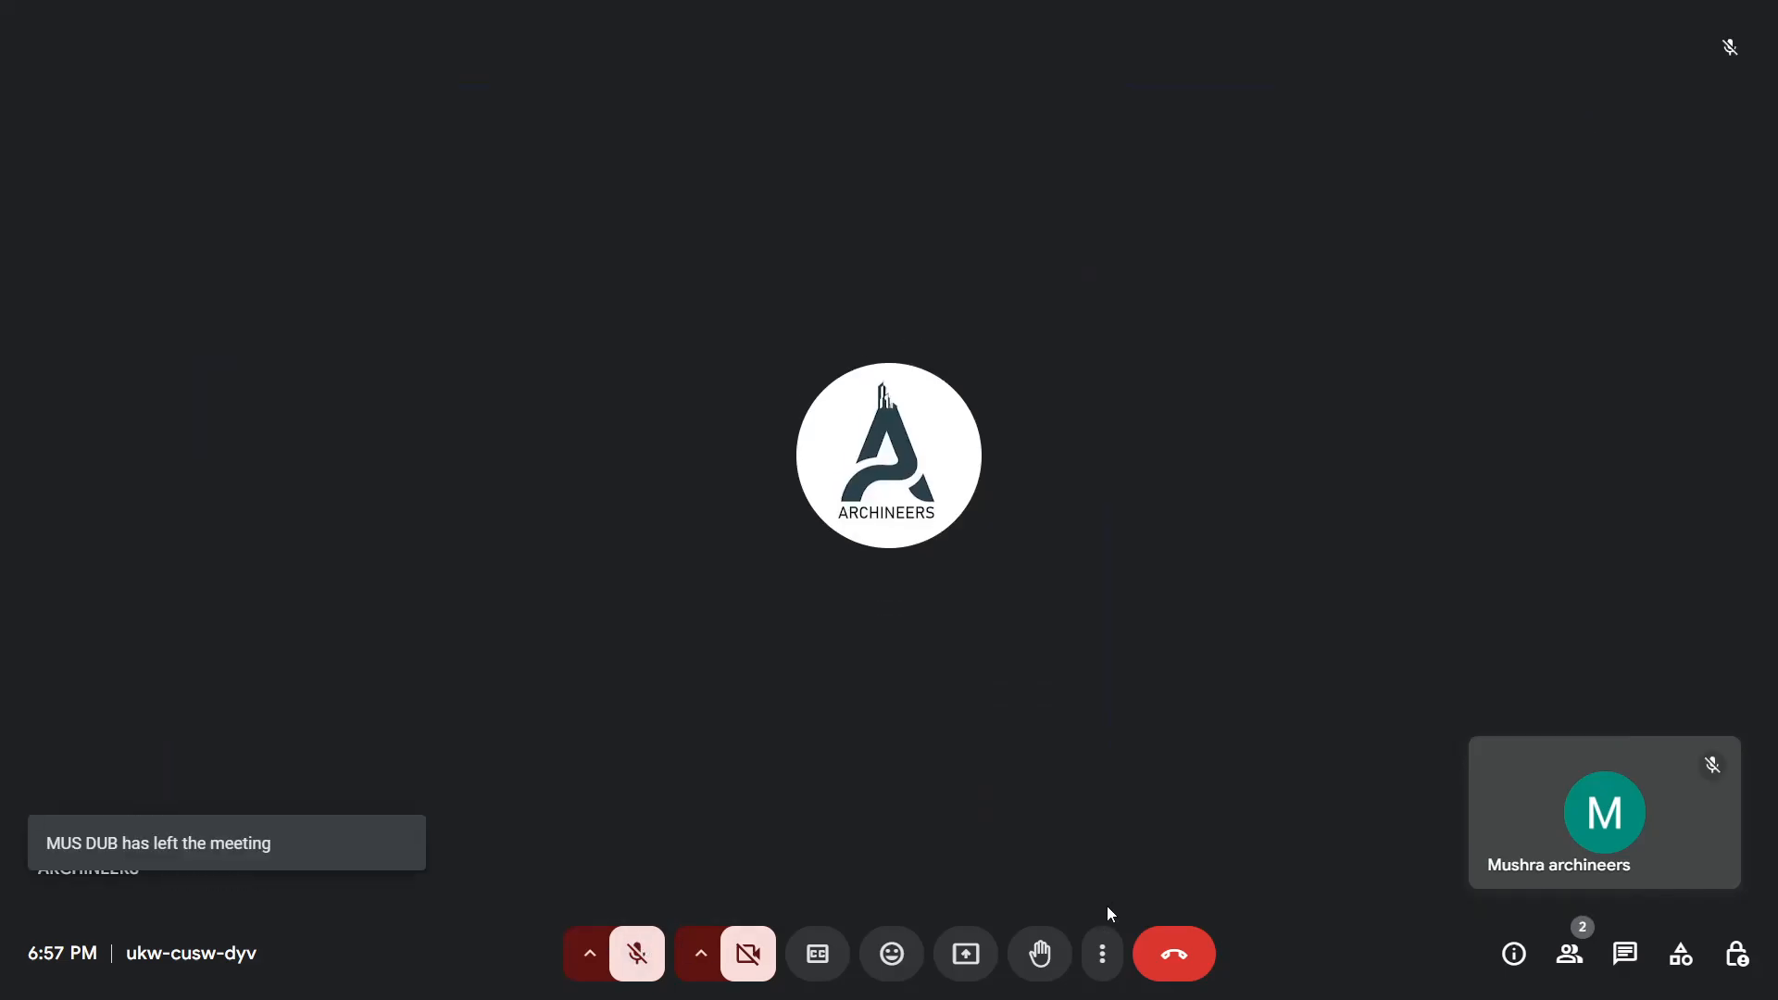
pyautogui.press('Escape')
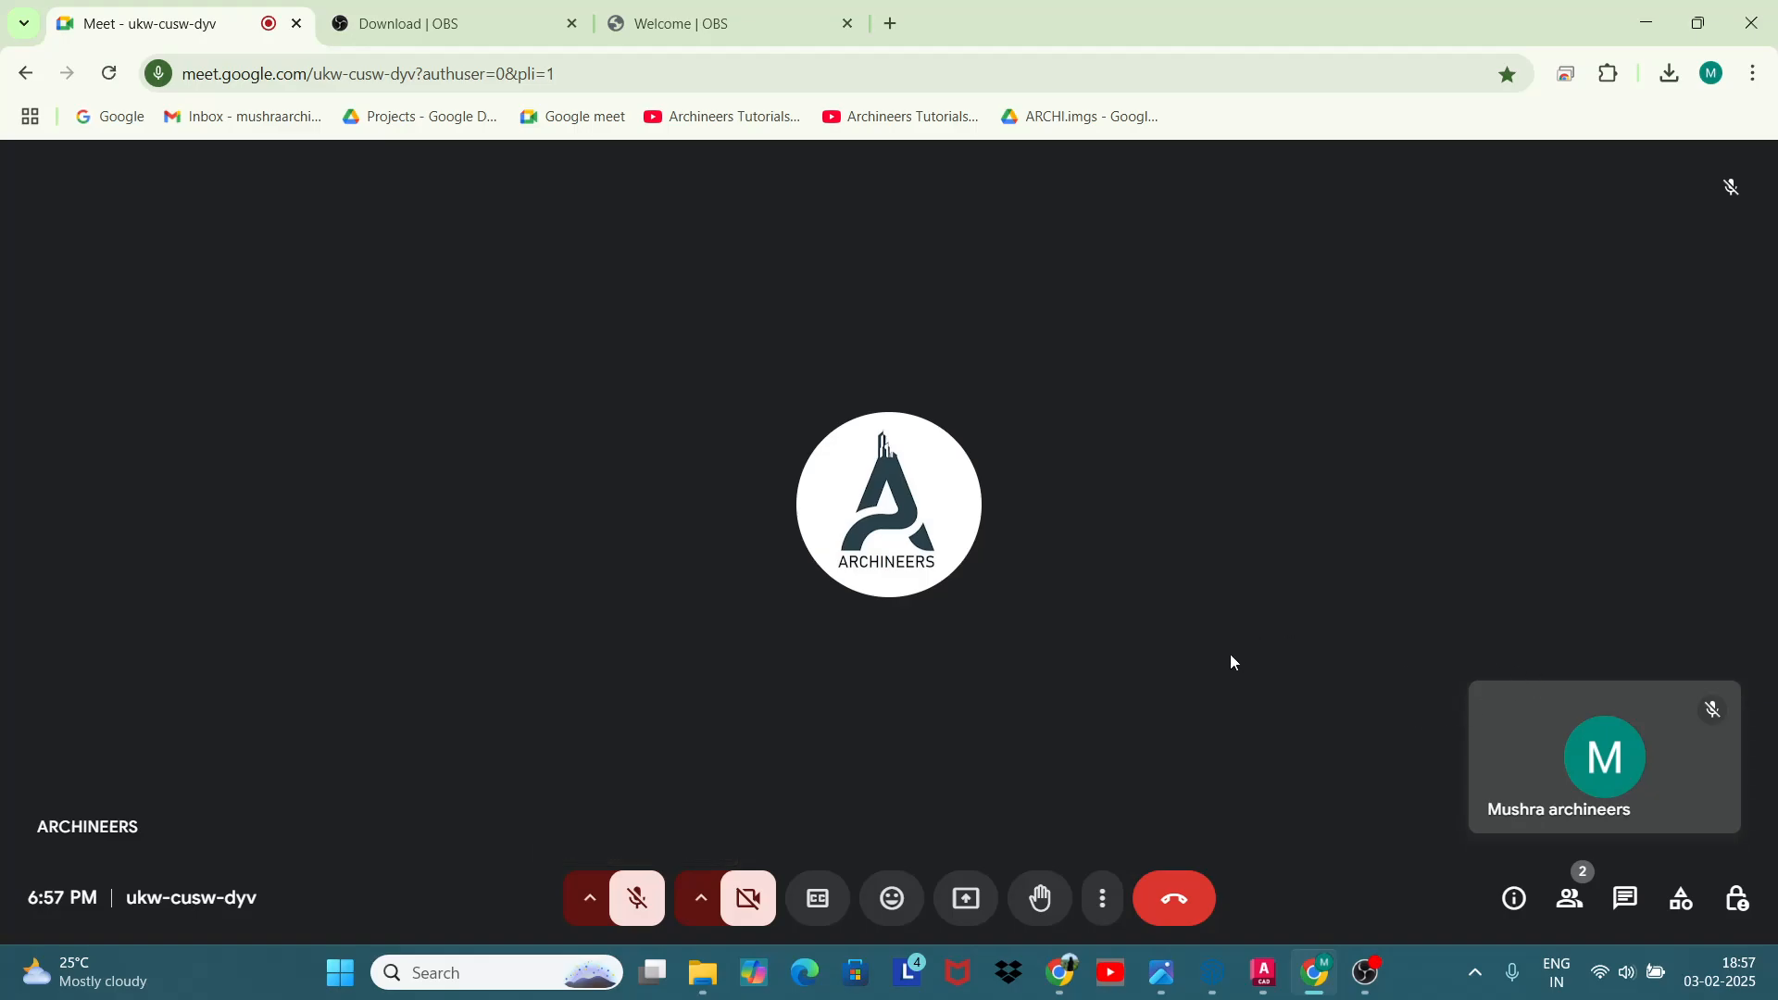
pyautogui.click(1366, 972)
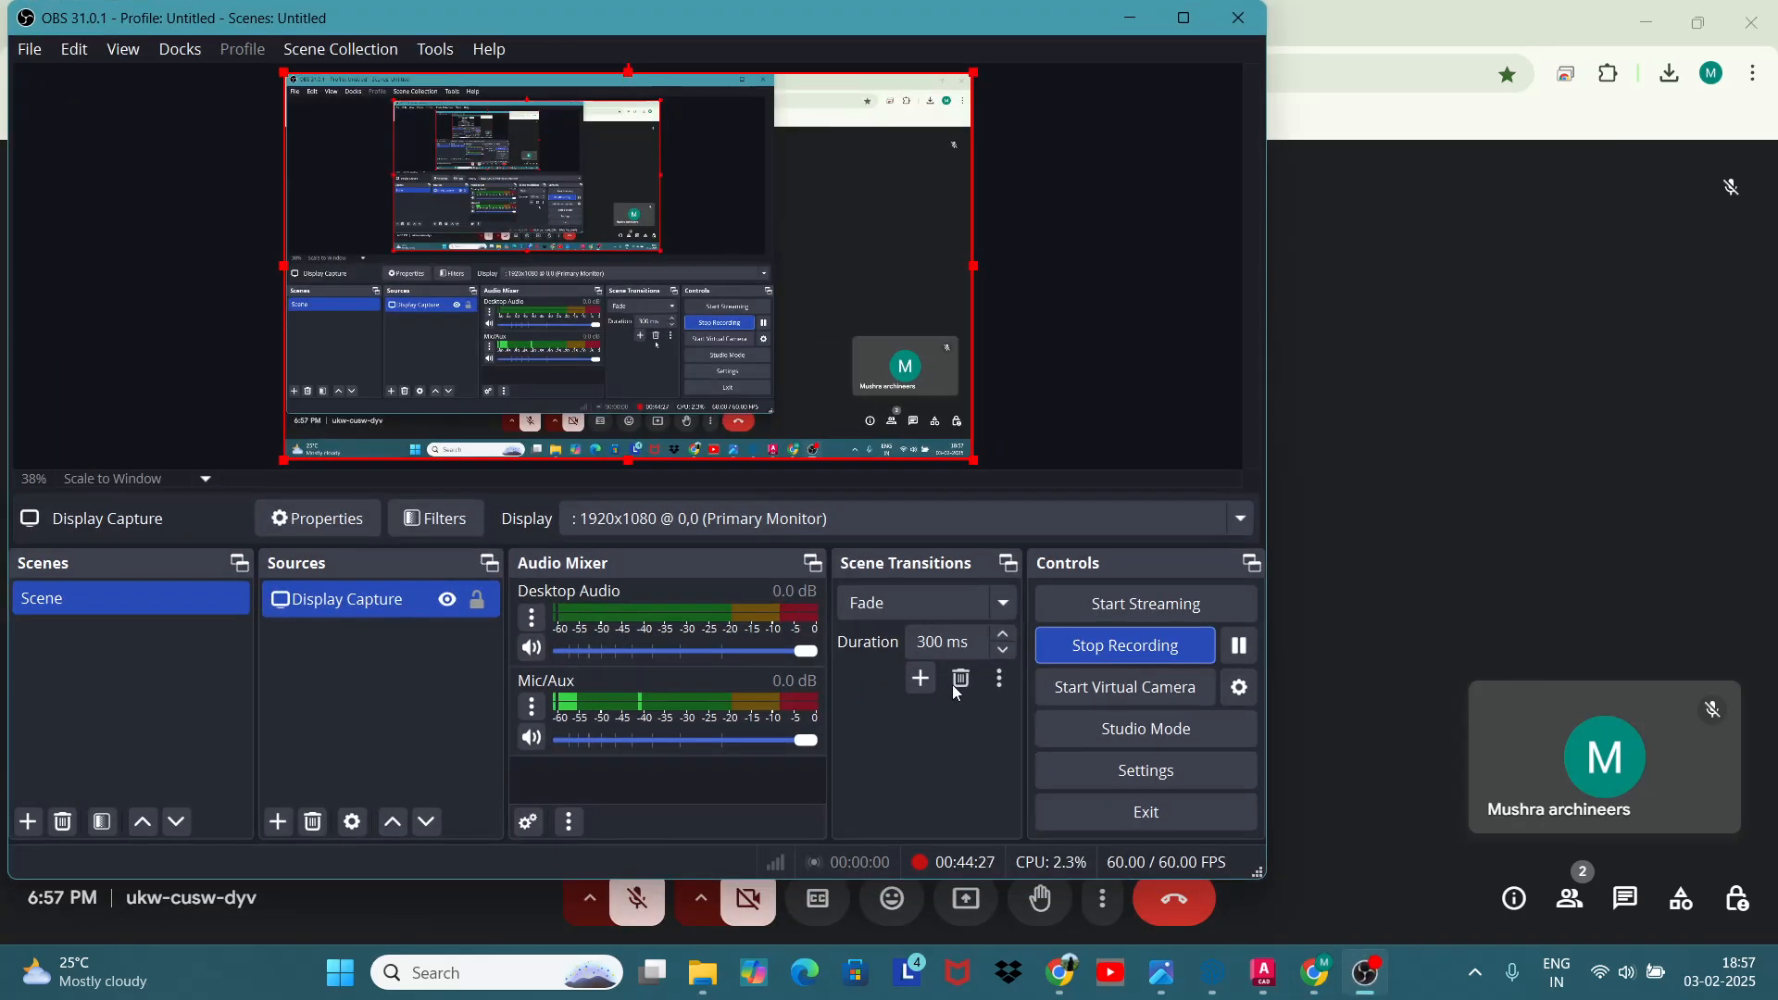